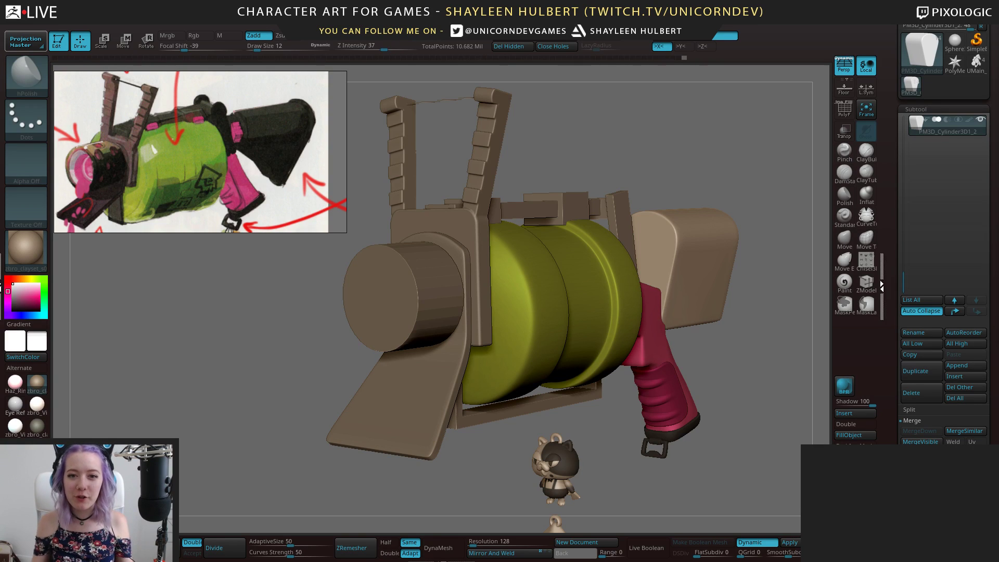
Examine the whole gun with its keychain charms and browse the character and weapon images on the reference board
alt+right_drag(229, 335, 294, 333)
drag(295, 333, 738, 375)
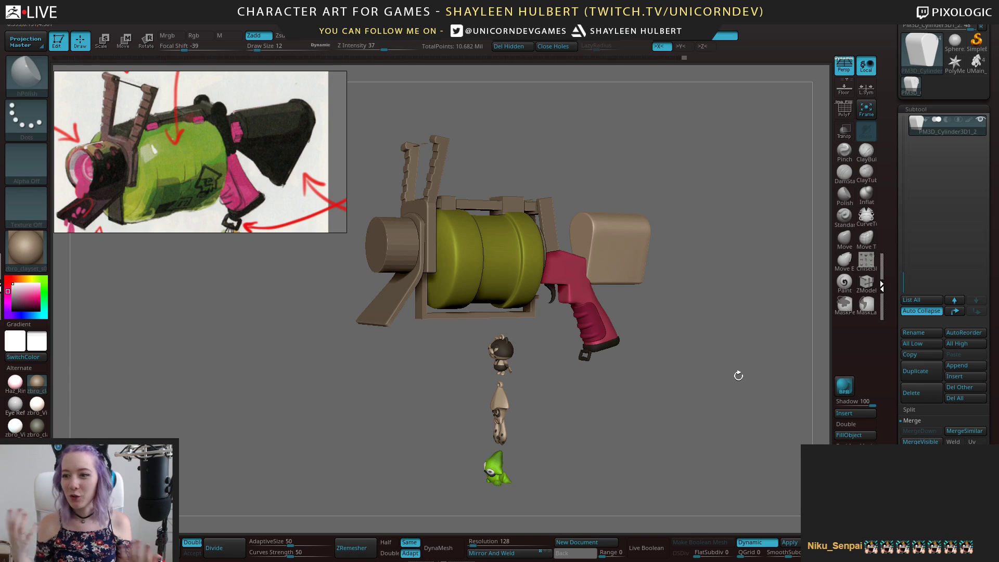
scroll(245, 196, down, 5)
scroll(245, 199, down, 8)
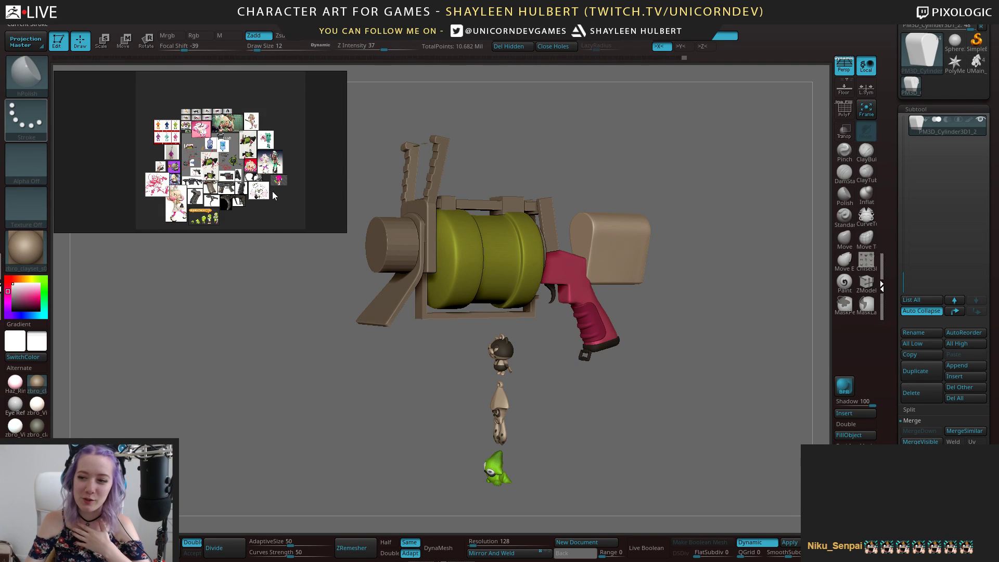
scroll(265, 195, up, 10)
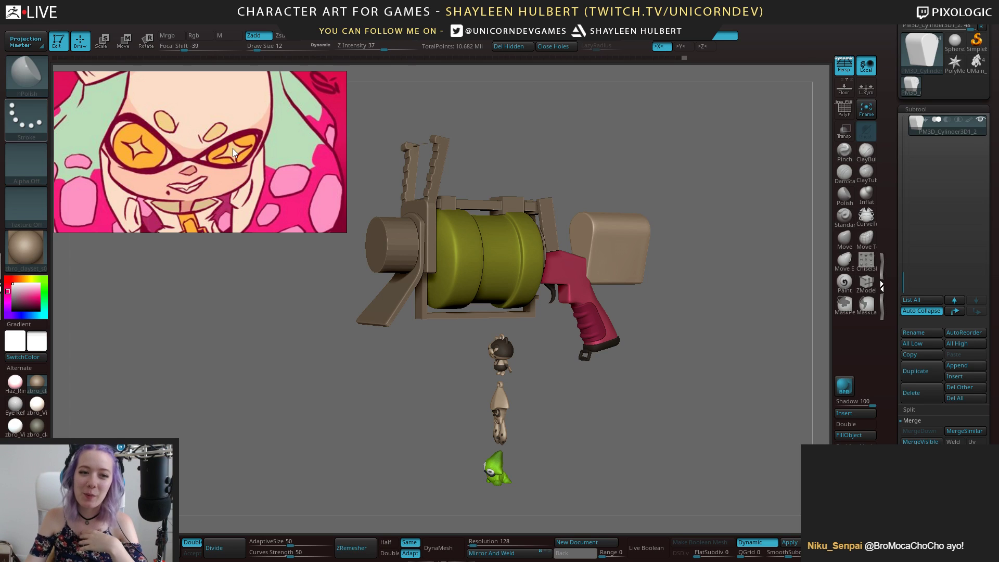
scroll(251, 152, down, 5)
scroll(258, 155, down, 5)
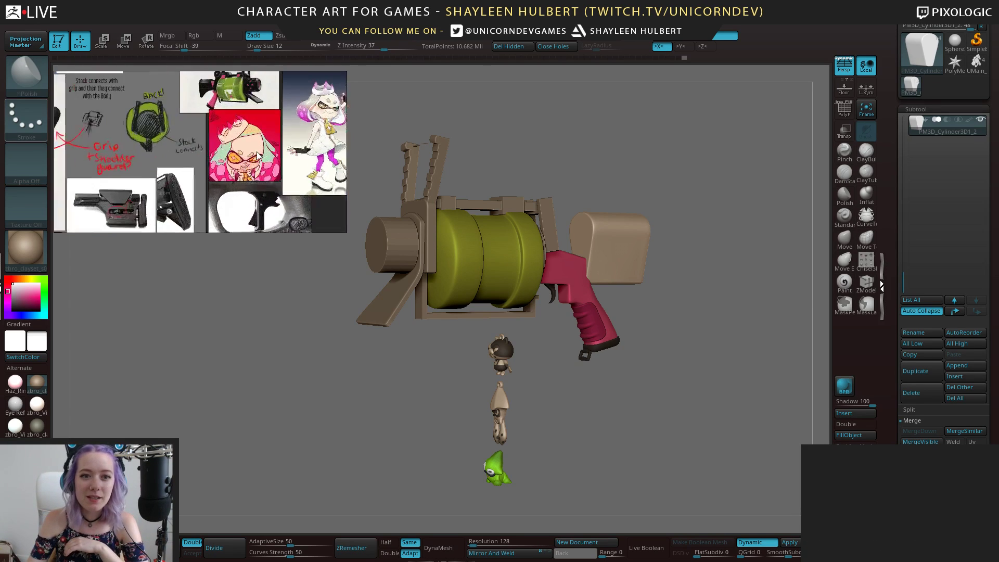
scroll(251, 165, down, 4)
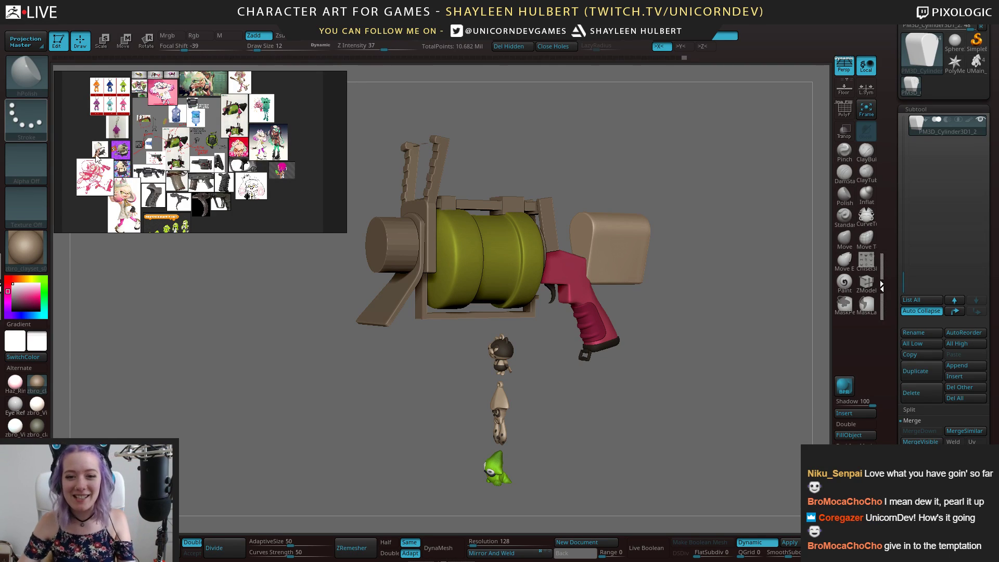
Turn off Dynamic subdivision for the block at the rear of the gun
drag(437, 337, 675, 351)
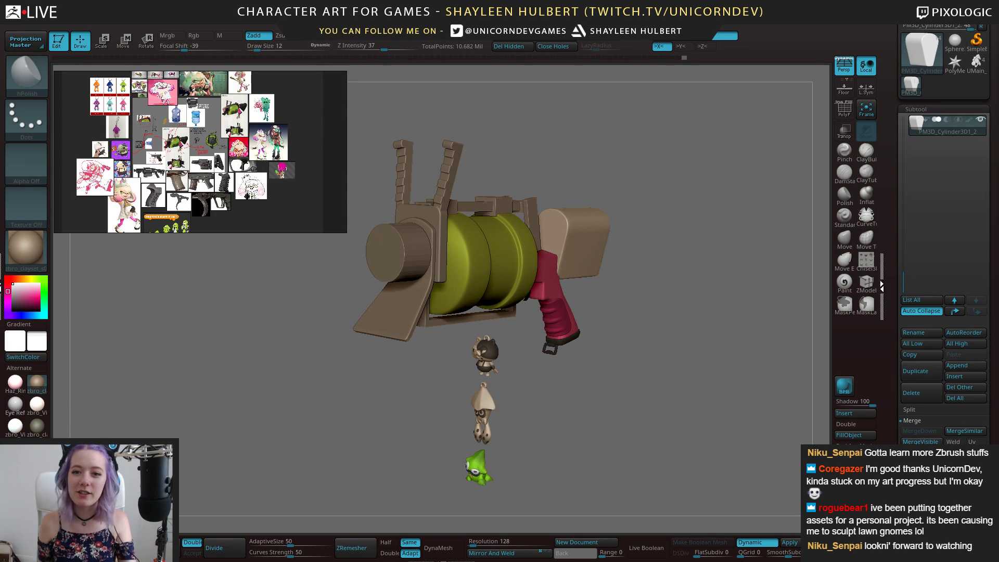
drag(653, 318, 668, 343)
drag(656, 241, 652, 241)
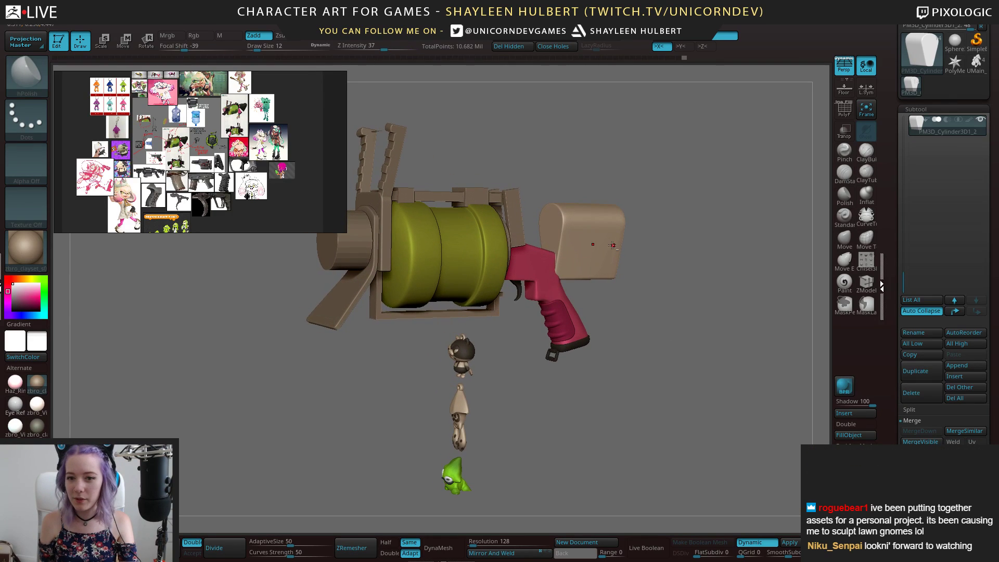
alt+drag(718, 383, 695, 390)
click(748, 543)
Select the pink grip's subtool, followed by the green tank's subtool, checking the gun from the side and the front
alt+click(556, 321)
drag(635, 341, 626, 350)
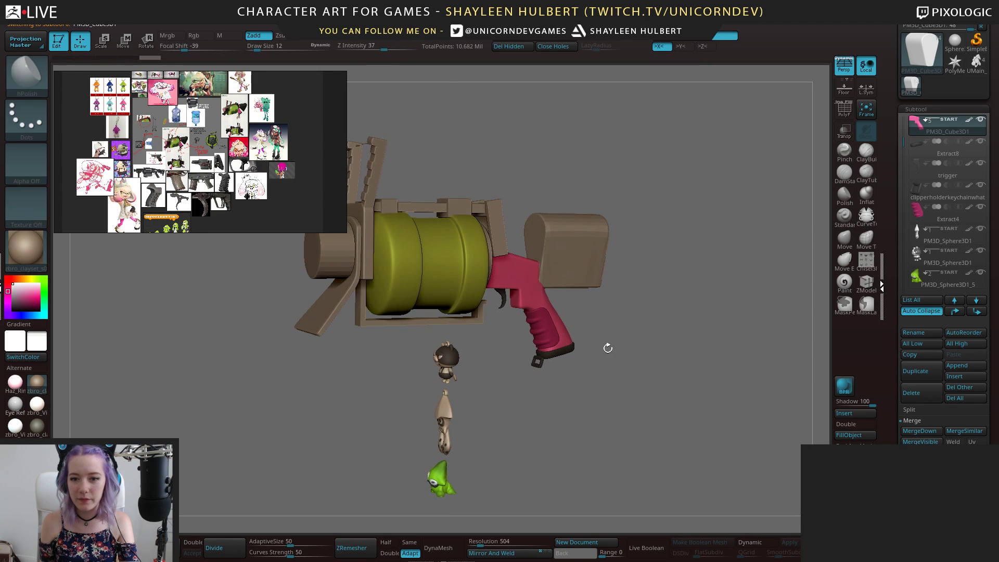
drag(547, 328, 682, 347)
drag(686, 347, 628, 321)
alt+click(525, 266)
drag(671, 379, 624, 333)
drag(711, 268, 645, 360)
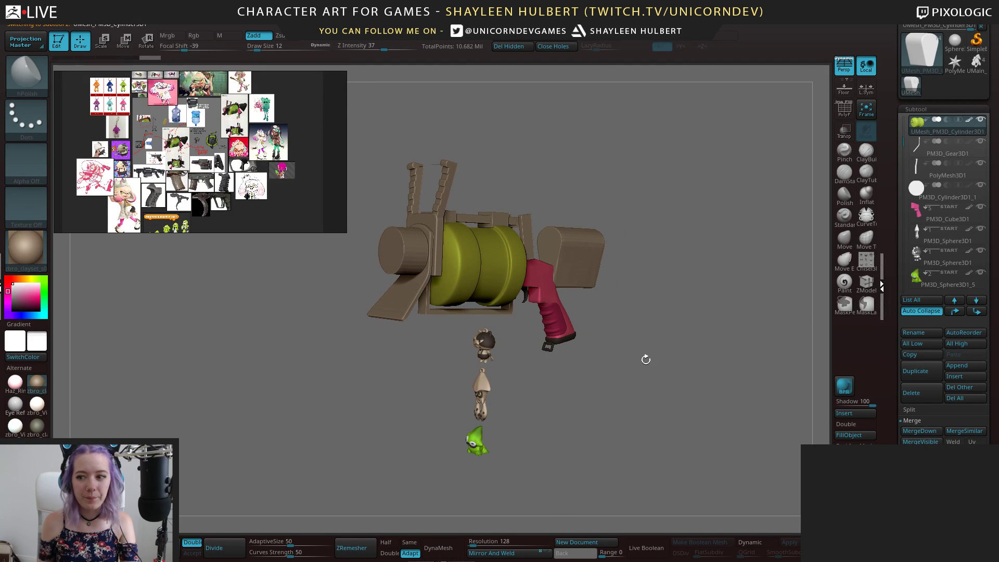
Shrink the reference board window and frame its weapon and keychain images
scroll(185, 154, up, 3)
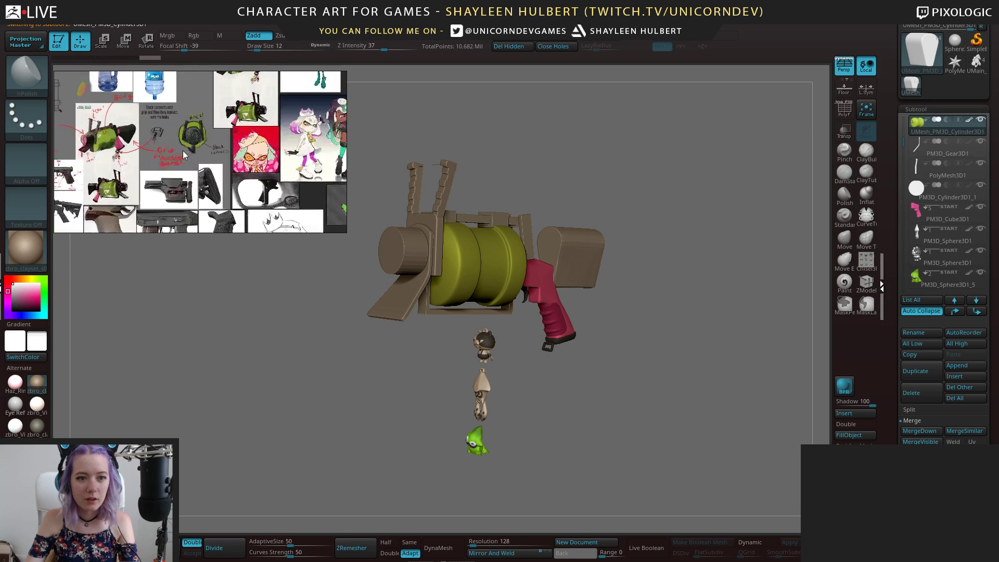
scroll(184, 155, down, 4)
drag(345, 232, 245, 225)
scroll(157, 130, up, 5)
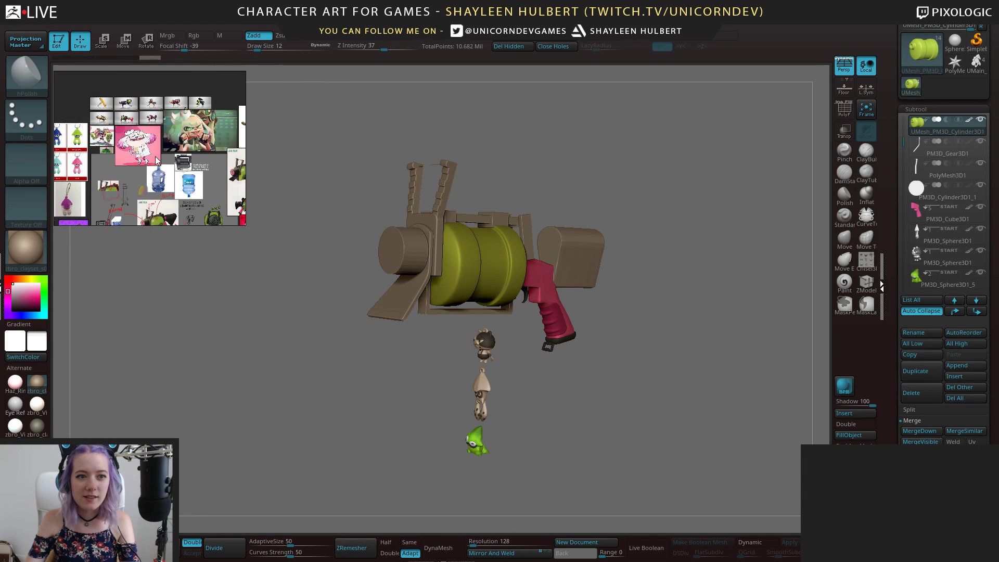
middle_drag(194, 183, 168, 162)
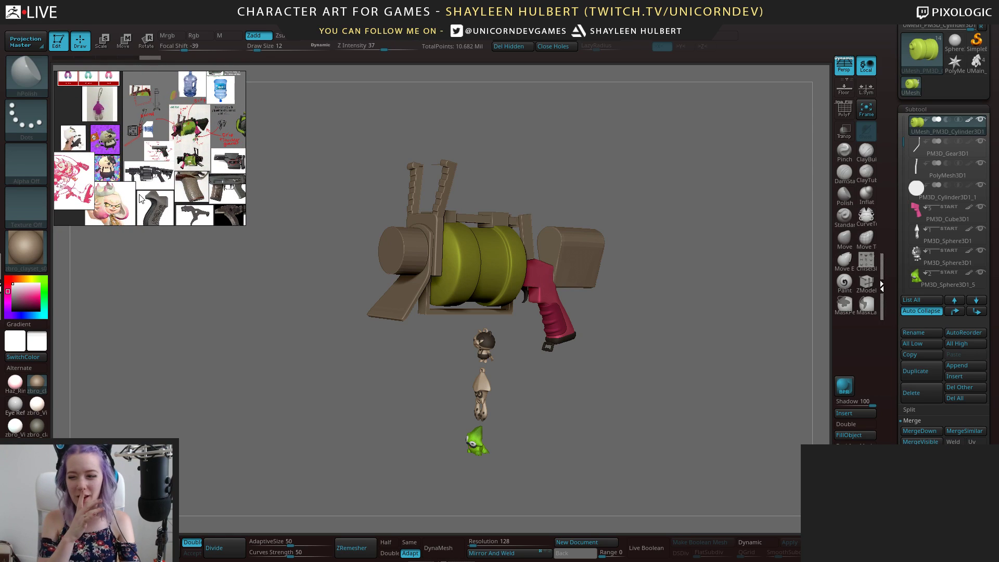
middle_drag(139, 199, 165, 188)
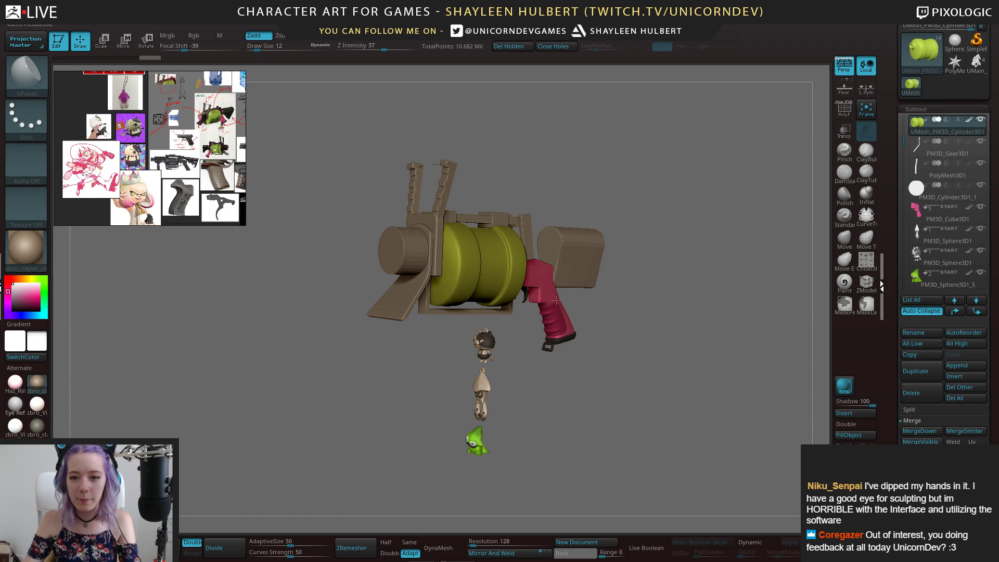
Examine the rifle stock in the reference photo beside an enlarged view of the gun's rear block and grip
drag(646, 269, 721, 359)
middle_drag(204, 155, 231, 137)
scroll(145, 169, up, 5)
scroll(124, 165, down, 3)
scroll(189, 151, up, 7)
middle_drag(140, 134, 189, 124)
scroll(197, 153, up, 2)
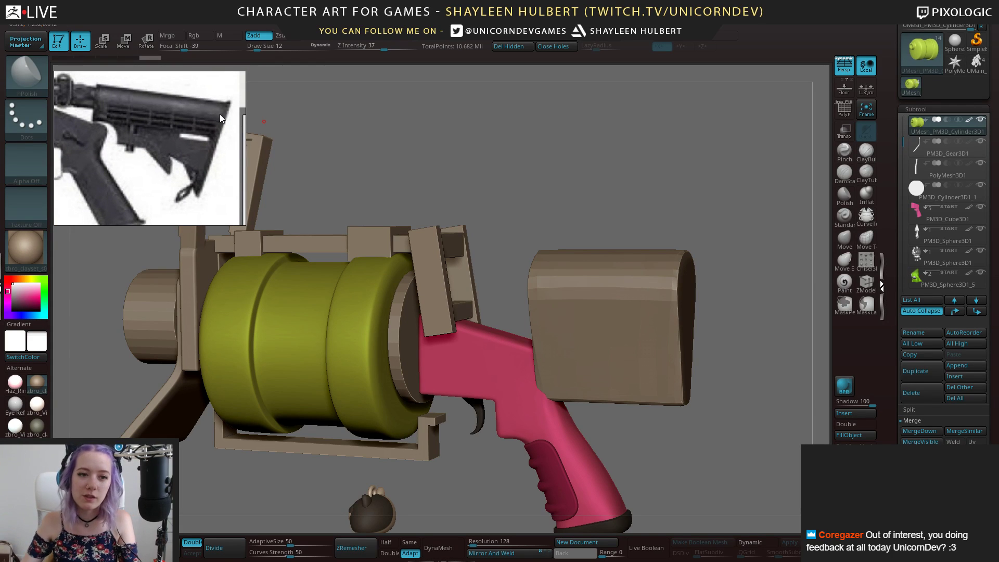
scroll(172, 157, down, 3)
scroll(184, 178, up, 2)
scroll(182, 174, up, 2)
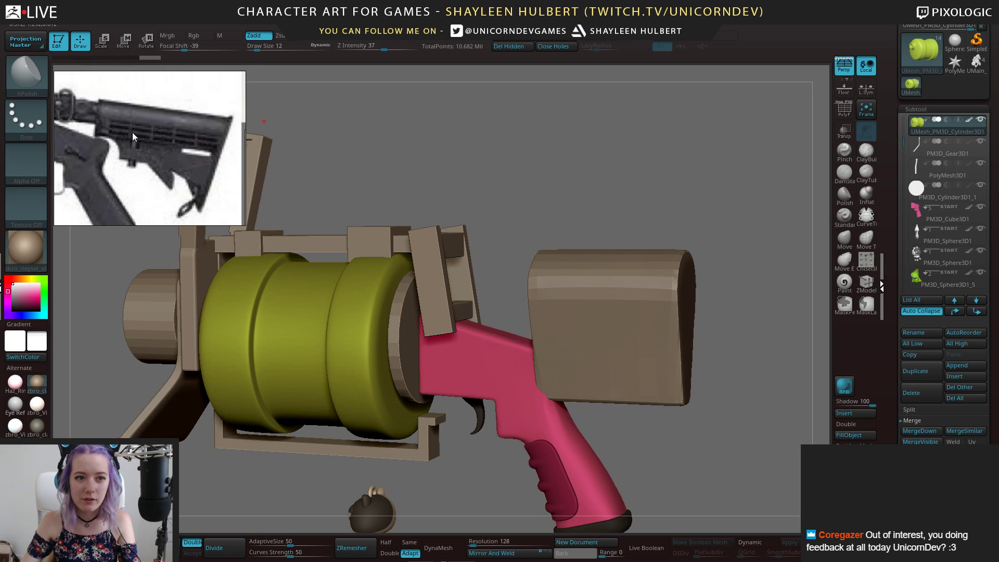
Compare the gun's side profile and rear block with the weapon images across the reference board
drag(776, 283, 556, 261)
drag(634, 432, 692, 411)
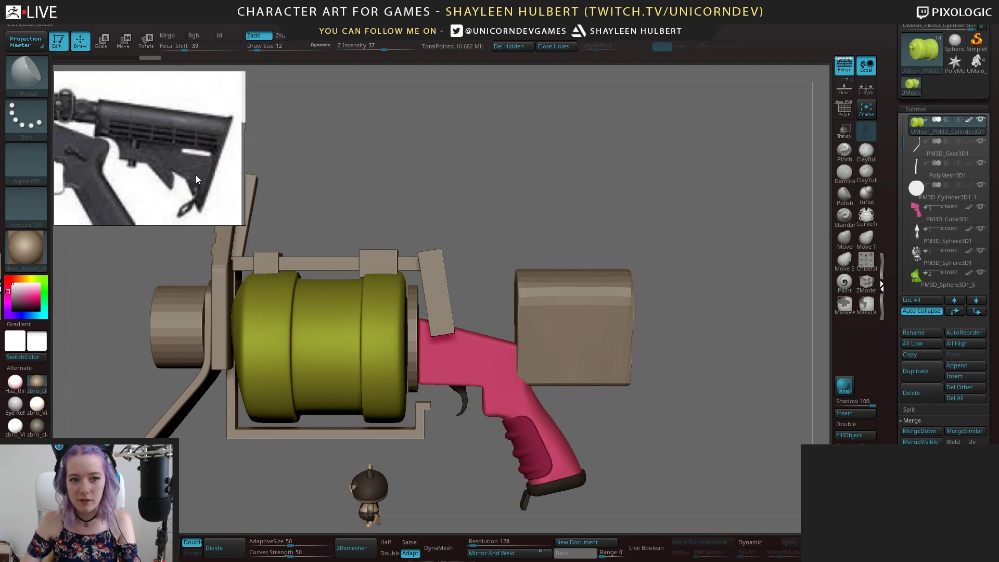
scroll(192, 180, down, 6)
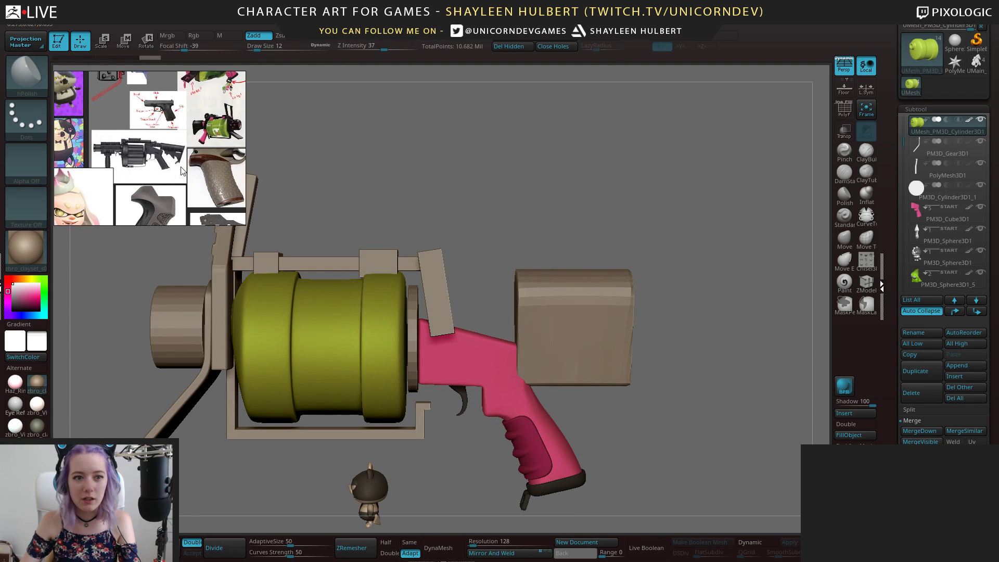
scroll(155, 143, down, 8)
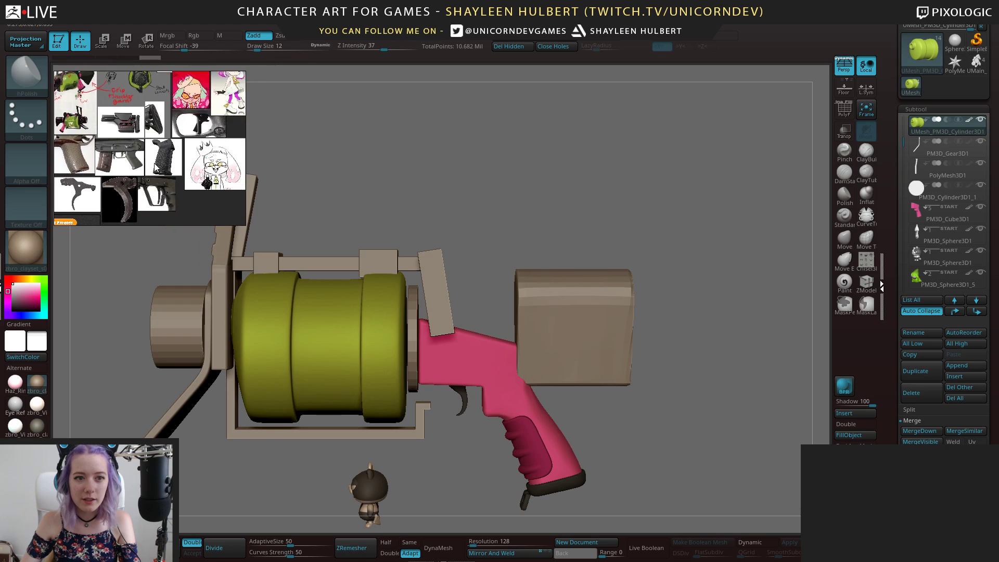
scroll(157, 180, up, 6)
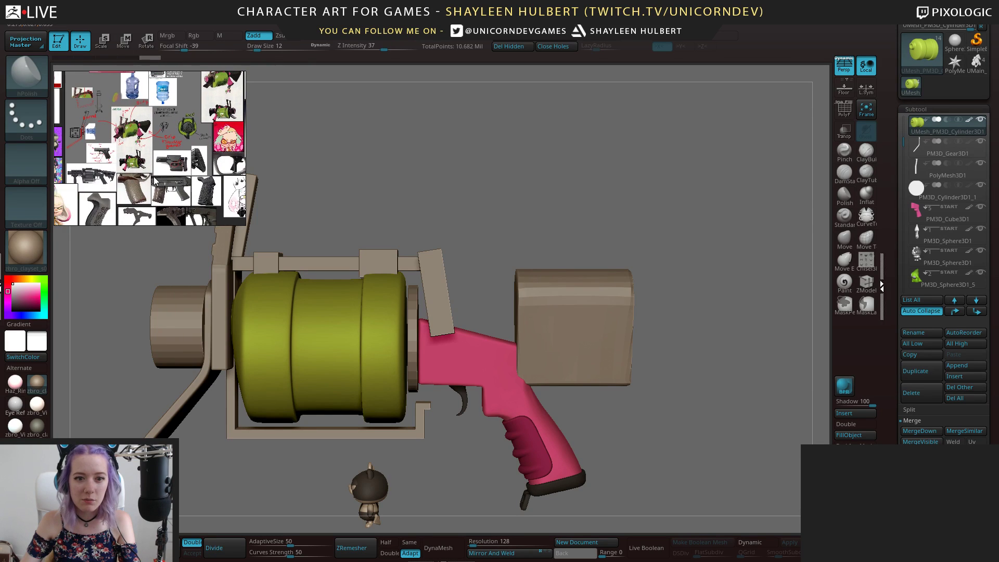
drag(618, 440, 593, 331)
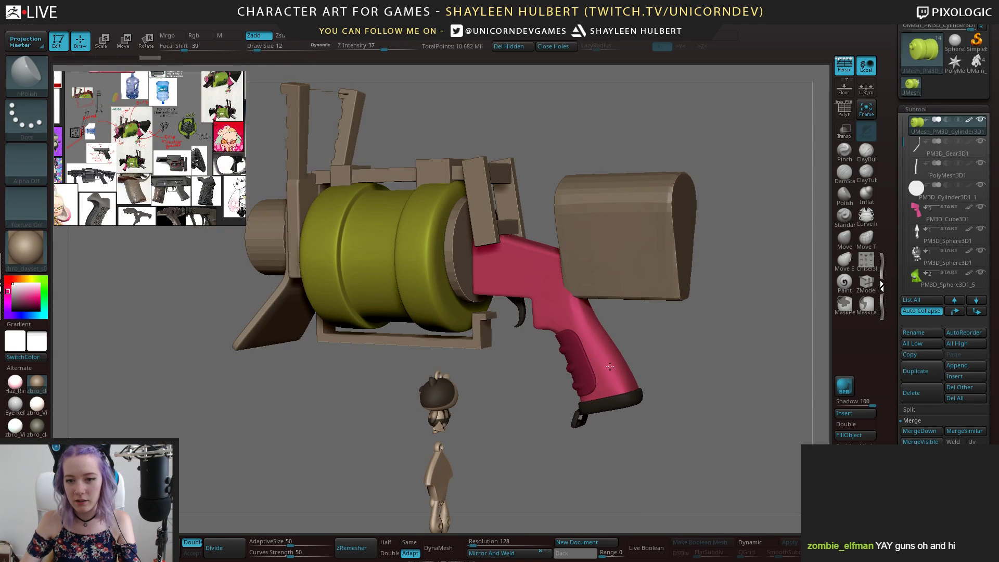
Isolate the pink grip's main mesh to inspect its shape, and show all the subtools again
alt+click(594, 331)
click(981, 120)
drag(717, 334, 617, 276)
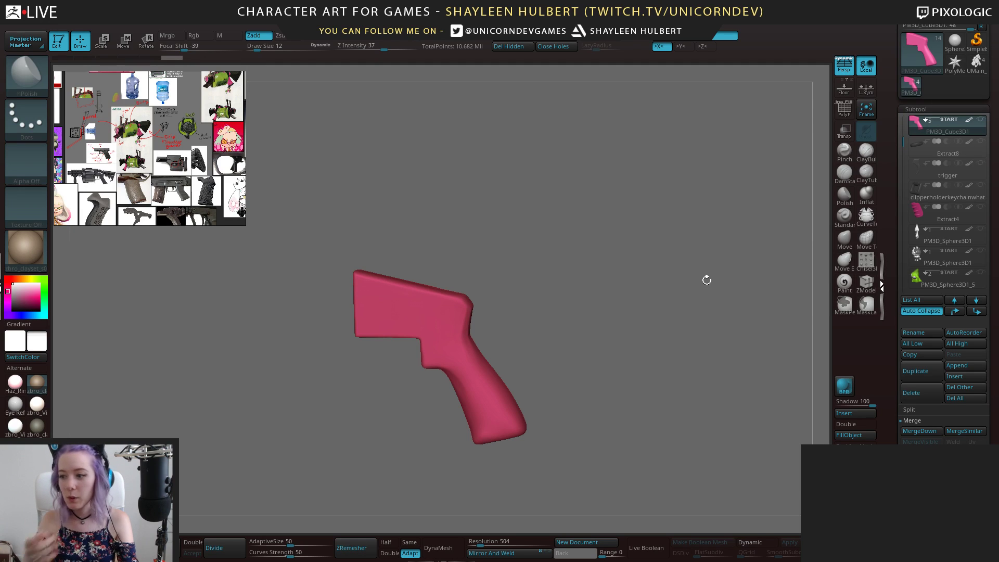
drag(706, 280, 667, 300)
mouse_move(983, 139)
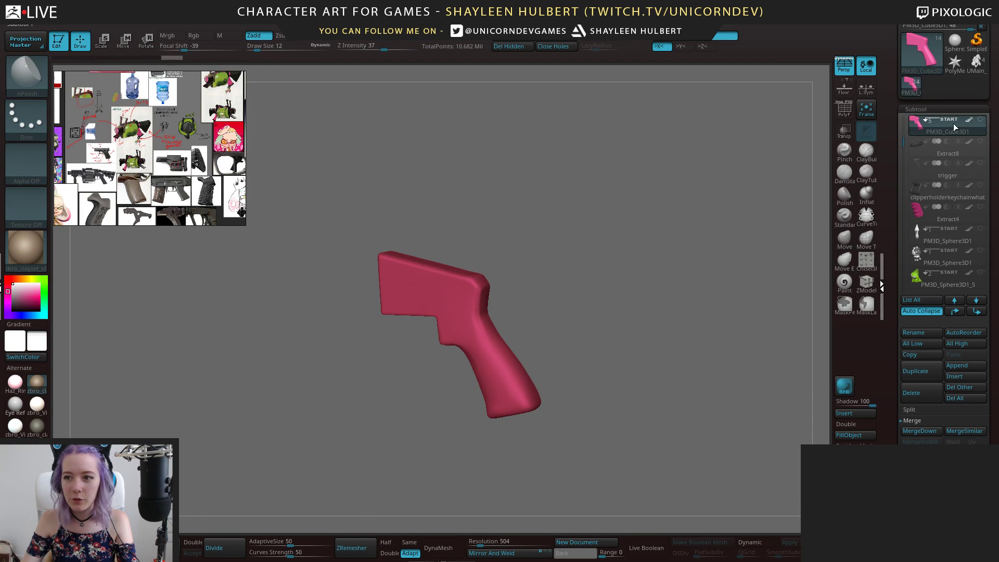
shift+click(982, 123)
drag(583, 333, 504, 338)
Hide the cat and plain squid keychain charms, leaving the green squid charm visible
scroll(947, 156, down, 2)
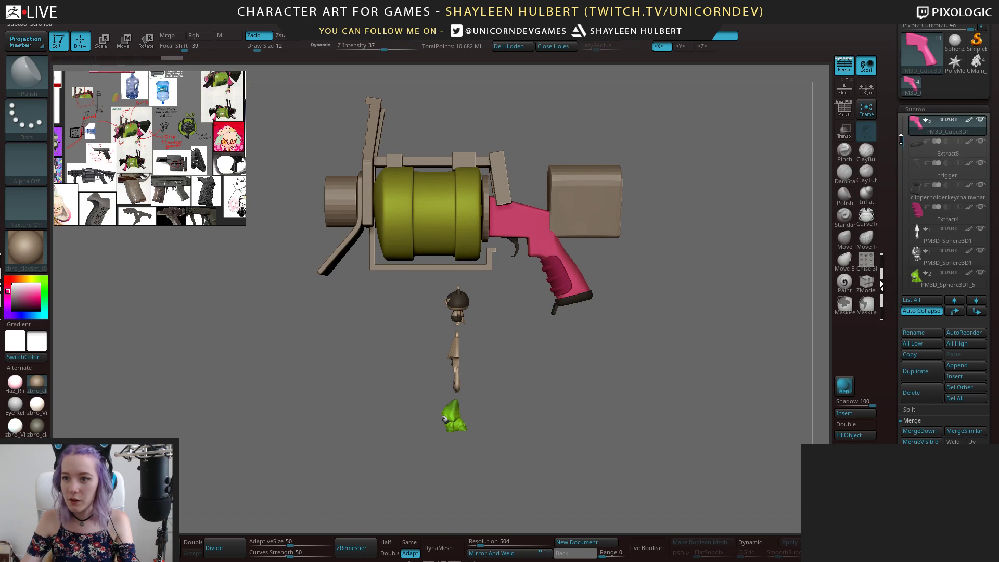
click(981, 189)
click(980, 186)
click(980, 207)
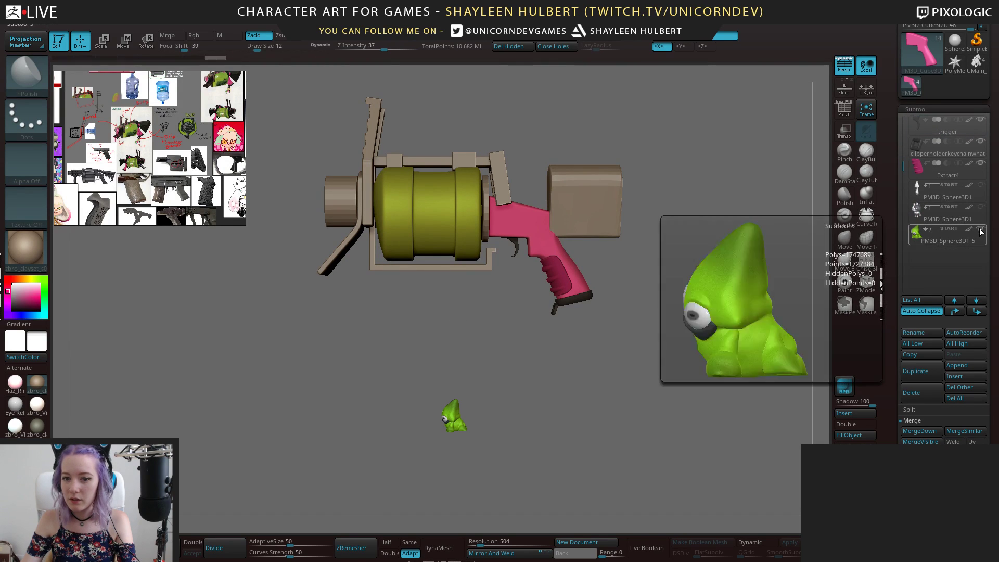
click(978, 229)
click(978, 229)
Select the green squid charm's subtool and inspect its face up close
alt+drag(555, 461, 594, 286)
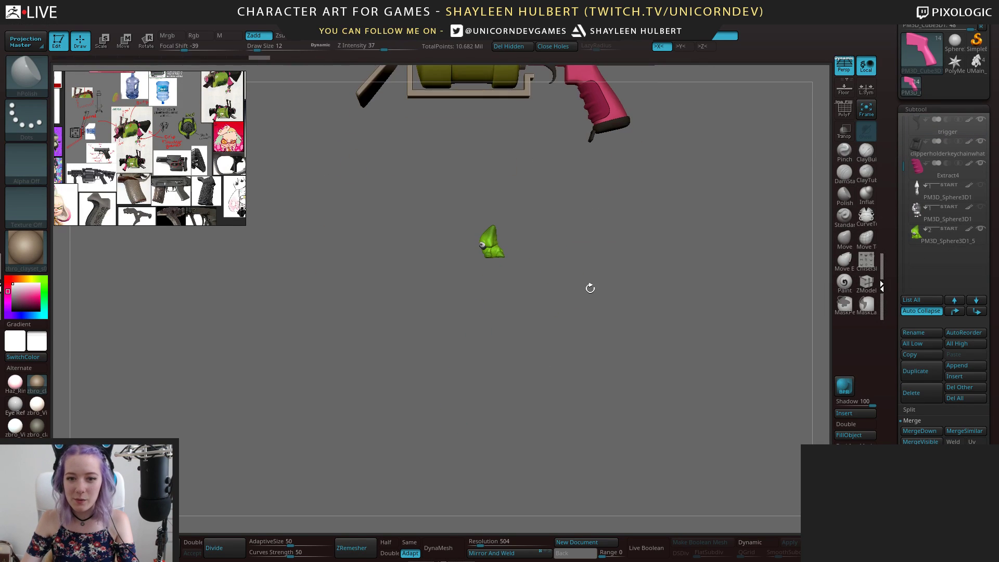
alt+click(502, 248)
drag(514, 251, 465, 331)
drag(651, 333, 676, 329)
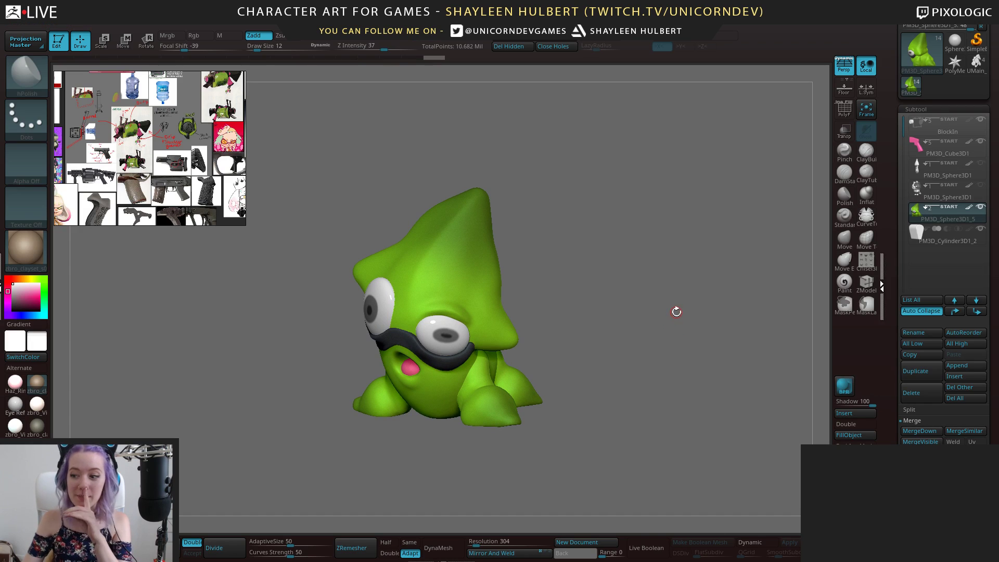
Examine the gold pendant and the face of the white-haired character in the reference image
scroll(126, 145, up, 8)
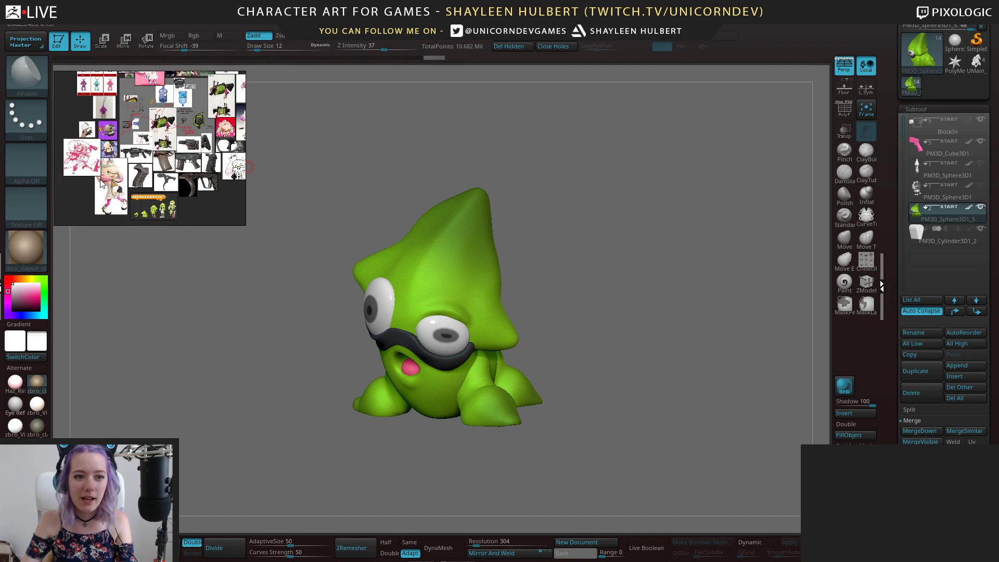
scroll(113, 161, up, 6)
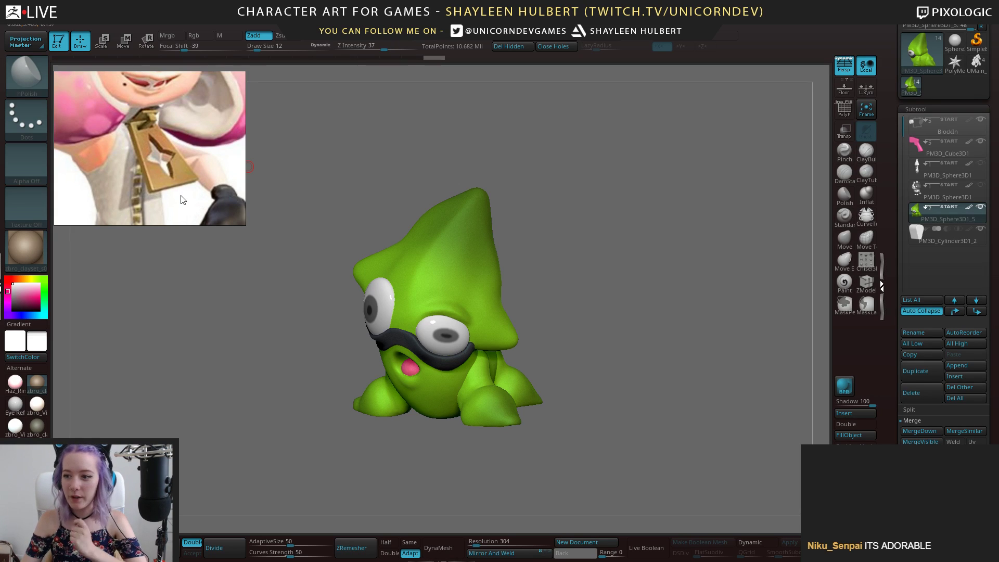
scroll(166, 182, down, 3)
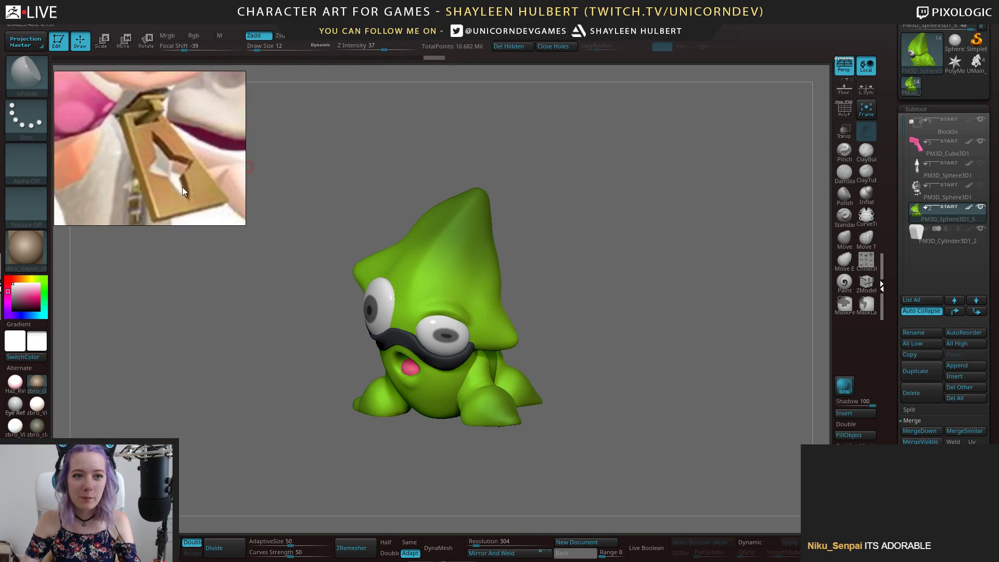
scroll(197, 202, down, 2)
scroll(196, 202, down, 1)
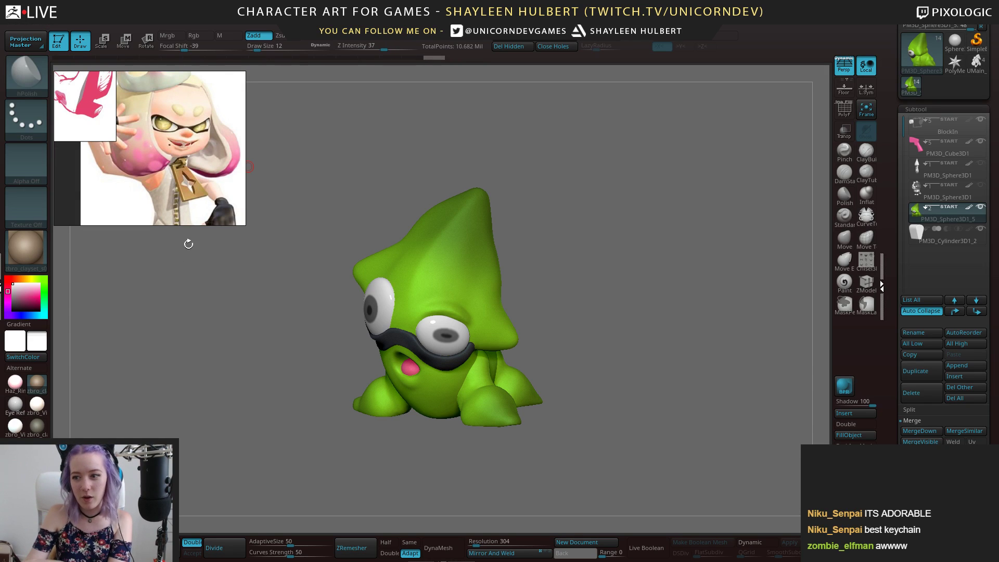
Show the cat and plain squid charms again and frame the whole gun from the side
drag(592, 320, 567, 312)
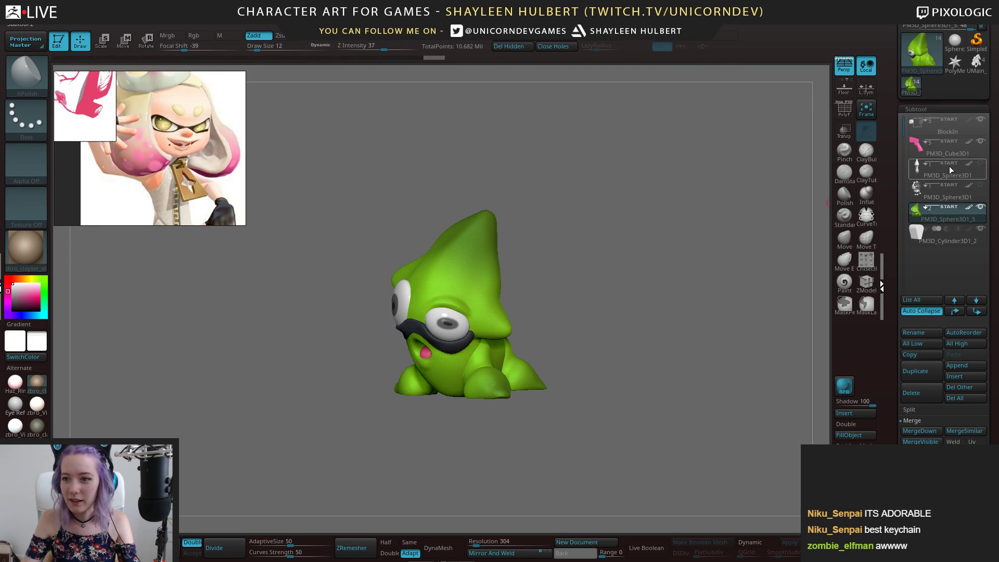
mouse_move(657, 220)
mouse_down()
mouse_move(549, 324)
mouse_move(564, 381)
mouse_move(573, 370)
mouse_up()
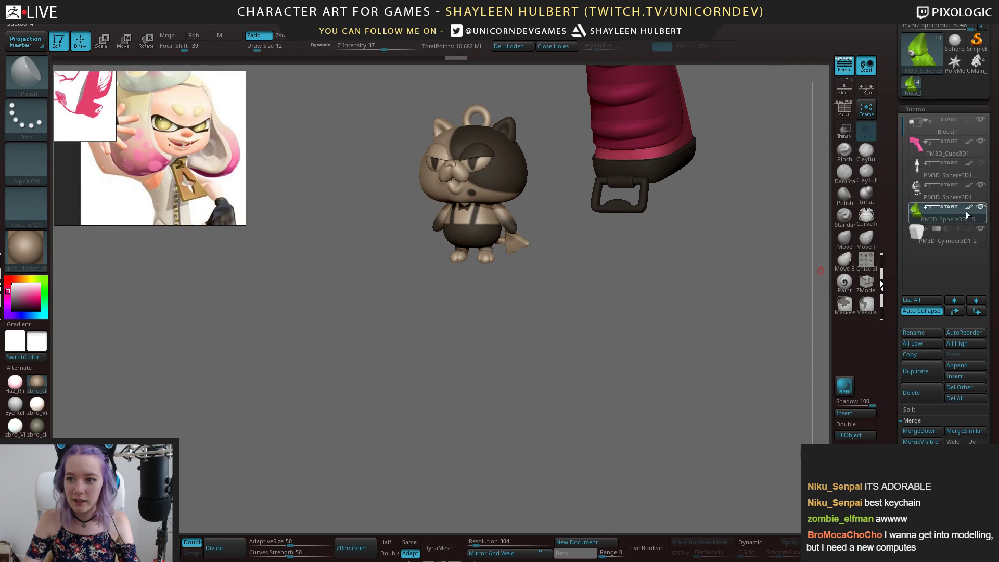
click(980, 166)
mouse_move(629, 435)
alt+mouse_down()
mouse_move(635, 287)
mouse_move(630, 307)
mouse_move(508, 318)
alt+mouse_up()
mouse_move(536, 367)
shift+mouse_down()
mouse_move(603, 392)
mouse_move(587, 383)
shift+mouse_up()
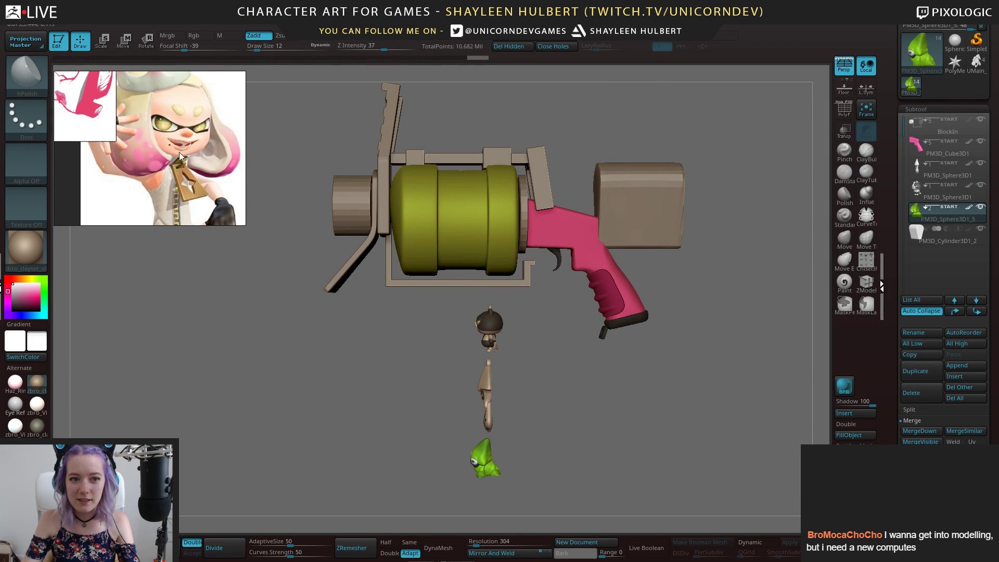
Hide the gun's rear block and all three keychain charms, and make the pink grip the active subtool
click(981, 231)
click(981, 186)
click(981, 164)
click(980, 152)
mouse_move(611, 395)
mouse_down()
mouse_move(673, 238)
mouse_move(700, 276)
mouse_move(693, 358)
mouse_up()
Browse the keychain toy images and character drawings on the reference board
scroll(112, 139, down, 5)
middle_drag(122, 132, 162, 195)
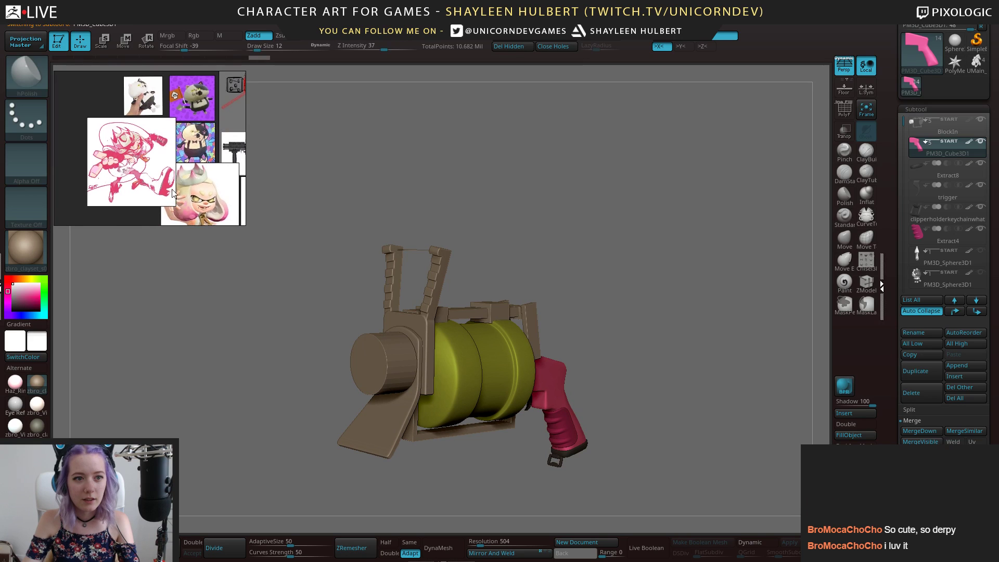
scroll(163, 198, up, 3)
scroll(161, 162, down, 5)
middle_drag(162, 161, 106, 90)
mouse_move(229, 218)
middle_down()
mouse_move(156, 152)
mouse_move(122, 191)
middle_up()
scroll(188, 151, up, 3)
middle_drag(187, 152, 141, 180)
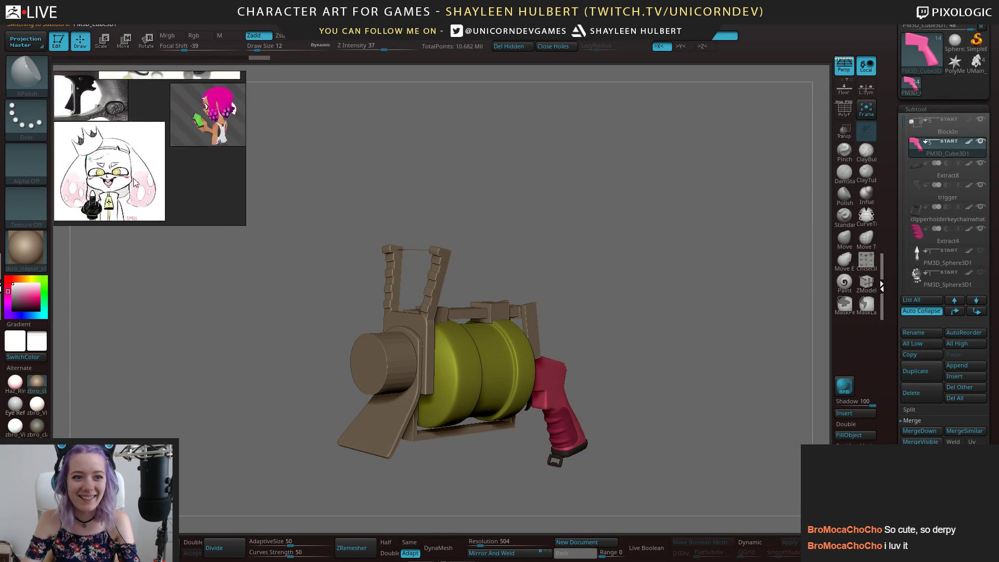
Examine the crowned character drawing on the reference board and the ink gun's side view
scroll(140, 179, up, 5)
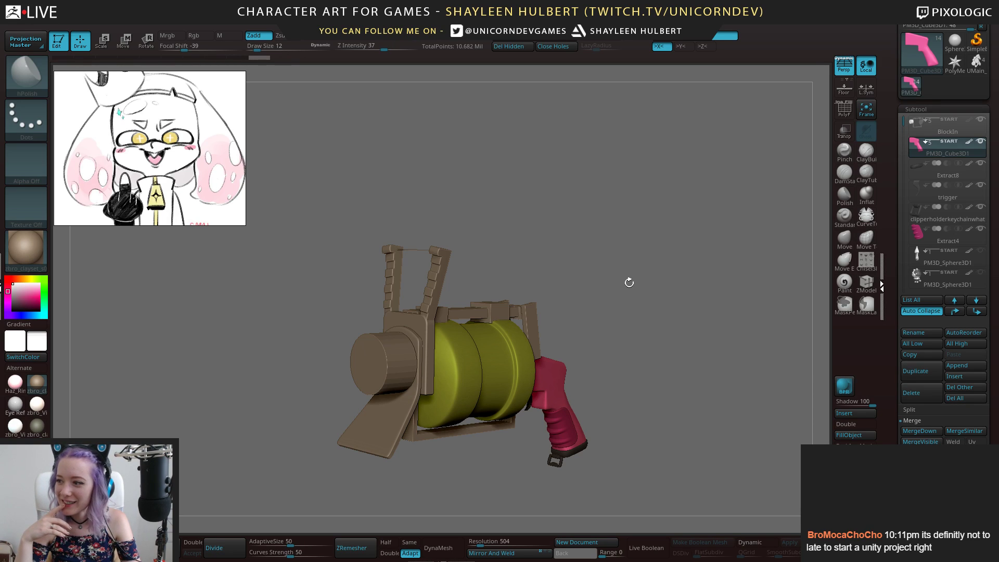
mouse_move(947, 190)
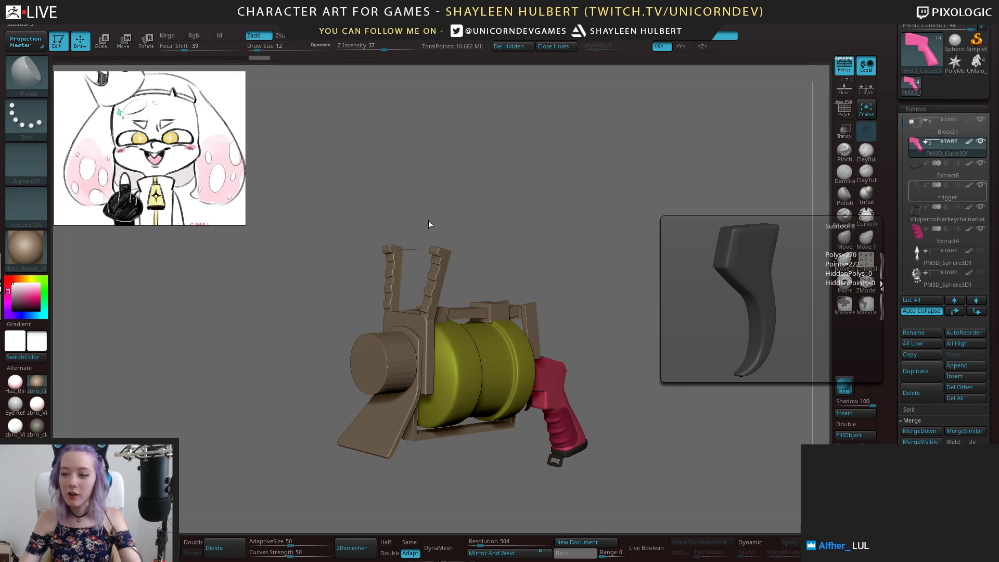
scroll(186, 152, down, 3)
scroll(185, 152, up, 2)
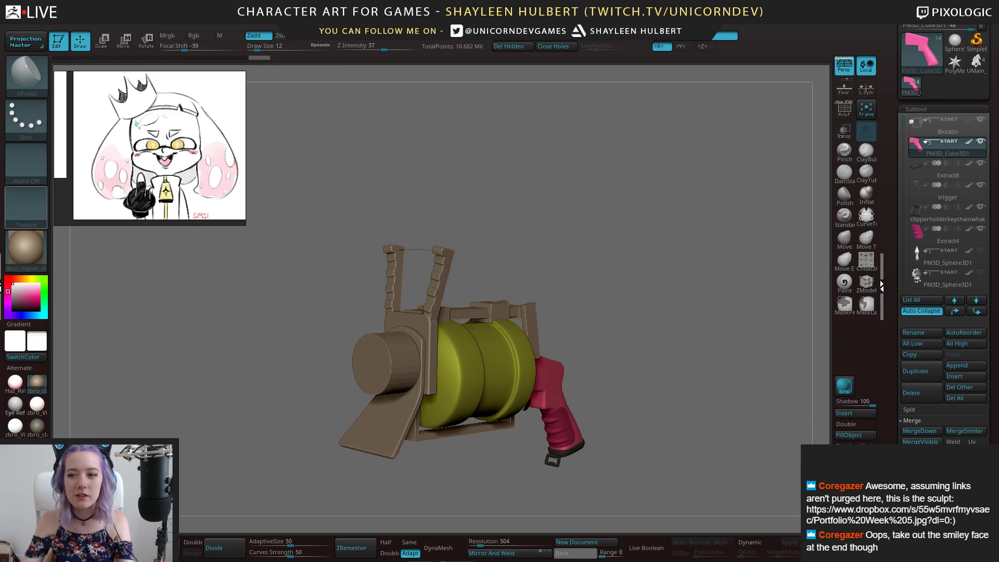
drag(651, 299, 626, 261)
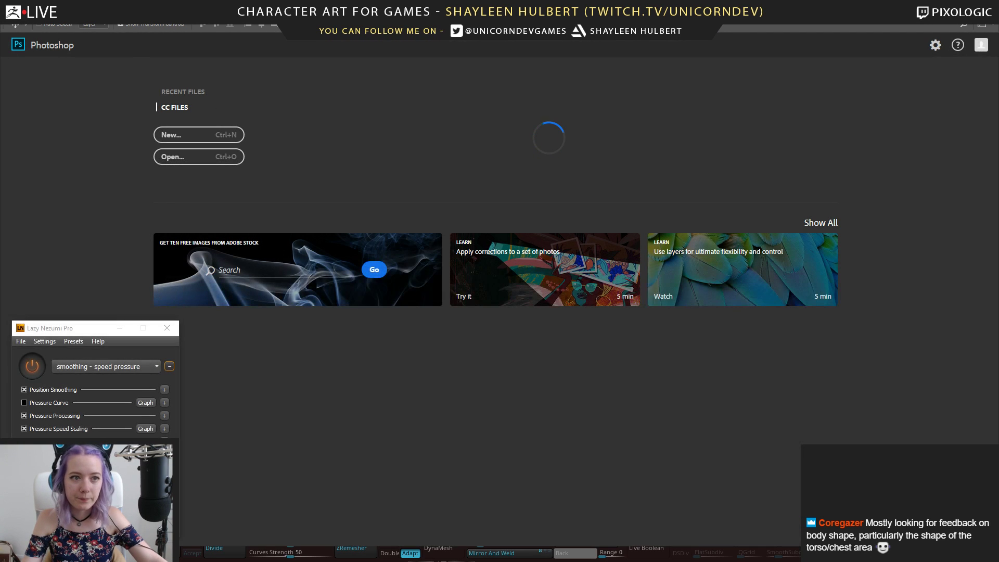
Switch to Photoshop and create a 1470 x 903 pixel document at 72 ppi with a transparent background
click(27, 7)
click(57, 20)
click(163, 321)
click(163, 328)
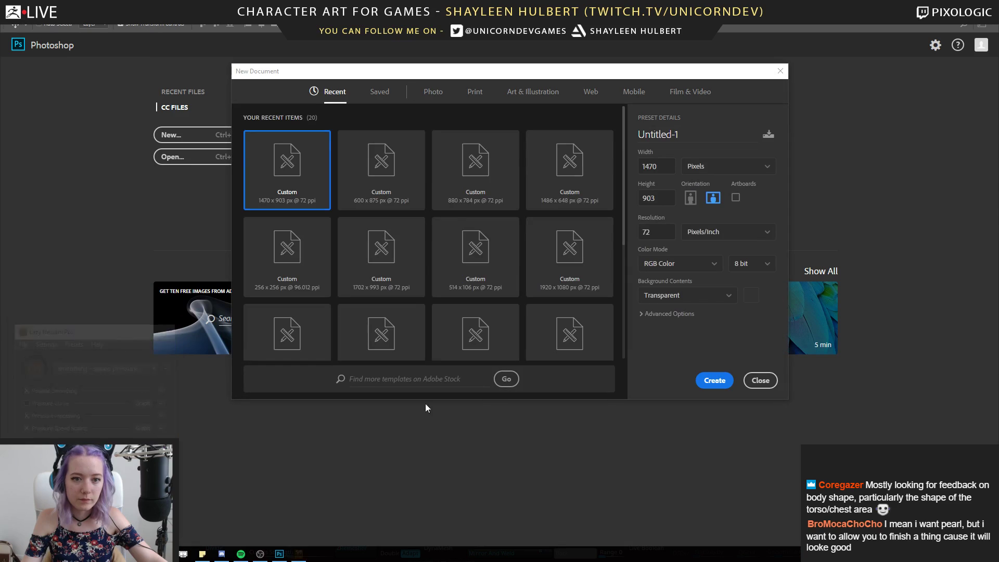
click(714, 380)
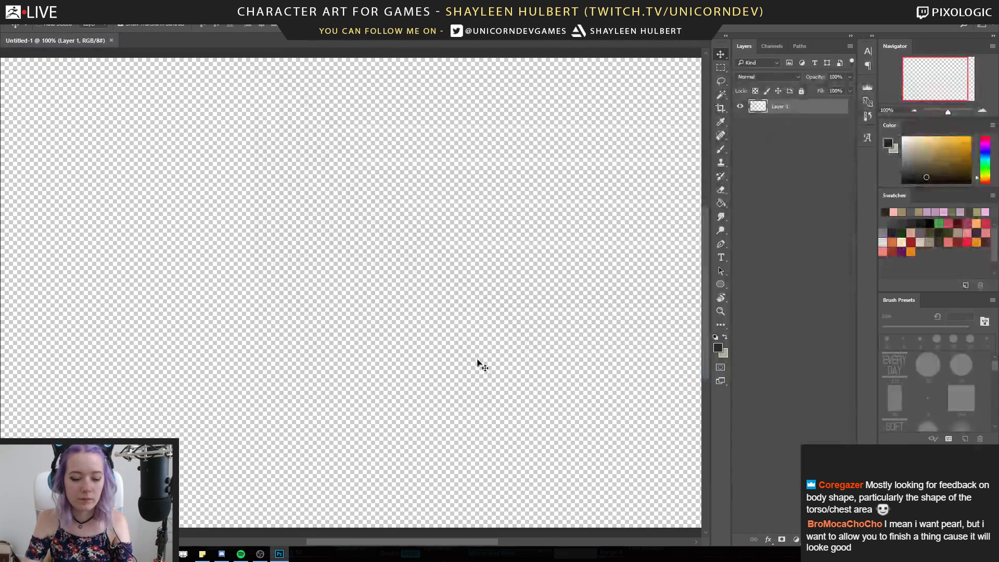
Paste the Week 5 body sculpt sheet onto the canvas
click(721, 311)
alt+click(474, 307)
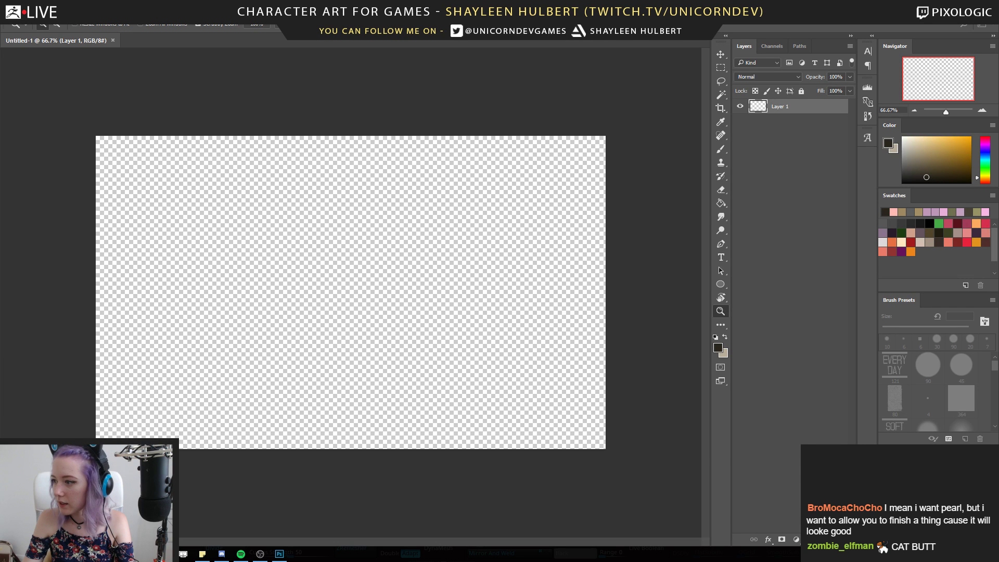
key(ctrl+v)
Fill the transparent area around the sculpt sheet with white and add a new layer above it
click(720, 55)
click(721, 202)
click(904, 138)
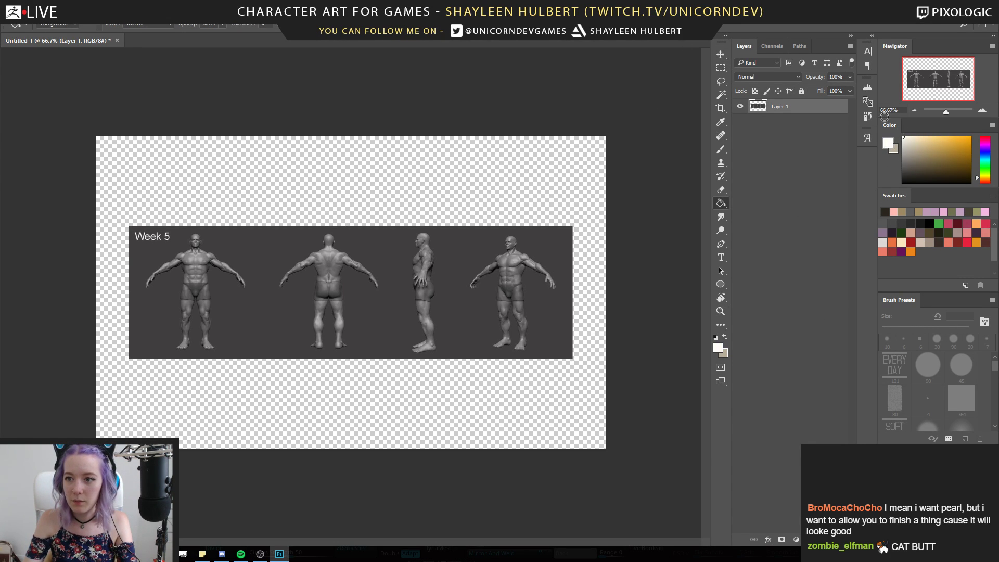
click(555, 210)
key(ctrl+shift+alt+n)
Examine the back, side and three-quarter views of the body sculpt at 200% zoom
key(z)
click(463, 342)
drag(344, 258, 370, 319)
alt+click(364, 316)
alt+click(333, 292)
click(267, 286)
drag(223, 316, 533, 314)
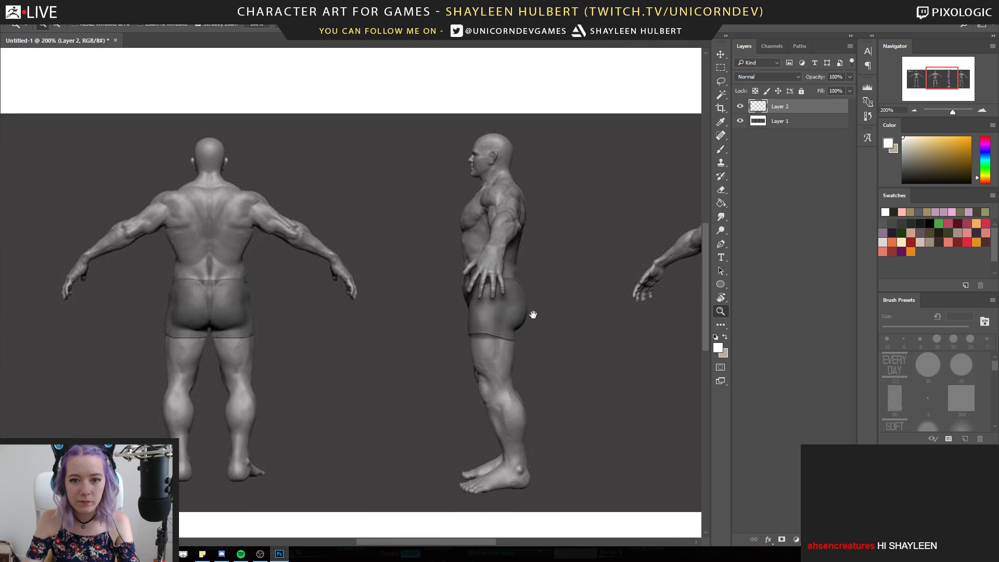
drag(533, 314, 475, 312)
drag(566, 304, 514, 292)
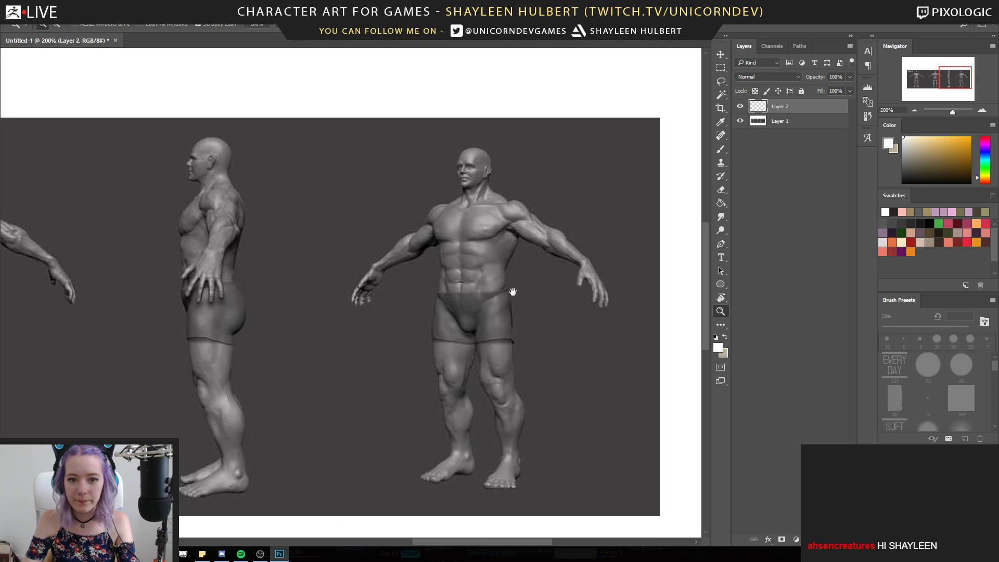
drag(351, 312, 438, 309)
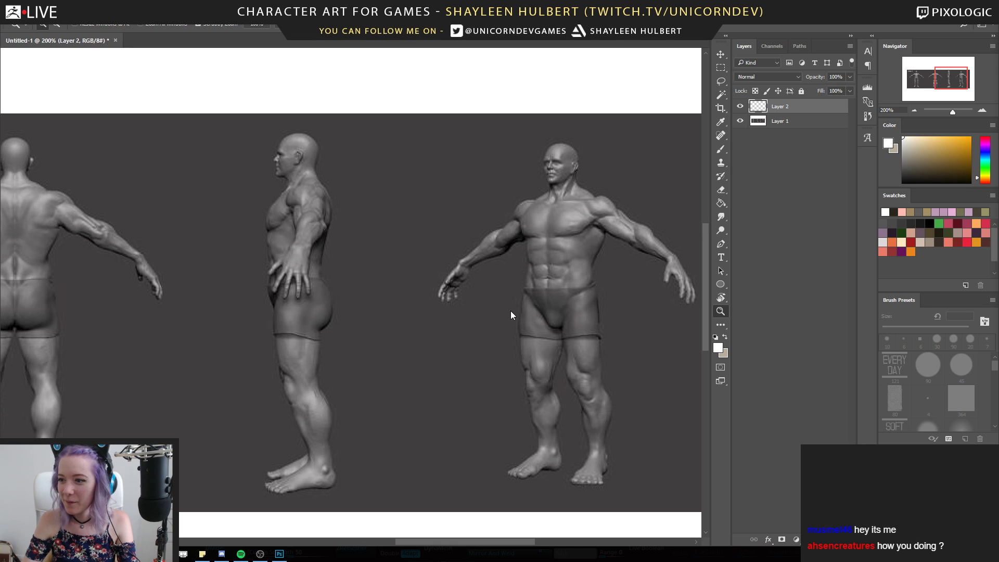
drag(372, 272, 484, 270)
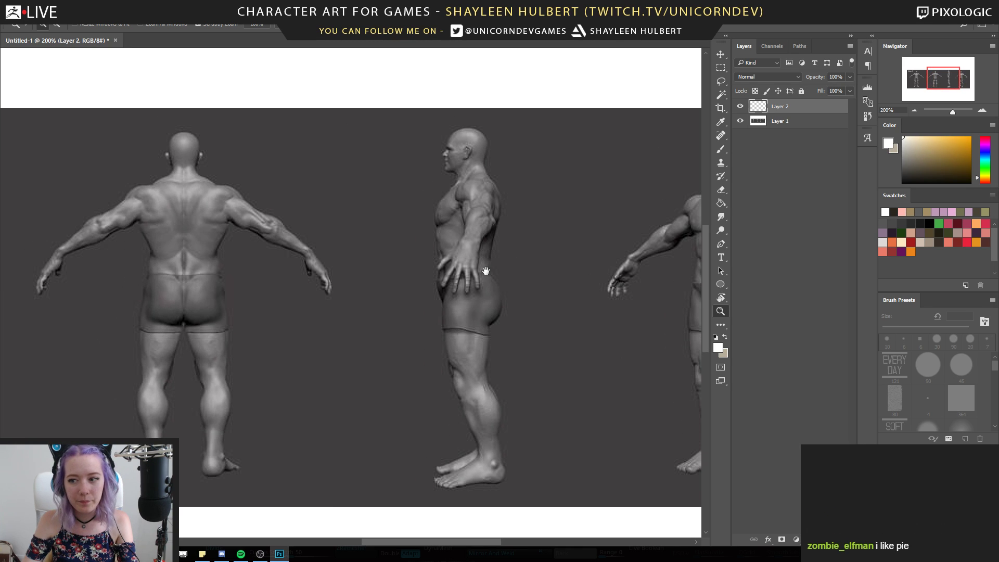
drag(545, 283, 296, 283)
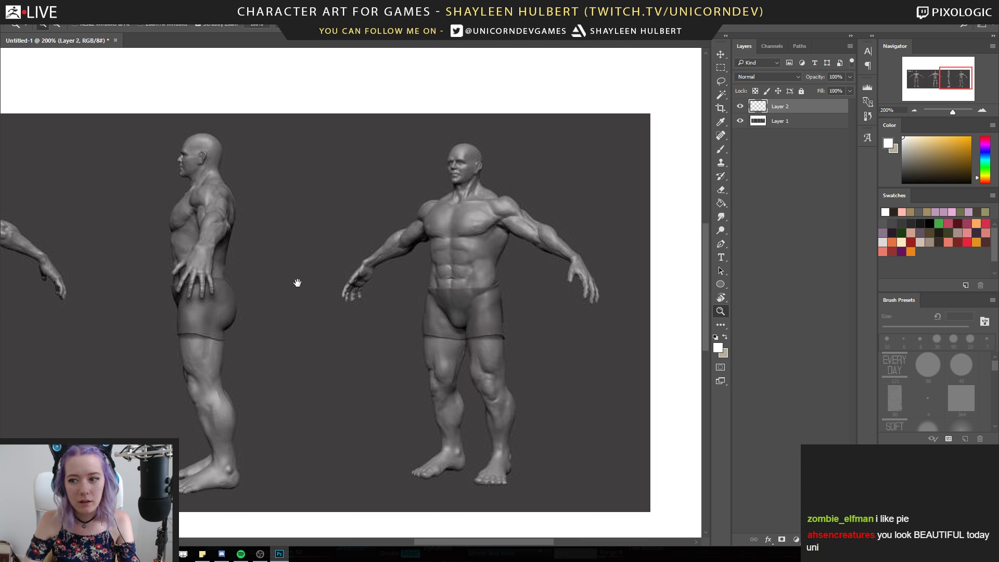
Examine the three-quarter figure's torso and chest up close at 300% and compare it with the other views
alt+scroll(437, 223, down, 1)
alt+scroll(452, 221, up, 3)
scroll(499, 182, down, 1)
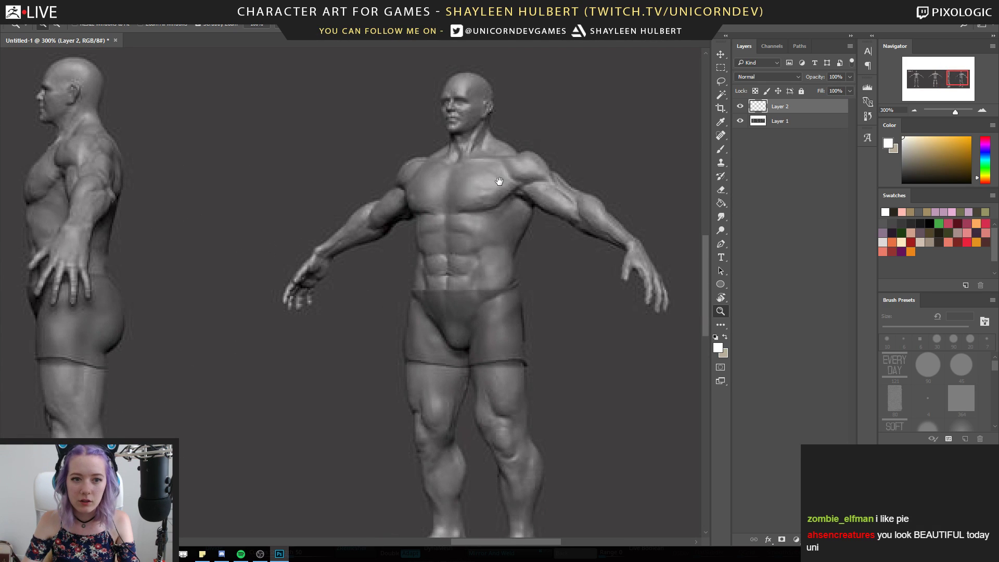
scroll(469, 375, left, 5)
drag(468, 375, 231, 365)
alt+scroll(179, 350, down, 1)
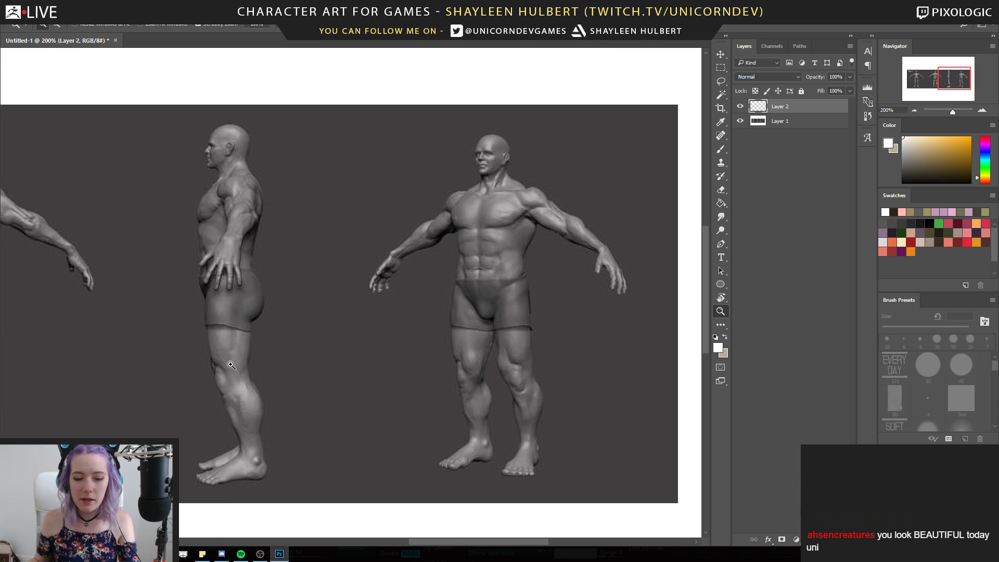
On a new layer, reshape the three-quarter figure's torso edge below the raised arm with a 4 px brush in greys sampled from the image
key(ctrl+shift+alt+n)
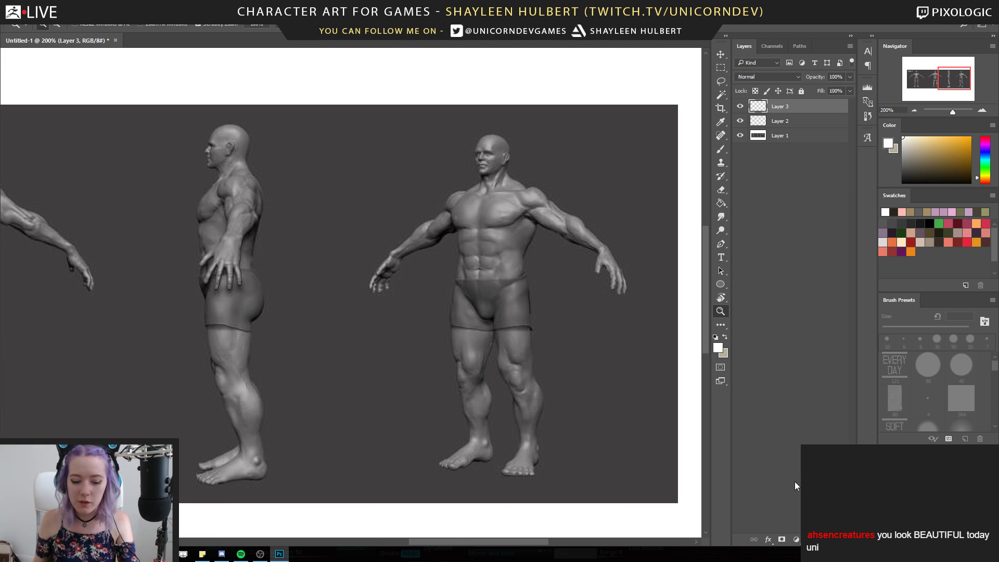
key(b)
alt+click(541, 278)
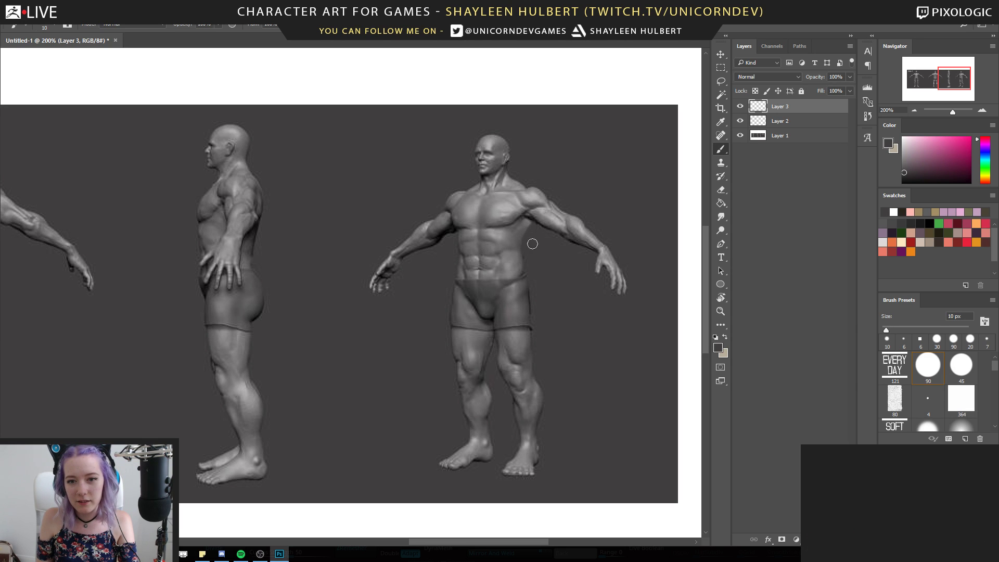
alt+click(534, 232)
key(bracketleft)
key(bracketleft)
key(bracketleft)
key(bracketleft)
key(bracketleft)
key(bracketleft)
mouse_move(526, 232)
mouse_down()
mouse_move(523, 245)
mouse_move(530, 222)
mouse_move(521, 257)
mouse_up()
alt+click(532, 222)
alt+click(521, 260)
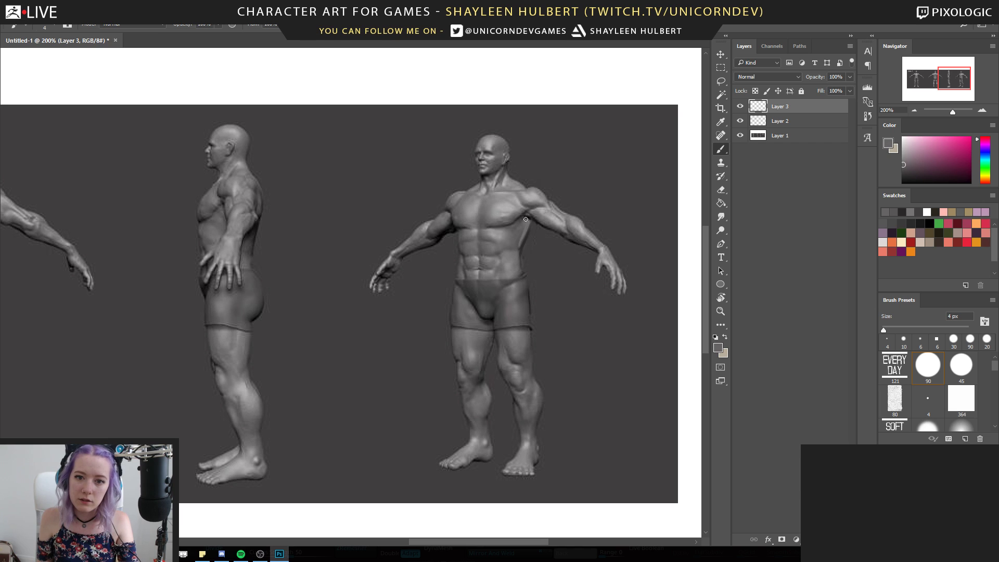
alt+click(529, 271)
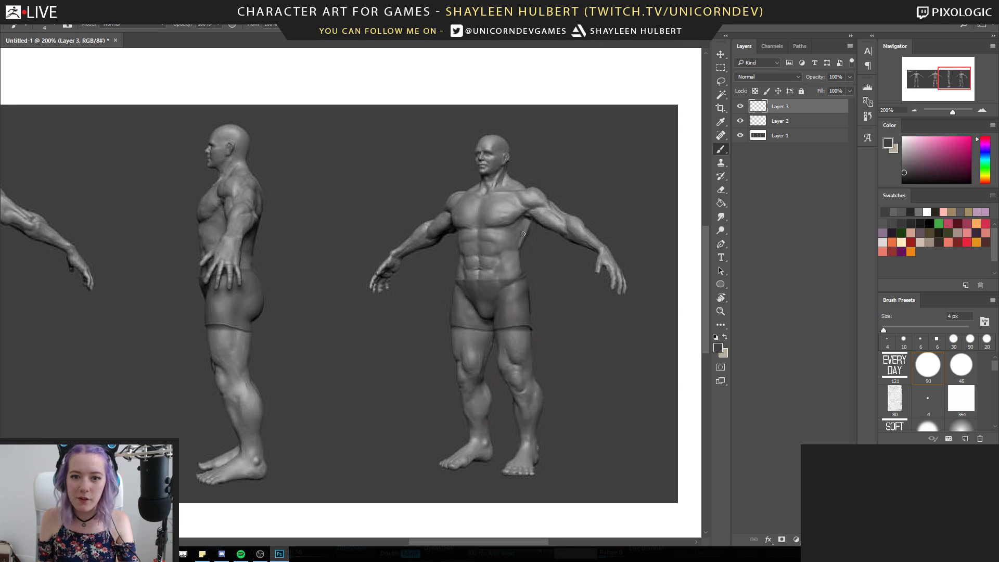
Sketch a flat white rectangle in the empty space between the side and three-quarter figures
alt+click(531, 99)
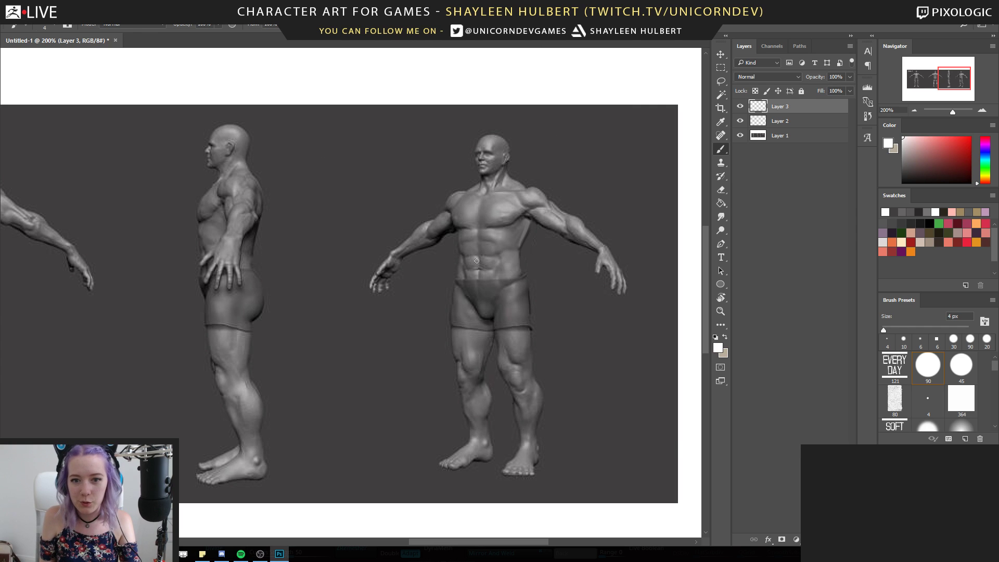
drag(332, 164, 404, 166)
drag(344, 190, 403, 169)
mouse_move(333, 166)
mouse_down()
mouse_move(340, 192)
mouse_move(401, 191)
mouse_move(336, 164)
mouse_up()
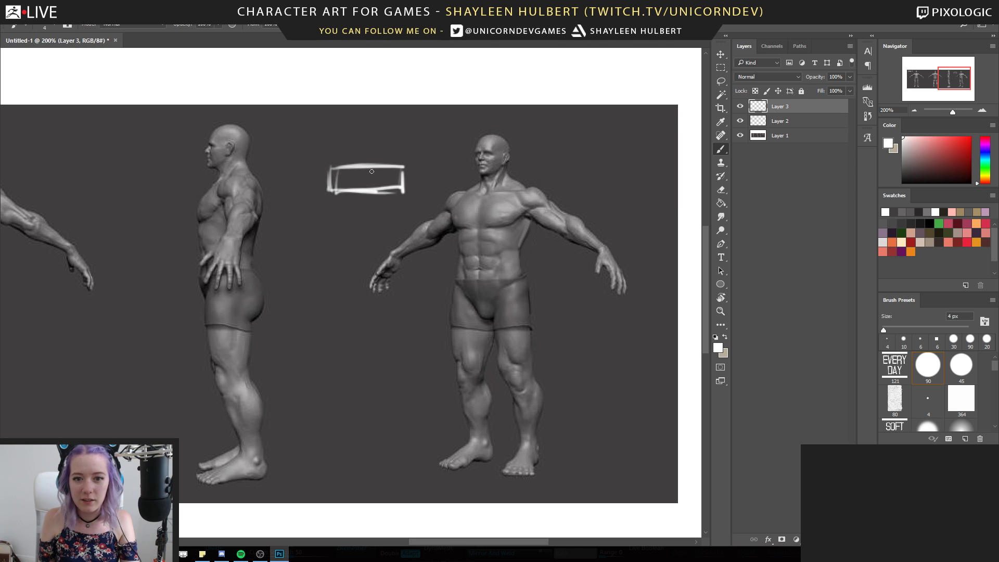
Sketch a white curve along the side figure's lower back and a circle around its waist
drag(281, 252, 412, 266)
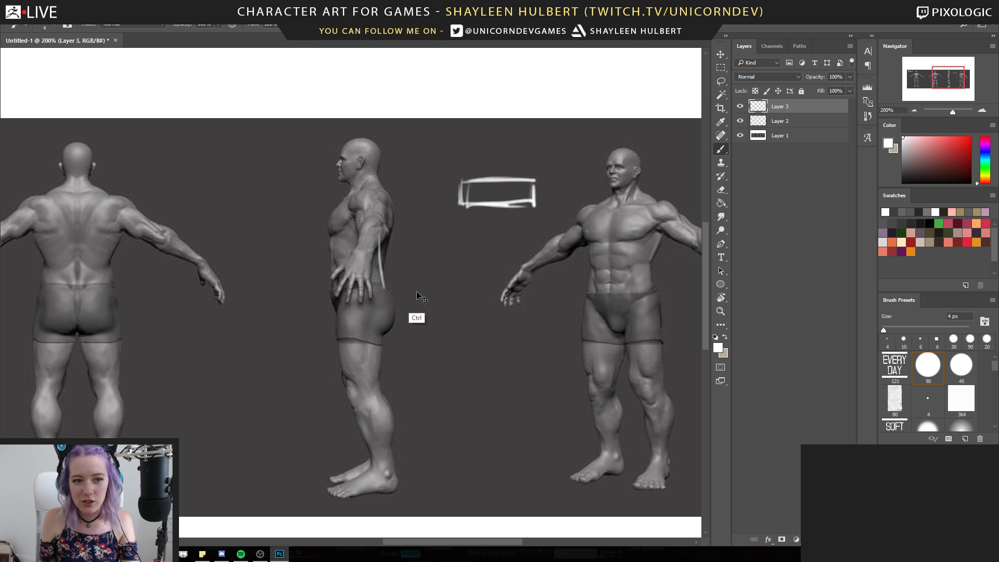
drag(254, 298, 334, 292)
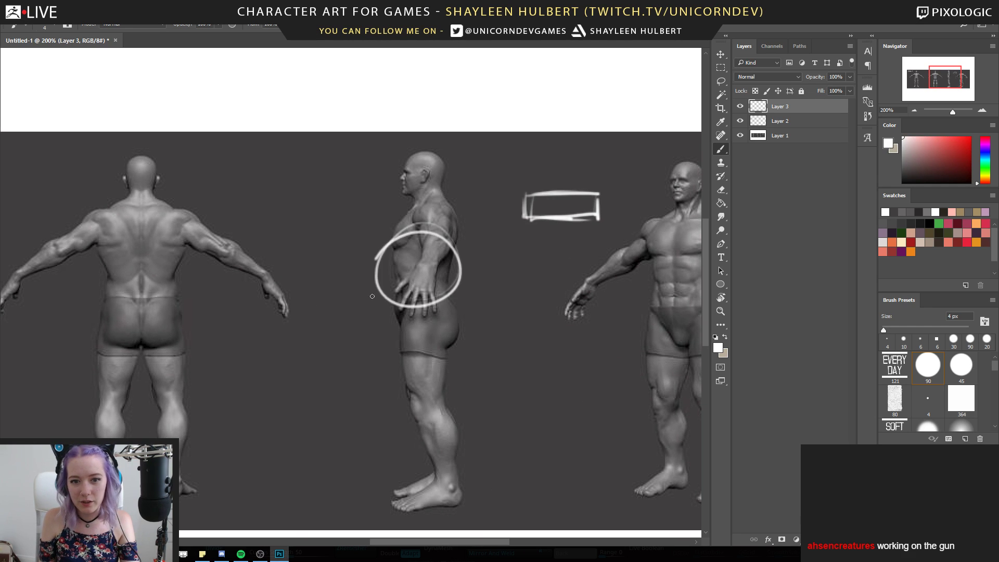
drag(310, 315, 418, 332)
Narrow the back-view figure's waist and darken the outer edges of its hips and thighs using sampled dark tones
alt+click(203, 292)
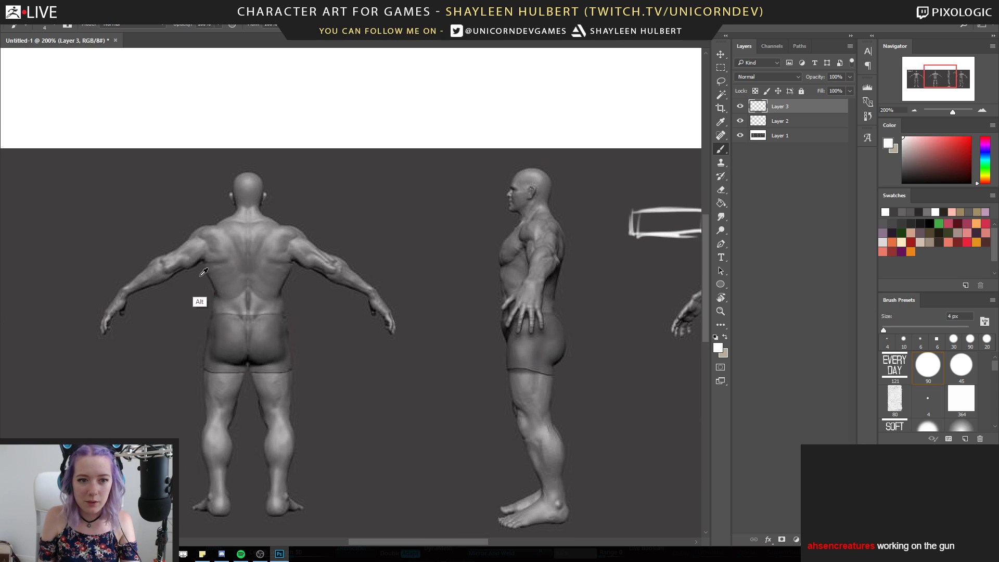
alt+click(286, 284)
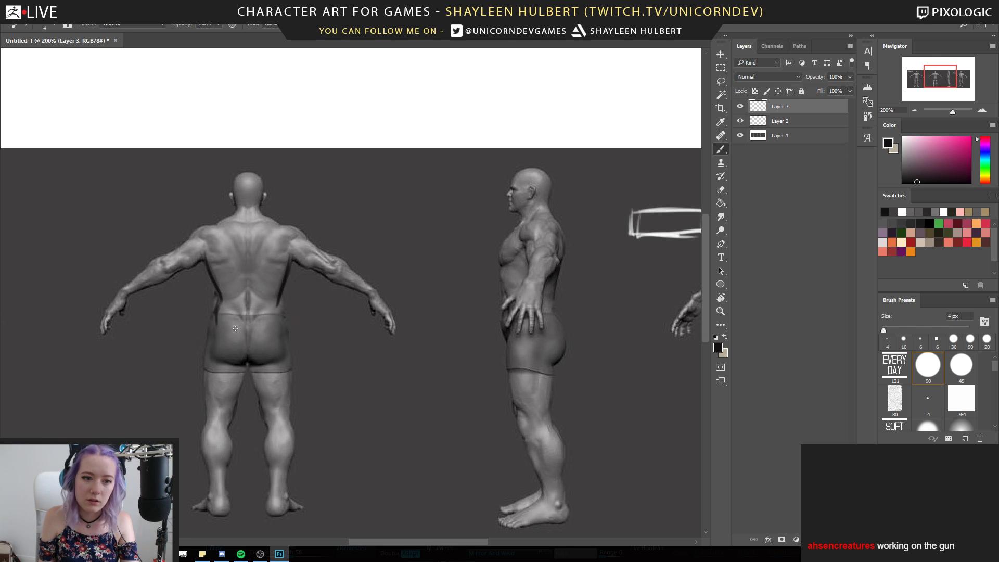
alt+click(206, 312)
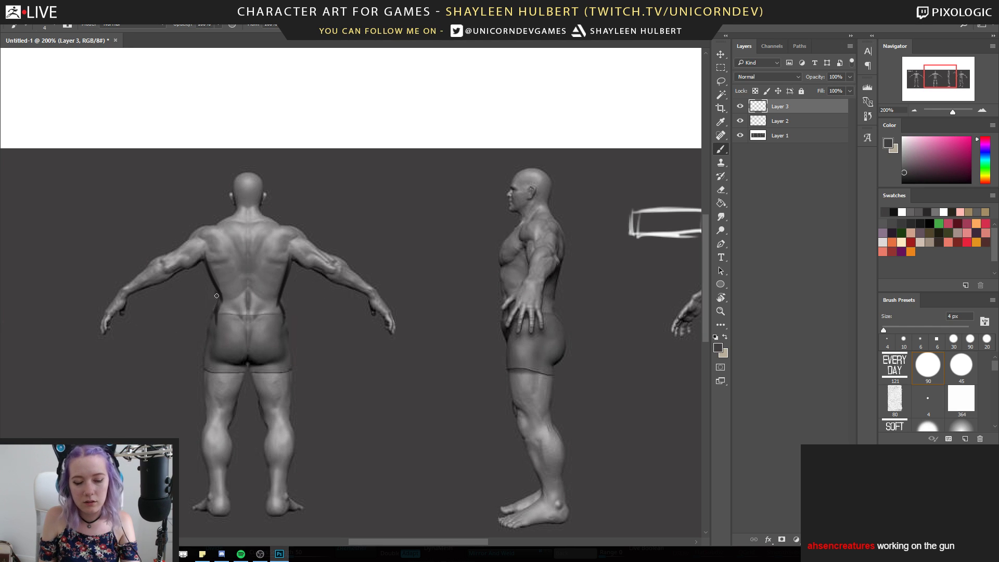
alt+click(281, 304)
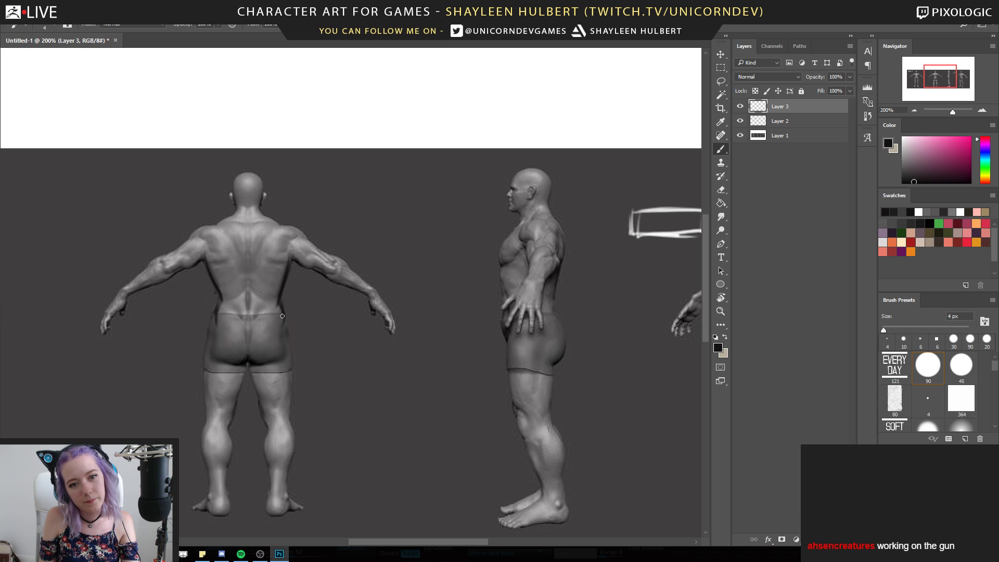
mouse_move(202, 368)
mouse_down()
mouse_move(210, 338)
mouse_move(207, 398)
mouse_up()
drag(286, 325, 291, 387)
Refine the back-view figure's lats and waist contour on both sides with sampled background and skin greys
drag(419, 363, 219, 340)
drag(265, 297, 532, 308)
drag(416, 287, 380, 292)
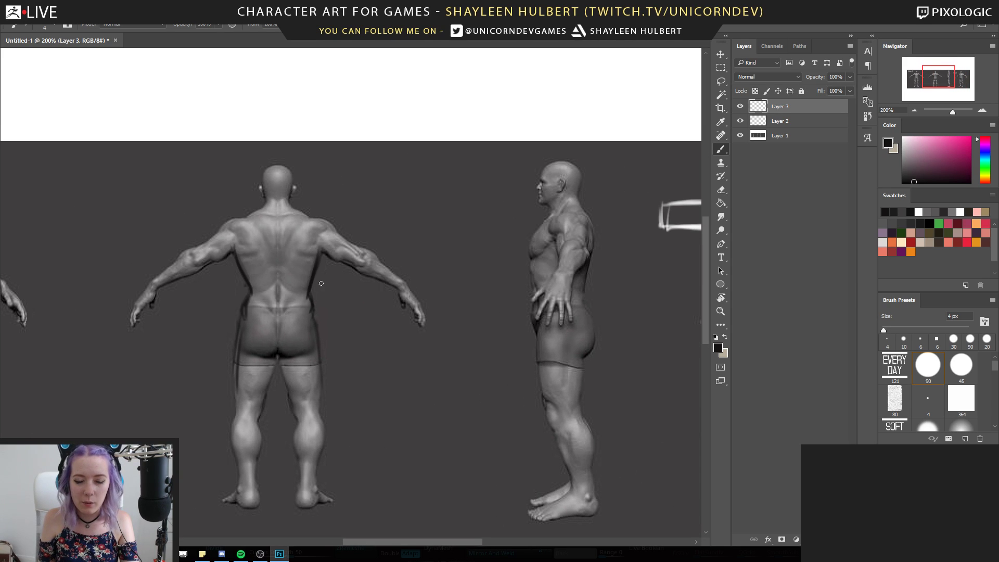
alt+click(236, 281)
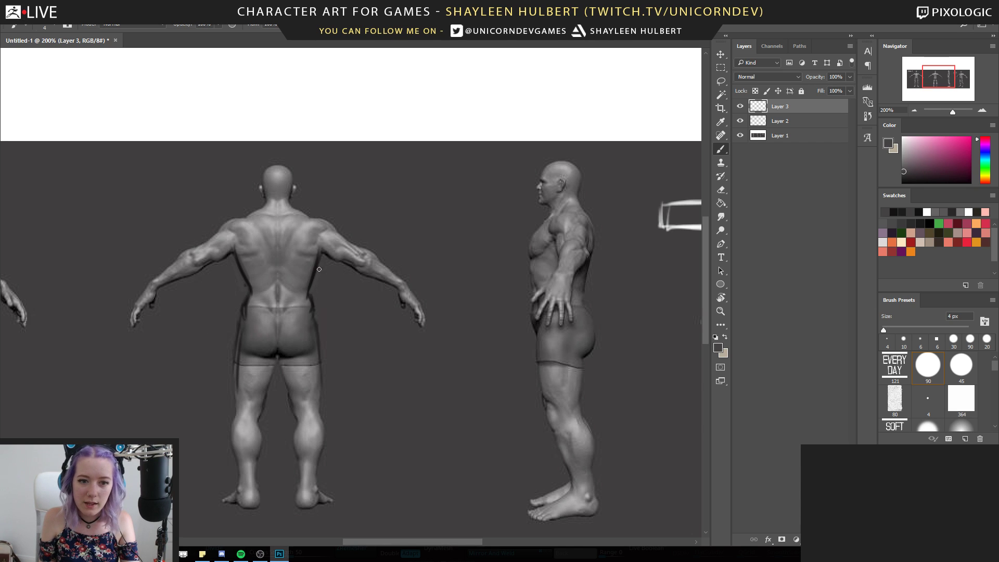
drag(340, 331, 375, 370)
alt+click(308, 268)
mouse_move(311, 249)
mouse_down()
mouse_move(294, 301)
mouse_move(305, 280)
mouse_up()
alt+click(305, 314)
alt+click(230, 293)
alt+click(300, 296)
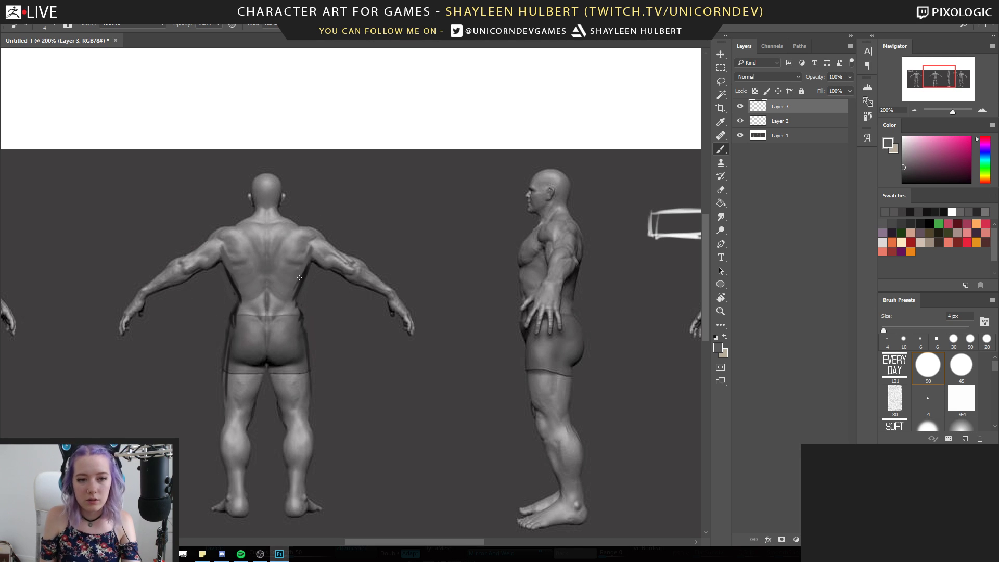
Slim both sides of the front-view figure's waist and shade beneath the lats with sampled greys and near-black
drag(292, 296, 444, 293)
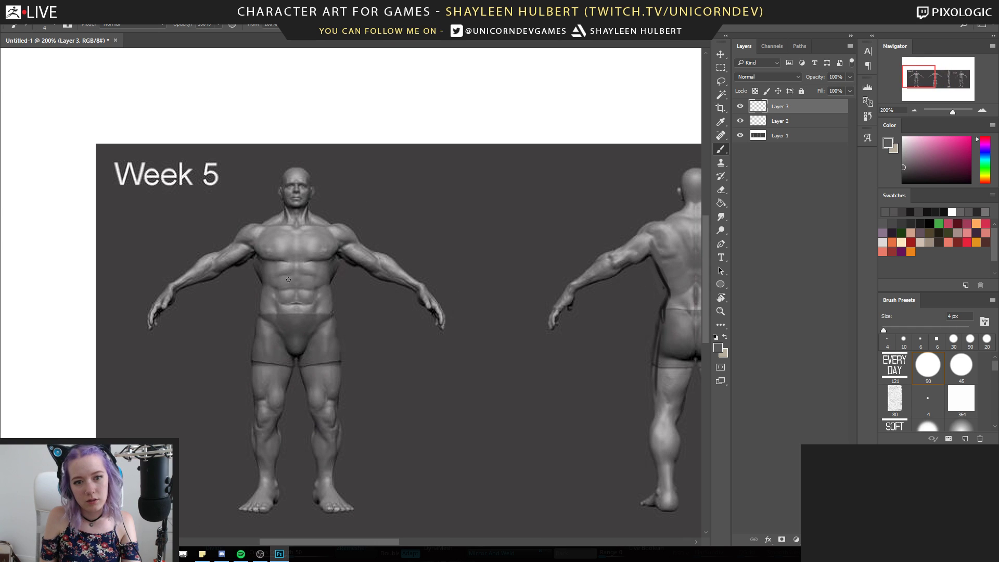
alt+click(257, 323)
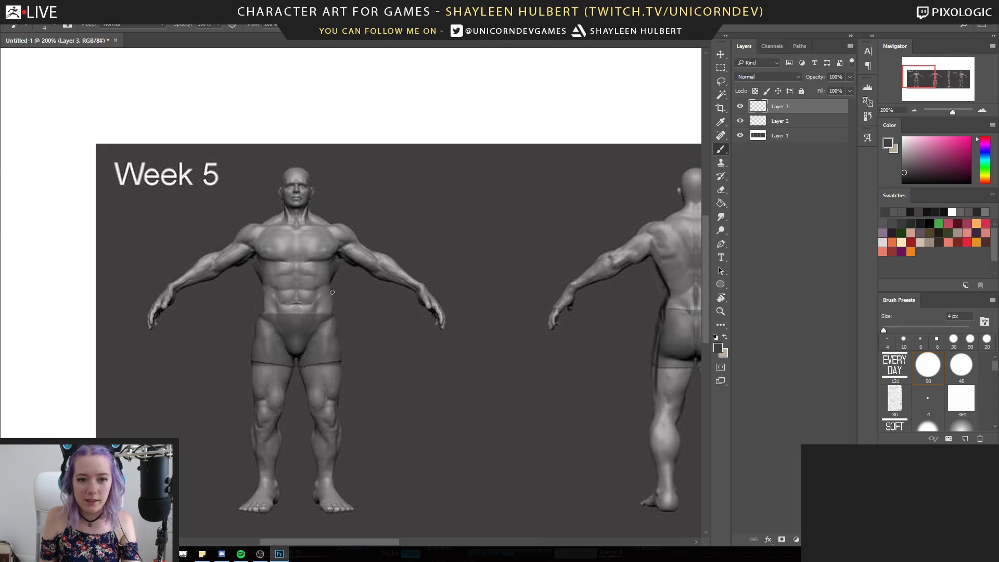
alt+click(337, 250)
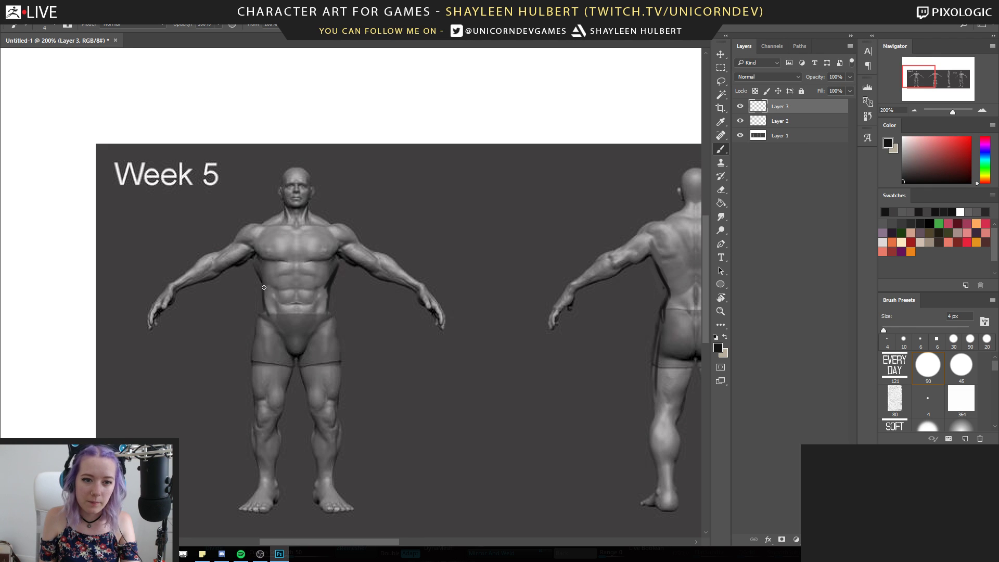
alt+click(329, 278)
Try marking the front-view figure's waist with a magenta brush stroke
click(957, 146)
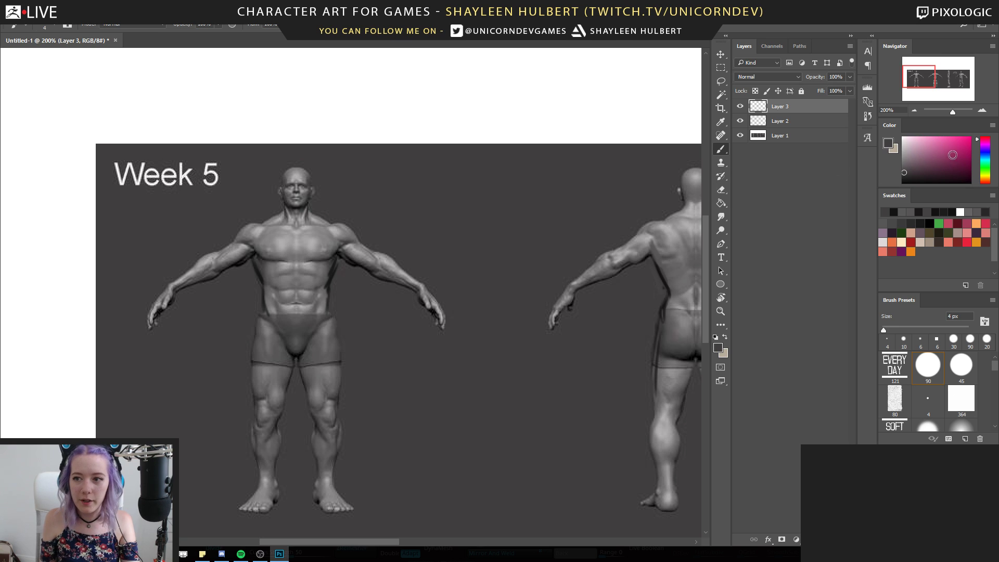
drag(268, 293, 319, 293)
key(ctrl+z)
key(ctrl+z)
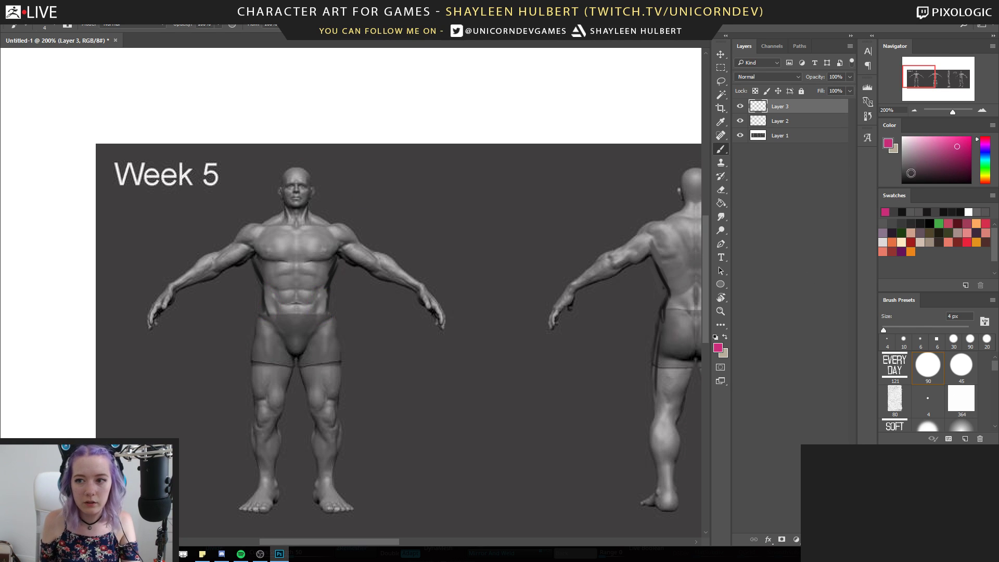
Slim the outer hips and thighs of the front-view figure on both sides with sampled background grey and dark tones
alt+click(494, 283)
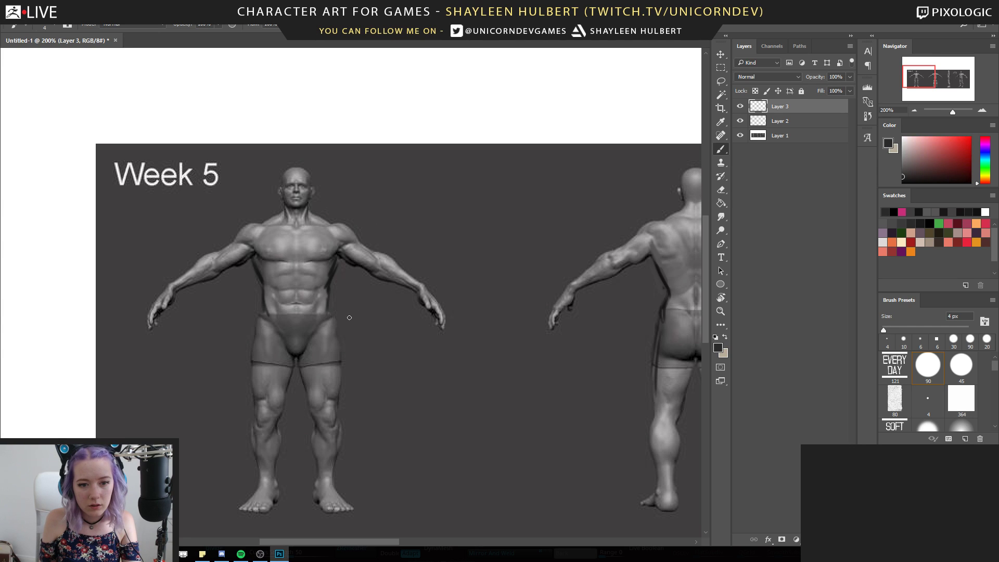
alt+click(242, 328)
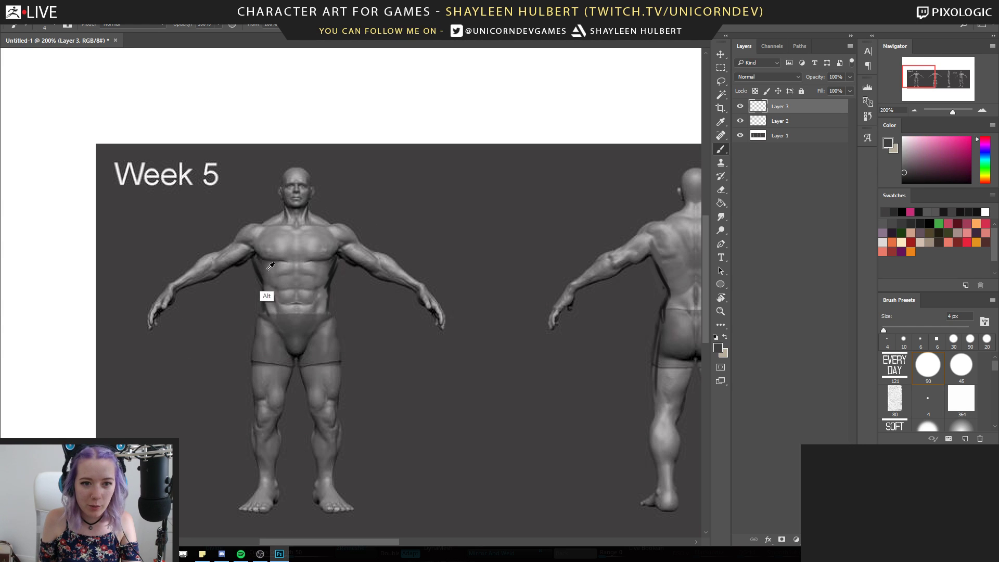
alt+click(262, 272)
drag(266, 315, 256, 392)
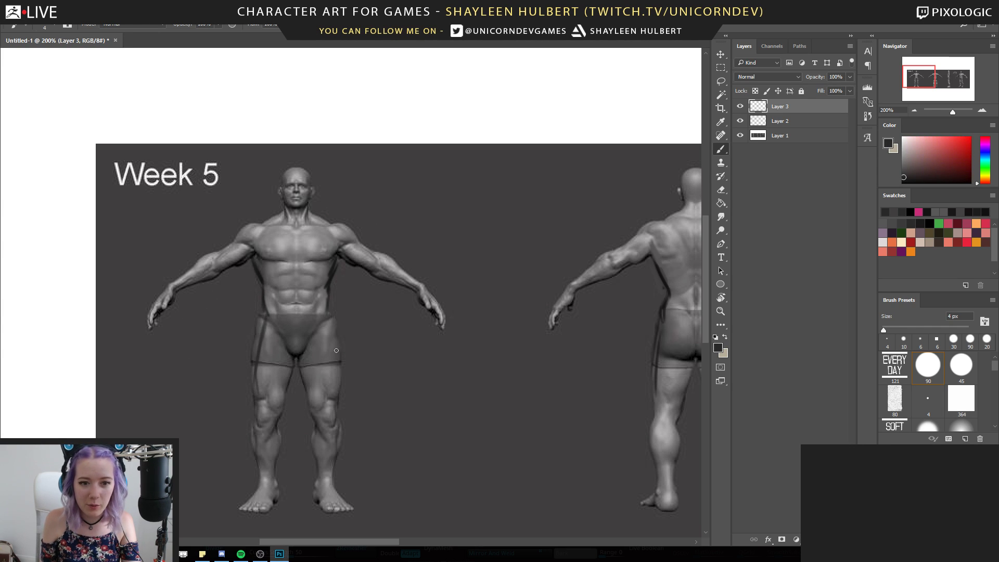
drag(328, 318, 340, 391)
alt+click(353, 344)
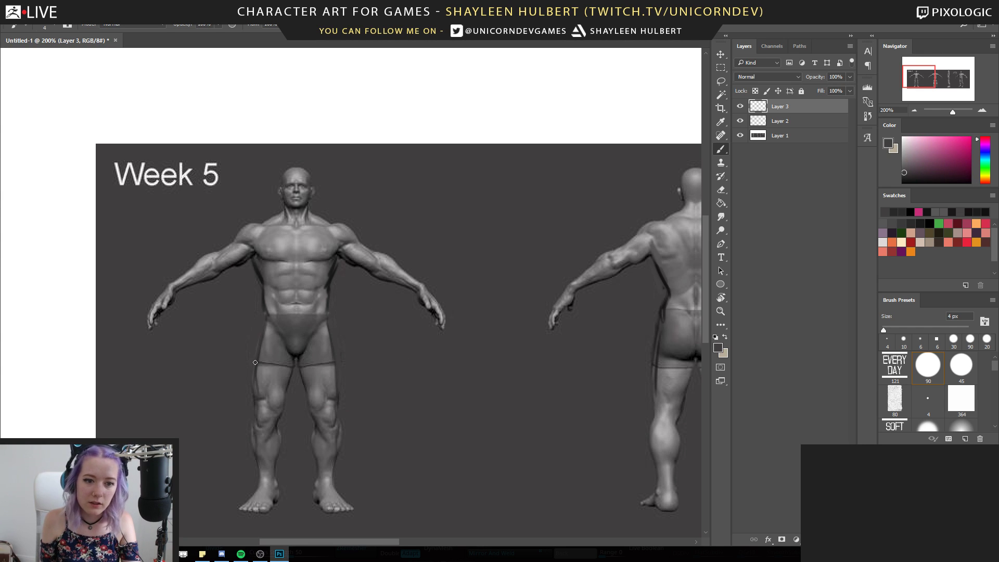
Shade the inner and outer thigh contours of the front-view figure's right leg with sampled dark tones
alt+click(329, 303)
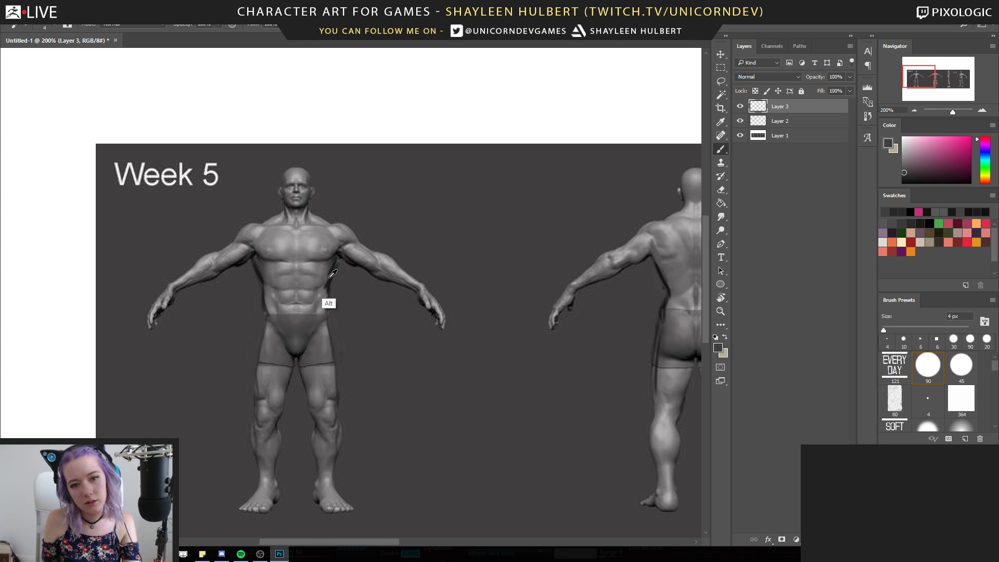
alt+click(293, 366)
alt+click(292, 361)
mouse_move(291, 361)
mouse_down()
mouse_move(287, 388)
mouse_move(272, 341)
mouse_move(255, 392)
mouse_up()
drag(270, 323, 254, 387)
alt+click(268, 349)
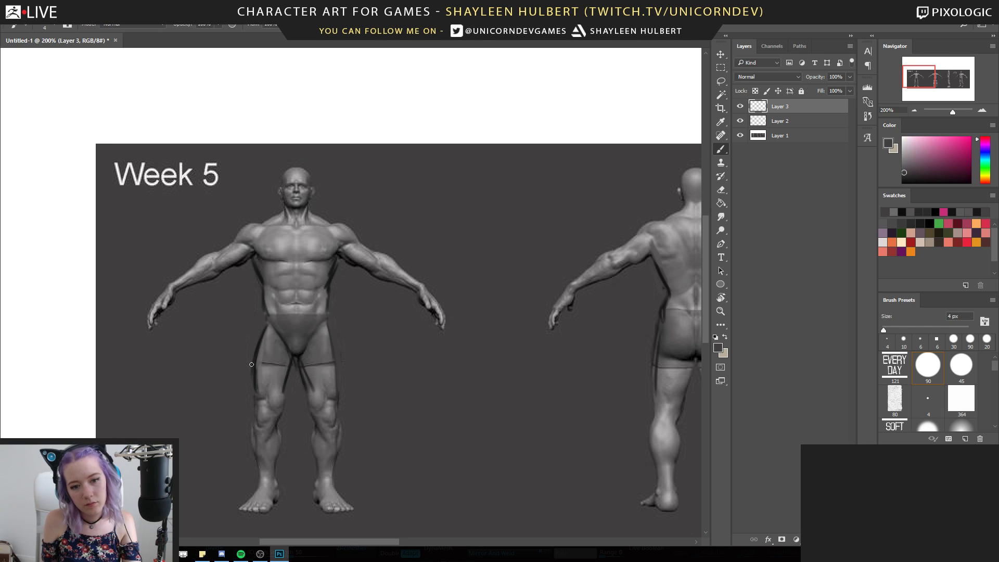
Refine the front-view figure's left outer thigh and both inner thighs with sampled skin, background and near-black tones
alt+click(324, 301)
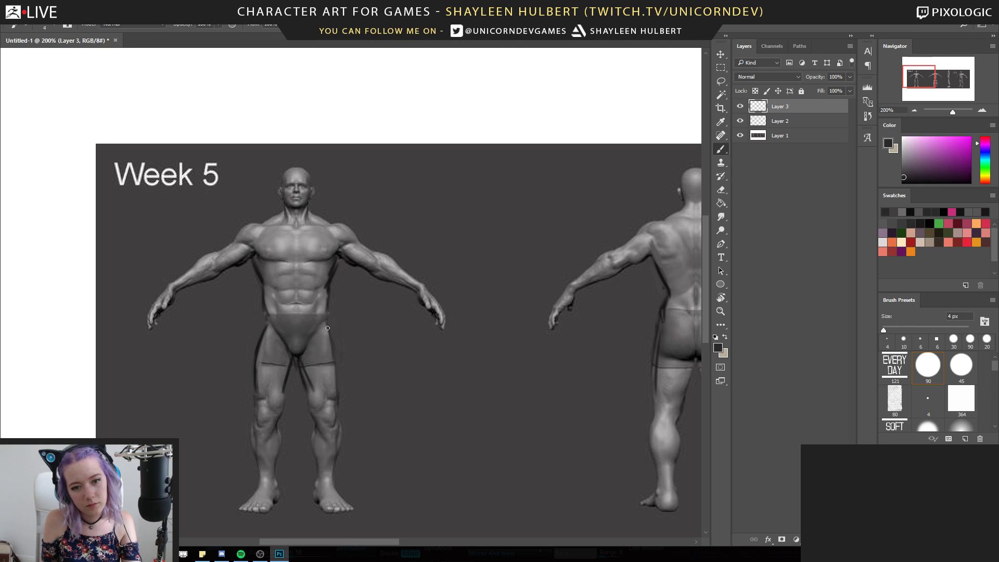
alt+click(324, 329)
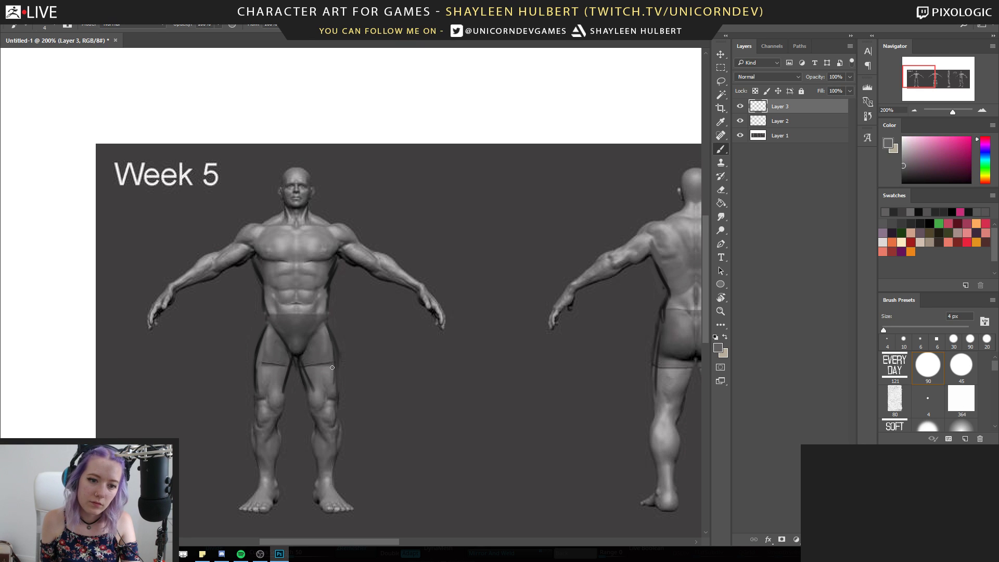
alt+click(314, 403)
drag(308, 387, 304, 362)
alt+click(297, 411)
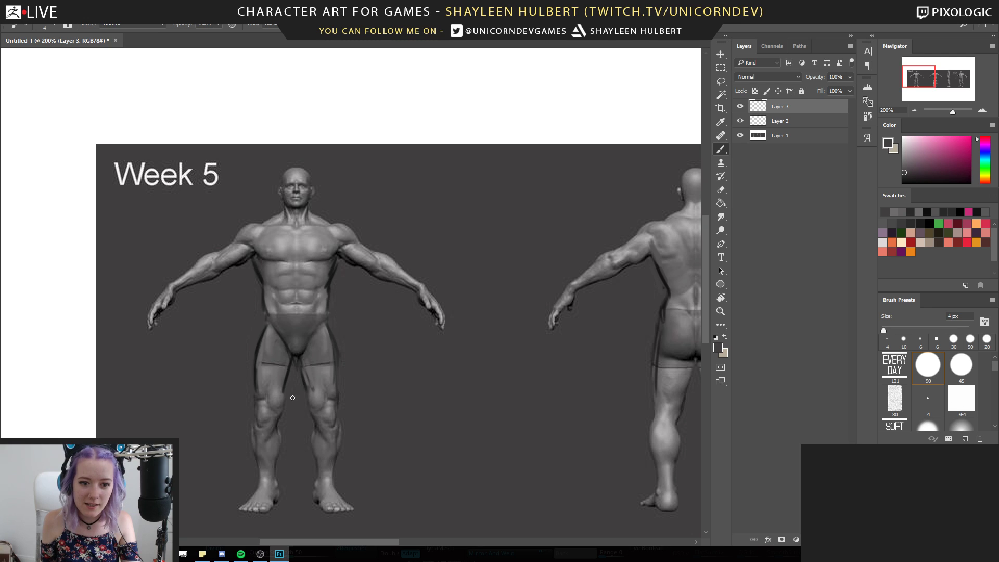
alt+click(284, 388)
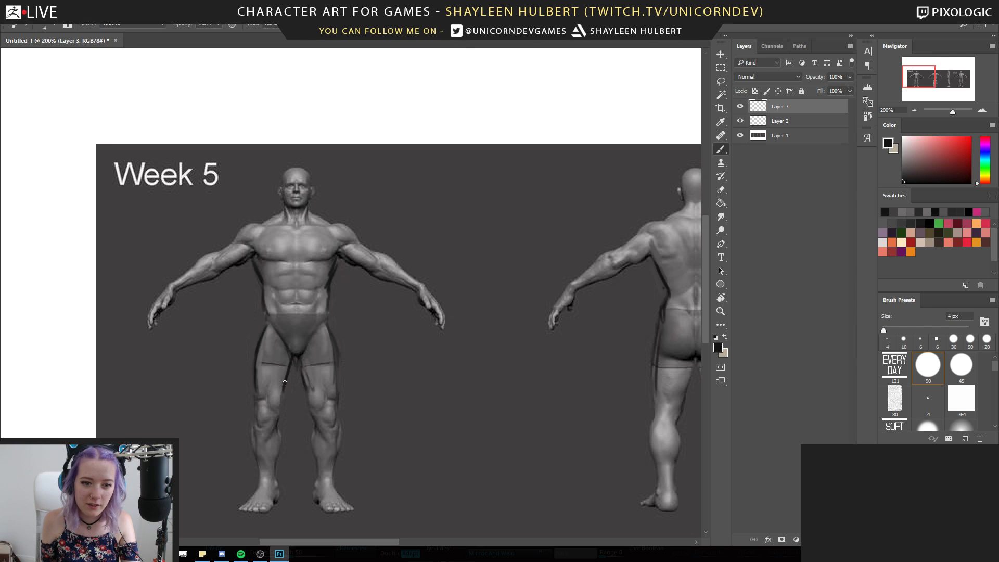
Outline the front-view figure's right kneecap in near-black
mouse_move(257, 410)
mouse_down()
mouse_move(213, 414)
mouse_move(272, 430)
mouse_up()
key(ctrl+alt+z)
key(ctrl+alt+z)
Try outlining the front-view figure's left kneecap and marking the right knee with dark guide strokes, and undo them
mouse_move(326, 404)
mouse_down()
mouse_move(319, 423)
mouse_move(333, 420)
mouse_up()
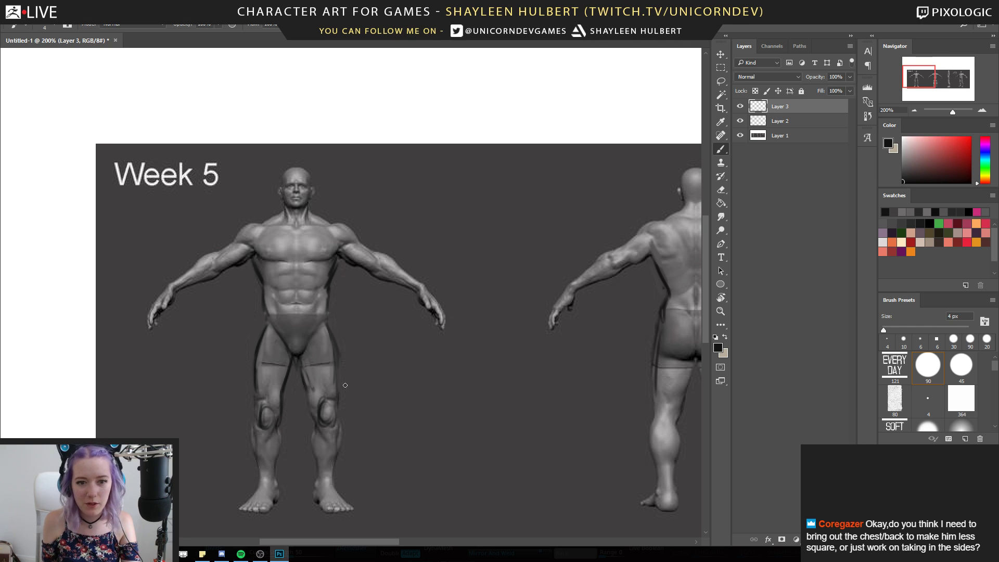
drag(231, 389, 266, 418)
drag(239, 408, 266, 411)
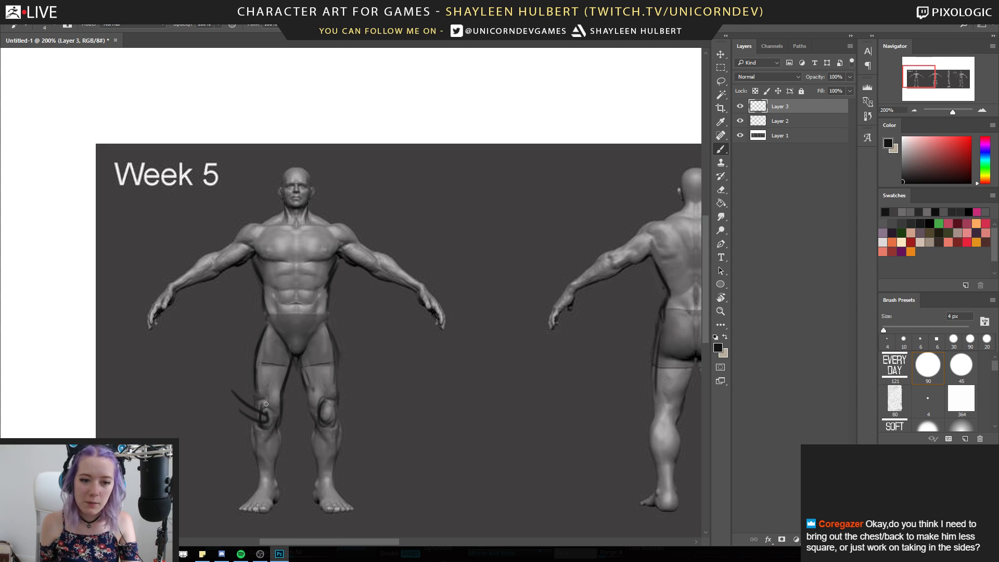
key(ctrl+alt+z)
key(ctrl+alt+z)
key(ctrl+alt+z)
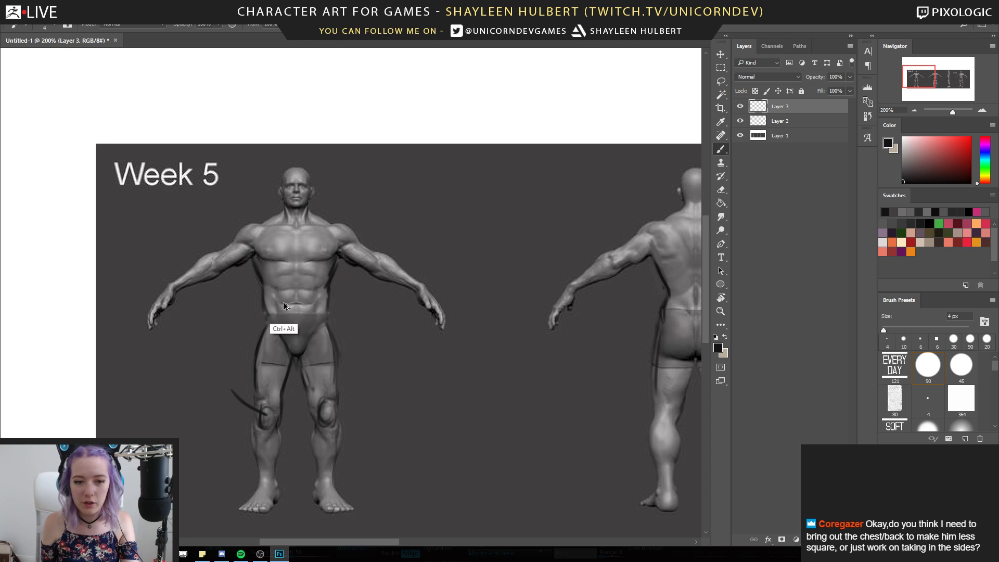
Try drawing a dark guide line from the front-view figure's right hip down to the shin, and undo it
drag(275, 329, 264, 472)
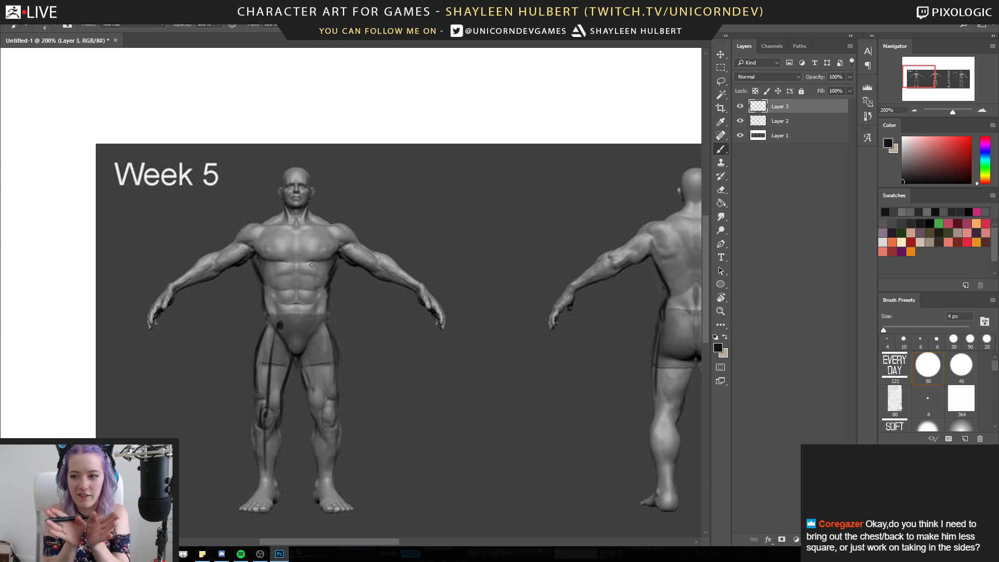
key(ctrl+alt+z)
key(ctrl+alt+z)
key(ctrl+alt+z)
key(ctrl+alt+z)
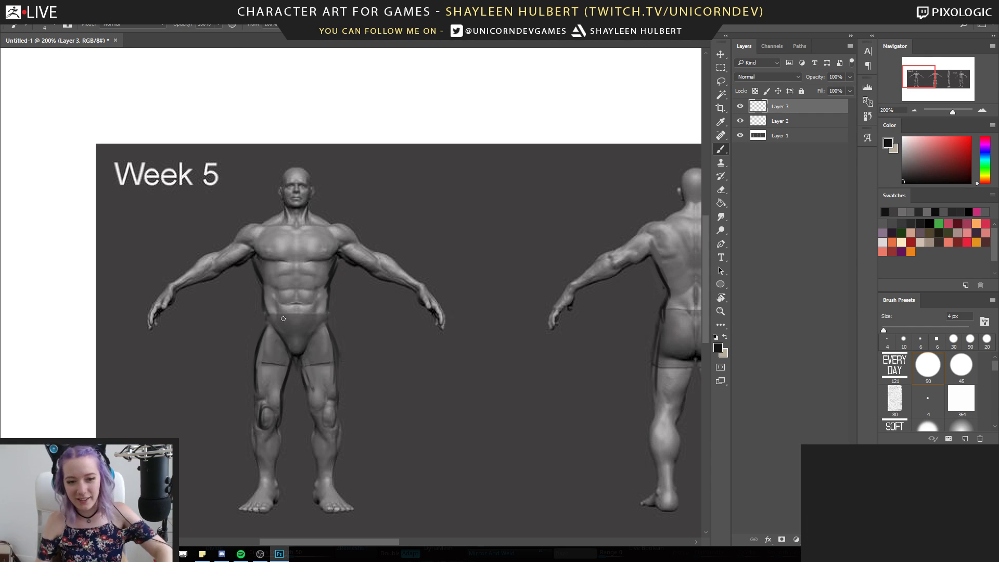
Darken the front-view figure's right leg contour and outline both calves of the back-view figure in near-black
drag(250, 368, 258, 354)
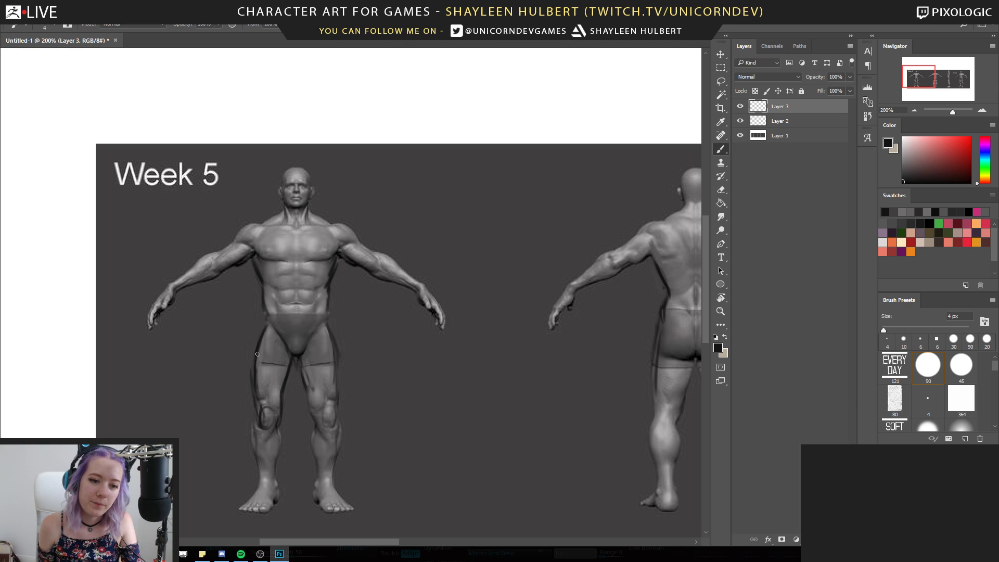
mouse_move(257, 411)
mouse_down()
mouse_move(255, 460)
mouse_move(274, 479)
mouse_up()
drag(438, 440, 283, 377)
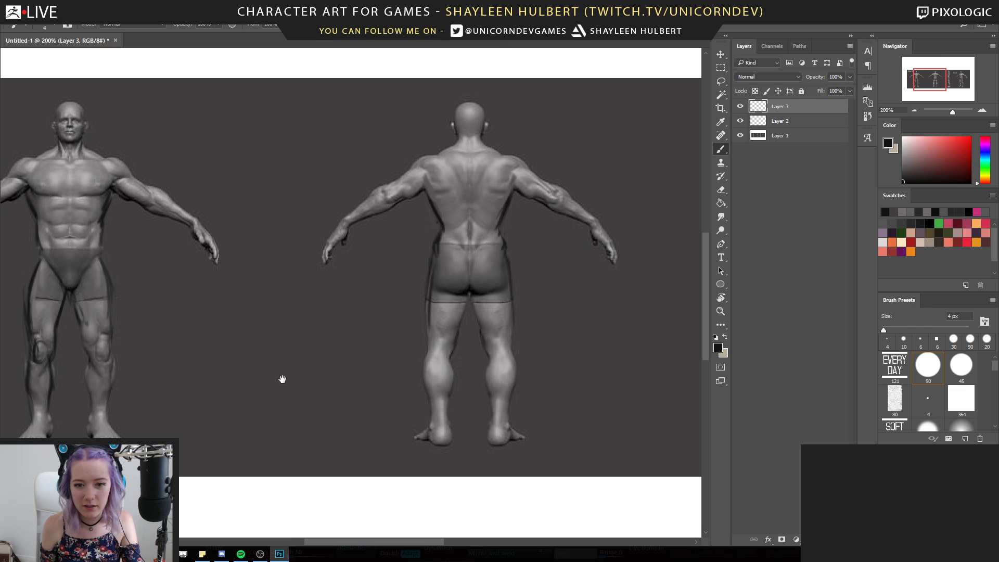
drag(428, 355, 429, 410)
drag(446, 350, 453, 369)
drag(498, 345, 488, 400)
drag(513, 341, 503, 409)
Reshape the side-view figure's lower calf, heel and sole with dark and sampled grey strokes, and add a small arrow behind the calf
drag(601, 389, 441, 393)
drag(409, 442, 470, 419)
drag(468, 385, 462, 443)
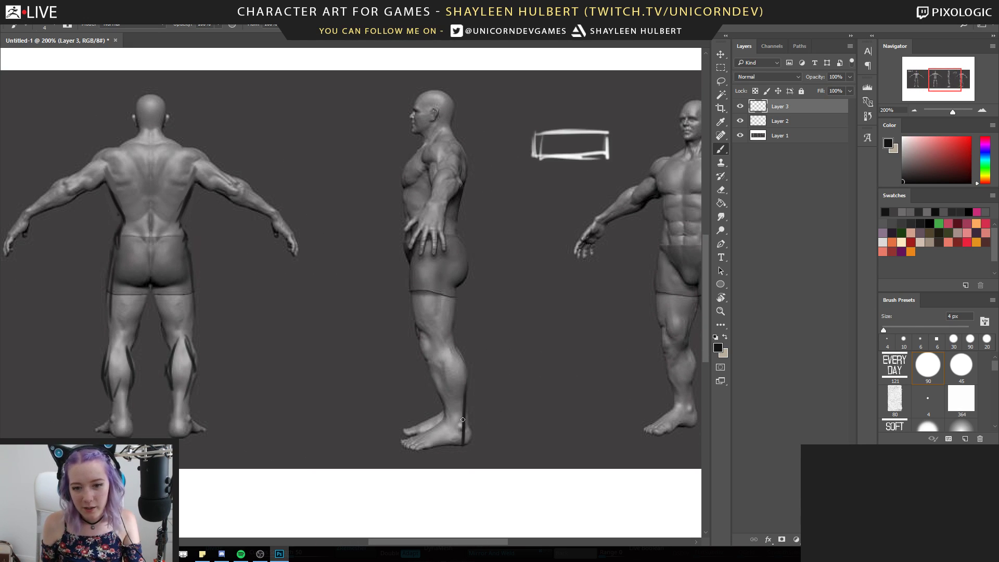
mouse_move(486, 355)
mouse_down()
mouse_move(472, 366)
mouse_move(483, 374)
mouse_move(437, 389)
mouse_move(445, 412)
mouse_move(424, 434)
mouse_move(454, 453)
mouse_move(467, 405)
mouse_up()
alt+click(467, 451)
alt+click(453, 446)
drag(458, 439, 457, 452)
mouse_move(457, 448)
mouse_down()
mouse_move(418, 450)
mouse_move(452, 449)
mouse_up()
drag(516, 342, 512, 355)
Flatten the side-view figure's buttocks with sampled greys and darken the contours of its lower back, hips and legs
alt+click(473, 272)
mouse_move(451, 248)
mouse_down()
mouse_move(458, 298)
mouse_move(449, 300)
mouse_up()
alt+click(459, 310)
alt+click(463, 281)
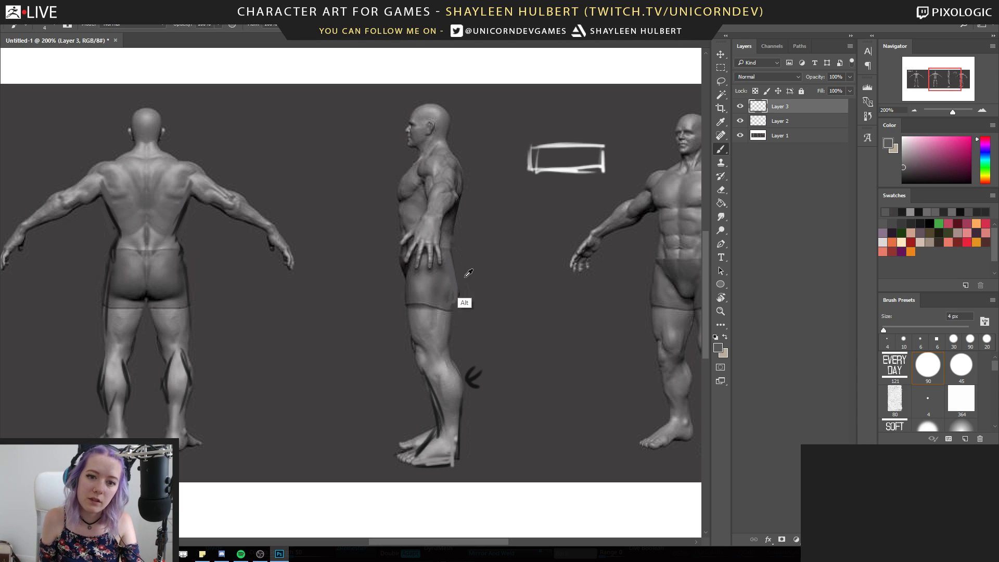
alt+click(454, 208)
drag(448, 238, 462, 398)
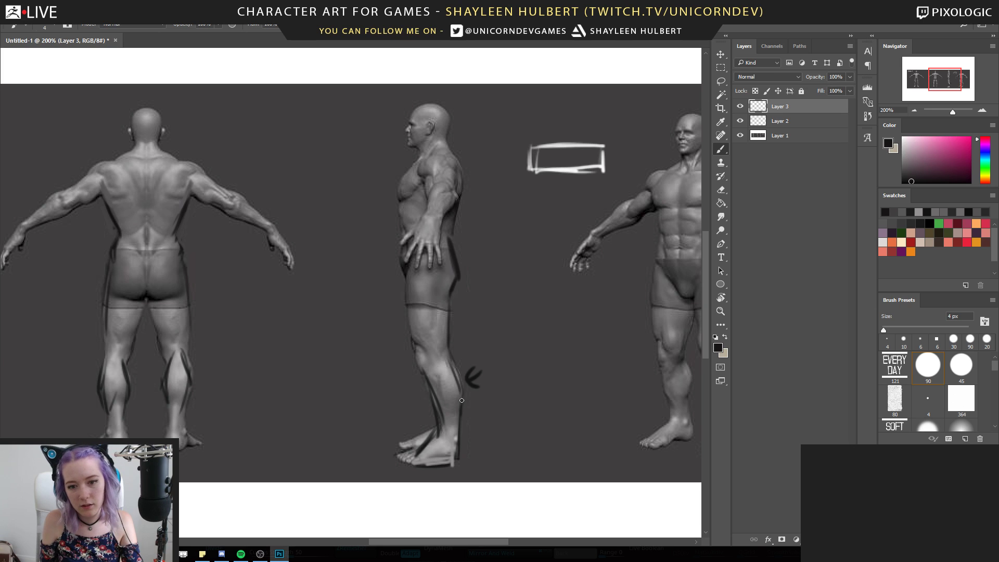
drag(408, 282, 417, 354)
Group Layer 3 and Layer 2 so the whole paint-over is in one group
drag(292, 390, 552, 389)
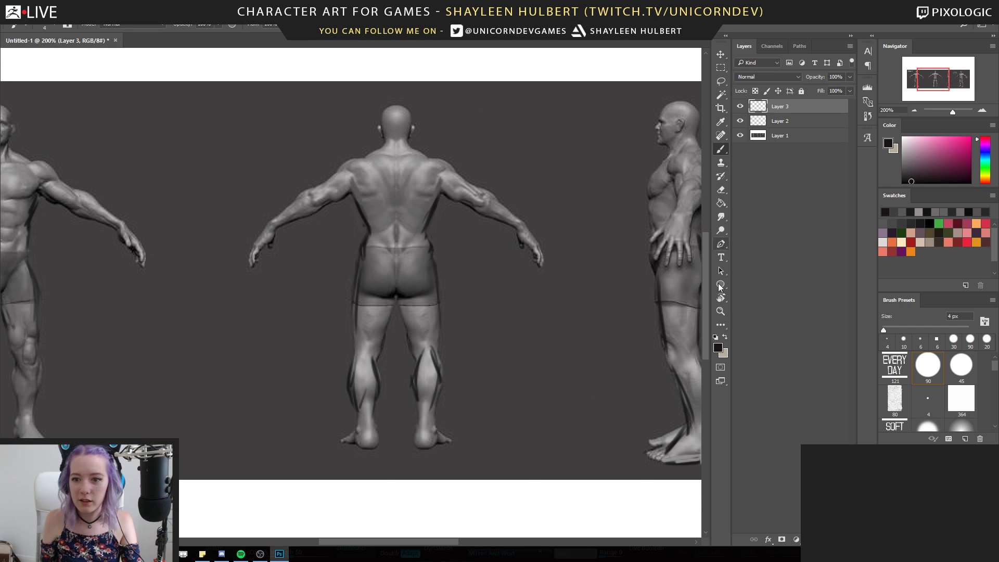
click(721, 310)
alt+click(576, 390)
alt+click(580, 353)
click(458, 297)
click(458, 297)
shift+click(764, 121)
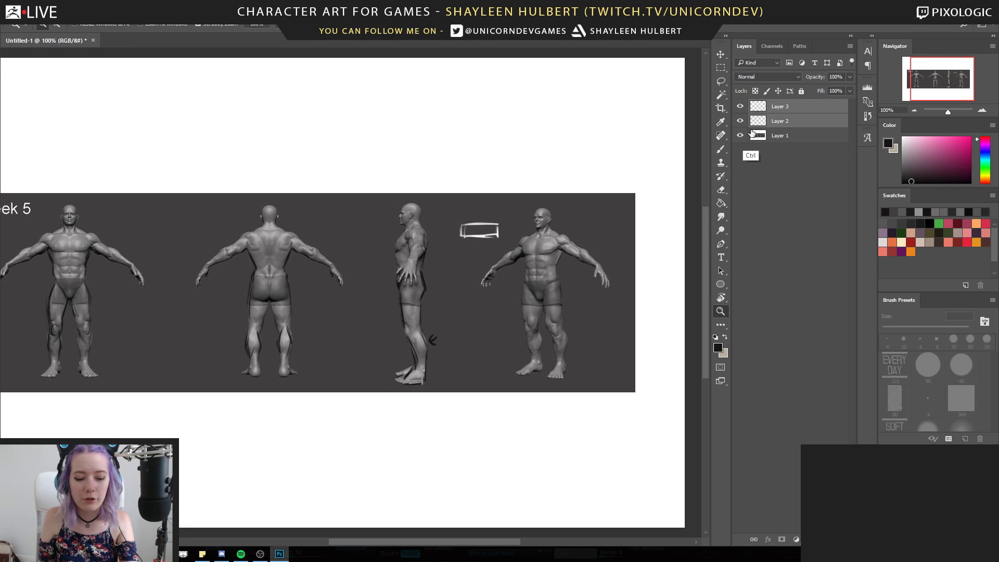
key(ctrl+g)
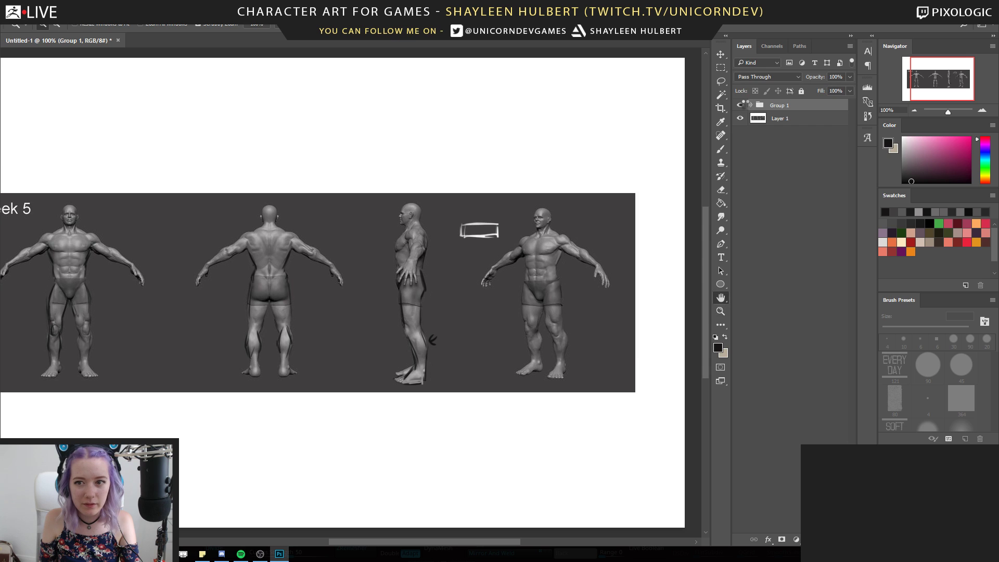
Compare the original sculpt with the paint-over across all figures by toggling the visibility of Group 1
double_click(748, 106)
key(Escape)
click(740, 106)
click(741, 107)
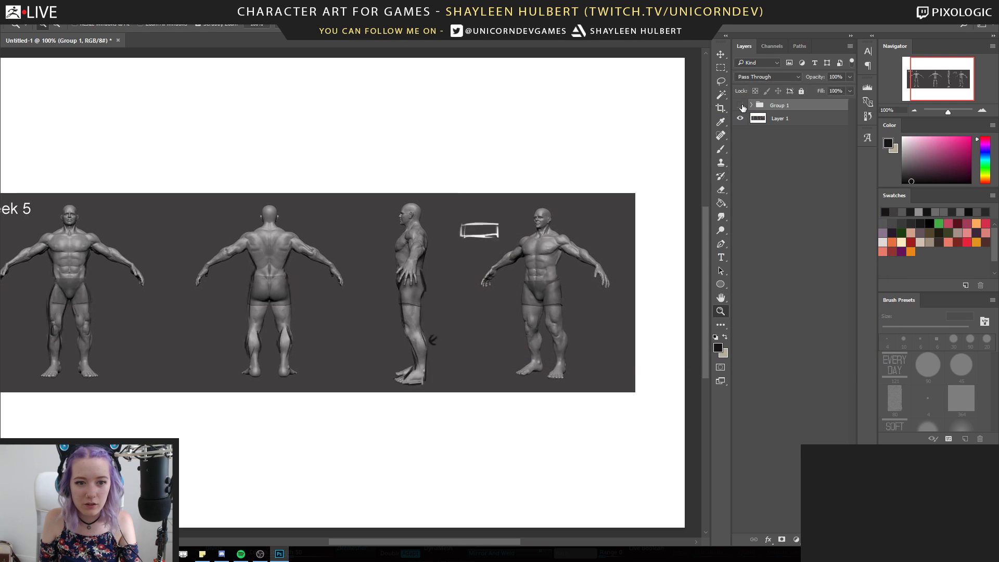
click(741, 107)
click(741, 107)
click(741, 106)
click(742, 106)
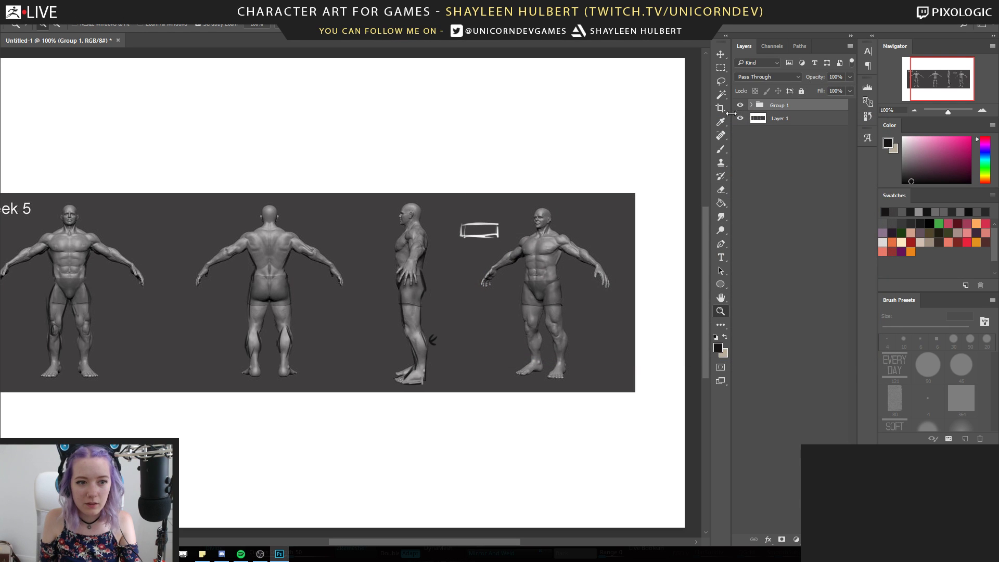
Compare the front-view figure close up with and without the paint-over group
click(115, 265)
click(116, 265)
drag(100, 272, 395, 282)
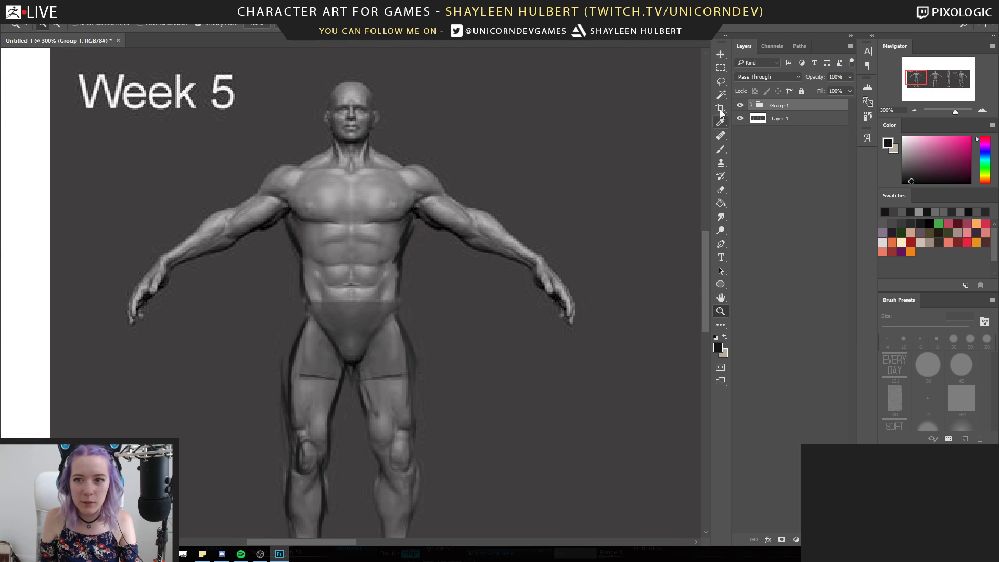
click(741, 106)
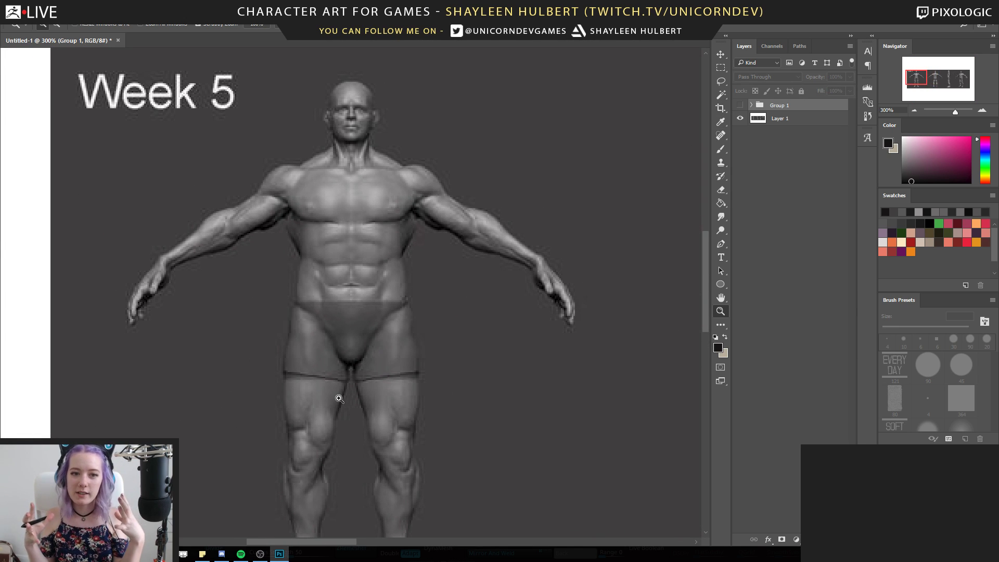
click(741, 107)
click(741, 107)
click(741, 107)
click(742, 107)
click(740, 105)
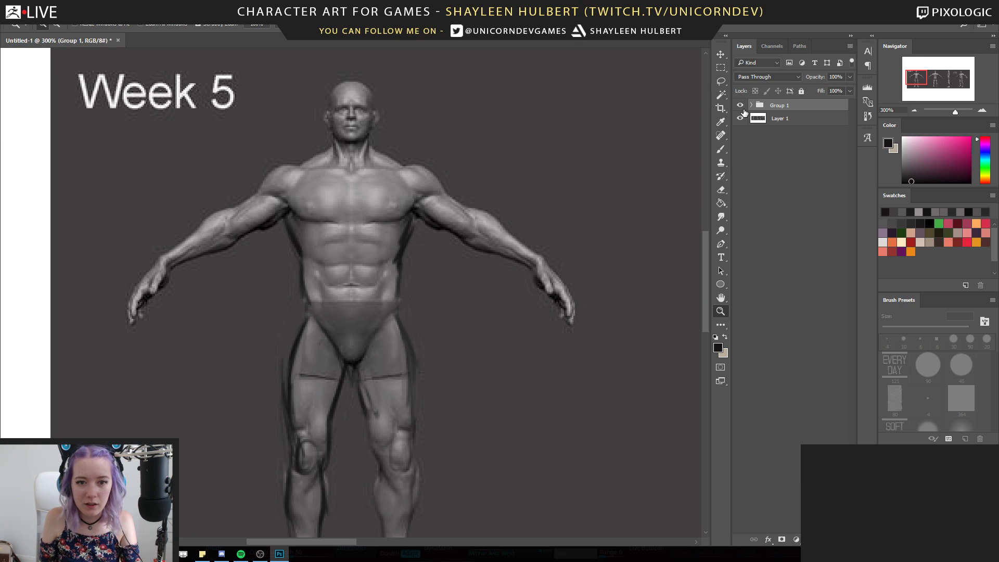
Sketch a white ribcage oval with a pelvis shape below it on Layer 3, beside the front-view figure
drag(547, 227, 426, 250)
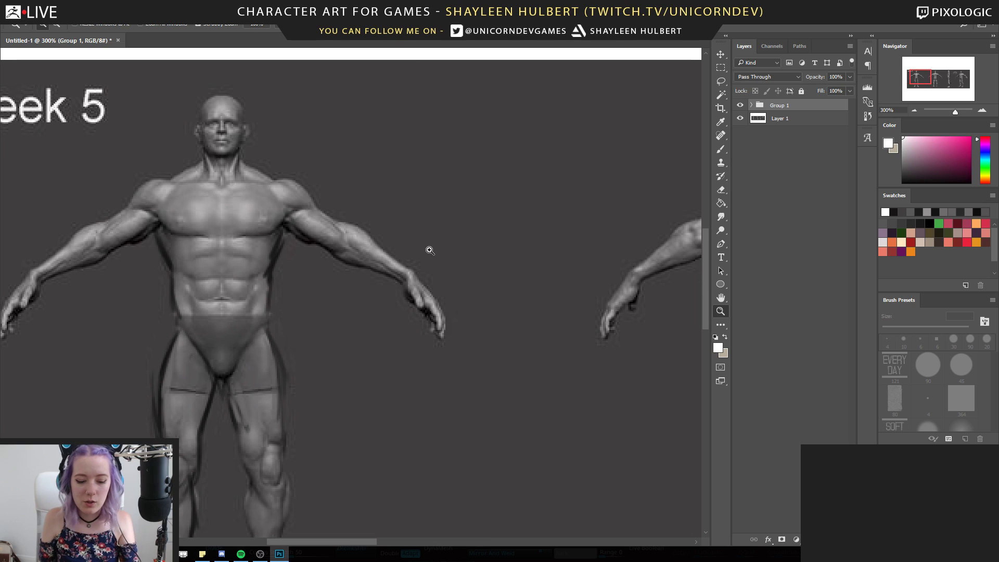
key(b)
click(751, 105)
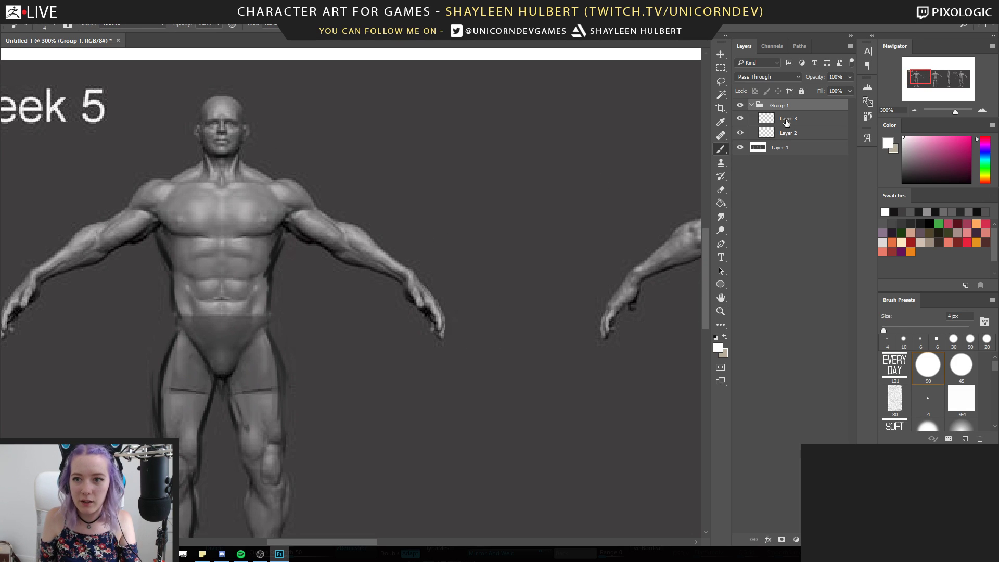
key(ctrl+shift+alt+n)
mouse_move(455, 164)
mouse_down()
mouse_move(499, 150)
mouse_move(507, 203)
mouse_up()
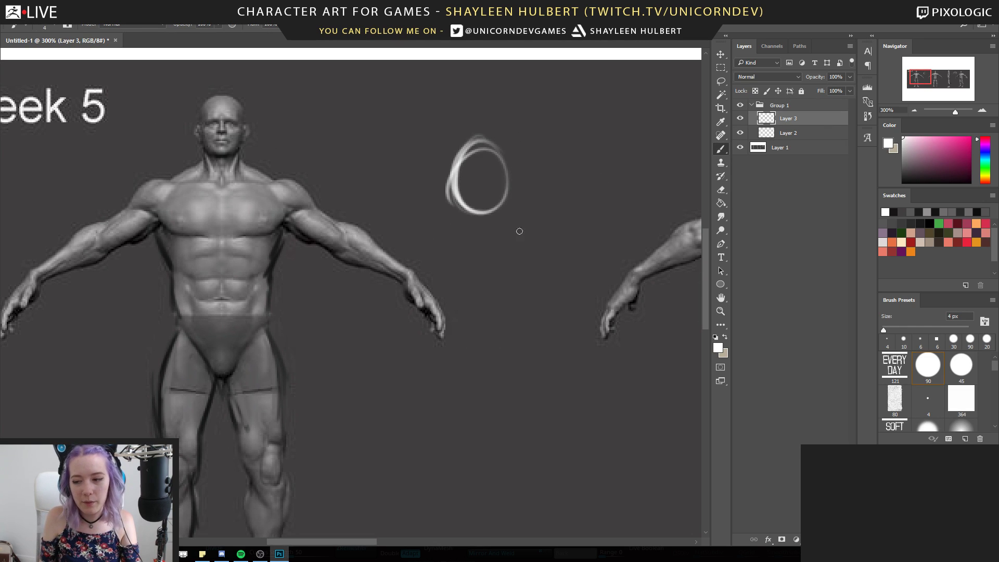
mouse_move(473, 249)
mouse_down()
mouse_move(439, 252)
mouse_move(476, 282)
mouse_move(499, 249)
mouse_move(517, 256)
mouse_move(468, 275)
mouse_move(480, 296)
mouse_move(454, 263)
mouse_up()
Add white contour lines on both sides of the ribcage sketch, tapering into the waist and flaring out over the hips
drag(455, 152, 437, 263)
key(ctrl+z)
mouse_move(429, 137)
mouse_down()
mouse_move(453, 225)
mouse_move(432, 268)
mouse_up()
mouse_move(533, 134)
mouse_down()
mouse_move(509, 214)
mouse_move(539, 272)
mouse_up()
drag(515, 226, 536, 283)
Sketch a second white torso diagram below the first, with a large ribcage circle, small pelvis and straight inward-tapering sides
drag(508, 431, 478, 345)
mouse_move(499, 299)
mouse_down()
mouse_move(447, 336)
mouse_move(522, 343)
mouse_move(458, 369)
mouse_move(503, 287)
mouse_up()
mouse_move(461, 405)
mouse_down()
mouse_move(489, 458)
mouse_move(515, 414)
mouse_move(491, 456)
mouse_up()
drag(400, 295, 448, 441)
drag(414, 315, 461, 448)
drag(554, 293, 518, 457)
drag(538, 354, 520, 445)
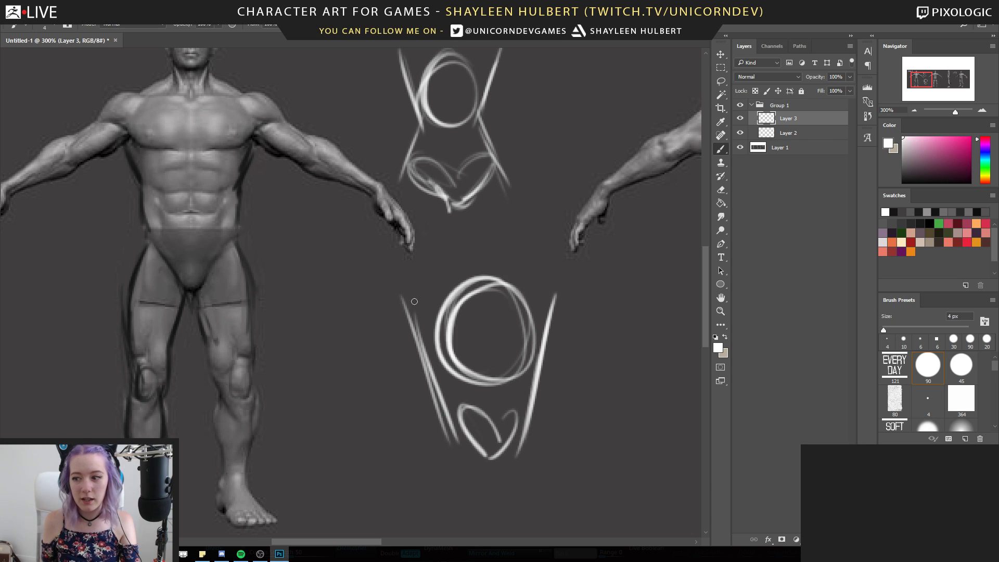
Add steeper white outer lines on both sides of the second torso diagram to show a straighter silhouette
drag(432, 416, 456, 387)
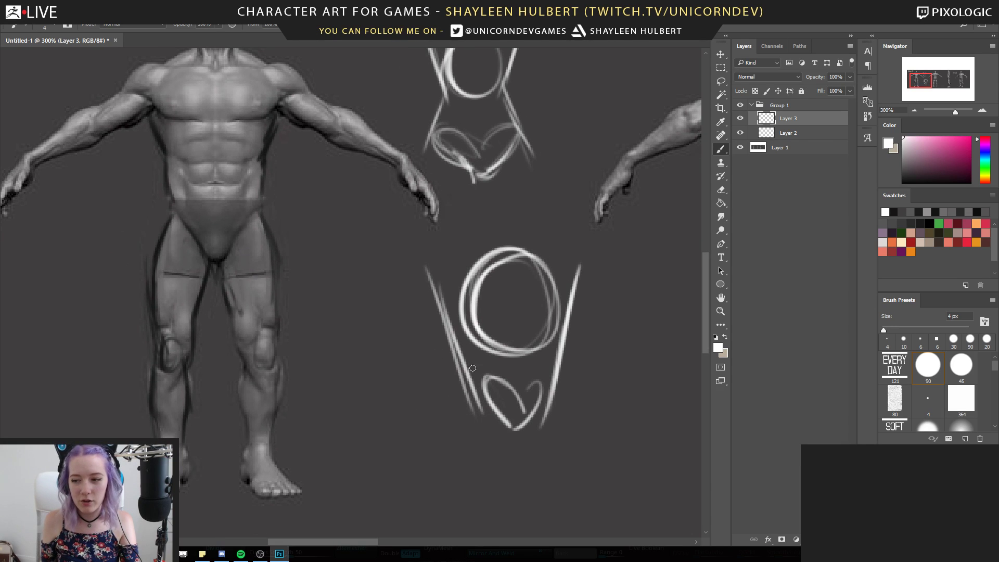
drag(431, 286, 445, 418)
drag(430, 271, 446, 417)
drag(431, 291, 450, 413)
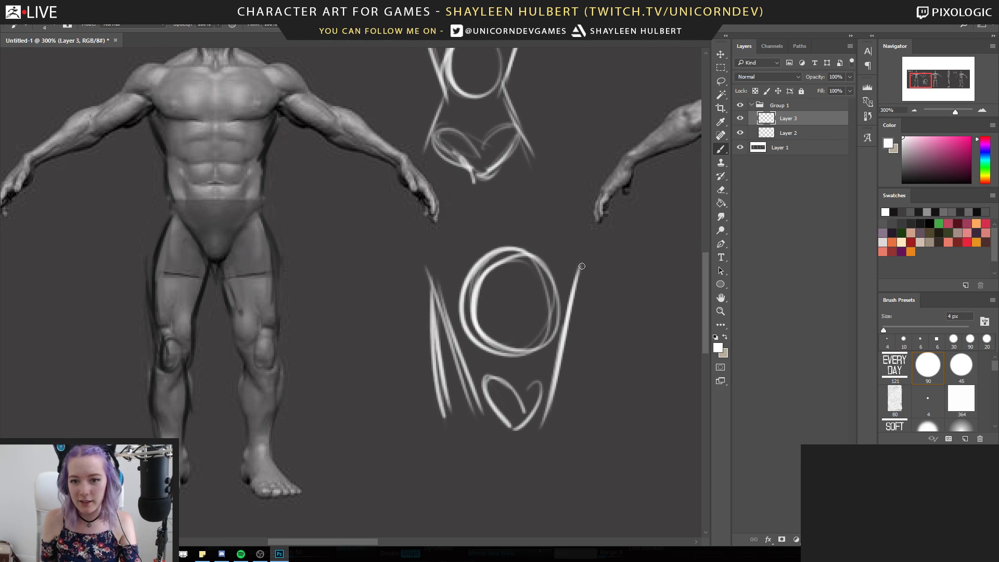
drag(580, 265, 577, 434)
drag(580, 276, 580, 427)
drag(574, 303, 574, 430)
drag(235, 242, 381, 331)
drag(564, 436, 504, 453)
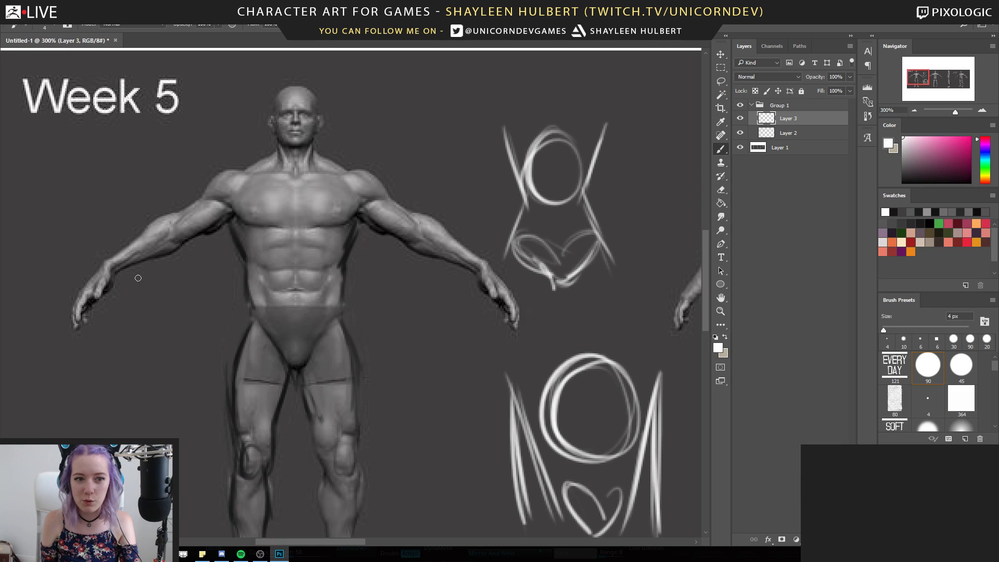
Retrace the tapering sides of the second torso diagram and add straight vertical white lines at the hips and along the outer edges
drag(509, 412, 362, 297)
drag(357, 262, 414, 415)
drag(515, 260, 489, 394)
drag(502, 283, 479, 412)
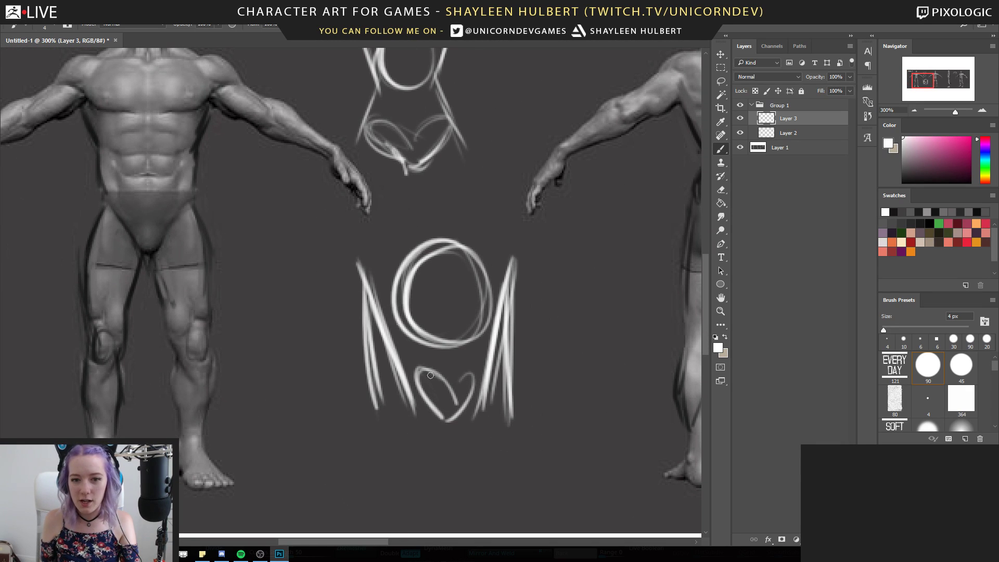
drag(394, 359, 399, 414)
drag(494, 362, 491, 451)
drag(394, 377, 397, 450)
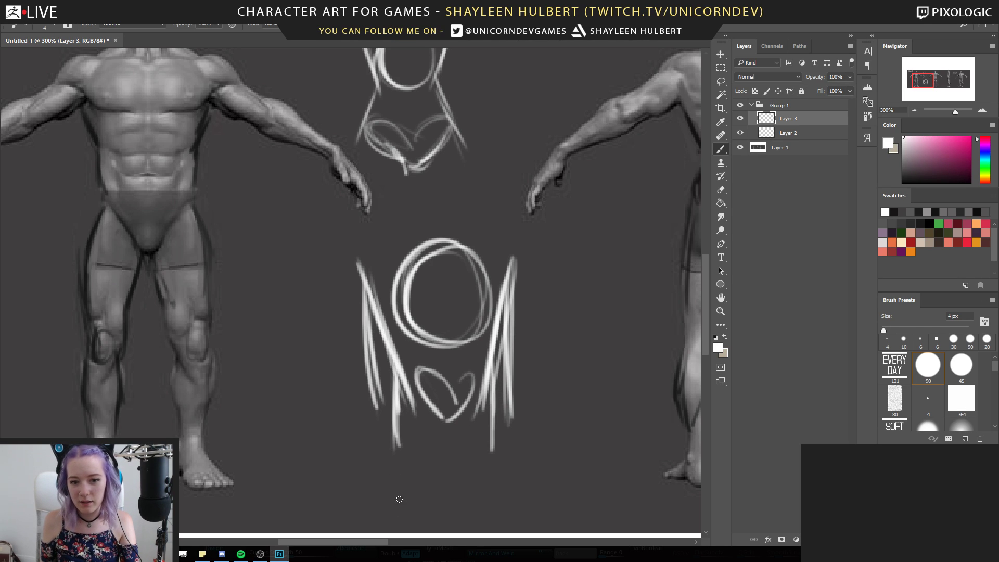
mouse_move(301, 290)
mouse_down()
mouse_move(335, 303)
mouse_move(334, 285)
mouse_up()
drag(392, 259, 400, 435)
drag(545, 254, 546, 441)
Review the whole Week 5 paint-over sheet and examine the back-view figure's torso and hips up close
key(z)
drag(539, 358, 424, 311)
click(229, 273)
click(229, 273)
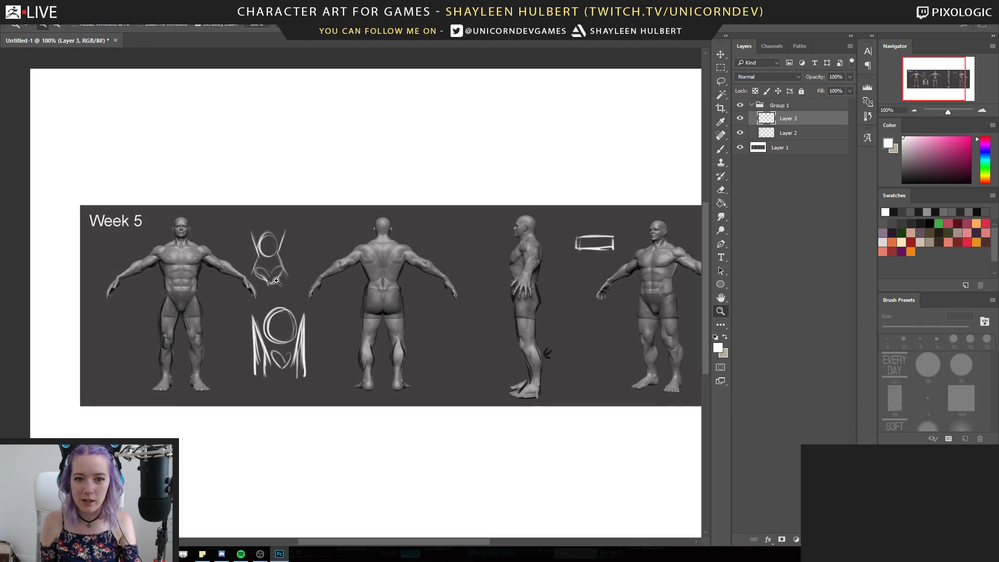
click(265, 285)
click(432, 291)
drag(538, 301, 425, 312)
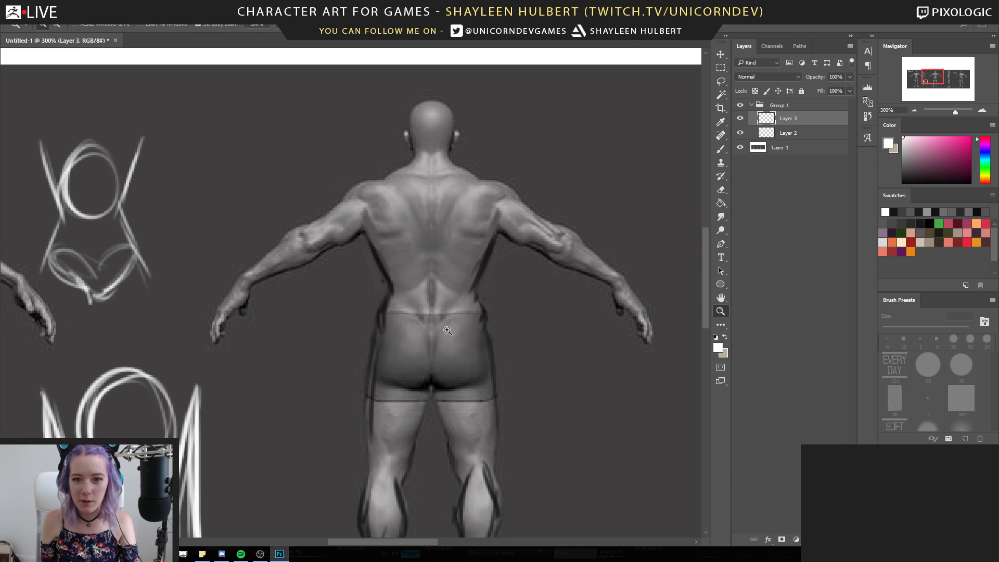
alt+click(471, 429)
alt+click(475, 439)
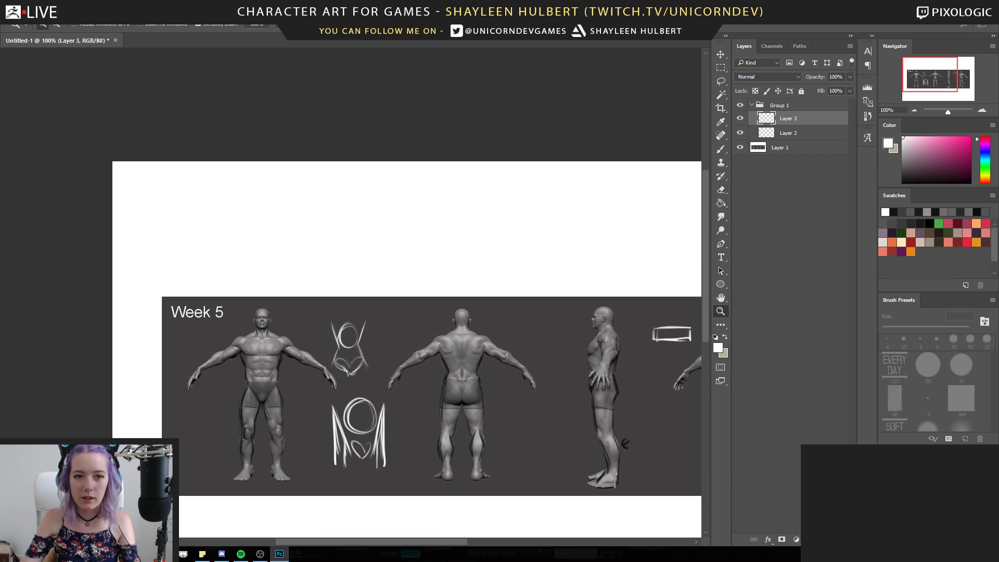
Close the Week 5 paint-over document without saving and switch to ZBrush with the launcher model
click(116, 40)
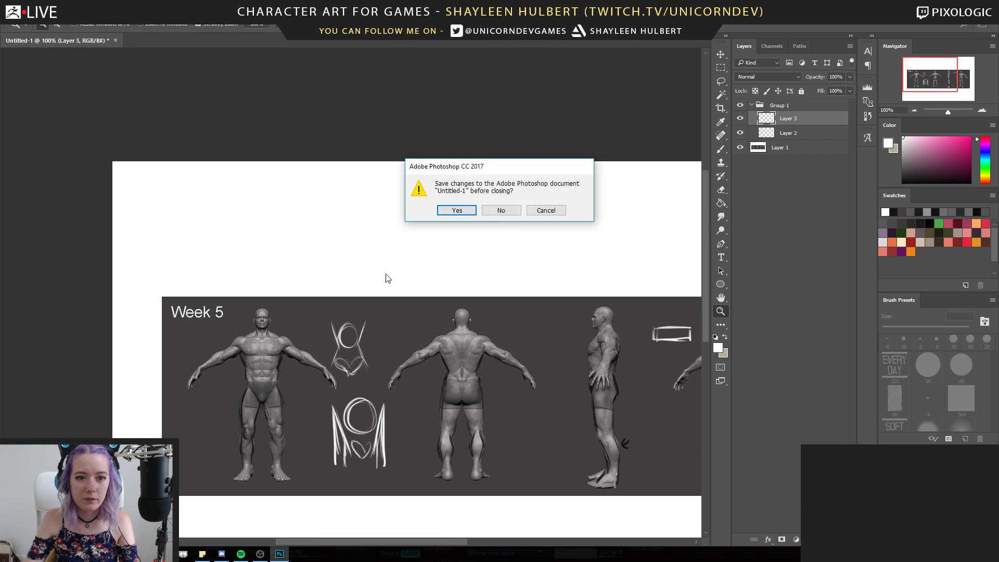
click(502, 210)
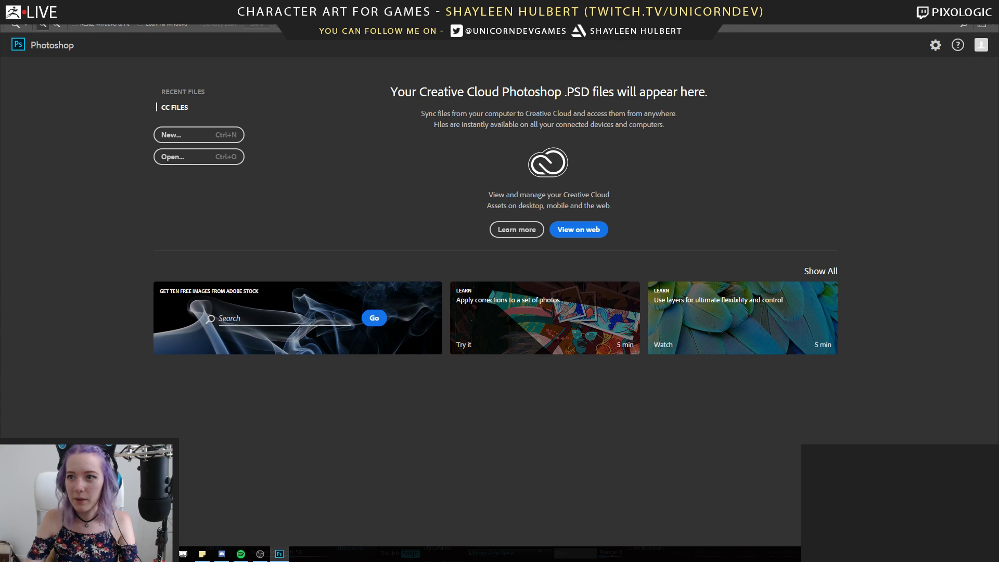
click(937, 6)
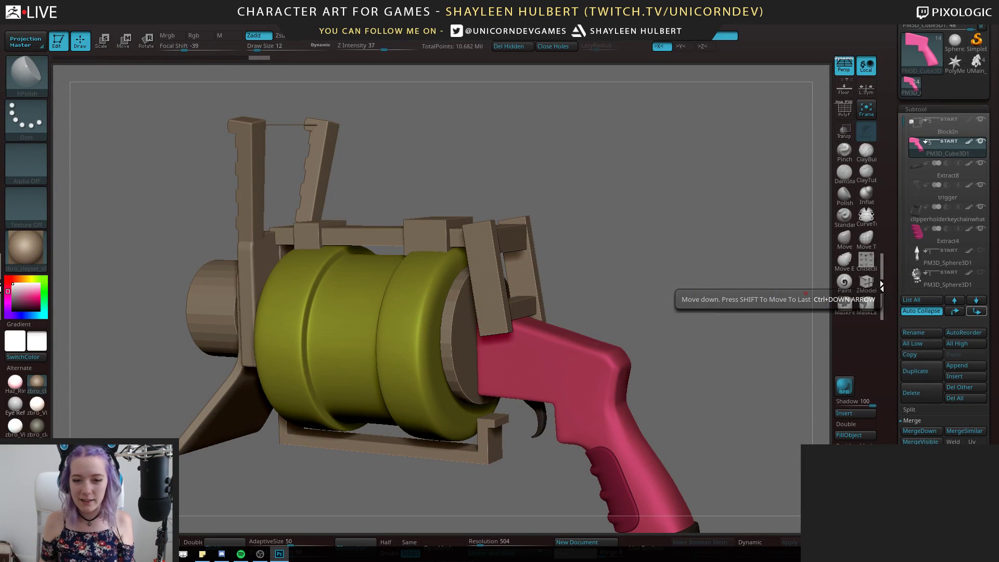
Inspect the launcher blockout from the side and at an angle, and place the reference image board over the viewport
shift+drag(620, 212, 690, 295)
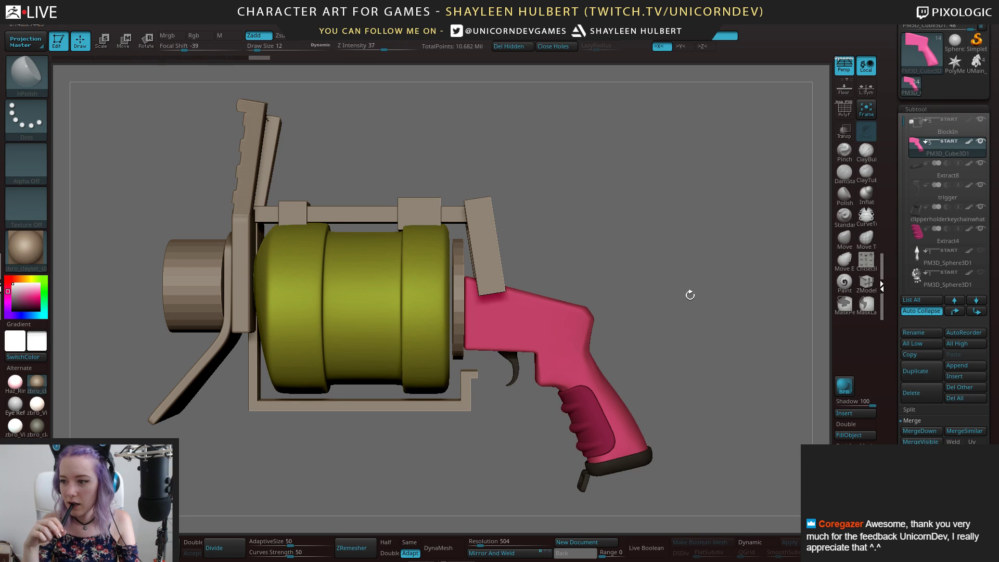
drag(657, 257, 623, 319)
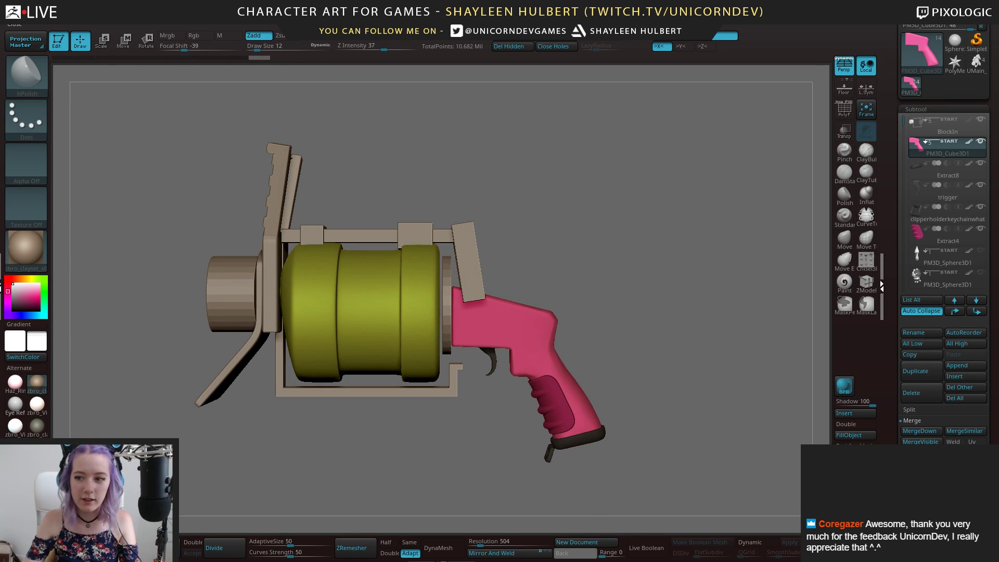
right_drag(998, 471, 163, 161)
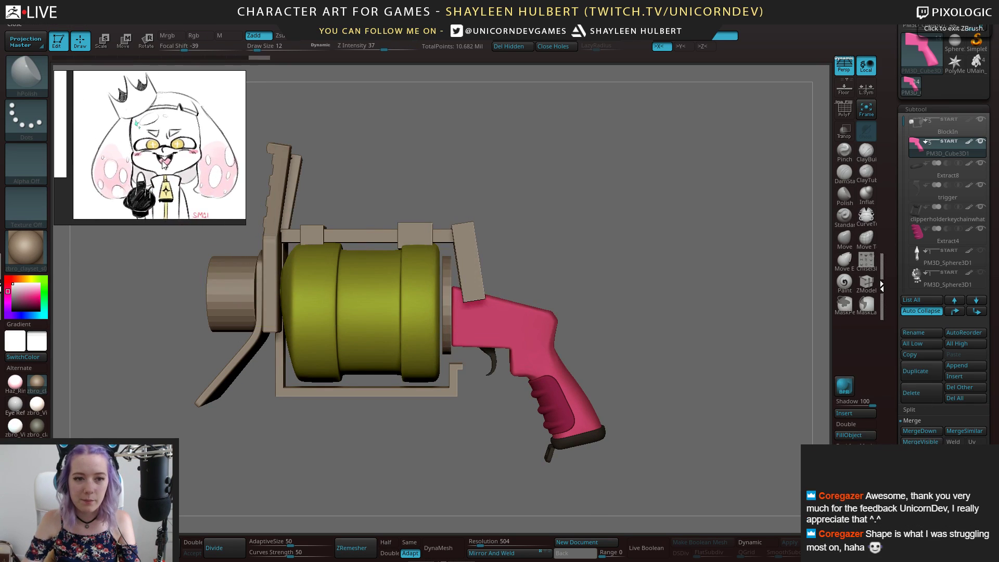
alt+drag(647, 255, 690, 259)
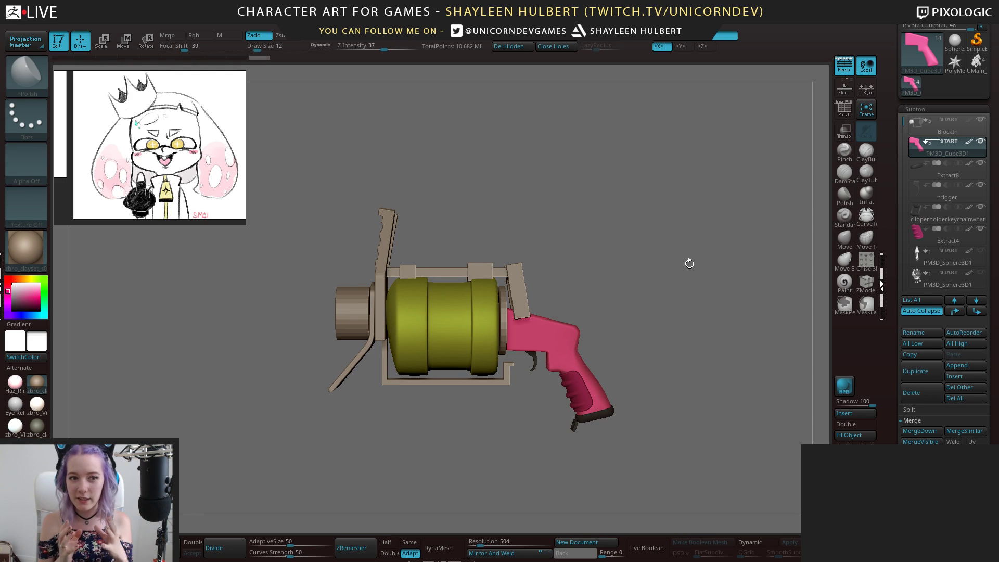
drag(592, 233, 629, 277)
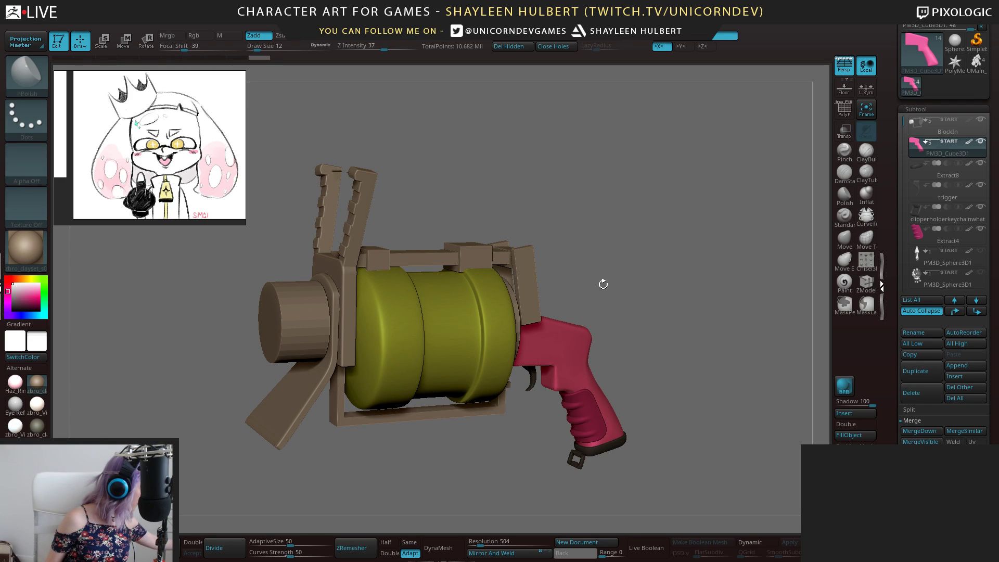
mouse_move(638, 270)
mouse_down()
mouse_move(623, 267)
mouse_move(661, 257)
mouse_move(635, 258)
mouse_up()
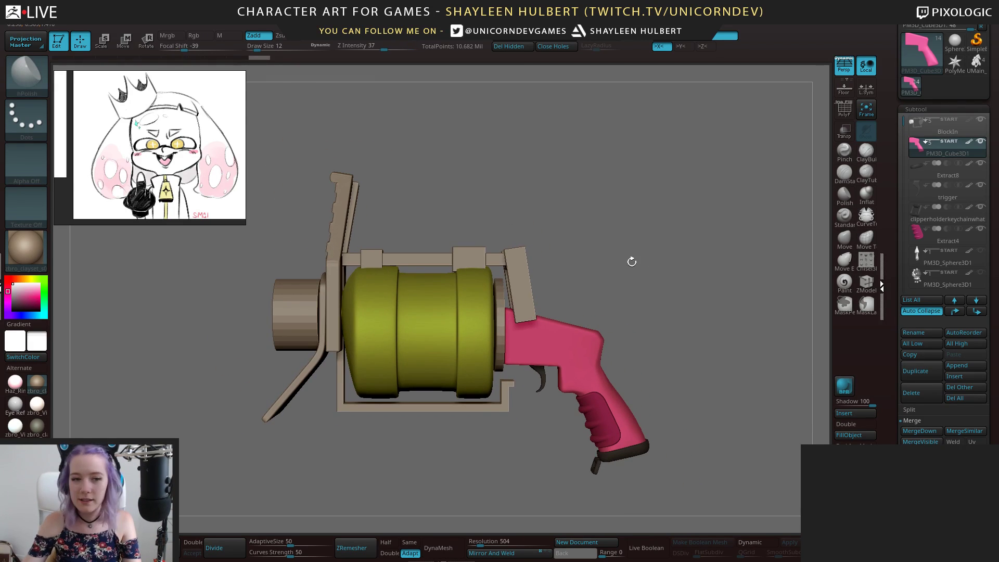
Browse the reference board for the gun grip, trigger and stock photos and the grip and shoulder guard notes
scroll(98, 140, down, 3)
scroll(152, 177, down, 3)
middle_drag(153, 179, 175, 211)
scroll(176, 167, up, 2)
mouse_move(114, 157)
middle_down()
mouse_move(202, 175)
mouse_move(120, 116)
middle_up()
scroll(197, 178, up, 5)
scroll(154, 151, down, 4)
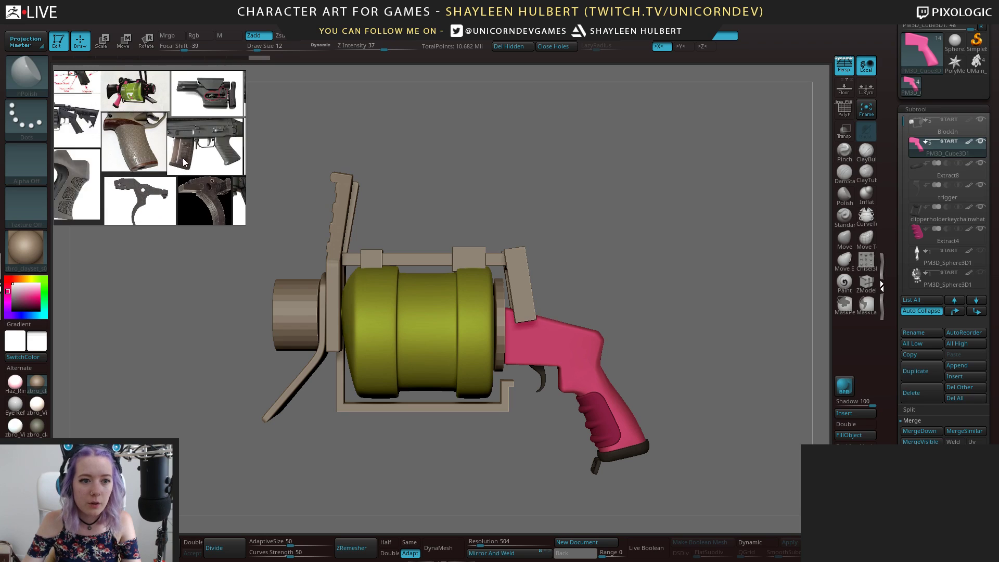
middle_drag(195, 165, 154, 147)
scroll(153, 145, up, 4)
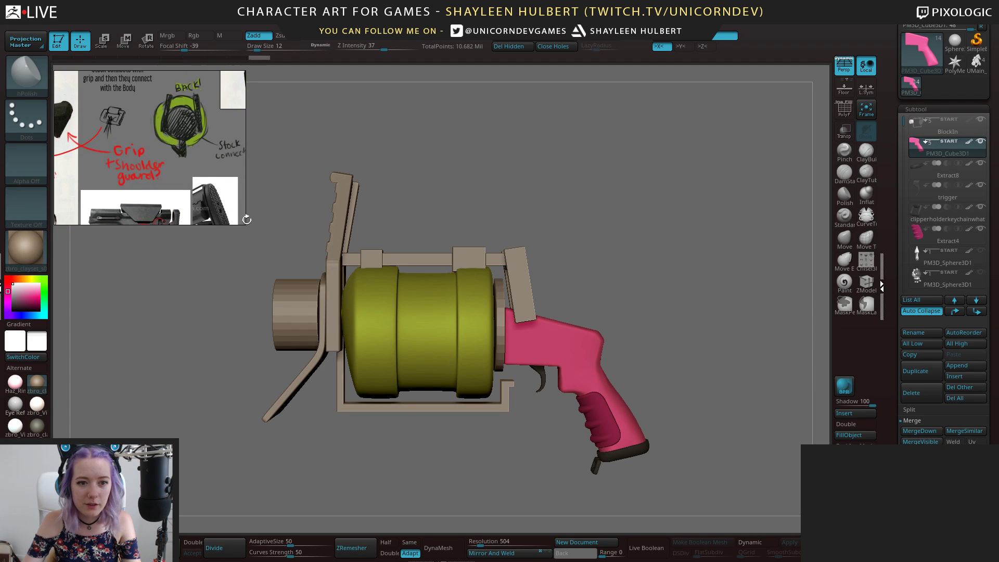
Enlarge the reference board window and bring the black rifle stock photo into close view
drag(244, 224, 314, 321)
middle_drag(169, 175, 234, 197)
scroll(224, 196, down, 4)
middle_drag(157, 208, 184, 203)
scroll(184, 203, up, 3)
middle_drag(127, 252, 170, 222)
scroll(170, 225, up, 5)
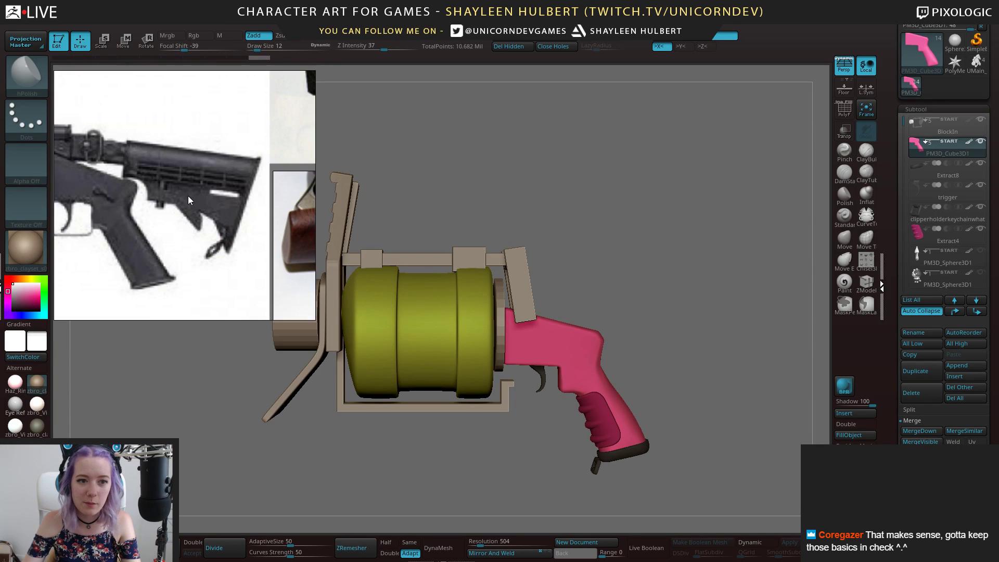
Compare the rifle stock photo with the black stock and pink grip on the launcher concept art
scroll(186, 195, down, 3)
scroll(186, 195, up, 2)
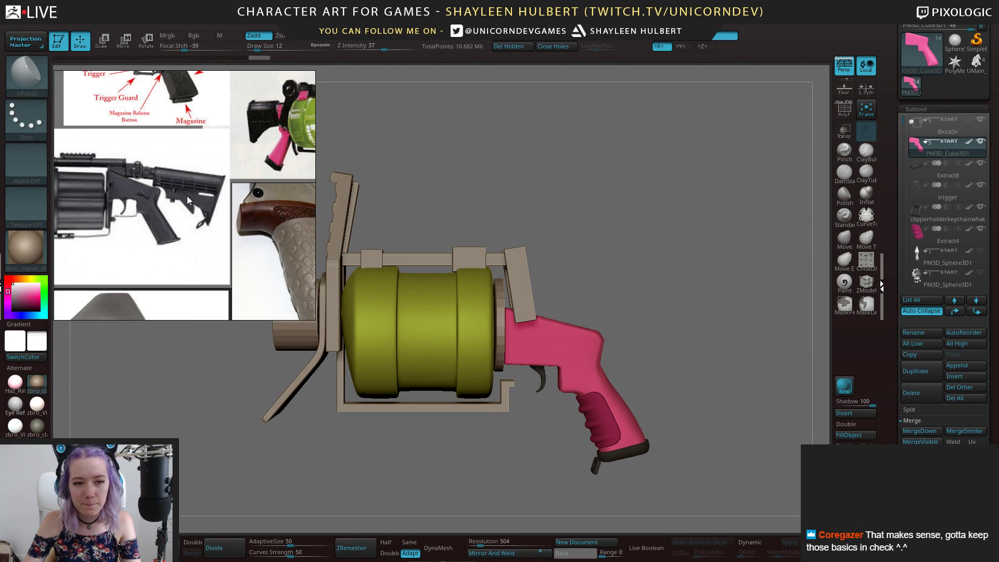
scroll(186, 193, up, 1)
scroll(176, 189, down, 3)
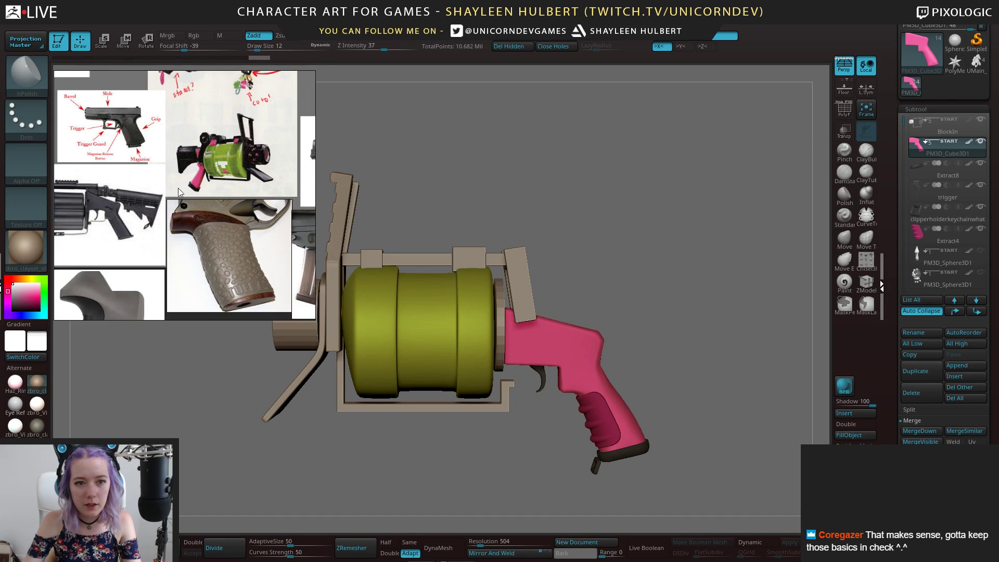
scroll(192, 179, up, 4)
scroll(191, 179, up, 1)
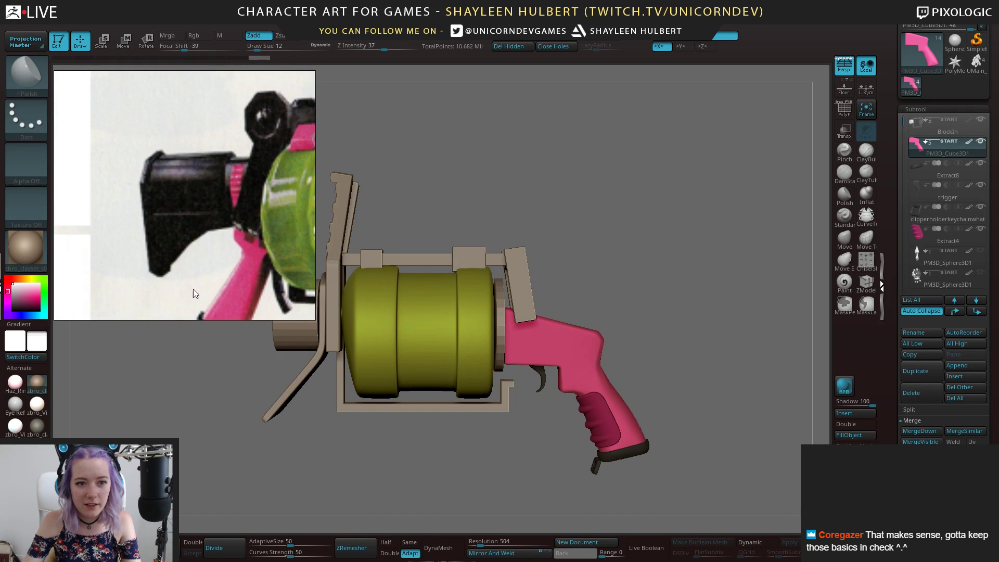
scroll(213, 233, down, 3)
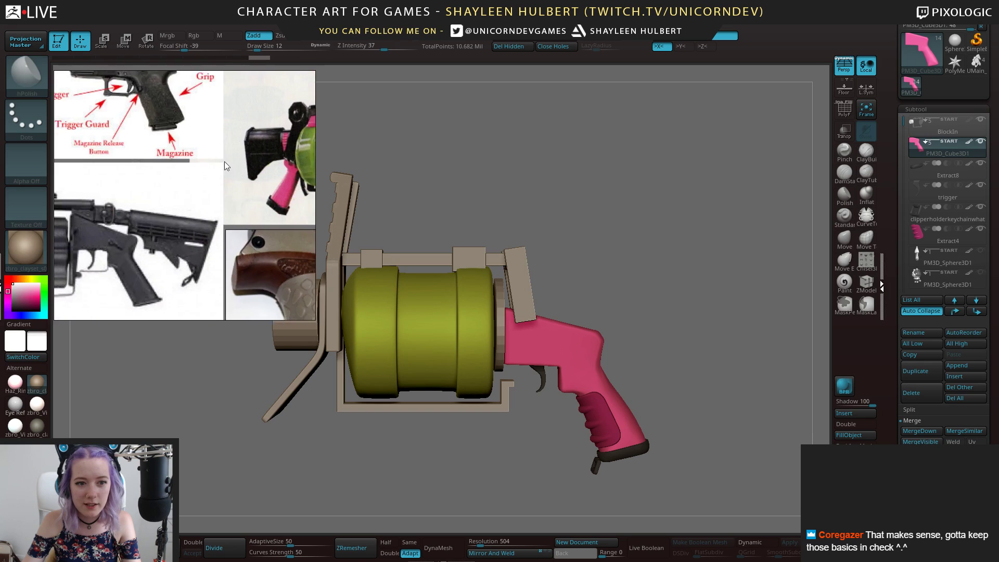
scroll(252, 149, up, 3)
scroll(197, 232, up, 1)
scroll(207, 285, down, 3)
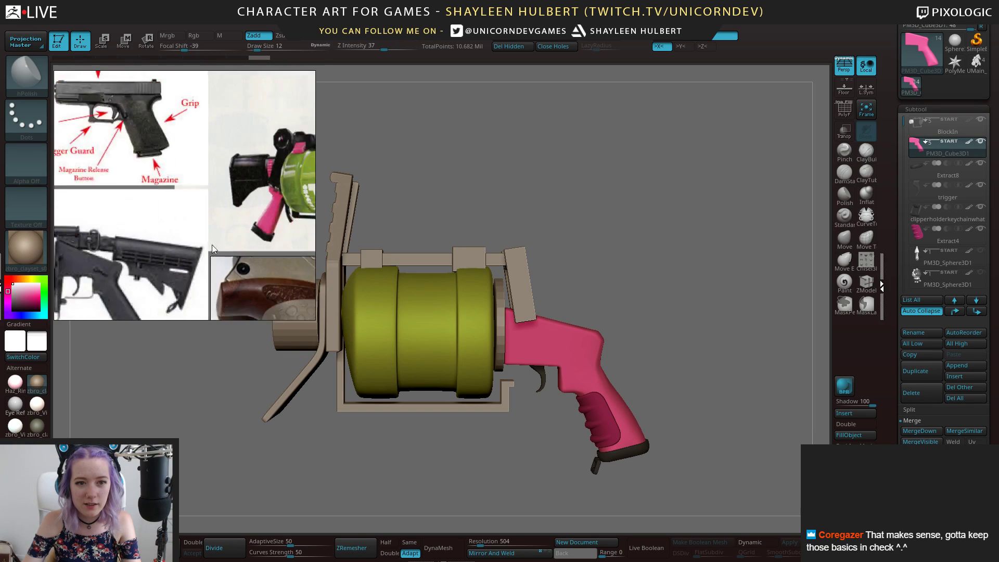
scroll(242, 201, up, 2)
scroll(235, 220, down, 1)
scroll(235, 220, up, 2)
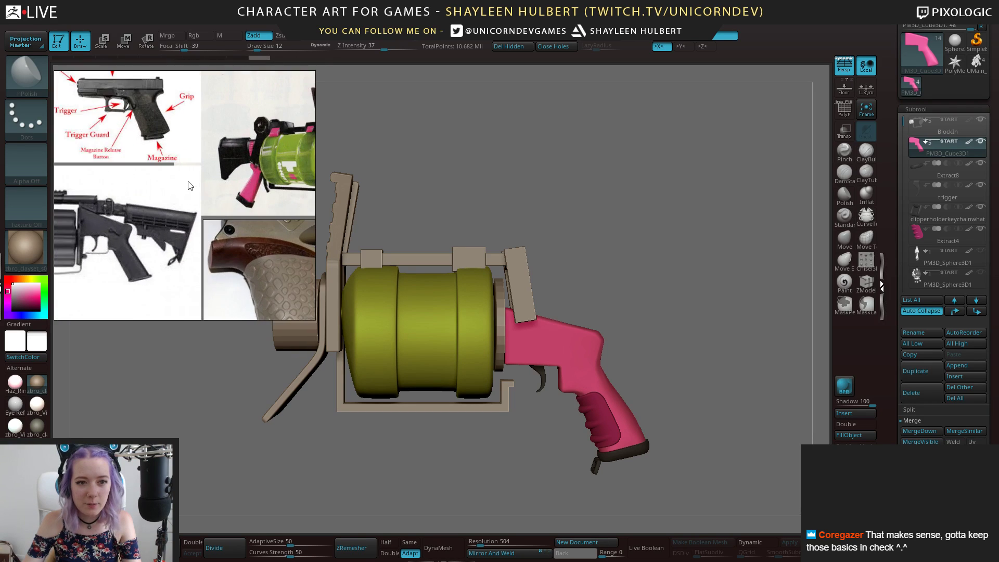
middle_drag(220, 139, 202, 220)
scroll(156, 254, down, 1)
mouse_move(124, 295)
middle_down()
mouse_move(200, 214)
mouse_move(150, 242)
mouse_move(204, 194)
middle_up()
scroll(174, 229, up, 2)
middle_drag(175, 230, 196, 176)
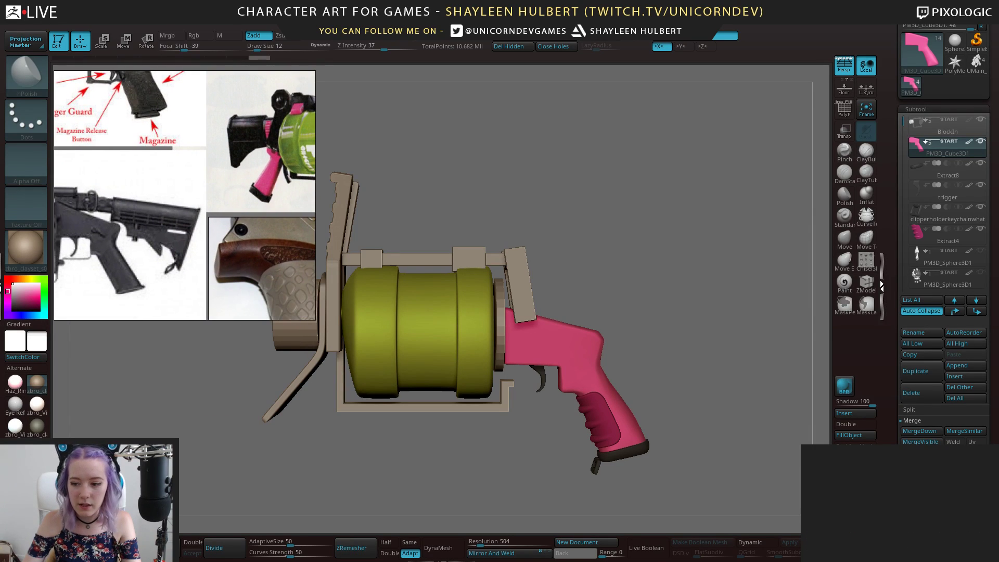
Capture the rifle stock, concept art and grip references with Snipping Tool and move its window off the reference board
click(125, 553)
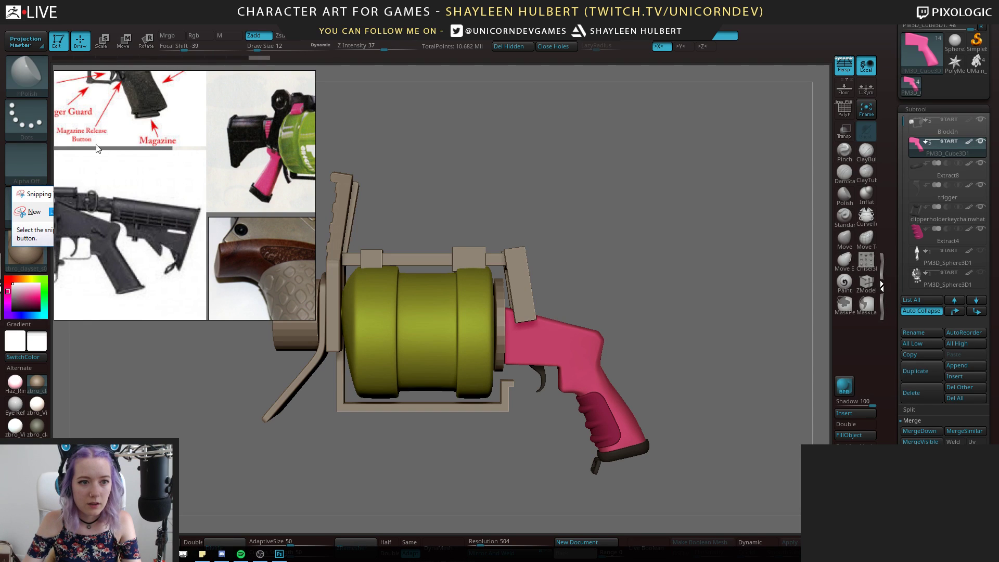
click(25, 216)
drag(89, 96, 294, 311)
drag(272, 9, 742, 108)
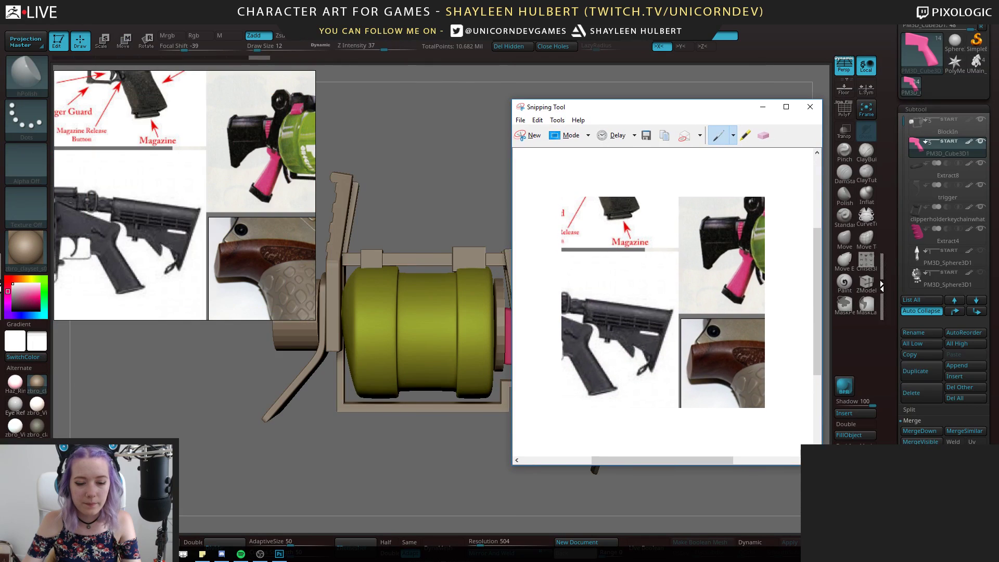
Switch to Photoshop, create a new document, paste the reference snip into it and move the reference board aside
click(279, 554)
click(27, 6)
click(37, 17)
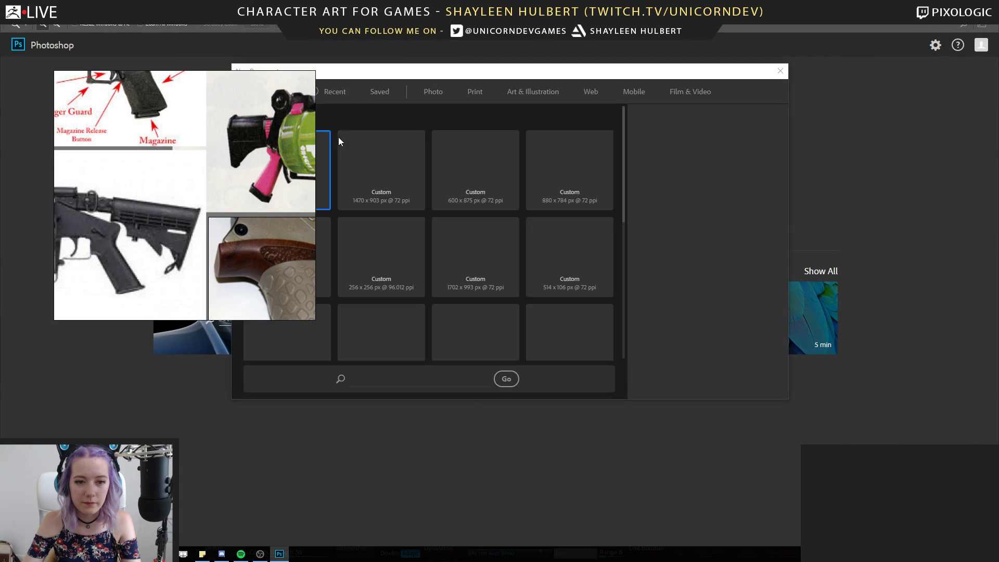
click(724, 378)
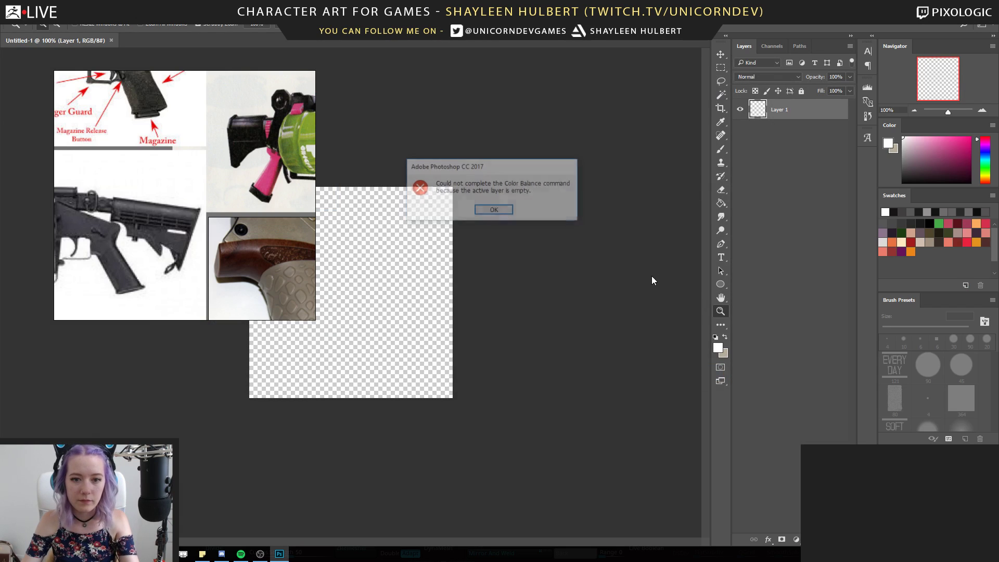
click(497, 211)
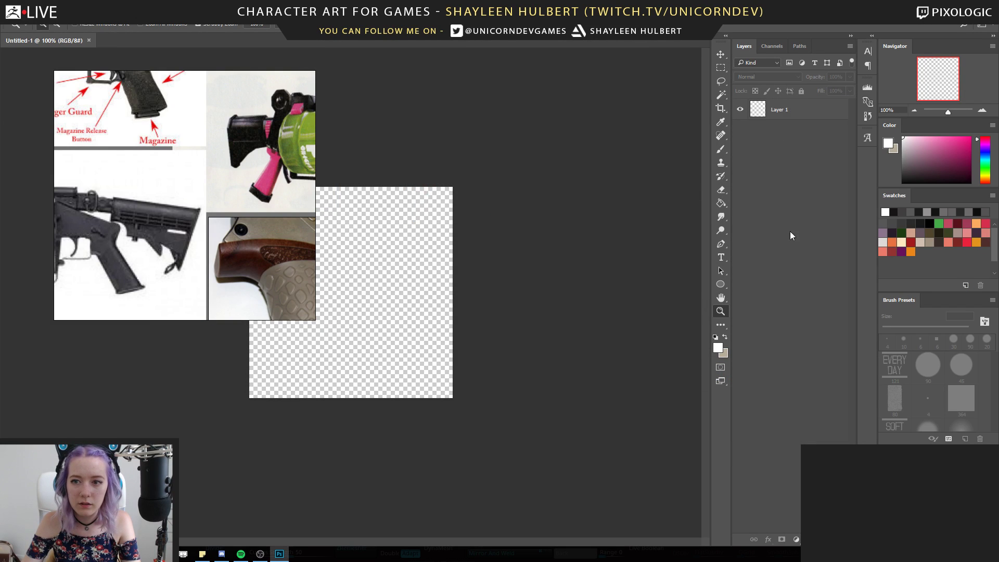
key(ctrl+v)
drag(270, 134, 175, 122)
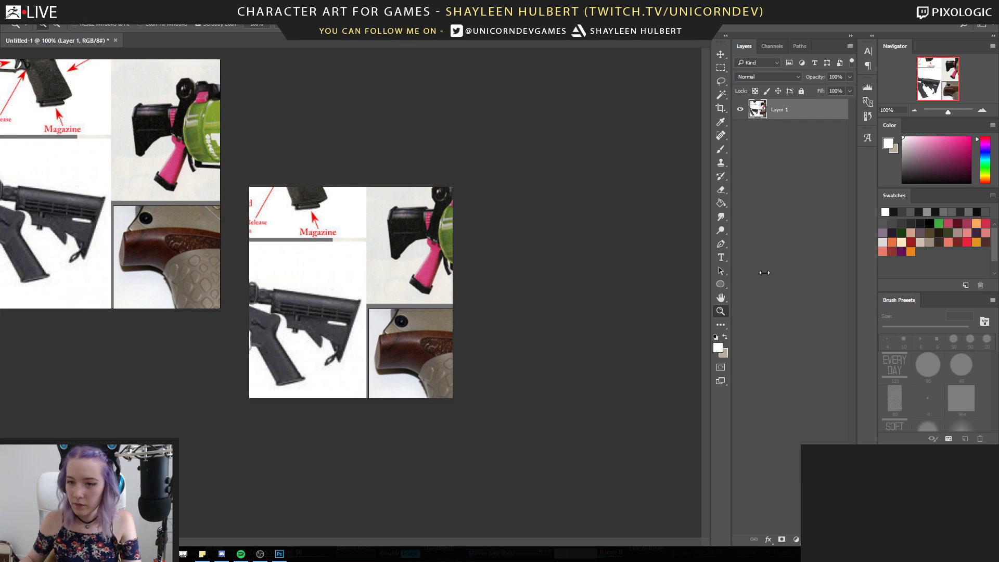
Widen the canvas to about twice its width with the Crop tool, leaving empty space beside the pasted references
click(720, 107)
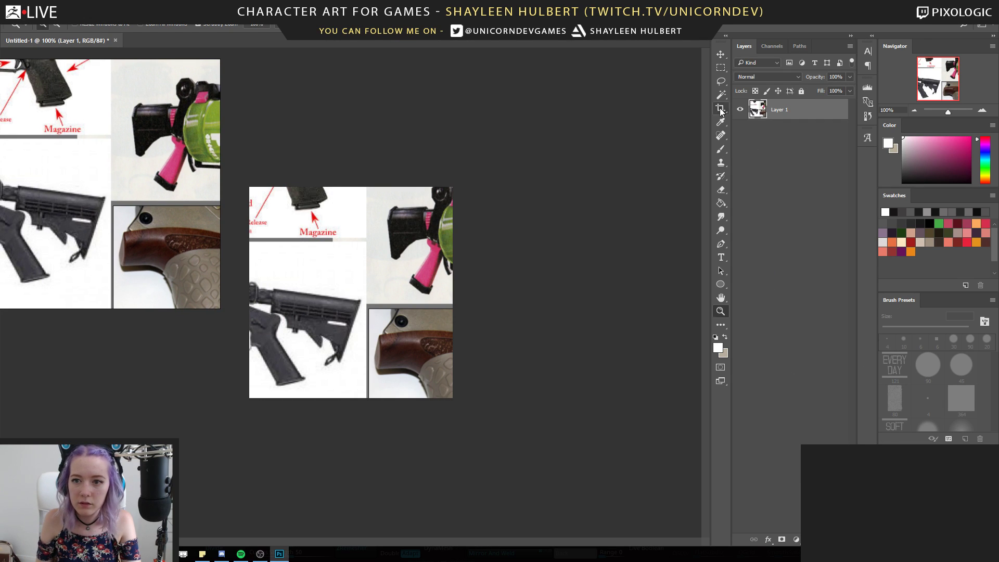
drag(451, 290, 560, 292)
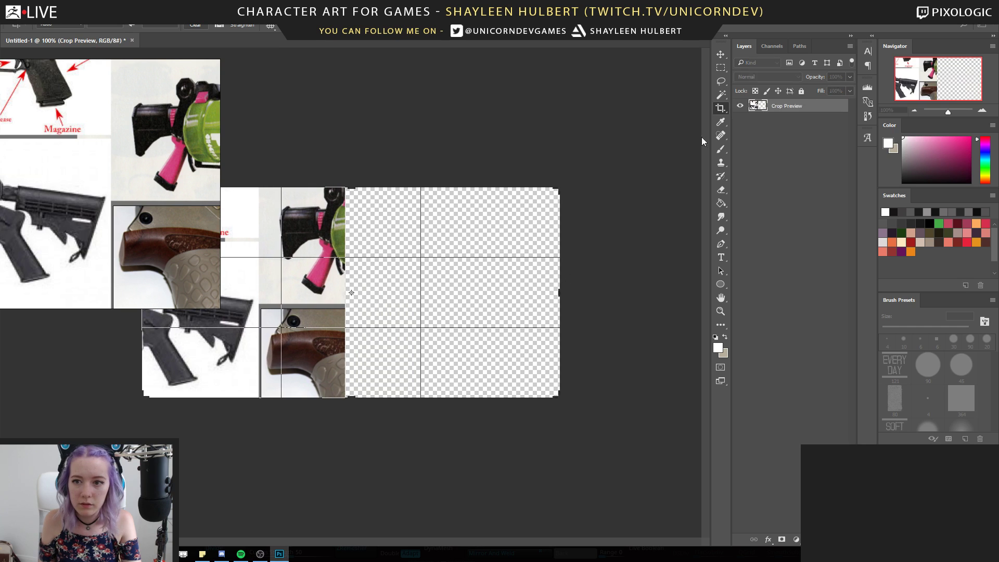
key(Return)
Swap the foreground and background colours, fill the empty canvas area with beige and activate the Brush tool
key(g)
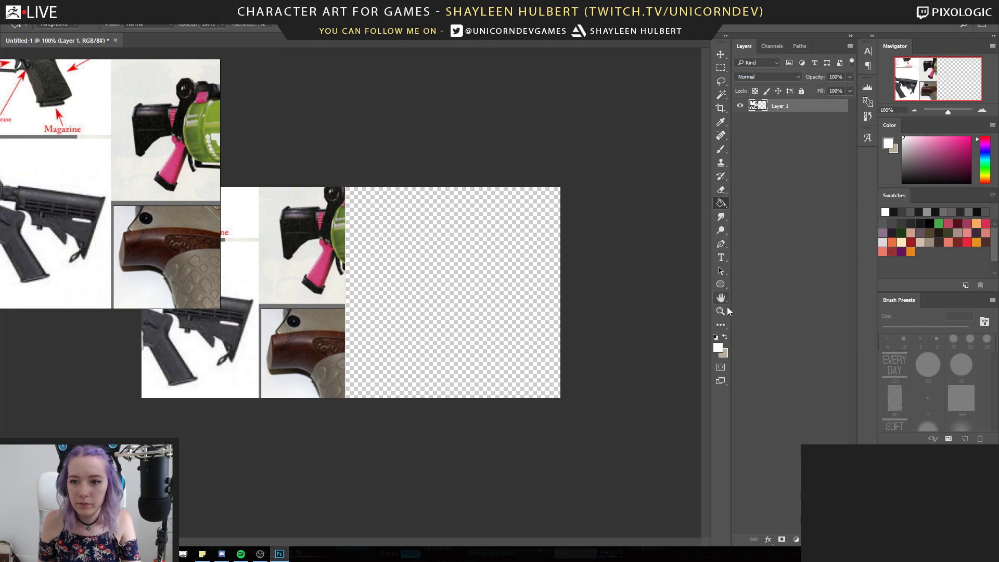
click(725, 340)
click(552, 328)
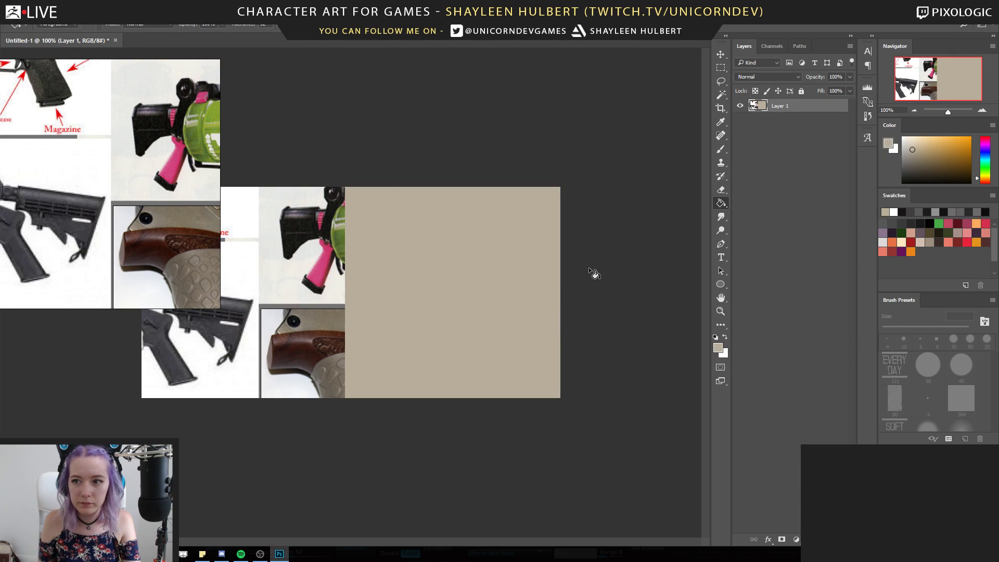
click(720, 149)
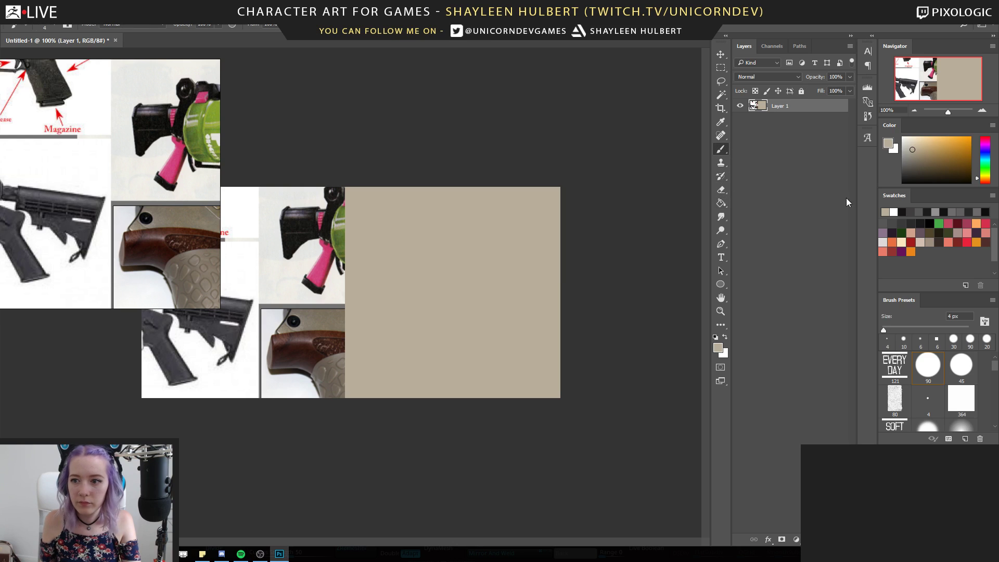
Choose black as the drawing colour and cut the rifle stock reference onto its own new layer
click(929, 212)
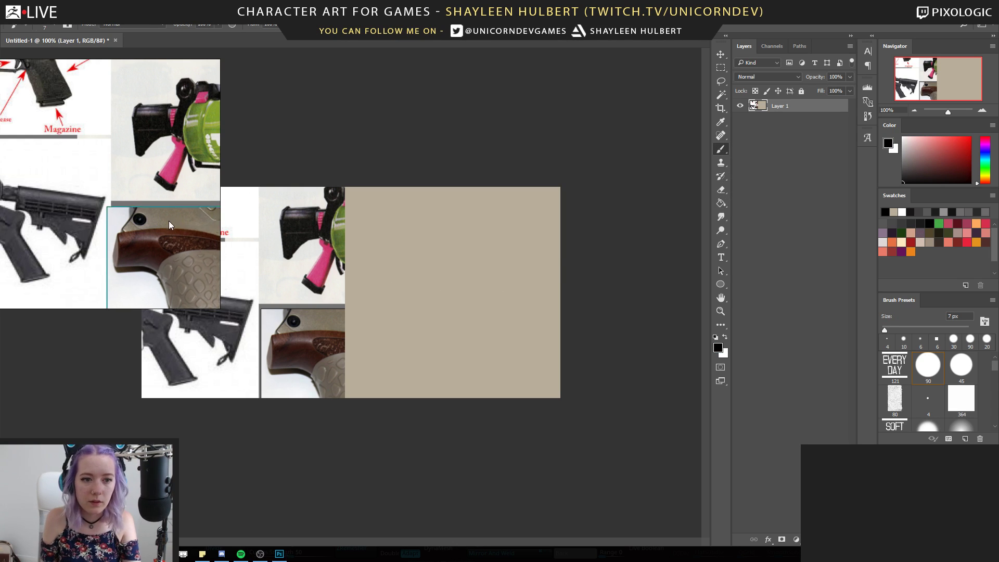
middle_drag(174, 211, 84, 186)
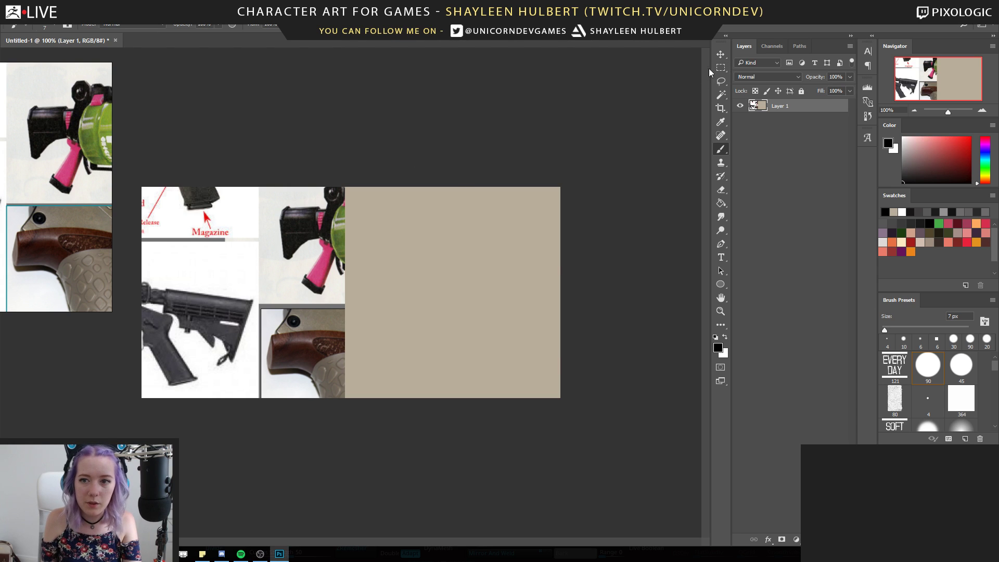
key(m)
drag(149, 276, 260, 396)
key(ctrl+shift+j)
Flip the cut-out rifle stock reference horizontally
click(46, 6)
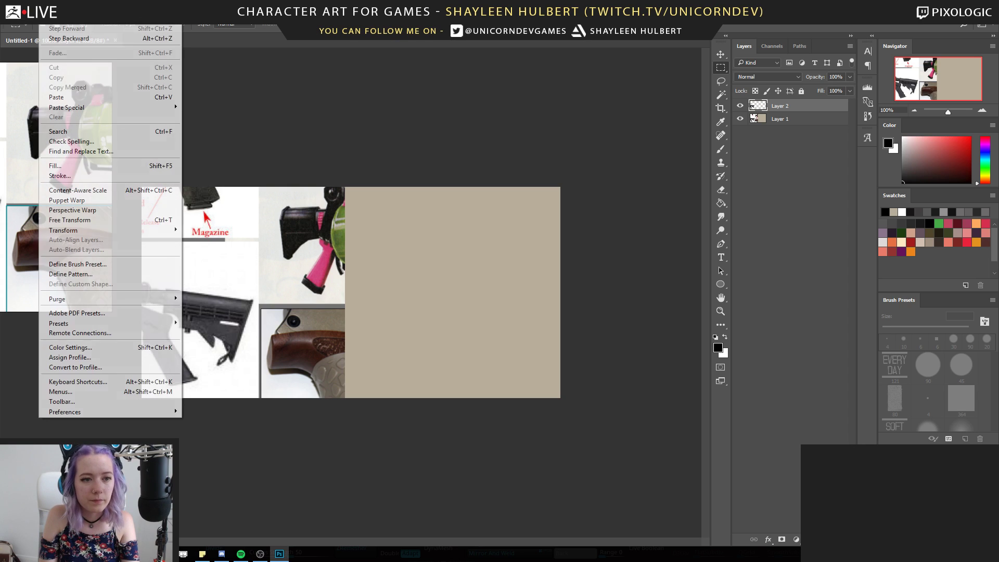
mouse_move(146, 236)
click(209, 342)
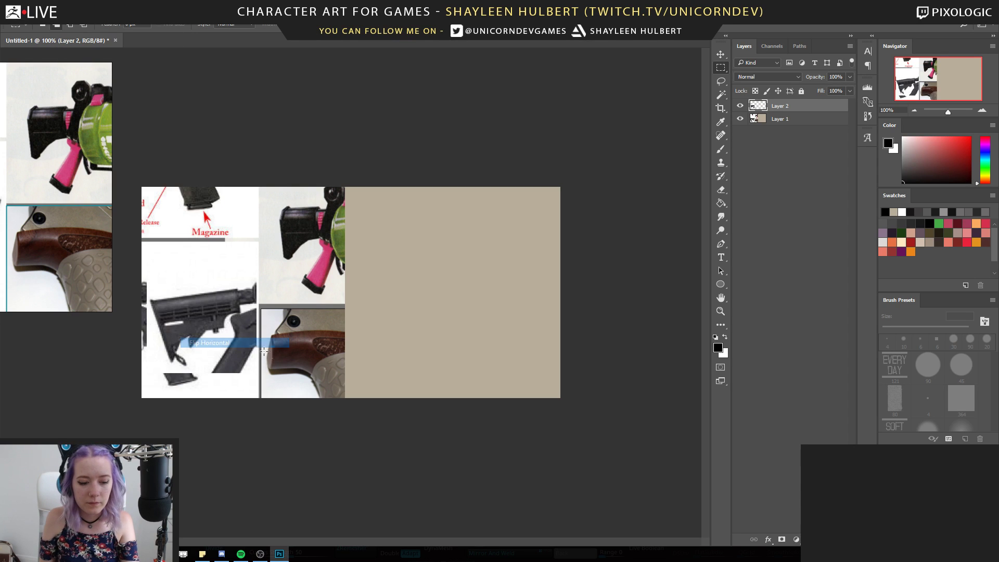
With the Brush tool and white, outline a rounded upper form and a lower wedge over the launcher's stock reference
click(721, 149)
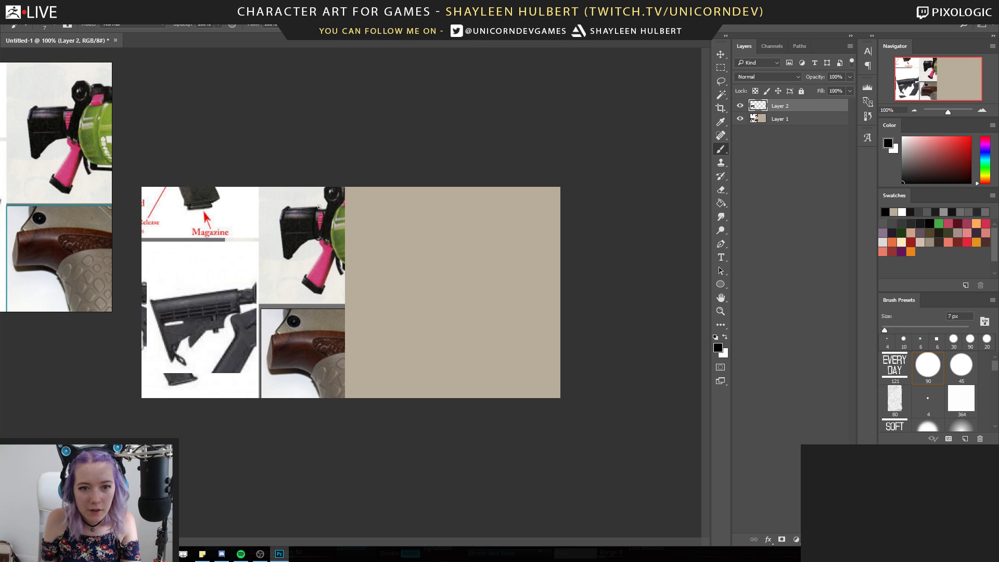
alt+click(324, 239)
mouse_move(318, 208)
mouse_down()
mouse_move(318, 239)
mouse_move(281, 239)
mouse_move(310, 240)
mouse_move(319, 209)
mouse_up()
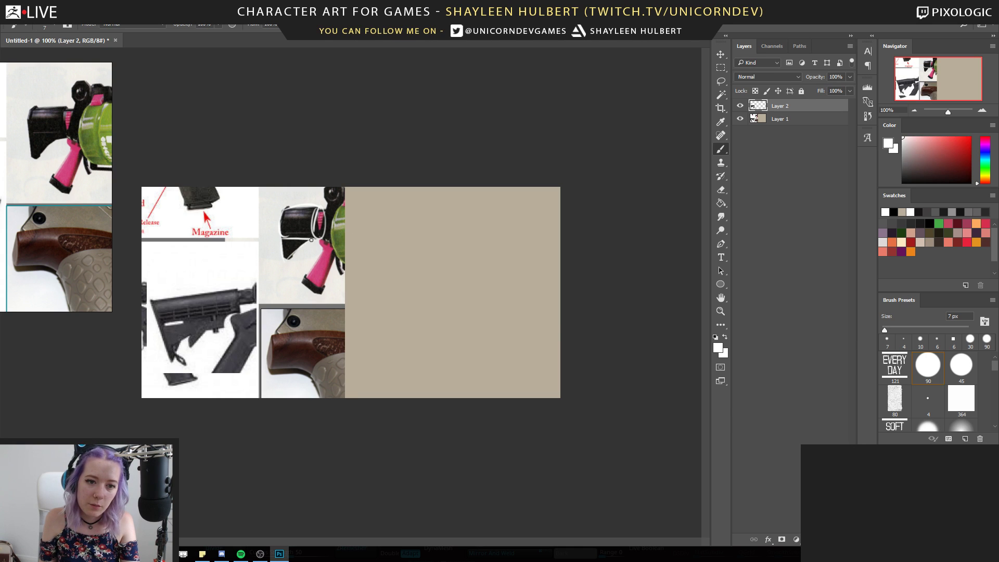
mouse_move(286, 239)
mouse_down()
mouse_move(314, 239)
mouse_move(286, 259)
mouse_up()
drag(284, 233, 285, 261)
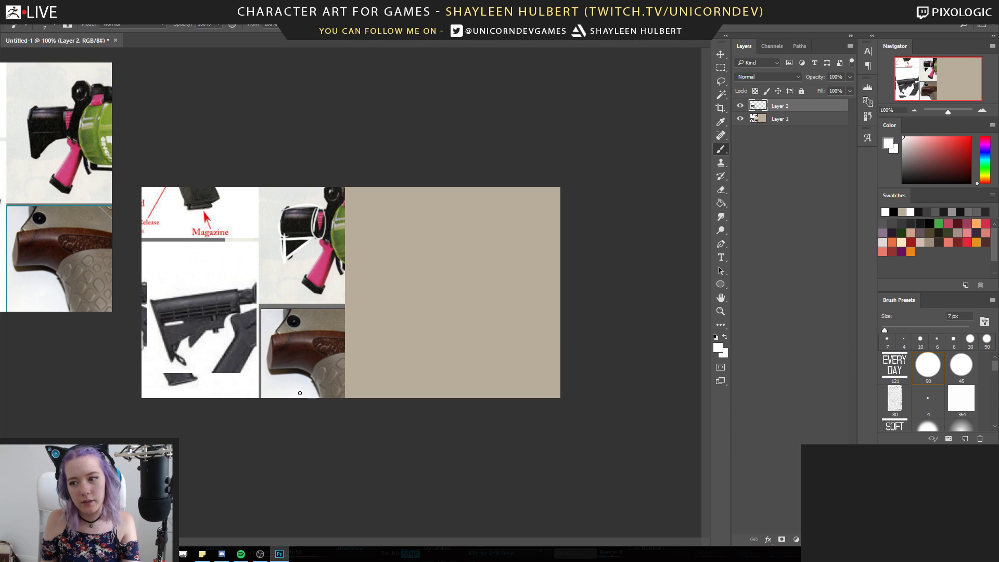
Undo the white outline on the launcher's stock and the horizontal flip of the rifle reference
key(ctrl+alt+z)
key(ctrl+alt+z)
key(ctrl+alt+z)
key(ctrl+alt+z)
key(ctrl+alt+z)
key(ctrl+alt+z)
key(ctrl+alt+z)
Try tracing the angular faces of the launcher's stock reference in white and undo those strokes
mouse_move(282, 218)
mouse_down()
mouse_move(315, 219)
mouse_move(286, 209)
mouse_move(312, 239)
mouse_up()
drag(281, 224, 286, 245)
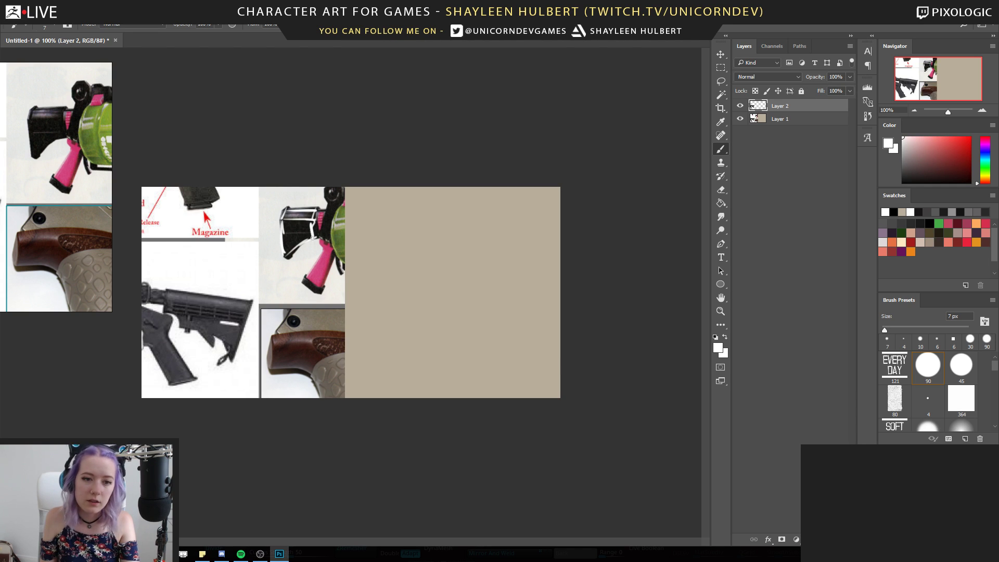
key(ctrl+alt+z)
key(ctrl+alt+z)
key(ctrl+alt+z)
key(ctrl+alt+z)
key(ctrl+alt+z)
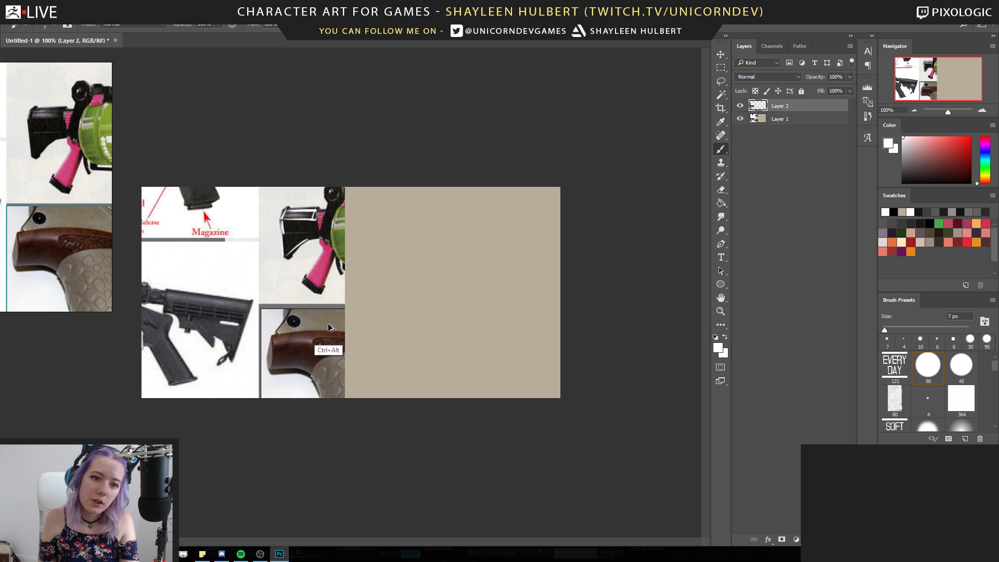
key(ctrl+alt+z)
key(ctrl+alt+z)
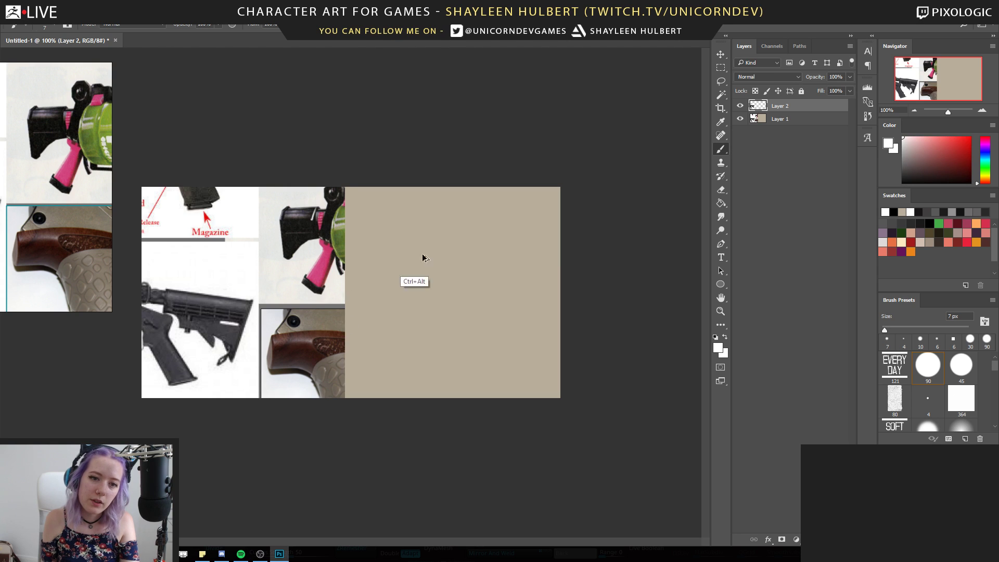
Sample near-black from the launcher's stock and sketch a horizontal cylinder in the middle of the beige area
alt+click(307, 225)
mouse_move(486, 259)
mouse_down()
mouse_move(483, 287)
mouse_move(490, 256)
mouse_move(401, 257)
mouse_up()
drag(492, 291, 402, 291)
mouse_move(401, 257)
mouse_down()
mouse_move(396, 274)
mouse_move(401, 258)
mouse_up()
drag(491, 257, 491, 289)
click(488, 255)
shift+click(402, 258)
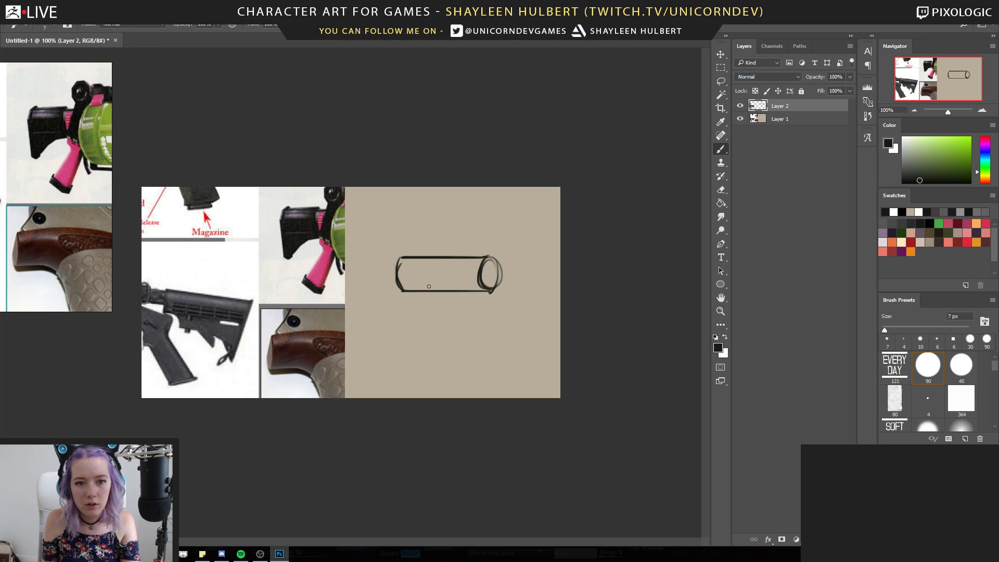
Sketch a box with a visible end face directly beneath the cylinder, dismissing the Sticky Keys prompt
shift+drag(400, 289, 399, 343)
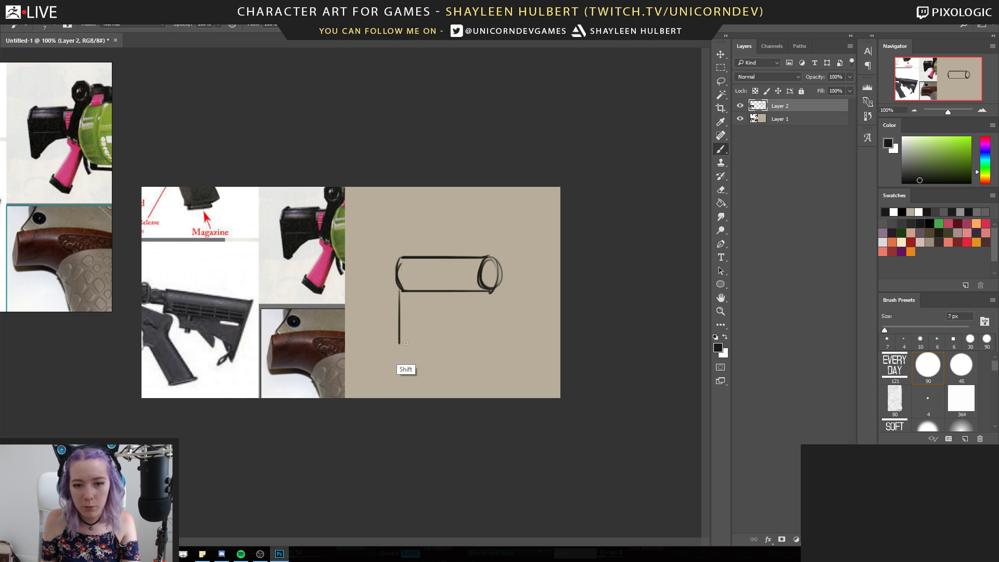
shift+drag(496, 293, 495, 330)
key(shift)
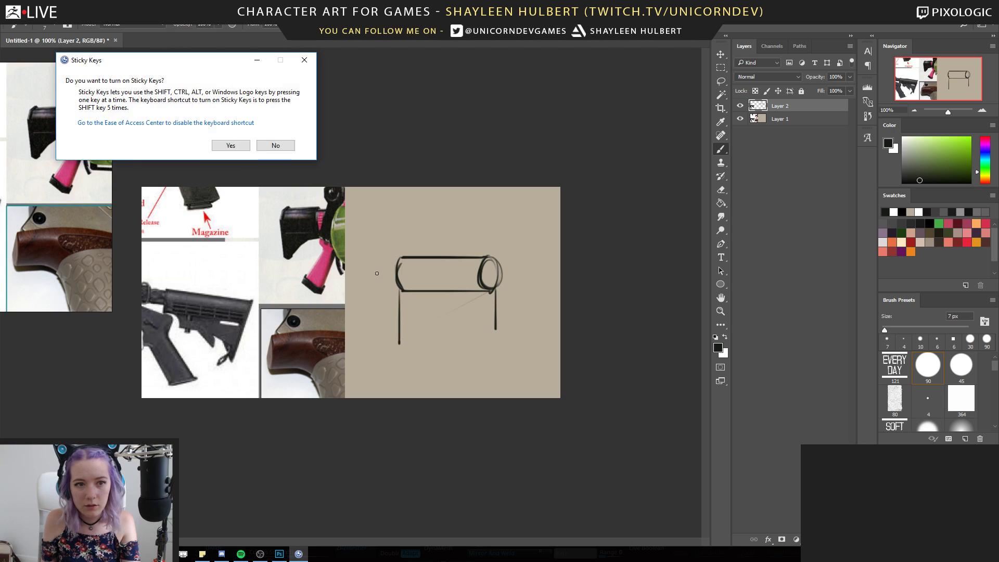
click(276, 145)
shift+drag(399, 344, 495, 343)
drag(495, 307, 494, 345)
drag(478, 280, 480, 348)
mouse_move(478, 293)
mouse_down()
mouse_move(480, 344)
mouse_move(495, 336)
mouse_up()
drag(496, 289, 496, 338)
drag(476, 303, 475, 341)
mouse_move(399, 314)
mouse_down()
mouse_move(410, 348)
mouse_move(476, 347)
mouse_up()
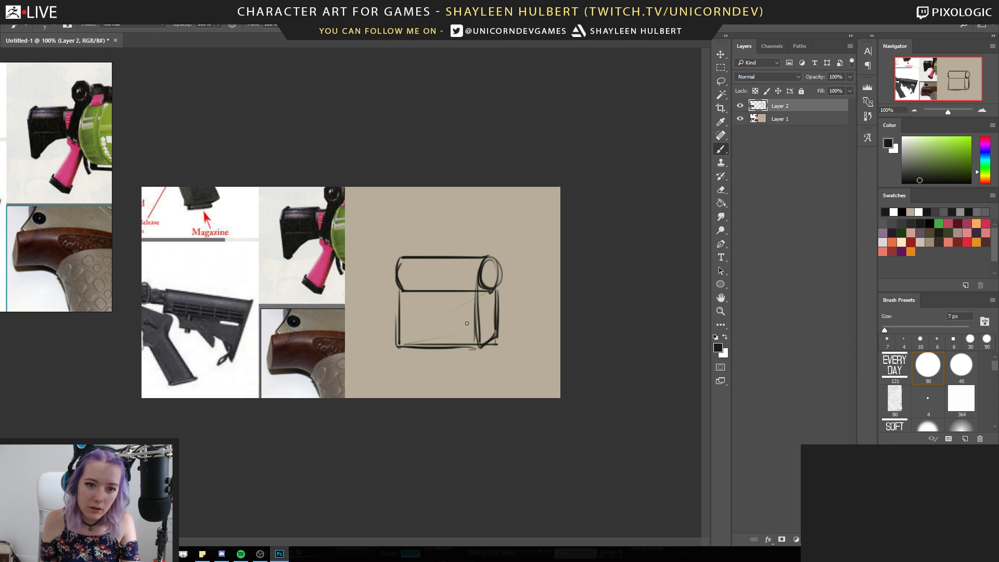
Try a large circle overlapping the box's lower edge and a matching curve on the launcher reference, undoing the latter
mouse_move(504, 318)
mouse_down()
mouse_move(429, 348)
mouse_move(470, 326)
mouse_up()
drag(465, 325, 426, 346)
mouse_move(495, 322)
mouse_down()
mouse_move(461, 387)
mouse_move(531, 332)
mouse_move(471, 321)
mouse_up()
drag(403, 351, 489, 316)
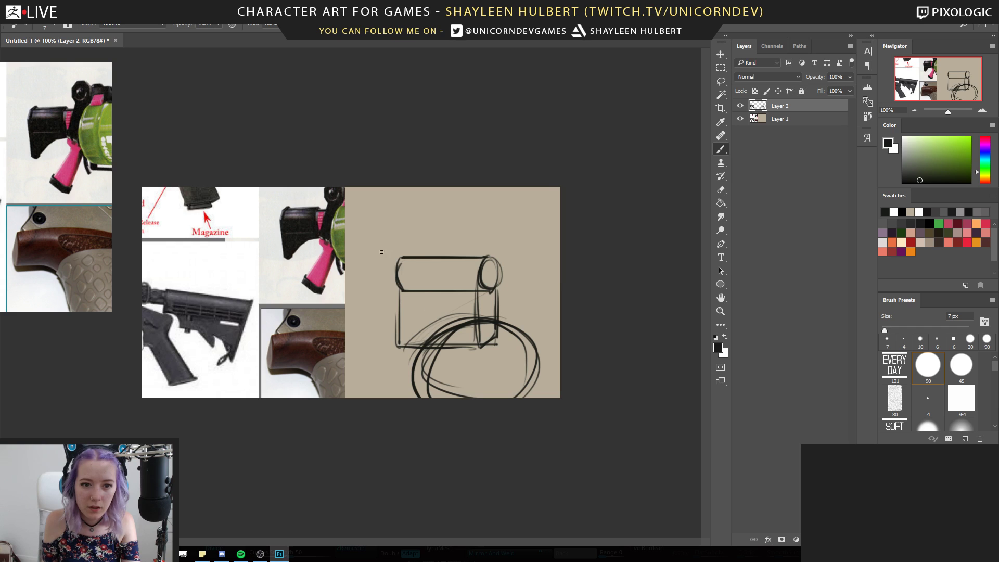
drag(318, 241, 301, 249)
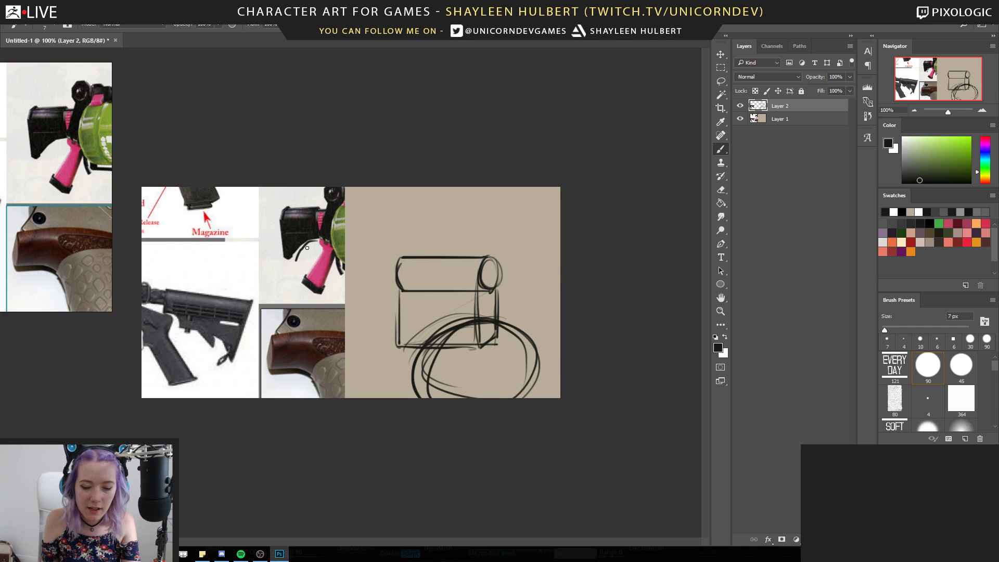
key(ctrl+z)
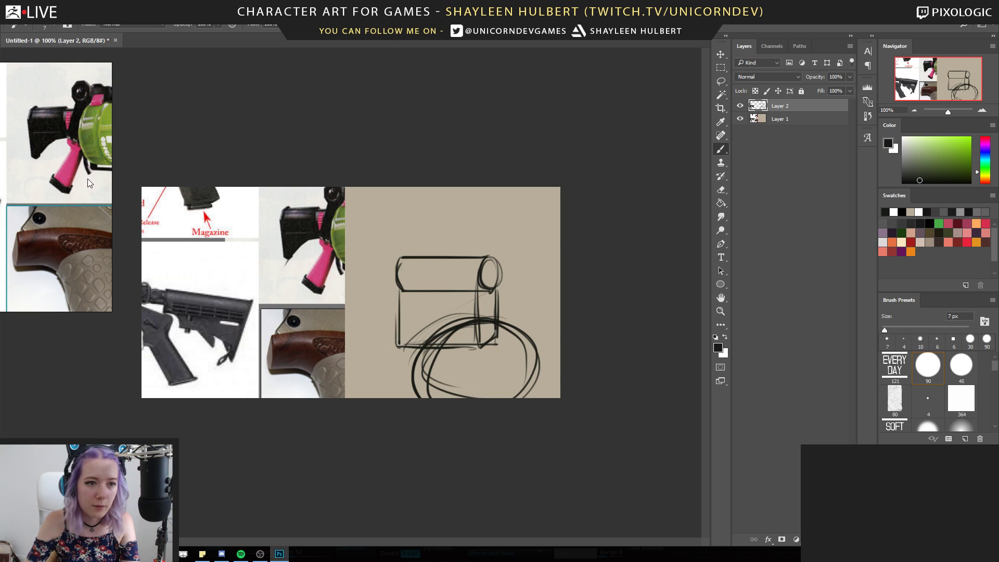
Bring up the launcher's opposite side view on the reference board and draw a slanted line across the box's lower part
scroll(89, 183, down, 5)
scroll(49, 187, up, 5)
middle_drag(76, 174, 37, 214)
scroll(52, 198, up, 2)
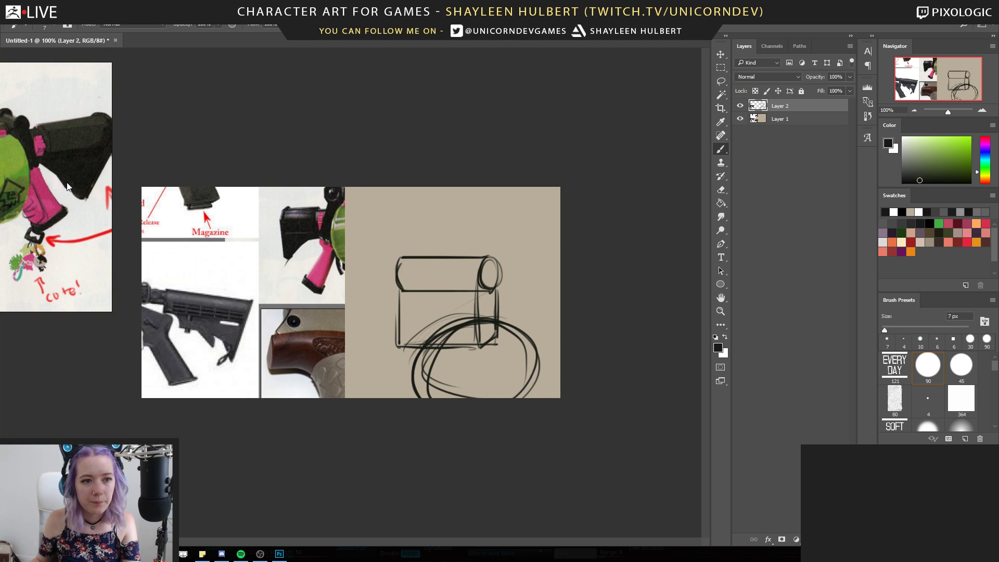
mouse_move(499, 311)
mouse_down()
mouse_move(389, 353)
mouse_move(528, 303)
mouse_up()
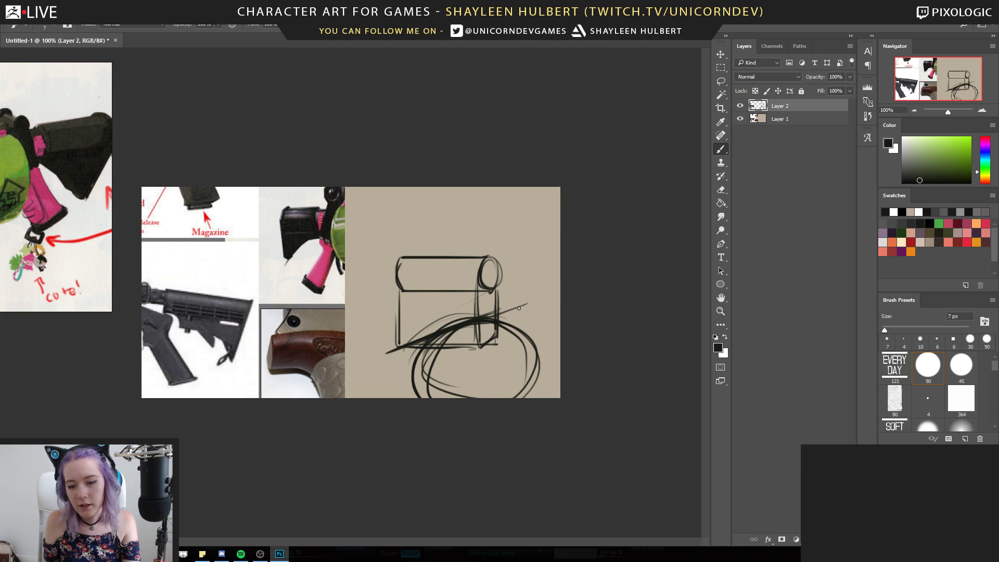
Enlarge the brush to 45 px and paint out the circle and box lines below the slanted edge with sampled beige
key(bracketright)
key(bracketright)
key(bracketright)
key(bracketright)
key(bracketright)
key(bracketright)
key(bracketright)
key(bracketright)
key(bracketright)
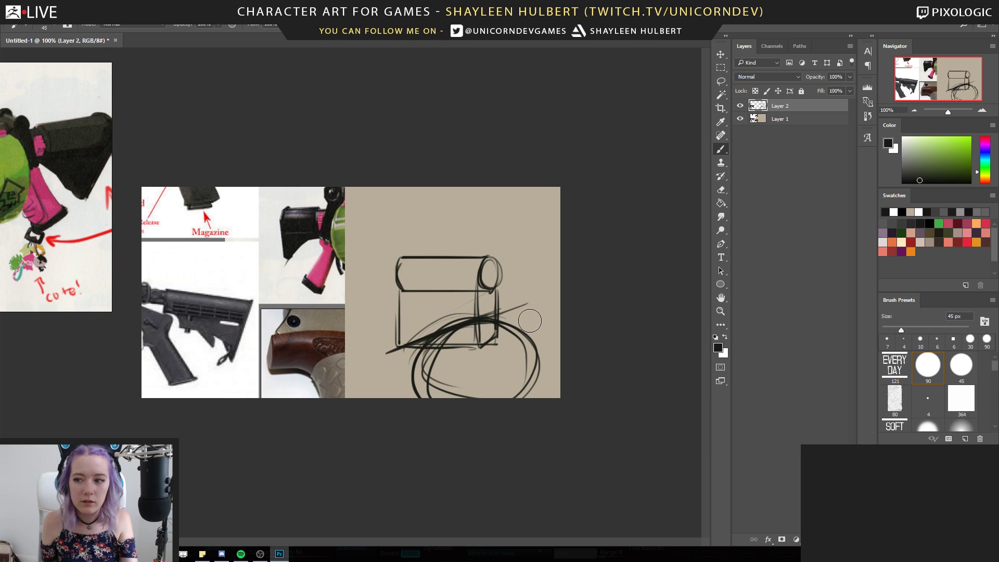
alt+click(536, 319)
mouse_move(512, 324)
mouse_down()
mouse_move(397, 374)
mouse_move(533, 373)
mouse_move(483, 383)
mouse_up()
mouse_move(462, 311)
mouse_down()
mouse_move(448, 325)
mouse_move(415, 331)
mouse_up()
Shrink the brush to 8 px, clear lines inside the cylinder's end and add a bevel line along the stock's upper side
key(bracketleft)
key(bracketleft)
key(bracketleft)
key(bracketleft)
key(bracketleft)
key(bracketleft)
key(bracketleft)
key(bracketleft)
key(bracketleft)
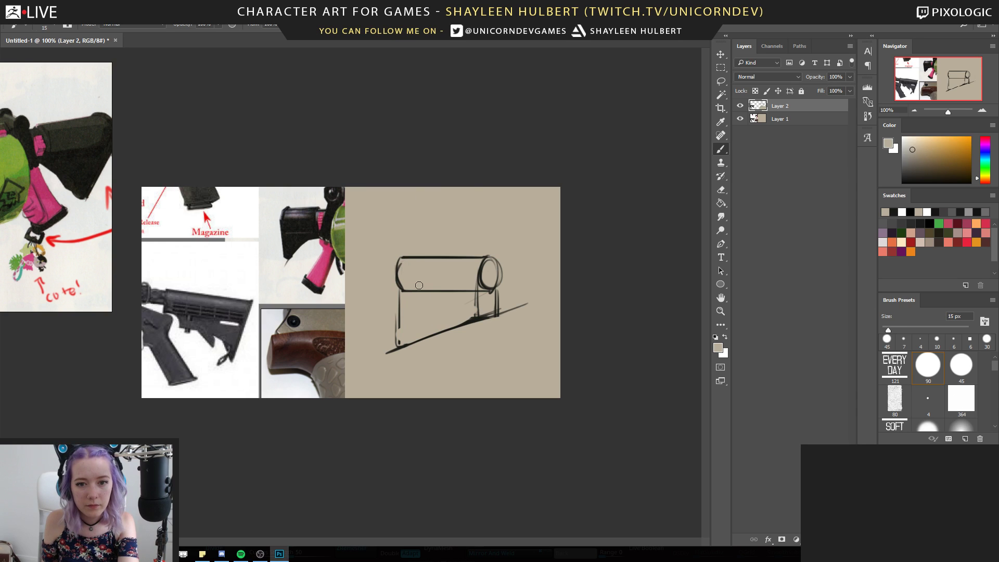
mouse_move(482, 279)
mouse_down()
mouse_move(488, 294)
mouse_move(497, 275)
mouse_move(394, 269)
mouse_move(401, 257)
mouse_up()
alt+click(478, 317)
alt+click(391, 284)
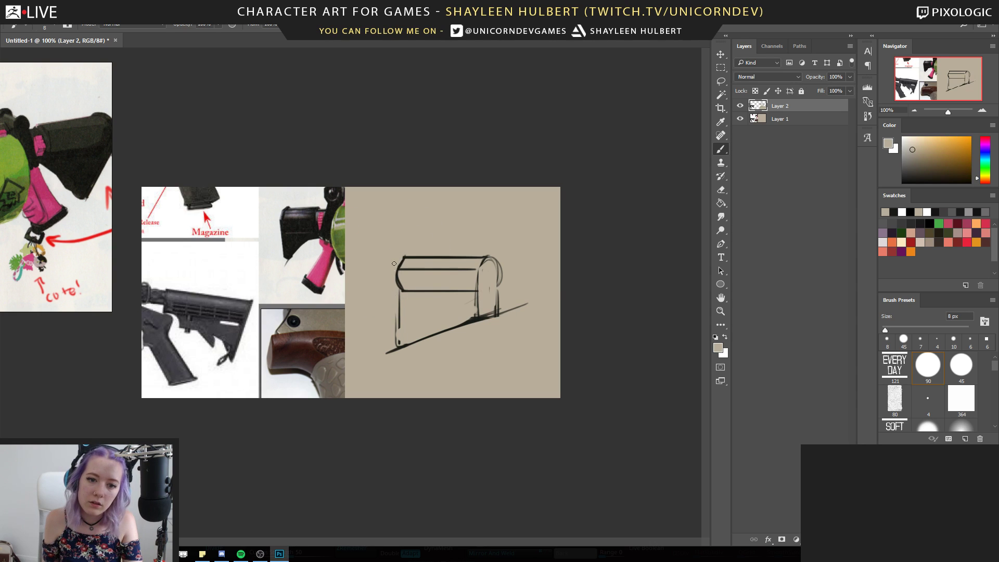
Redraw the stock's front end face with angular bevelled corners, alternating sampled dark and beige
alt+click(495, 260)
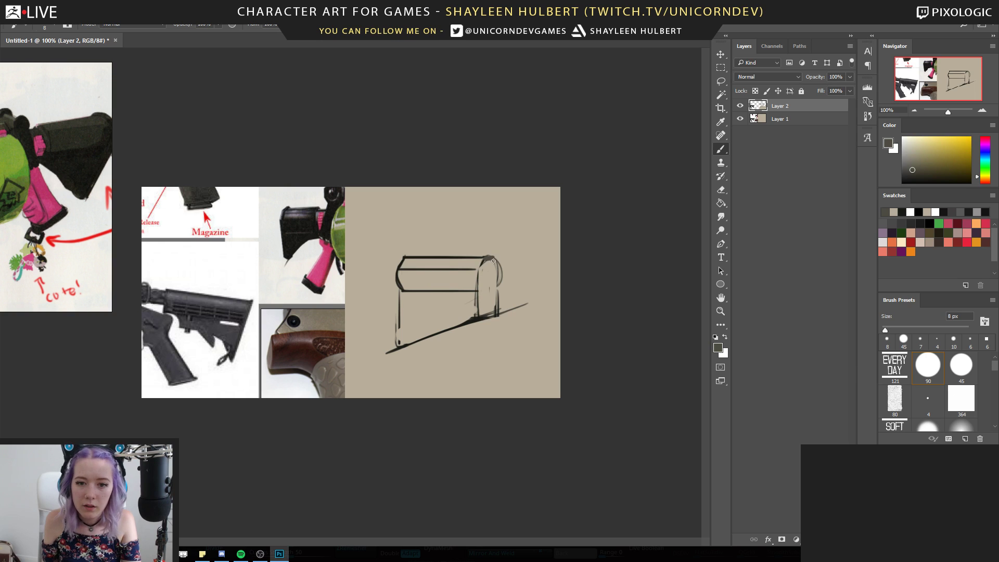
alt+click(491, 259)
alt+click(493, 262)
mouse_move(491, 257)
mouse_down()
mouse_move(499, 312)
mouse_move(473, 295)
mouse_move(479, 307)
mouse_up()
alt+click(491, 271)
alt+click(478, 277)
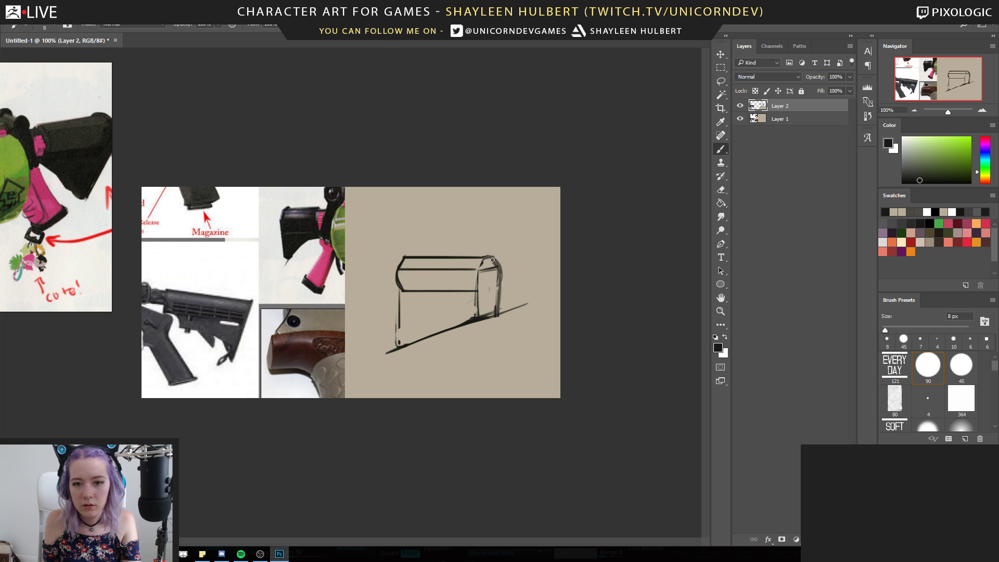
mouse_move(478, 268)
mouse_down()
mouse_move(478, 314)
mouse_move(497, 306)
mouse_up()
Straighten the stock's back edge into one vertical line and clean up the surrounding strokes with beige
drag(398, 277, 394, 303)
alt+click(404, 299)
alt+click(397, 276)
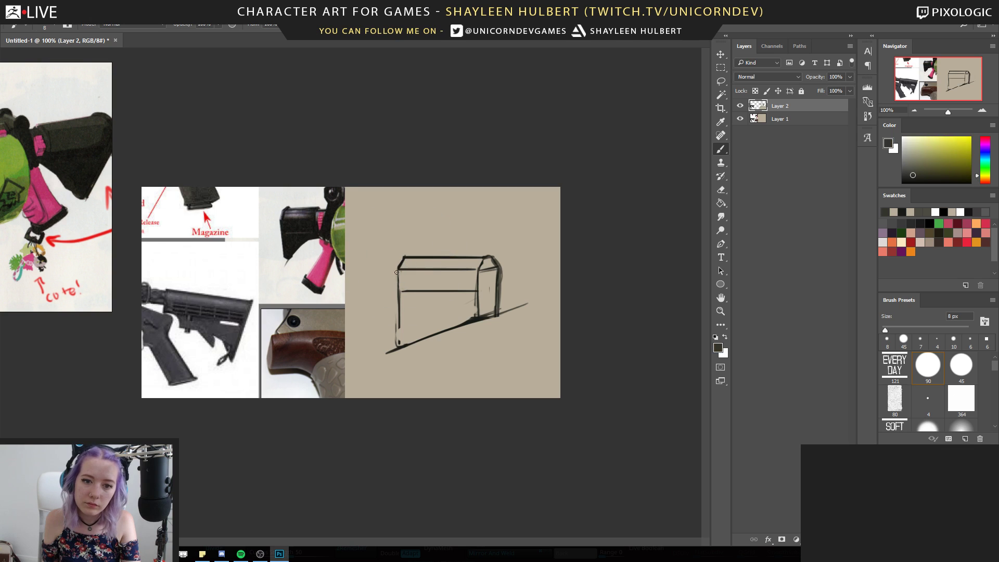
drag(396, 269, 396, 345)
alt+click(403, 321)
alt+click(399, 296)
alt+click(442, 322)
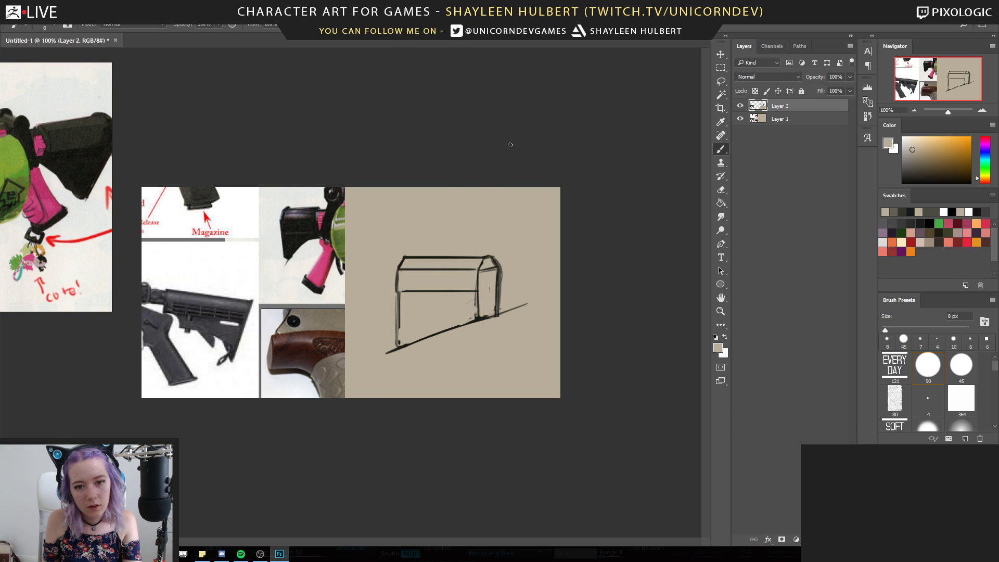
Thicken the stock's back edge with dark strokes from the upper bevel down to the lower corner
alt+click(400, 268)
drag(405, 254, 405, 252)
alt+click(399, 284)
drag(395, 274, 396, 337)
drag(394, 293, 403, 346)
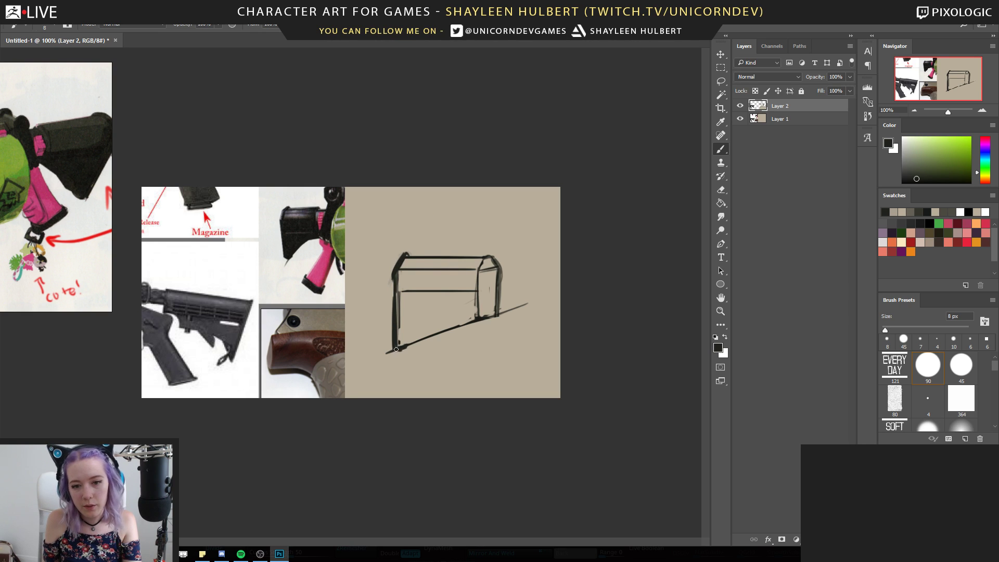
Paint out the slanted line's overshoot and the excess strokes around the front end face with sampled beige
alt+click(391, 349)
alt+click(515, 292)
mouse_move(501, 308)
mouse_down()
mouse_move(501, 320)
mouse_move(524, 304)
mouse_up()
drag(496, 254, 501, 299)
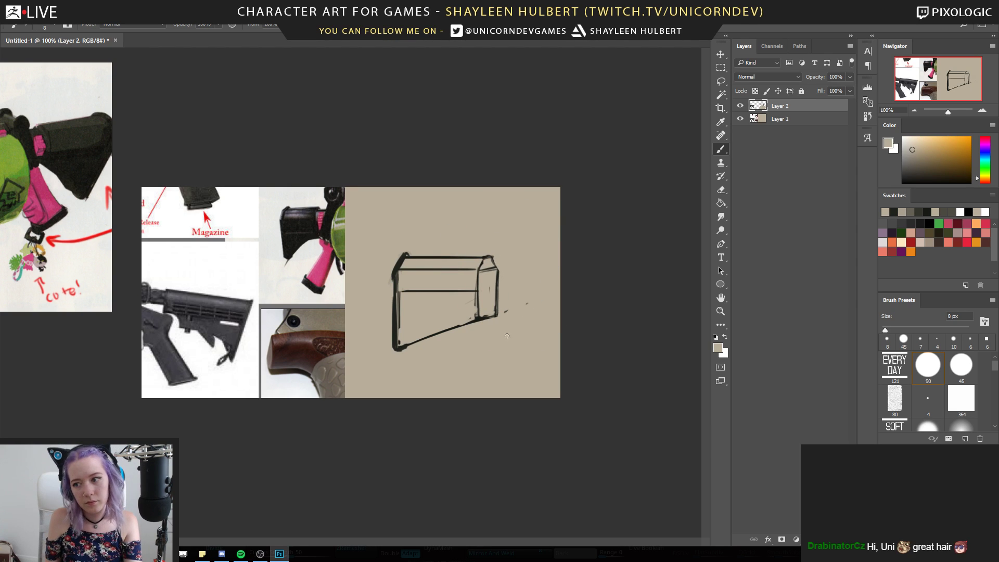
Try circling the stock on the launcher reference in a dark colour and undo the stroke
alt+click(479, 318)
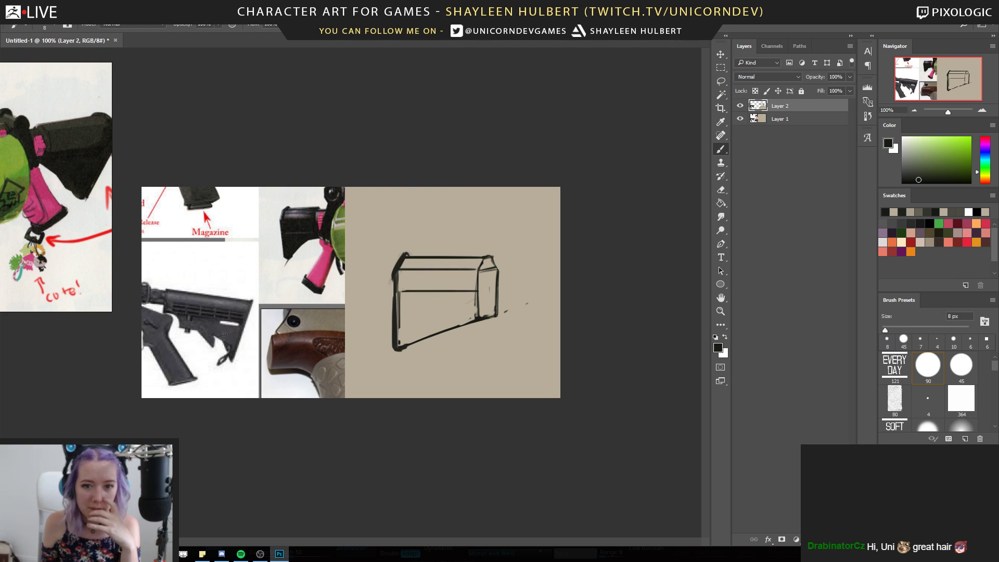
mouse_move(301, 231)
mouse_down()
mouse_move(273, 218)
mouse_move(313, 310)
mouse_up()
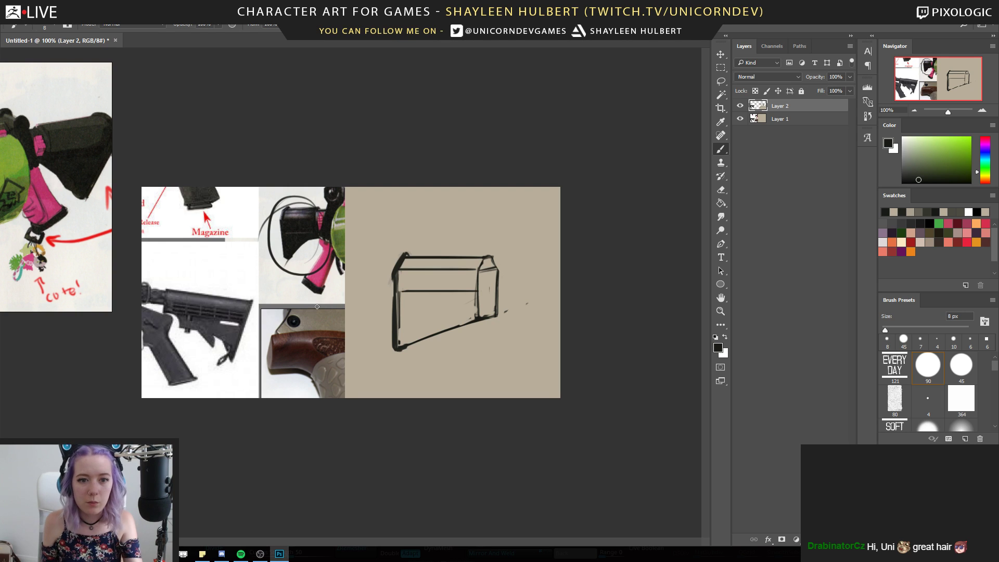
key(ctrl+z)
Draw a short cylindrical connector protruding from the stock's front end, and undo a trial circle on the reference's joint
alt+click(486, 256)
mouse_move(488, 270)
mouse_down()
mouse_move(491, 302)
mouse_move(487, 269)
mouse_move(497, 300)
mouse_move(510, 302)
mouse_up()
drag(511, 268, 510, 303)
mouse_move(516, 270)
mouse_down()
mouse_move(500, 269)
mouse_move(520, 270)
mouse_move(504, 297)
mouse_move(512, 267)
mouse_up()
mouse_move(512, 267)
mouse_down()
mouse_move(520, 285)
mouse_move(513, 301)
mouse_move(486, 300)
mouse_move(495, 284)
mouse_move(496, 298)
mouse_move(502, 282)
mouse_move(515, 295)
mouse_move(509, 285)
mouse_up()
alt+click(492, 308)
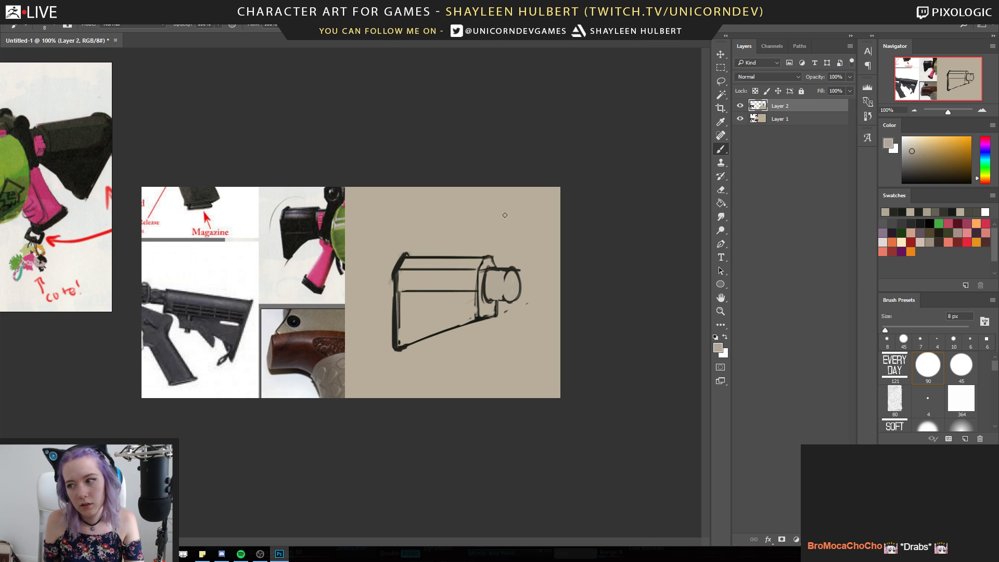
alt+click(514, 267)
drag(503, 289, 509, 302)
drag(312, 212, 314, 215)
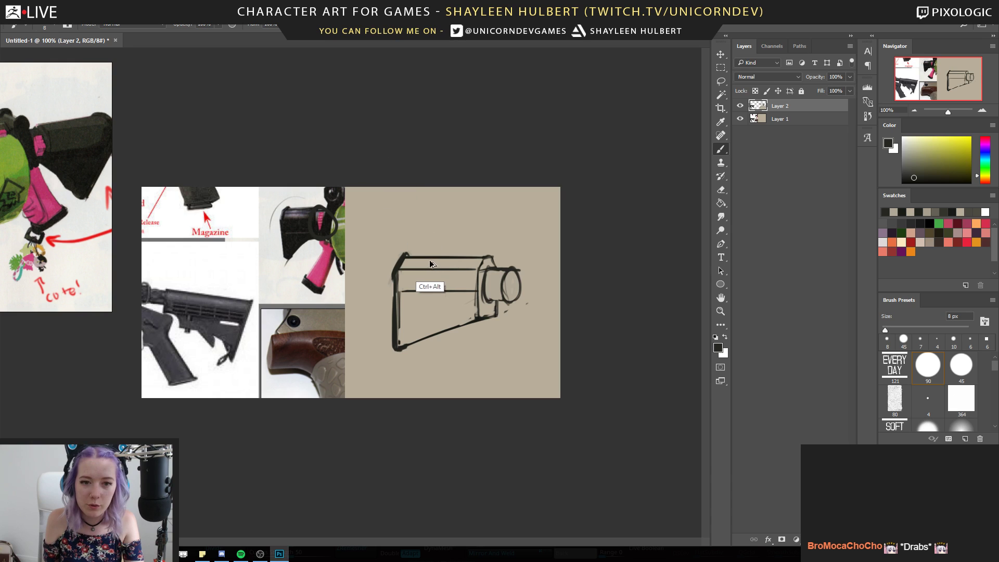
key(ctrl+z)
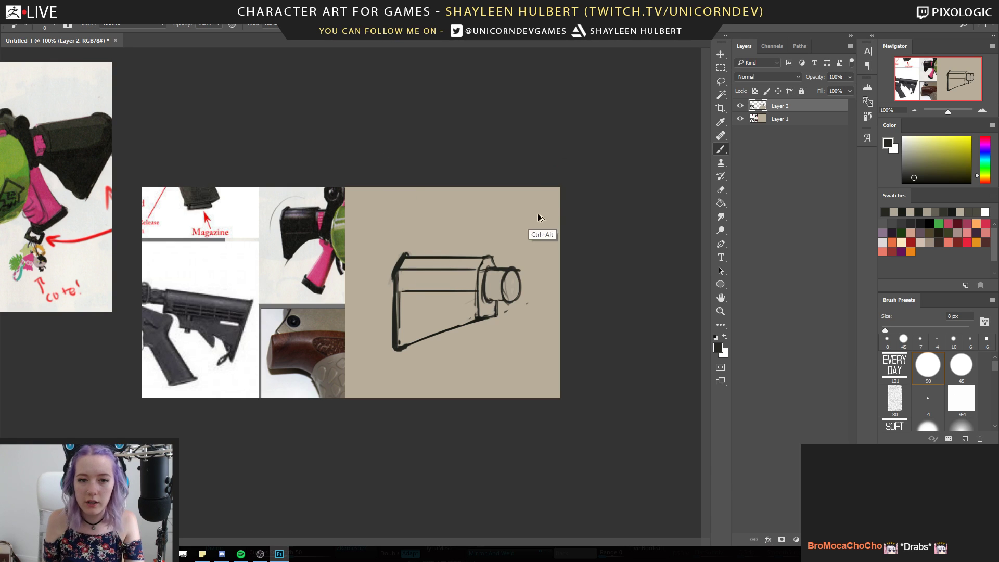
Draw a small dark slot on the side of the cylindrical connector and refine its edges with beige
mouse_move(493, 275)
mouse_down()
mouse_move(495, 305)
mouse_move(487, 292)
mouse_move(503, 270)
mouse_up()
alt+click(500, 283)
alt+click(502, 270)
alt+click(499, 276)
alt+click(502, 285)
alt+click(498, 277)
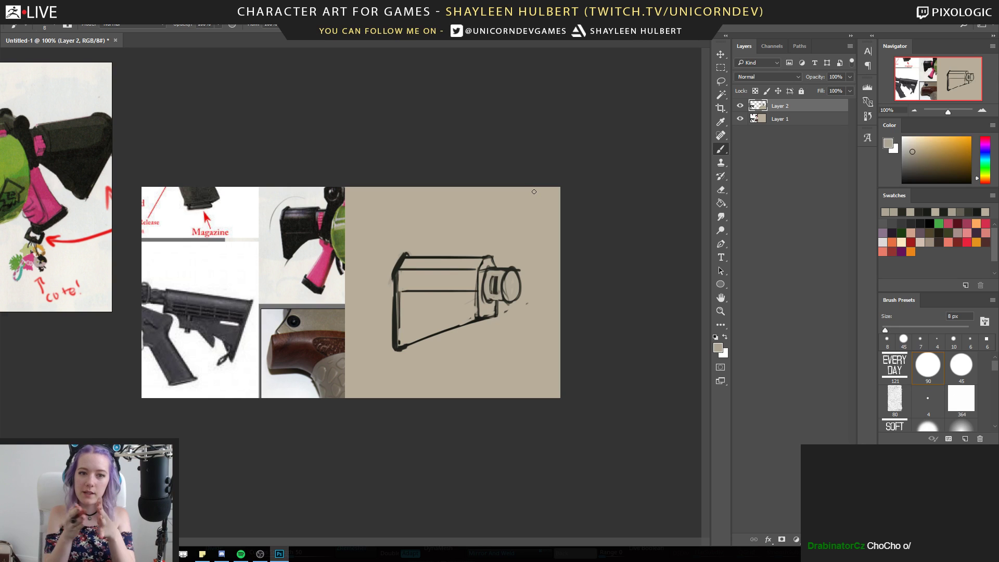
Thicken the stock's rear edge with the sampled dark line colour and touch up the front end's upper corner
alt+click(407, 255)
drag(395, 270, 392, 310)
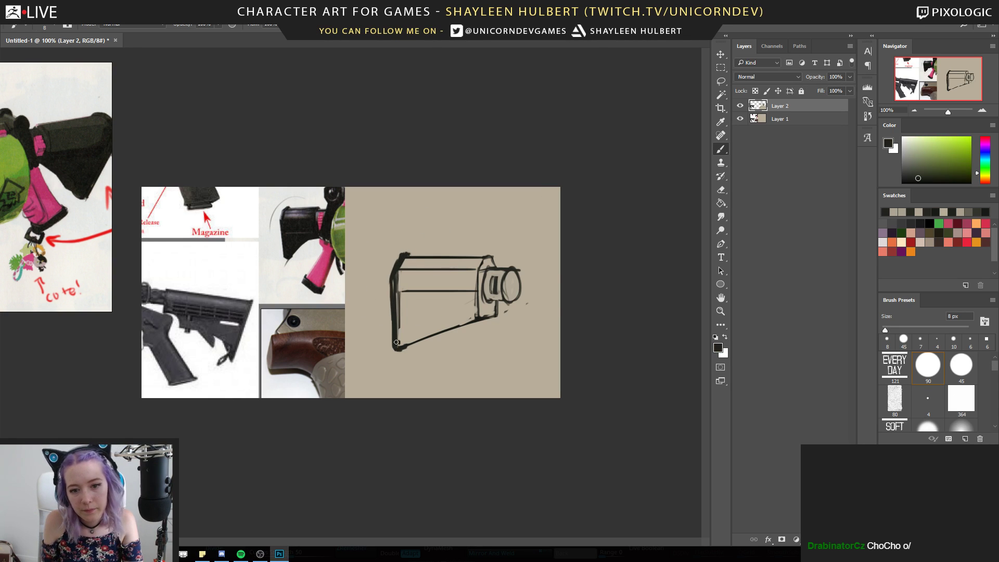
drag(481, 269, 485, 261)
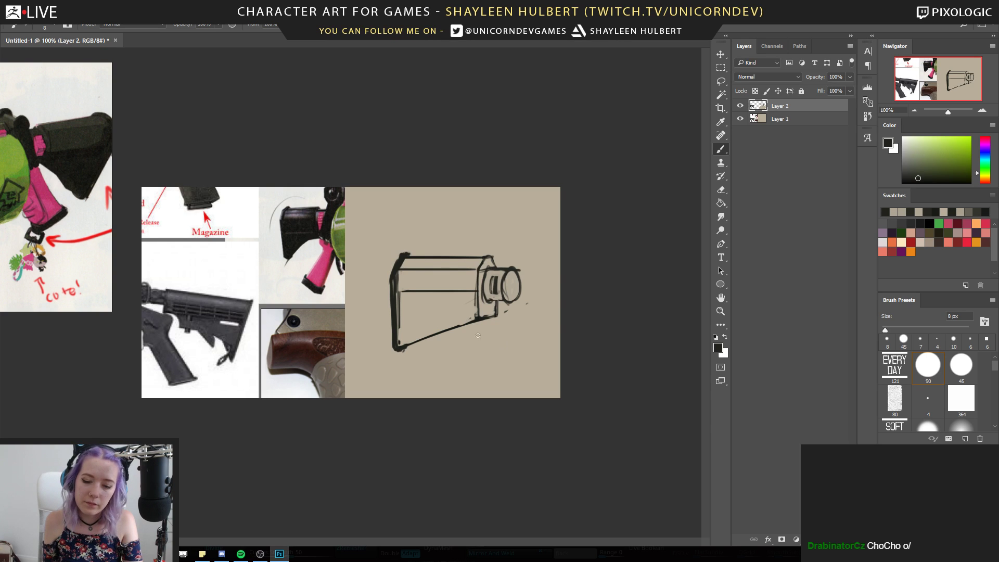
Draw a small end-view outline with a chamfered top below the stock's connector and trim its side with sampled beige
drag(502, 331, 512, 331)
mouse_move(496, 251)
mouse_down()
mouse_move(522, 337)
mouse_move(483, 251)
mouse_up()
key(ctrl+alt+z)
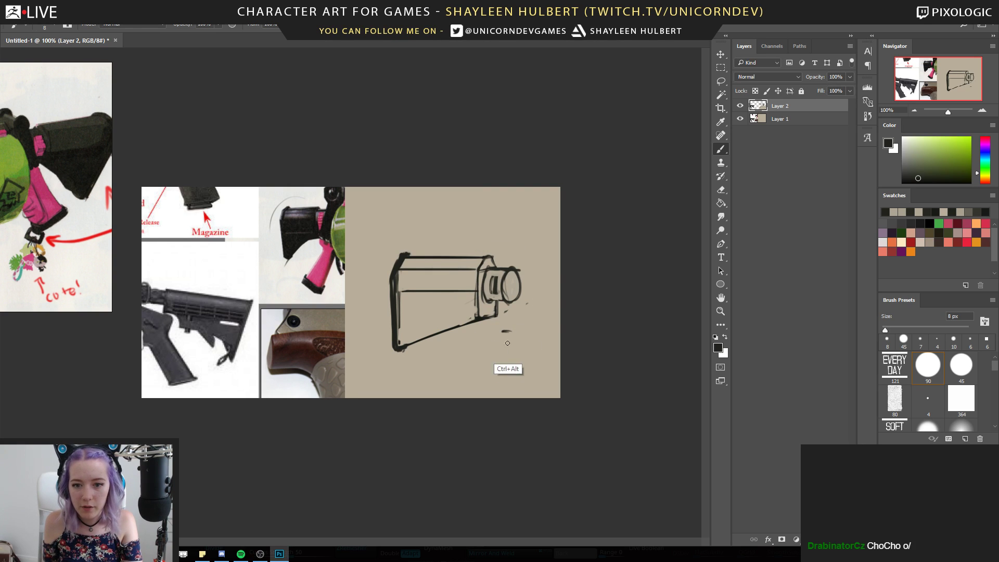
mouse_move(516, 331)
mouse_down()
mouse_move(495, 344)
mouse_move(494, 382)
mouse_move(522, 339)
mouse_move(524, 383)
mouse_move(494, 382)
mouse_up()
drag(515, 337, 525, 383)
alt+click(520, 350)
mouse_move(525, 344)
mouse_down()
mouse_move(517, 337)
mouse_move(525, 387)
mouse_up()
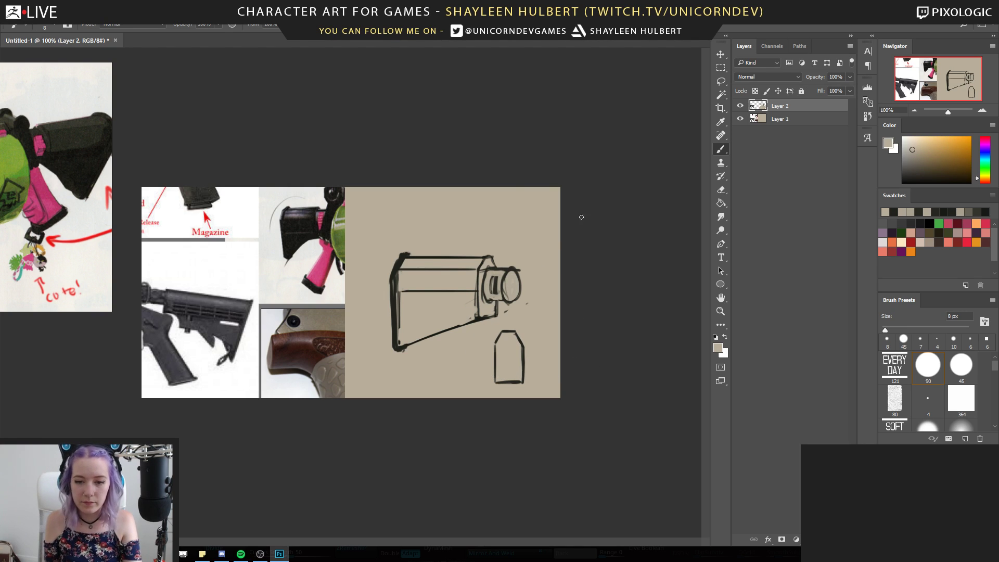
Add a chamfer line and a connector circle to the end view, plus a curved arrow leading to it from the stock
alt+click(519, 346)
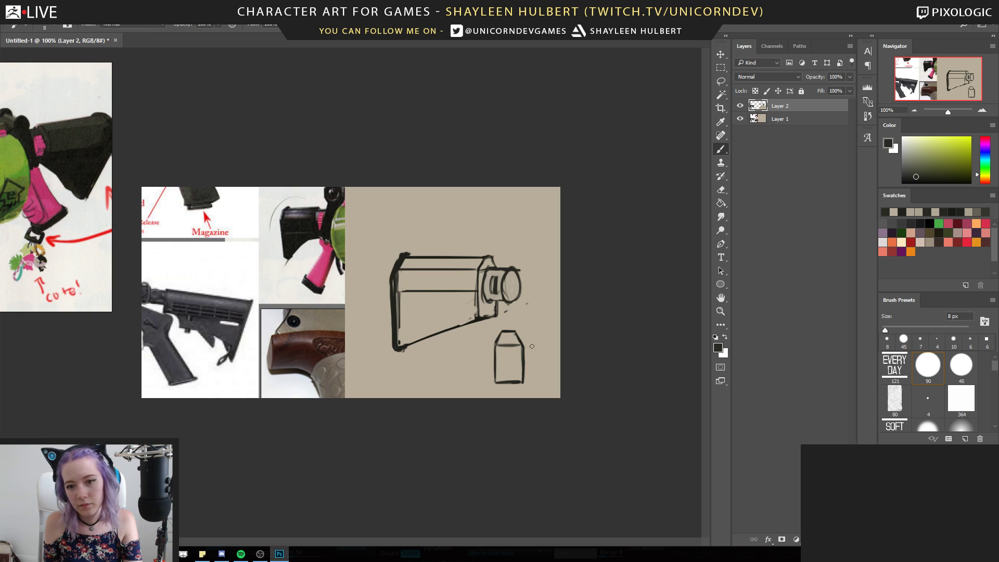
drag(514, 308, 526, 337)
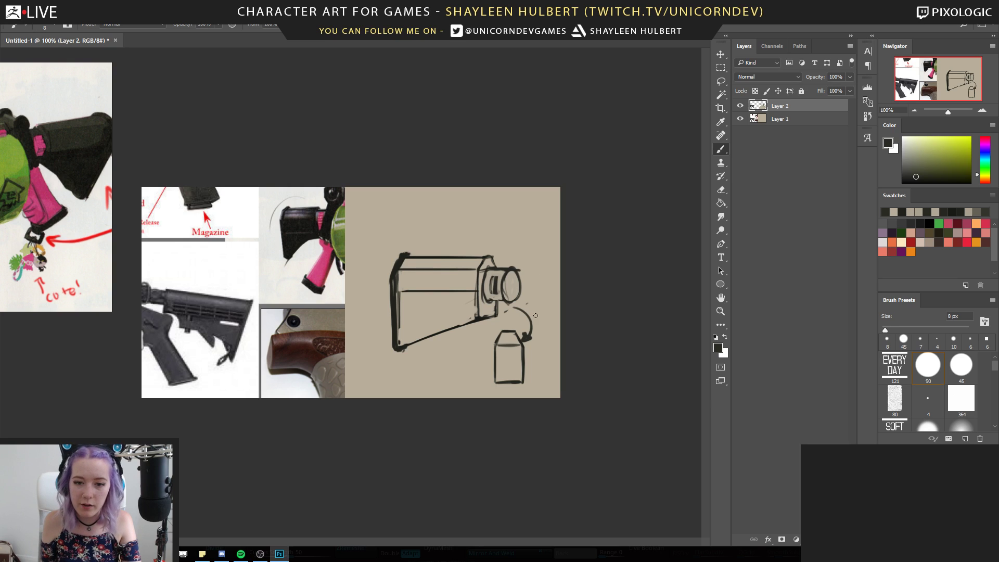
mouse_move(507, 343)
mouse_down()
mouse_move(502, 360)
mouse_move(518, 354)
mouse_move(501, 357)
mouse_up()
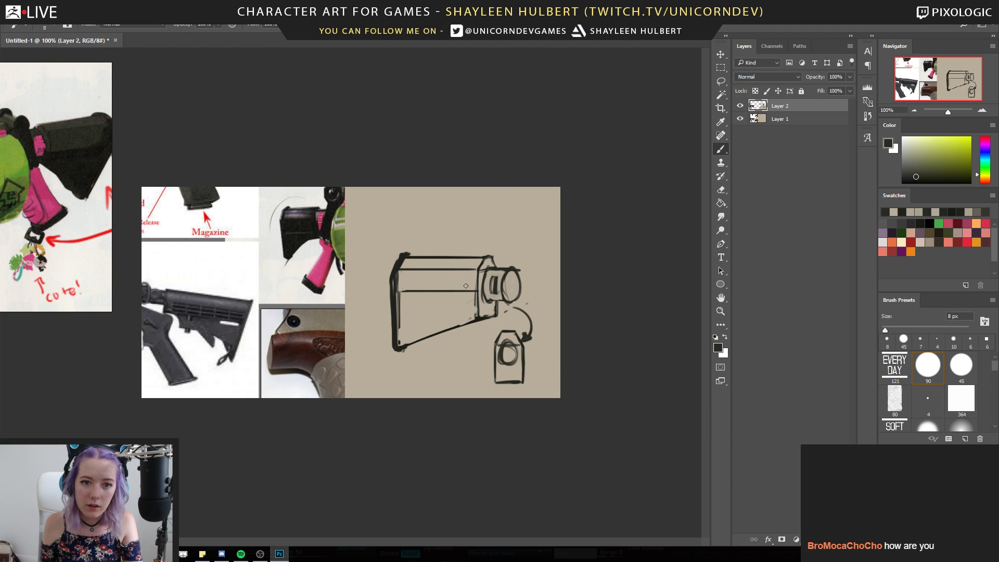
Clean up the inside of the connector's round end face with sampled beige, and pick up the dark line colour again
alt+click(514, 283)
drag(509, 276, 505, 296)
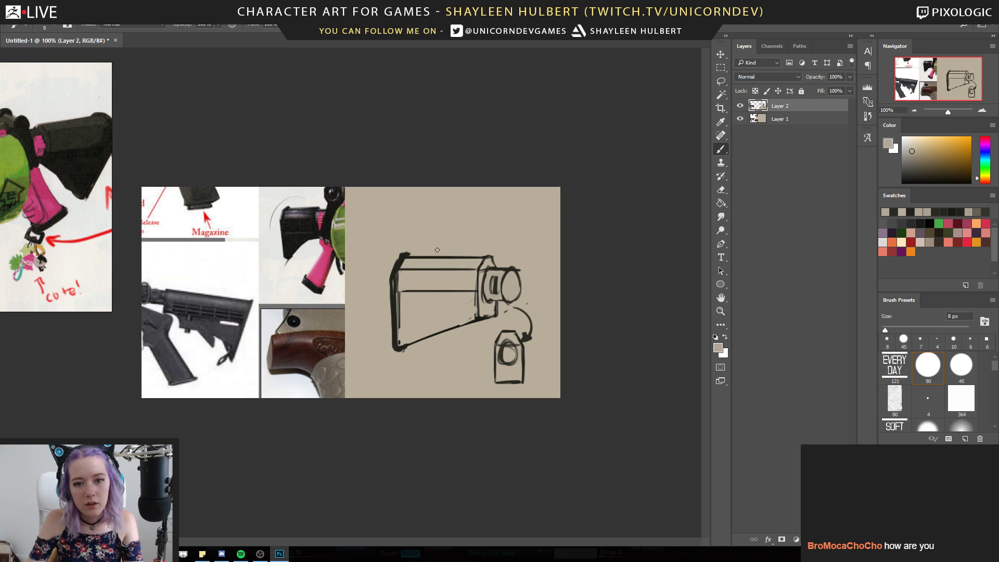
alt+click(395, 256)
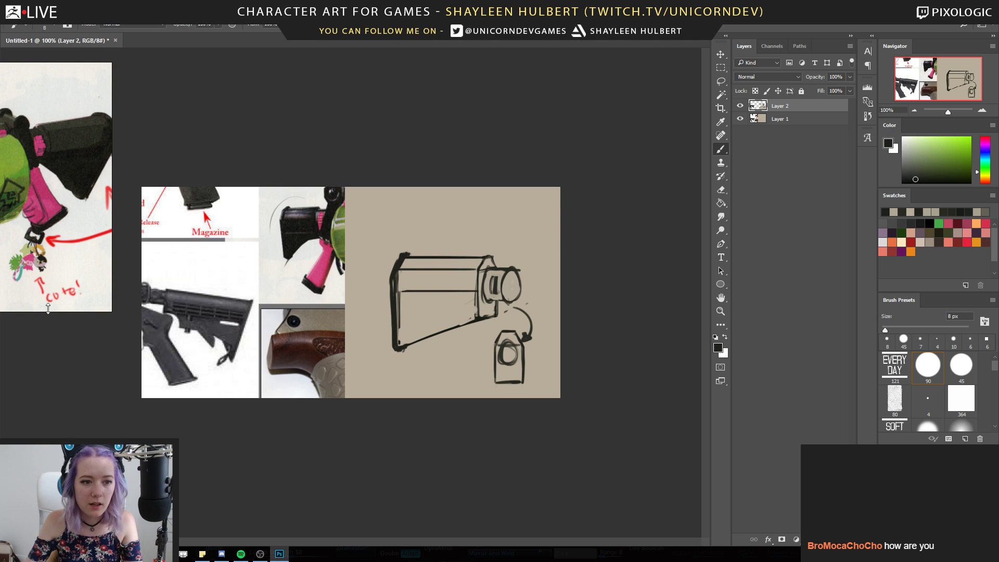
Enlarge the reference board and examine the textured butt pad on the rear of the stock photo
drag(111, 311, 307, 350)
scroll(255, 267, down, 6)
scroll(105, 225, up, 5)
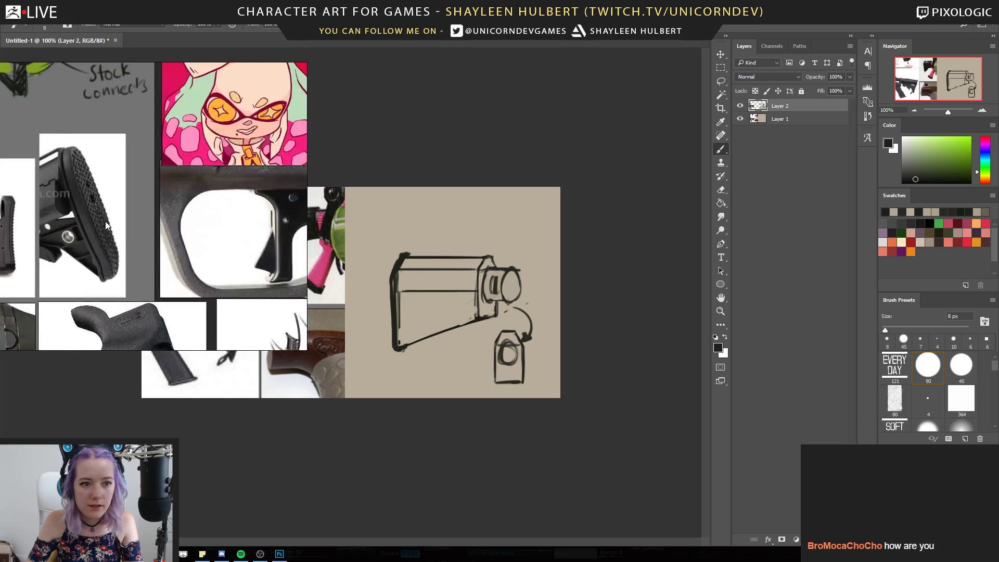
scroll(105, 221, up, 2)
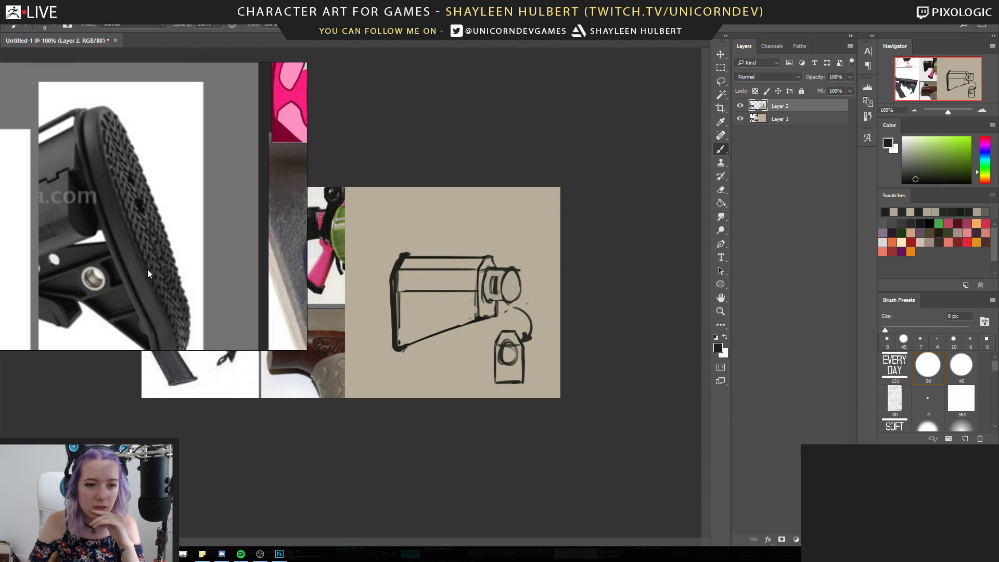
scroll(148, 269, down, 7)
middle_drag(136, 257, 164, 173)
middle_drag(181, 89, 203, 227)
scroll(204, 232, up, 6)
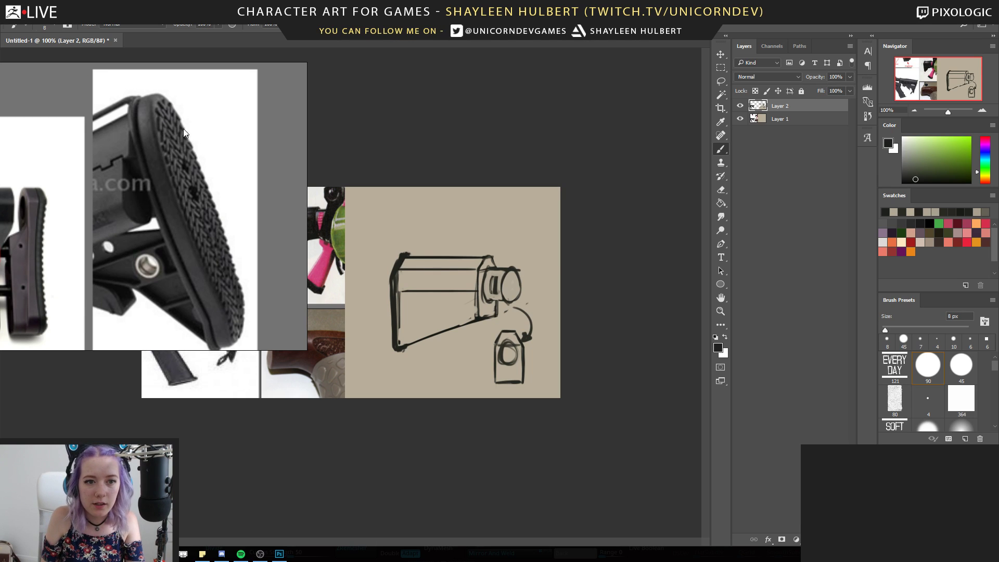
Draw a curved arrow from the stock's rear edge and an elongated octagonal butt pad outline above the stock
mouse_move(384, 259)
mouse_down()
mouse_move(395, 230)
mouse_move(398, 237)
mouse_up()
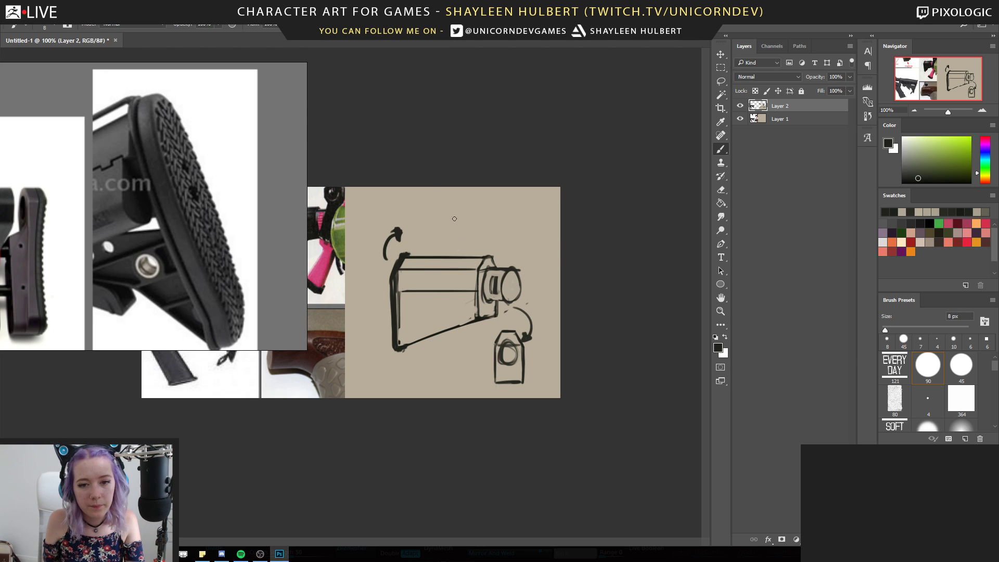
mouse_move(441, 196)
mouse_down()
mouse_move(429, 218)
mouse_move(452, 198)
mouse_move(463, 218)
mouse_up()
mouse_move(429, 218)
mouse_down()
mouse_move(433, 247)
mouse_move(454, 253)
mouse_up()
mouse_move(463, 216)
mouse_down()
mouse_move(463, 242)
mouse_move(443, 252)
mouse_up()
drag(431, 218, 435, 246)
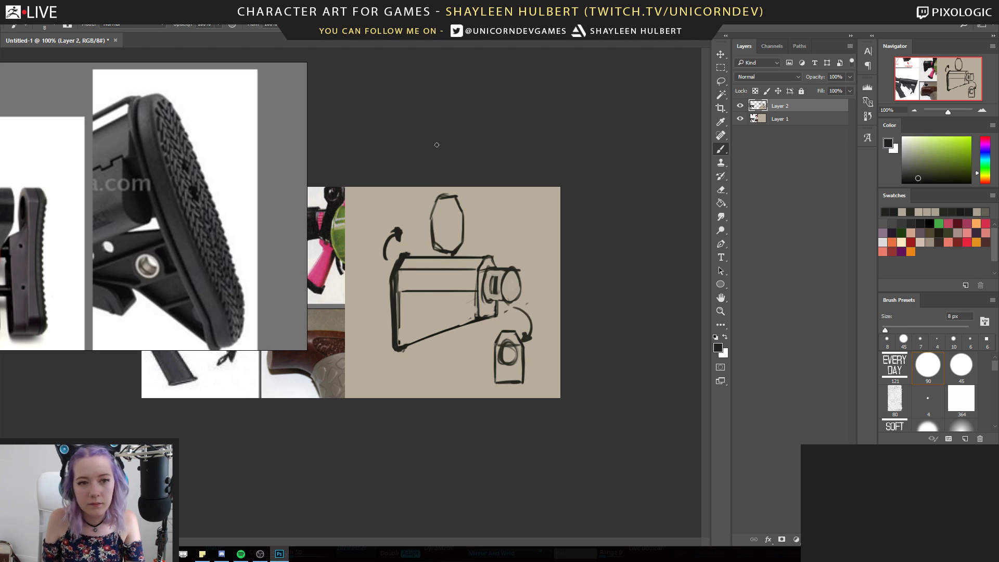
Fill the butt pad outline with small circles to indicate its grip texture
mouse_move(442, 205)
mouse_down()
mouse_move(445, 242)
mouse_move(451, 217)
mouse_up()
mouse_move(450, 204)
mouse_down()
mouse_move(450, 249)
mouse_move(436, 238)
mouse_move(443, 203)
mouse_up()
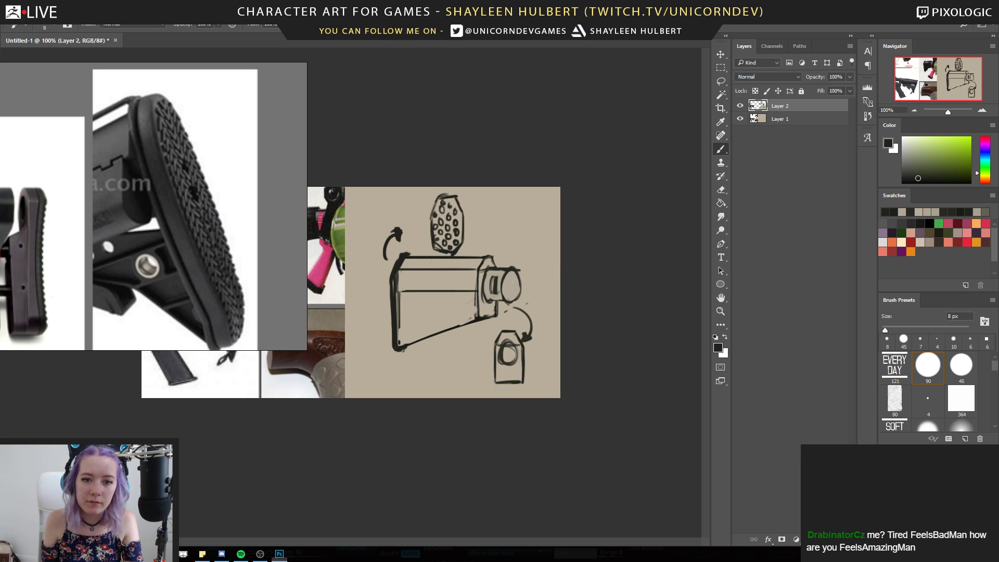
alt+click(442, 210)
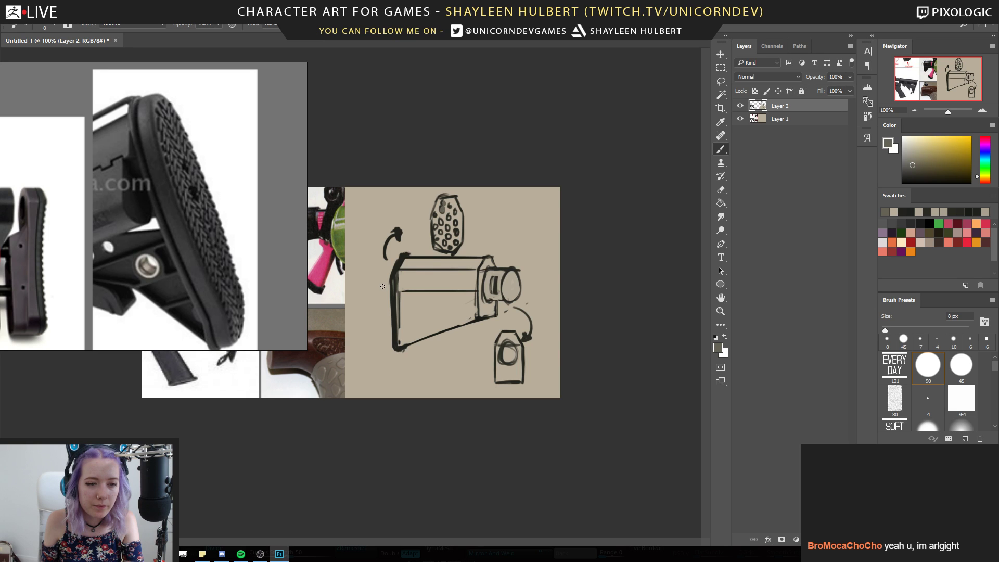
Examine the adjustable stock photo with the circled cogs and the launcher's stock on the reference board
double_click(69, 256)
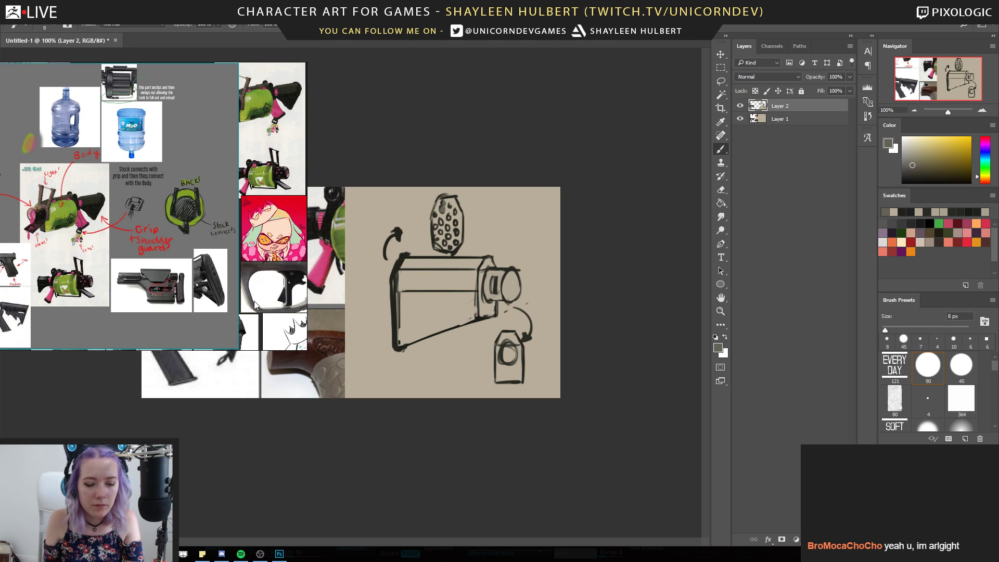
scroll(183, 276, up, 6)
middle_drag(163, 266, 251, 188)
scroll(210, 205, up, 2)
middle_drag(168, 244, 201, 246)
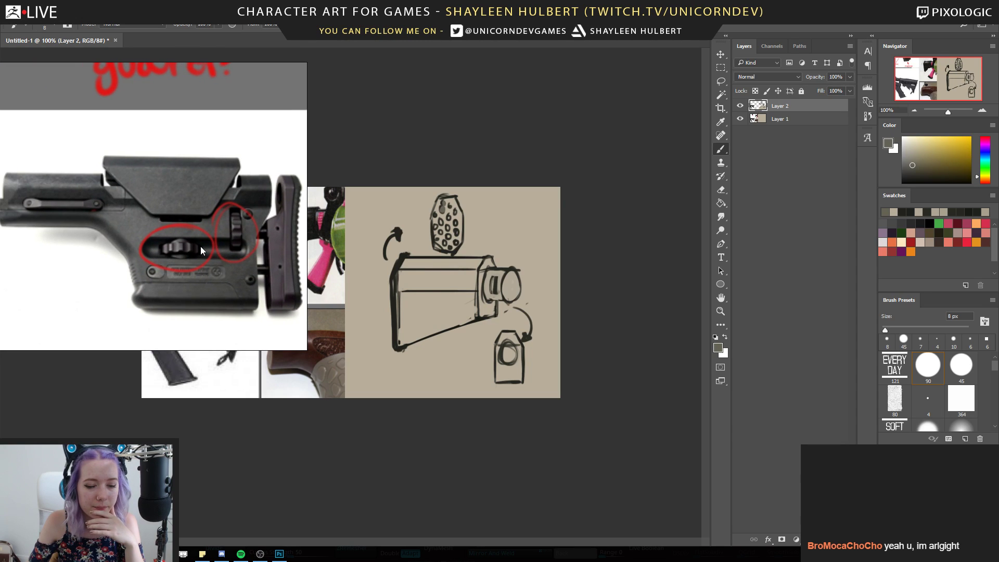
scroll(201, 245, down, 2)
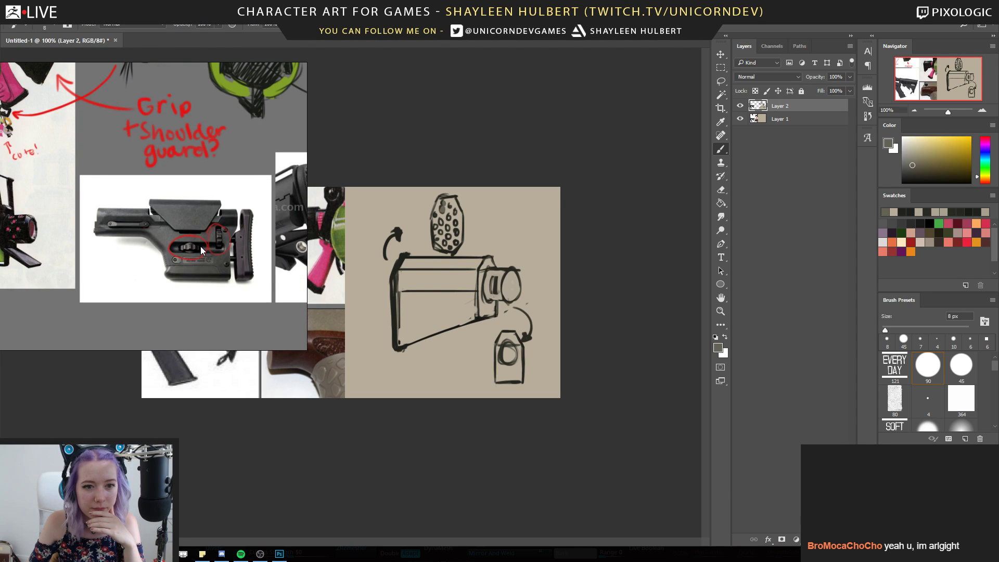
scroll(201, 246, up, 1)
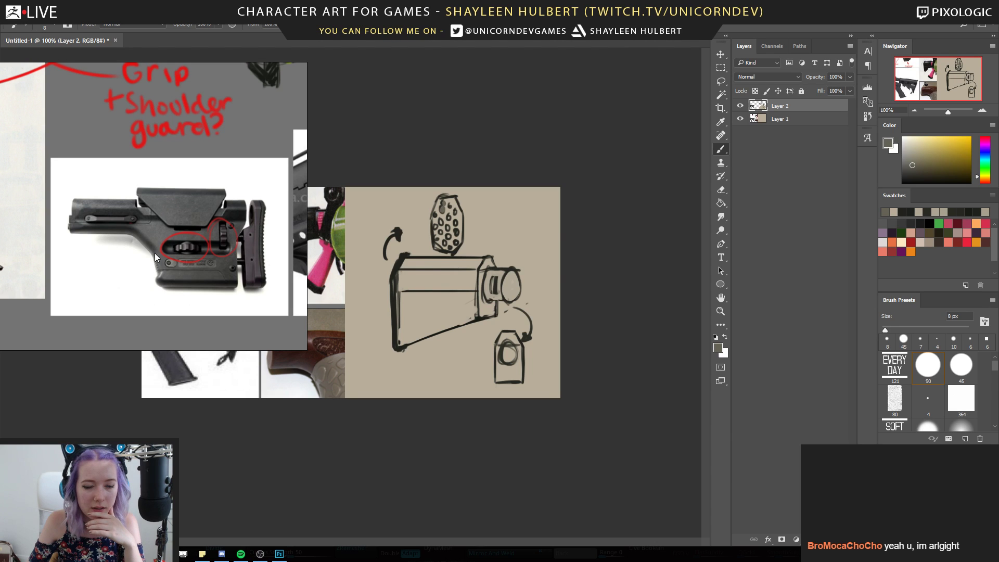
scroll(143, 243, down, 3)
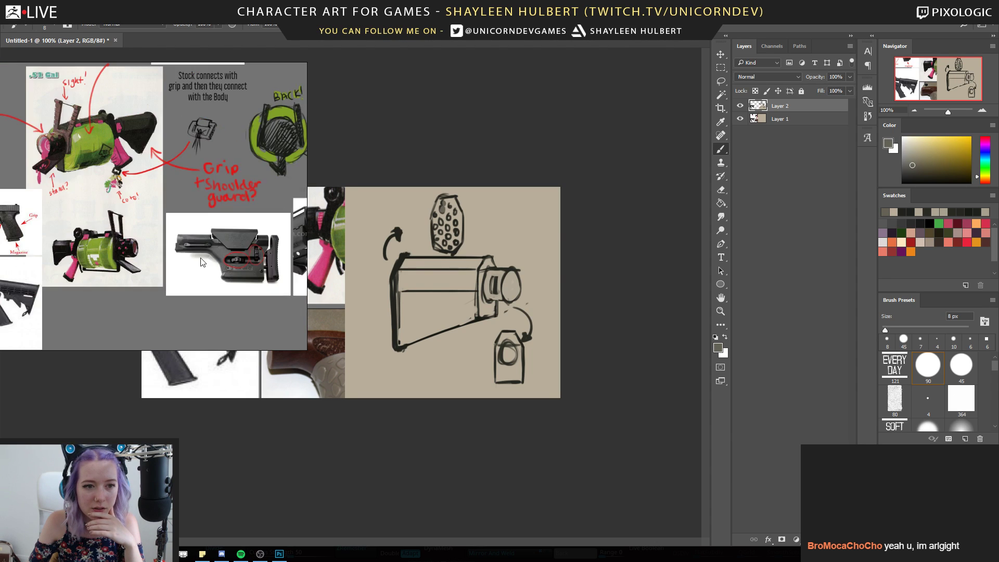
scroll(140, 254, up, 2)
scroll(151, 249, up, 3)
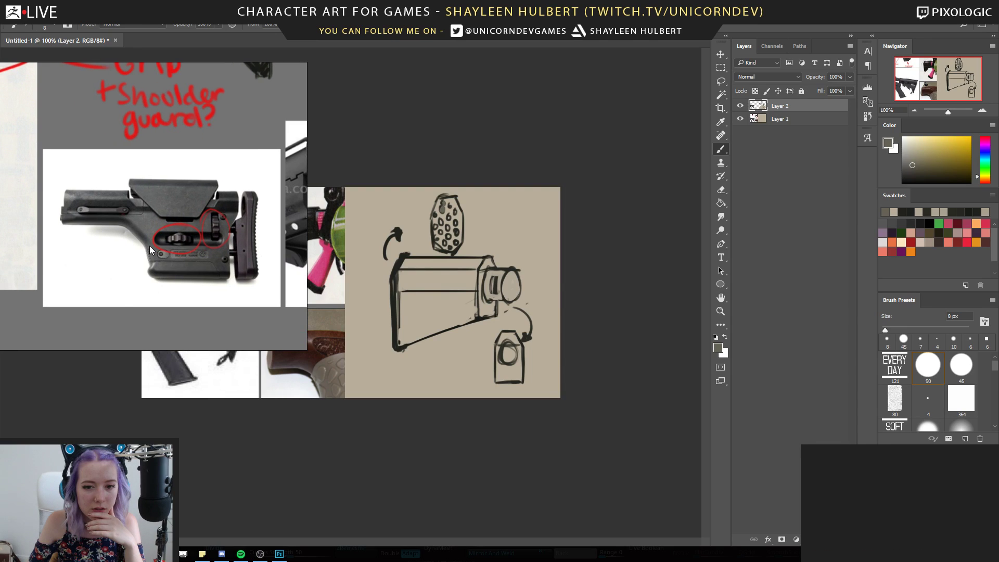
right_drag(264, 270, 266, 298)
scroll(167, 235, down, 3)
scroll(176, 229, up, 5)
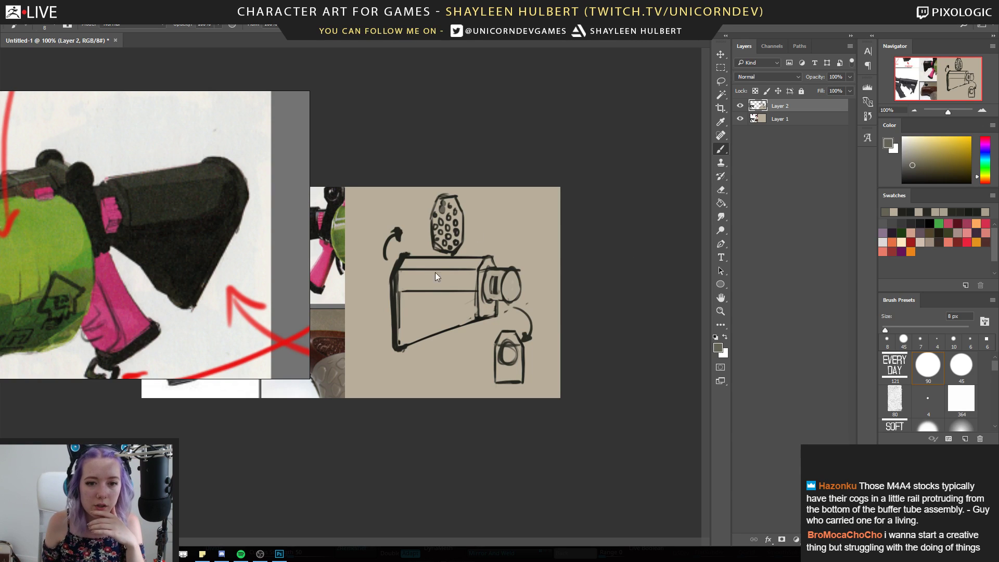
Draw a second line beneath the stock's lower horizontal edge to mark a step, and refine it with sampled beige
alt+click(401, 294)
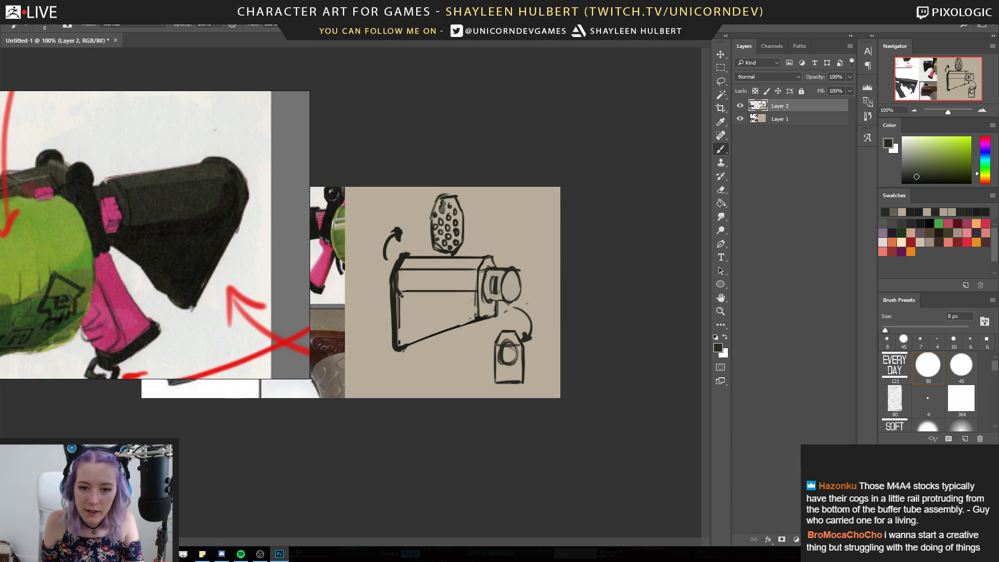
drag(401, 294, 482, 298)
alt+click(462, 300)
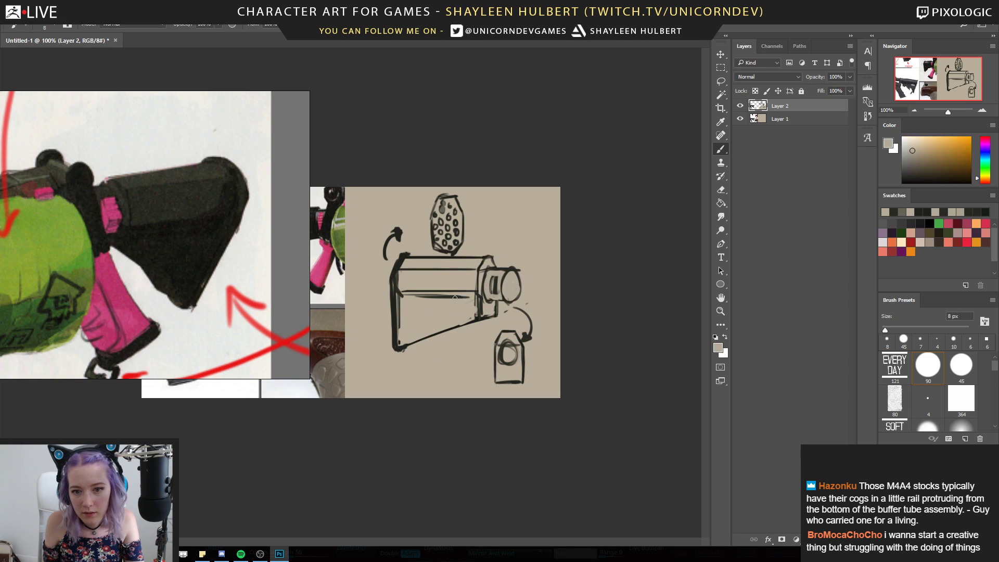
alt+click(486, 310)
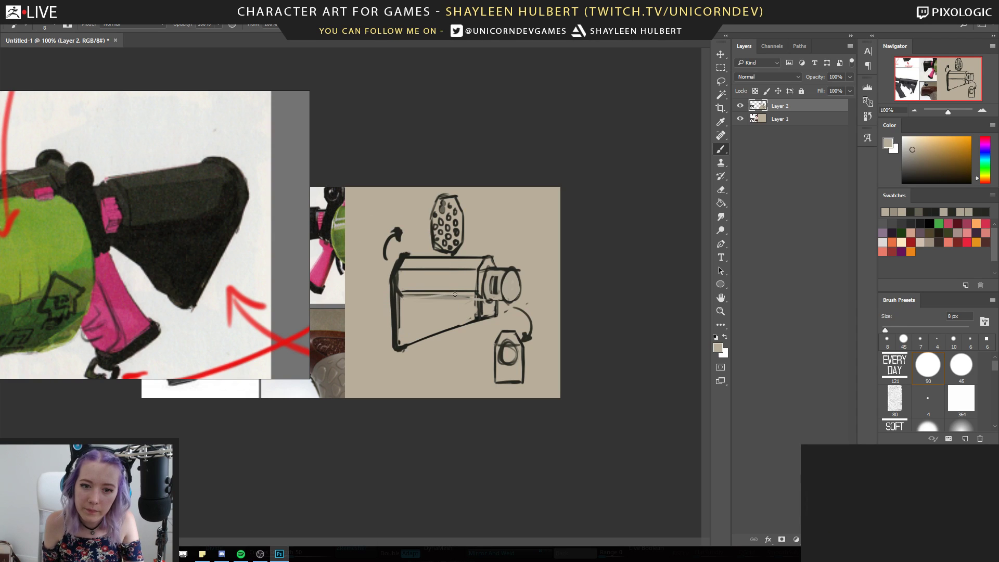
Redraw the lower section's upper edge in dark and fill in the rear plate as a solid thick strip
alt+click(481, 297)
mouse_move(471, 297)
mouse_down()
mouse_move(401, 298)
mouse_move(400, 346)
mouse_up()
drag(400, 301, 396, 347)
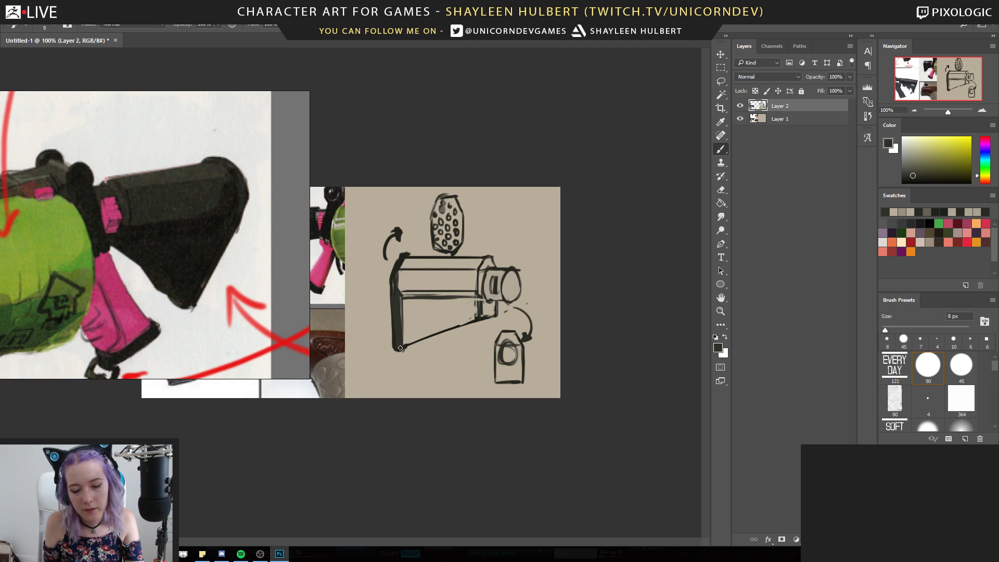
Reshape the end view with a wider upper body stepping in to a narrower lower section, painting out the old sides in beige
alt+click(496, 343)
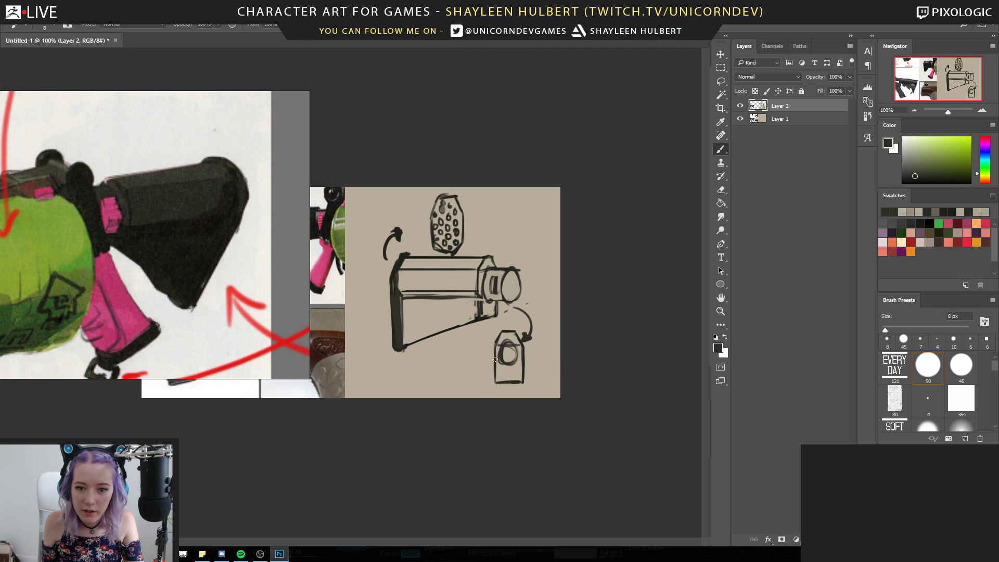
mouse_move(520, 366)
mouse_down()
mouse_move(520, 382)
mouse_move(497, 385)
mouse_move(524, 366)
mouse_up()
alt+click(492, 389)
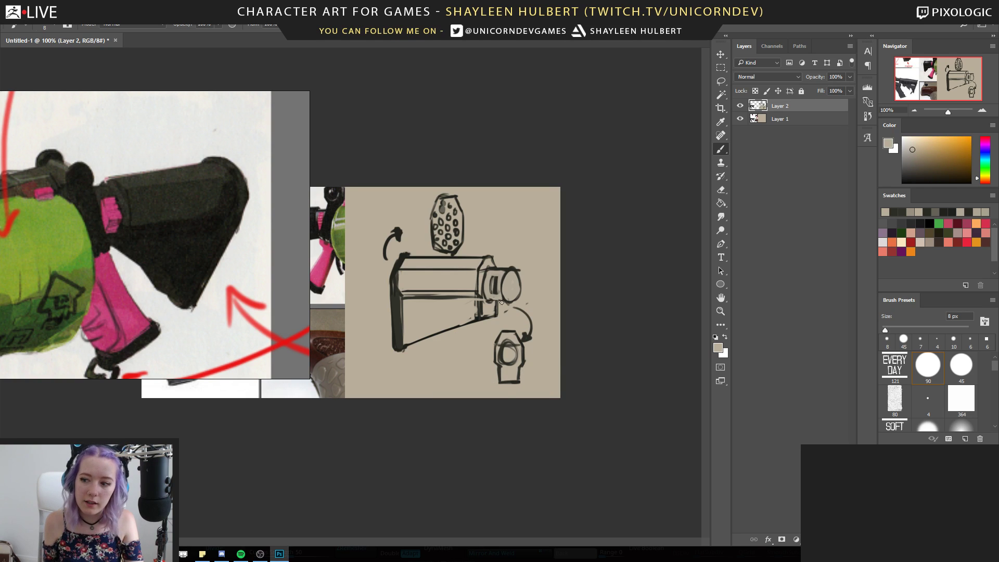
alt+click(522, 362)
mouse_move(515, 329)
mouse_down()
mouse_move(502, 330)
mouse_move(495, 361)
mouse_up()
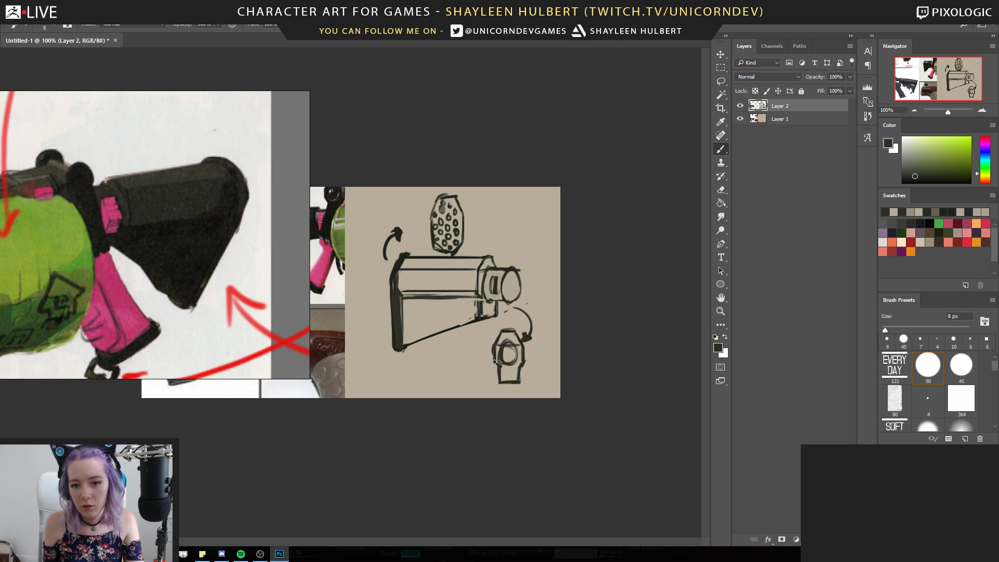
alt+click(527, 373)
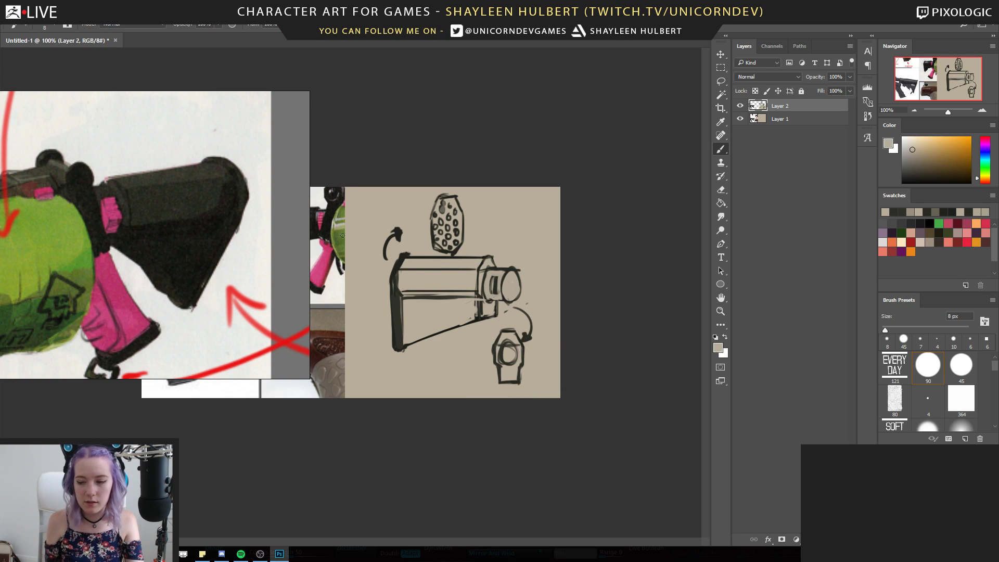
Hatch a shadow under the stock's upper section, and undo the trial ellipses on its two side faces
alt+click(456, 319)
mouse_move(404, 292)
mouse_down()
mouse_move(477, 296)
mouse_move(443, 311)
mouse_up()
mouse_move(451, 277)
mouse_down()
mouse_move(419, 277)
mouse_move(450, 274)
mouse_up()
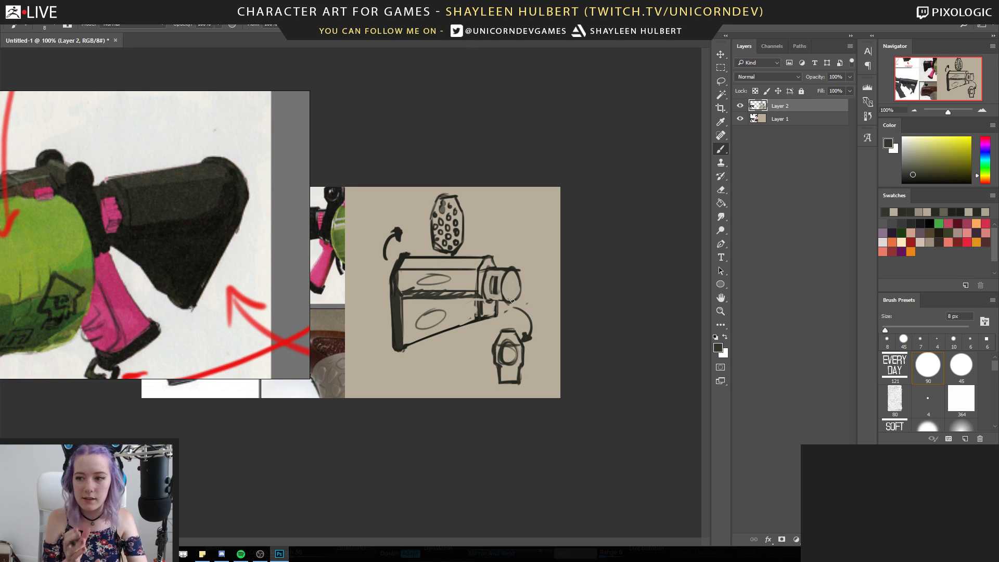
key(ctrl+z)
key(ctrl+z)
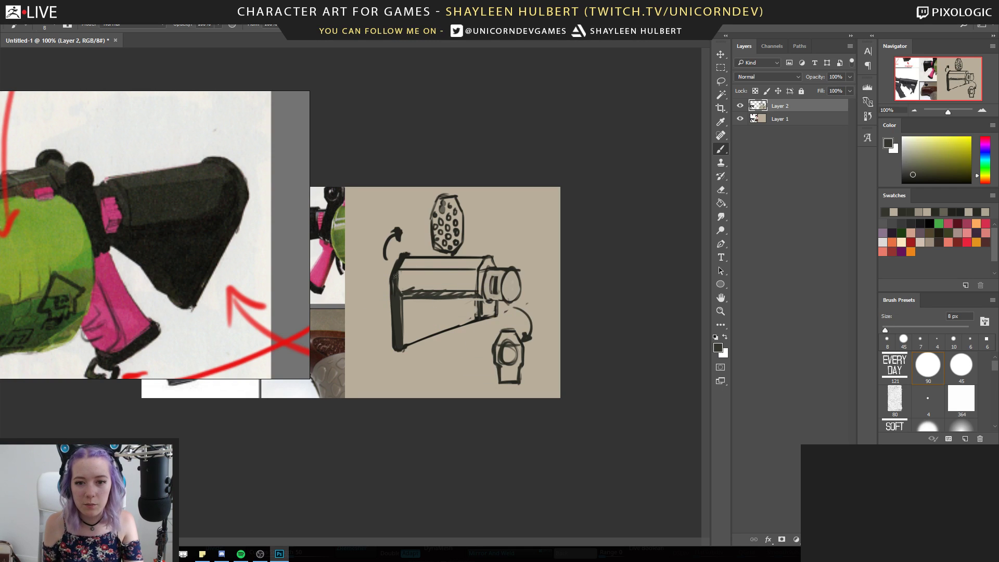
Try outlining inset panels on the stock's upper and lower side faces and undo the strokes
mouse_move(401, 272)
mouse_down()
mouse_move(407, 342)
mouse_move(426, 271)
mouse_move(402, 290)
mouse_up()
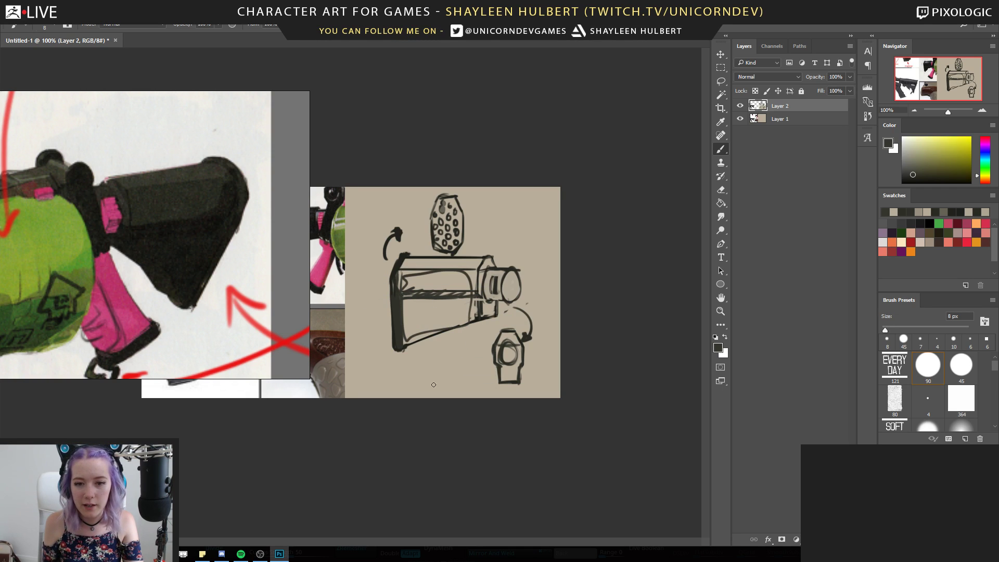
key(ctrl+z)
drag(474, 290, 412, 292)
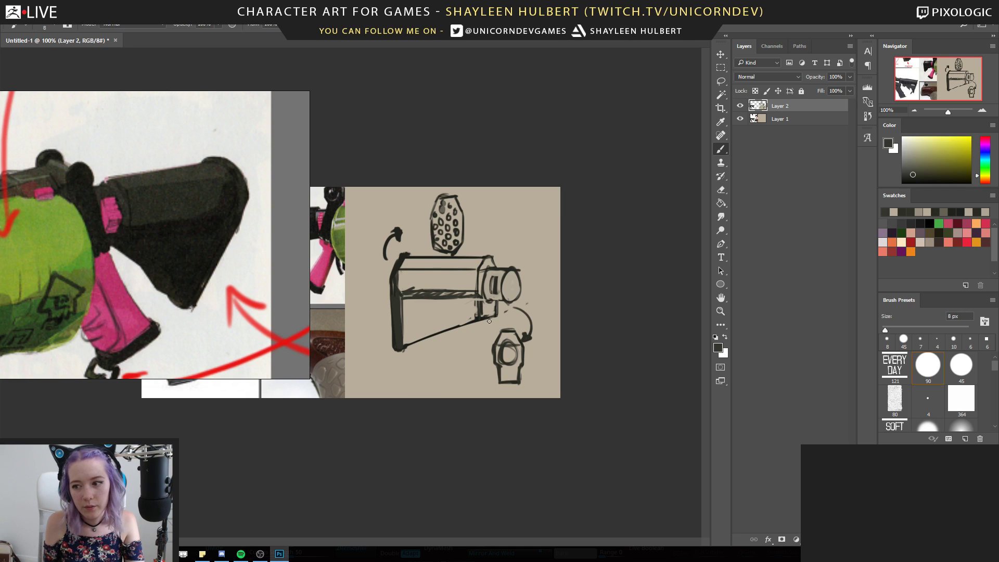
Touch up the short edge below the stock's front collar, and examine the launcher artwork's stock, barrel and sight on the reference board
drag(498, 300, 495, 314)
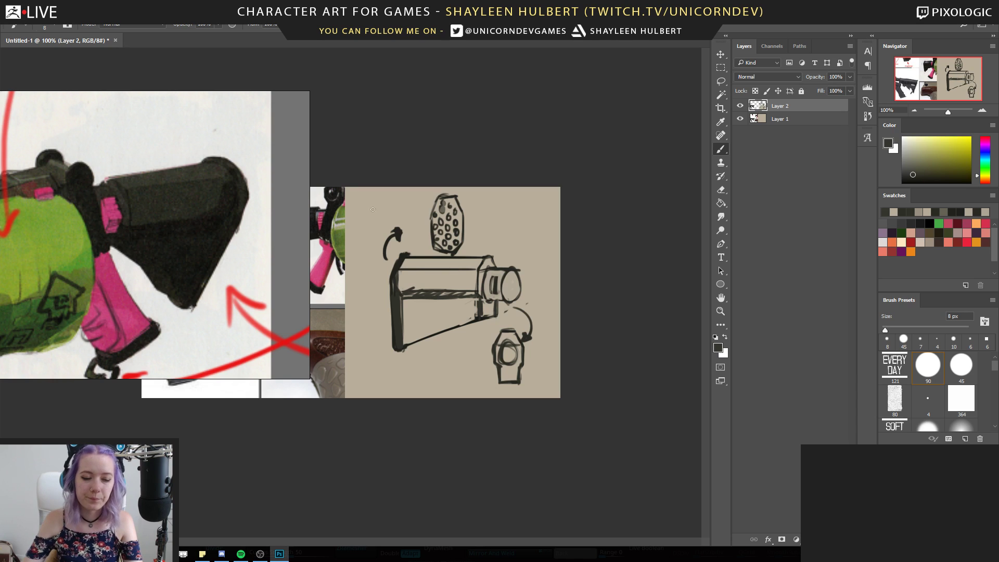
scroll(127, 233, down, 5)
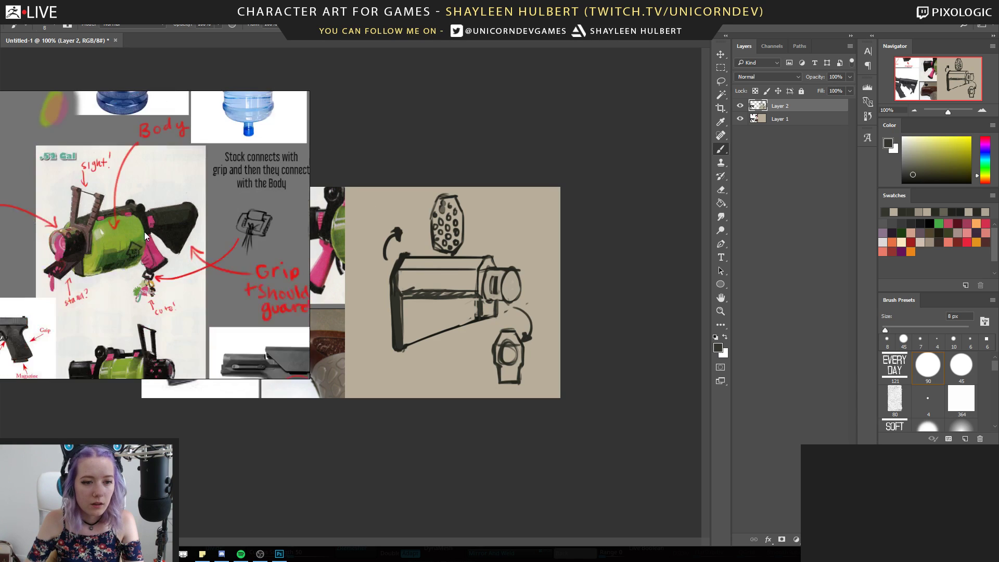
scroll(171, 213, up, 3)
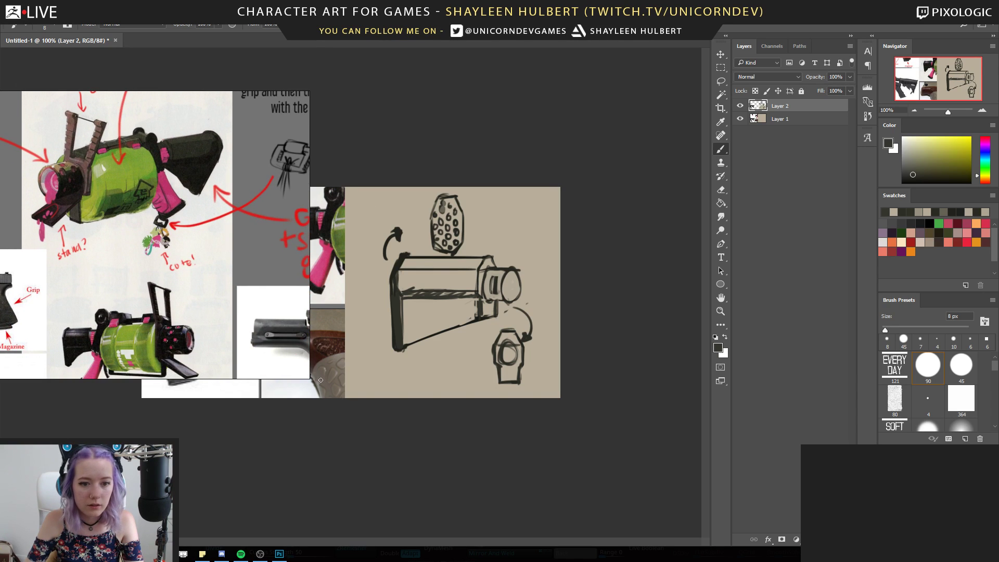
middle_drag(115, 307, 136, 241)
scroll(220, 279, up, 4)
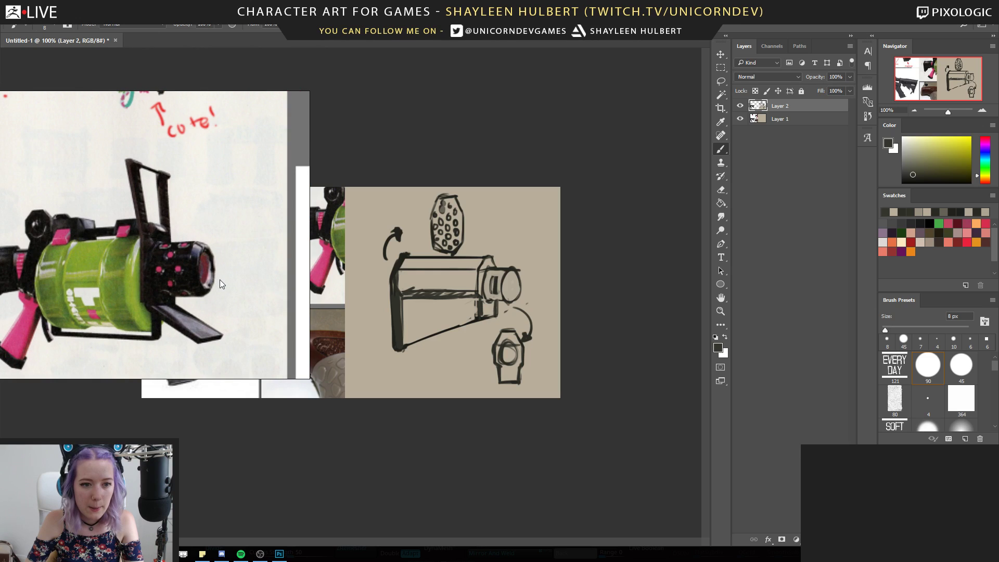
scroll(189, 286, down, 6)
scroll(190, 289, up, 6)
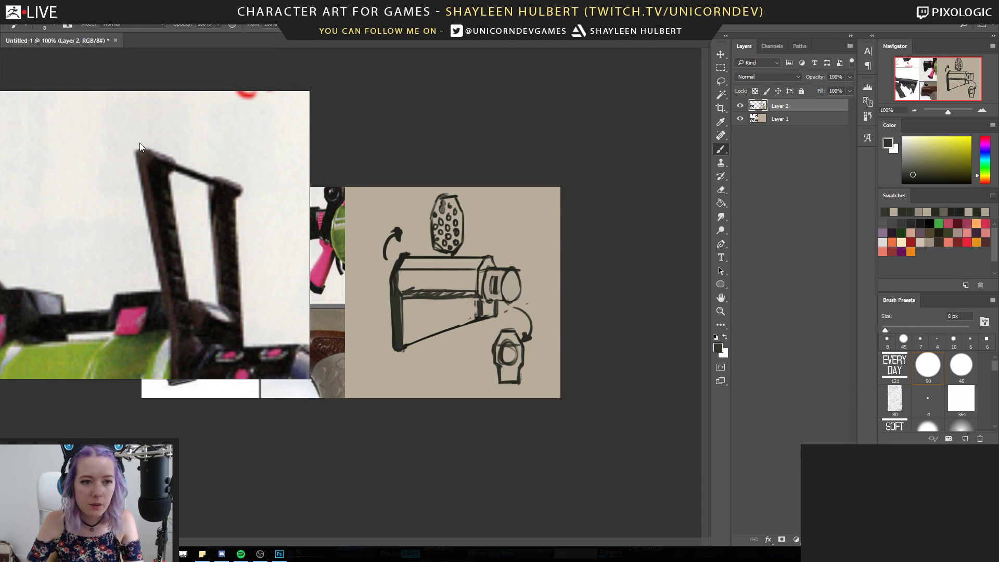
scroll(166, 245, down, 6)
scroll(300, 373, up, 3)
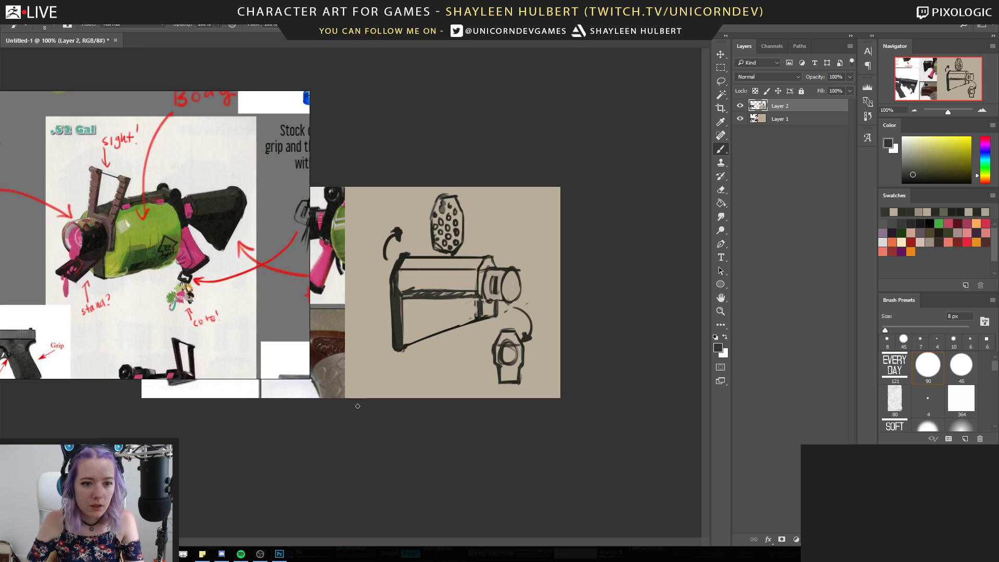
Copy the whole canvas with the stock sketches and paste it onto the reference board below the launcher artwork
drag(299, 373, 174, 240)
right_drag(134, 204, 141, 139)
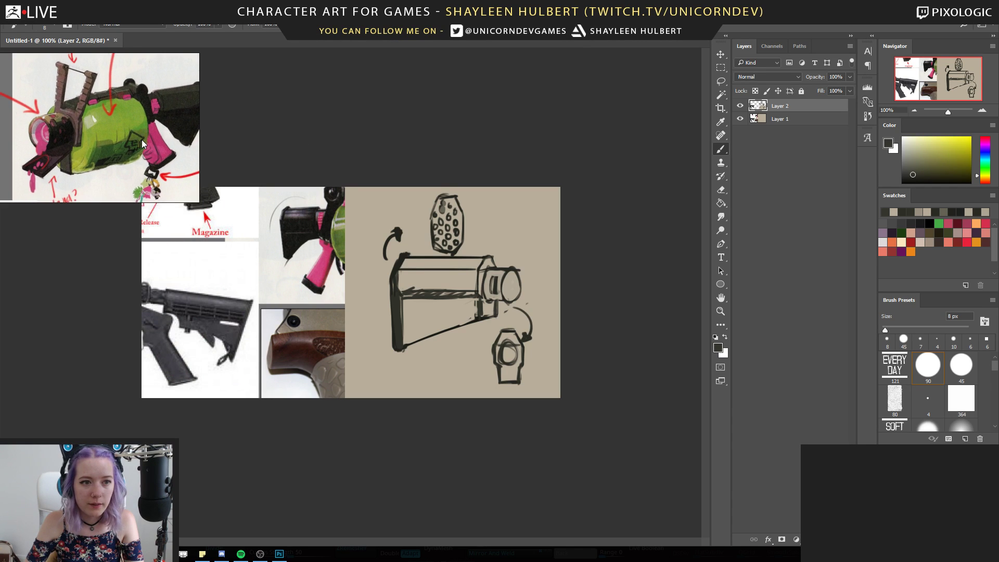
key(ctrl+a)
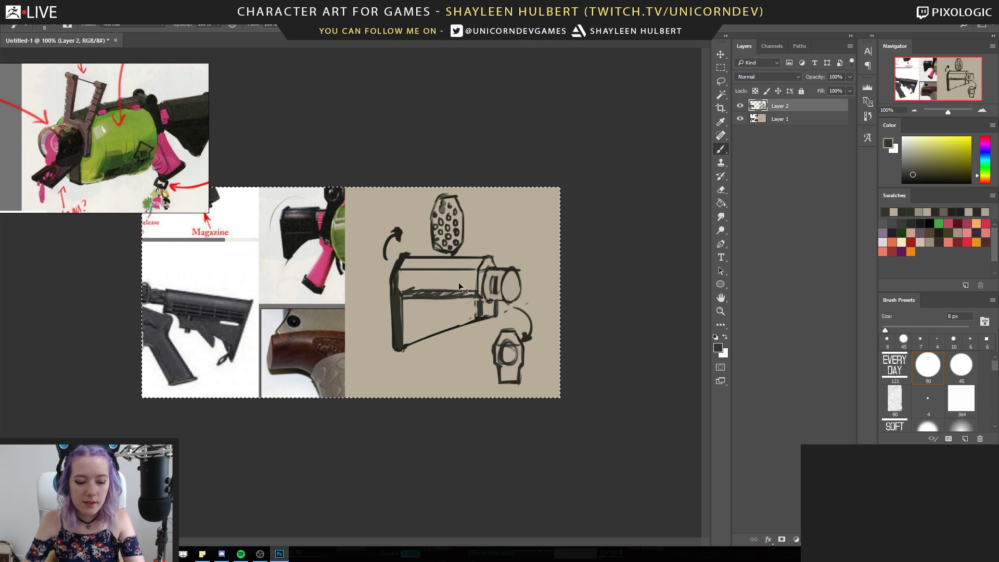
drag(208, 212, 404, 445)
scroll(219, 329, down, 2)
scroll(219, 329, down, 2)
key(ctrl+v)
mouse_move(214, 240)
mouse_down()
mouse_move(237, 260)
mouse_move(229, 288)
mouse_up()
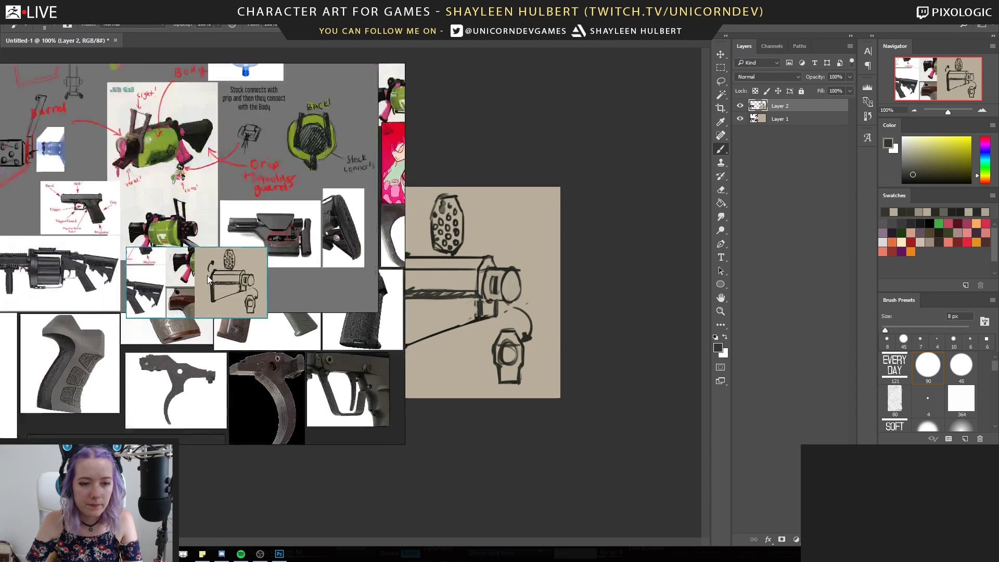
Shrink the reference window and frame it on the pasted stock sketch
scroll(207, 276, up, 4)
drag(405, 444, 243, 236)
middle_drag(180, 193, 113, 111)
middle_drag(168, 216, 164, 179)
click(362, 77)
key(ctrl+a)
Switch to ZBrush and compare the launcher model's side view with the stock connection in the reference artwork
key(alt+Tab)
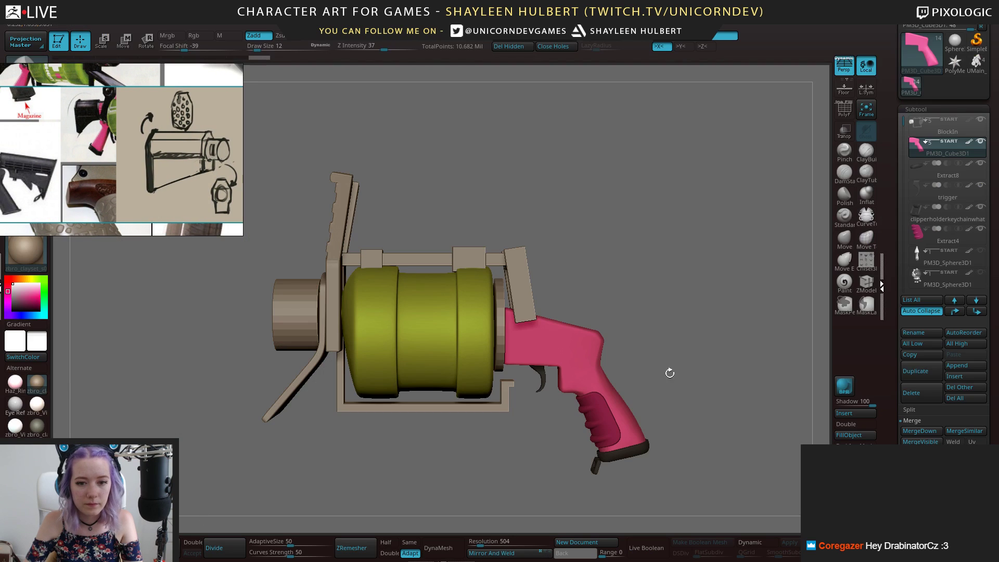
drag(693, 359, 668, 332)
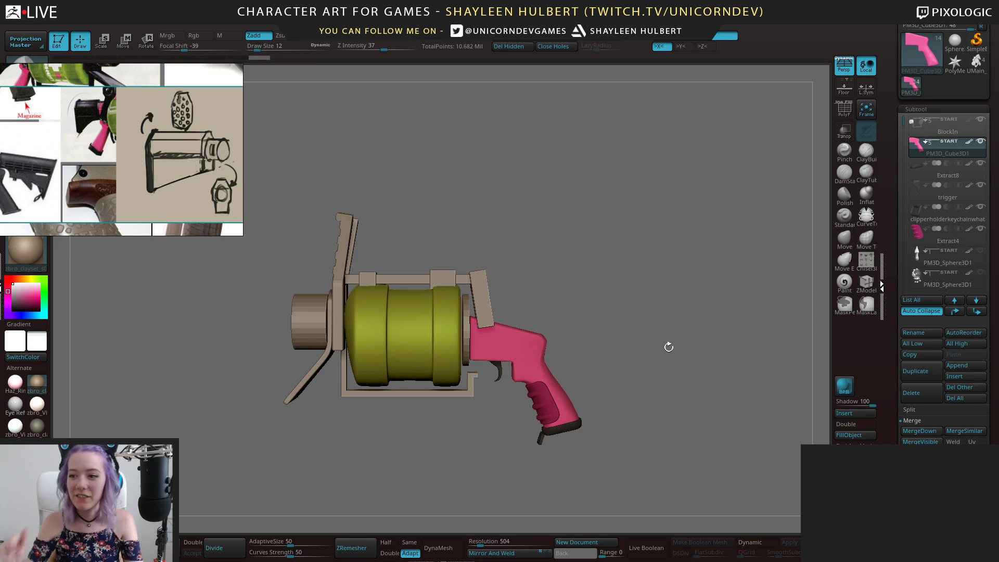
mouse_move(648, 289)
mouse_down()
mouse_move(648, 259)
mouse_move(653, 276)
mouse_move(671, 279)
mouse_move(647, 272)
mouse_up()
scroll(77, 145, down, 2)
scroll(77, 145, up, 5)
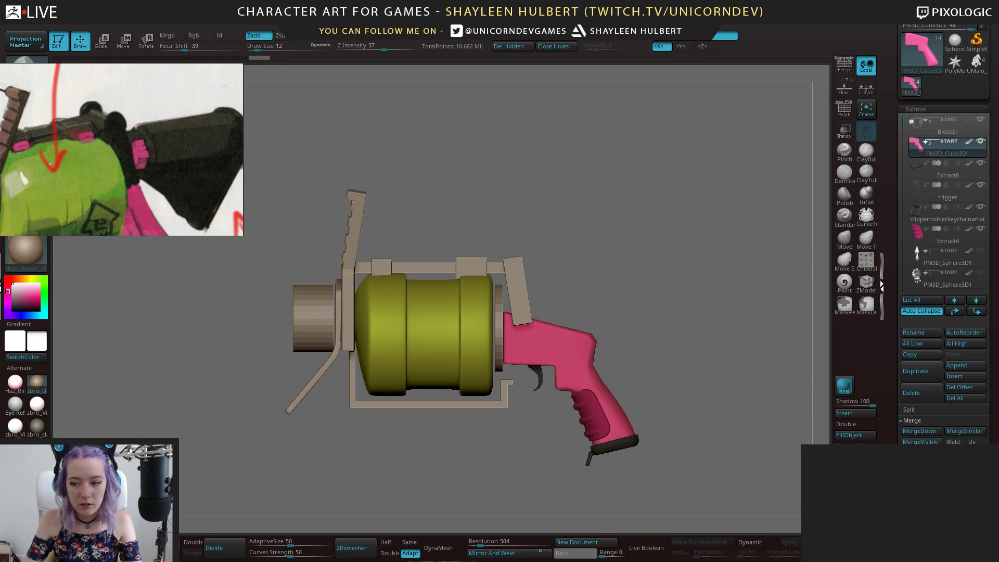
Switch to Photoshop, sketch a pronged cylindrical connector above the stock's collar, mark two holes in the end view's circle, and deselect
key(alt+Tab)
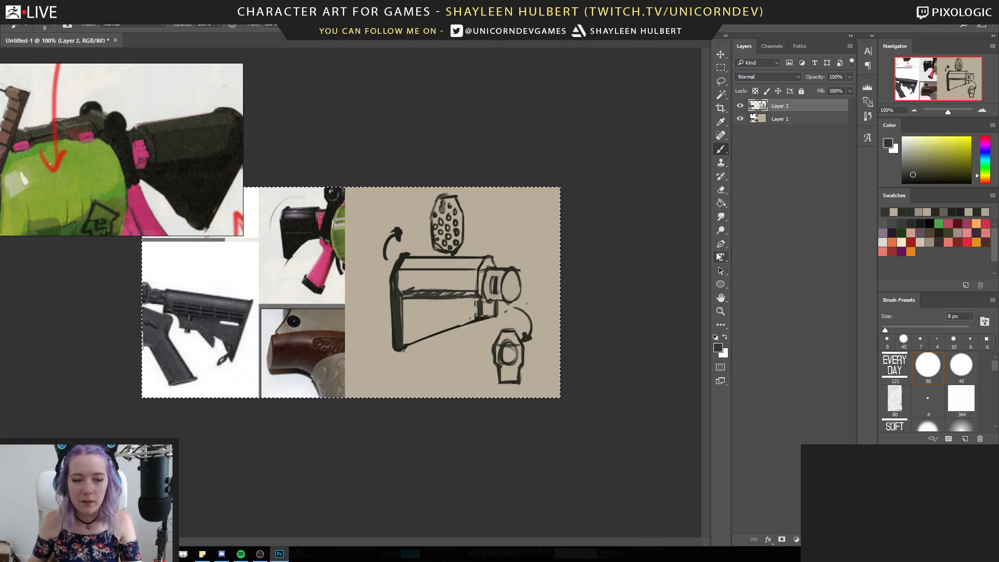
mouse_move(537, 243)
mouse_down()
mouse_move(536, 220)
mouse_move(515, 247)
mouse_move(503, 236)
mouse_up()
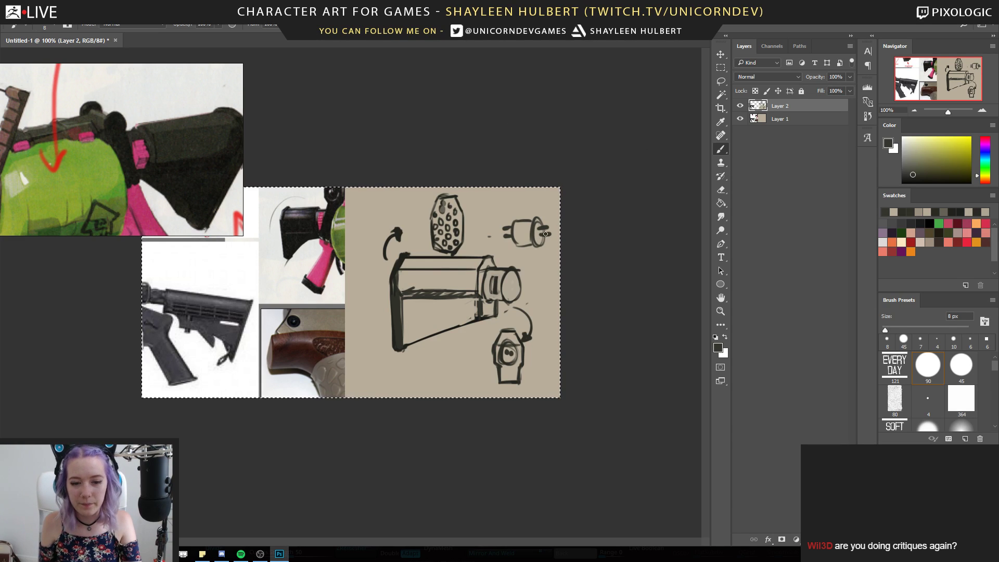
key(ctrl+d)
Examine the circled adjustment wheels in the black stock photo on the reference board
scroll(175, 136, down, 3)
scroll(175, 136, down, 4)
scroll(136, 151, up, 4)
middle_drag(194, 160, 137, 151)
middle_drag(235, 187, 170, 154)
scroll(167, 151, down, 4)
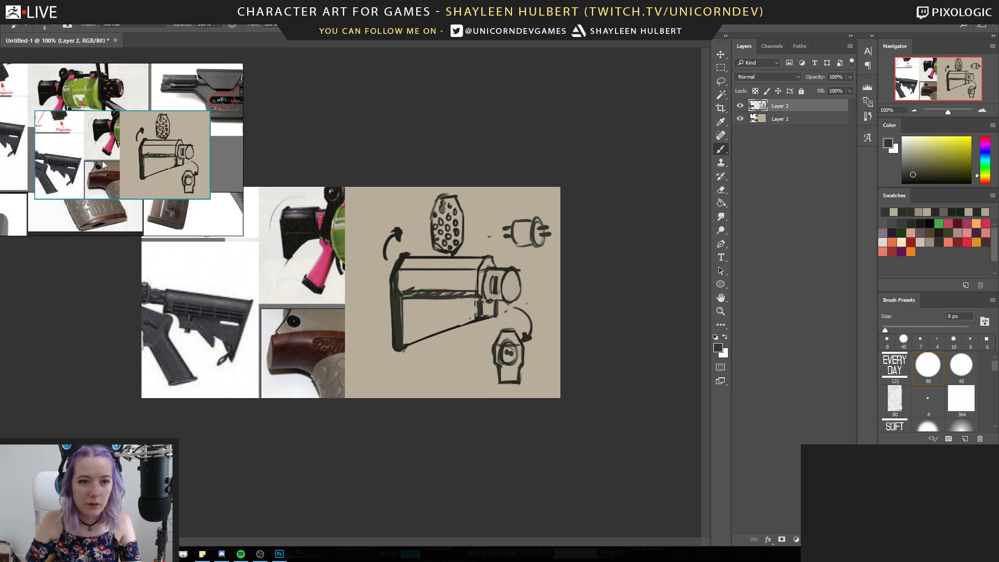
scroll(158, 135, up, 5)
scroll(185, 134, up, 3)
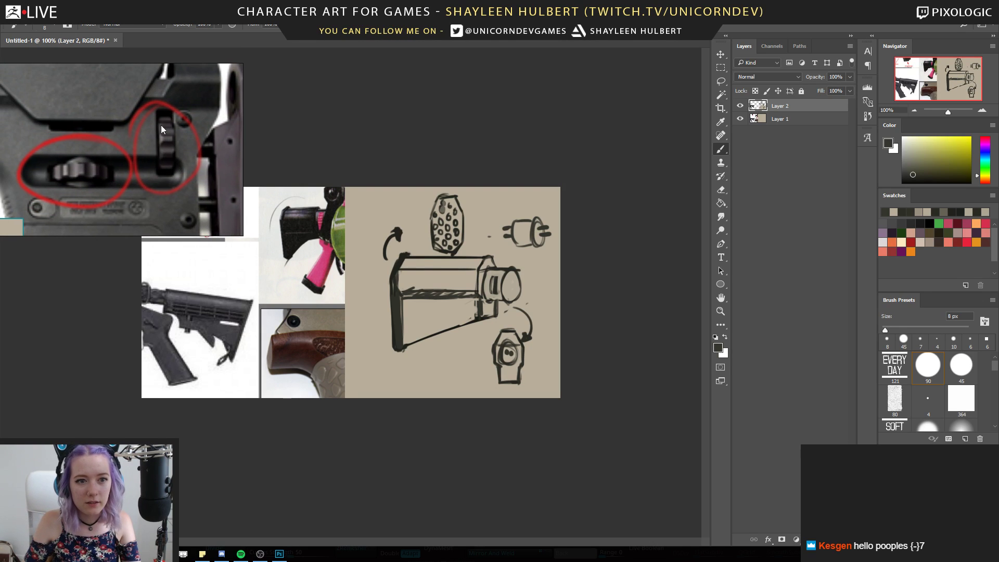
middle_drag(111, 156, 201, 159)
scroll(201, 158, down, 4)
middle_drag(101, 134, 173, 183)
Examine how the stock joins the grip and body in the launcher artwork, and reposition the reference window
scroll(114, 154, down, 5)
scroll(88, 80, up, 7)
middle_drag(98, 84, 126, 111)
scroll(153, 115, up, 2)
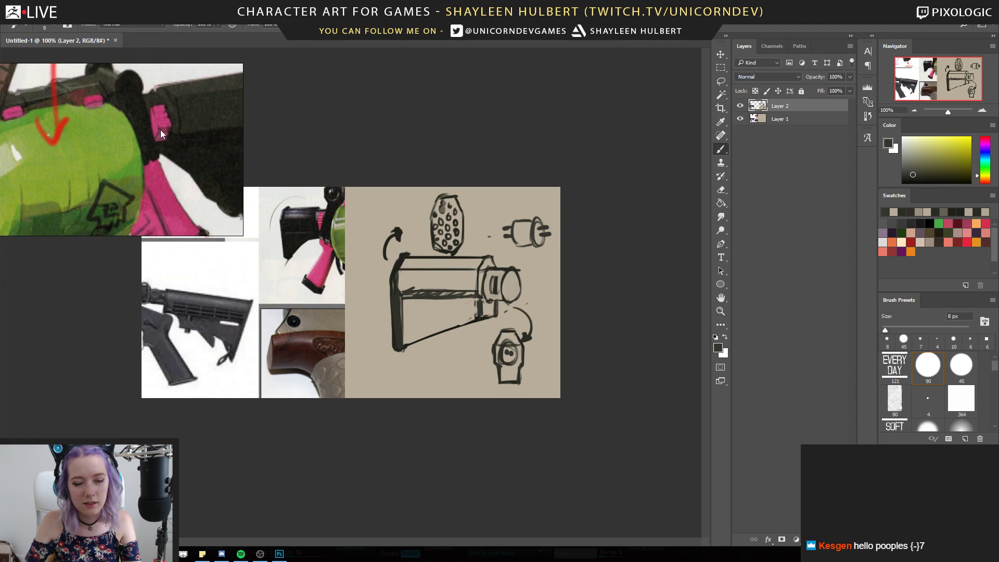
scroll(156, 117, down, 7)
mouse_move(171, 169)
middle_down()
mouse_move(175, 152)
mouse_move(137, 145)
middle_up()
right_drag(136, 156, 145, 146)
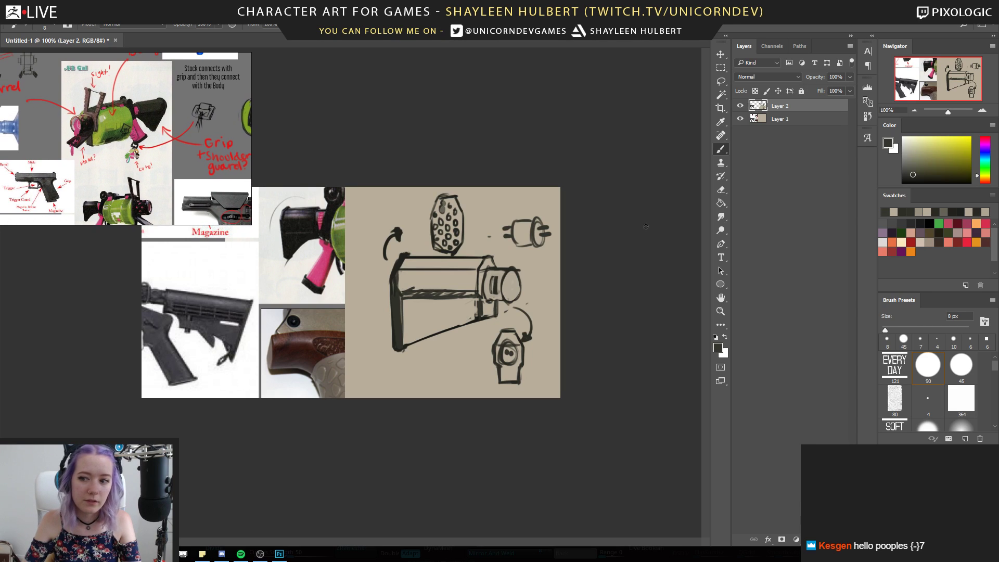
Scale down the grey annotated launcher collage in the middle of the reference board
key(ctrl+a)
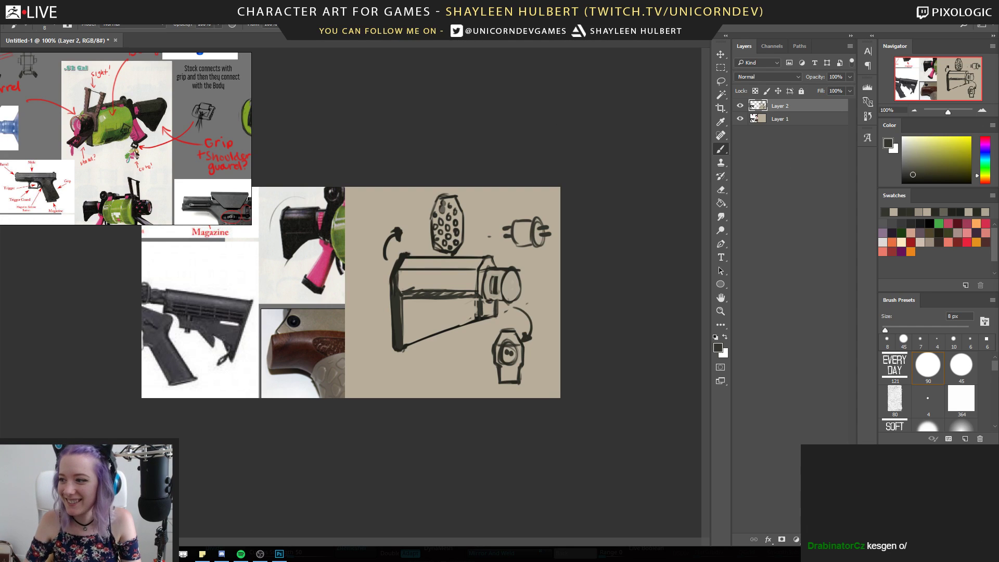
scroll(212, 186, down, 5)
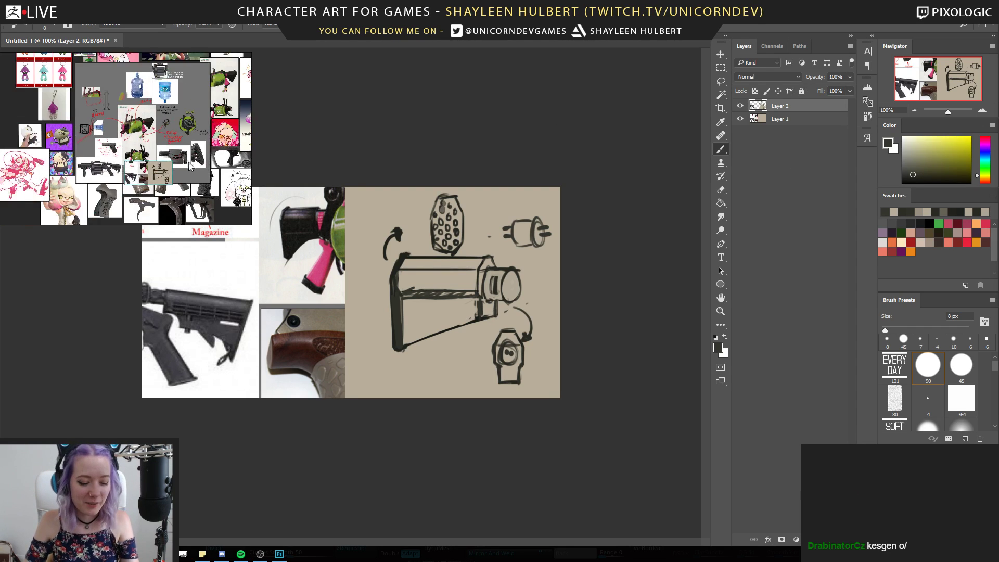
click(190, 138)
key(Delete)
mouse_move(172, 123)
mouse_down()
mouse_move(209, 187)
mouse_move(166, 136)
mouse_up()
click(208, 202)
click(180, 132)
click(185, 161)
click(116, 143)
scroll(204, 202, down, 5)
drag(204, 201, 141, 154)
scroll(140, 154, up, 4)
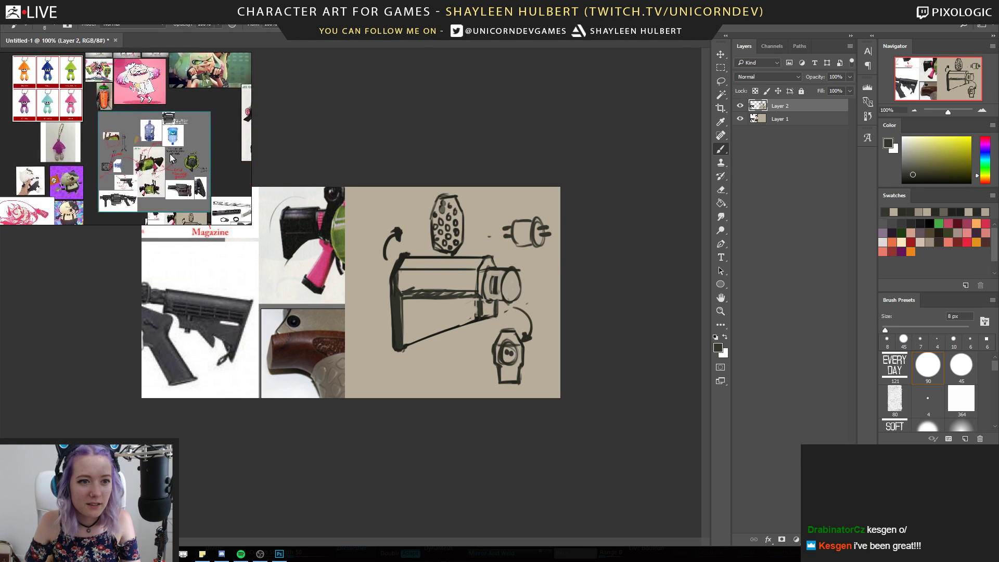
Bring the pasted stock sketch in front of the grey collage and place it over the collage's lower edge
scroll(166, 153, down, 3)
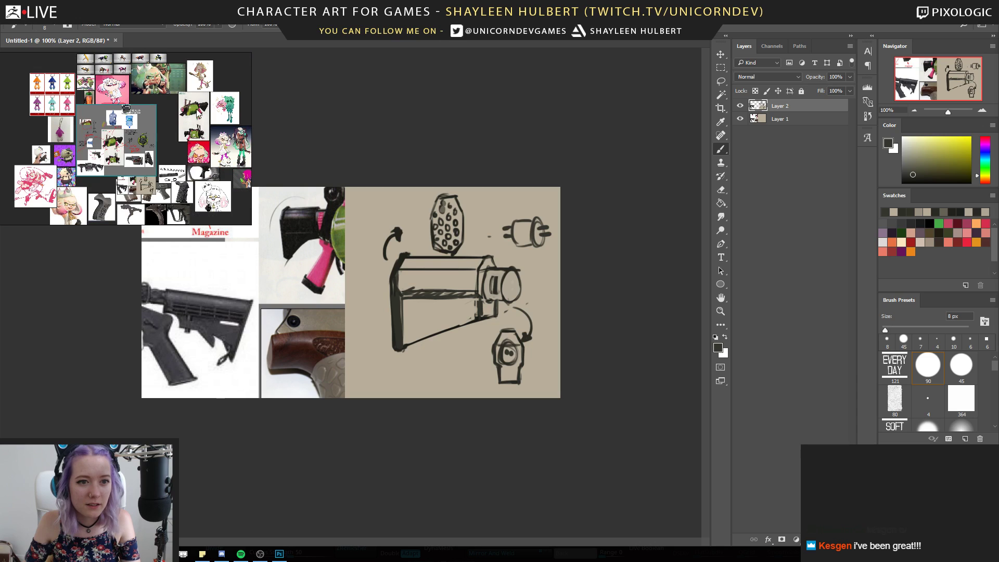
drag(200, 128, 200, 118)
scroll(74, 180, up, 4)
middle_drag(130, 185, 109, 145)
mouse_move(155, 146)
mouse_down()
mouse_move(122, 138)
mouse_move(135, 132)
mouse_up()
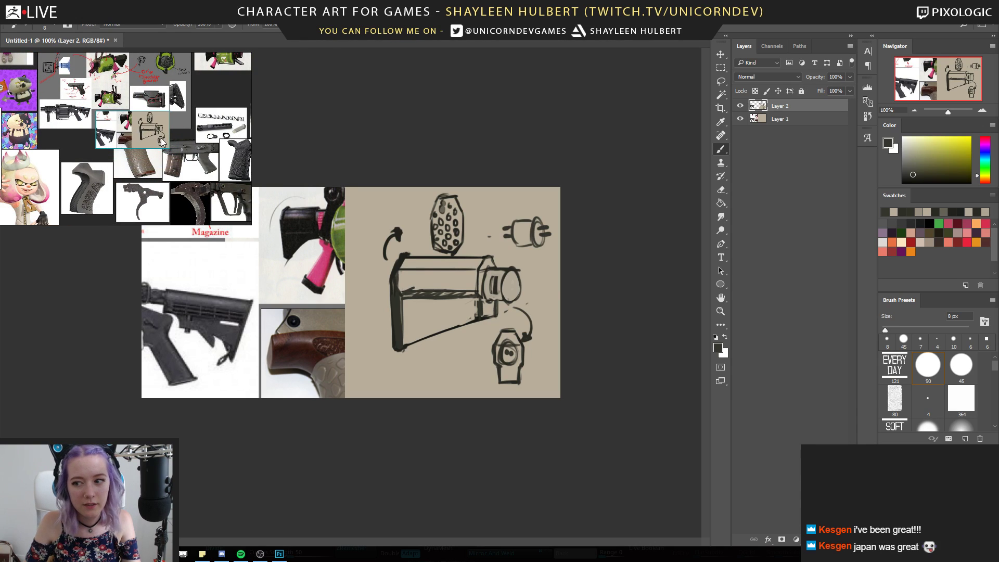
scroll(165, 139, up, 2)
scroll(162, 129, up, 1)
scroll(160, 124, down, 3)
scroll(193, 124, up, 3)
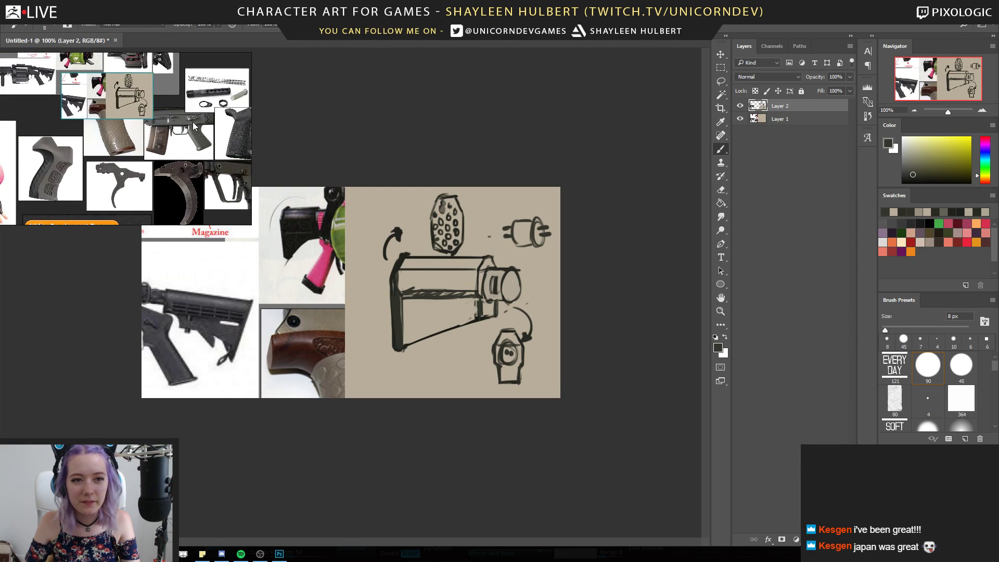
Look over the spring and tube parts reference, and frame the pasted stock sketch in the reference window
click(179, 159)
scroll(178, 159, down, 3)
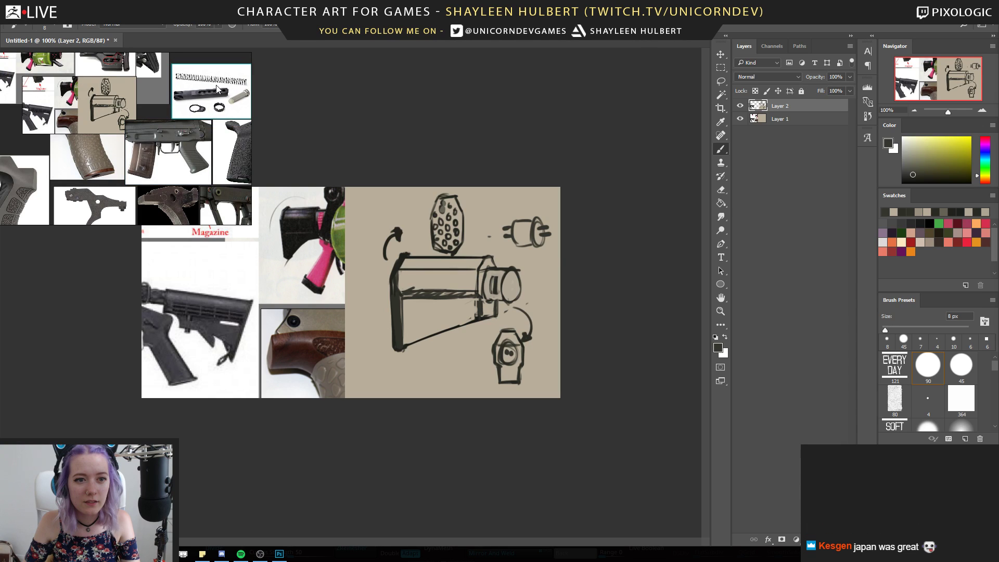
scroll(172, 158, down, 4)
scroll(151, 139, up, 8)
click(176, 167)
scroll(192, 156, down, 3)
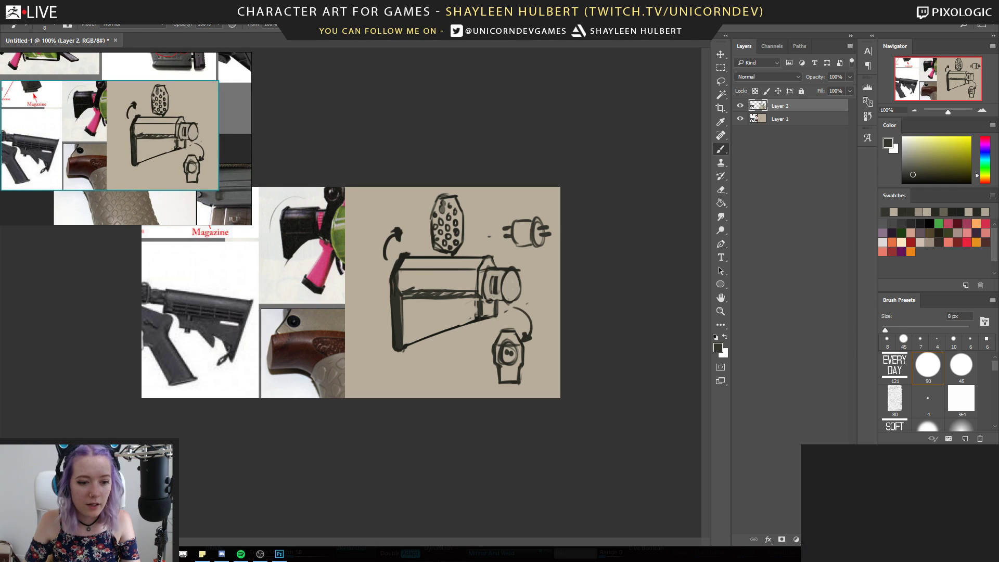
Switch to ZBrush and select the PM3D_Cylinder3D1_2 subtool, the stock block behind the grip
key(alt+Tab)
alt+drag(672, 257, 649, 282)
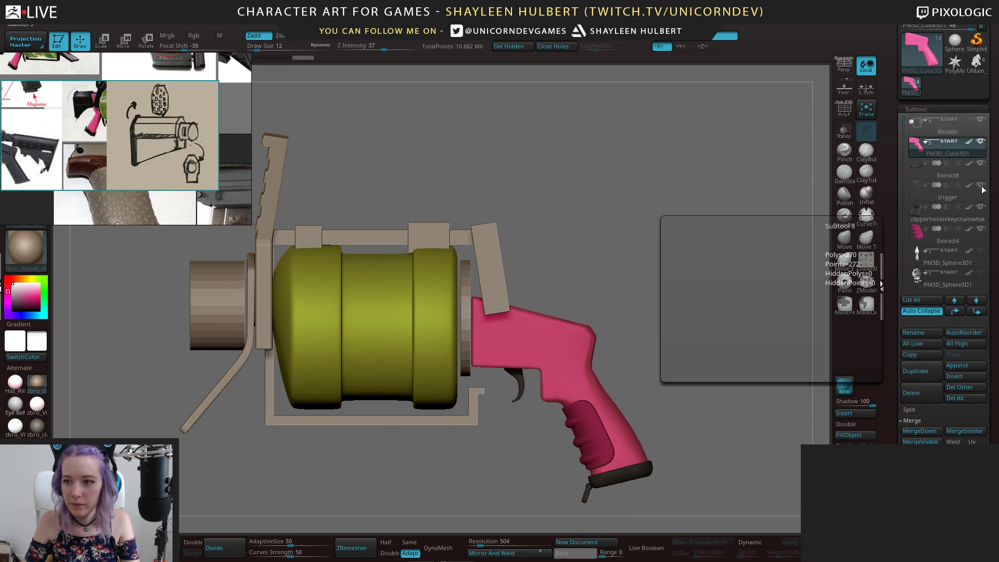
mouse_move(903, 119)
mouse_down()
mouse_move(906, 163)
mouse_move(901, 114)
mouse_up()
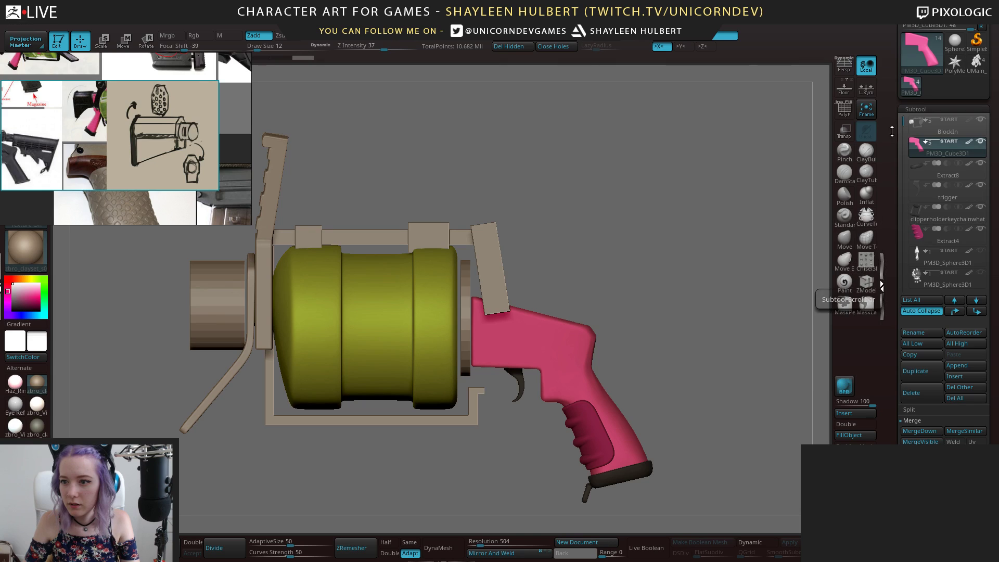
drag(904, 122, 899, 97)
click(926, 231)
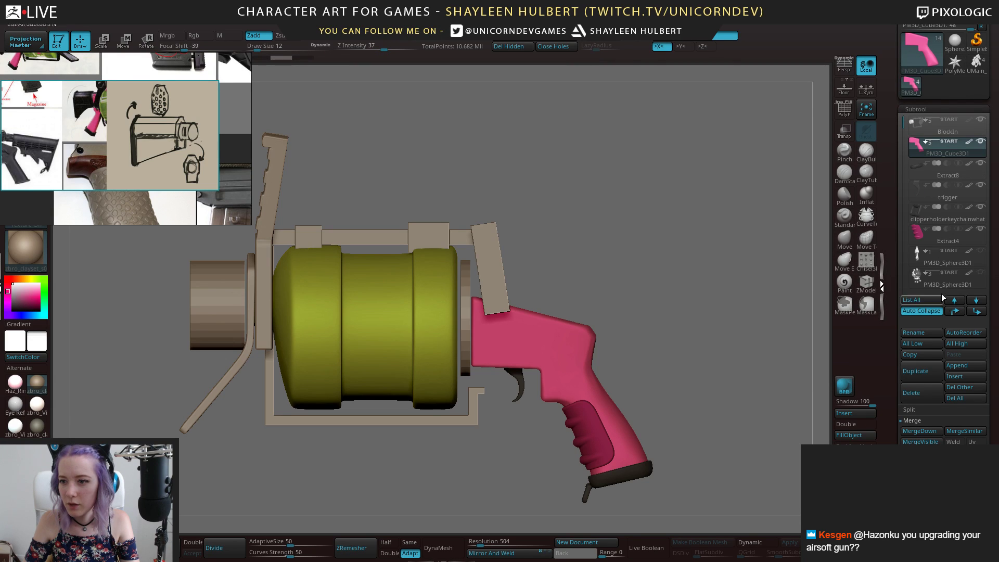
click(929, 277)
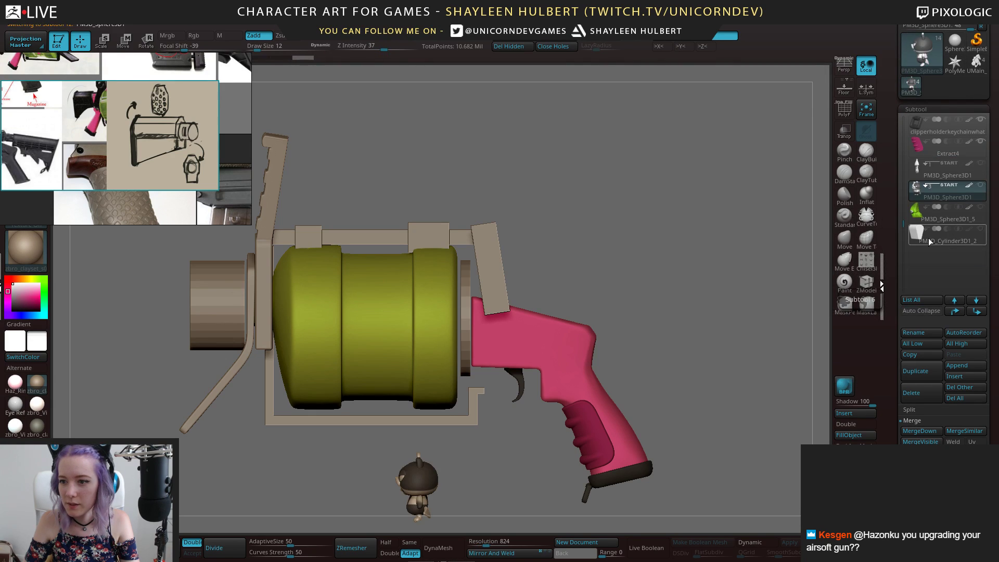
click(930, 240)
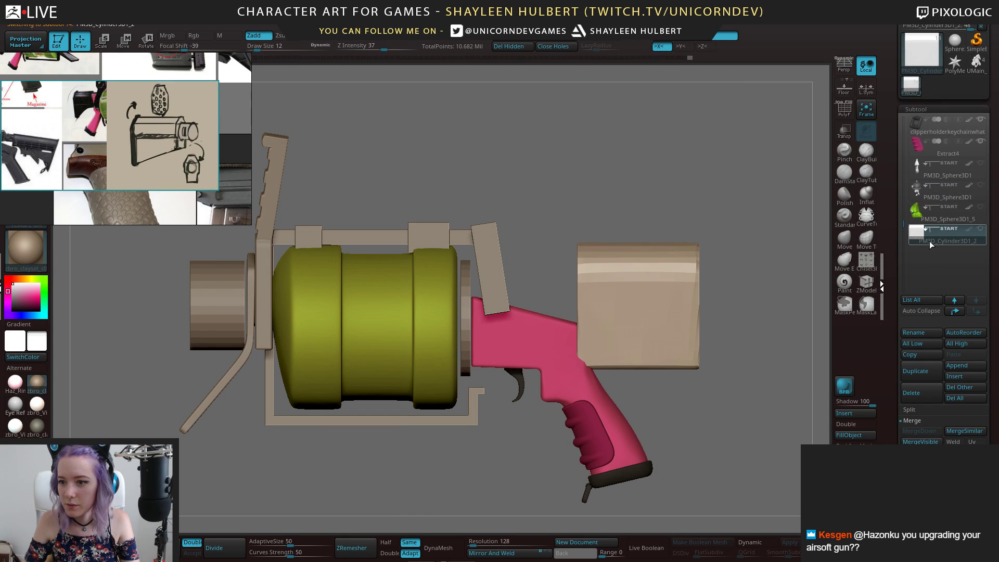
Move the PM3D_Cylinder3D1_2 subtool up the list above Extract4 and turn Auto Collapse back on
click(955, 311)
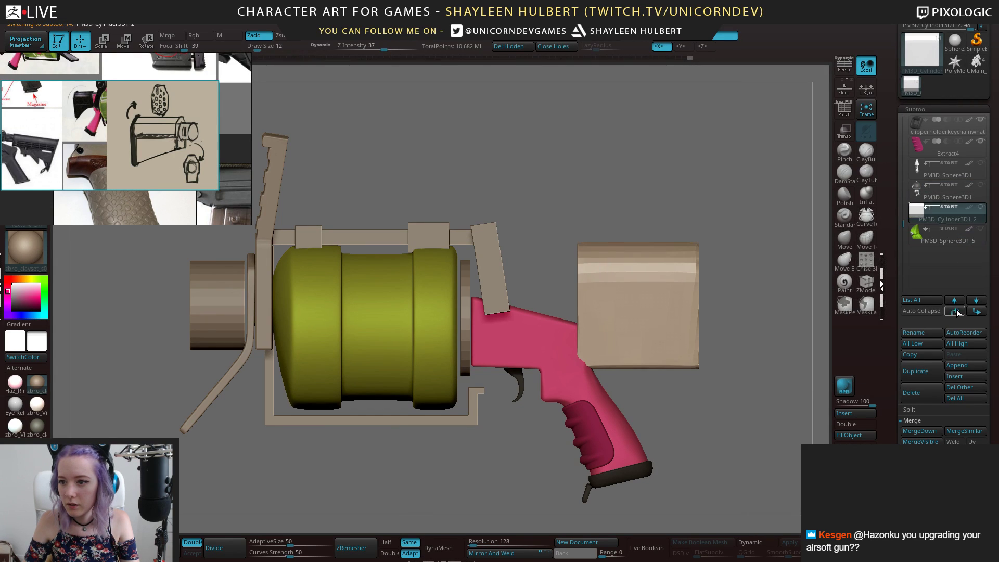
click(955, 311)
click(955, 311)
click(956, 311)
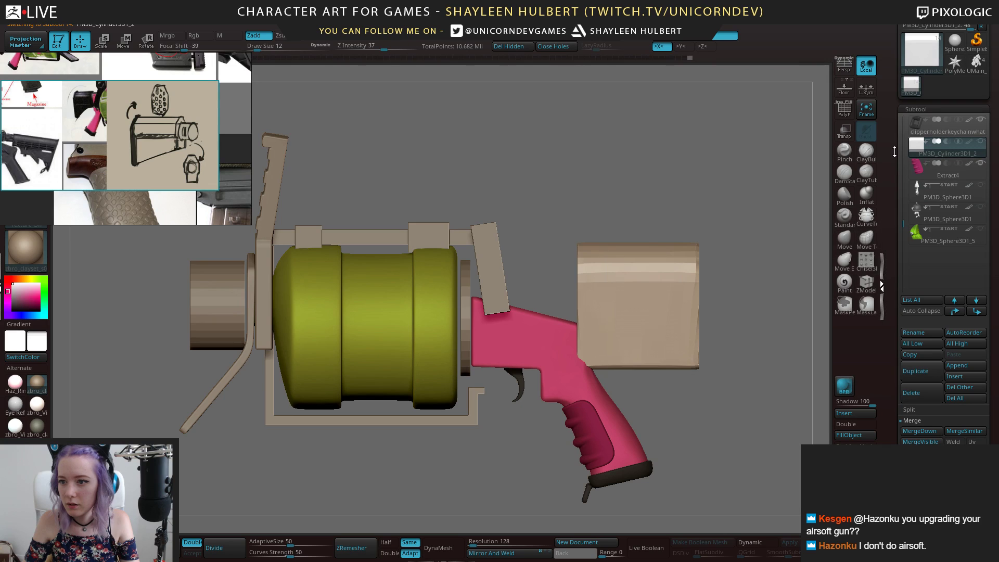
click(917, 311)
drag(666, 174, 704, 156)
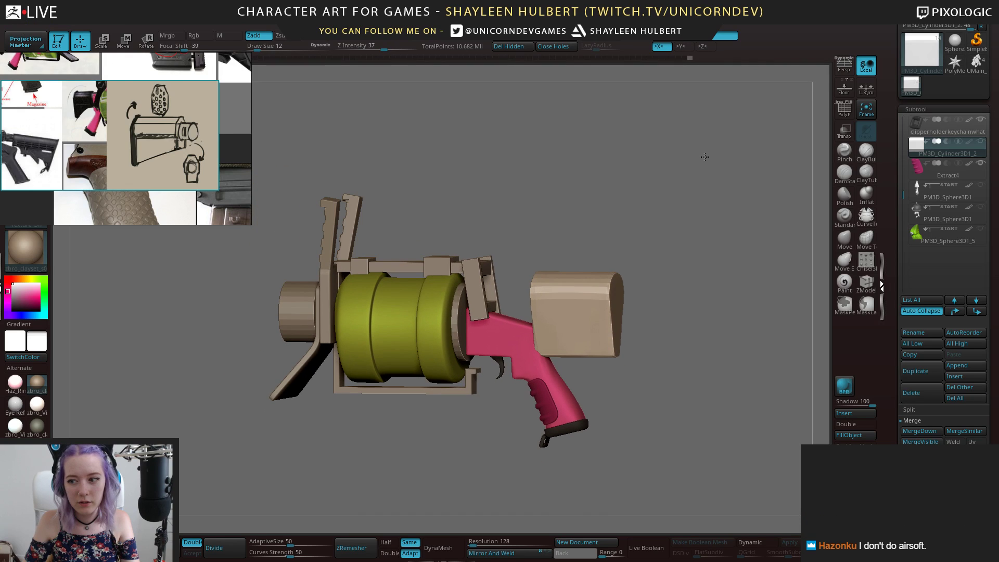
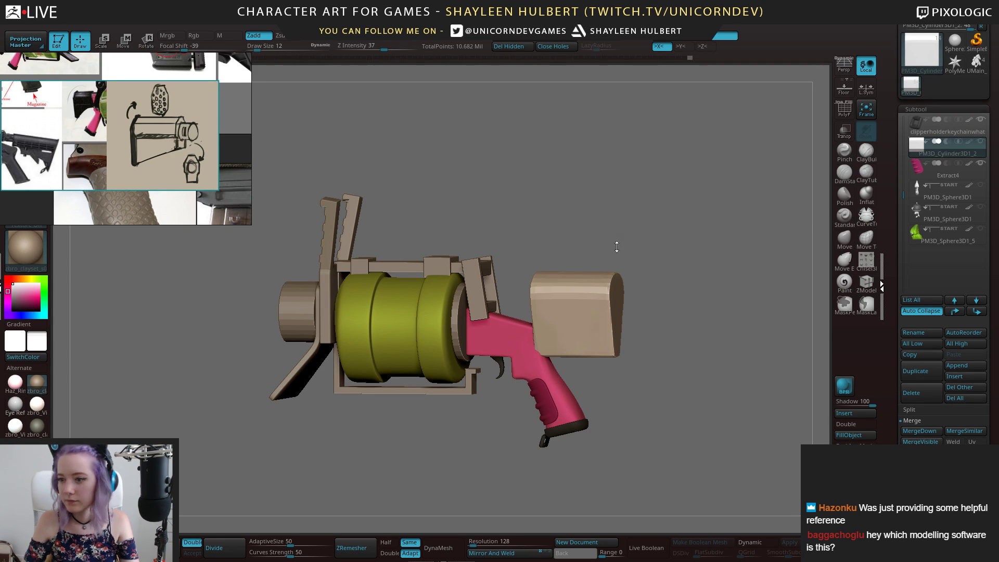
Move the PM3D_Cylinder3D1_2 stock block subtool to the bottom of the subtool list
drag(680, 255, 696, 252)
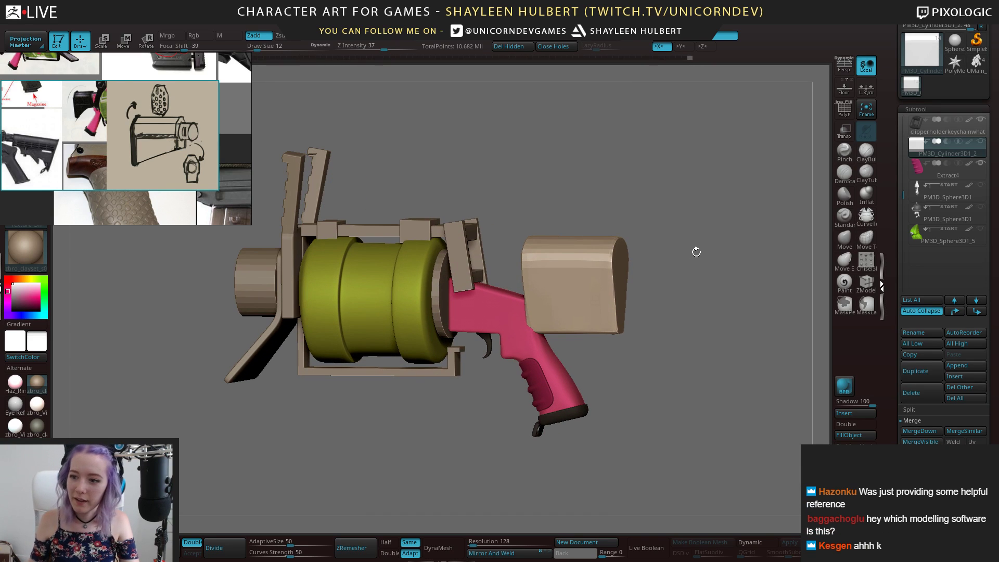
drag(658, 375, 614, 291)
key(w)
key(f)
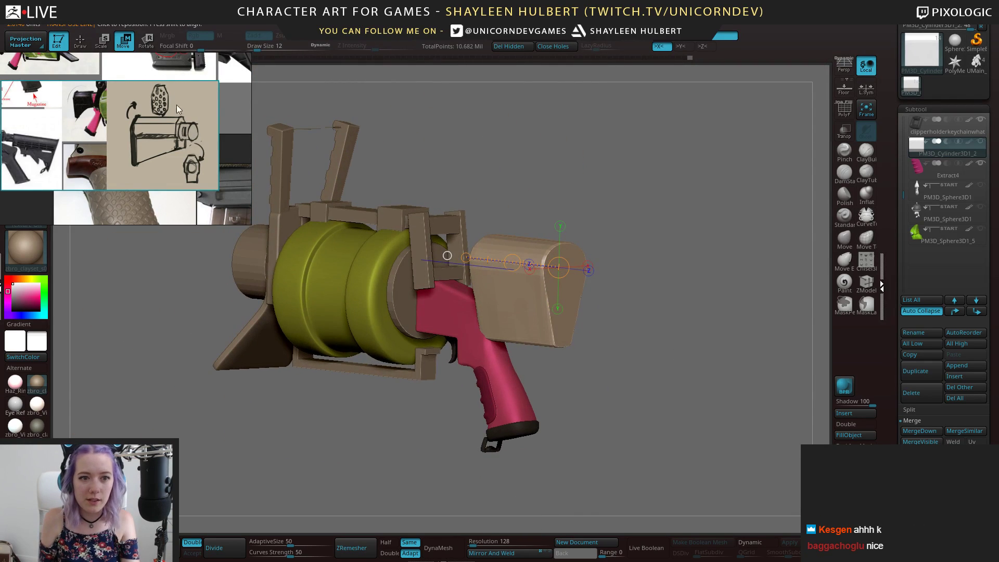
drag(640, 322, 675, 343)
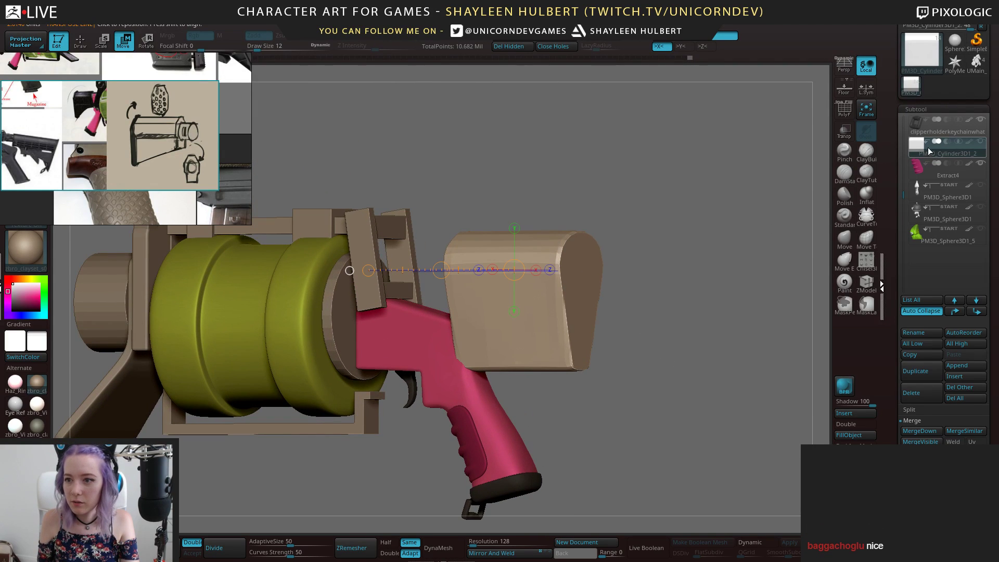
click(976, 312)
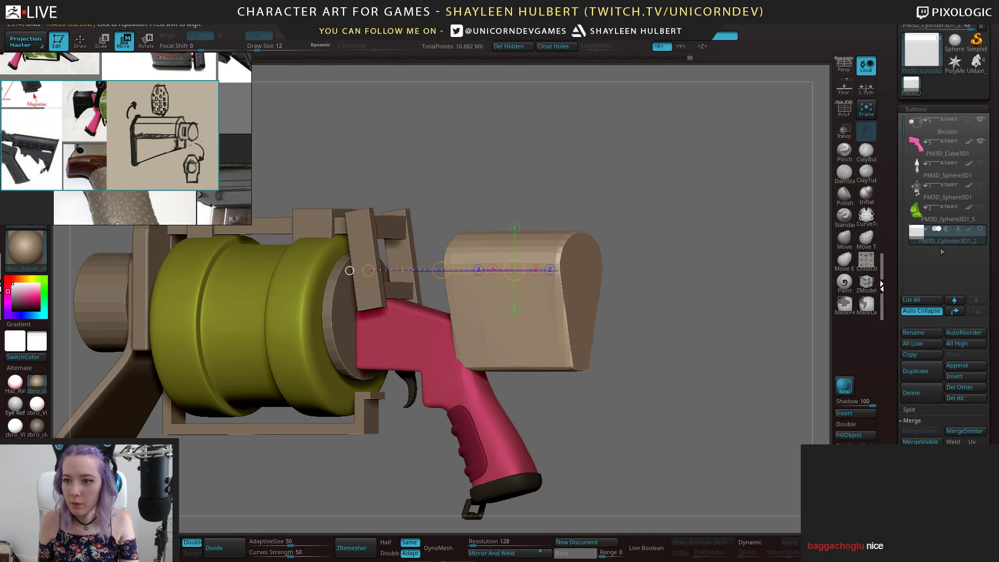
Insert a Cube3D as a new subtool and keep the PM3D_Cylinder3D1_2 stock block visible
alt+drag(520, 354, 468, 314)
drag(702, 359, 582, 364)
alt+drag(668, 291, 694, 305)
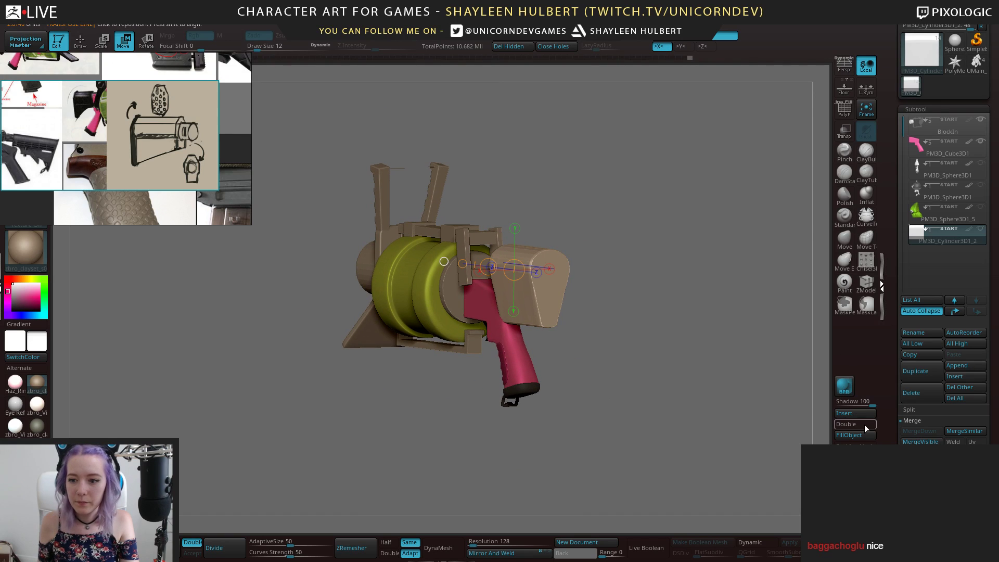
click(863, 414)
click(861, 414)
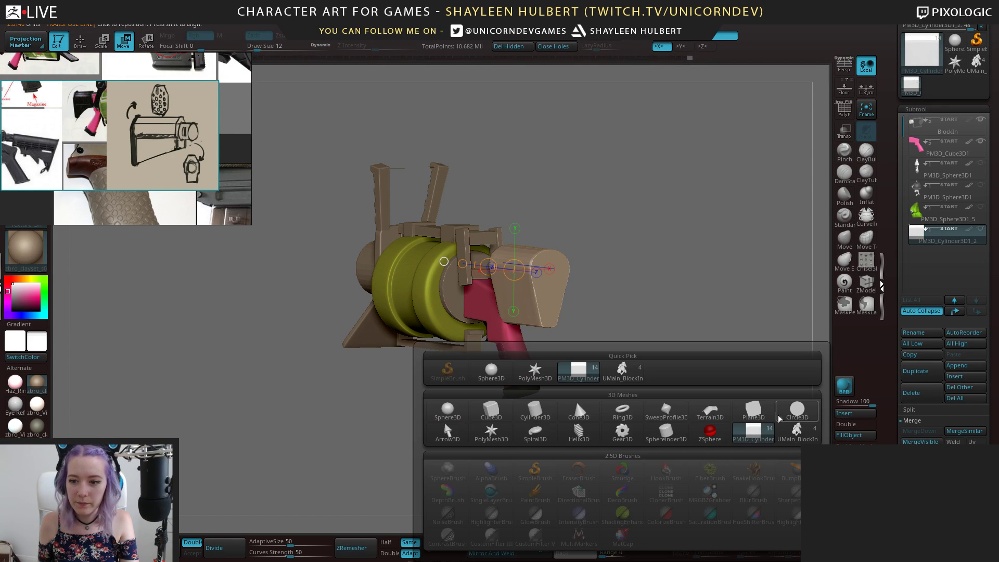
click(491, 411)
shift+drag(676, 319, 716, 324)
click(981, 231)
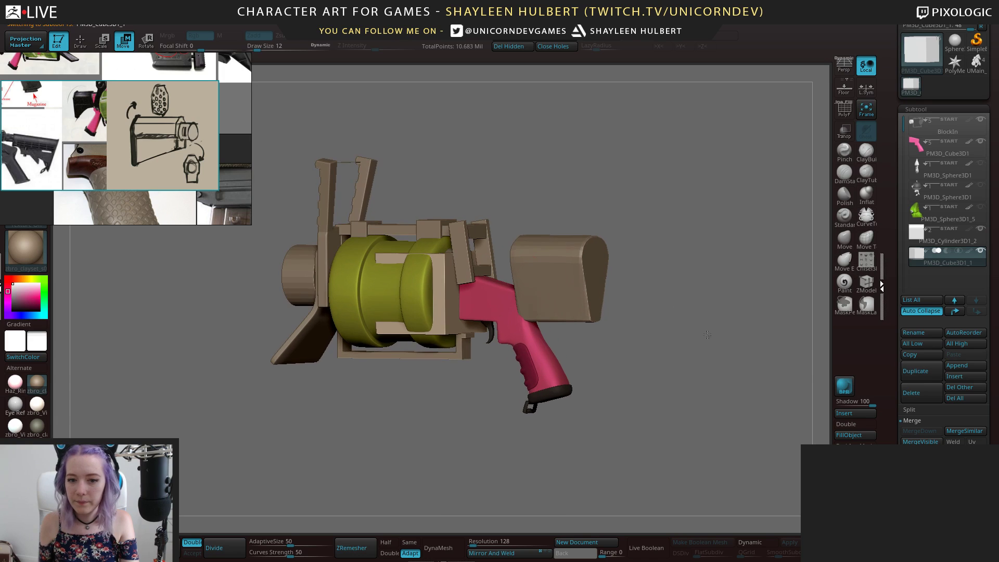
Reinitialize the inserted cube as a QCube with a resolution of 2 on X, Y and Z
drag(893, 377, 892, 187)
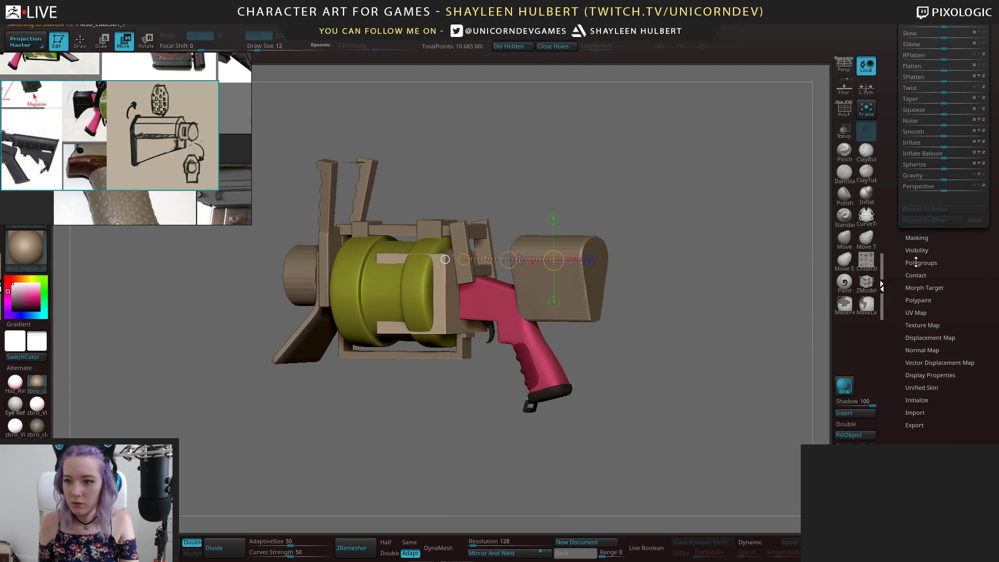
click(915, 401)
drag(899, 375, 899, 363)
click(912, 400)
shift+drag(677, 333, 653, 333)
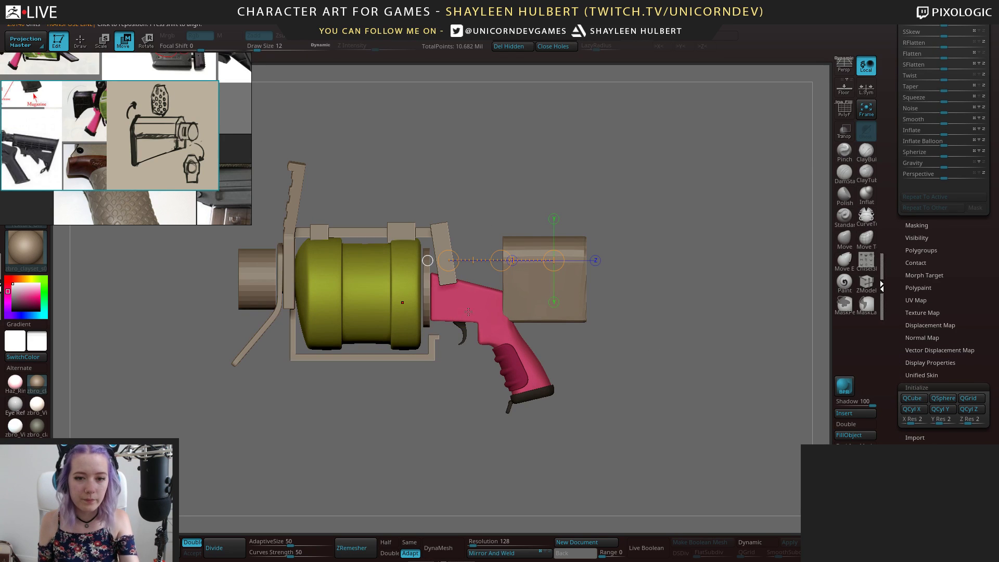
Move the small cube back behind the stock and out to one side, and mirror it across with Mirror And Weld
key(y)
drag(357, 294, 580, 294)
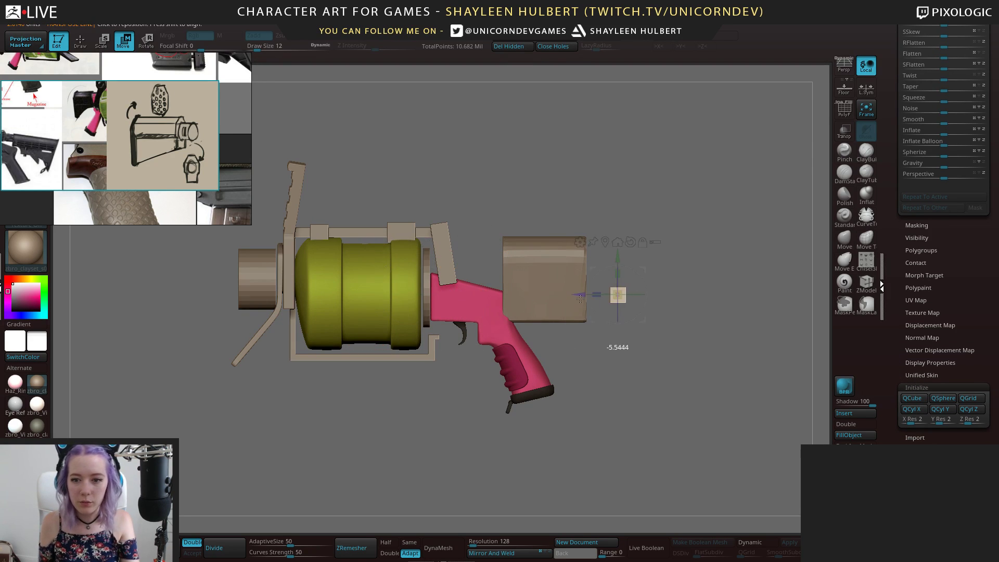
shift+drag(676, 314, 721, 314)
key(f)
drag(653, 294, 766, 294)
click(491, 553)
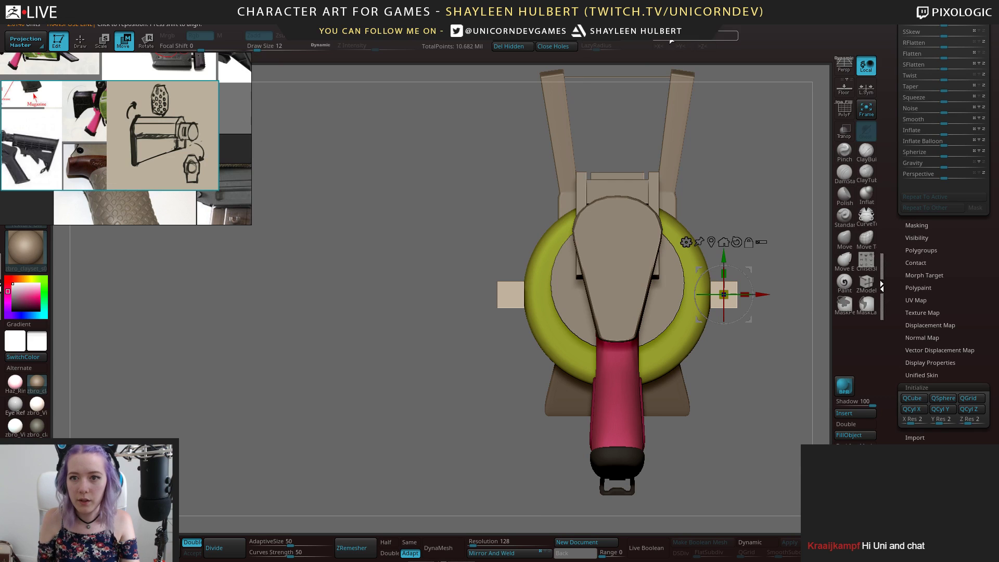
Shift the mirrored cubes inward from the rear view so they sit on both sides of the stock
drag(692, 166, 739, 210)
drag(620, 301, 523, 302)
drag(603, 284, 439, 321)
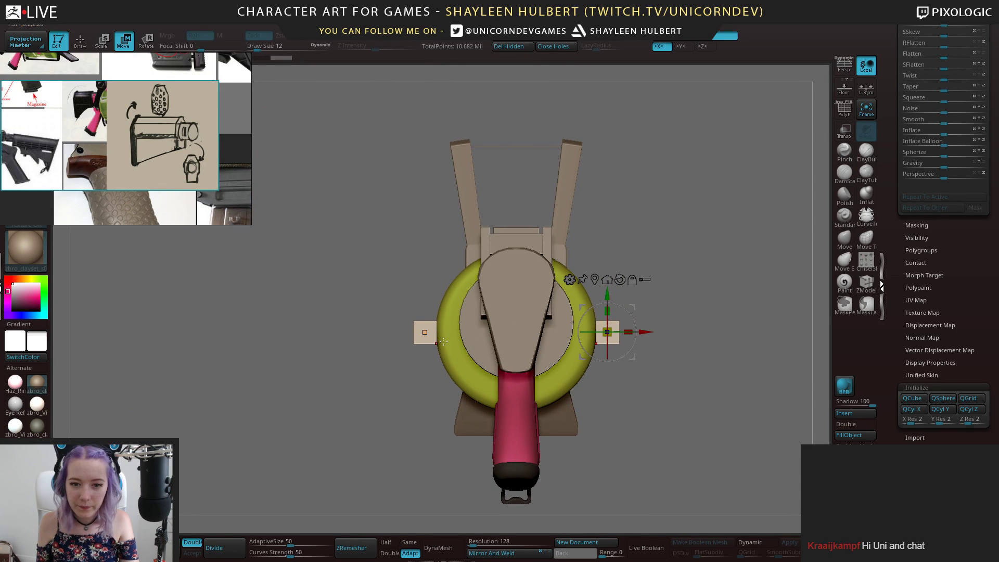
drag(361, 354, 416, 315)
drag(644, 338, 609, 339)
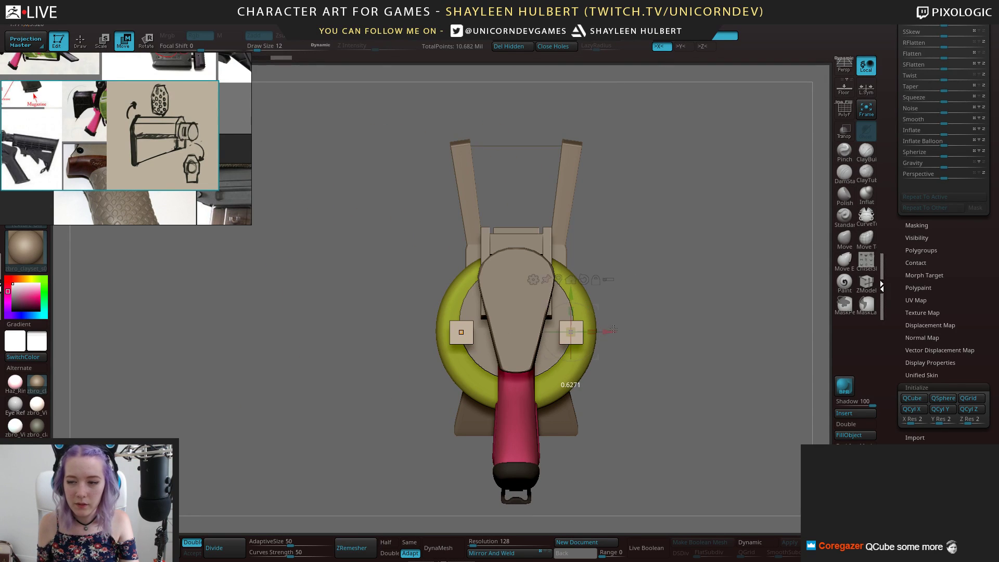
Turn on Live Boolean, set the mirrored cube subtool to subtraction, and show its polyframe
drag(895, 29, 895, 501)
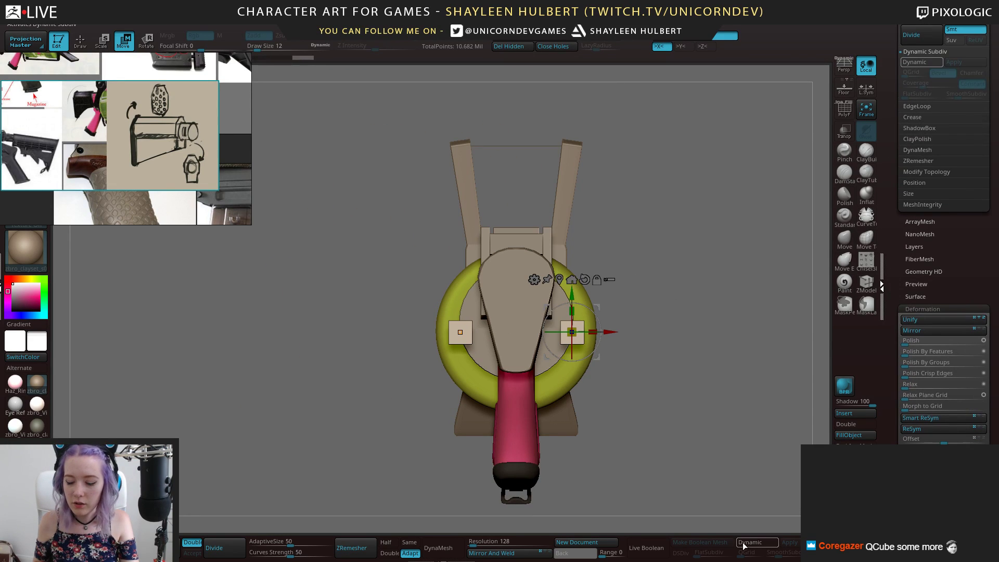
click(646, 547)
drag(649, 335, 734, 331)
drag(889, 156, 890, 320)
shift+drag(827, 171, 805, 165)
click(846, 114)
Move the subtractive cubes closer together, stretch them into tall blocks along the stock's lower sides, and hide the polyframe to show the cut
drag(750, 234, 573, 332)
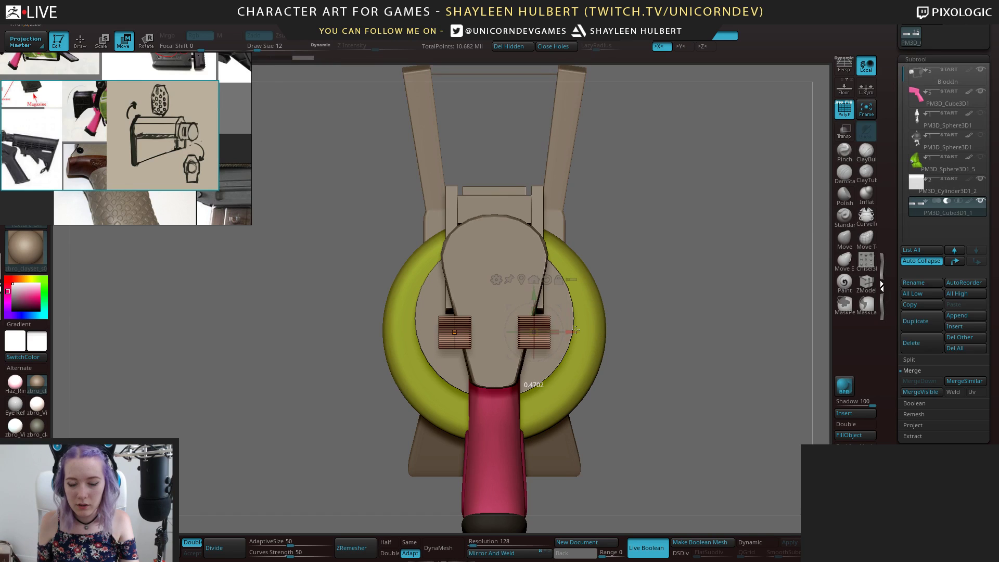
drag(537, 302, 593, 259)
drag(572, 333, 567, 334)
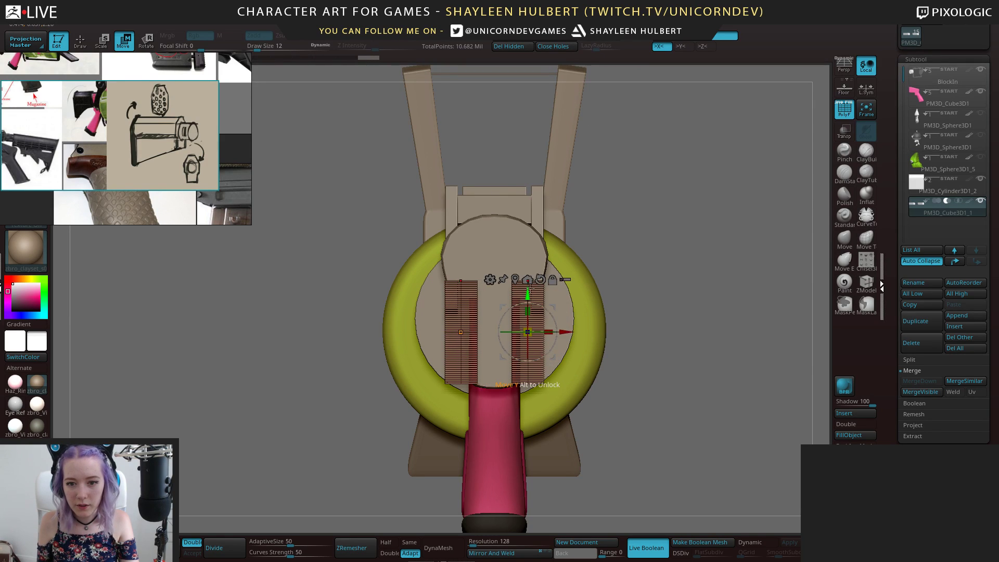
drag(527, 293, 527, 303)
drag(686, 277, 700, 252)
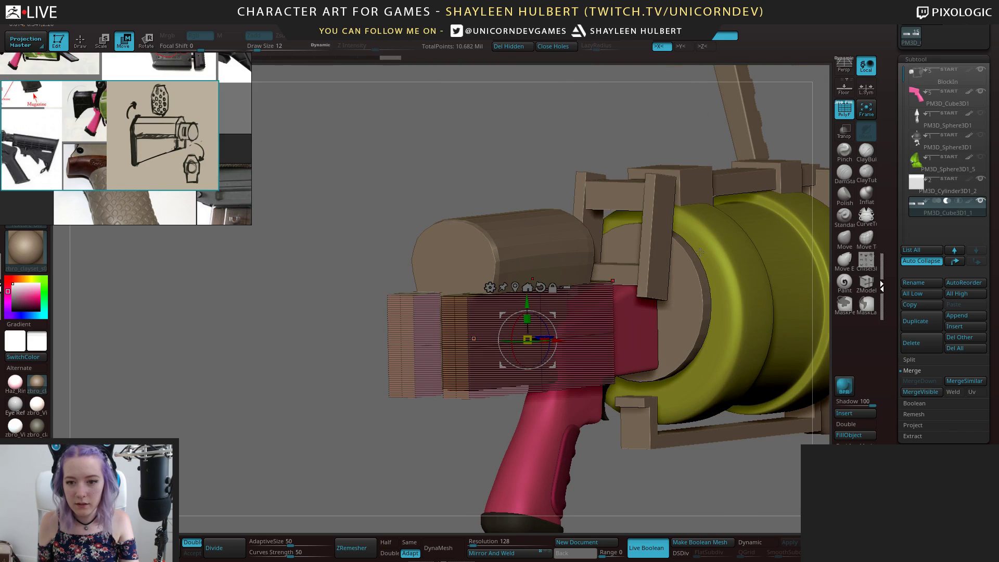
click(844, 116)
mouse_move(396, 333)
alt+mouse_down()
mouse_move(394, 314)
mouse_move(396, 348)
mouse_move(712, 295)
alt+mouse_up()
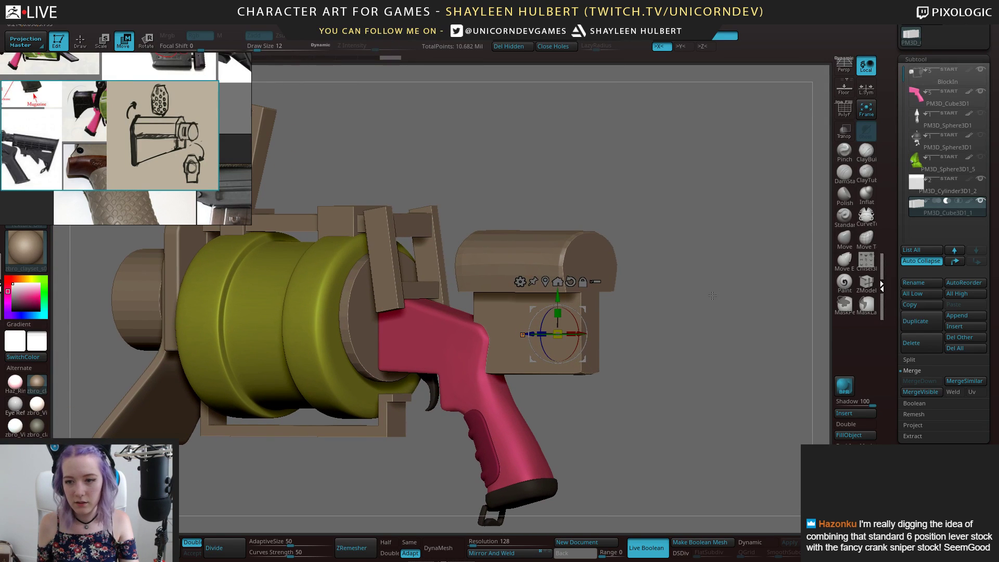
Hide the BlockIn and PM3D_Cube3D1 folders to isolate the stock with its cutter blocks, and turn on the polyframe
click(981, 71)
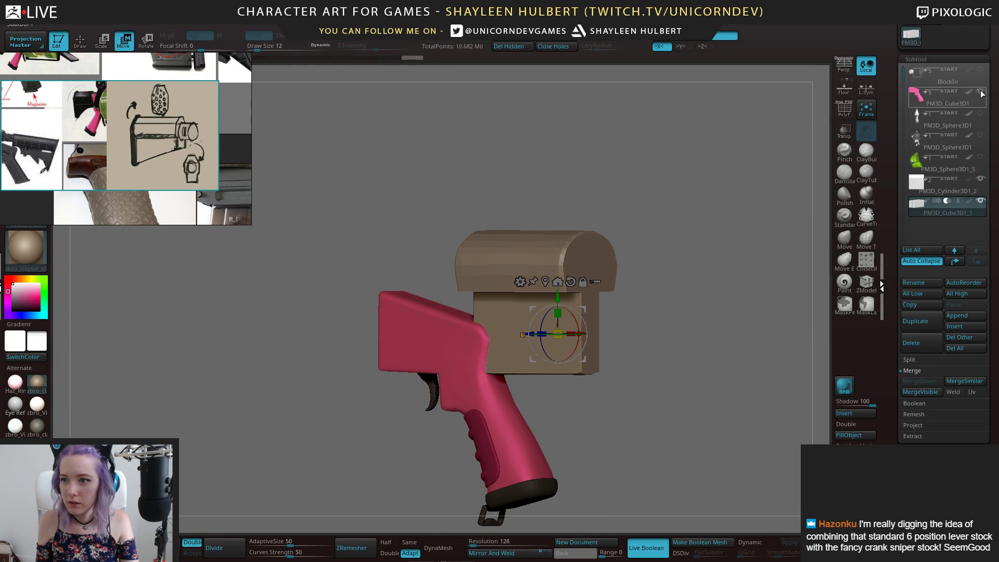
click(981, 91)
shift+drag(717, 326, 693, 322)
alt+drag(701, 325, 672, 319)
drag(631, 282, 486, 317)
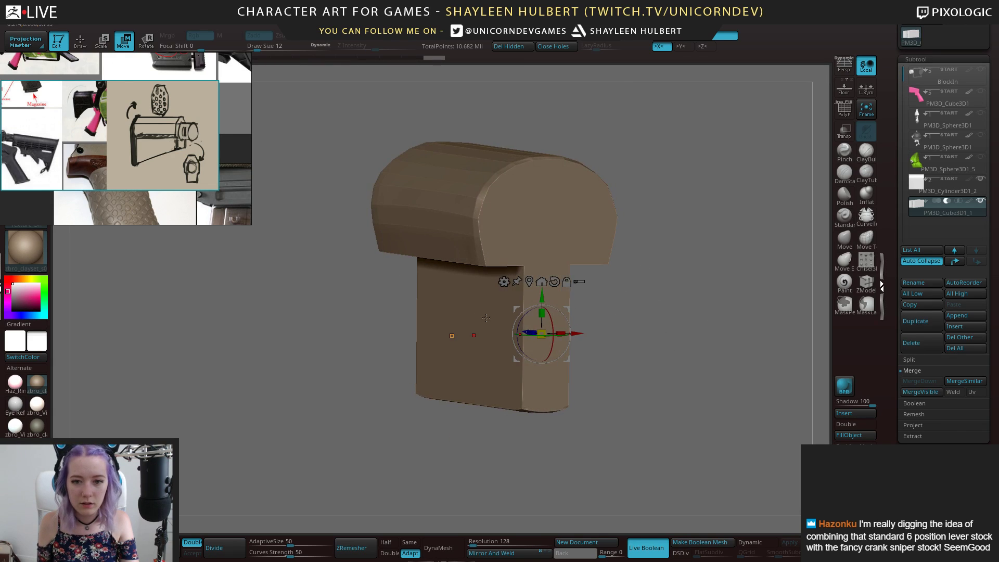
click(844, 109)
shift+drag(619, 291, 762, 251)
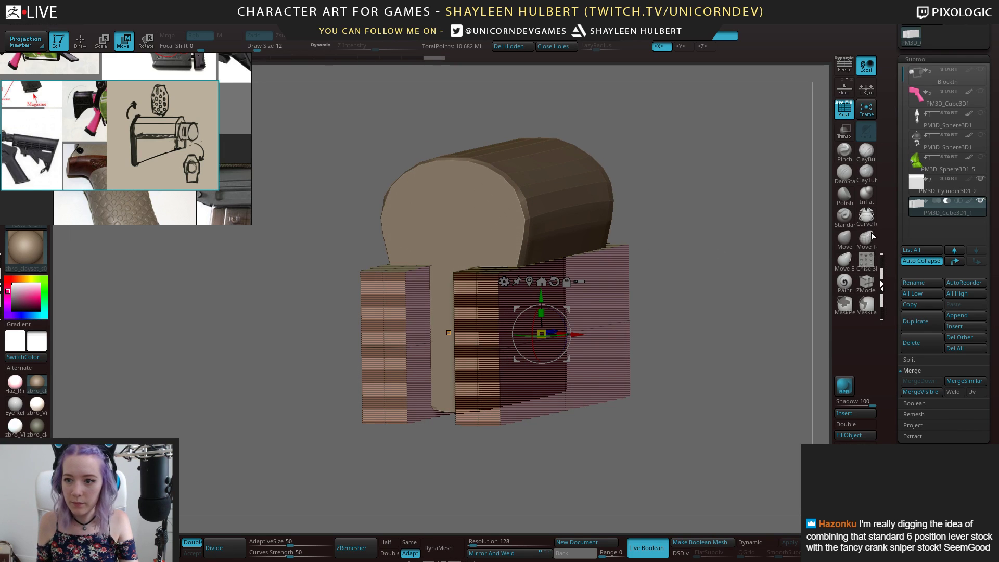
Delete the central vertical edge loop of the cutter blocks with the ZModeler brush's Delete EdgeLoop Complete action
click(868, 287)
mouse_move(681, 265)
shift+mouse_down()
mouse_move(693, 236)
mouse_move(684, 276)
shift+mouse_up()
drag(684, 275, 768, 263)
key(space)
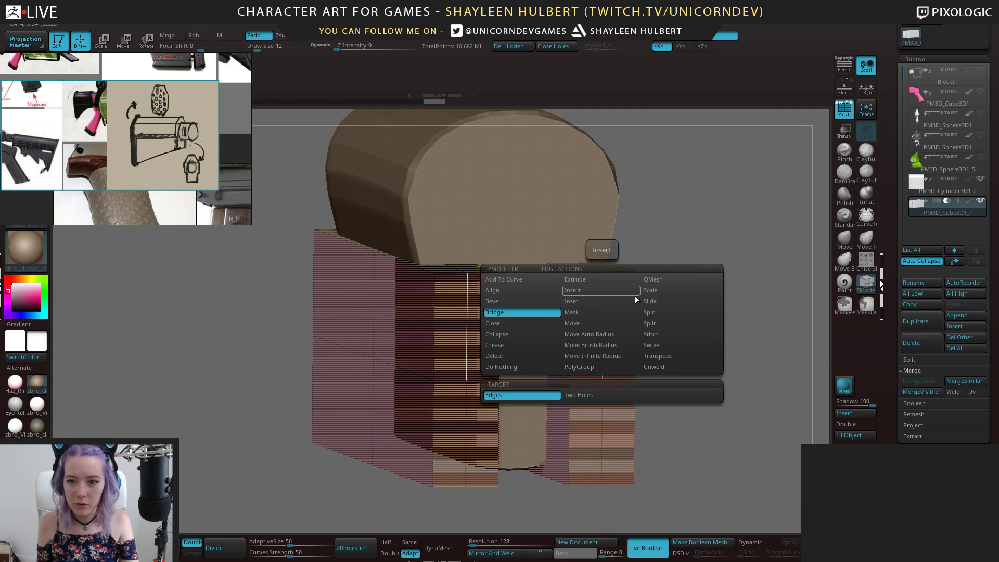
click(535, 355)
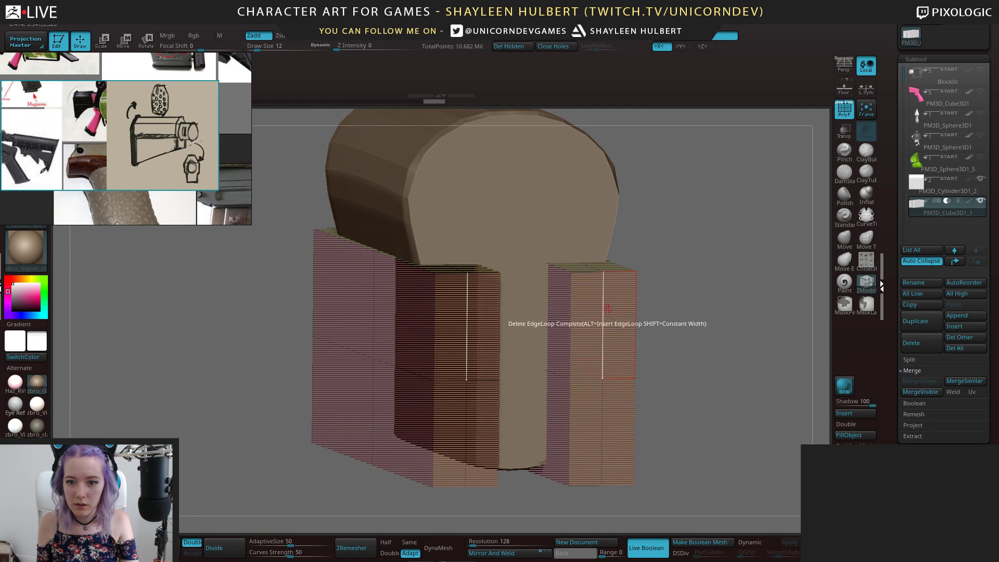
key(space)
click(586, 391)
click(603, 303)
shift+drag(645, 302, 667, 314)
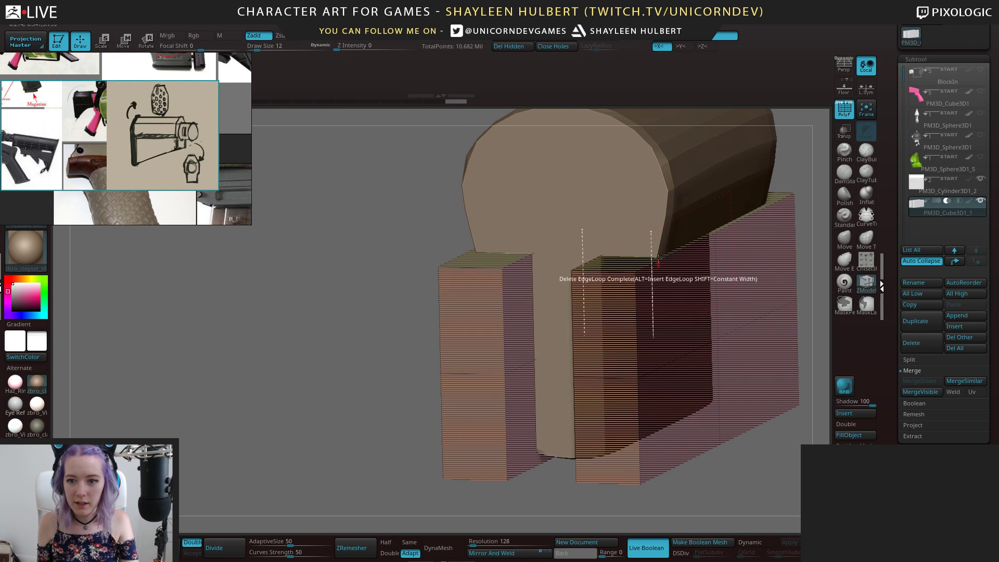
alt+drag(400, 292, 280, 277)
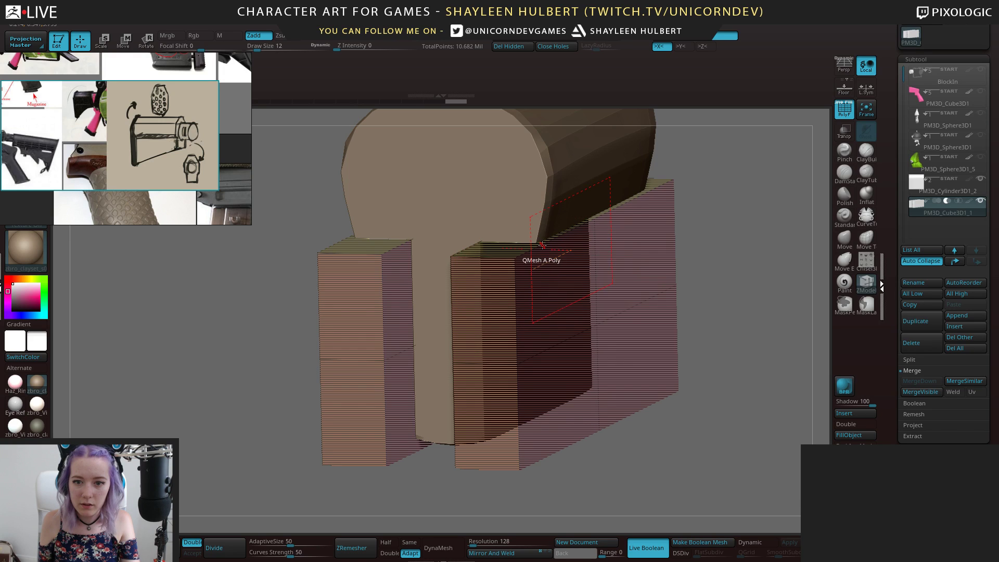
Set the ZModeler edge action to Slide EdgeLoop Partial and try it on the cutter blocks' upper edge
key(space)
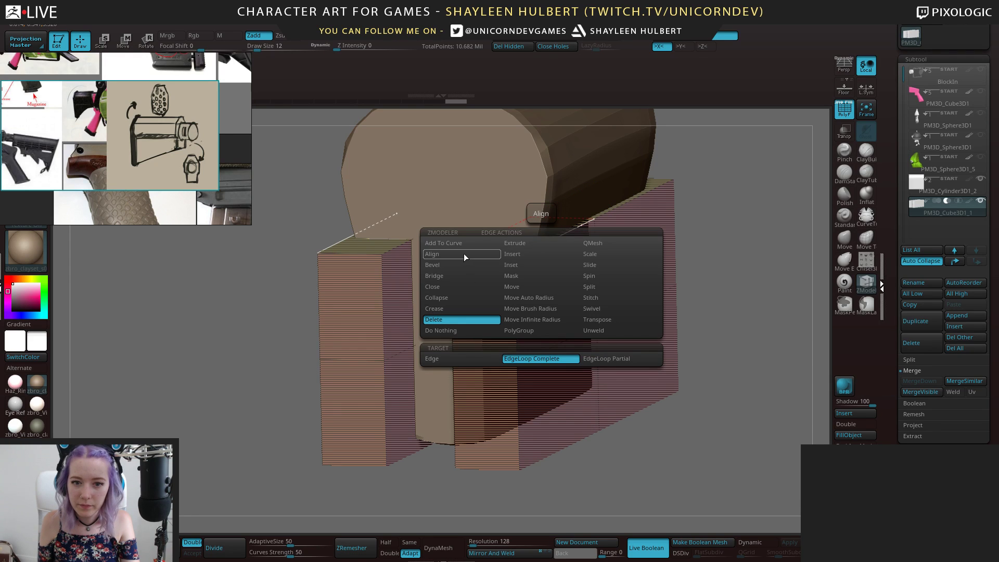
click(590, 265)
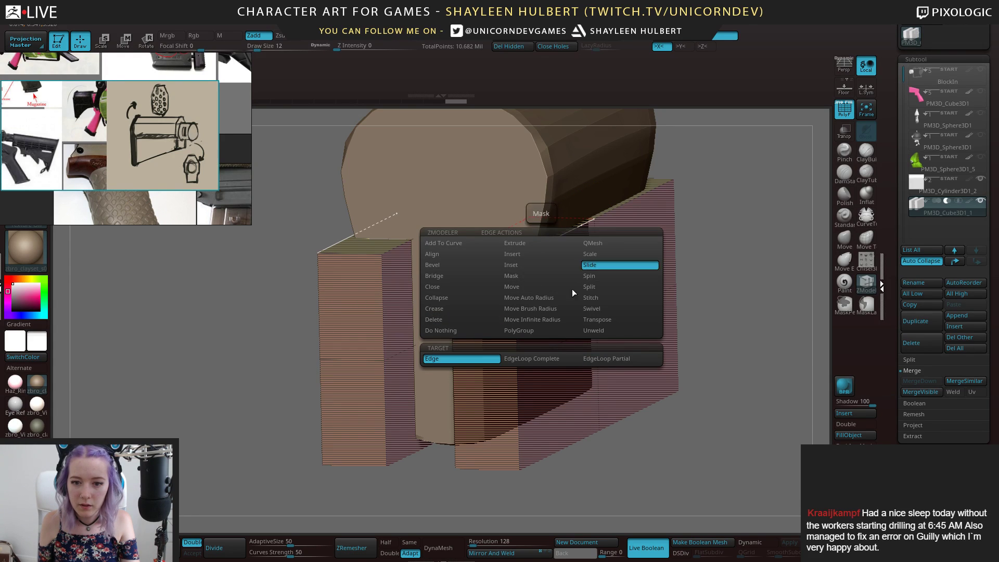
click(596, 360)
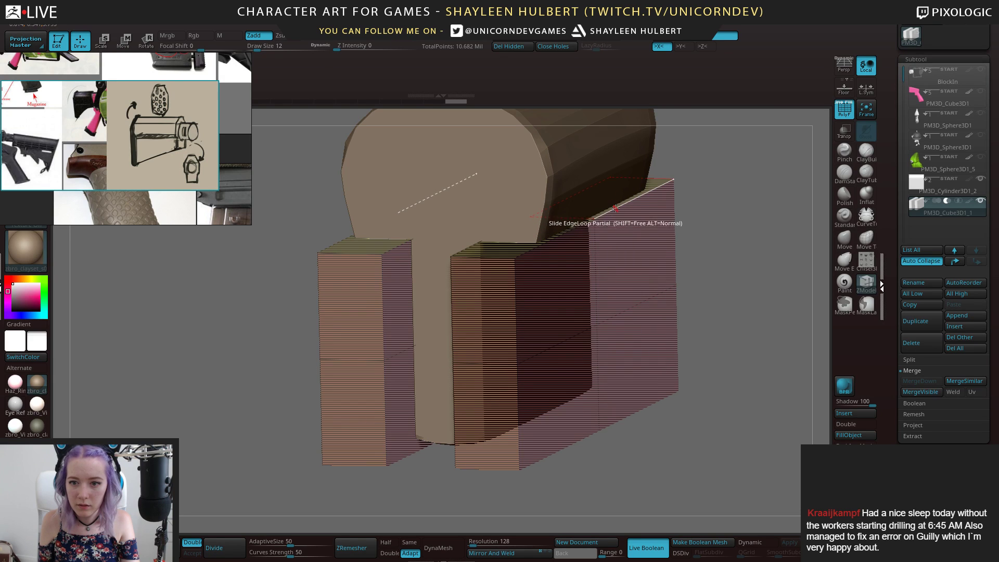
drag(697, 213, 647, 222)
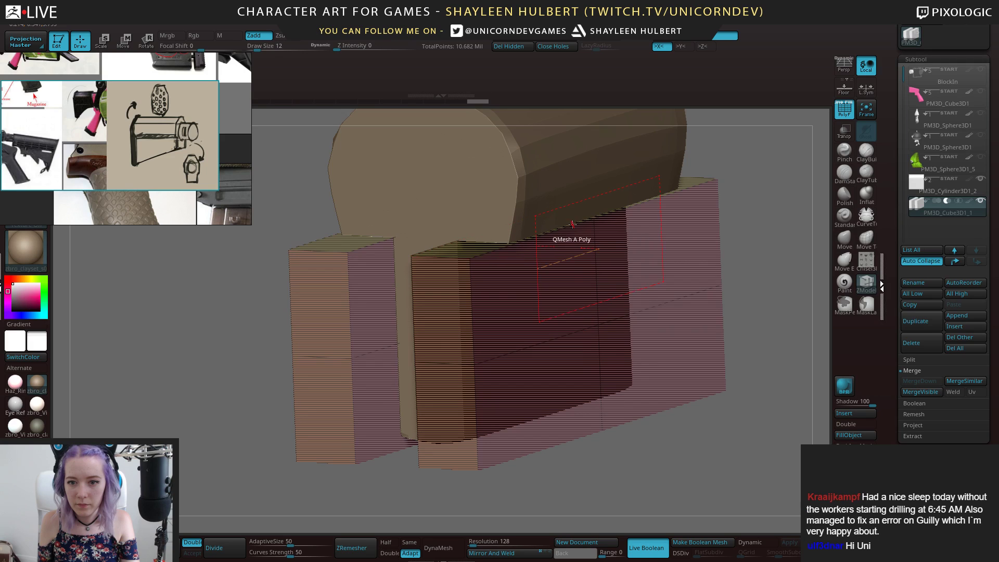
key(space)
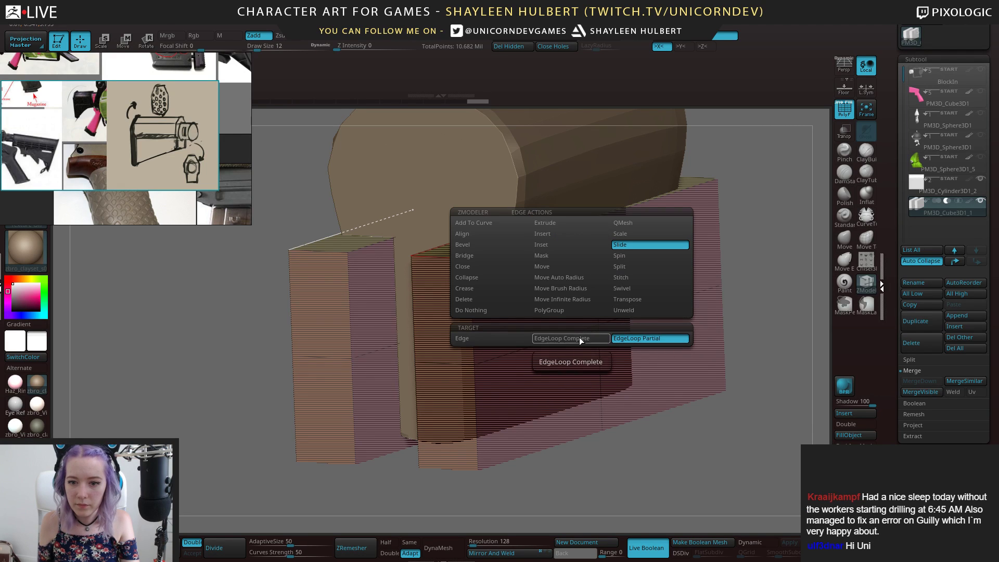
mouse_move(639, 203)
mouse_down()
mouse_move(642, 238)
mouse_move(643, 201)
mouse_up()
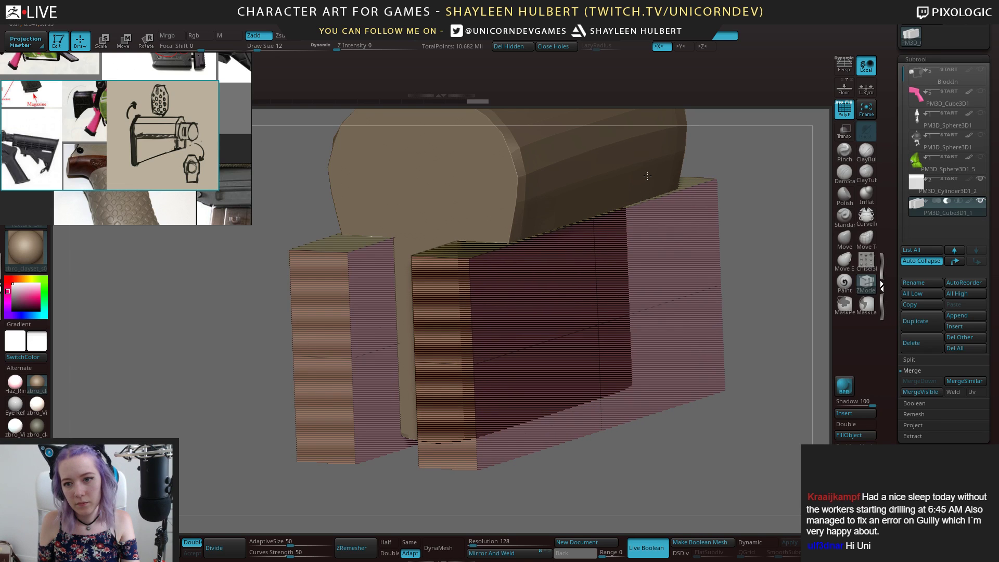
Slide the inner vertical edges of the cutter blocks so their sides facing the stock's centre become angled
drag(712, 169, 806, 177)
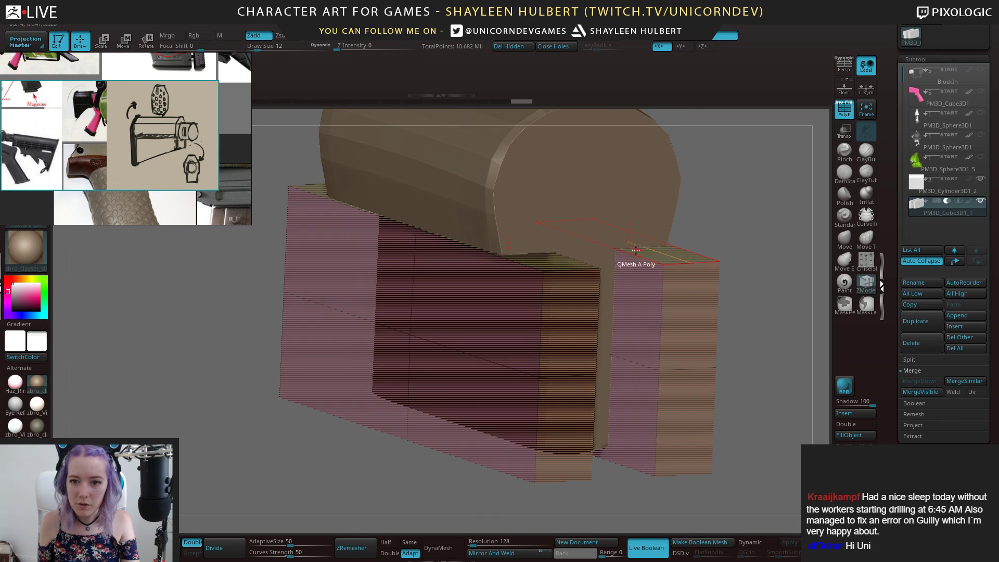
drag(660, 283, 639, 277)
shift+drag(751, 228, 735, 224)
mouse_move(752, 274)
alt+mouse_down()
mouse_move(689, 250)
mouse_move(752, 260)
alt+mouse_up()
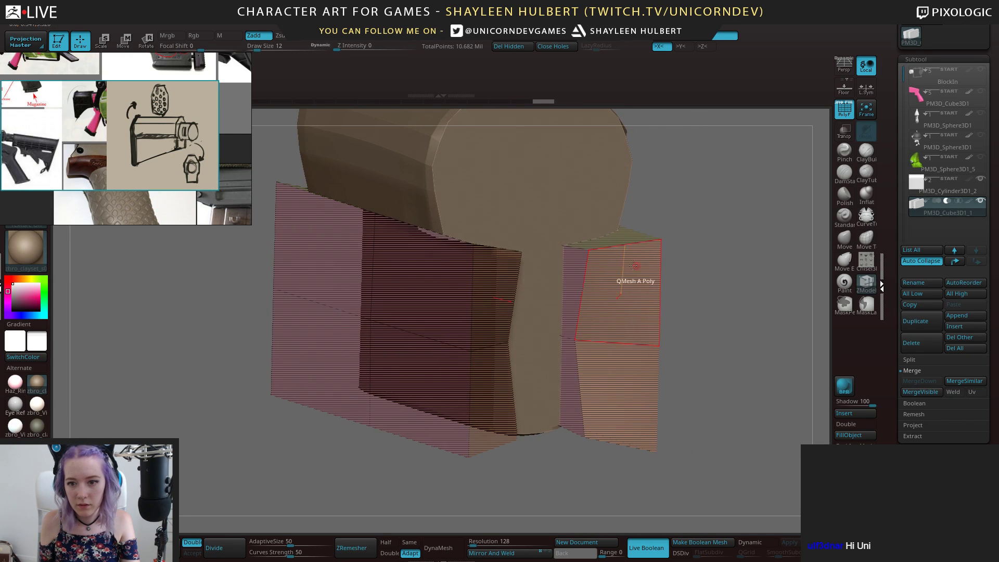
drag(578, 248, 573, 261)
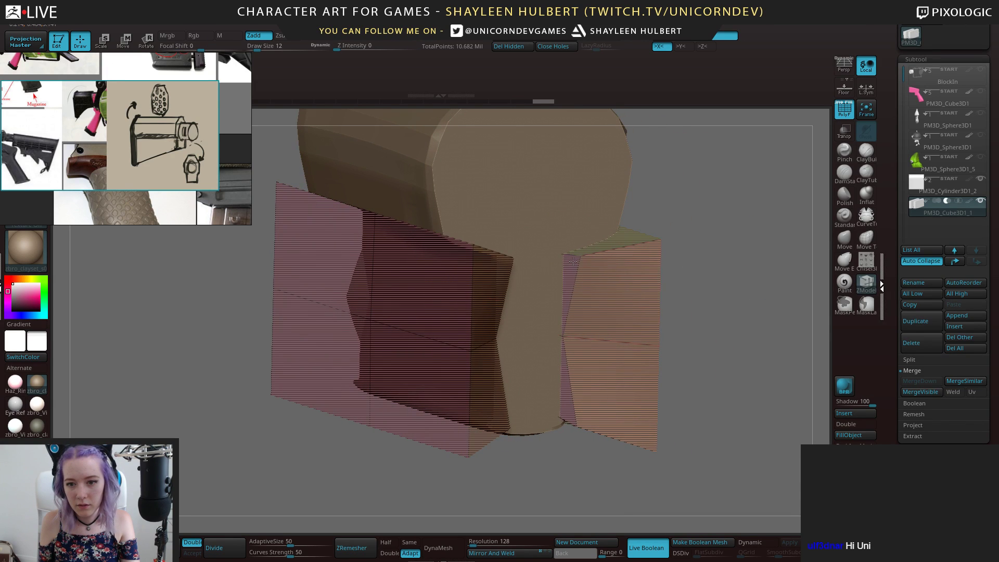
shift+drag(728, 259, 674, 281)
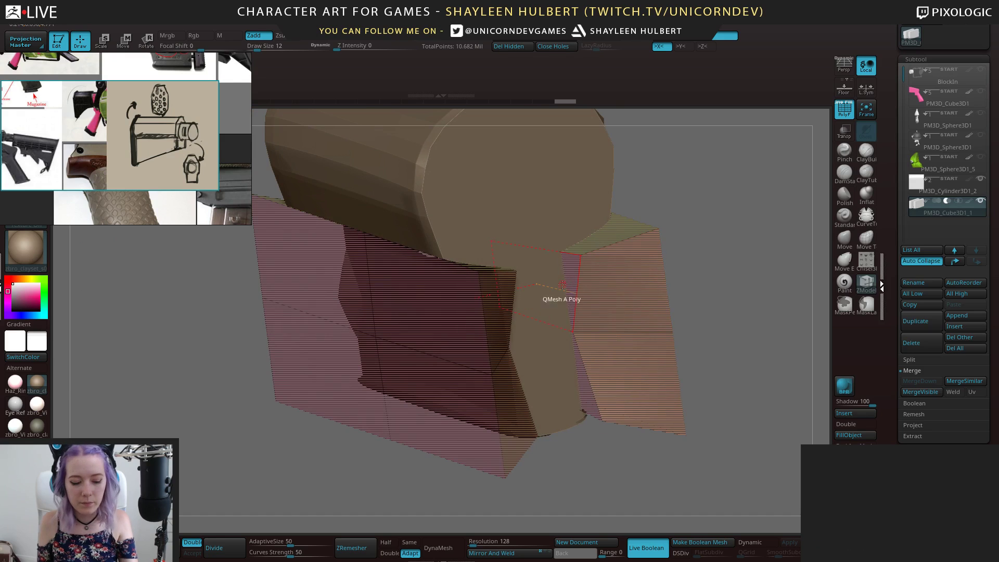
Try reshaping the inner edges of the cutter blocks with an enlarged Move brush
click(847, 238)
drag(724, 240, 747, 242)
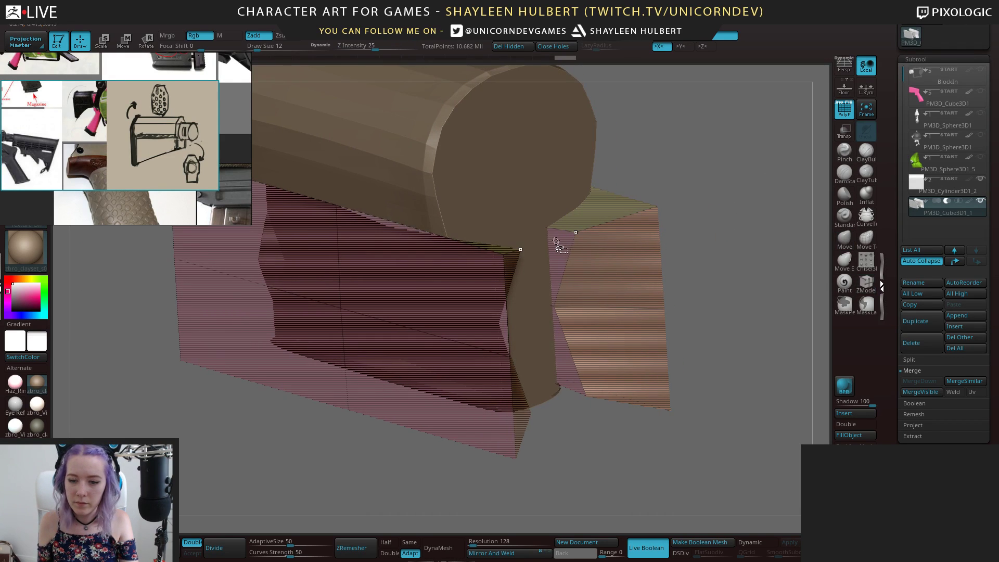
ctrl+right_drag(644, 251, 629, 233)
ctrl+right_drag(714, 232, 596, 241)
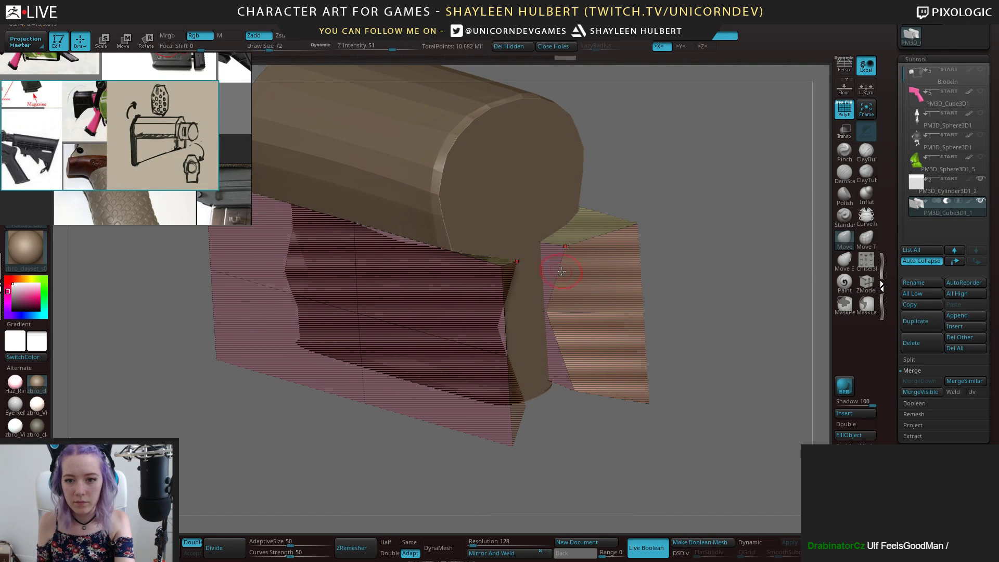
drag(742, 261, 572, 307)
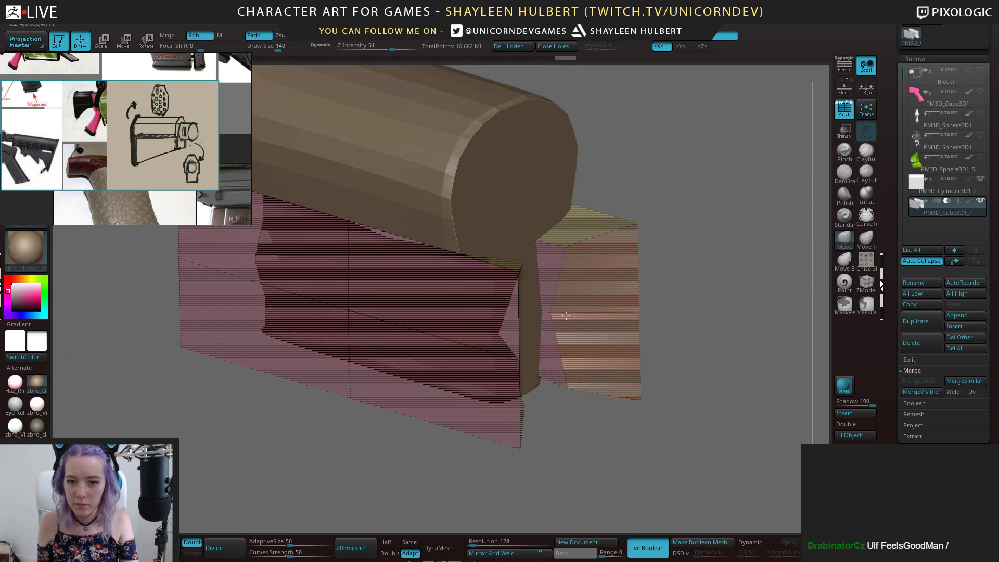
right_drag(603, 329, 807, 210)
click(848, 109)
mouse_move(689, 279)
right_down()
mouse_move(726, 287)
mouse_move(662, 259)
mouse_move(680, 265)
mouse_move(651, 263)
mouse_move(662, 281)
right_up()
Undo the recent inner-edge edits on the cutter blocks so their sides are straight again, and activate the Move gizmo
key(ctrl+z)
key(ctrl+z)
key(ctrl+z)
mouse_move(662, 281)
right_down()
mouse_move(639, 273)
mouse_move(669, 286)
mouse_move(691, 275)
mouse_move(680, 279)
mouse_move(714, 223)
mouse_move(686, 231)
mouse_move(673, 271)
mouse_move(716, 244)
mouse_move(716, 270)
mouse_move(702, 253)
right_up()
key(w)
click(844, 115)
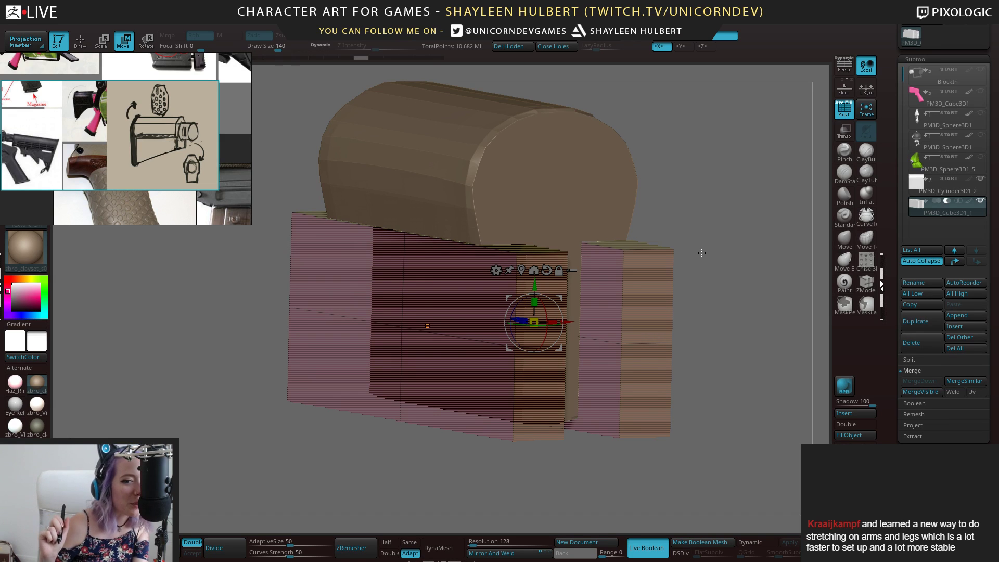
Set the ZModeler Slide action's target to Edge and try sliding the cutter blocks' upper inner edge downward
drag(704, 235, 685, 234)
alt+drag(720, 271, 695, 295)
mouse_move(695, 294)
mouse_down()
mouse_move(705, 305)
mouse_move(692, 302)
mouse_up()
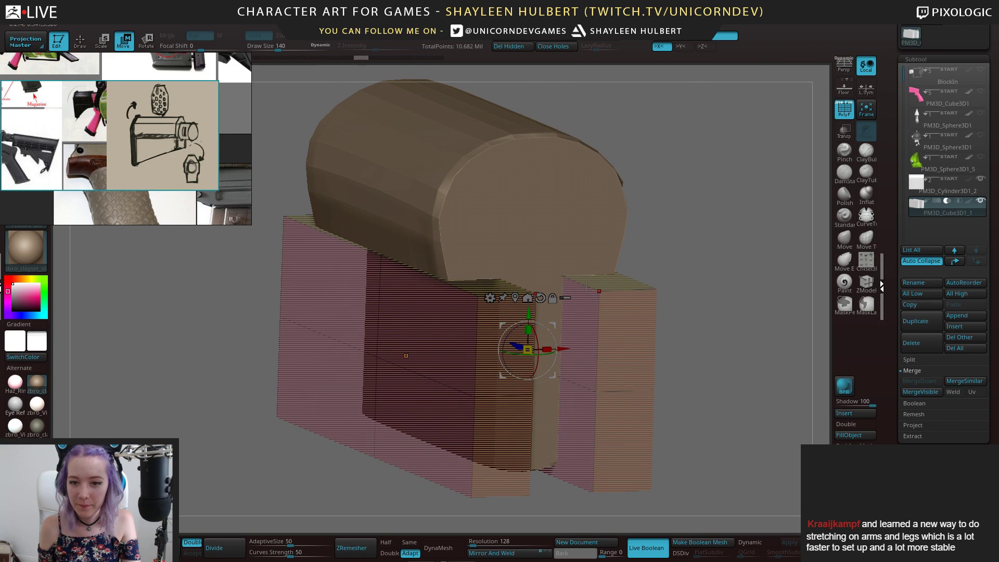
key(space)
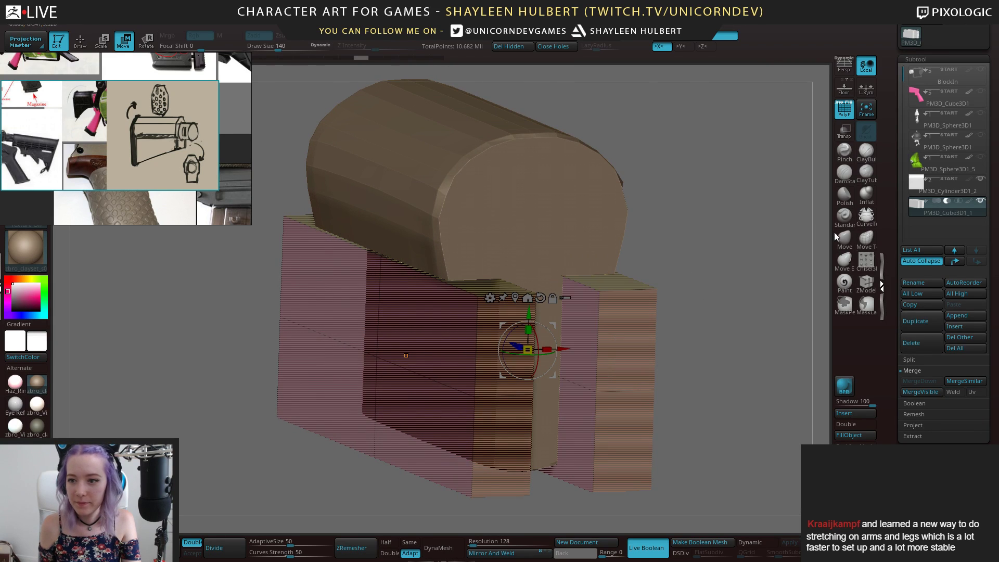
click(866, 285)
key(space)
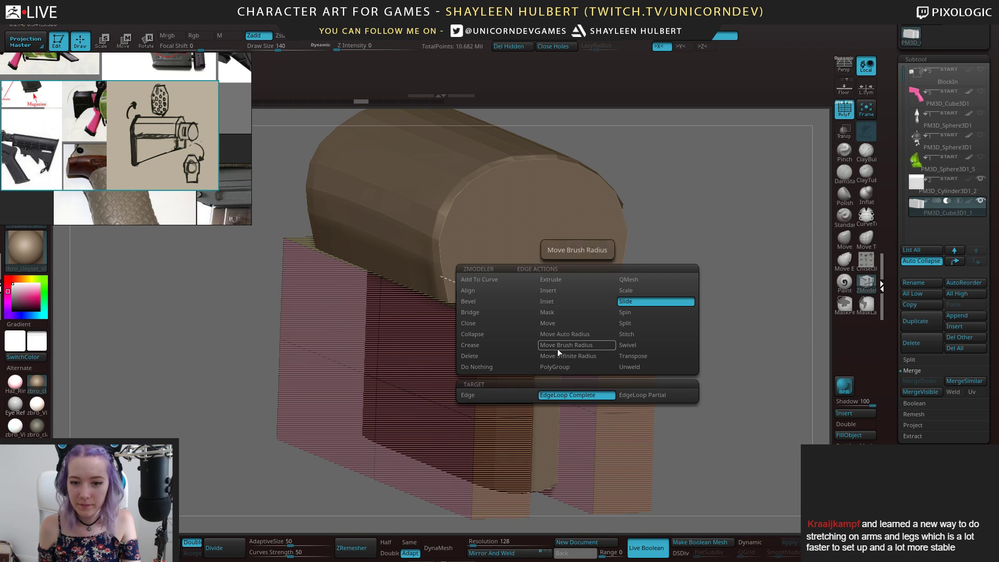
click(502, 397)
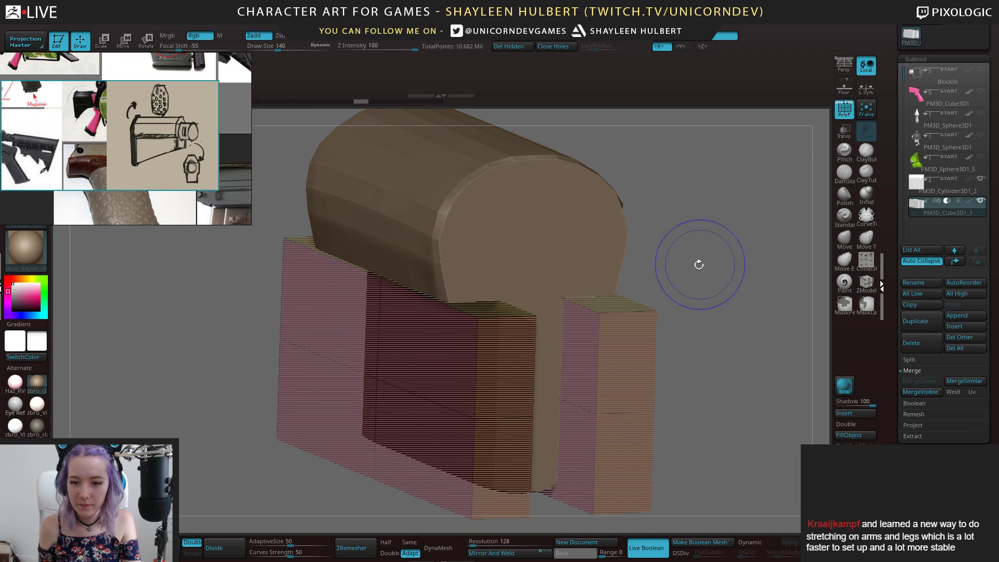
drag(586, 306, 601, 316)
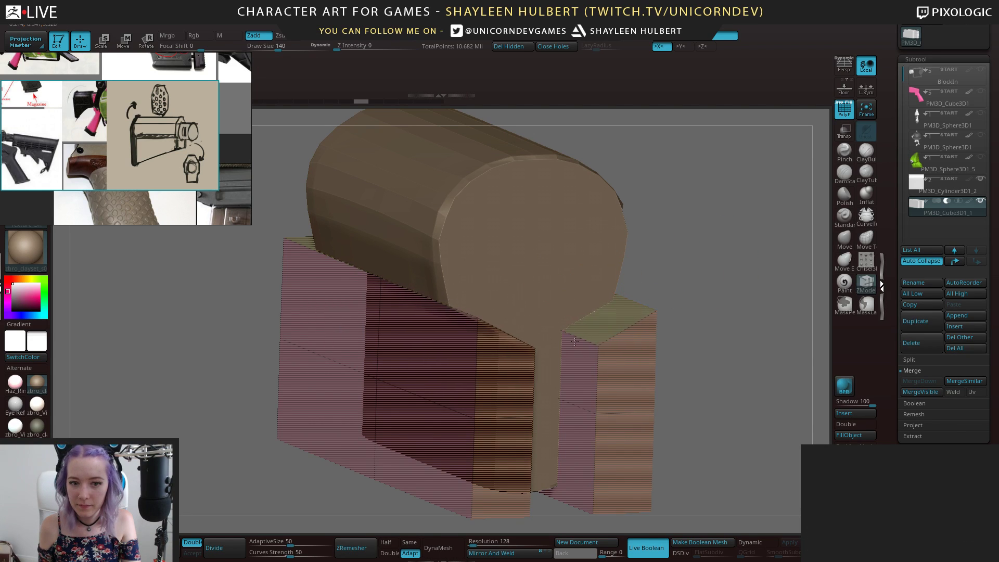
Hide the stock cylinder and delete the cutter blocks' central vertical loop with ZModeler's Delete EdgeLoop Complete
click(977, 177)
drag(632, 208, 686, 210)
alt+drag(481, 212, 517, 248)
drag(637, 353, 388, 314)
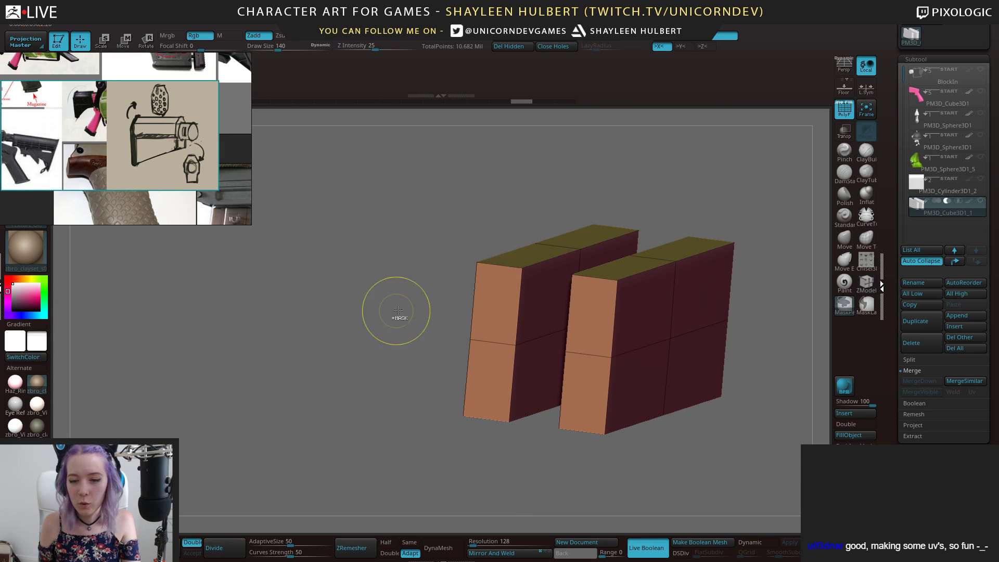
key(space)
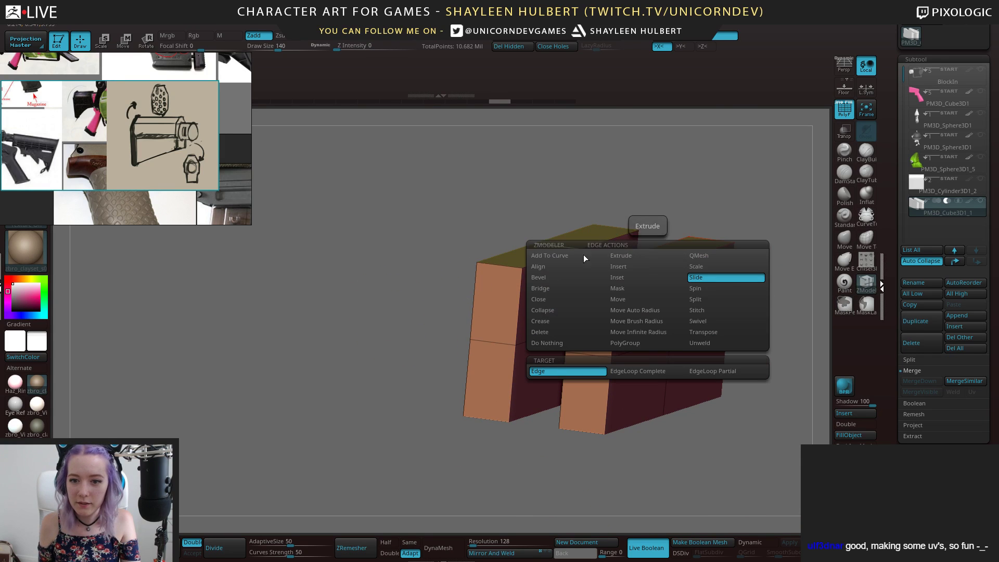
click(560, 332)
click(638, 371)
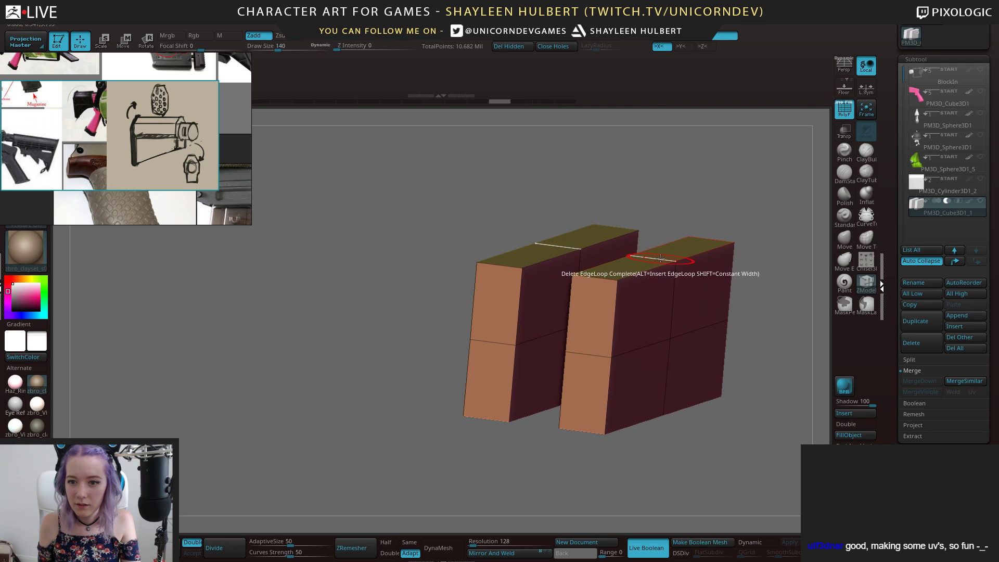
Slide the cutter blocks' upper inner edges down so their tops slope toward the centre, and unhide the stock cylinder
key(space)
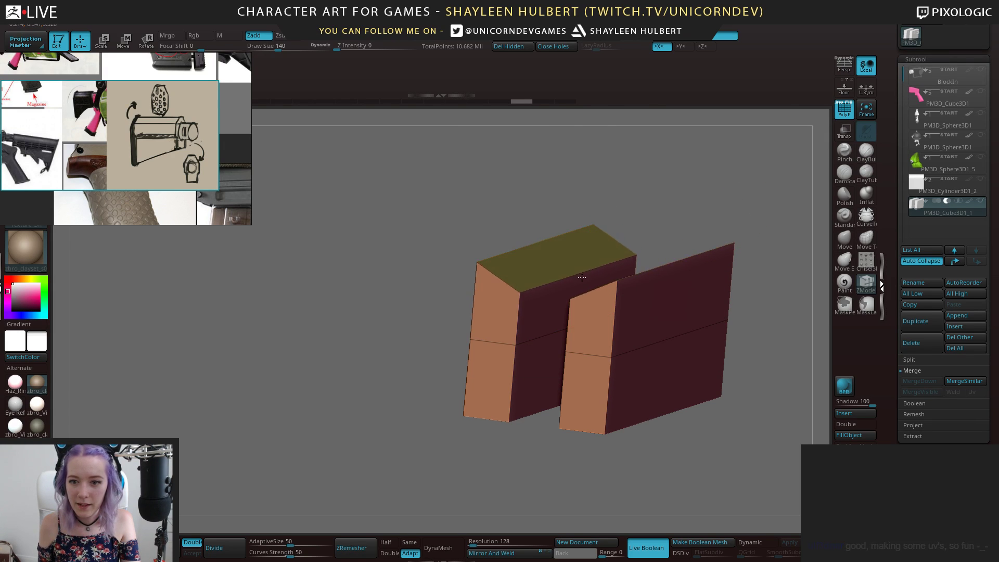
click(981, 178)
drag(396, 364, 681, 264)
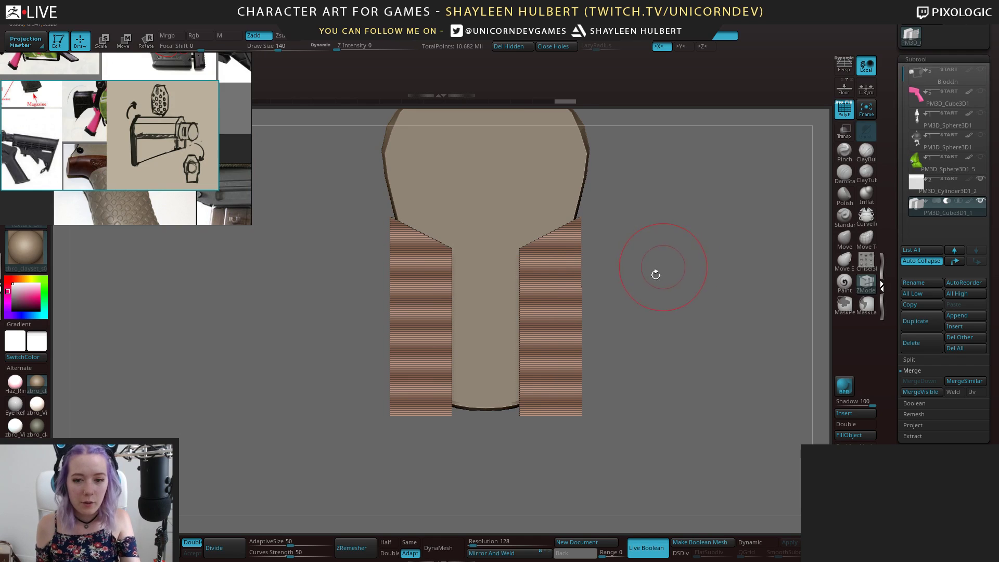
Turn off the polyframe and inspect the carved stock from several angles with the Move gizmo active
key(w)
mouse_move(591, 316)
mouse_down()
mouse_move(624, 316)
mouse_move(595, 316)
mouse_up()
alt+drag(640, 307, 606, 299)
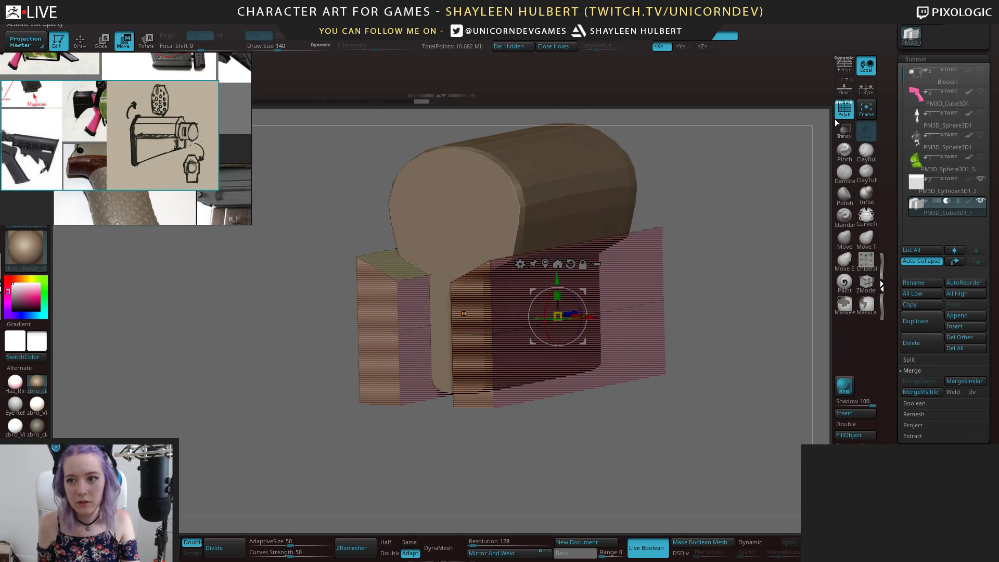
click(844, 110)
shift+drag(750, 214, 725, 260)
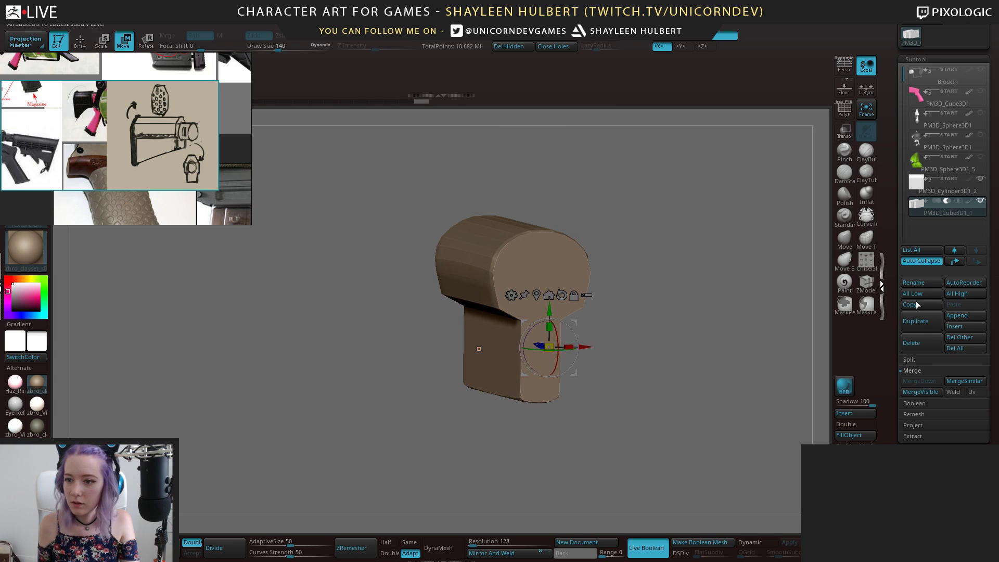
Insert a cube subtool, set it to Boolean subtraction and turn on the polyframe
click(853, 413)
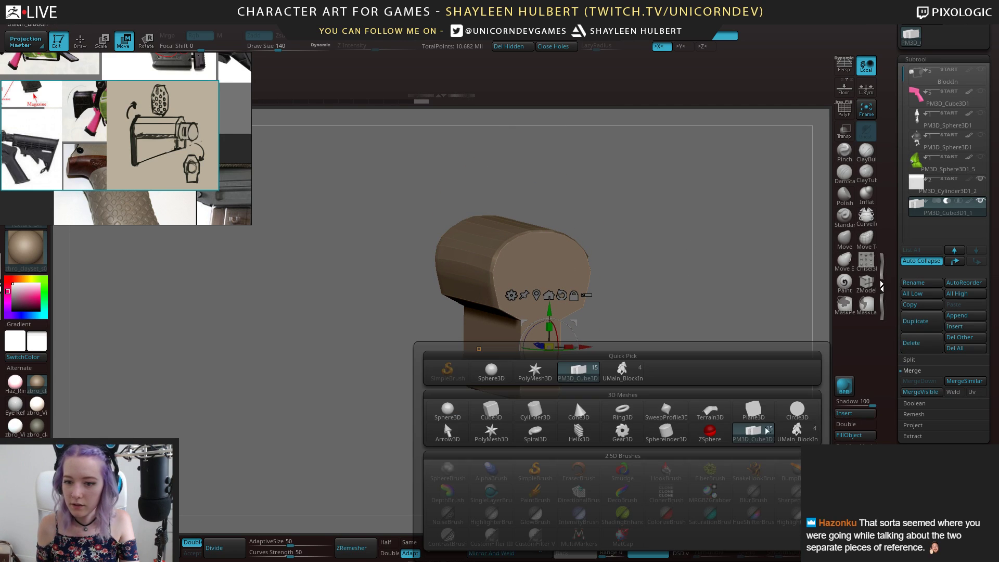
click(573, 398)
shift+drag(721, 317, 790, 249)
click(947, 222)
alt+drag(801, 175, 798, 138)
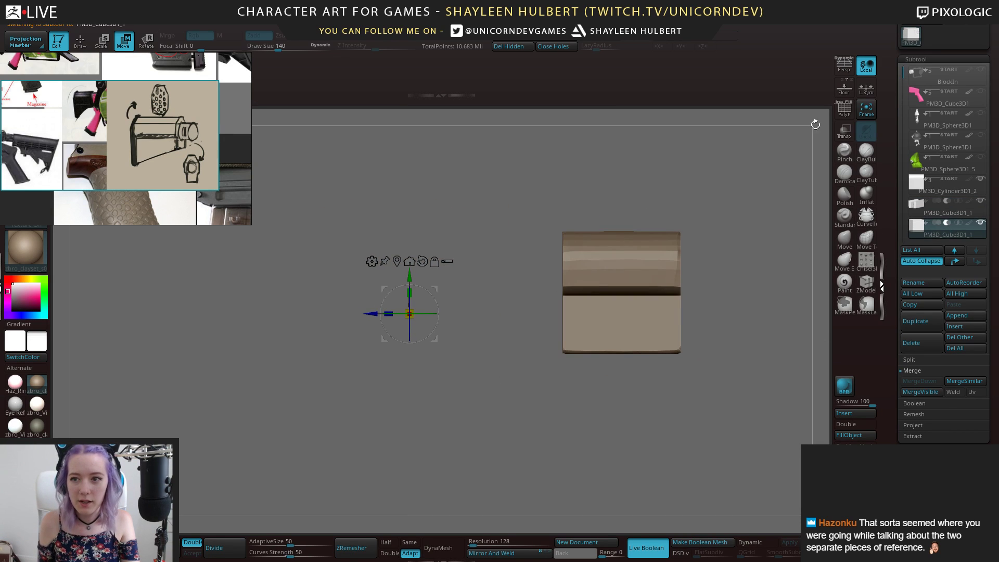
click(844, 111)
Move the subtractive cube over the stock, flatten it, and lower it until it trims the rounded top flat
drag(367, 314, 578, 314)
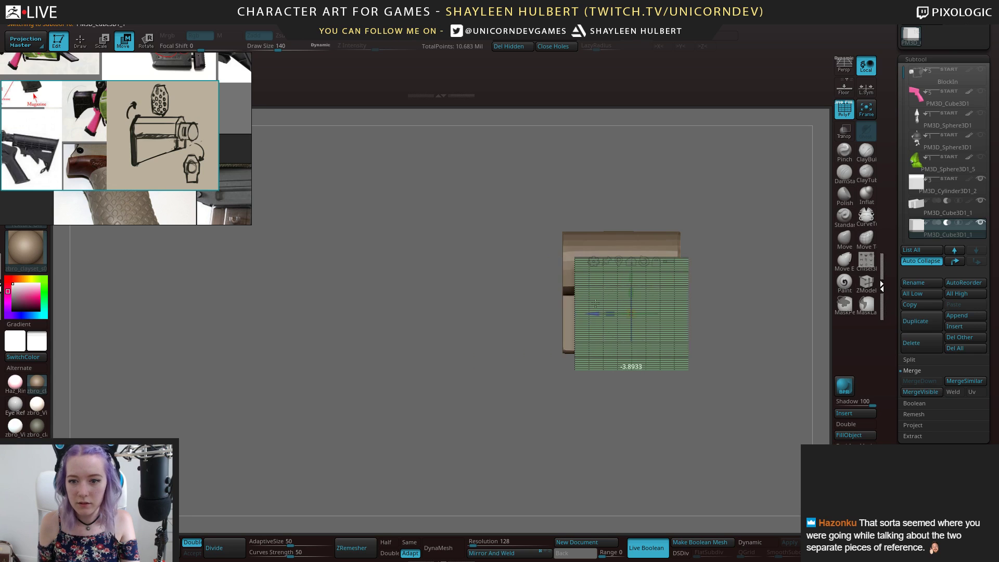
drag(622, 271, 624, 334)
drag(622, 276, 622, 175)
alt+drag(723, 234, 618, 349)
drag(497, 284, 467, 284)
drag(780, 249, 707, 278)
alt+drag(707, 279, 720, 239)
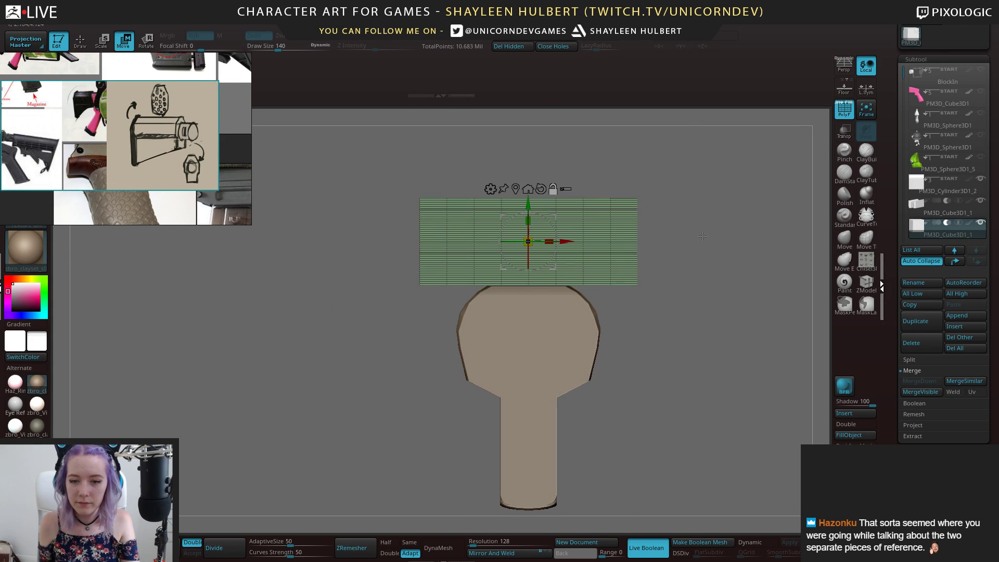
drag(528, 204, 528, 208)
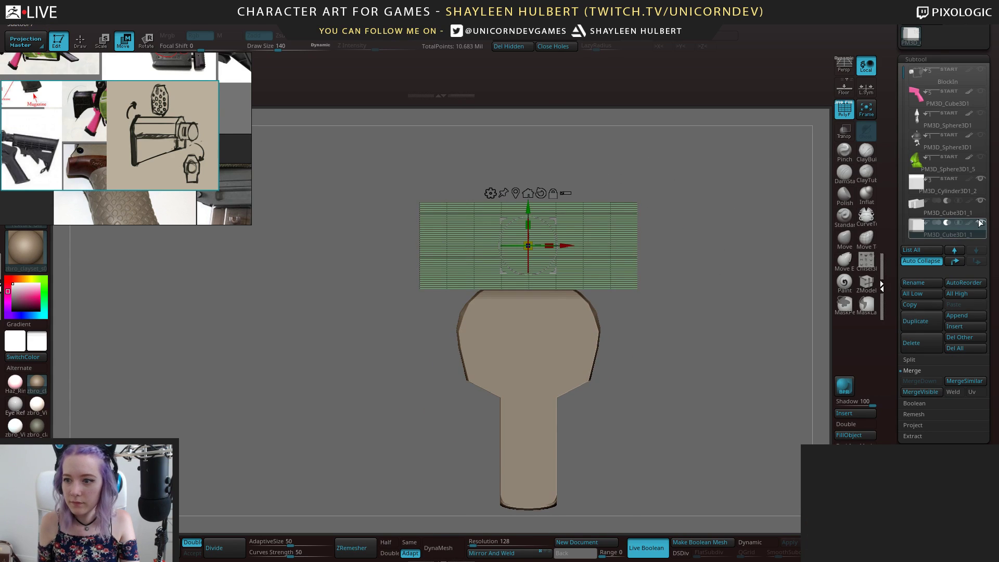
Turn off the polyframe and duplicate the flattened cutter cube above the stock
click(844, 109)
drag(660, 298, 681, 273)
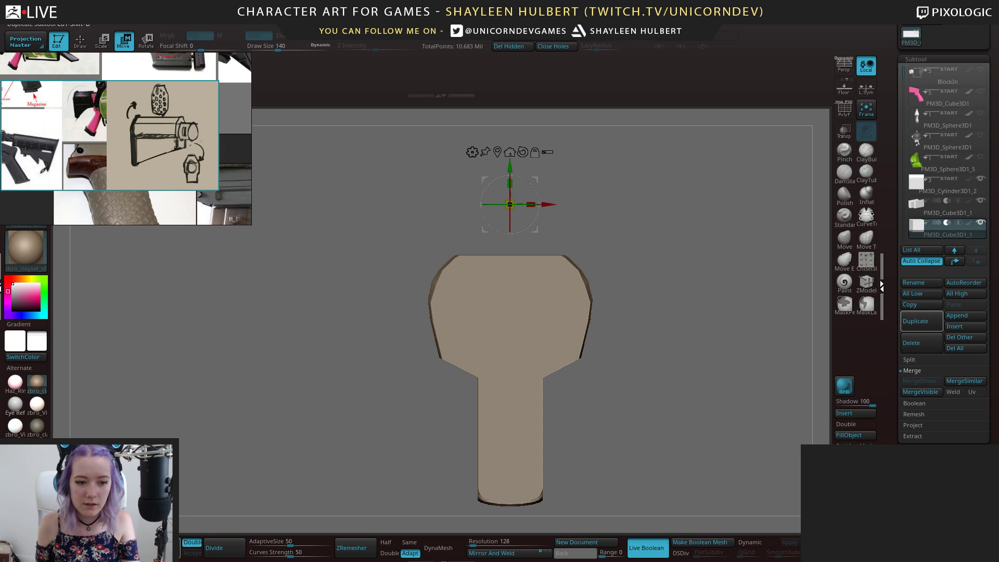
click(921, 321)
alt+drag(692, 271, 694, 233)
drag(550, 167, 379, 187)
alt+drag(382, 292, 382, 230)
drag(380, 166, 353, 166)
alt+drag(359, 250, 422, 333)
Move the duplicate block about 3.75 units sideways, apply Mirror And Weld, and turn on X symmetry
click(488, 553)
drag(411, 228, 735, 229)
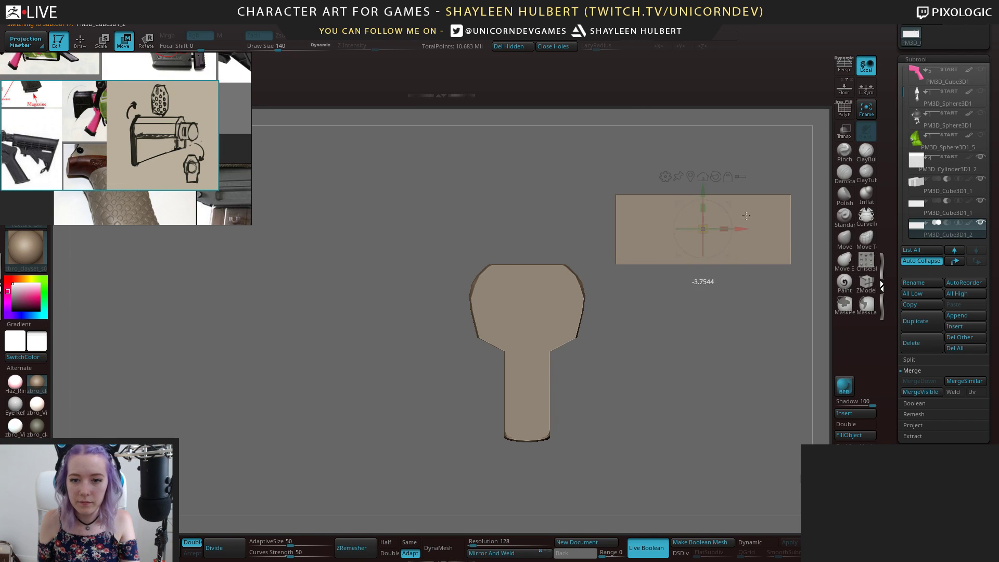
click(502, 553)
click(660, 47)
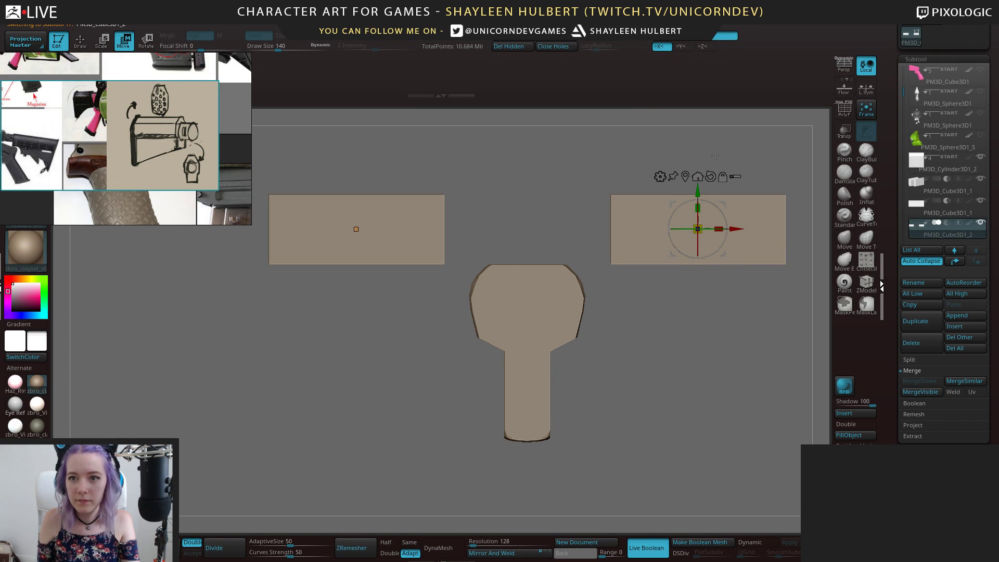
Set the mirrored blocks to Boolean subtraction and move them down and inward against the stock's upper sides
click(948, 222)
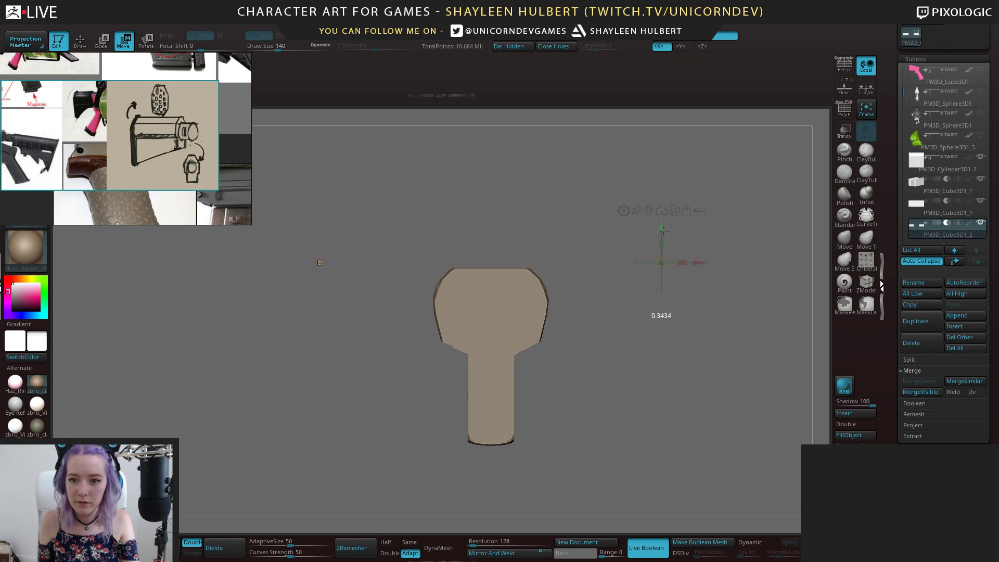
drag(698, 303, 663, 306)
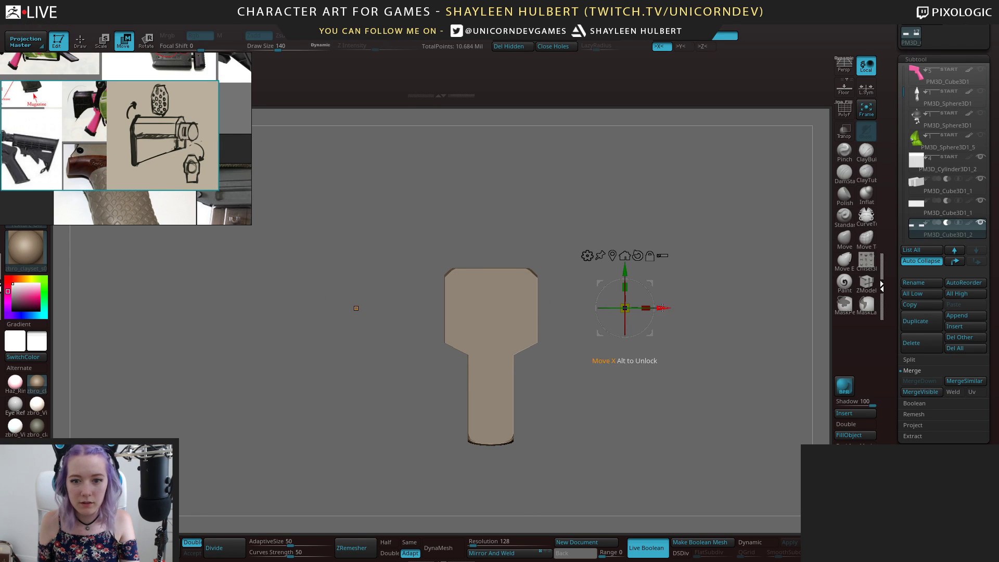
alt+drag(555, 347, 559, 380)
alt+drag(672, 286, 598, 291)
Rotate the mirrored cutter blocks with the polyframe on so they slope the stock's upper sides inward toward the top
click(844, 109)
mouse_move(621, 248)
mouse_down()
mouse_move(604, 254)
mouse_move(618, 248)
mouse_up()
alt+drag(682, 212, 697, 270)
mouse_move(624, 282)
mouse_down()
mouse_move(609, 287)
mouse_move(623, 277)
mouse_up()
key(ctrl+z)
key(ctrl+z)
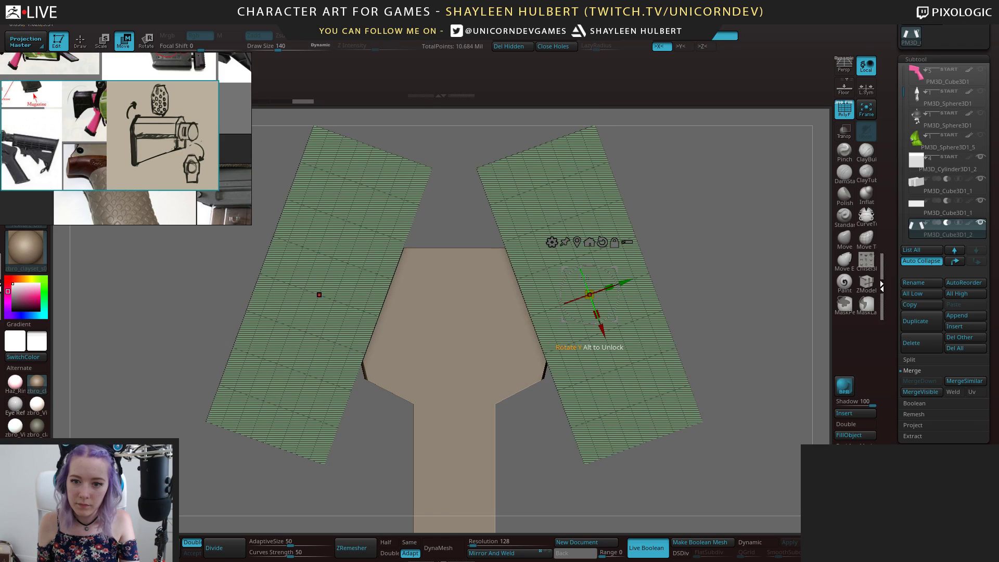
drag(601, 326, 587, 287)
key(ctrl+z)
Duplicate the angled cutter pair and rotate the copy upright, placing it alongside the stock's upper sides
alt+drag(709, 260, 702, 208)
mouse_move(230, 499)
alt+mouse_down()
mouse_move(224, 489)
mouse_move(224, 508)
alt+mouse_up()
click(915, 321)
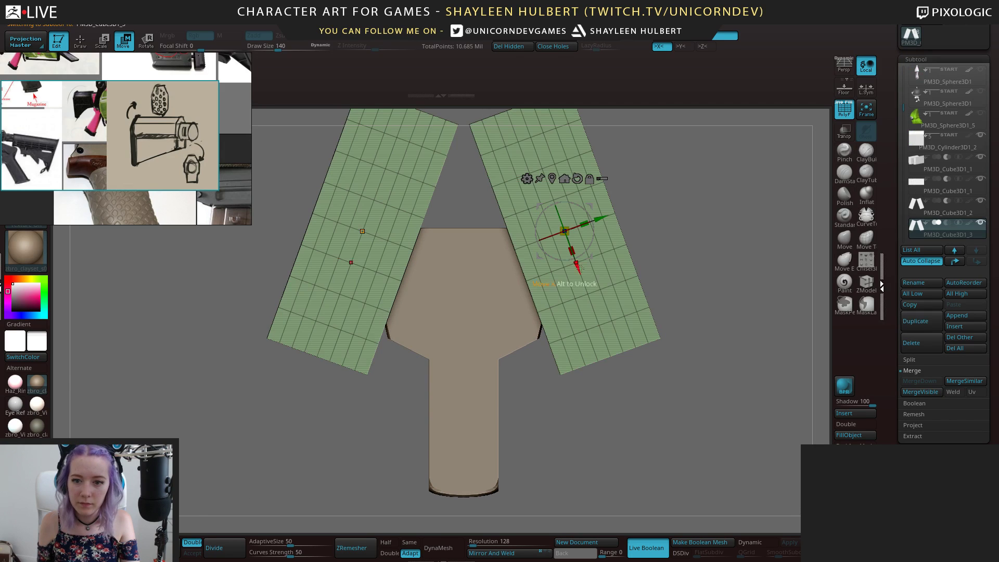
drag(575, 274, 595, 353)
drag(626, 306, 605, 326)
key(ctrl+z)
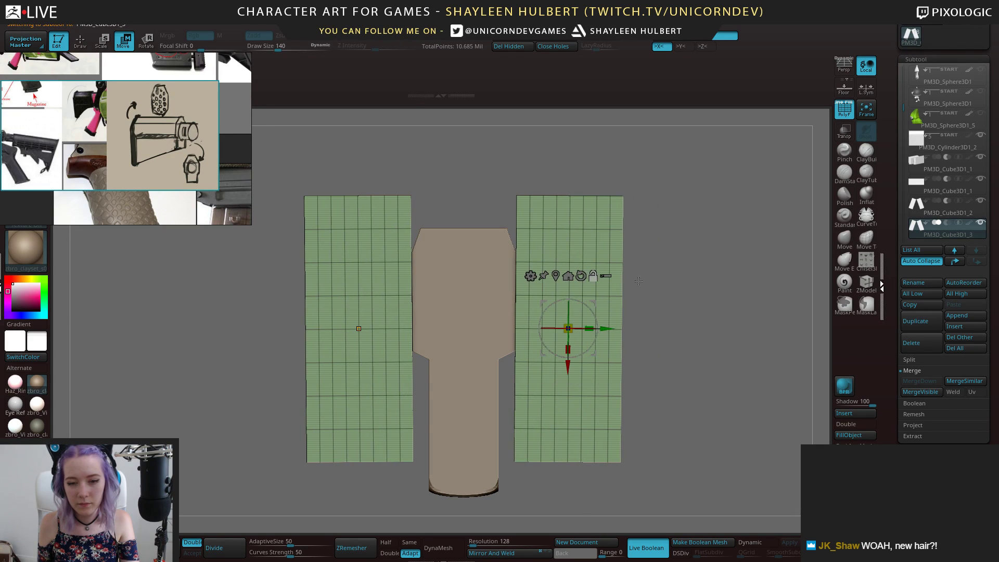
scroll(641, 297, up, 2)
drag(571, 357, 569, 337)
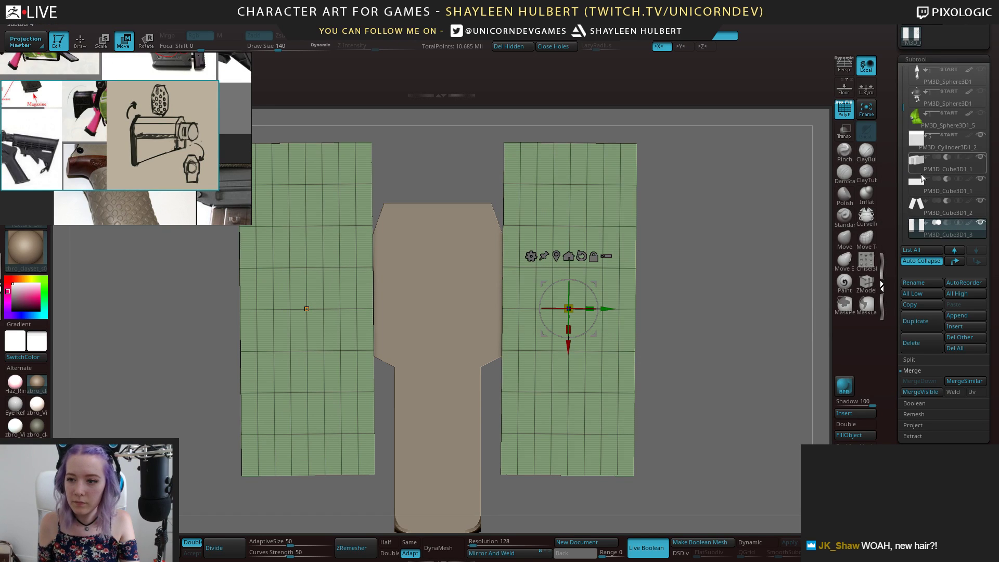
Set the upright cutter pair to Boolean subtraction and move it outward and slightly up to widen the stock's upper part
click(946, 222)
click(844, 111)
drag(675, 281, 716, 264)
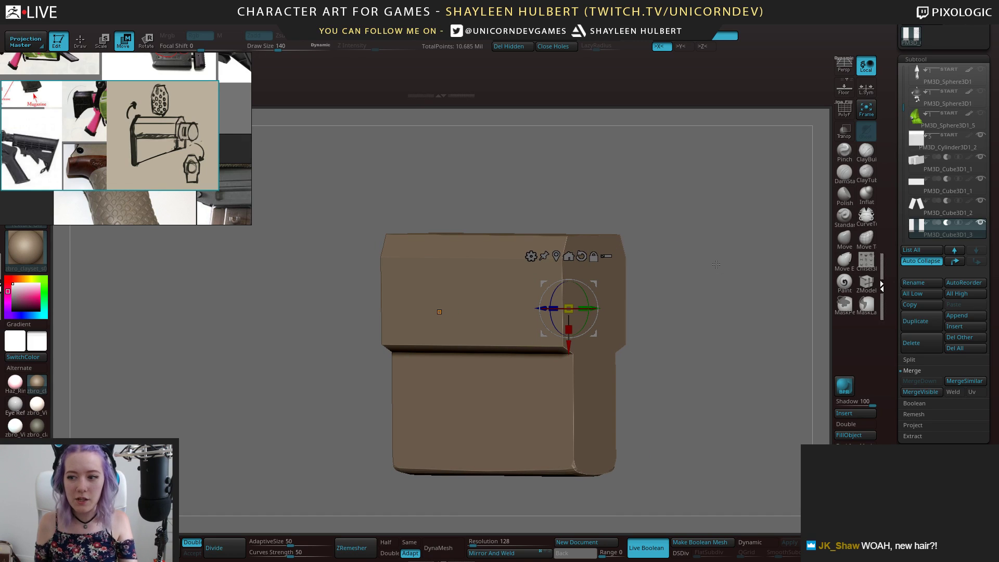
shift+drag(662, 198, 805, 231)
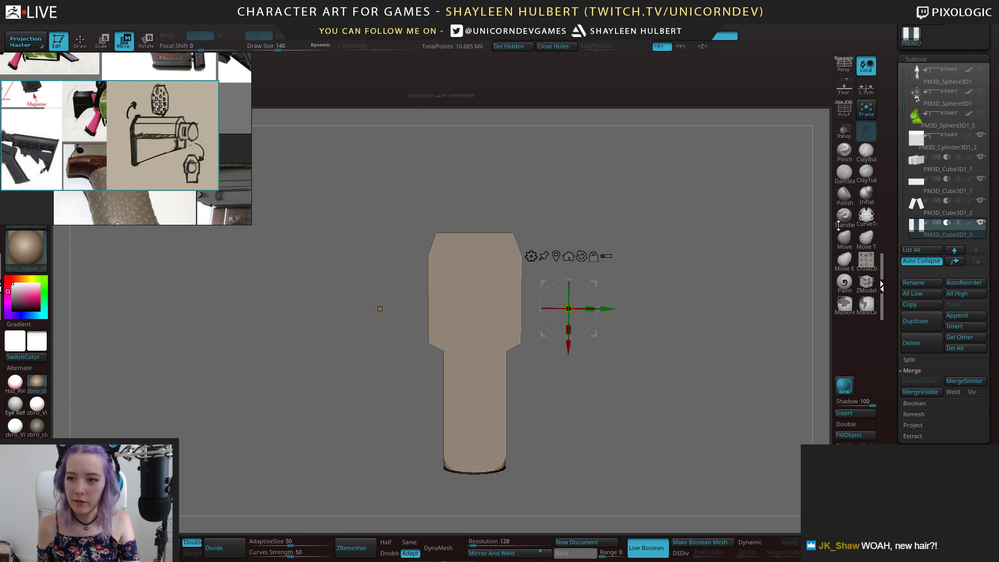
drag(608, 308, 618, 308)
drag(576, 351, 577, 335)
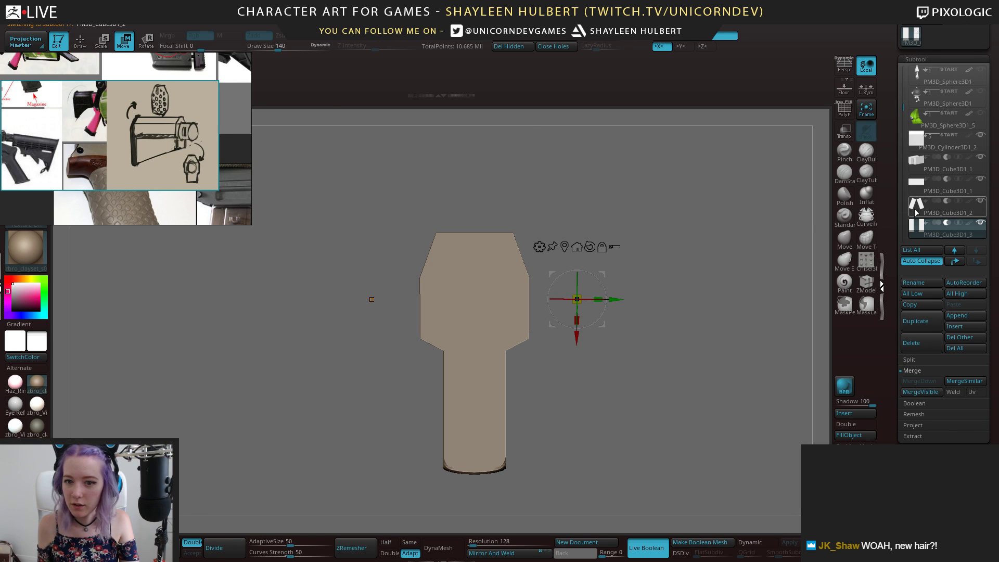
Select the angled cutter pair and shift it upward to fine-tune the slope of the stock's top corners
click(931, 207)
drag(579, 272, 572, 250)
drag(596, 198, 594, 198)
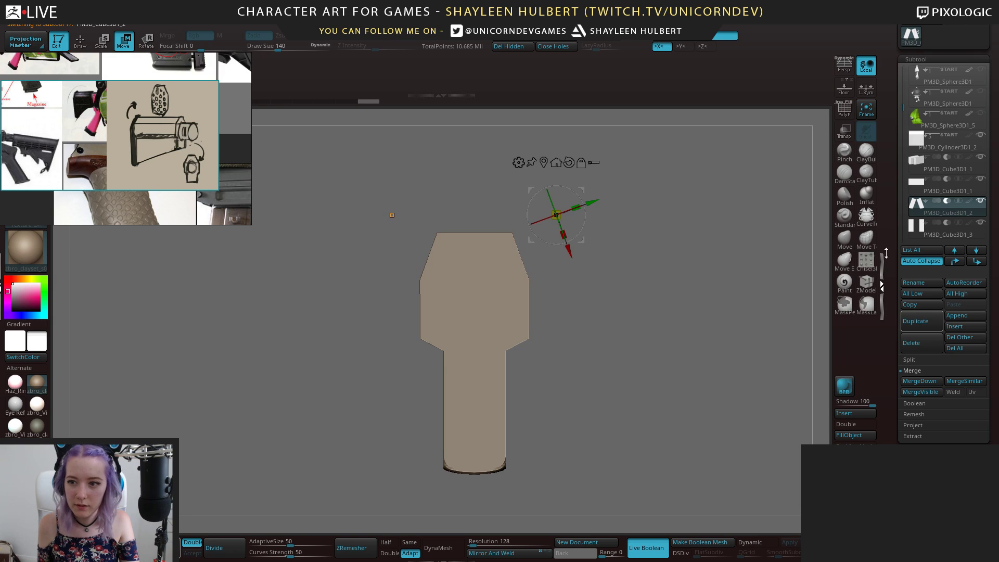
alt+drag(679, 337, 660, 271)
Turn on the polyframe, select the lower sloped cutter pair and try moving it
click(944, 186)
key(shift+f)
click(937, 163)
drag(556, 333, 597, 364)
key(ctrl+z)
alt+drag(666, 332, 661, 294)
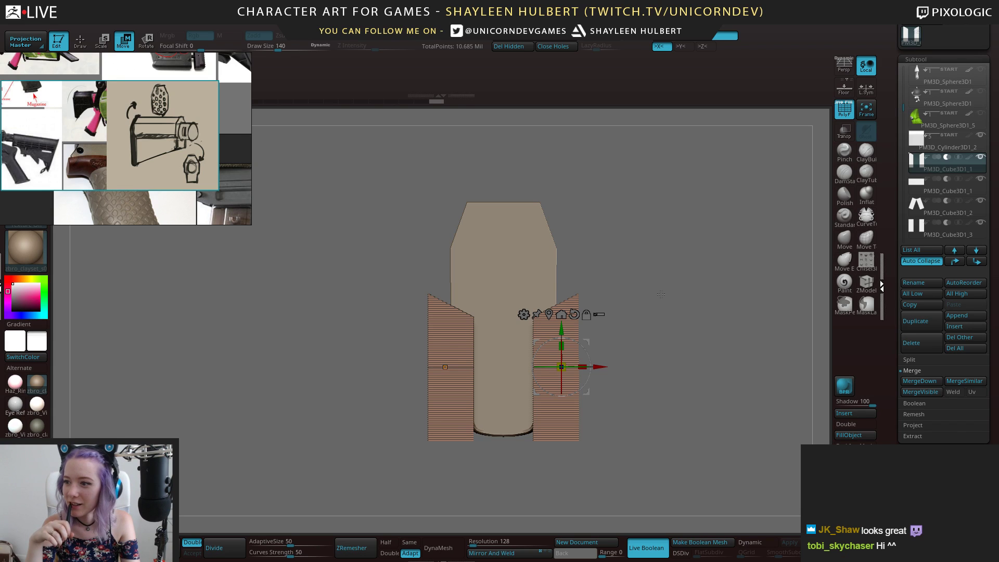
Move the lower sloped cutter pair slightly inward and down to slim the stock's lower part
alt+drag(630, 216, 697, 303)
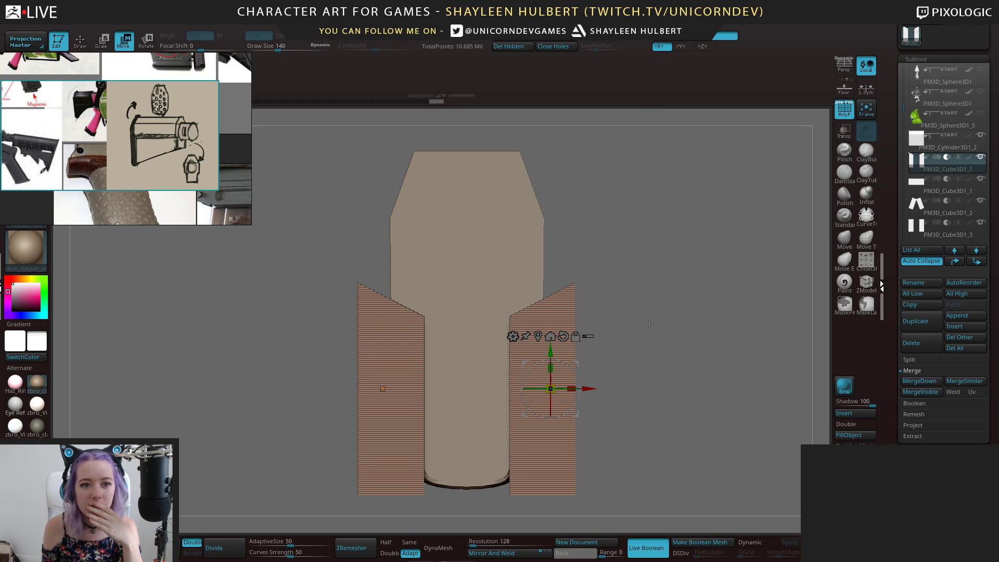
drag(590, 385, 589, 389)
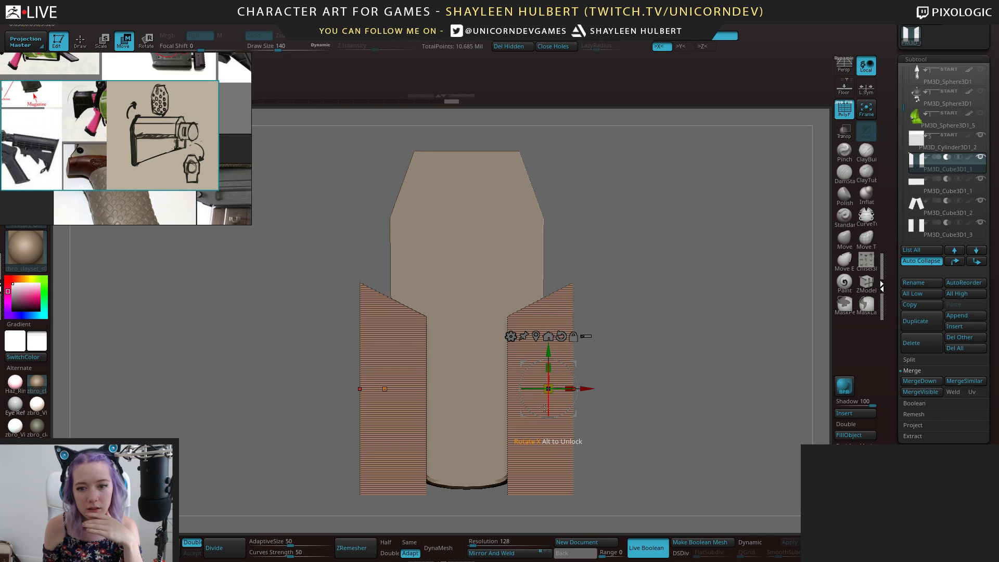
drag(548, 352, 549, 374)
drag(614, 306, 636, 290)
drag(548, 389, 748, 244)
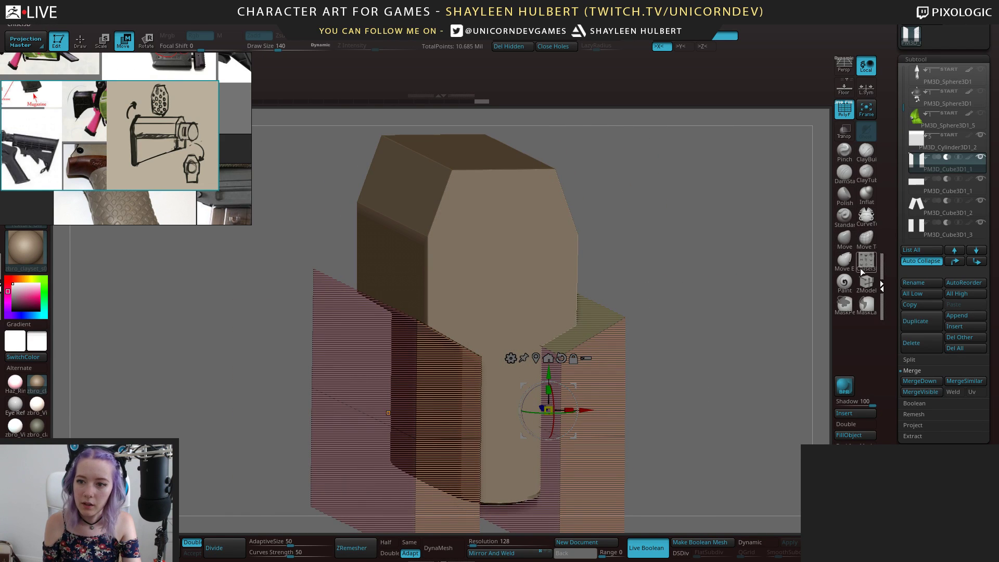
With ZModeler, steepen the sloped top faces of the lower cutter pair, and move the pair up to shorten the stock's wide section
click(864, 285)
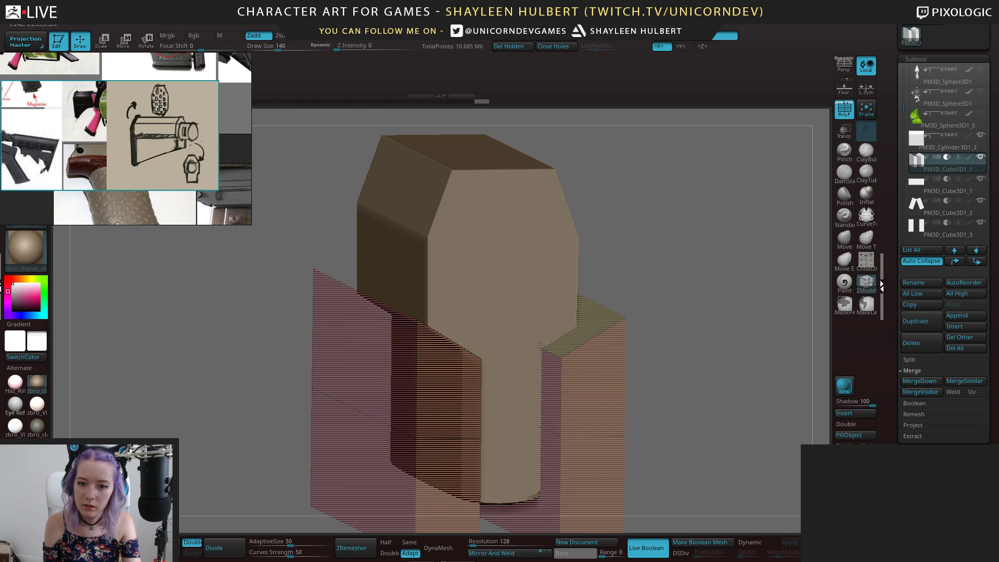
drag(584, 330, 535, 375)
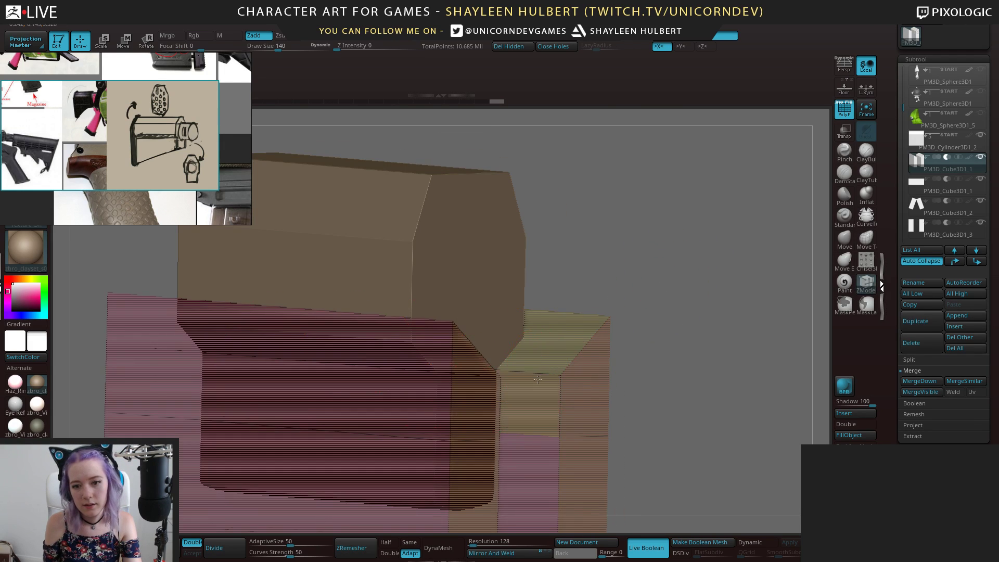
shift+drag(596, 338, 674, 270)
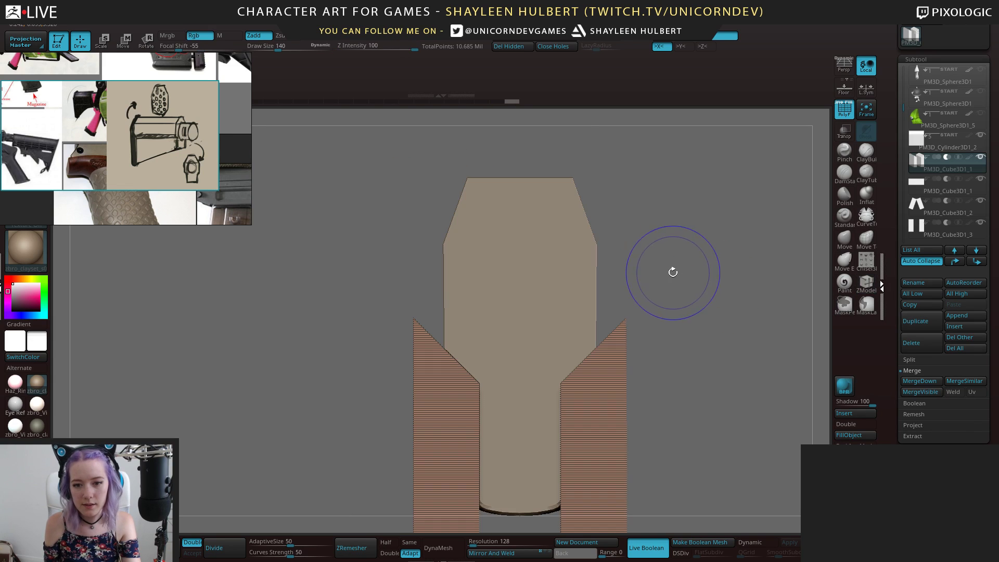
drag(680, 339, 613, 305)
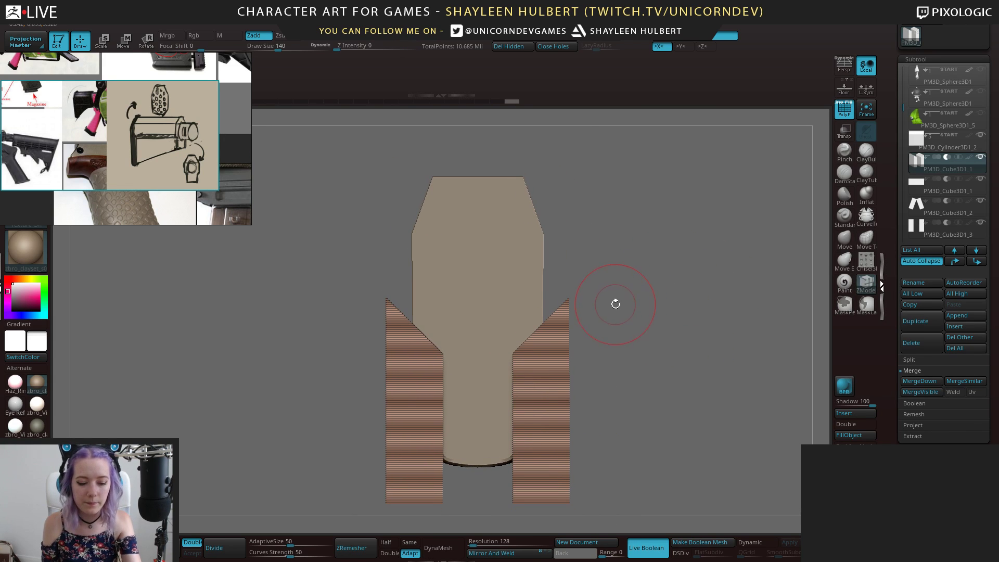
key(w)
drag(551, 359, 550, 348)
drag(645, 291, 659, 324)
Select the angled top cutter pair, move it inward, scale it shorter and adjust its tilt, and turn off the polyframe
key(Down)
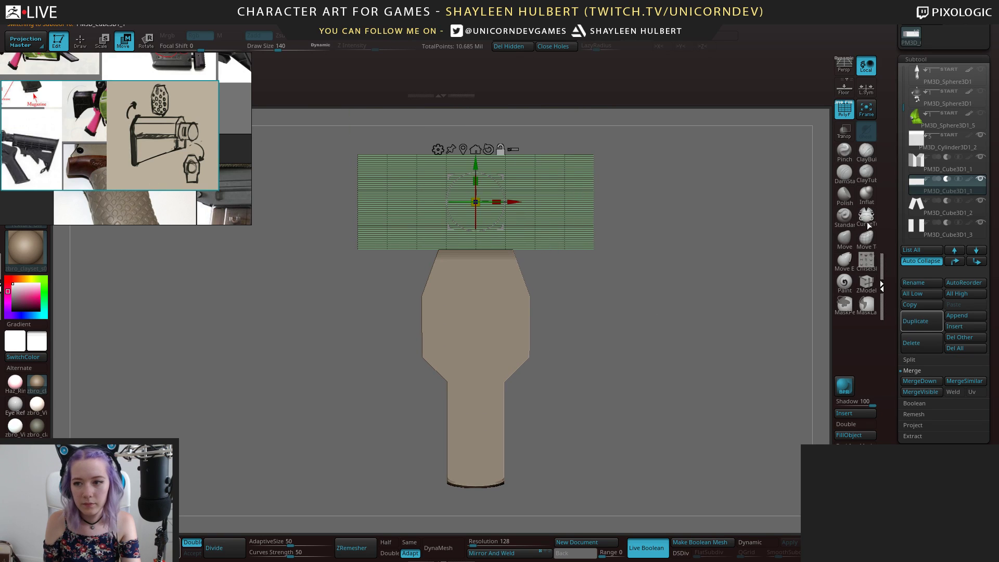
click(951, 208)
drag(581, 206, 576, 220)
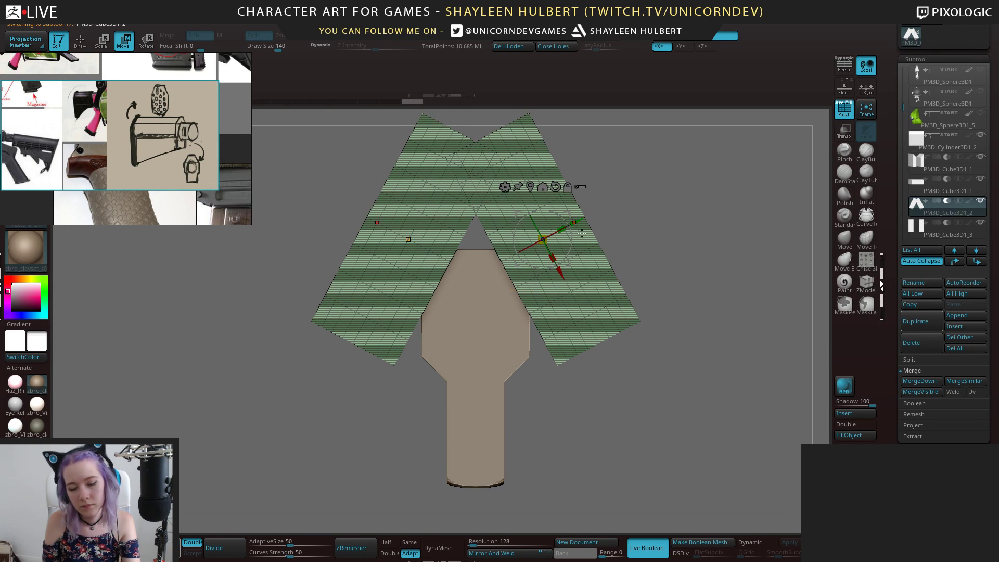
drag(554, 255, 484, 202)
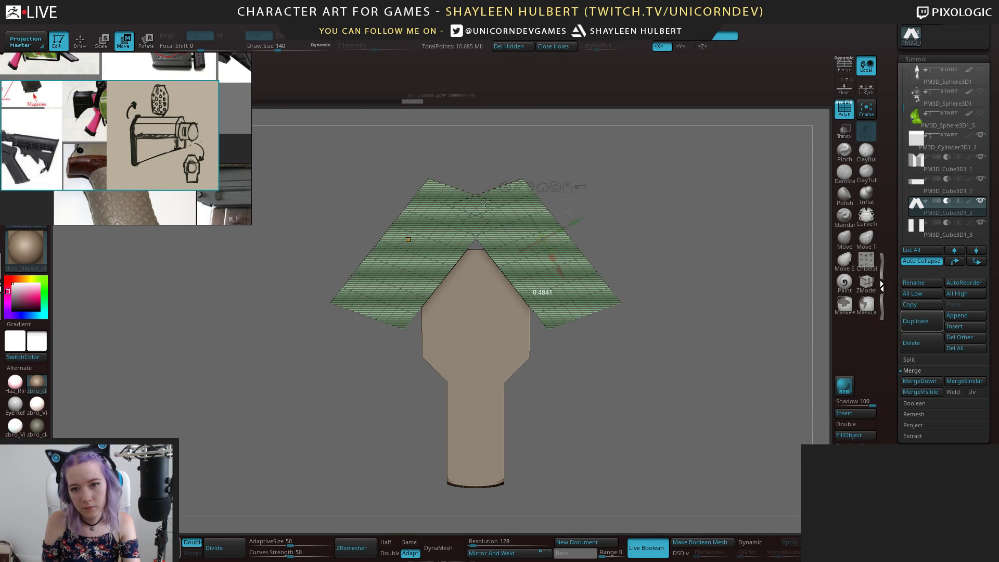
drag(567, 214, 578, 235)
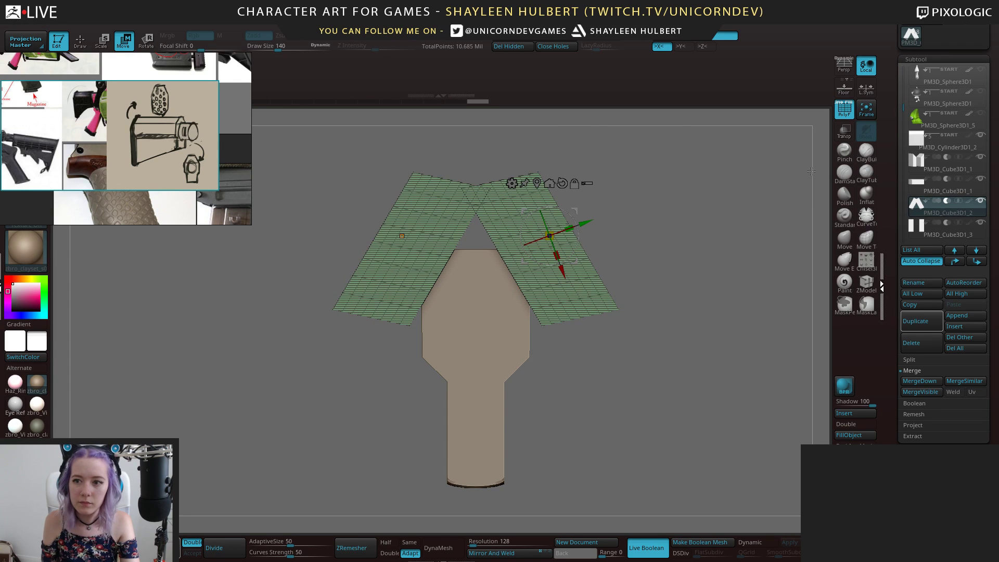
key(shift+f)
Tilt the lower cutter pair slightly so the stock's lower part tapers toward the bottom, and adjust the pair's height
drag(685, 207, 674, 276)
alt+drag(602, 383, 623, 333)
mouse_move(614, 333)
mouse_down()
mouse_move(650, 335)
mouse_move(608, 331)
mouse_up()
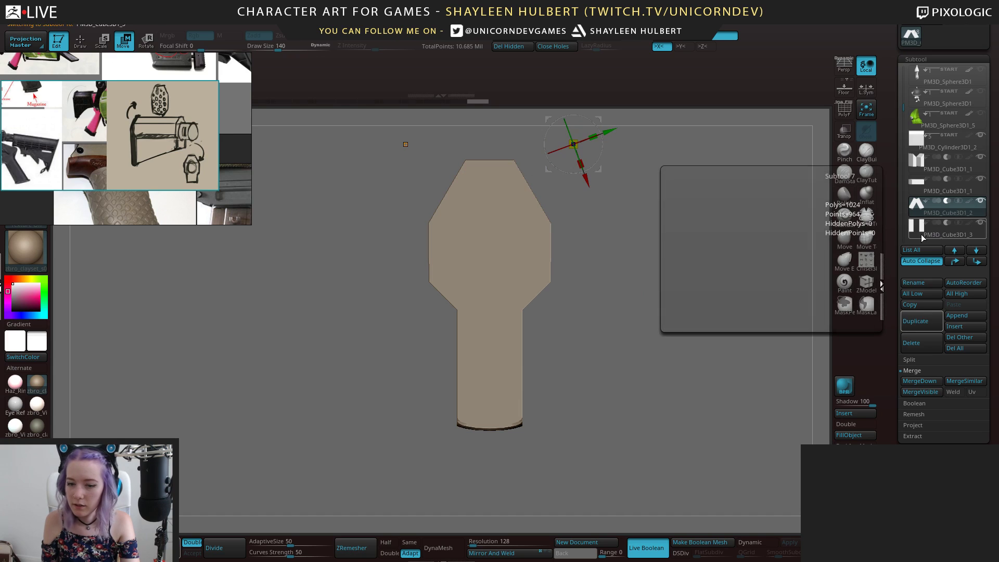
click(928, 169)
alt+drag(697, 333, 710, 290)
drag(608, 289, 606, 286)
mouse_move(656, 299)
mouse_down()
mouse_move(627, 280)
mouse_move(652, 289)
mouse_move(662, 269)
mouse_move(660, 324)
mouse_up()
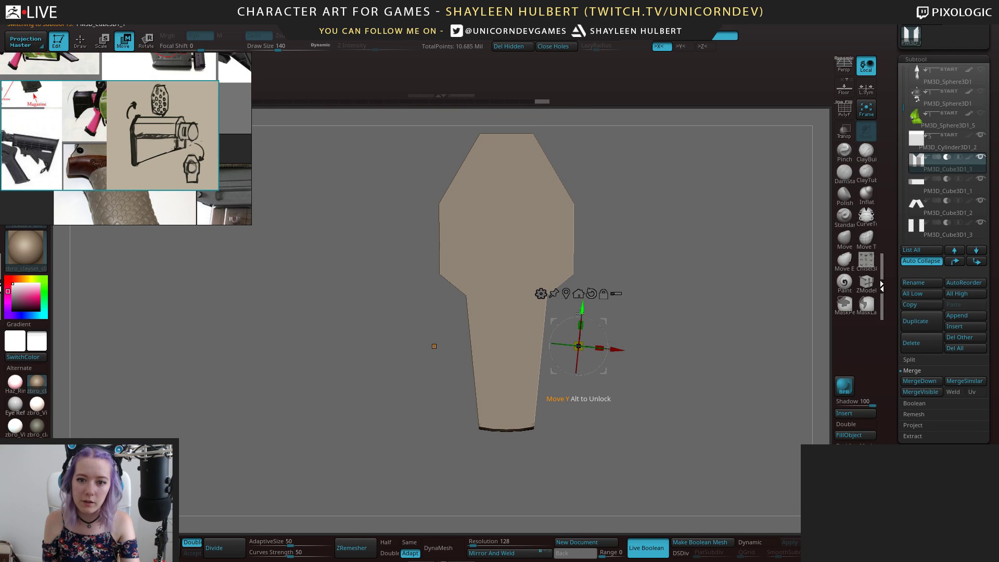
mouse_move(581, 327)
mouse_down()
mouse_move(583, 297)
mouse_move(581, 328)
mouse_up()
mouse_move(703, 285)
mouse_down()
mouse_move(737, 278)
mouse_move(636, 295)
mouse_move(681, 313)
mouse_move(670, 315)
mouse_move(650, 292)
mouse_move(668, 287)
mouse_move(668, 302)
mouse_move(694, 301)
mouse_up()
Turn on perspective, select the top cutter block and move it down to lower the stock's flat top
key(p)
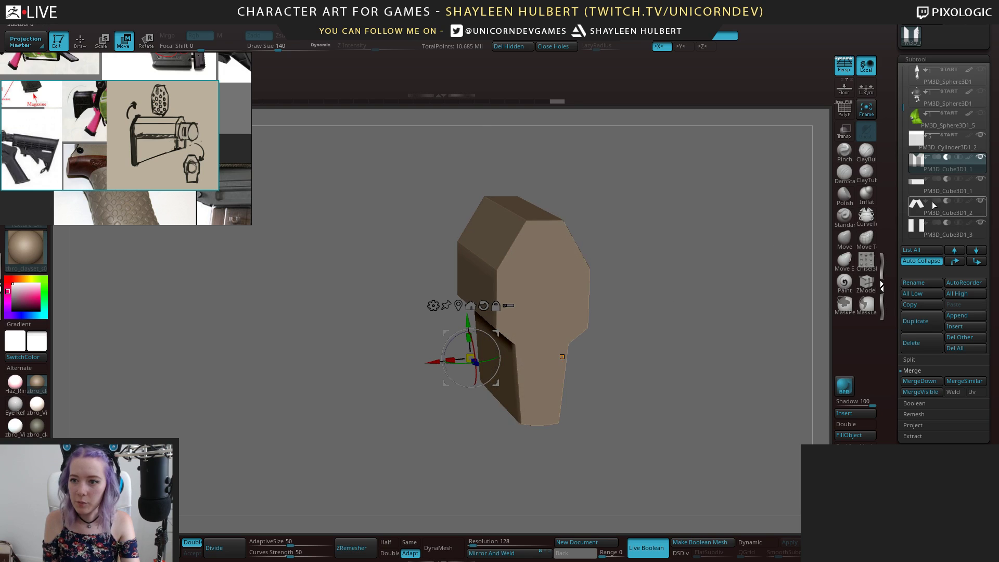
click(930, 188)
alt+drag(761, 235, 752, 246)
drag(515, 139, 516, 150)
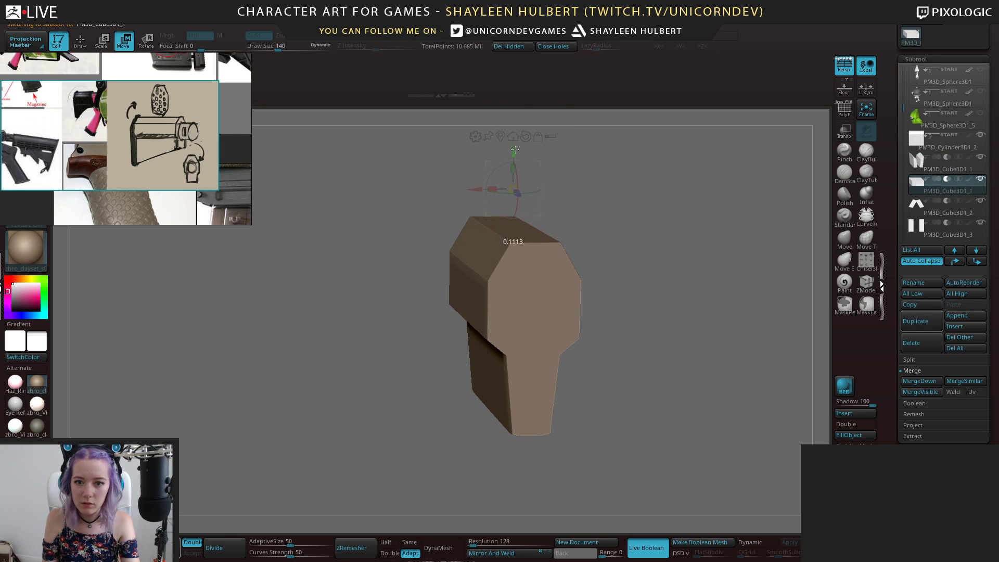
drag(663, 271, 732, 268)
drag(675, 318, 363, 519)
Duplicate the top cutter block, move the copy below the stock and set it to Boolean subtraction to flatten the underside
key(ctrl+shift+d)
drag(634, 312, 705, 362)
drag(503, 208, 503, 412)
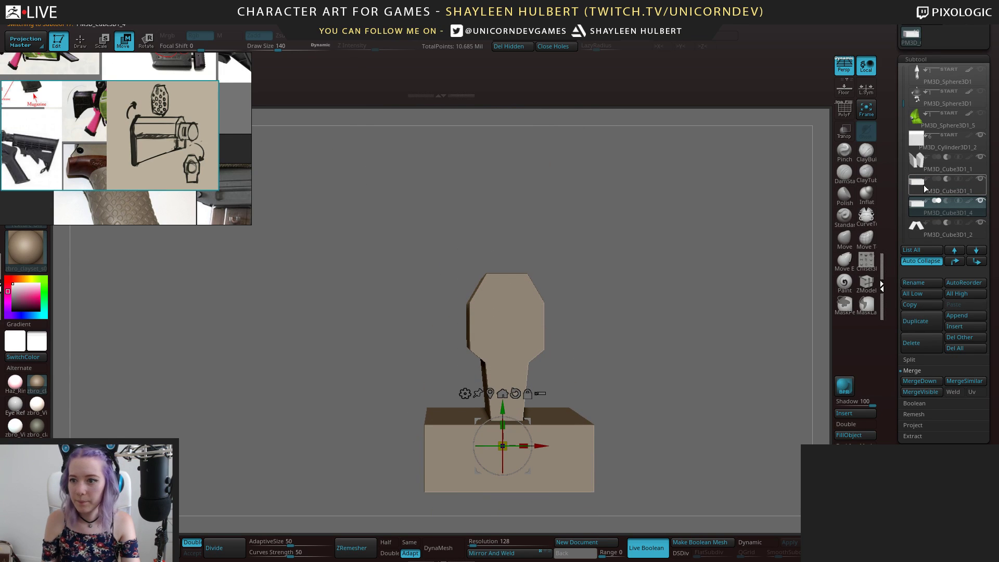
click(947, 202)
alt+drag(607, 416, 692, 306)
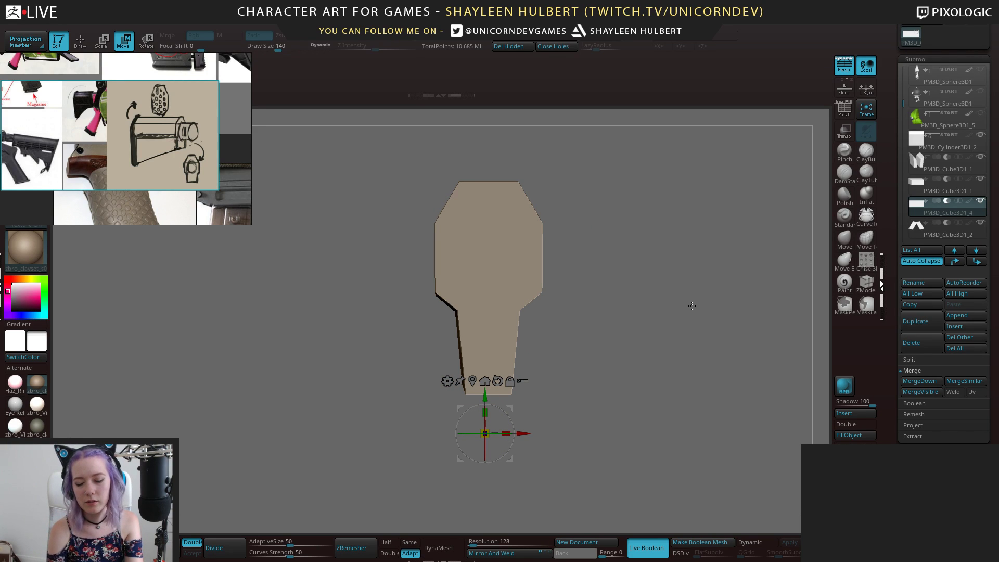
Examine the stock's shape from the front, side and angled views and compare it with the reference sketch
drag(677, 269, 666, 316)
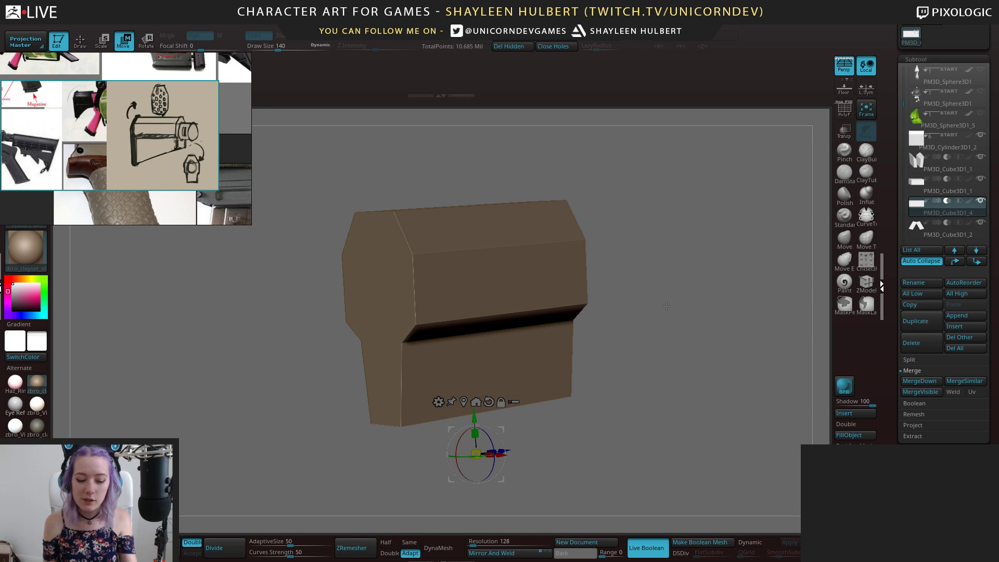
drag(646, 318, 653, 352)
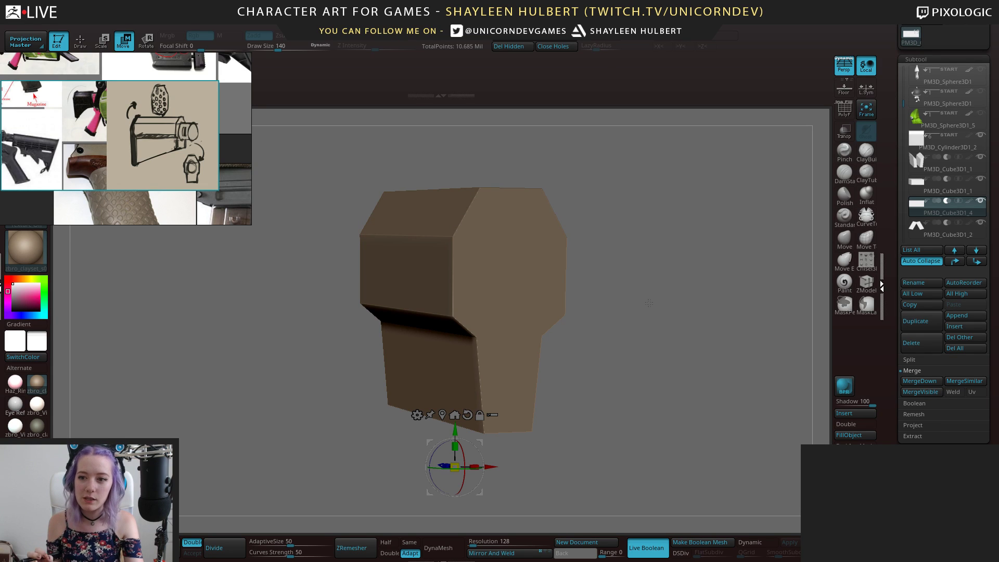
drag(649, 302, 578, 302)
drag(638, 313, 643, 293)
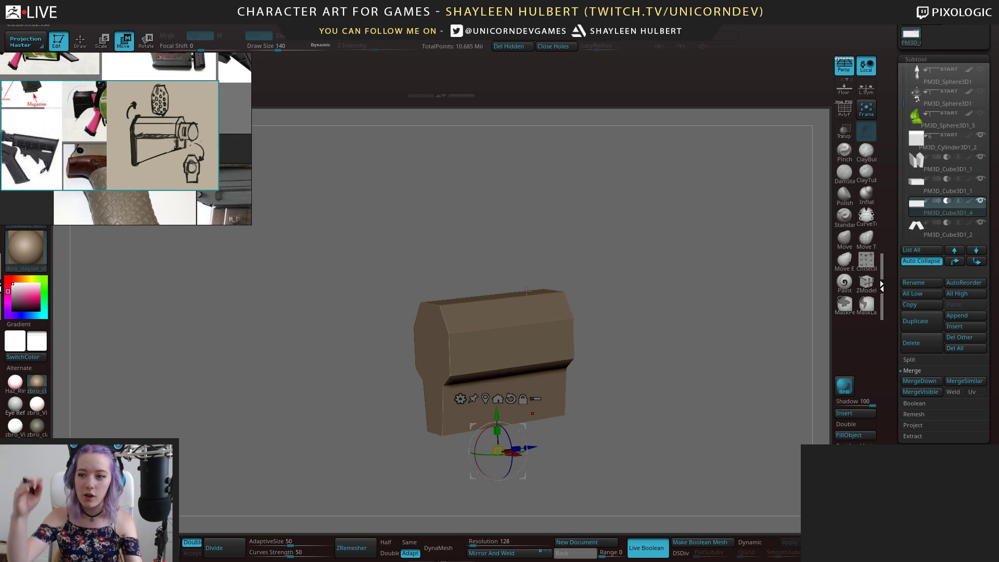
mouse_move(631, 320)
mouse_down()
mouse_move(628, 347)
mouse_move(546, 359)
mouse_move(688, 326)
mouse_move(635, 334)
mouse_up()
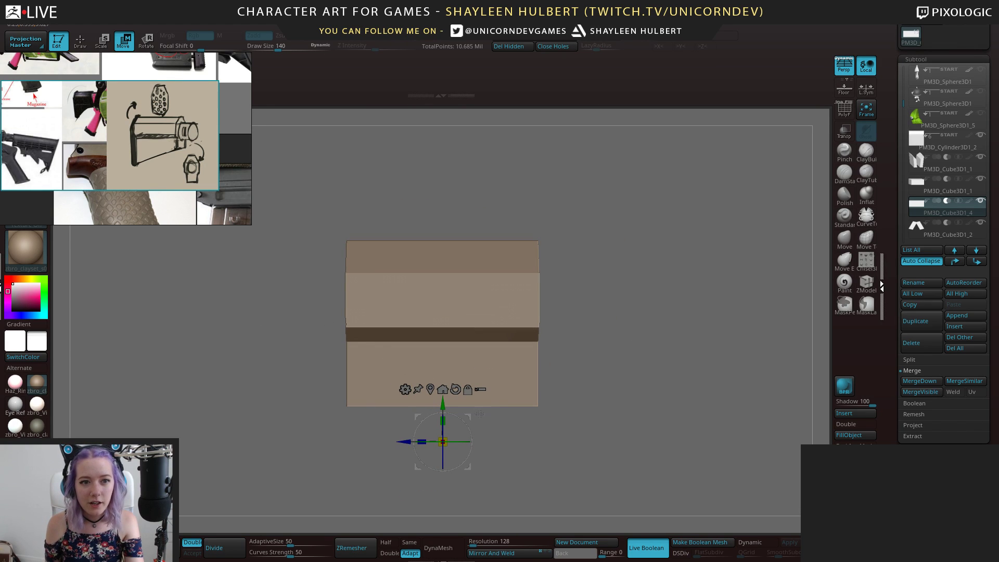
drag(487, 414, 523, 377)
mouse_move(242, 295)
mouse_down()
mouse_move(263, 298)
mouse_move(244, 293)
mouse_up()
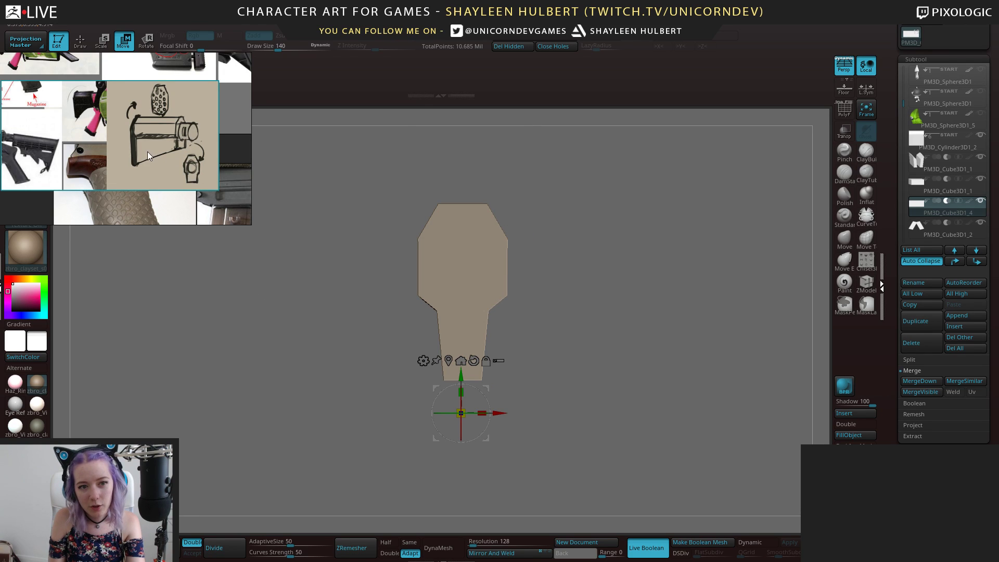
drag(531, 359, 567, 373)
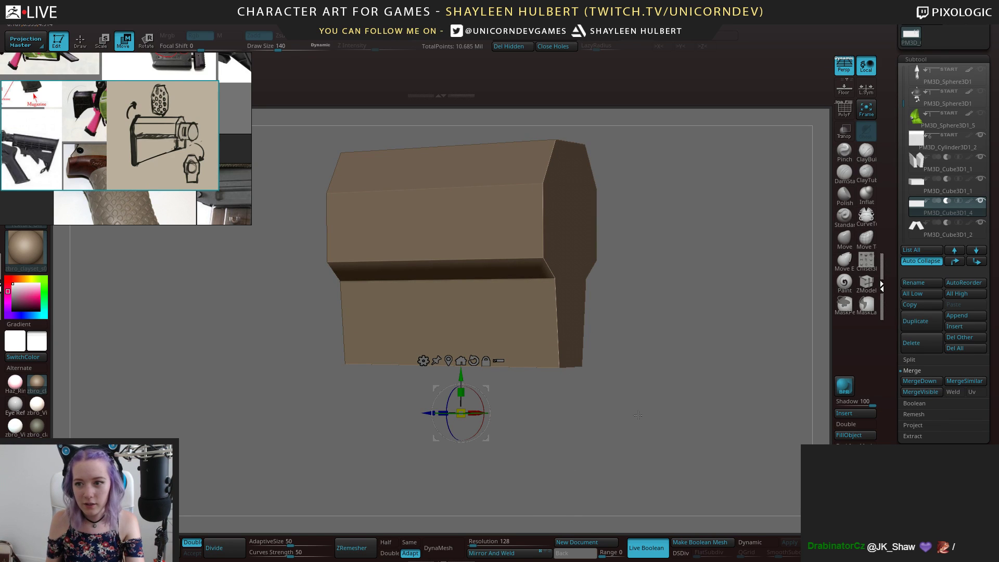
In the side view, rotate the bottom cutter block so the stock's underside slopes along its length
shift+drag(628, 422, 637, 421)
drag(484, 396, 470, 360)
drag(721, 332, 619, 351)
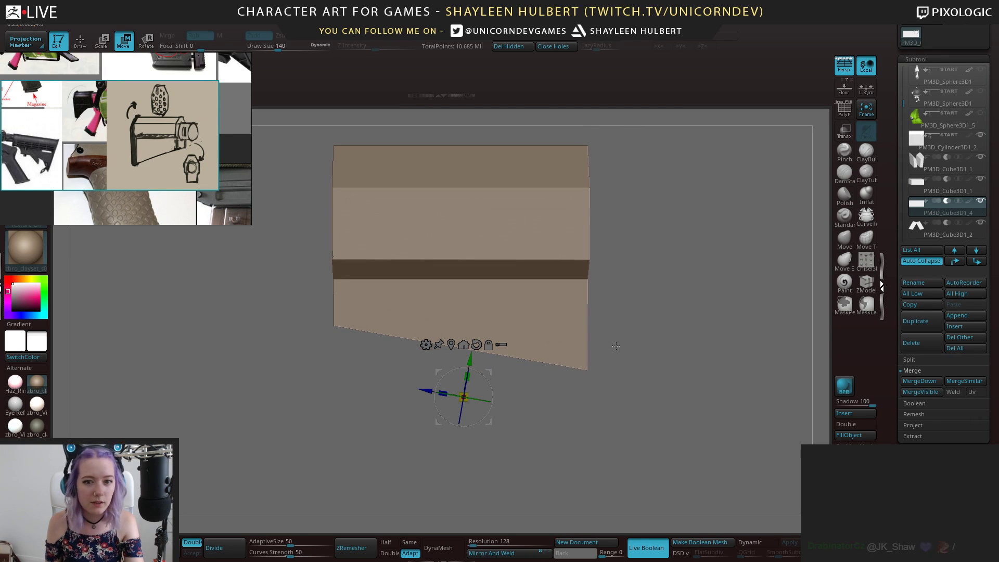
Duplicate the sloped bottom cutter, set the copy to subtract, rotate it level and move it toward the shallow end to notch the underside
click(906, 325)
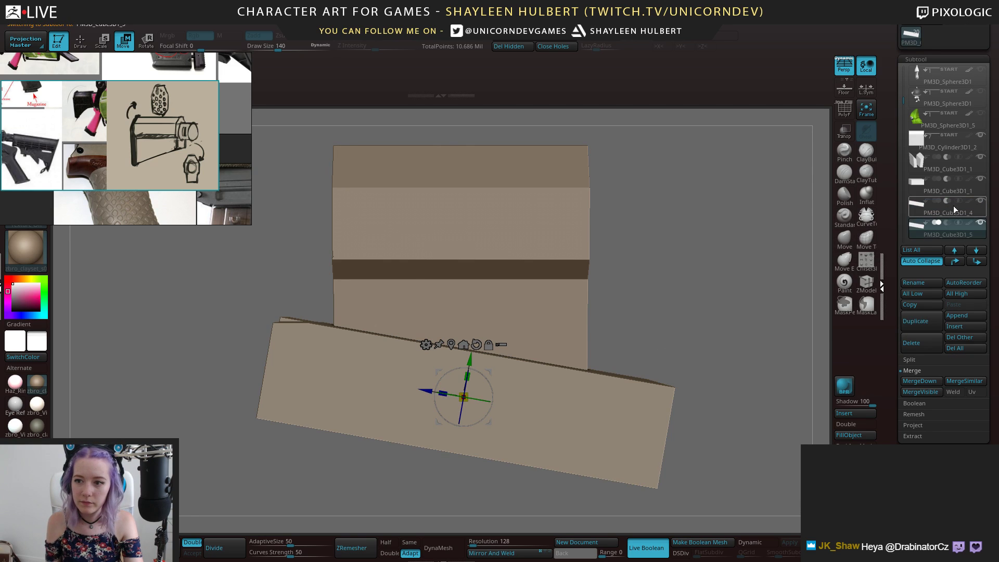
click(980, 222)
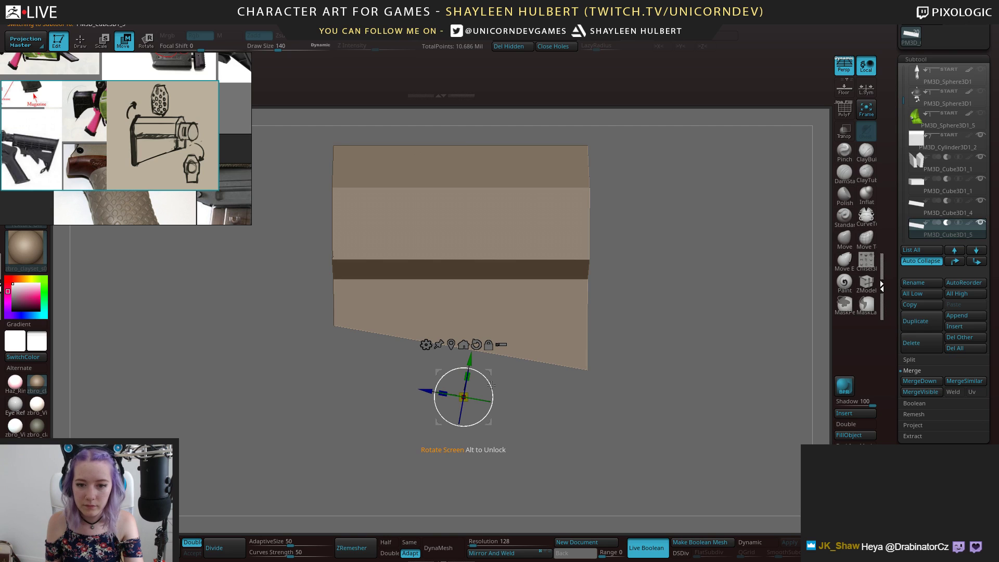
drag(492, 383, 492, 379)
drag(429, 396, 326, 360)
Undo the most recent adjustments made after placing the copied bottom cutter
key(ctrl+z)
key(ctrl+z)
key(ctrl+z)
key(ctrl+z)
key(ctrl+z)
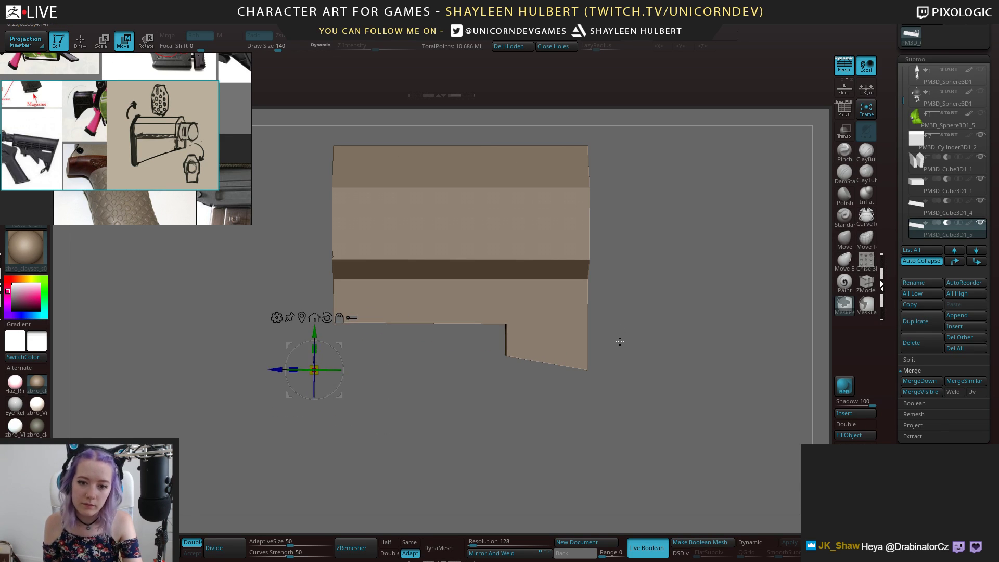
Move the subtracting block PM3D_Cube3D1_5 under the stock so it trims the lowest end of the sloped underside flat
drag(453, 348, 474, 374)
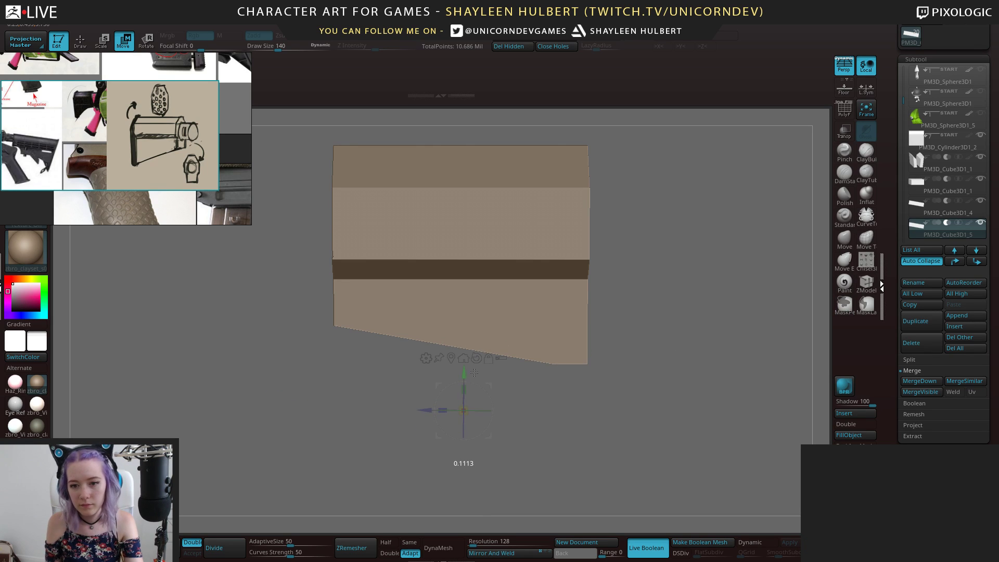
key(ctrl+z)
key(ctrl+shift+z)
drag(682, 297, 673, 332)
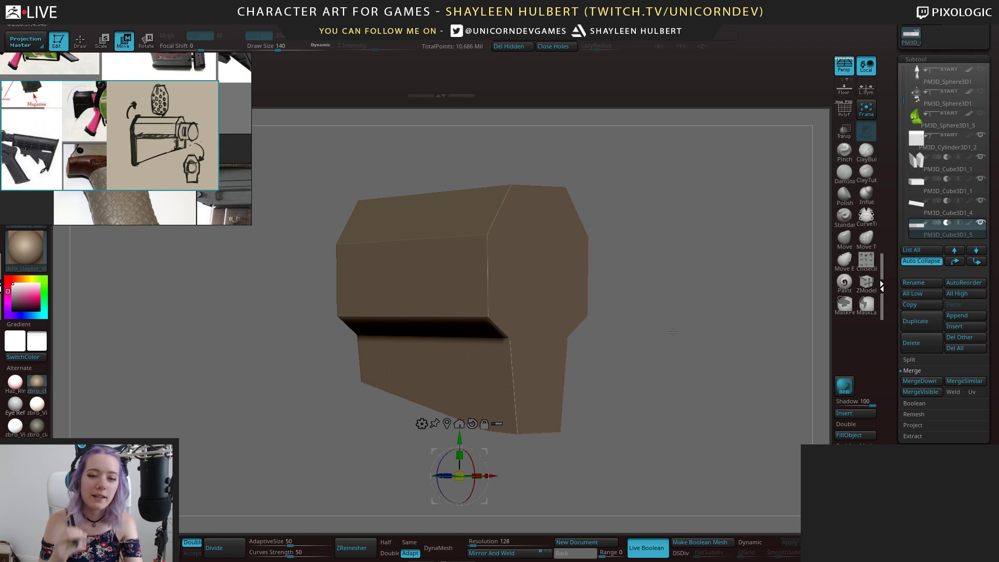
drag(683, 281, 694, 326)
shift+drag(665, 357, 704, 315)
Select the main body PM3D_Cylinder3D1_2 and adjust it slightly along its vertical axis
click(945, 145)
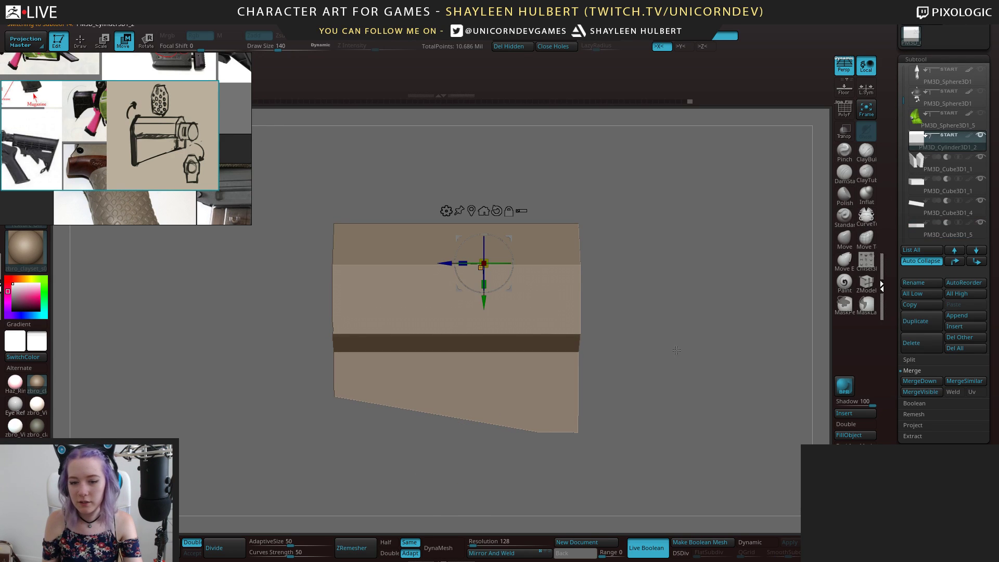
click(484, 284)
mouse_move(485, 293)
mouse_down()
mouse_move(497, 285)
mouse_move(481, 293)
mouse_up()
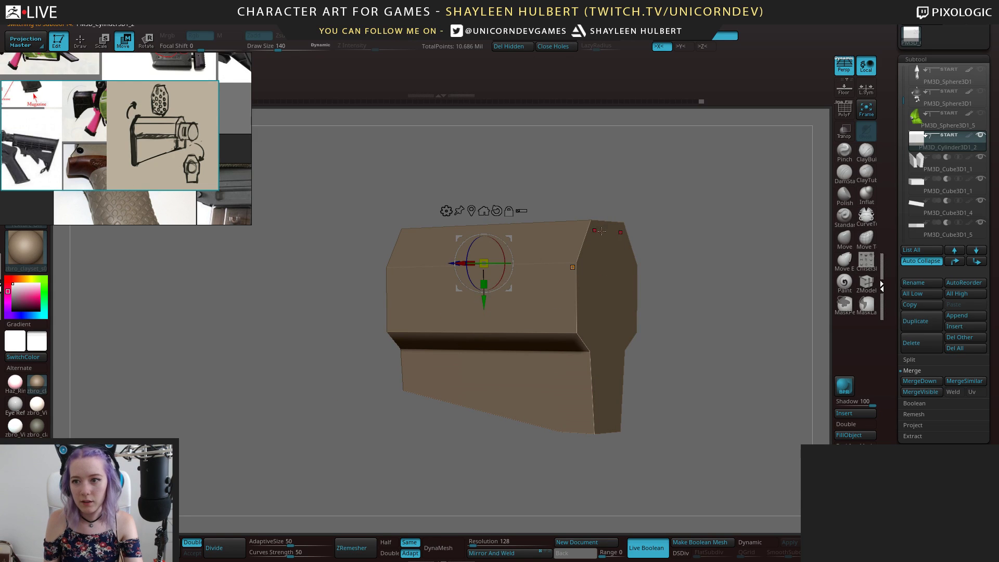
Turn off Live Boolean and hide the cutter subtools, leaving the main body PM3D_Cylinder3D1_2 selected for editing
click(648, 547)
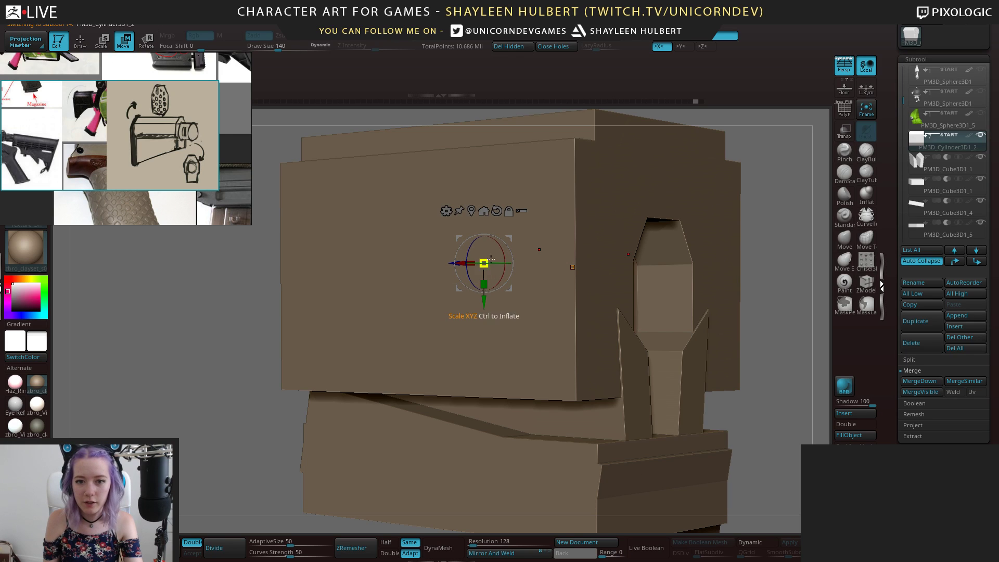
click(980, 158)
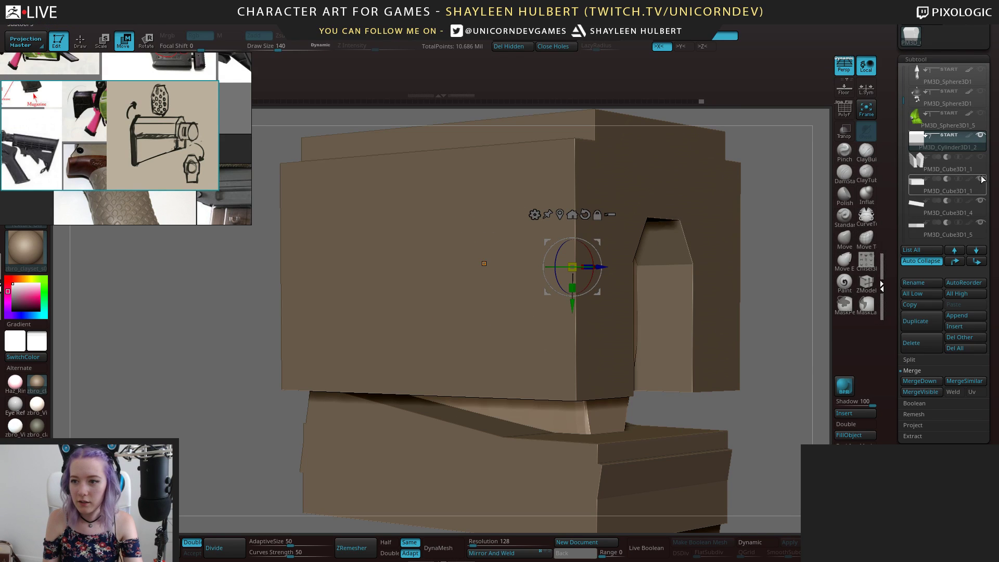
click(980, 179)
click(980, 205)
click(980, 222)
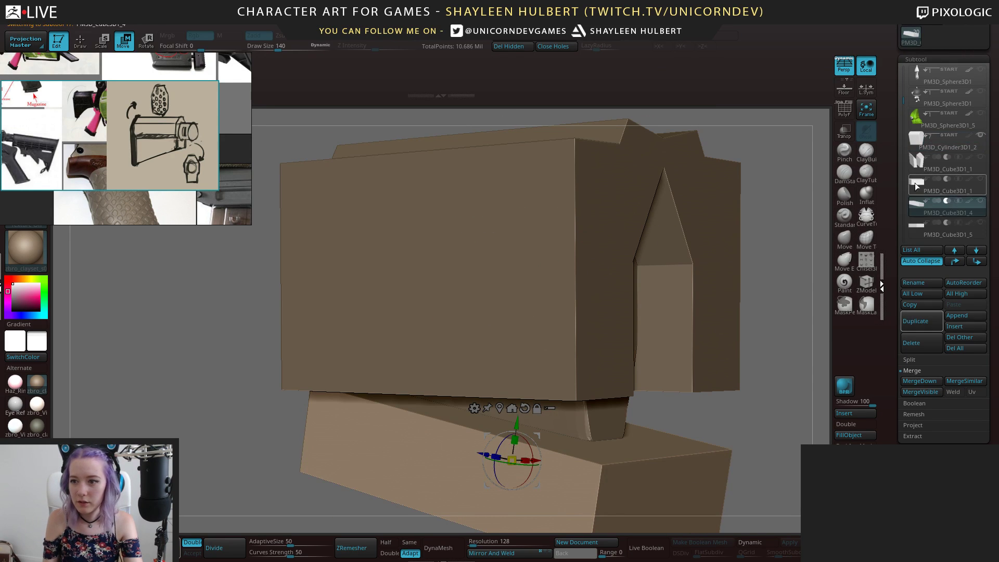
drag(902, 108, 902, 141)
click(980, 180)
click(980, 202)
key(f)
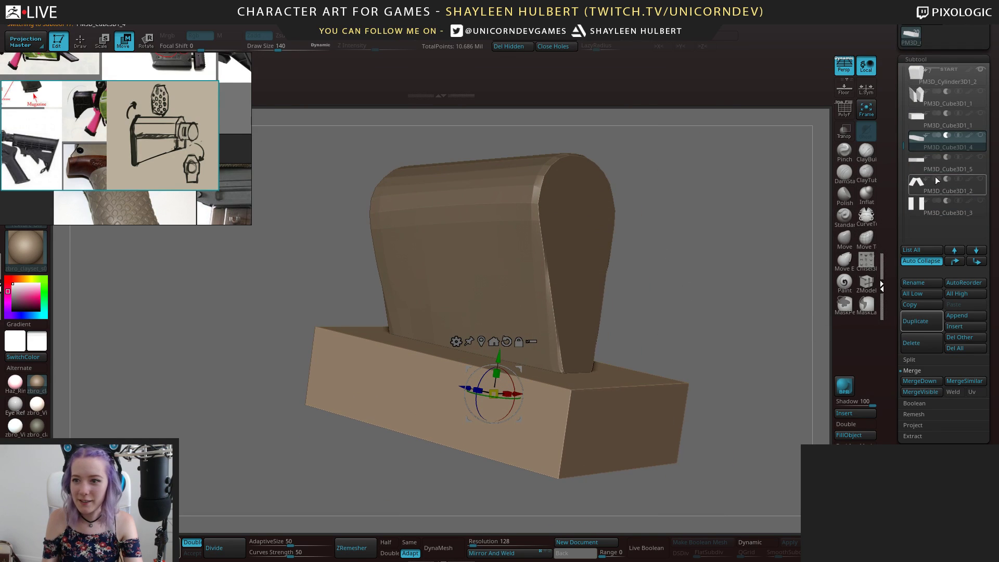
drag(901, 143, 901, 121)
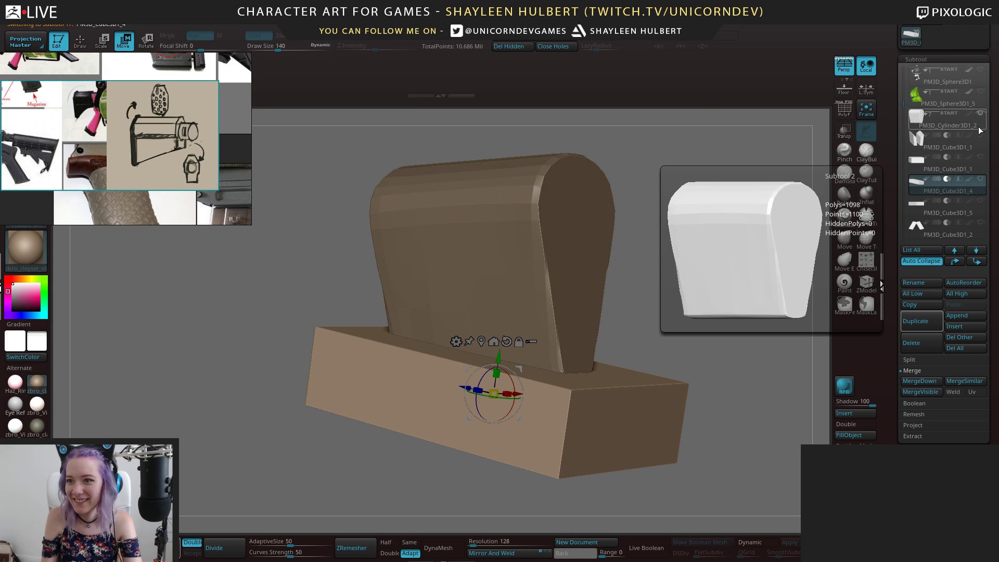
click(941, 121)
Adjust the isolated main body along its vertical axis in a straight side view
shift+drag(720, 258, 767, 259)
drag(548, 244, 550, 257)
drag(721, 260, 666, 301)
Show all the cutter subtools again and turn Live Boolean back on to preview the carved stock
click(980, 136)
click(980, 157)
click(981, 179)
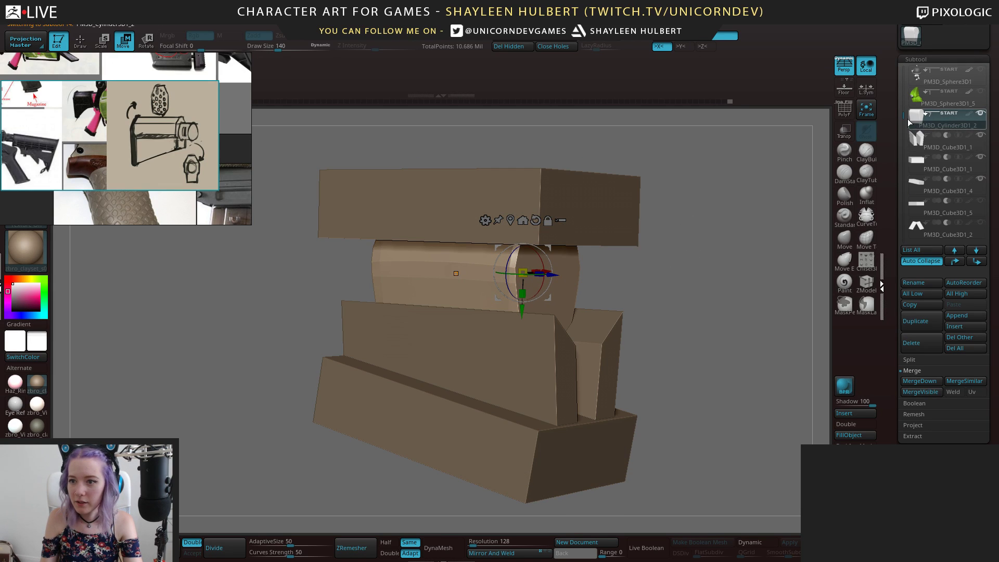
drag(902, 125, 901, 147)
click(980, 157)
click(981, 179)
click(980, 201)
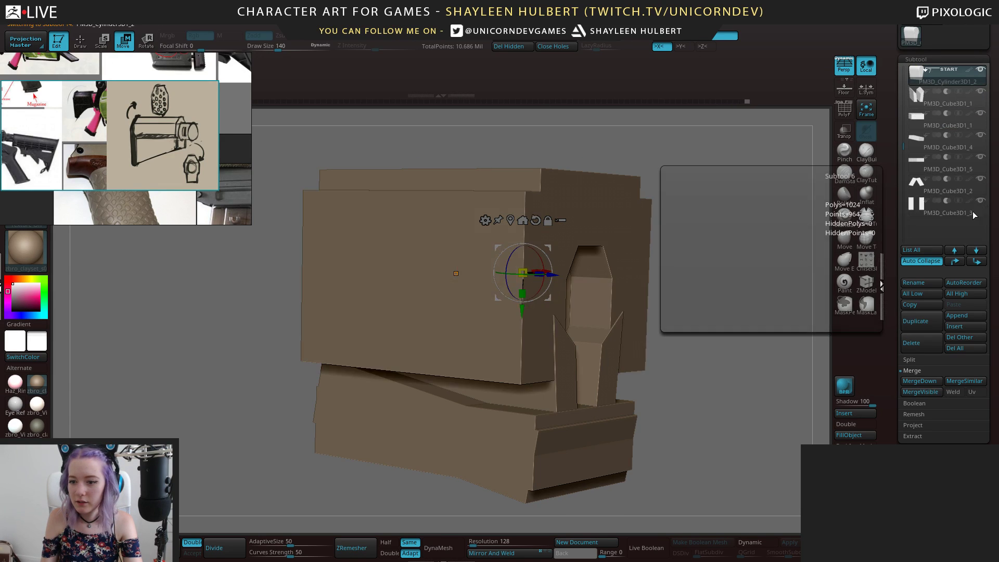
click(650, 549)
drag(738, 333, 804, 288)
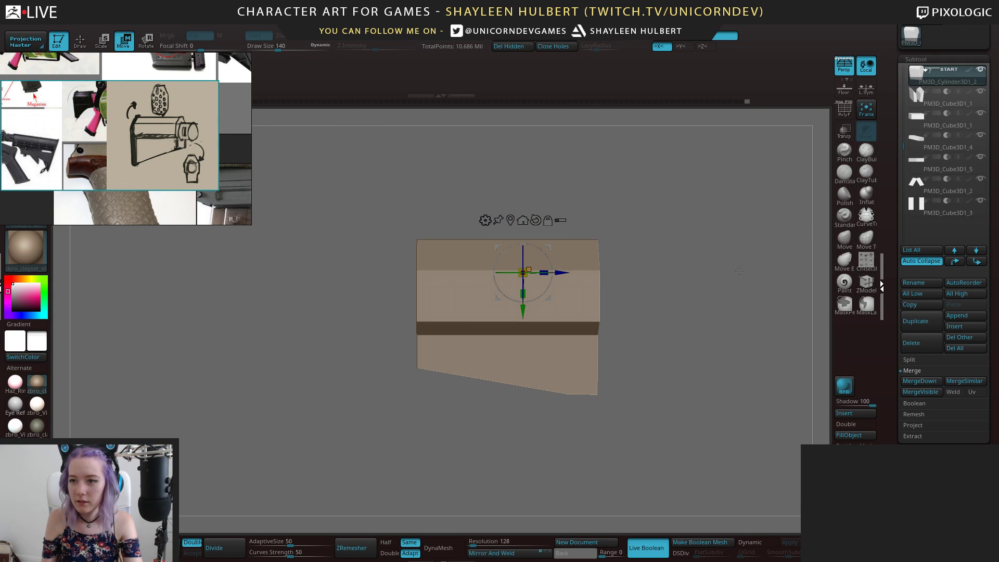
Nudge the sloped cutter PM3D_Cube3D1_4 and move the bottom cutter PM3D_Cube3D1_5 down, clear of the stock's underside
click(941, 145)
drag(513, 326, 514, 329)
click(931, 125)
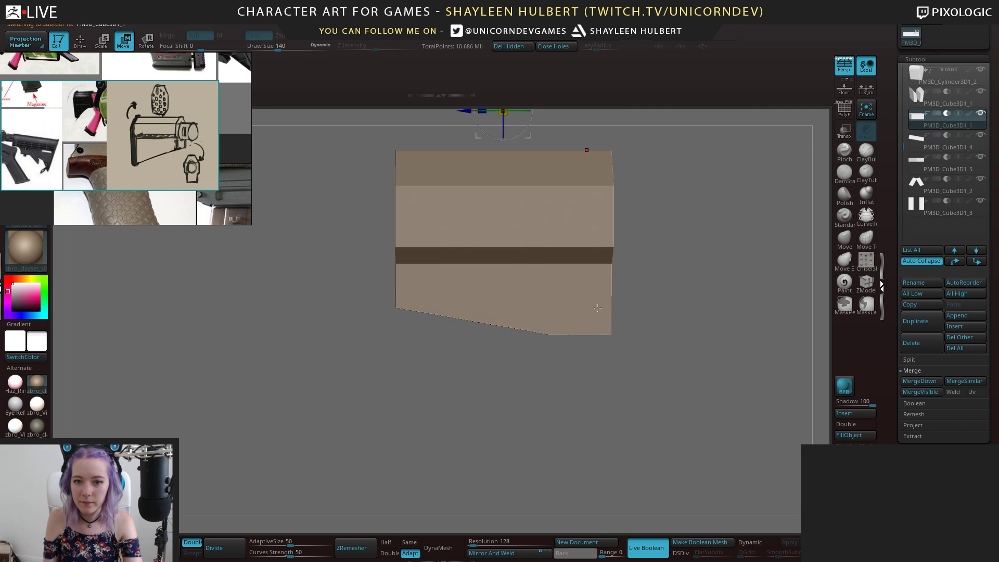
click(962, 163)
drag(512, 335, 514, 377)
click(958, 135)
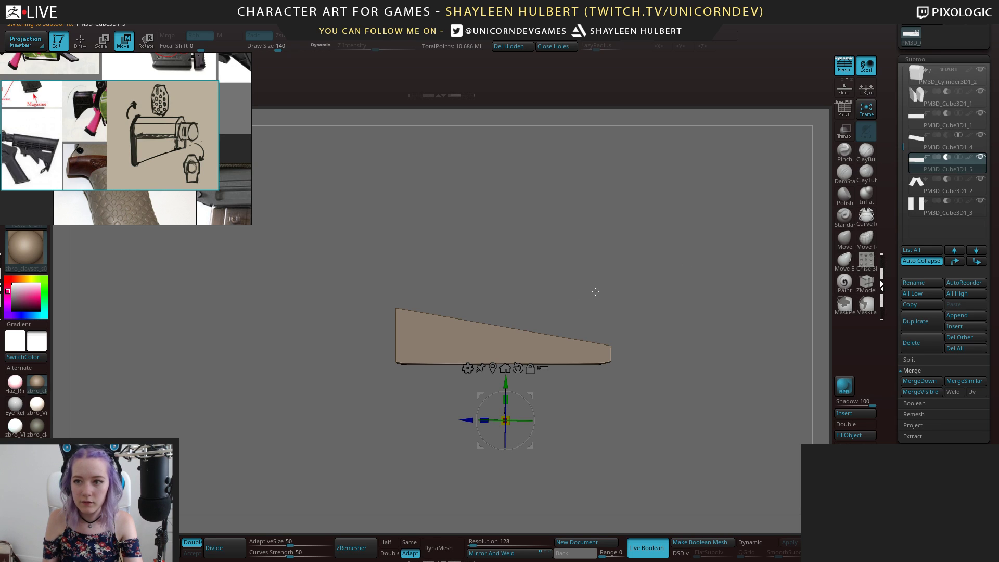
click(979, 144)
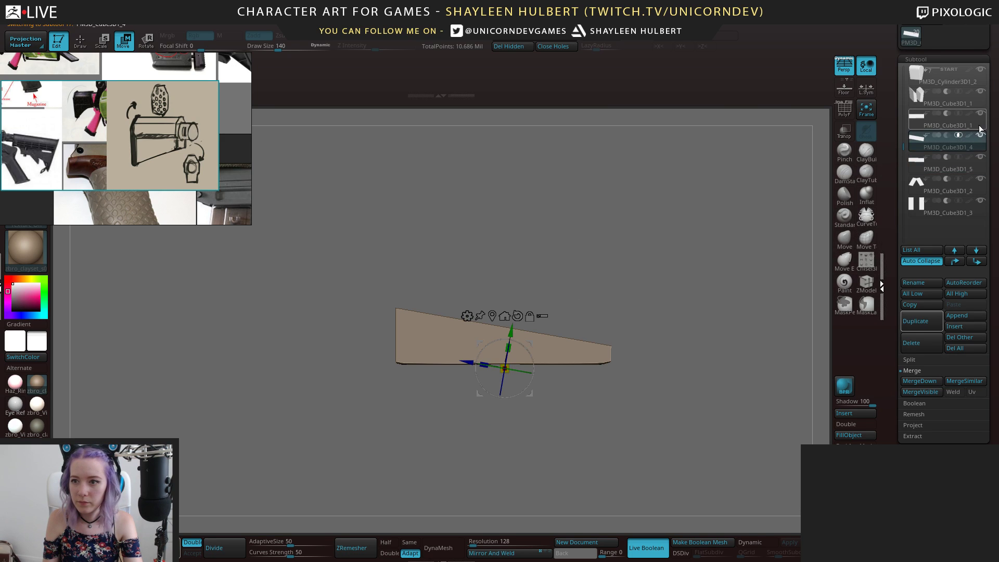
click(975, 80)
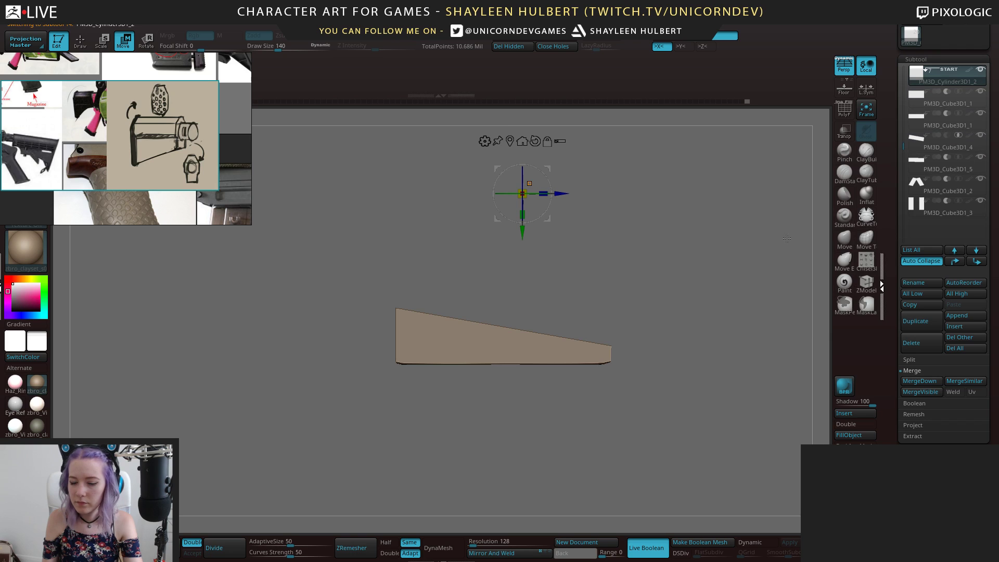
alt+drag(720, 213, 709, 277)
click(944, 138)
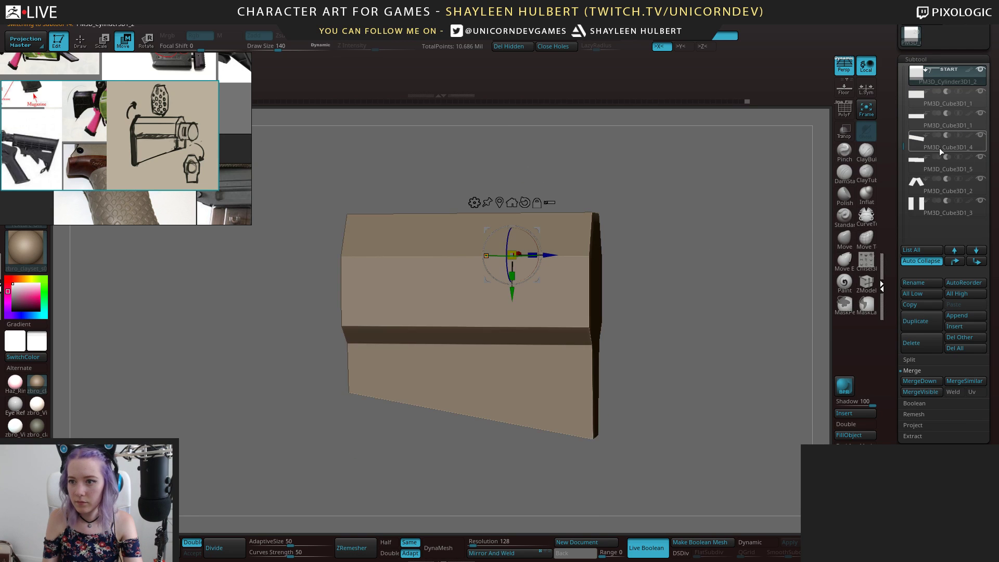
Adjust the main body vertically against the cutters so the stock's top edge is more rounded
drag(724, 315, 645, 260)
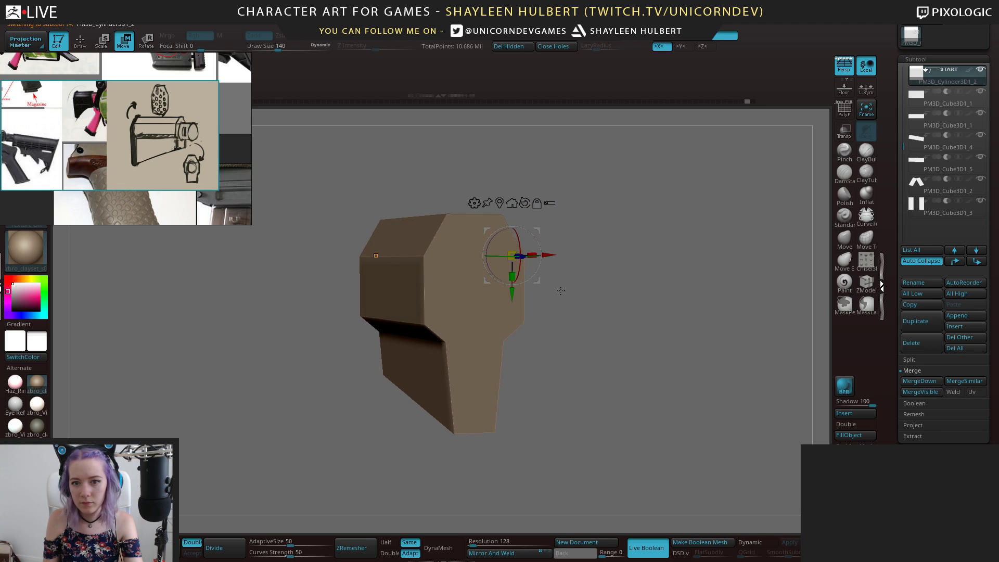
mouse_move(512, 296)
mouse_down()
mouse_move(511, 371)
mouse_move(512, 276)
mouse_up()
drag(572, 270, 754, 229)
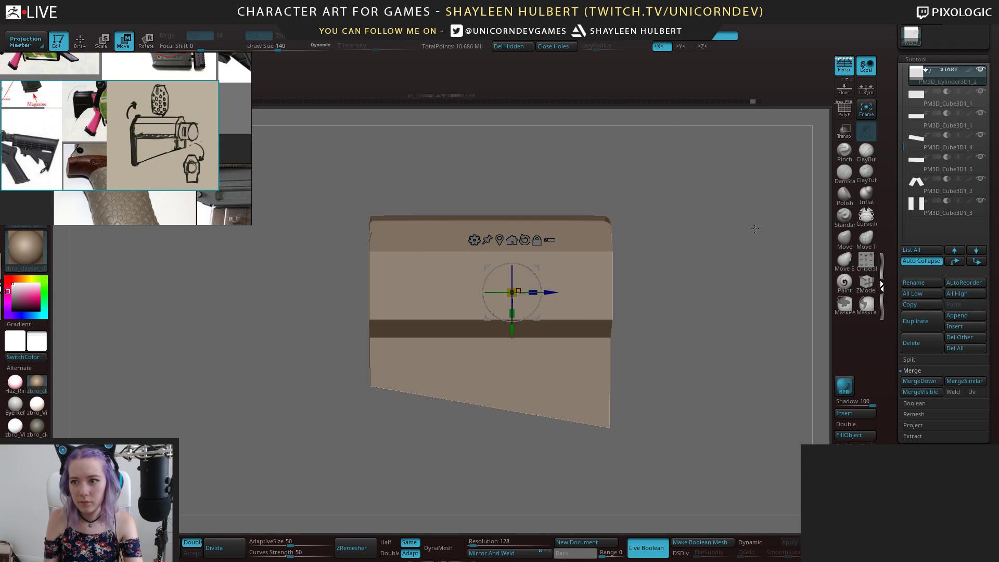
Shift the sloped cutter PM3D_Cube3D1_4 vertically and raise the bottom cutter PM3D_Cube3D1_5 to flatten the underside's lowest end
click(976, 174)
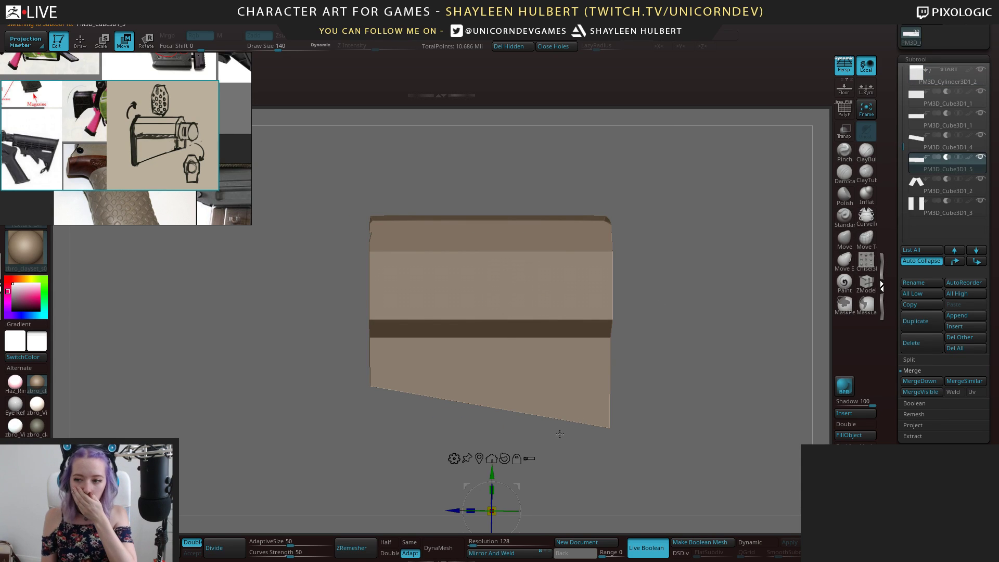
click(977, 148)
alt+drag(588, 442, 604, 344)
drag(519, 318, 520, 342)
mouse_move(716, 284)
mouse_down()
mouse_move(630, 289)
mouse_move(713, 284)
mouse_up()
click(976, 168)
drag(510, 377, 514, 330)
Rotate and move the sloped cutter PM3D_Cube3D1_4 for a steeper underside, and nudge the bottom cutter PM3D_Cube3D1_5 vertically
click(957, 147)
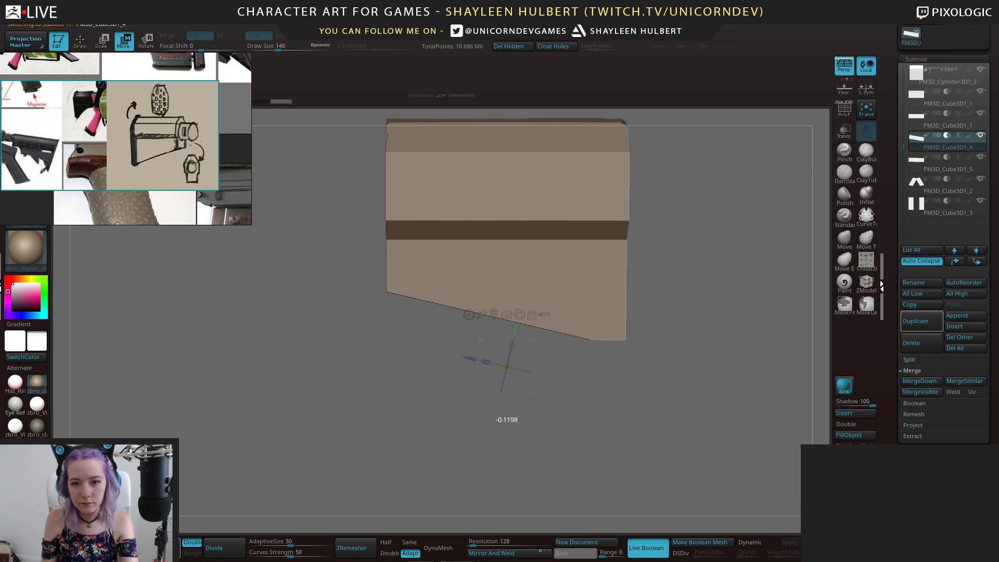
drag(470, 355, 487, 322)
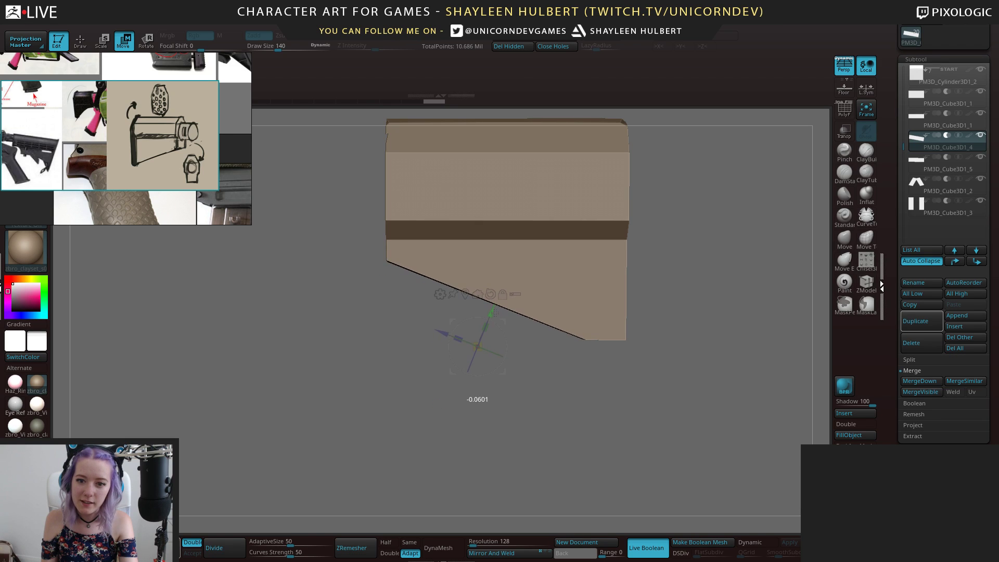
click(947, 166)
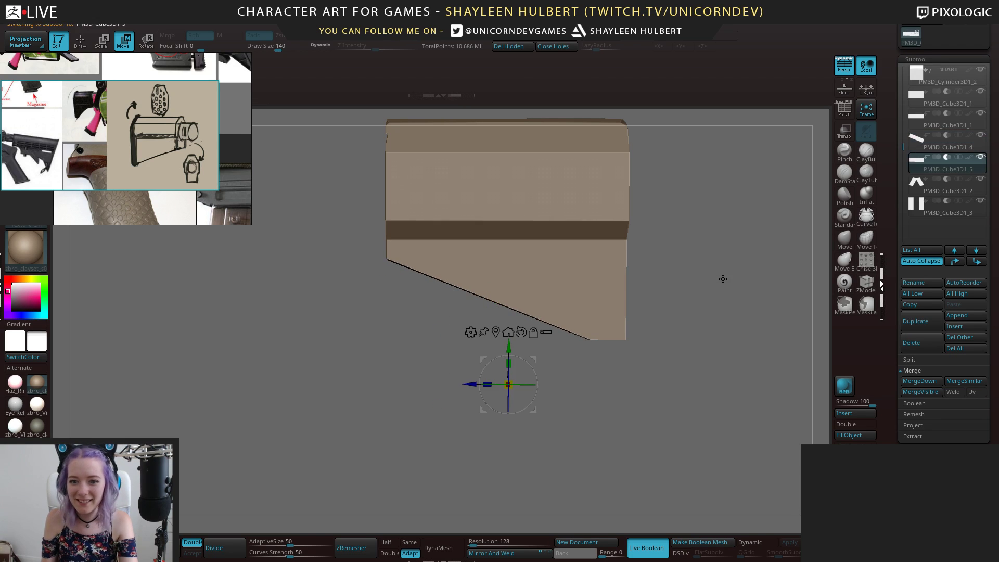
drag(508, 345, 509, 339)
drag(760, 312, 741, 246)
Reset the gizmo orientation on the upper PM3D_Cube3D1_1 side cutters and adjust them to refine the stock's lower sides
click(967, 147)
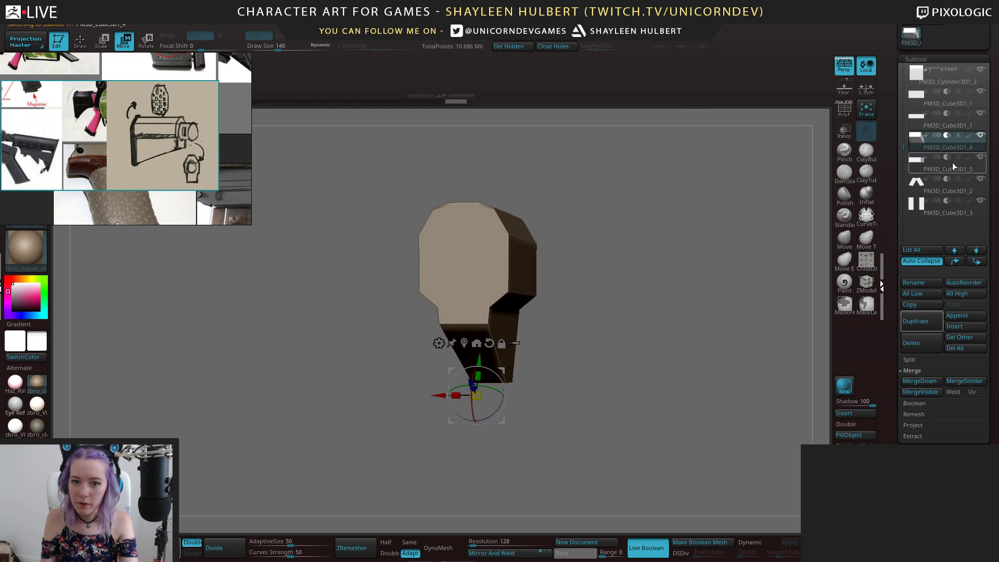
click(969, 125)
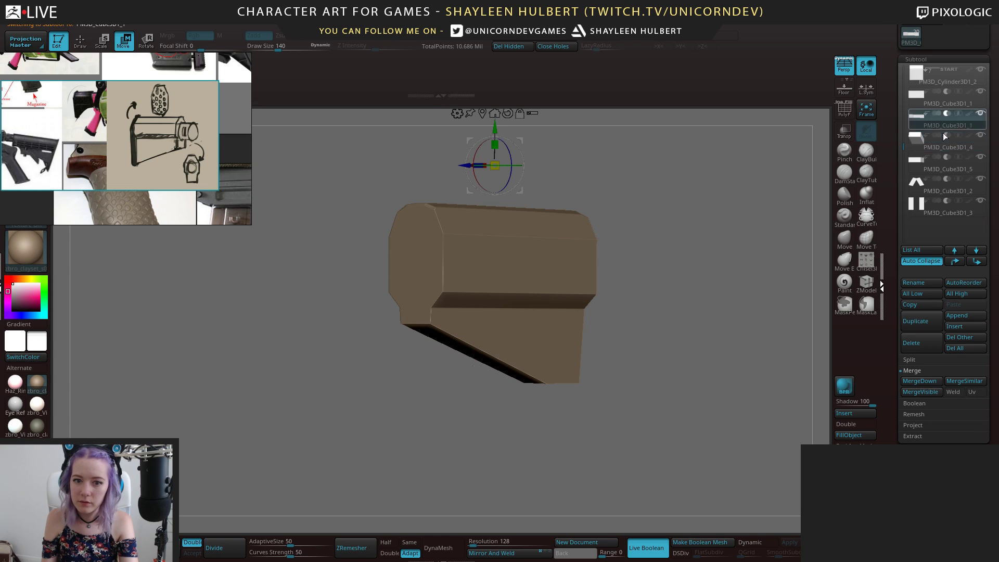
click(981, 103)
drag(704, 264, 491, 290)
click(483, 287)
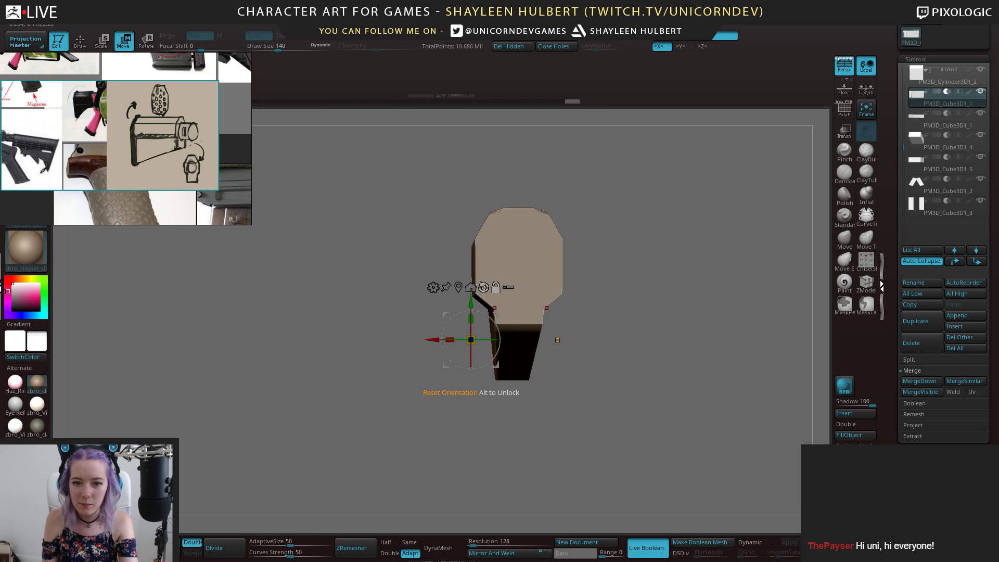
drag(478, 315, 472, 298)
drag(472, 295, 472, 294)
drag(391, 307, 654, 279)
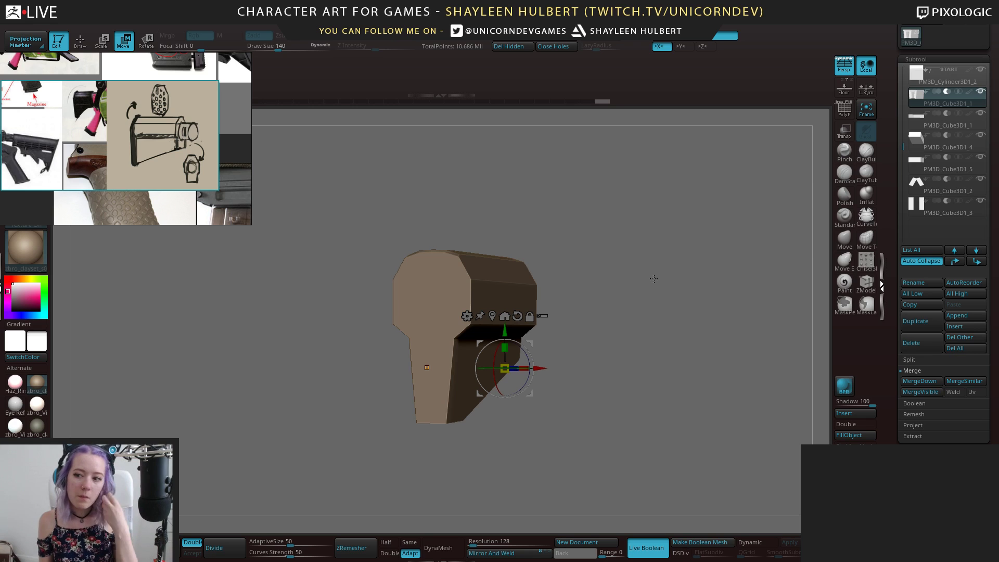
mouse_move(639, 320)
mouse_down()
mouse_move(667, 306)
mouse_move(671, 319)
mouse_move(744, 231)
mouse_move(717, 258)
mouse_move(724, 273)
mouse_move(584, 326)
mouse_move(372, 242)
mouse_up()
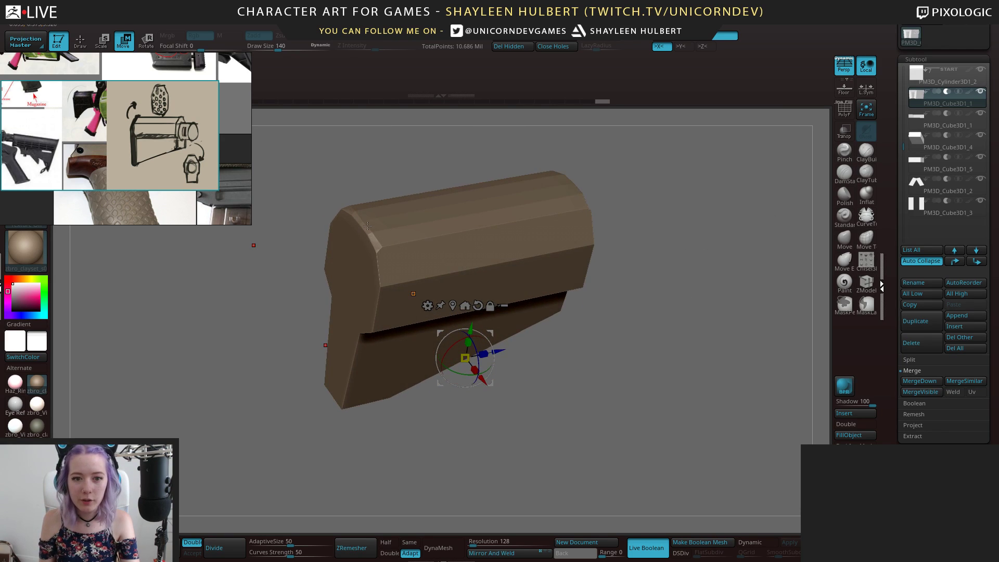
shift+drag(486, 266, 727, 251)
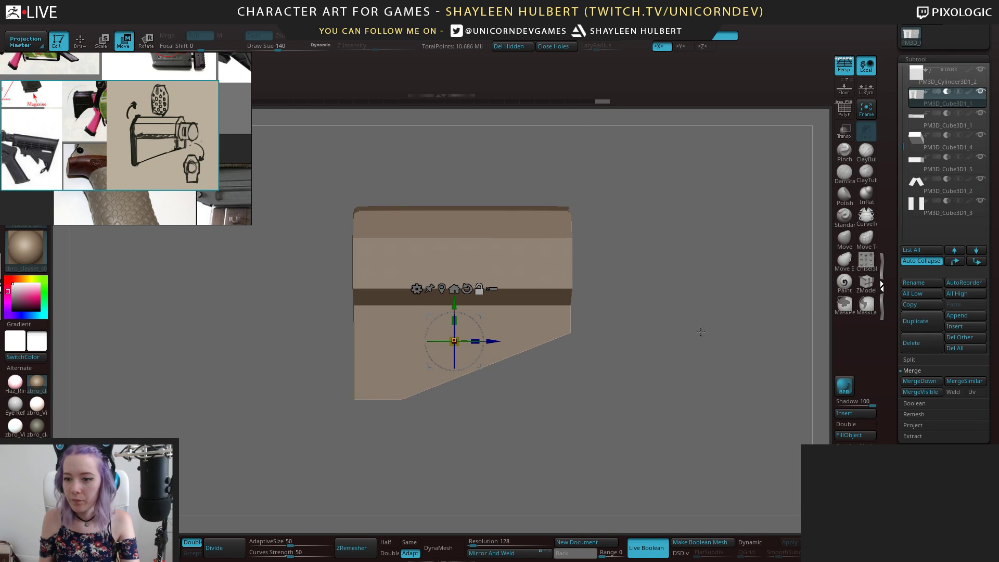
Inspect the wireframe of the PM3D_Cube3D1_3 cutter with the polyframe display, and switch the display off again
click(947, 207)
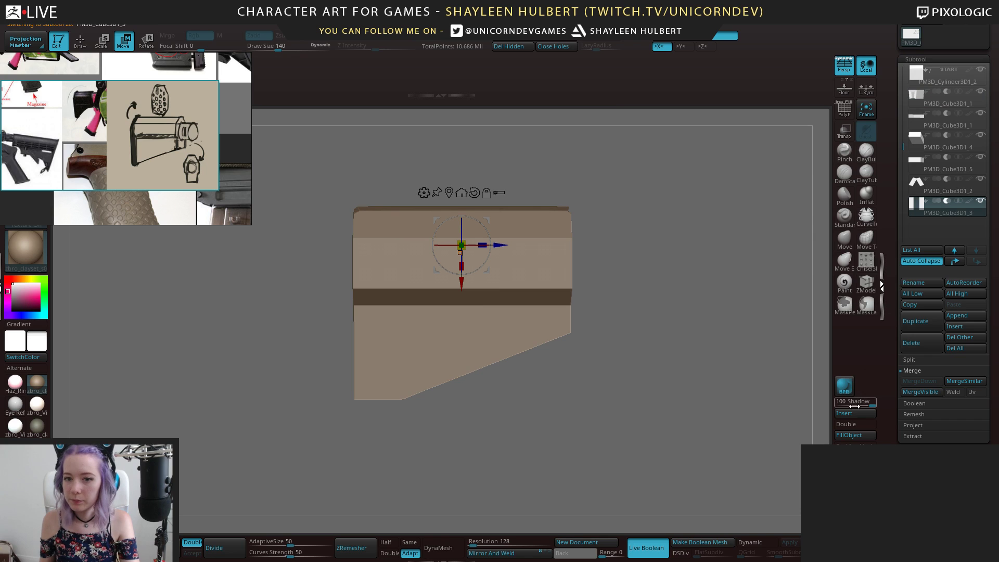
click(843, 108)
mouse_move(719, 214)
mouse_down()
mouse_move(750, 243)
mouse_move(721, 224)
mouse_up()
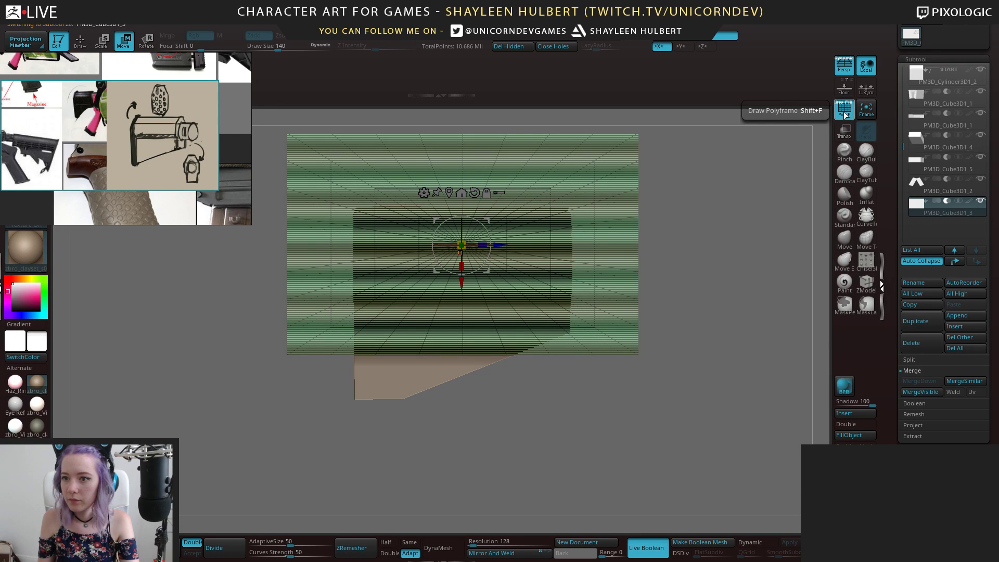
click(845, 115)
Insert a Cube3D primitive as a new subtool below PM3D_Cube3D1_3
click(844, 413)
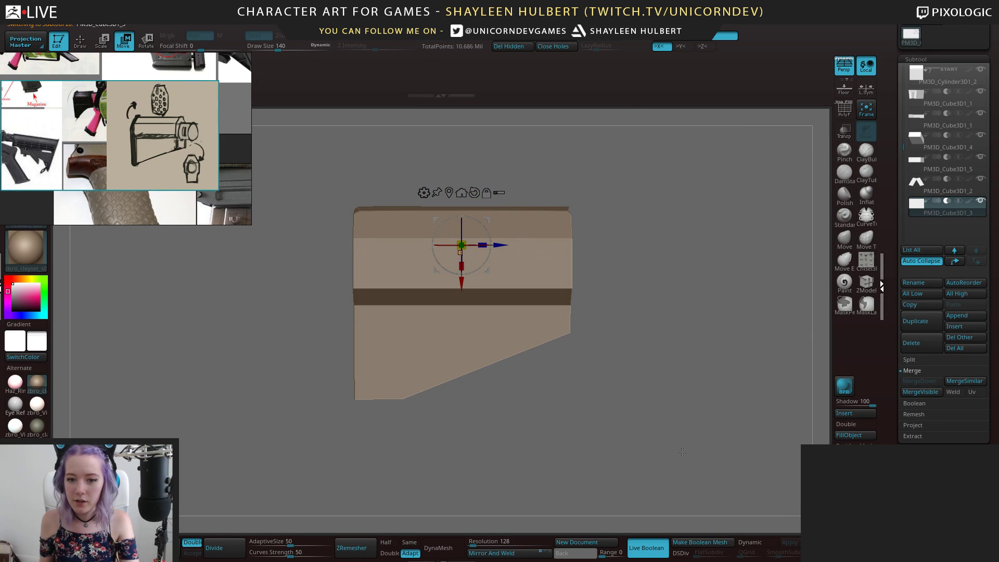
click(844, 413)
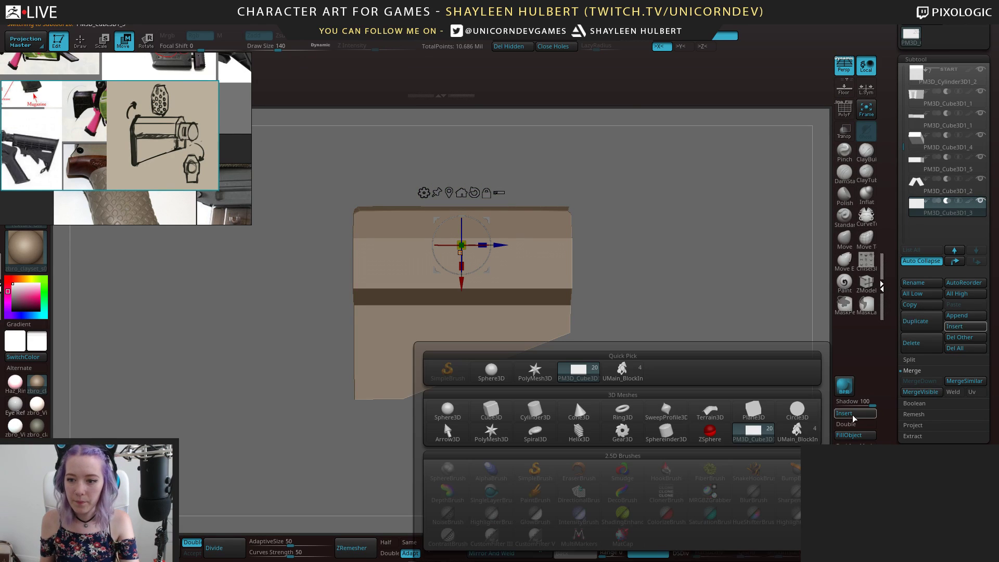
click(496, 413)
Turn off perspective and move the new cube across to overlap the taller end of the stock
alt+drag(724, 441, 673, 60)
click(659, 46)
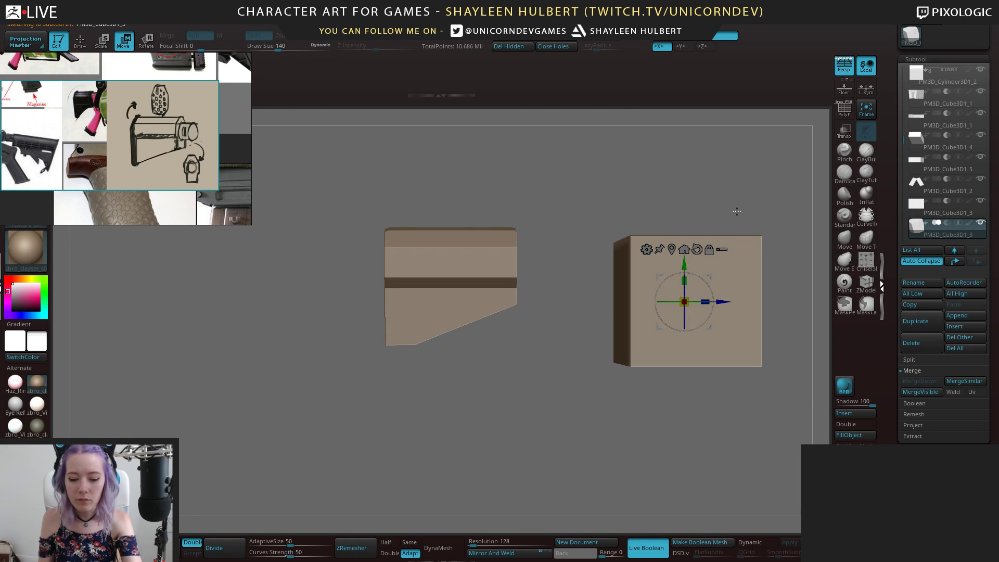
key(p)
drag(685, 301, 329, 302)
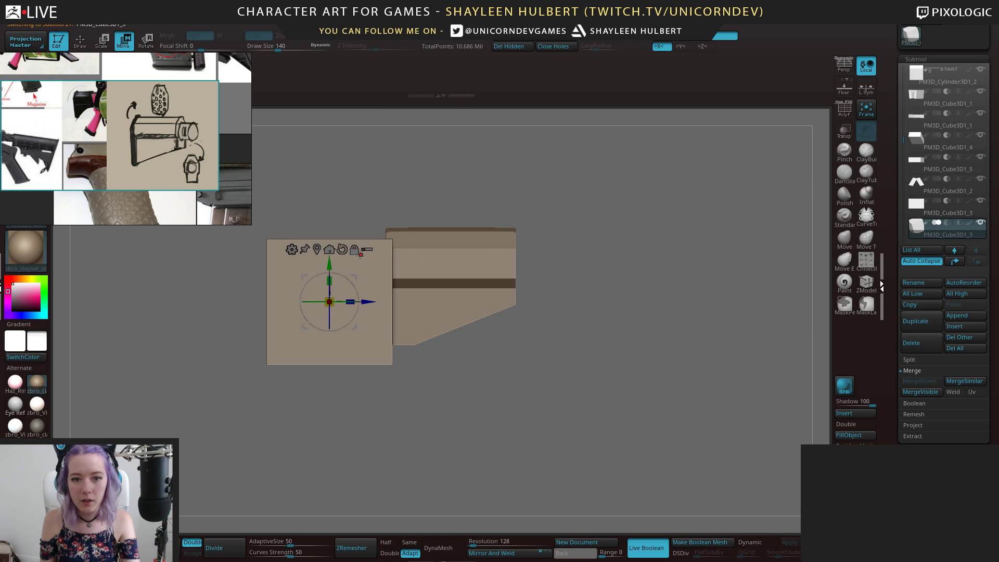
Align the new cube flush against the taller end of the stock and set it to subtract
drag(329, 267, 330, 250)
alt+drag(541, 284, 635, 300)
drag(635, 299, 677, 299)
mouse_move(429, 288)
mouse_down()
mouse_move(391, 287)
mouse_move(426, 287)
mouse_up()
click(947, 223)
alt+drag(720, 334, 687, 338)
drag(687, 337, 804, 300)
Duplicate the end cutter, move the copy along the stock to its opposite end, and set it to subtract
key(ctrl+shift+d)
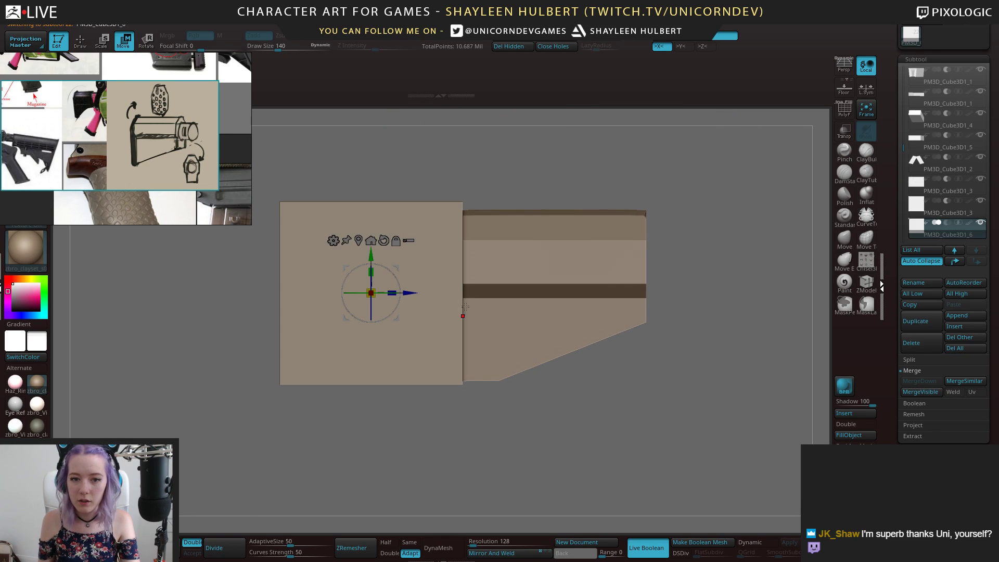
drag(412, 291, 774, 292)
alt+drag(707, 440, 651, 433)
click(946, 223)
drag(688, 400, 806, 152)
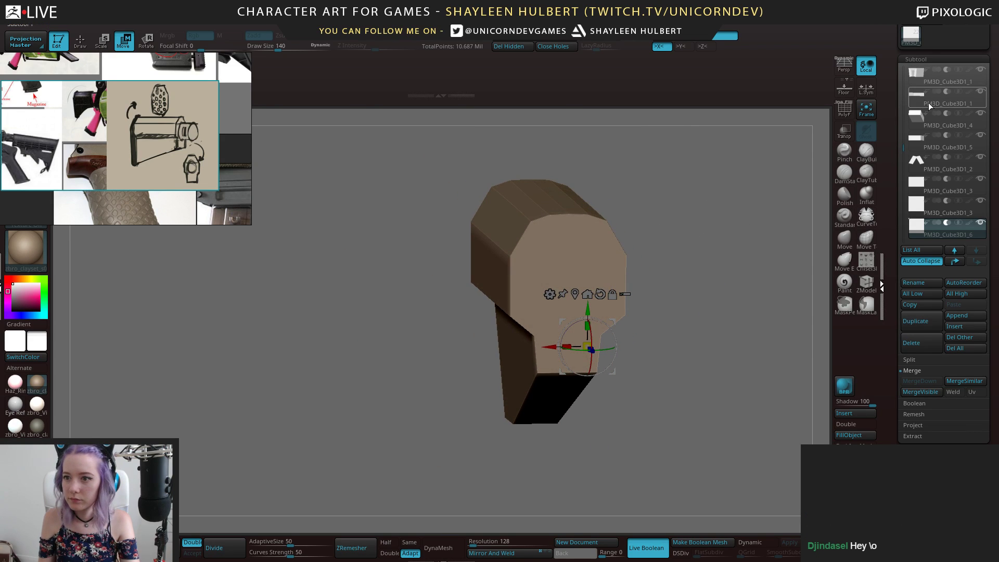
Lower the upper PM3D_Cube3D1_1 cutter slightly to trim more off the stock's flat upper face
click(928, 145)
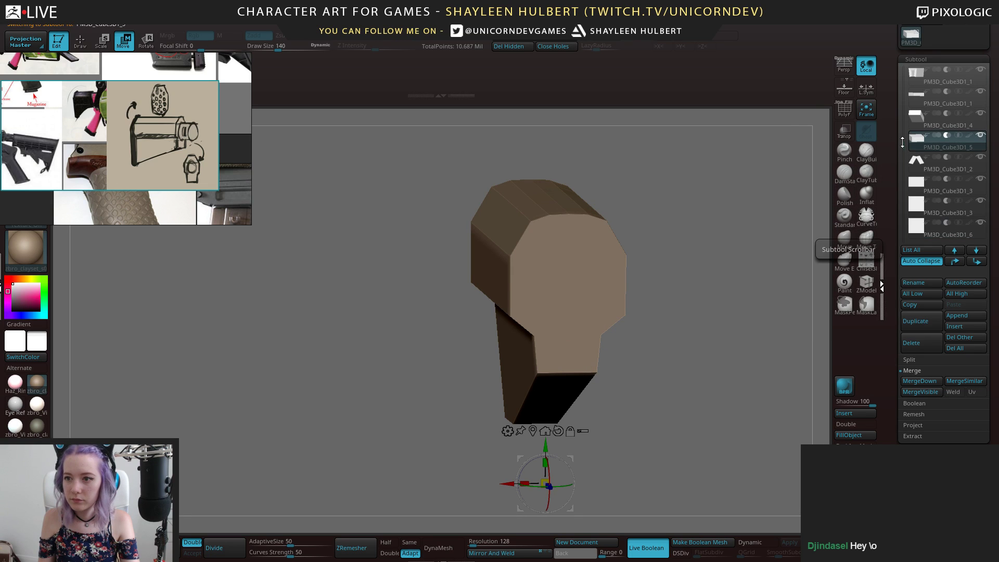
drag(902, 143, 903, 106)
click(931, 165)
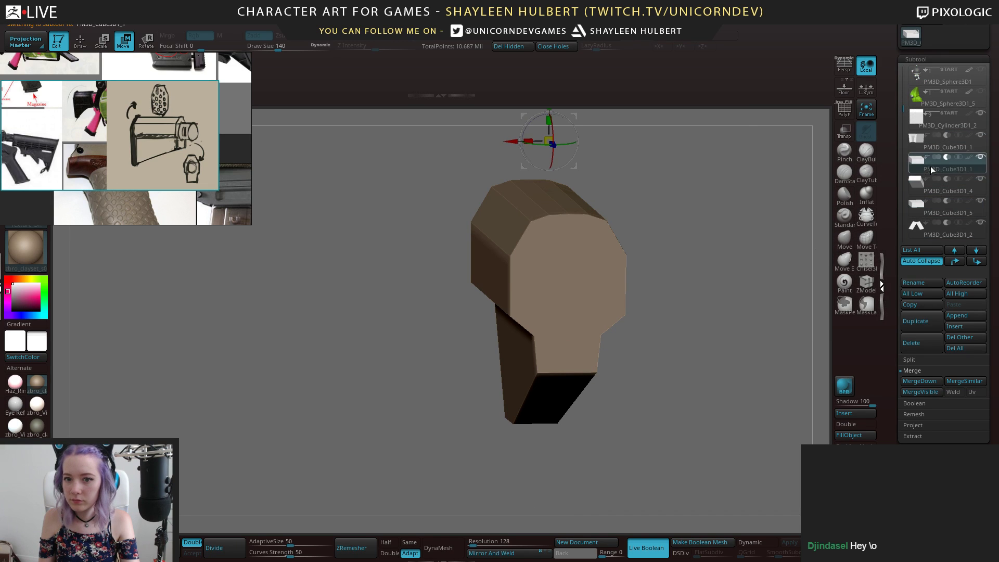
drag(676, 250, 636, 210)
drag(536, 180, 538, 189)
drag(658, 327, 619, 257)
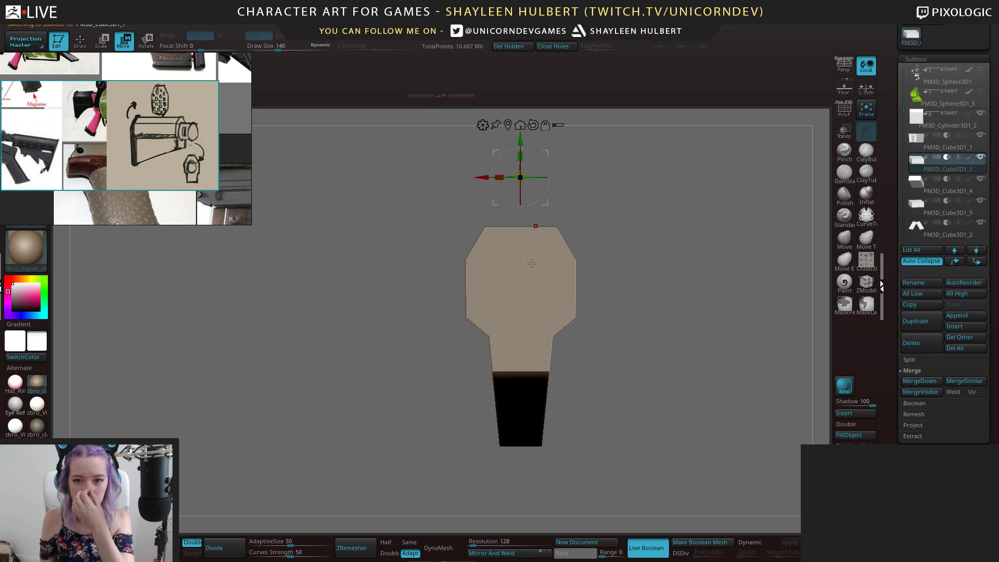
drag(483, 235, 650, 300)
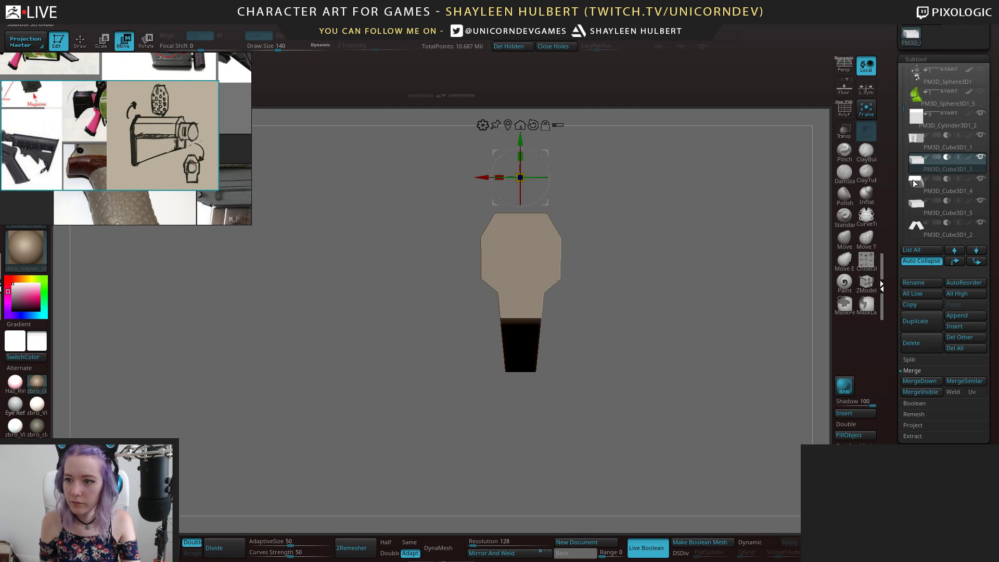
Adjust the angled PM3D_Cube3D1_2 cutters to deepen the chamfers along the stock's upper edges
click(935, 145)
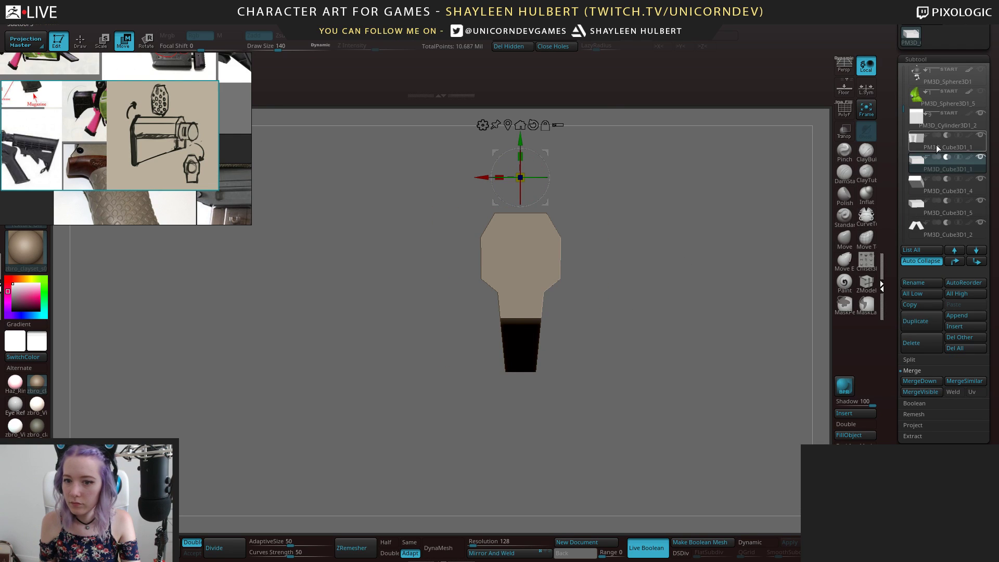
drag(479, 285, 479, 284)
drag(411, 333, 664, 272)
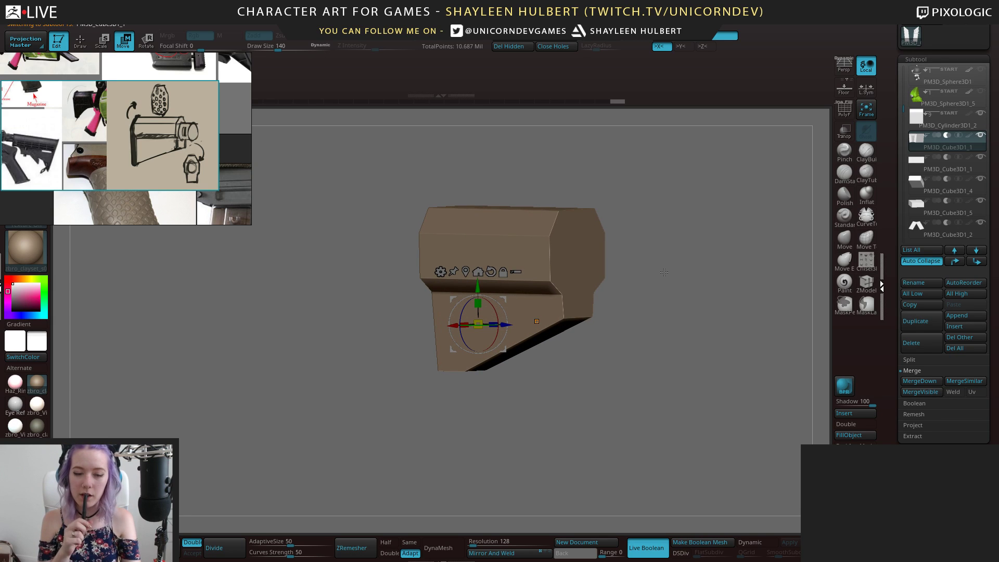
drag(664, 272, 671, 343)
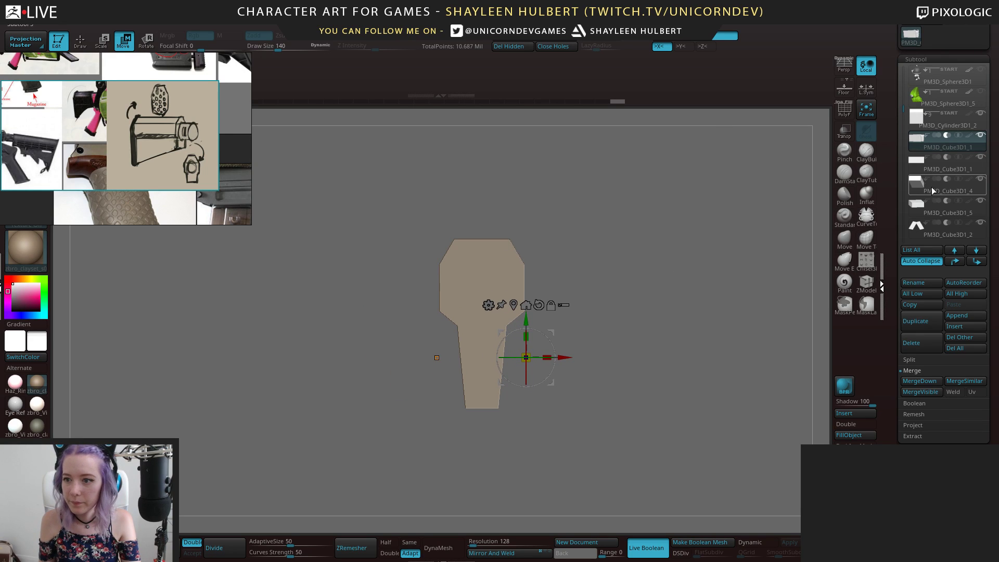
click(942, 230)
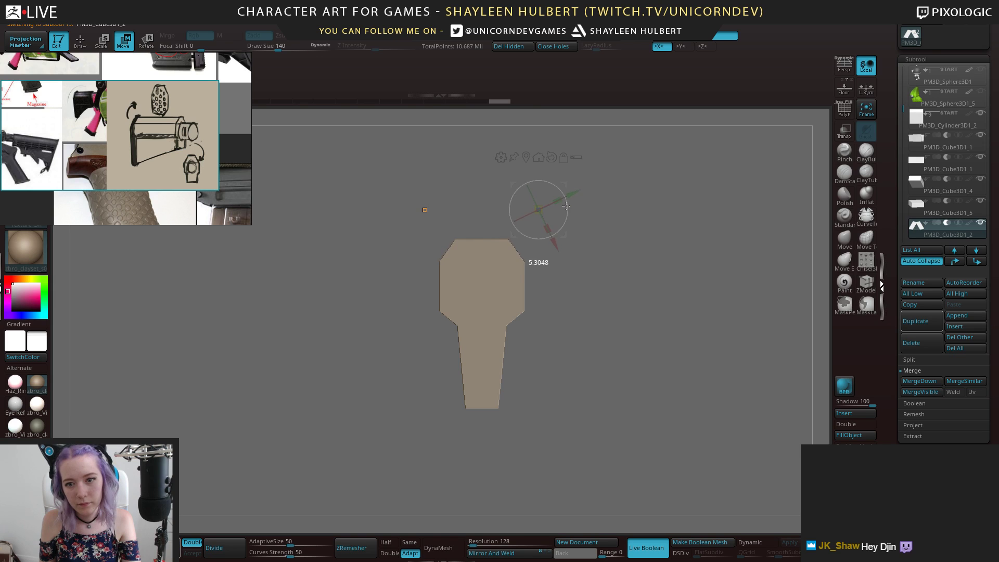
drag(572, 205, 632, 316)
key(ctrl+z)
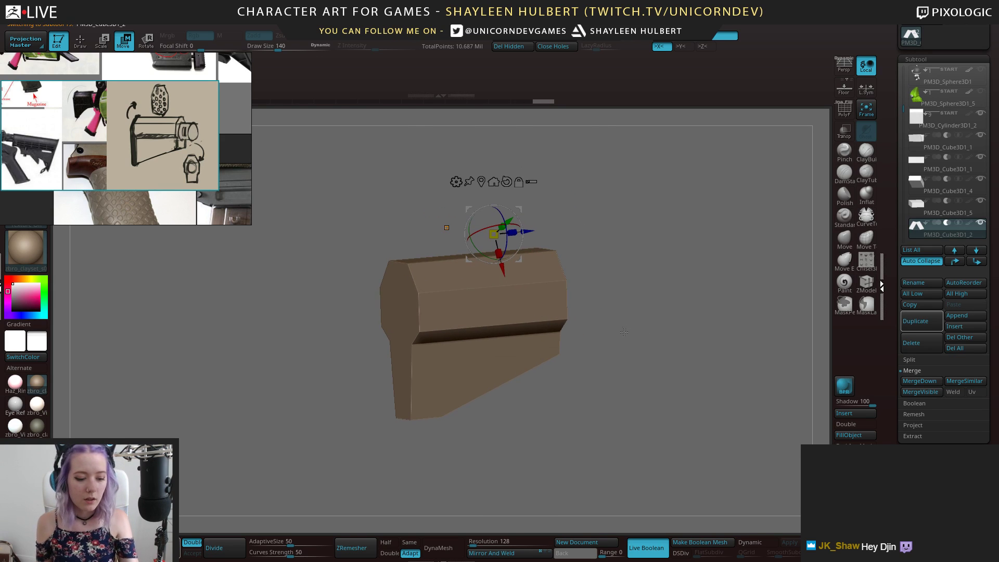
Save the project as SplatGun_02
key(ctrl+s)
key(BackSpace)
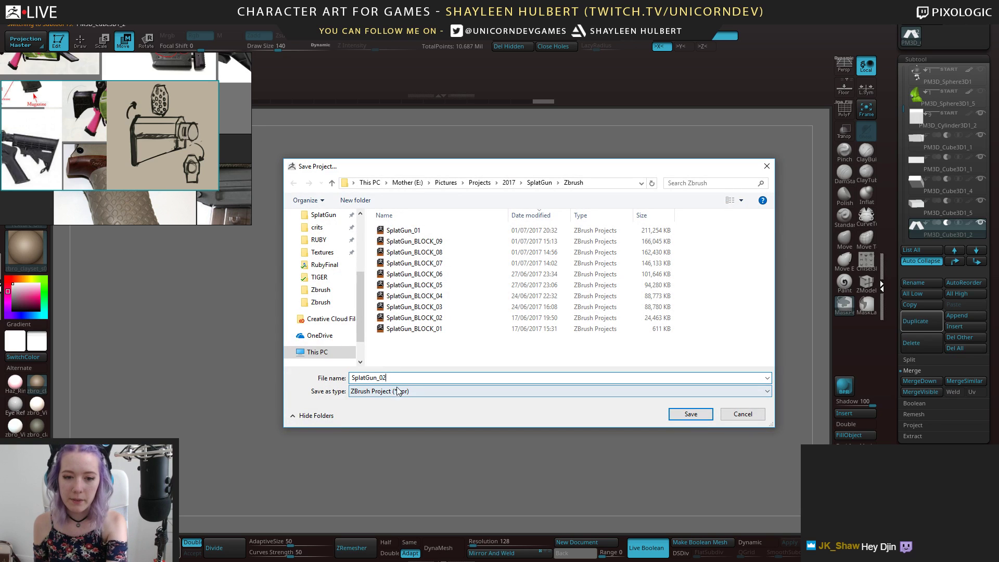
click(705, 414)
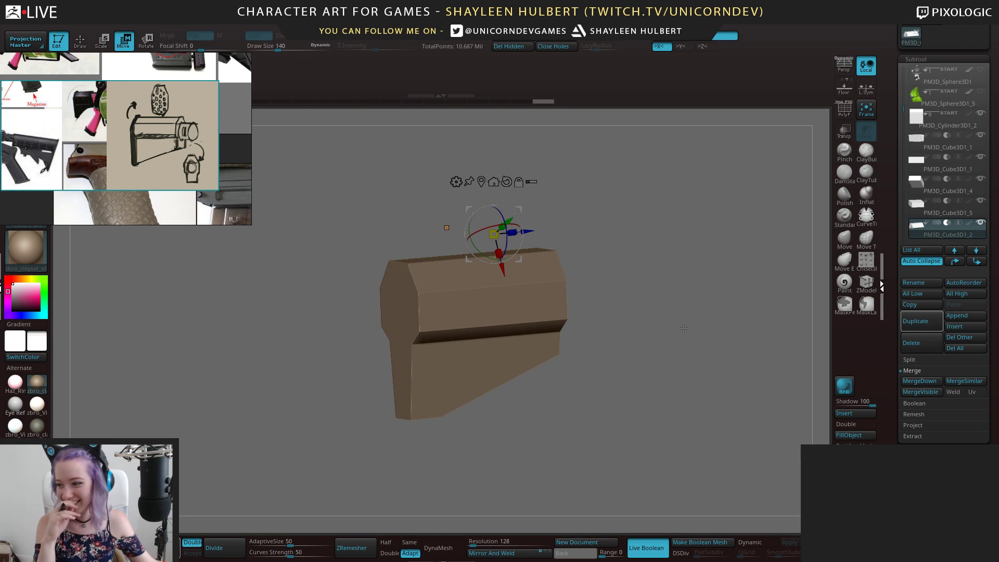
Generate a boolean mesh from the Live Boolean stock and its cutters
drag(679, 345, 721, 364)
drag(781, 361, 687, 314)
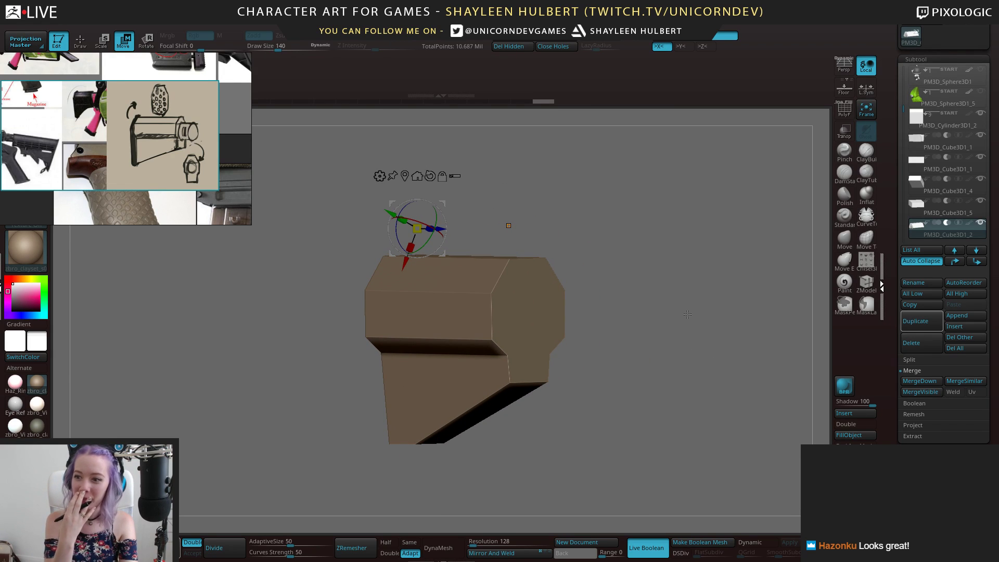
drag(649, 361, 618, 314)
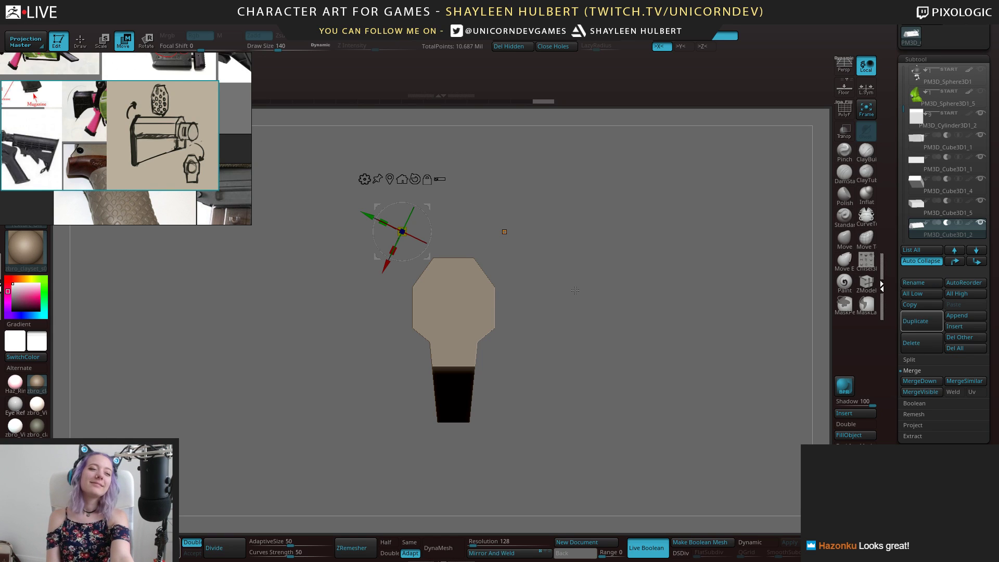
drag(601, 327, 604, 312)
drag(905, 111, 905, 95)
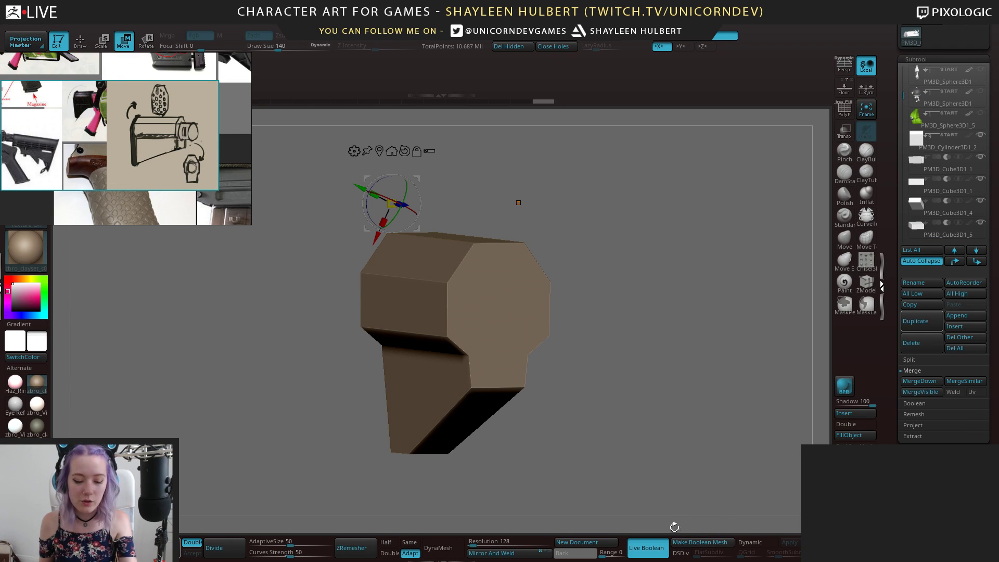
click(699, 543)
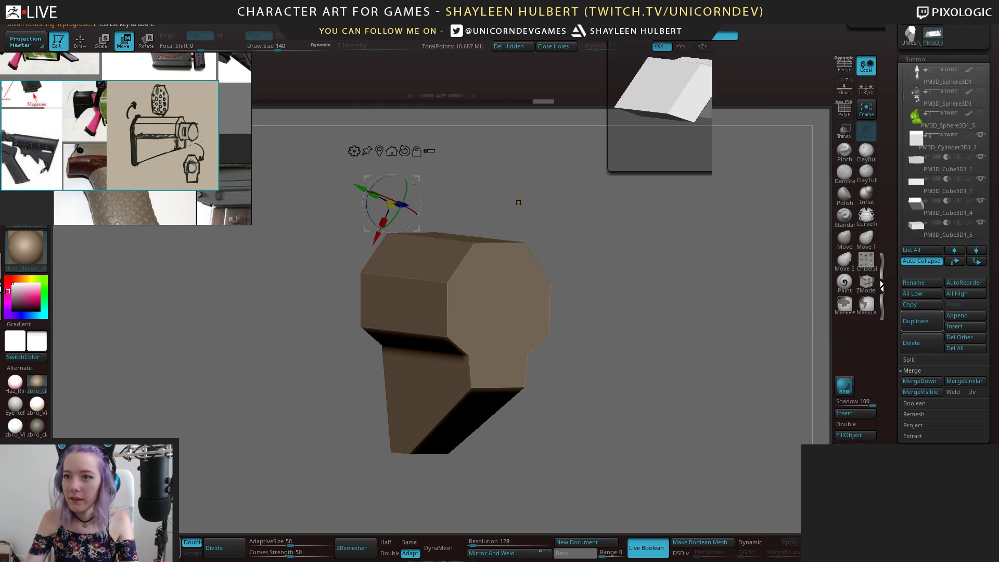
Switch to the new UMesh boolean tool and turn on polyframe to examine its end and side topology
click(910, 37)
drag(730, 263, 699, 283)
key(shift+f)
drag(698, 247, 484, 229)
drag(754, 307, 705, 308)
alt+drag(552, 286, 468, 291)
alt+drag(755, 364, 487, 287)
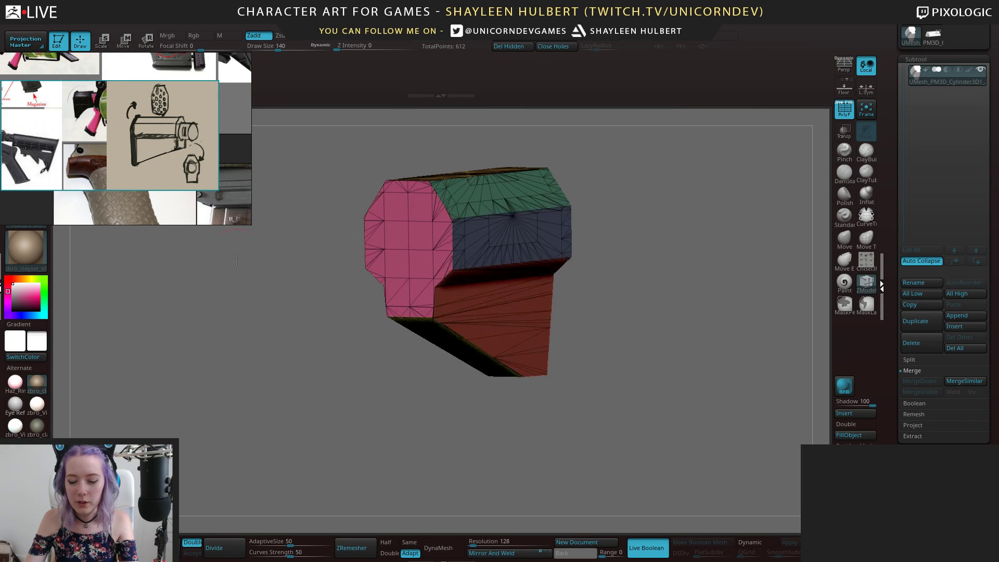
Examine the boolean mesh's wireframe and polygroups along the underside, sloped edge, and opposite side
drag(752, 214, 676, 343)
drag(713, 291, 724, 343)
shift+drag(616, 312, 666, 338)
alt+drag(531, 359, 658, 291)
alt+drag(658, 224, 630, 332)
alt+drag(611, 432, 640, 280)
drag(640, 338, 631, 305)
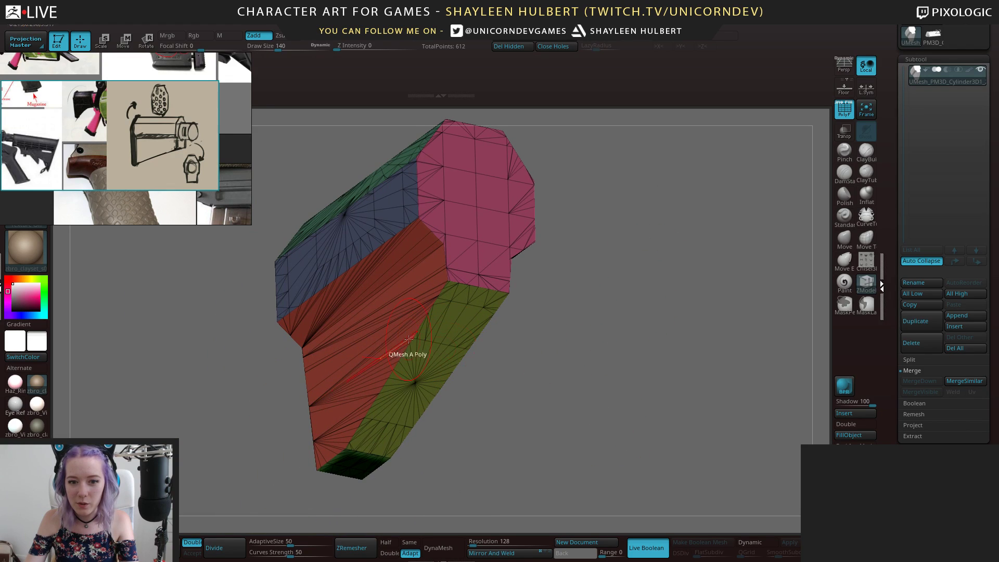
drag(442, 421, 462, 419)
alt+drag(462, 419, 395, 404)
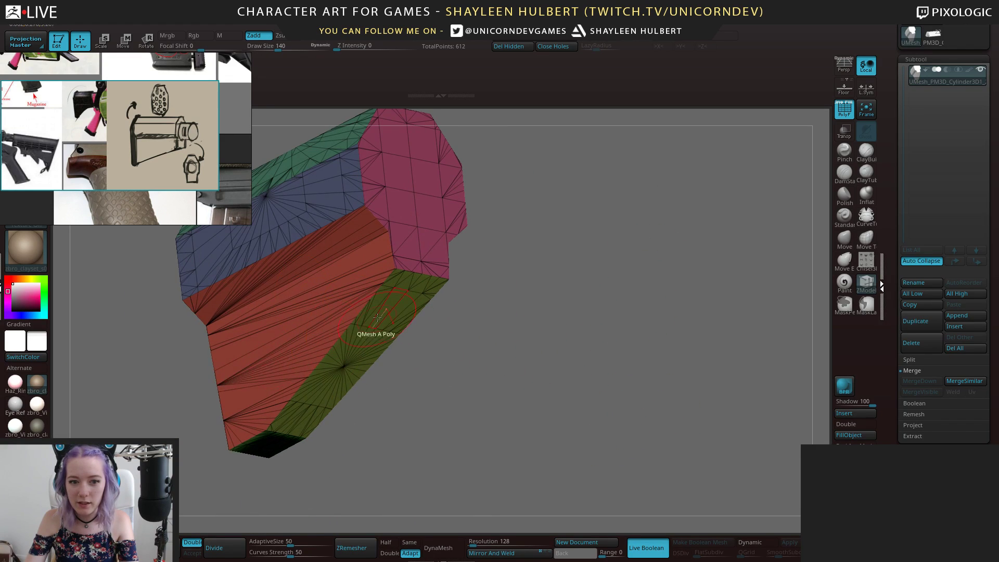
drag(599, 360, 594, 213)
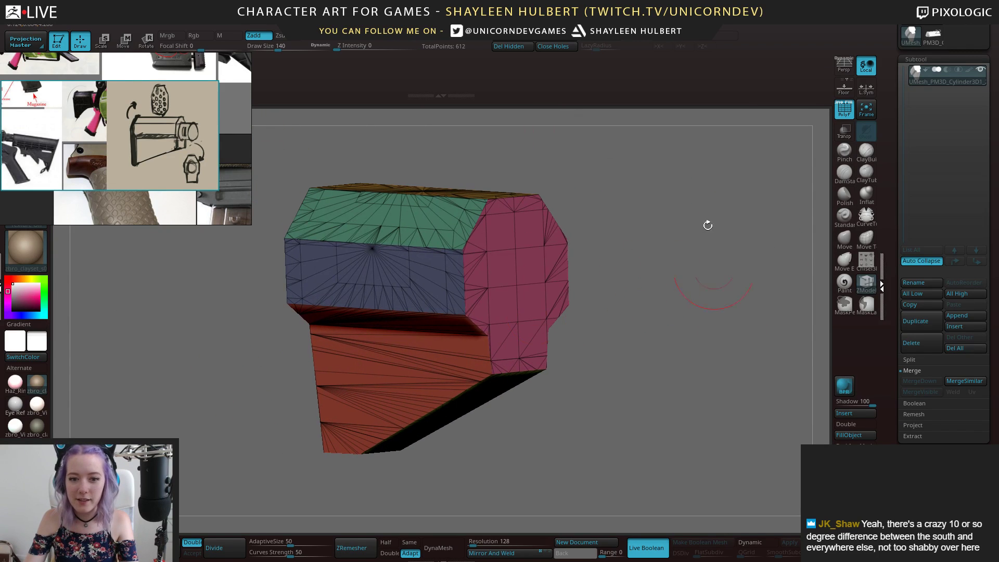
drag(682, 359, 738, 218)
Return to the original multi-subtool model and save the project as SplatGun_03
click(933, 36)
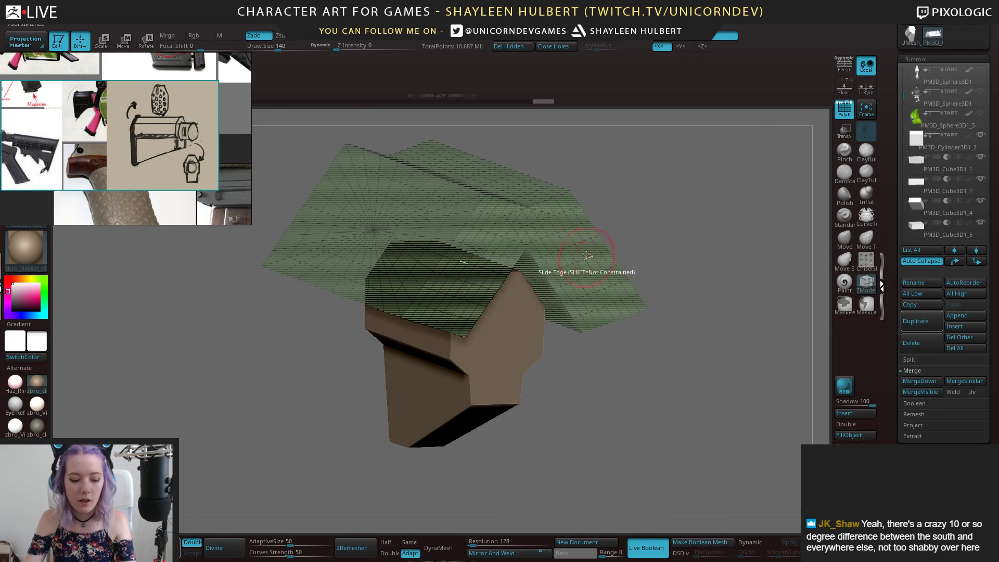
key(ctrl+s)
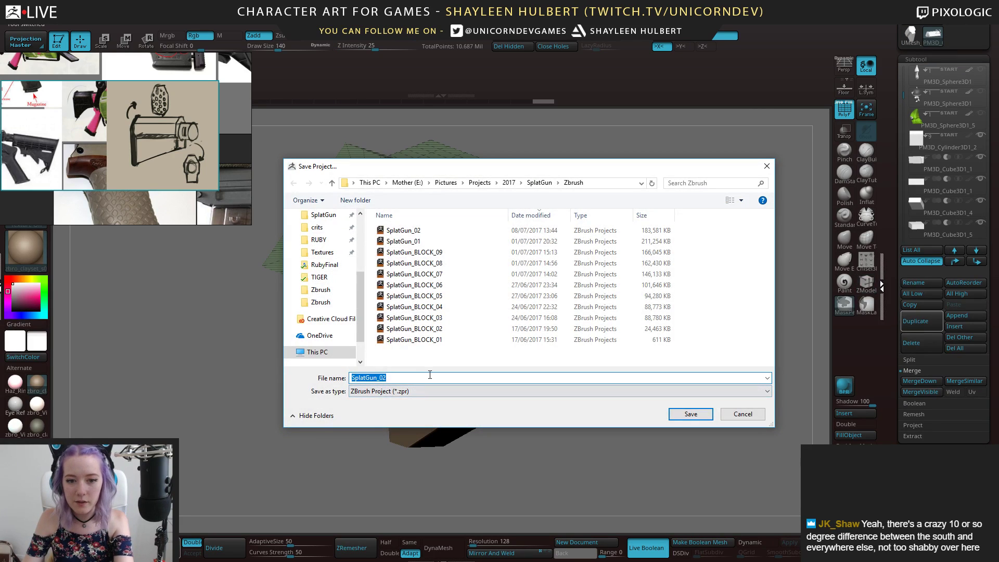
click(421, 378)
key(BackSpace)
text(3)
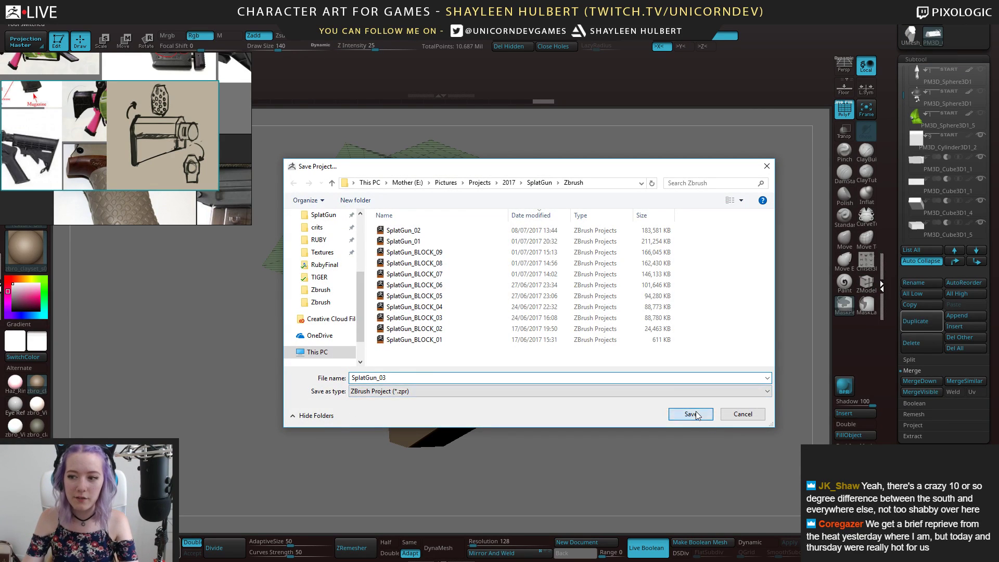
click(691, 413)
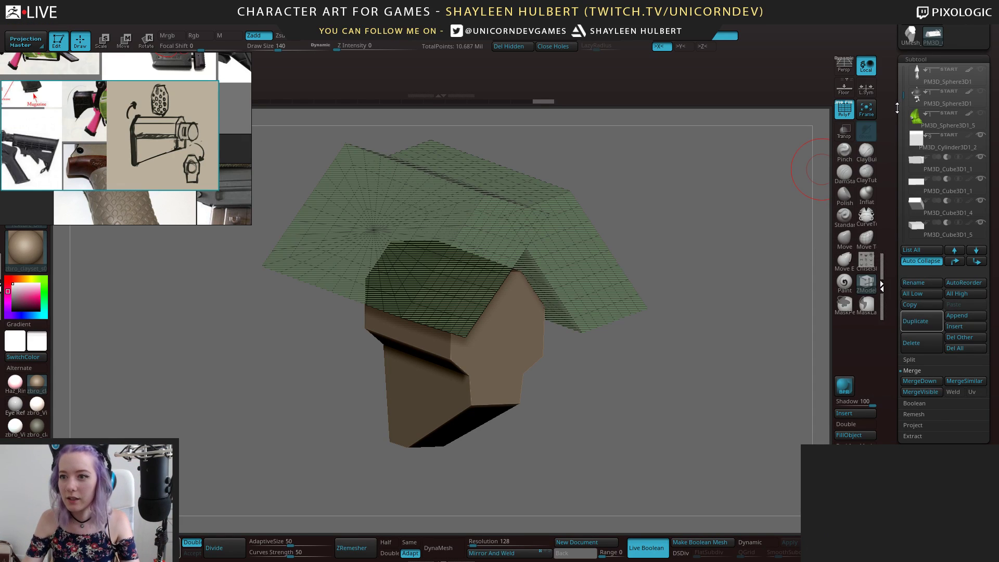
Insert a Sphere3D primitive as a new subtool below the PM3D_Cube3D1_6 cutter
drag(905, 91, 904, 99)
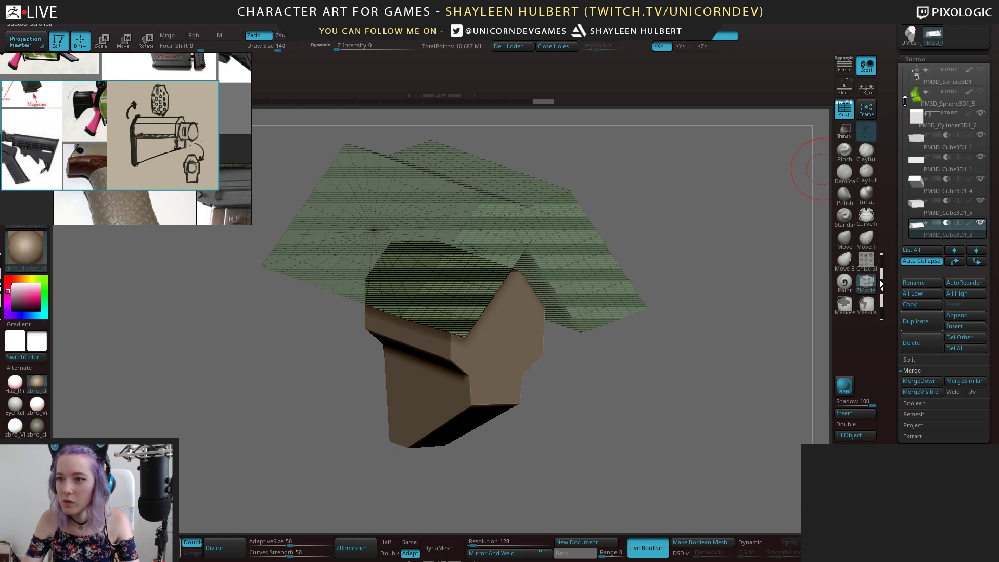
click(963, 123)
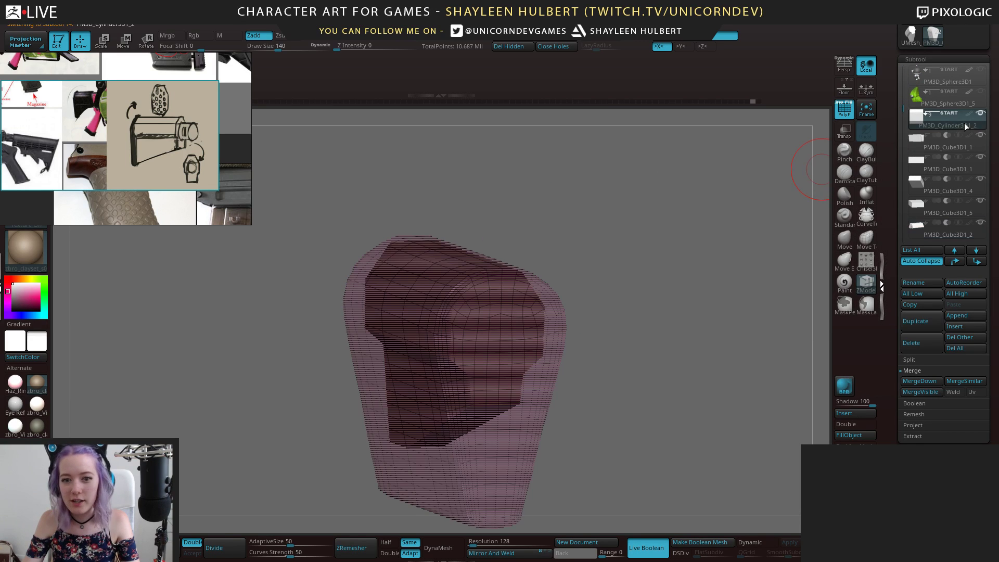
drag(706, 305, 660, 301)
scroll(941, 177, down, 5)
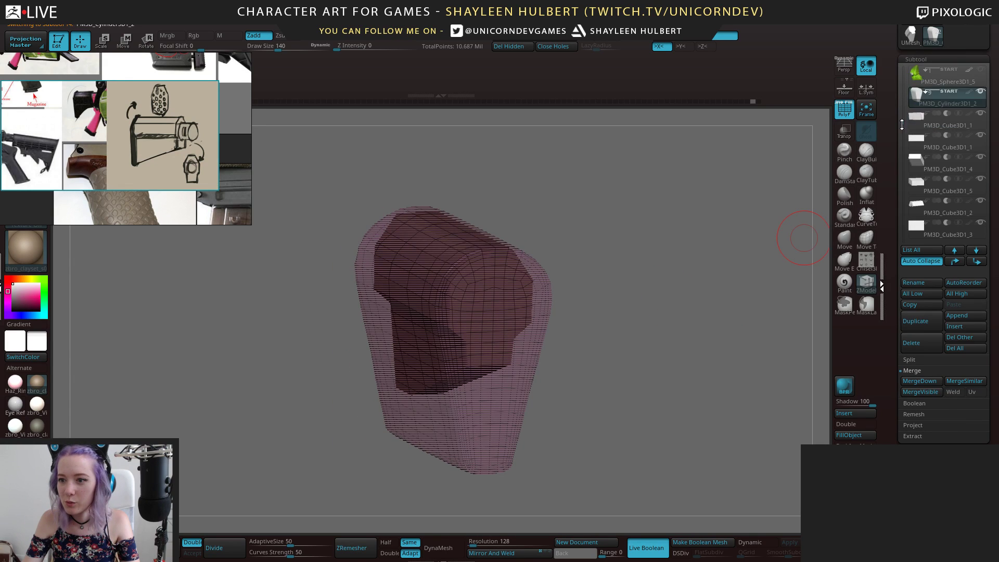
click(954, 167)
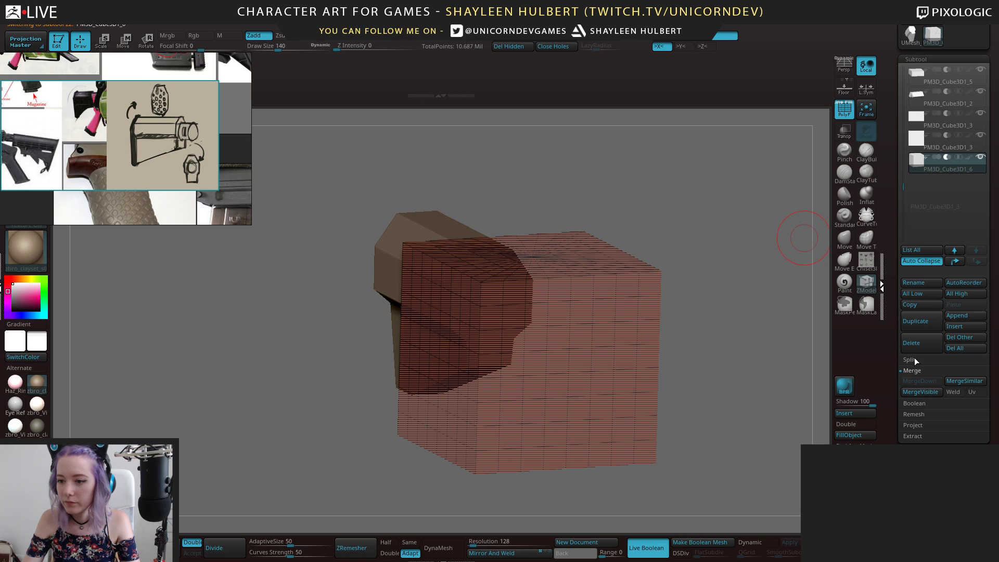
click(855, 413)
click(447, 388)
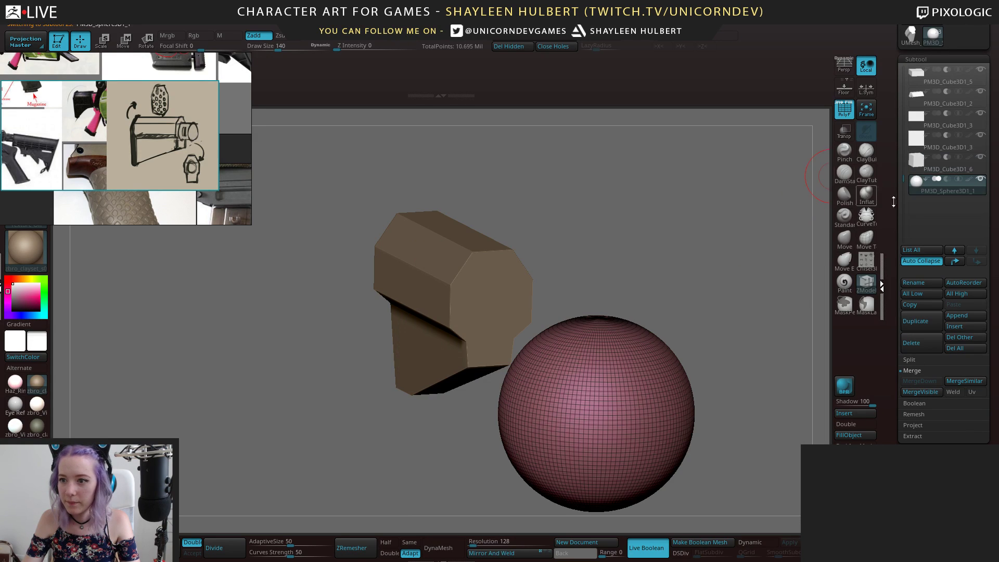
Mark the sphere as a Start subtool and append the UMesh_PM3D_Cylinder3D boolean mesh to the subtool list
drag(905, 178, 912, 119)
drag(901, 234, 891, 105)
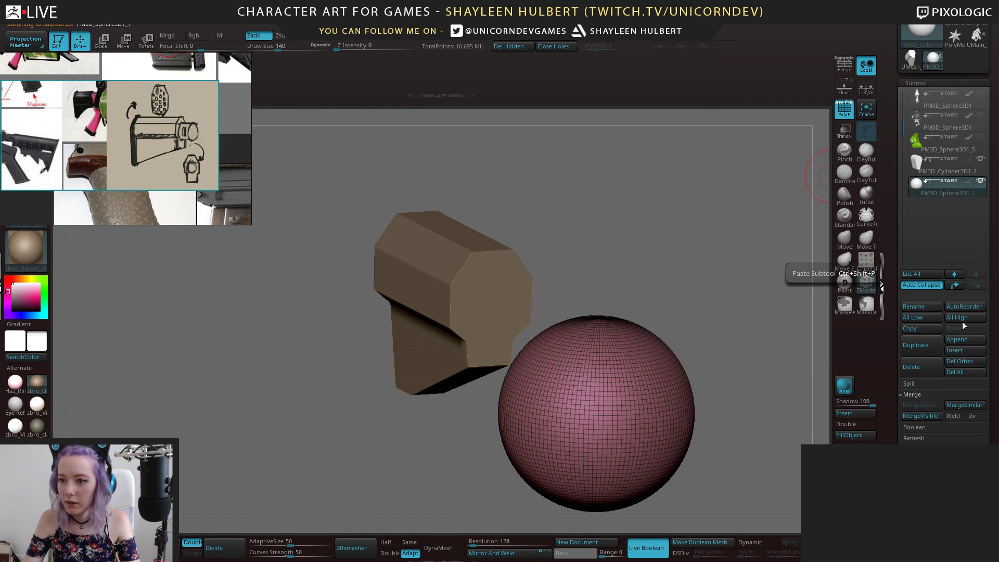
click(955, 340)
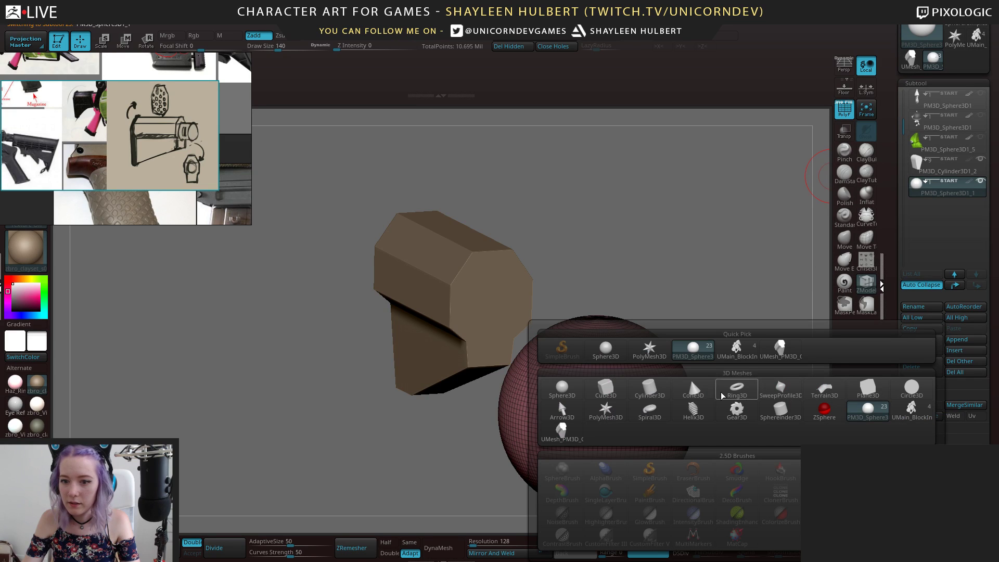
click(566, 436)
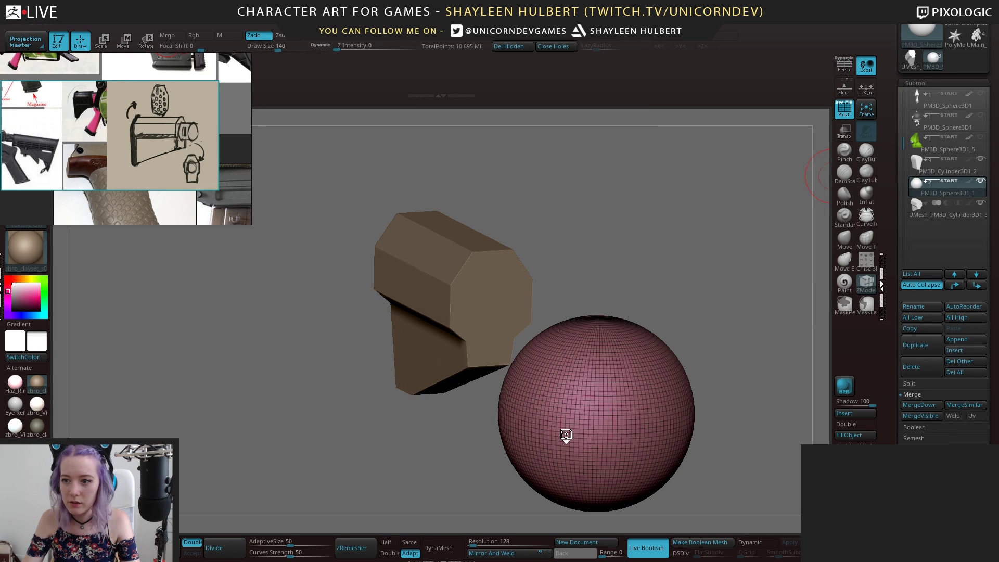
Delete the temporary PM3D_Sphere3D1_1 sphere subtool
click(955, 188)
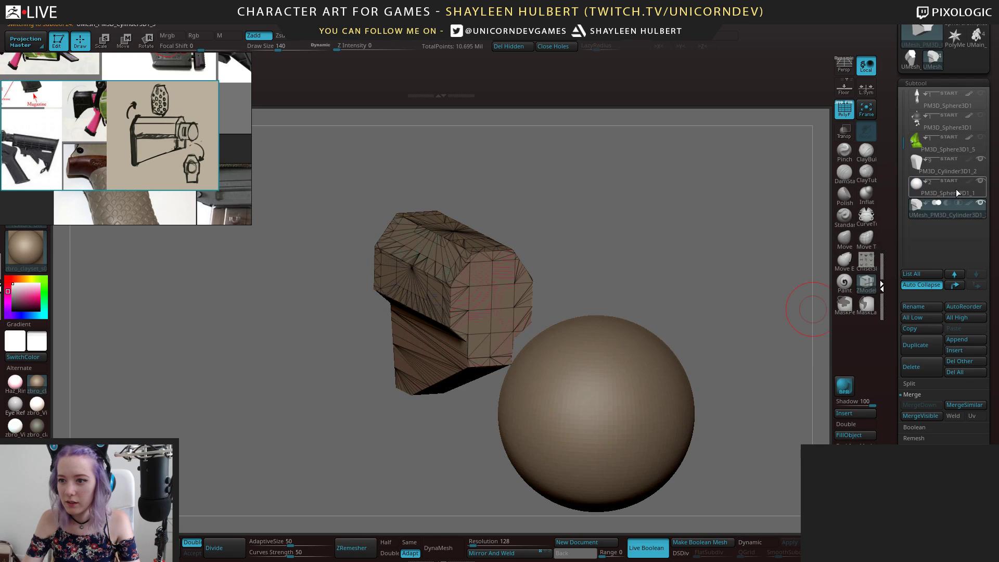
click(917, 368)
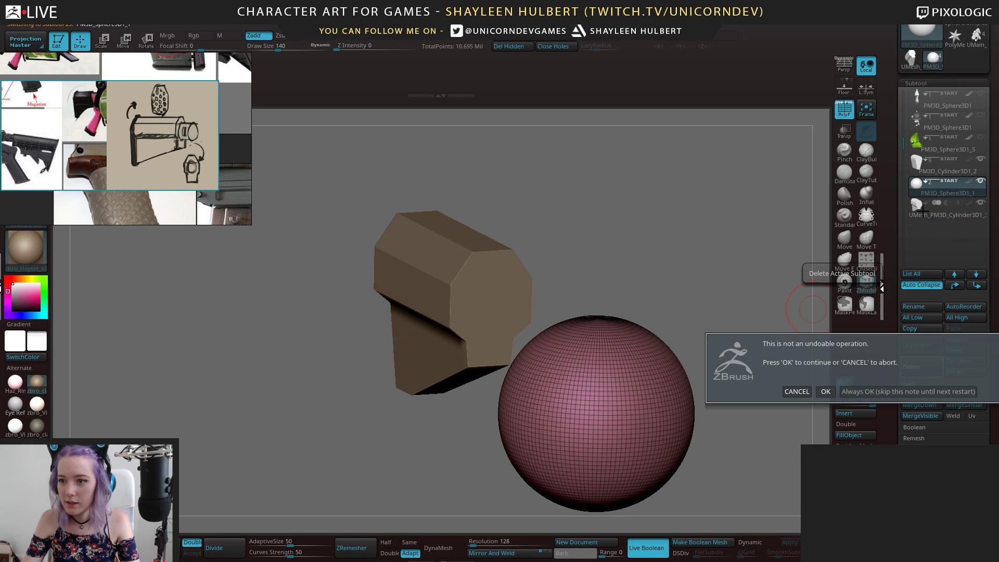
click(827, 392)
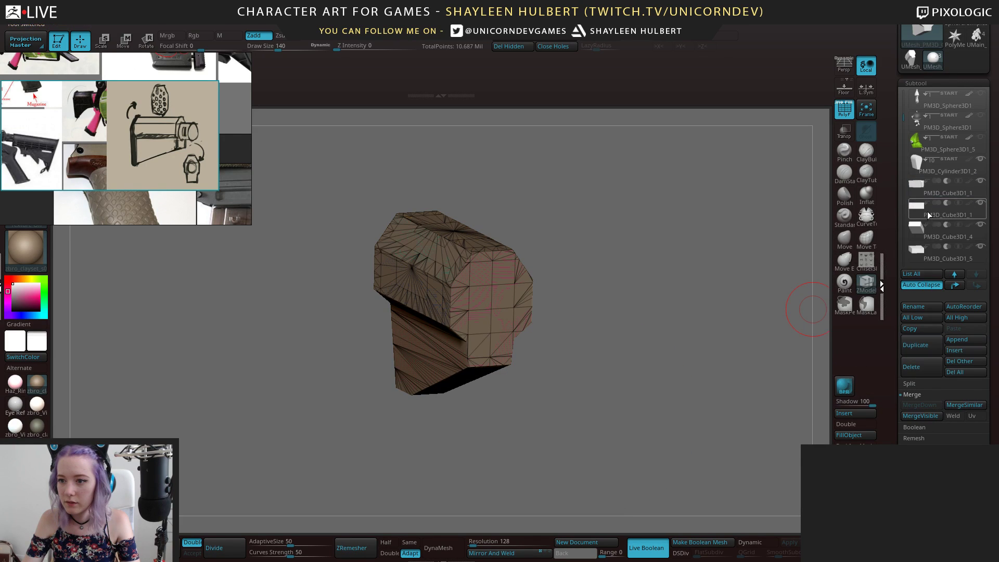
Delete the original PM3D_Cylinder3D1_2 stock subtool from the subtool list
drag(903, 122, 902, 235)
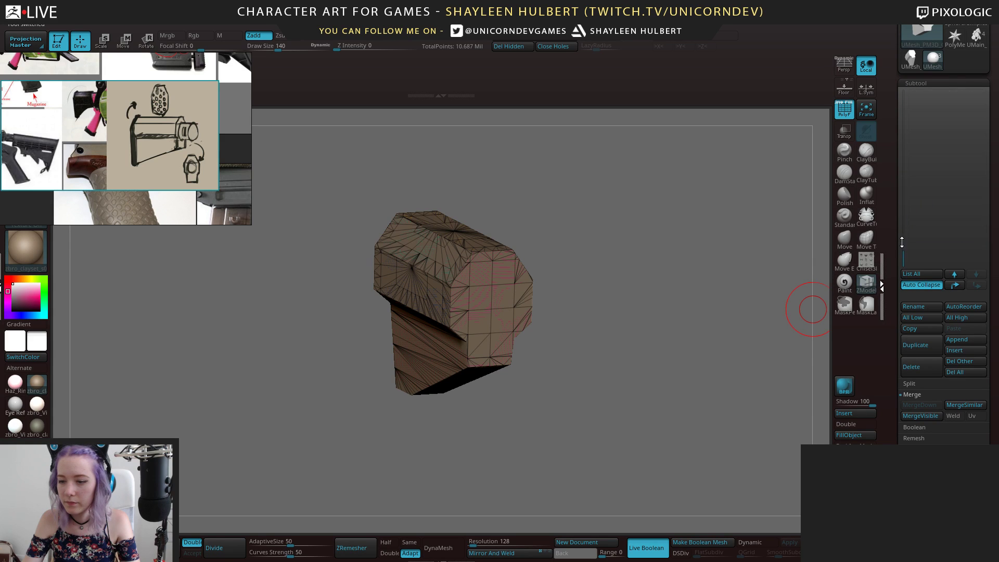
drag(725, 262, 700, 264)
click(966, 214)
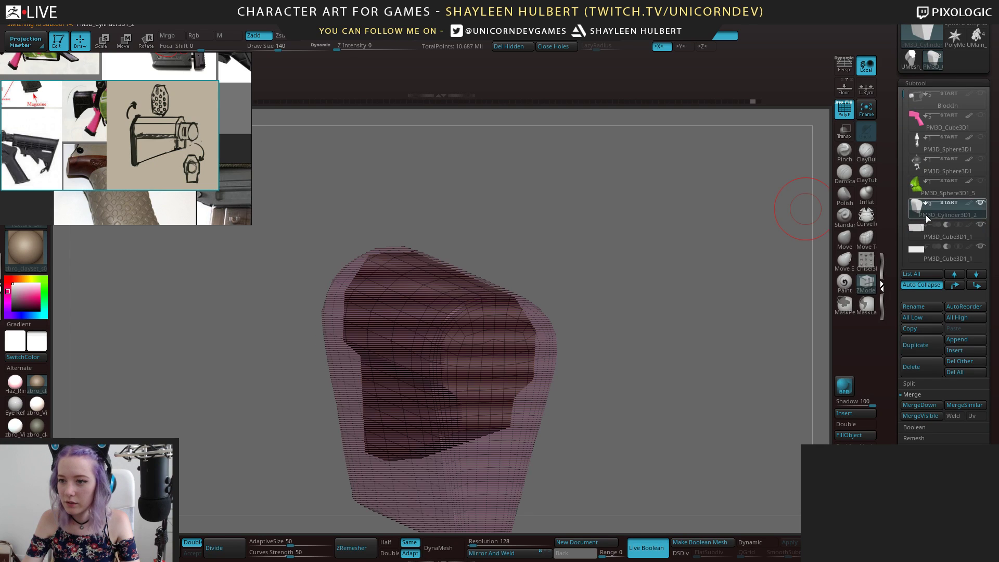
click(921, 367)
click(825, 394)
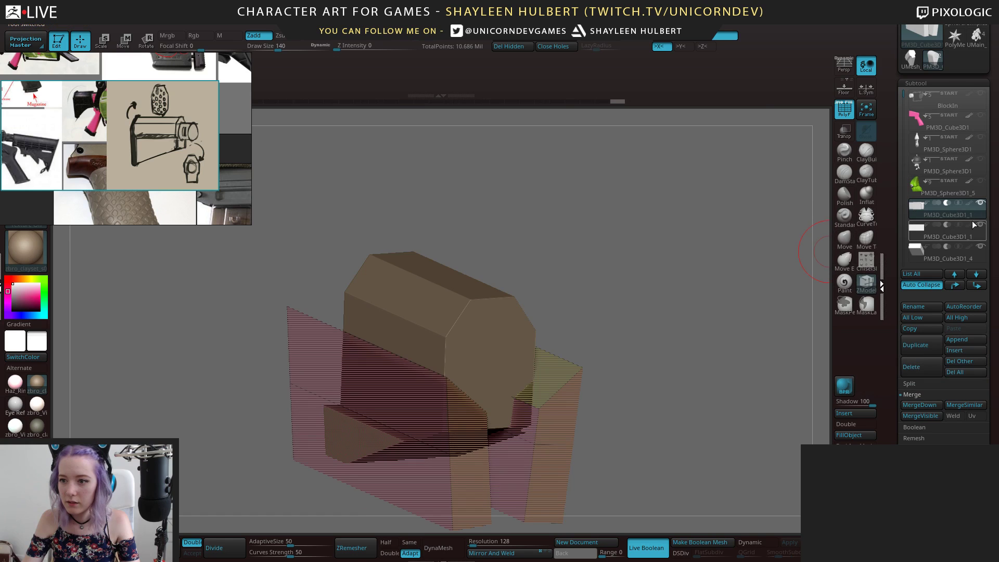
Delete all the leftover cube cutter subtools between PM3D_Sphere3D1_5 and the UMesh_PM3D_Cylinder3D1 boolean mesh
click(922, 368)
click(826, 390)
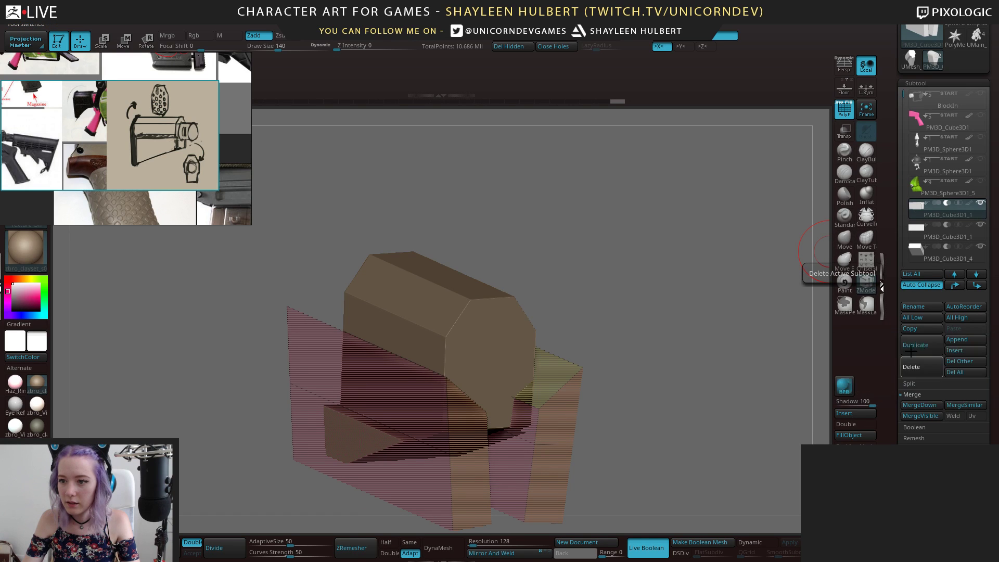
click(921, 367)
click(826, 396)
click(914, 369)
click(826, 396)
click(921, 369)
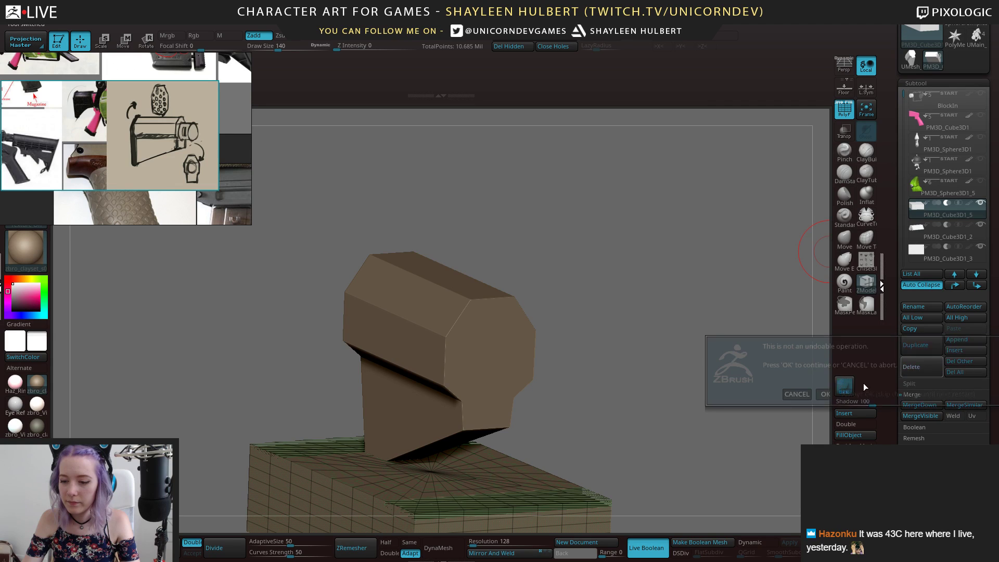
click(825, 396)
click(917, 371)
click(826, 391)
click(911, 370)
click(826, 391)
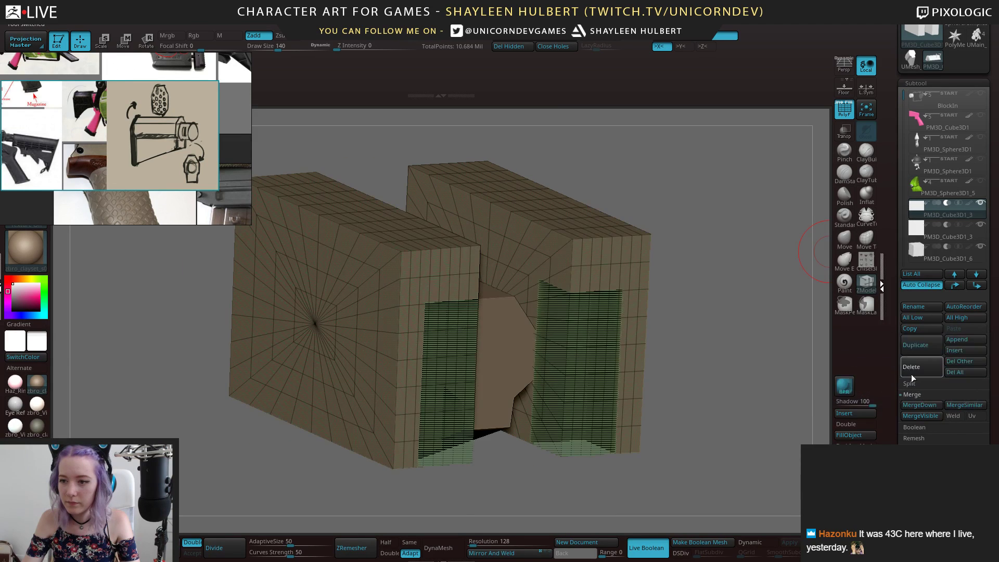
click(911, 368)
click(825, 388)
click(911, 368)
click(827, 391)
Show the pink PM3D_Cube3D1 grip subtool together with the boolean stock mesh and compare them from the side
drag(735, 314, 583, 270)
shift+drag(336, 459, 657, 226)
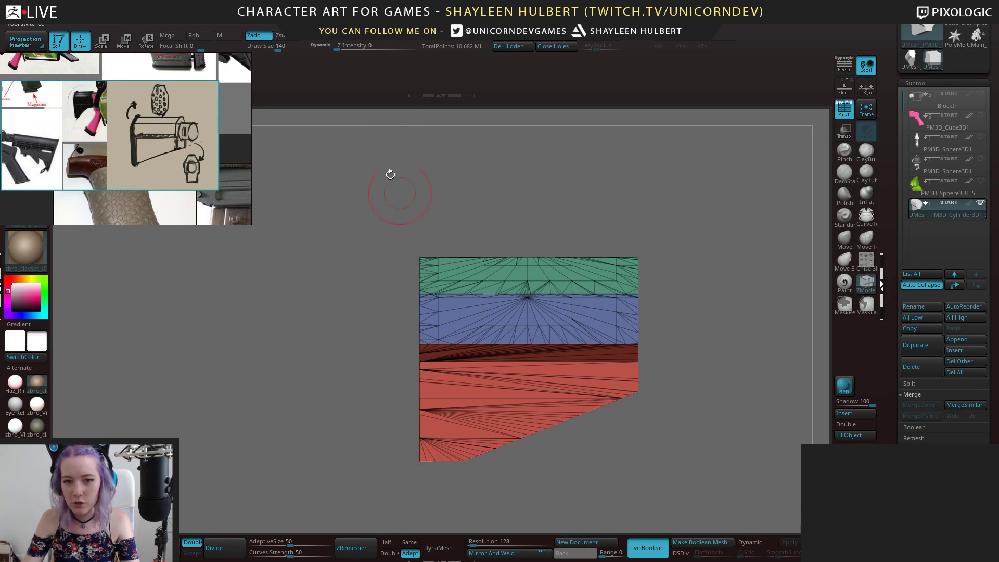
drag(546, 185, 638, 207)
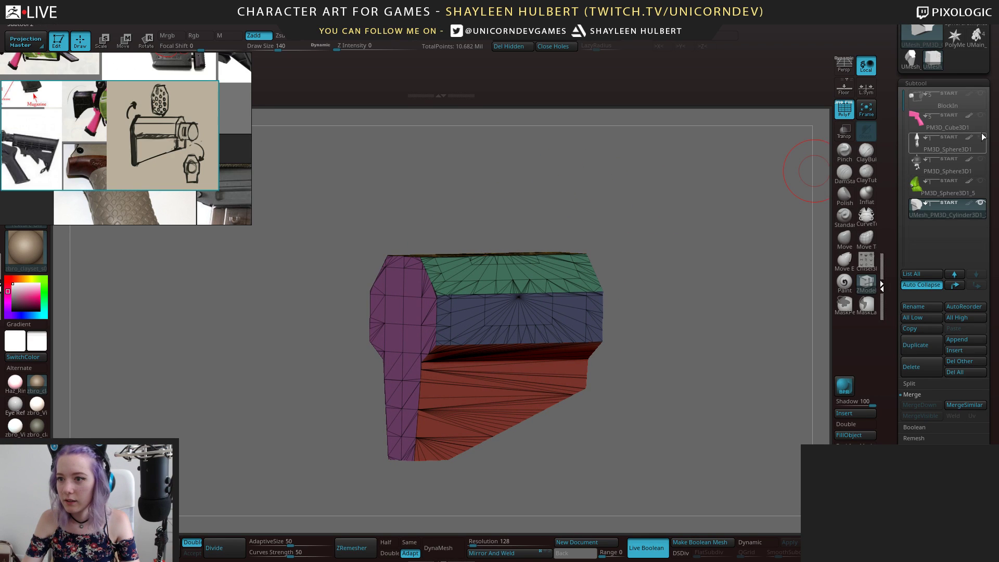
click(980, 115)
drag(679, 237, 286, 182)
scroll(96, 164, up, 2)
scroll(96, 164, up, 3)
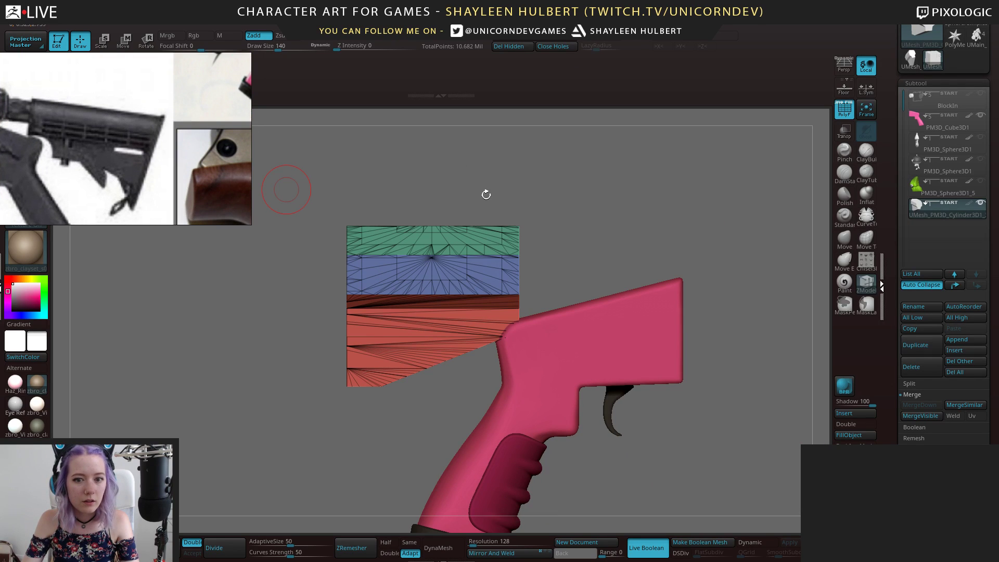
drag(574, 199, 541, 199)
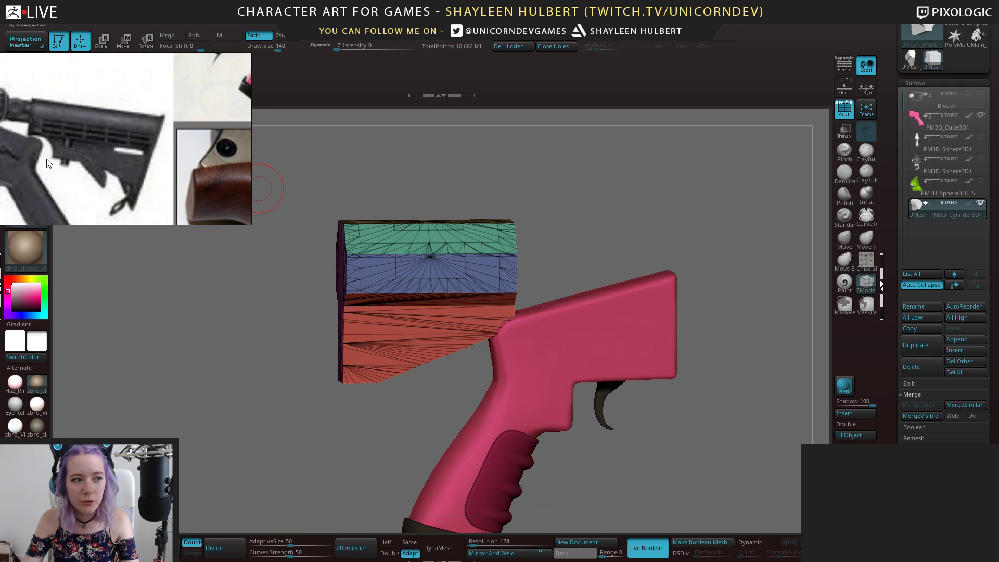
drag(475, 174, 483, 186)
mouse_move(554, 184)
alt+mouse_down()
mouse_move(583, 205)
mouse_move(538, 236)
alt+mouse_up()
Centre the transform gizmo on the unmasked boolean stock mesh
key(e)
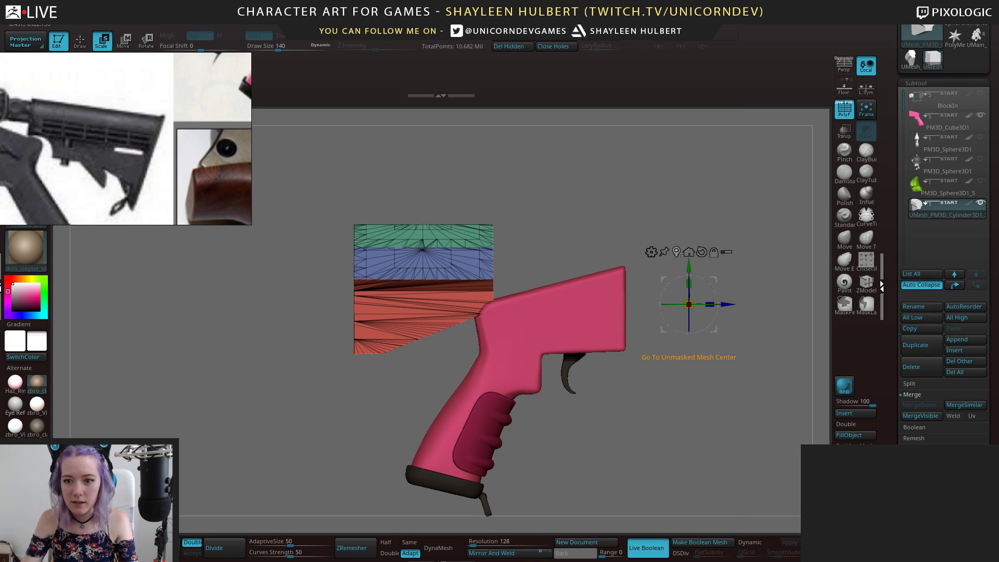
click(677, 253)
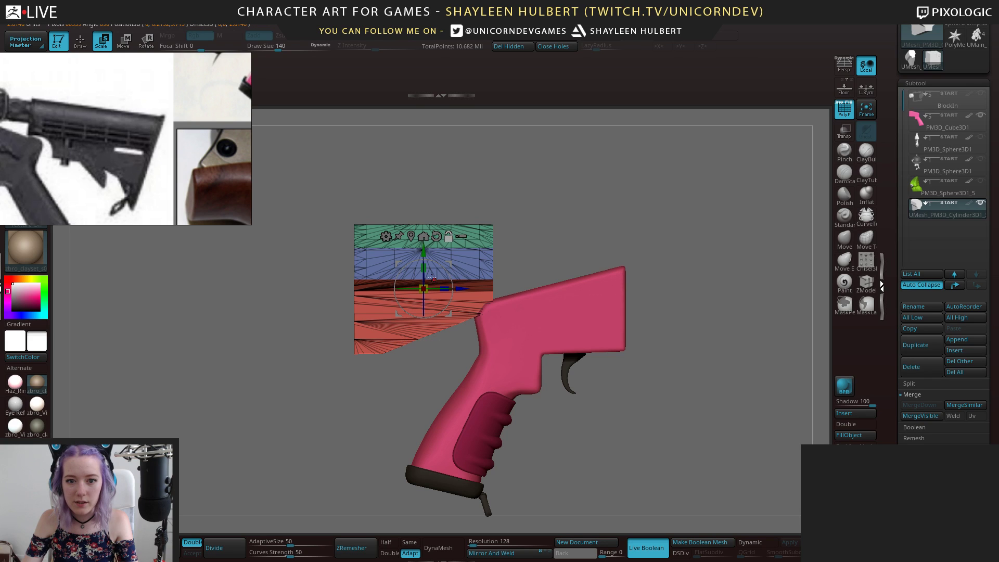
drag(457, 289, 455, 290)
alt+drag(554, 226, 554, 406)
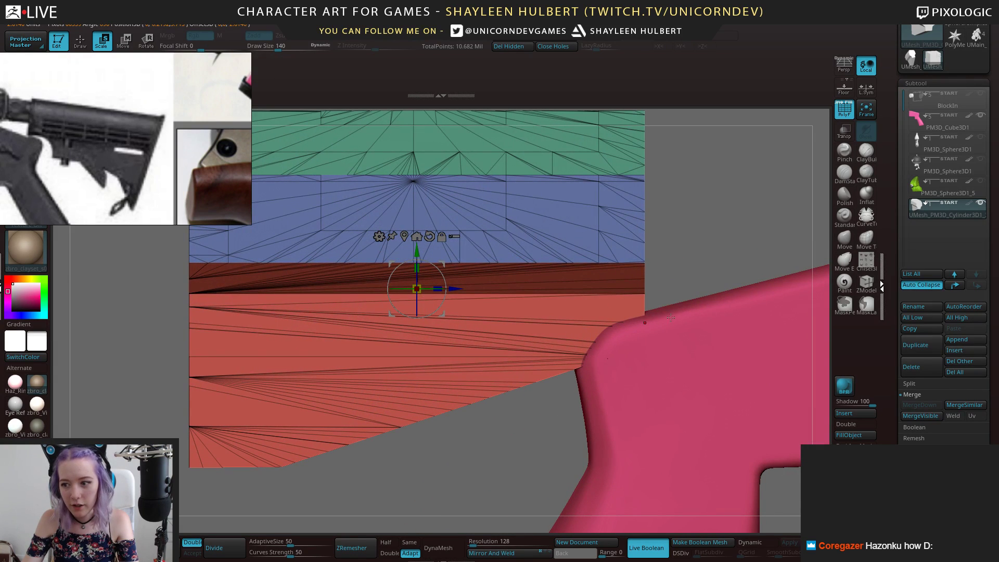
Examine the rifle reference photos for how the stock curves around the rear of the grip
scroll(117, 141, up, 6)
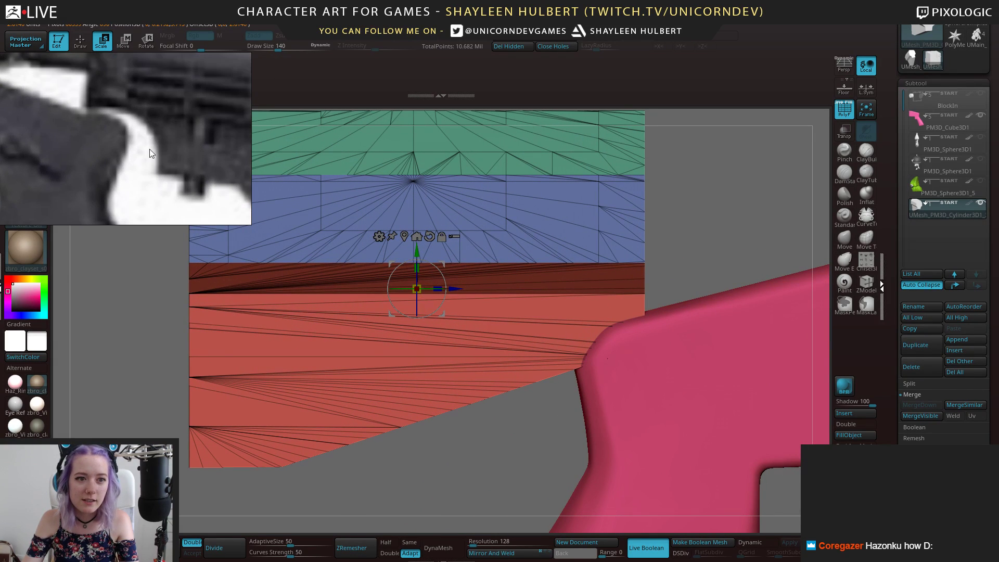
scroll(151, 167, down, 5)
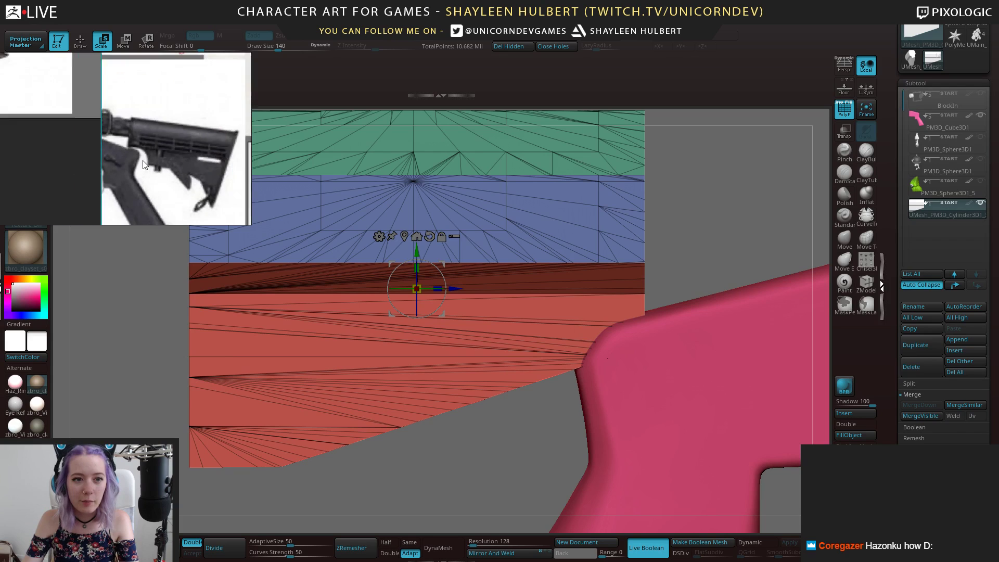
scroll(110, 129, up, 4)
scroll(110, 121, down, 4)
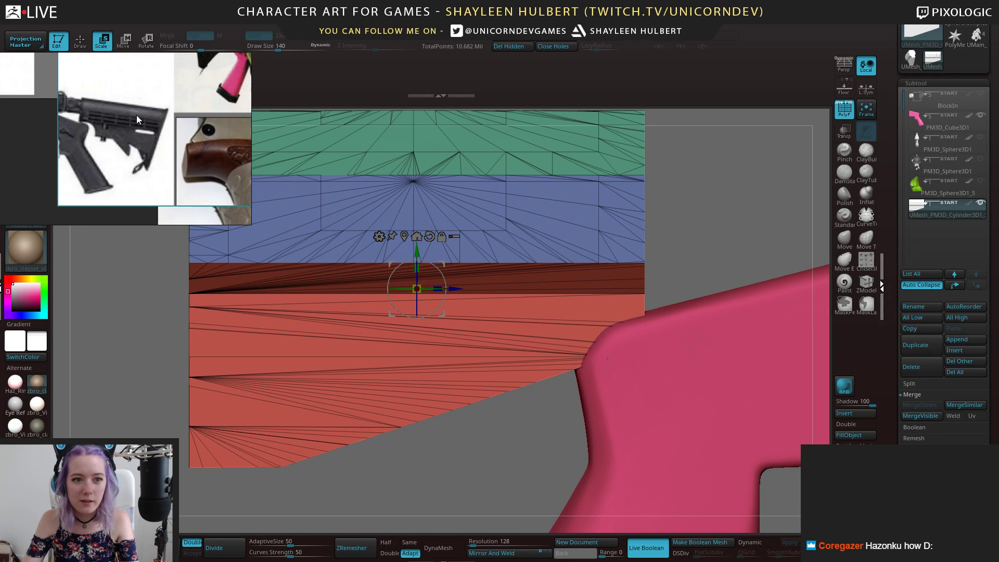
scroll(127, 144, up, 4)
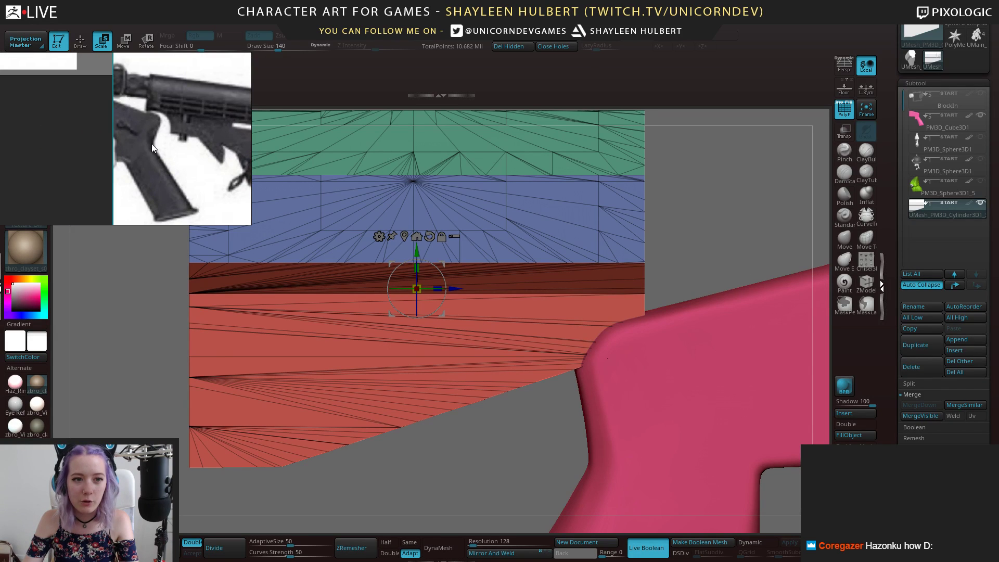
scroll(171, 118, up, 4)
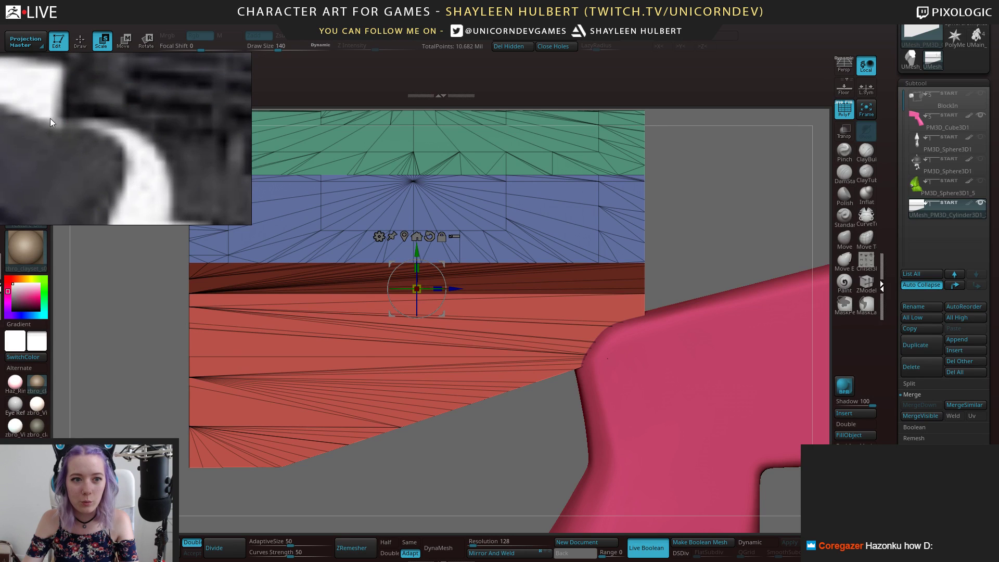
scroll(160, 149, down, 8)
scroll(147, 182, up, 2)
scroll(143, 162, up, 4)
scroll(139, 142, down, 4)
scroll(138, 142, up, 1)
drag(684, 260, 683, 214)
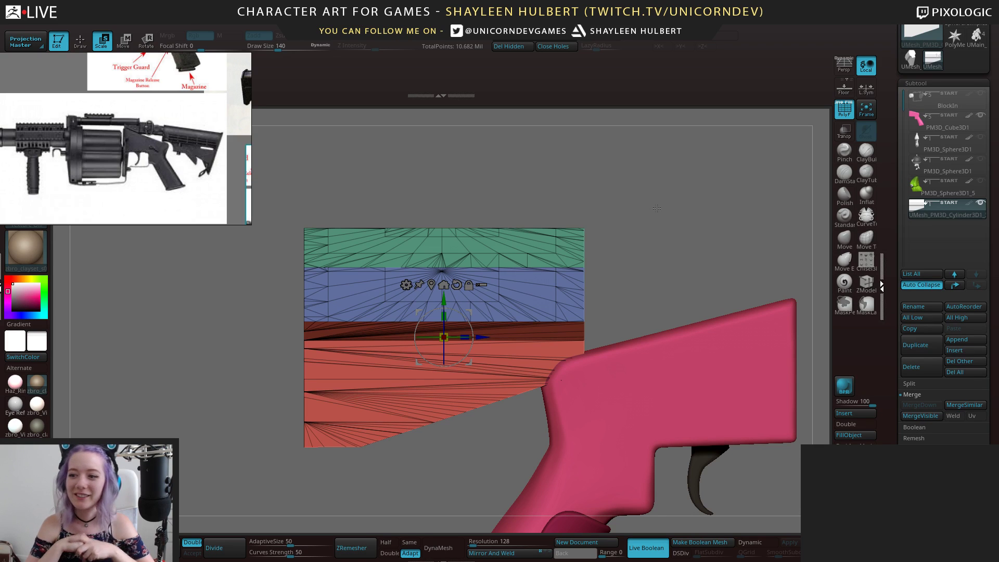
Insert a Cylinder3D primitive below the stock mesh and turn on X symmetry
alt+drag(672, 184, 632, 146)
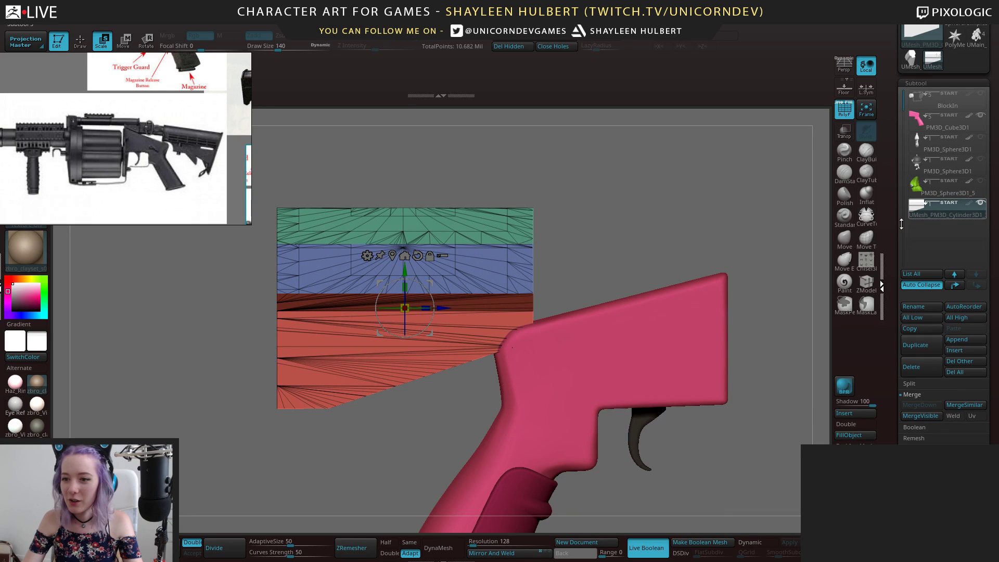
click(844, 413)
click(537, 396)
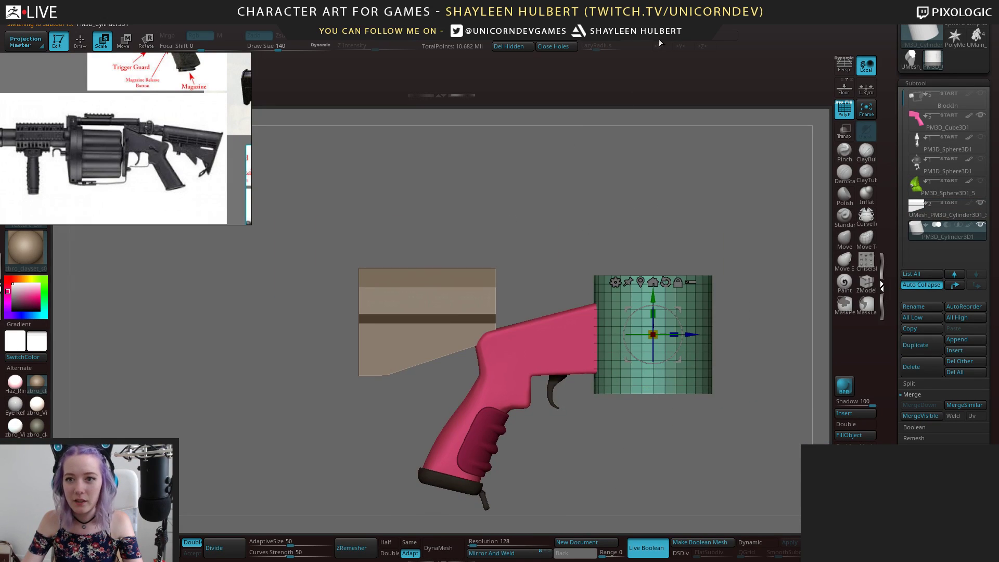
click(685, 36)
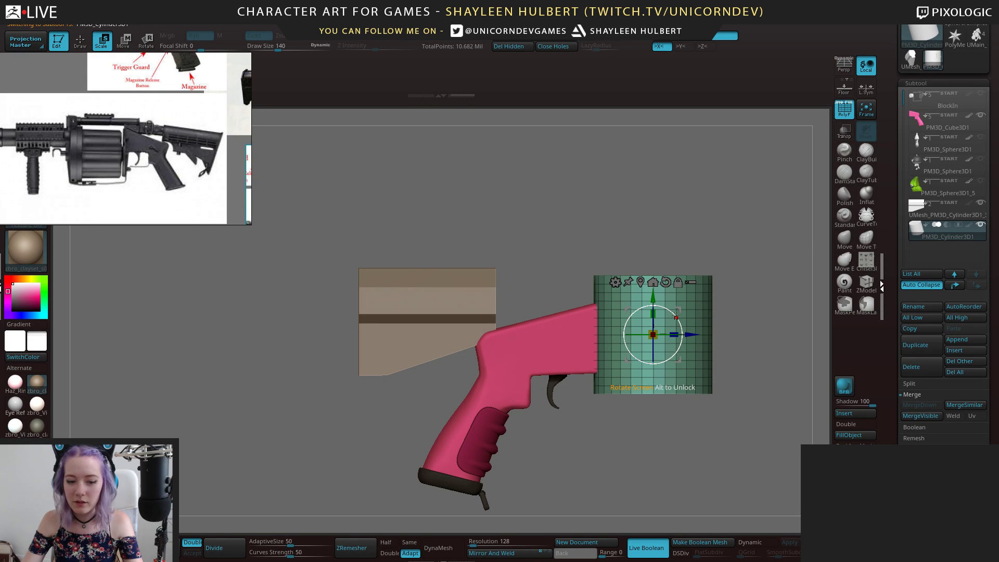
Turn the cylinder crosswise to the gun and, with transparency on, place and size it over the grip's rear corner
drag(676, 317, 382, 364)
click(844, 131)
shift+drag(762, 202, 754, 271)
drag(550, 338, 492, 338)
drag(456, 373, 456, 388)
drag(497, 348, 507, 348)
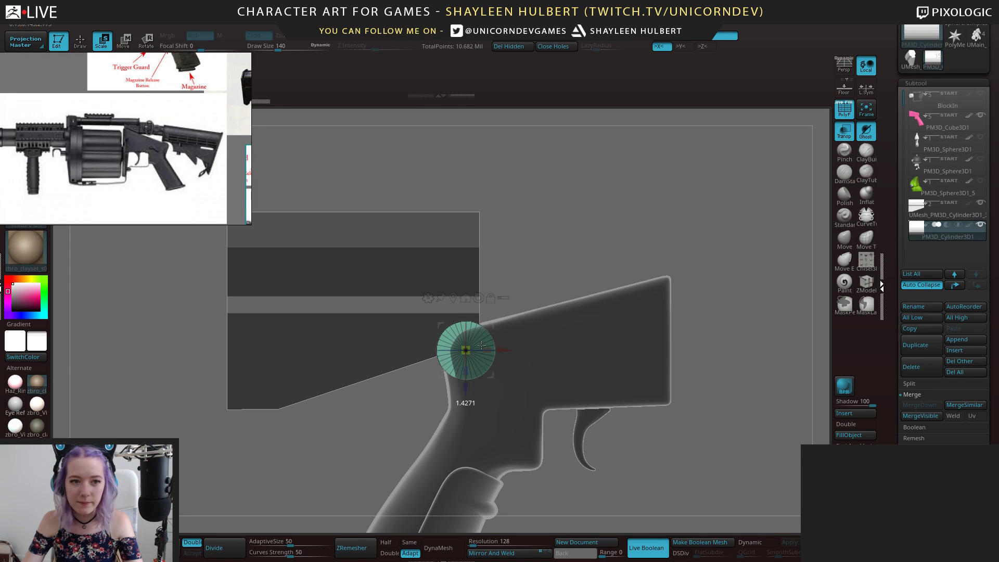
Fine-tune the cylinder's size and position at the grip's rear corner and lengthen it past both sides of the stock
drag(481, 345, 483, 348)
drag(466, 396, 466, 398)
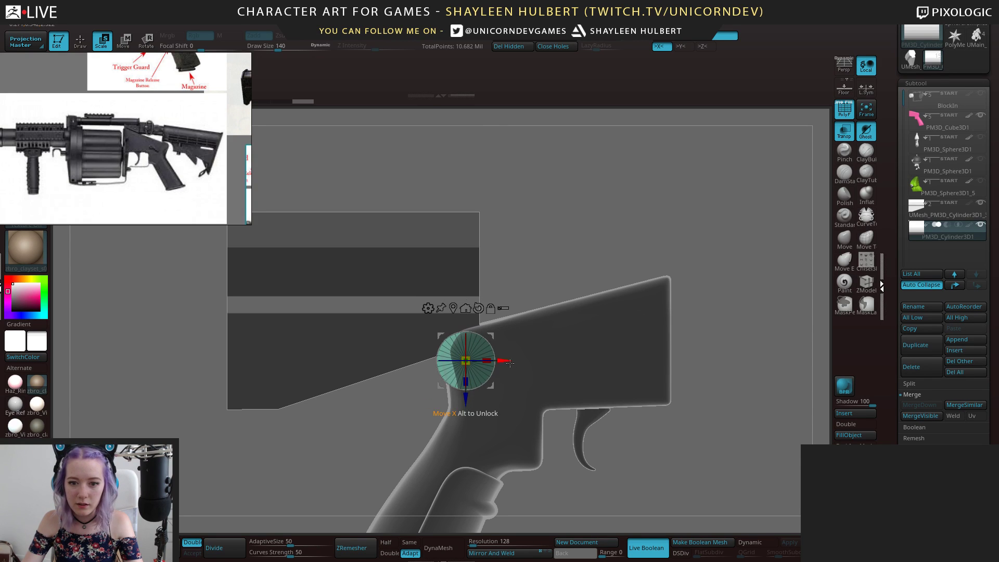
drag(510, 361, 490, 353)
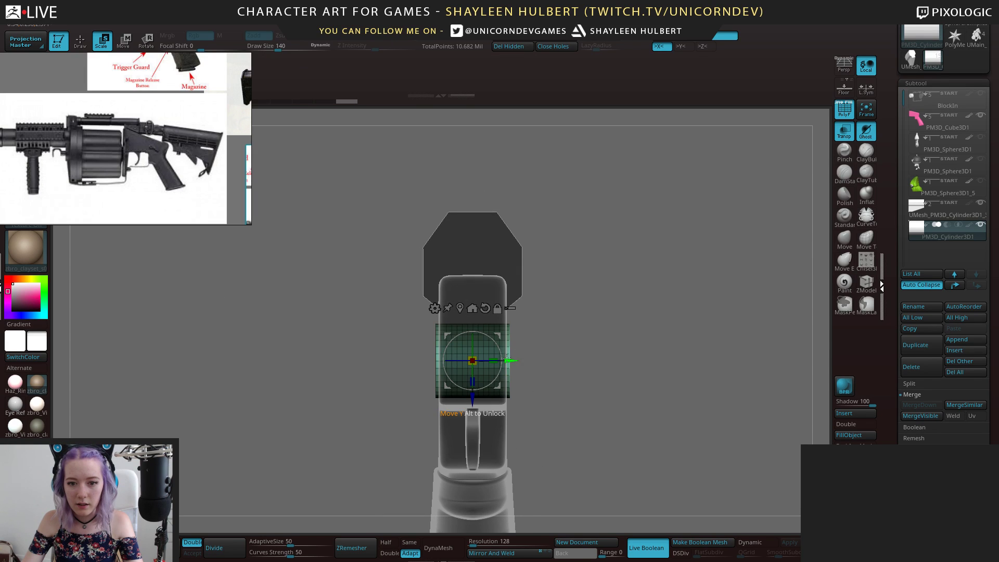
drag(551, 359, 583, 244)
drag(475, 401, 481, 393)
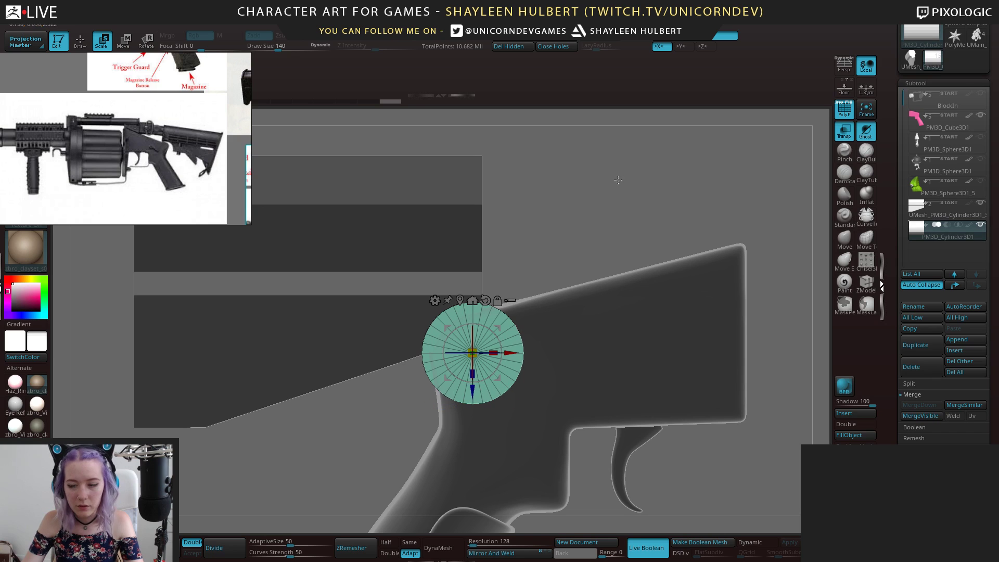
Set the cylinder to subtract from the stock mesh, check the Live Boolean cut, and turn transparency off
drag(755, 174, 687, 214)
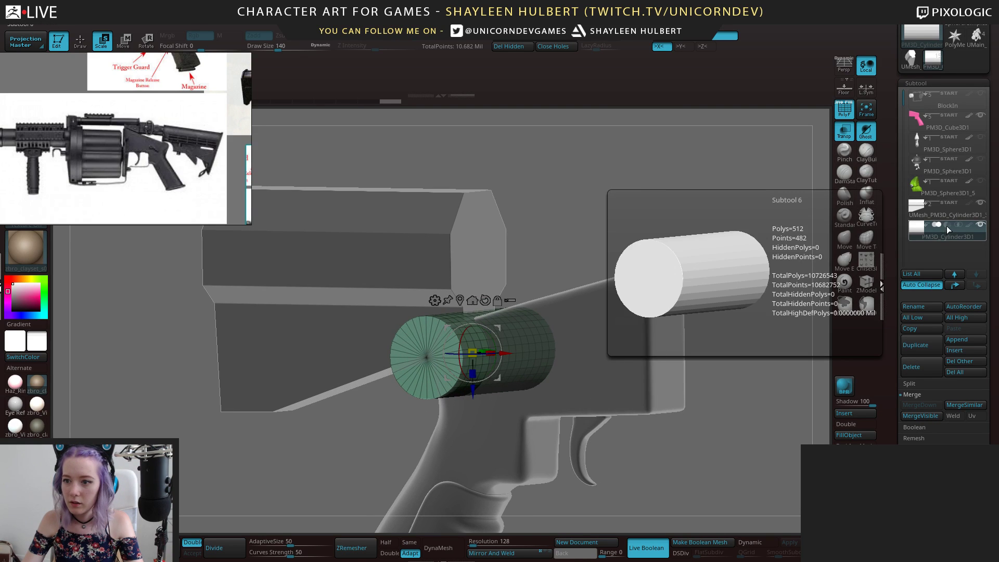
click(952, 213)
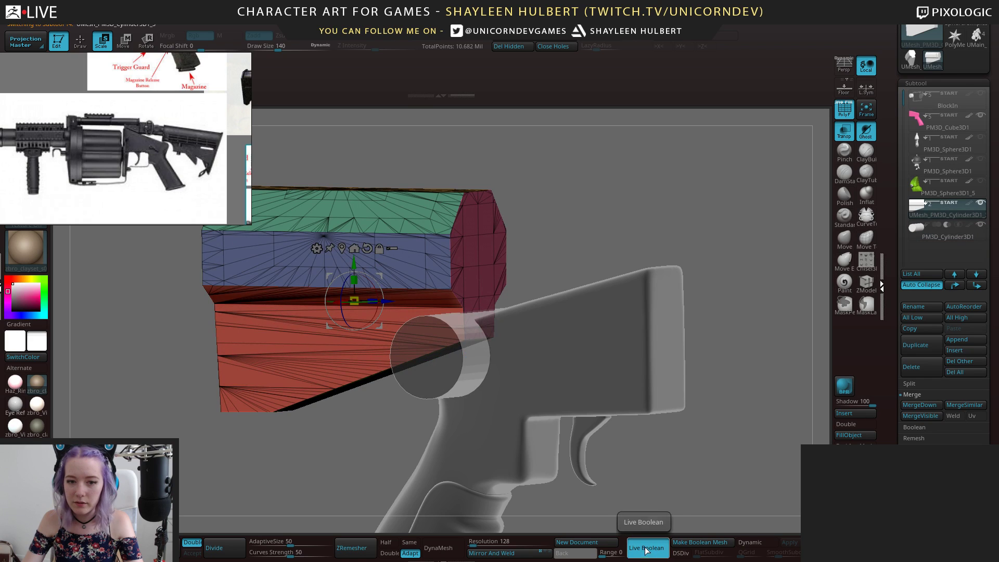
shift+drag(702, 449, 709, 448)
click(644, 550)
ctrl+right_drag(721, 460, 664, 526)
click(647, 548)
drag(721, 418, 667, 424)
click(844, 135)
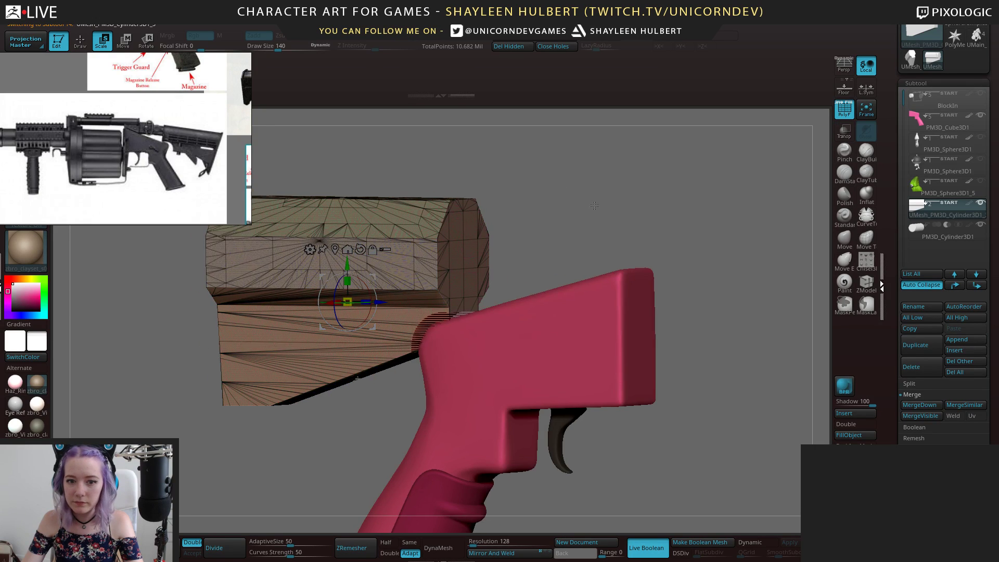
Hide the polyframe and adjust the cylinder cutter so the stock's notch follows the grip's rounded rear corner
click(945, 241)
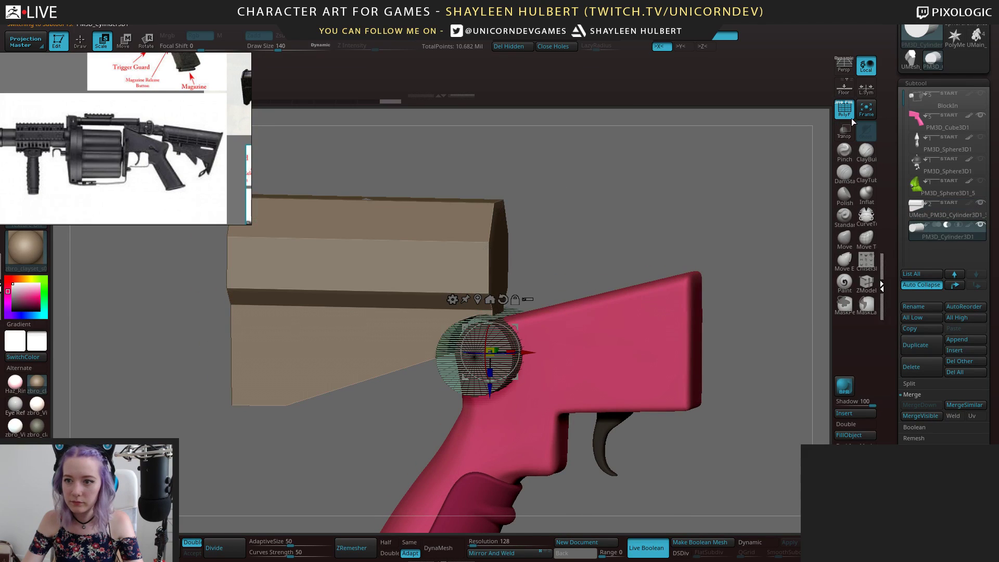
click(844, 110)
mouse_move(593, 212)
shift+mouse_down()
mouse_move(639, 217)
mouse_move(599, 224)
shift+mouse_up()
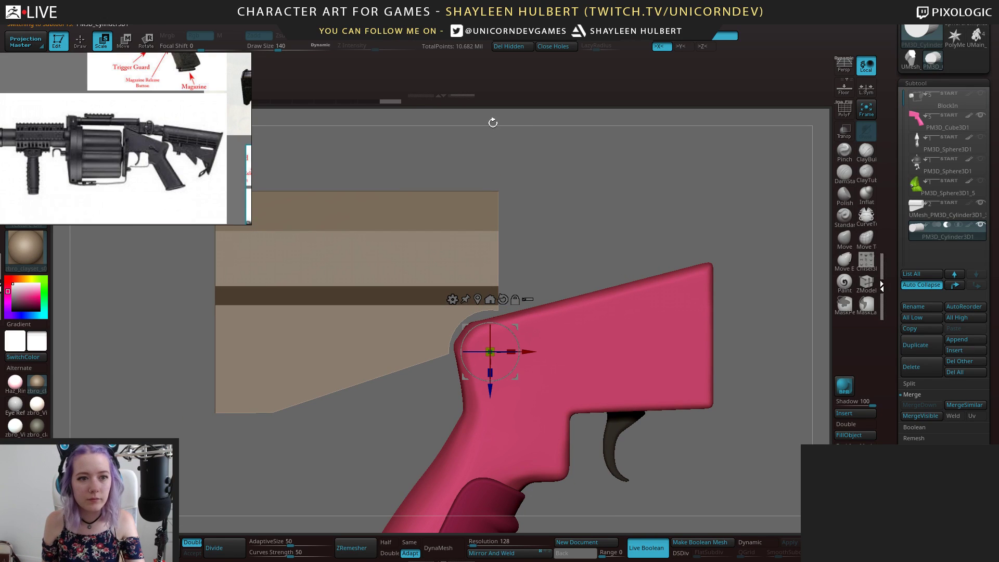
drag(490, 392, 487, 392)
alt+drag(526, 244, 369, 249)
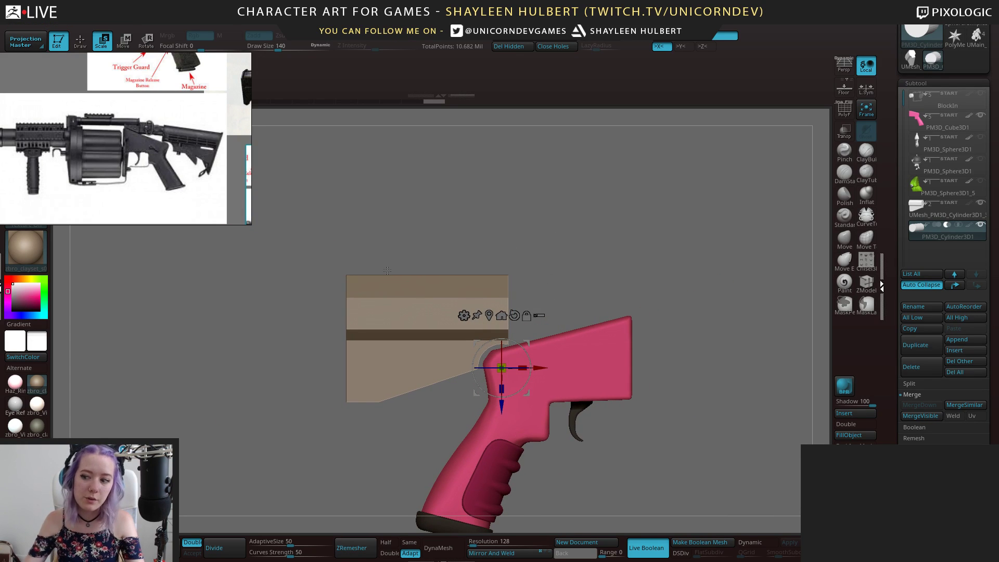
Bring the green and pink toy gun on the reference board into view to study its stock
middle_drag(163, 182, 107, 180)
scroll(120, 127, down, 5)
middle_drag(120, 127, 182, 119)
scroll(173, 181, up, 5)
scroll(156, 172, down, 3)
middle_drag(156, 177, 191, 141)
scroll(158, 156, up, 3)
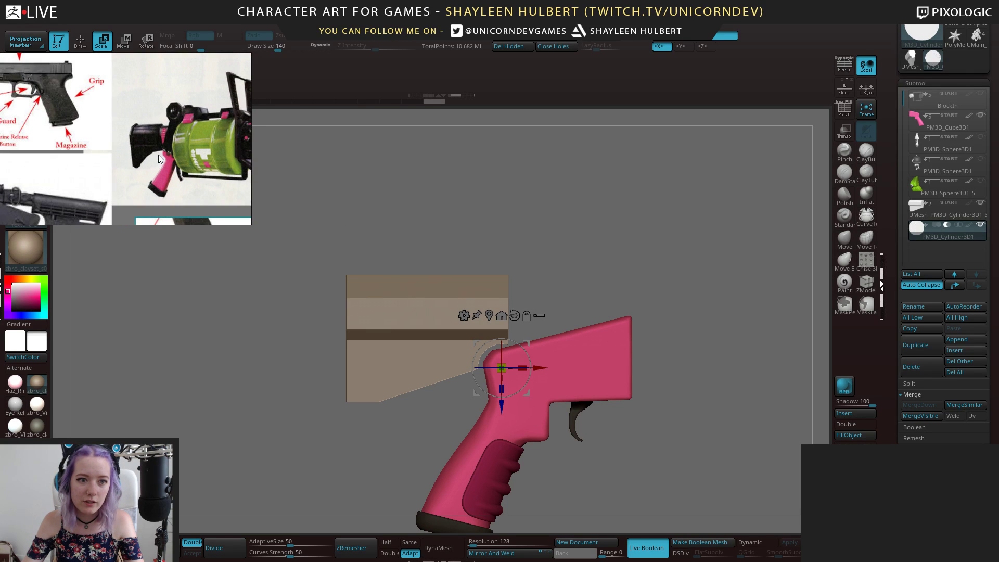
Shift the stock mesh slightly back from the grip and reposition the cylinder cutter to keep a rounded gap, checking the cut from below
drag(652, 264, 624, 271)
click(941, 212)
mouse_move(464, 339)
mouse_down()
mouse_move(450, 339)
mouse_move(484, 340)
mouse_move(450, 343)
mouse_up()
alt+click(499, 364)
drag(528, 367, 536, 367)
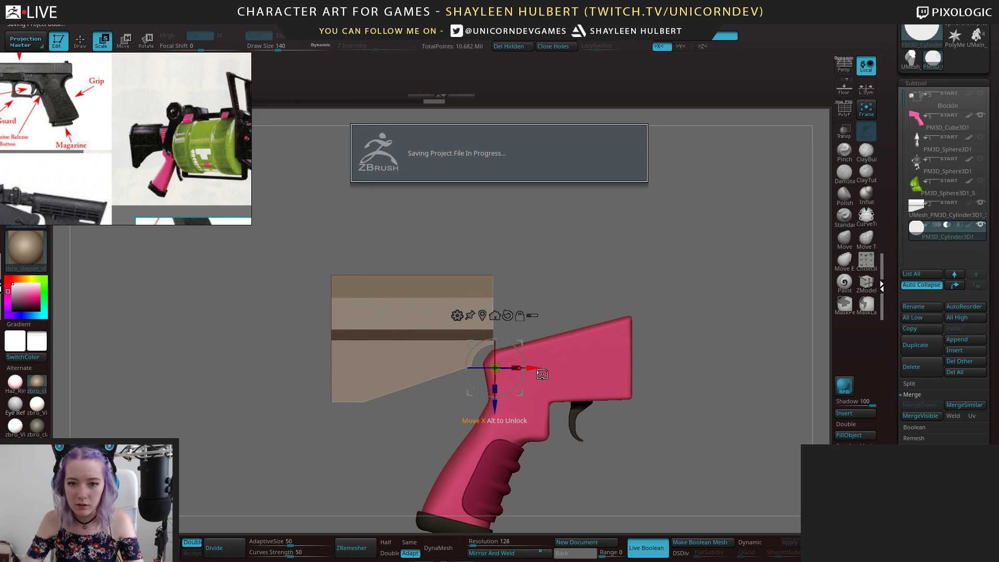
drag(495, 407, 507, 382)
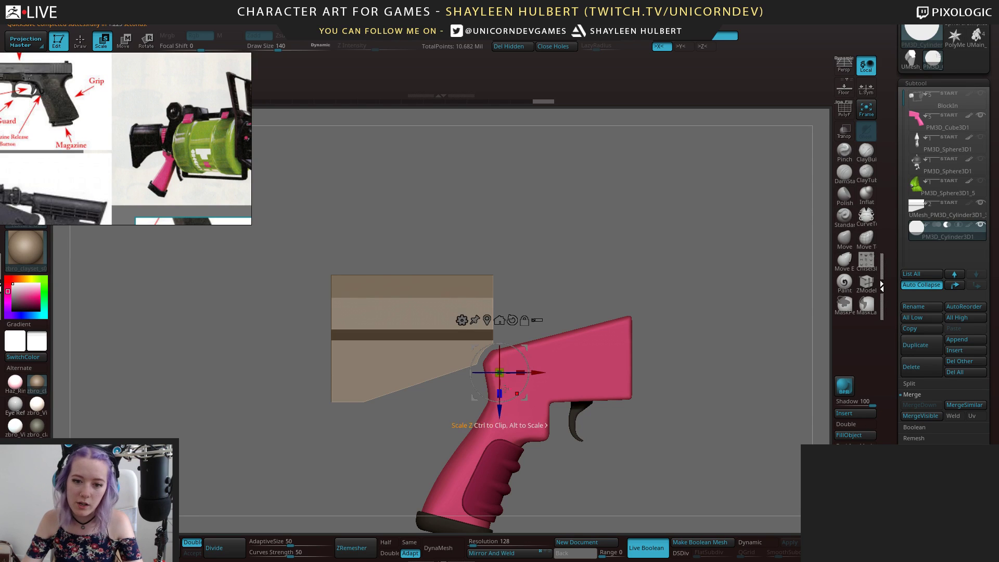
drag(499, 422, 501, 421)
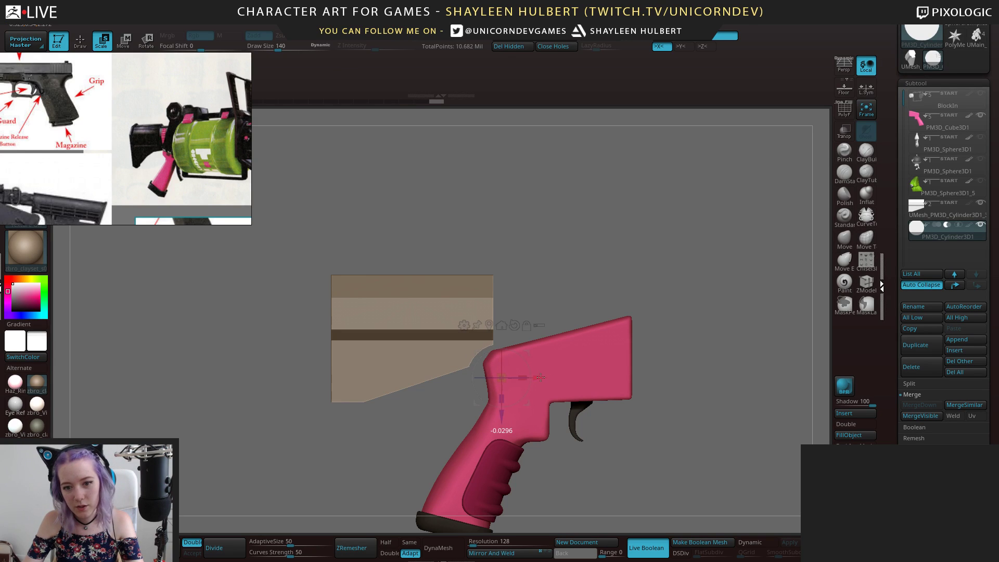
drag(503, 418, 503, 418)
drag(667, 261, 783, 117)
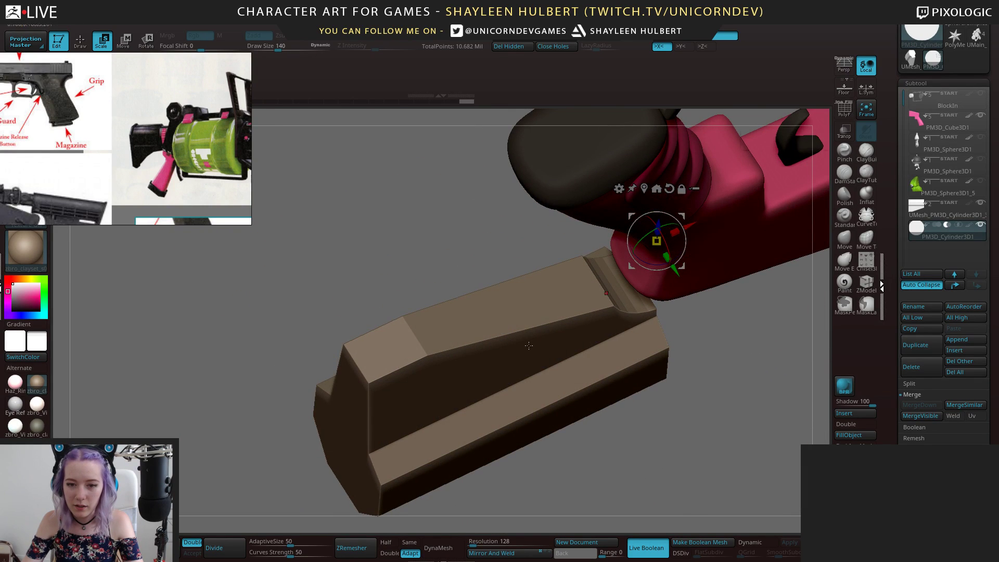
drag(725, 193, 472, 399)
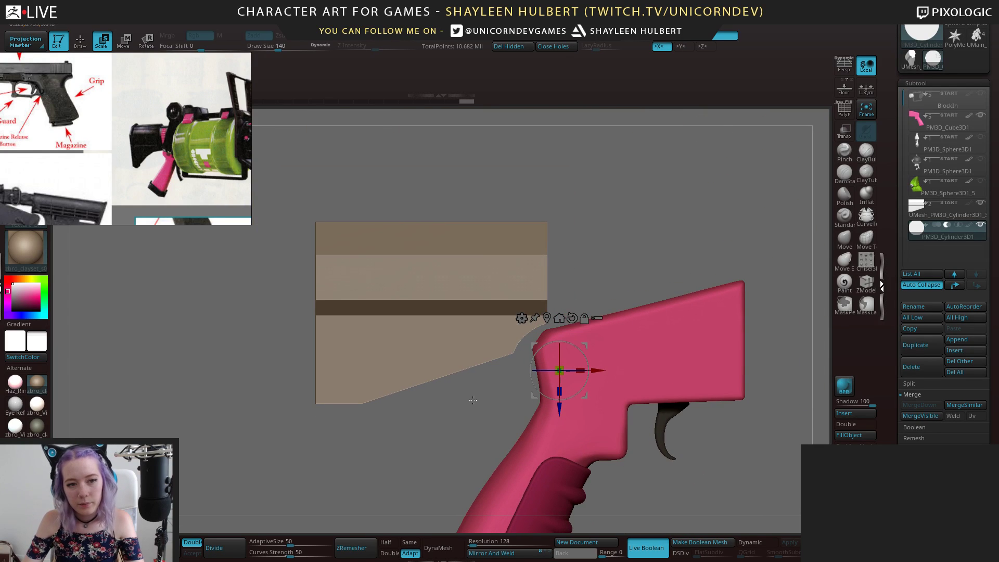
Move the cylinder cutter back under the stock, then enlarge, stretch and tilt it to cut a long sweeping curve into the underside
drag(602, 370, 517, 382)
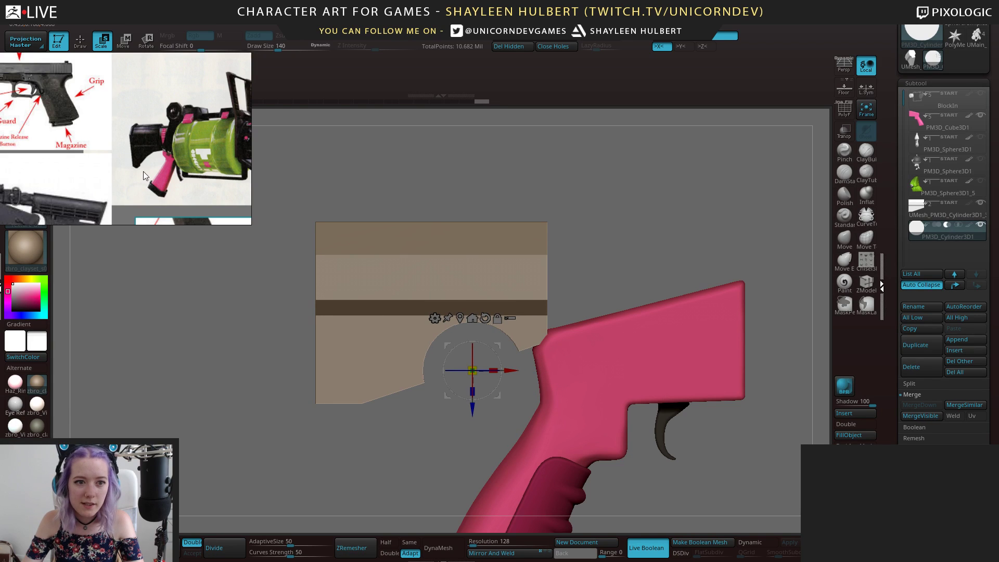
drag(473, 370, 486, 335)
drag(486, 405, 497, 432)
drag(503, 386, 533, 375)
drag(522, 379, 484, 398)
drag(461, 430, 468, 439)
click(492, 396)
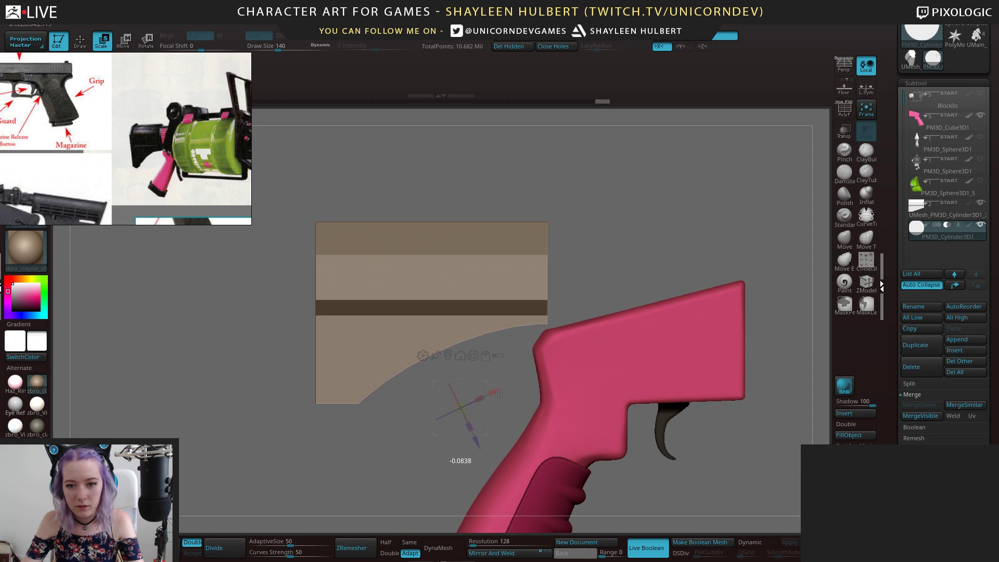
Fine-tune the stretched cutter's position, tilt and proportions so the underside curve starts just above the grip's rear corner
drag(500, 393, 498, 393)
drag(465, 441, 480, 449)
drag(507, 397, 507, 396)
drag(478, 448, 478, 460)
drag(496, 404, 512, 400)
drag(480, 449, 483, 455)
mouse_move(495, 411)
mouse_down()
mouse_move(472, 438)
mouse_move(490, 415)
mouse_move(478, 418)
mouse_up()
drag(572, 232, 588, 214)
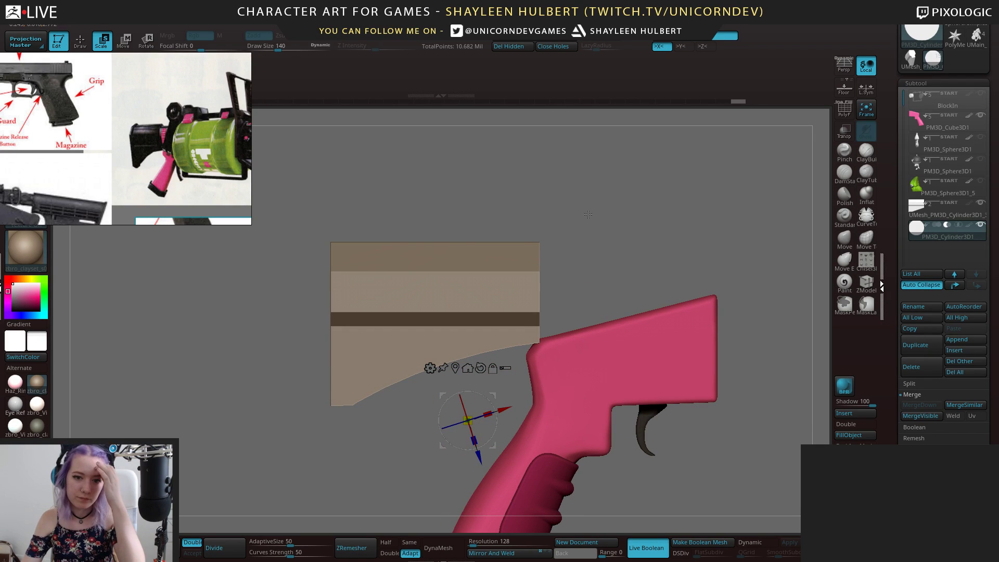
Tilt the stock mesh slightly upward toward the gun and reposition the cylinder cutter to restore the curved underside
click(960, 214)
drag(462, 312, 487, 317)
mouse_move(955, 236)
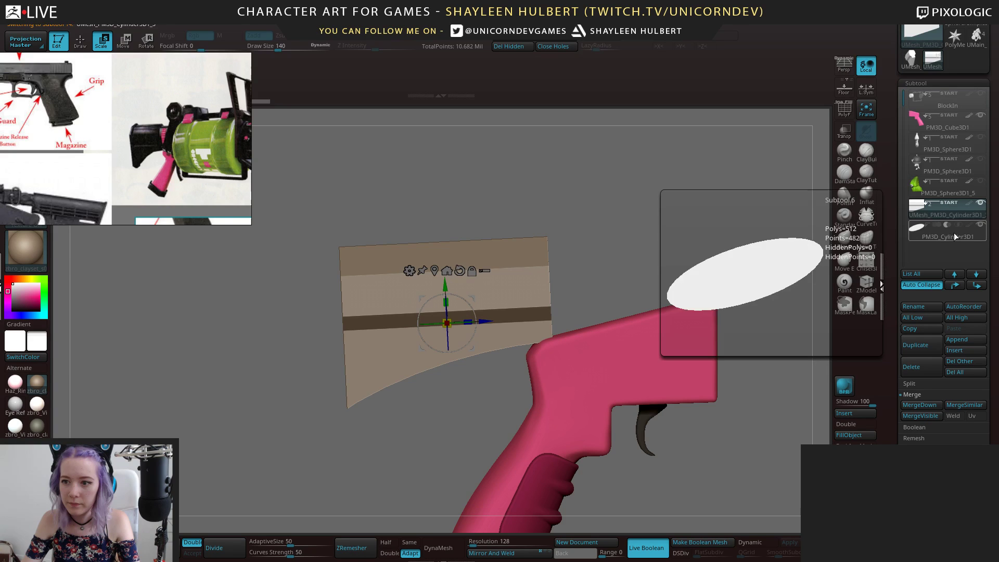
click(953, 234)
drag(566, 397, 570, 394)
drag(614, 234, 612, 341)
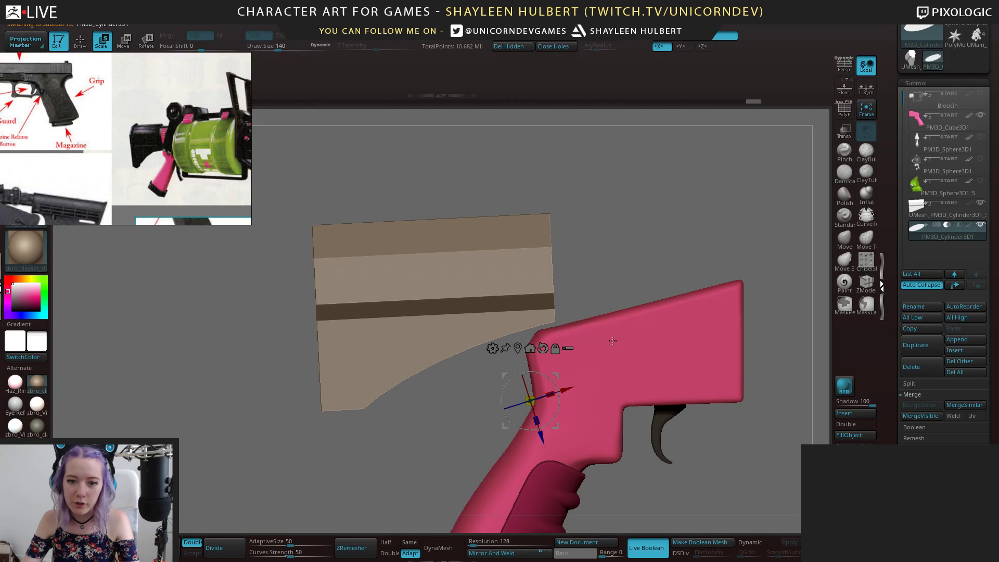
drag(541, 437, 543, 444)
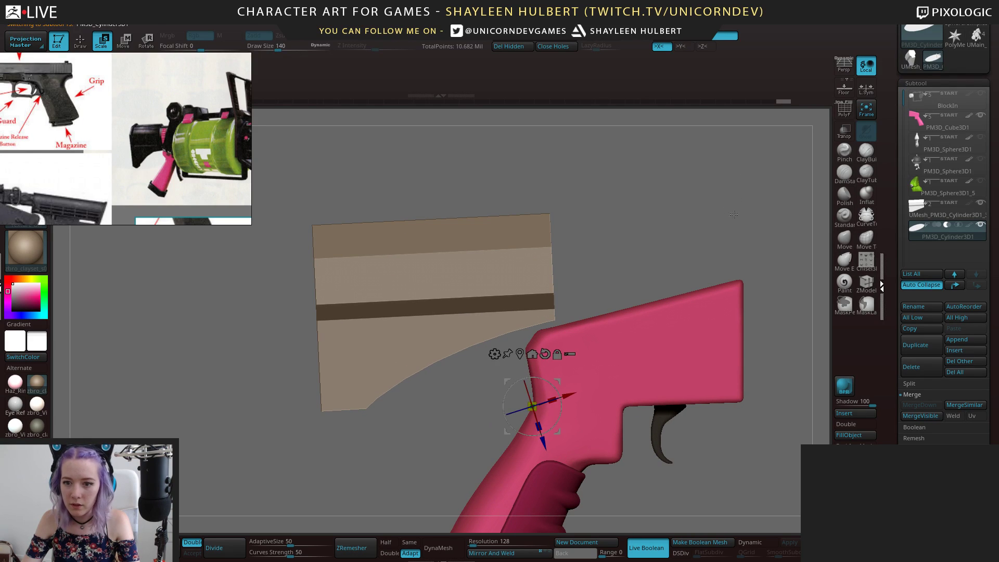
Turn on dynamic subdivision for the cylinder cutter and inspect the smoothed cut from both sides of the gun
alt+drag(734, 212, 704, 202)
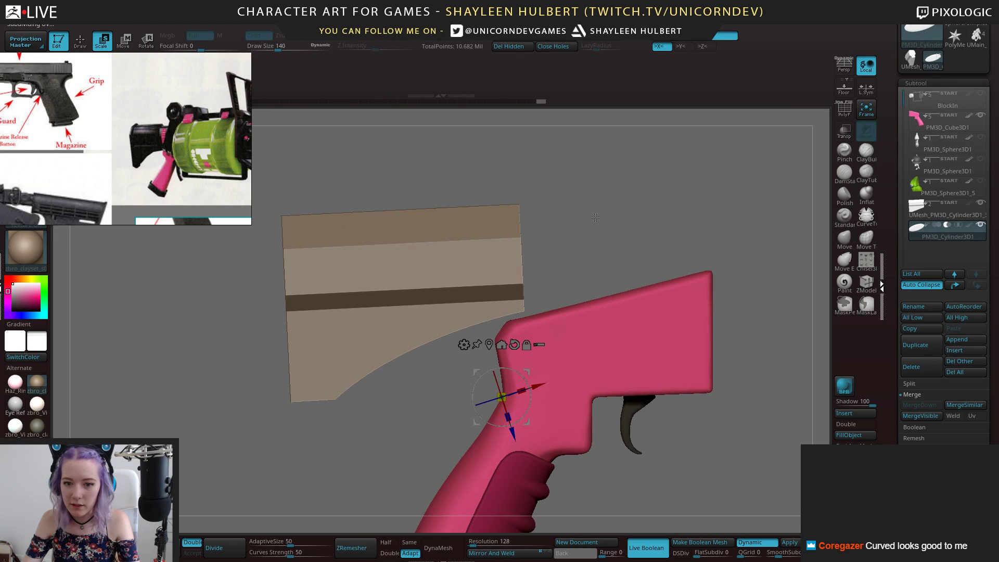
drag(597, 267, 578, 189)
drag(402, 418, 580, 278)
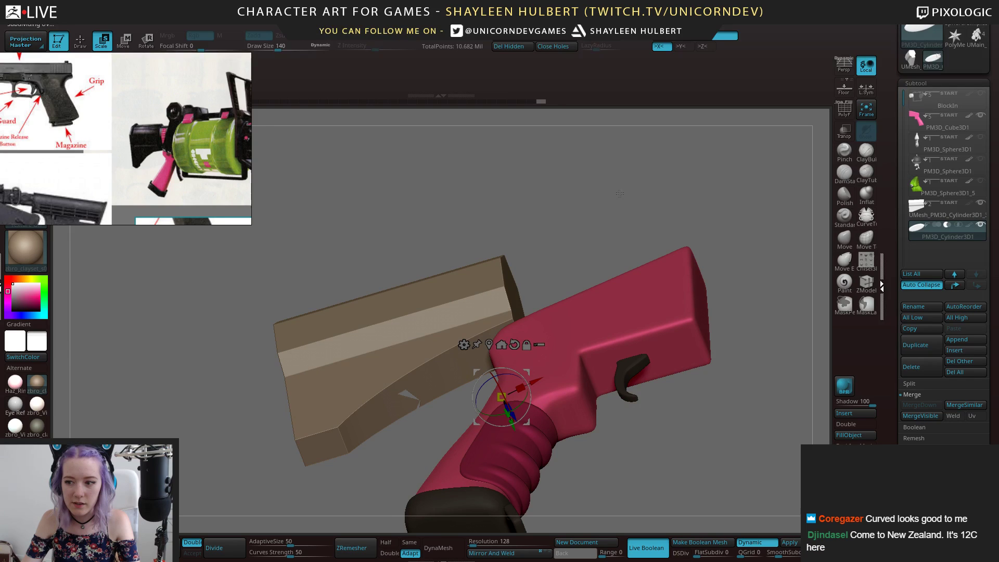
drag(620, 193, 666, 178)
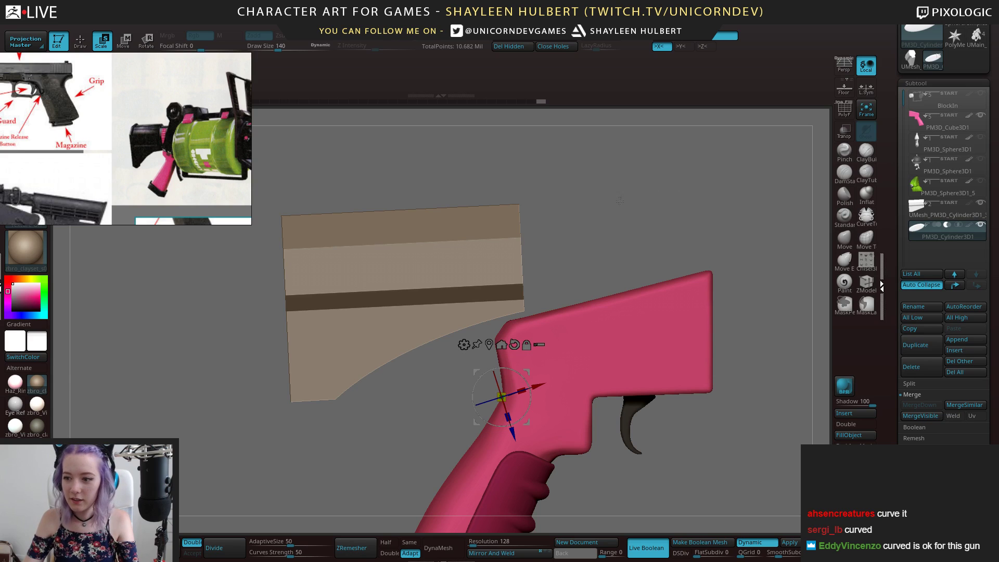
drag(585, 196, 404, 241)
alt+drag(665, 389, 651, 418)
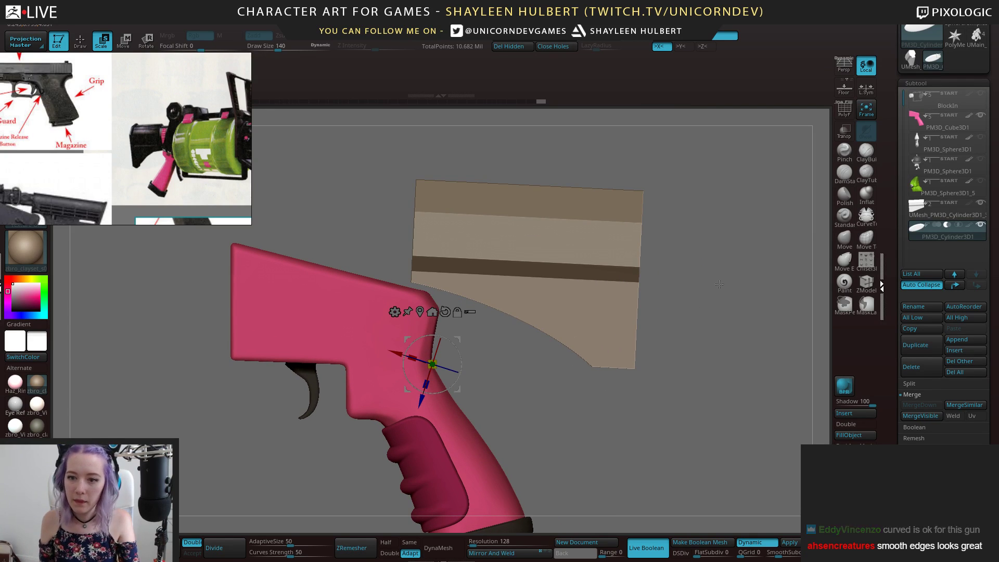
Show the polyframe and try nudging the cutter's upper edge using the Move brush at draw size 340
key(q)
key(b)
key(m)
key(v)
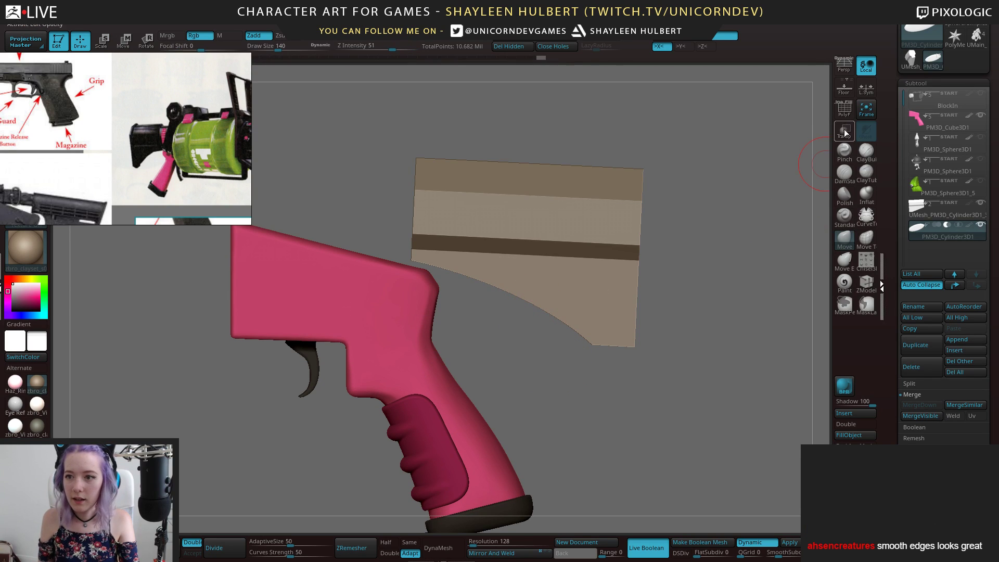
key(shift+f)
key(bracketright)
key(bracketright)
key(bracketright)
key(bracketright)
key(bracketright)
key(bracketright)
key(bracketright)
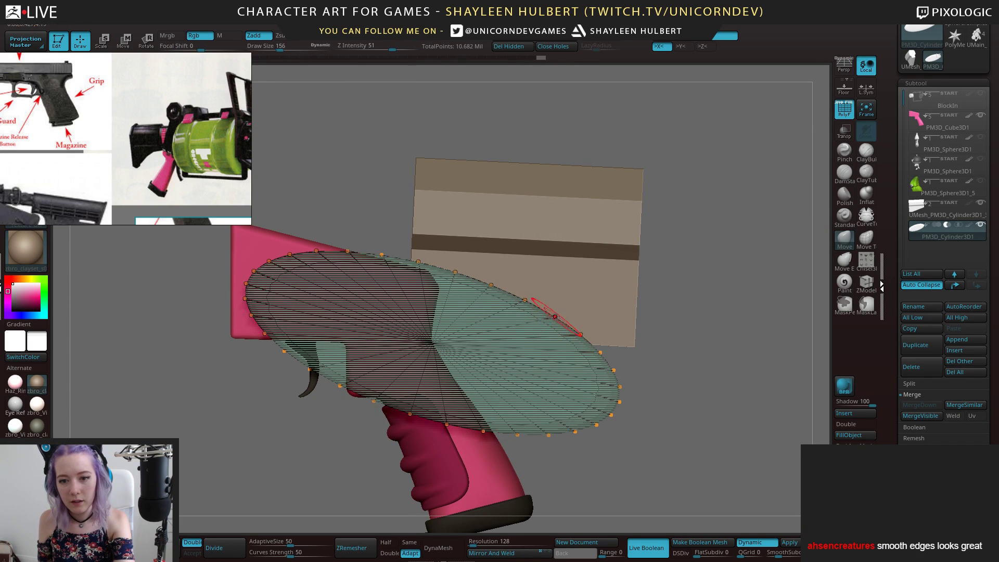
key(bracketright)
key(bracketright)
key(bracketright)
key(bracketright)
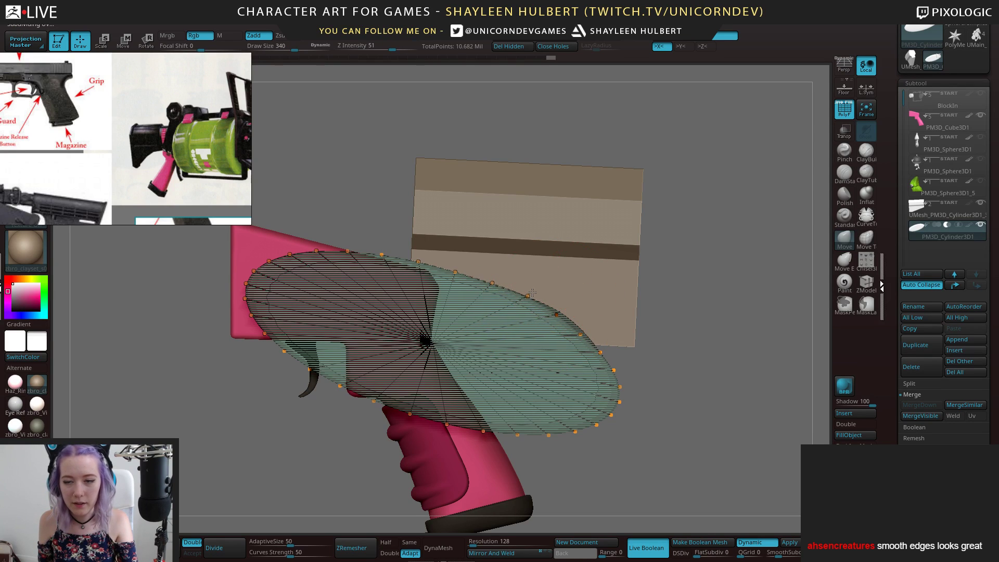
Turn off dynamic subdivision and delete complete edge loops from the cylinder cutter's curved side with ZModeler
right_drag(534, 291, 695, 421)
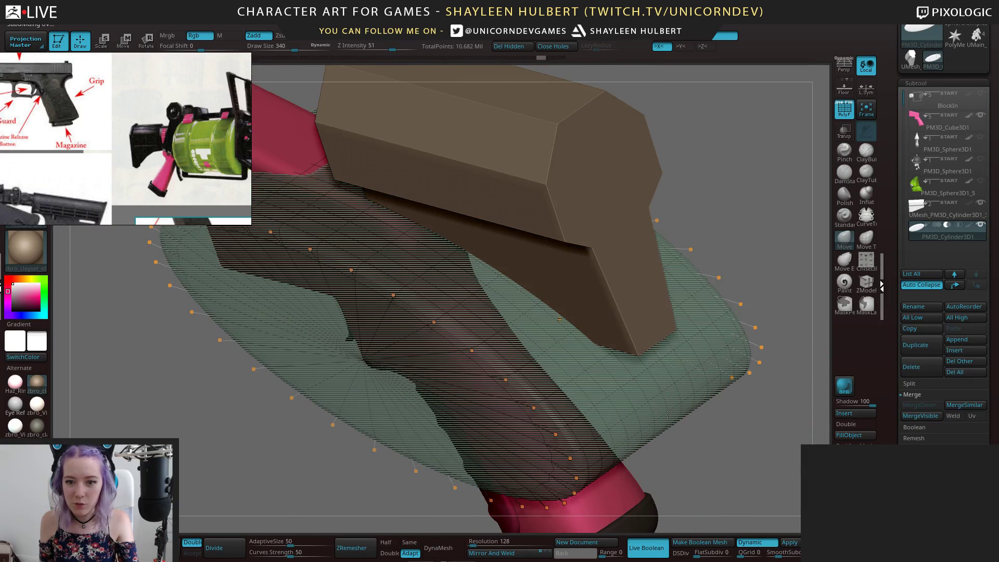
mouse_move(588, 373)
right_down()
mouse_move(723, 431)
mouse_move(730, 410)
right_up()
click(866, 283)
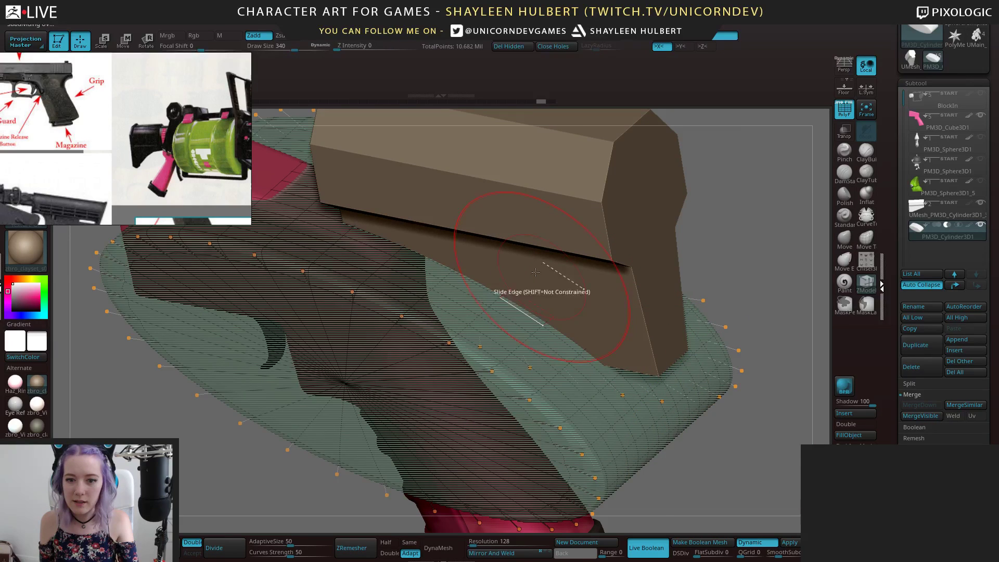
click(757, 542)
right_drag(769, 449, 651, 411)
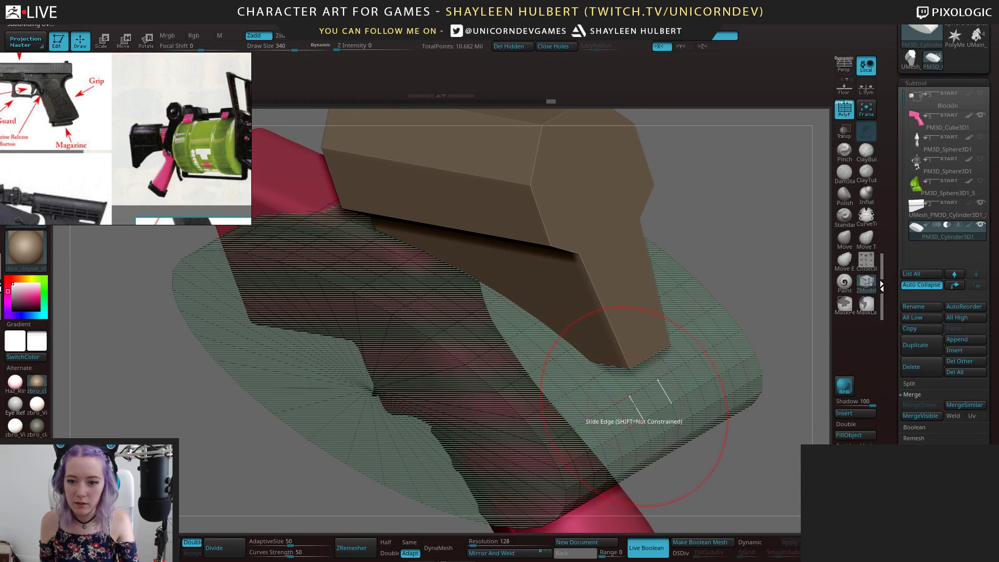
key(space)
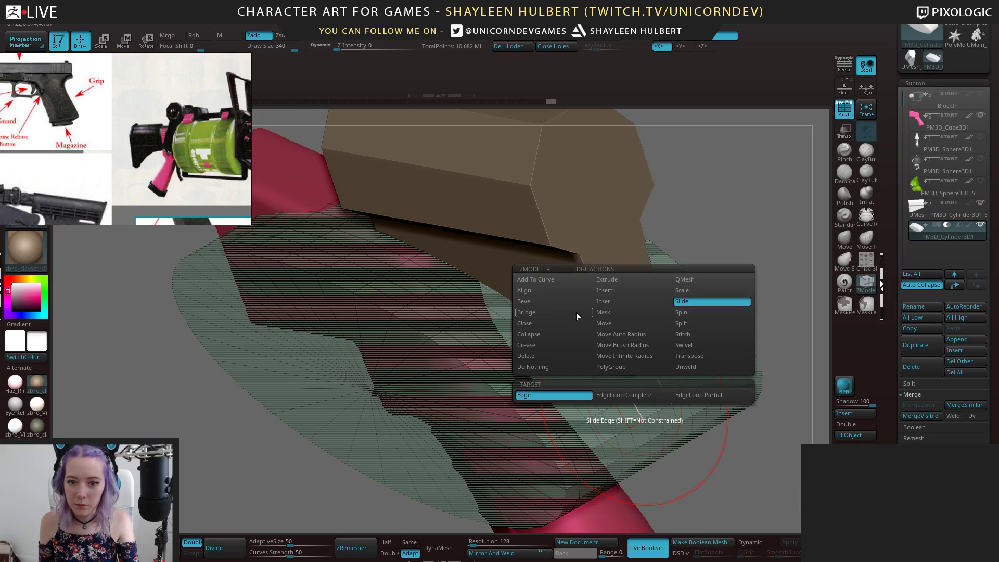
click(550, 356)
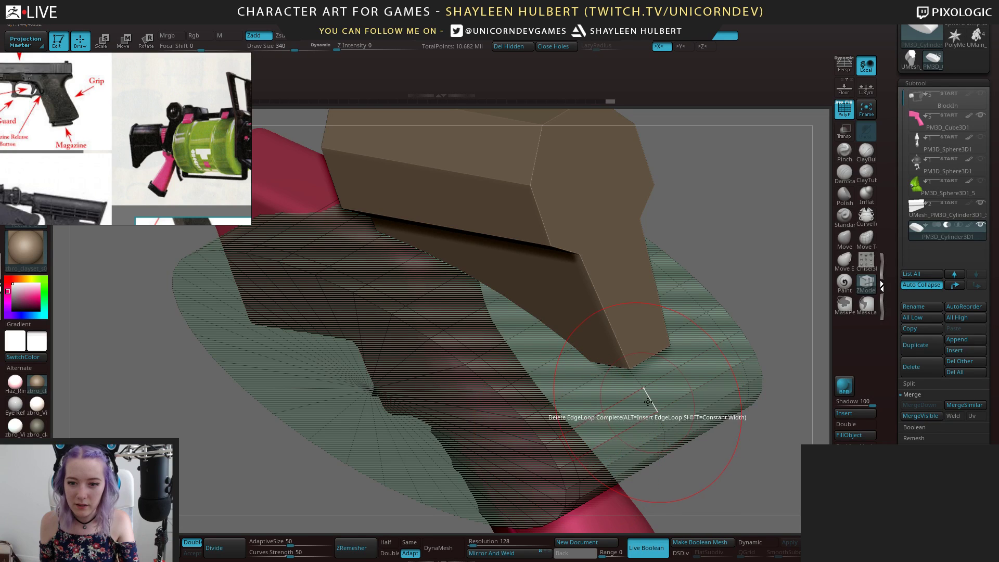
drag(723, 463, 760, 428)
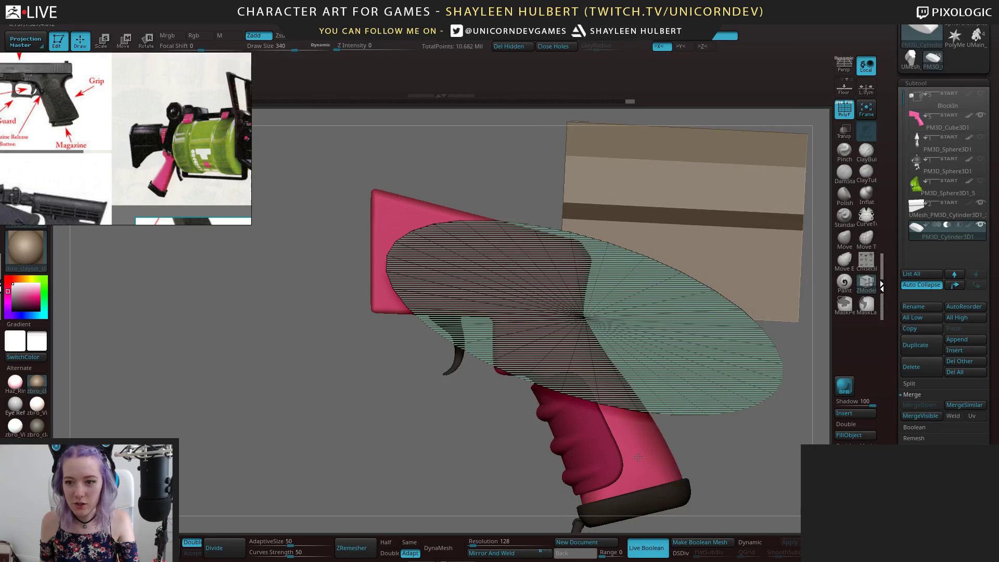
Pull the cutter's upper rear edge outward toward the stock using the Move brush at draw size 496
alt+drag(638, 457, 511, 460)
key(b)
key(m)
key(v)
alt+drag(727, 300, 739, 291)
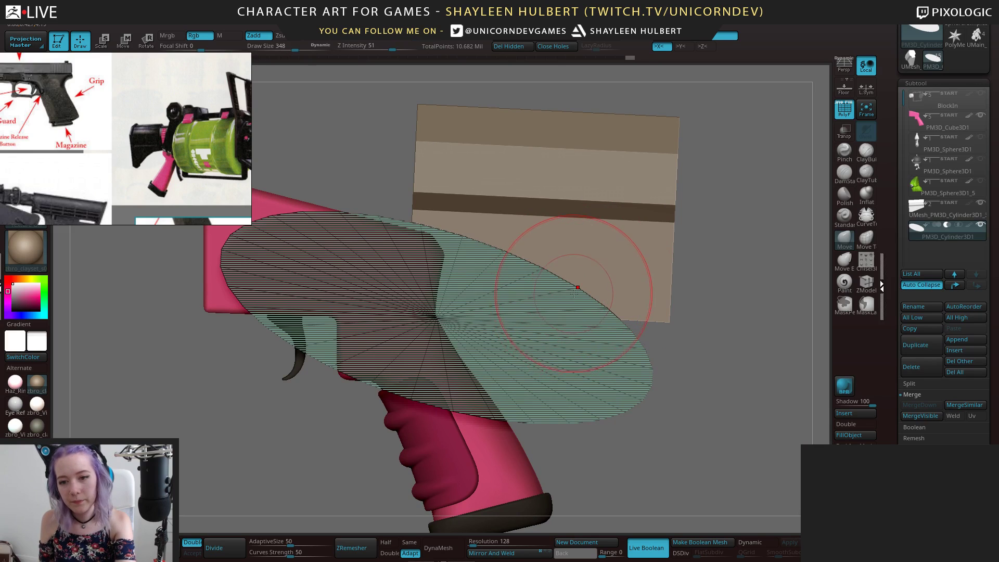
key(])
key(])
key(])
mouse_move(574, 283)
mouse_down()
mouse_move(592, 269)
mouse_move(547, 261)
mouse_up()
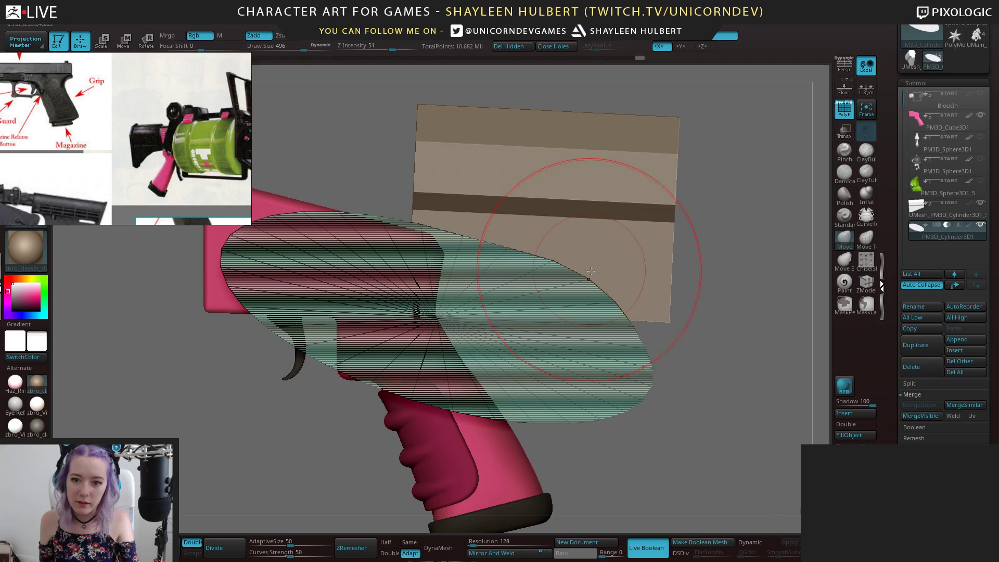
Turn dynamic subdivision back on, hide the polyframe and even out the stock's underside curve with the Move brush
click(757, 542)
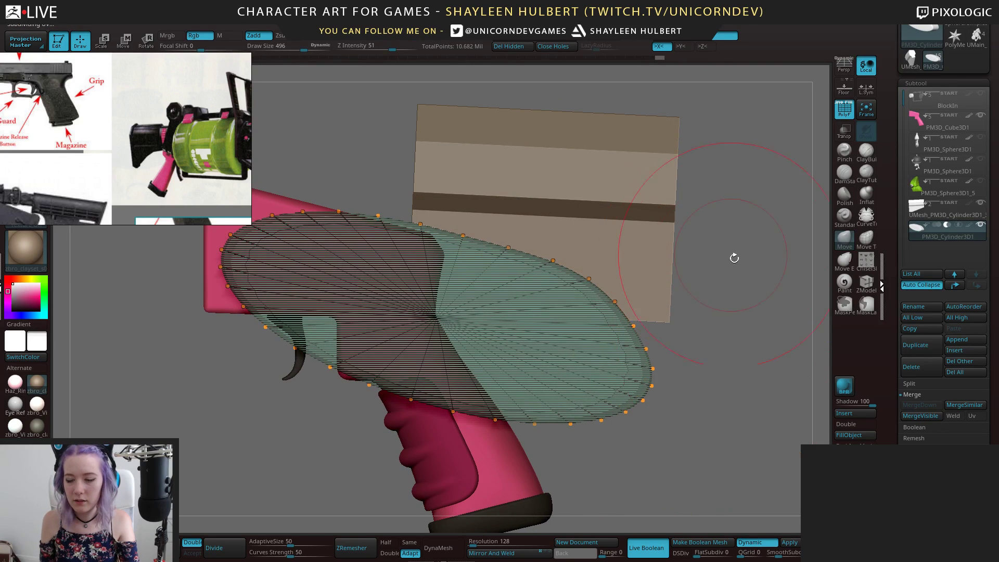
click(844, 109)
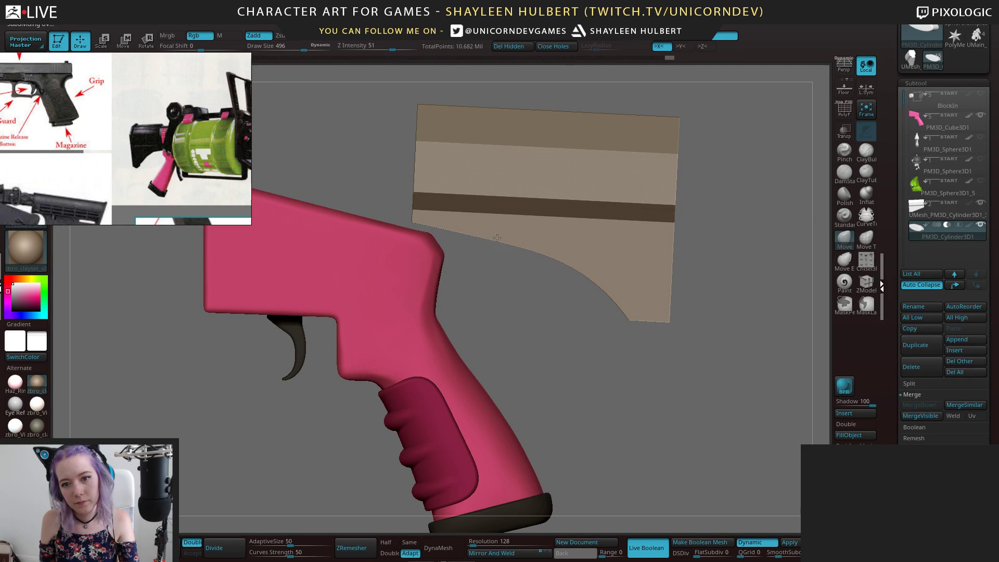
drag(497, 237, 498, 234)
mouse_move(568, 343)
mouse_down()
mouse_move(525, 349)
mouse_move(578, 334)
mouse_up()
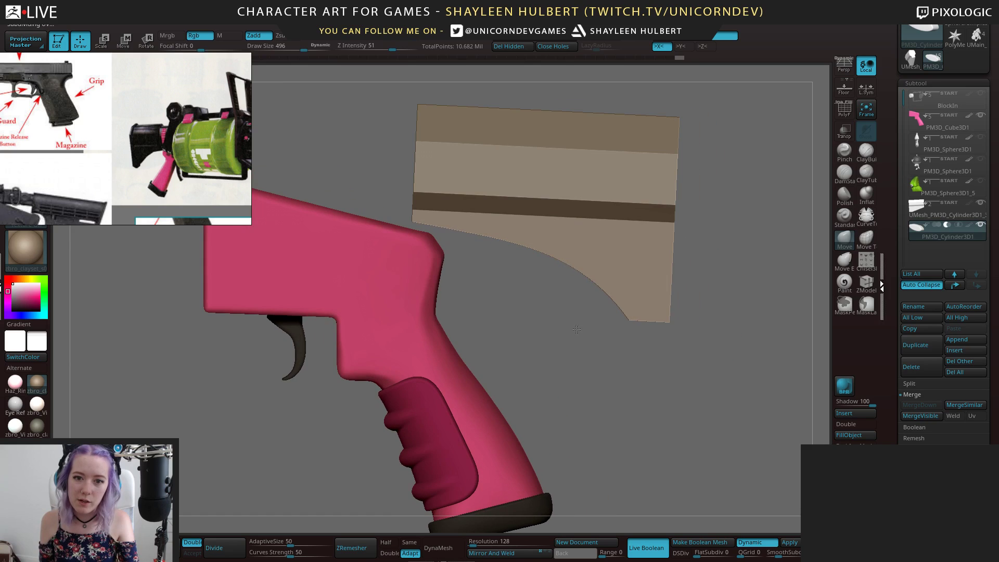
Pull the stock's lower rear edge slightly down and refine the cutter's curve with the Move brush at draw size 360
alt+click(630, 322)
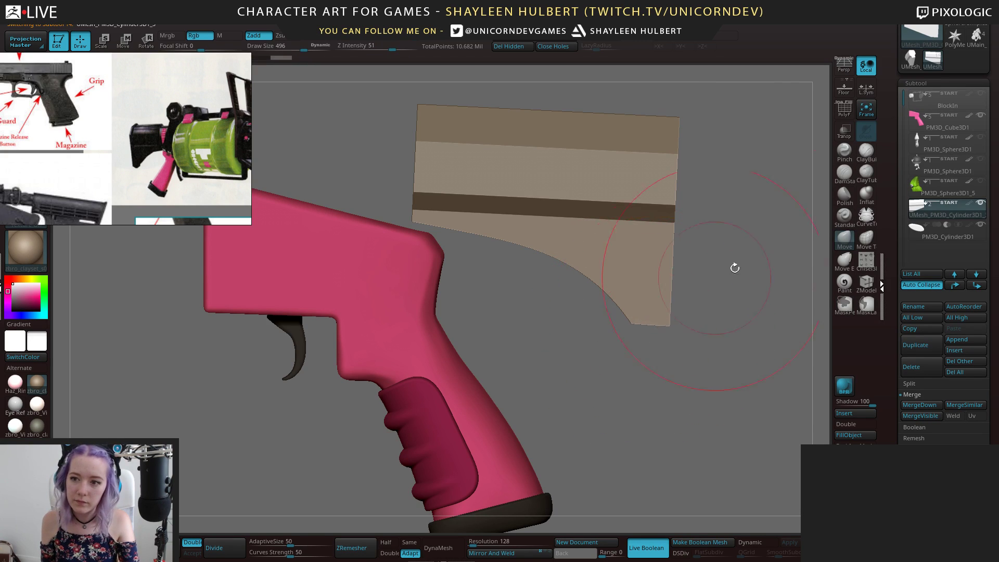
click(944, 236)
key(bracketleft)
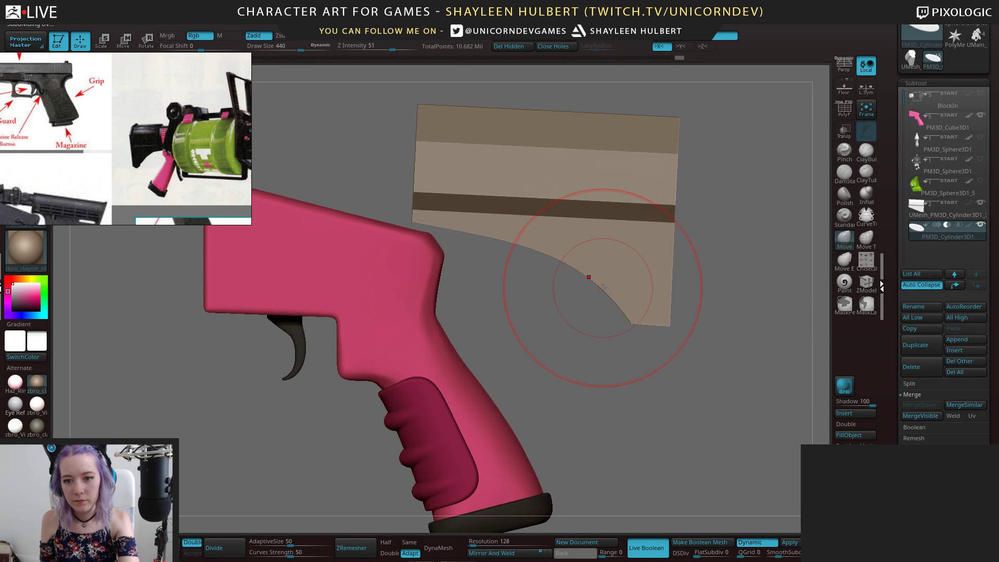
key(bracketleft)
drag(599, 319, 546, 339)
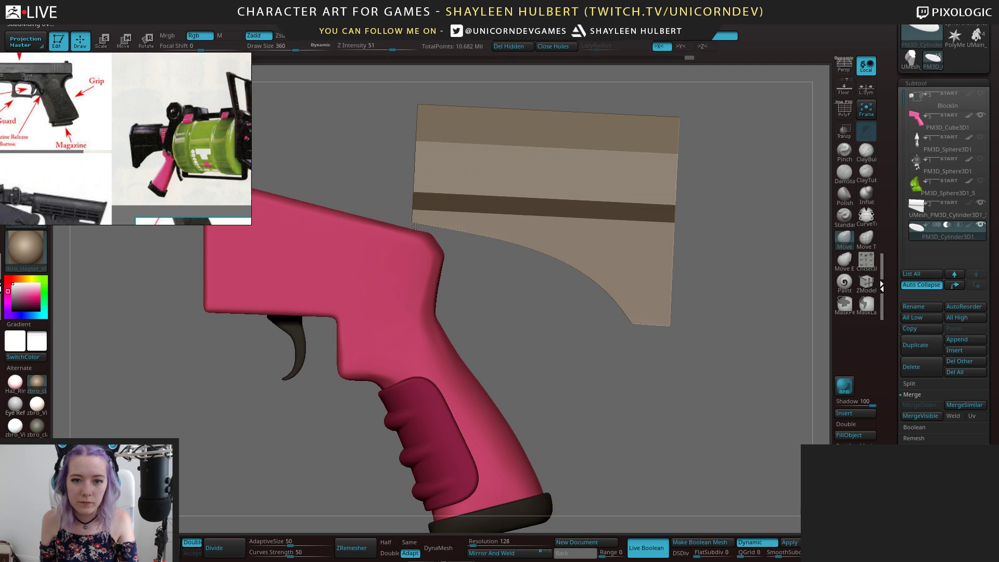
alt+drag(527, 276, 401, 375)
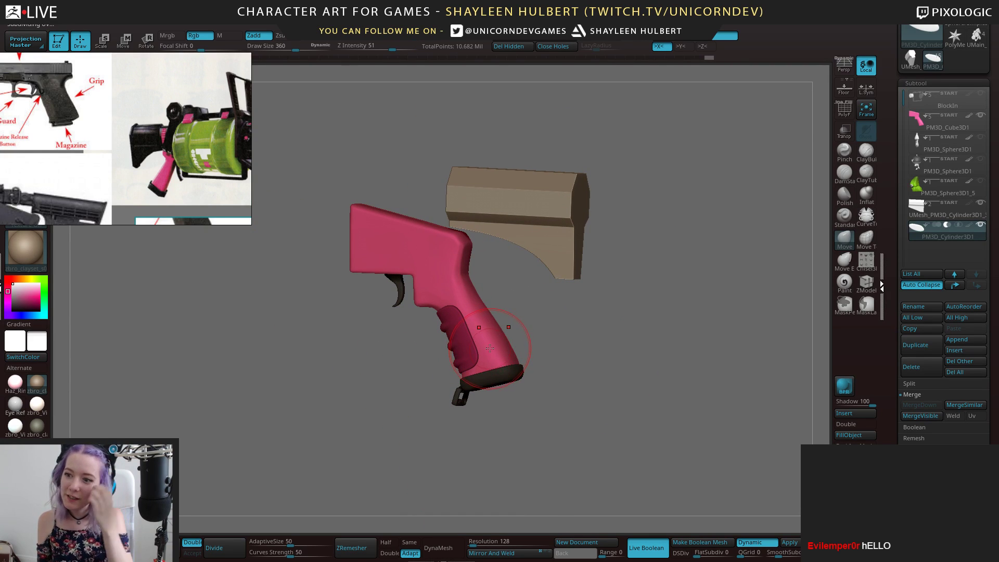
drag(666, 381, 678, 336)
drag(646, 370, 618, 283)
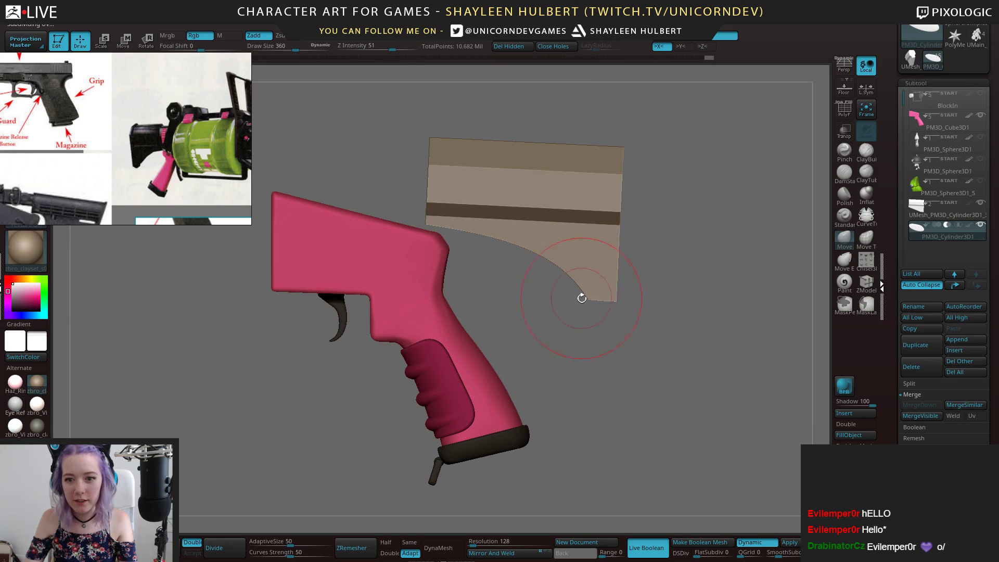
Save the project under the new file name SplatGun_04
alt+drag(630, 349, 694, 340)
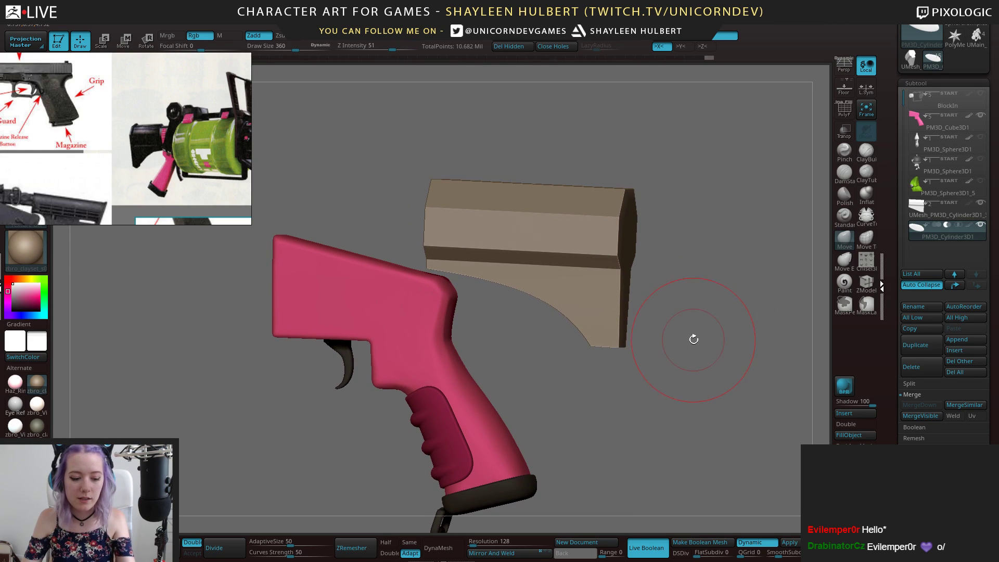
key(ctrl+s)
click(449, 376)
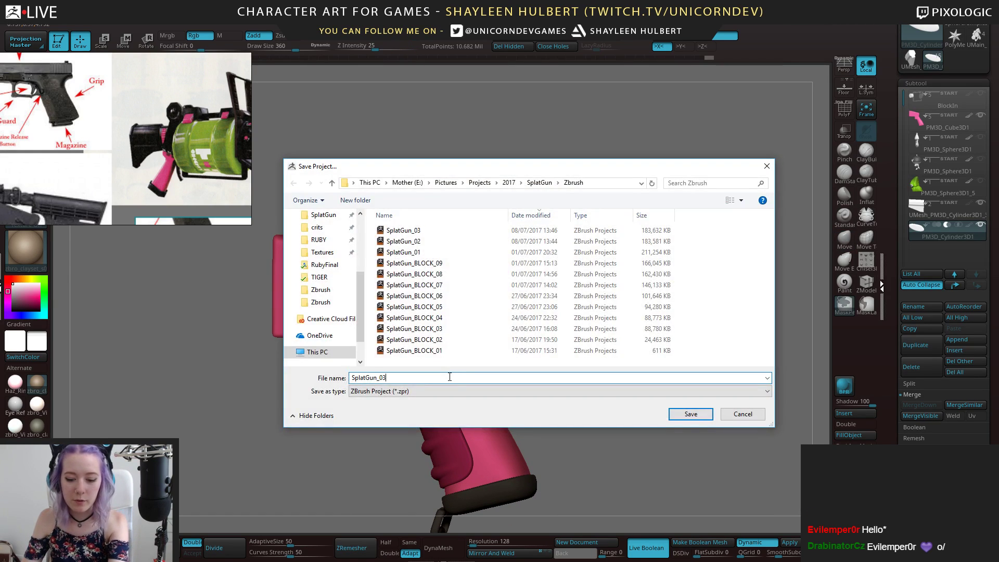
key(BackSpace)
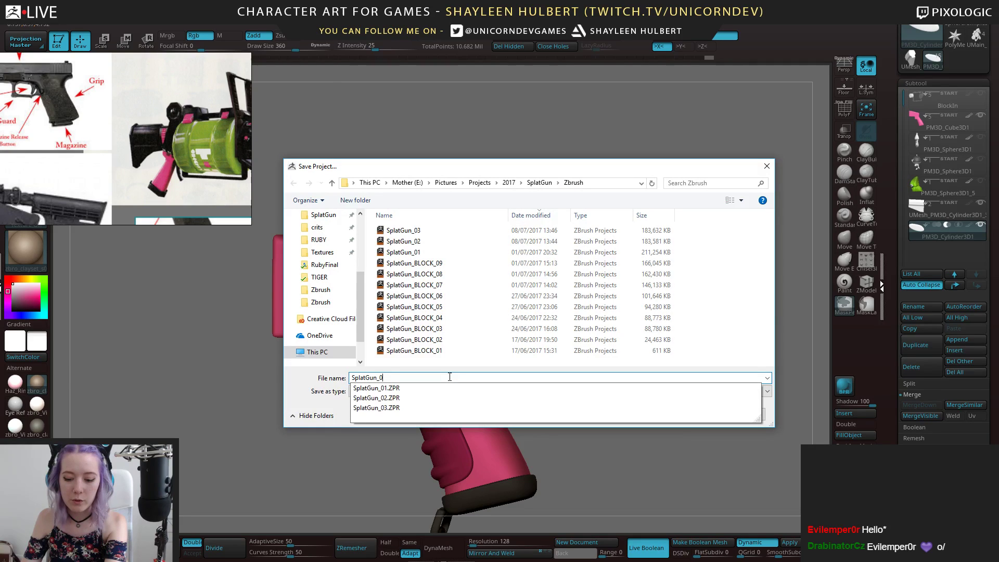
text(4)
key(Return)
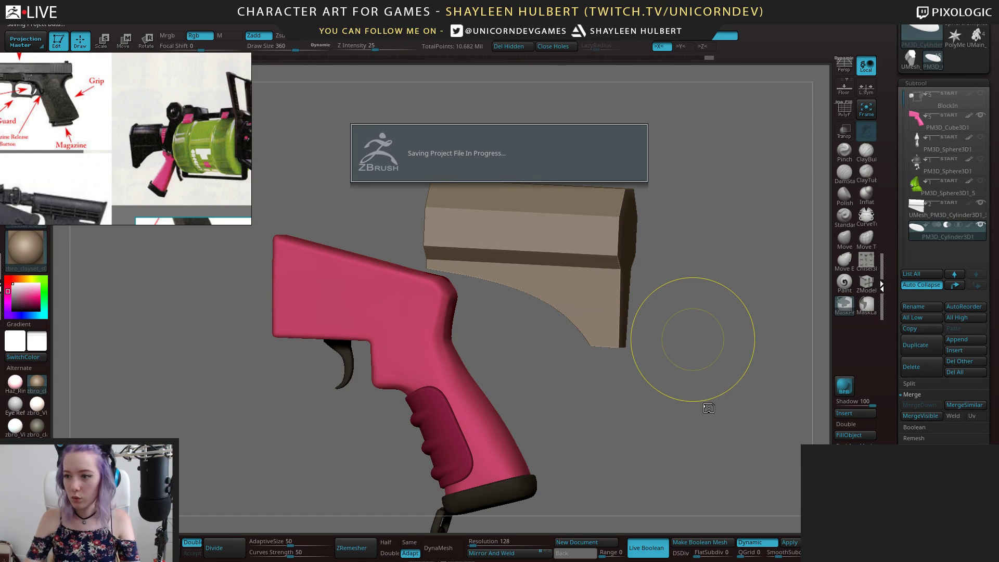
Try a Boolean mesh from the visible grip and stock, and turn off Live Boolean to check the cutter
mouse_move(693, 340)
mouse_down()
mouse_move(665, 352)
mouse_move(694, 348)
mouse_up()
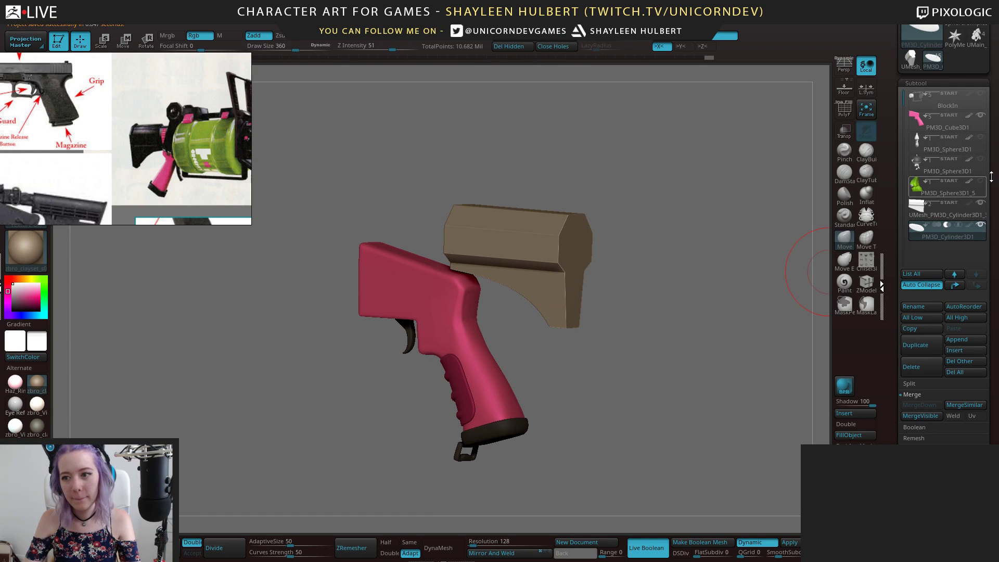
click(960, 216)
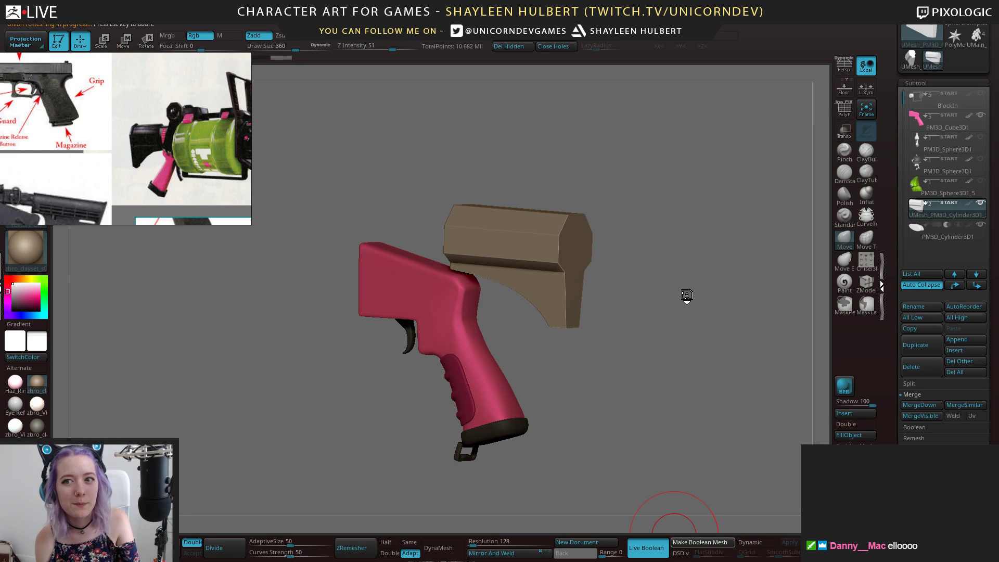
click(653, 553)
click(944, 234)
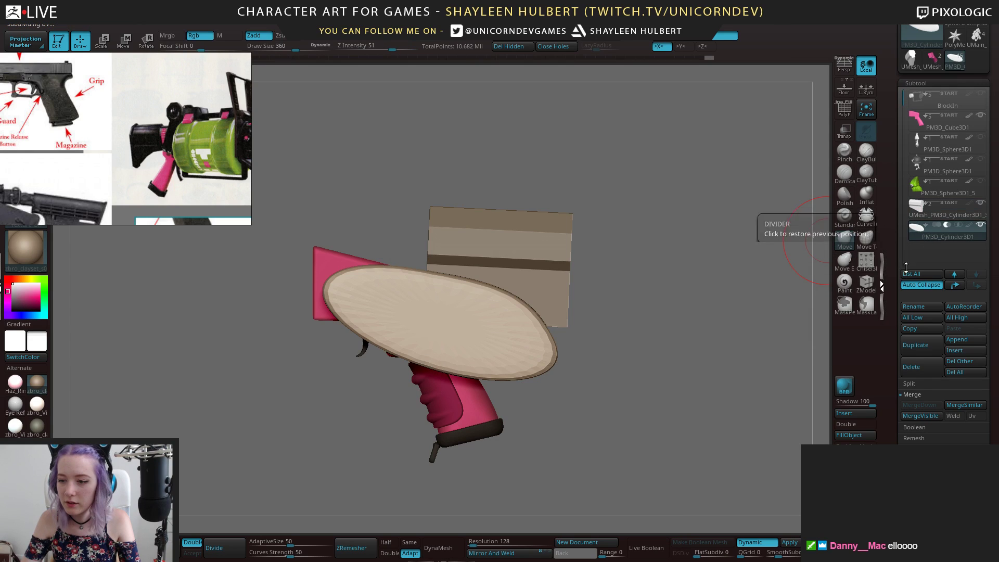
mouse_move(930, 65)
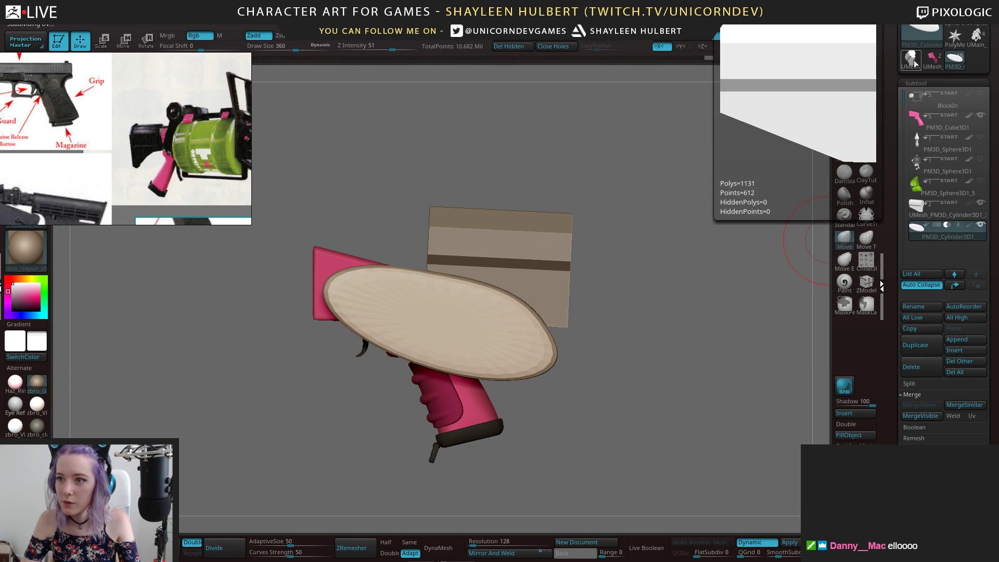
mouse_move(637, 227)
alt+mouse_down()
mouse_move(640, 278)
mouse_move(886, 236)
alt+mouse_up()
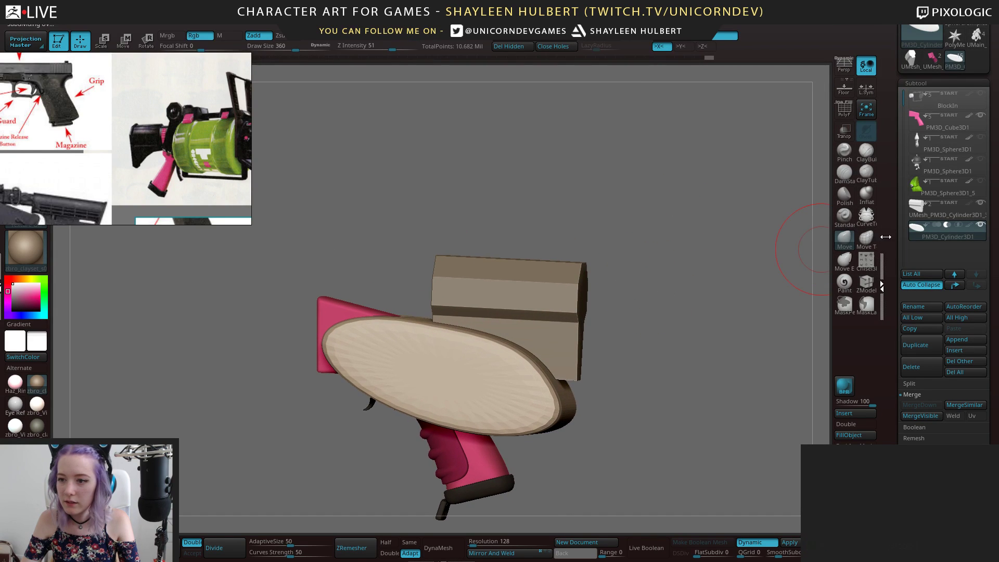
Turn Live Boolean back on, hide the grip subtool and generate a Boolean mesh from the stock and its cutter alone
click(948, 211)
drag(669, 288, 881, 288)
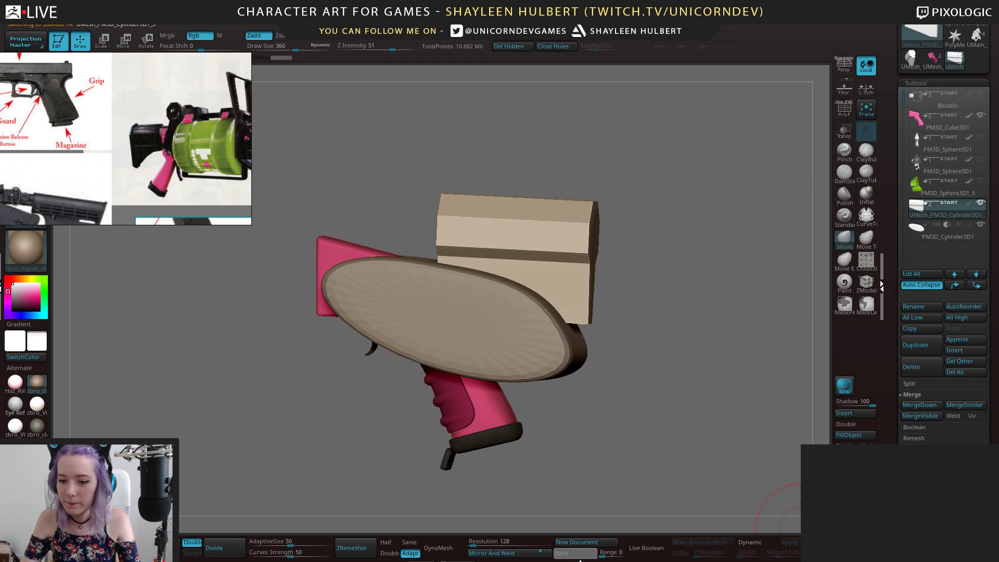
click(645, 547)
drag(713, 227, 896, 90)
mouse_move(927, 85)
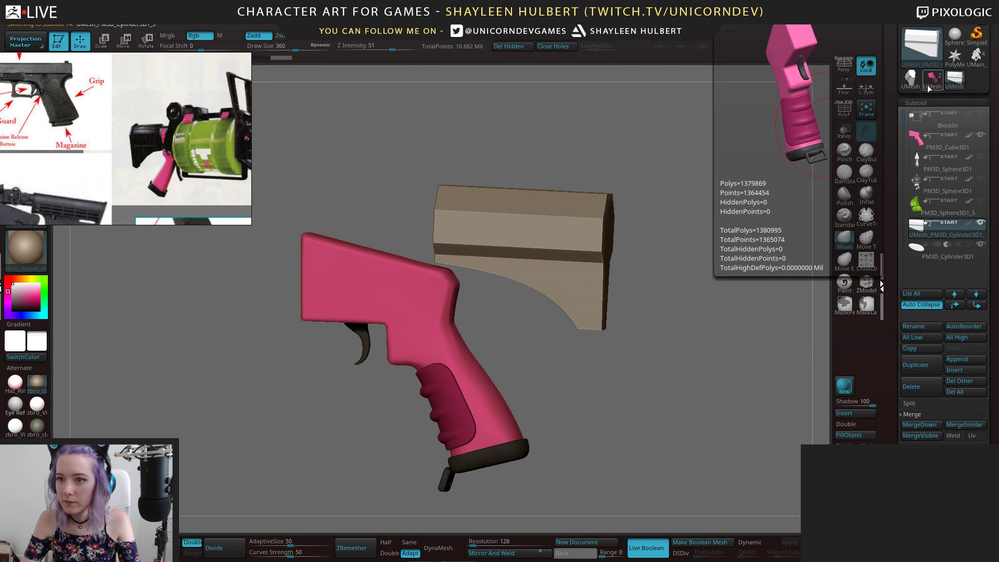
click(981, 135)
drag(738, 239, 683, 251)
click(699, 542)
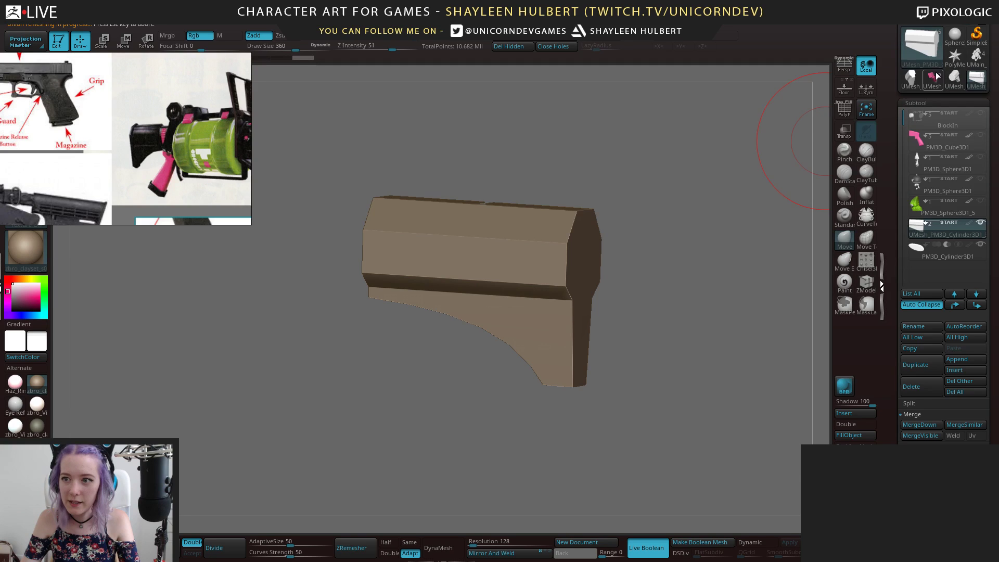
mouse_move(932, 80)
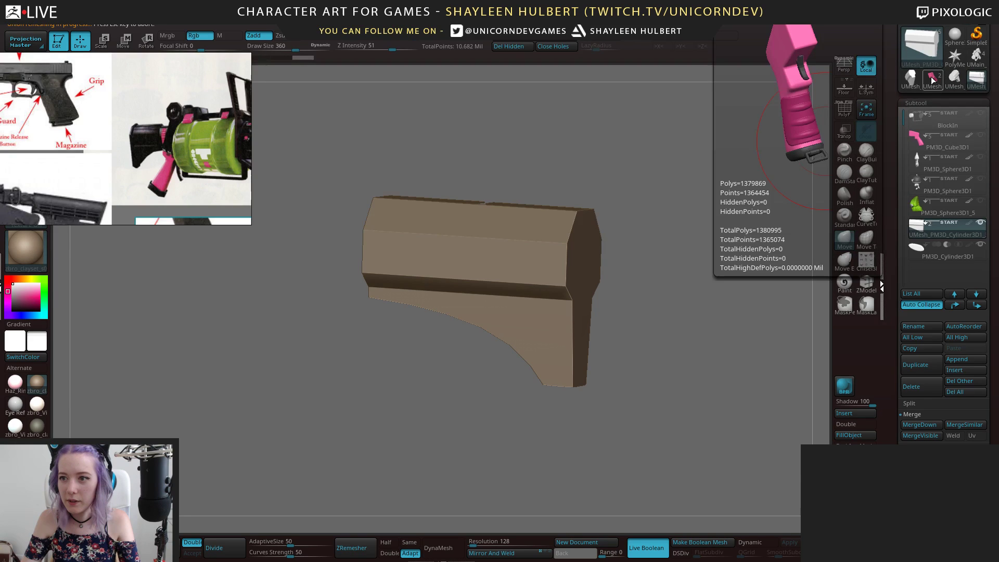
drag(682, 189, 781, 216)
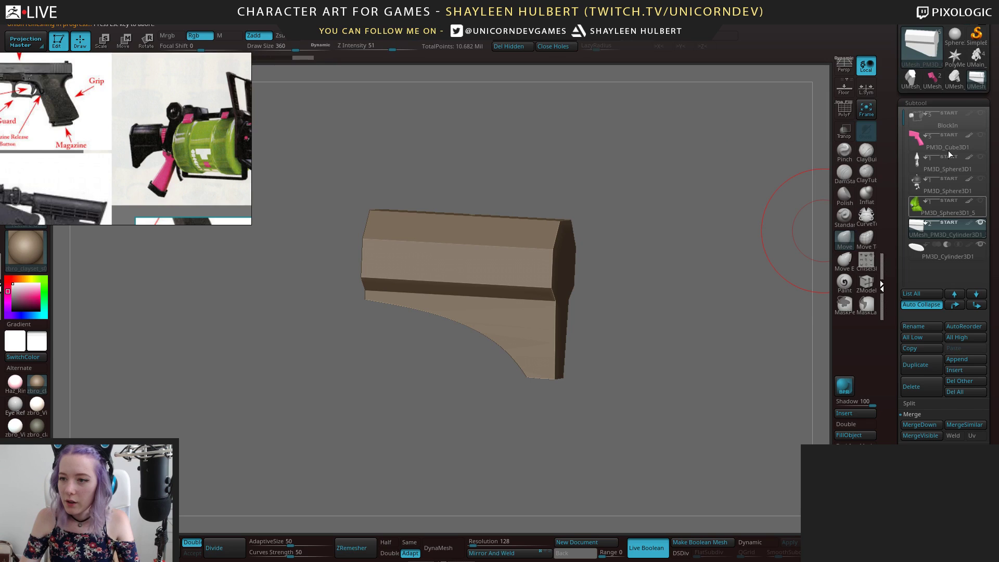
Check the cylinder cutter's dynamic subdivision and examine the smoothness of the stock's underside curve from below and the side
mouse_move(710, 329)
mouse_down()
mouse_move(682, 326)
mouse_move(708, 258)
mouse_move(705, 222)
mouse_move(721, 383)
mouse_up()
key(Down)
click(756, 543)
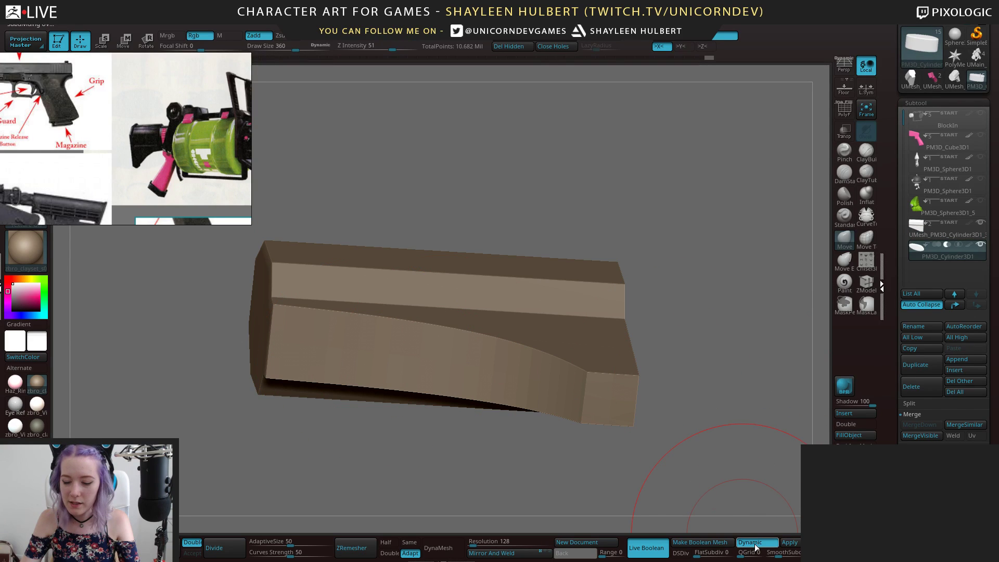
shift+drag(736, 352, 774, 534)
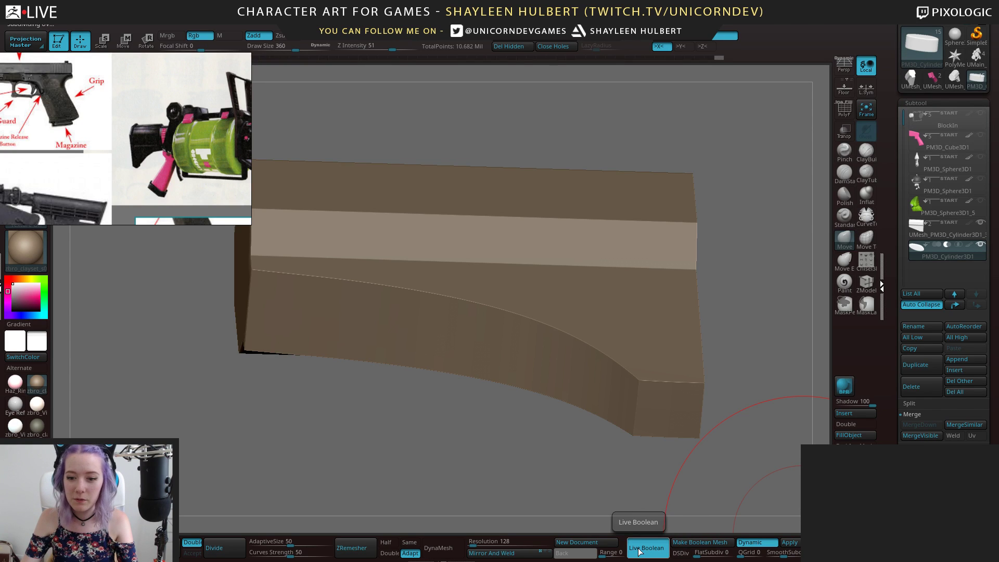
drag(769, 341, 710, 318)
alt+drag(685, 218, 710, 372)
drag(747, 359, 697, 315)
Select the stock, enable DSDiv and generate a Boolean mesh that includes the cutter's dynamic subdivision
mouse_move(964, 232)
click(966, 232)
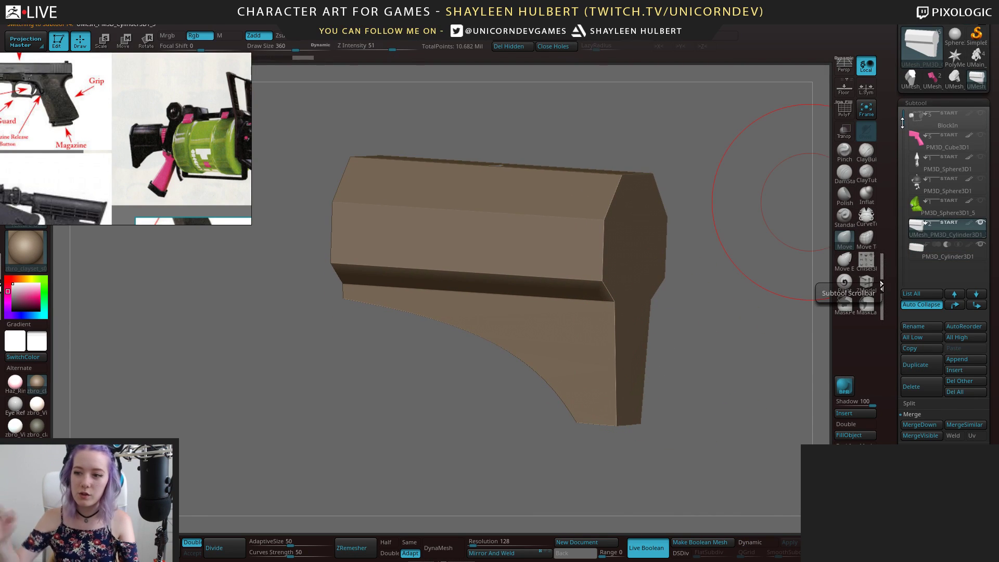
drag(759, 341, 706, 331)
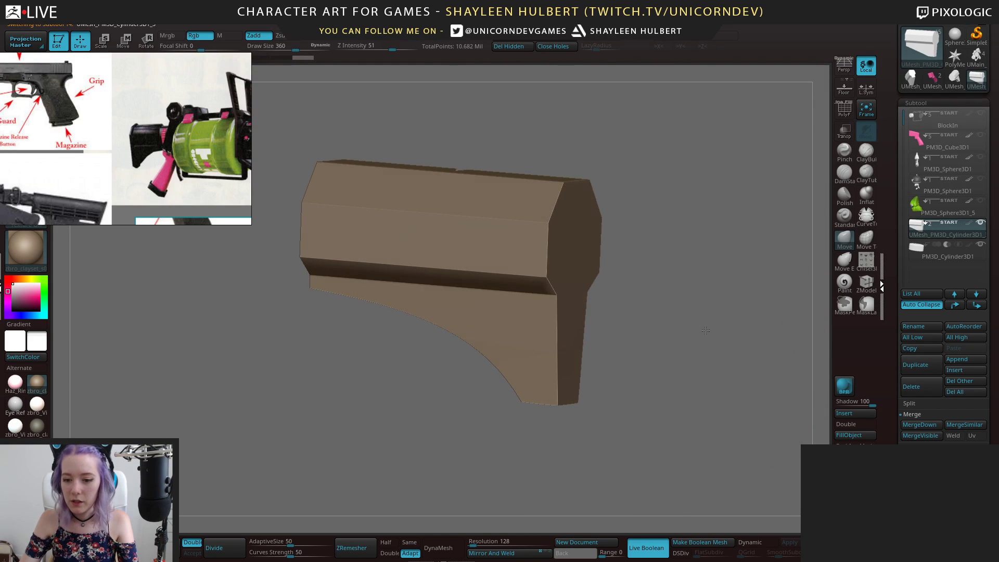
click(697, 542)
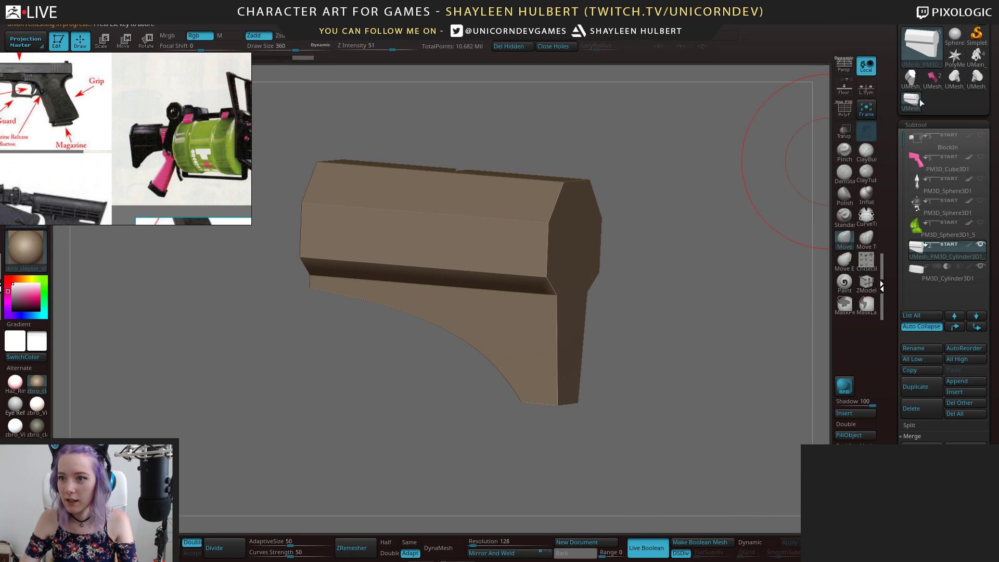
mouse_move(972, 85)
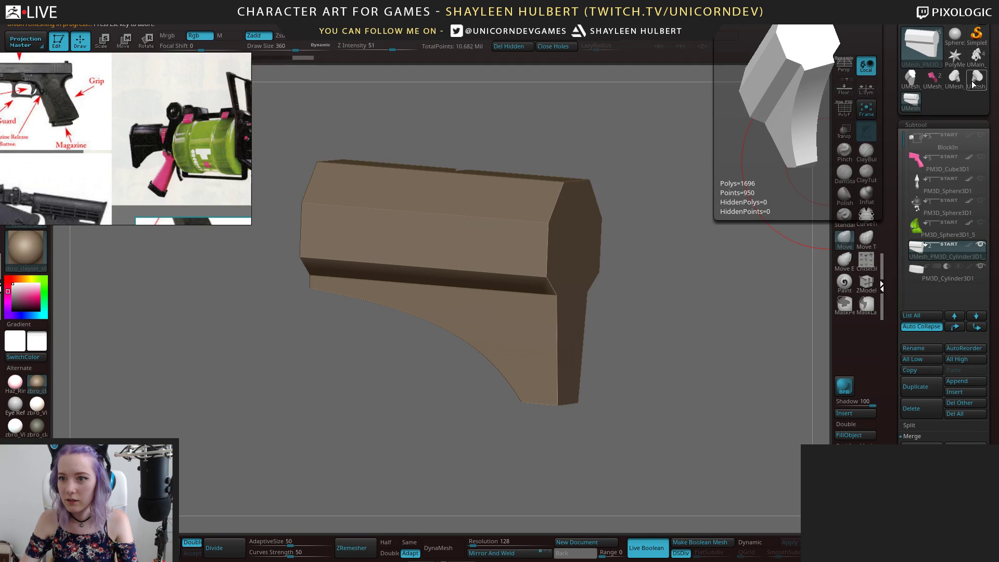
Delete the Boolean result tools with the coarse stock curve and with the combined grip and stock
click(955, 82)
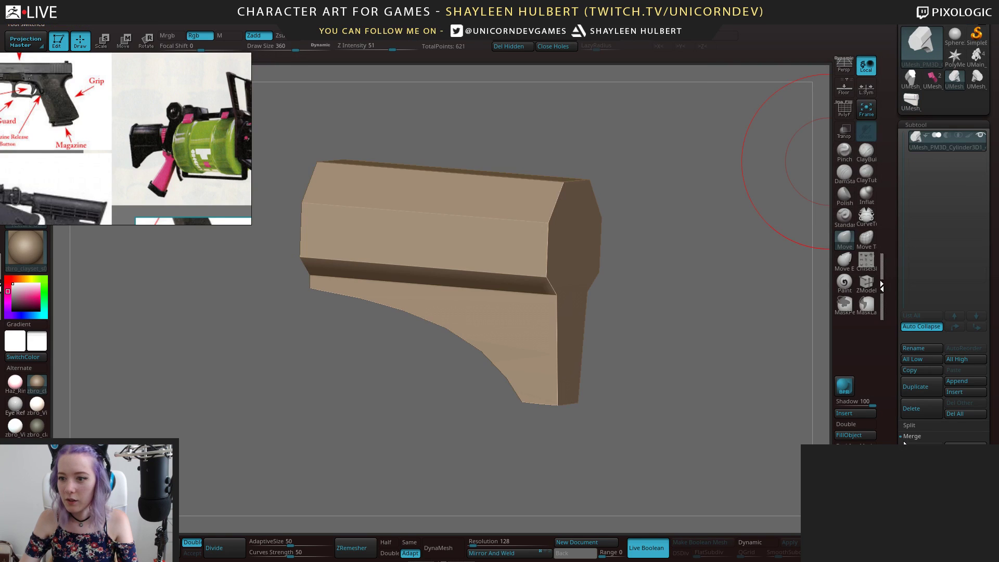
click(916, 408)
click(932, 82)
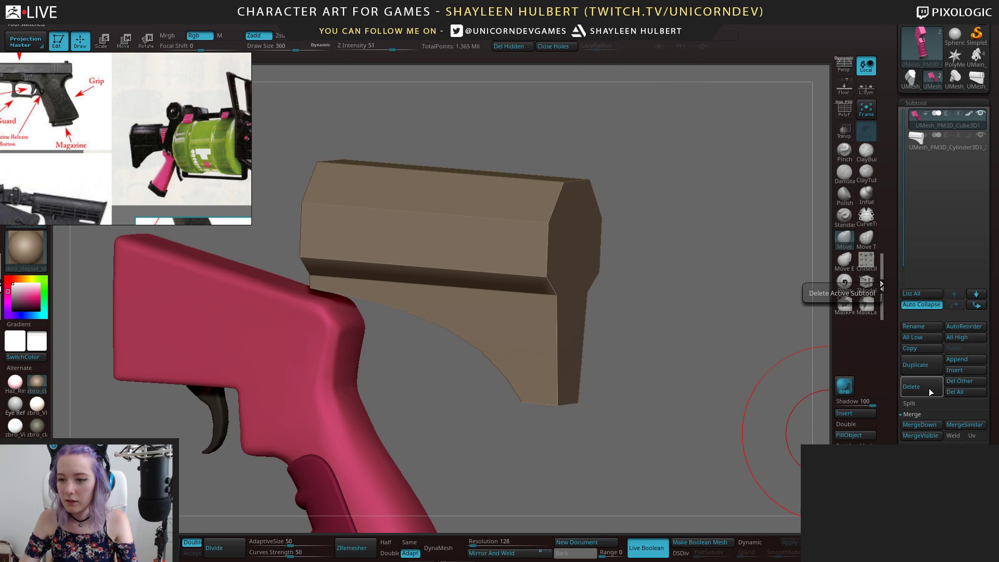
click(965, 392)
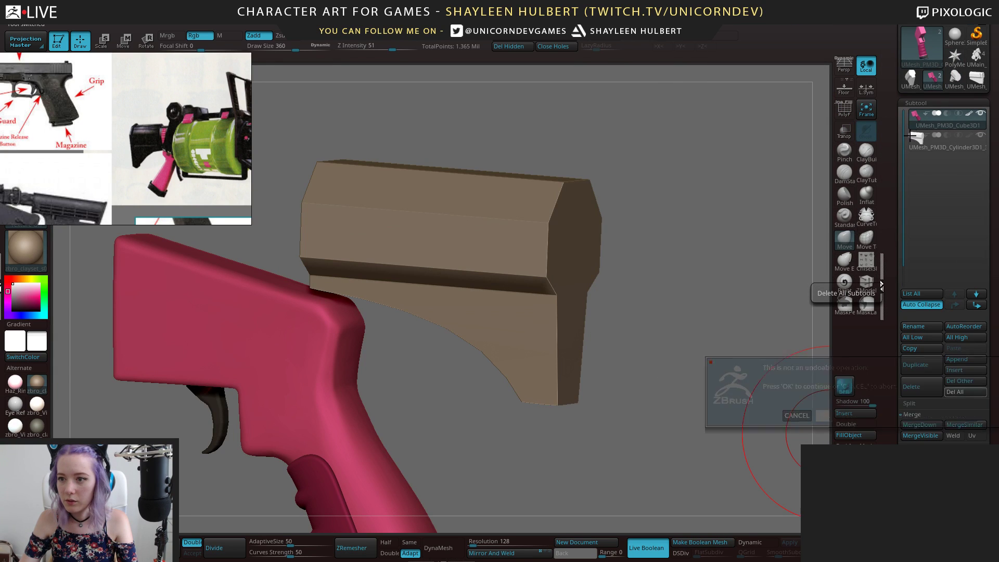
click(826, 415)
Delete the leftover stock tool with the straight sloped underside, return to the full gun tool and turn off Live Boolean
click(910, 81)
mouse_move(705, 254)
alt+mouse_down()
mouse_move(665, 217)
mouse_move(588, 280)
mouse_move(703, 262)
alt+mouse_up()
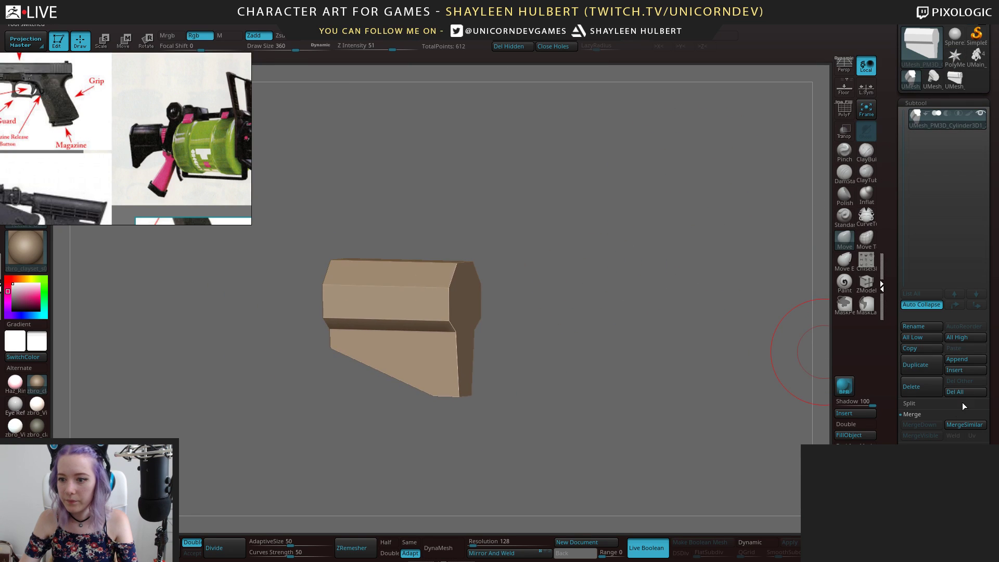
click(931, 391)
click(934, 79)
alt+drag(595, 290, 687, 364)
click(647, 549)
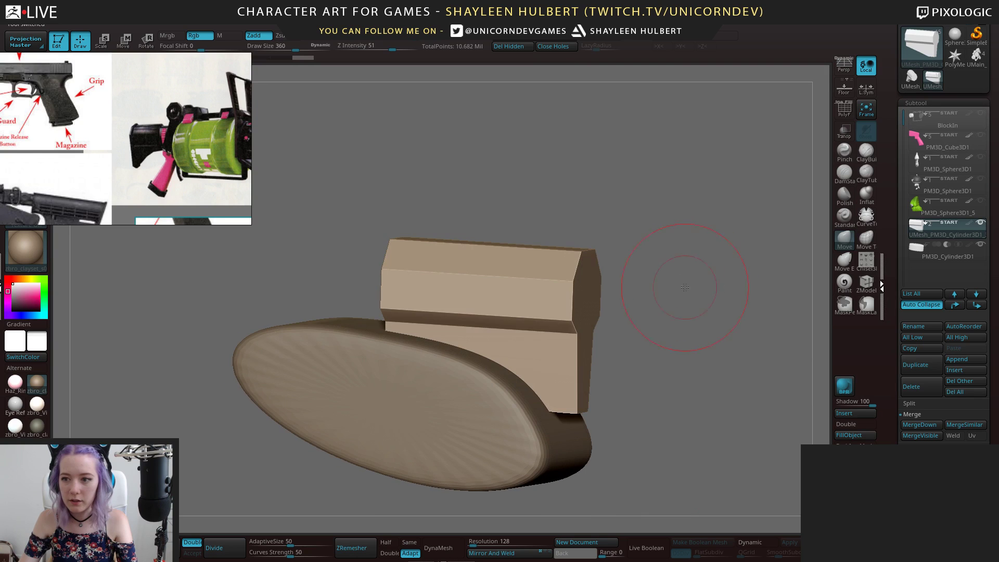
Save the project again over the existing file and reactivate the Move brush
key(ctrl+s)
click(690, 414)
click(567, 285)
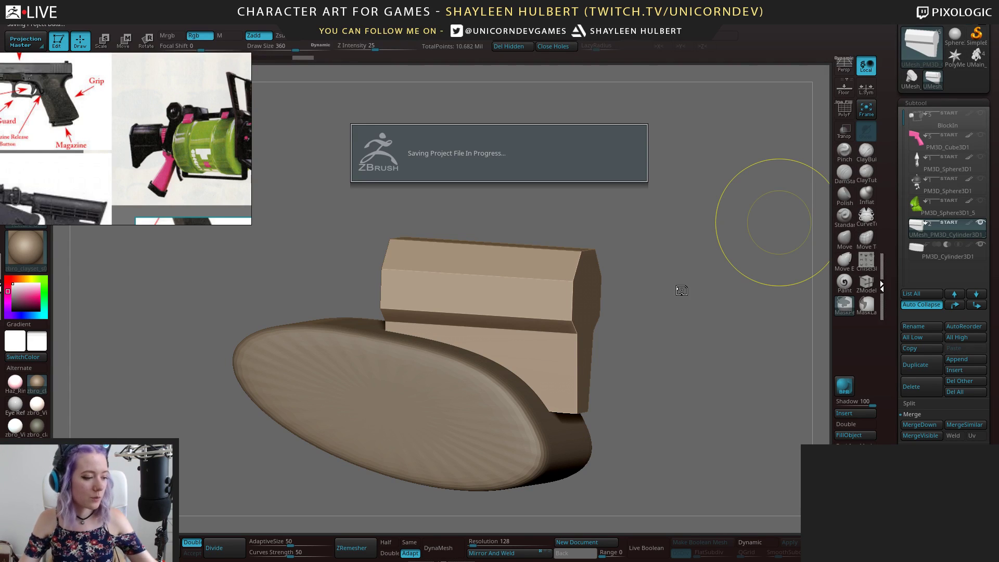
key(b)
key(m)
key(v)
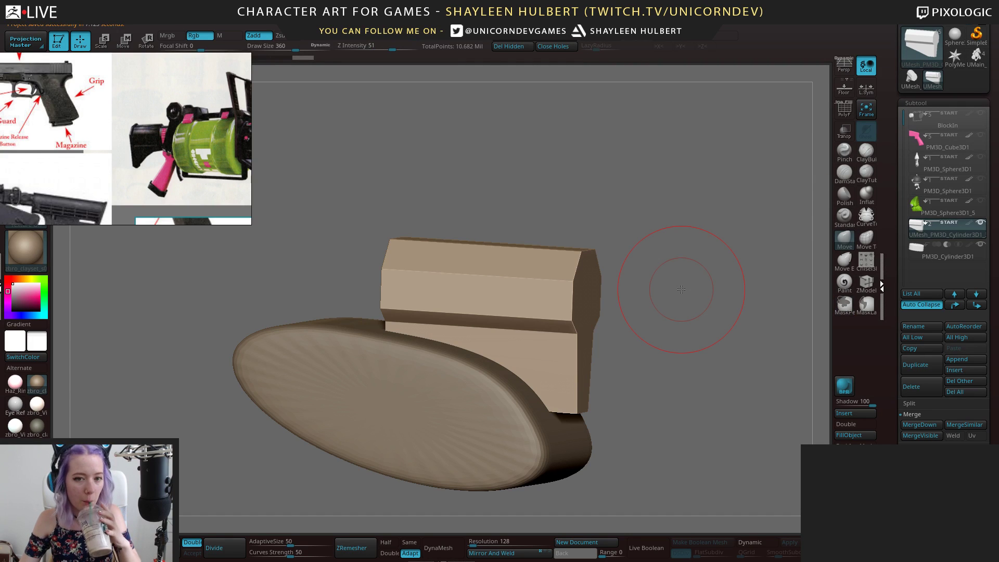
Insert the smooth-curved Boolean stock mesh as a new subtool below the cylinder cutter
click(954, 255)
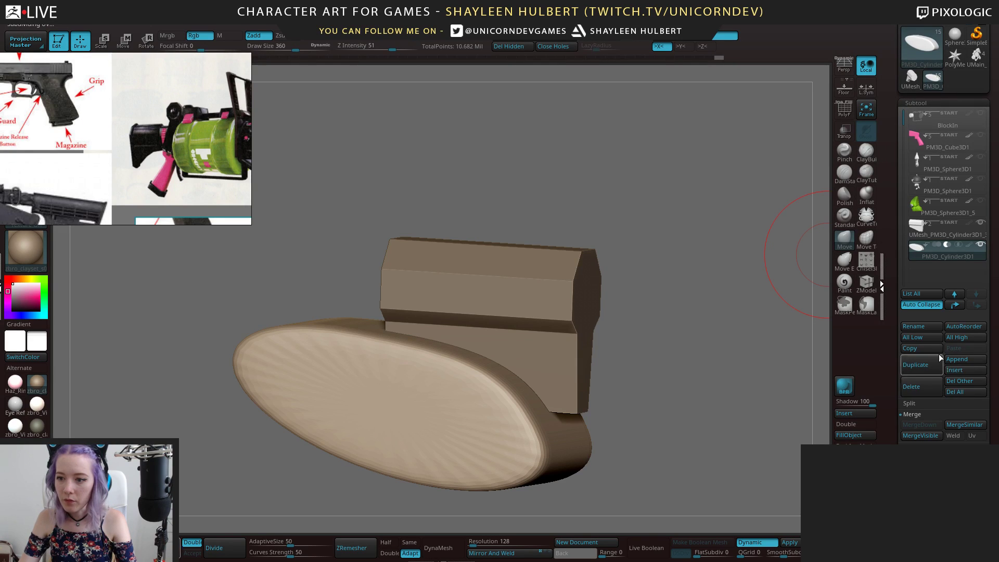
click(964, 370)
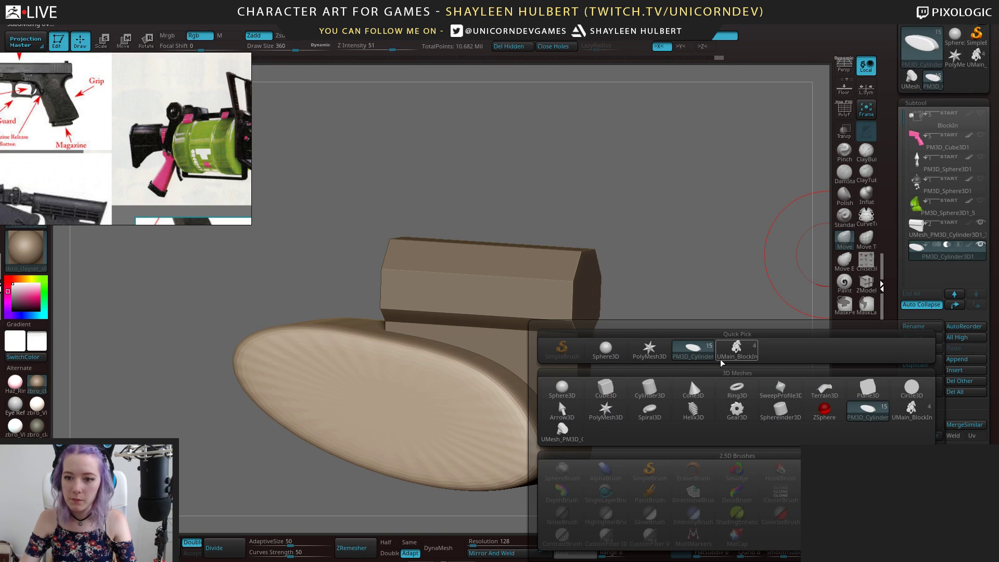
mouse_move(692, 350)
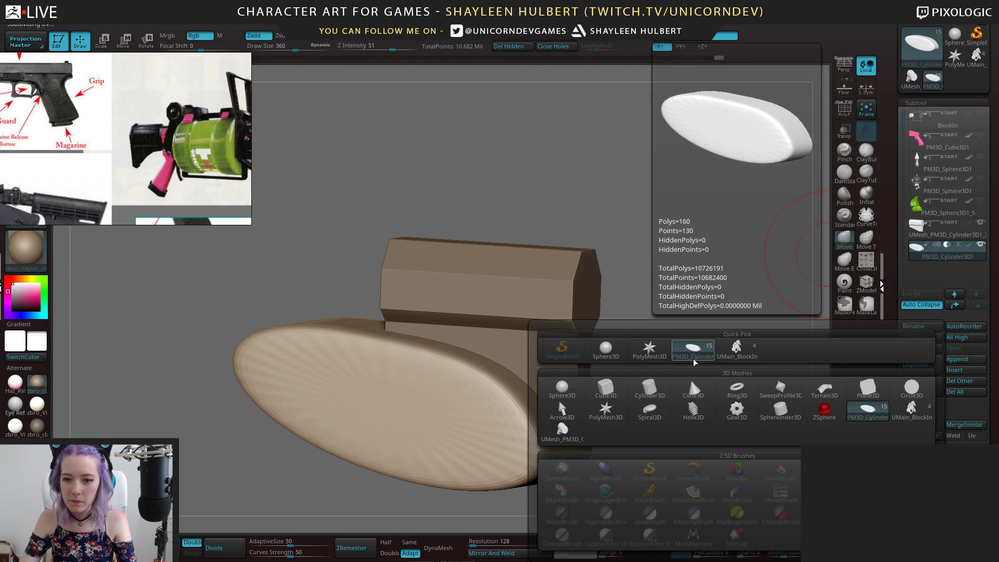
click(562, 431)
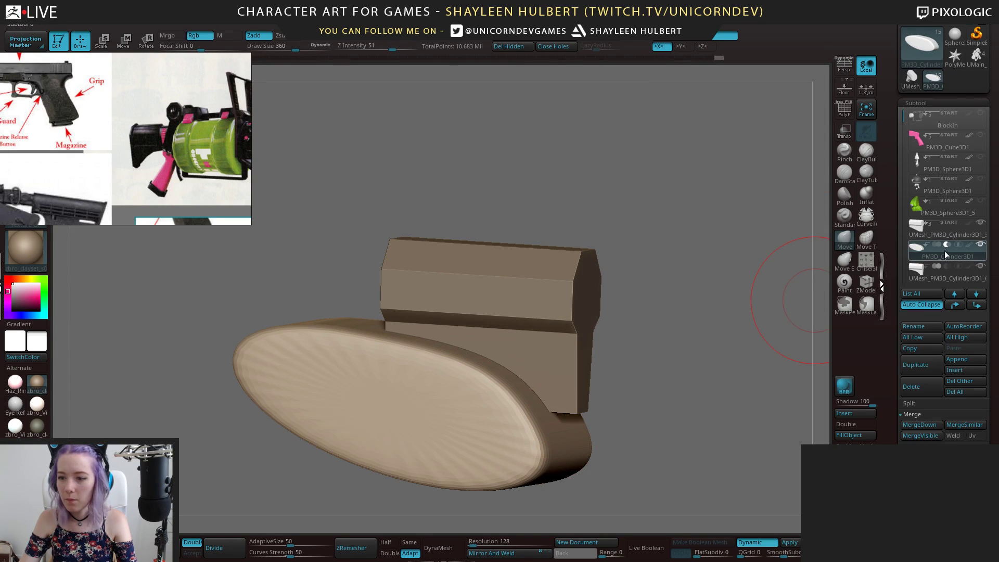
Delete the original uncut stock and the cylinder cutter subtools, keeping only the Boolean stock mesh
click(953, 234)
click(927, 391)
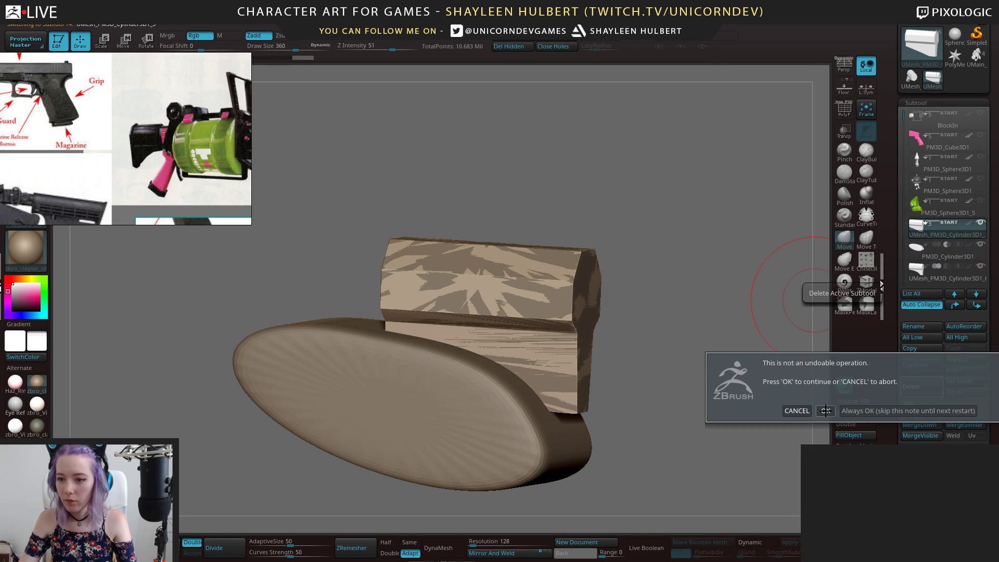
click(825, 411)
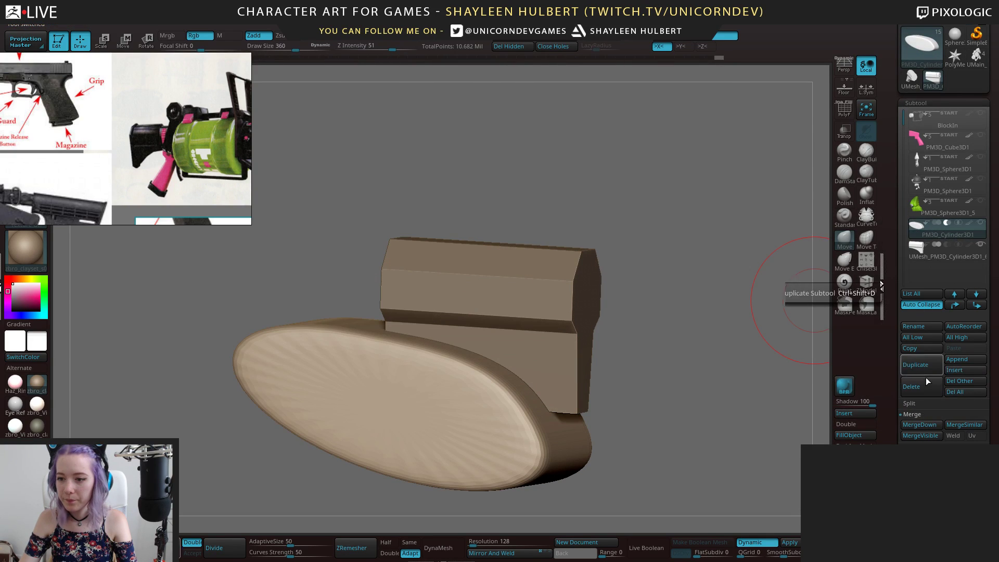
click(911, 386)
click(825, 417)
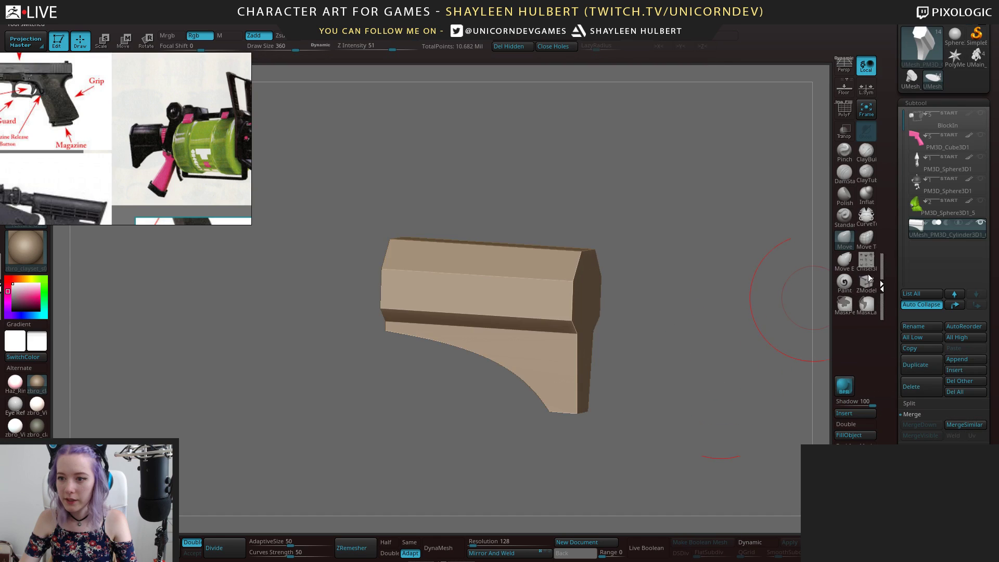
shift+drag(685, 345, 683, 269)
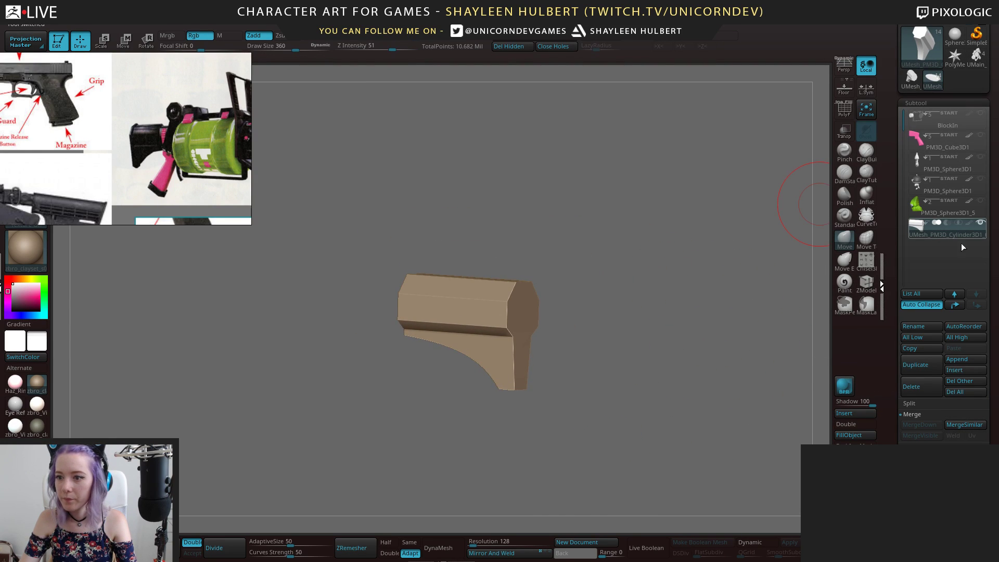
Move the stock mesh subtool up the list to sit above the PM3D_Sphere3D1 subtools
click(955, 305)
mouse_move(922, 120)
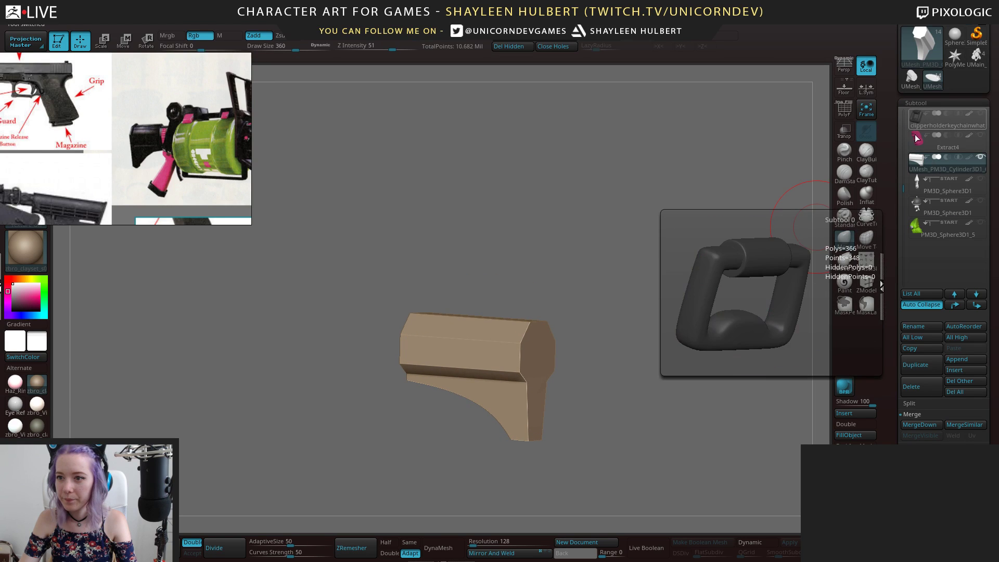
drag(902, 189, 903, 156)
Show the BlockIn gun parts and the pink grip folder together with the stock
alt+drag(697, 268, 676, 240)
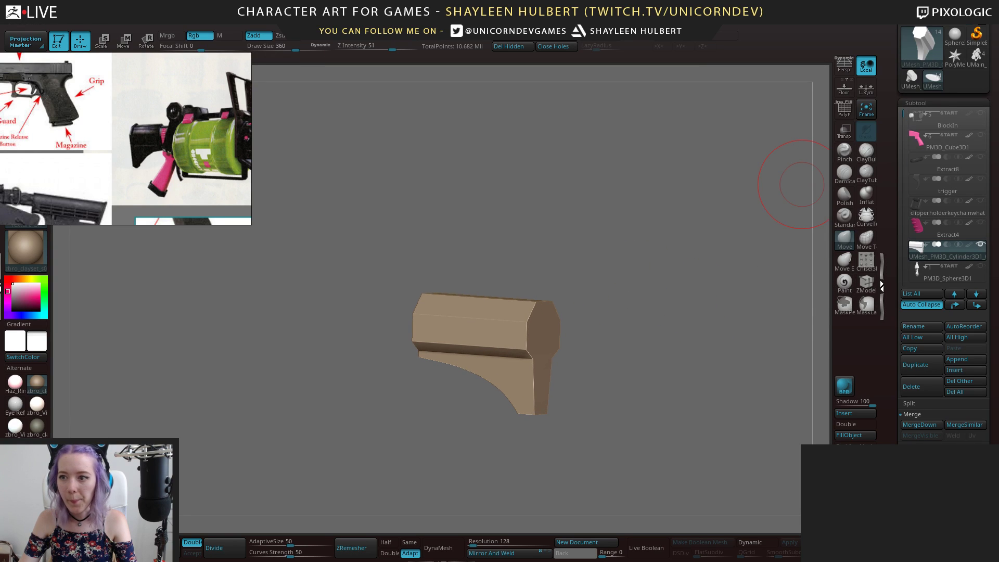
click(980, 113)
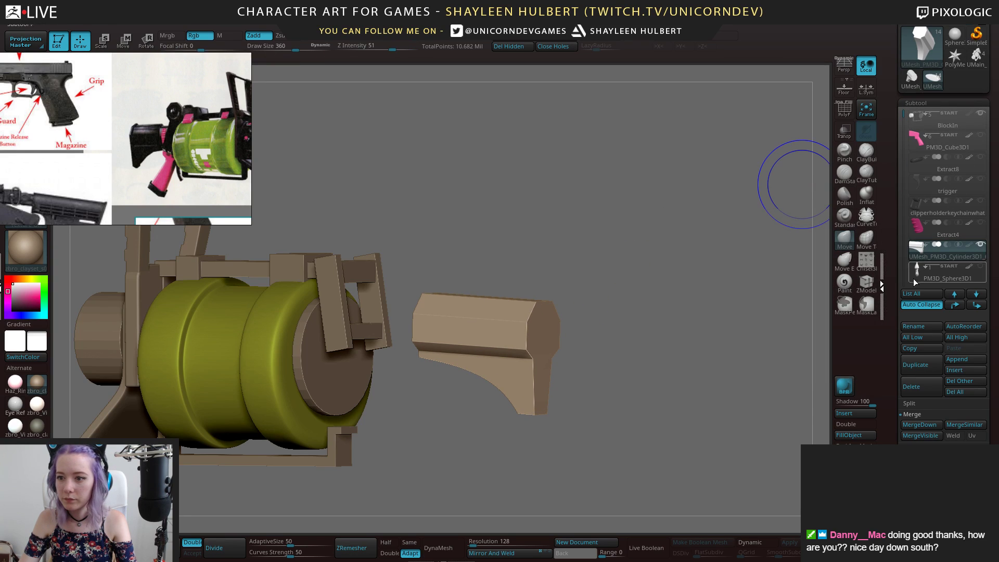
click(981, 136)
scroll(950, 229, down, 2)
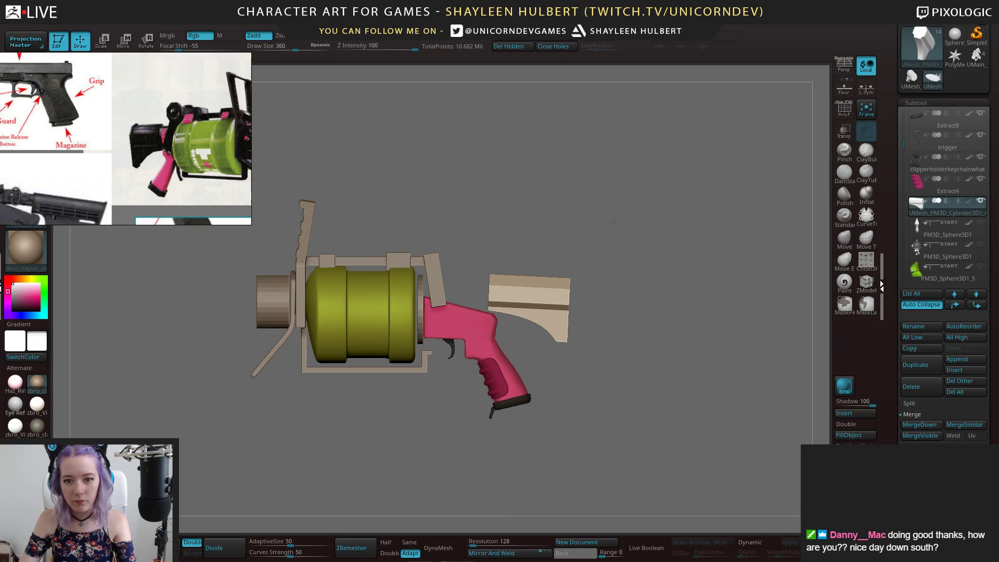
Centre the transform gizmo on the stock, scale it up uniformly by about 1.15 and nudge it upward
mouse_move(614, 222)
ctrl+right_down()
mouse_move(696, 223)
mouse_move(717, 238)
ctrl+right_up()
key(e)
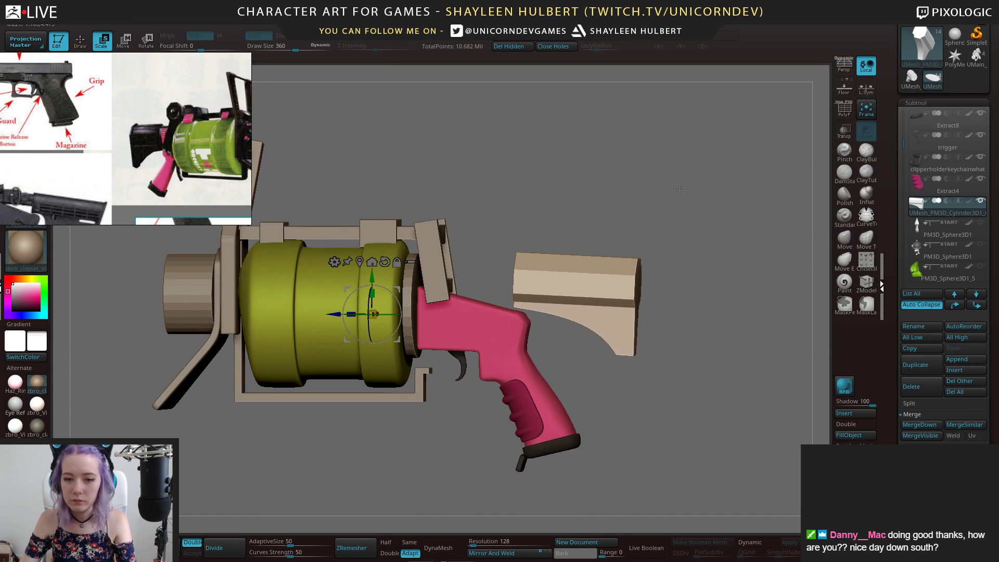
shift+right_drag(679, 191, 671, 192)
click(362, 261)
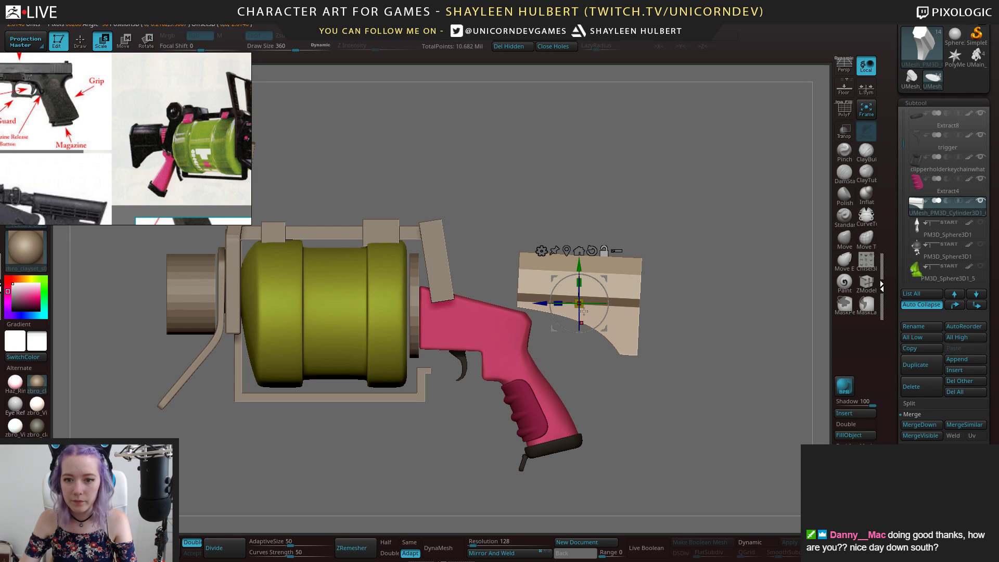
drag(581, 302, 600, 300)
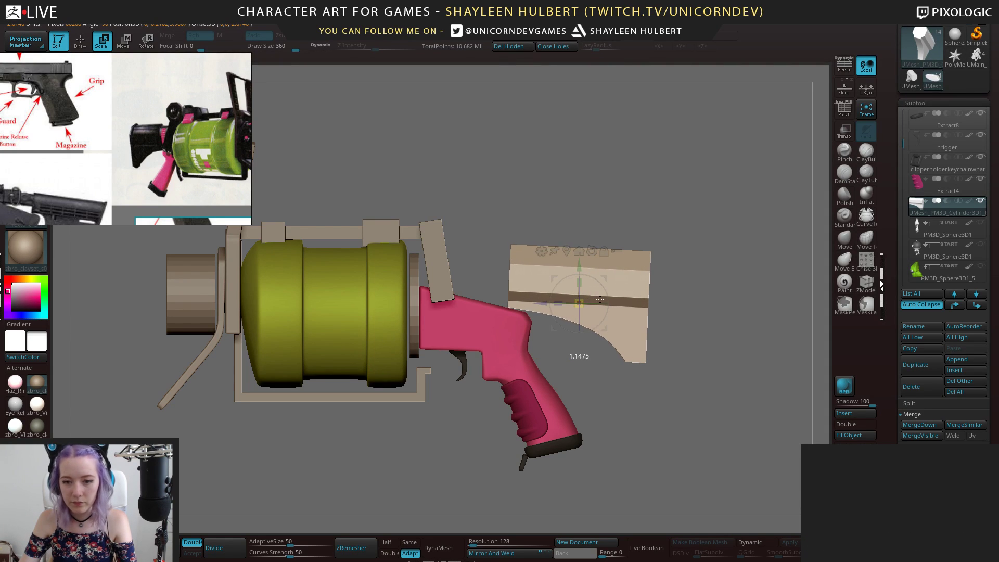
drag(579, 264, 580, 257)
Shorten the stock slightly along its length to fit the proportions of the gun
drag(681, 312, 716, 312)
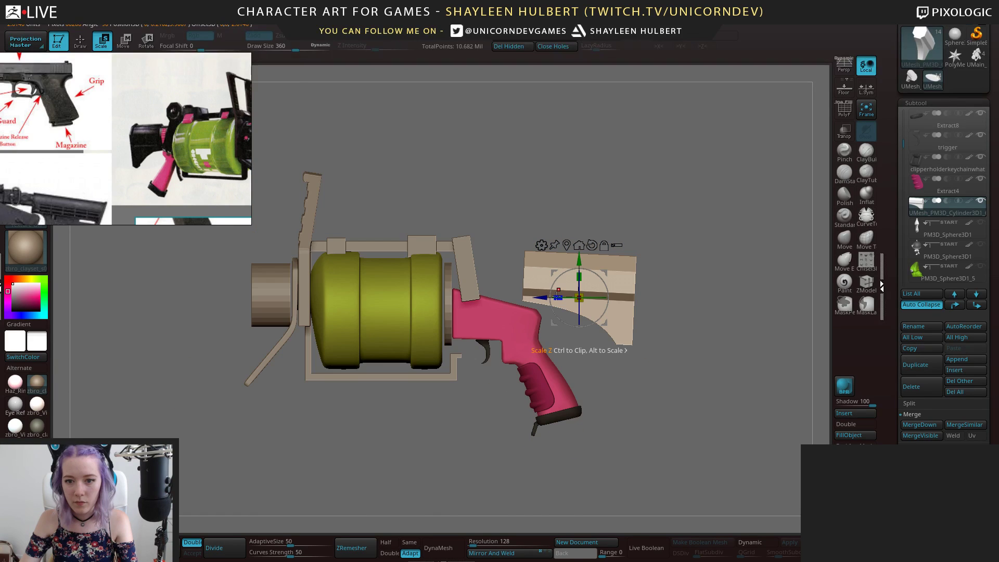
drag(559, 296, 563, 297)
drag(567, 259, 568, 259)
alt+drag(695, 224, 707, 238)
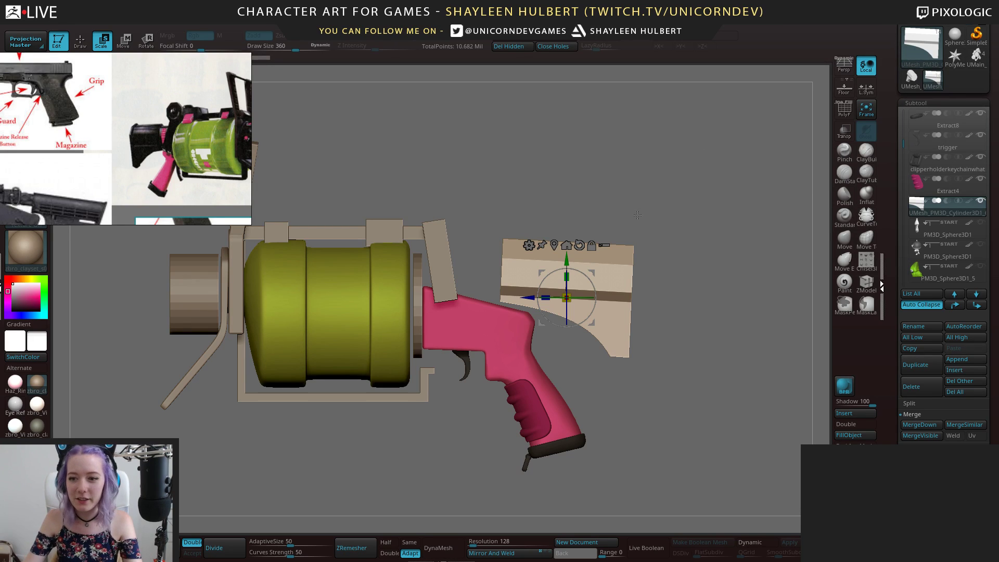
drag(636, 218, 687, 213)
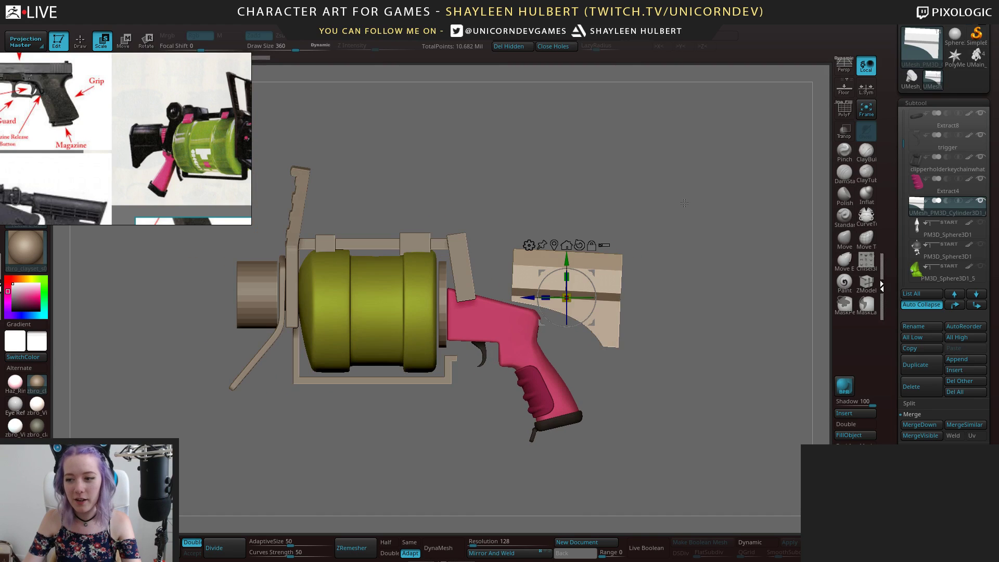
alt+drag(677, 364, 676, 333)
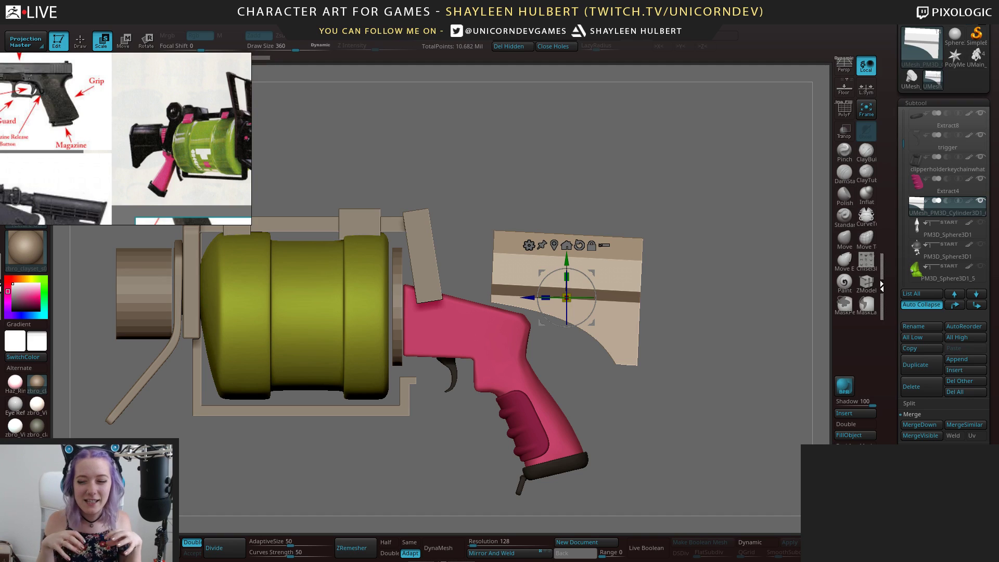
Turn on perspective and check the resized stock against the barrel and grip from an angle
ctrl+right_drag(674, 183, 740, 269)
key(p)
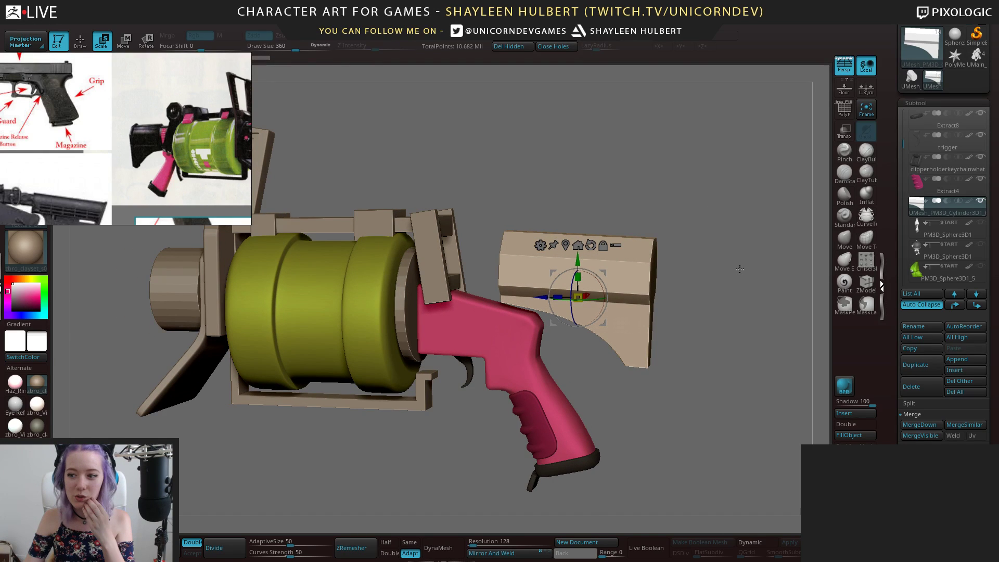
ctrl+right_drag(740, 269, 746, 271)
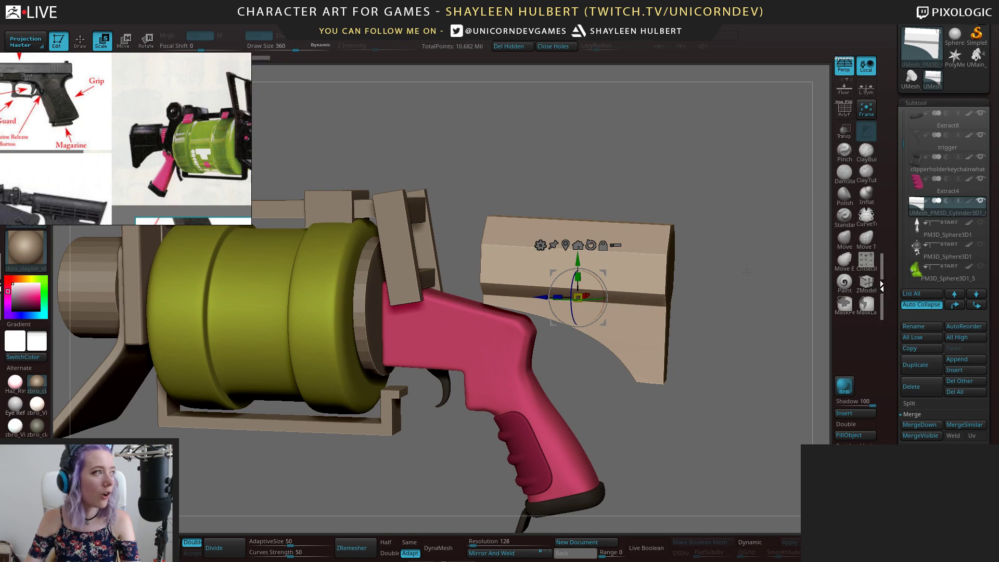
right_drag(764, 278, 736, 346)
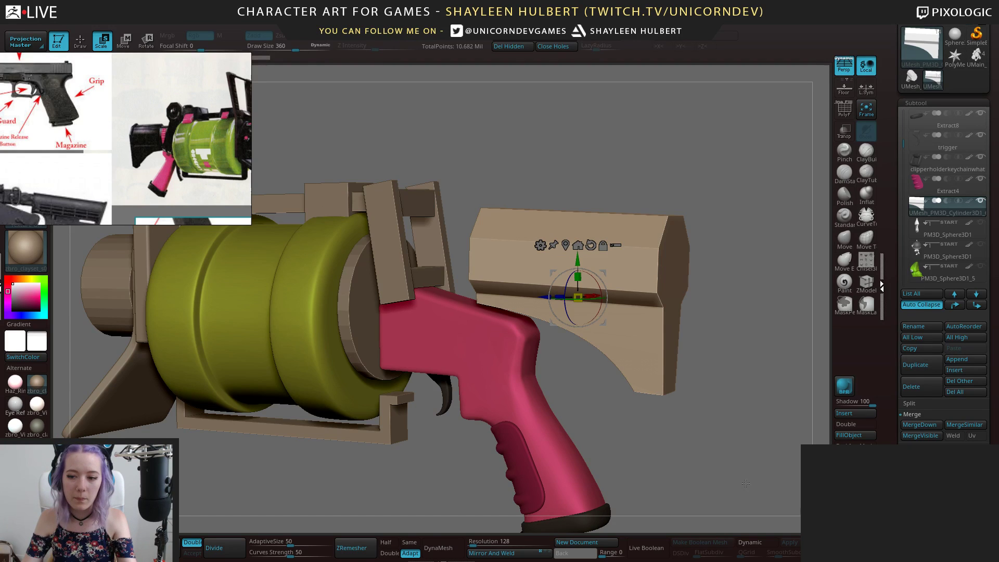
Save the project as SplatGun_04, replacing the existing file
key(ctrl+s)
click(691, 413)
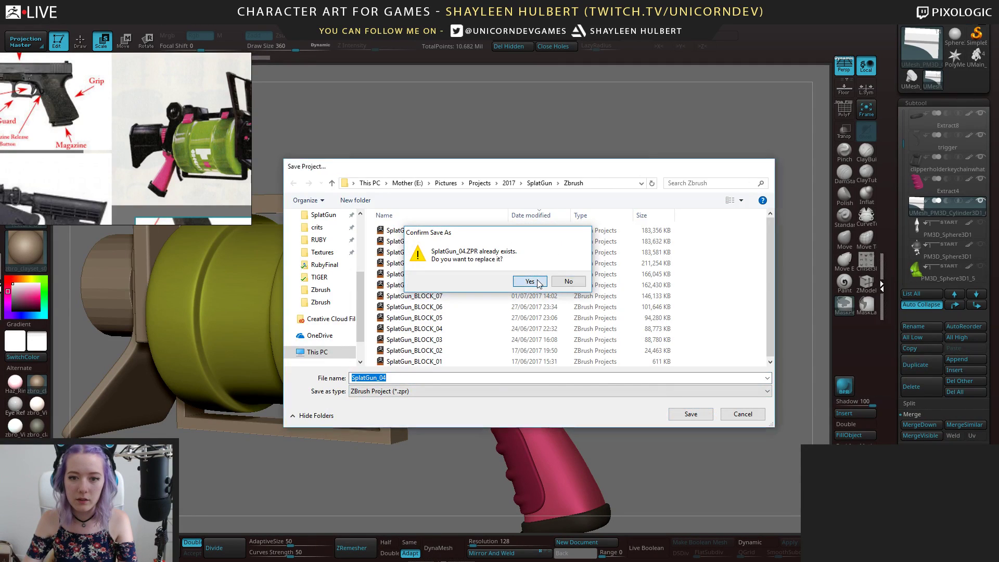
click(529, 280)
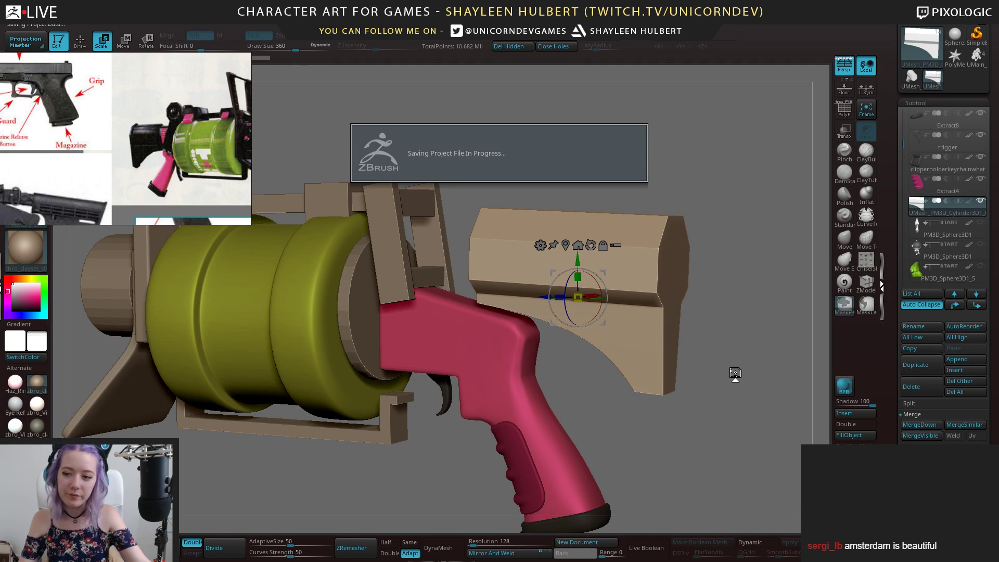
Apply Mirror And Weld to the stock and review it from the side and at an angle
alt+drag(725, 372, 727, 348)
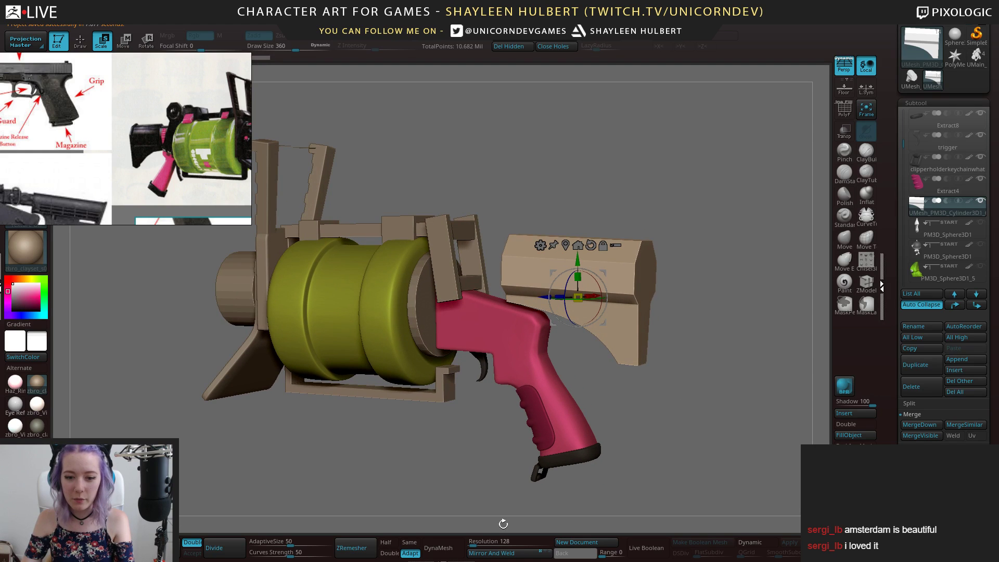
click(508, 552)
alt+drag(676, 318, 715, 349)
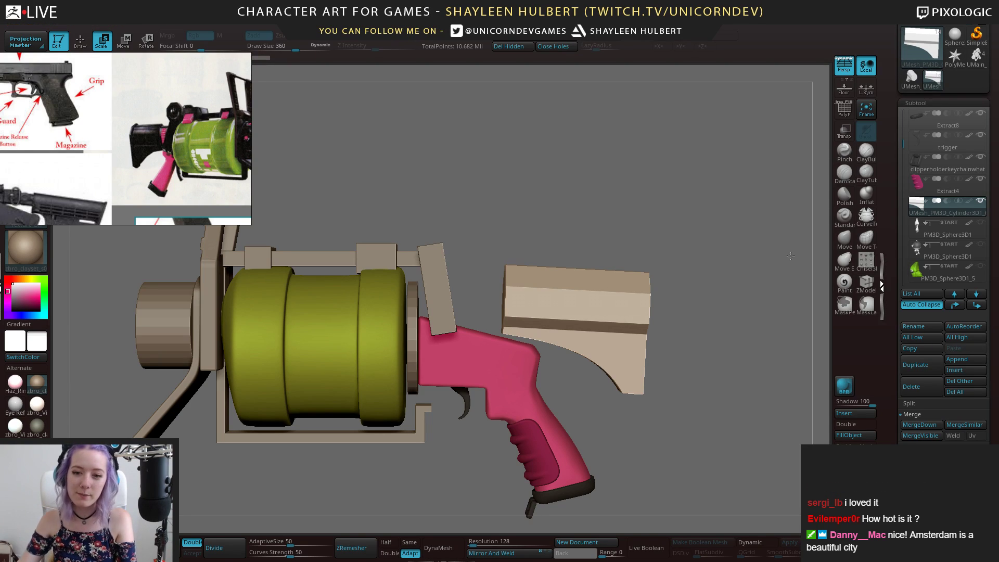
drag(772, 275, 728, 299)
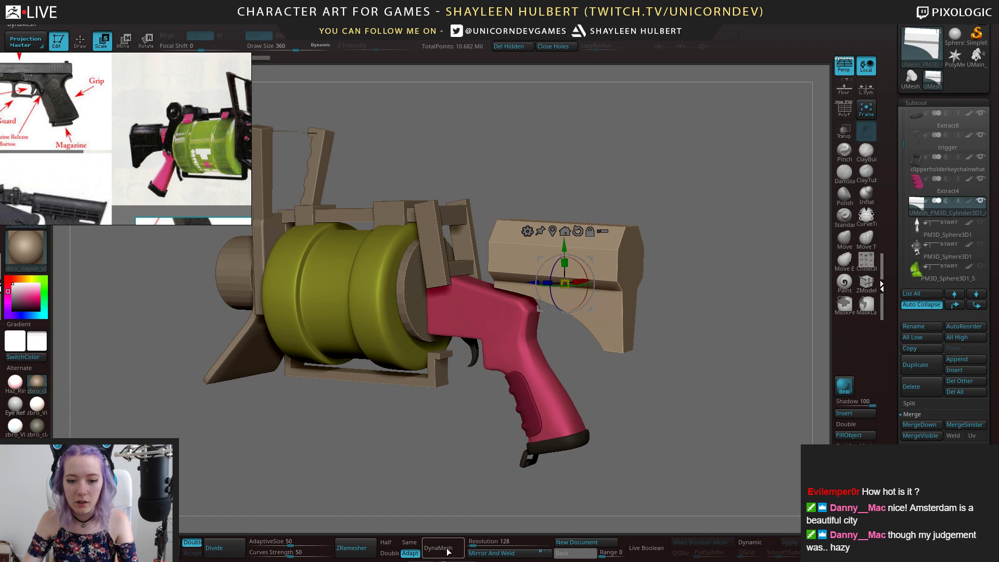
DynaMesh the stock at resolution 1000 and check its polyframe
drag(476, 544, 497, 527)
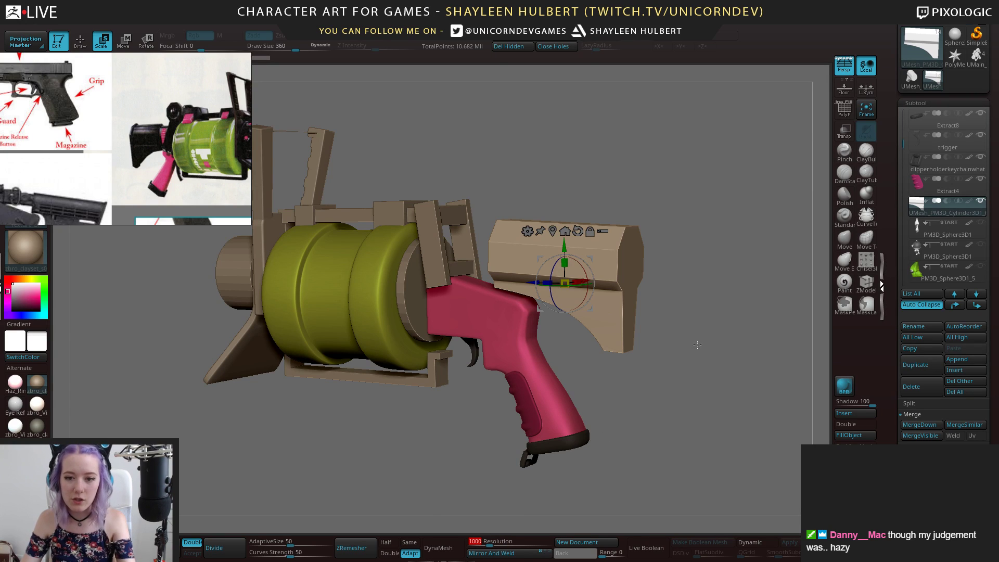
drag(697, 359, 723, 435)
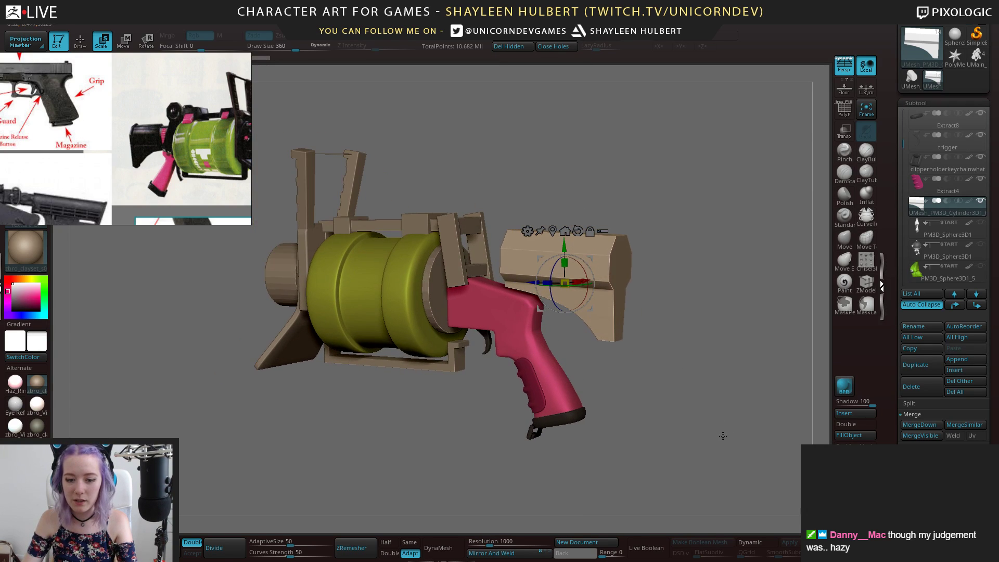
click(442, 548)
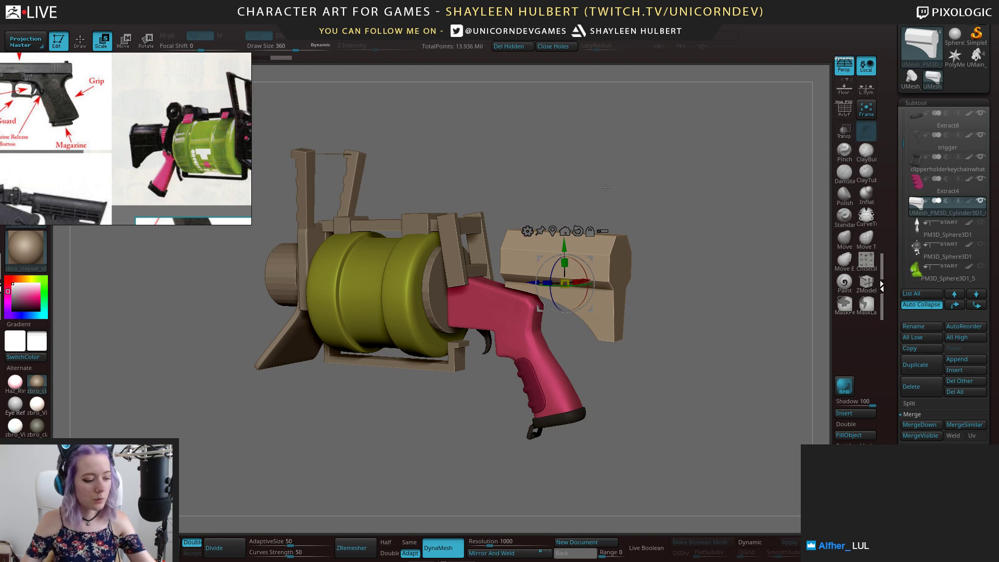
drag(640, 208, 695, 265)
key(shift+f)
key(shift+f)
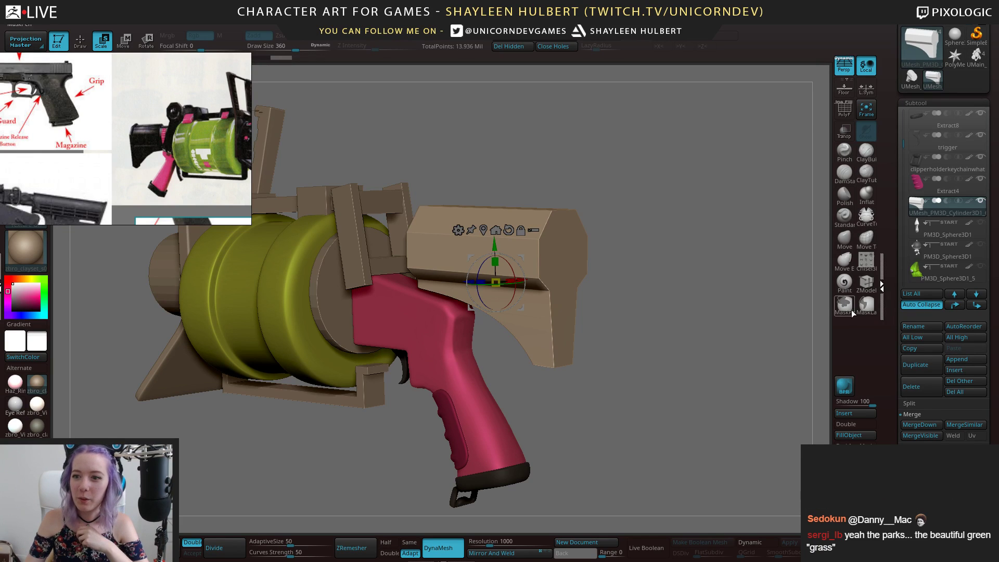
Polish the dense stock mesh with the Polish deformation at 100
drag(893, 285, 891, 209)
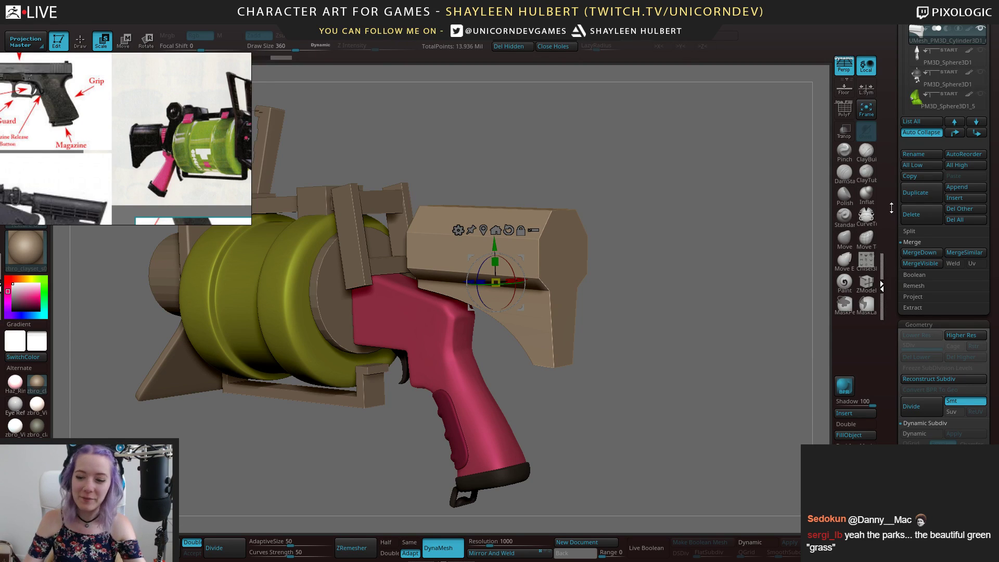
drag(891, 208, 890, 209)
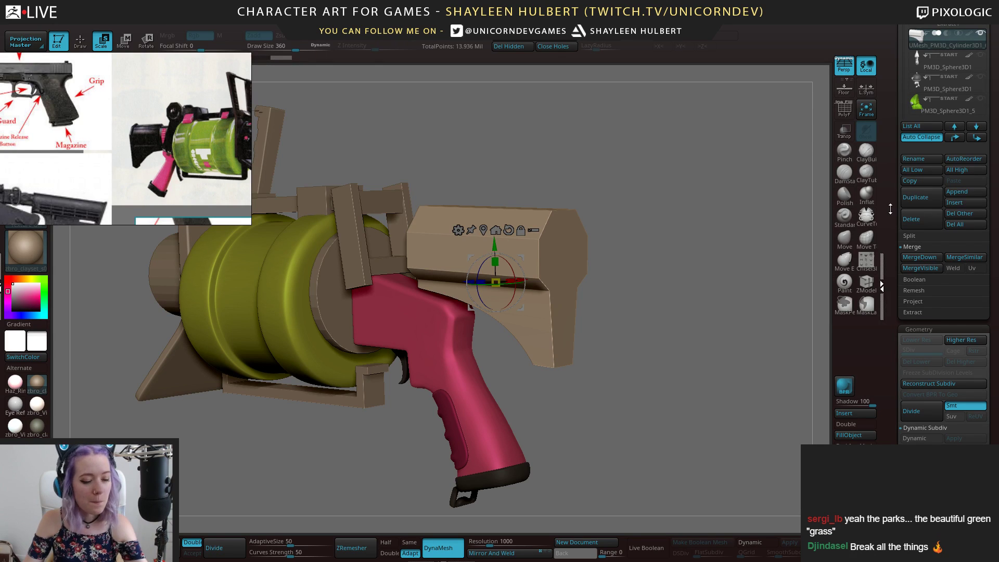
drag(890, 208, 890, 209)
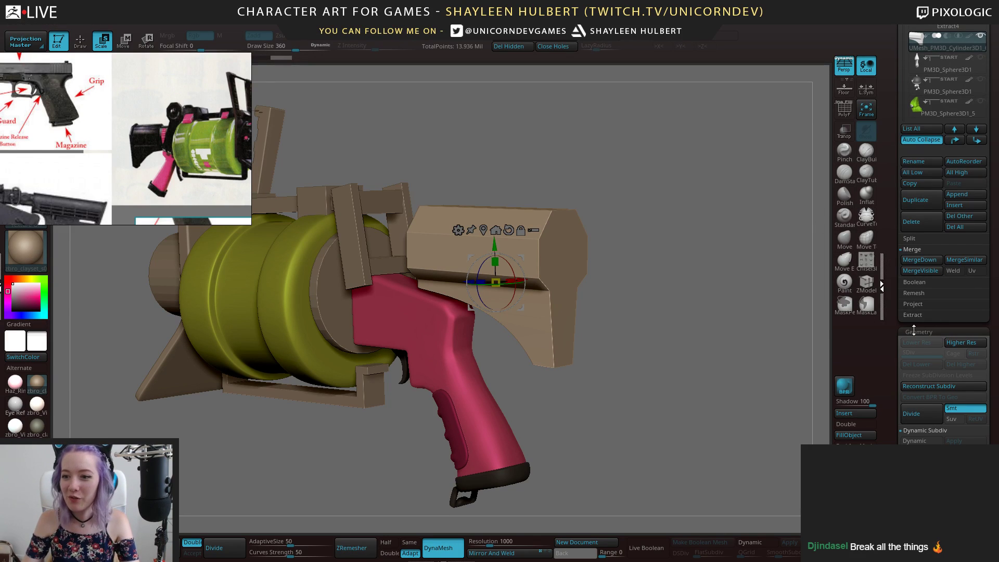
drag(890, 330, 890, 197)
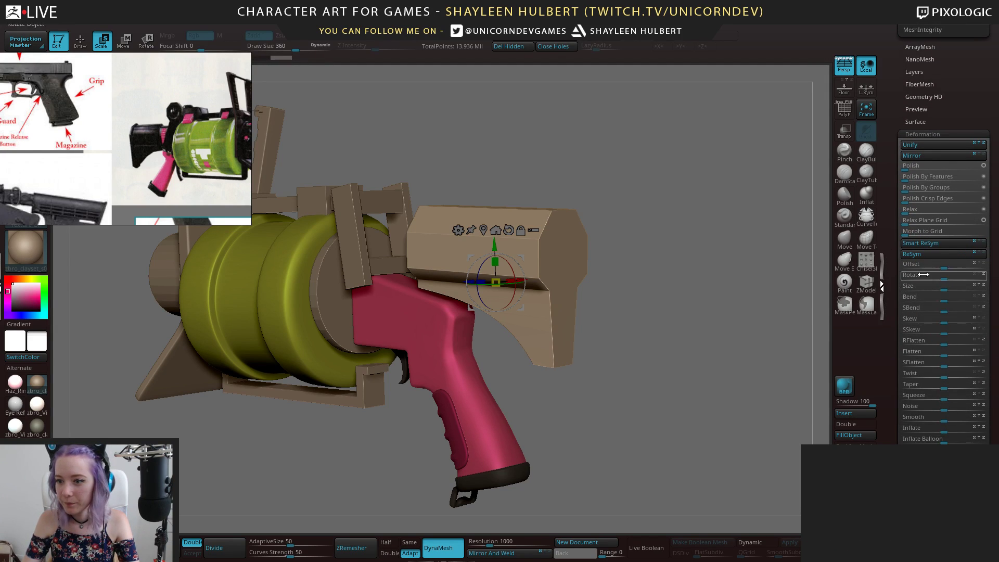
alt+drag(710, 250, 710, 322)
drag(906, 166, 993, 168)
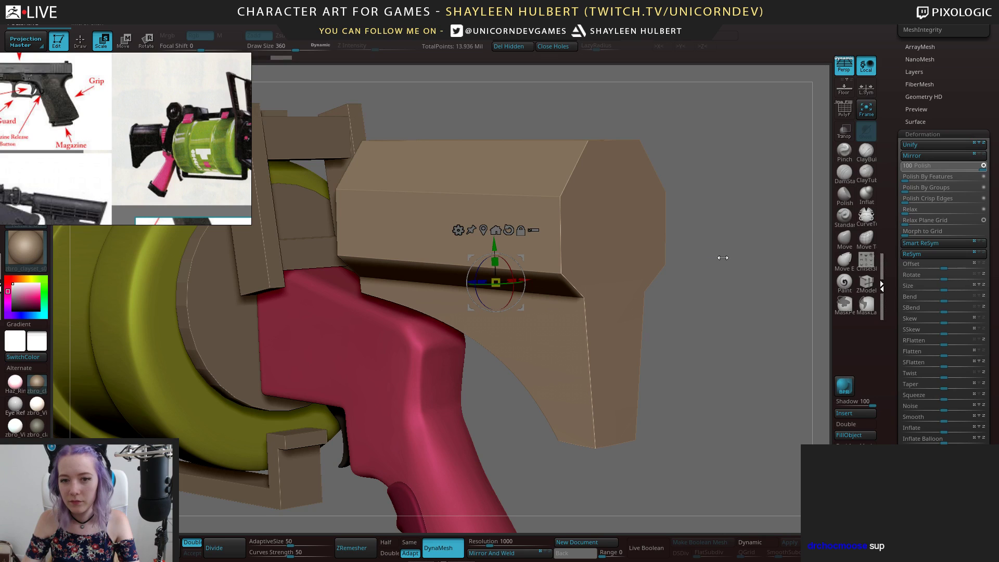
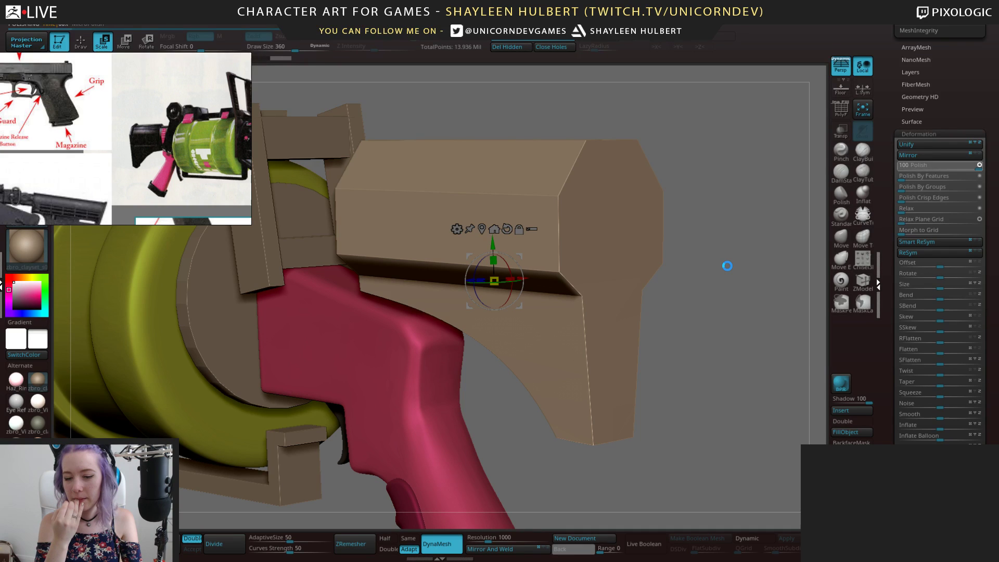
Set the DynaMesh resolution to 704 and re-DynaMesh the polished stock
mouse_move(747, 257)
mouse_down()
mouse_move(725, 235)
mouse_move(773, 373)
mouse_move(738, 253)
mouse_move(741, 268)
mouse_up()
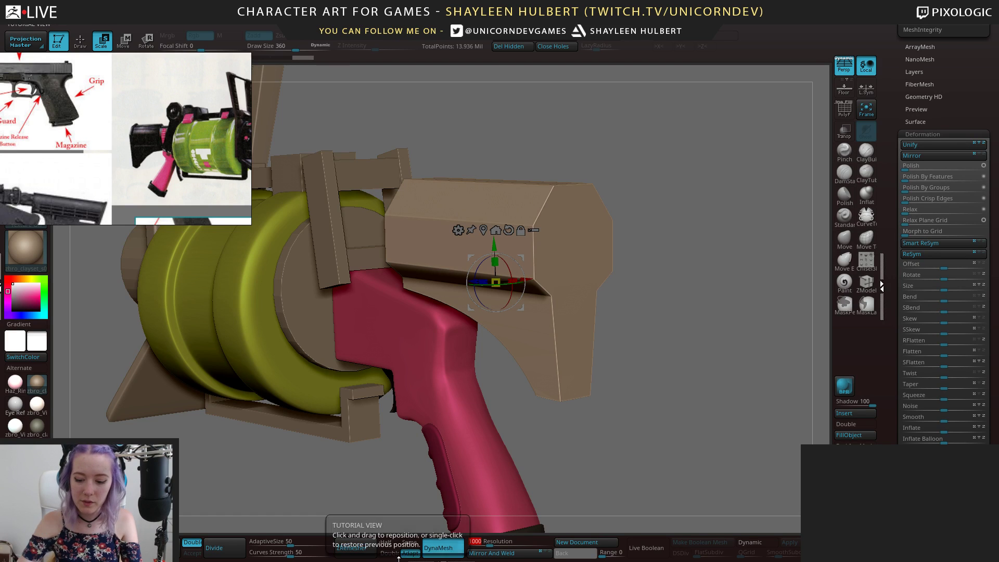
text(700)
key(Return)
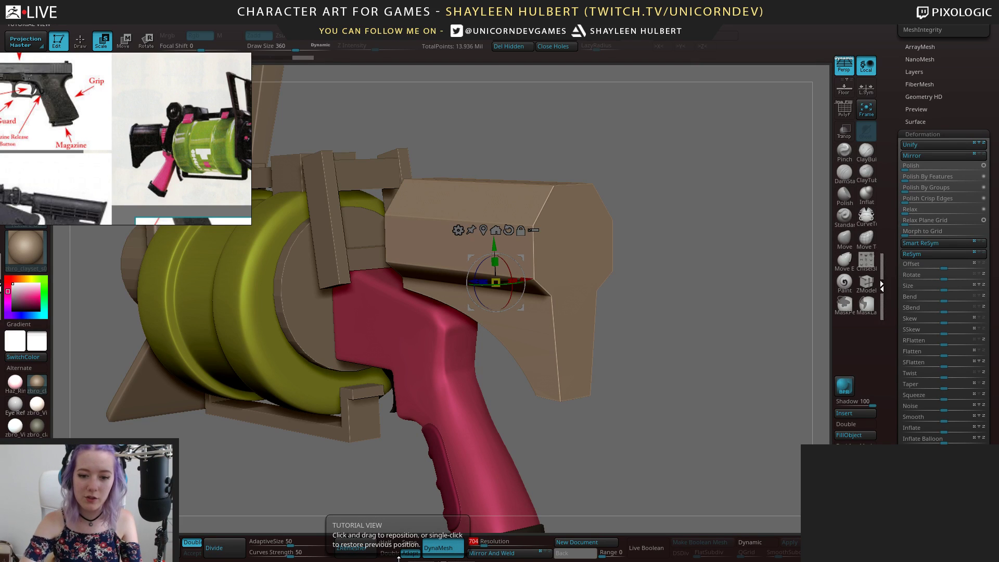
ctrl+drag(719, 316, 755, 423)
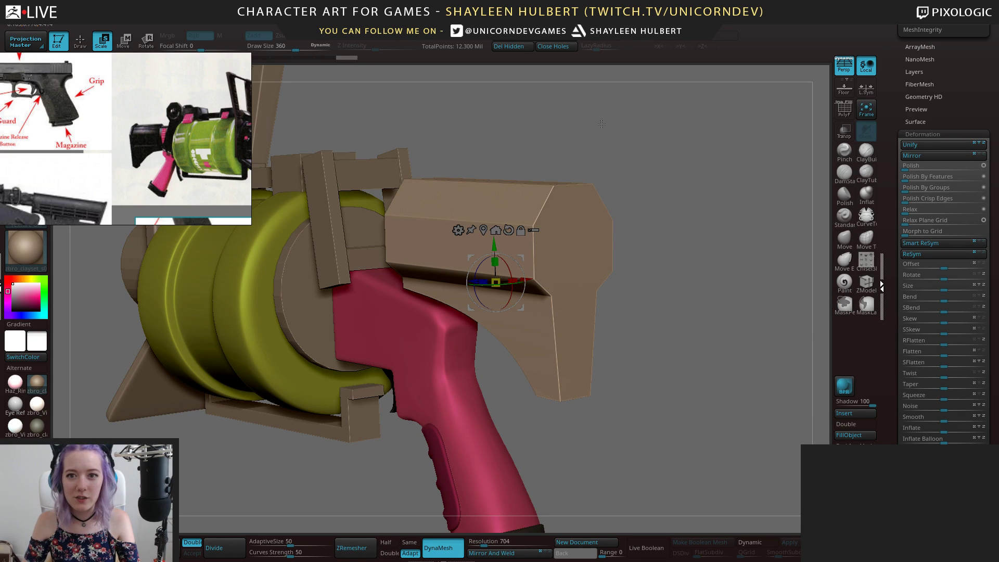
Inspect the stock's polygroups and mesh density in the polyframe display, and return to the shaded view
alt+drag(704, 327, 712, 387)
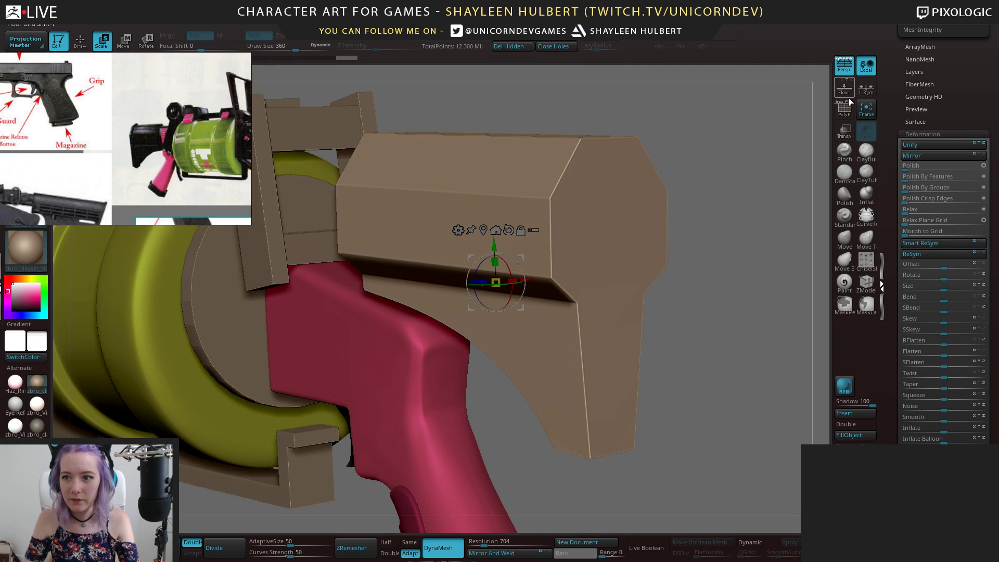
click(844, 111)
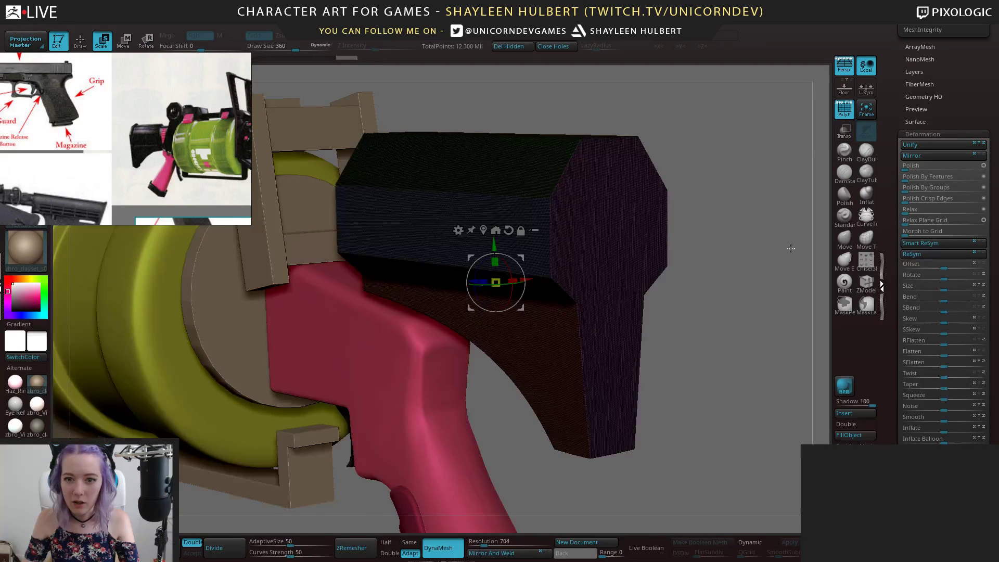
key(f)
click(844, 110)
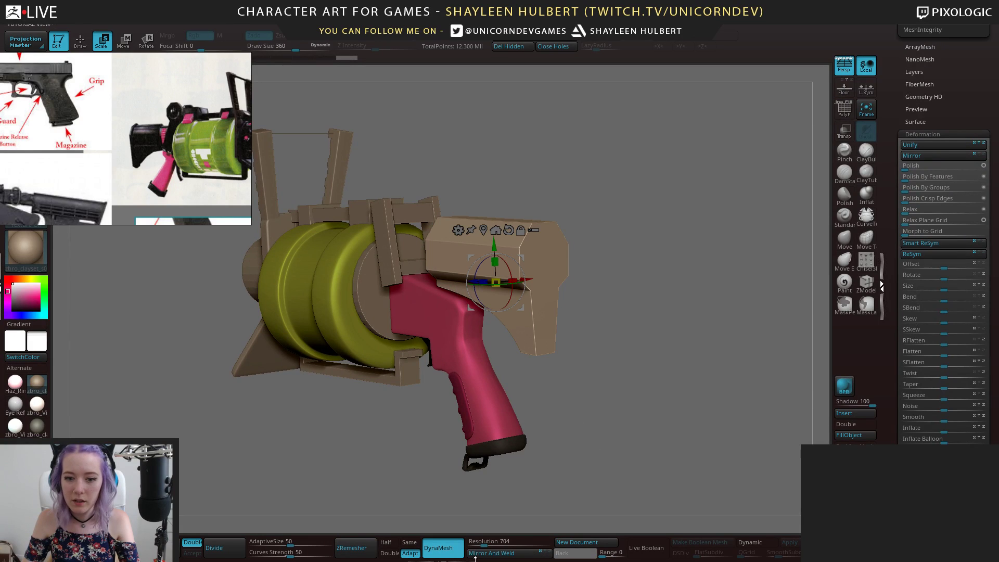
Set the DynaMesh resolution to 400, re-DynaMesh the stock and check its mesh in the polyframe display
click(481, 542)
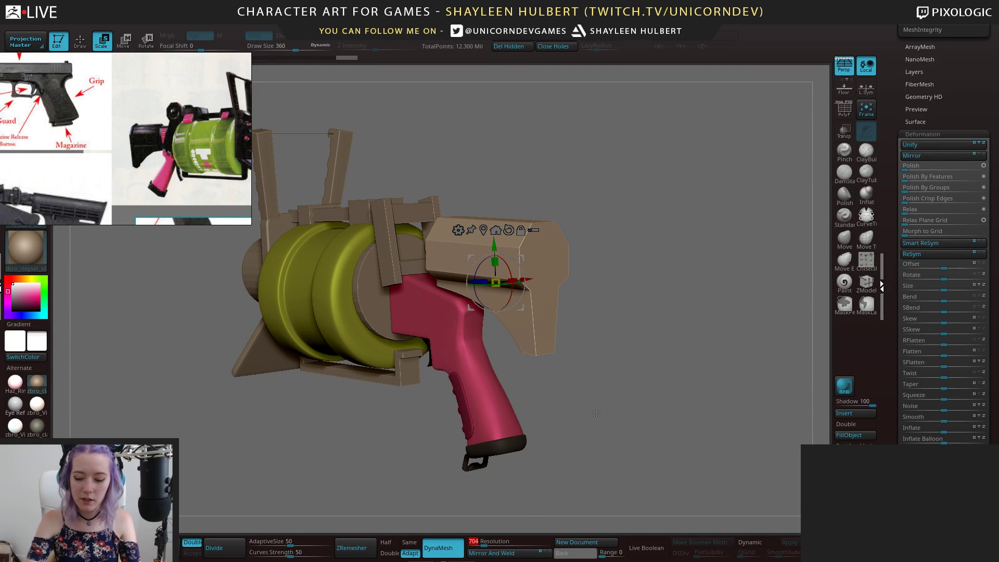
text(400)
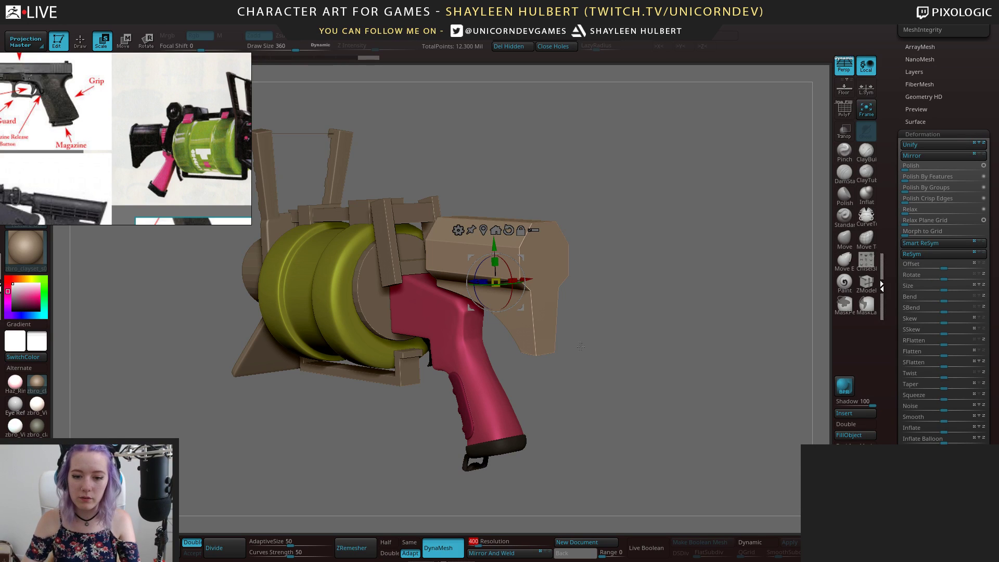
mouse_move(622, 262)
ctrl+mouse_down()
mouse_move(649, 327)
mouse_move(672, 321)
ctrl+mouse_up()
scroll(672, 321, up, 5)
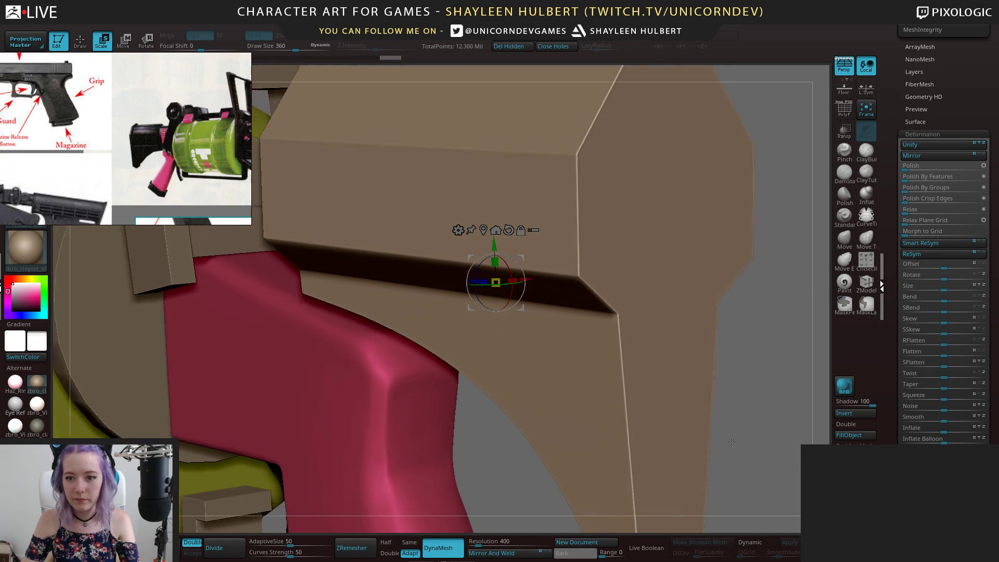
click(846, 112)
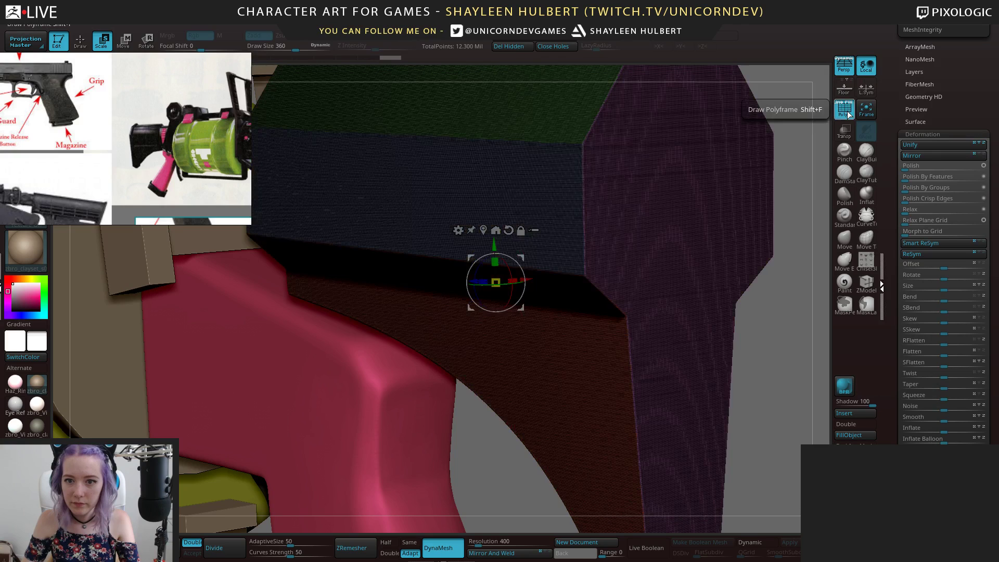
click(848, 112)
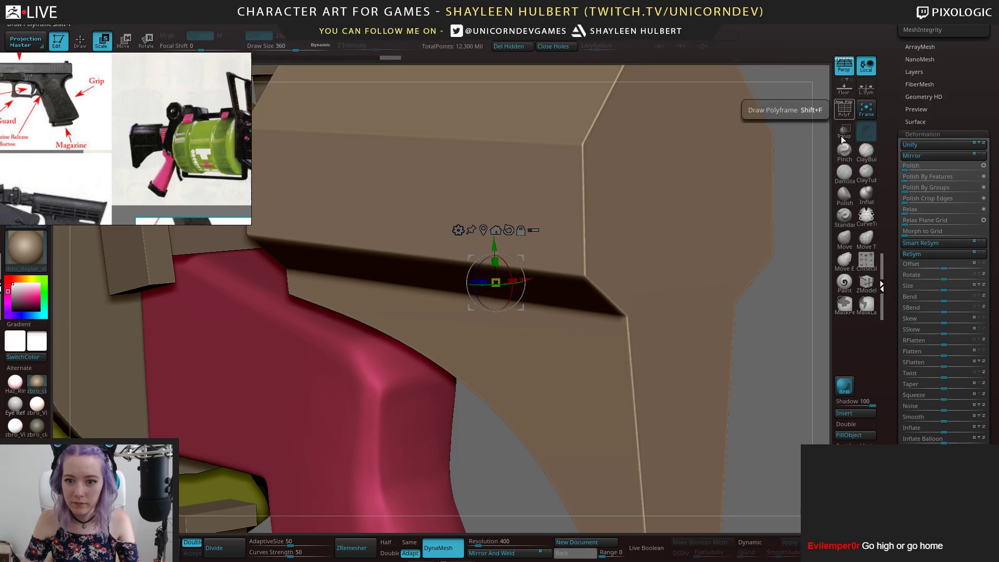
Turn DynaMesh off and on again for the stock, re-DynaMesh it and check the polyframe
key(f)
scroll(682, 335, up, 4)
mouse_move(682, 335)
mouse_down()
mouse_move(731, 333)
mouse_move(677, 338)
mouse_up()
click(445, 554)
click(438, 548)
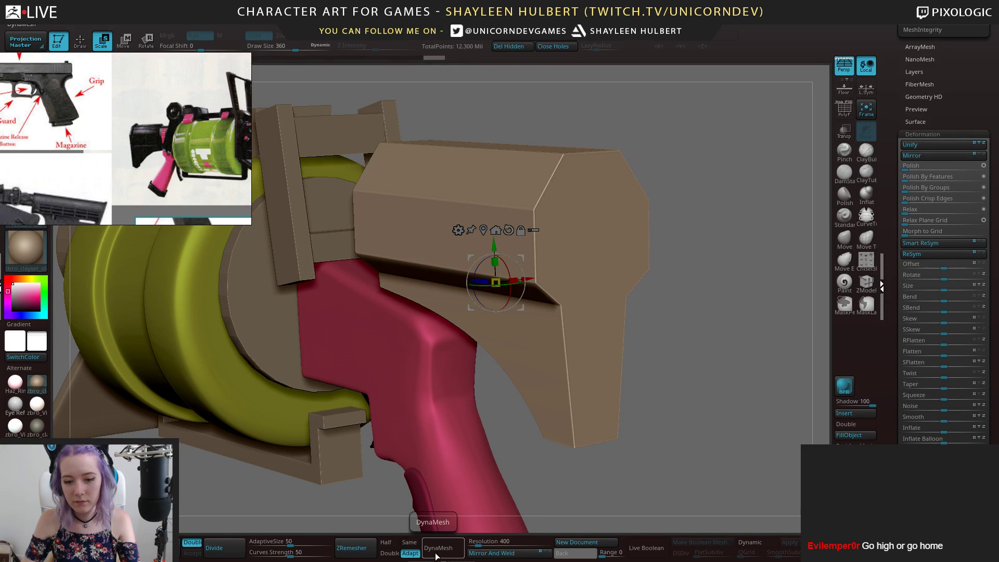
ctrl+click(717, 353)
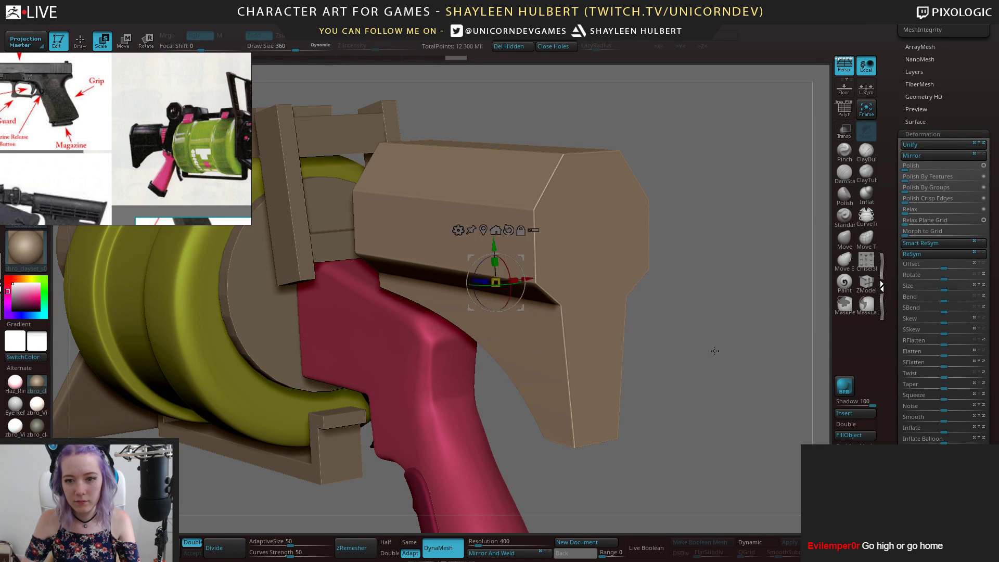
key(shift+f)
alt+drag(754, 364, 780, 297)
alt+drag(640, 172, 638, 227)
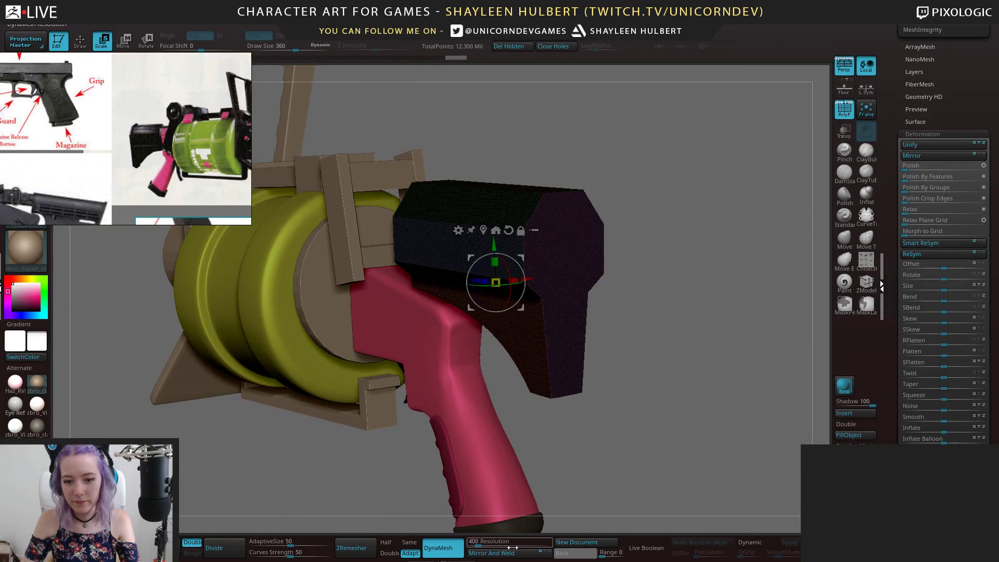
Set the DynaMesh resolution to 48 and view the stock shaded, without the transform gizmo
click(478, 541)
text(48)
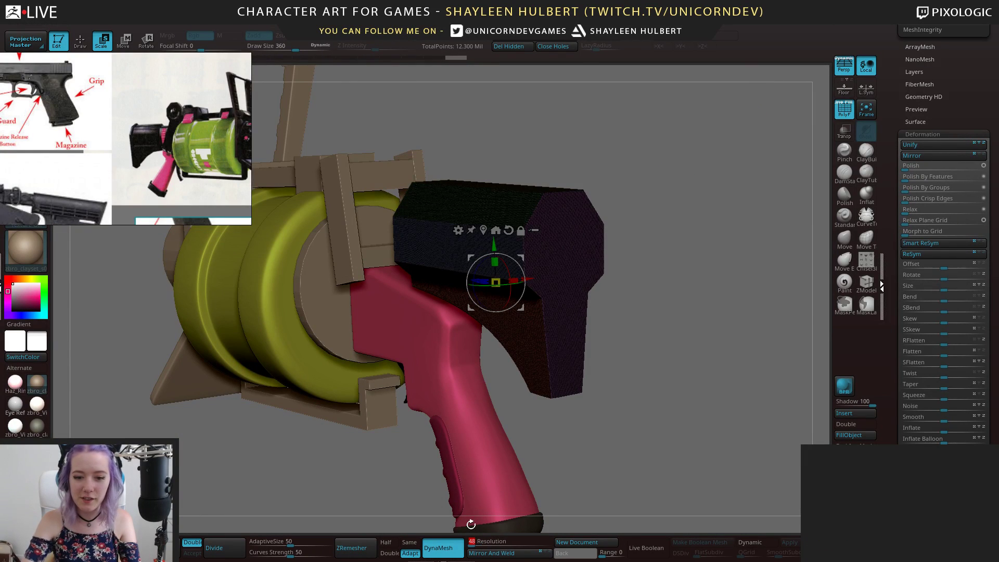
key(Return)
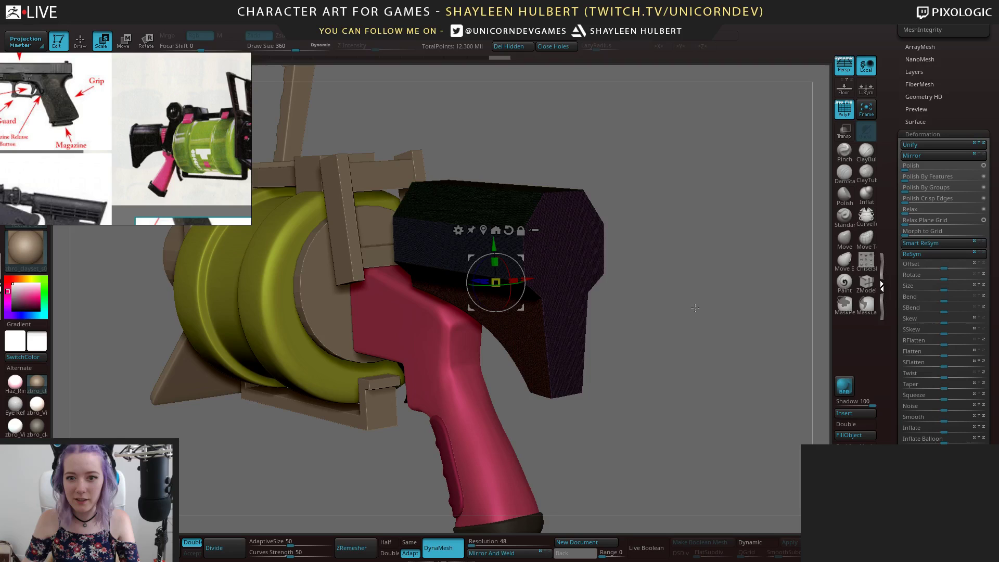
click(843, 108)
shift+drag(723, 291, 705, 275)
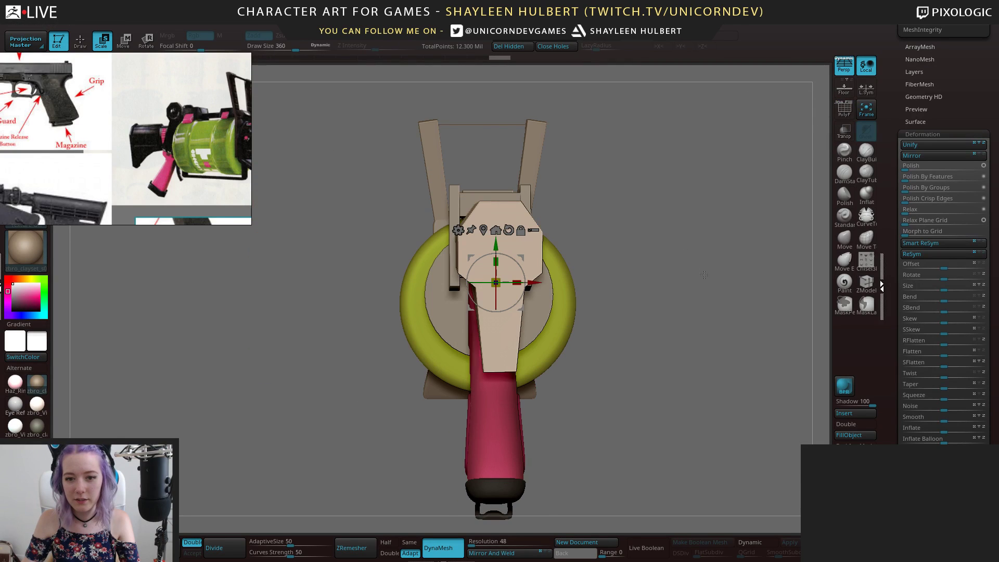
key(q)
mouse_move(647, 263)
mouse_down()
mouse_move(607, 270)
mouse_move(651, 239)
mouse_up()
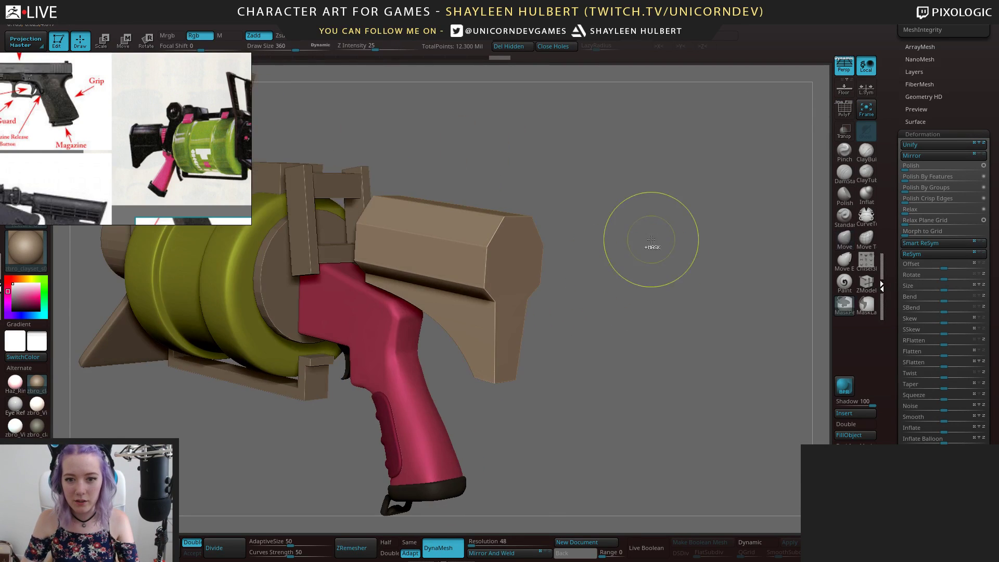
Lower the DynaMesh resolution to 16 with the polyframe shown and try to re-DynaMesh the stock
mouse_move(686, 297)
alt+mouse_down()
mouse_move(730, 226)
mouse_move(686, 240)
mouse_move(697, 289)
mouse_move(525, 333)
alt+mouse_up()
key(shift+f)
key(f)
click(489, 543)
text(8)
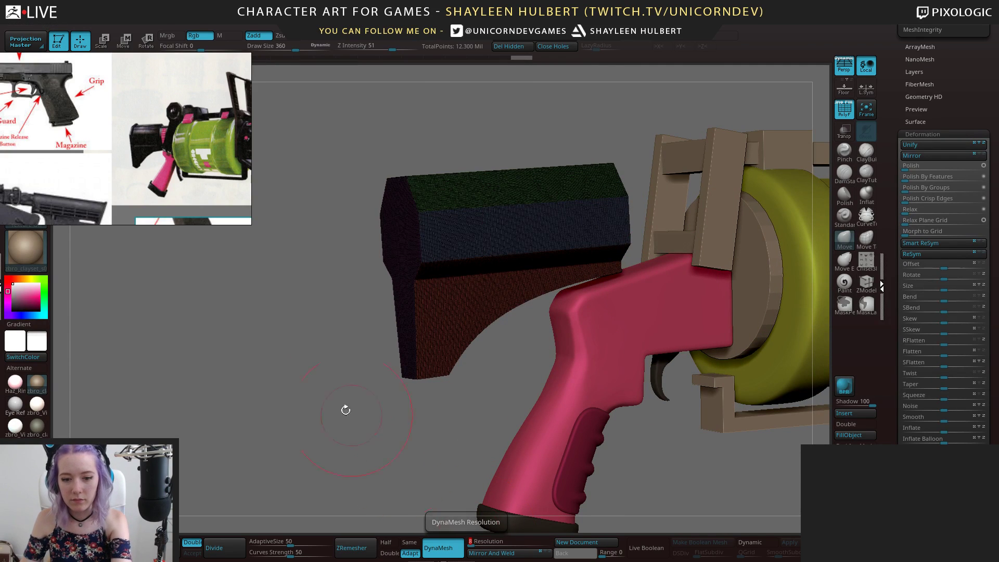
key(Return)
mouse_move(292, 326)
mouse_down()
mouse_move(211, 323)
mouse_move(185, 271)
mouse_move(256, 376)
mouse_up()
mouse_move(184, 263)
ctrl+mouse_down()
mouse_move(272, 374)
mouse_move(453, 558)
ctrl+mouse_up()
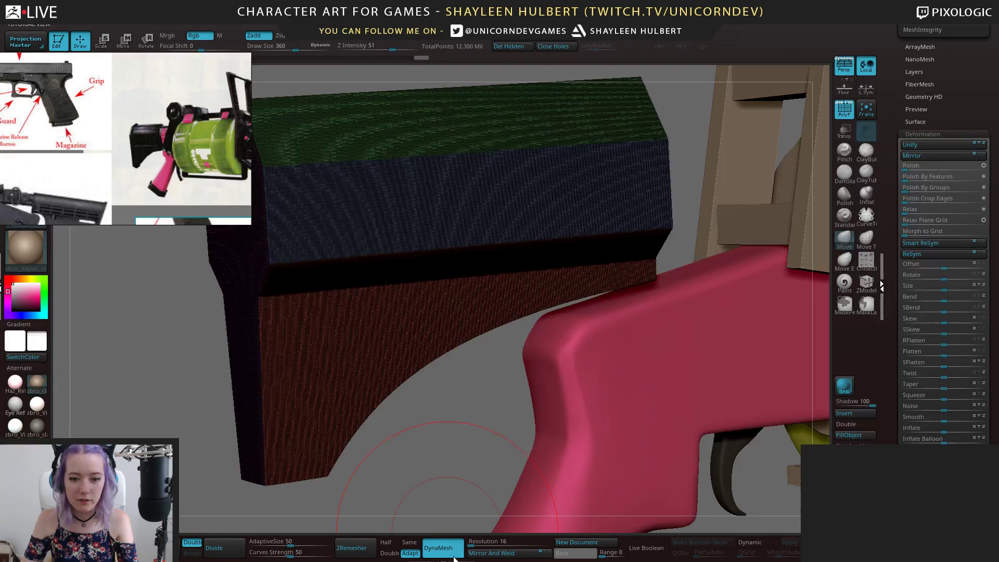
Enable the Polish option in the DynaMesh settings and re-DynaMesh the stock
alt+drag(444, 442, 338, 369)
drag(219, 416, 334, 424)
drag(642, 335, 682, 346)
drag(895, 135, 896, 246)
alt+drag(663, 259, 675, 307)
drag(891, 407, 885, 310)
drag(911, 356, 904, 378)
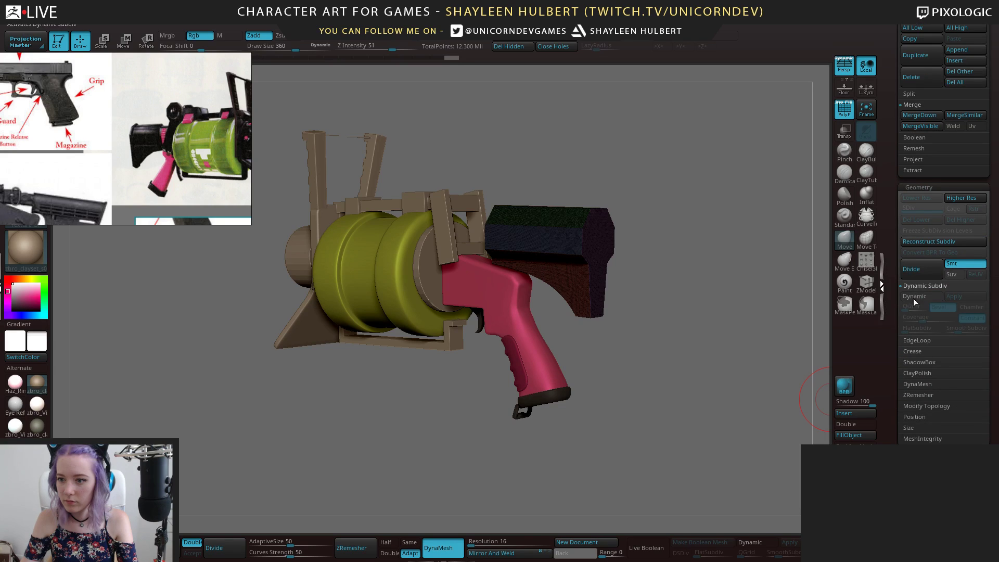
click(917, 384)
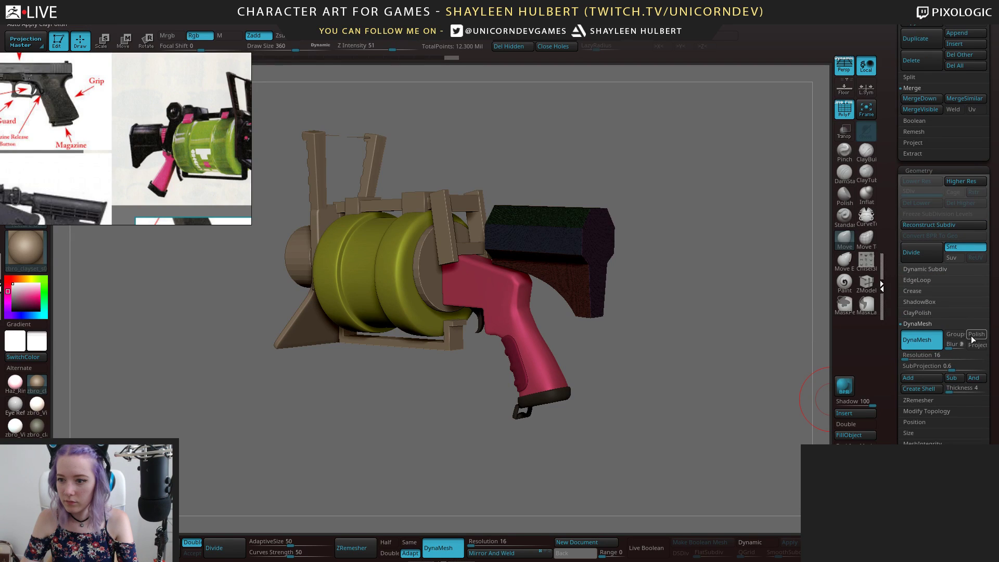
click(974, 336)
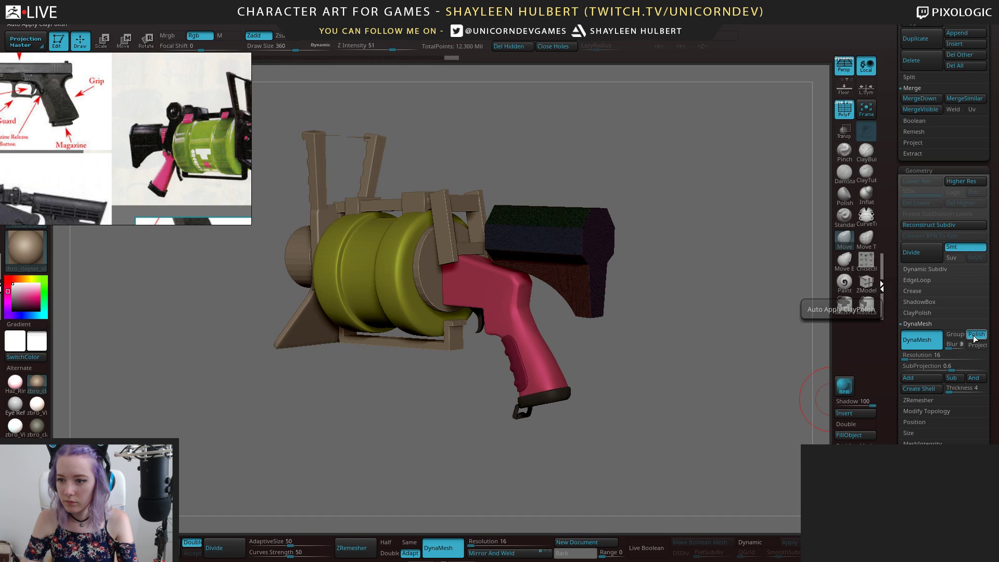
mouse_move(673, 300)
ctrl+mouse_down()
mouse_move(700, 337)
mouse_move(673, 316)
mouse_move(468, 471)
mouse_move(466, 458)
mouse_move(458, 494)
mouse_move(422, 493)
mouse_move(416, 431)
mouse_move(431, 486)
mouse_move(410, 421)
mouse_move(417, 338)
ctrl+mouse_up()
Select the Move brush and return the stock to the shaded view
drag(723, 317, 614, 288)
key(b)
key(m)
key(v)
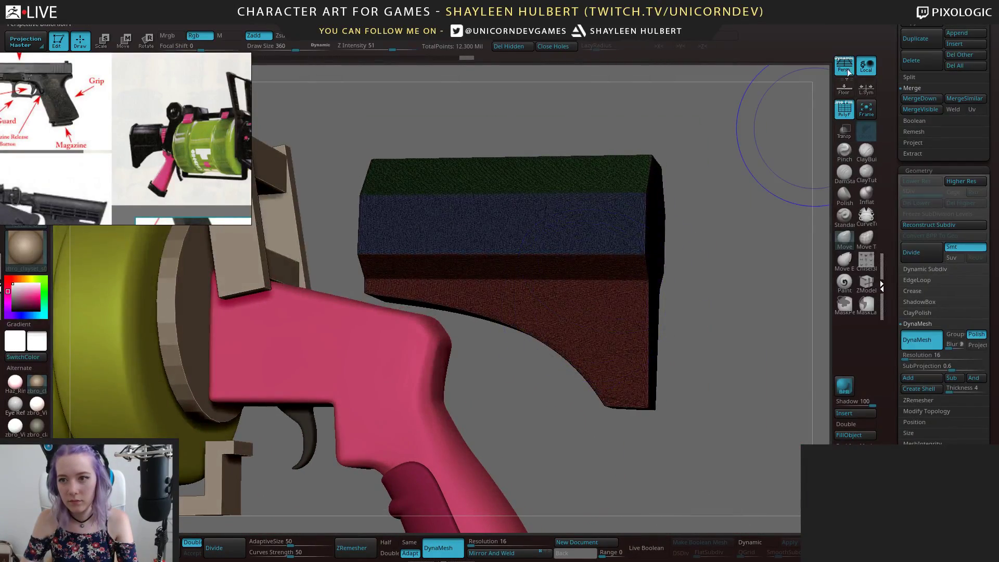
click(844, 117)
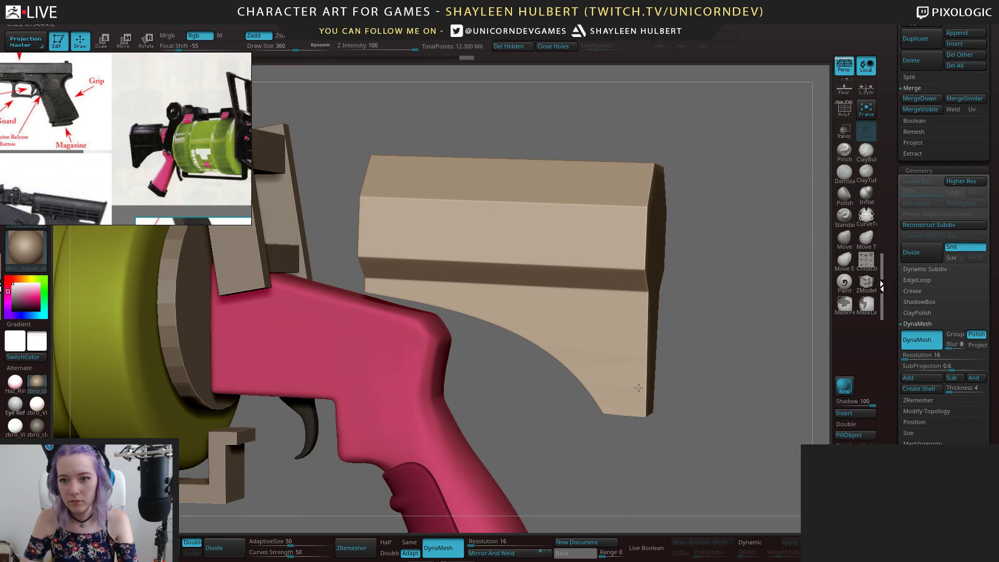
Step through the recent edit history and examine the stock's edges and faces from several angles
key(ctrl+shift+z)
key(ctrl+shift+z)
drag(744, 343, 591, 341)
shift+drag(561, 378, 547, 377)
key(ctrl+shift+z)
alt+drag(738, 250, 683, 242)
mouse_move(385, 241)
mouse_down()
mouse_move(331, 242)
mouse_move(333, 287)
mouse_up()
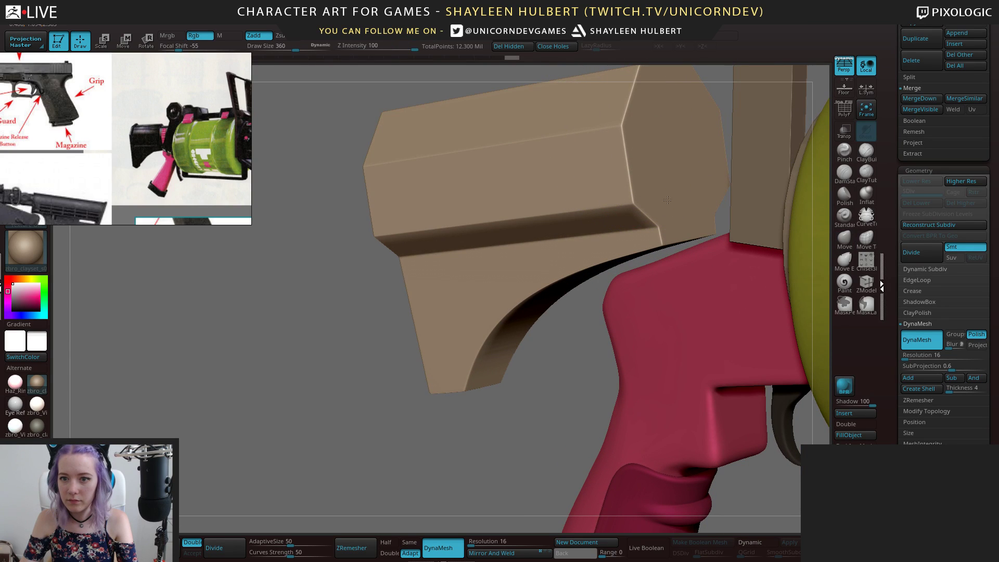
shift+drag(331, 266, 379, 269)
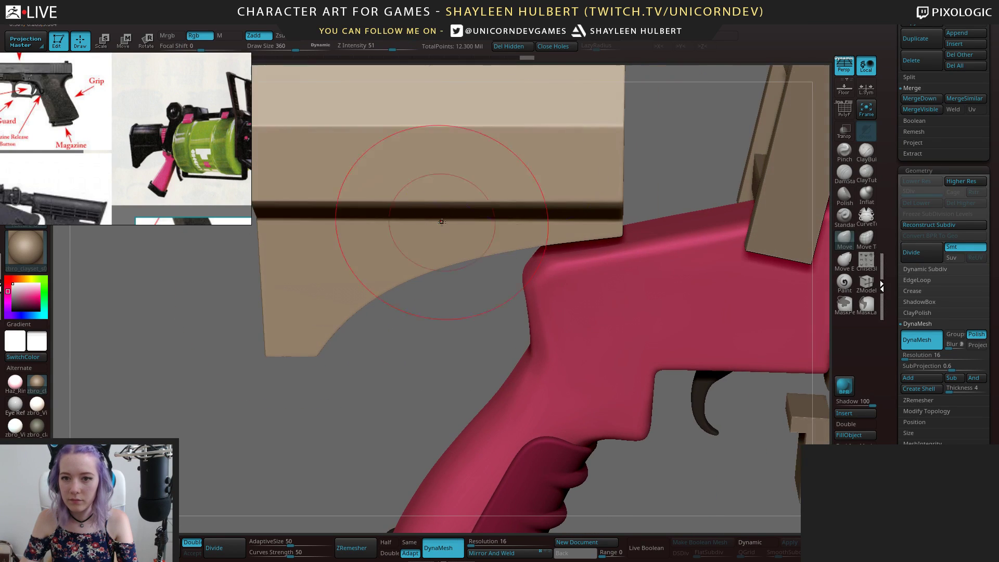
key(ctrl+shift+z)
alt+drag(442, 368, 421, 343)
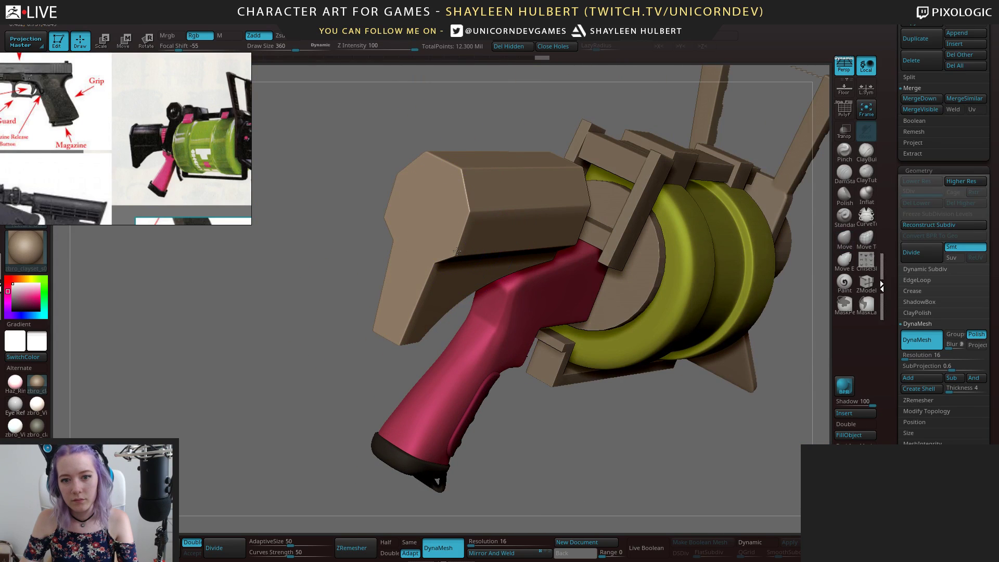
key(ctrl+shift+z)
mouse_move(364, 249)
mouse_down()
mouse_move(307, 271)
mouse_move(365, 305)
mouse_move(322, 323)
mouse_up()
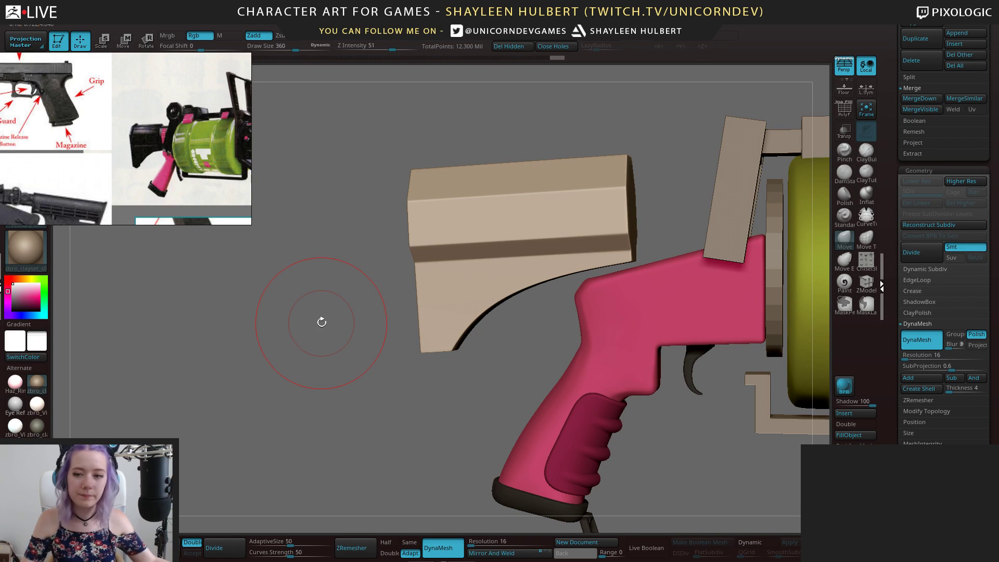
drag(329, 316, 277, 361)
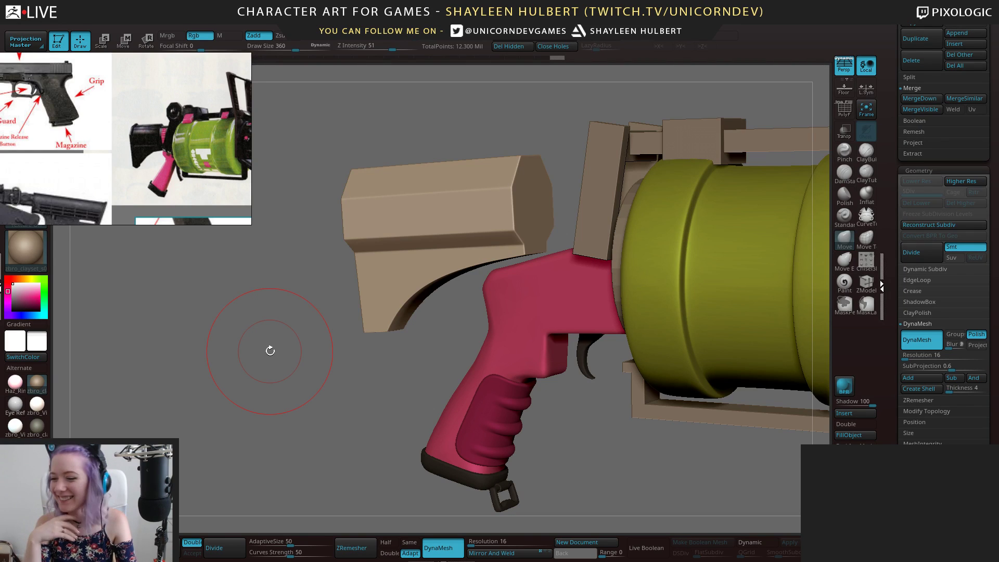
drag(270, 351, 280, 370)
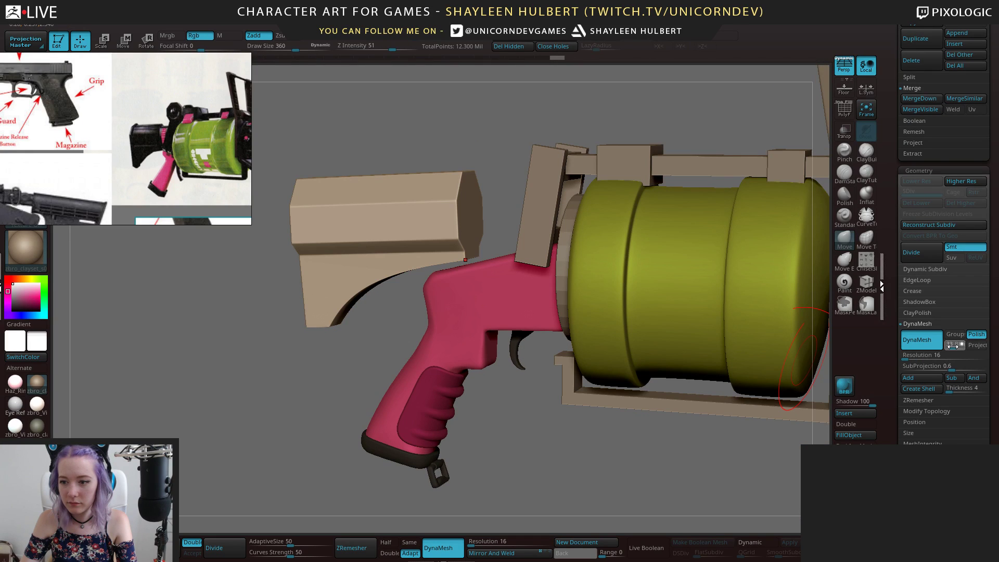
Try re-DynaMeshing the stock at resolution 16 with Blur at 29, and undo it
click(952, 347)
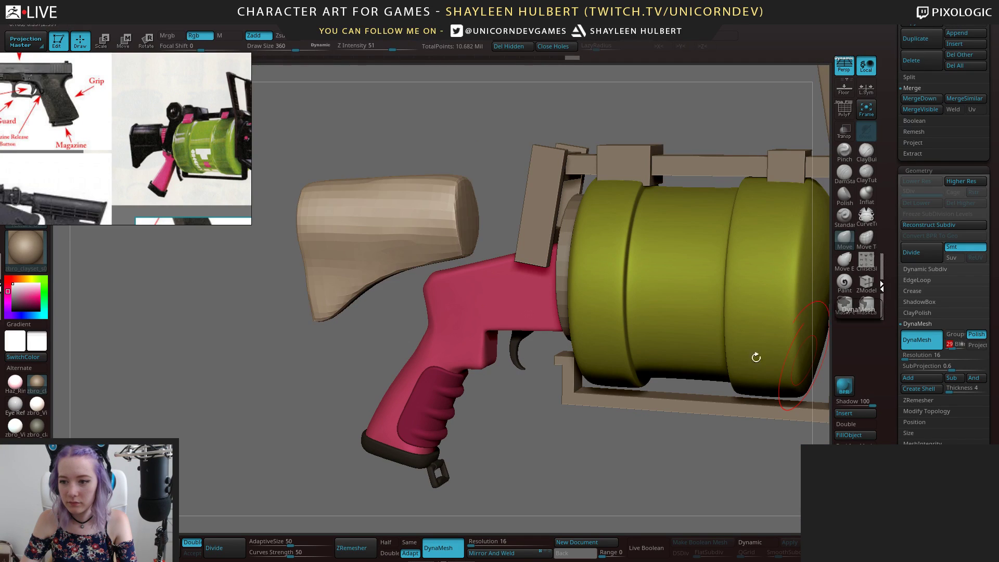
click(953, 344)
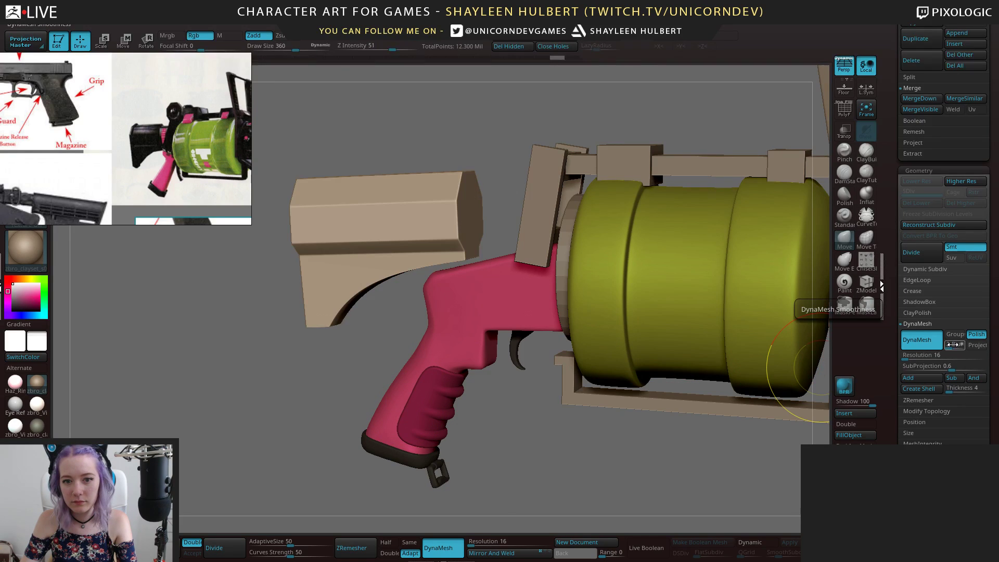
key(ctrl+z)
key(ctrl+shift+z)
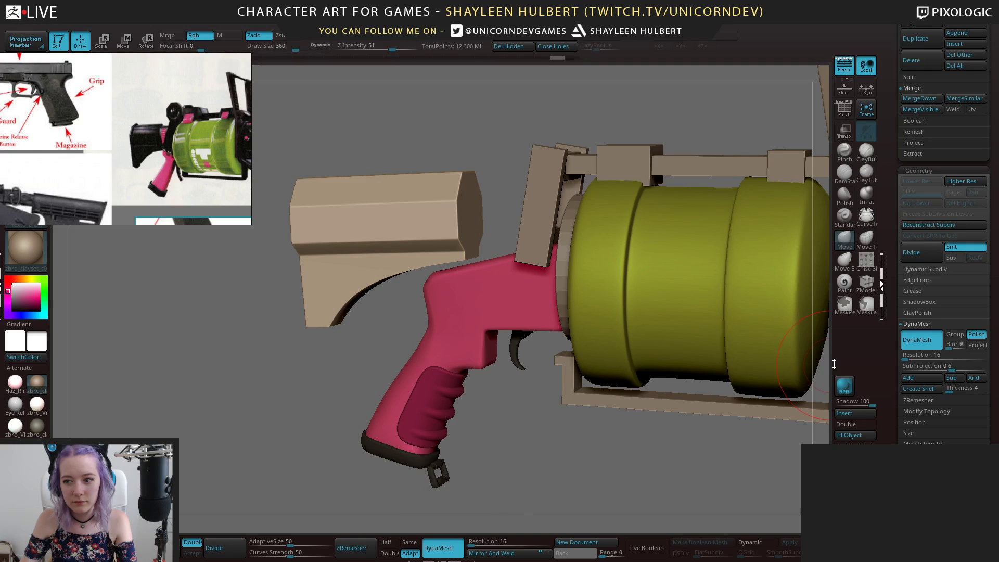
Set the DynaMesh resolution to 400 and Blur to 4, and re-DynaMesh the stock
click(488, 541)
text(400)
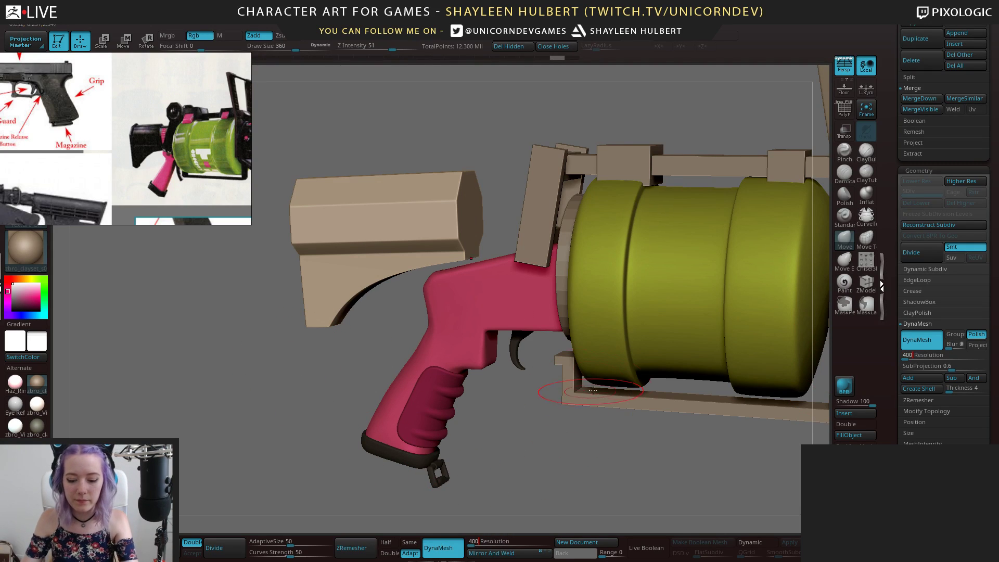
click(952, 344)
text(4)
mouse_move(244, 334)
alt+mouse_down()
mouse_move(272, 358)
mouse_move(279, 390)
mouse_move(260, 349)
alt+mouse_up()
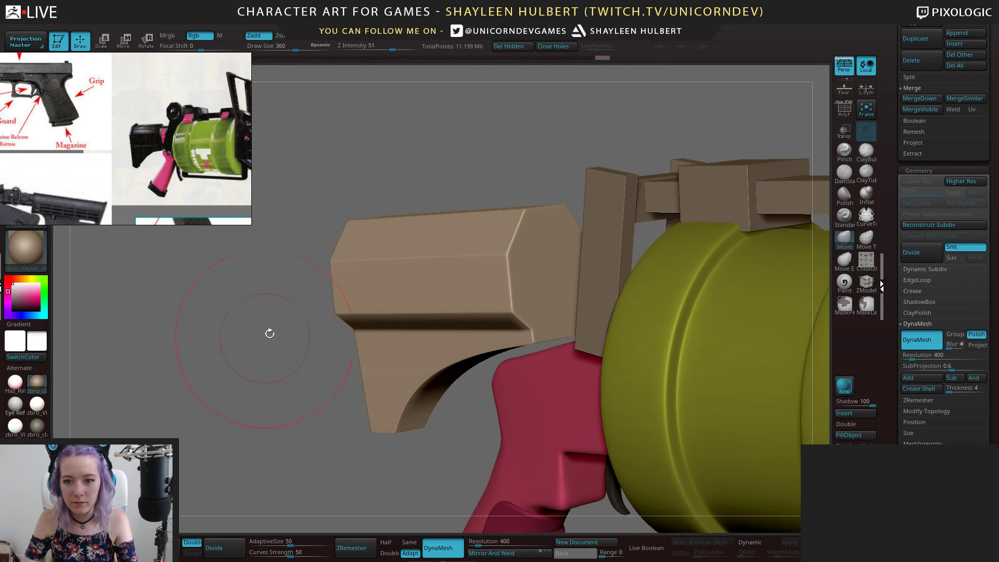
Show the stock's polyframe and set the DynaMesh resolution to 168
click(845, 110)
mouse_move(479, 158)
alt+mouse_down()
mouse_move(495, 178)
mouse_move(483, 154)
alt+mouse_up()
click(909, 357)
text(168)
key(Return)
Raise the DynaMesh Blur amount and check the stock's polyframe mesh up close
click(949, 346)
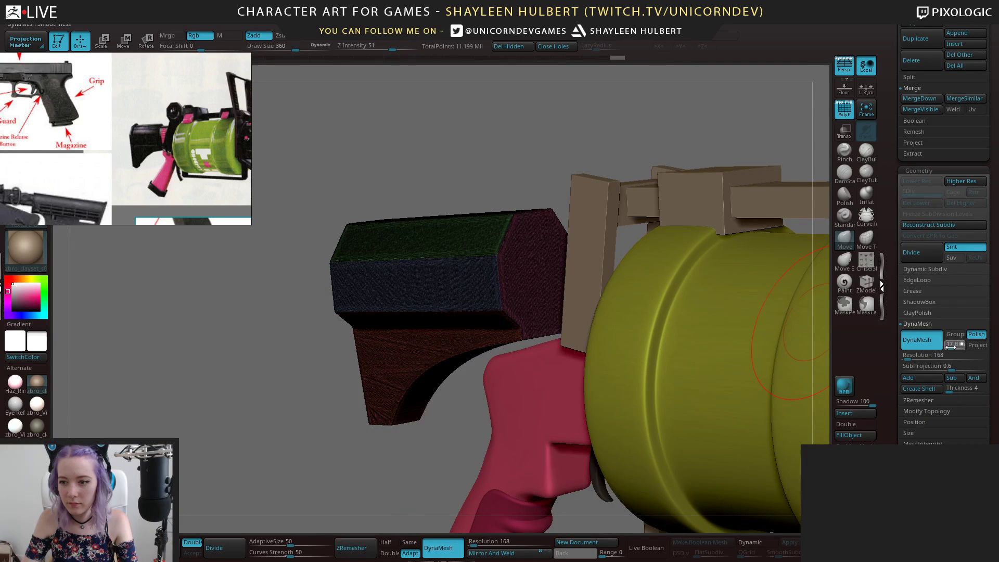
key(Return)
alt+drag(218, 337, 260, 385)
click(952, 347)
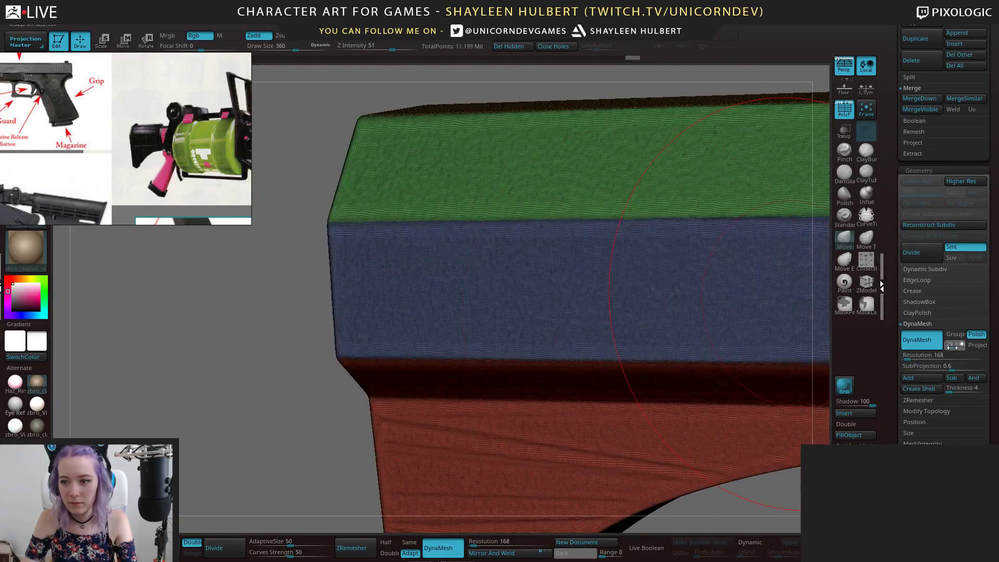
key(Return)
key(f)
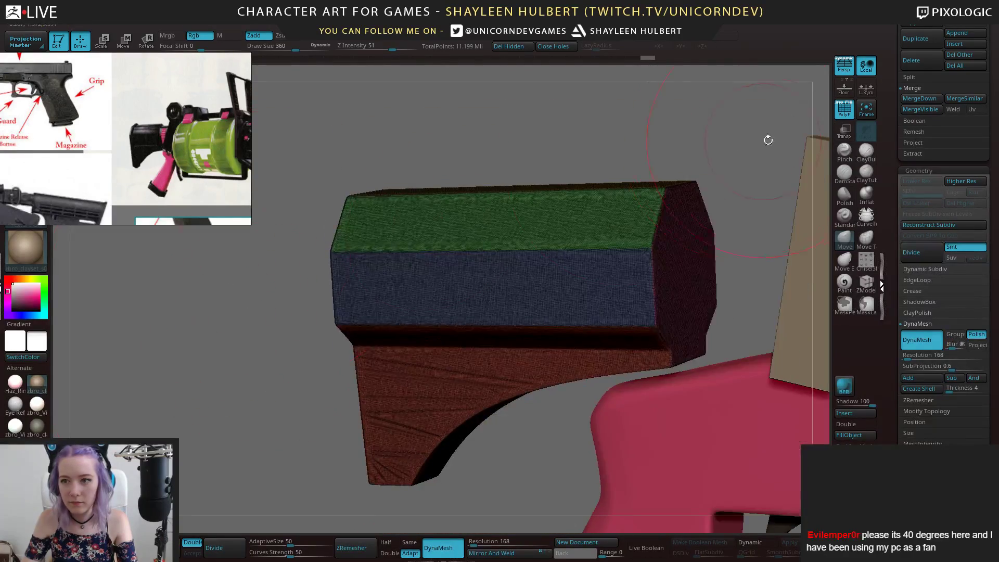
Return to the shaded view and examine the stock's softened edges from several sides
click(854, 110)
shift+drag(629, 133, 497, 195)
alt+drag(490, 161, 476, 111)
key(f)
drag(305, 307, 256, 302)
alt+drag(278, 341, 221, 327)
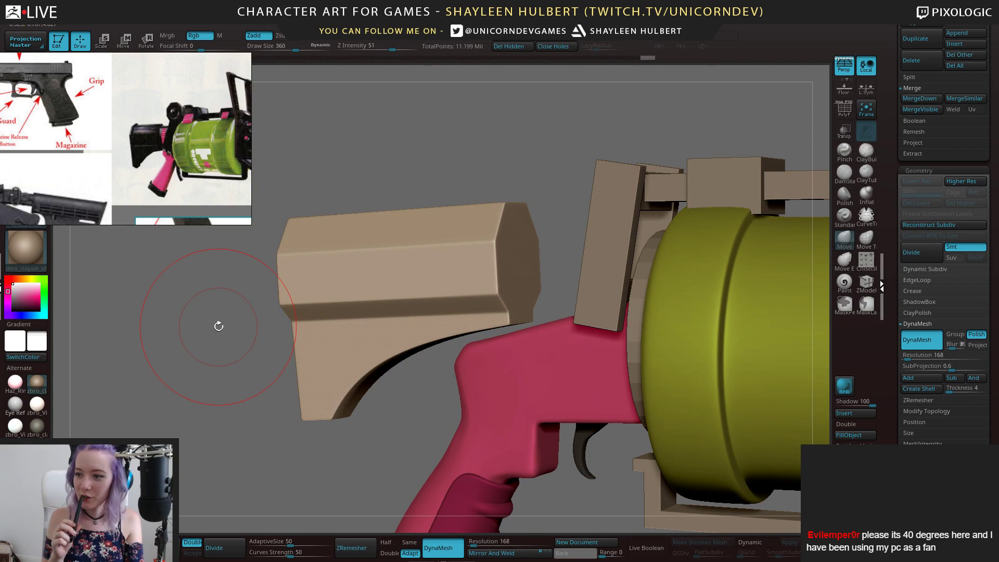
drag(218, 384, 815, 368)
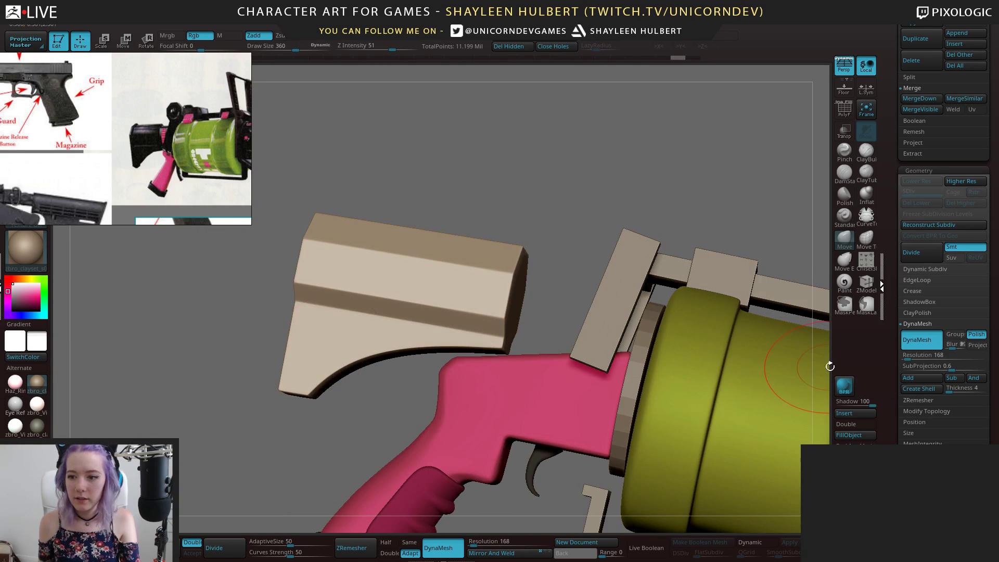
Polish the stock over several passes with the Deformation Polish setting, checking its edges from different angles
scroll(926, 356, down, 6)
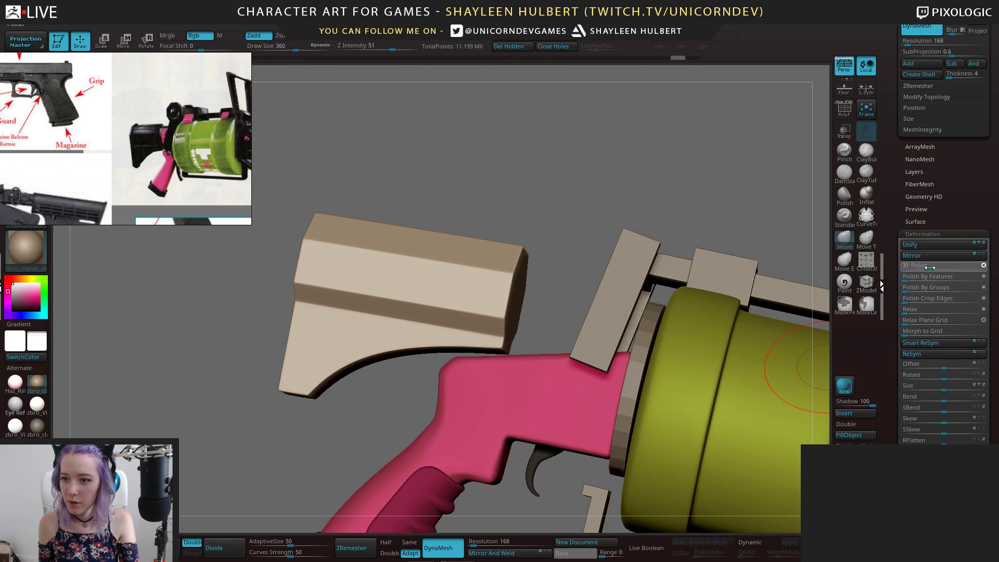
drag(944, 266, 944, 271)
mouse_move(535, 233)
mouse_down()
mouse_move(537, 221)
mouse_move(507, 242)
mouse_up()
click(940, 268)
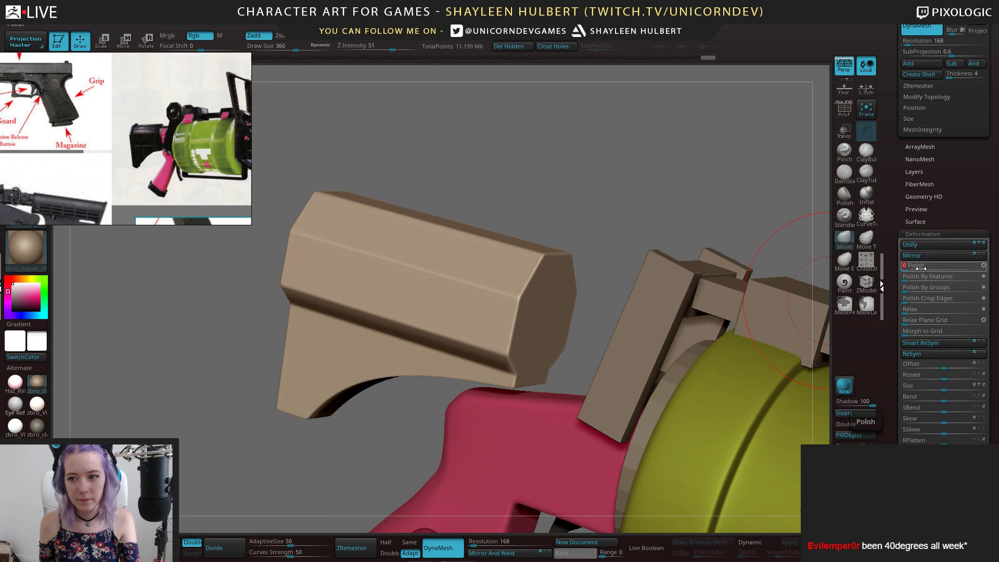
drag(648, 200, 611, 208)
click(944, 265)
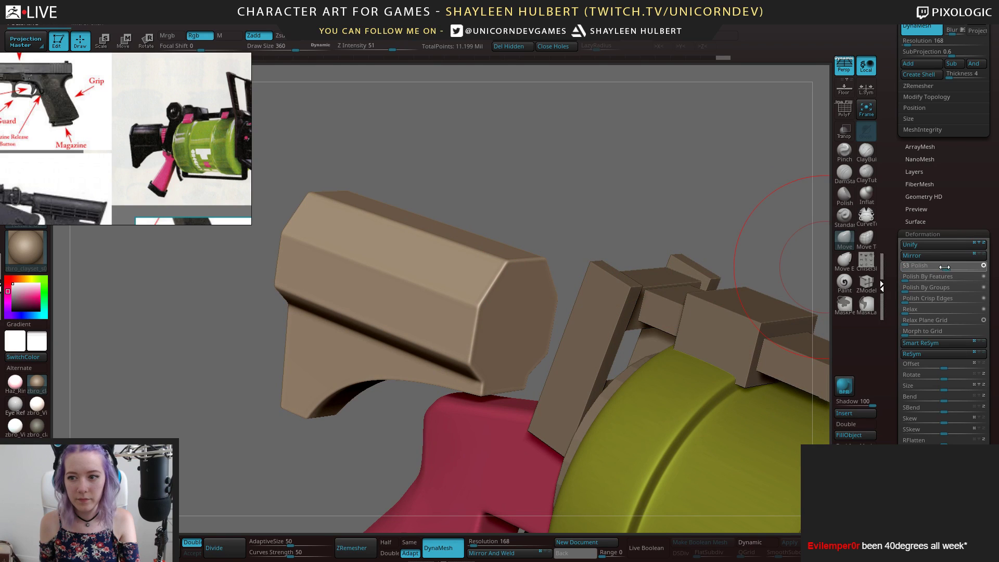
mouse_move(613, 235)
mouse_down()
mouse_move(591, 220)
mouse_move(223, 344)
mouse_move(229, 411)
mouse_move(250, 436)
mouse_move(262, 361)
mouse_move(260, 379)
mouse_move(286, 361)
mouse_up()
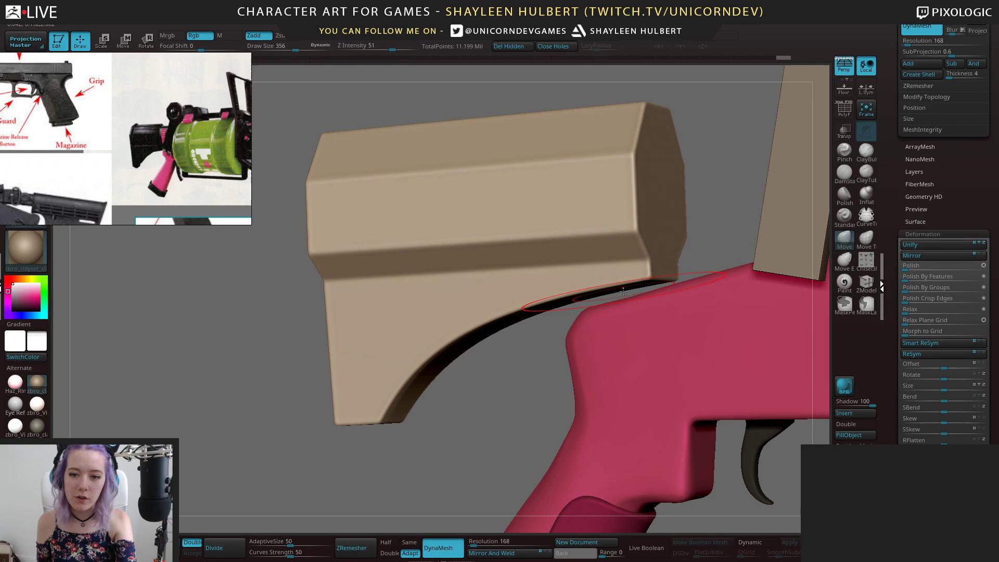
Turn the gun to a side view and reposition the reference image to show the whole splat gun
mouse_move(198, 369)
mouse_down()
mouse_move(223, 358)
mouse_move(263, 297)
mouse_move(221, 387)
mouse_move(244, 406)
mouse_move(224, 297)
mouse_move(260, 291)
mouse_move(255, 307)
mouse_up()
drag(177, 174, 339, 183)
drag(412, 171, 264, 174)
middle_drag(224, 181, 120, 182)
middle_drag(193, 129, 81, 131)
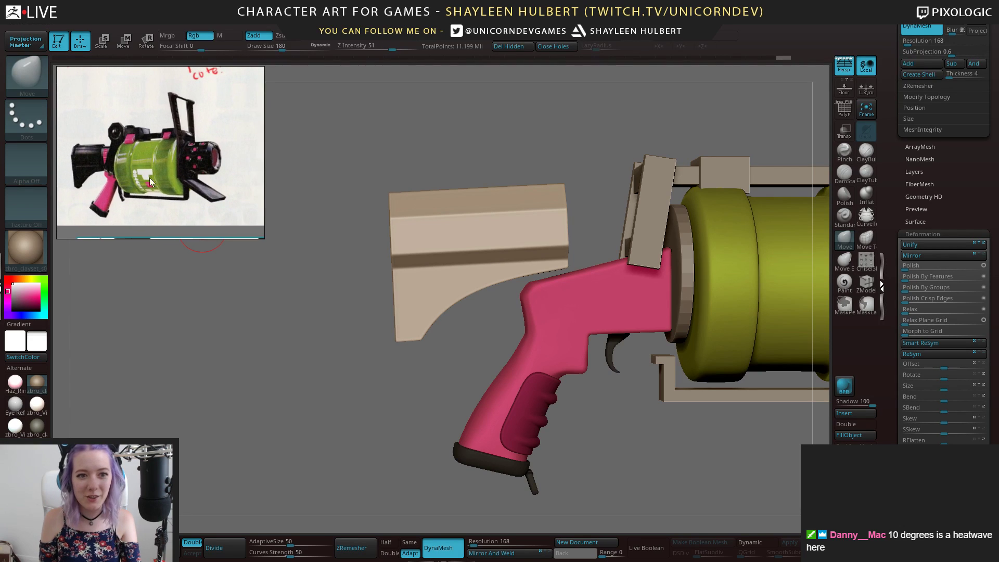
Make MaskPen the active masking brush and set its stroke to Curve, skipping the masking note until next restart
click(31, 79)
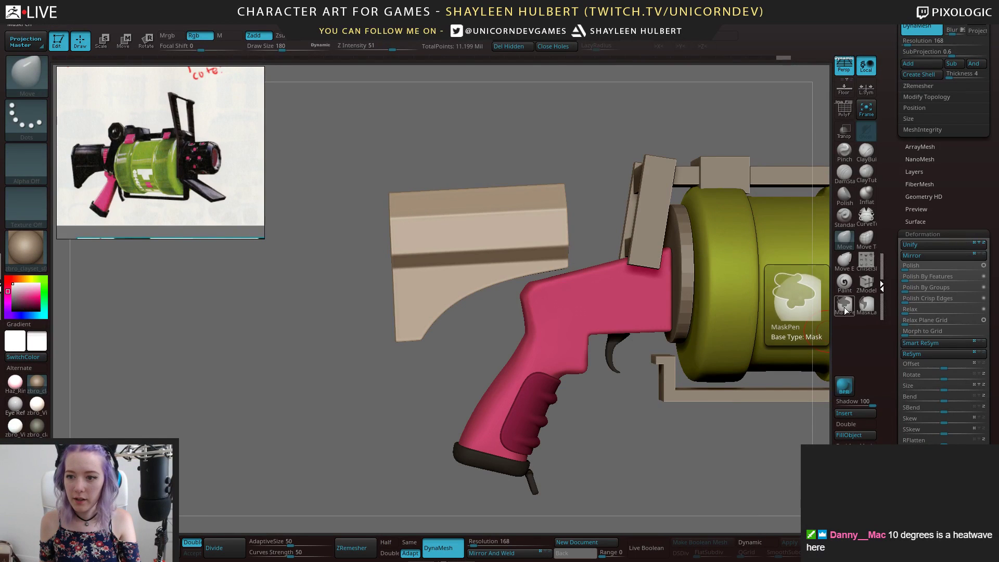
click(866, 313)
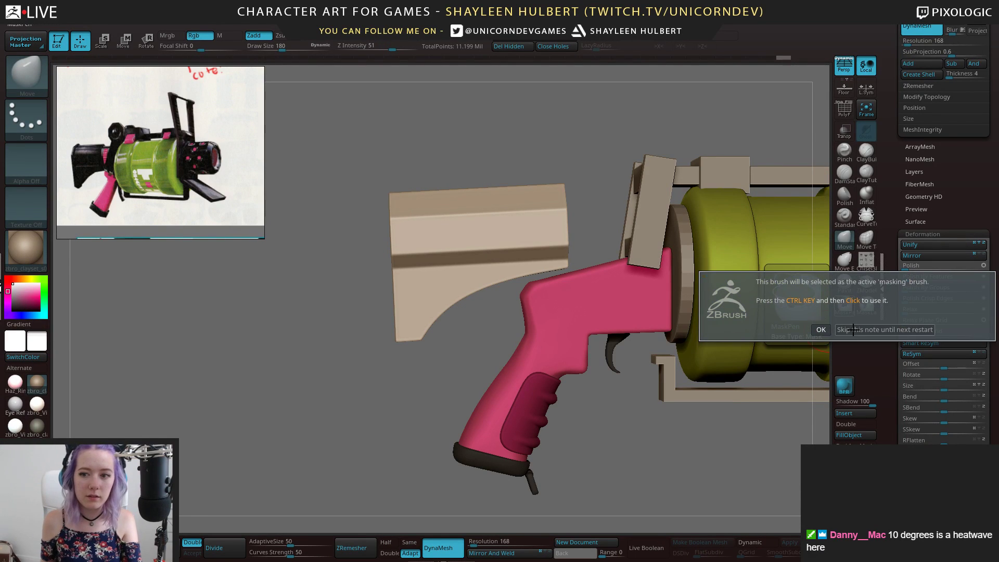
click(884, 330)
click(29, 121)
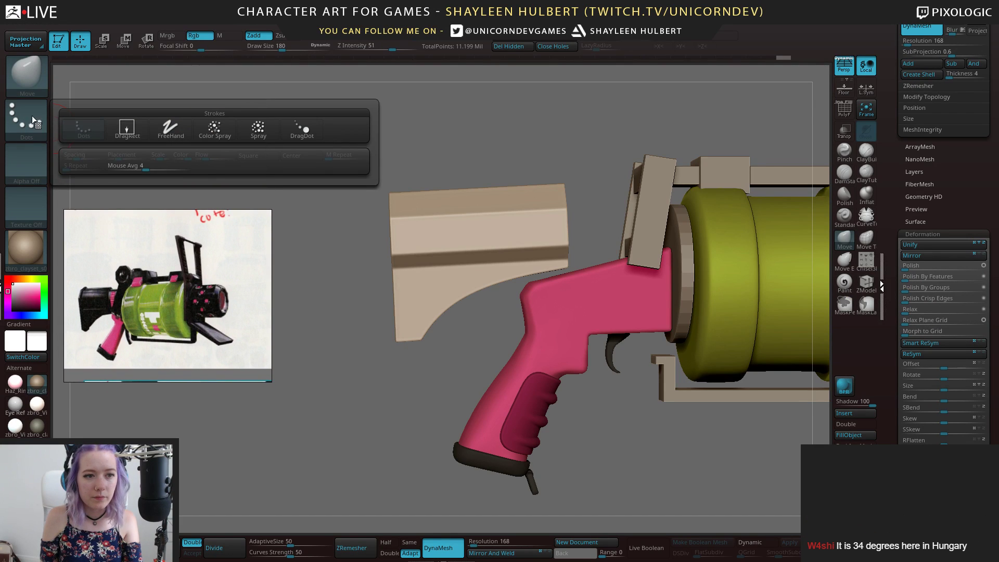
click(36, 77)
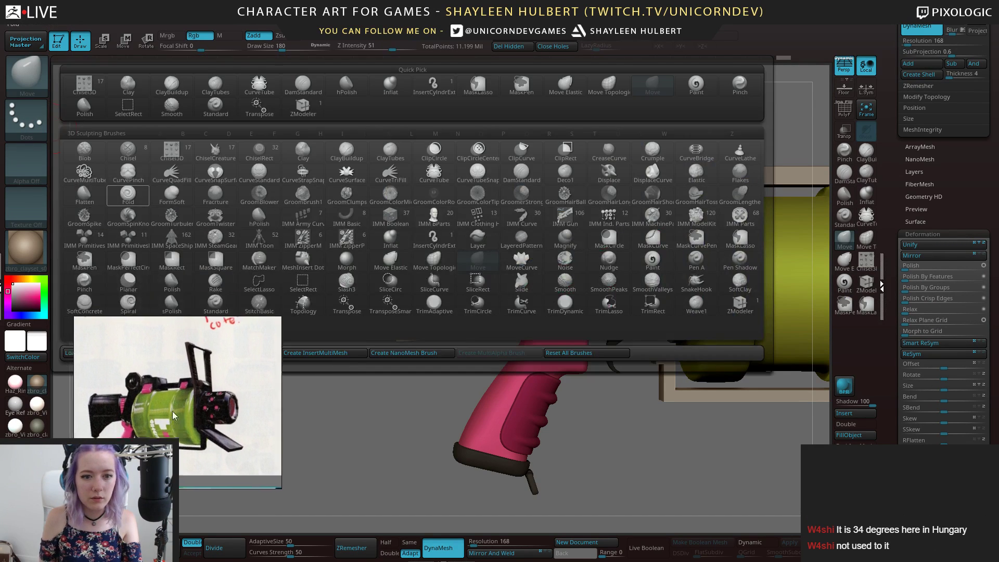
click(30, 115)
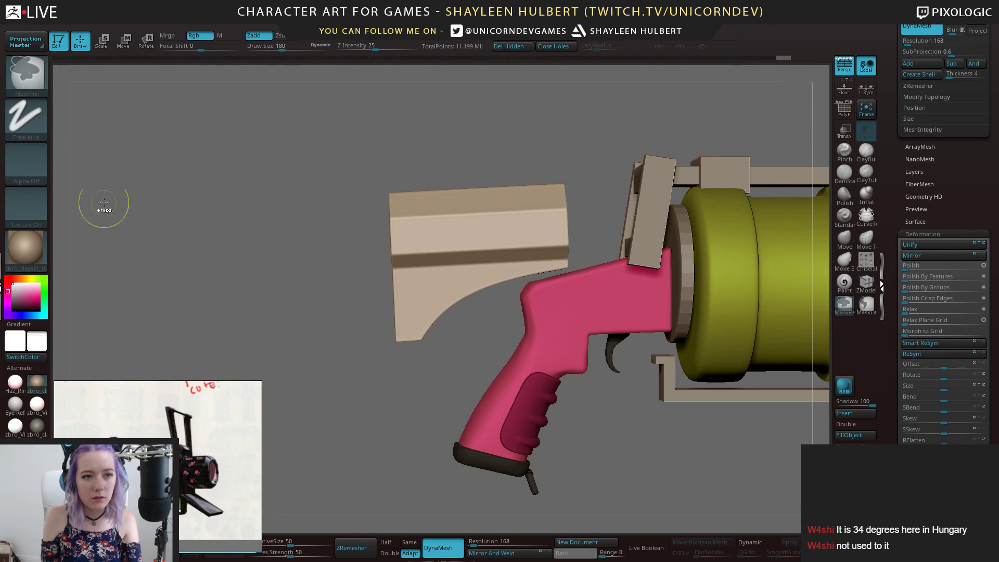
ctrl+click(26, 118)
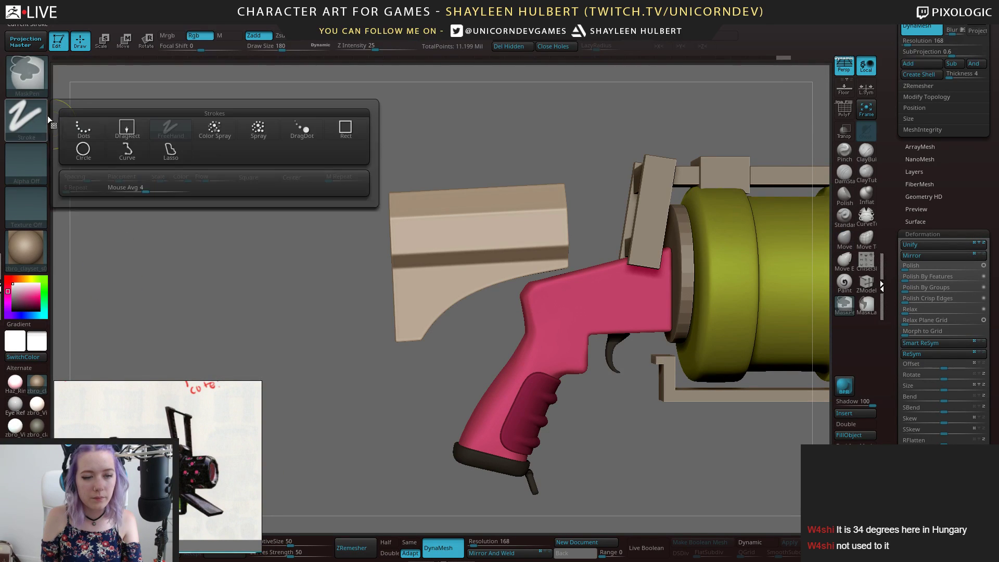
click(133, 156)
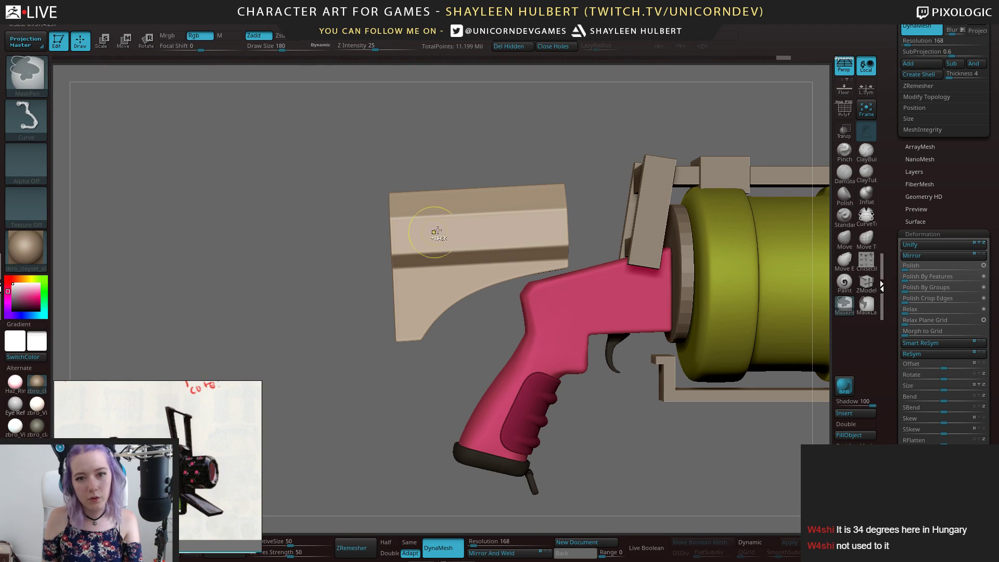
Mask thin strips along the stock's rear and front ends with straight mask curves, undoing the first misplaced one
drag(397, 182, 404, 378)
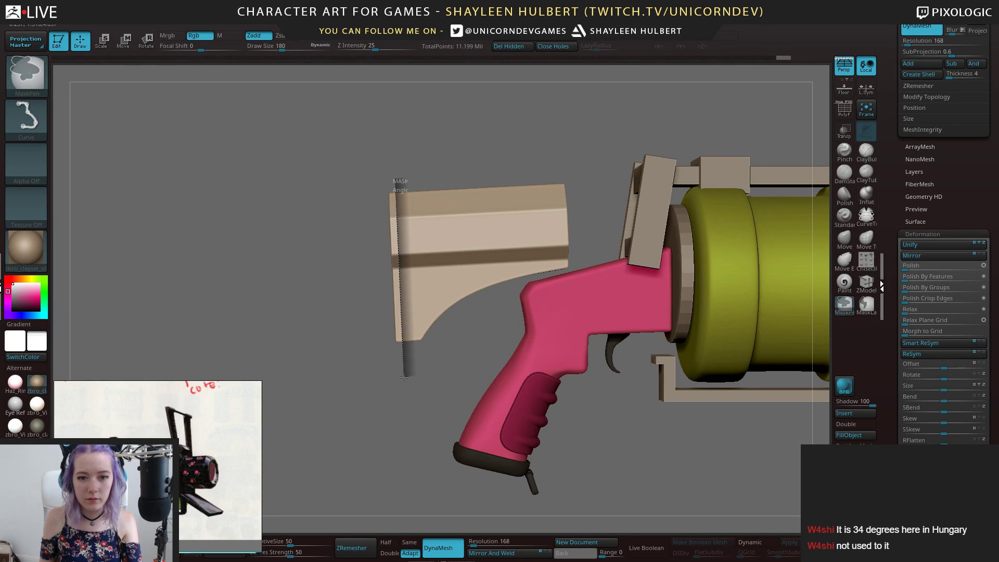
key(ctrl+z)
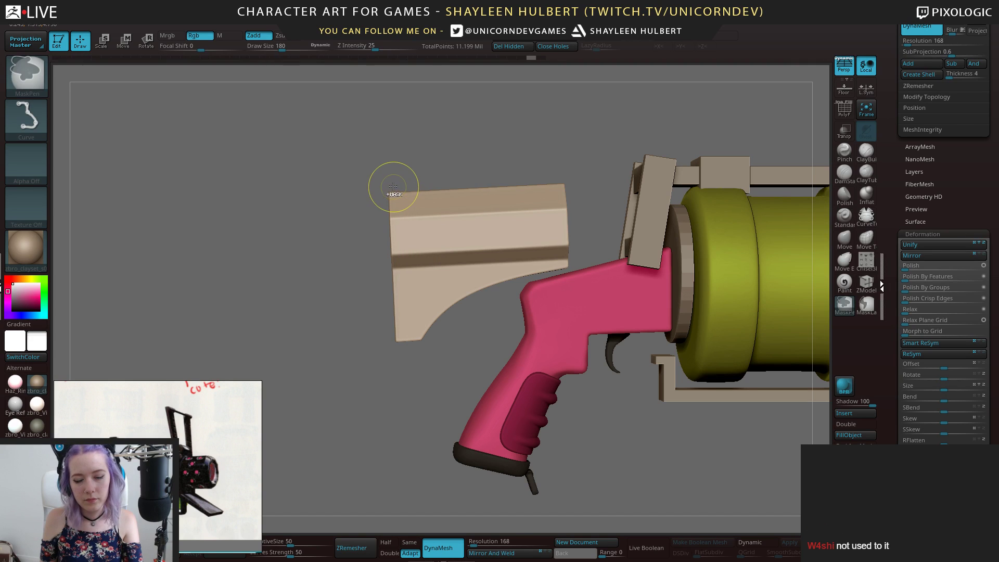
drag(395, 357, 390, 162)
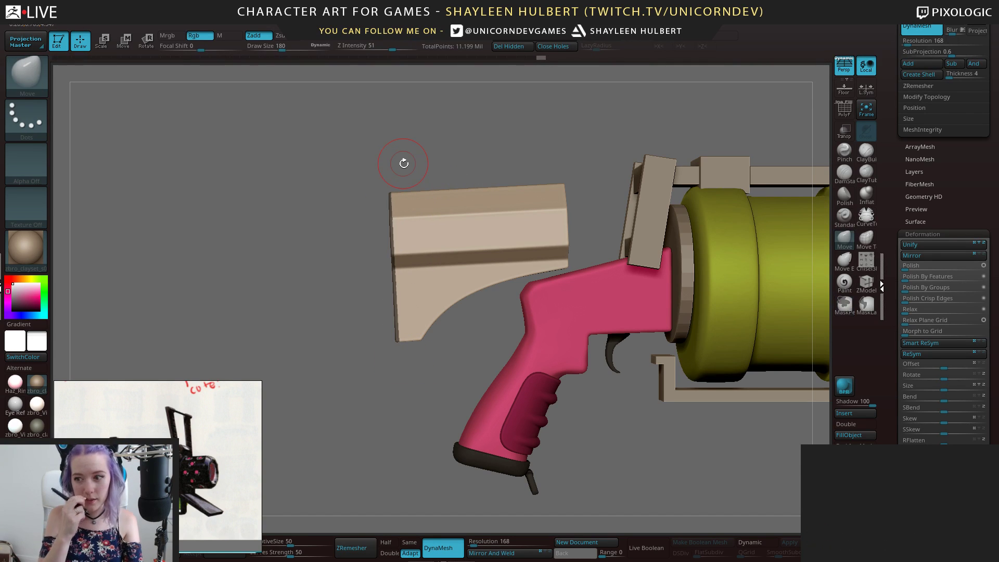
mouse_move(555, 161)
ctrl+mouse_down()
mouse_move(562, 297)
mouse_move(569, 238)
mouse_move(571, 259)
ctrl+mouse_up()
mouse_move(565, 177)
ctrl+mouse_down()
mouse_move(569, 290)
mouse_move(554, 258)
ctrl+mouse_up()
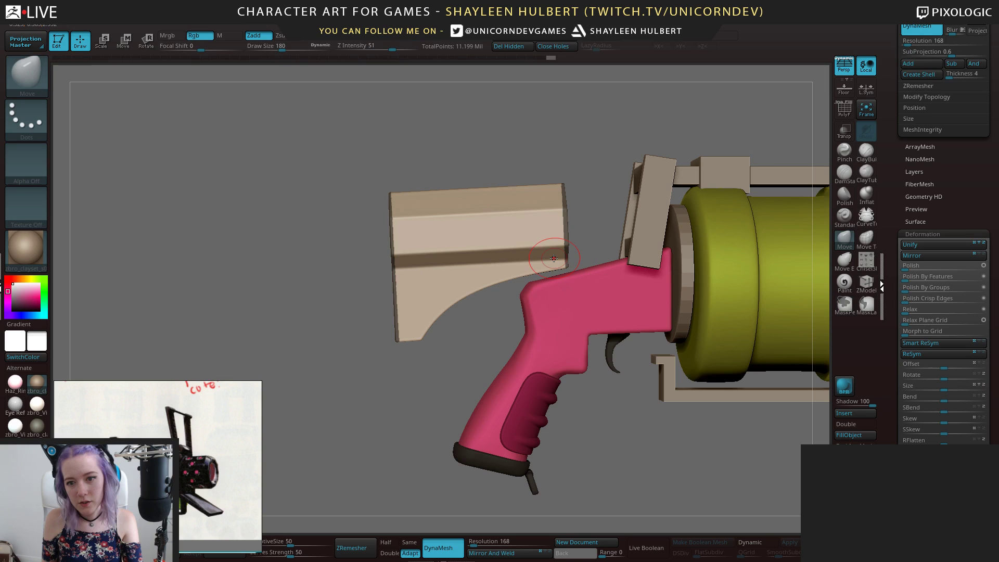
drag(386, 280, 333, 277)
ctrl+right_drag(469, 237, 521, 389)
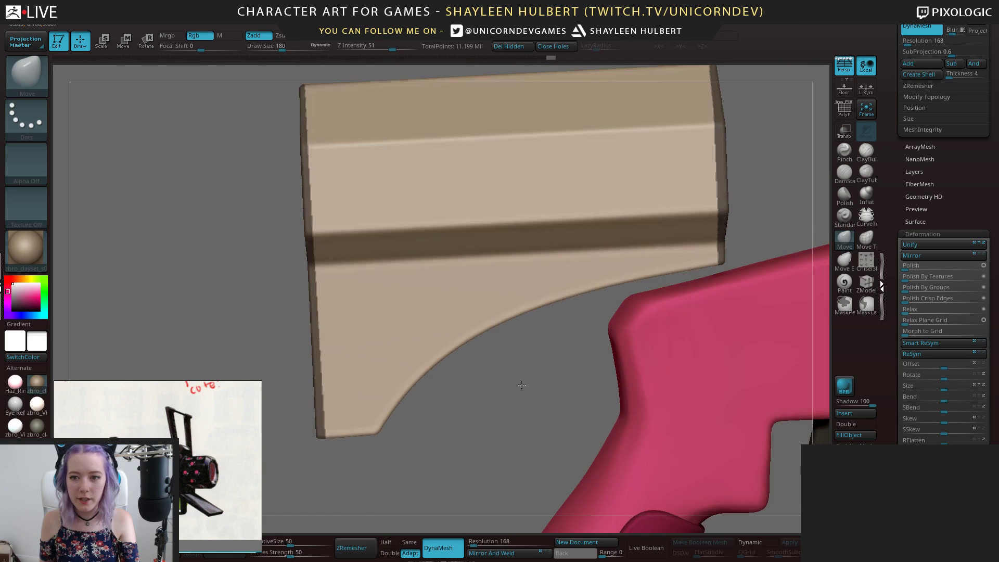
Build up clay along the stock's side crease using ClayTubes at Z Intensity 7, and smooth the strokes
click(866, 151)
key(bracketleft)
key(bracketleft)
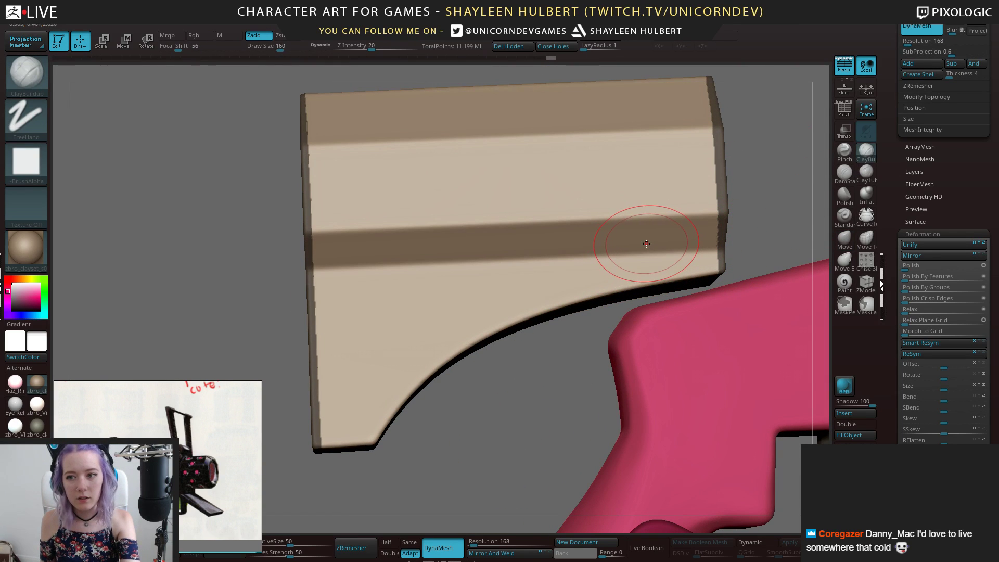
key(b)
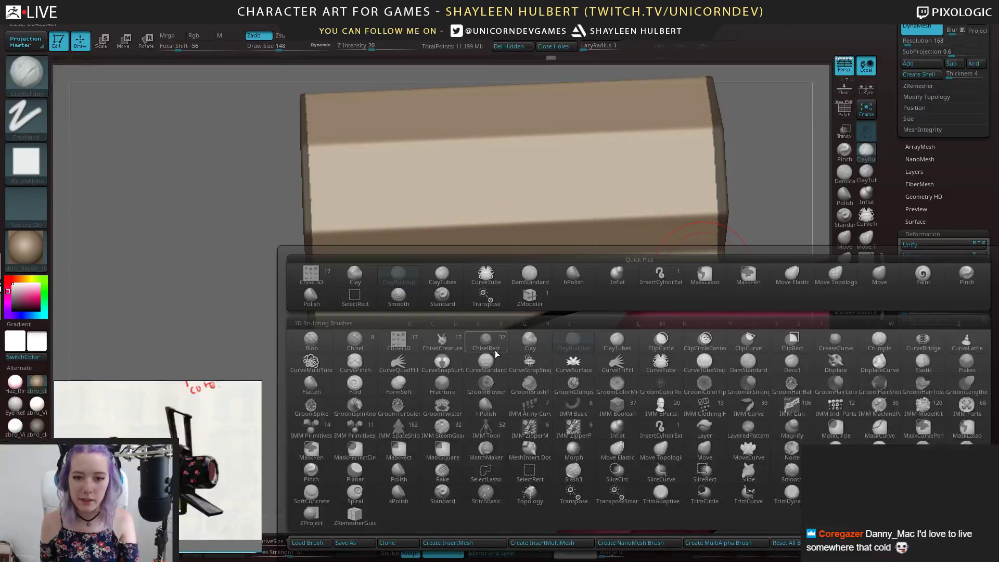
key(c)
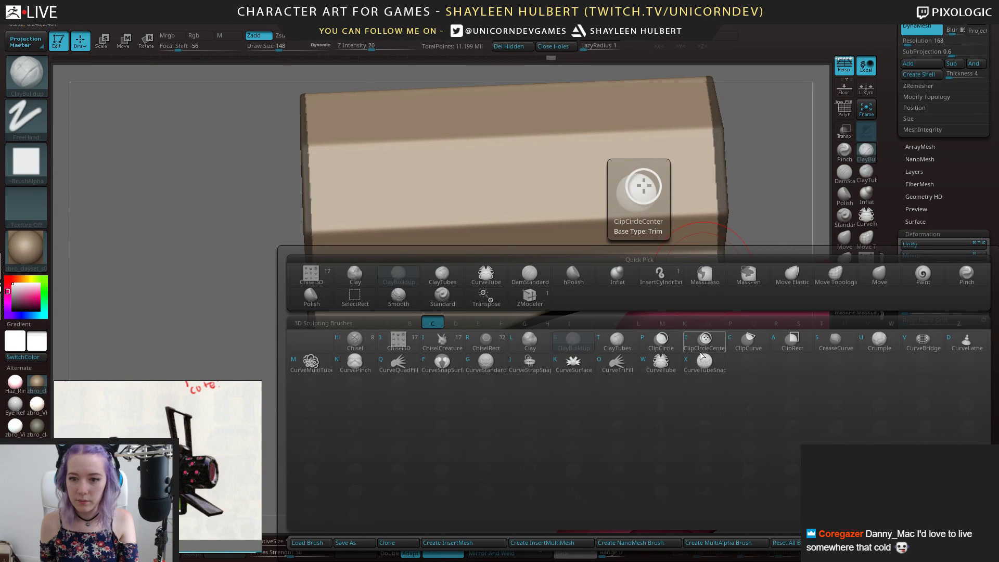
click(616, 341)
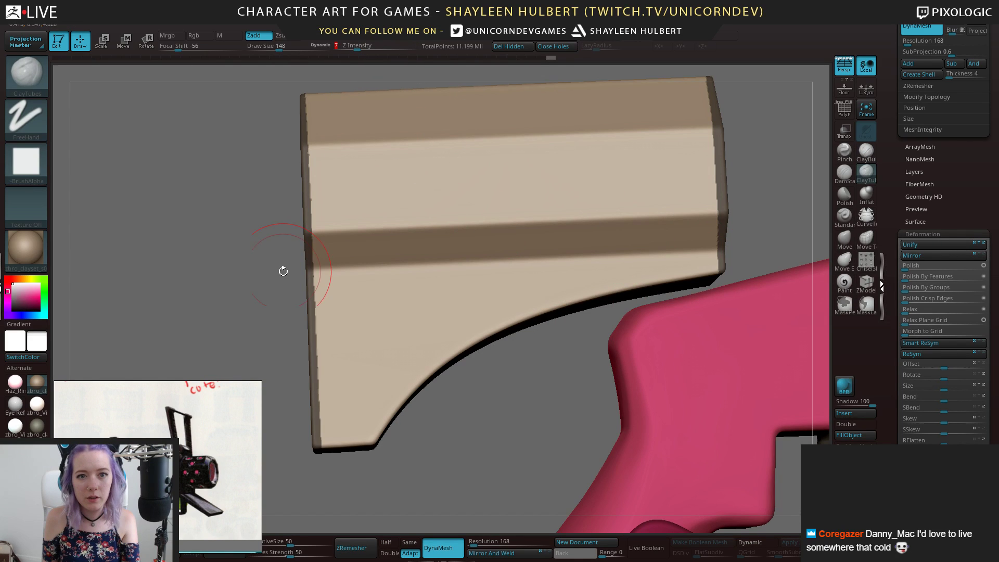
drag(283, 270, 398, 238)
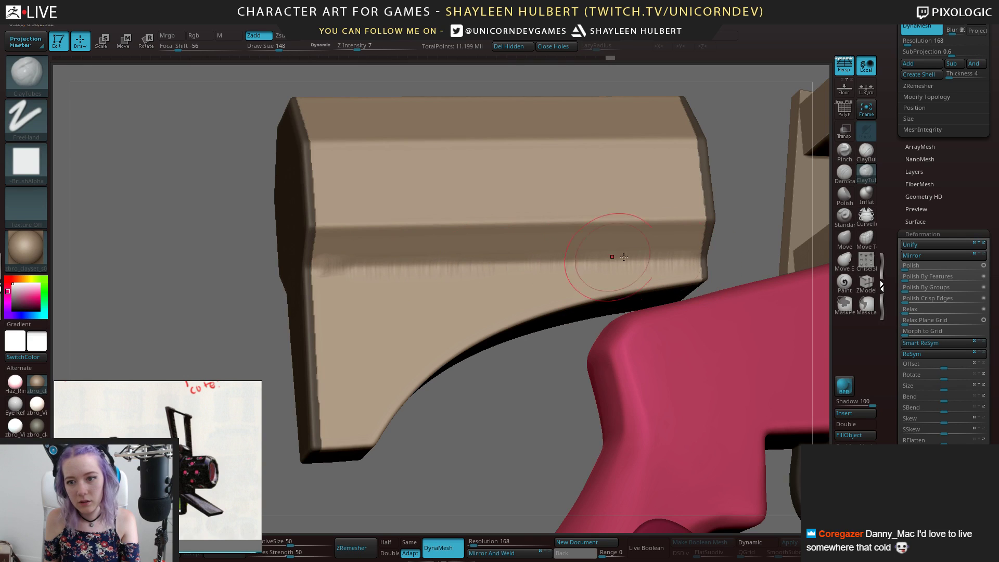
shift+drag(740, 224, 664, 236)
Mask the stock's upper body above the lower side panel and soften the mask's edge
mouse_move(266, 261)
ctrl+mouse_down()
mouse_move(762, 234)
mouse_move(752, 245)
ctrl+mouse_up()
drag(512, 359, 563, 329)
ctrl+drag(333, 191, 334, 188)
ctrl+click(335, 188)
ctrl+click(334, 189)
ctrl+click(335, 188)
drag(442, 411, 424, 398)
Smooth the unmasked crease below the upper body and fill its front end with ClayTubes strokes
shift+drag(337, 262, 382, 262)
mouse_move(645, 266)
shift+mouse_down()
mouse_move(573, 267)
mouse_move(582, 255)
shift+mouse_up()
drag(583, 254, 597, 267)
drag(674, 263, 570, 262)
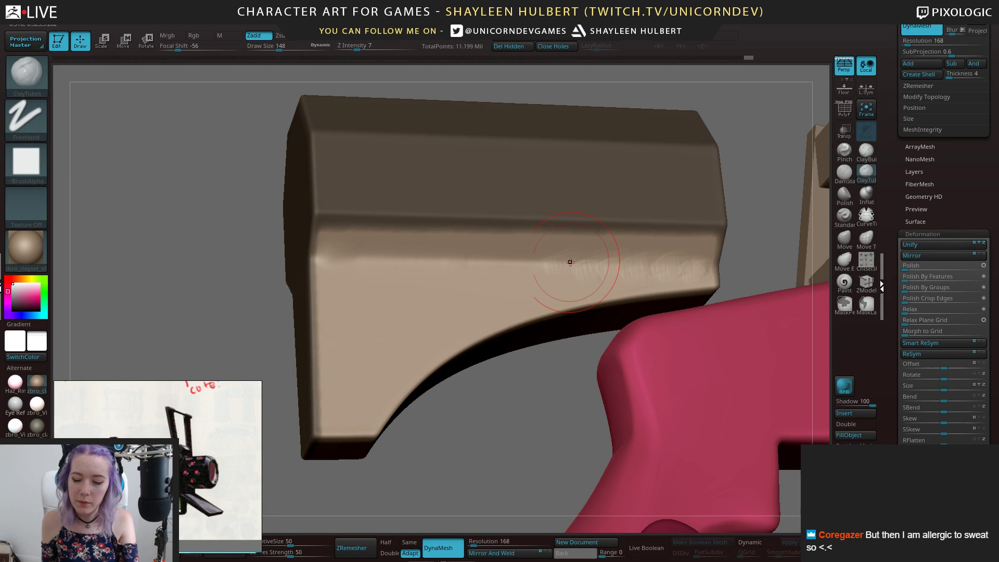
drag(780, 182, 759, 219)
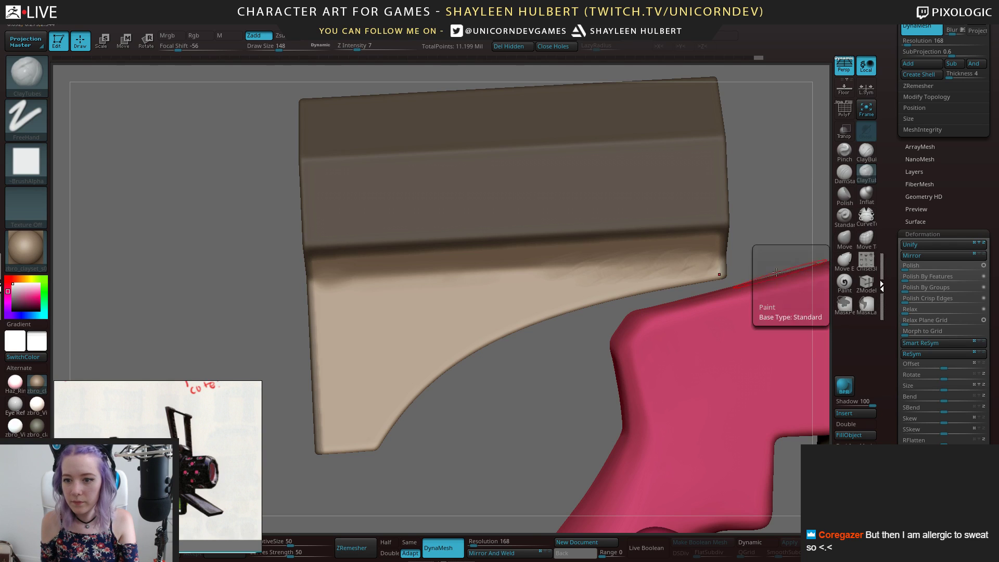
Add the stock's curved underside to the mask with MaskLasso, inverting the mask and back to check it
mouse_move(753, 261)
ctrl+mouse_down()
mouse_move(647, 282)
mouse_move(749, 252)
mouse_move(698, 248)
mouse_move(330, 378)
mouse_move(390, 455)
ctrl+mouse_up()
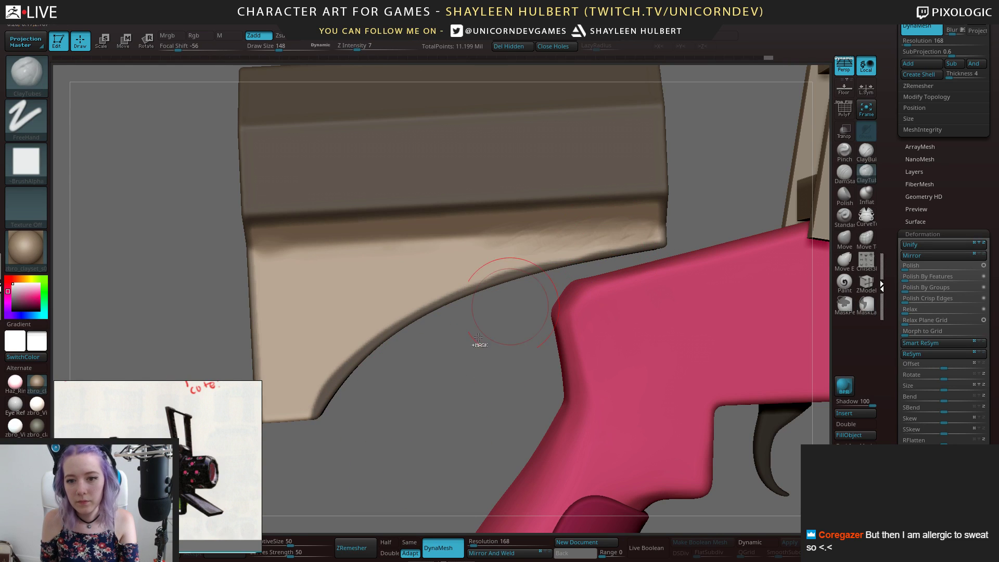
ctrl+click(497, 316)
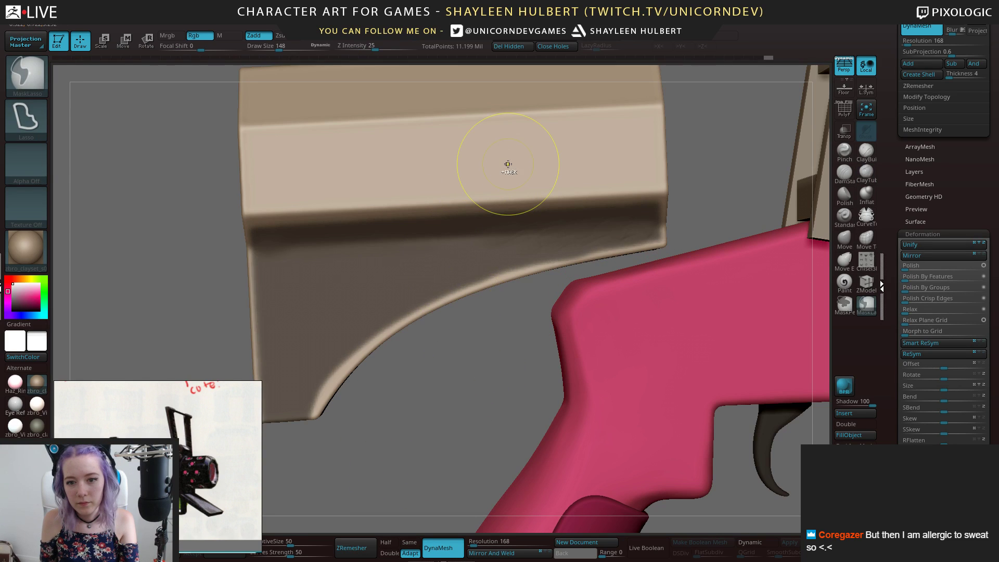
ctrl+click(510, 327)
Fill the rear part of the lower panel's crease with ClayTubes and smooth the strokes into the surface
mouse_move(510, 327)
mouse_down()
mouse_move(597, 257)
mouse_move(545, 237)
mouse_move(255, 251)
mouse_up()
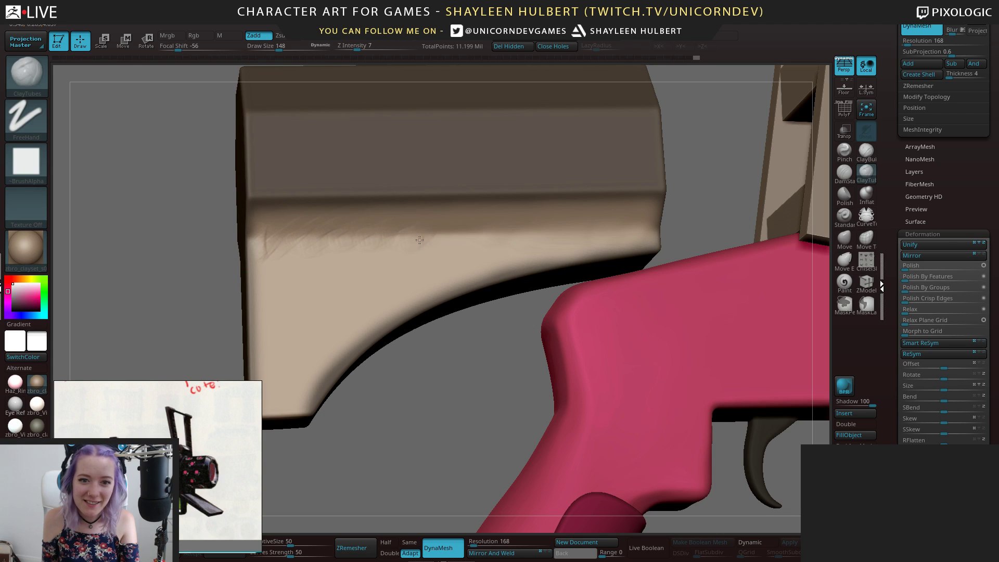
key(shift)
mouse_move(475, 240)
shift+mouse_down()
mouse_move(278, 249)
mouse_move(374, 233)
shift+mouse_up()
mouse_move(284, 238)
shift+mouse_down()
mouse_move(276, 274)
mouse_move(270, 252)
mouse_move(384, 245)
shift+mouse_up()
Flatten and smooth the filled crease with hPolish, reducing Draw Size to 96 and Z Intensity to 14
key(b)
key(h)
key(p)
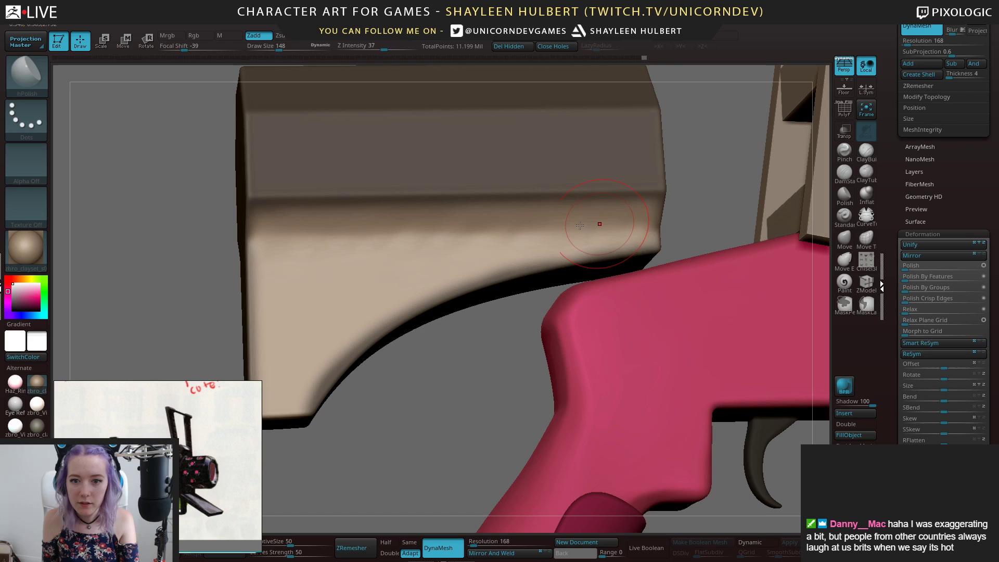
key(shift)
shift+drag(443, 231, 317, 254)
drag(198, 297, 225, 208)
key(shift)
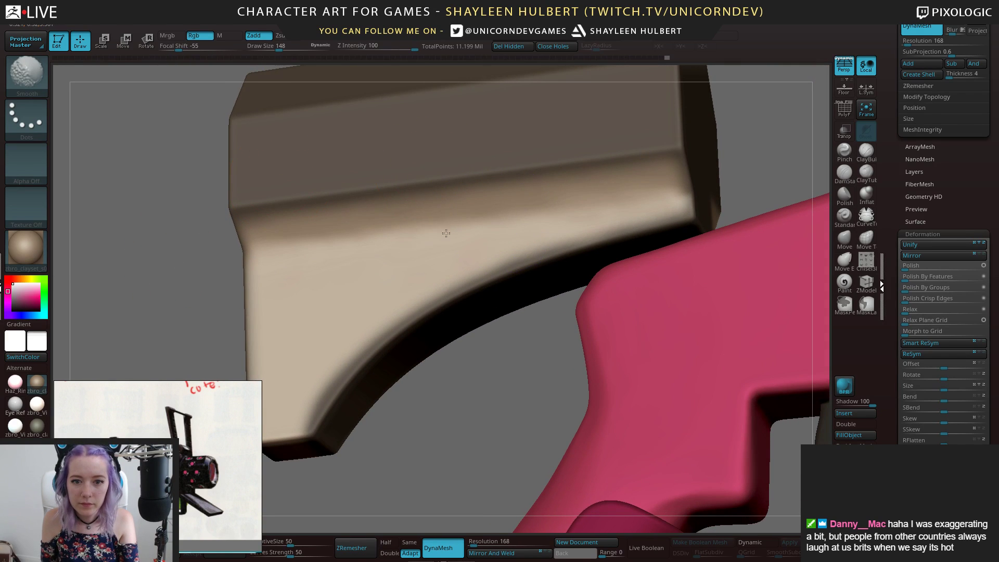
shift+drag(179, 246, 638, 210)
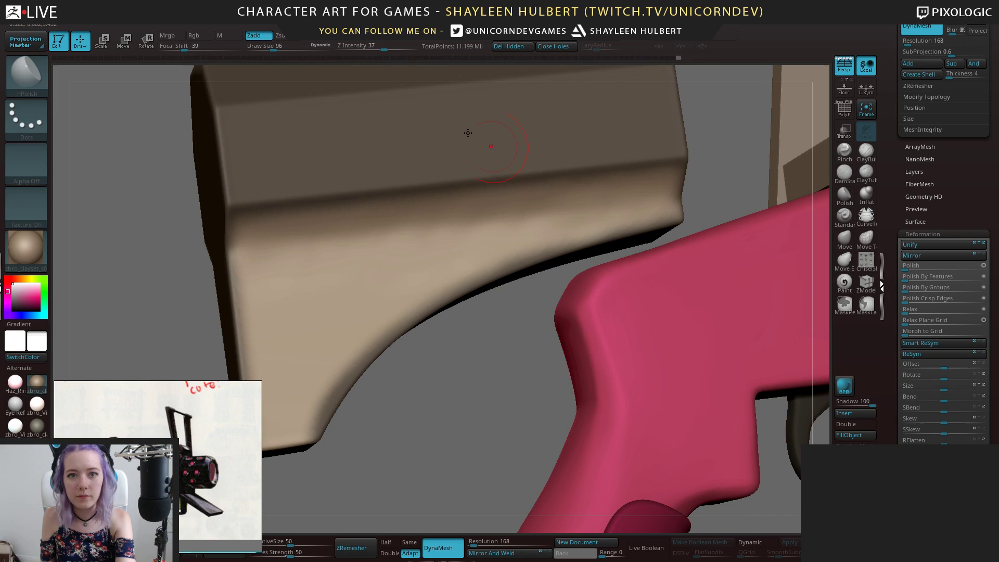
shift+right_drag(468, 134, 675, 207)
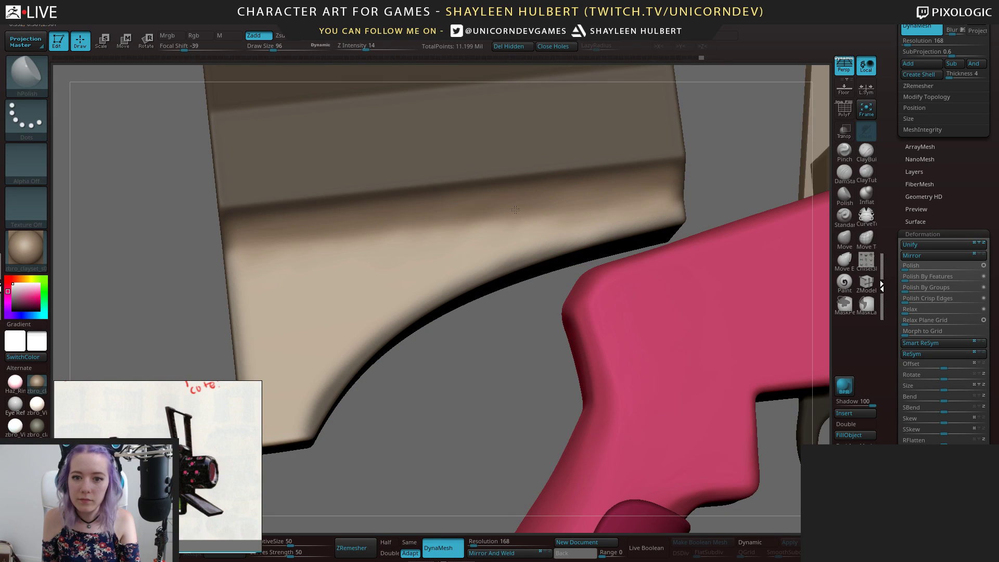
mouse_move(330, 343)
shift+right_down()
mouse_move(268, 326)
mouse_move(181, 281)
shift+right_up()
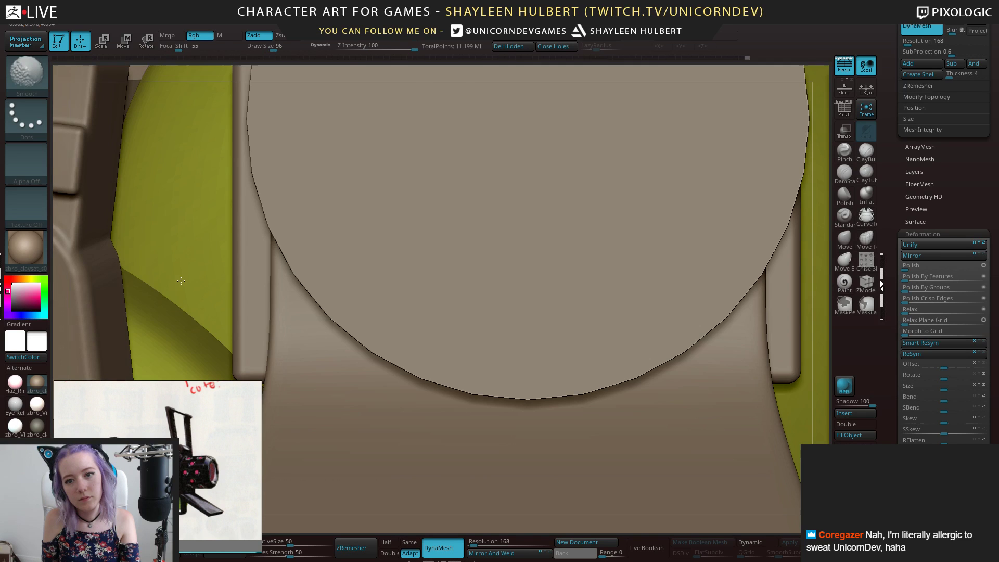
Frame the stock and hide all the other subtools to work on its lower panel alone
key(f)
drag(892, 87, 899, 229)
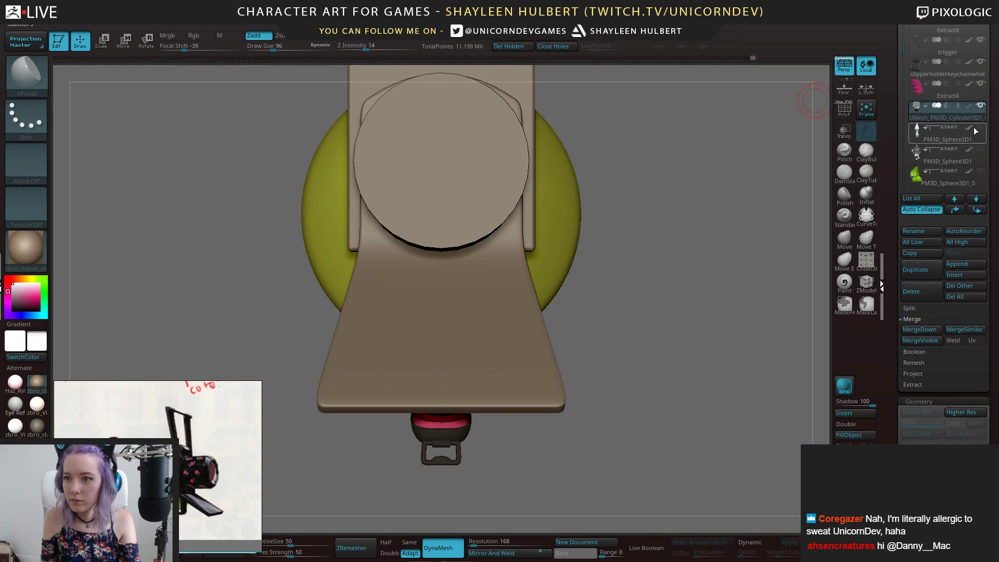
shift+click(980, 105)
mouse_move(631, 241)
mouse_down()
mouse_move(640, 272)
mouse_move(616, 254)
mouse_move(591, 182)
mouse_move(614, 208)
mouse_move(689, 241)
mouse_move(696, 271)
mouse_move(706, 264)
mouse_up()
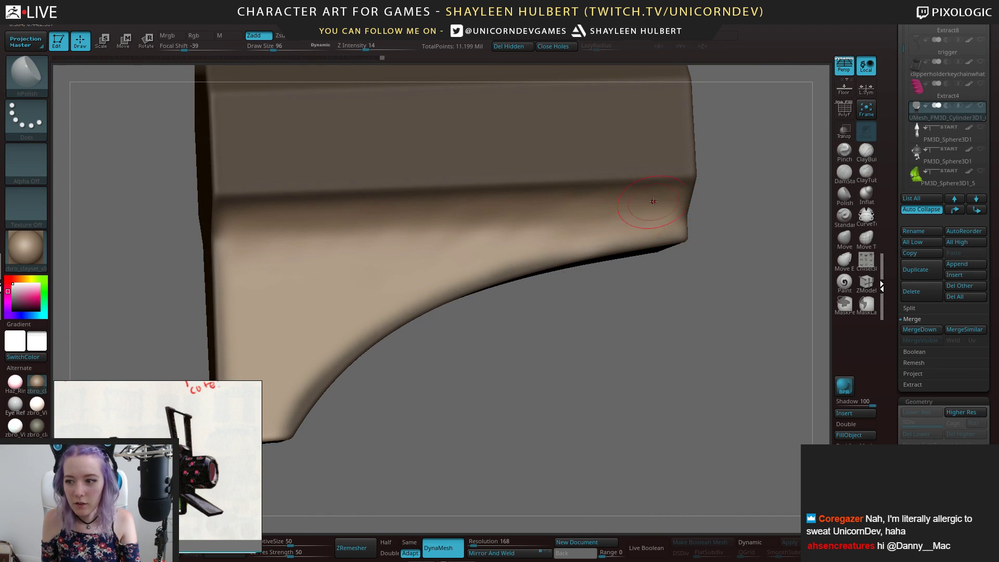
key(shift)
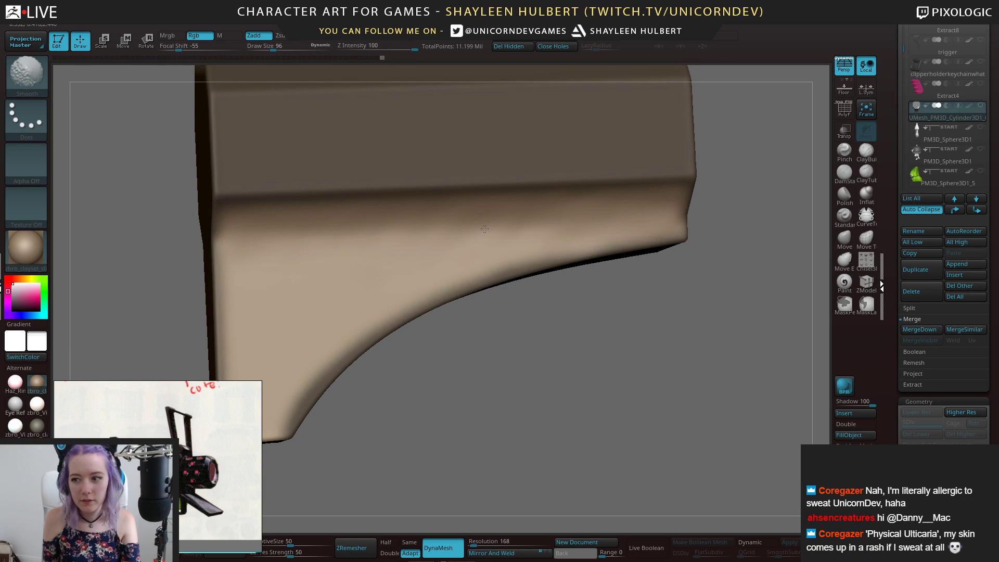
Smooth the stock's lower panel beneath the crease, checking the mesh density with the polyframe display
shift+drag(554, 363, 547, 371)
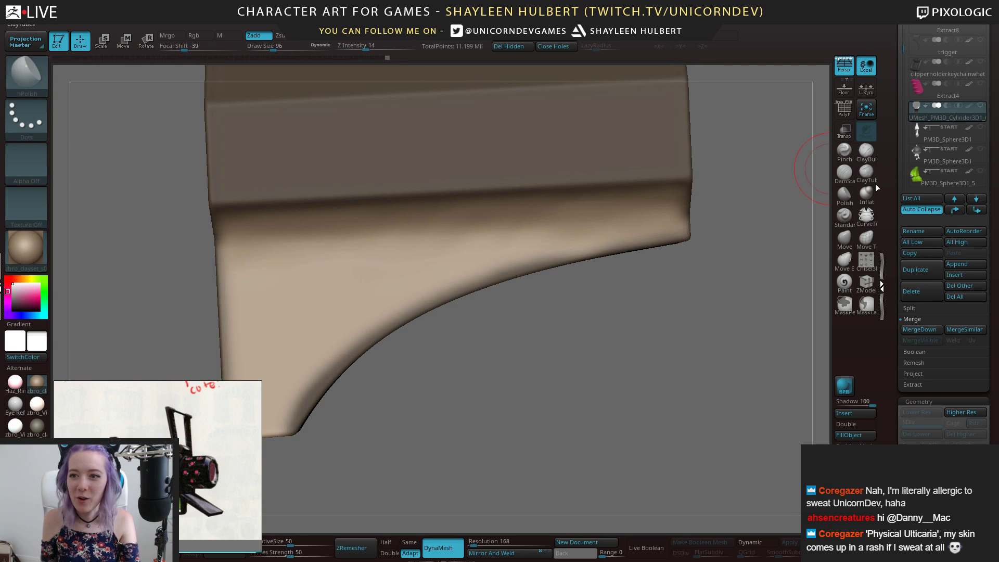
click(866, 152)
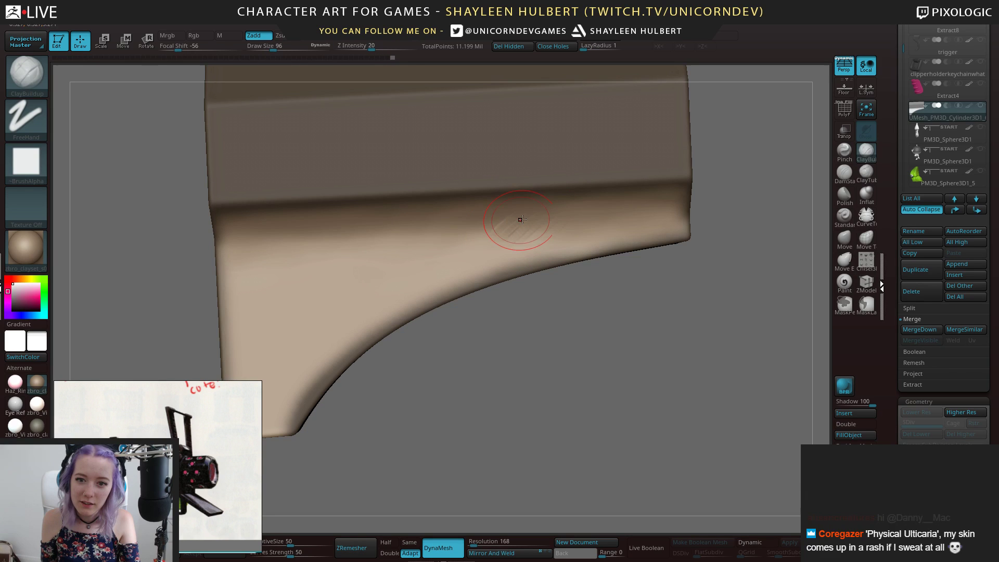
shift+drag(522, 220, 494, 230)
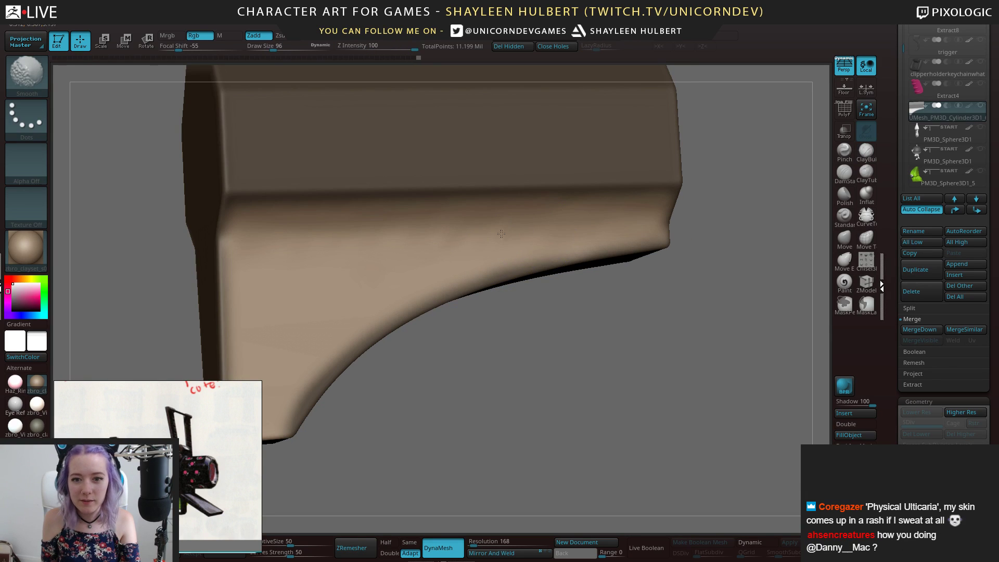
click(851, 112)
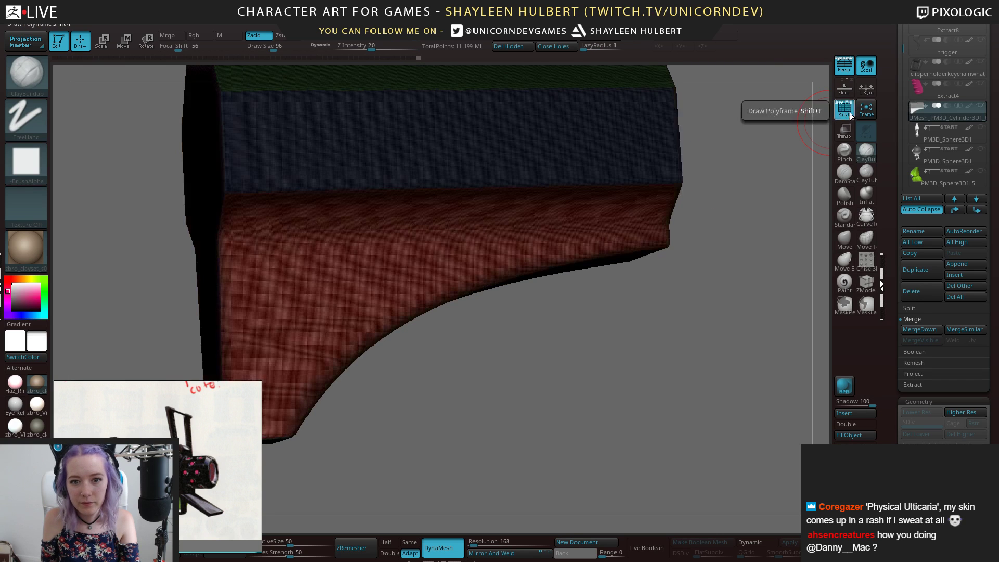
drag(754, 198, 816, 134)
key(shift+f)
mouse_move(782, 193)
mouse_down()
mouse_move(723, 292)
mouse_move(615, 354)
mouse_up()
shift+drag(509, 260, 444, 252)
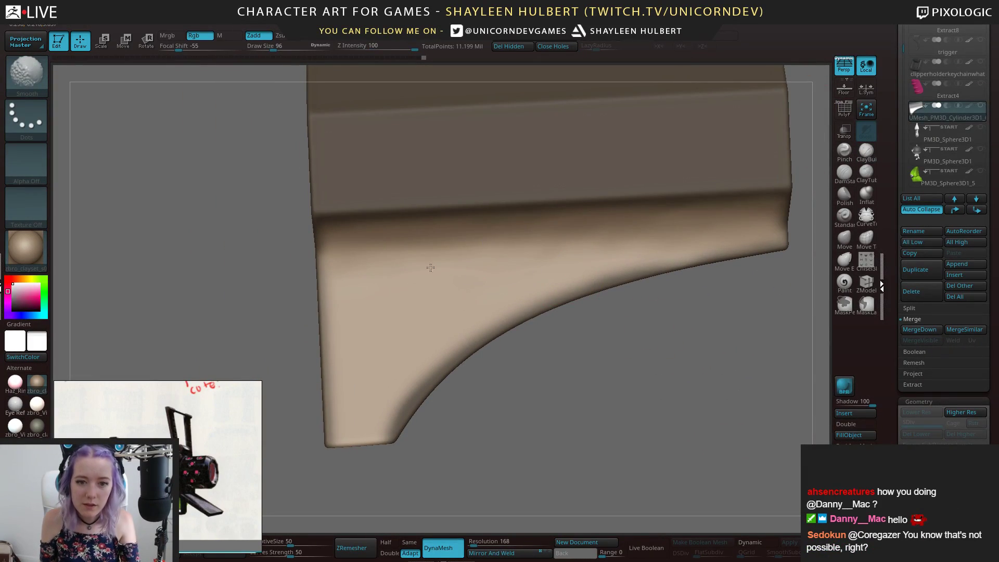
Flatten the lower panel beneath the crease using hPolish at Draw Size 112 and Z Intensity 14
key(b)
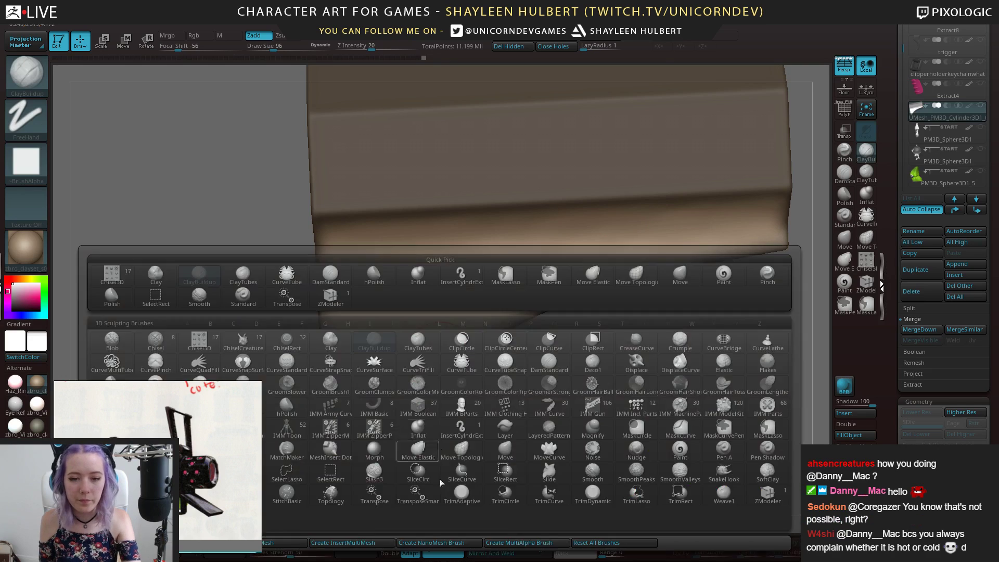
key(h)
key(p)
drag(424, 270, 508, 284)
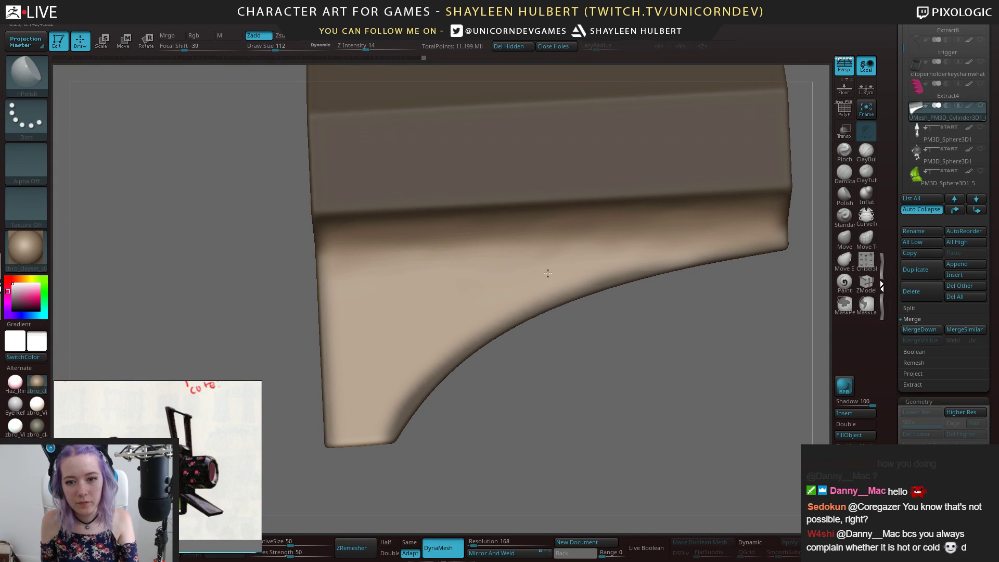
mouse_move(284, 285)
mouse_down()
mouse_move(513, 286)
mouse_move(538, 272)
mouse_up()
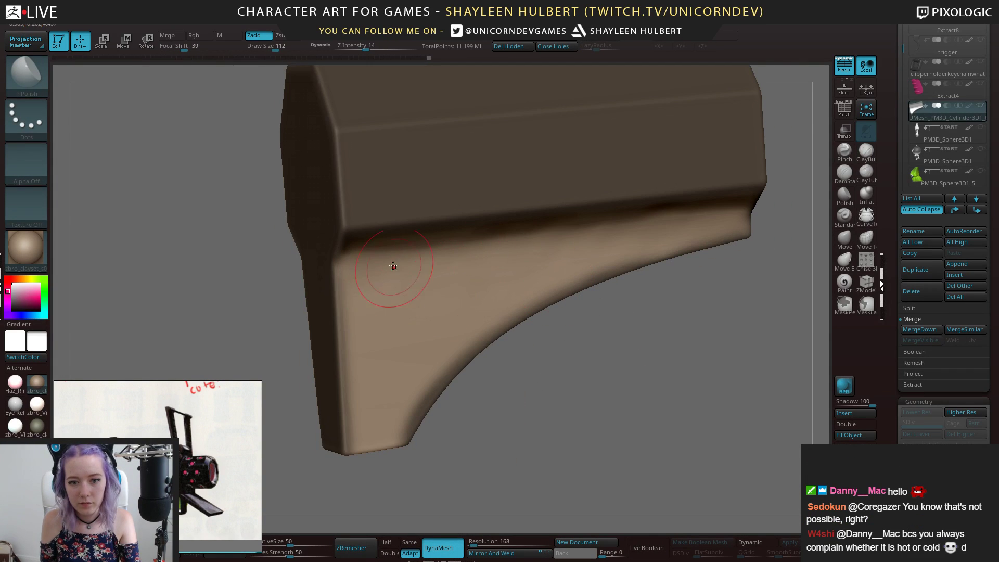
drag(607, 371, 598, 368)
ctrl+right_drag(599, 368, 562, 334)
Smooth the lower panel's blend near the front corner and the leg, and update the stock's DynaMesh
drag(596, 371, 507, 364)
mouse_move(576, 344)
mouse_down()
mouse_move(602, 368)
mouse_move(608, 397)
mouse_move(536, 364)
mouse_move(605, 247)
mouse_move(633, 251)
mouse_up()
mouse_move(705, 310)
alt+mouse_down()
mouse_move(579, 351)
mouse_move(536, 349)
alt+mouse_up()
shift+drag(526, 303, 516, 289)
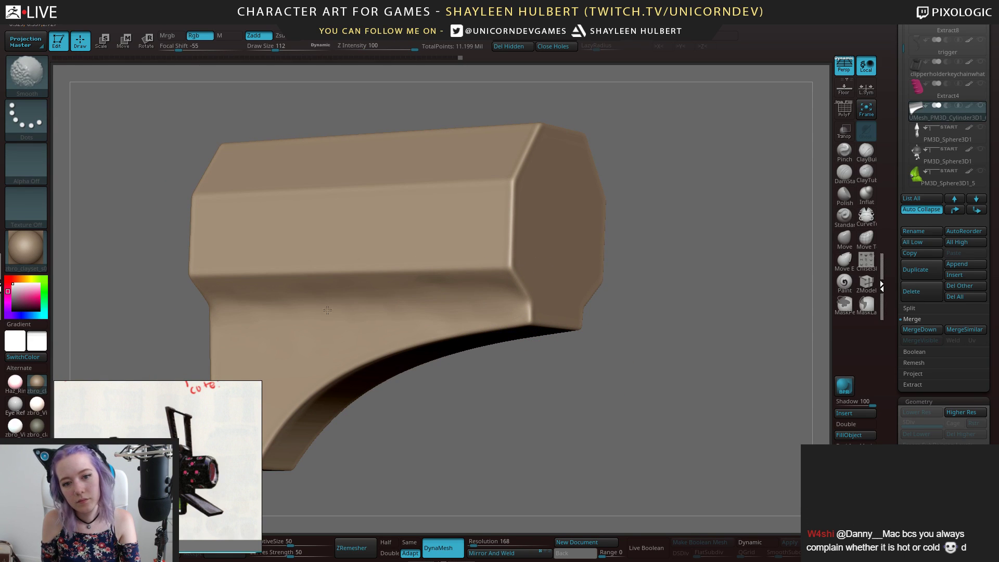
shift+drag(282, 309, 246, 333)
mouse_move(551, 423)
alt+mouse_down()
mouse_move(490, 405)
mouse_move(658, 358)
mouse_move(658, 387)
mouse_move(654, 373)
mouse_move(641, 373)
alt+mouse_up()
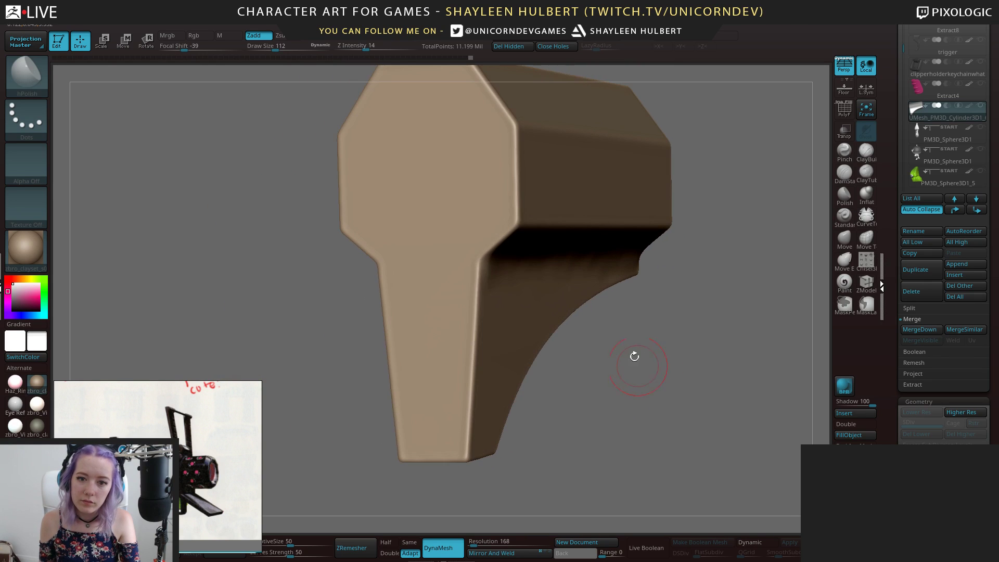
mouse_move(780, 422)
mouse_down()
mouse_move(714, 431)
mouse_move(534, 319)
mouse_move(548, 361)
mouse_move(568, 333)
mouse_move(709, 306)
mouse_move(675, 345)
mouse_move(658, 334)
mouse_up()
drag(656, 375, 584, 272)
mouse_move(283, 307)
alt+mouse_down()
mouse_move(569, 336)
mouse_move(615, 372)
alt+mouse_up()
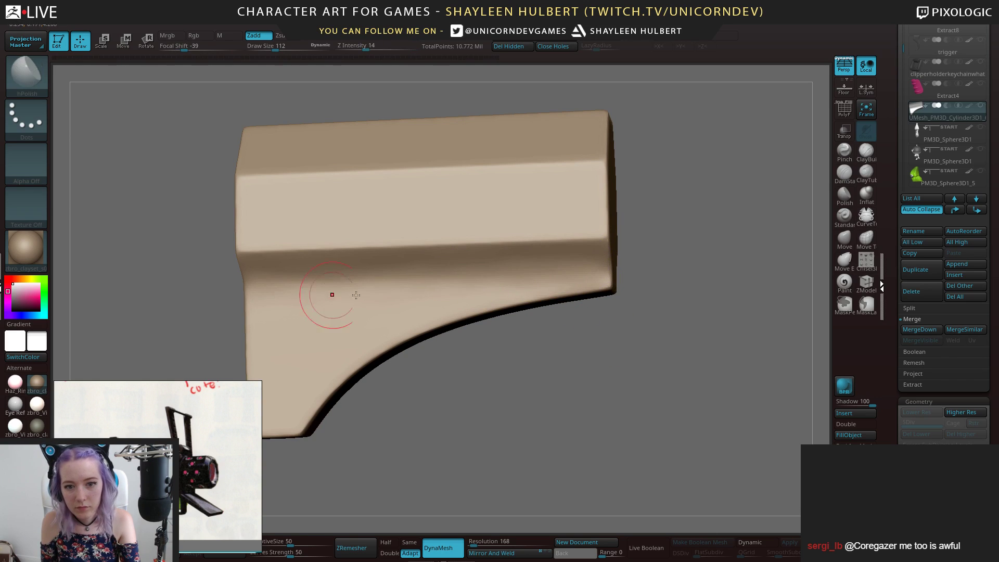
Inspect the stock's polyframe and even out the side panel beside the crease with the Polish brush
click(843, 110)
drag(778, 209, 657, 321)
click(844, 110)
mouse_move(423, 325)
alt+mouse_down()
mouse_move(388, 203)
mouse_move(363, 330)
mouse_move(444, 417)
mouse_move(465, 402)
mouse_move(471, 409)
mouse_move(491, 151)
mouse_move(546, 191)
alt+mouse_up()
click(844, 196)
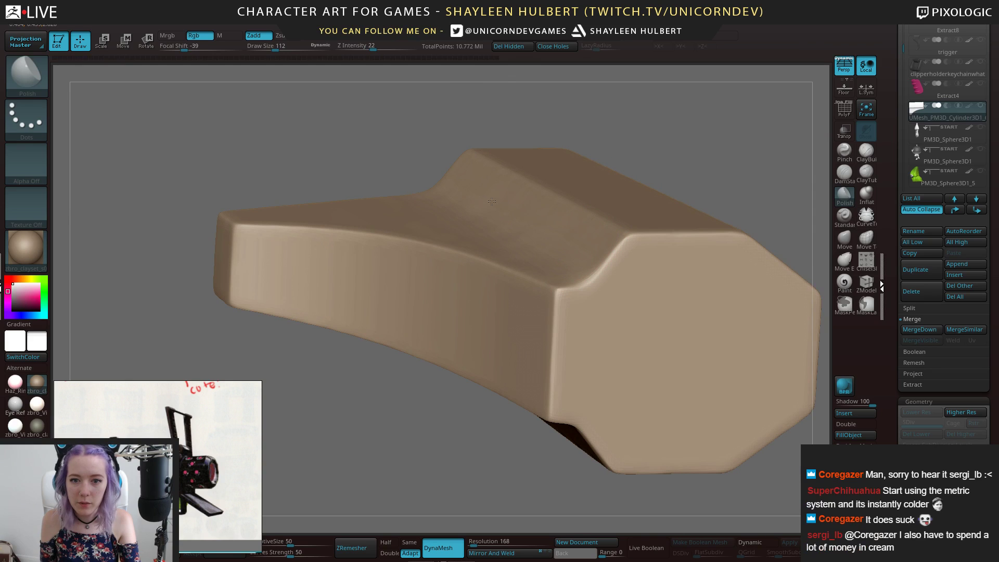
drag(375, 154, 531, 191)
drag(428, 148, 453, 201)
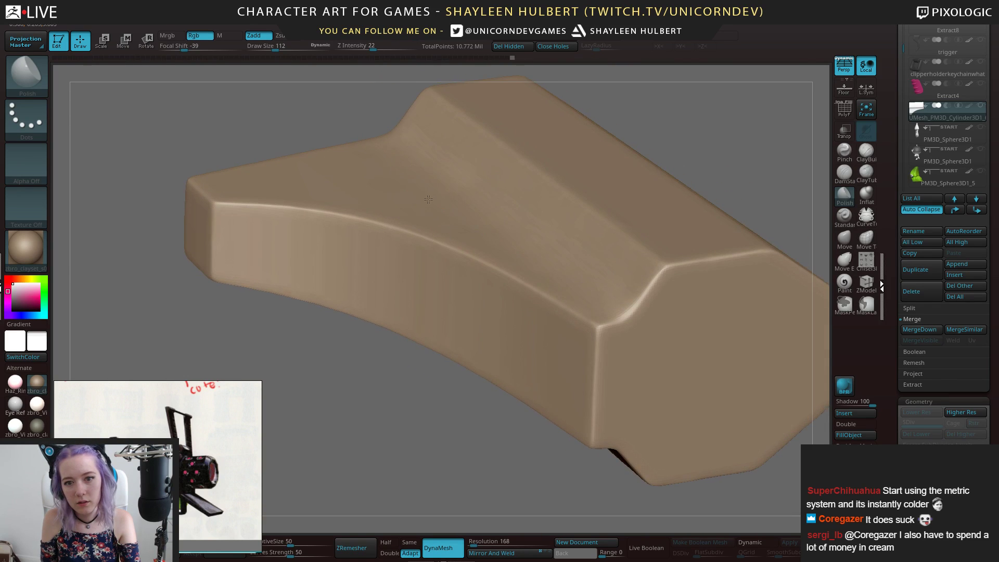
Mirror and weld the stock and turn on X symmetry for sculpting
key(f)
drag(381, 311, 406, 335)
drag(631, 405, 652, 272)
drag(206, 437, 220, 349)
drag(444, 413, 455, 458)
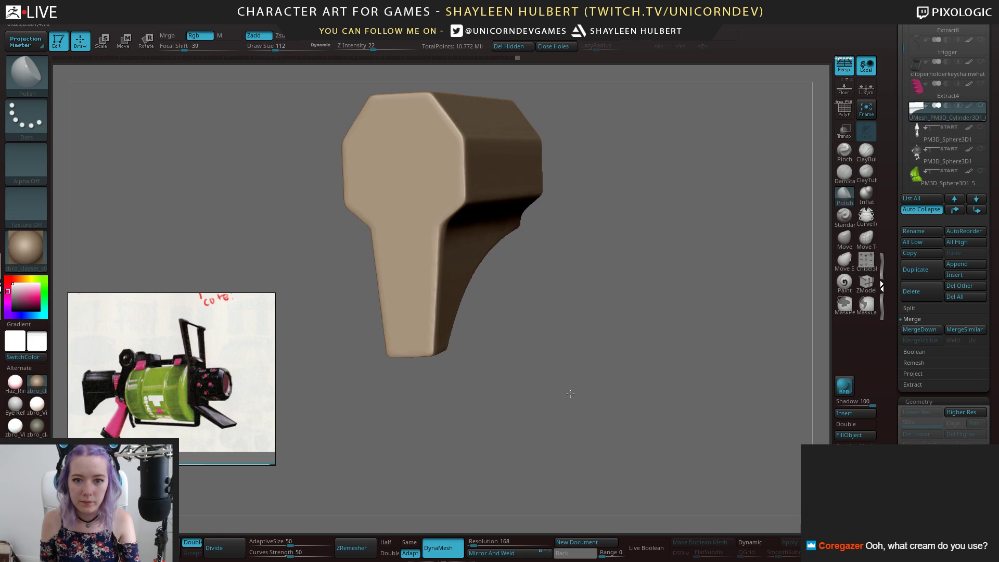
click(511, 554)
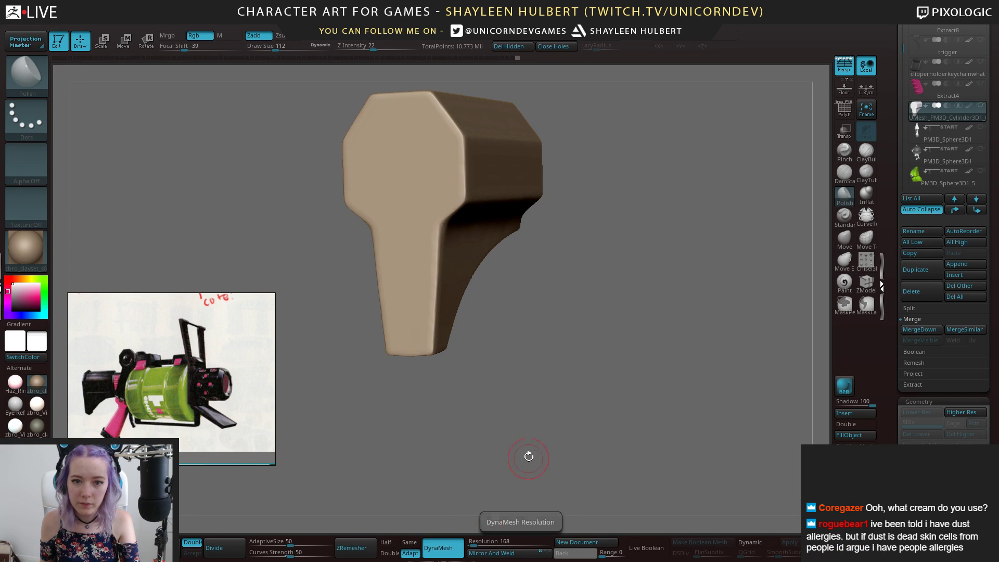
shift+drag(526, 461, 584, 412)
click(659, 47)
shift+drag(598, 156, 475, 289)
mouse_move(557, 379)
alt+mouse_down()
mouse_move(628, 376)
mouse_move(620, 350)
mouse_move(598, 395)
alt+mouse_up()
Raise the DynaMesh resolution to 304 and remesh the stock
click(509, 542)
text(300)
key(Return)
shift+drag(335, 330, 338, 291)
shift+drag(616, 342, 651, 348)
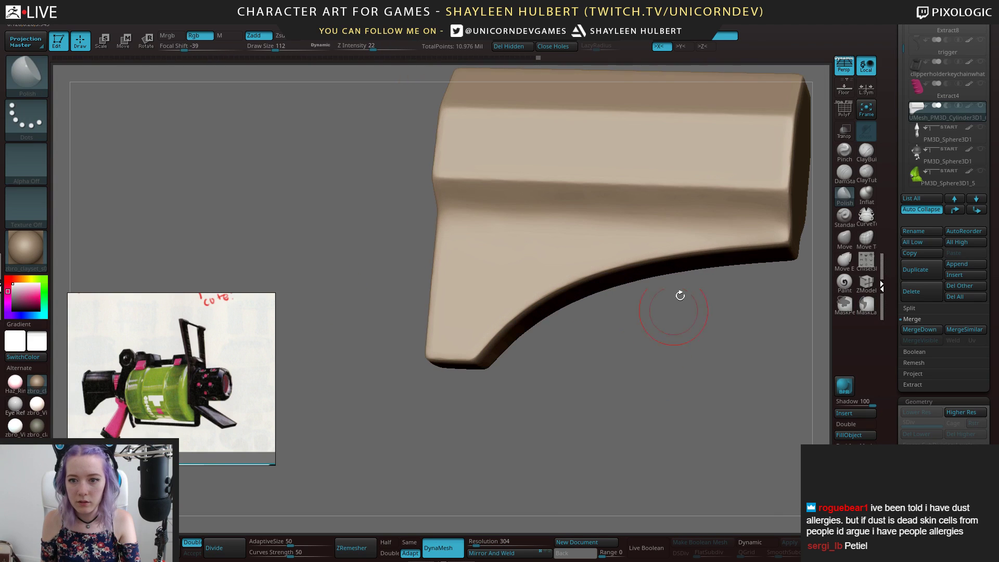
alt+drag(755, 323, 634, 317)
Soften the whole stock with the Polish and Polish By Features deformations
drag(899, 411, 899, 239)
drag(906, 295, 932, 295)
shift+drag(616, 343, 620, 319)
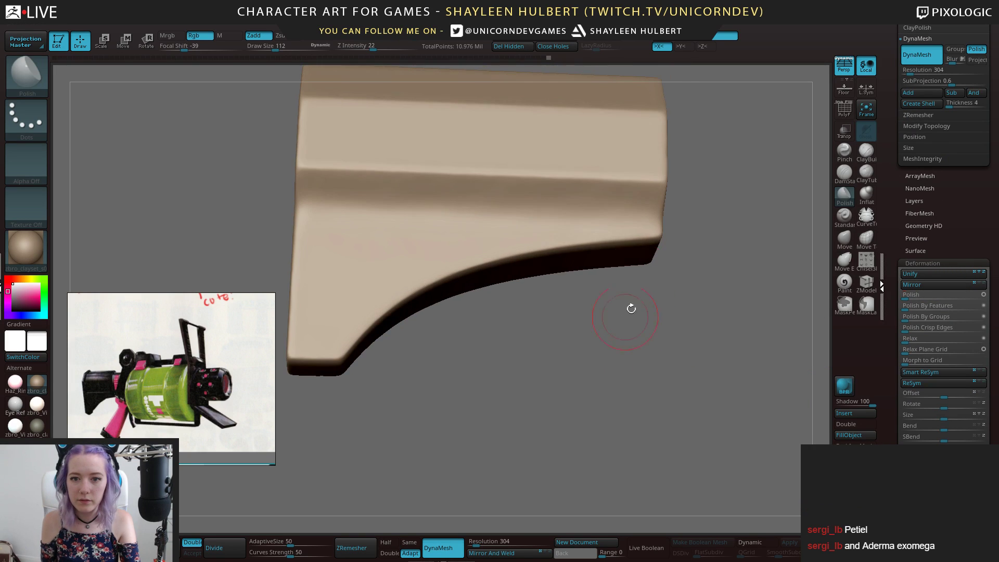
drag(910, 305, 916, 306)
drag(704, 299, 709, 314)
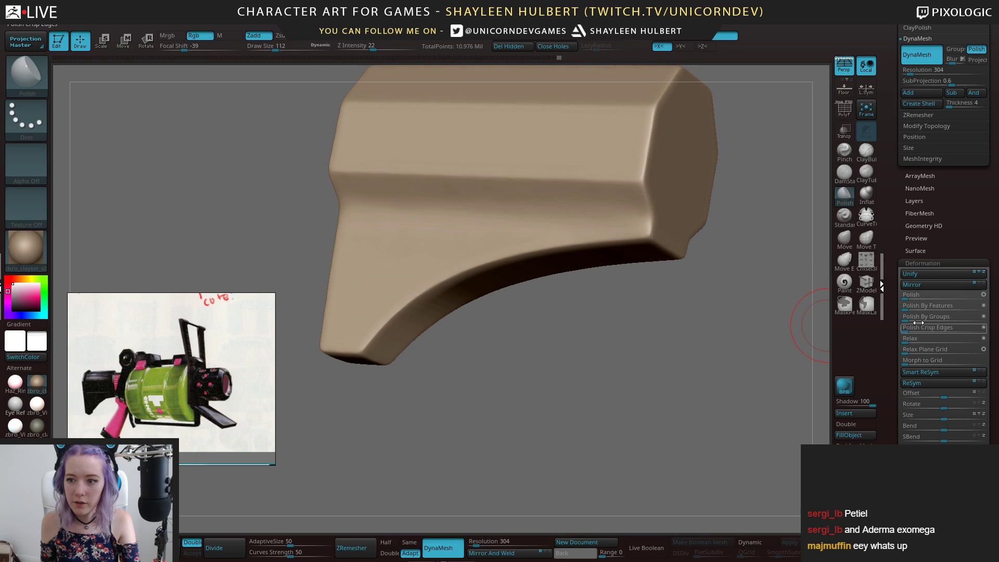
Smooth the stock's crease and side panels with symmetry active
shift+drag(654, 319, 657, 217)
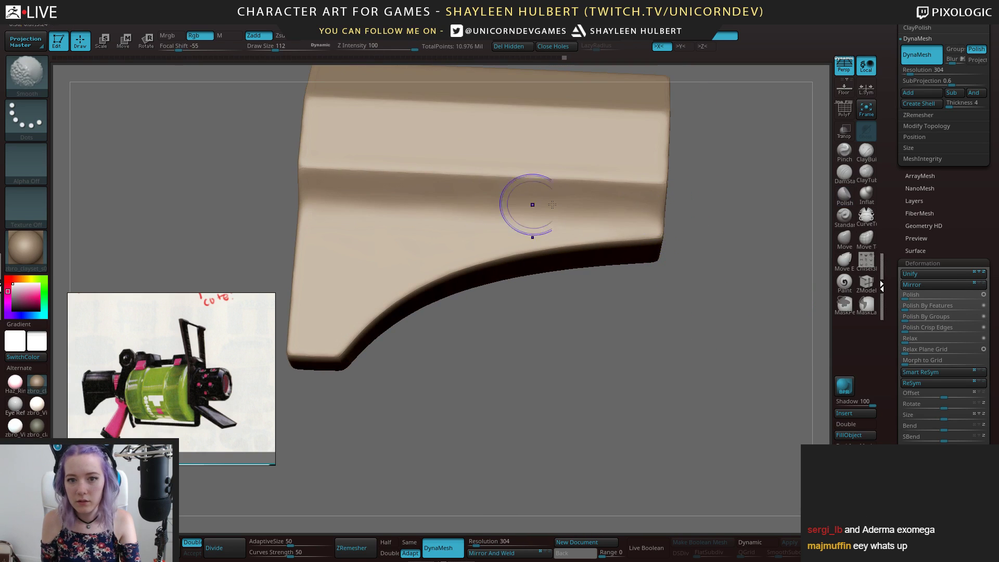
drag(697, 317, 580, 310)
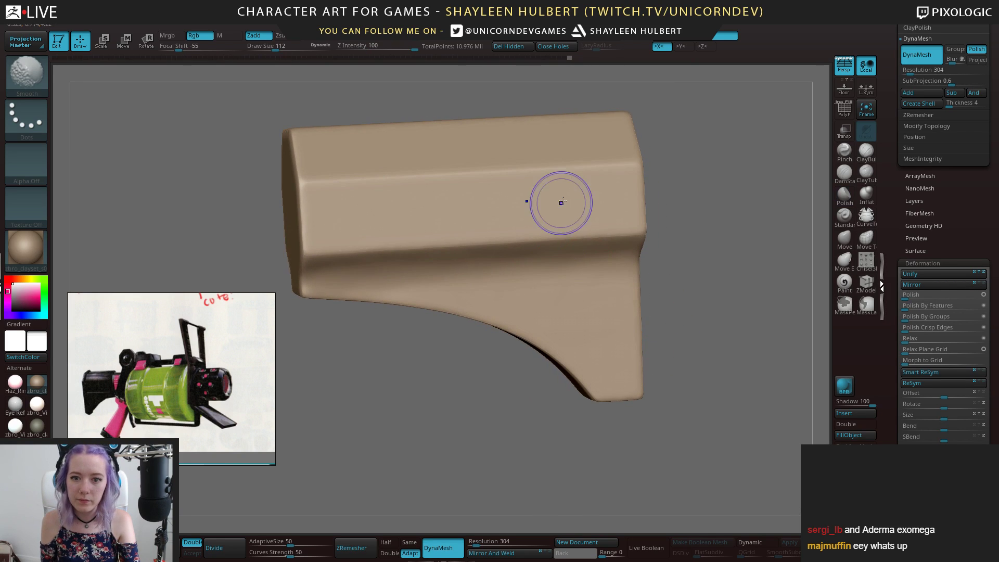
mouse_move(497, 364)
alt+mouse_down()
mouse_move(656, 276)
mouse_move(685, 345)
mouse_move(645, 338)
mouse_move(638, 318)
alt+mouse_up()
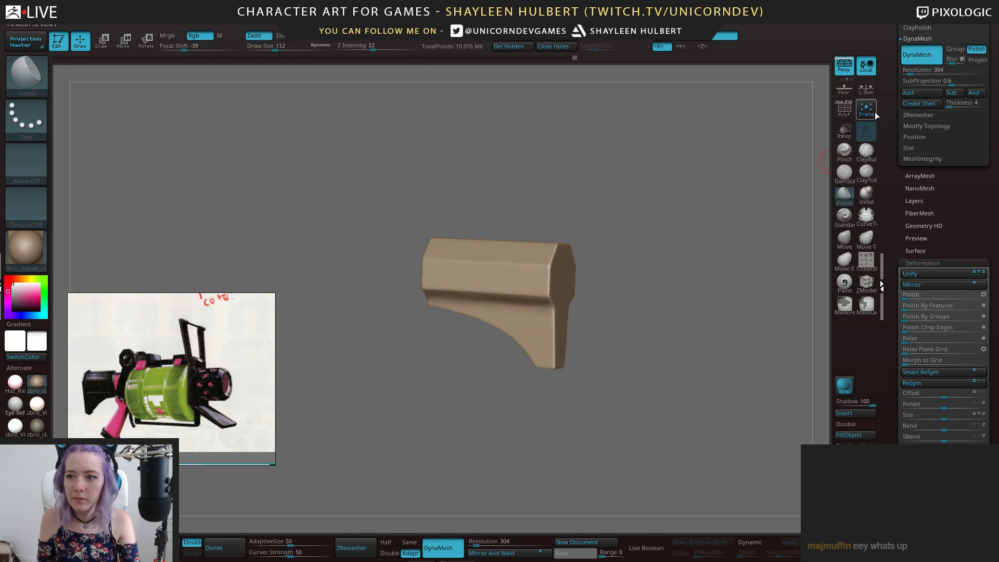
Show the BlockIn, grip, trigger and remaining gun subtools together with the stock
scroll(931, 208, up, 15)
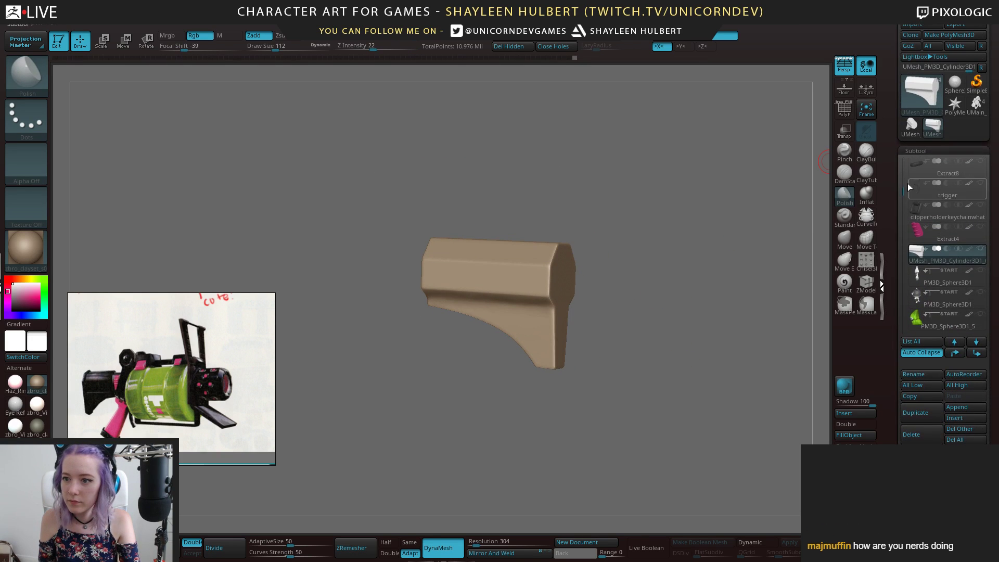
scroll(931, 208, up, 2)
click(980, 162)
drag(649, 328, 551, 375)
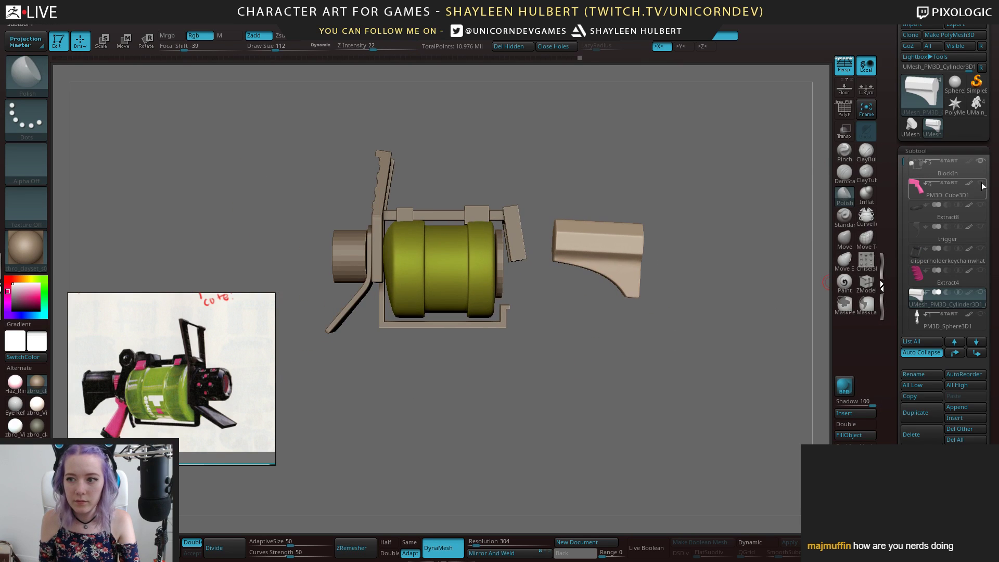
click(981, 162)
click(981, 161)
alt+drag(584, 342, 606, 349)
shift+click(981, 162)
shift+click(980, 162)
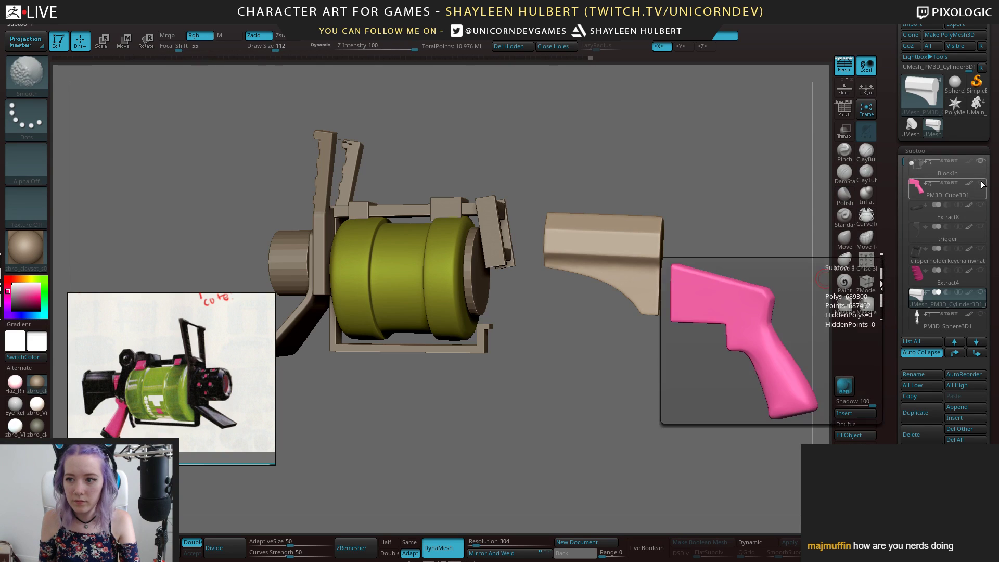
click(980, 183)
alt+drag(723, 354, 664, 347)
Mask the upper octagonal body of the stock from the rear in orthographic view
key(p)
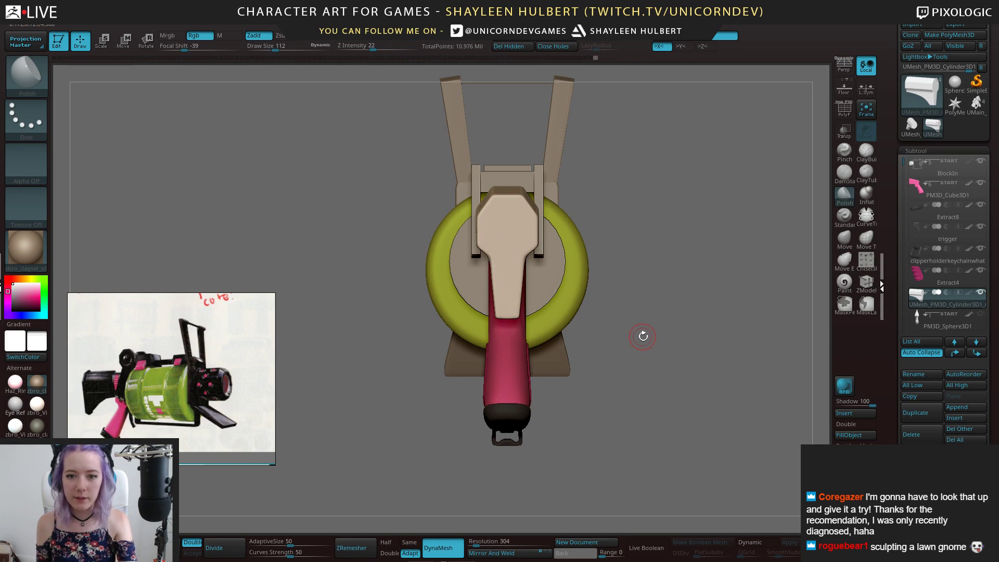
drag(648, 301, 671, 292)
key(e)
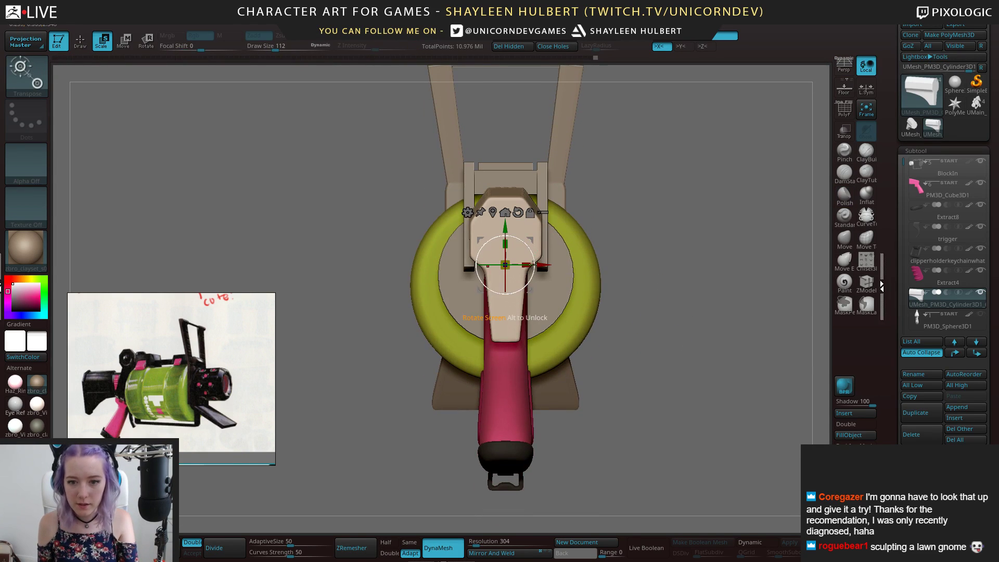
mouse_move(527, 264)
mouse_down()
mouse_move(597, 266)
mouse_move(528, 265)
mouse_up()
mouse_move(363, 147)
ctrl+mouse_down()
mouse_move(605, 258)
mouse_move(526, 276)
ctrl+mouse_up()
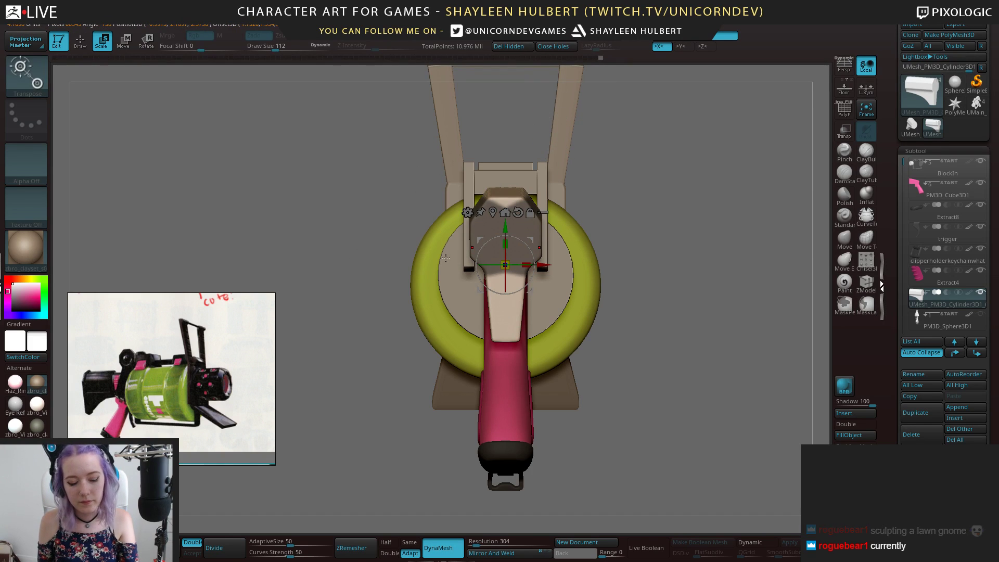
key(q)
mouse_move(427, 173)
alt+mouse_down()
mouse_move(446, 293)
mouse_move(432, 206)
mouse_move(368, 161)
alt+mouse_up()
Refine the mask so only the stock's lower leg stays unmasked, inverting it and back to check
ctrl+click(546, 237)
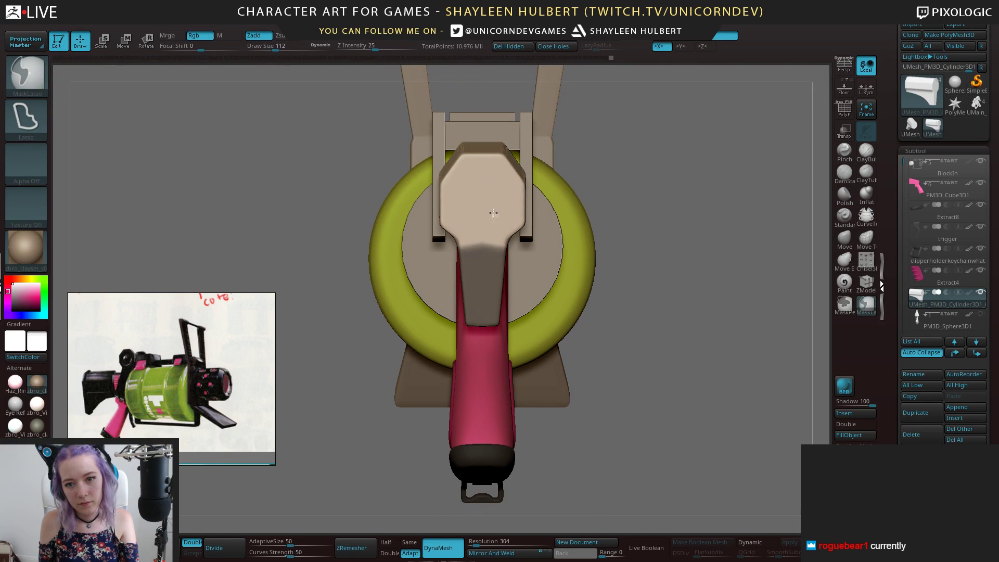
ctrl+click(655, 237)
ctrl+drag(645, 243, 403, 251)
mouse_move(610, 233)
ctrl+mouse_down()
mouse_move(383, 262)
mouse_move(610, 323)
ctrl+mouse_up()
ctrl+click(673, 313)
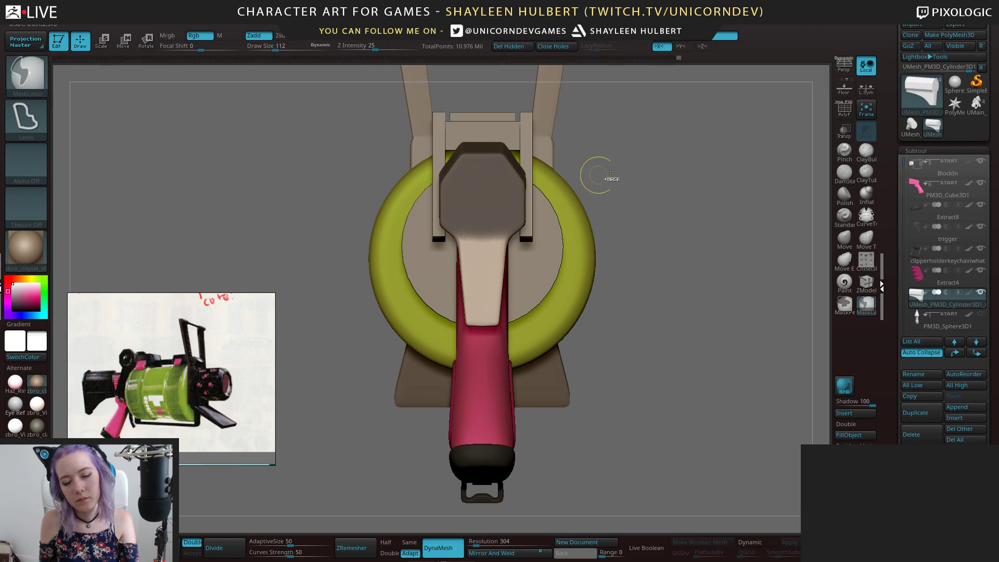
key(ctrl+i)
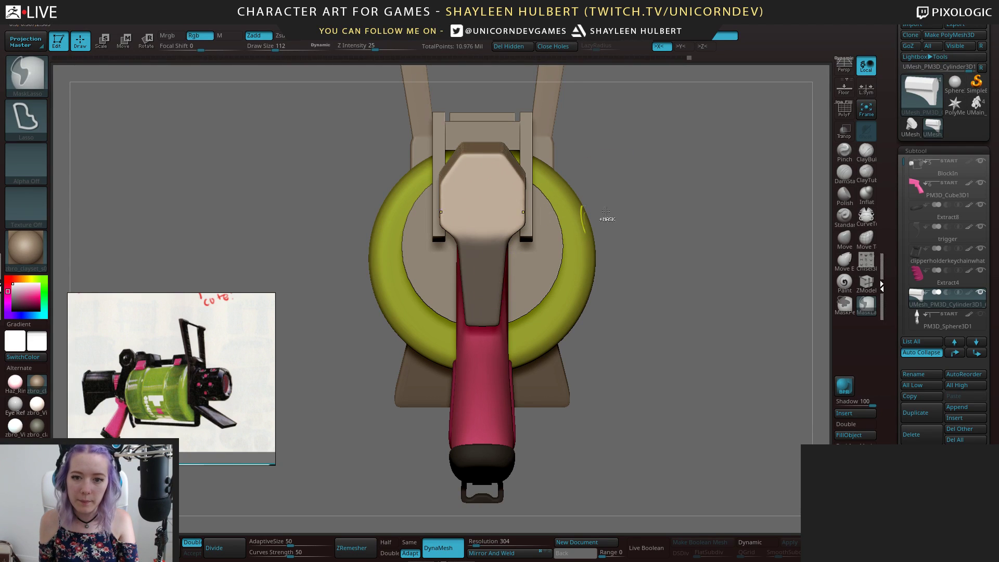
key(ctrl+i)
Widen the stock's lower leg along X by a factor of about 1.25 and clear the mask
key(e)
drag(505, 235, 518, 237)
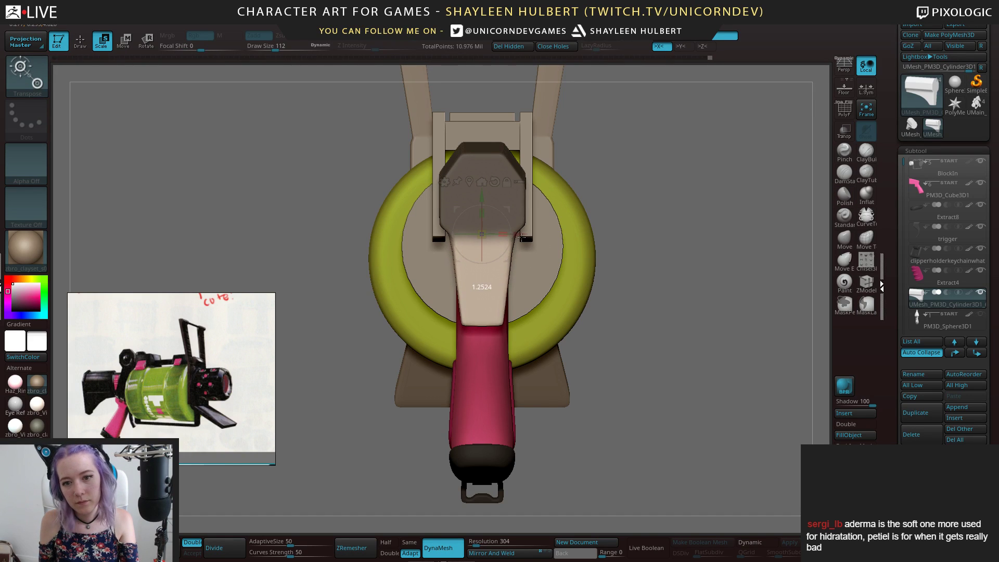
drag(519, 238, 518, 229)
drag(603, 229, 525, 227)
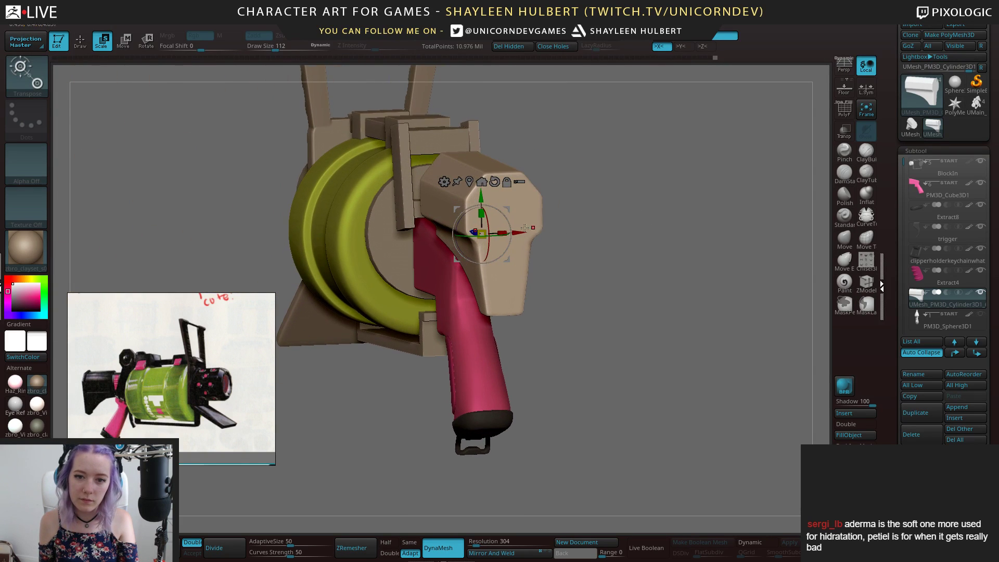
shift+drag(580, 281, 550, 268)
drag(502, 234, 499, 231)
mouse_move(557, 281)
mouse_down()
mouse_move(604, 284)
mouse_move(612, 254)
mouse_move(602, 284)
mouse_move(557, 283)
mouse_move(564, 312)
mouse_up()
drag(604, 292, 627, 281)
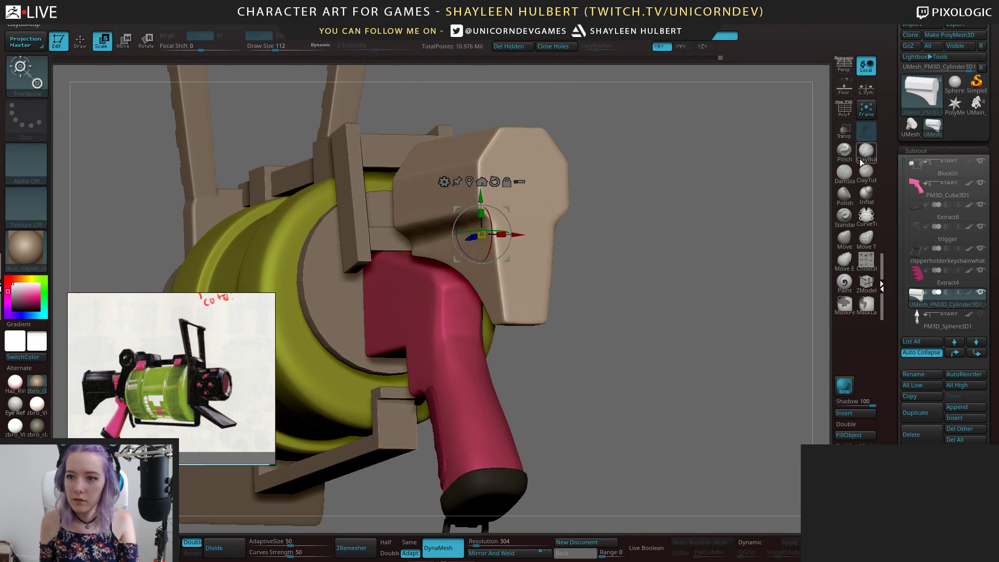
Review the widened stock from the side and rear with the hPolish brush selected, and quicksave the project
key(q)
shift+drag(741, 256, 536, 230)
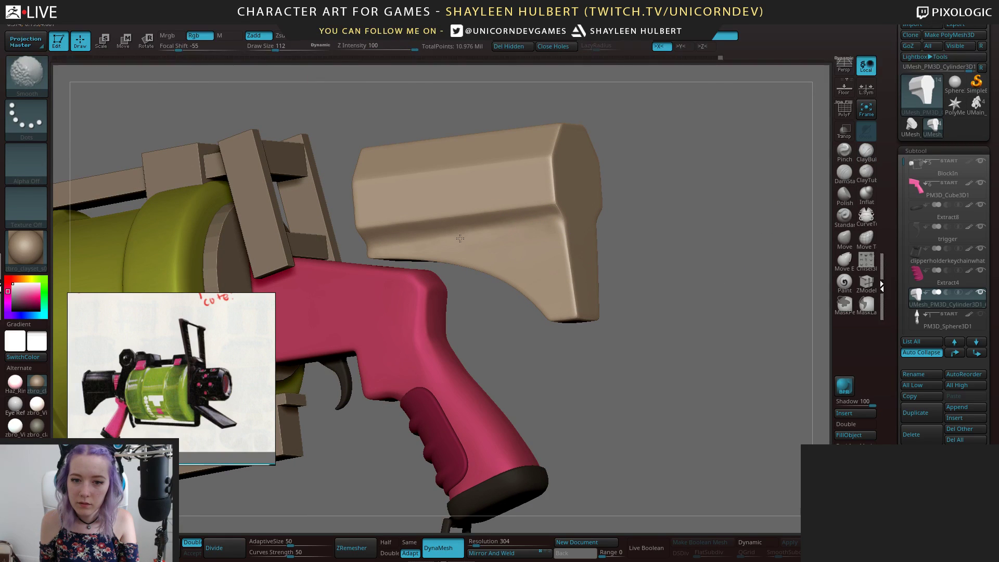
key(b)
key(h)
key(p)
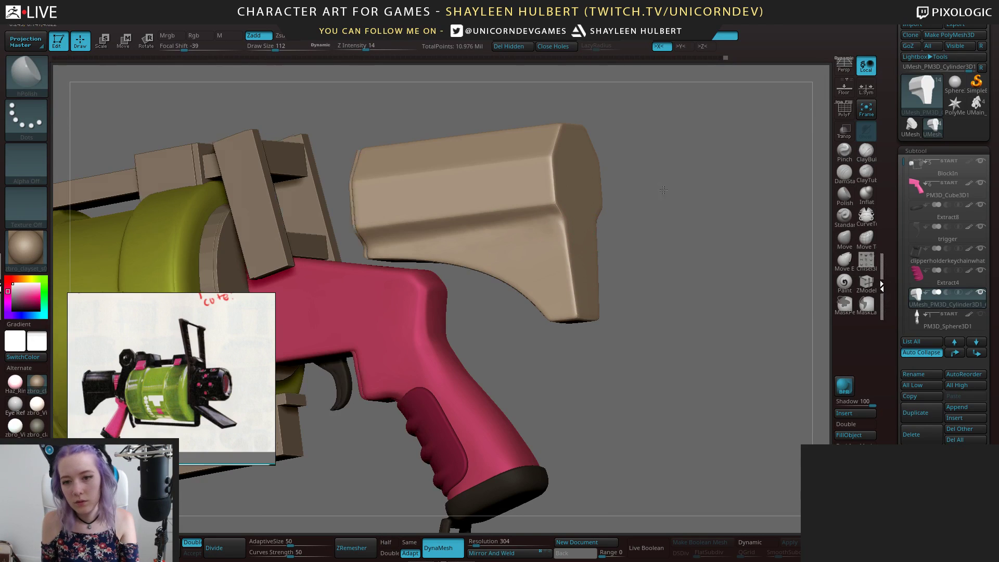
drag(667, 192, 555, 226)
right_drag(467, 259, 474, 239)
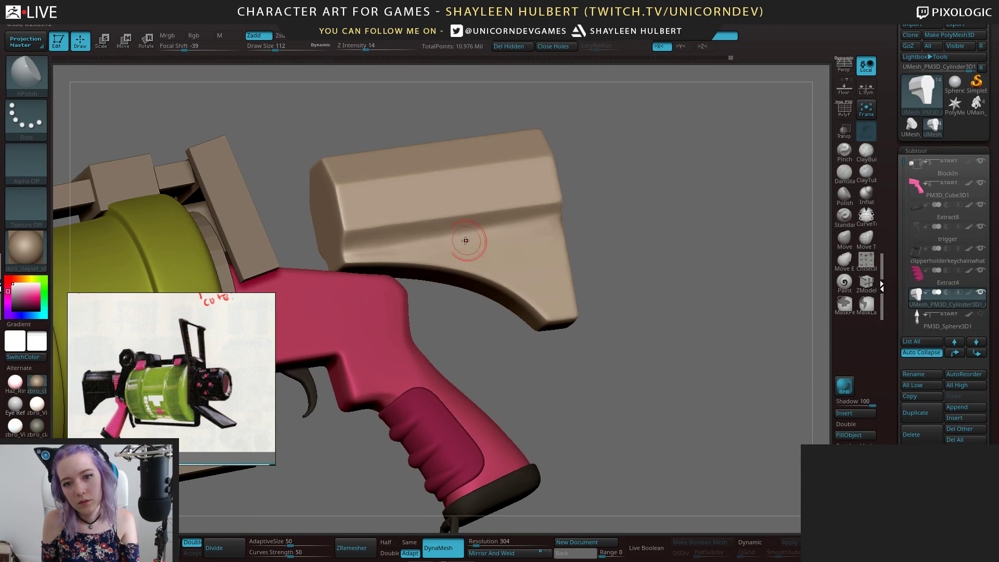
right_drag(526, 221, 527, 208)
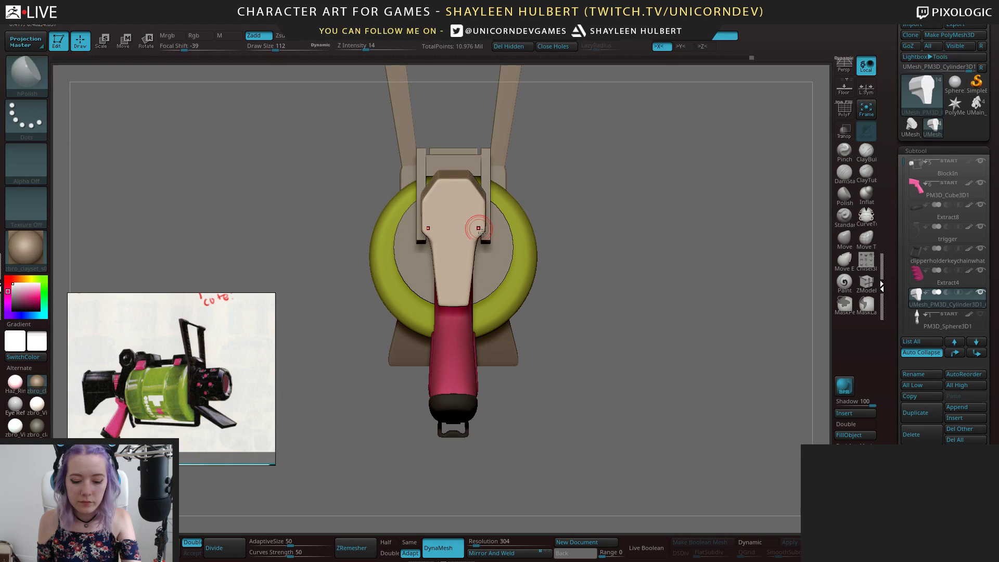
mouse_move(445, 233)
right_down()
mouse_move(683, 211)
mouse_move(628, 186)
mouse_move(682, 205)
mouse_move(695, 234)
mouse_move(651, 254)
mouse_move(680, 218)
mouse_move(667, 298)
mouse_move(615, 206)
right_up()
ctrl+right_drag(677, 325, 600, 288)
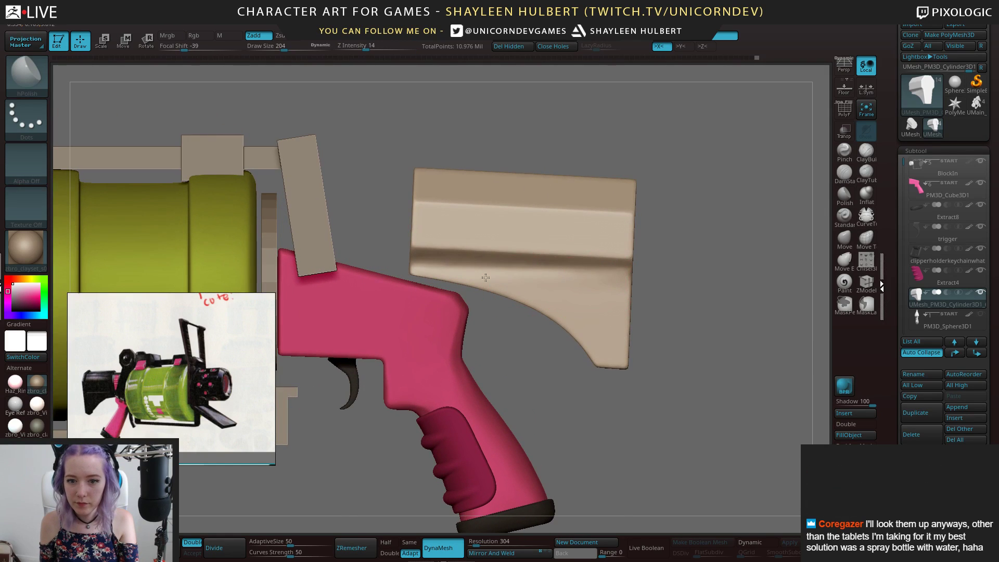
ctrl+right_drag(671, 308, 676, 281)
key(ctrl+s)
Mask a narrow vertical strip along the stock's rear end in side view, including the whole end face
ctrl+right_drag(656, 209, 669, 228)
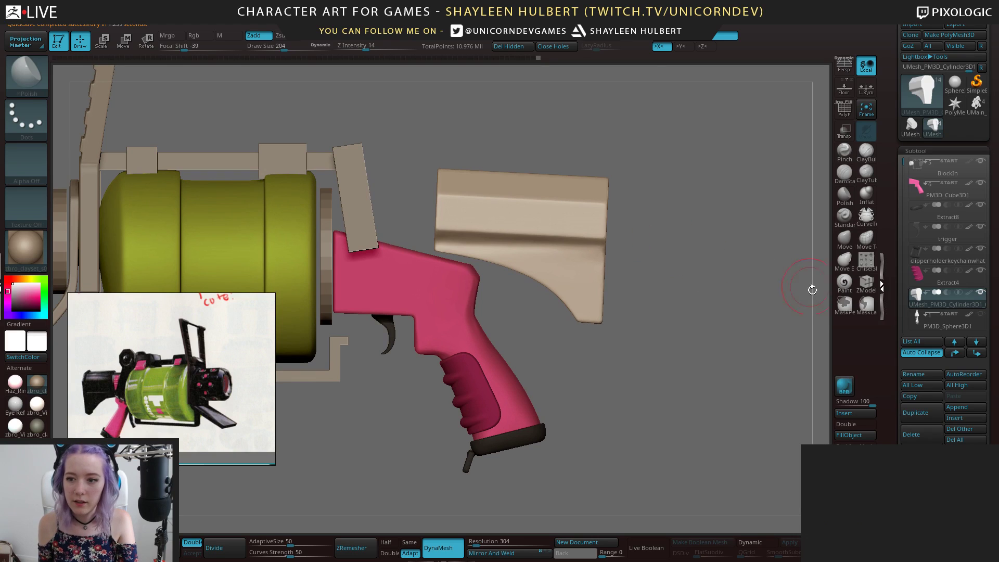
ctrl+drag(600, 164, 597, 346)
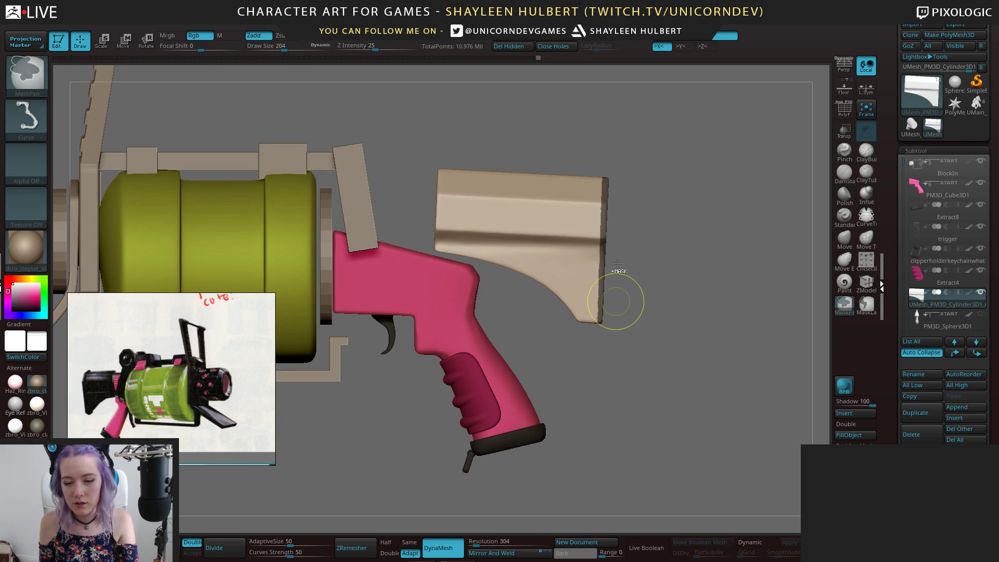
mouse_move(598, 164)
ctrl+mouse_down()
mouse_move(599, 364)
mouse_move(688, 286)
ctrl+mouse_up()
ctrl+click(683, 276)
ctrl+click(636, 260)
ctrl+click(683, 288)
drag(739, 291, 660, 331)
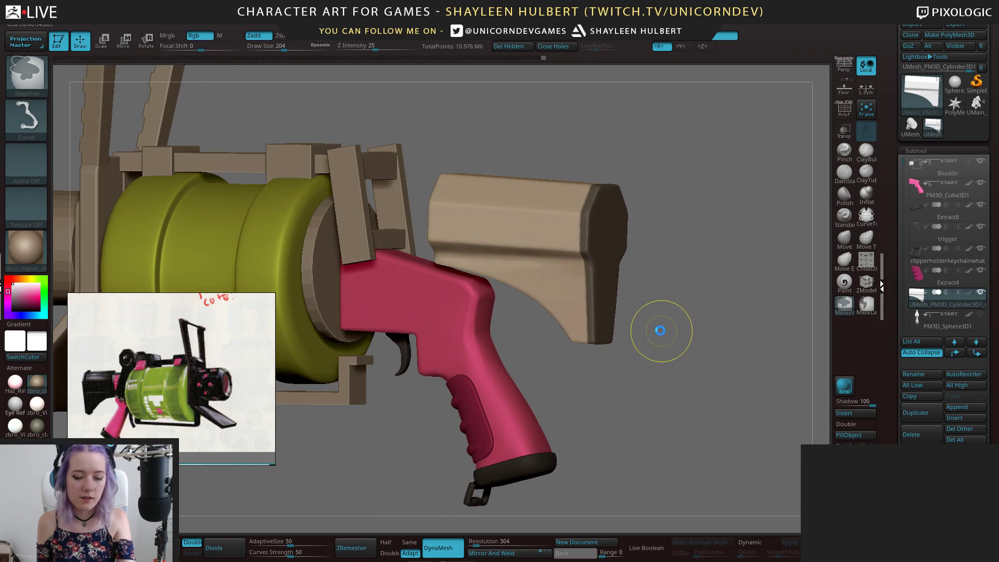
Save the project as SplatGun_05
key(ctrl+s)
click(437, 377)
key(BackSpace)
text(5)
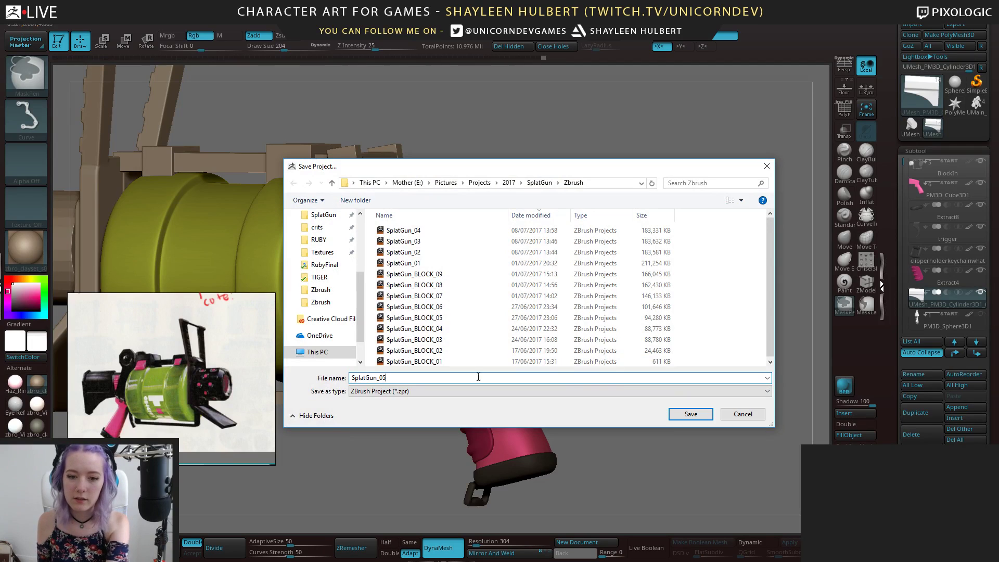
click(704, 417)
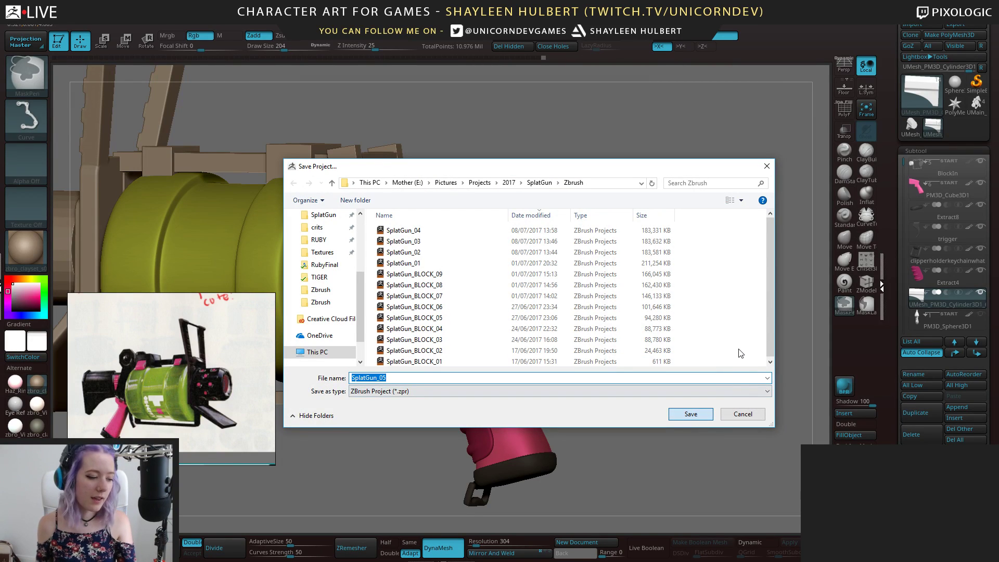
key(Return)
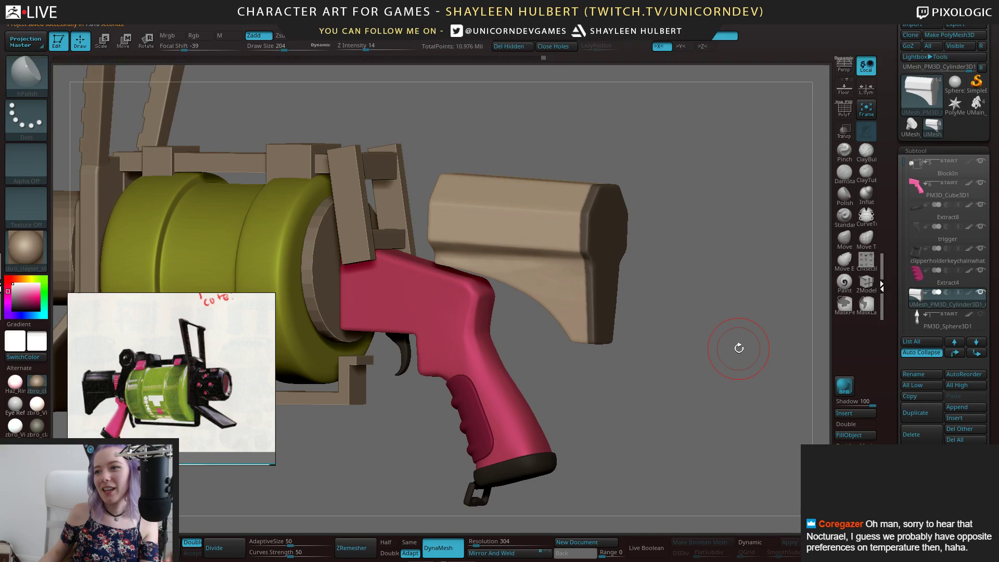
Try extracting a cap from the masked rear end of the stock at 0.02 thickness
mouse_move(718, 296)
shift+mouse_down()
mouse_move(732, 323)
mouse_move(763, 325)
shift+mouse_up()
drag(895, 277, 891, 222)
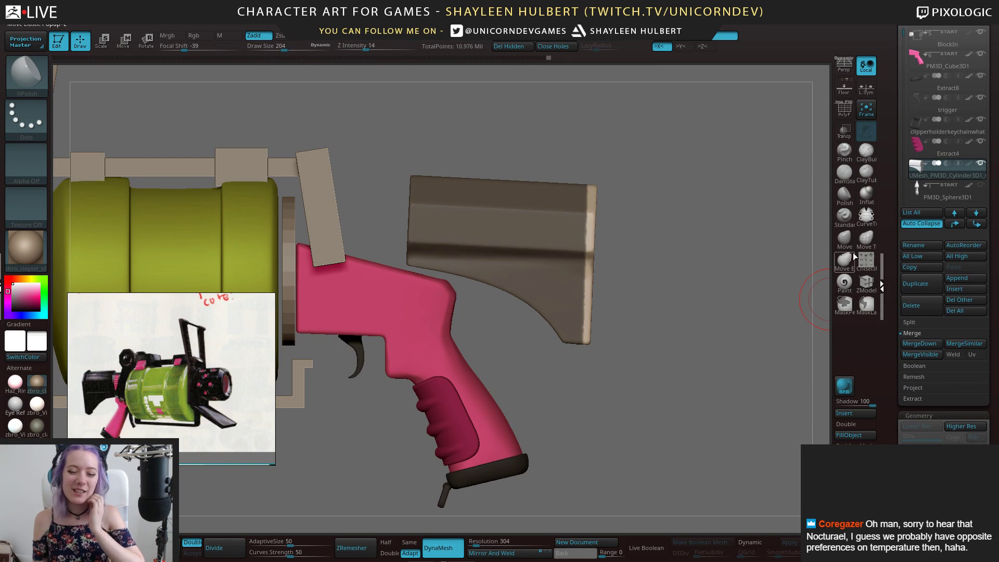
drag(893, 284, 894, 255)
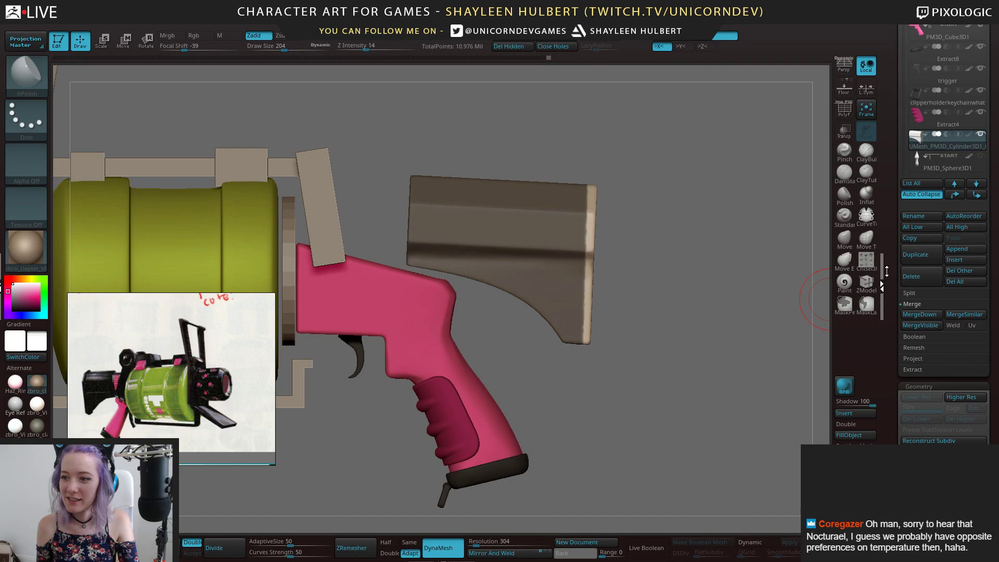
click(913, 370)
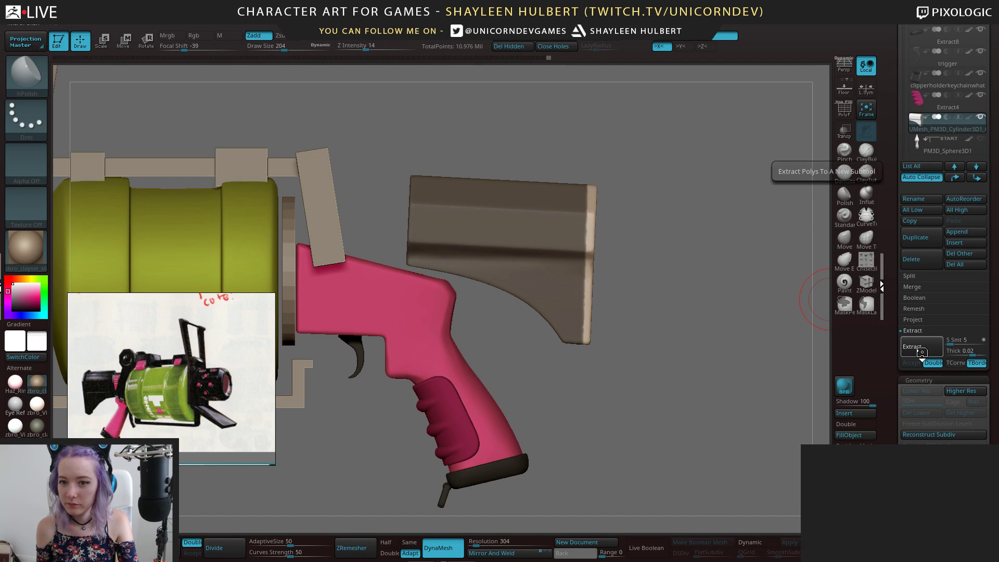
click(904, 353)
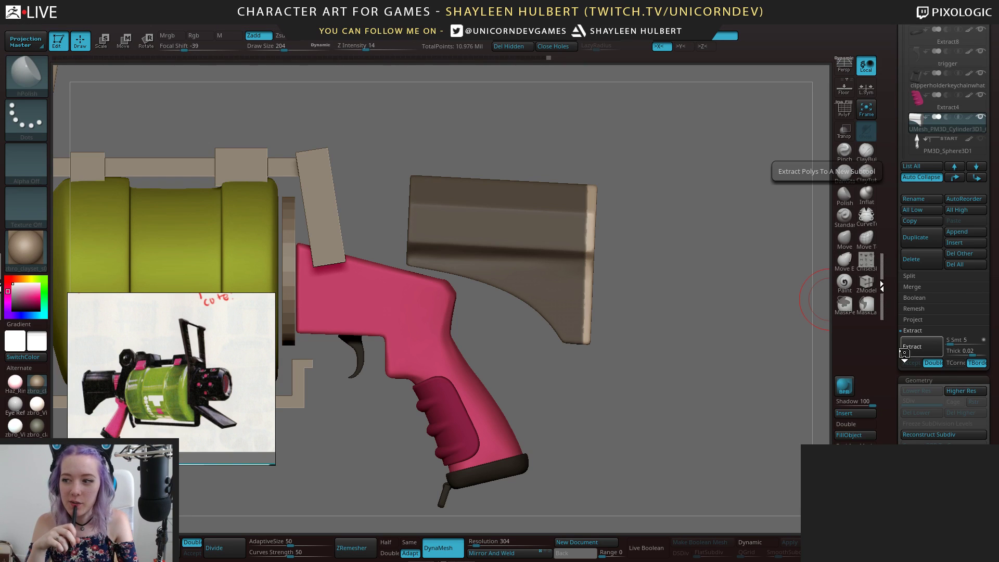
drag(711, 328, 820, 336)
click(911, 346)
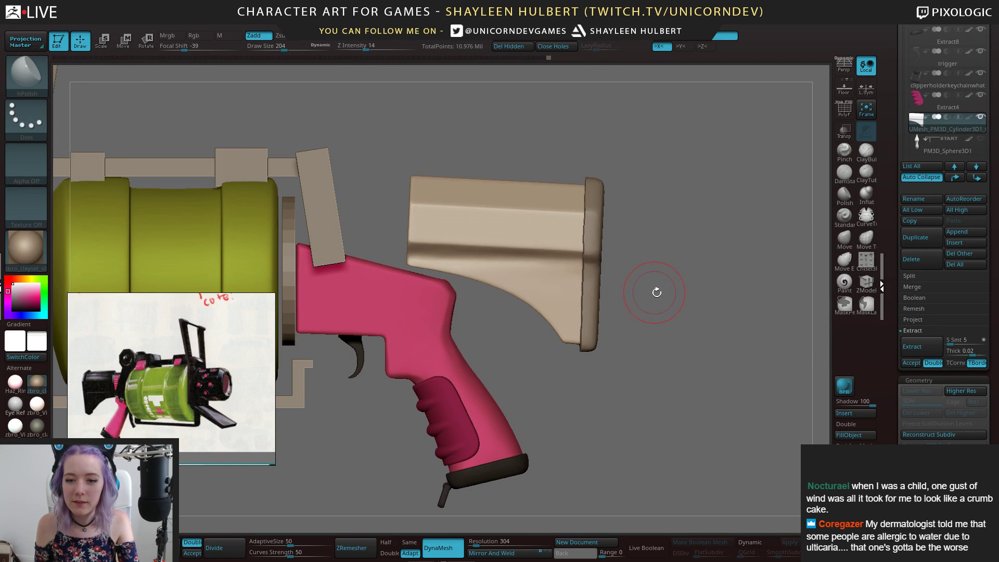
mouse_move(659, 295)
mouse_down()
mouse_move(660, 285)
mouse_move(668, 307)
mouse_up()
Extract the stock's masked rear end at 0.01 thickness and accept it as a new subtool
click(916, 349)
text(-0.0667)
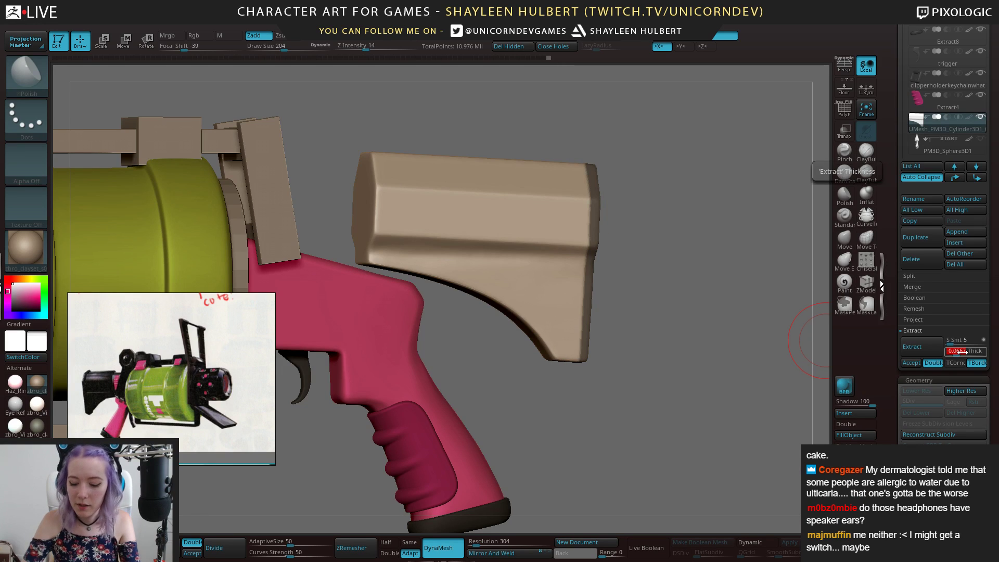
key(Return)
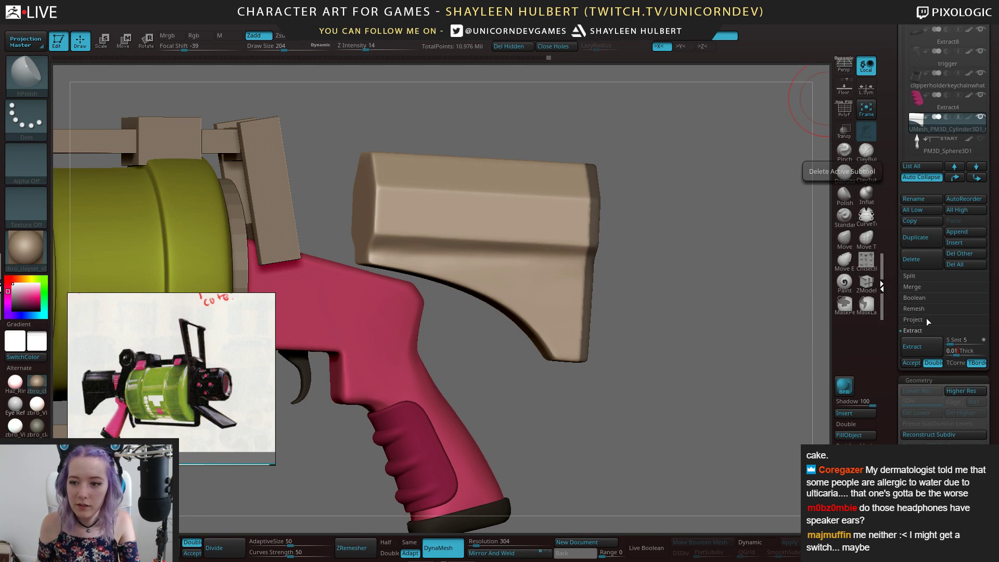
click(923, 348)
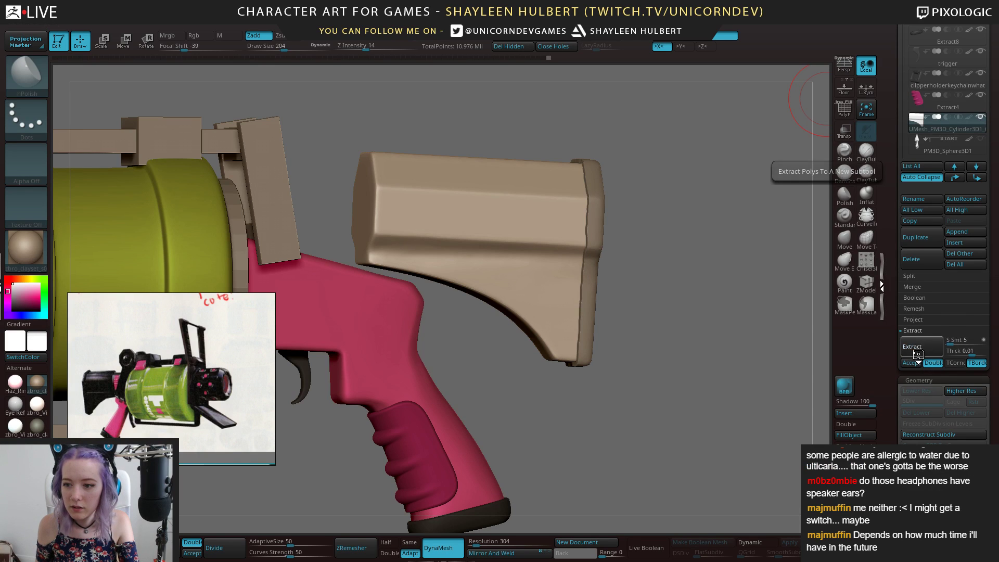
click(913, 362)
mouse_move(718, 359)
mouse_down()
mouse_move(445, 397)
mouse_move(686, 342)
mouse_up()
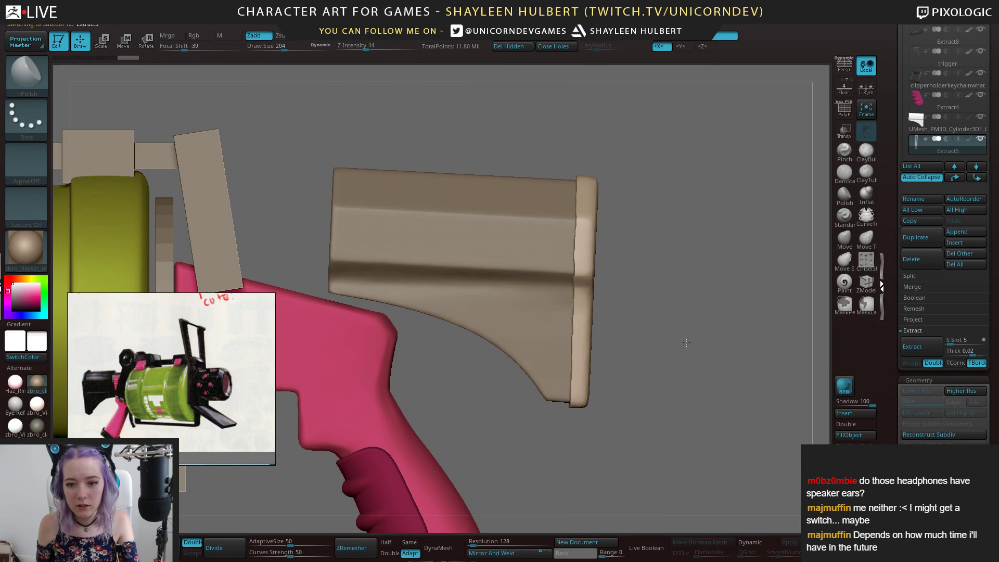
Lay a transpose line through the extracted cap's thickness in side view
key(e)
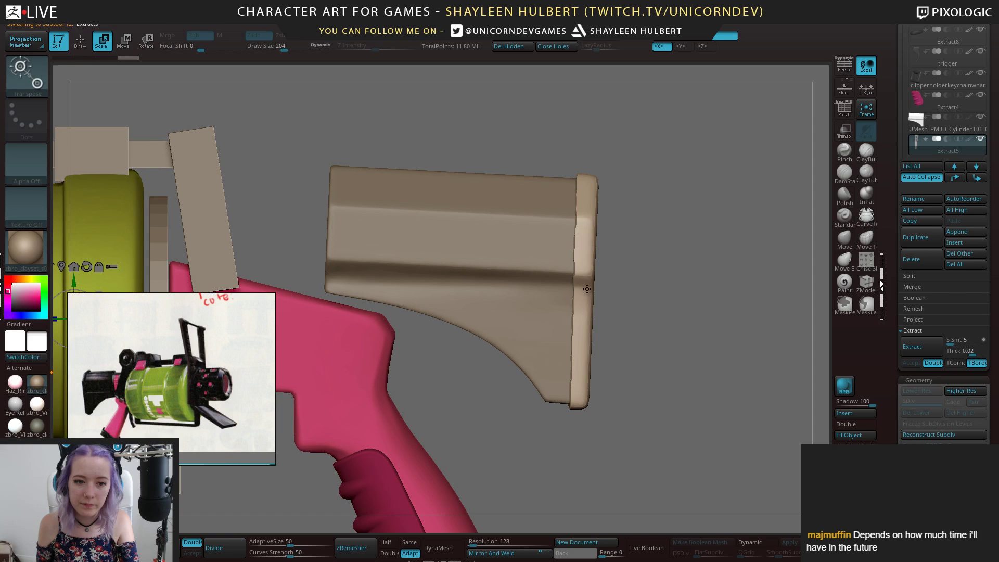
alt+drag(587, 288, 519, 228)
click(226, 213)
alt+drag(537, 127, 535, 198)
drag(550, 239, 550, 240)
key(y)
shift+drag(532, 232, 337, 224)
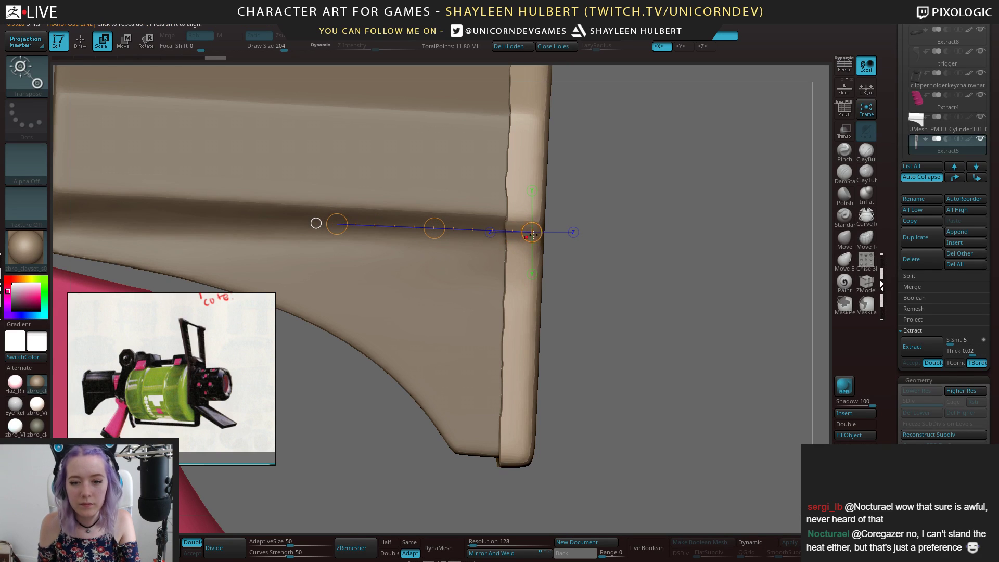
key(w)
drag(531, 232, 532, 232)
drag(603, 249, 650, 245)
Isolate the extracted cap with polyframe shown and regroup its polygroups by normals
key(alt+s)
key(shift+f)
drag(754, 181, 767, 260)
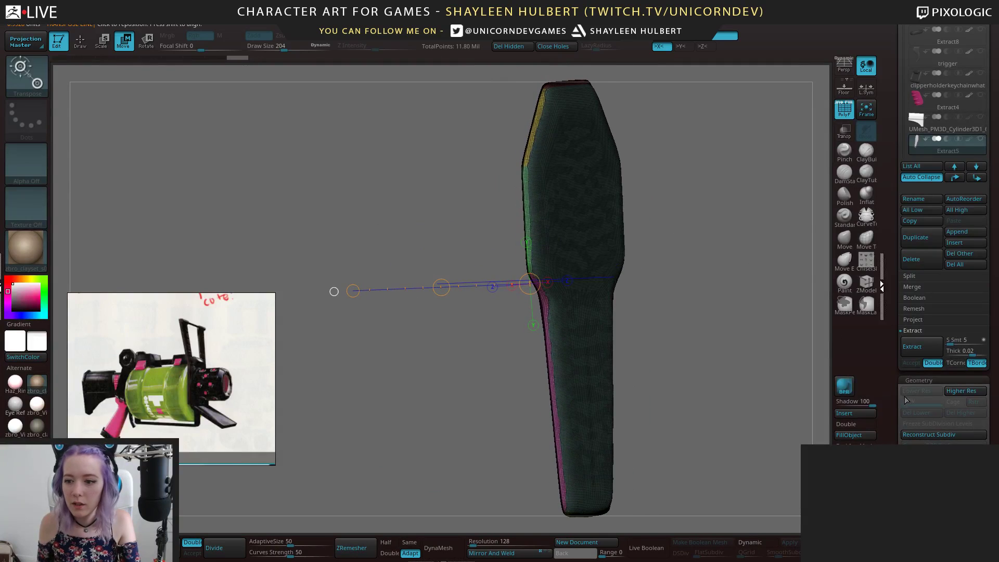
scroll(903, 396, down, 10)
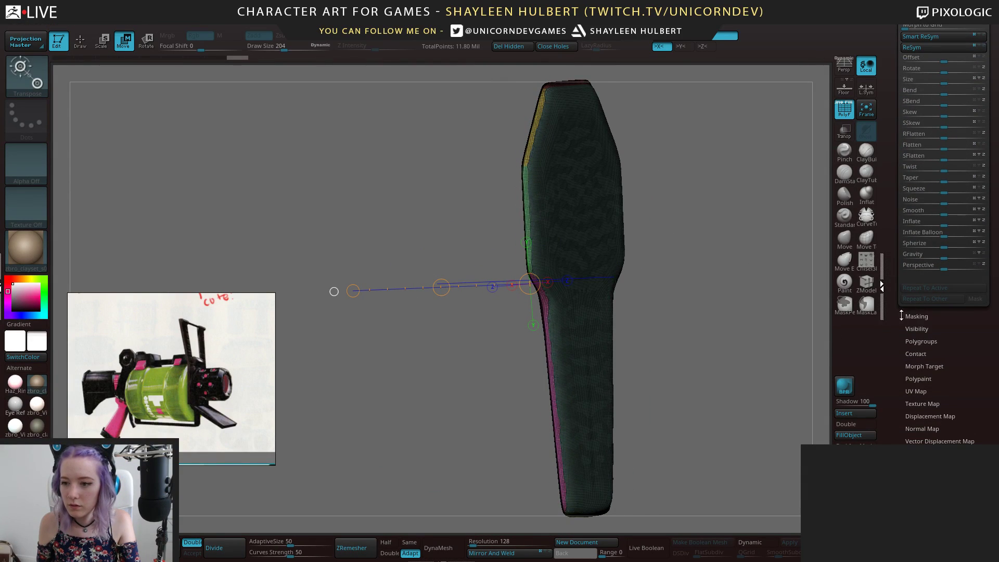
click(921, 341)
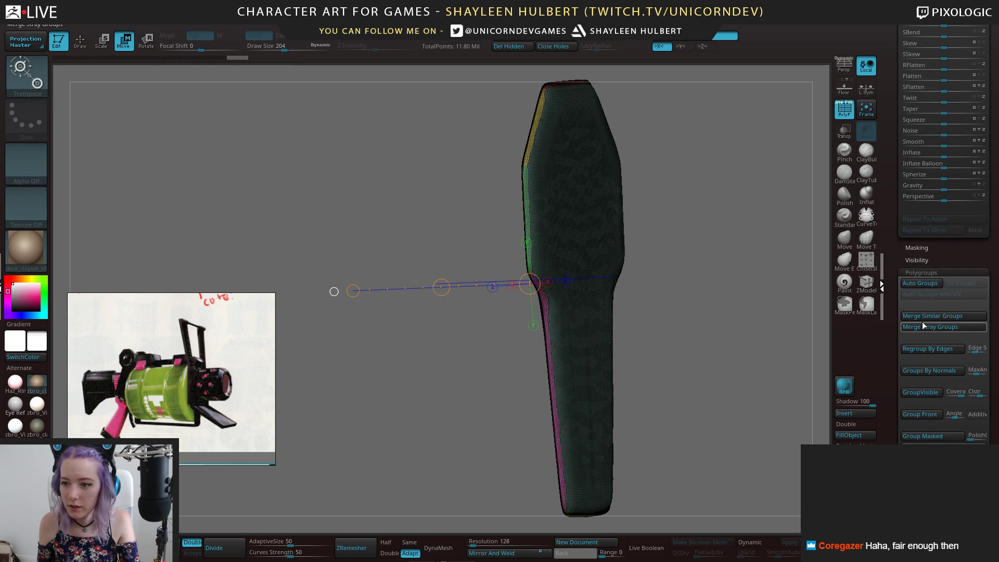
click(924, 329)
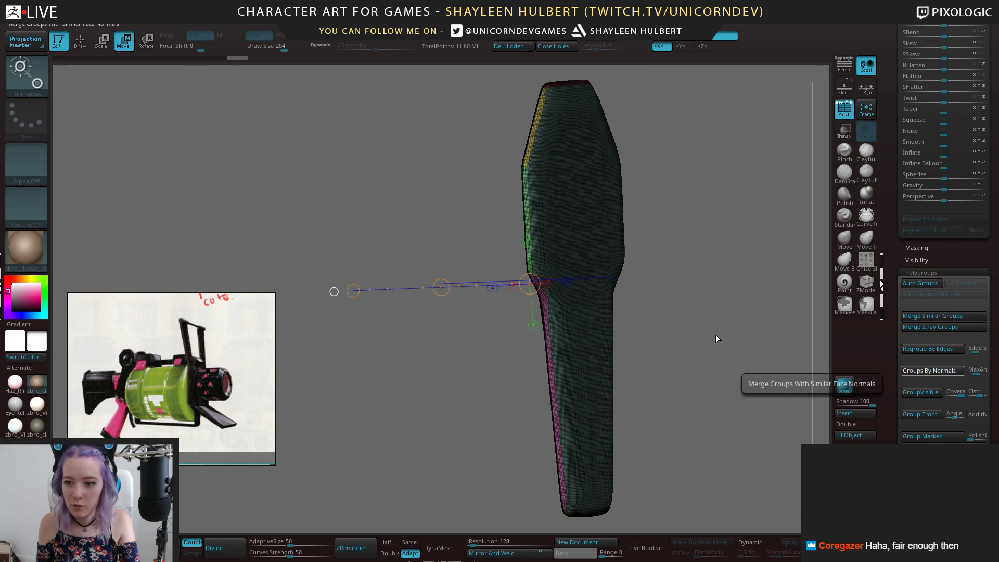
drag(713, 331, 812, 194)
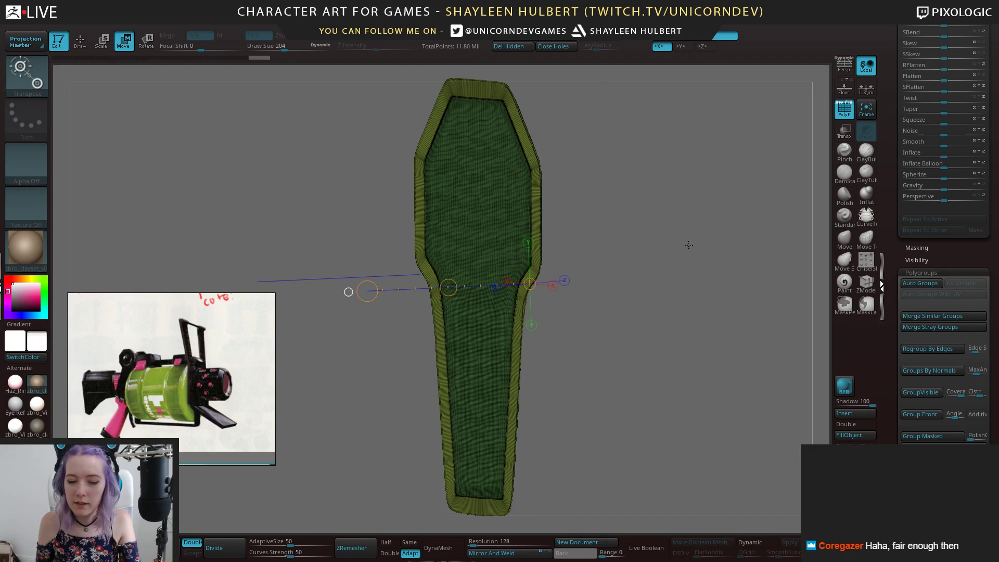
Toggle the cap's polygroup visibility until only one broad end face remains visible
ctrl+click(496, 238)
key(q)
ctrl+shift+click(491, 249)
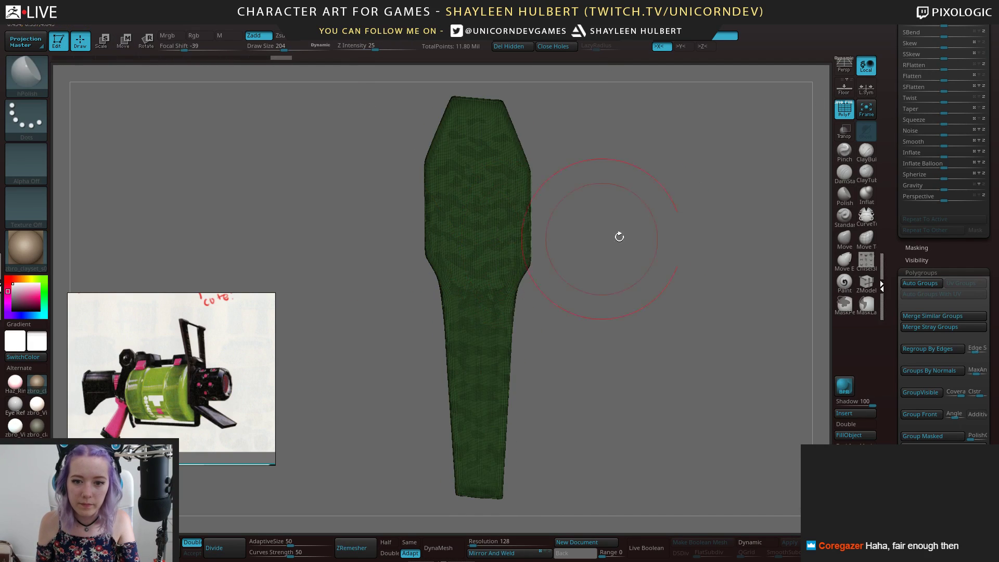
ctrl+shift+drag(581, 242, 606, 232)
ctrl+shift+click(625, 266)
mouse_move(624, 265)
mouse_down()
mouse_move(655, 296)
mouse_move(660, 234)
mouse_move(633, 227)
mouse_move(611, 260)
mouse_up()
ctrl+shift+click(523, 277)
ctrl+shift+click(595, 259)
ctrl+shift+click(532, 289)
drag(650, 254, 616, 270)
Scale the cap's isolated face along Z and rotate it slightly with the gizmo to flatten and straighten it
key(e)
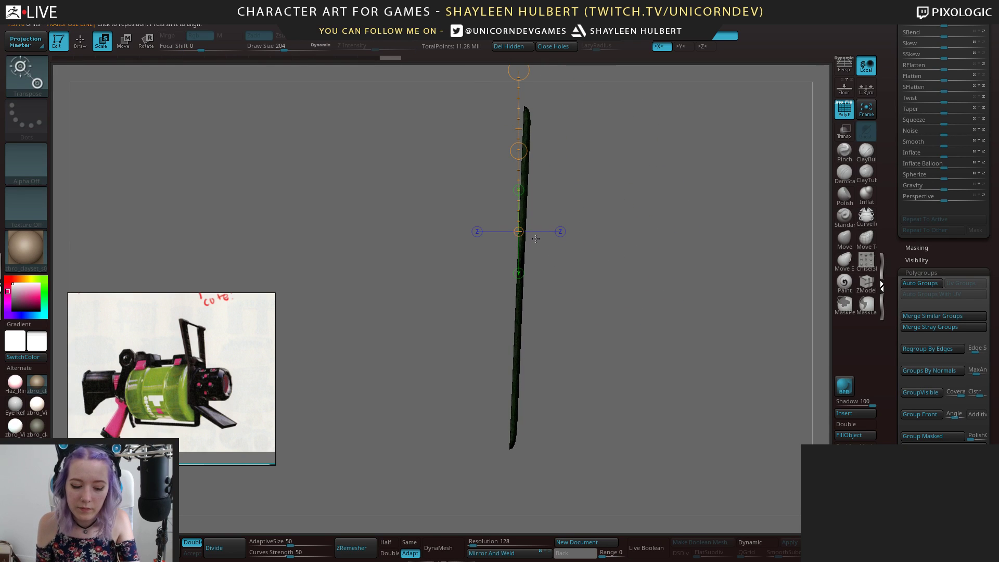
key(y)
drag(514, 231, 517, 231)
mouse_move(625, 209)
shift+mouse_down()
mouse_move(669, 202)
mouse_move(636, 196)
shift+mouse_up()
drag(497, 231, 598, 205)
drag(497, 231, 530, 204)
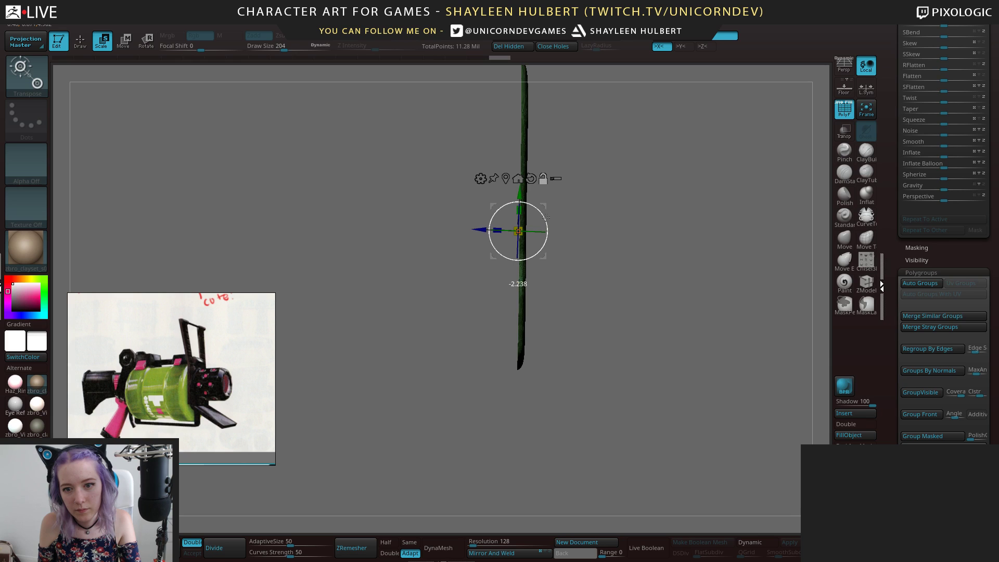
mouse_move(546, 217)
mouse_down()
mouse_move(509, 229)
mouse_move(536, 227)
mouse_up()
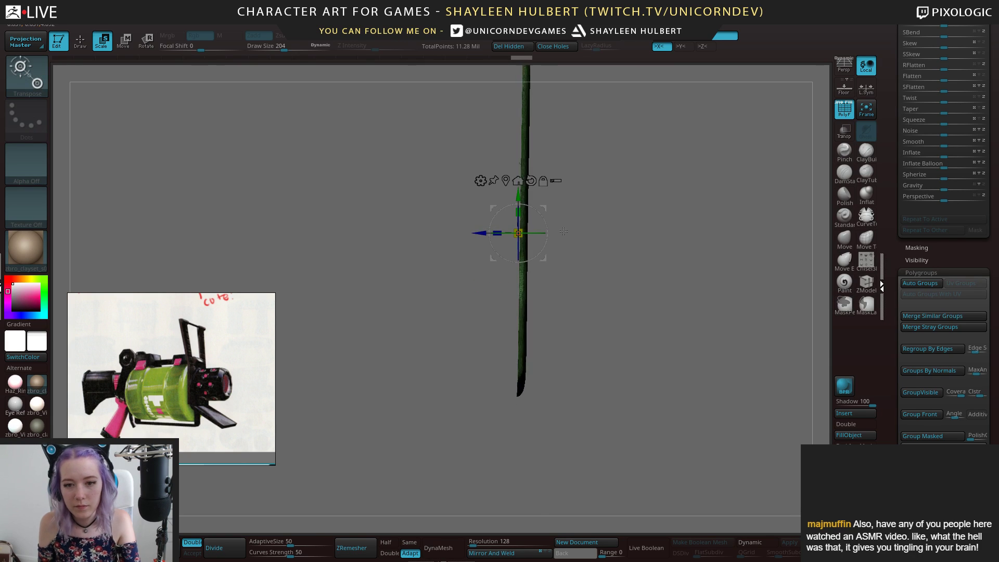
Undo and redo the end plate's recent scaling, then try remeshing it with ZRemesher at Half density
key(ctrl+z)
key(ctrl+z)
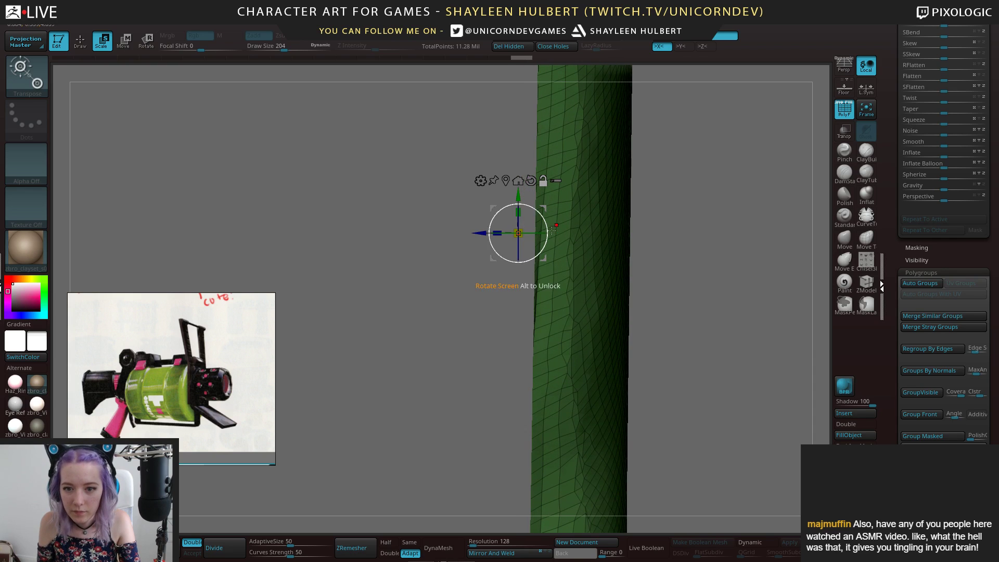
key(ctrl+shift+z)
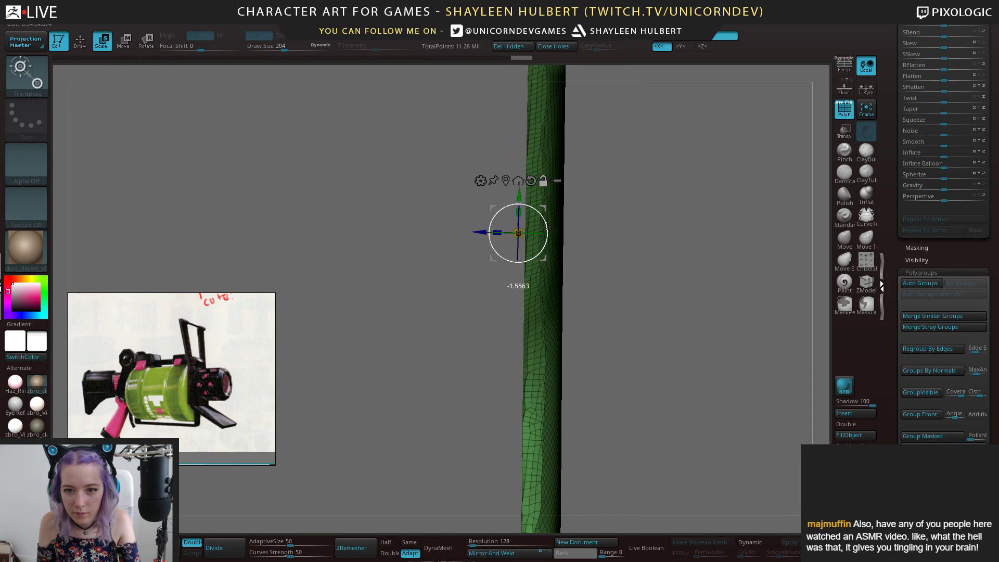
drag(546, 226, 631, 263)
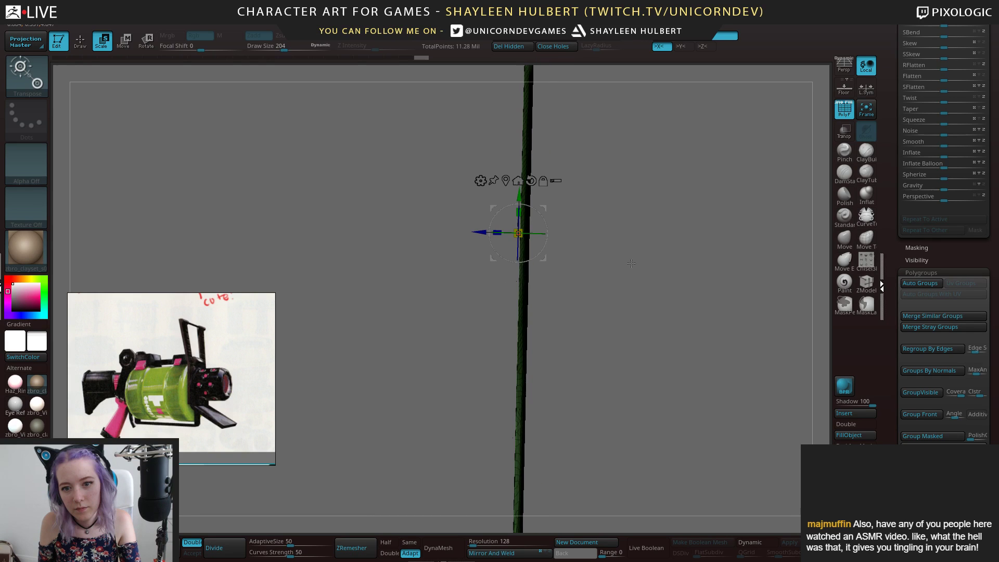
drag(720, 260, 418, 248)
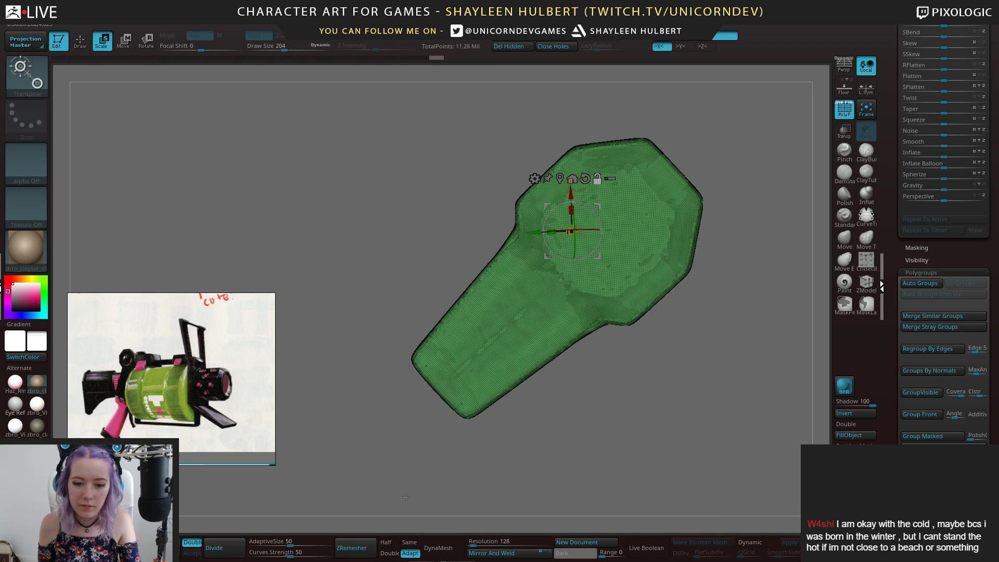
click(386, 543)
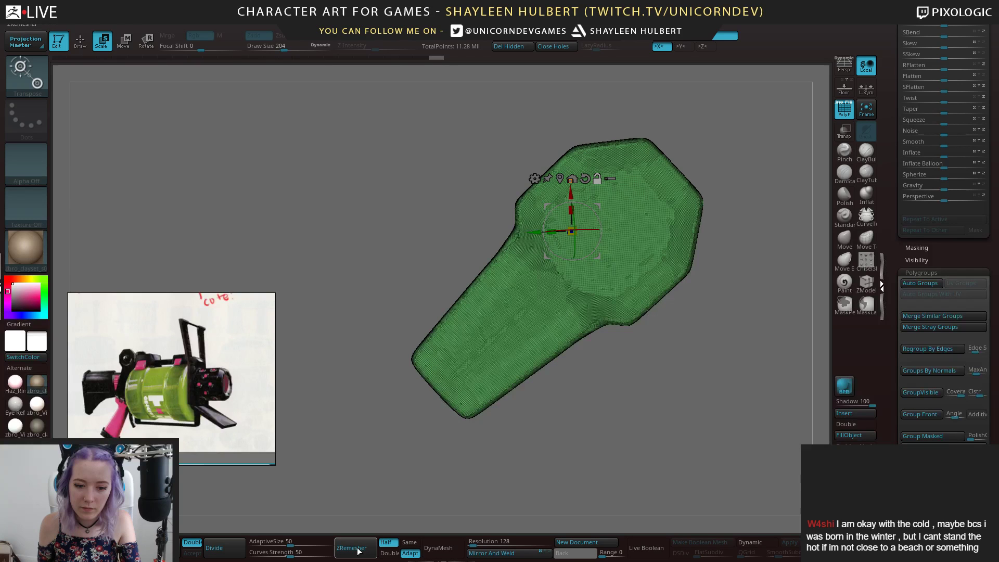
click(354, 548)
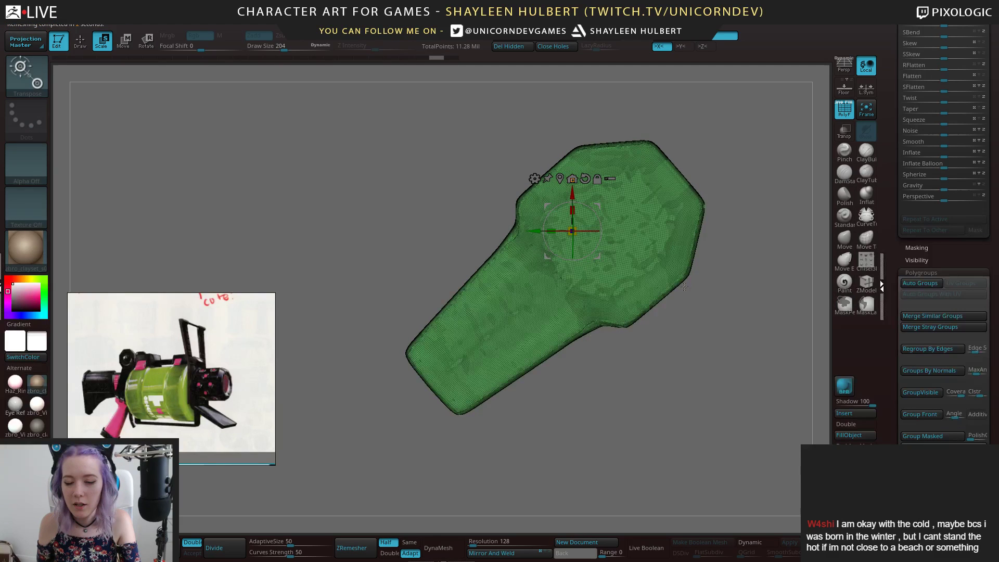
Undo the remesh and the earlier edits to step the end plate back through its history
key(ctrl+z)
key(ctrl+z)
key(ctrl+z)
key(ctrl+z)
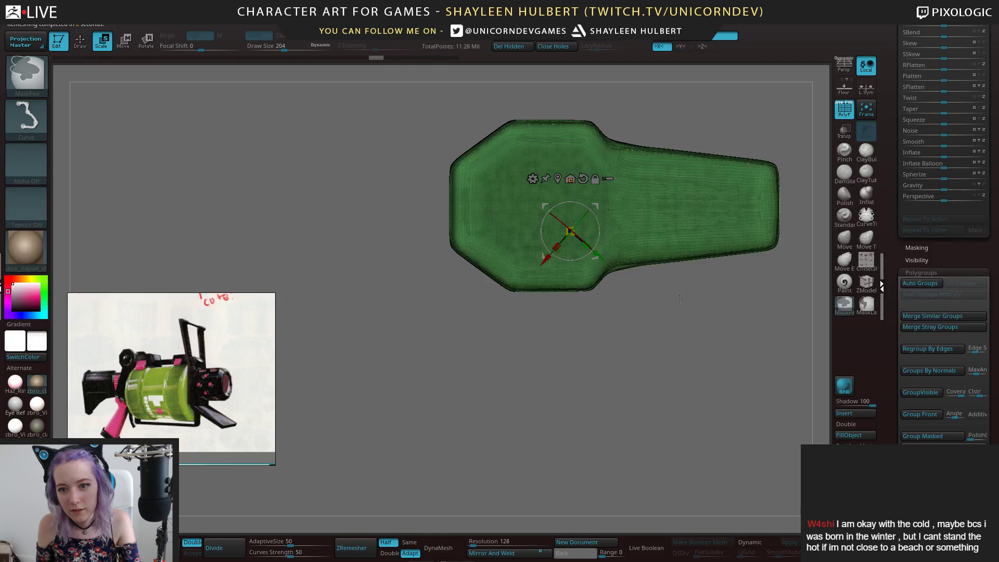
key(ctrl+z)
key(ctrl+z)
Show the UMesh_PM3D_Cylinder3D1 stock body alongside the end plate and frame both parts
scroll(893, 331, up, 10)
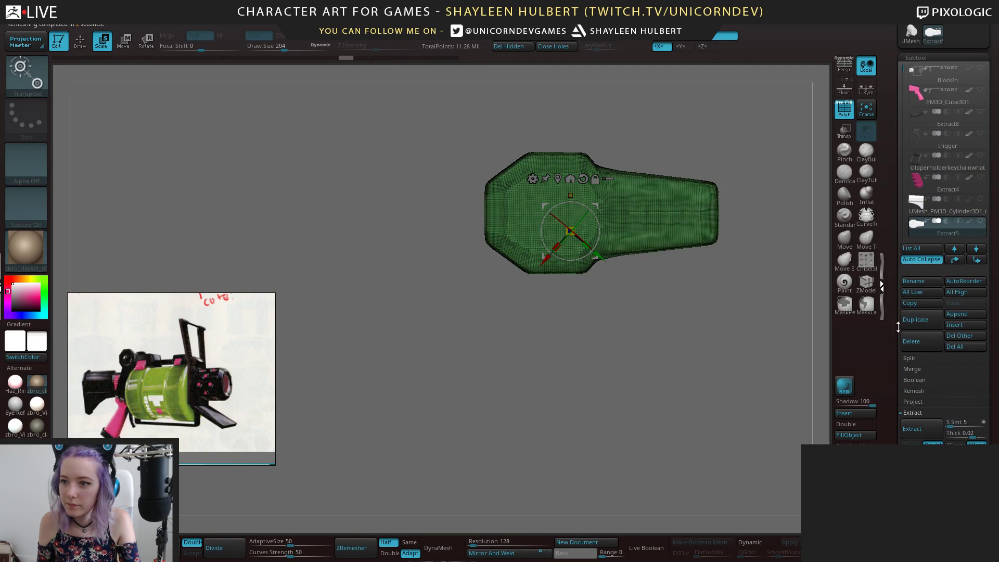
click(980, 199)
drag(634, 344, 684, 264)
key(f)
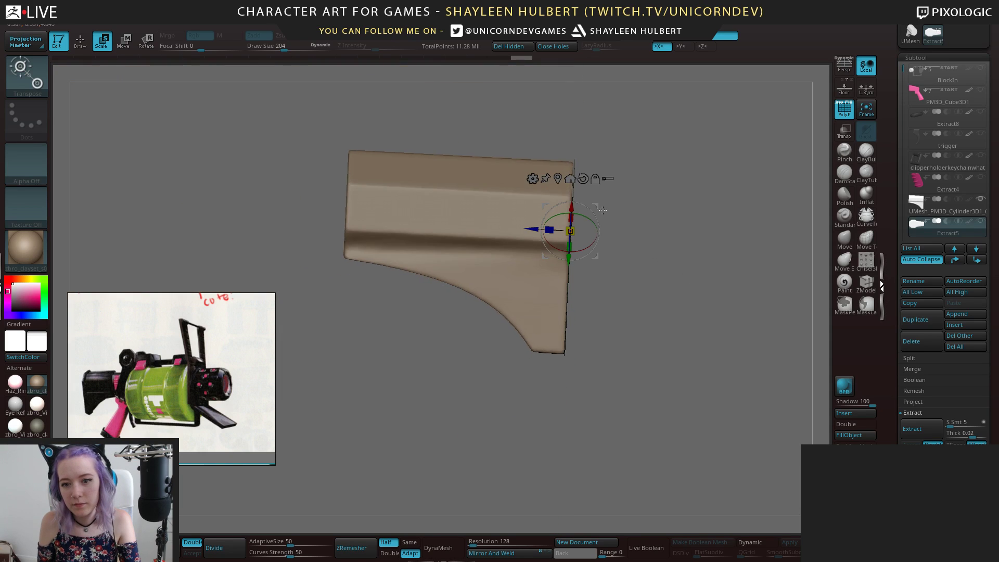
drag(579, 224, 669, 267)
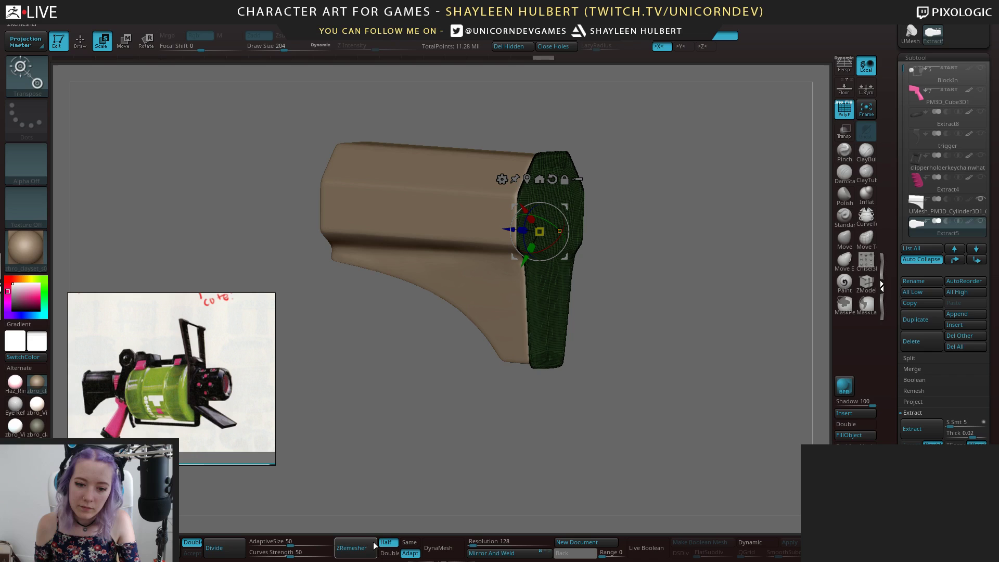
Remesh the end plate with the Geometry ZRemesher settings, keeping Adapt on and Half off
scroll(892, 209, down, 10)
scroll(892, 210, down, 3)
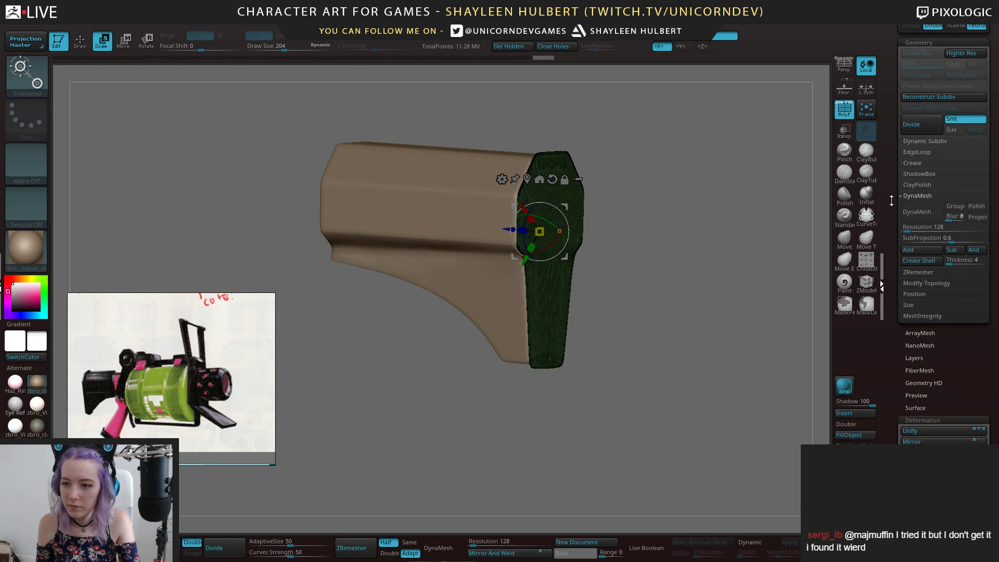
scroll(891, 201, down, 1)
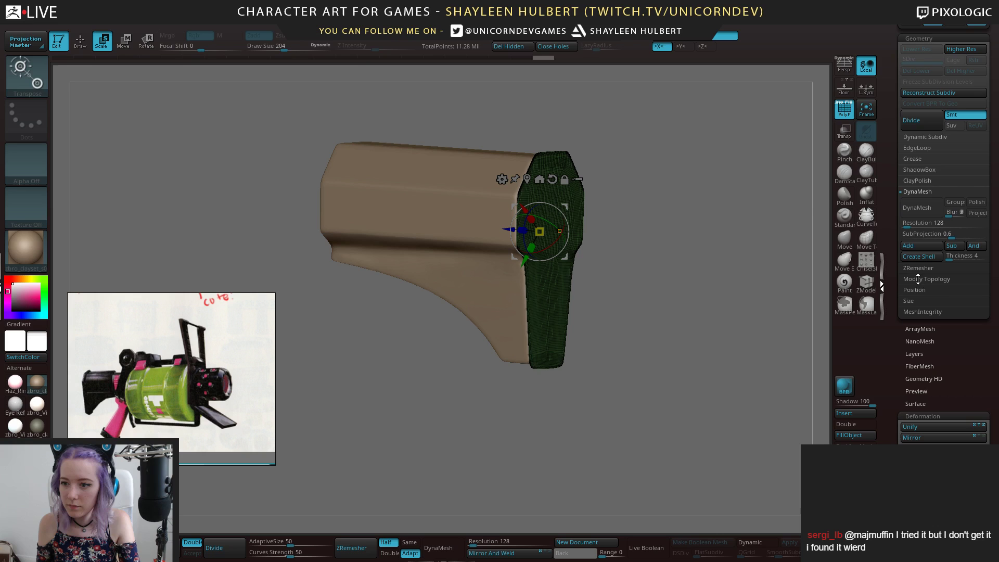
click(917, 268)
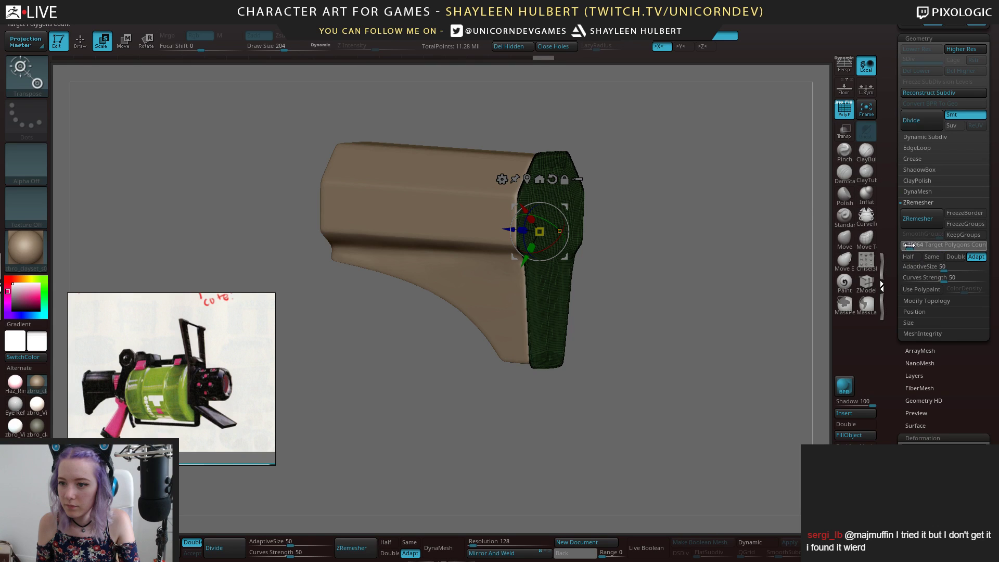
click(921, 218)
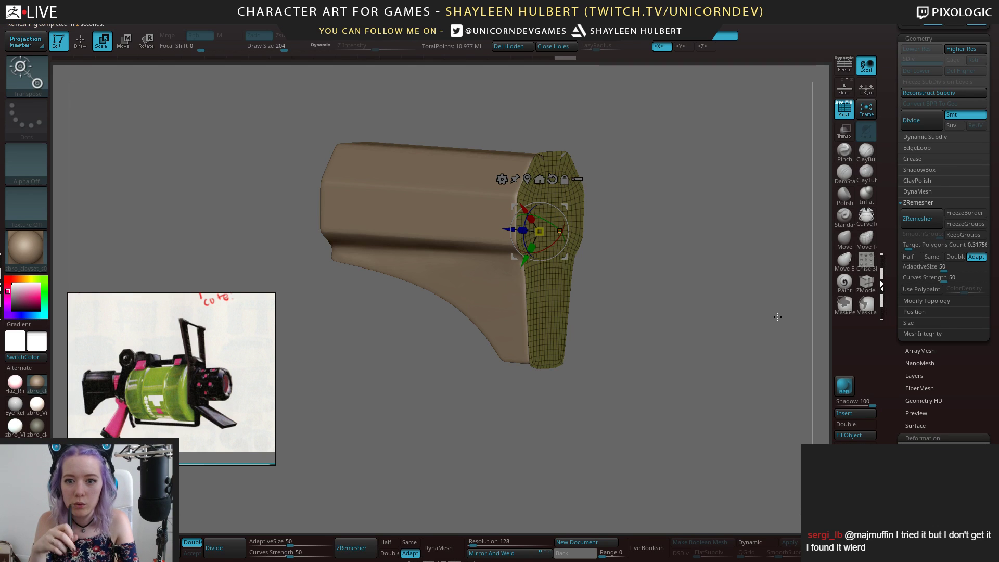
drag(777, 317, 713, 306)
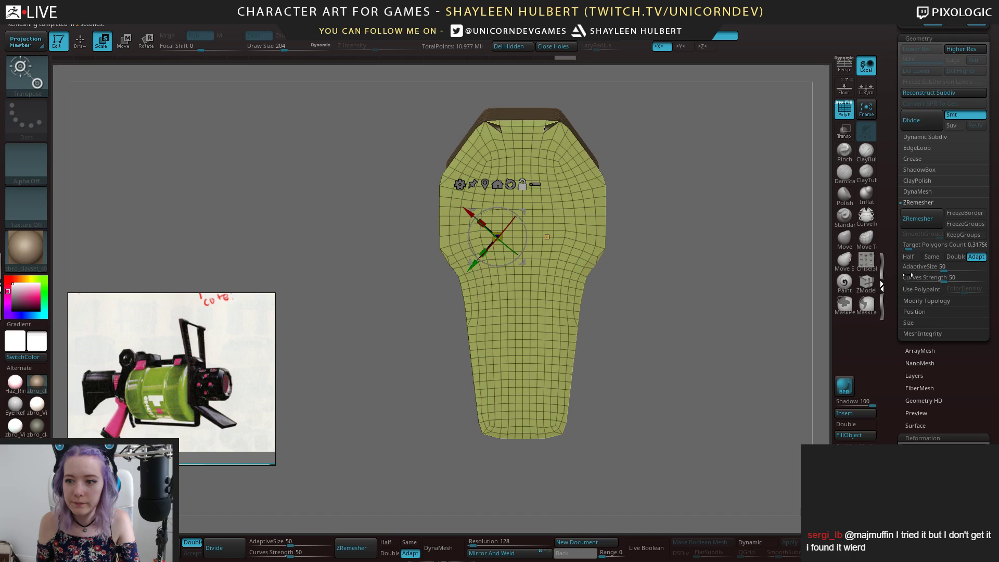
Remesh the end plate again with ZRemesher's Half option enabled for a coarser mesh
click(908, 256)
click(921, 219)
alt+drag(739, 270, 744, 292)
Try nudging the folded corner geometry at the plate's upper edge with the Move brush at draw size 52
click(844, 240)
key([)
key([)
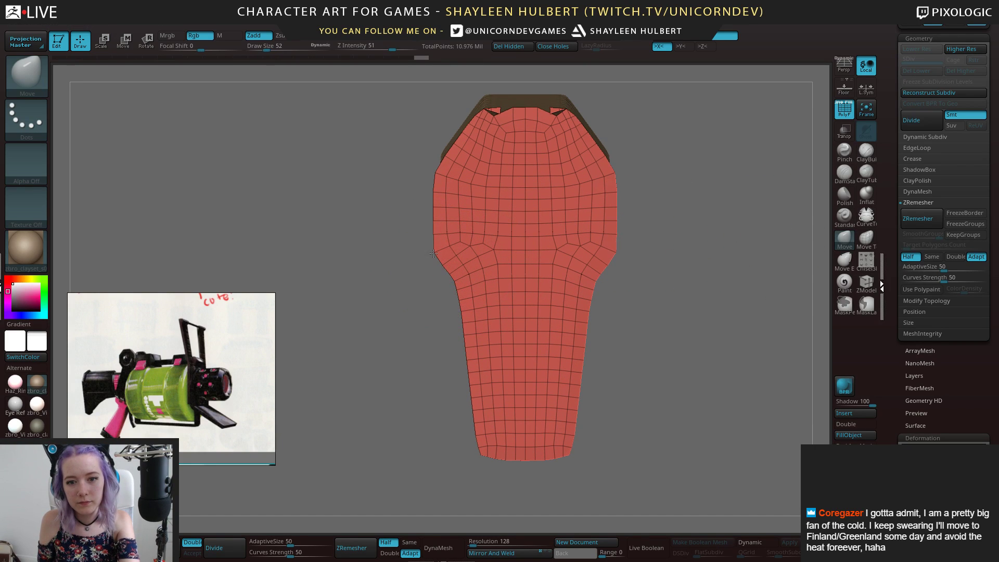
alt+drag(411, 208, 390, 338)
drag(496, 166, 500, 156)
mouse_move(780, 156)
mouse_down()
mouse_move(751, 182)
mouse_move(704, 109)
mouse_up()
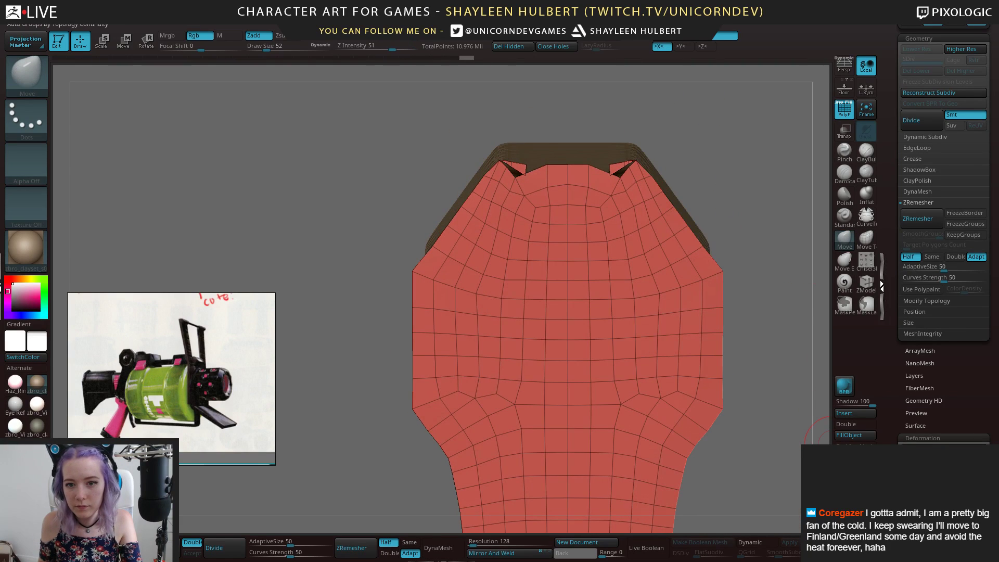
Auto-group the plate by topology and isolate the two folded triangles at its upper corners
click(852, 458)
ctrl+drag(506, 112, 505, 163)
mouse_move(825, 297)
alt+mouse_down()
mouse_move(731, 186)
mouse_move(737, 197)
alt+mouse_up()
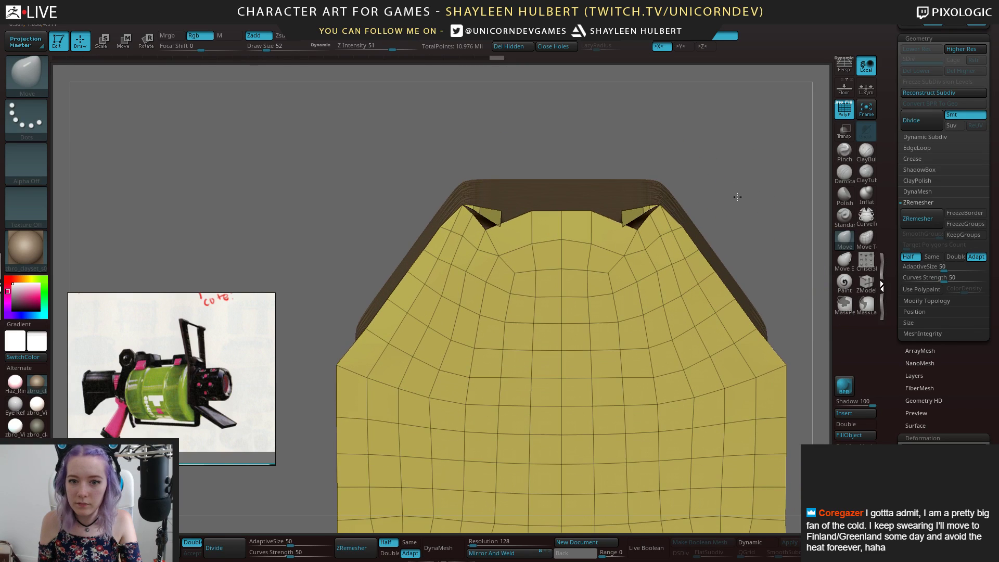
key(ctrl+shift)
ctrl+shift+drag(468, 157, 504, 213)
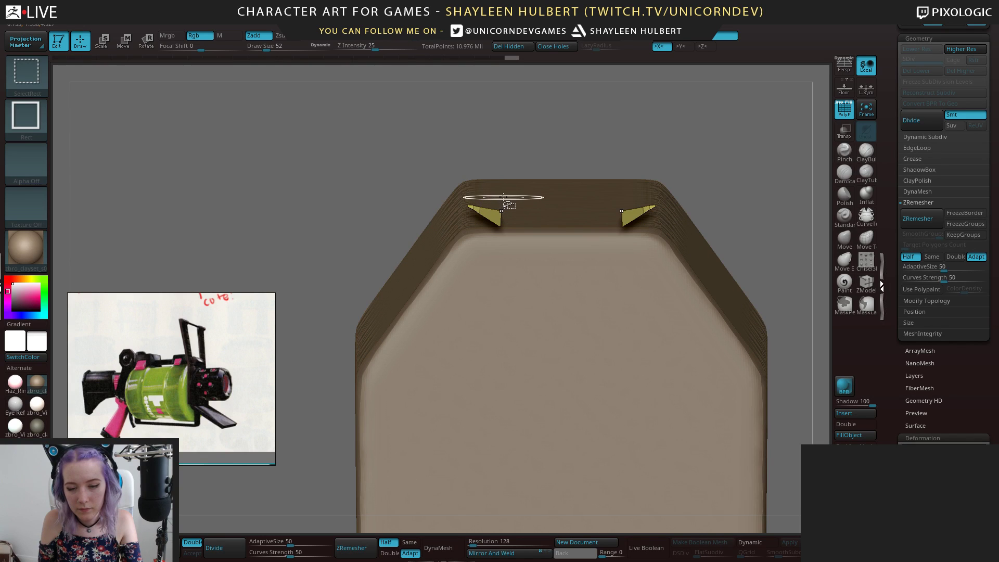
key(ctrl)
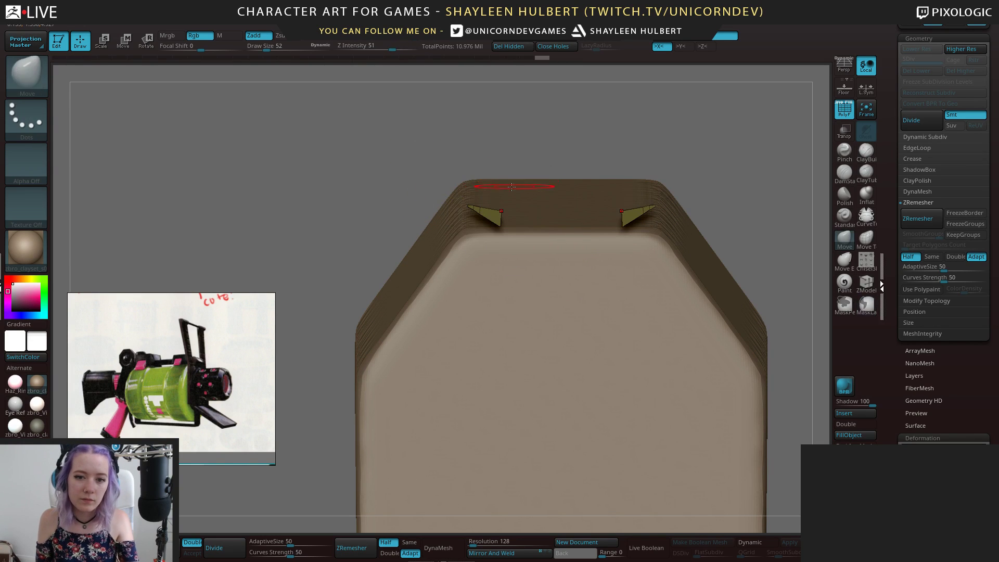
Assign the two folded corner triangles their own polygroup and remove them from the plate
ctrl+shift+click(517, 138)
alt+drag(517, 138, 538, 221)
ctrl+shift+click(535, 218)
ctrl+shift+click(525, 217)
mouse_move(467, 127)
ctrl+shift+mouse_down()
mouse_move(485, 173)
mouse_move(496, 173)
mouse_move(484, 173)
mouse_move(484, 196)
ctrl+shift+mouse_up()
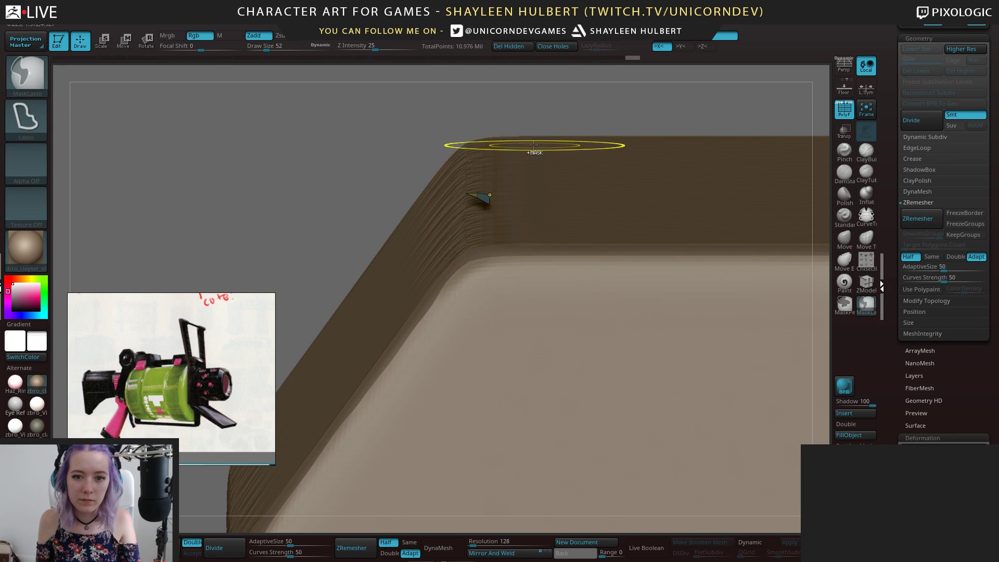
key(ctrl+shift)
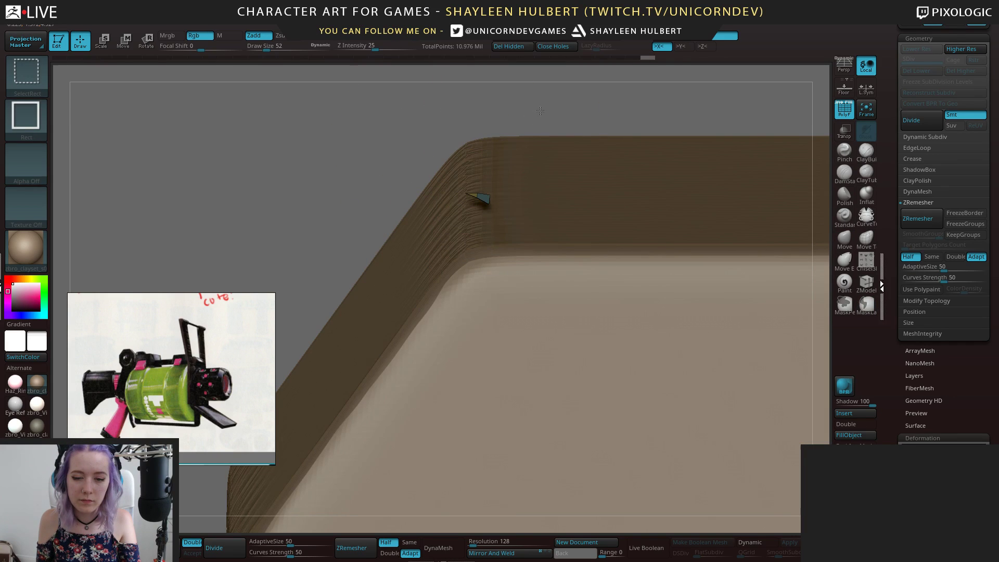
ctrl+shift+click(575, 100)
alt+right_drag(581, 177, 465, 165)
key(ctrl+w)
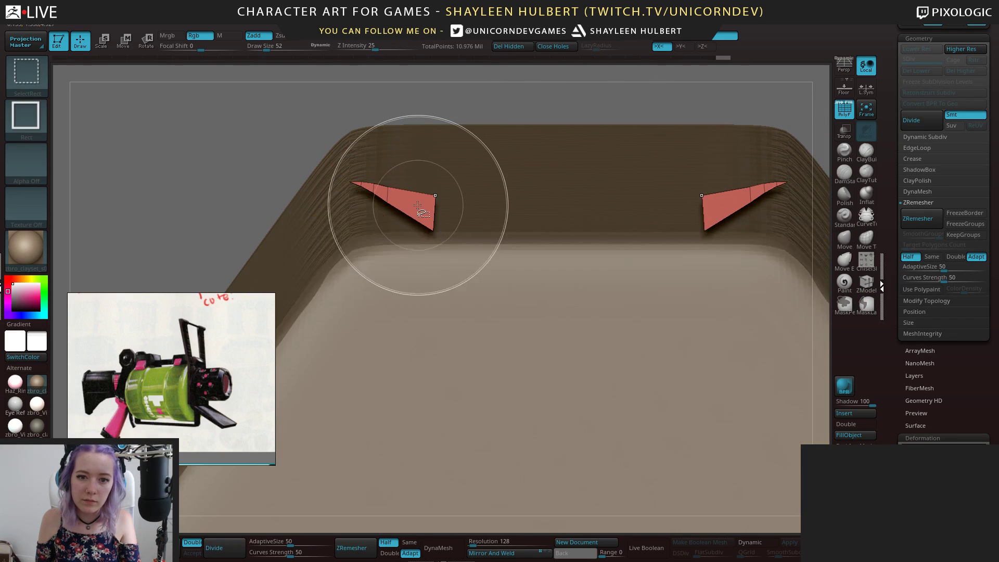
ctrl+alt+shift+click(419, 206)
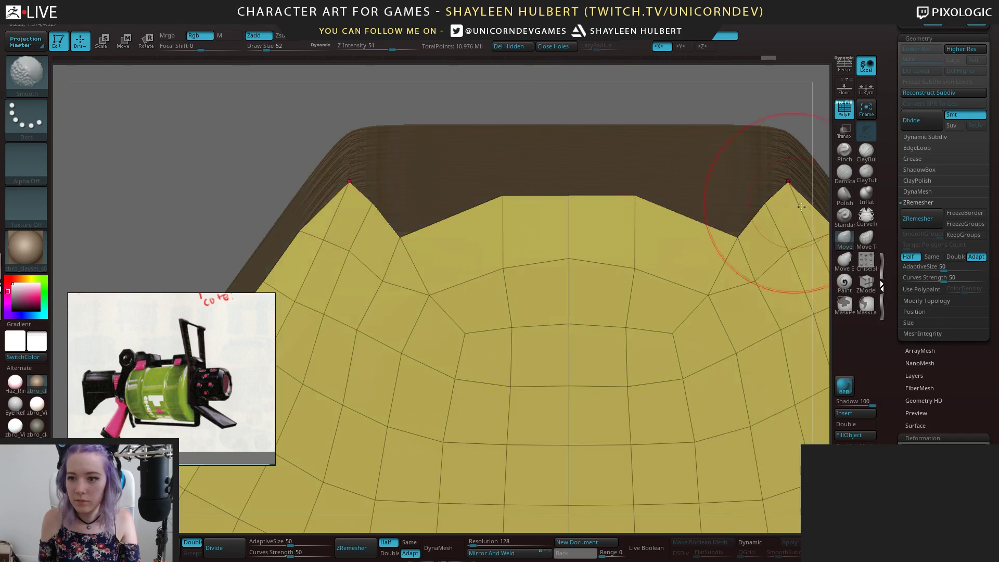
With the Move brush at draw size 9, pull the inner notch vertices up to the plate's upper edge symmetrically
click(845, 237)
key(b)
key([)
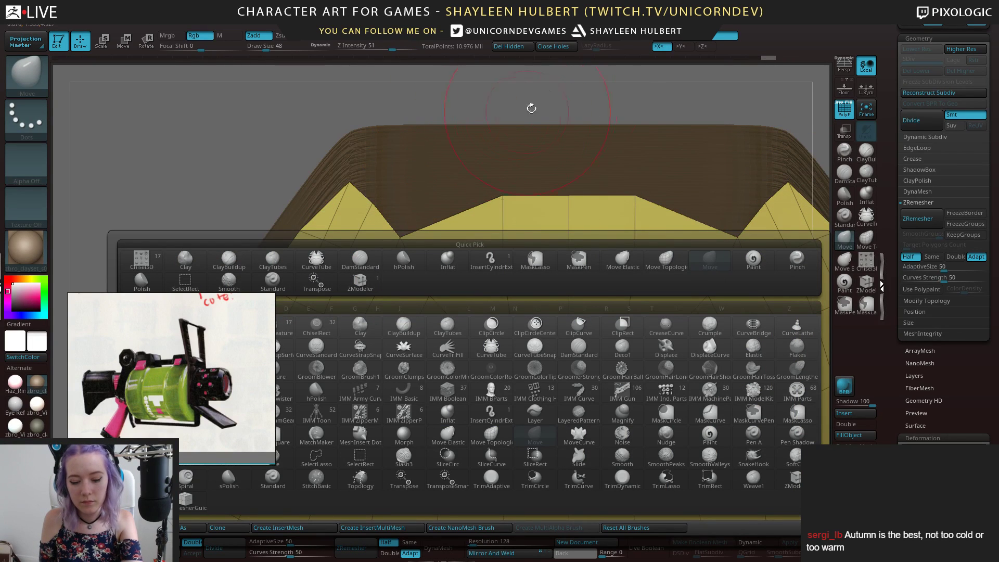
click(707, 262)
key([)
key([)
key([)
key([)
key([)
key([)
key([)
key([)
key([)
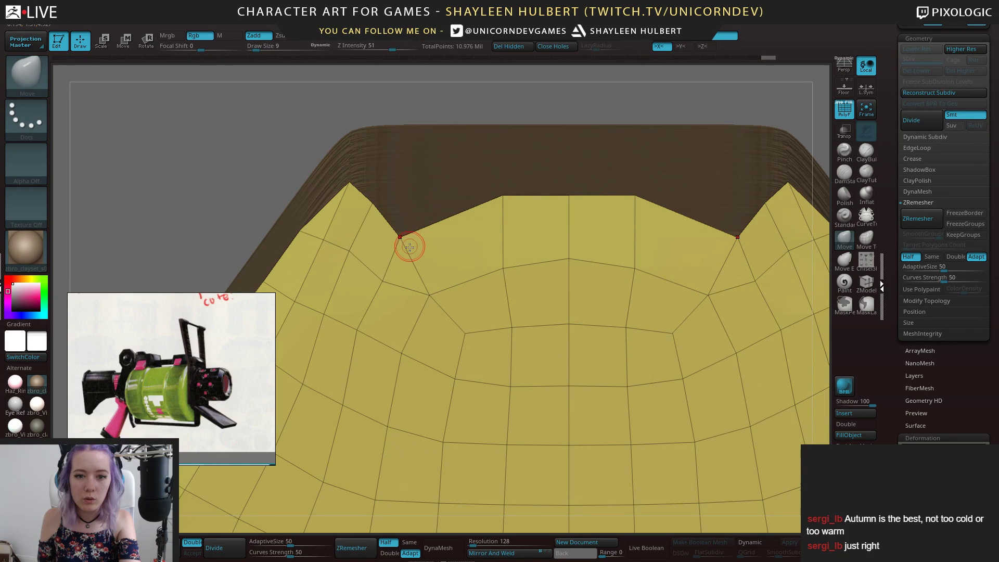
drag(409, 247, 420, 201)
Enlarge the Move brush to draw size 46 and straighten the vertices along the plate's upper edge
key(])
key(])
key(])
key(])
mouse_move(519, 196)
mouse_down()
mouse_move(519, 185)
mouse_move(549, 180)
mouse_up()
drag(414, 207, 414, 185)
drag(500, 189, 498, 172)
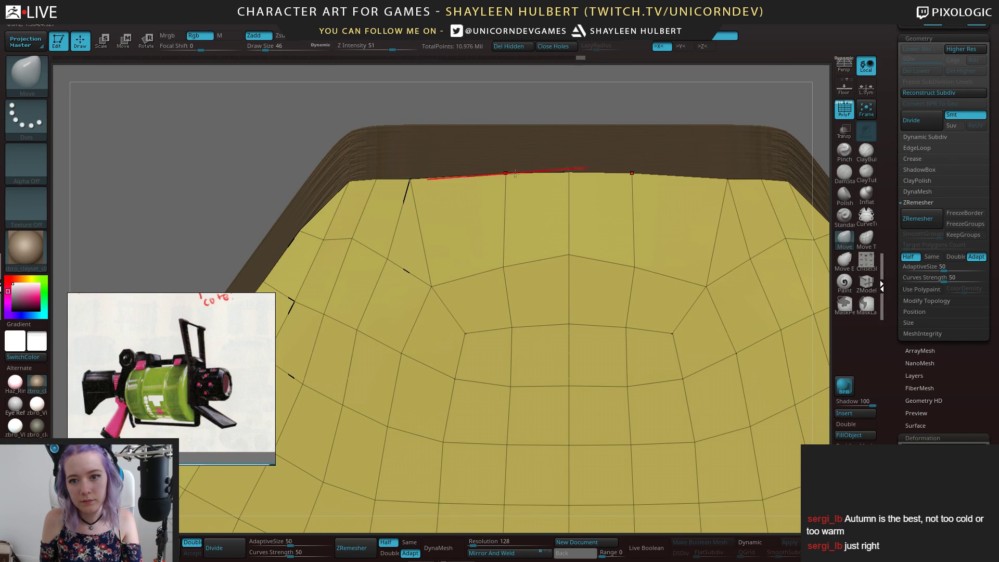
ctrl+right_drag(498, 172, 383, 205)
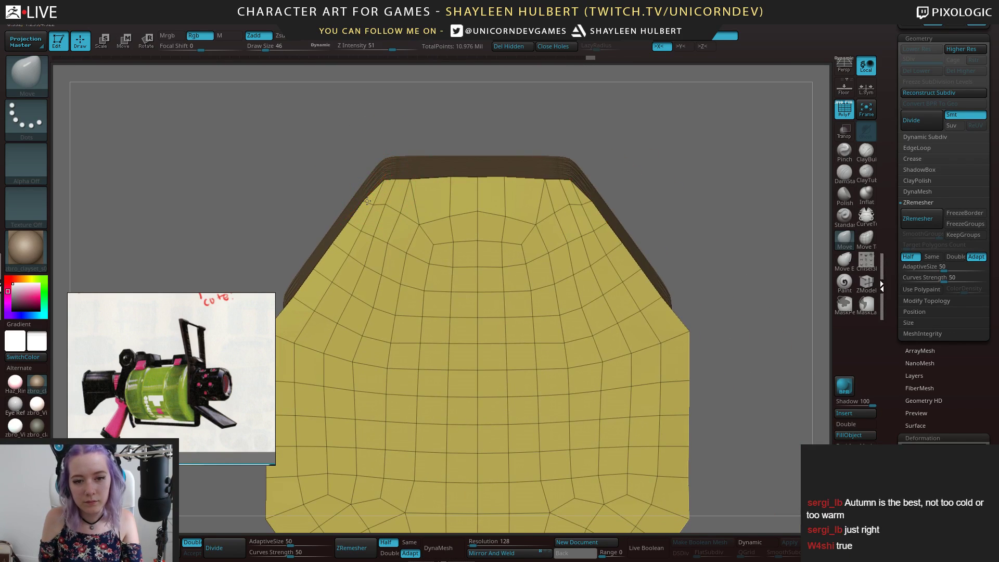
Remesh the cleaned plate twice more with ZRemesher at Half density
right_drag(367, 202, 680, 301)
click(355, 549)
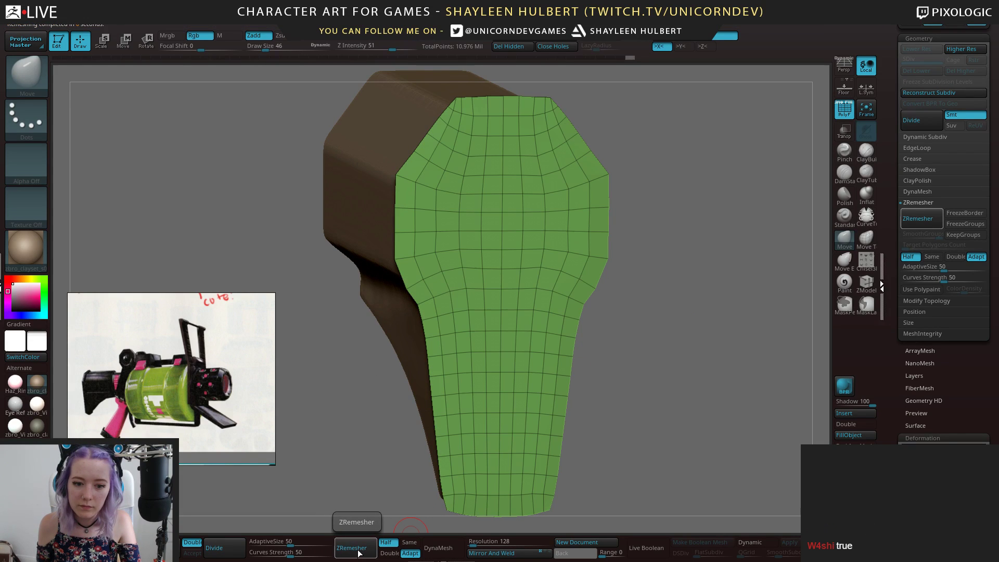
click(358, 553)
Adjust the vertices along the sides of the plate's wide section with the Move brush
drag(396, 293, 394, 294)
drag(401, 252, 399, 221)
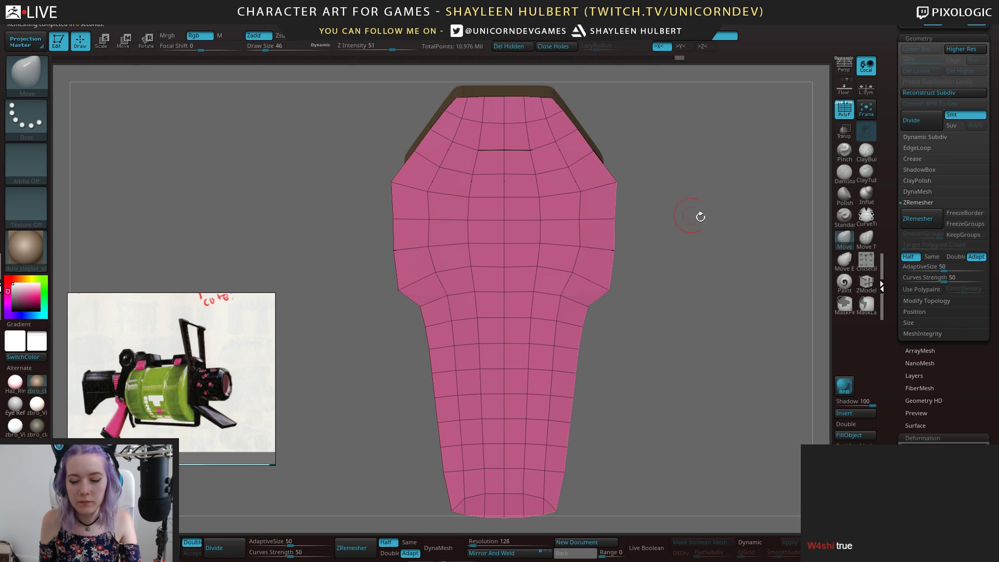
drag(675, 213, 824, 251)
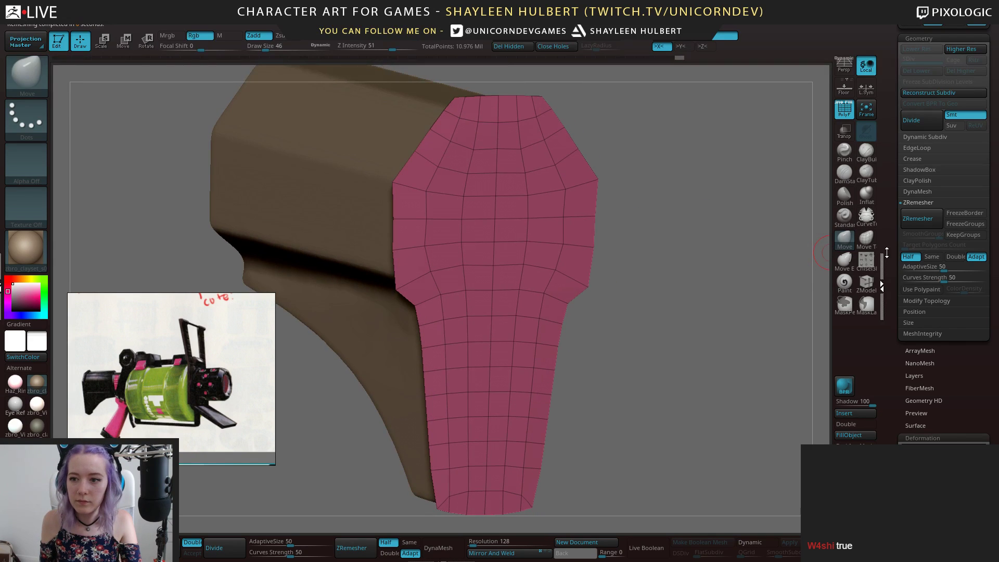
Delete the extra horizontal edge loops across the plate's wide upper section with ZModeler
click(866, 284)
alt+click(545, 239)
alt+click(545, 264)
mouse_move(660, 263)
shift+mouse_down()
mouse_move(678, 229)
mouse_move(693, 294)
shift+mouse_up()
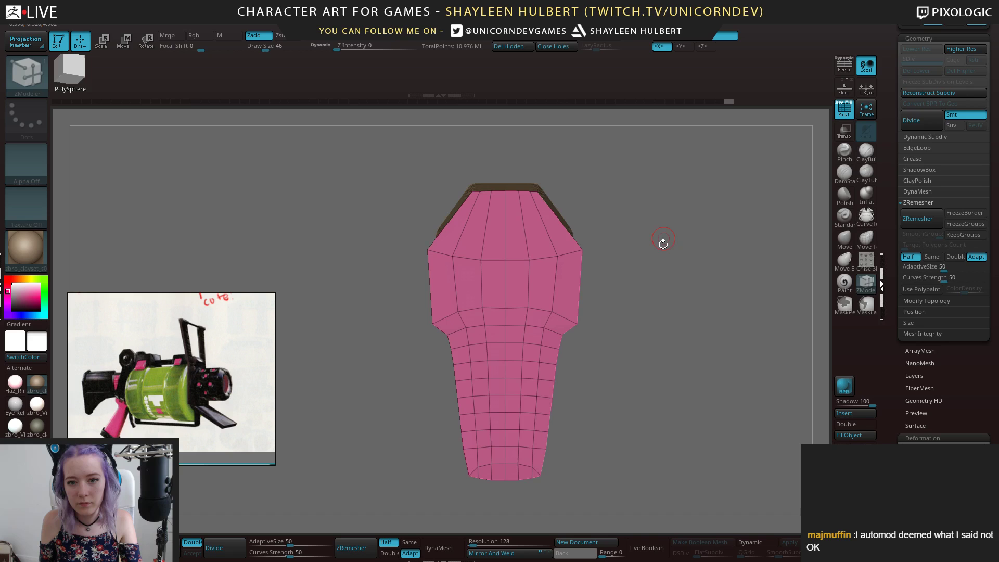
Delete surplus horizontal edge loops from the upper part of the plate's tapered section
alt+drag(623, 365, 622, 327)
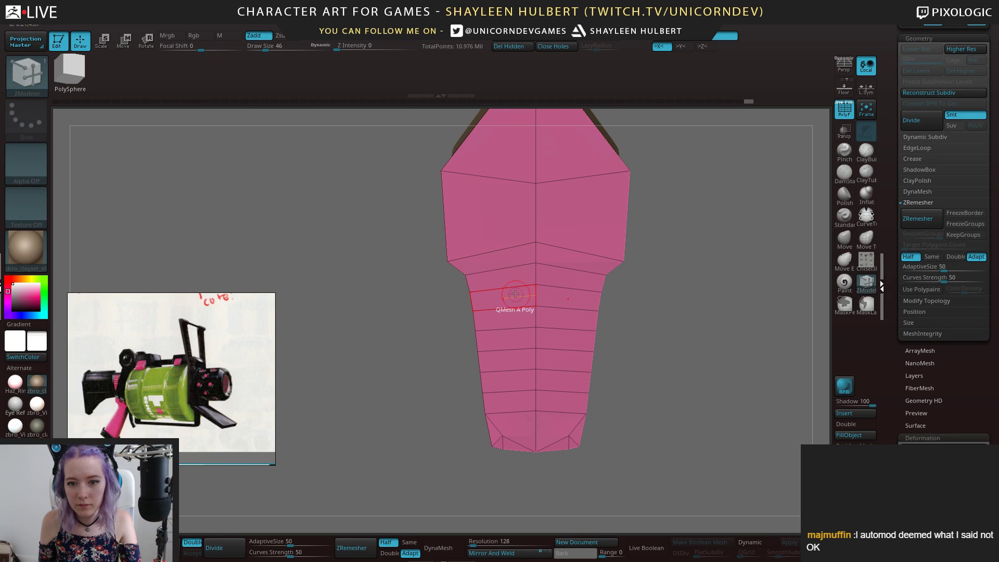
alt+click(513, 286)
alt+click(515, 309)
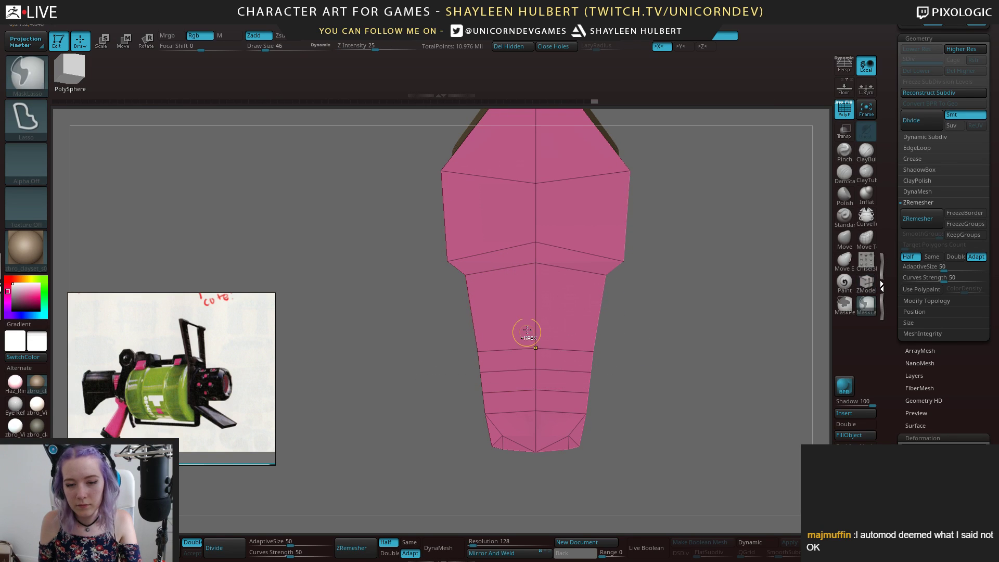
Undo the last two edge loop deletions on the tapered section
key(ctrl+z)
key(ctrl+z)
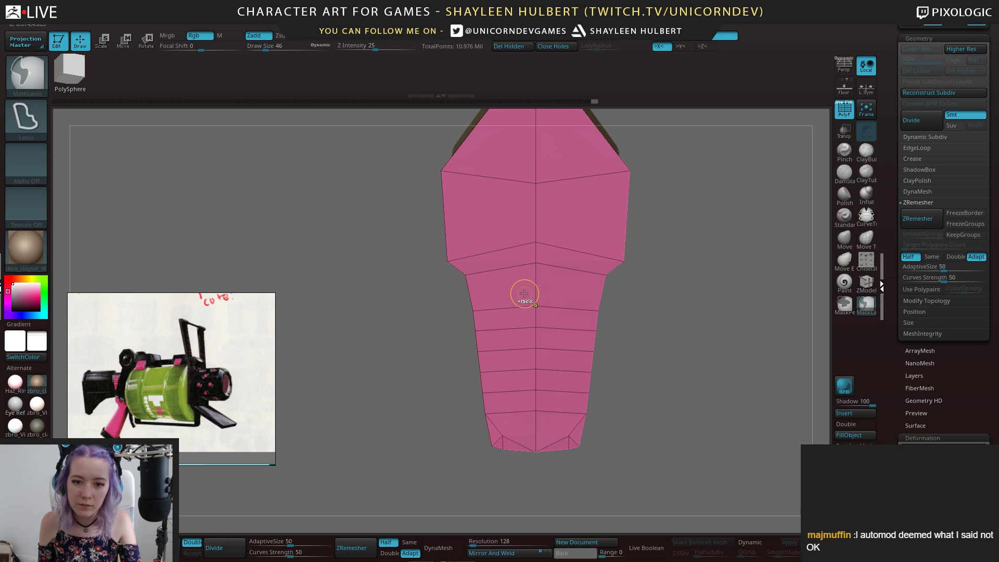
Delete the surplus horizontal edge loops across the lower part of the plate's tapered section with ZModeler
click(515, 371)
click(515, 390)
alt+drag(662, 372, 670, 326)
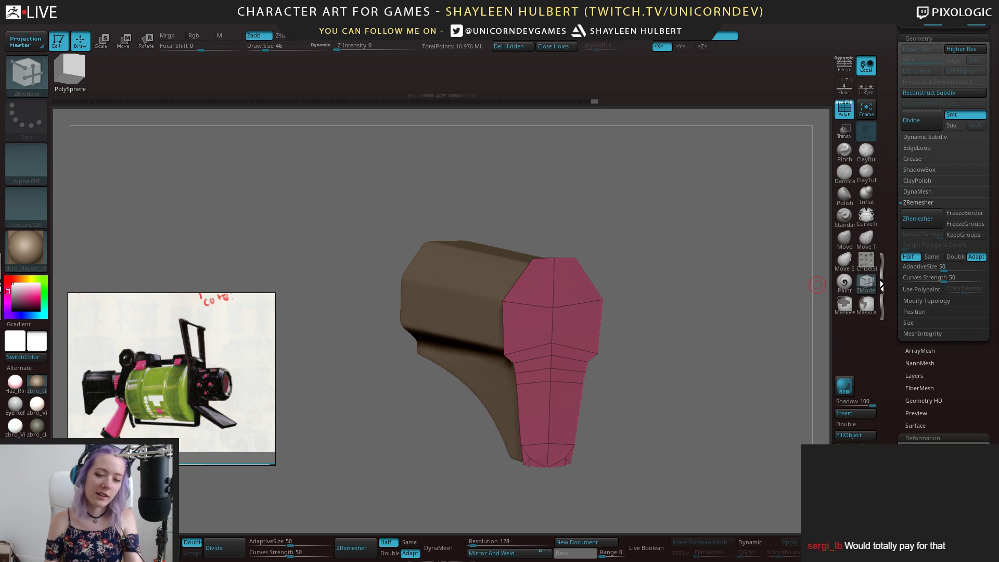
drag(729, 302, 682, 364)
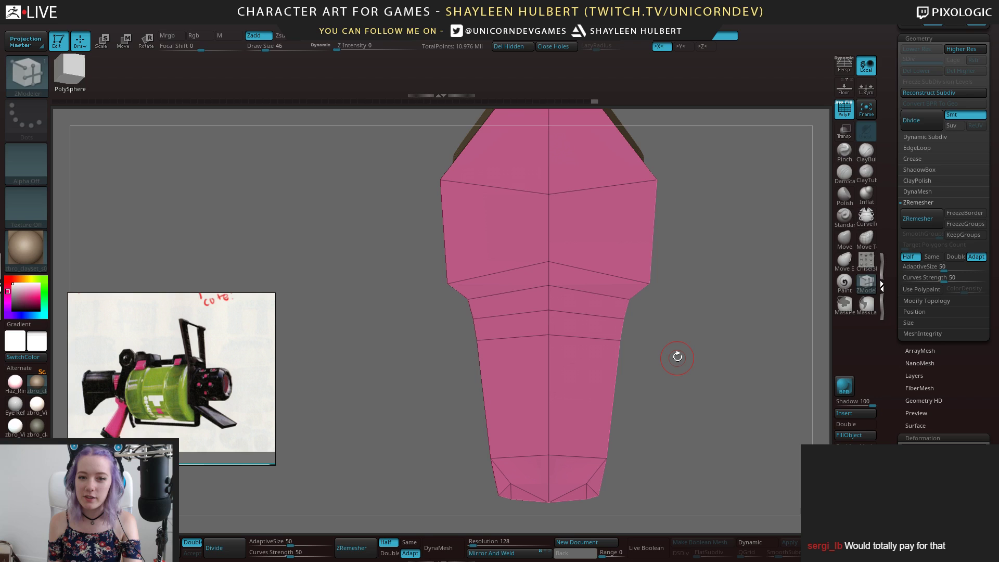
Flatten the plate's bottom edge by nudging its centre vertex upward with the Move brush
key(b)
key(m)
key(v)
drag(462, 322, 674, 325)
alt+drag(674, 325, 665, 359)
drag(526, 419, 524, 414)
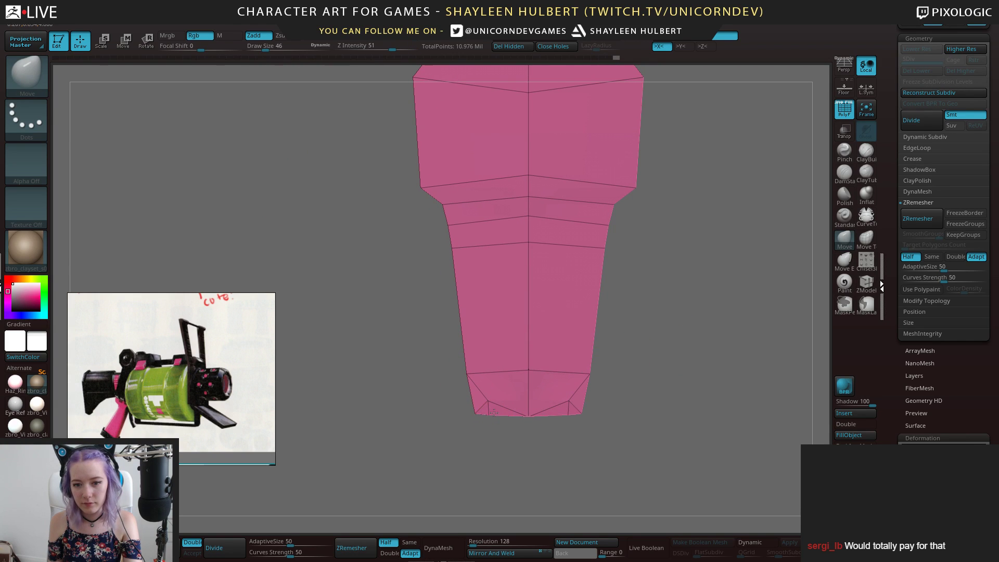
ctrl+shift+click(501, 445)
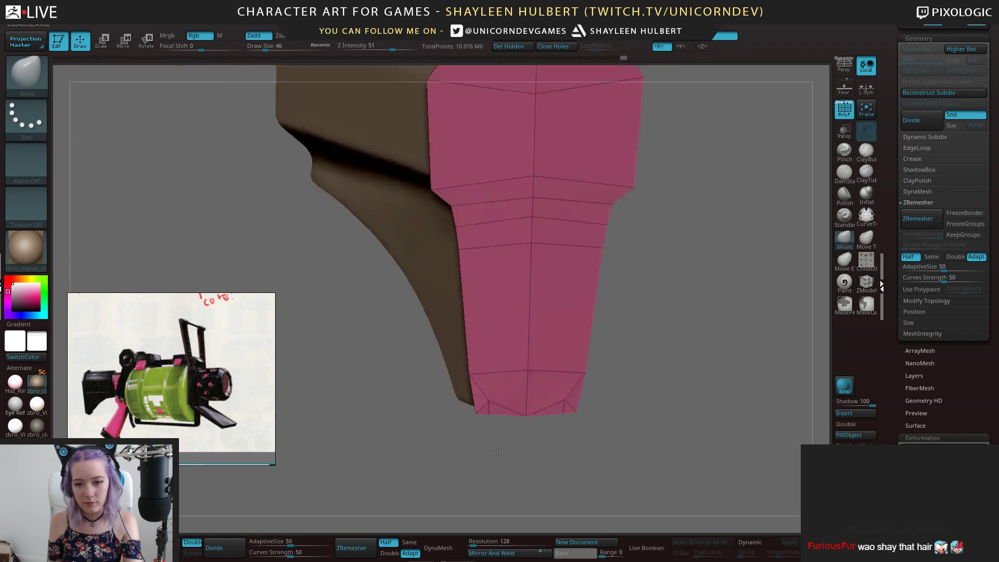
mouse_move(518, 443)
shift+mouse_down()
mouse_move(488, 419)
mouse_move(527, 423)
shift+mouse_up()
Level the lowest horizontal edge loop of the tapered section by nudging its centre vertex down
drag(590, 414, 635, 326)
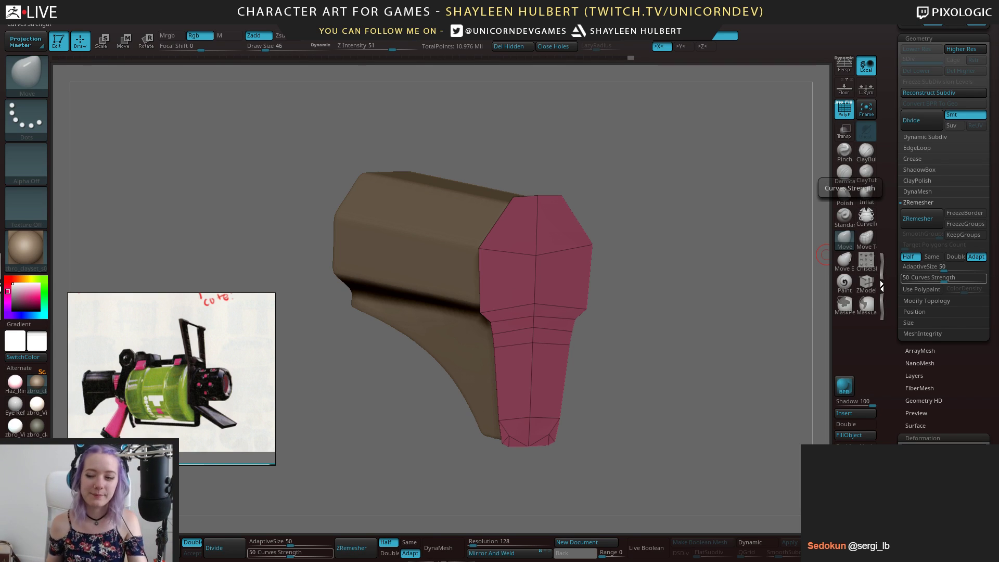
drag(669, 384, 653, 454)
drag(525, 381, 525, 388)
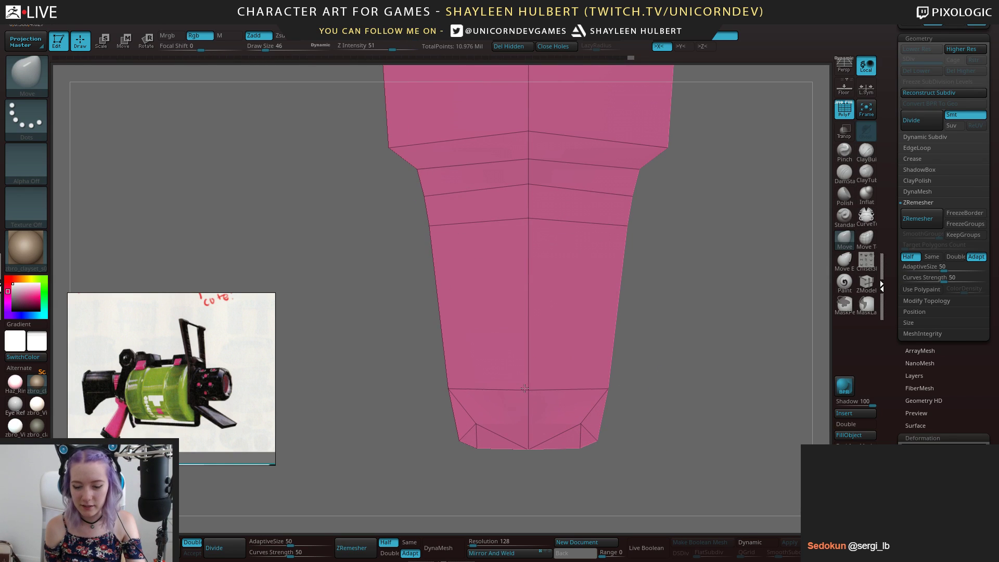
mouse_move(446, 434)
shift+mouse_down()
mouse_move(624, 400)
mouse_move(611, 353)
mouse_move(603, 356)
mouse_move(632, 356)
mouse_move(613, 393)
shift+mouse_up()
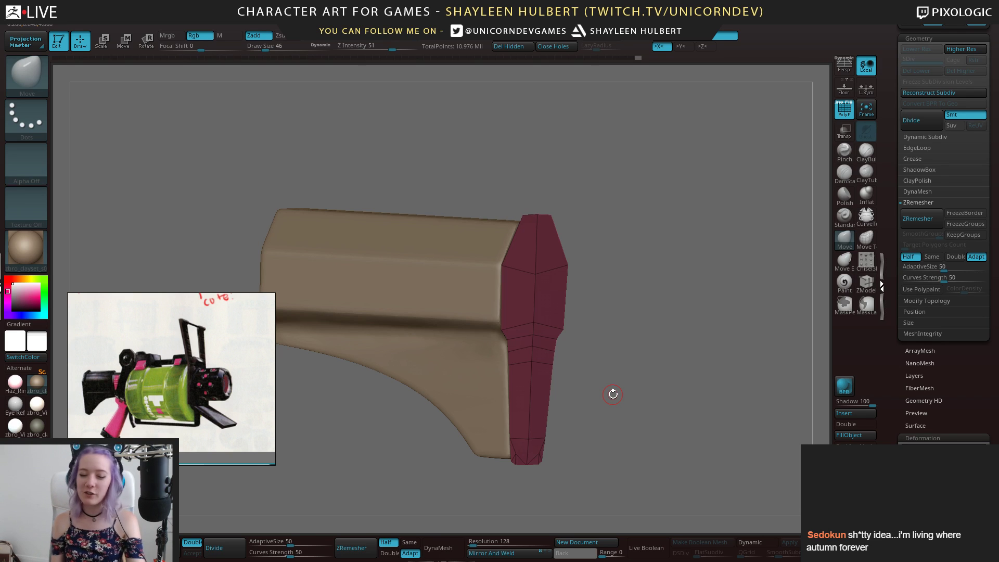
Straighten the two horizontal edge loops of the plate's wide section by moving their centre vertices up and down
mouse_move(659, 241)
alt+mouse_down()
mouse_move(671, 297)
mouse_move(658, 310)
mouse_move(664, 298)
mouse_move(488, 192)
alt+mouse_up()
shift+drag(689, 180, 650, 176)
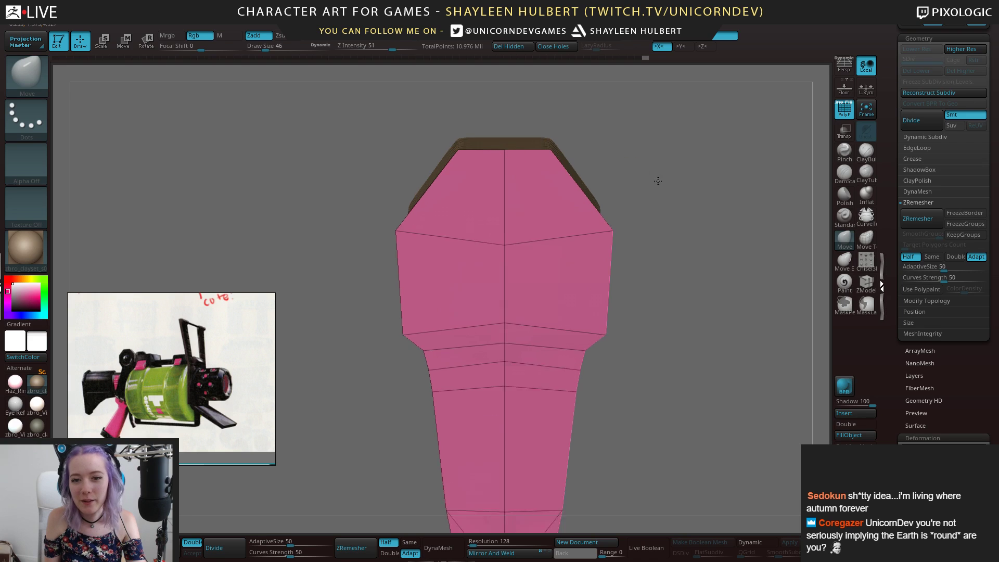
mouse_move(655, 180)
mouse_down()
mouse_move(631, 163)
mouse_move(596, 181)
mouse_up()
drag(504, 227, 504, 214)
mouse_move(504, 290)
mouse_down()
mouse_move(504, 326)
mouse_move(504, 311)
mouse_up()
drag(619, 295, 656, 310)
drag(708, 254, 683, 252)
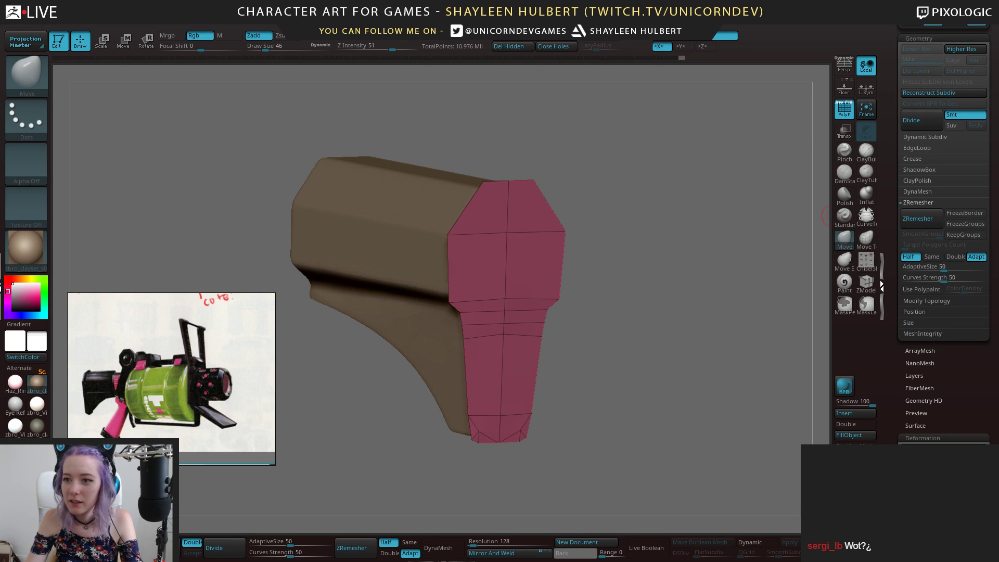
drag(927, 120, 920, 143)
drag(619, 267, 647, 252)
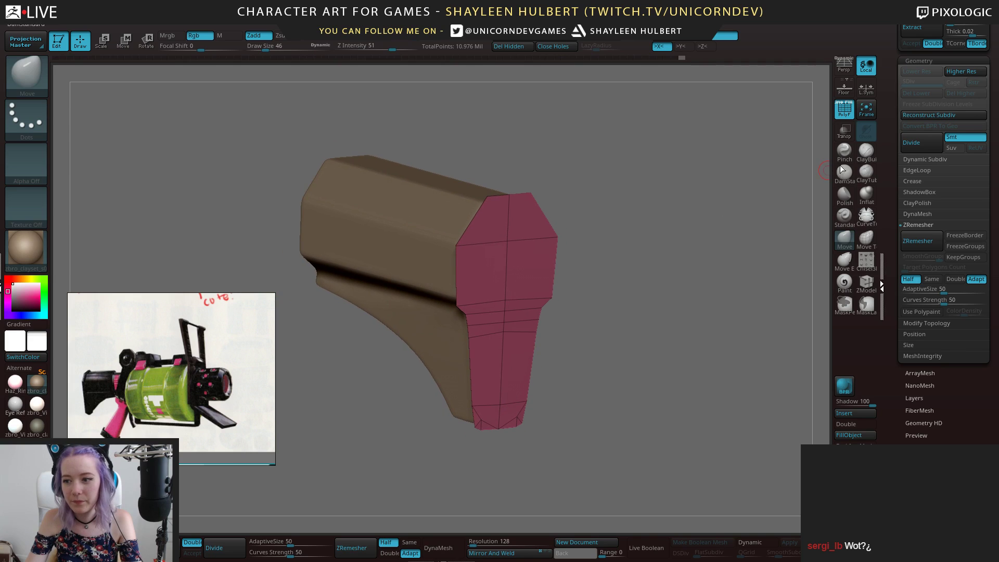
drag(898, 144, 898, 205)
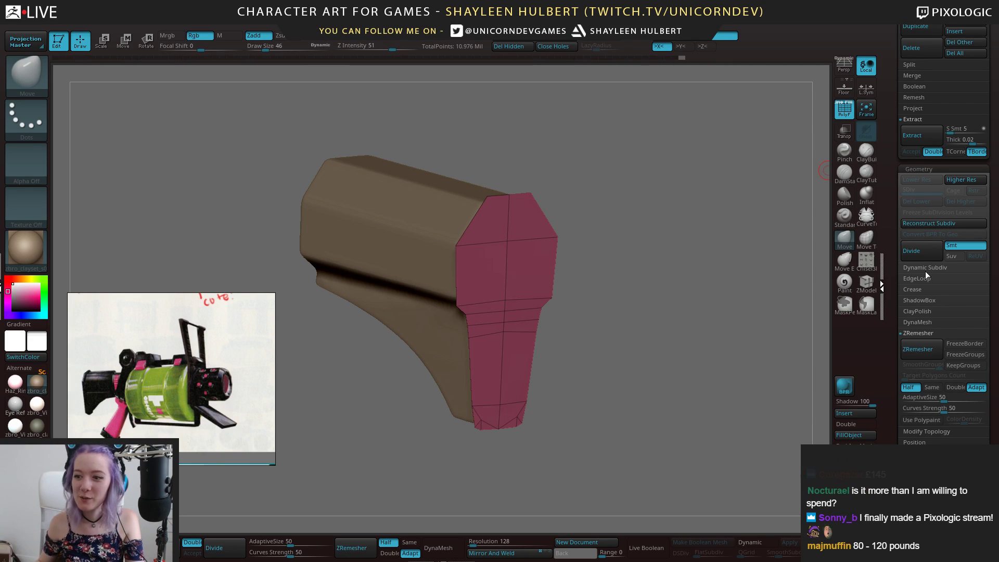
drag(631, 237, 660, 301)
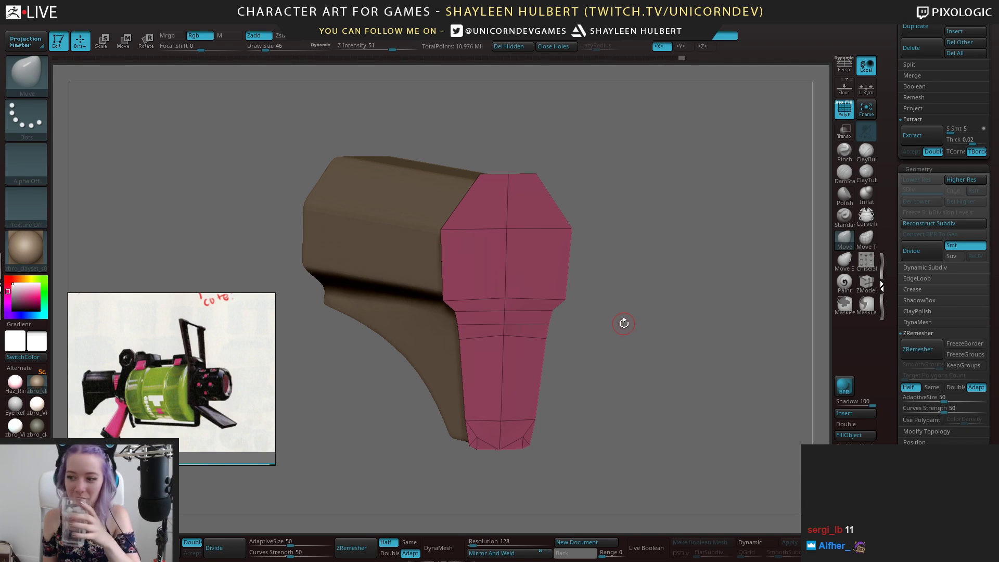
drag(631, 303, 696, 294)
scroll(918, 281, down, 2)
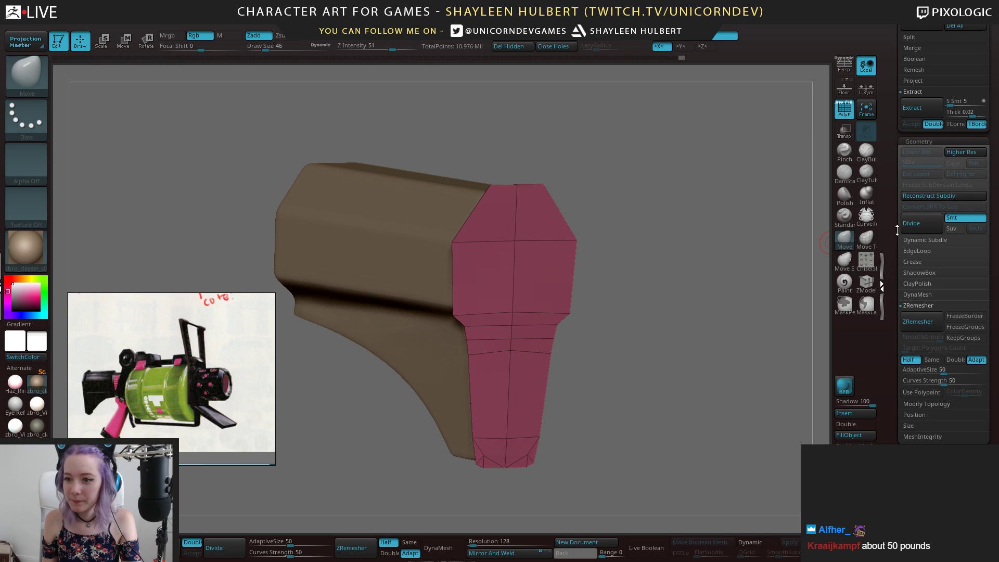
scroll(897, 292, down, 6)
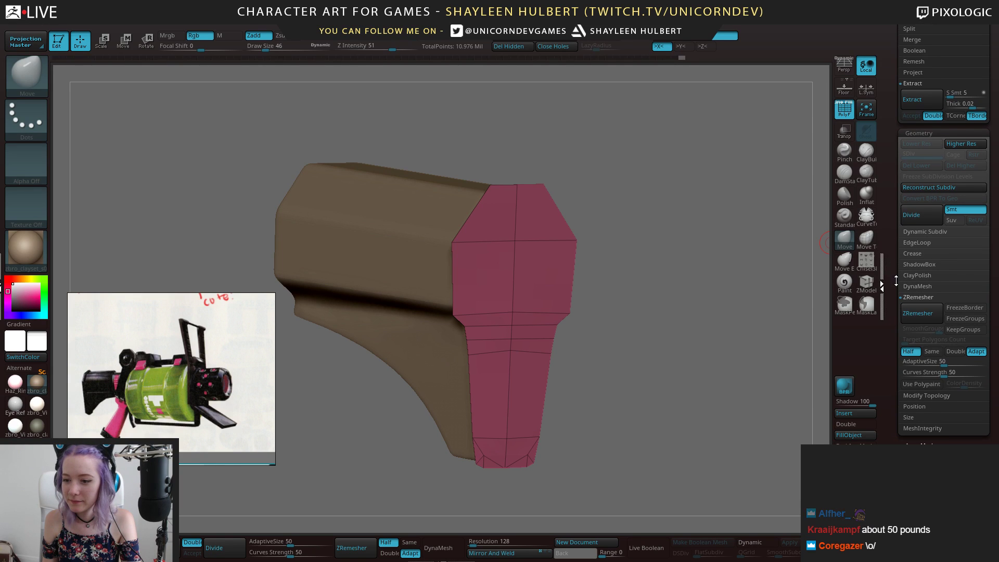
scroll(898, 219, up, 5)
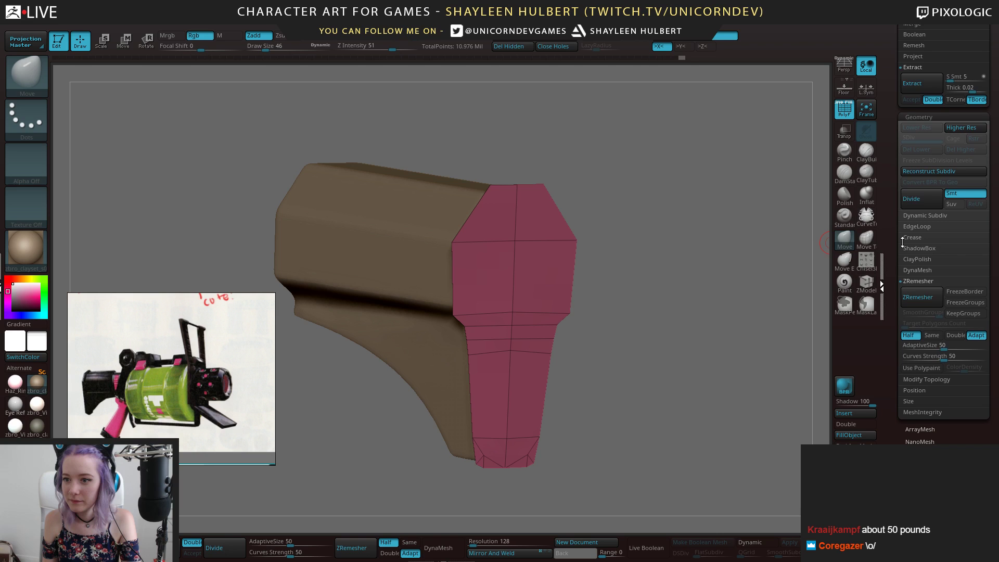
Turn off subdivision smoothing, divide the plate up to subdivision level 3, and show its polyframe
key(f)
key(ctrl+d)
drag(785, 263, 754, 270)
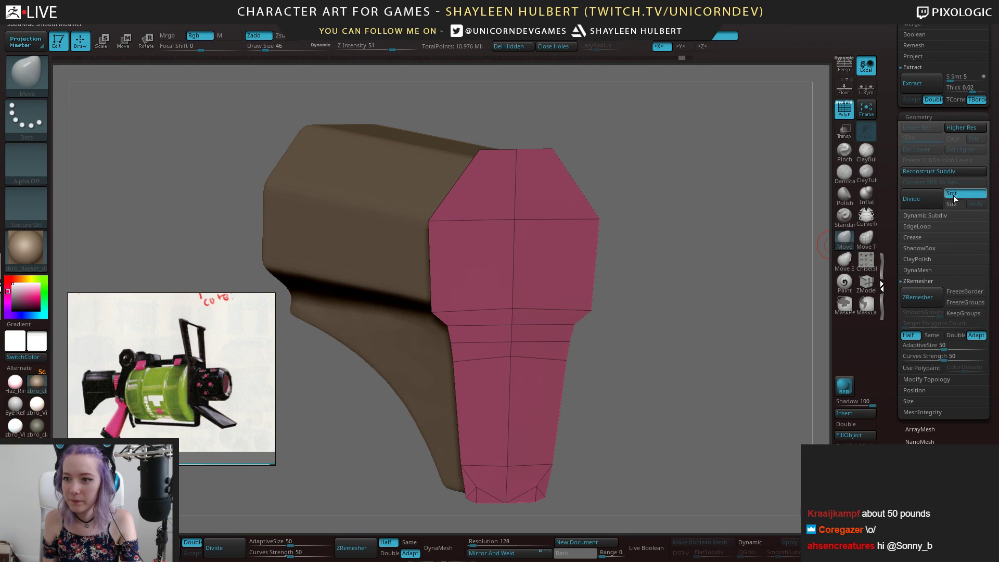
click(953, 195)
key(ctrl+d)
key(shift+f)
drag(765, 225, 844, 192)
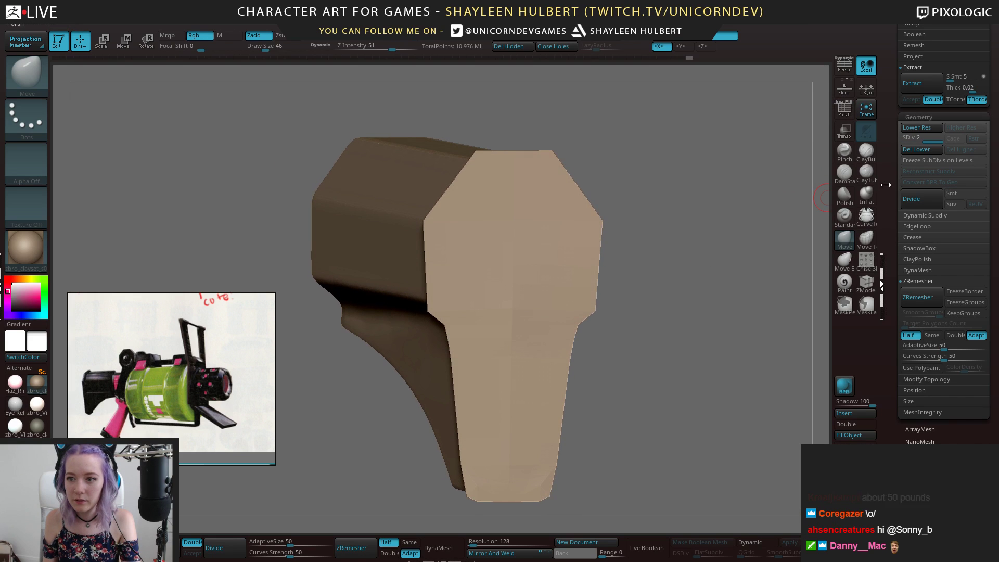
drag(814, 265, 834, 223)
click(911, 199)
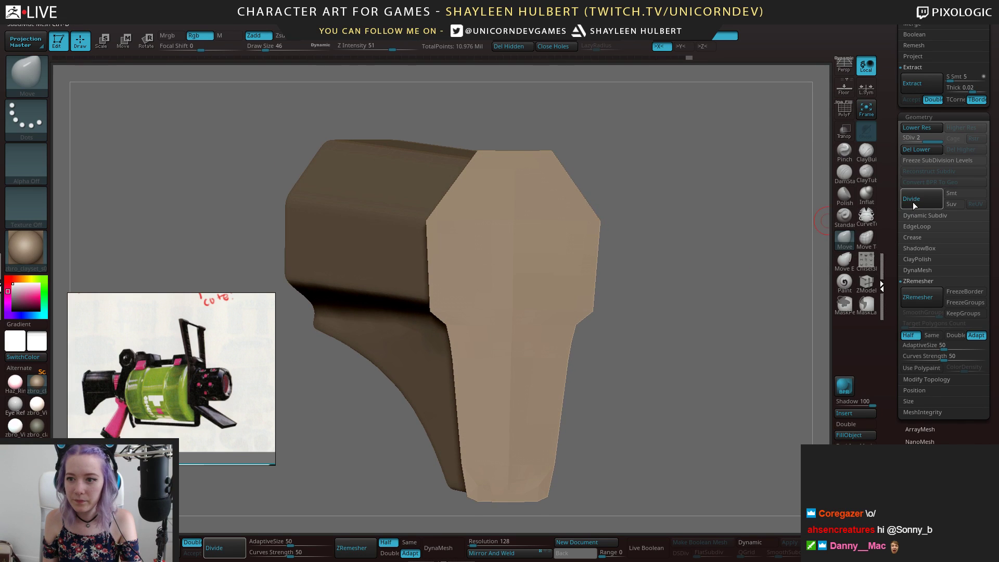
drag(723, 272, 826, 185)
click(844, 109)
drag(765, 233, 738, 232)
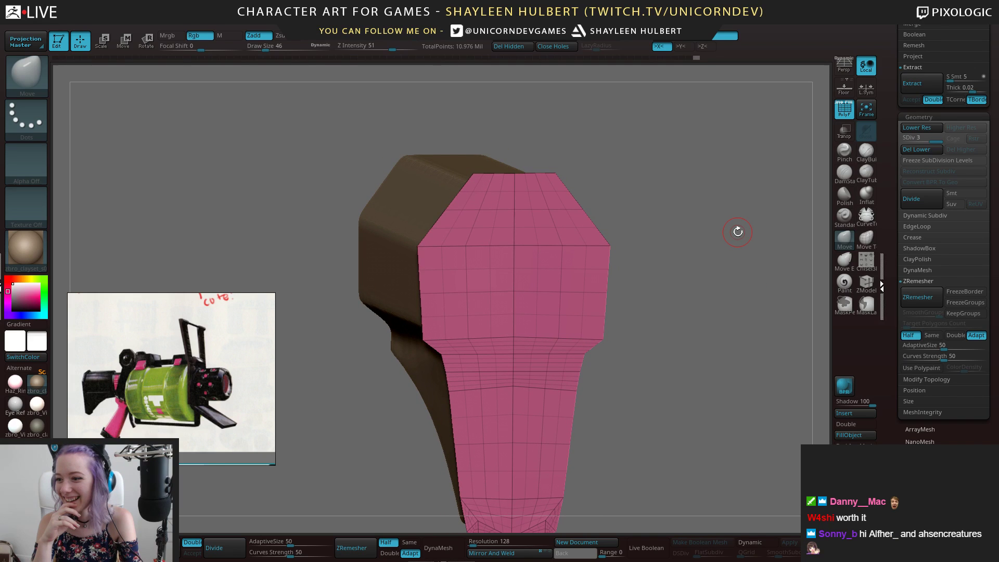
Delete the plate's lower subdivision levels, divide it once more, and delete the lower levels again
mouse_move(691, 317)
mouse_down()
mouse_move(682, 261)
mouse_move(699, 322)
mouse_move(717, 332)
mouse_move(695, 286)
mouse_move(689, 318)
mouse_move(700, 306)
mouse_up()
click(931, 150)
alt+drag(714, 240, 621, 385)
click(920, 199)
click(917, 148)
alt+drag(405, 372, 384, 334)
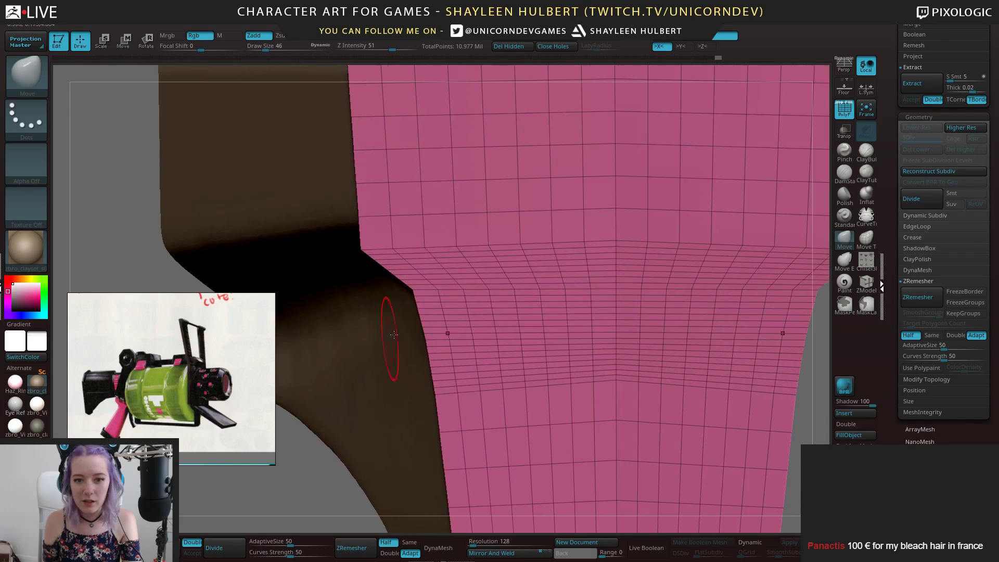
Delete the densely packed horizontal edge loops around and below the plate's shoulder with ZModeler
click(866, 284)
key(space)
click(571, 270)
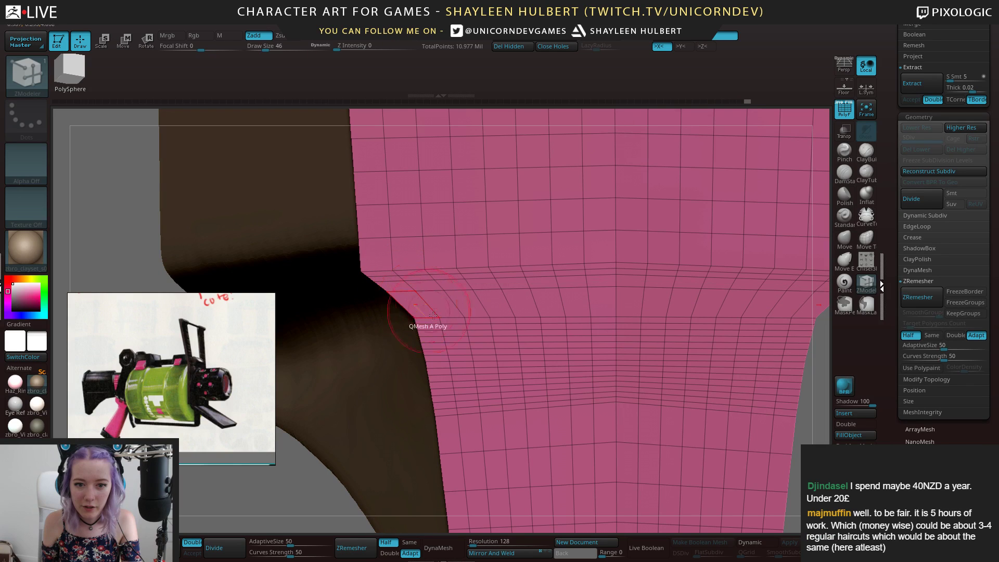
drag(430, 328, 441, 366)
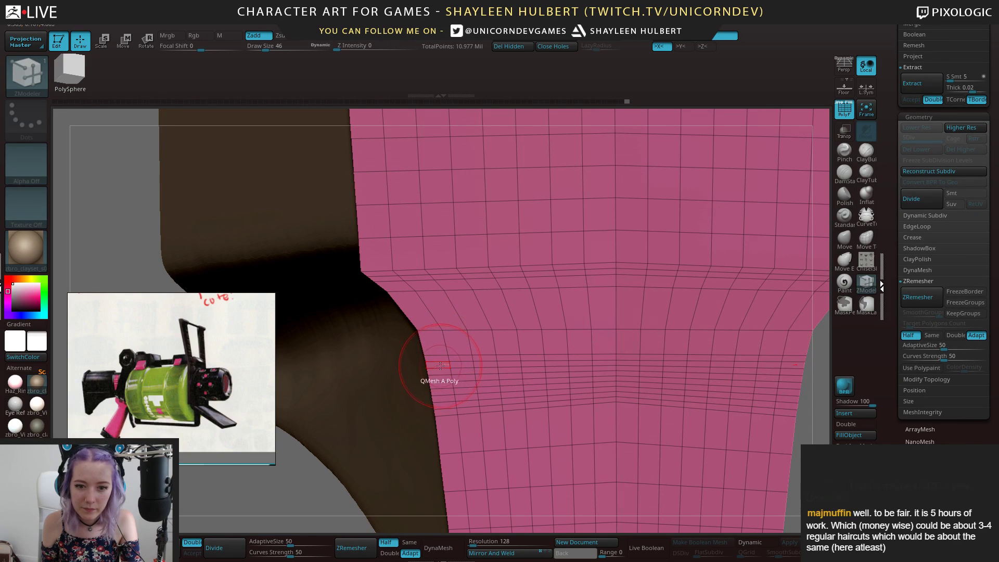
click(447, 395)
mouse_move(401, 401)
right_down()
mouse_move(385, 408)
mouse_move(373, 399)
mouse_move(382, 374)
right_up()
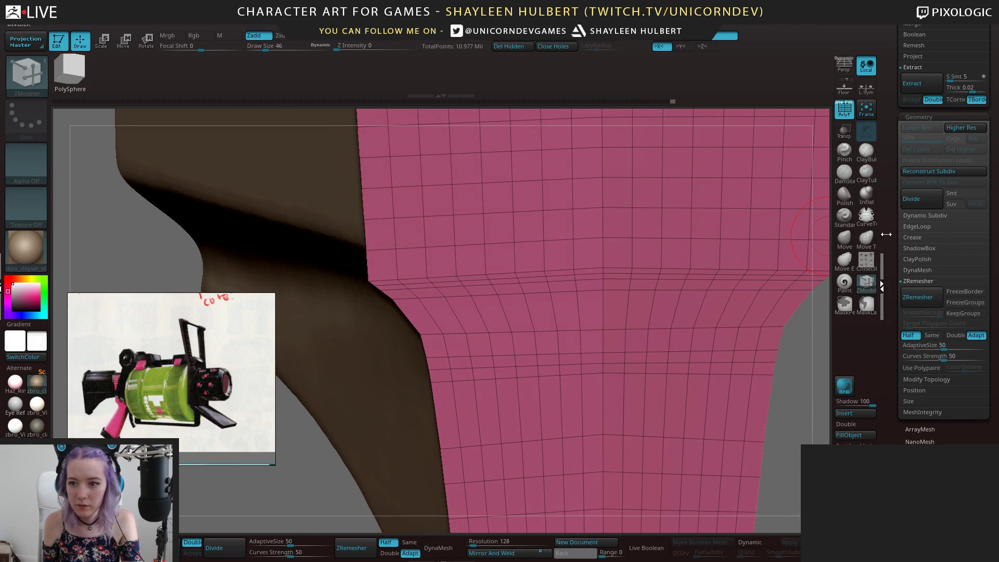
Refine the plate's outline below the shoulder with the Move brush and remove one more redundant edge loop there with ZModeler
click(844, 239)
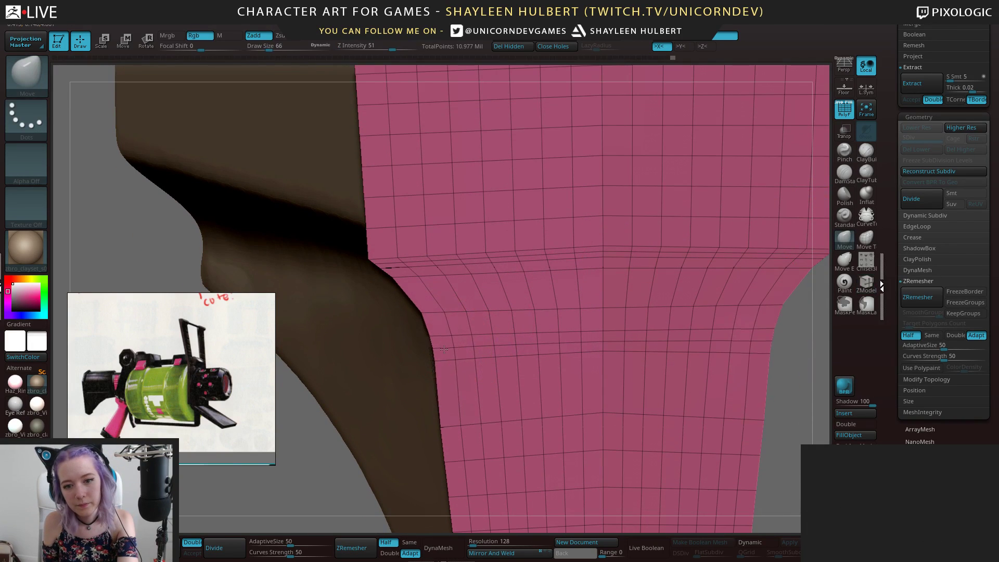
shift+drag(306, 497, 314, 490)
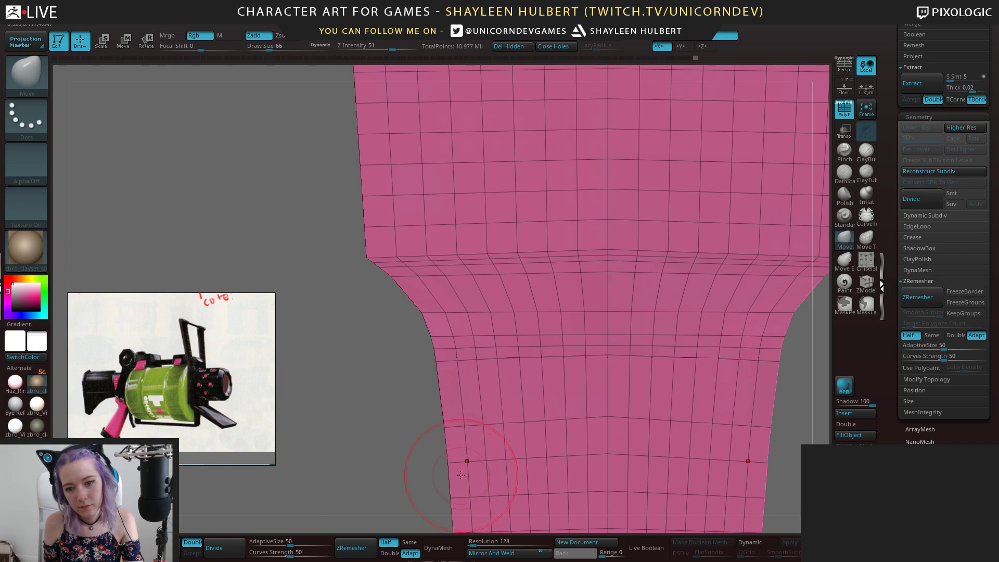
mouse_move(400, 377)
ctrl+right_down()
mouse_move(398, 348)
mouse_move(404, 381)
ctrl+right_up()
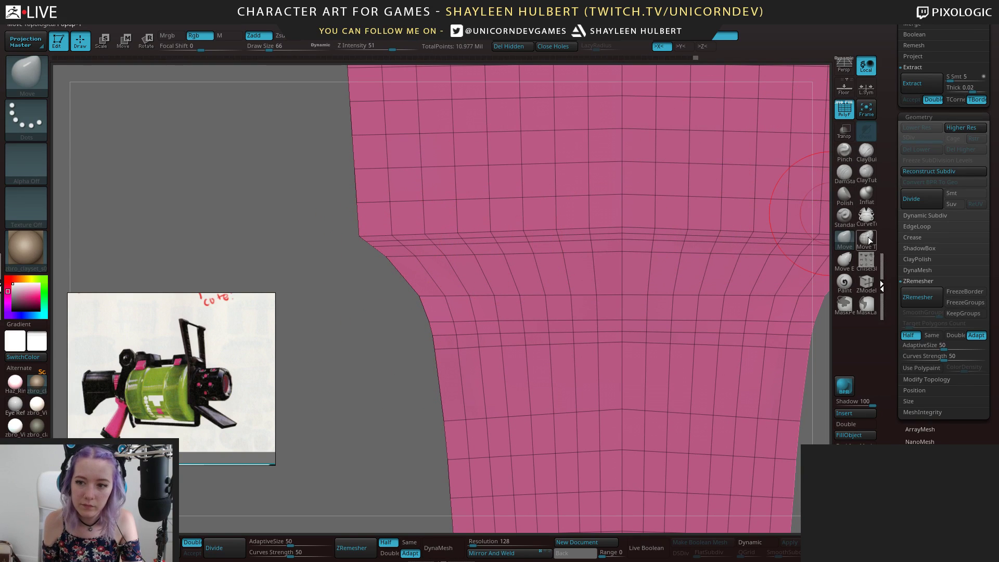
click(865, 284)
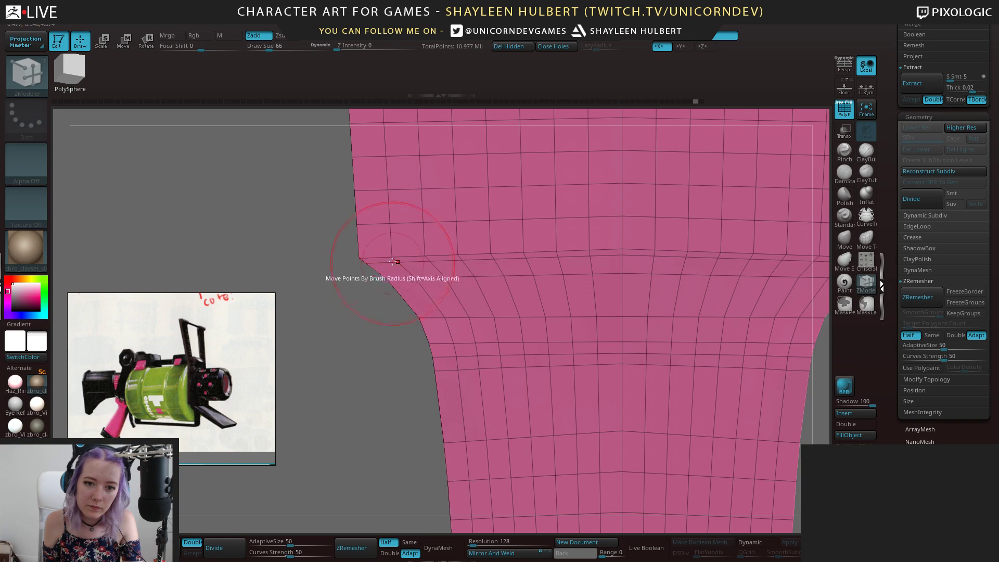
Try the edge action Inset with EdgeLoop Complete just above the plate's shoulder
key(space)
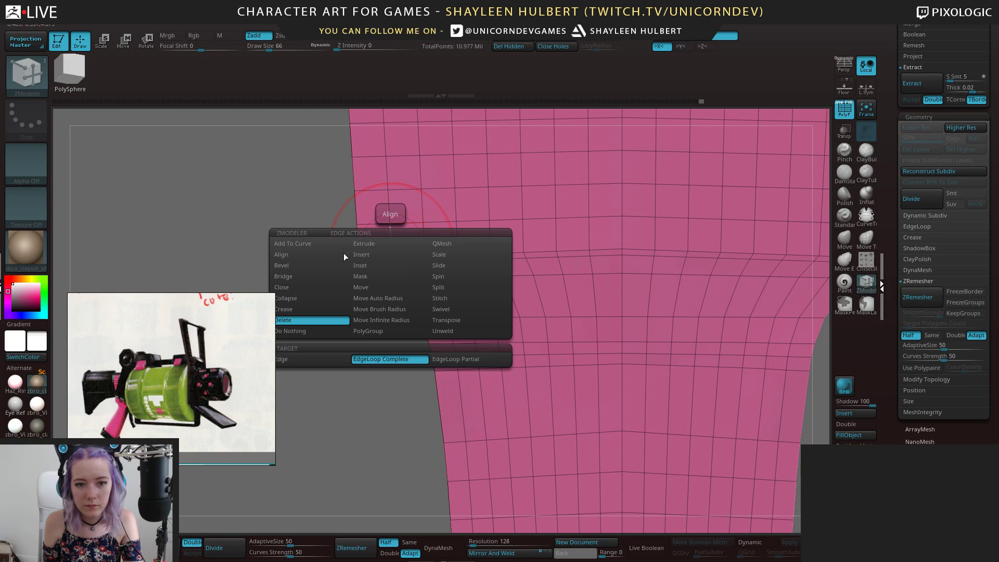
click(370, 266)
click(337, 368)
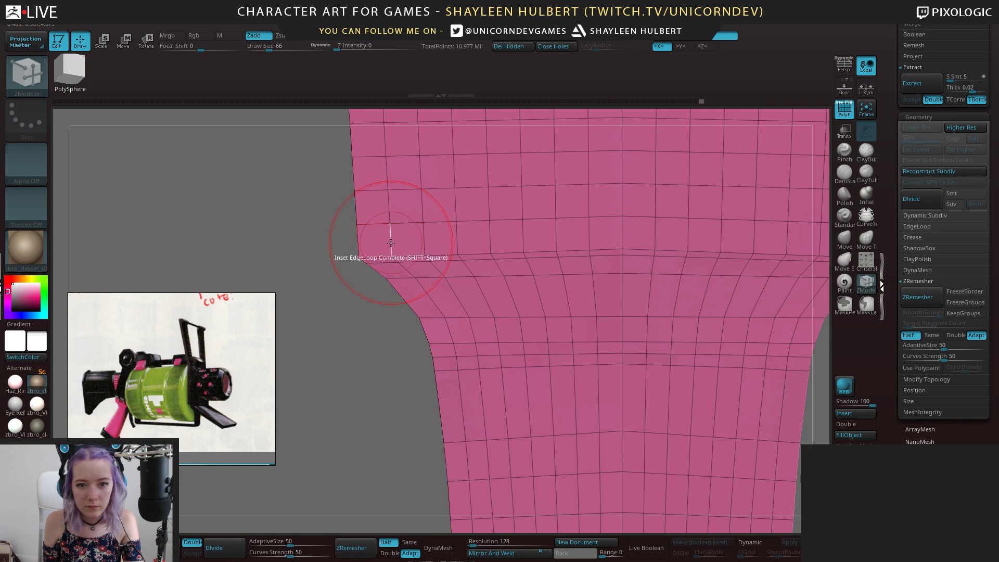
click(395, 252)
key(ctrl+z)
key(ctrl+shift+z)
key(ctrl+z)
key(ctrl+shift+z)
key(ctrl+z)
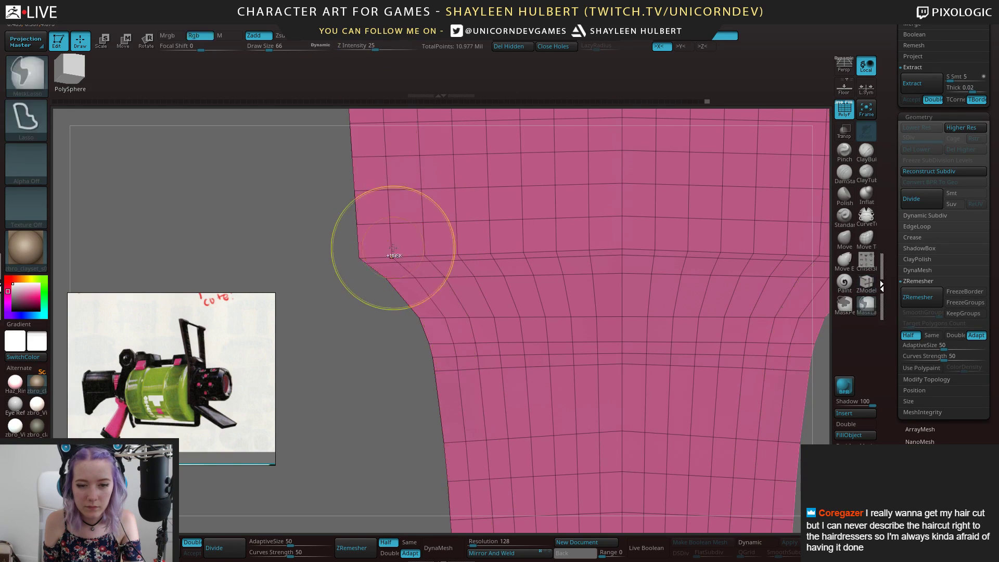
key(space)
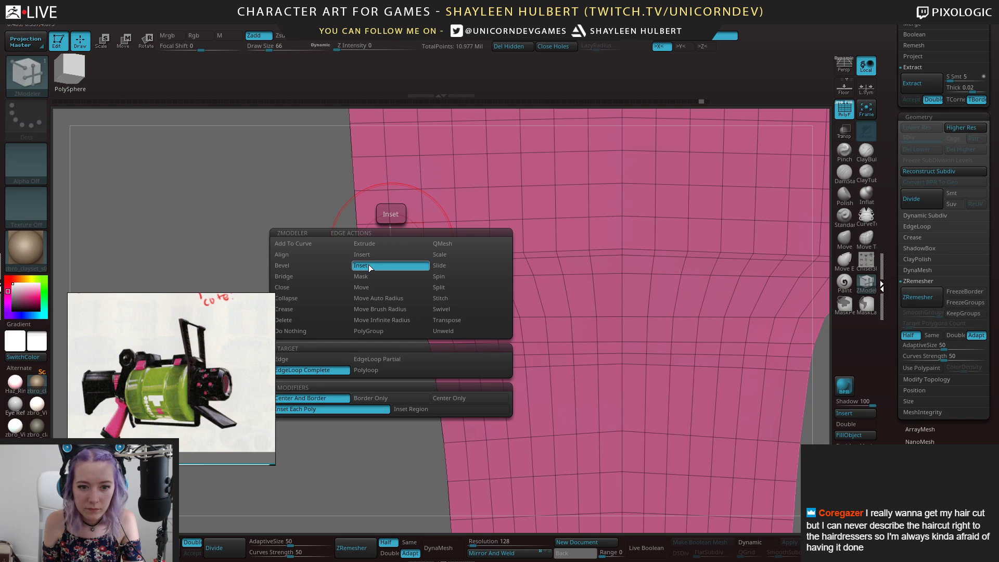
click(391, 244)
key(ctrl+z)
Insert a supporting horizontal edge loop just above the plate's shoulder corner with ZModeler
key(space)
click(366, 353)
click(332, 355)
click(368, 354)
drag(395, 240, 393, 250)
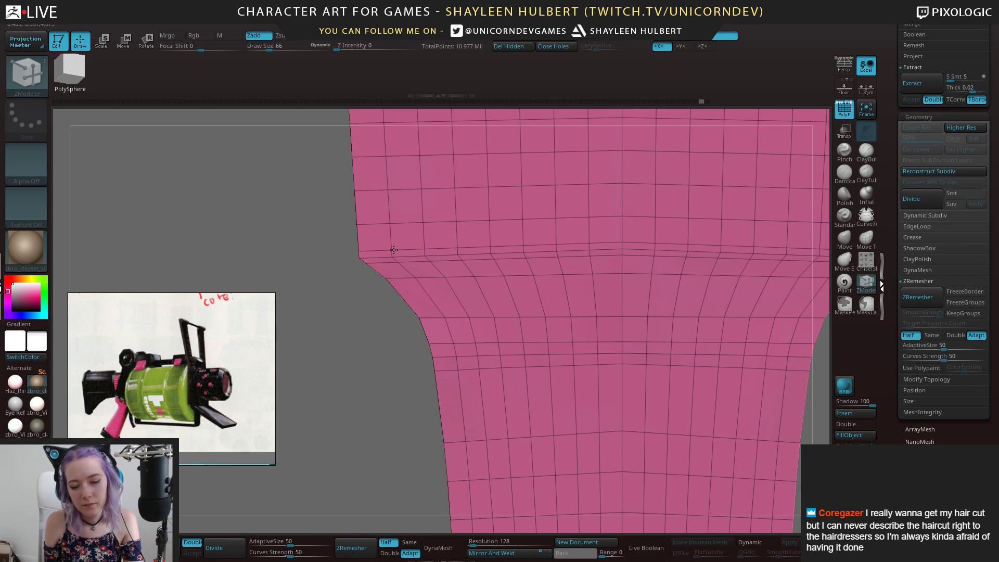
Insert further supporting edge loops beside the other corners of the plate's outline
mouse_move(348, 304)
alt+mouse_down()
mouse_move(354, 265)
mouse_move(366, 302)
alt+mouse_up()
drag(399, 203, 401, 180)
alt+drag(330, 266, 390, 324)
alt+drag(359, 276, 400, 259)
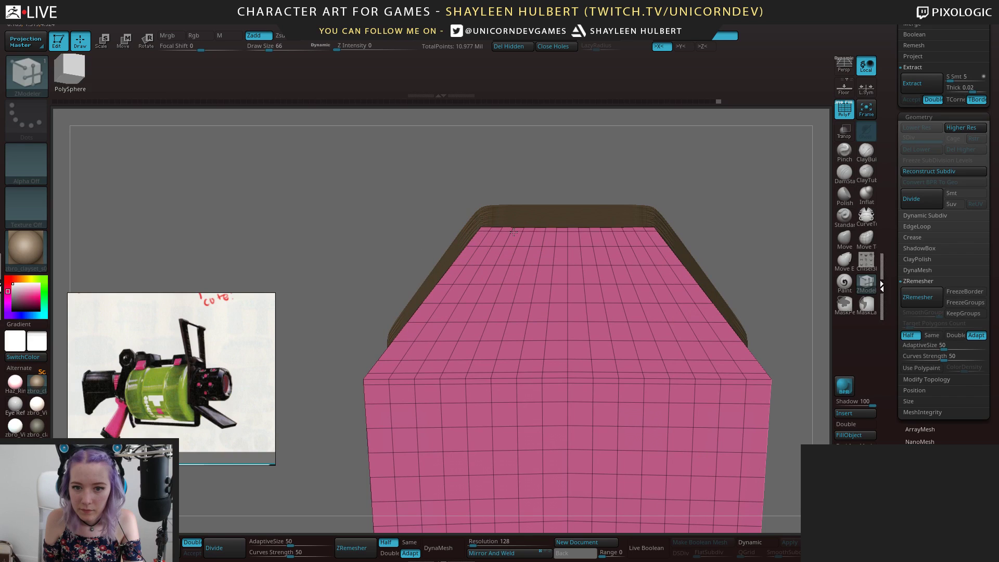
alt+drag(390, 300, 367, 300)
alt+drag(401, 418, 383, 239)
click(460, 354)
Delete the redundant edge loops crowding the plate's lower corners using the ZModeler edge action Delete with EdgeLoop Complete
alt+drag(348, 506, 821, 243)
click(867, 285)
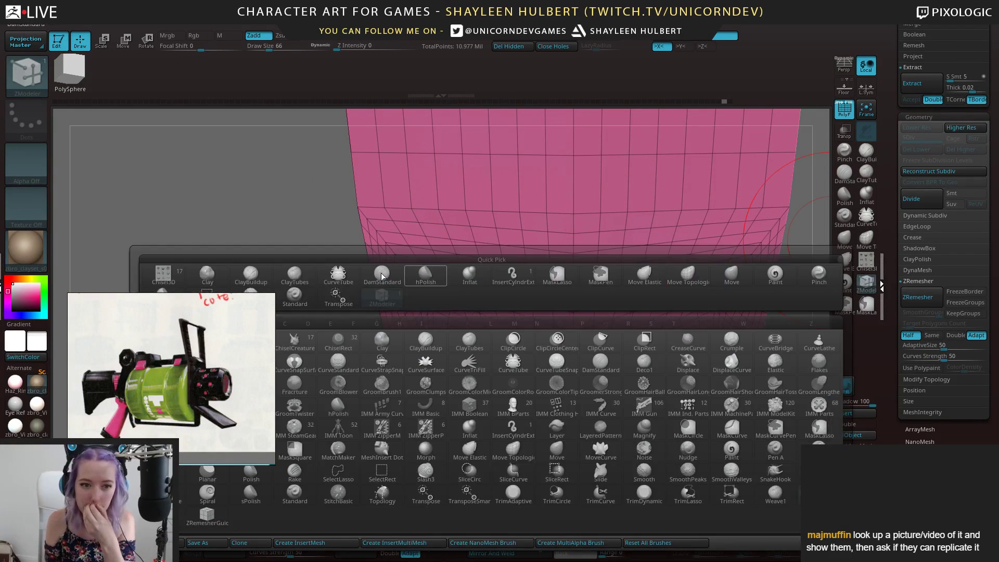
click(249, 295)
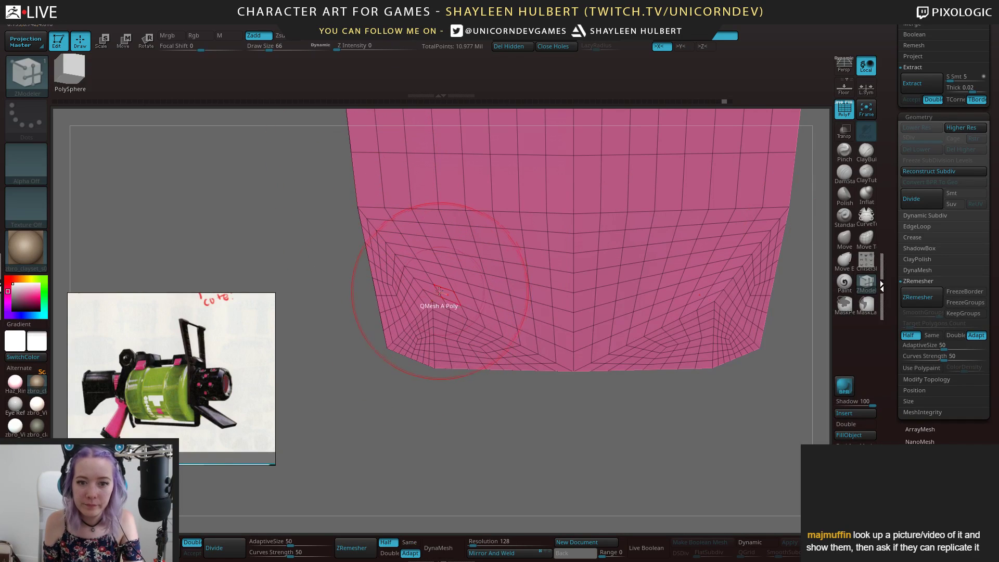
key(space)
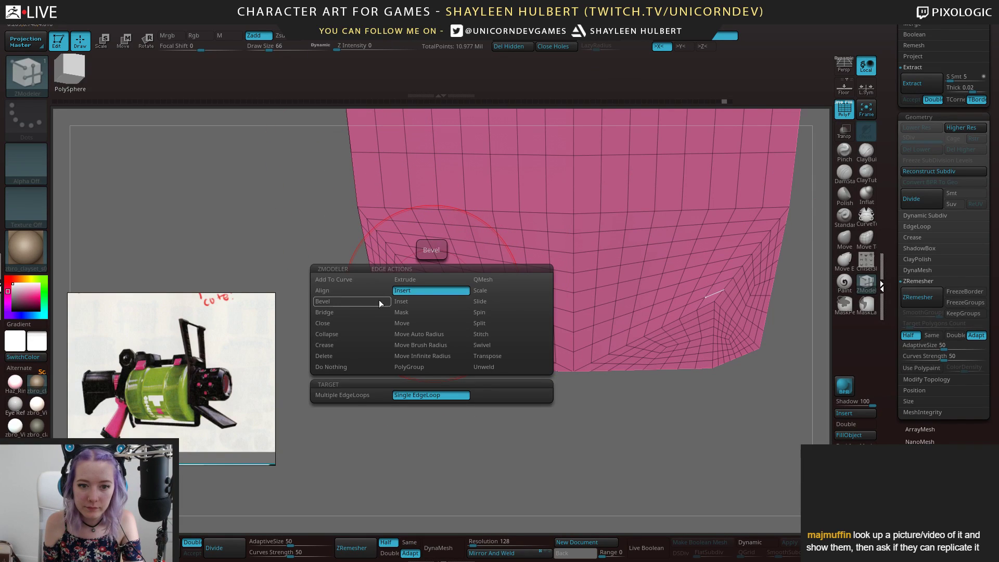
click(345, 357)
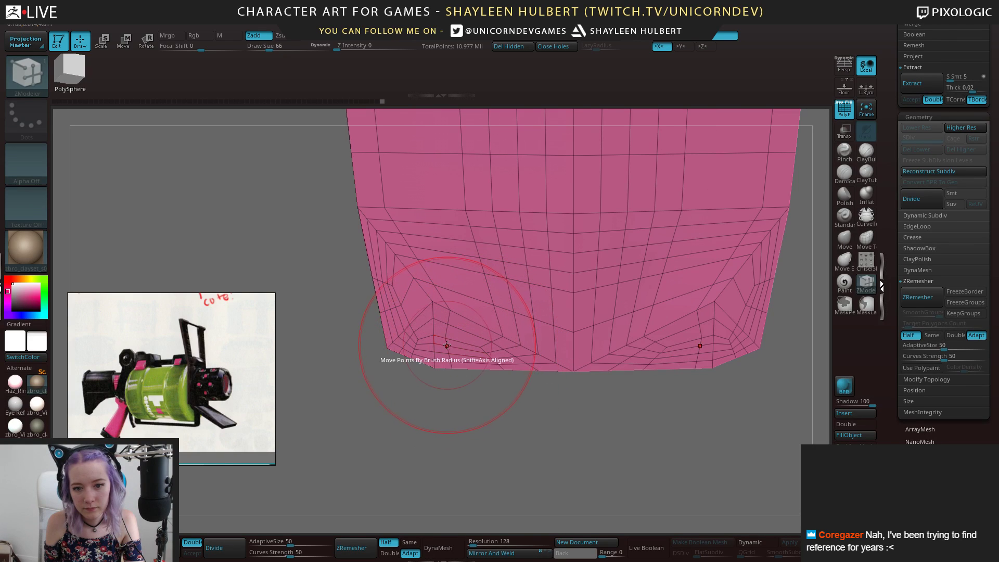
mouse_move(457, 361)
right_down()
mouse_move(461, 312)
mouse_move(518, 421)
mouse_move(573, 323)
mouse_move(388, 299)
right_up()
alt+click(385, 302)
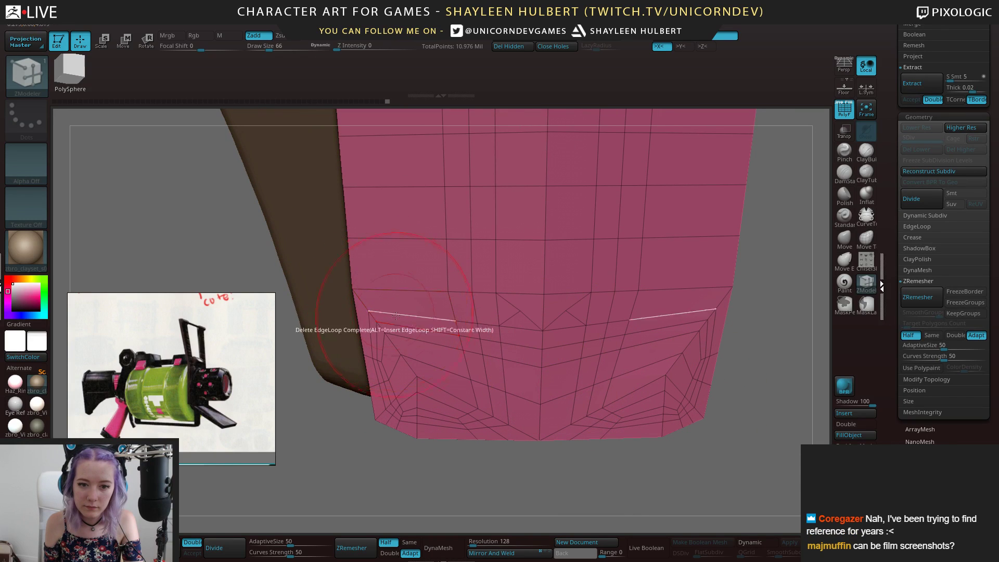
alt+drag(753, 389, 703, 272)
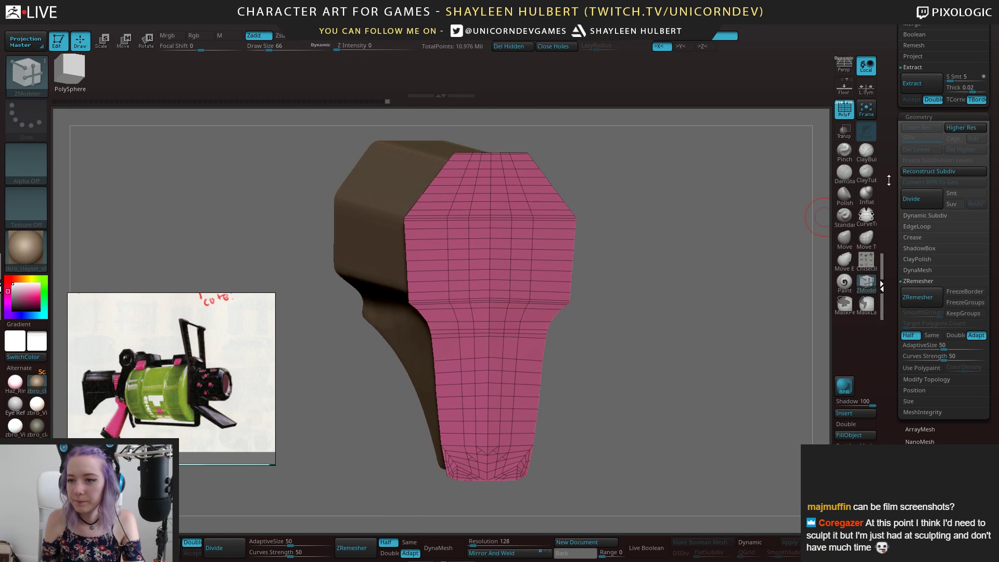
Open the EdgeLoop settings in Geometry and set the Panel Loops Polish to 0
drag(895, 178, 896, 219)
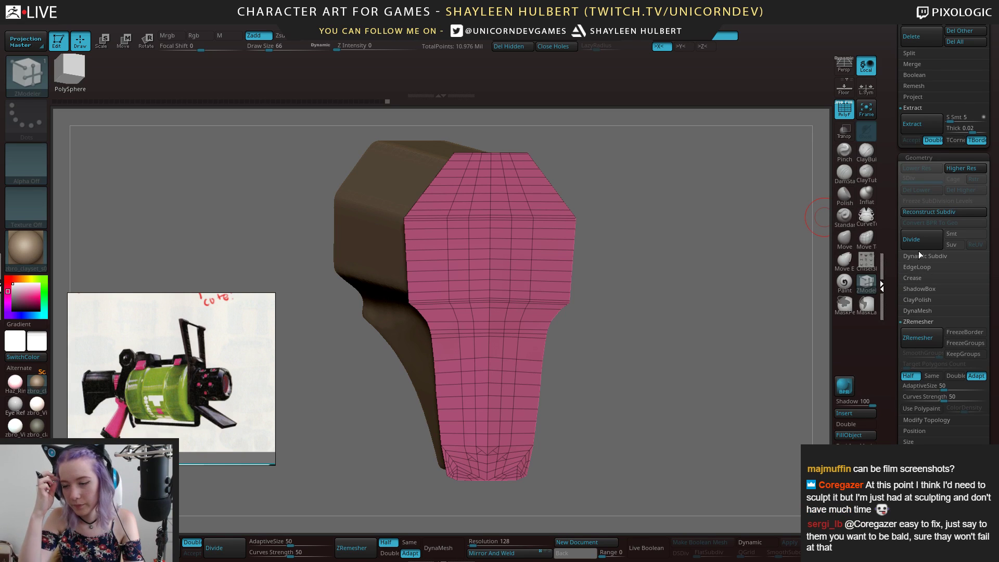
click(918, 267)
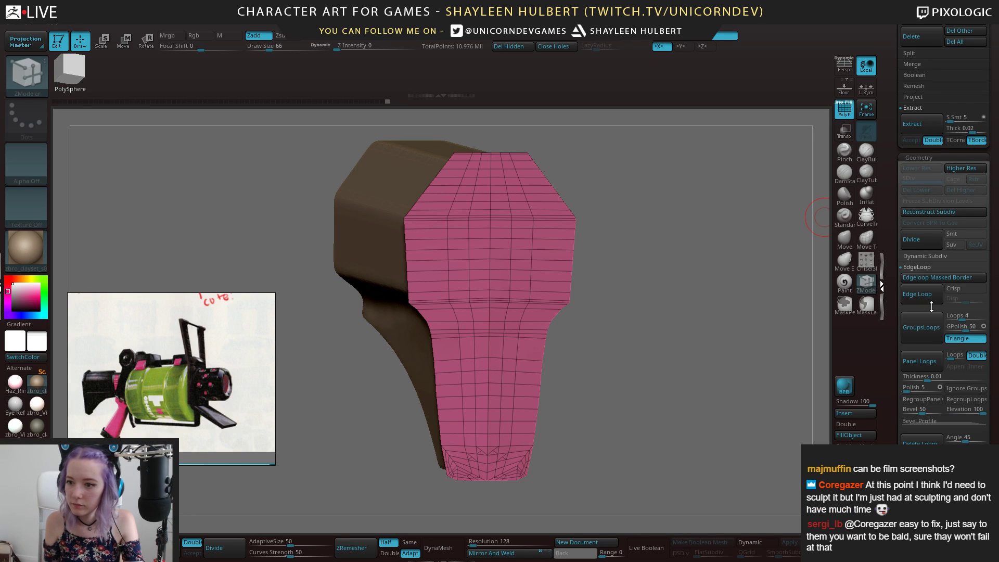
drag(686, 340, 783, 326)
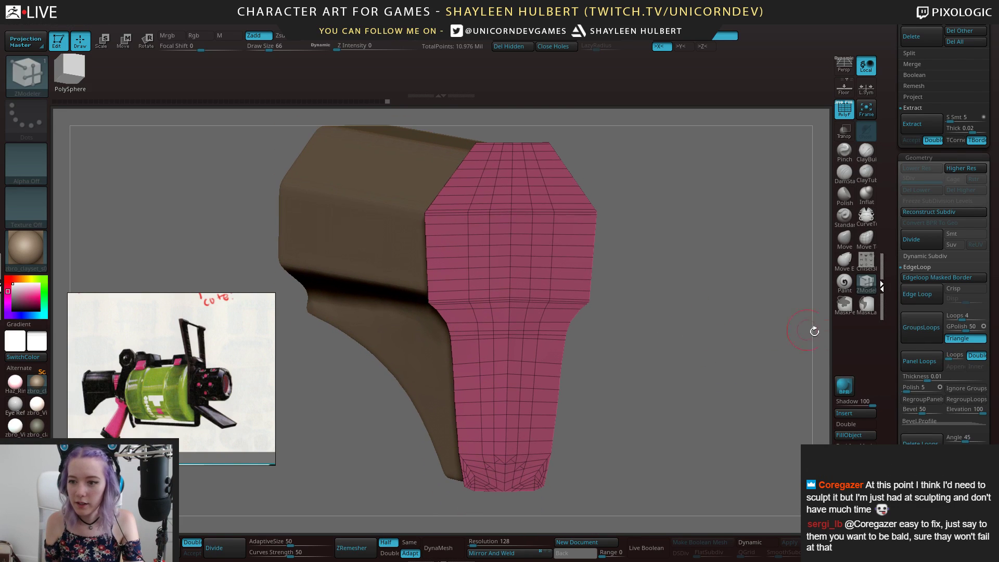
click(903, 389)
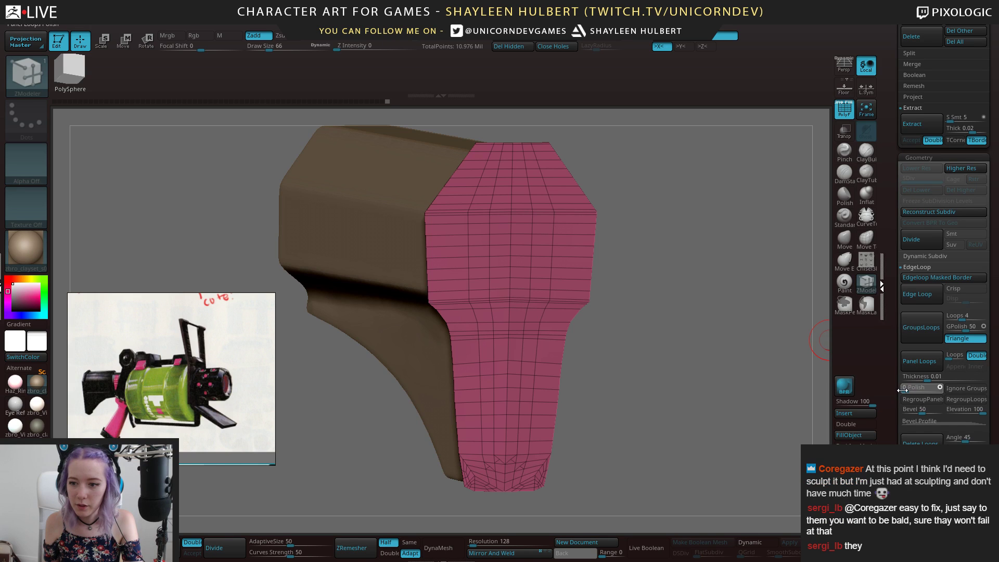
drag(663, 319, 716, 322)
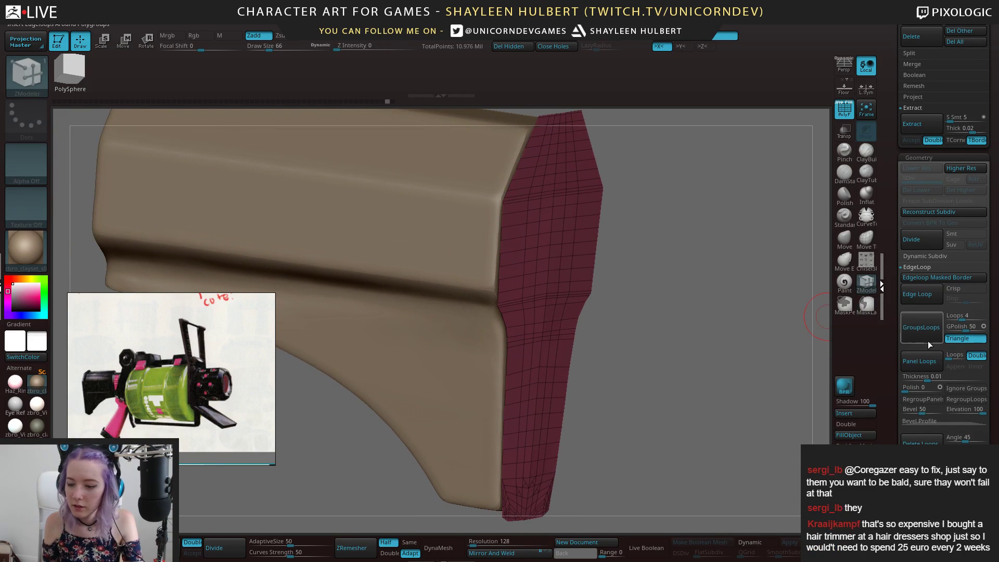
Try Panel Loops on the plate with a Thickness of 0.3
click(910, 376)
text(0.00001)
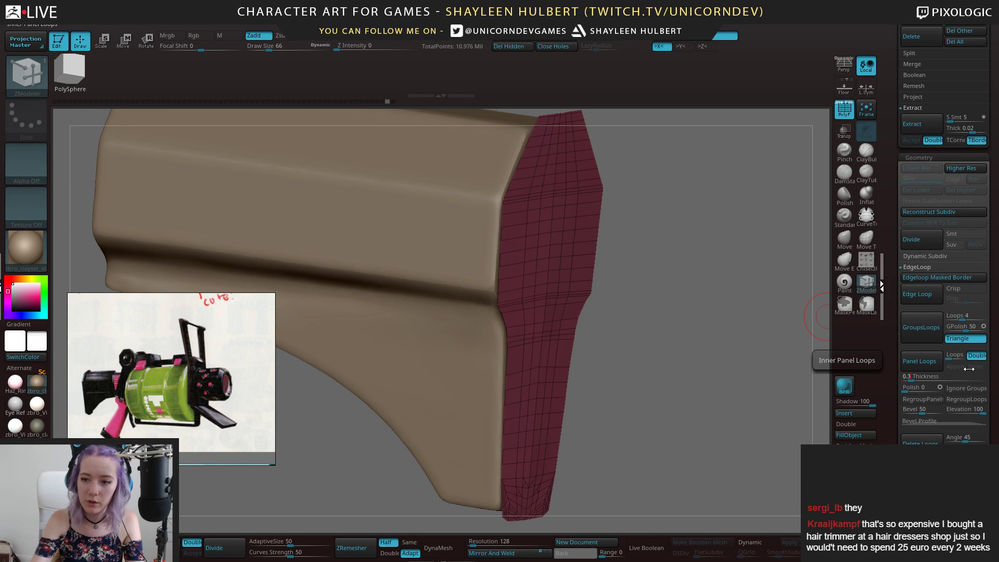
click(919, 361)
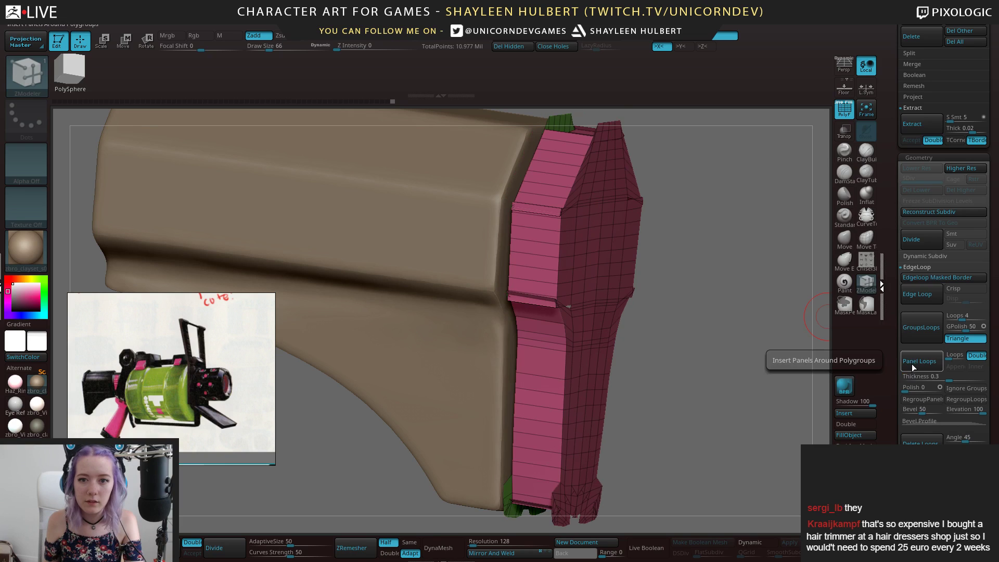
key(ctrl+z)
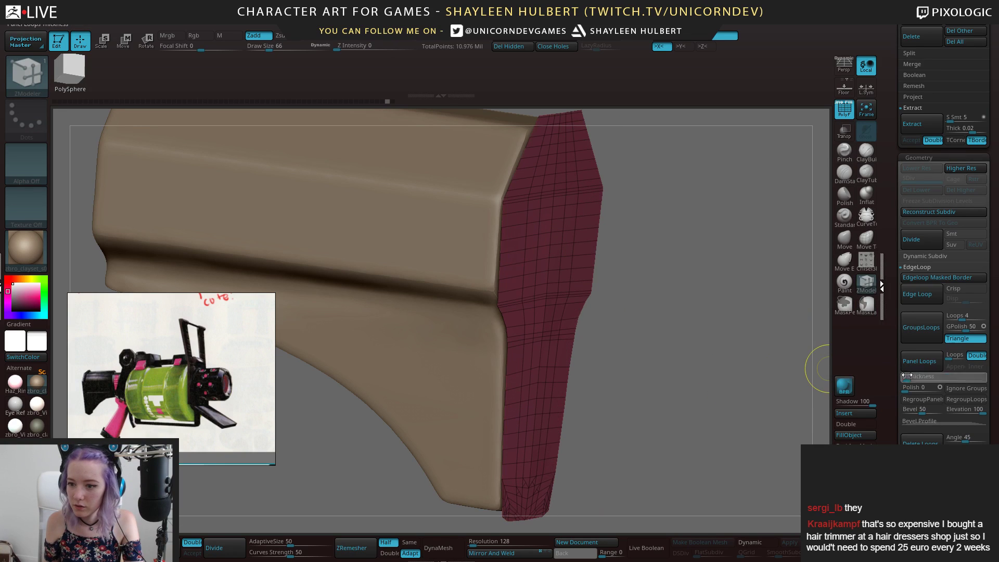
Set the Panel Loops Thickness to 0.1 and apply Panel Loops to give the plate a solid rim
click(906, 376)
text(0.1)
key(Return)
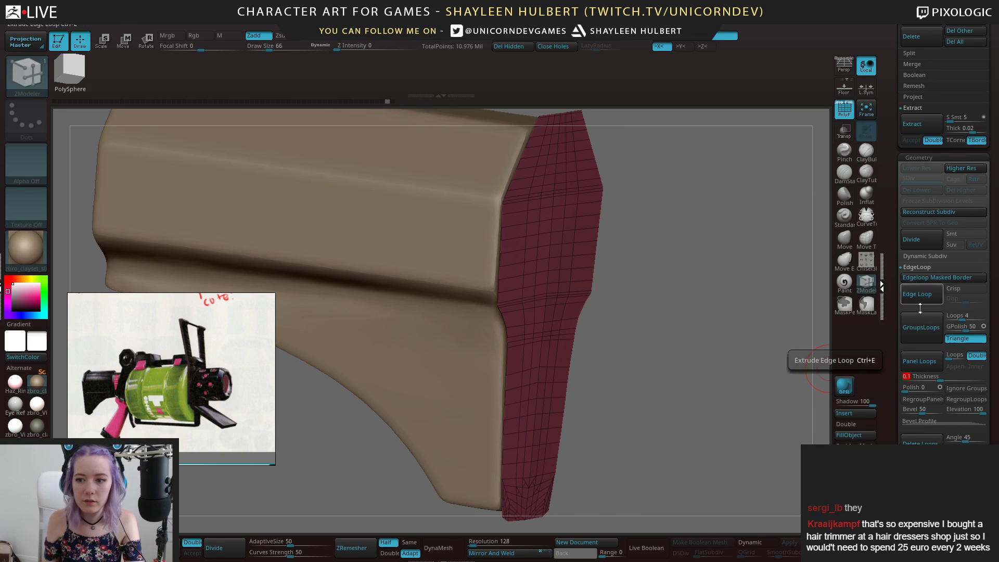
click(908, 362)
drag(714, 300, 524, 276)
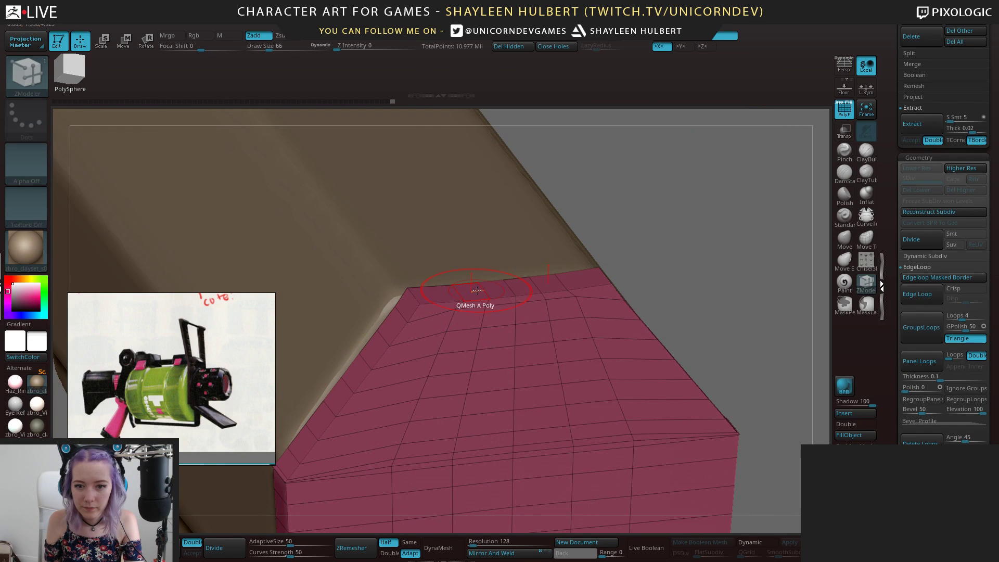
Delete a redundant edge loop crossing the thickened plate's side rim near its lower corner with ZModeler
drag(687, 269, 379, 281)
drag(676, 245, 646, 308)
alt+drag(567, 476, 637, 312)
alt+drag(422, 373, 461, 437)
click(470, 427)
alt+drag(620, 448, 549, 491)
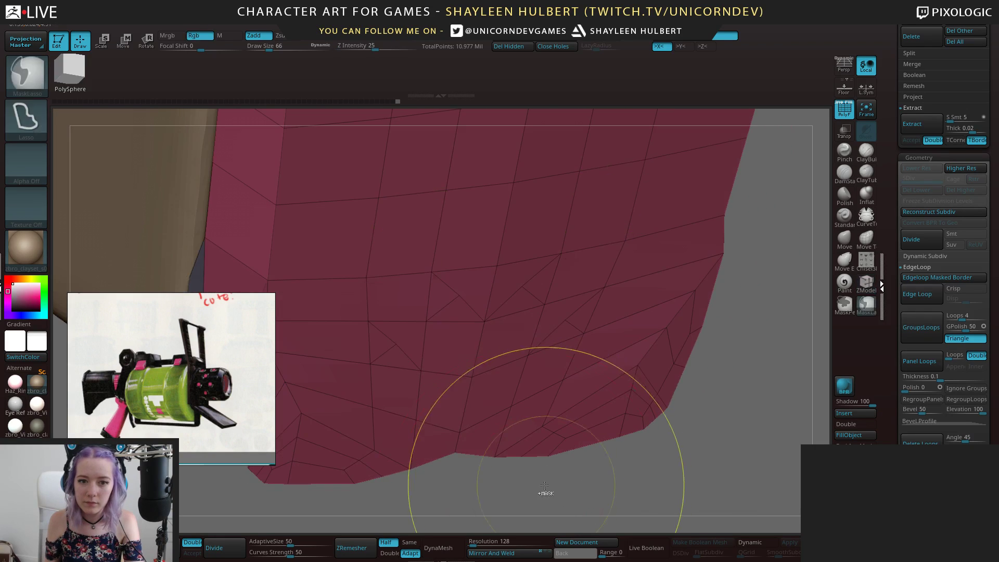
drag(484, 488, 576, 401)
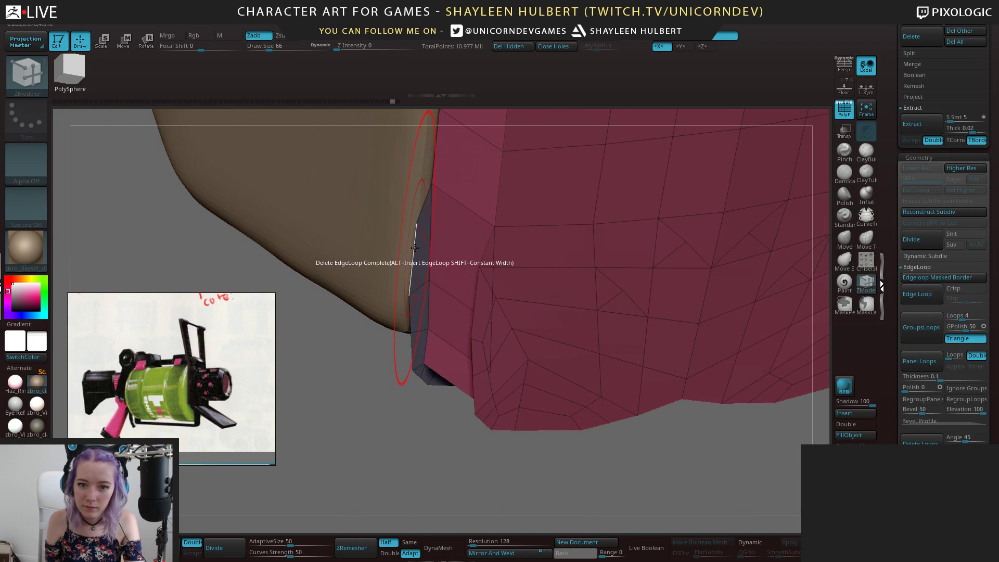
click(475, 292)
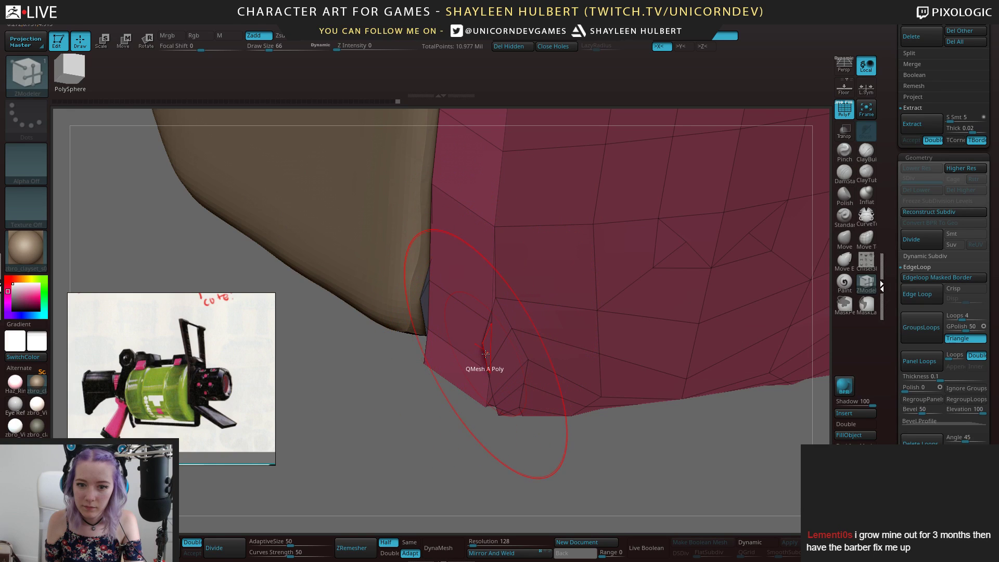
Delete further redundant edge loops around the lower corners of the thickened plate
drag(466, 442, 512, 424)
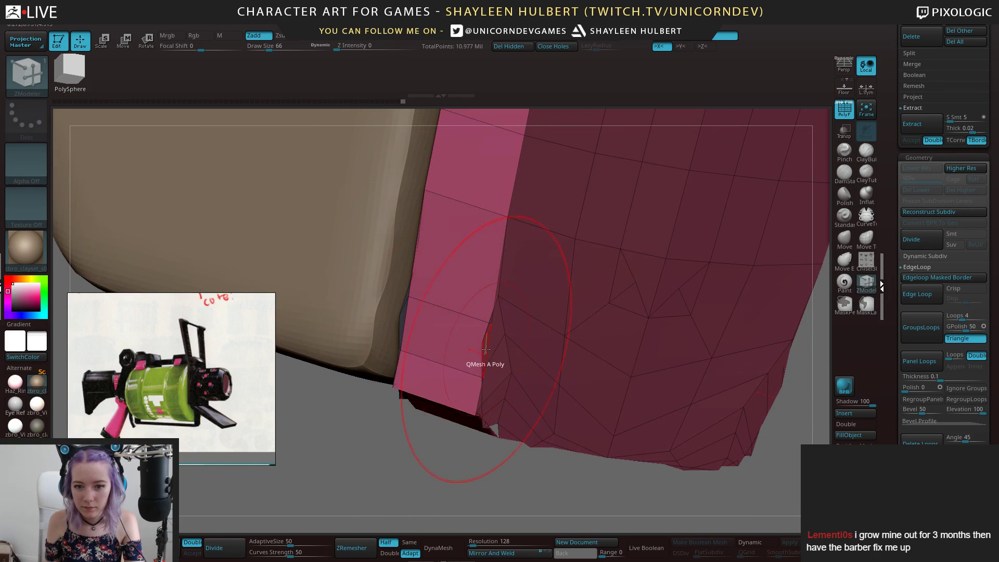
click(503, 318)
click(481, 389)
drag(370, 426, 394, 355)
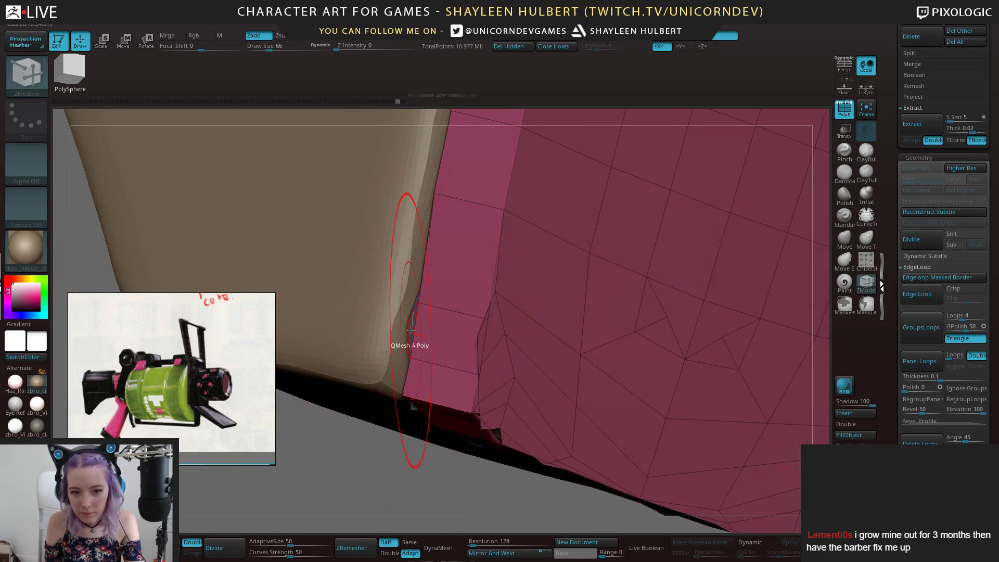
click(407, 330)
mouse_move(396, 440)
mouse_down()
mouse_move(371, 428)
mouse_move(375, 410)
mouse_up()
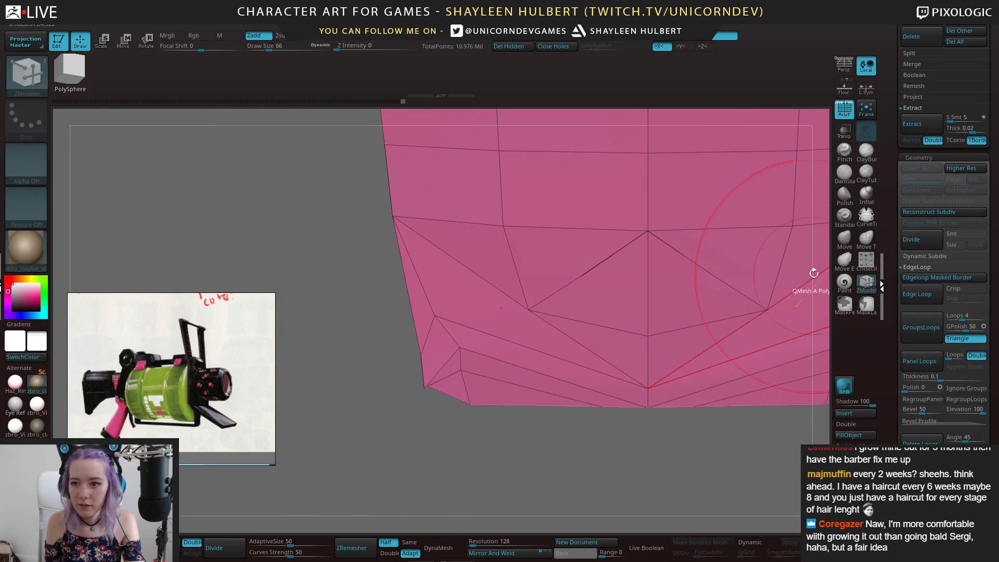
drag(520, 429, 469, 356)
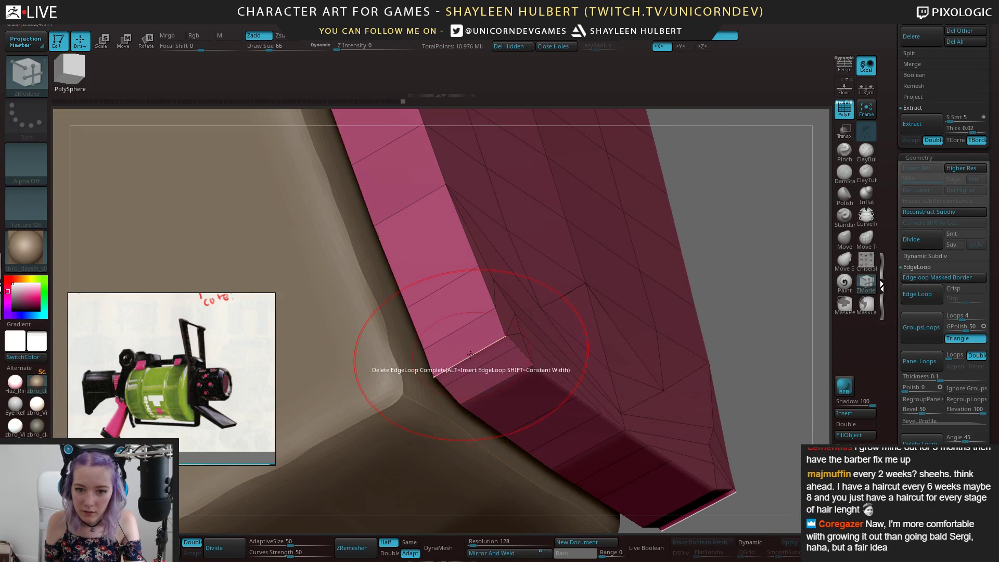
drag(700, 270, 512, 304)
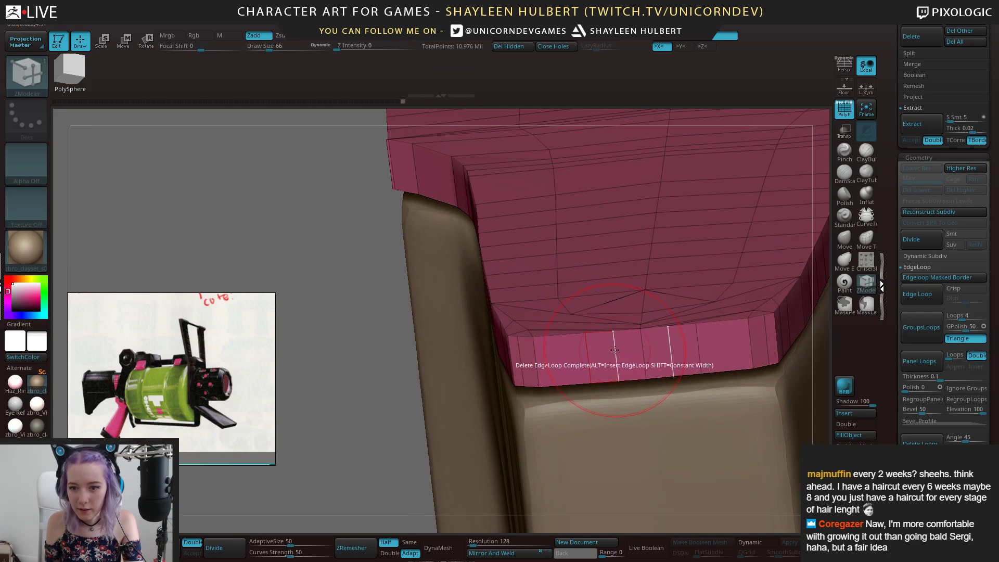
Undo the latest loop edits and remove other surplus edge loops across the plate's lower end
key(ctrl+z)
key(ctrl+z)
drag(584, 359, 546, 416)
mouse_move(669, 246)
shift+mouse_down()
mouse_move(643, 247)
mouse_move(620, 230)
mouse_move(639, 232)
mouse_move(633, 218)
shift+mouse_up()
mouse_move(525, 383)
mouse_down()
mouse_move(580, 377)
mouse_move(653, 336)
mouse_up()
shift+drag(669, 234, 659, 176)
mouse_move(671, 287)
shift+mouse_down()
mouse_move(674, 267)
mouse_move(658, 312)
mouse_move(618, 364)
shift+mouse_up()
key(ctrl+z)
shift+drag(678, 439, 597, 448)
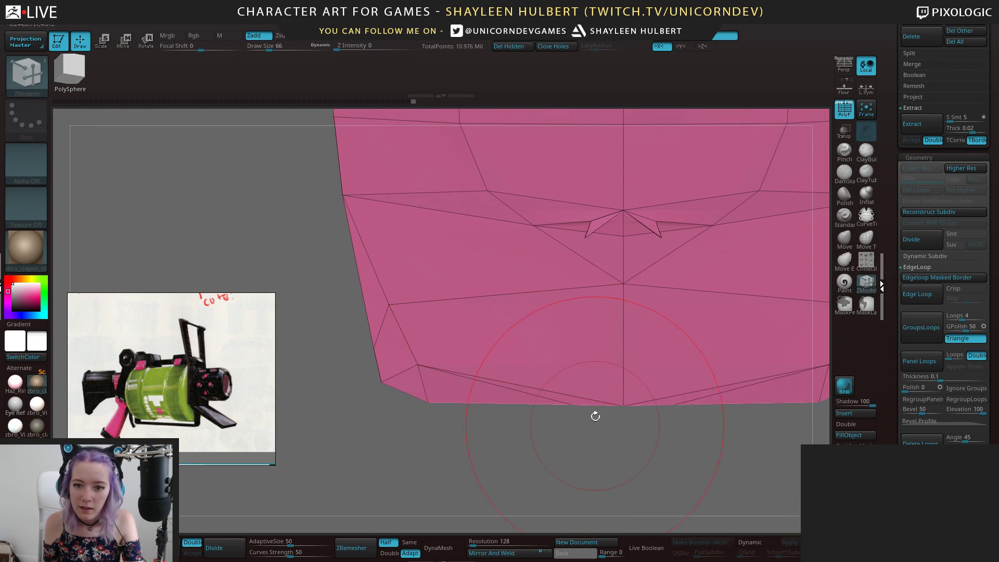
Delete the edge loop crossing the plate's bottom rim between its corner and centre
alt+click(497, 388)
key(ctrl+z)
key(ctrl+z)
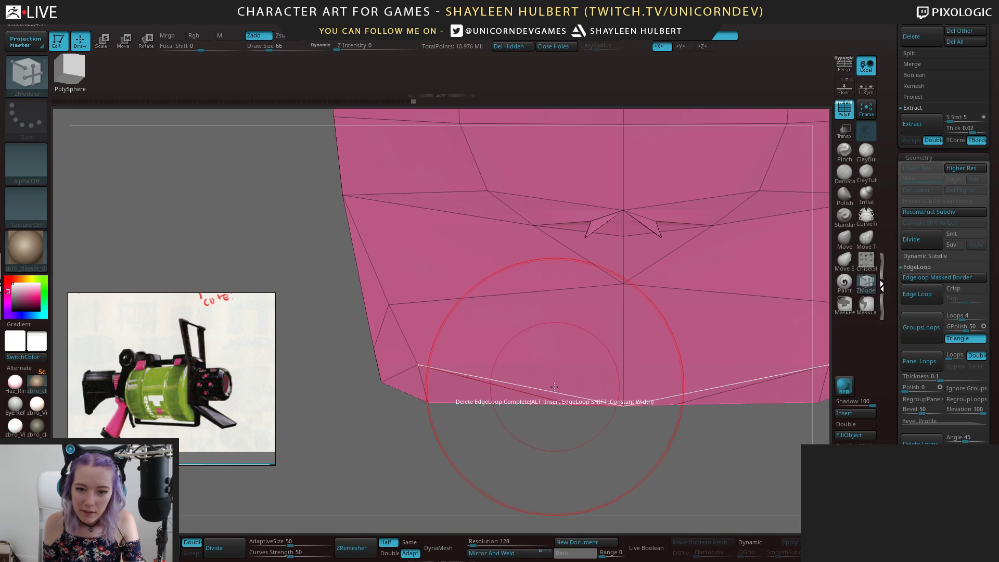
mouse_move(547, 412)
mouse_down()
mouse_move(533, 374)
mouse_move(520, 426)
mouse_up()
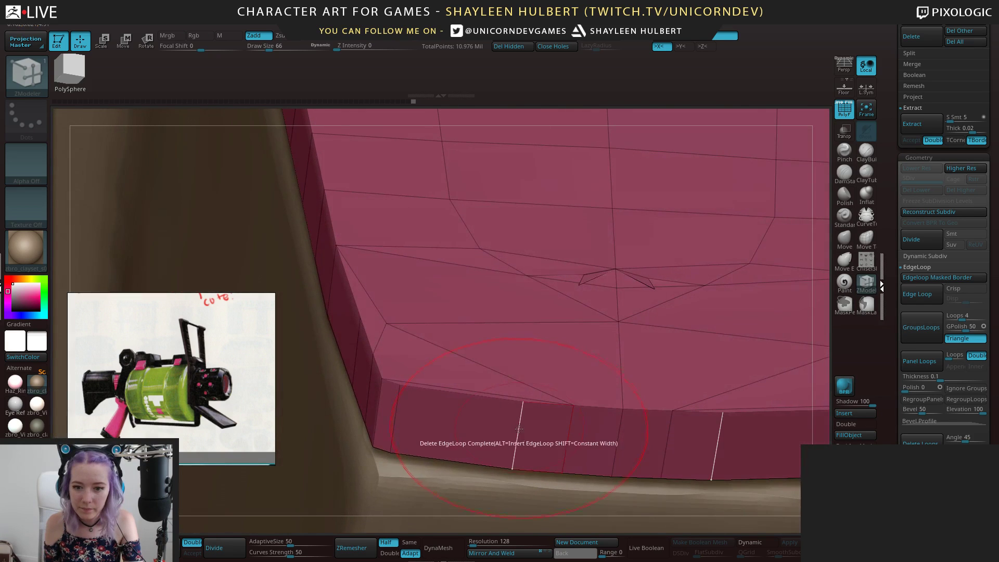
click(520, 427)
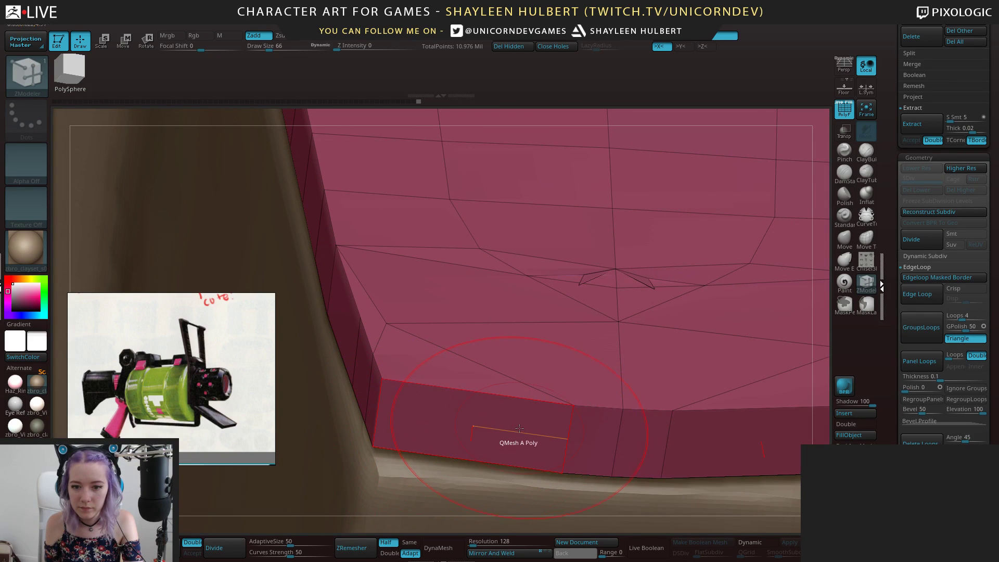
Try the ZModeler edge action Slide on the plate's bottom rim
ctrl+right_drag(603, 440, 586, 424)
key(space)
click(635, 301)
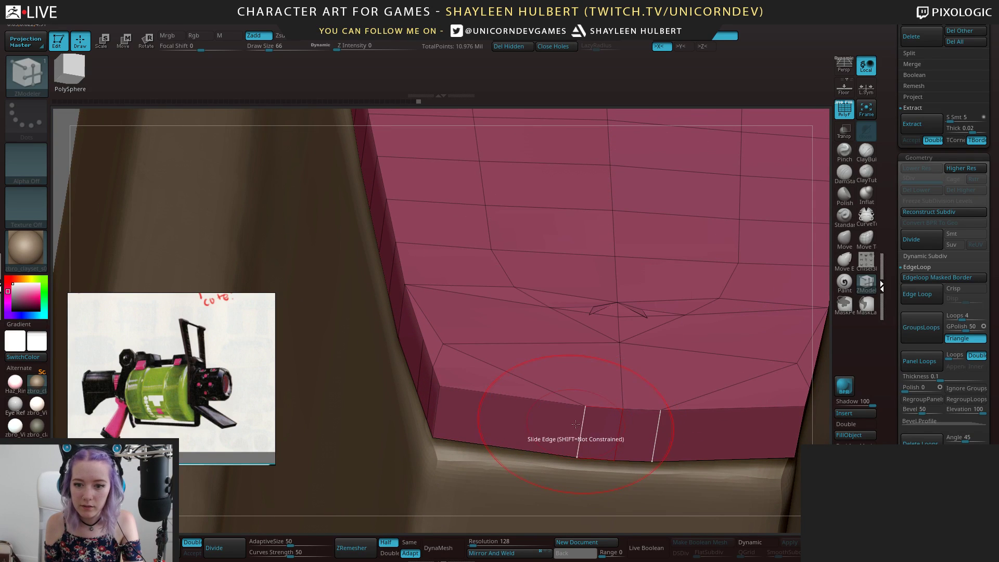
right_drag(524, 372, 375, 388)
Restore the edge action Delete and remove the folded edge loop at the plate's lower centre
key(space)
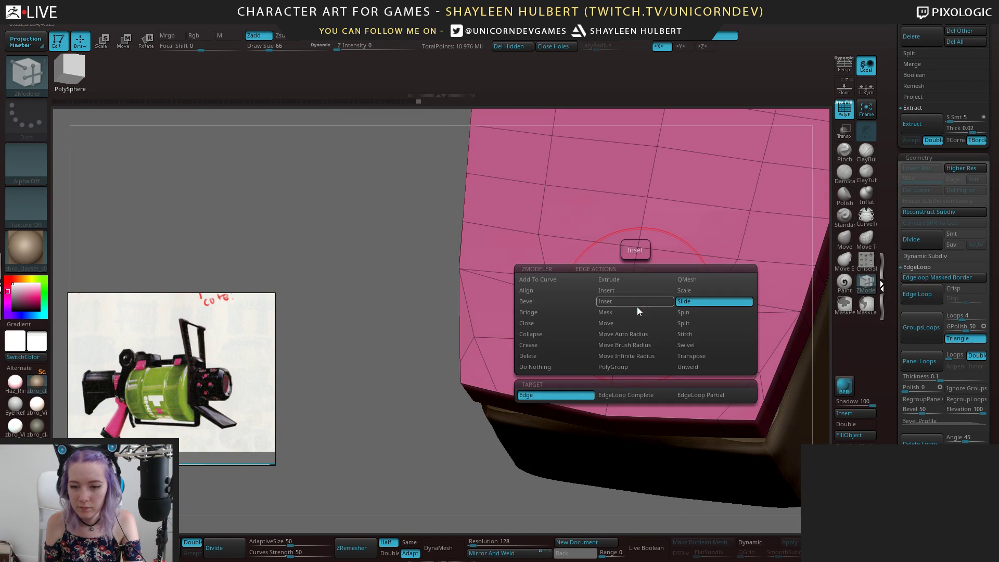
click(553, 357)
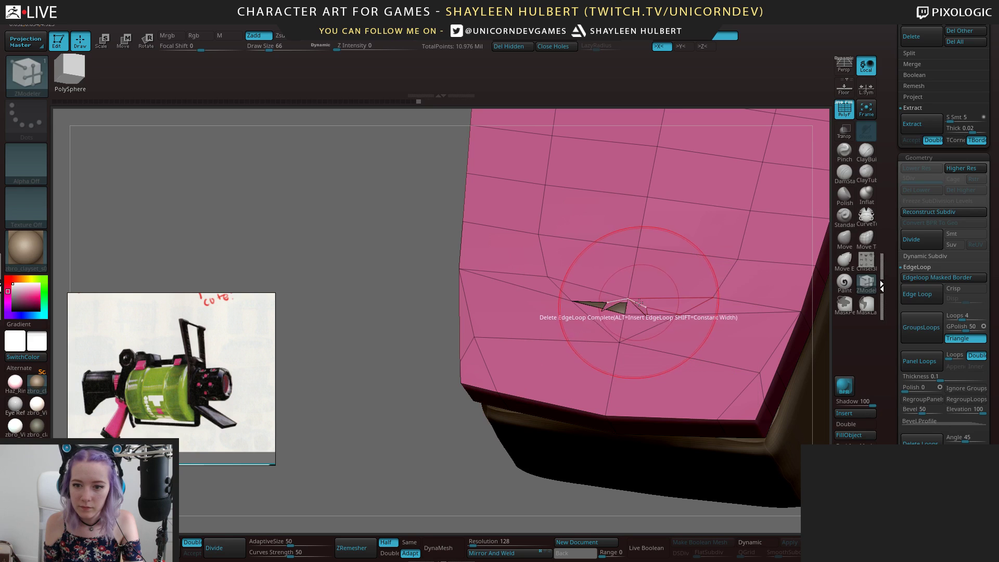
key(ctrl+z)
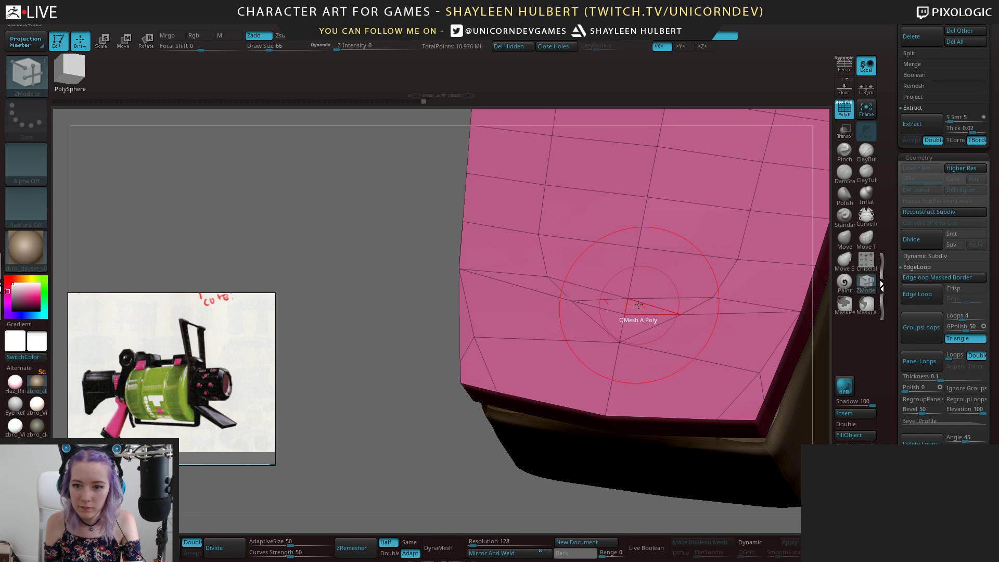
Hide all other subtools so that only the Extract5 plate is displayed
alt+drag(404, 370, 405, 335)
drag(405, 336, 448, 339)
drag(890, 141, 894, 238)
click(980, 354)
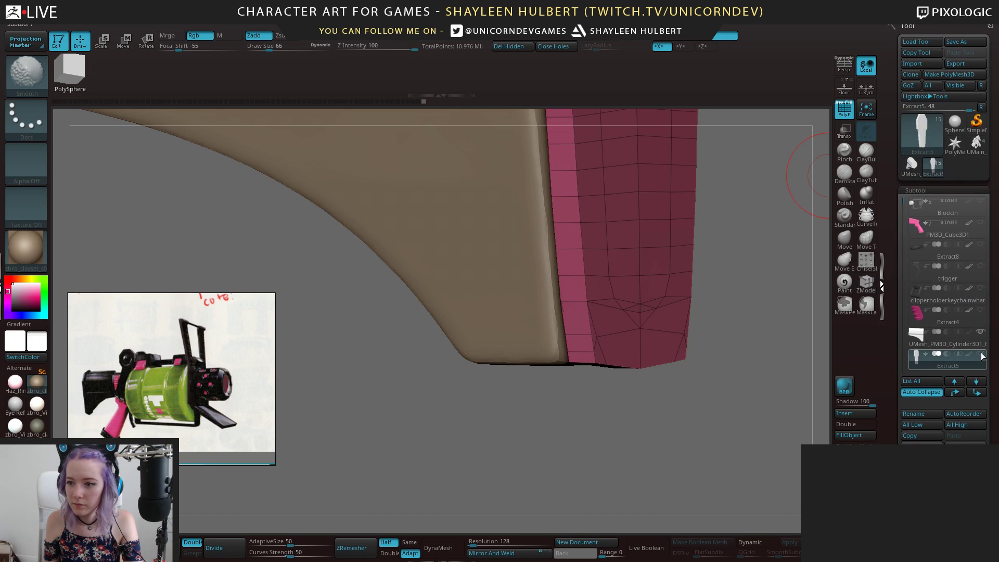
shift+click(982, 355)
drag(645, 458, 688, 461)
click(669, 332)
key(ctrl+z)
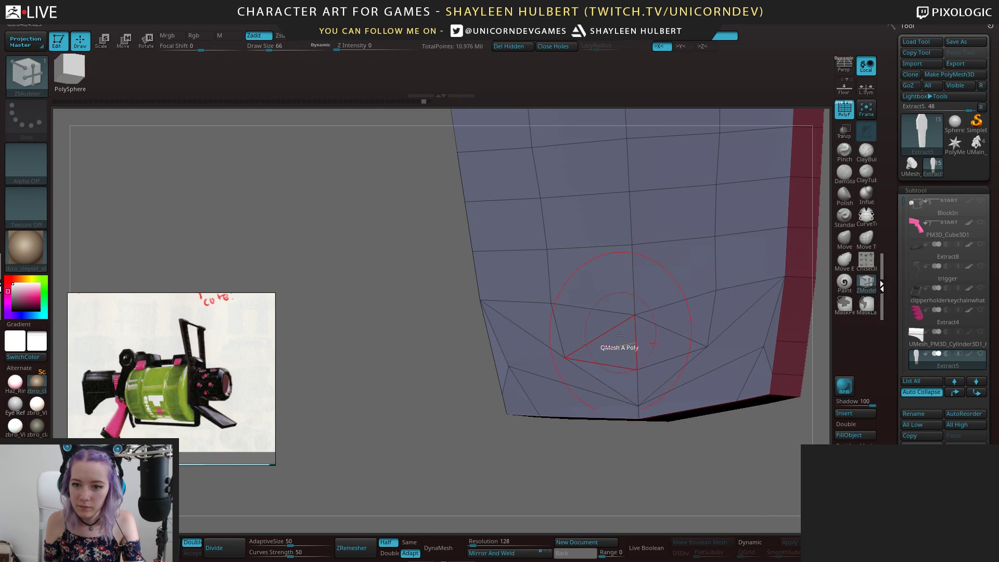
Set the ZModeler edge action to Bevel with the target EdgeLoop Partial for the plate's rim edges
mouse_move(617, 430)
mouse_down()
mouse_move(502, 422)
mouse_move(520, 390)
mouse_move(695, 417)
mouse_move(689, 364)
mouse_move(750, 345)
mouse_move(718, 364)
mouse_move(671, 358)
mouse_up()
key(space)
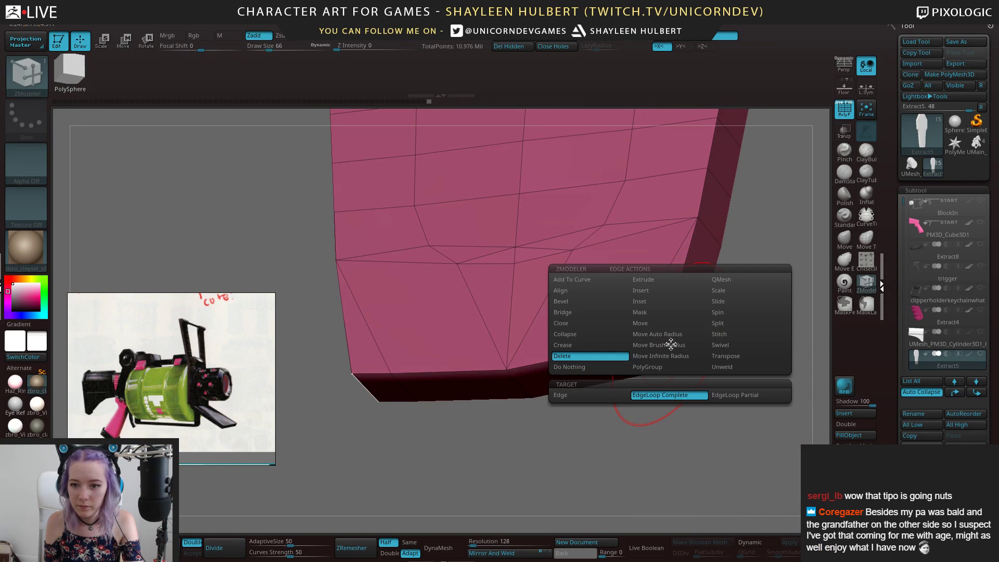
click(582, 301)
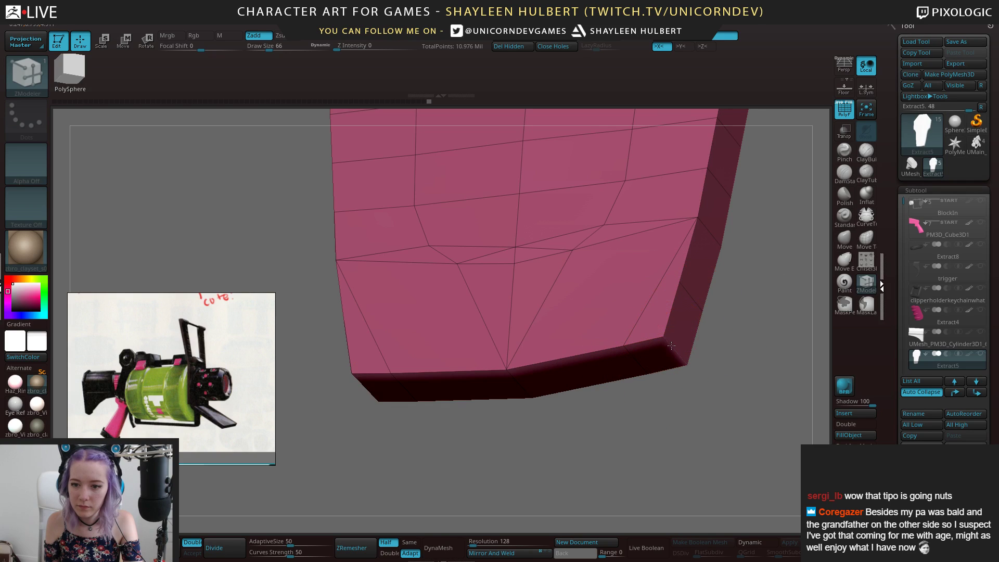
key(space)
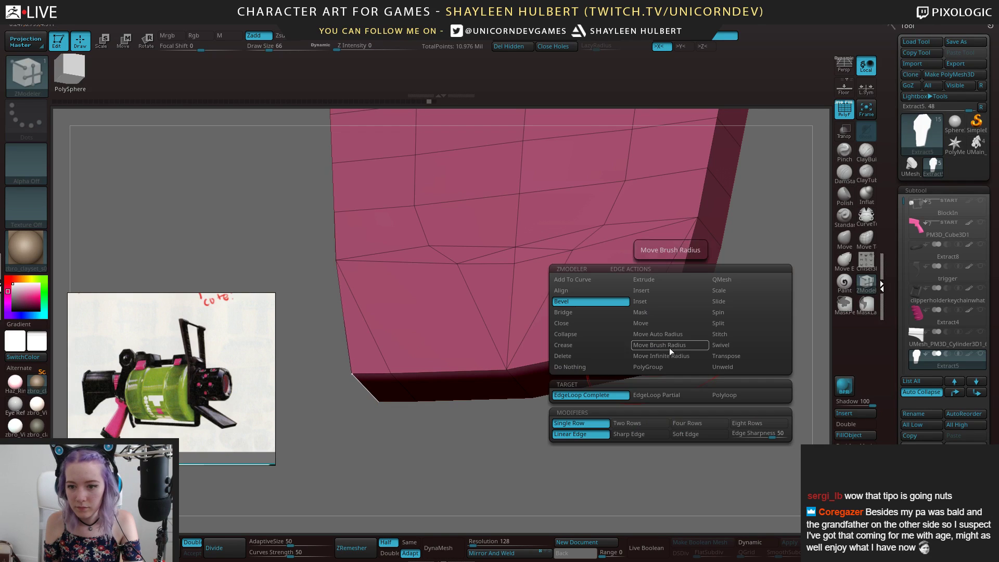
click(683, 396)
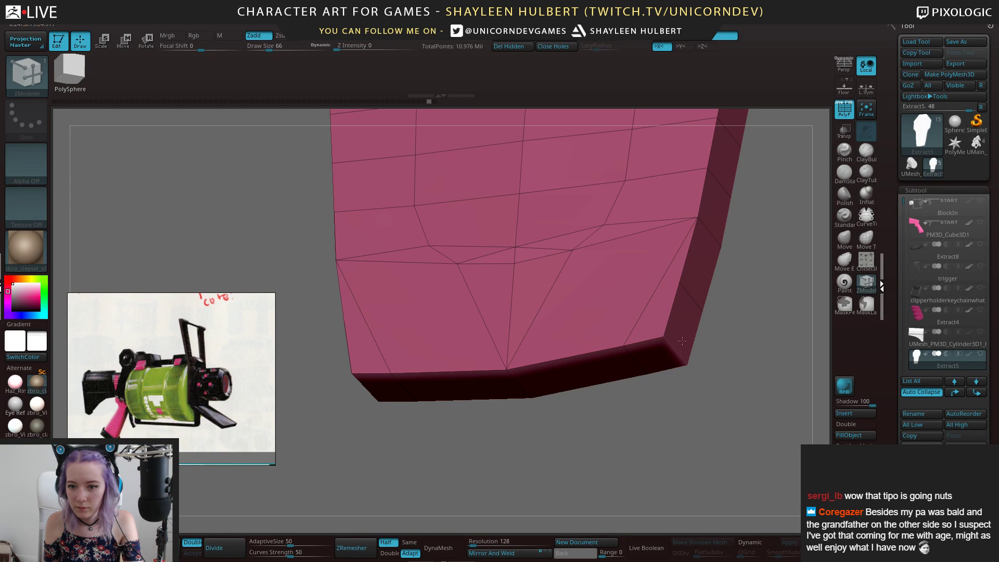
drag(723, 307, 671, 354)
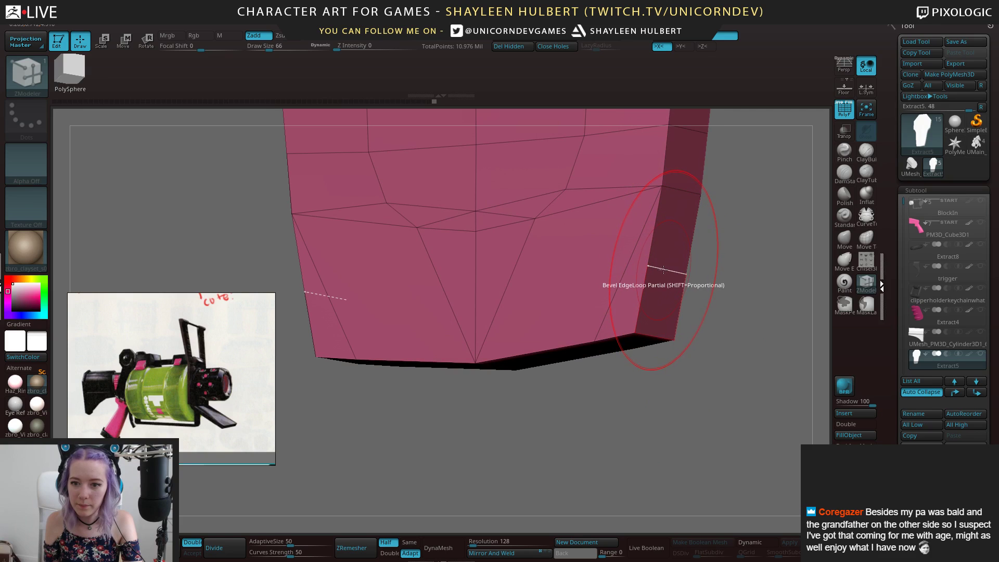
mouse_move(710, 323)
mouse_down()
mouse_move(682, 338)
mouse_move(724, 306)
mouse_move(648, 359)
mouse_up()
key(space)
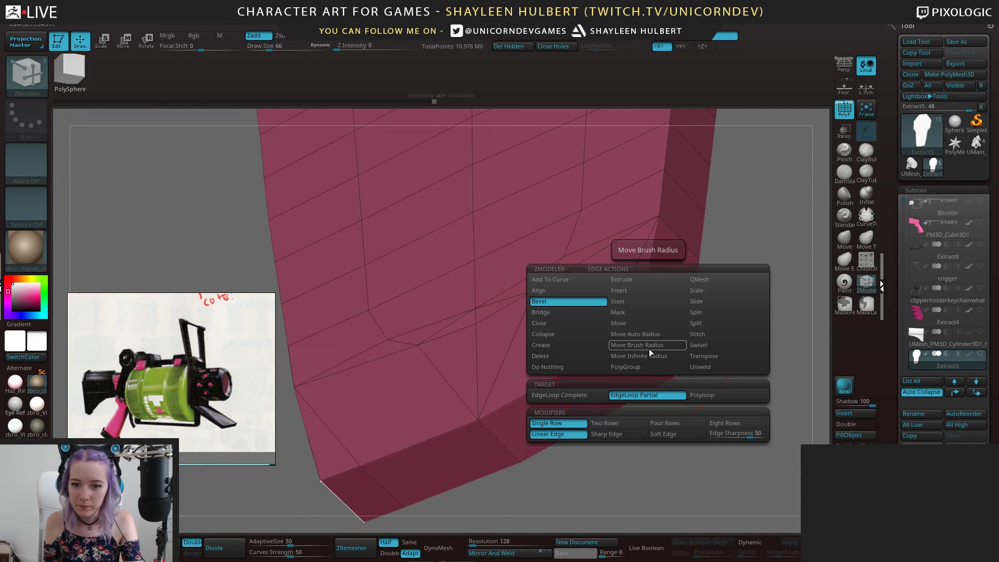
Scale the isolated plate along its depth axis to make it noticeably thicker
drag(728, 401, 731, 340)
alt+drag(734, 281, 678, 335)
key(space)
key(e)
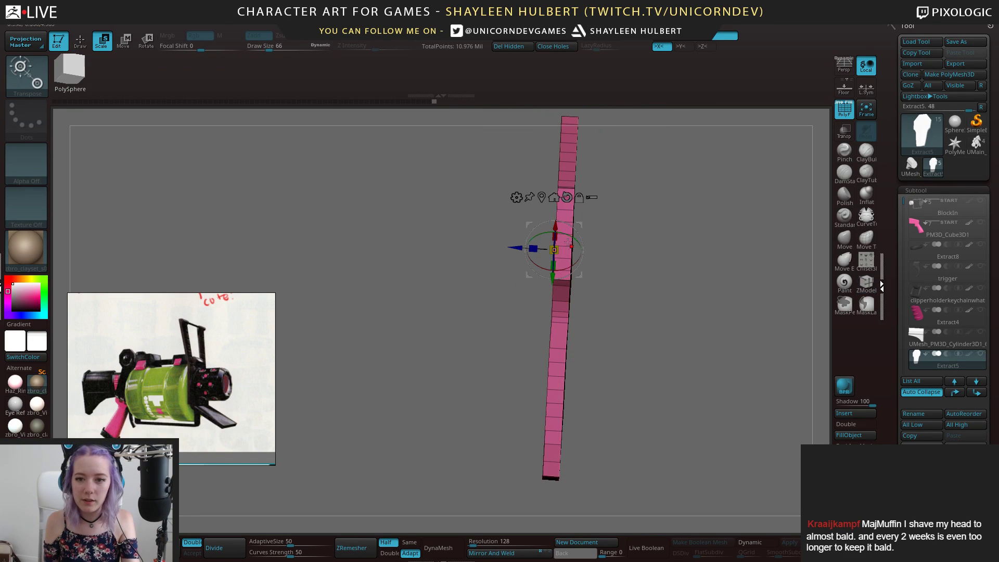
drag(517, 248, 334, 219)
drag(707, 262, 646, 326)
Switch from the gizmo to the Transpose line and draw a Move line straight across the plate's thickness from its outer face
key(y)
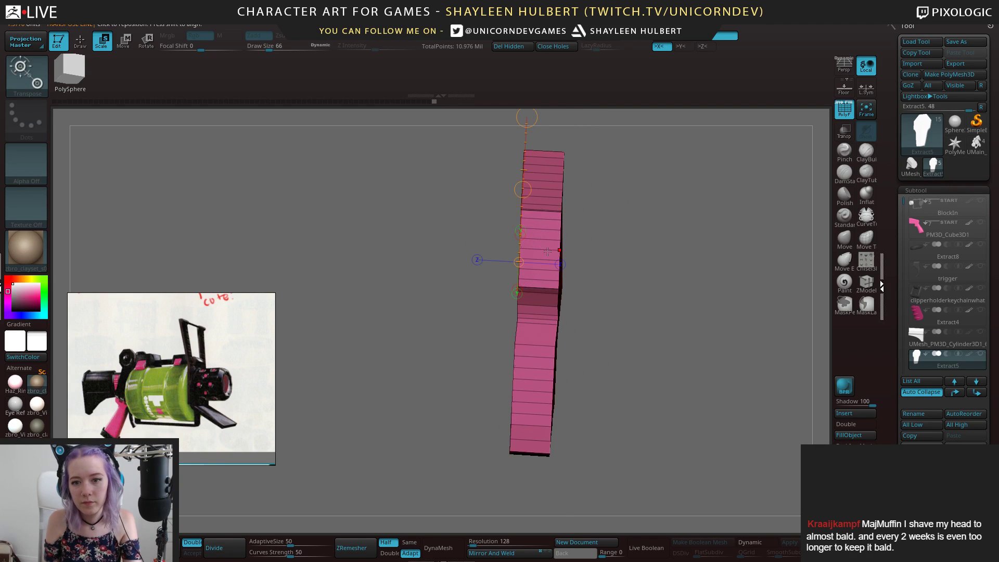
shift+drag(520, 258, 690, 266)
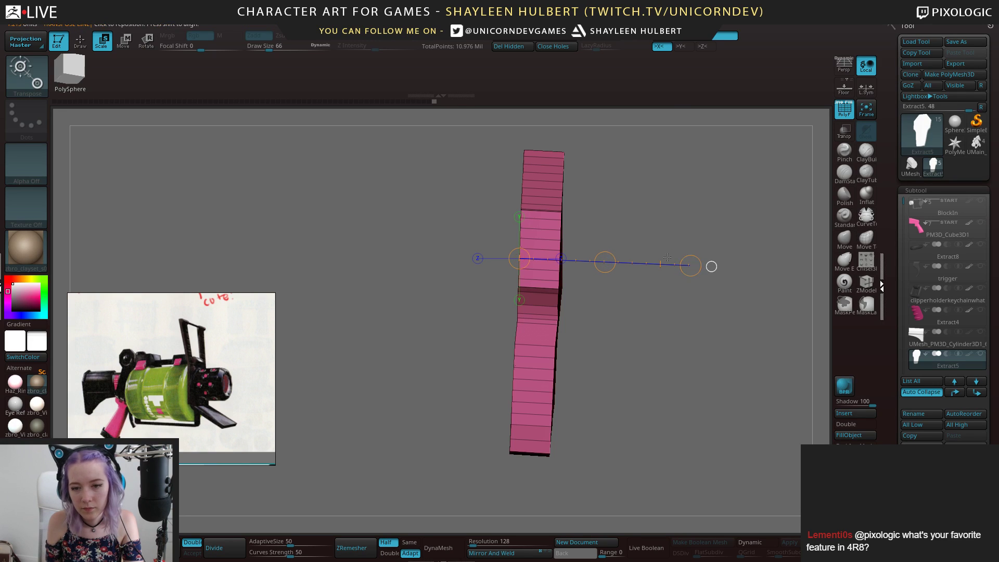
key(w)
key(ctrl+z)
mouse_move(541, 258)
mouse_down()
mouse_move(566, 259)
mouse_move(551, 240)
mouse_move(375, 228)
mouse_up()
drag(556, 240, 499, 236)
alt+drag(592, 193, 593, 356)
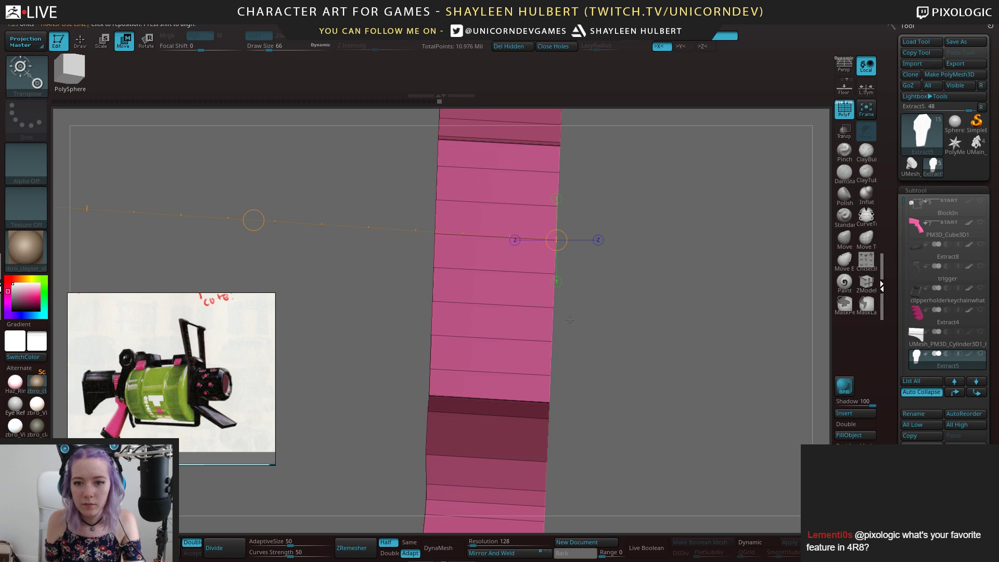
drag(552, 274, 280, 260)
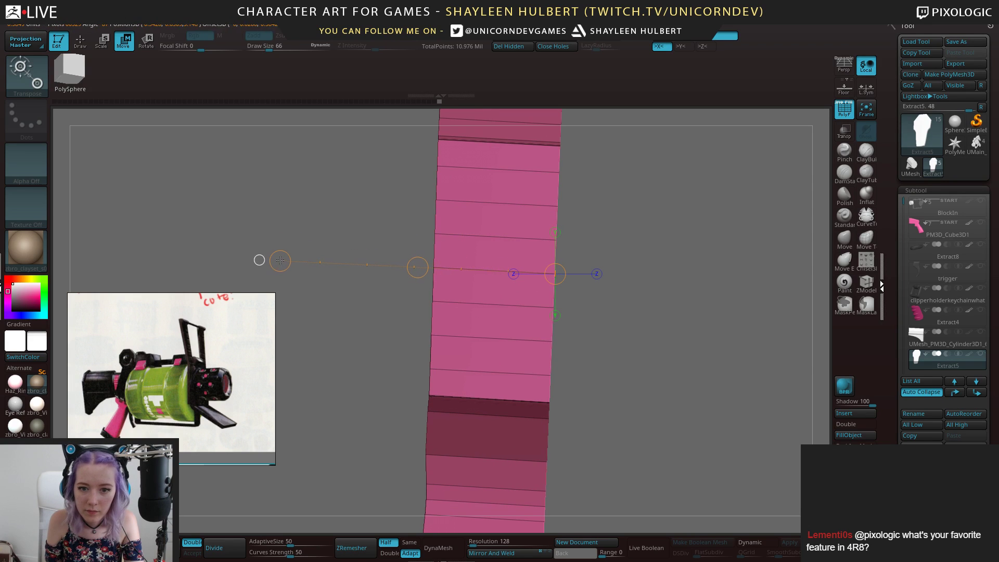
drag(554, 273, 513, 145)
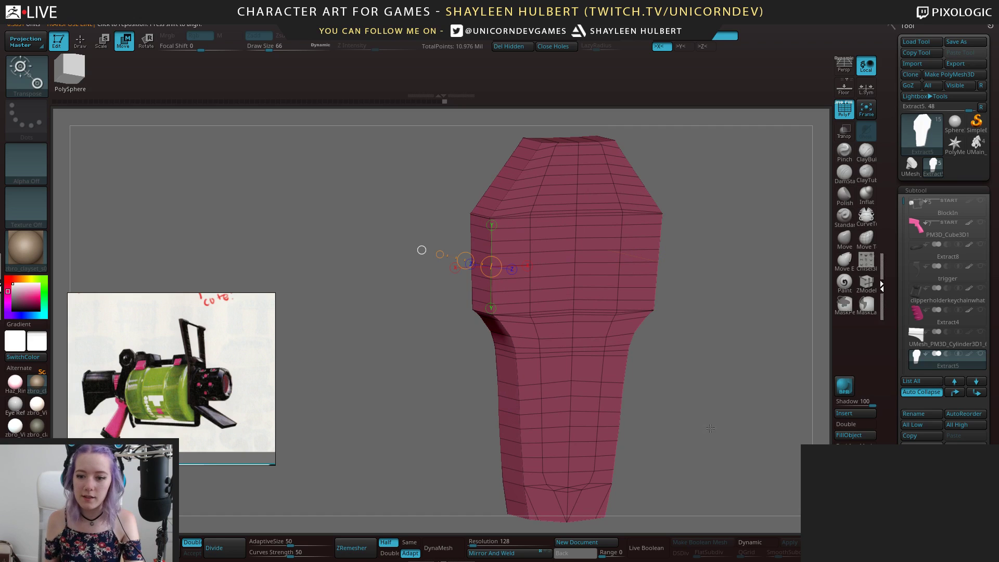
Try dynamic subdivision on the plate with the wireframe hidden and QGrid set to 3
click(749, 542)
ctrl+right_drag(749, 530, 714, 414)
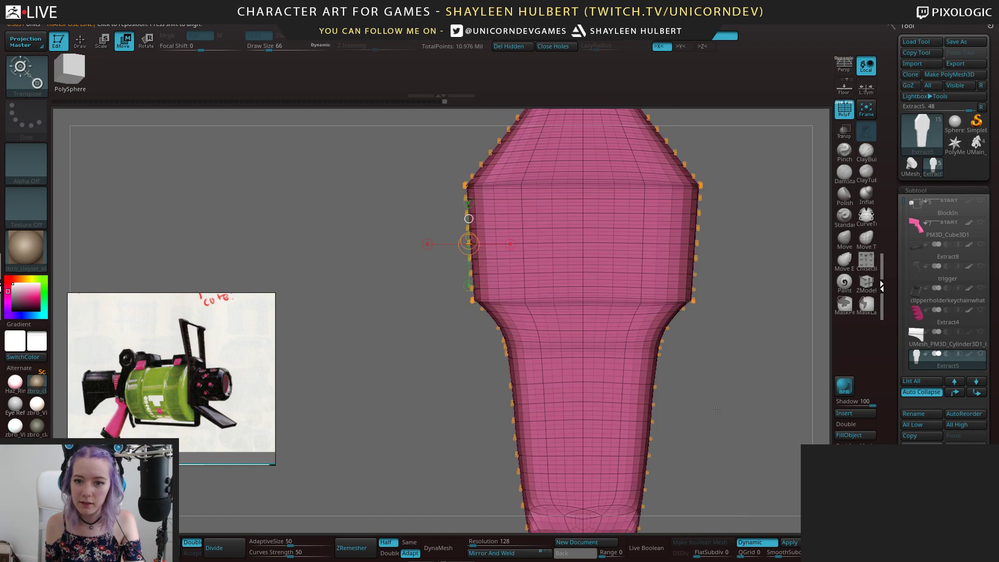
click(844, 109)
right_drag(729, 313, 725, 366)
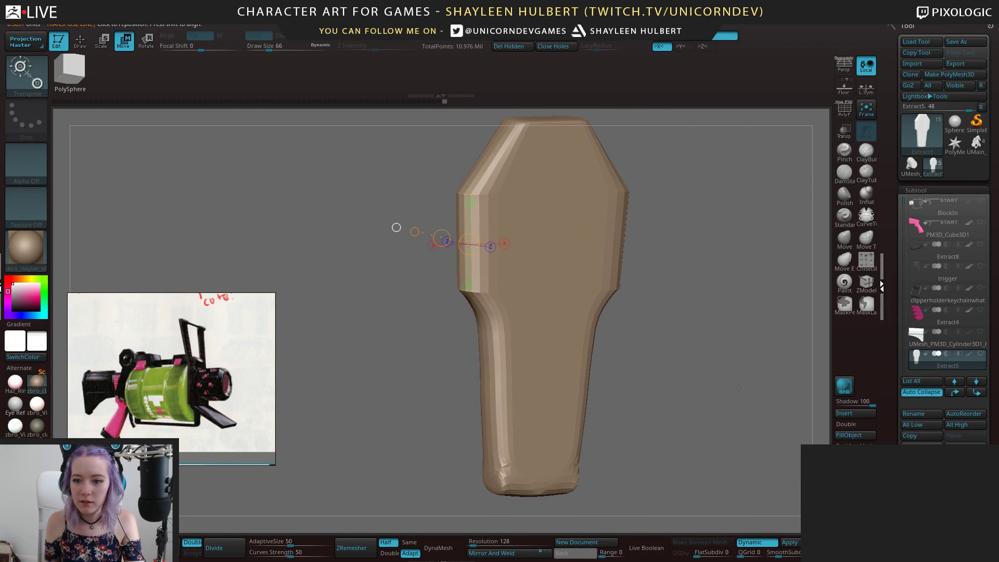
drag(737, 554, 744, 555)
ctrl+right_drag(598, 364, 642, 377)
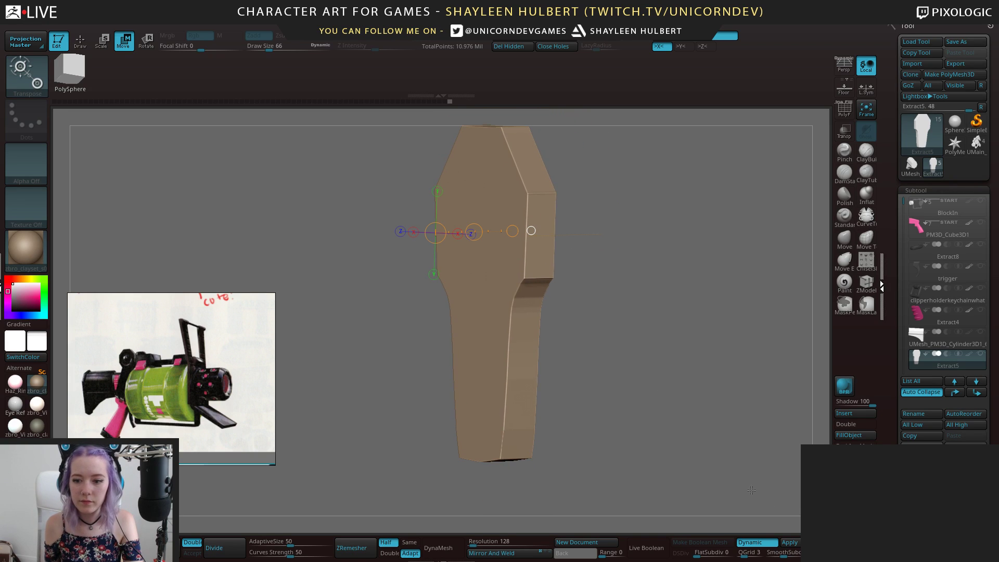
Undo the subdivision changes and turn dynamic subdivision off for the plate
drag(754, 552, 742, 552)
mouse_move(666, 387)
shift+right_down()
mouse_move(650, 383)
mouse_move(673, 412)
mouse_move(633, 357)
shift+right_up()
key(ctrl+z)
key(ctrl+z)
click(755, 543)
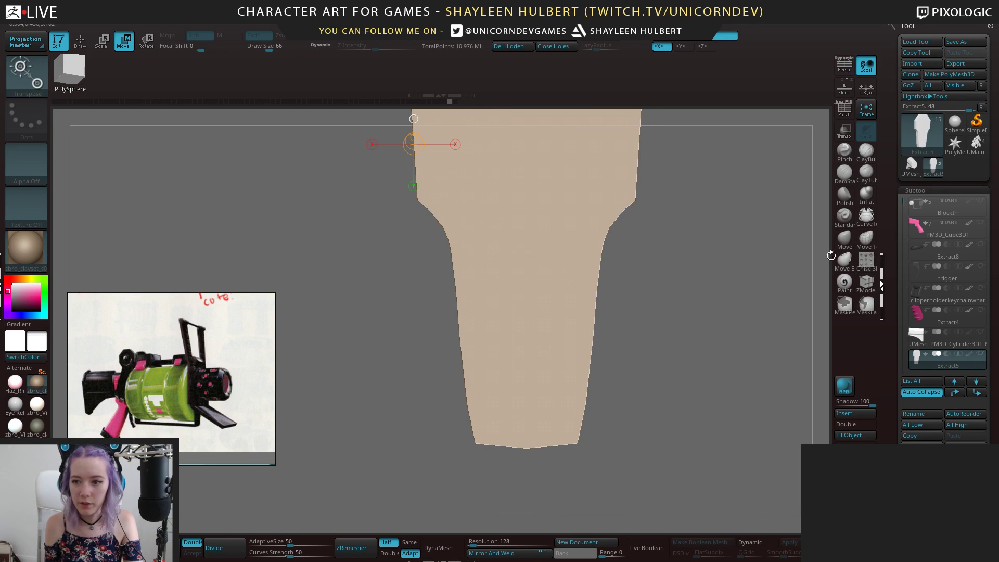
Reshape the plate's lower side edges with the Move brush at draw size 134, and show the wireframe again
click(844, 240)
key(])
key(])
key(])
key(])
key(])
key(])
key(])
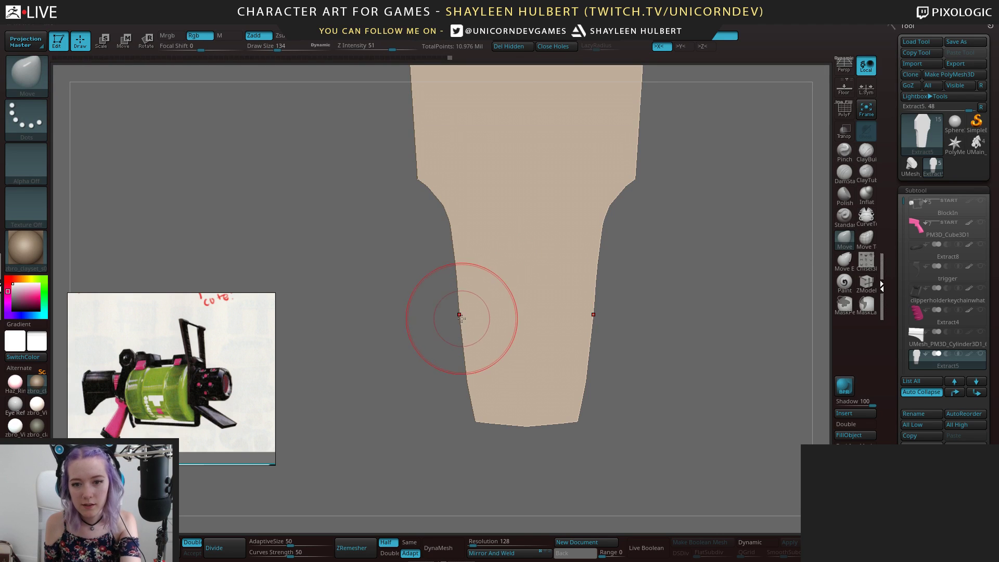
mouse_move(463, 369)
mouse_down()
mouse_move(531, 367)
mouse_move(415, 370)
mouse_up()
mouse_move(624, 378)
mouse_down()
mouse_move(640, 372)
mouse_move(629, 368)
mouse_up()
mouse_move(702, 413)
shift+mouse_down()
mouse_move(564, 246)
mouse_move(630, 349)
mouse_move(650, 328)
mouse_move(630, 327)
shift+mouse_up()
click(842, 115)
alt+drag(645, 281, 652, 348)
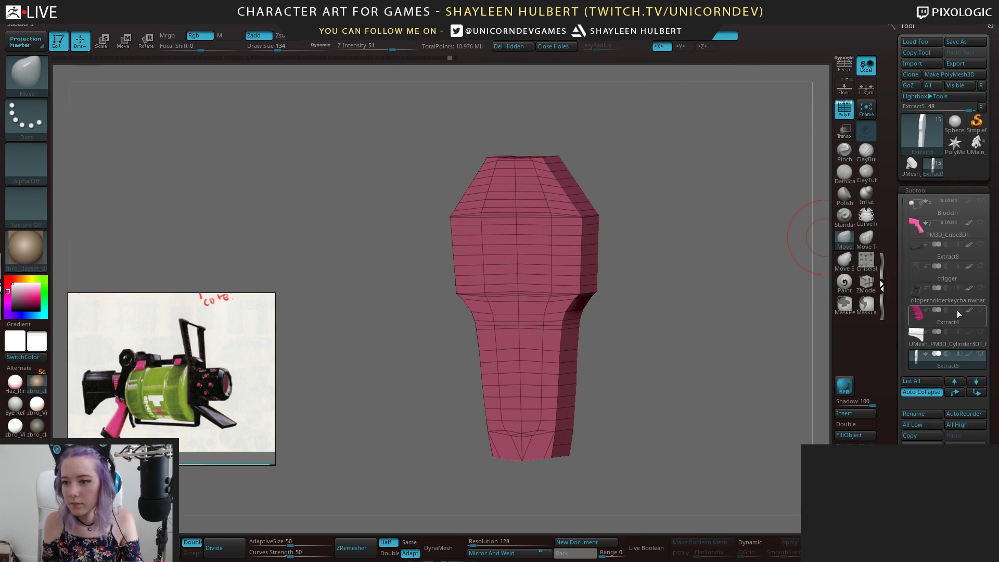
Show the BlockIn and PM3D_Cube3D1 subtool groups again around the plate
click(979, 202)
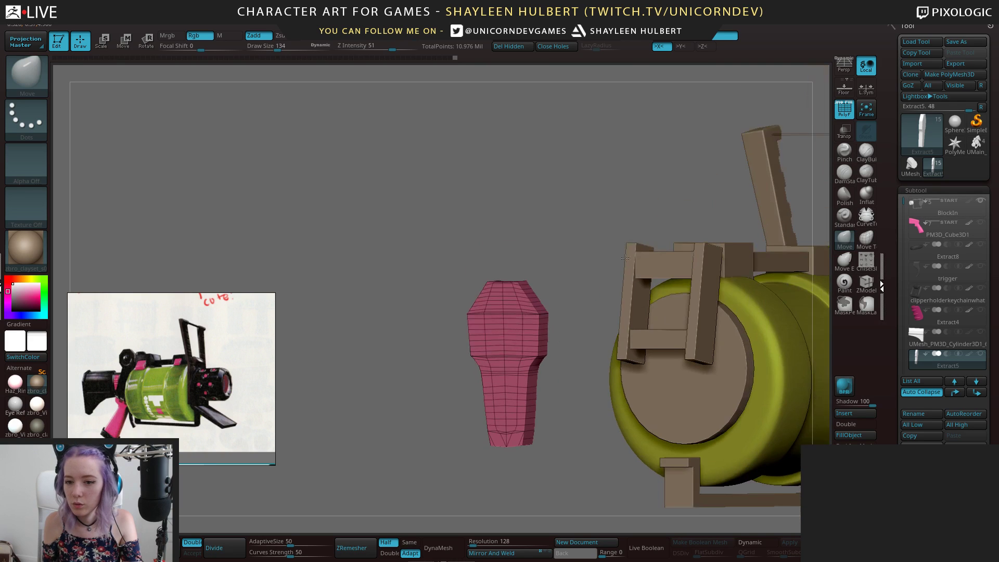
click(981, 223)
mouse_move(406, 234)
mouse_down()
mouse_move(563, 245)
mouse_move(563, 294)
mouse_move(605, 383)
mouse_move(612, 312)
mouse_move(597, 357)
mouse_up()
Shift the plate along its thickness axis until it sits flush against the stock's rear end
key(e)
drag(457, 269, 533, 272)
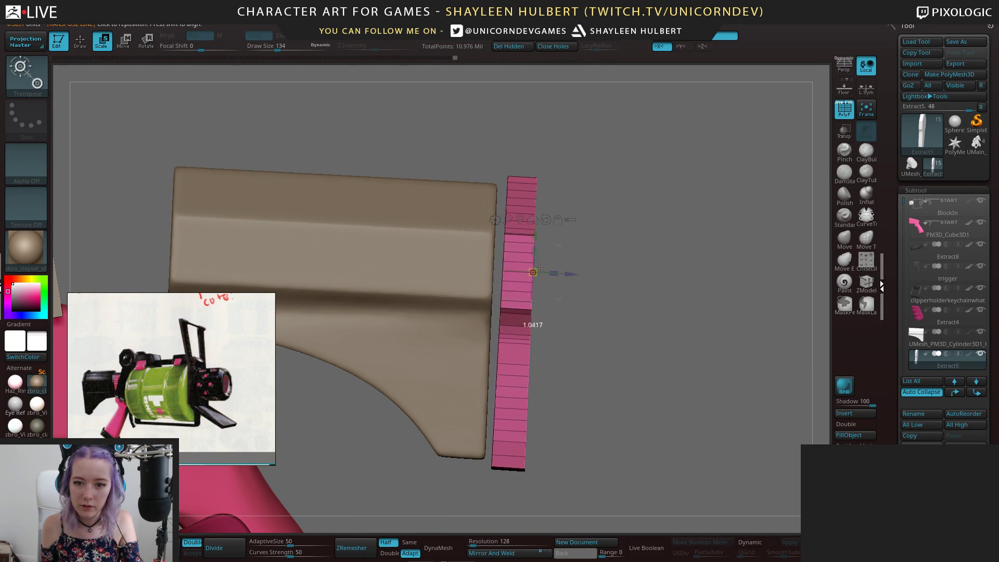
drag(570, 273, 540, 273)
alt+drag(643, 432, 648, 395)
drag(648, 395, 422, 355)
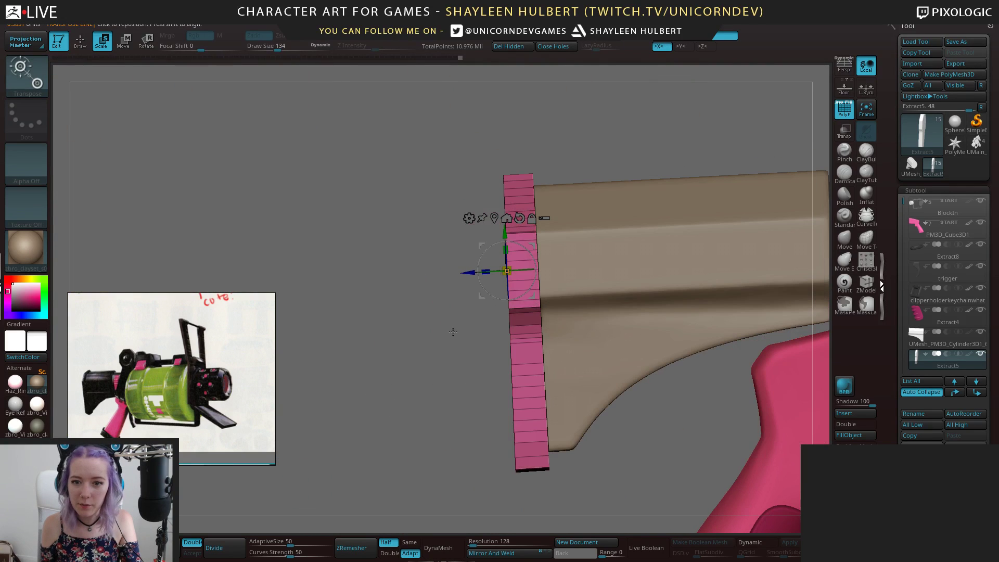
Reset the gizmo's orientation on the plate and hide the wireframe to view the whole weapon
drag(510, 255, 471, 271)
click(519, 218)
drag(420, 337, 378, 305)
click(844, 111)
drag(343, 175, 741, 297)
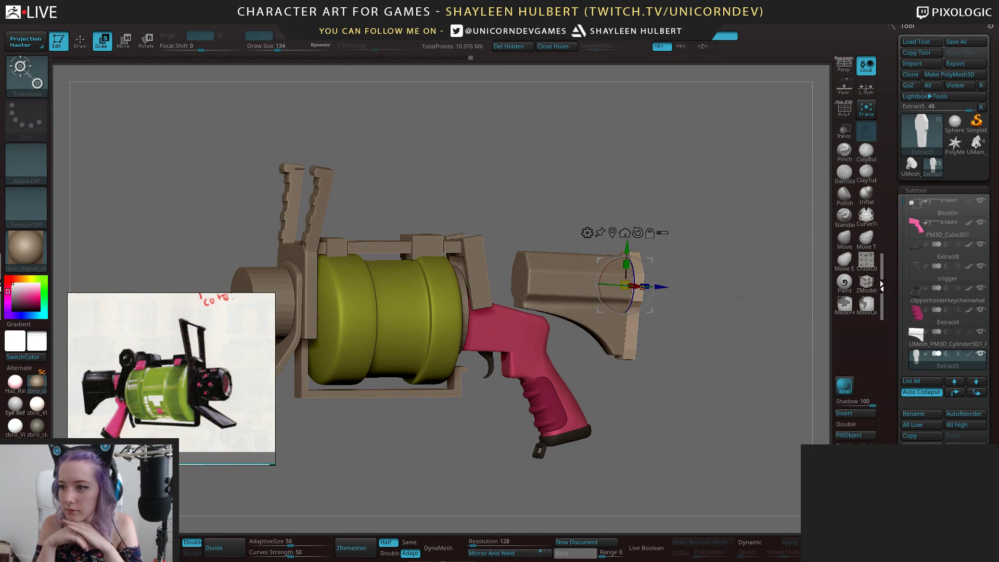
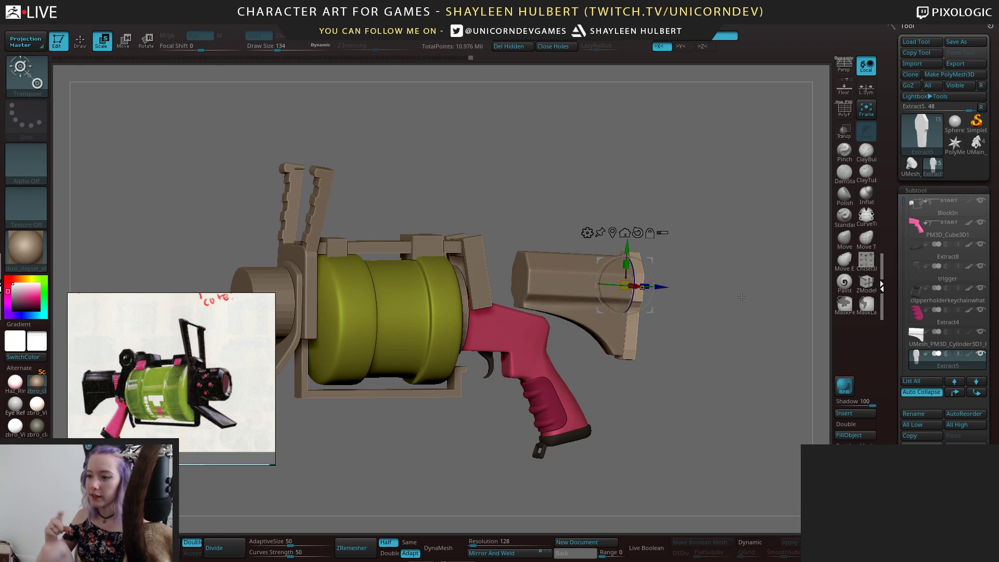
Save the work and examine the end plate's fit on the stock from the side and rear
key(ctrl+s)
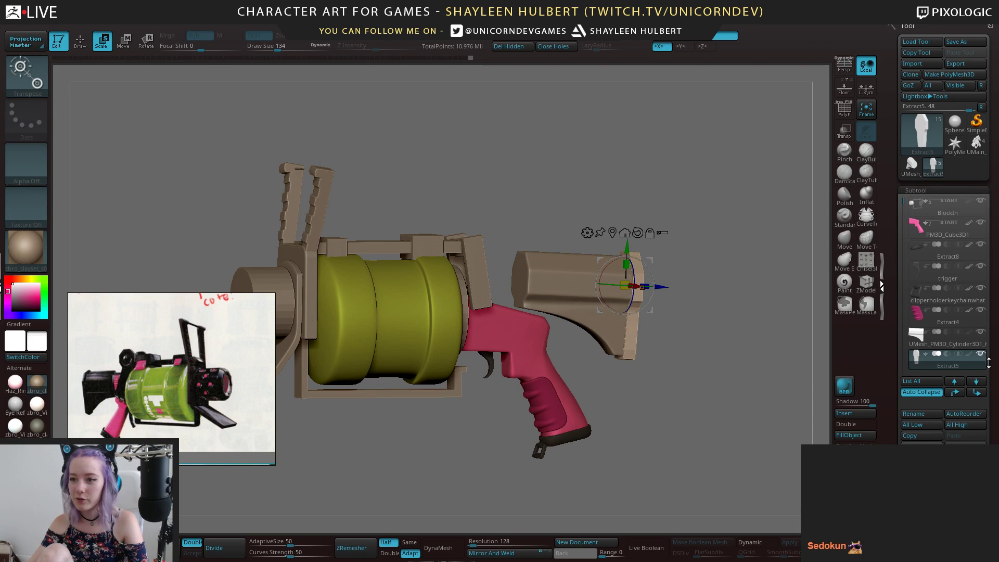
mouse_move(983, 357)
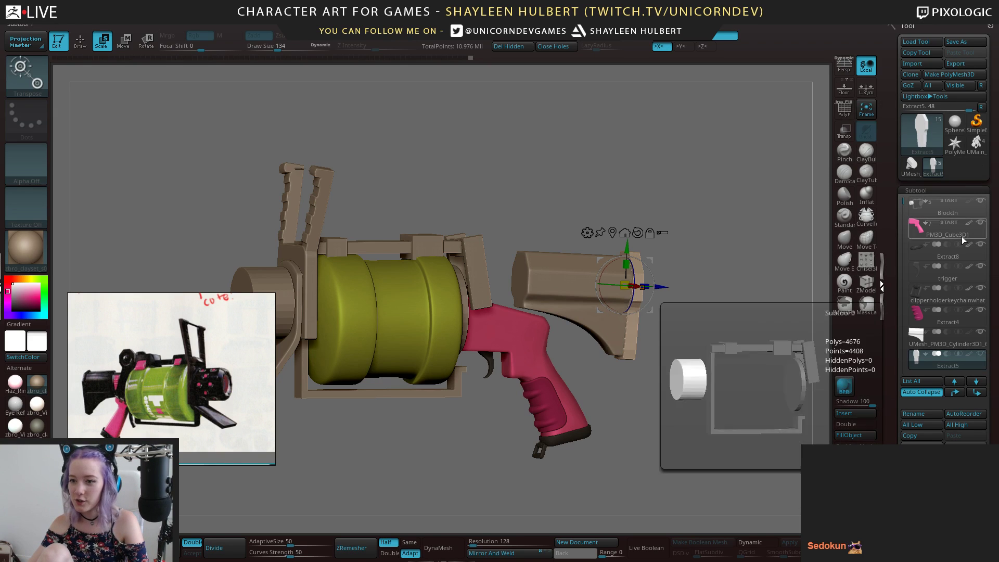
alt+drag(716, 333, 686, 270)
drag(645, 354, 690, 435)
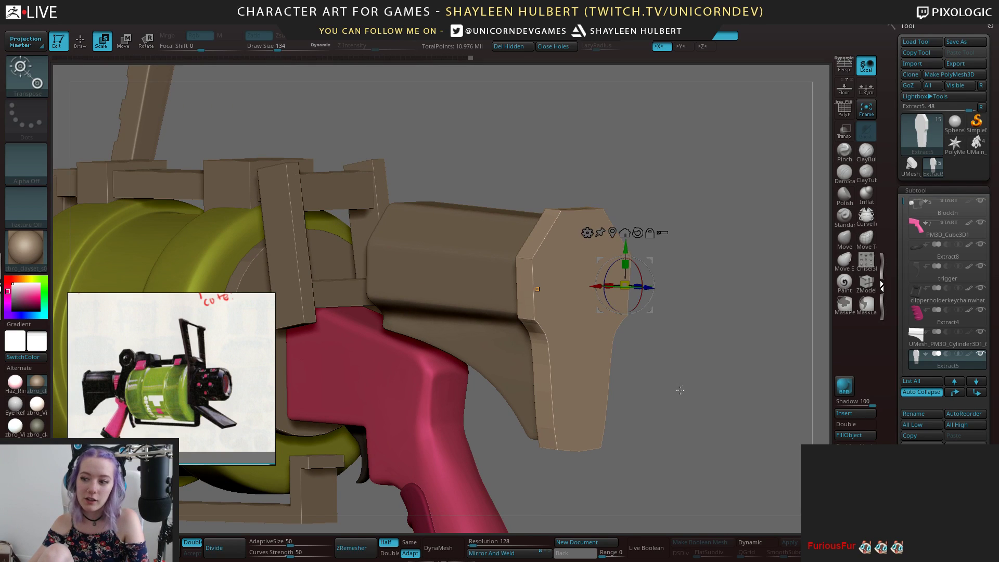
alt+drag(682, 394, 673, 366)
drag(747, 402, 745, 368)
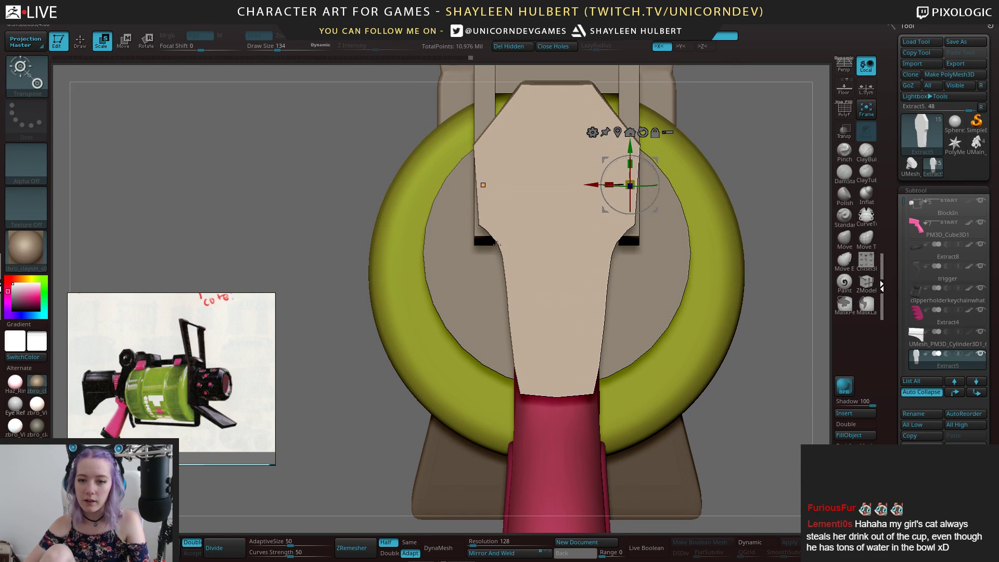
Flatten the plate's bottom edge with the Move brush in the rear view
click(584, 295)
click(844, 238)
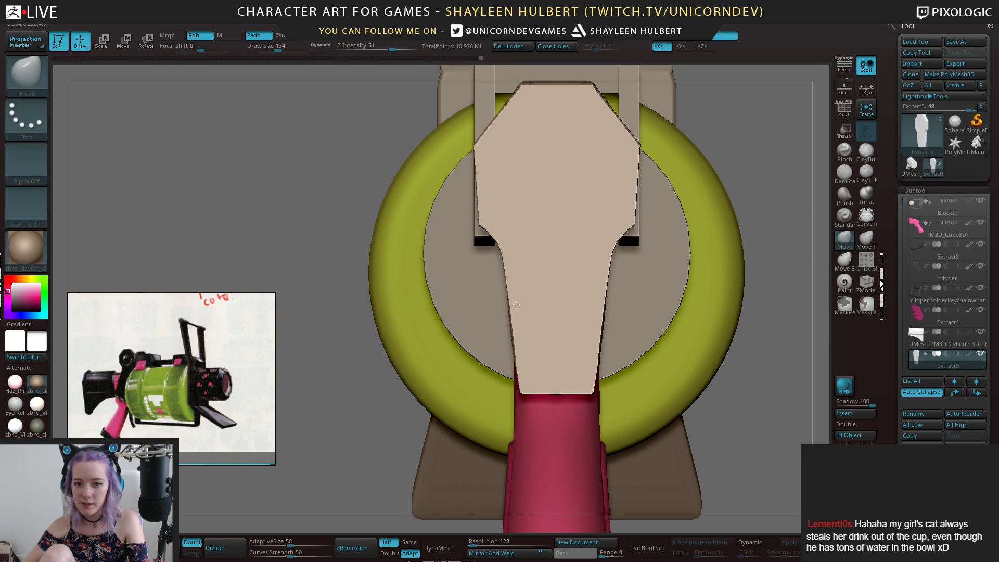
mouse_move(357, 436)
mouse_down()
mouse_move(385, 401)
mouse_move(428, 412)
mouse_move(414, 412)
mouse_move(439, 430)
mouse_move(399, 381)
mouse_move(405, 359)
mouse_move(410, 401)
mouse_move(542, 390)
mouse_move(572, 404)
mouse_move(682, 418)
mouse_move(695, 384)
mouse_move(719, 397)
mouse_move(694, 369)
mouse_move(737, 359)
mouse_move(742, 348)
mouse_up()
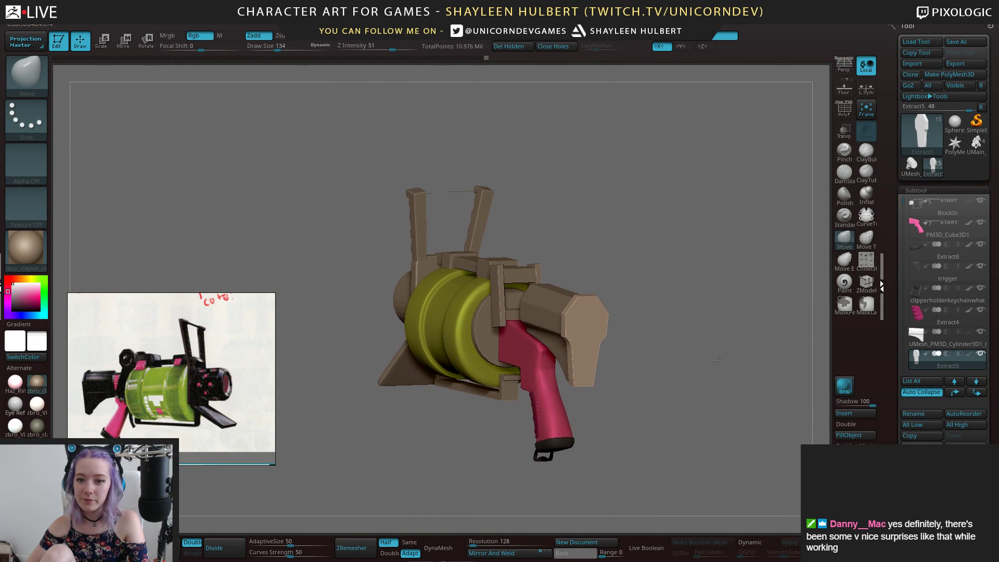
Insert a Plane3D mesh as a new subtool below the end plate and select it
click(857, 414)
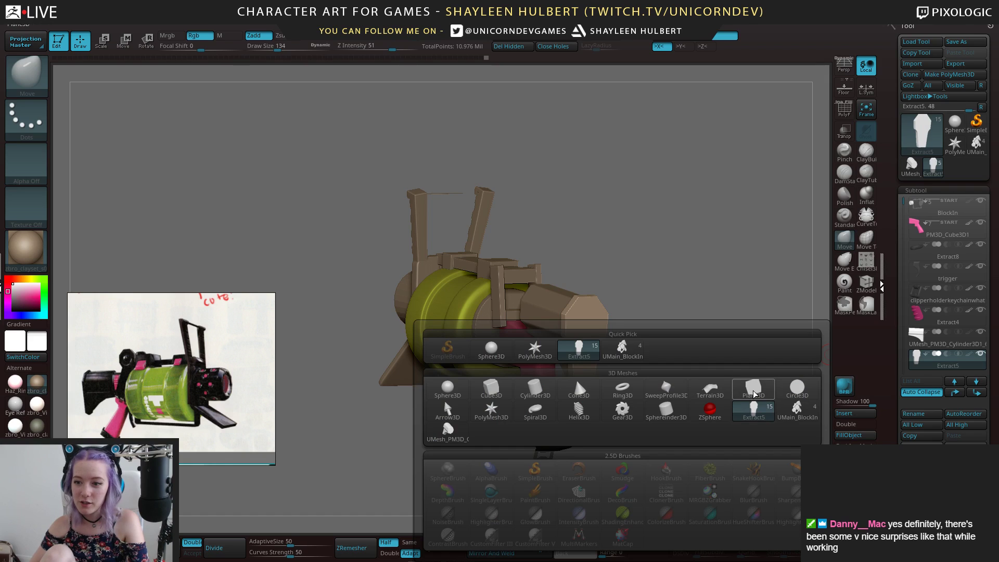
click(754, 398)
drag(668, 344, 694, 337)
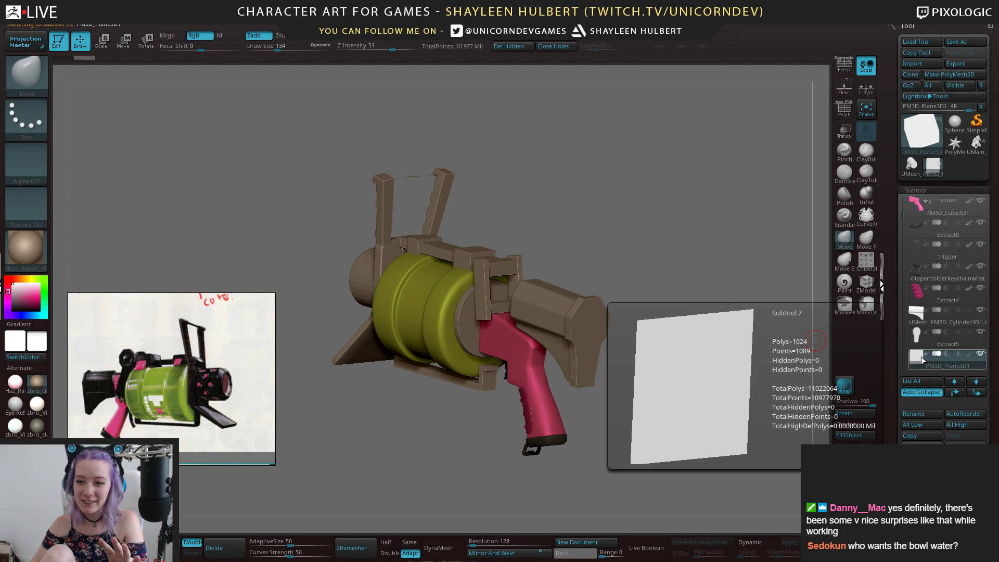
mouse_move(925, 340)
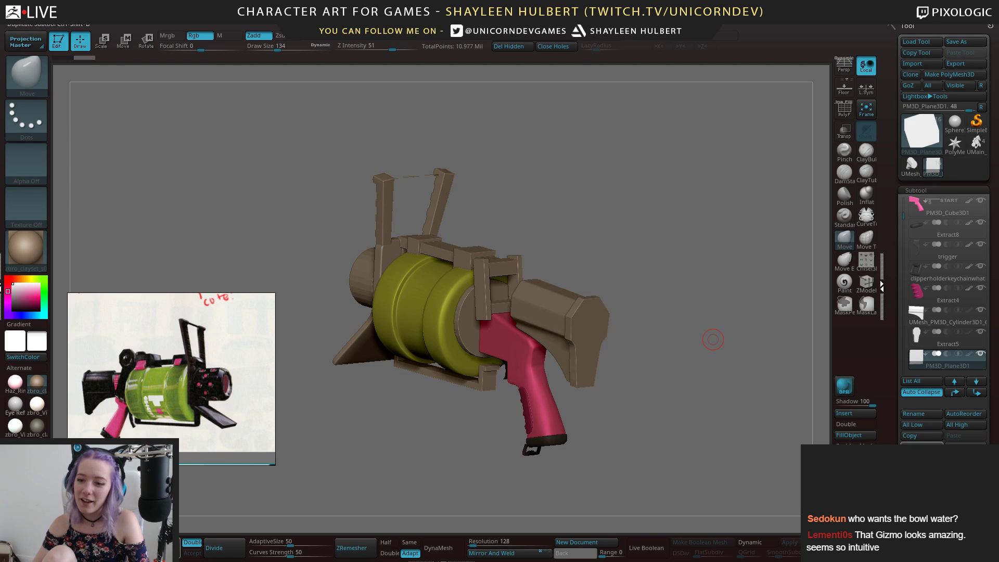
Delete the PM3D_Plane3D1 subtool
click(922, 479)
key(Return)
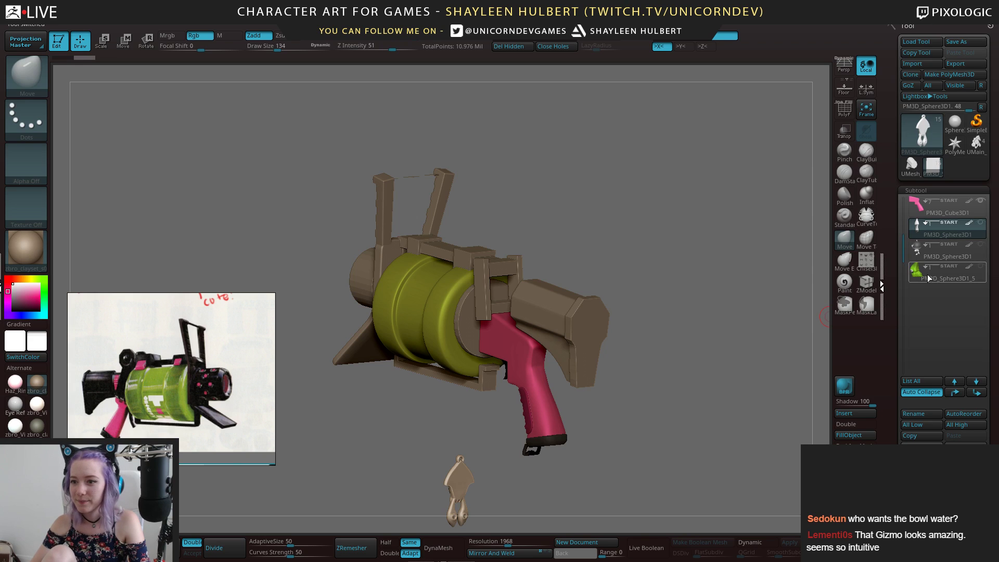
scroll(927, 203, down, 1)
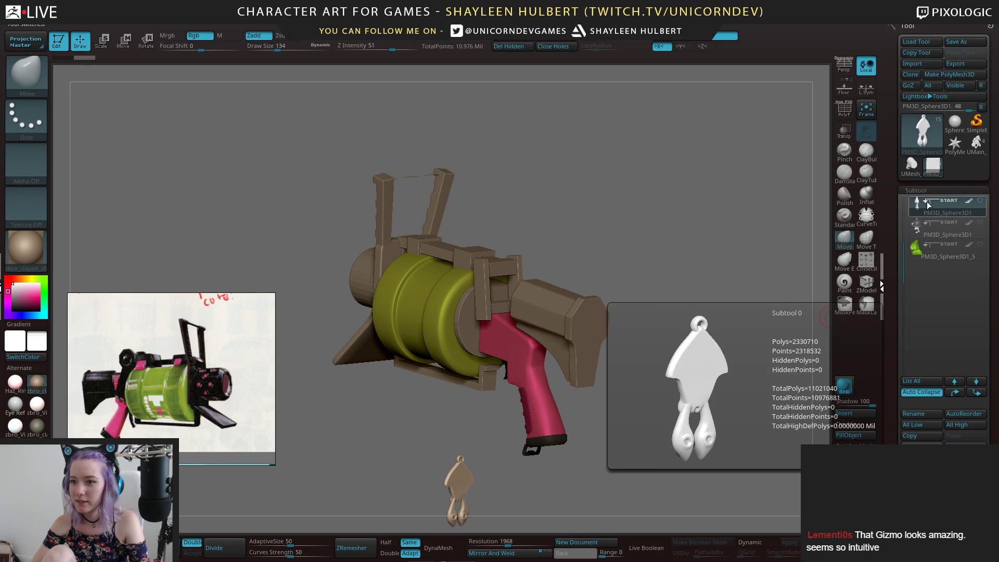
Select the stock's end plate subtool, Extract5, and switch to the hPolish brush
scroll(911, 205, up, 1)
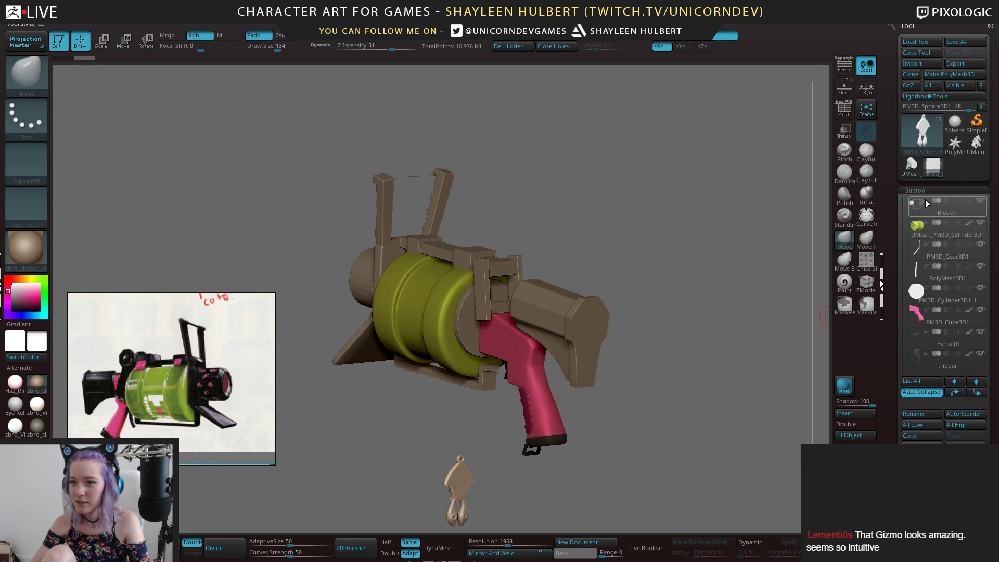
drag(904, 199, 903, 266)
click(920, 312)
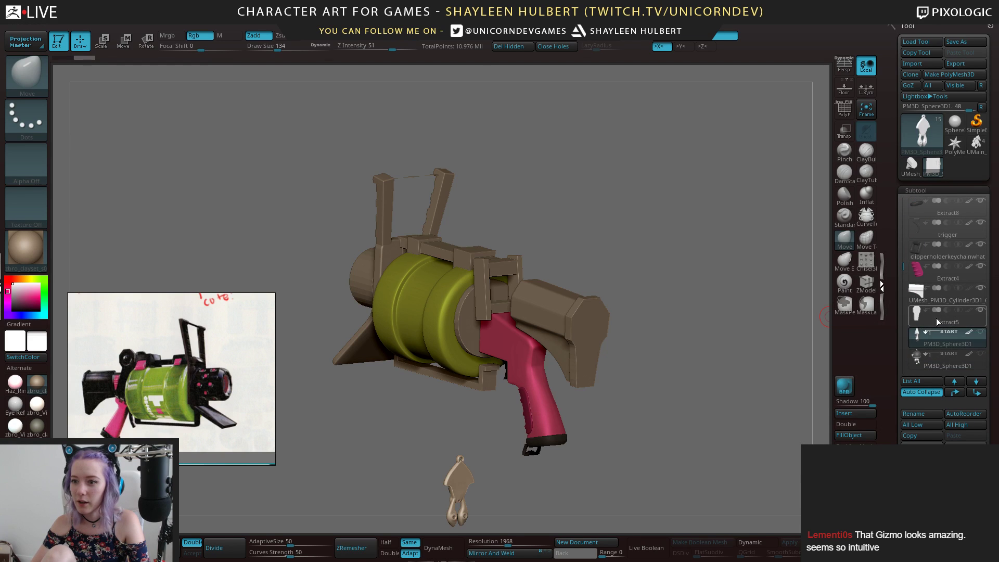
mouse_move(820, 349)
shift+mouse_down()
mouse_move(742, 384)
mouse_move(493, 430)
shift+mouse_up()
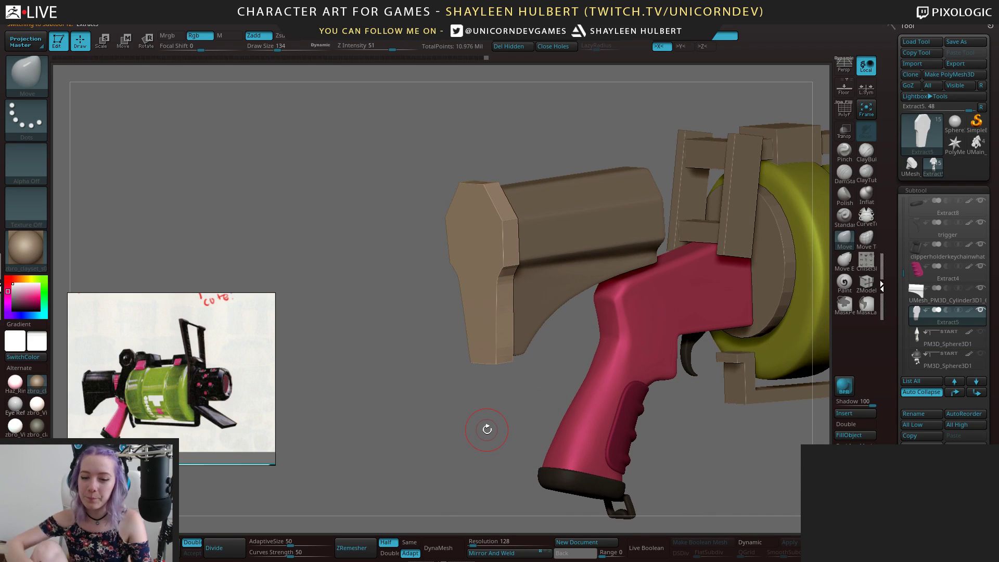
key(b)
key(h)
key(p)
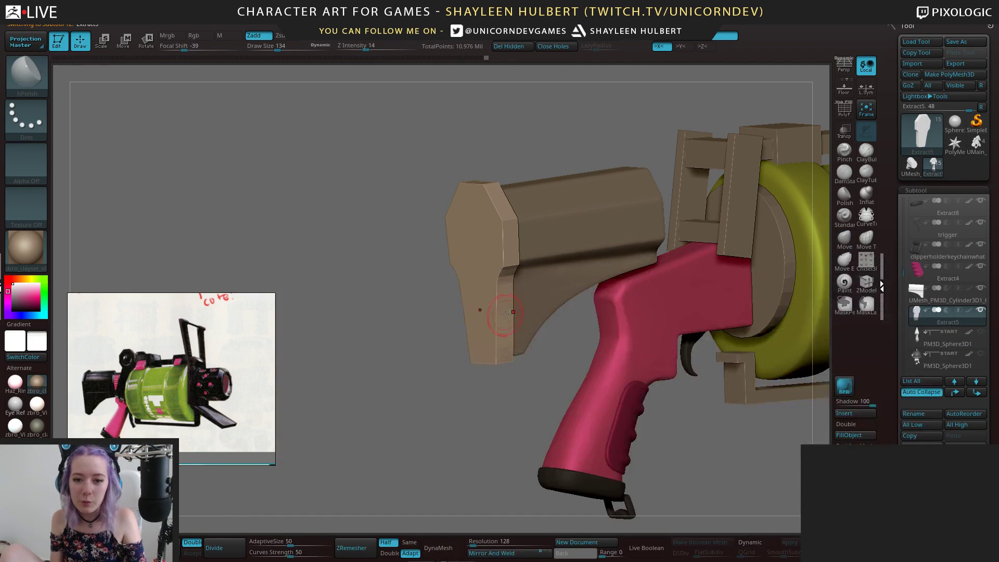
right_drag(495, 309, 507, 354)
Select the BlockIn subtool, mark it as the start of the weapon's subtool group, and hide the group
drag(407, 409, 825, 333)
drag(906, 276, 910, 205)
click(975, 215)
drag(598, 286, 719, 307)
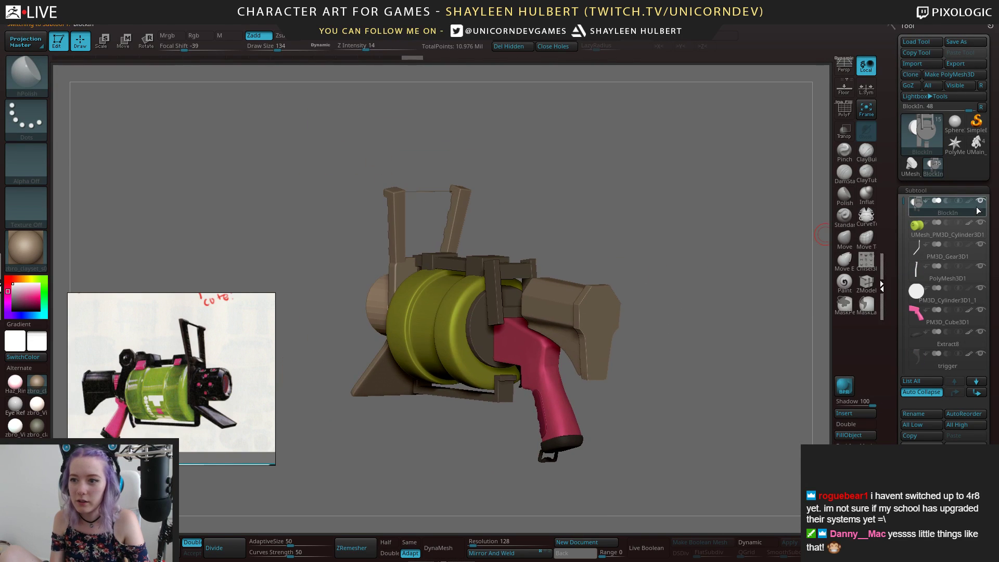
click(979, 201)
alt+drag(712, 263, 675, 333)
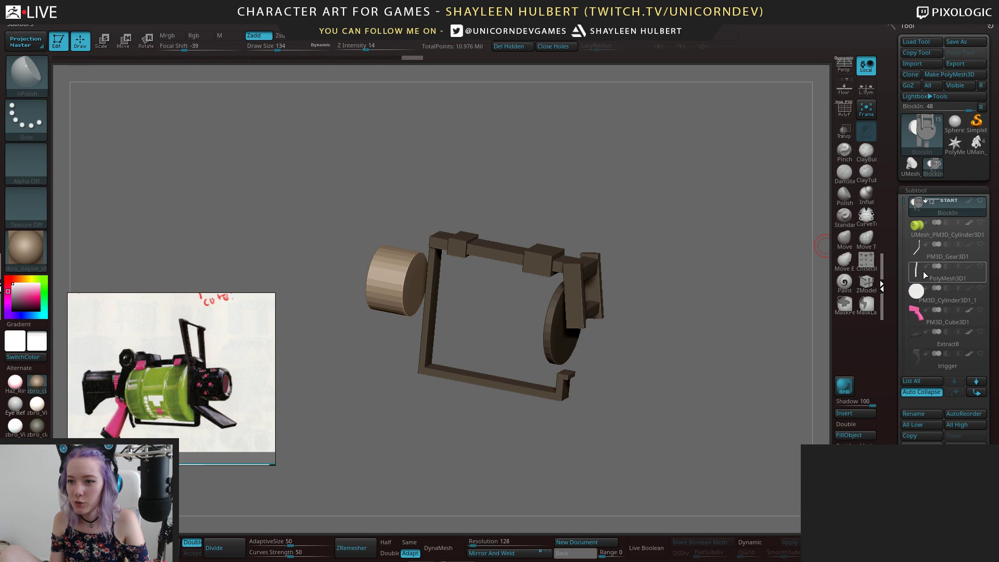
Step through the hidden weapon group's subtools, select the squid keychain subtool, and collapse the BlockIn group
scroll(905, 208, down, 1)
scroll(905, 208, up, 1)
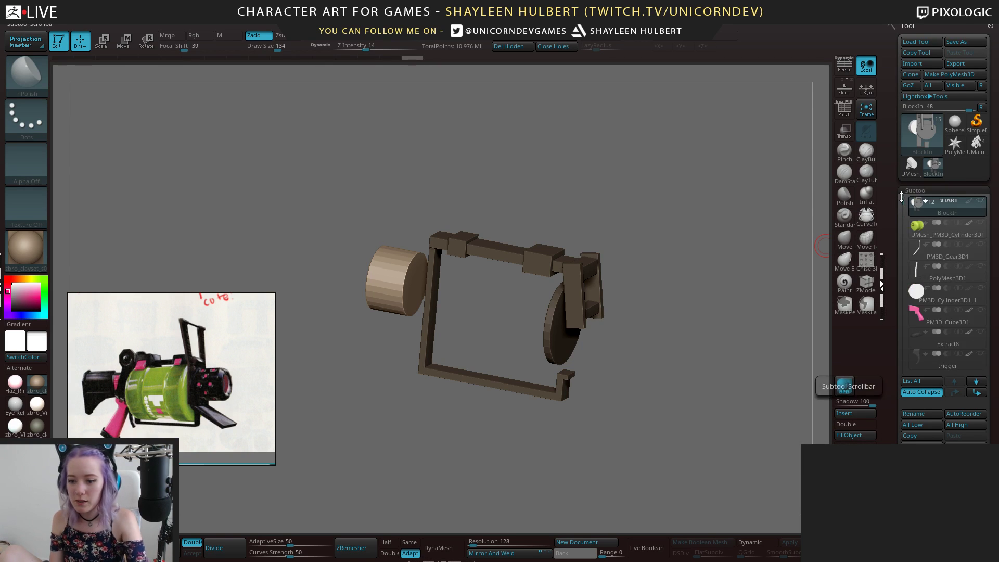
key(Down)
key(Down)
key(Down)
key(Down)
key(Down)
key(Down)
key(Down)
key(Down)
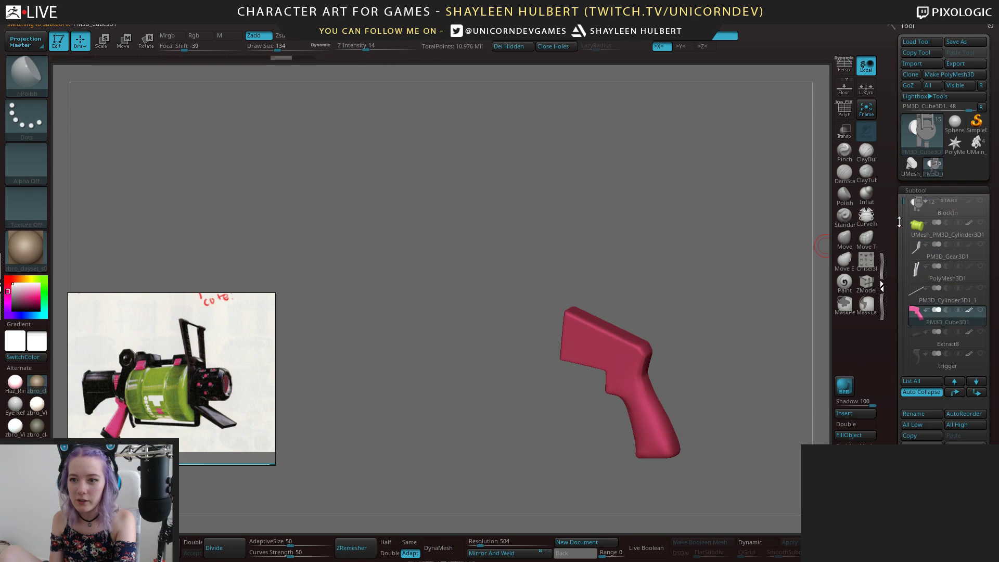
drag(904, 209, 904, 295)
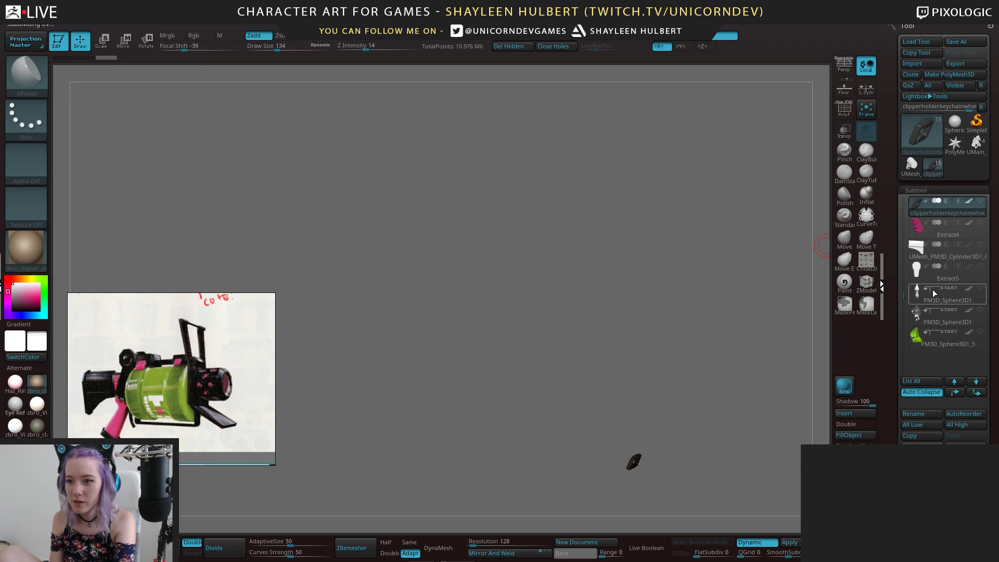
mouse_move(929, 292)
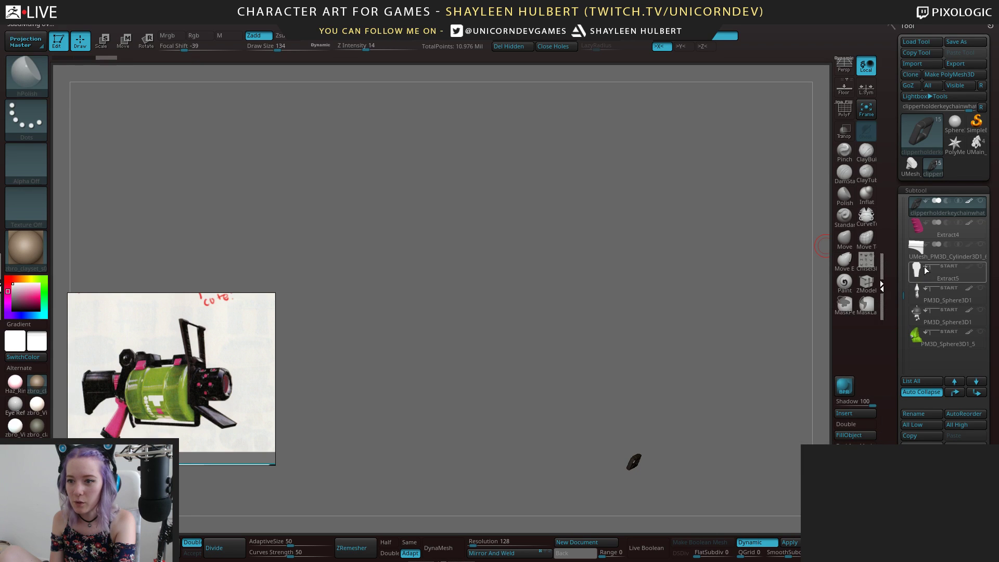
click(945, 300)
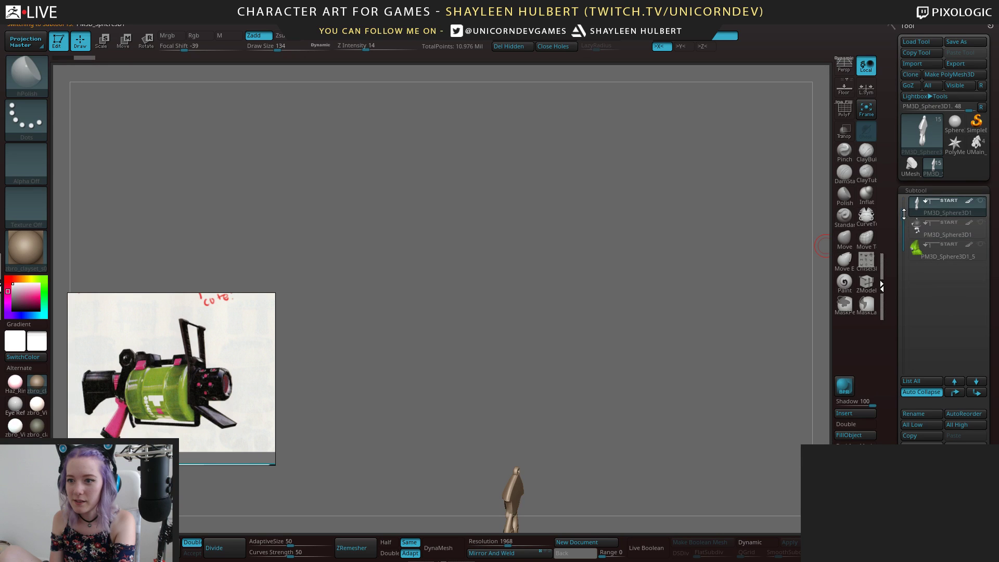
mouse_move(671, 323)
alt+mouse_down()
mouse_move(647, 276)
mouse_move(594, 276)
mouse_move(642, 332)
mouse_move(734, 369)
mouse_move(682, 275)
mouse_move(643, 391)
mouse_move(678, 331)
alt+mouse_up()
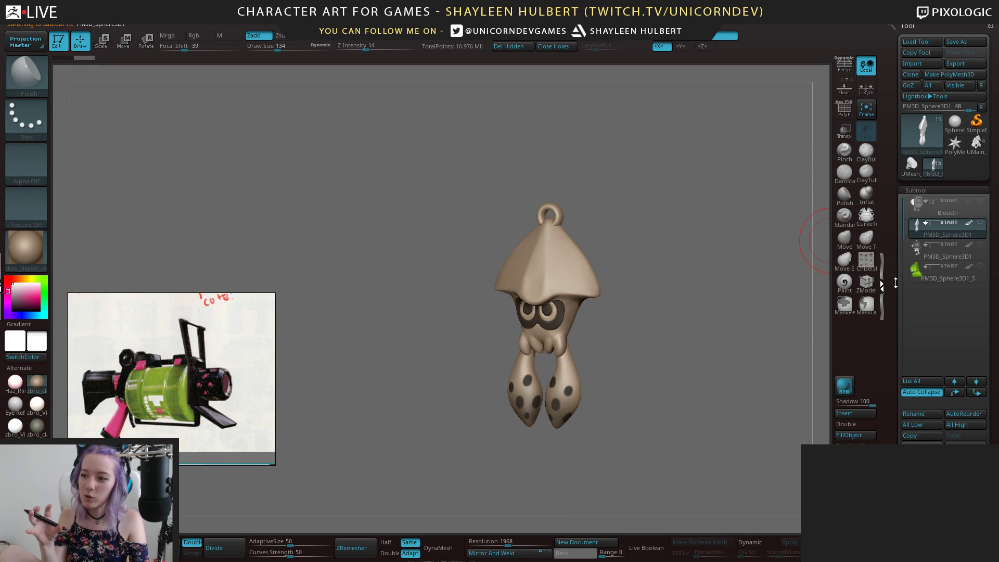
Examine the squid keychain charm on its own from the front and slightly to the side
drag(751, 333, 685, 320)
alt+drag(687, 360, 643, 336)
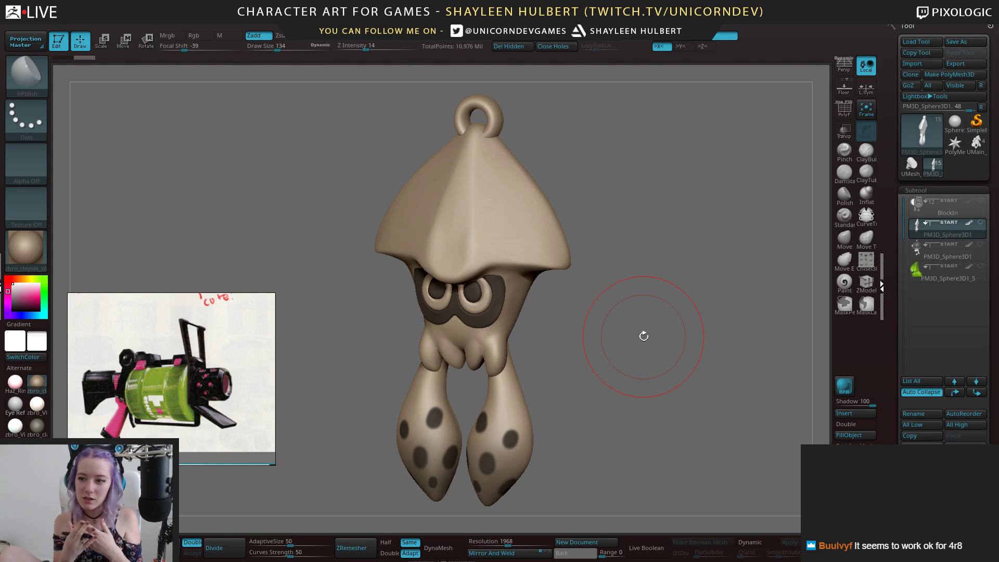
mouse_move(628, 323)
mouse_down()
mouse_move(608, 331)
mouse_move(622, 317)
mouse_up()
drag(632, 304, 625, 338)
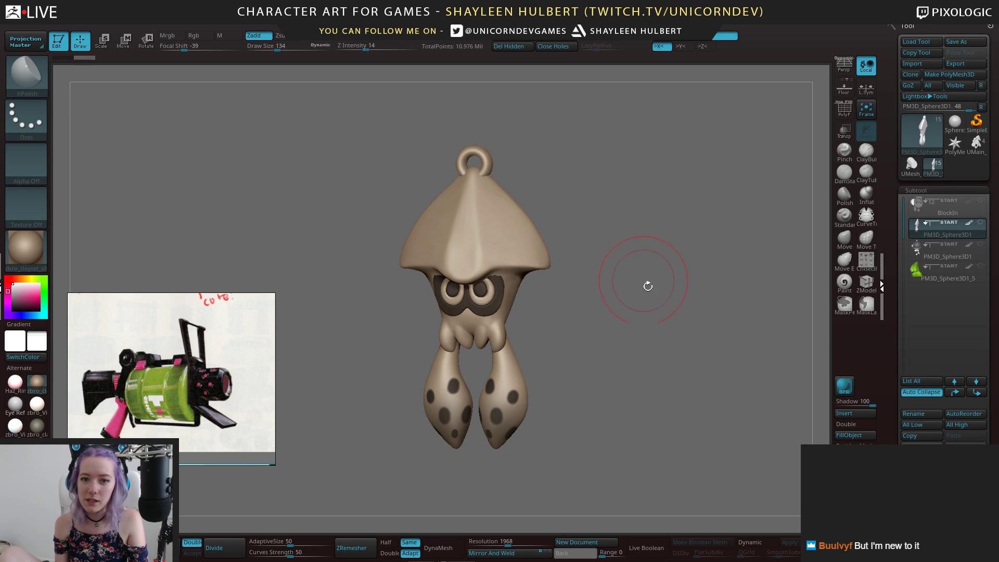
drag(644, 276, 654, 278)
alt+drag(653, 332, 668, 354)
alt+drag(669, 354, 647, 321)
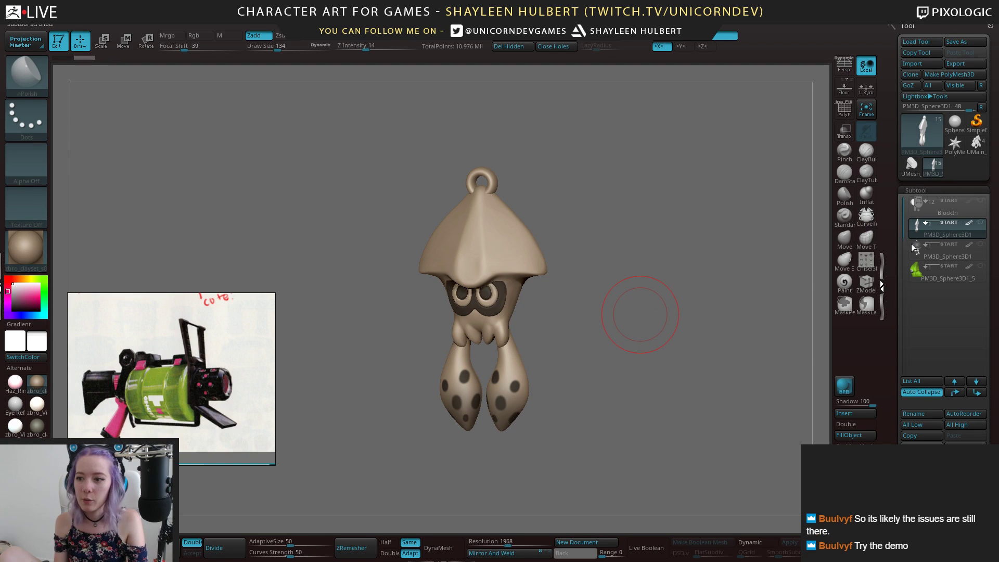
mouse_move(931, 225)
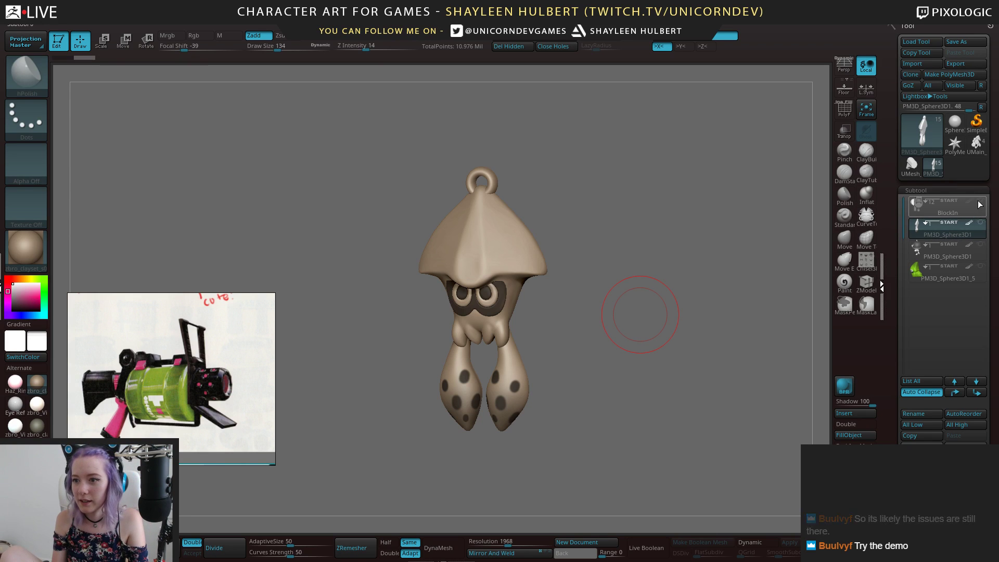
Show the weapon group again and activate Transpose All Selected Subtools with only the barrel, tank and front frame parts selected
alt+drag(728, 307, 619, 341)
alt+drag(697, 364, 705, 283)
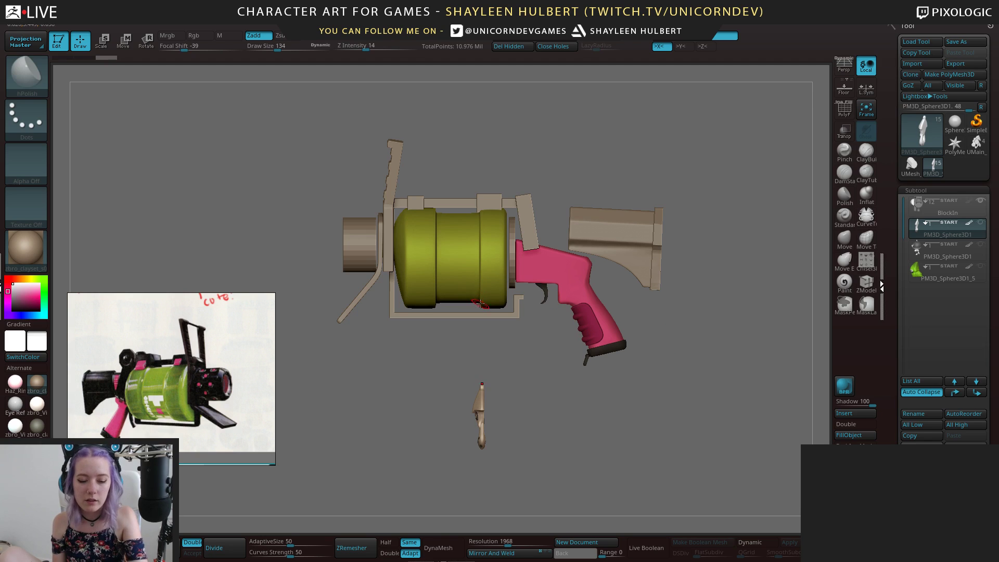
key(w)
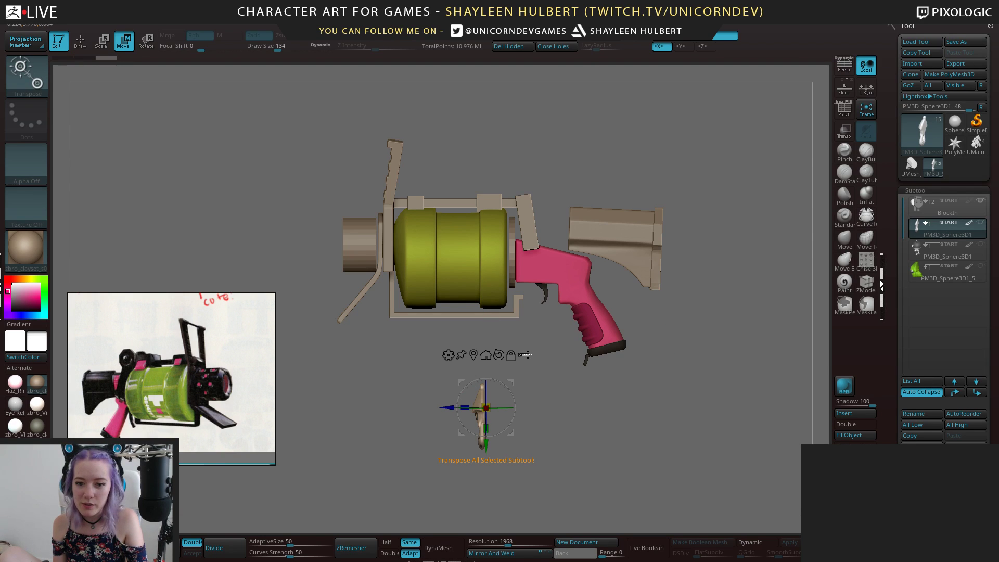
alt+drag(544, 363, 535, 328)
ctrl+shift+drag(329, 200, 458, 355)
alt+drag(541, 406, 540, 409)
drag(331, 249, 445, 300)
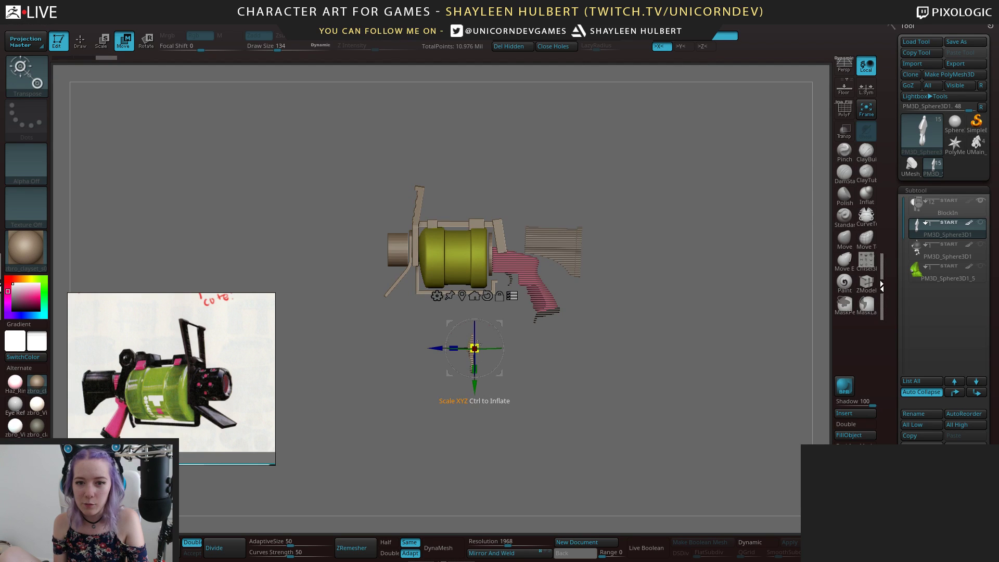
Try scaling the selected front parts together with the gizmo, undo it, and clear the subtool selection
mouse_move(476, 345)
mouse_down()
mouse_move(340, 340)
mouse_move(336, 367)
mouse_move(625, 300)
mouse_move(455, 238)
mouse_move(552, 344)
mouse_move(487, 362)
mouse_up()
key(ctrl+z)
ctrl+shift+drag(534, 204, 551, 307)
mouse_move(337, 190)
ctrl+alt+mouse_down()
mouse_move(466, 320)
mouse_move(605, 423)
ctrl+alt+mouse_up()
ctrl+alt+shift+drag(321, 170, 635, 420)
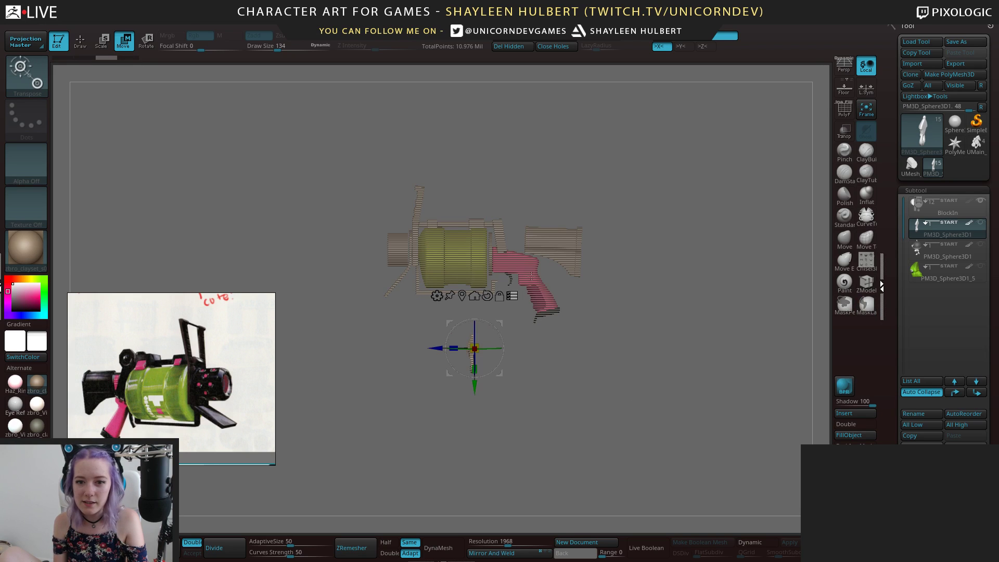
Try selecting the grip and stock subtools together and transforming them with the gizmo
drag(503, 320, 621, 331)
key(ctrl+z)
mouse_move(622, 381)
mouse_down()
mouse_move(596, 361)
mouse_move(626, 330)
mouse_move(621, 171)
mouse_move(562, 212)
mouse_up()
key(ctrl+z)
mouse_move(661, 337)
mouse_down()
mouse_move(616, 331)
mouse_move(655, 315)
mouse_move(653, 332)
mouse_up()
drag(406, 418, 292, 450)
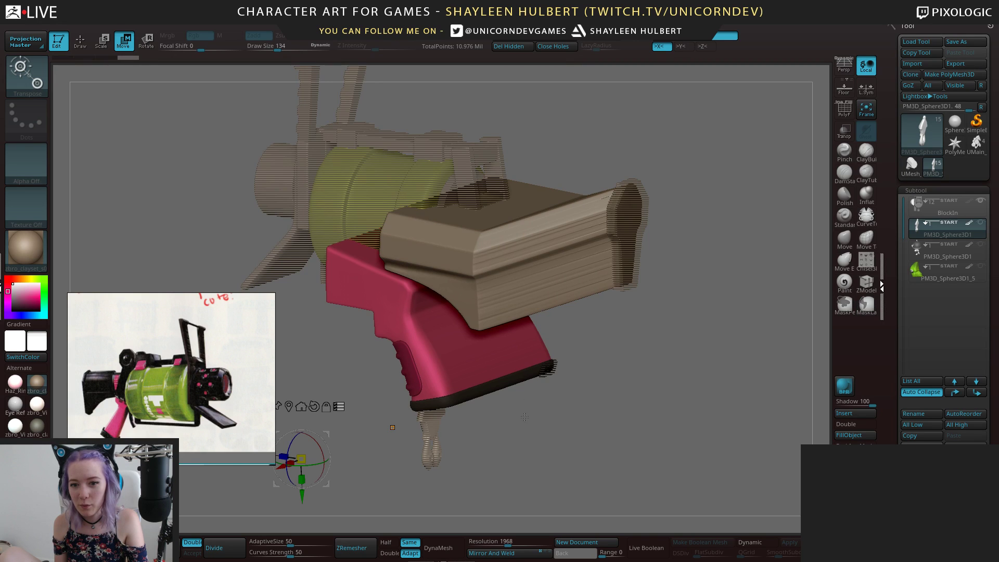
Reset the multiple-subtool selection, turn off Transpose All Selected Subtools, and make the pink grip the active subtool
drag(522, 417, 575, 353)
mouse_move(462, 389)
mouse_down()
mouse_move(431, 325)
mouse_move(468, 271)
mouse_move(448, 364)
mouse_move(489, 396)
mouse_move(554, 416)
mouse_up()
mouse_move(305, 268)
ctrl+shift+mouse_down()
mouse_move(311, 297)
mouse_move(572, 482)
ctrl+shift+mouse_up()
click(473, 362)
alt+click(483, 371)
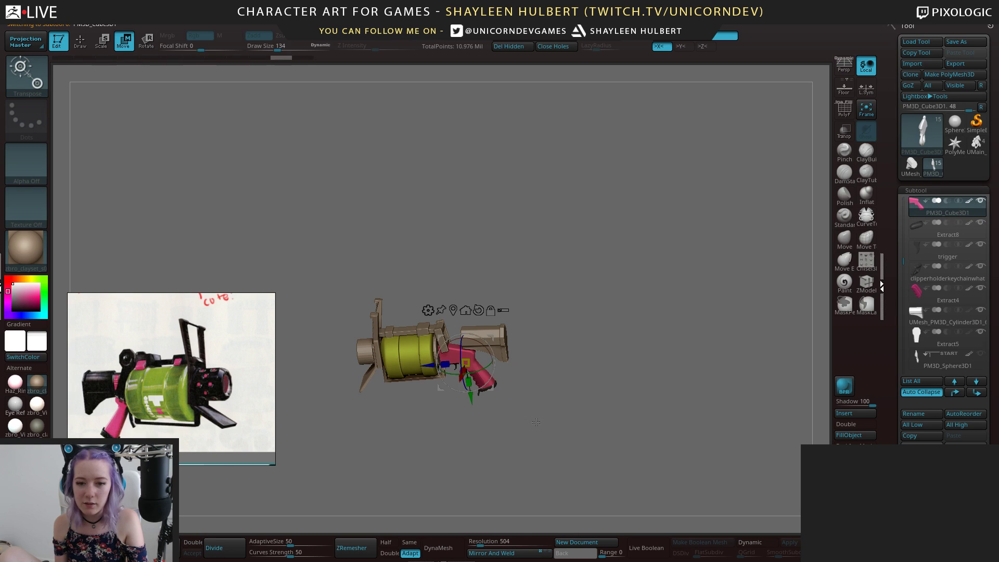
Compare the whole weapon with the reference and move the reference image to the canvas's upper corner
drag(567, 351, 671, 380)
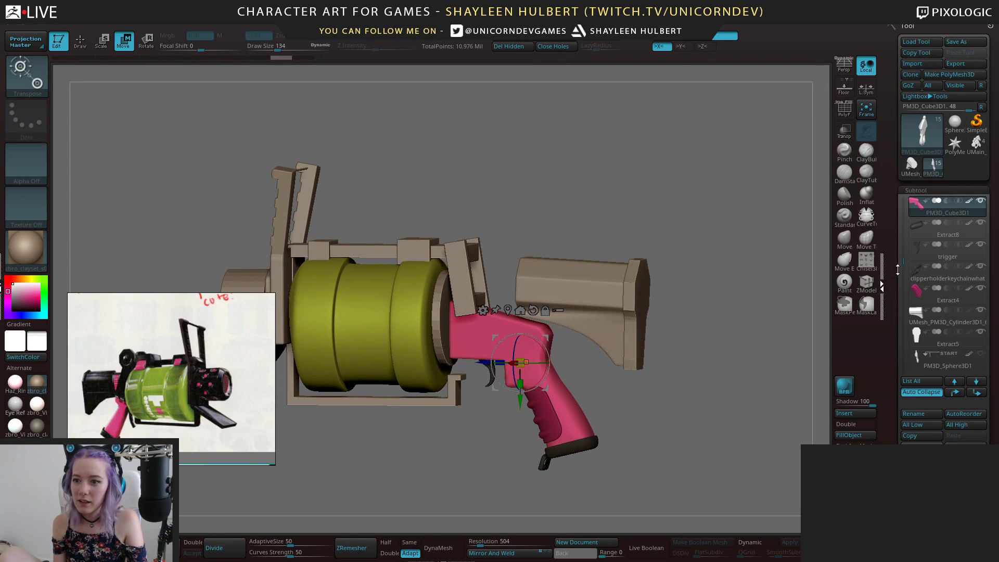
drag(907, 245, 911, 210)
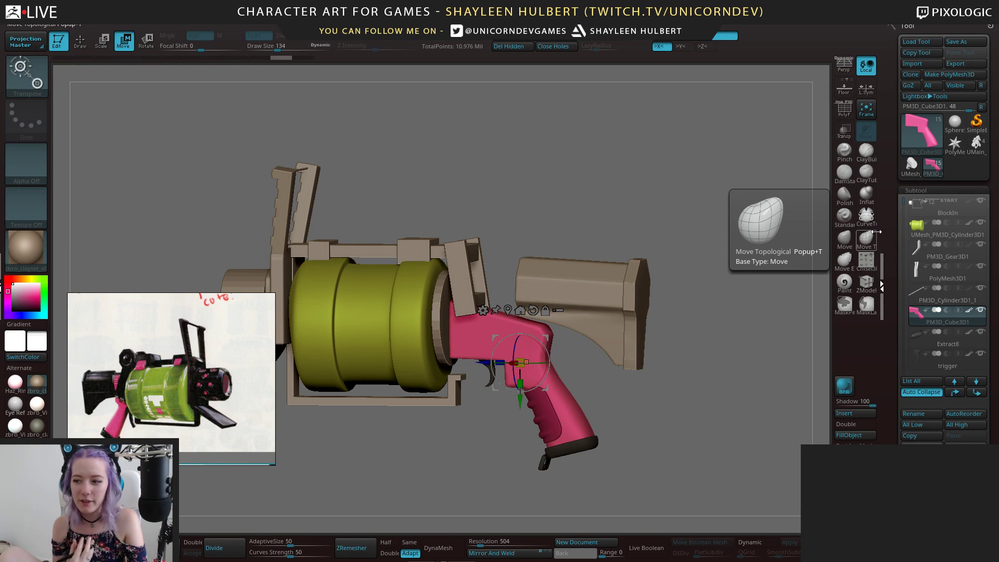
drag(905, 229, 905, 198)
ctrl+right_drag(626, 410, 626, 364)
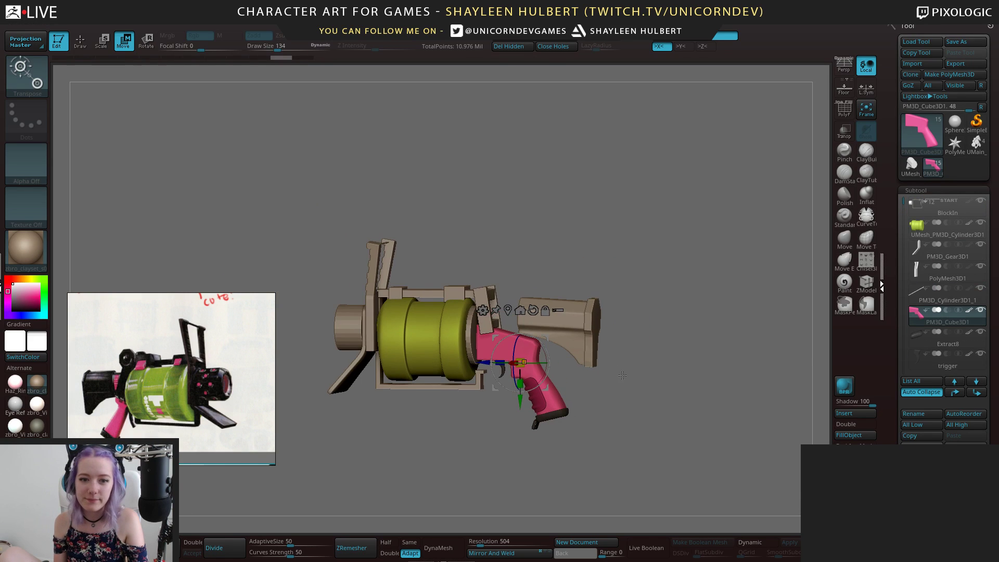
drag(157, 379, 143, 155)
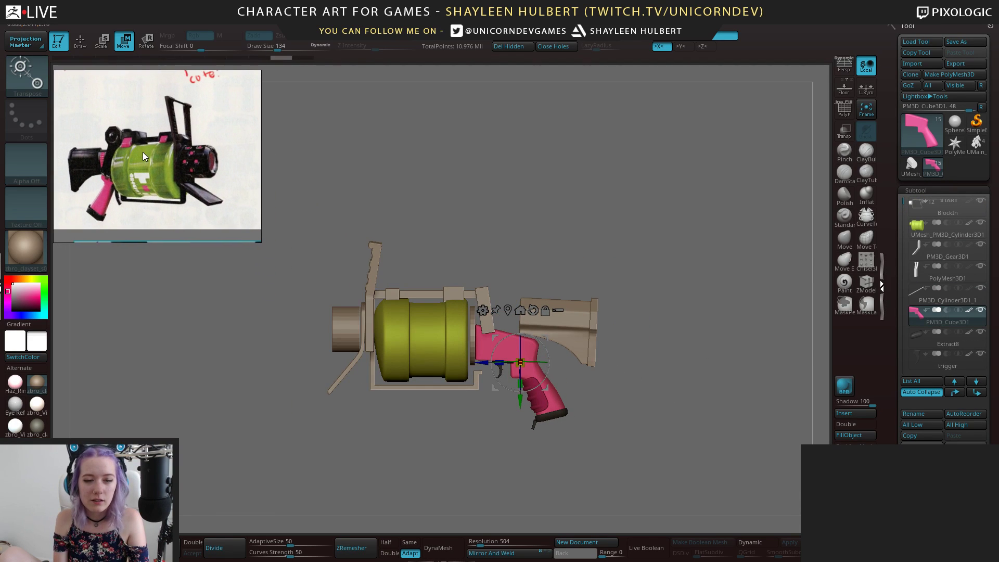
drag(437, 240, 548, 259)
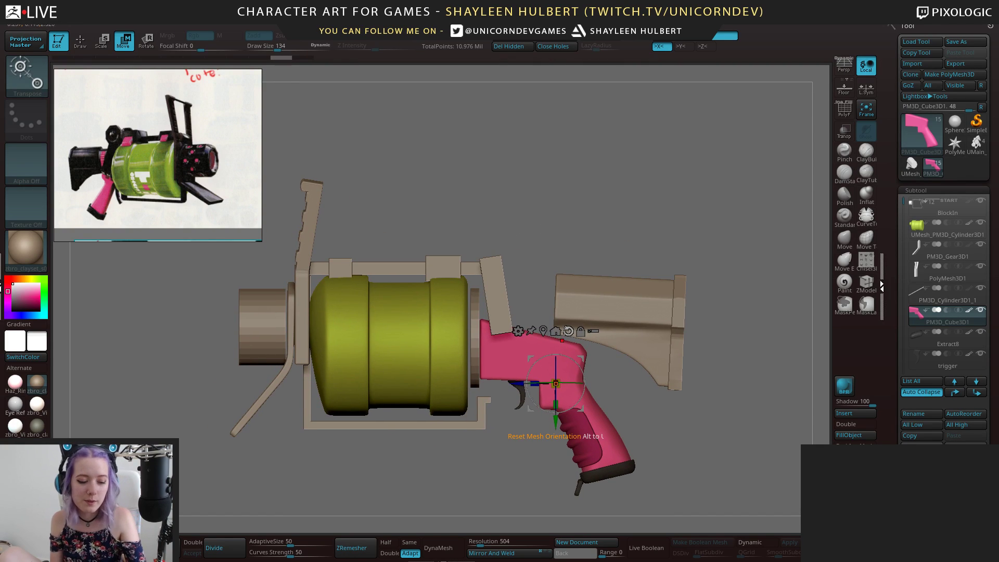
Return to Draw mode and make the stock's end plate the active subtool
key(q)
mouse_move(696, 395)
mouse_down()
mouse_move(672, 372)
mouse_move(710, 401)
mouse_move(694, 419)
mouse_move(666, 385)
mouse_move(635, 280)
mouse_move(698, 297)
mouse_move(734, 353)
mouse_move(562, 174)
mouse_up()
alt+click(664, 369)
key(shift)
key(ctrl+z)
mouse_move(723, 374)
mouse_down()
mouse_move(721, 331)
mouse_move(694, 339)
mouse_move(723, 345)
mouse_move(578, 199)
mouse_up()
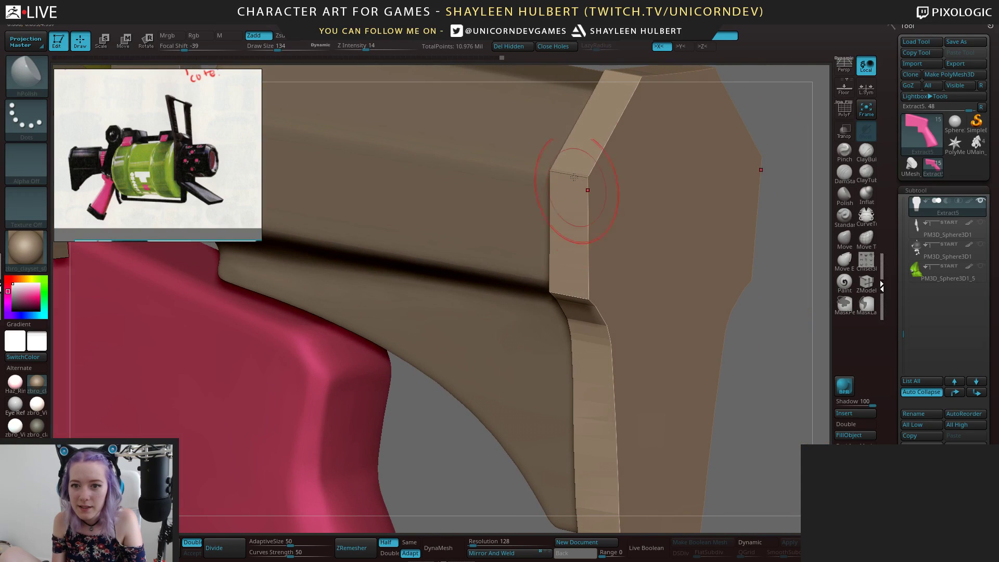
mouse_move(755, 309)
alt+mouse_down()
mouse_move(745, 375)
mouse_move(759, 424)
alt+mouse_up()
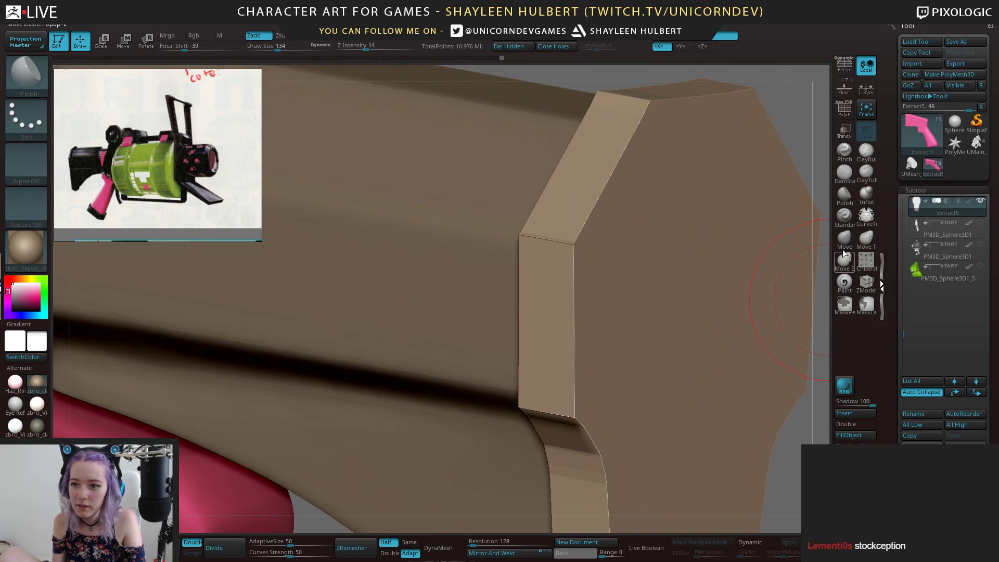
Show the end plate's polyframe and delete the edge across its upper rear face using ZModeler's Delete edge action
click(844, 109)
click(866, 282)
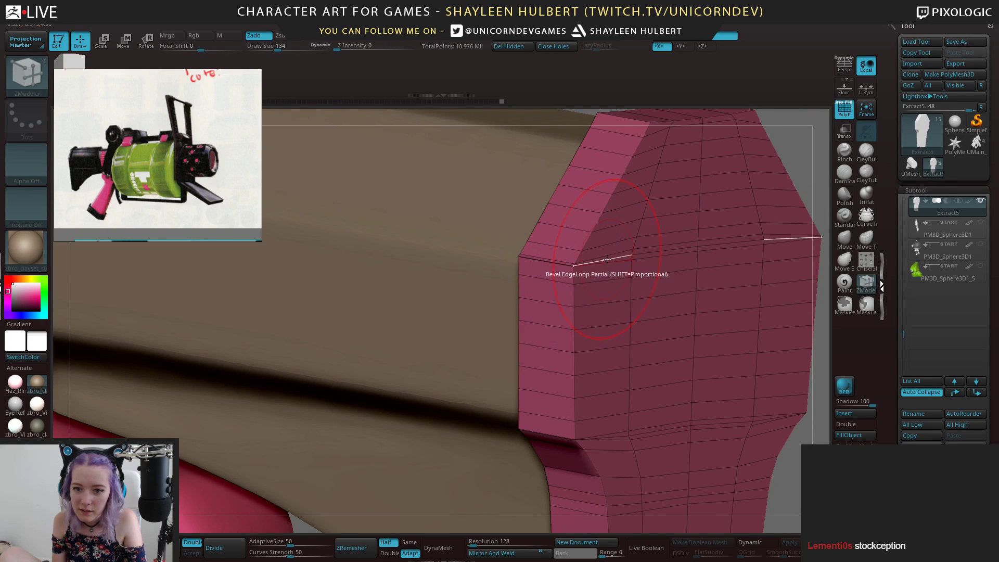
key(ctrl)
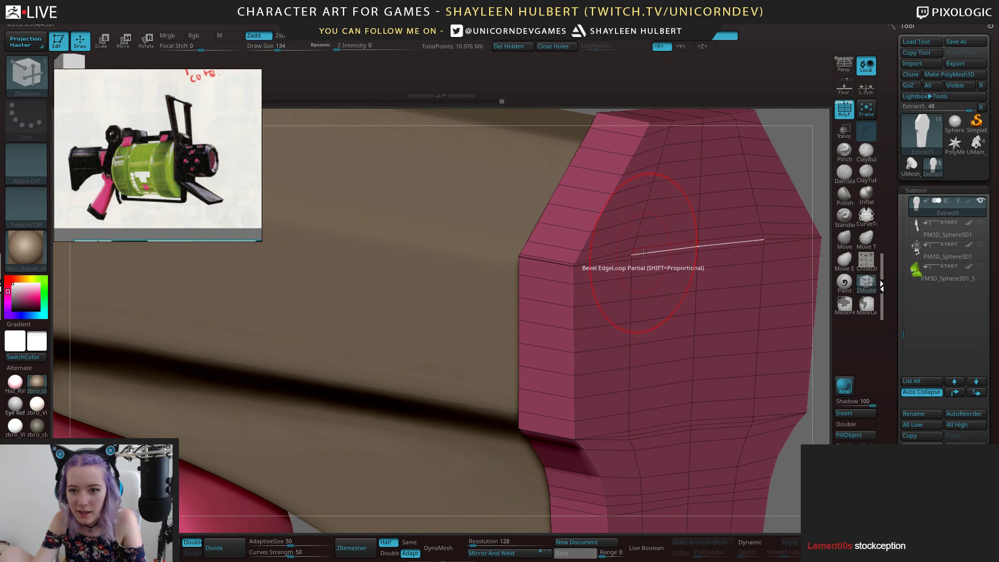
key(ctrl)
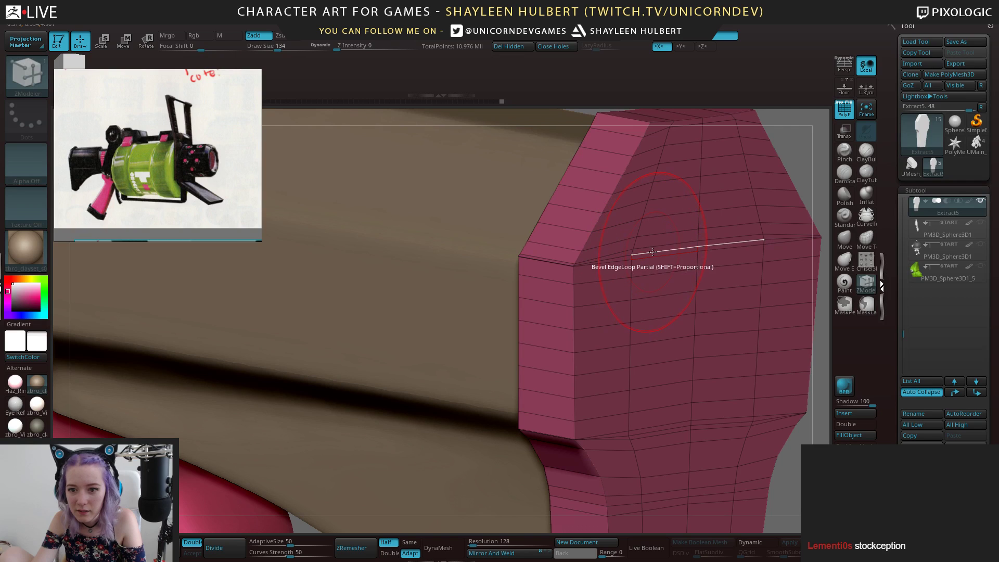
key(space)
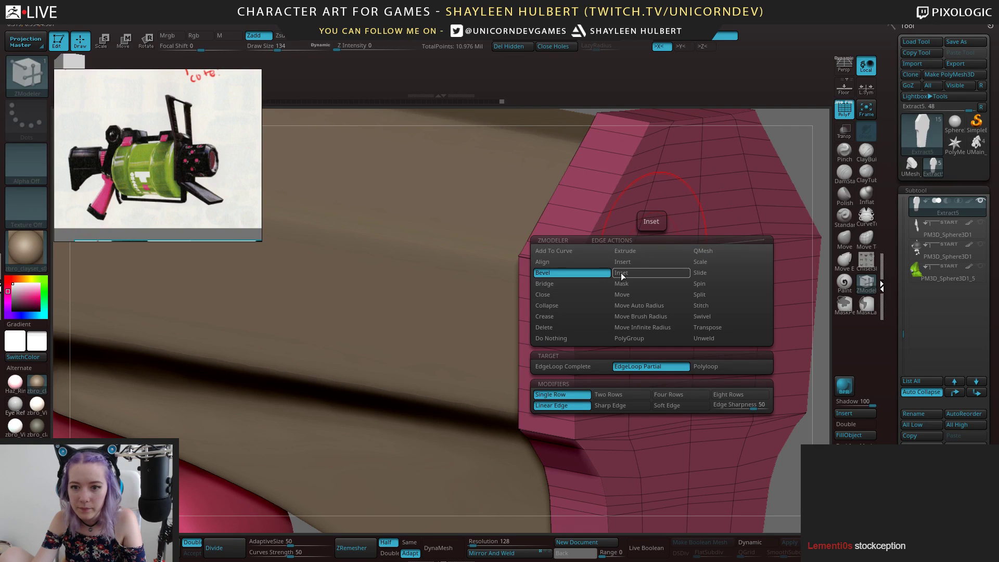
click(560, 326)
click(647, 253)
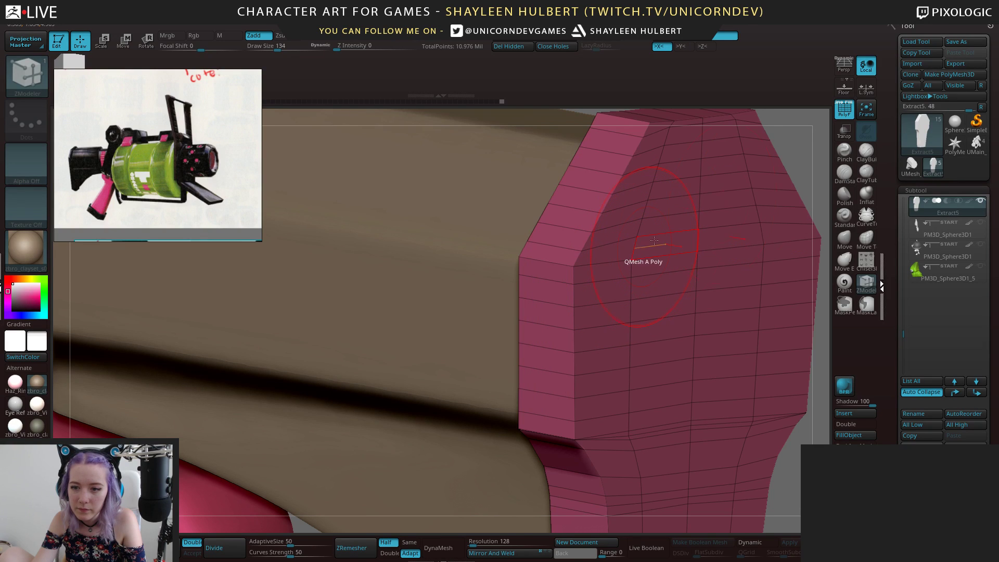
alt+drag(797, 176, 749, 138)
shift+drag(695, 177, 669, 203)
shift+drag(698, 258, 652, 256)
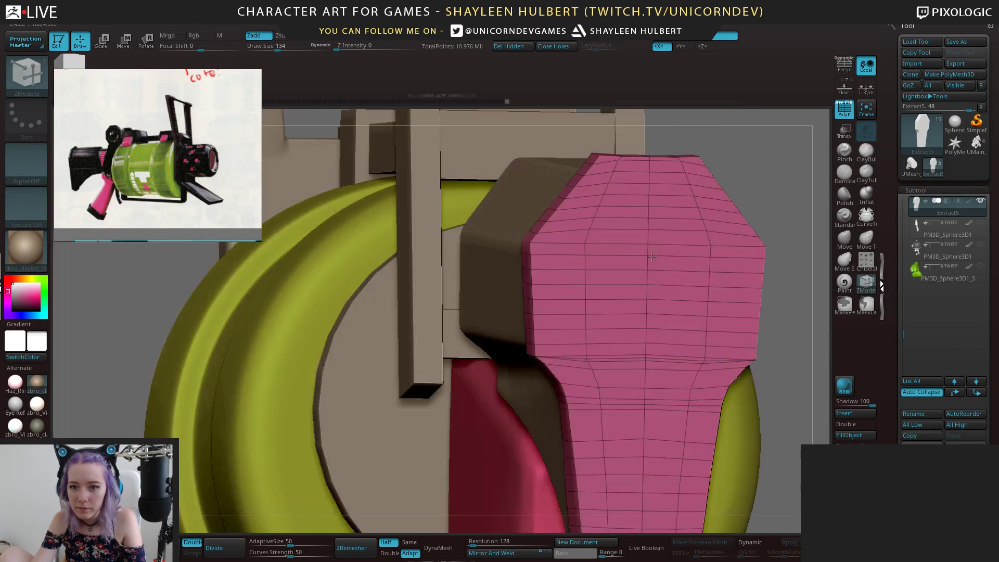
Delete the horizontal edge loops across the end plate's upper tapered section with ZModeler's Delete EdgeLoop Complete
click(622, 196)
click(628, 185)
click(626, 170)
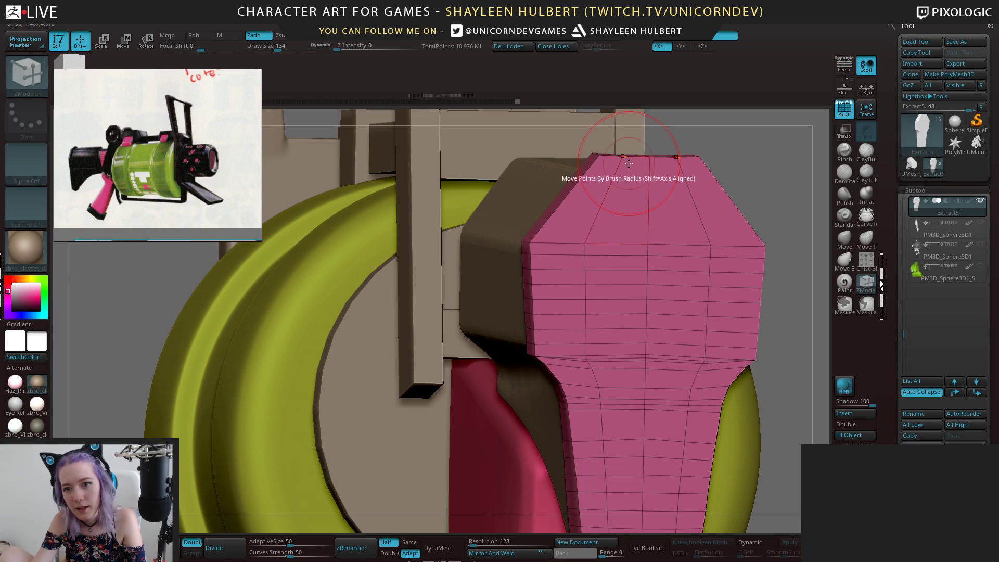
Delete the closely spaced horizontal edge loops across the end plate's wide section, down to the extra loop at the shoulder
click(603, 257)
click(605, 270)
click(605, 285)
click(605, 299)
click(606, 314)
click(606, 326)
click(606, 341)
click(605, 347)
alt+drag(796, 348, 733, 317)
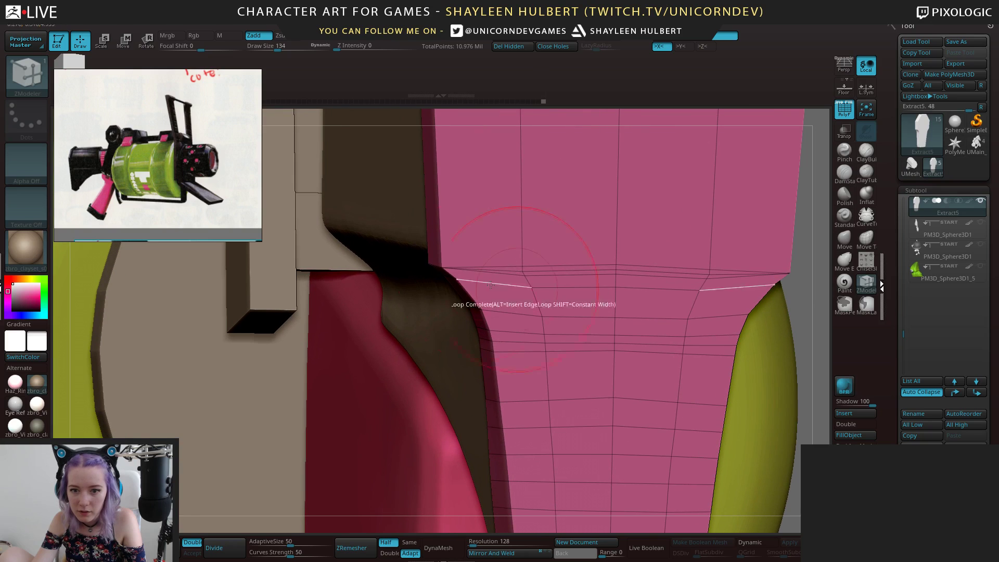
click(541, 275)
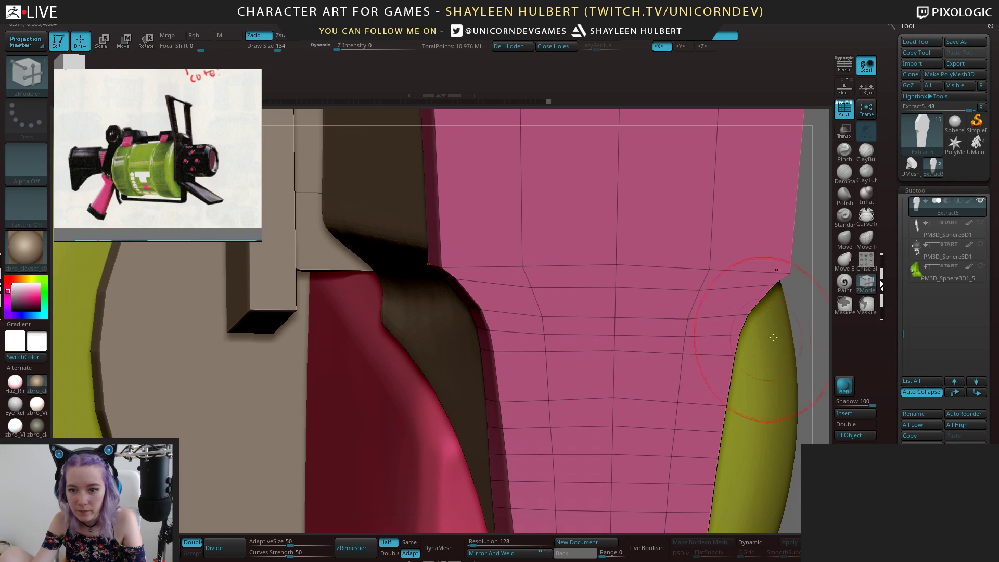
Choose ZModeler's Slide edge action and slide an edge on the side of the plate's shoulder
drag(802, 311, 751, 153)
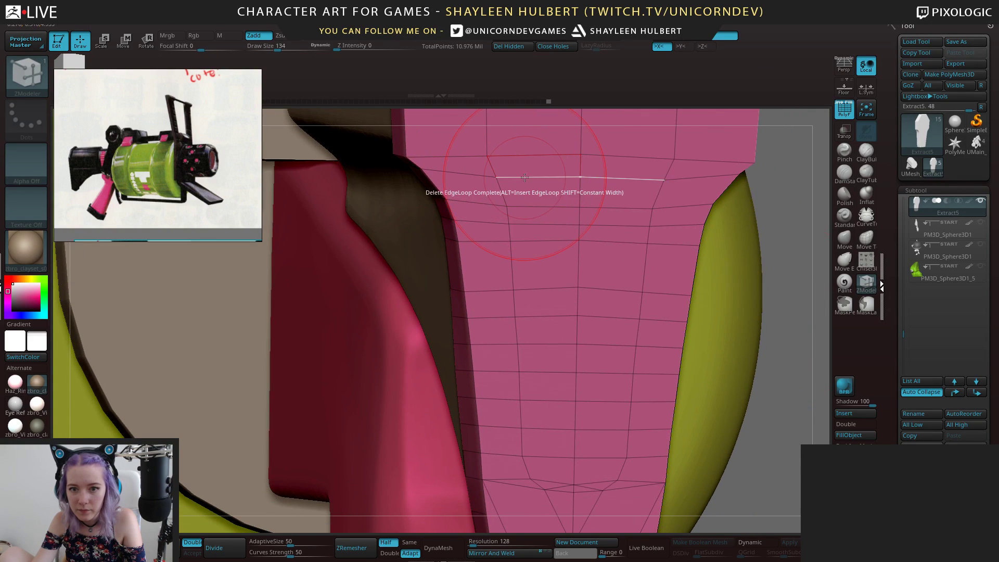
drag(779, 251, 413, 208)
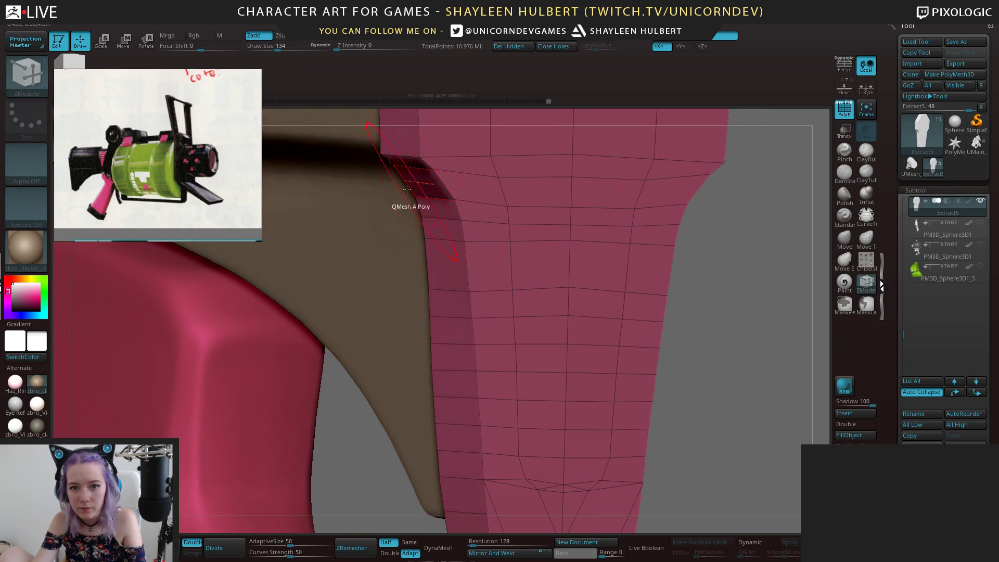
key(space)
click(460, 200)
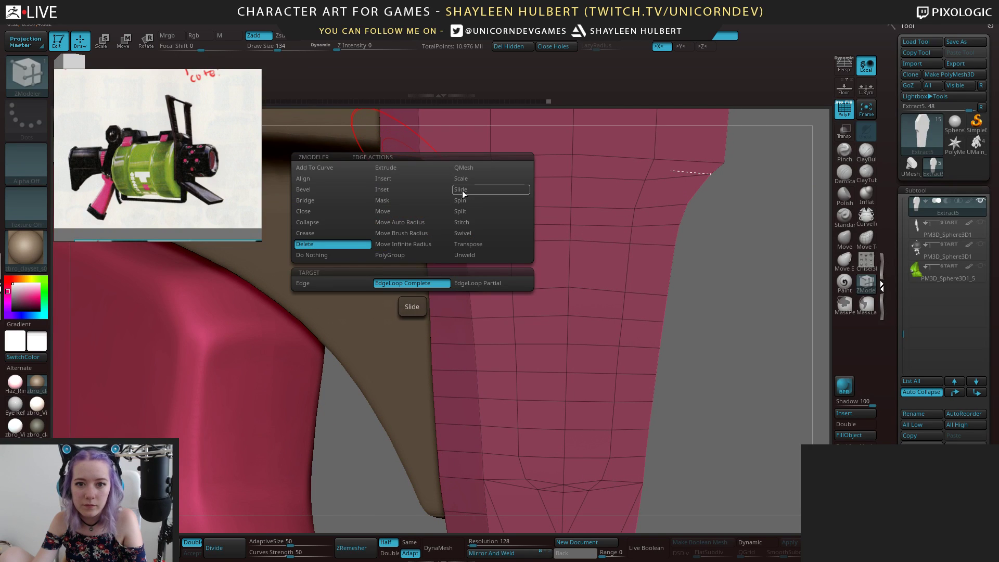
click(417, 179)
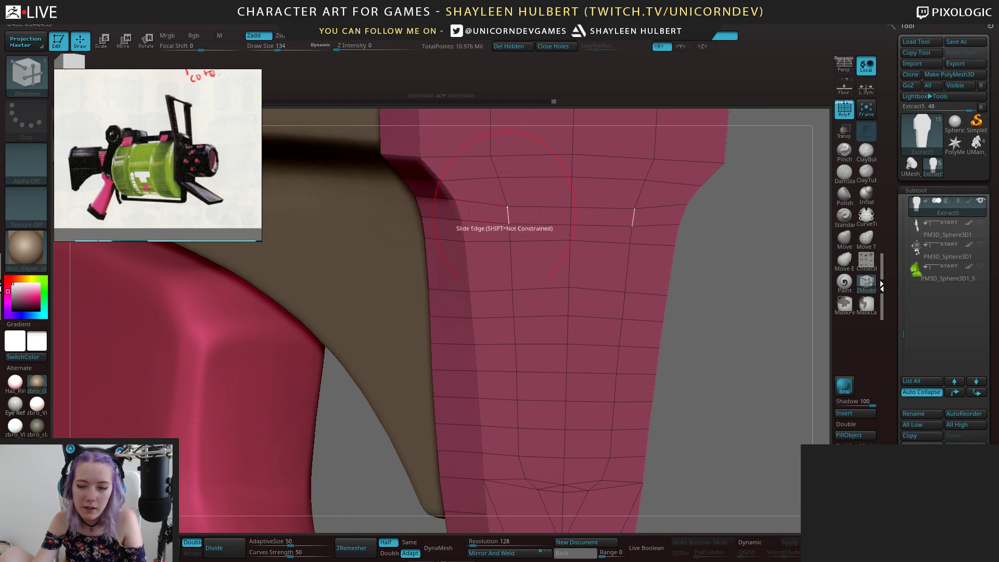
Switch the edge action back to Delete and remove the surplus horizontal loops along the plate's narrow lower section
drag(731, 287, 446, 280)
key(space)
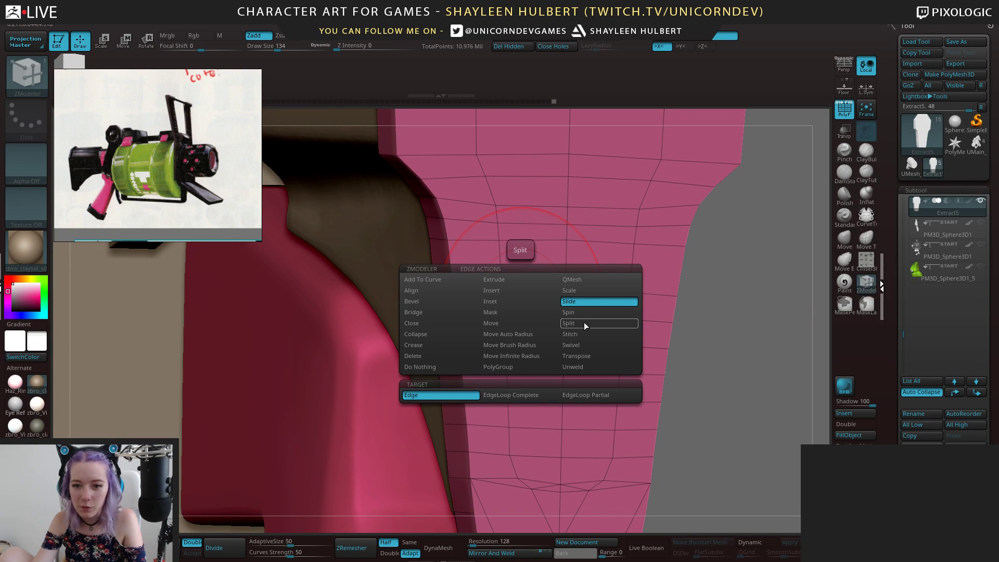
click(416, 356)
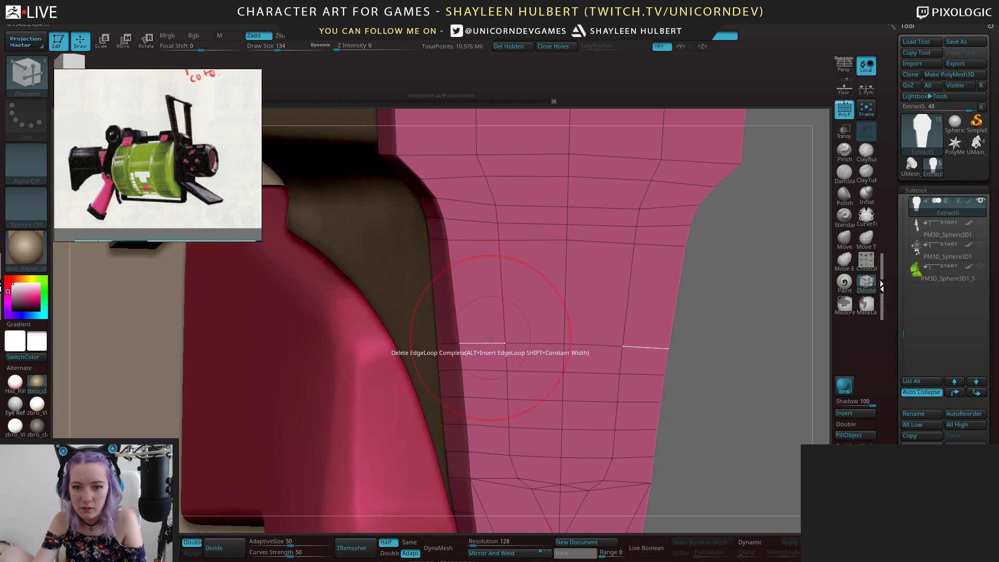
alt+drag(692, 378, 670, 302)
drag(490, 366, 476, 382)
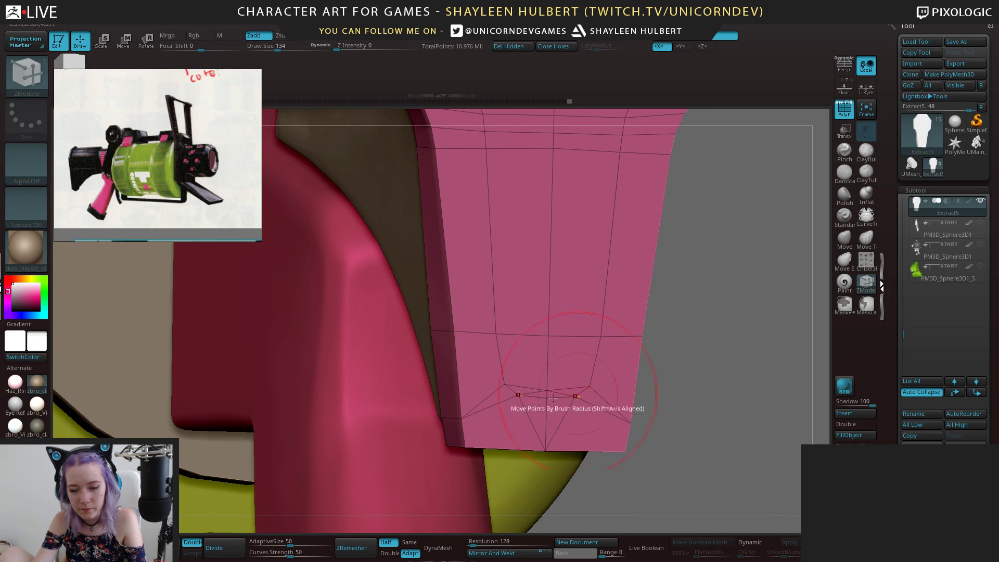
Clear the extra vertical loops and triangulated edges from the plate's lower end, keeping the vertical centre line
click(526, 394)
key(ctrl+z)
key(ctrl+z)
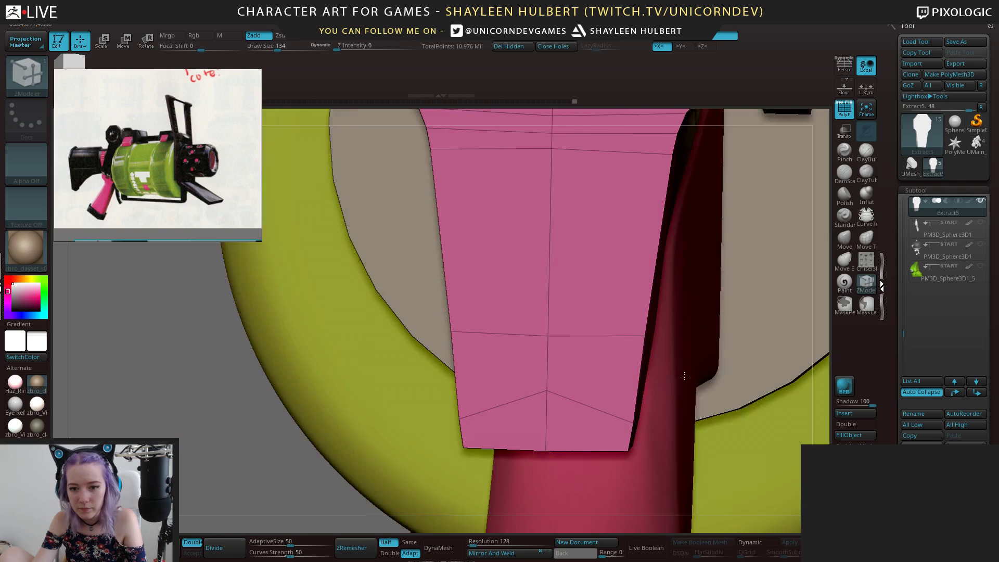
drag(684, 376, 312, 411)
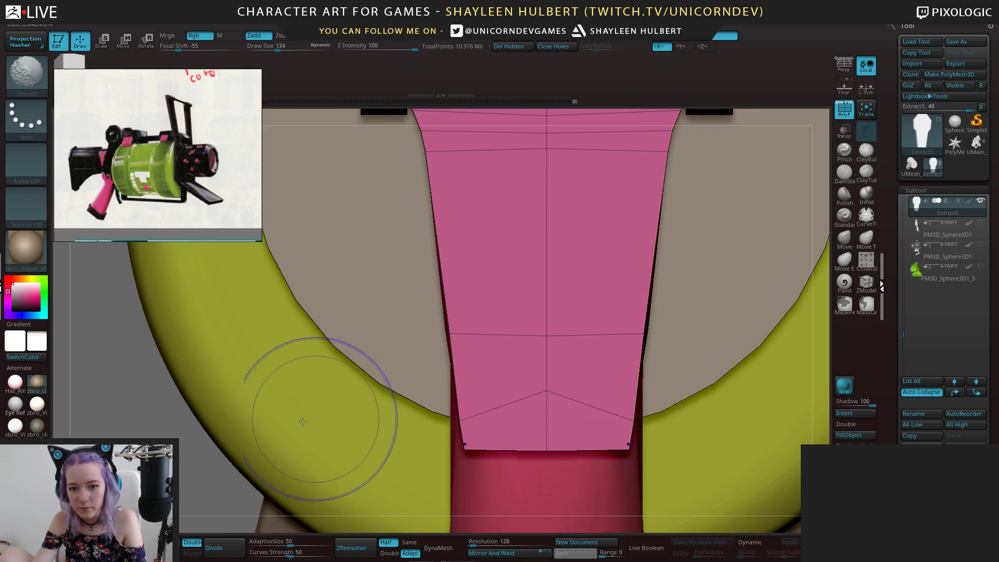
Straighten the bent bottom edge loop on the plate's rear face by pulling its centre point down with the Move brush at draw size 46
click(845, 240)
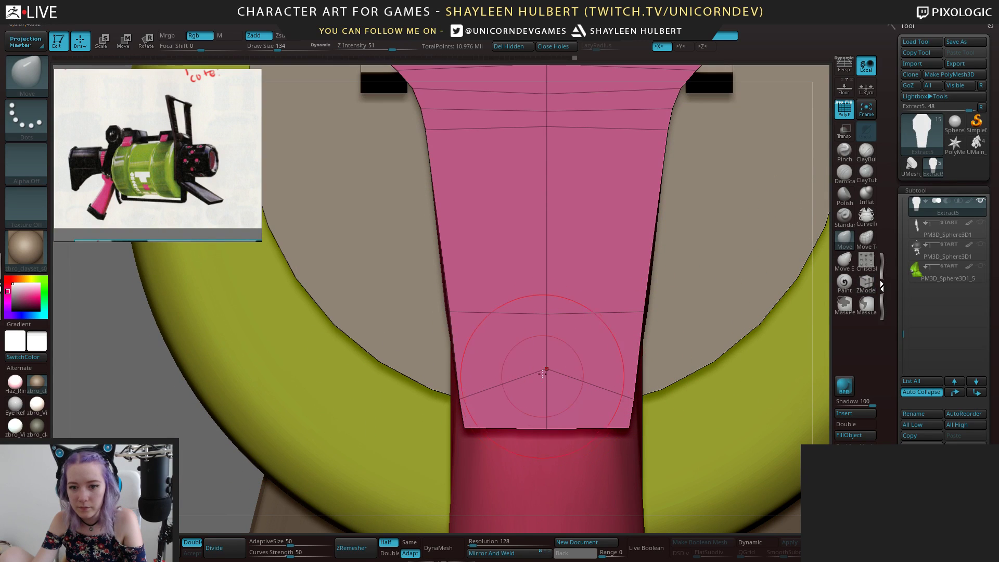
key([)
key([)
key([)
key([)
key([)
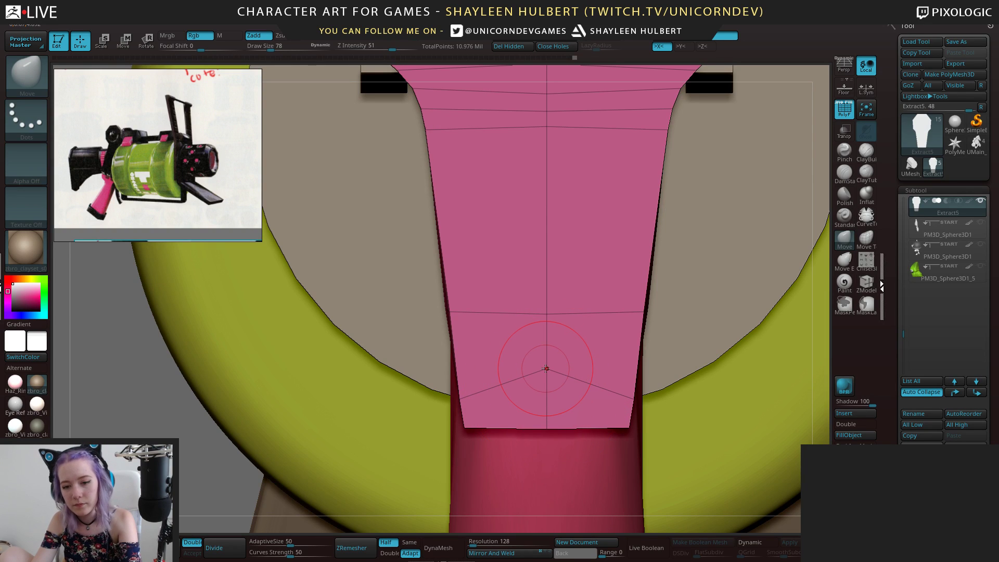
drag(545, 368, 548, 405)
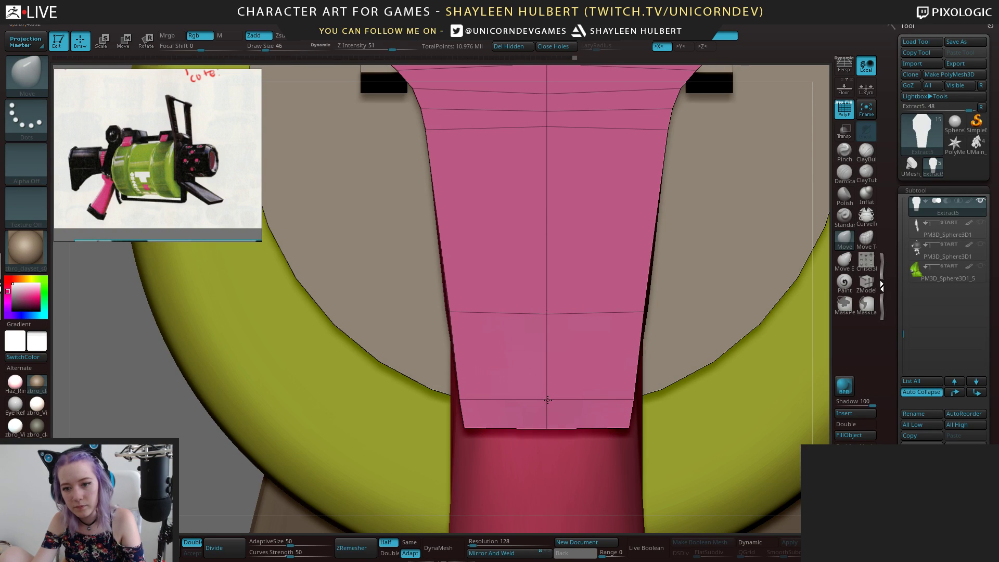
Isolate the end plate and straighten the bent bottom edge loop on its inner face with the Move brush
drag(133, 412, 524, 301)
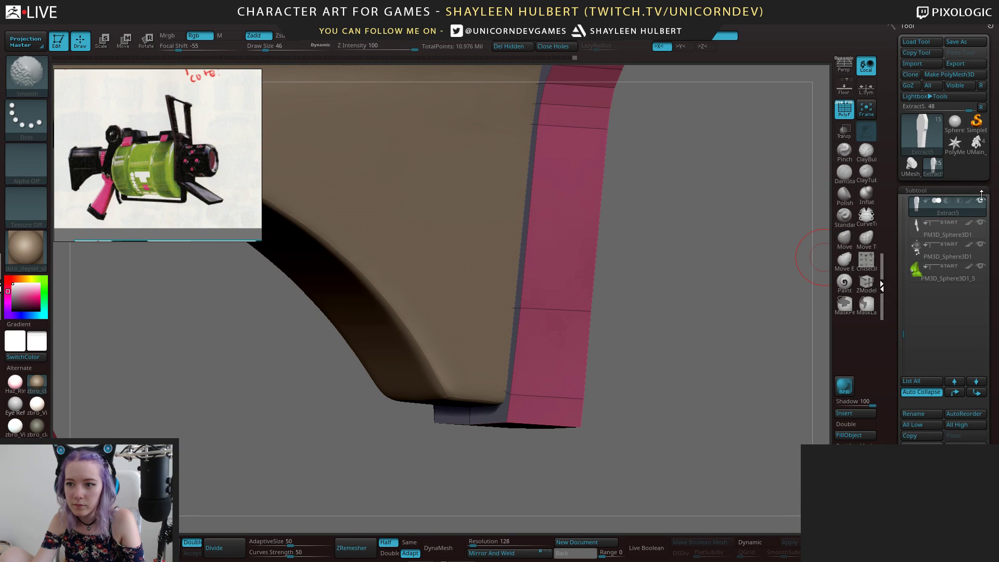
shift+click(980, 202)
click(844, 238)
drag(812, 261, 671, 292)
shift+drag(691, 336, 573, 364)
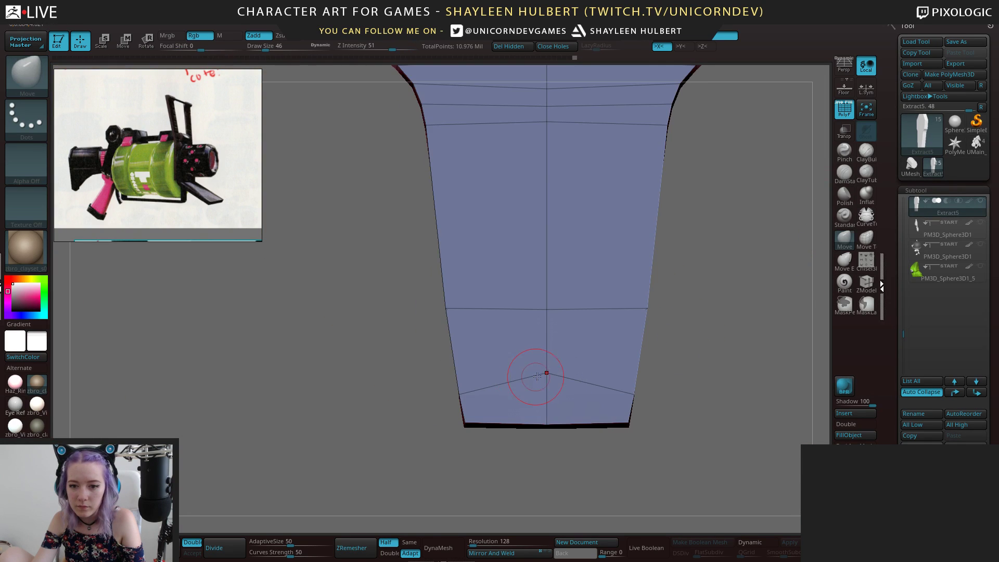
drag(651, 379, 627, 364)
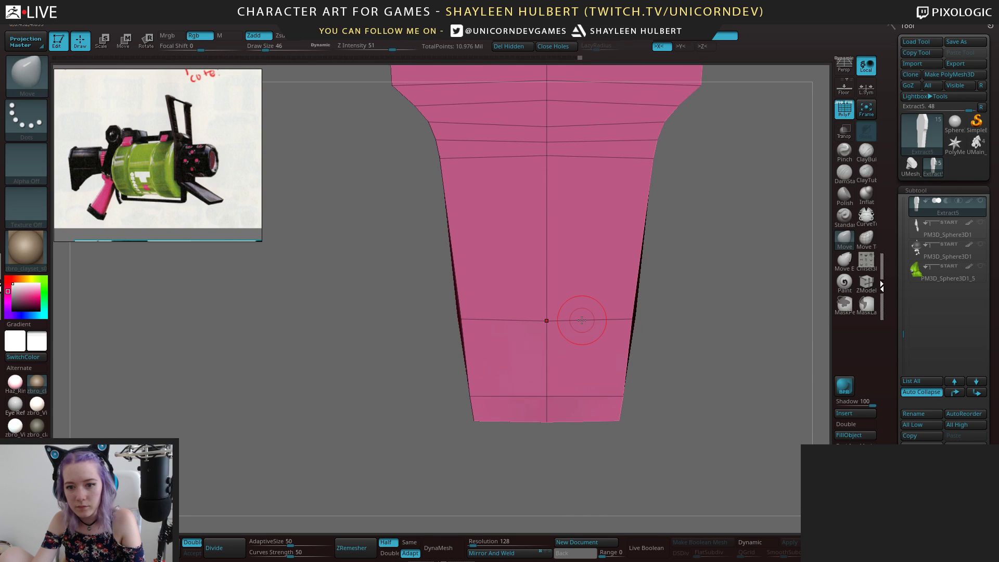
Delete the edge loop across the plate's lower taper and one of the two close loops below the shoulder using ZModeler
click(866, 283)
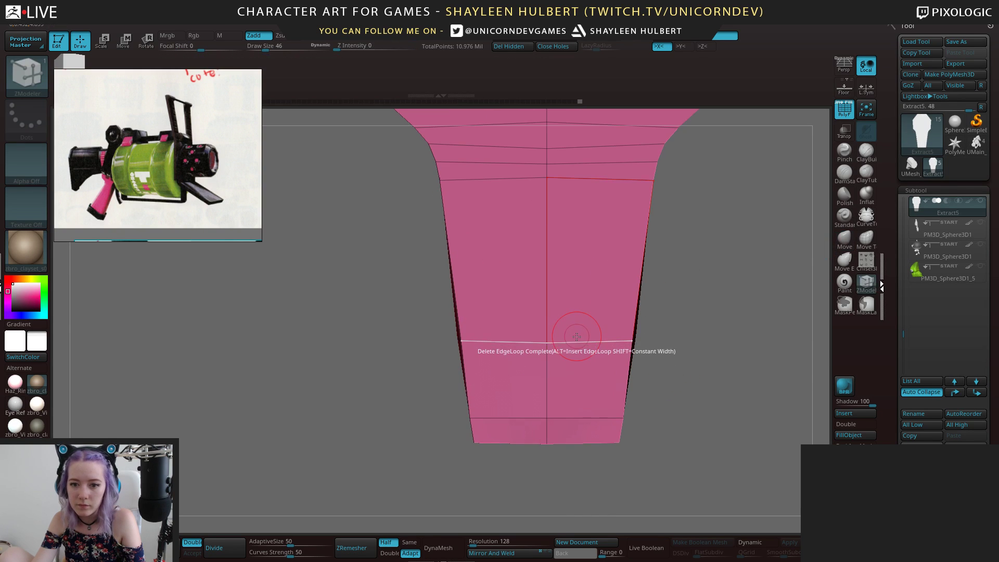
mouse_move(682, 341)
alt+mouse_down()
mouse_move(671, 287)
mouse_move(668, 319)
alt+mouse_up()
shift+drag(668, 318, 662, 299)
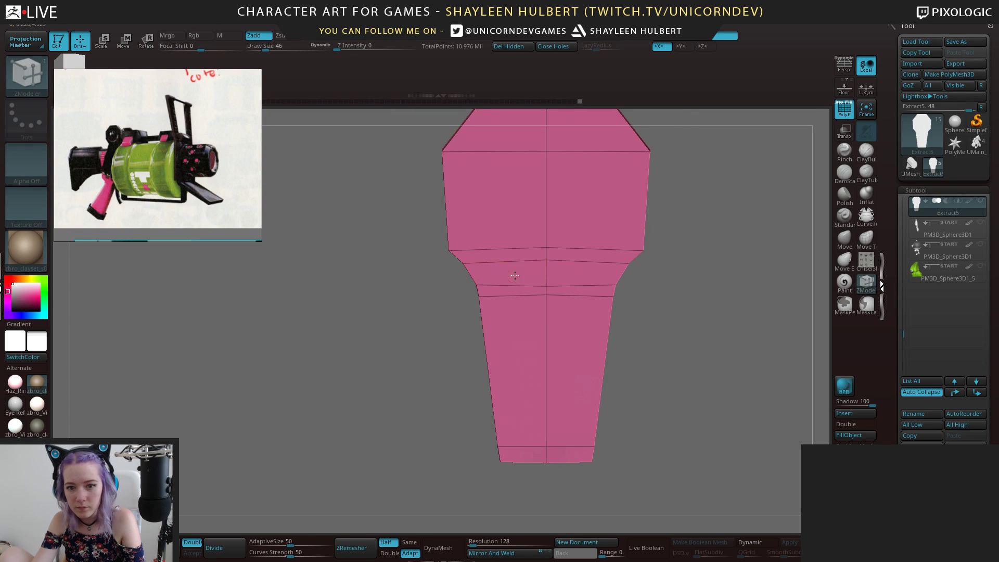
alt+click(532, 296)
Bevel the edge loops around the plate's shoulder with ZModeler's Bevel edge action
alt+drag(670, 285, 721, 331)
shift+drag(721, 331, 693, 319)
drag(717, 285, 676, 294)
key(space)
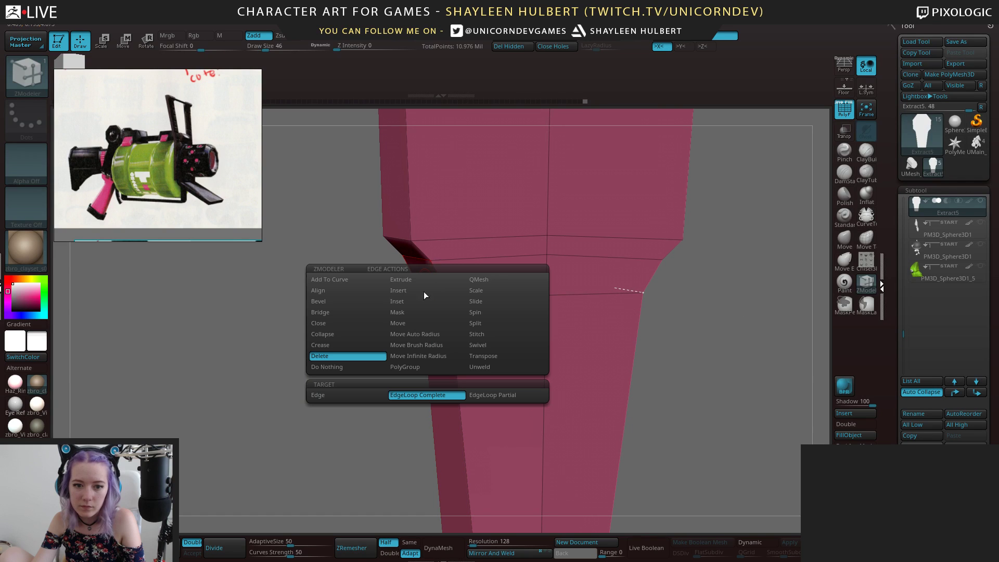
click(385, 301)
drag(423, 295, 395, 312)
key(shift)
mouse_move(306, 324)
mouse_down()
mouse_move(383, 276)
mouse_move(424, 267)
mouse_up()
Return to Delete EdgeLoop Complete and remove the edge loop just above the plate's bottom end, framing the whole plate
drag(337, 335, 546, 387)
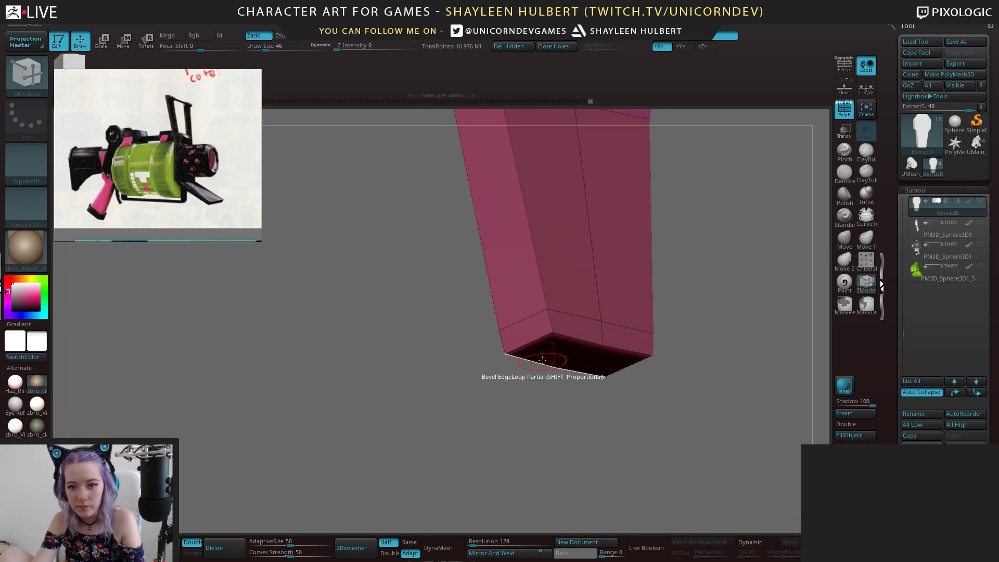
key(space)
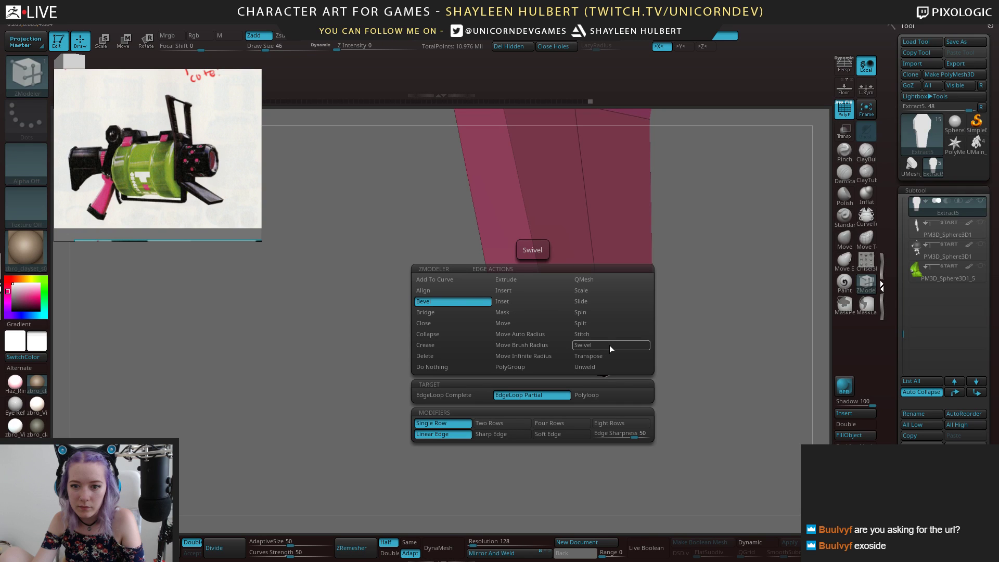
drag(688, 350, 598, 369)
key(space)
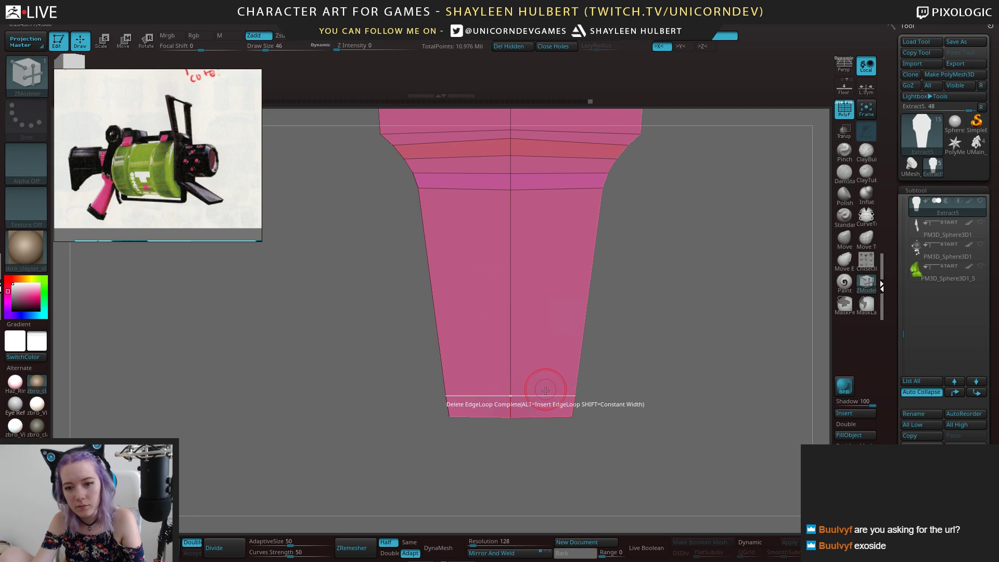
drag(669, 365, 751, 296)
key(f)
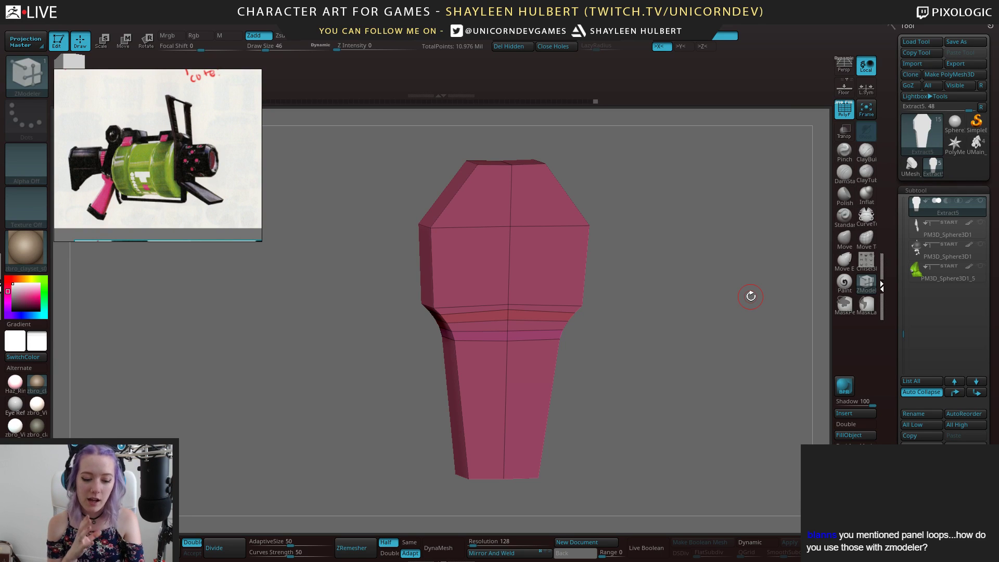
shift+drag(687, 251, 623, 256)
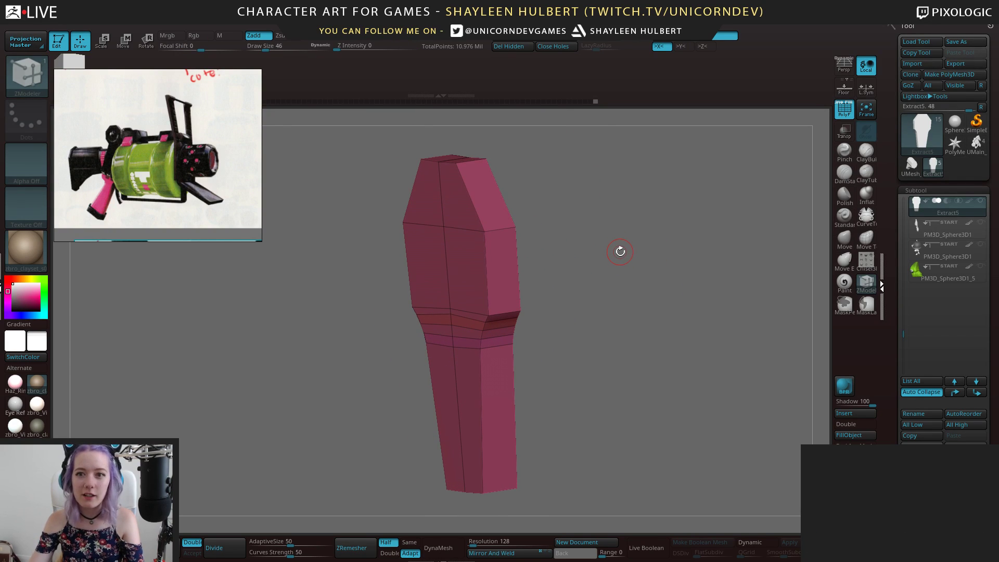
click(844, 151)
drag(653, 243, 640, 281)
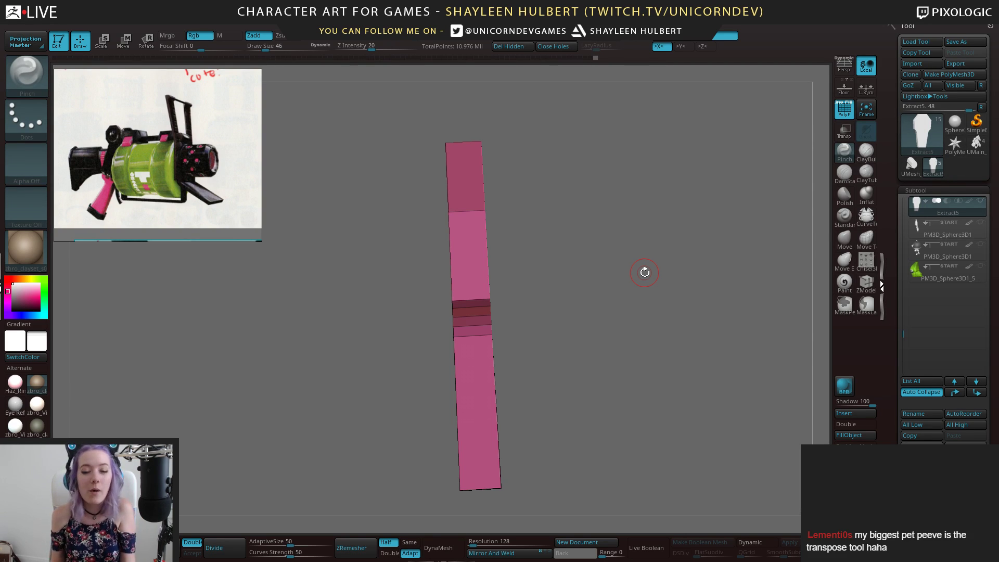
mouse_move(636, 242)
alt+mouse_down()
mouse_move(627, 252)
mouse_move(652, 256)
mouse_move(634, 235)
mouse_move(640, 246)
alt+mouse_up()
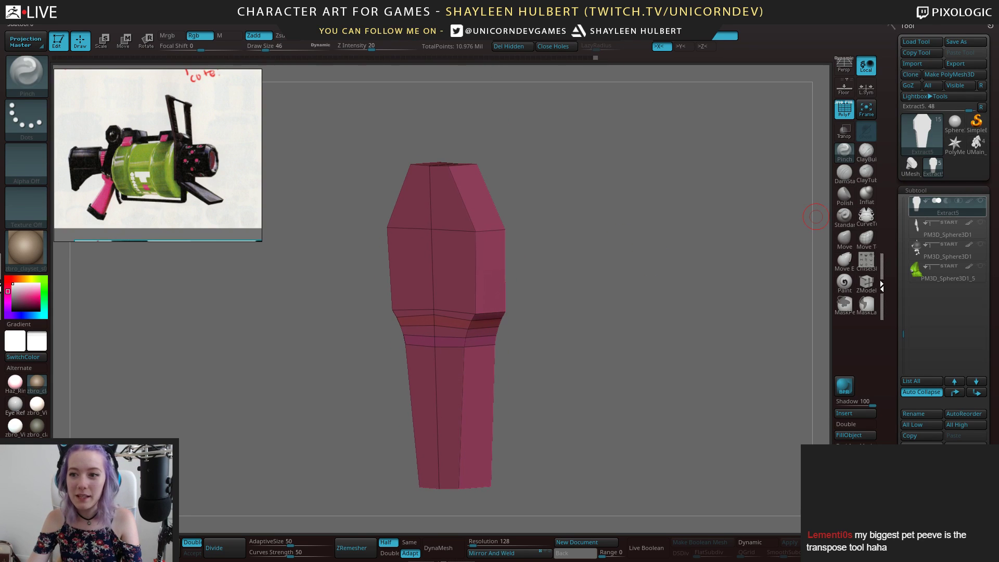
Show the weapon's hidden subtools again and inspect how the end plate fits against the stock
drag(902, 333, 899, 194)
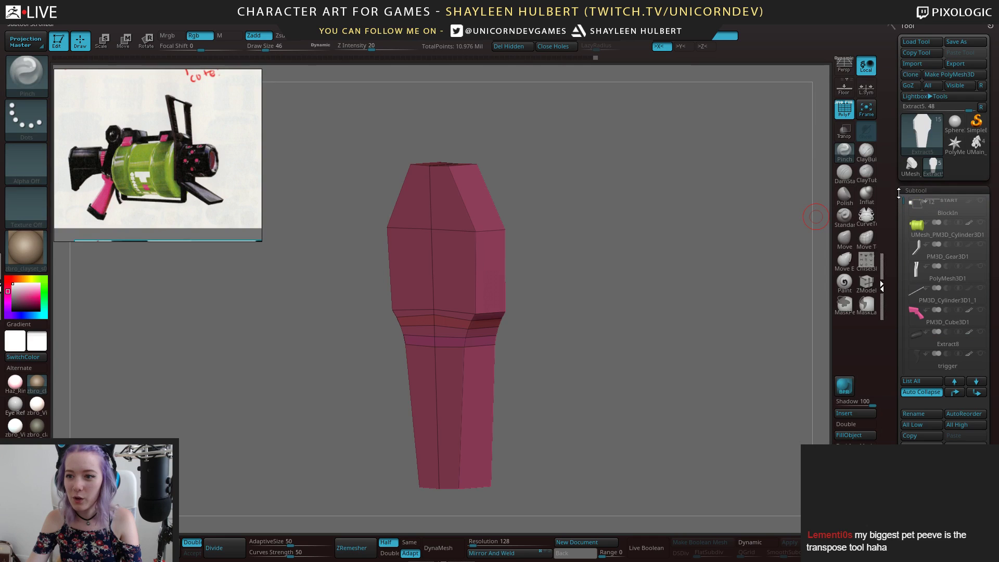
click(981, 201)
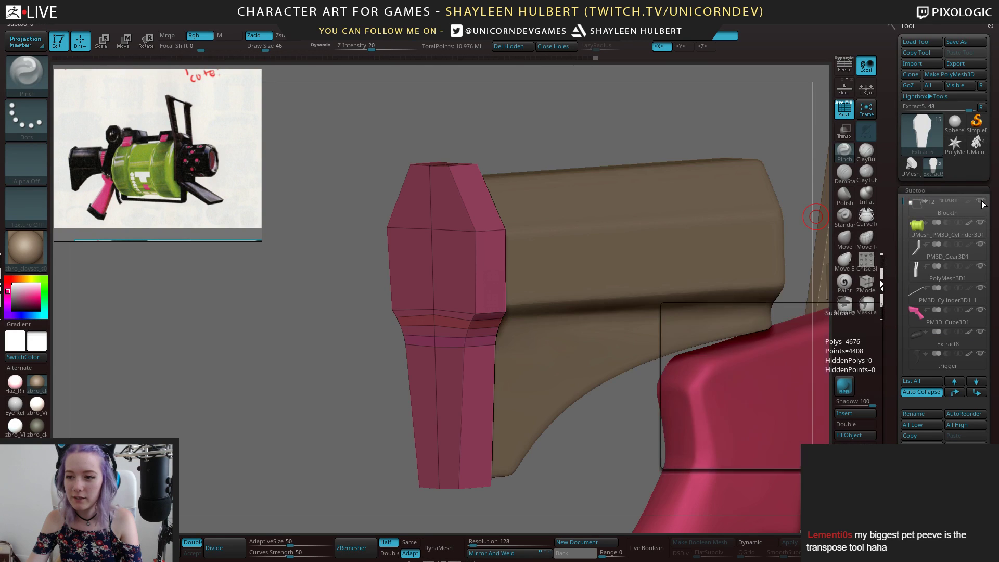
alt+drag(256, 386, 272, 306)
drag(275, 358, 690, 333)
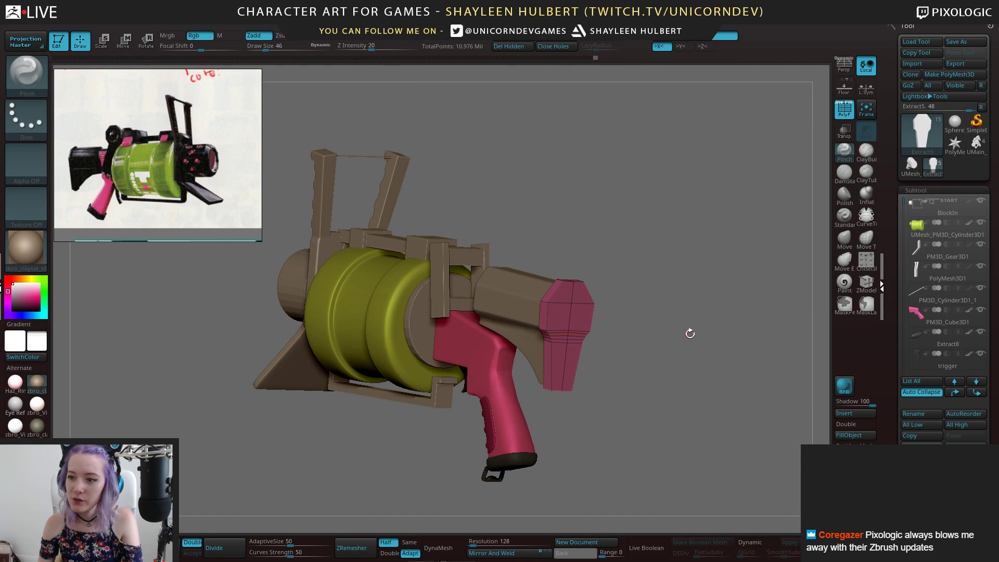
alt+drag(689, 311, 689, 364)
drag(650, 307, 697, 279)
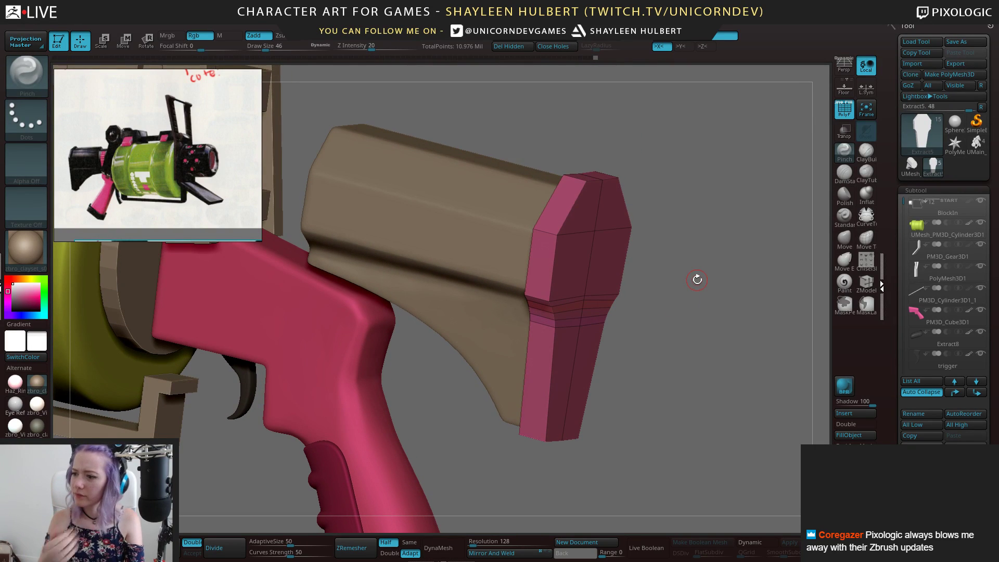
mouse_move(682, 274)
mouse_down()
mouse_move(667, 307)
mouse_move(572, 185)
mouse_up()
drag(582, 239, 729, 260)
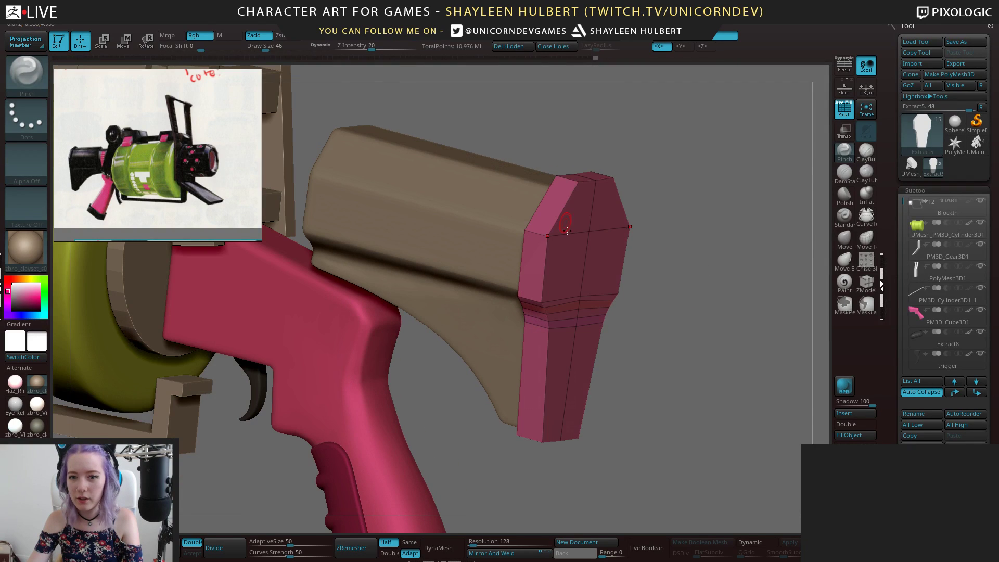
Save the project under the new file name SplatGun_06
scroll(891, 321, down, 5)
key(ctrl+s)
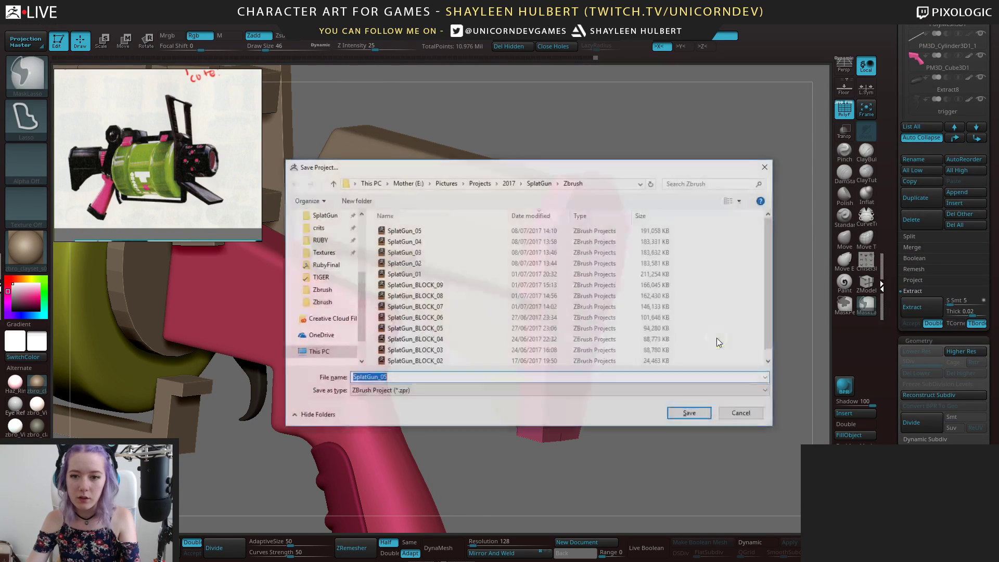
click(413, 378)
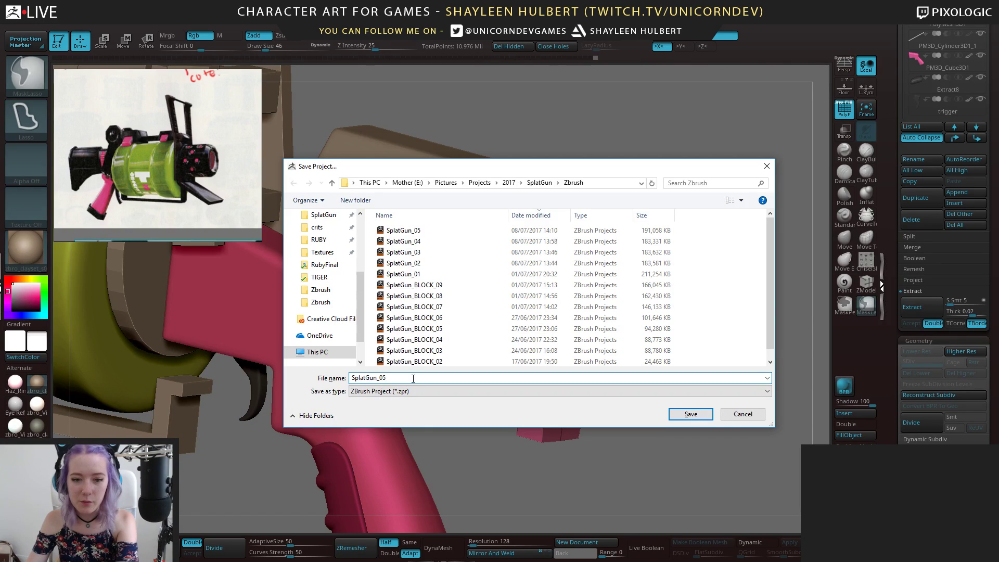
key(BackSpace)
text(6)
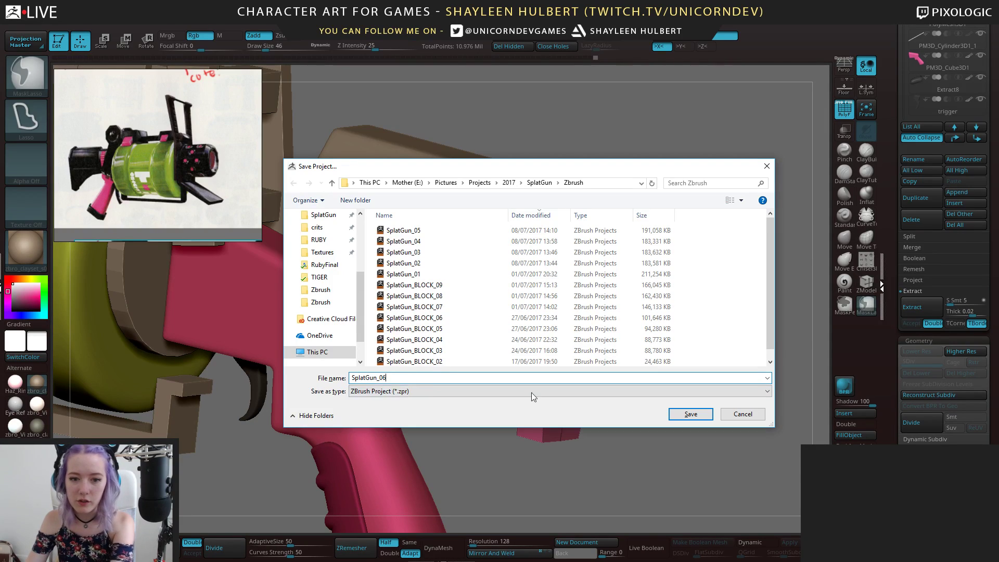
click(680, 415)
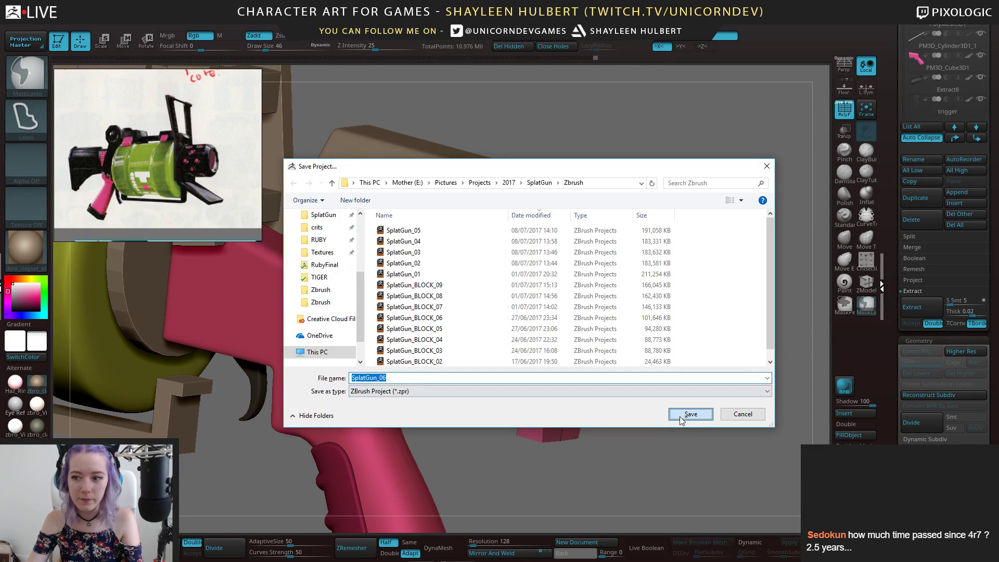
click(680, 415)
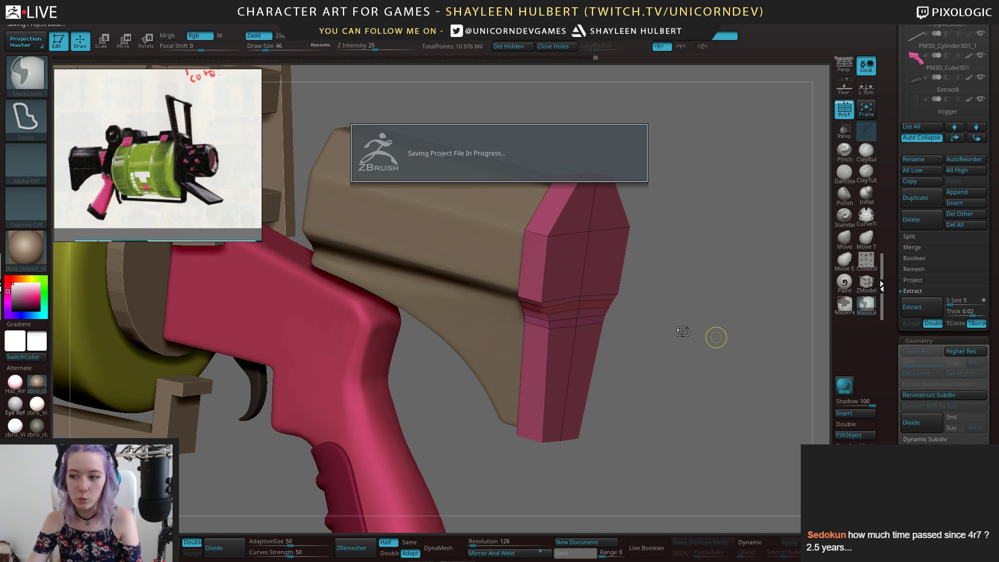
Assign the end plate's polygroups with Groups By Normals, isolate its flat back face and delete the hidden remaining geometry
scroll(899, 188, down, 10)
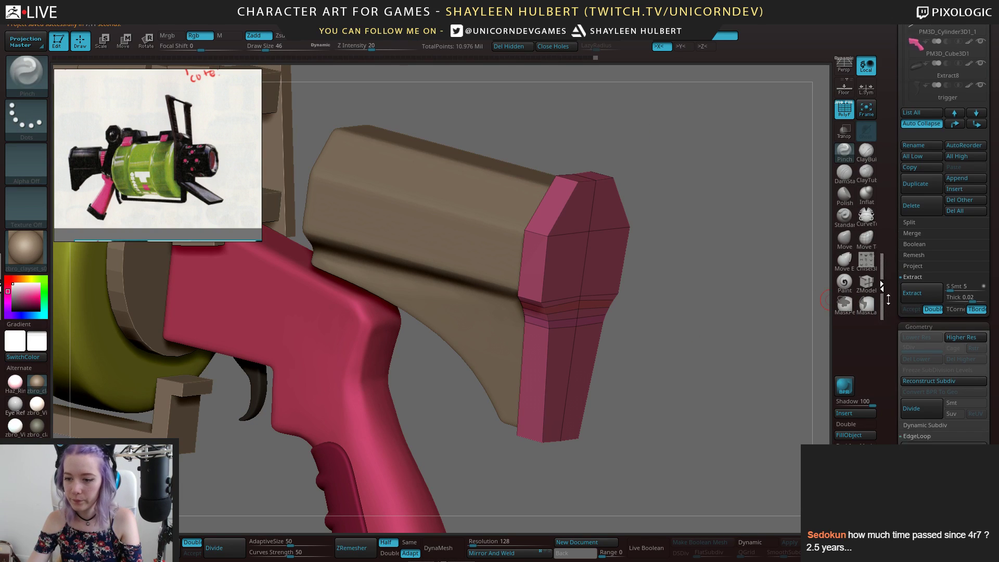
scroll(899, 187, down, 10)
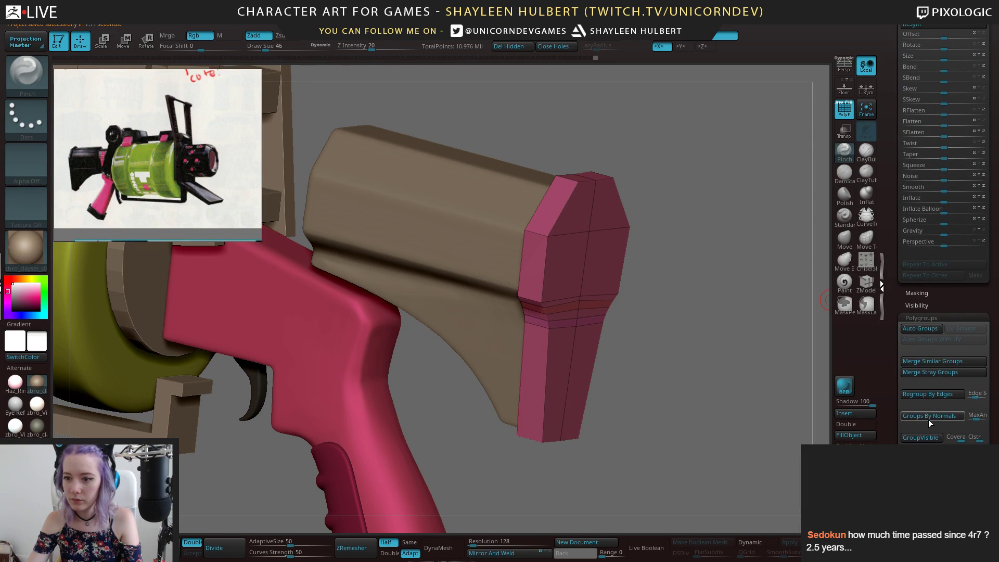
click(928, 420)
drag(652, 319, 642, 311)
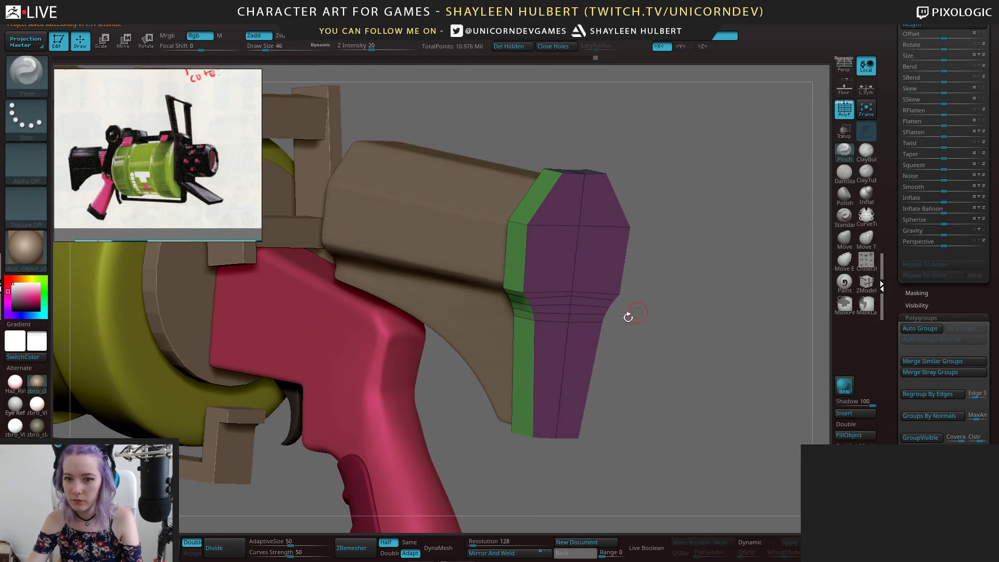
ctrl+shift+click(572, 292)
click(517, 47)
Duplicate the remaining plate face as a separate subtool, keeping the copy active and the original hidden
drag(677, 135, 697, 120)
scroll(898, 207, up, 10)
scroll(898, 206, up, 8)
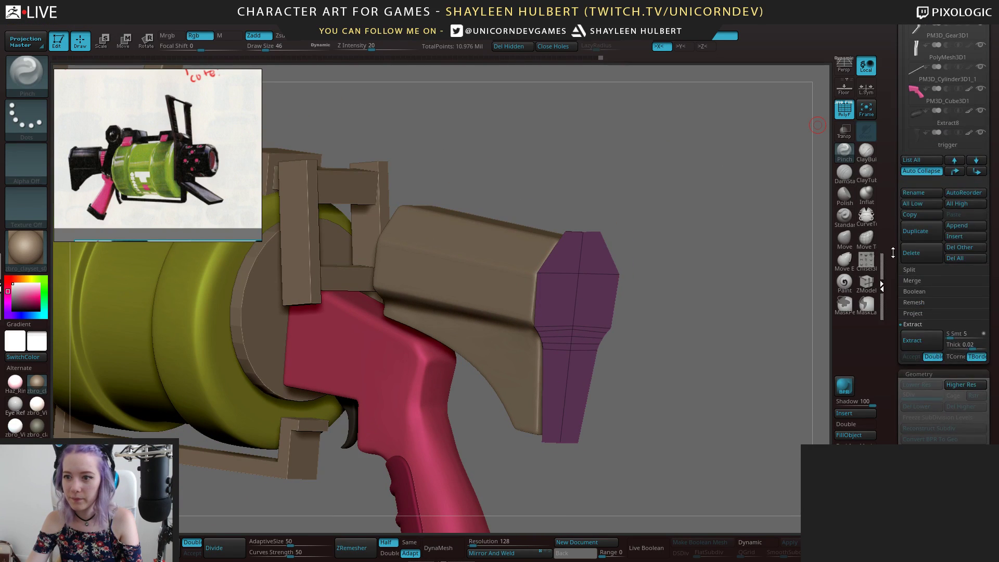
click(887, 144)
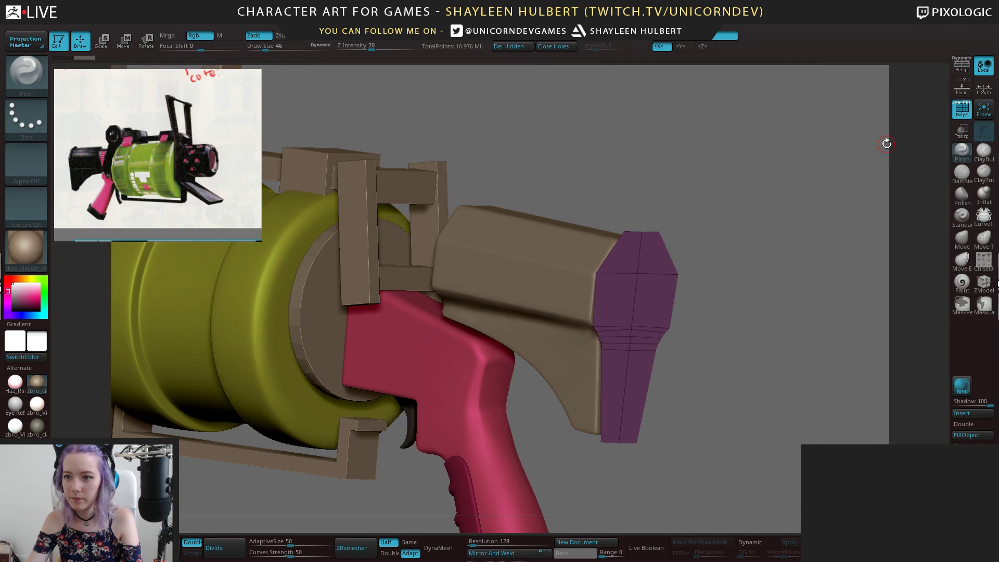
click(984, 47)
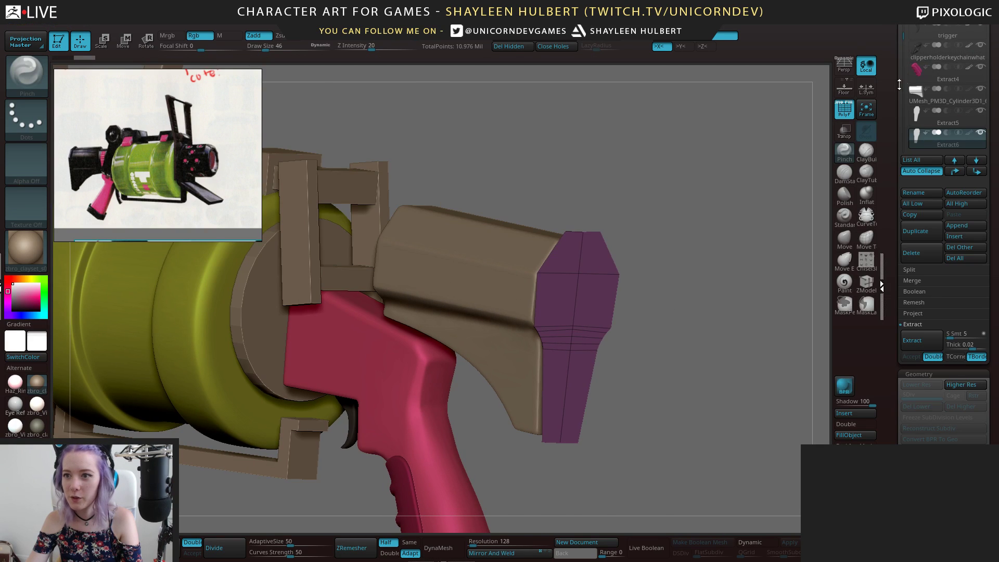
scroll(905, 79, up, 5)
scroll(895, 176, down, 3)
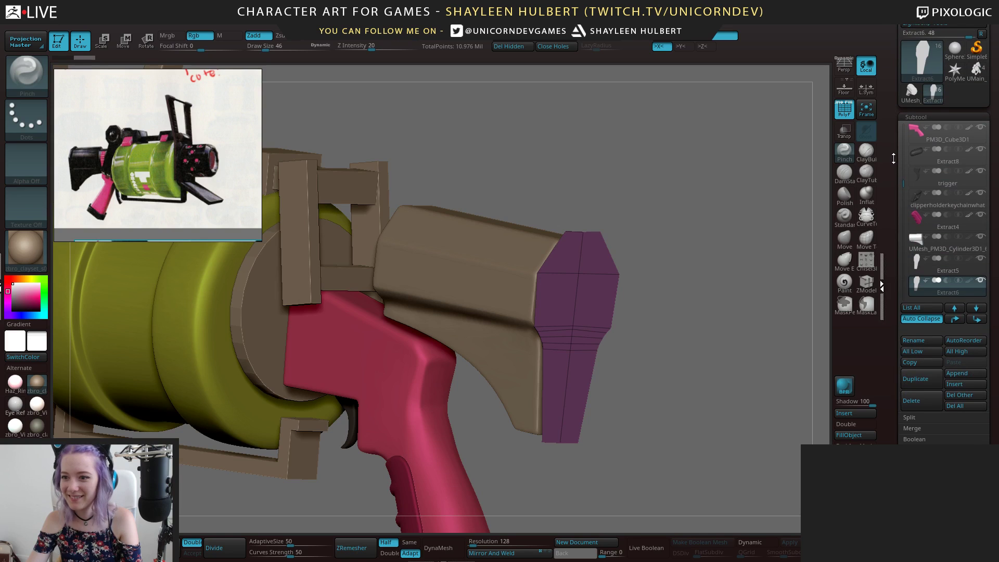
Set ZModeler's polygon action to Extrude with the Facing Front All target and try extruding the plate face
mouse_move(676, 245)
alt+mouse_down()
mouse_move(678, 292)
mouse_move(682, 275)
mouse_move(691, 284)
alt+mouse_up()
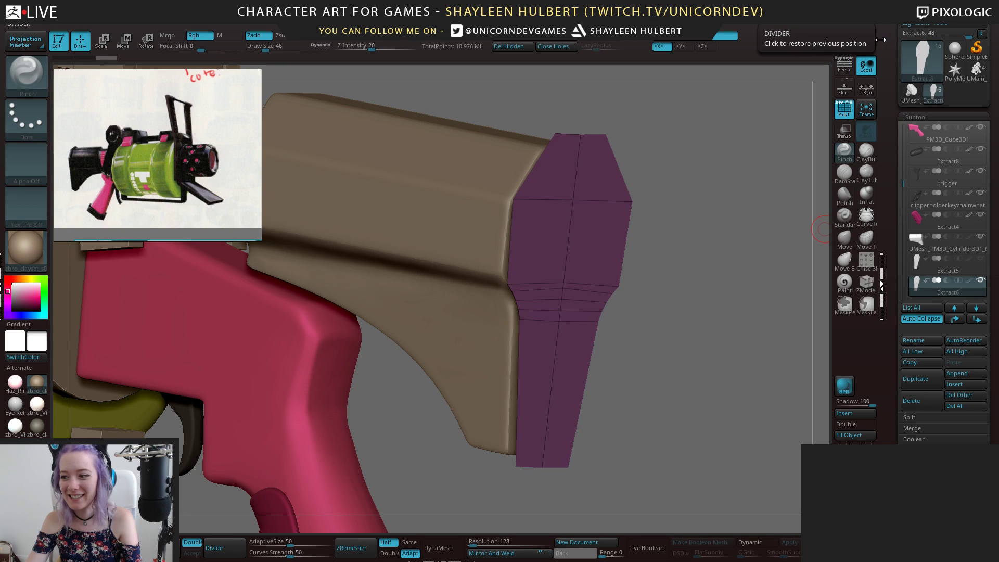
drag(660, 276, 718, 305)
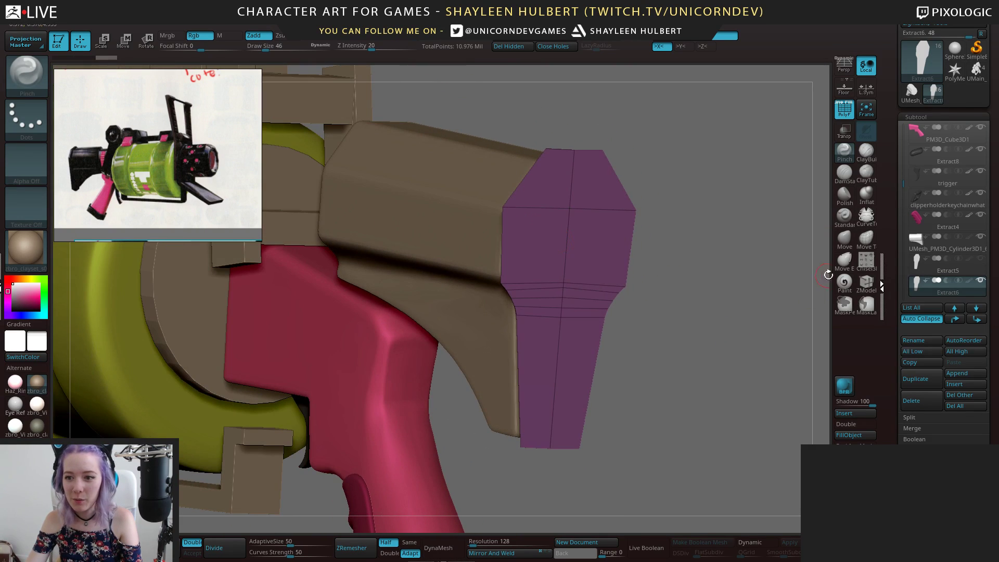
click(862, 285)
key(space)
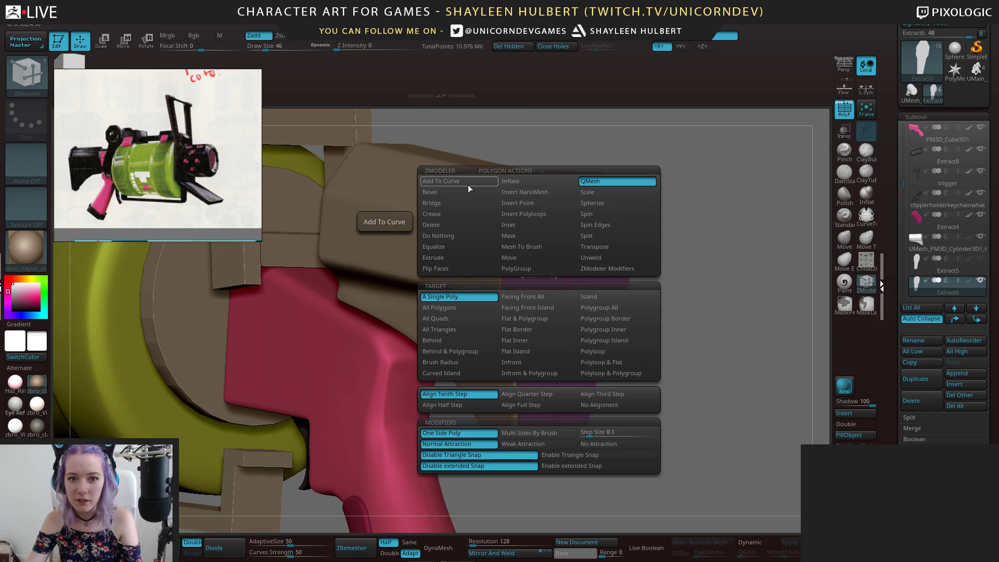
click(453, 258)
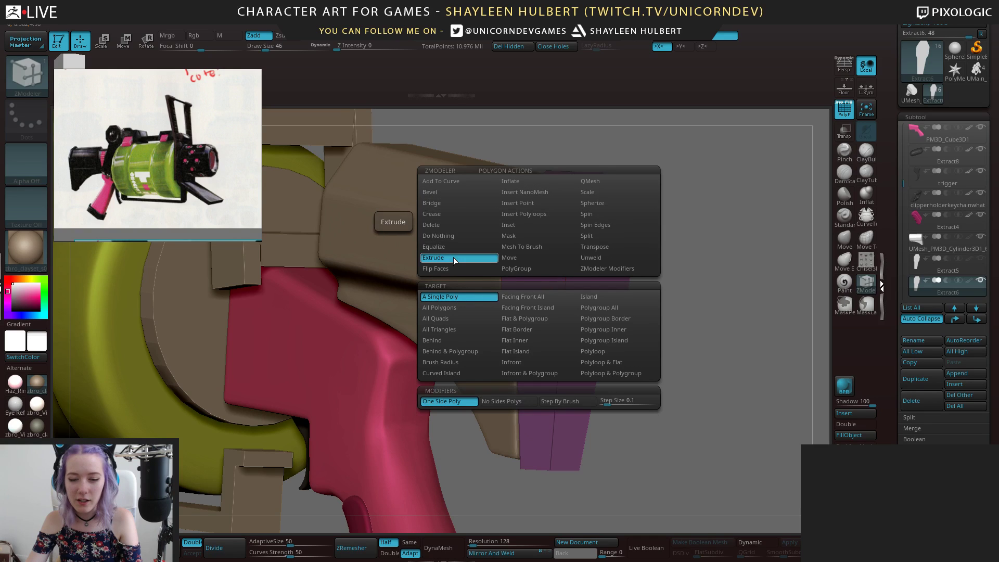
click(512, 300)
drag(602, 285, 653, 272)
drag(715, 297, 614, 260)
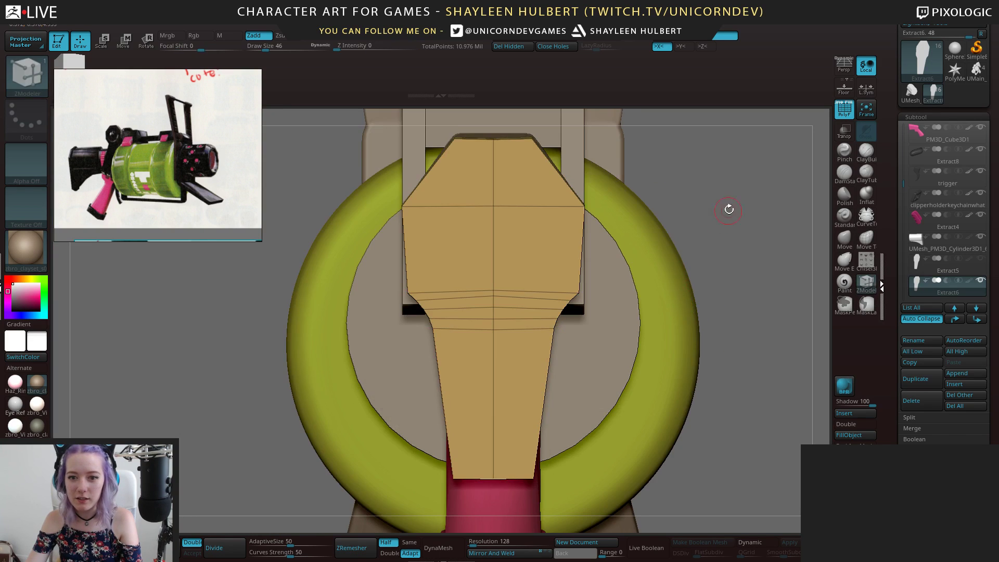
drag(731, 213, 682, 216)
mouse_move(327, 322)
mouse_down()
mouse_move(367, 307)
mouse_move(365, 279)
mouse_move(349, 311)
mouse_move(364, 299)
mouse_move(376, 308)
mouse_move(429, 296)
mouse_up()
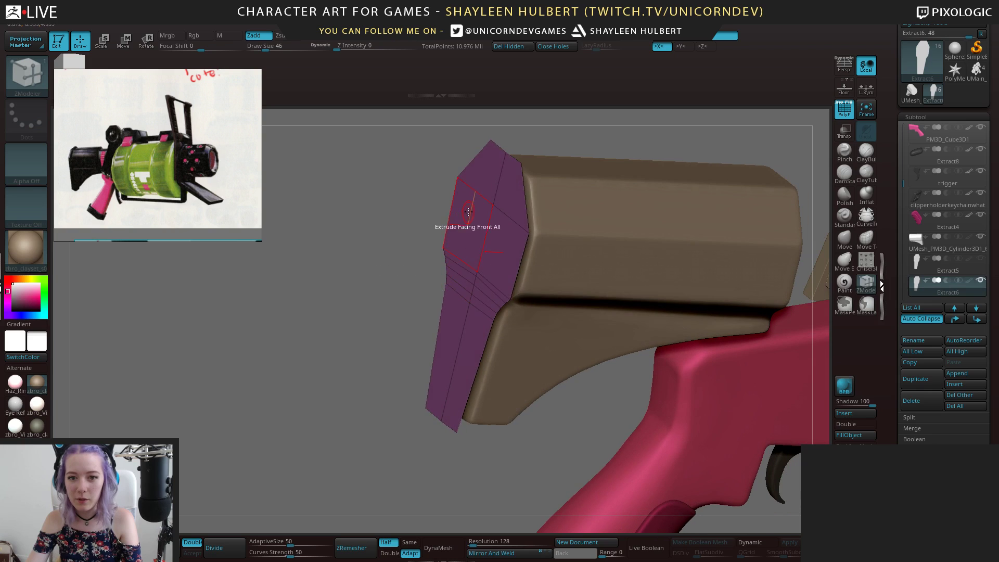
drag(333, 304, 387, 286)
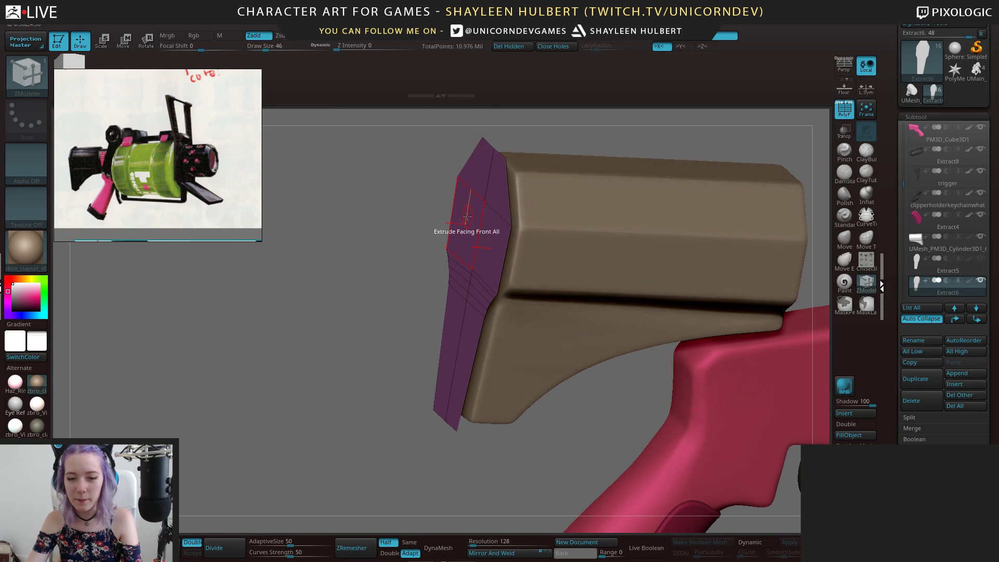
Change the Extrude target to All Polygons and extrude the whole plate face to give it a side wall
key(space)
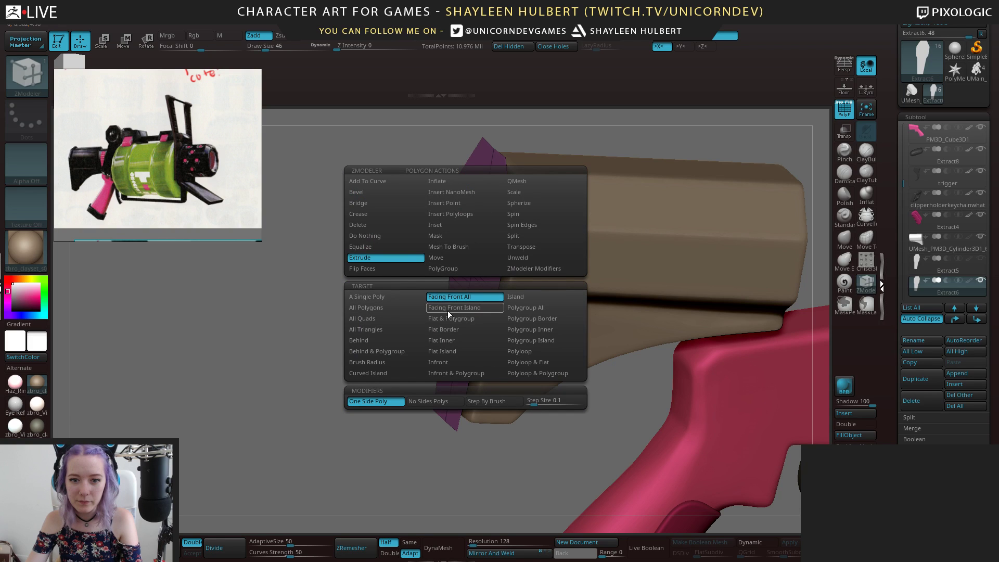
click(391, 315)
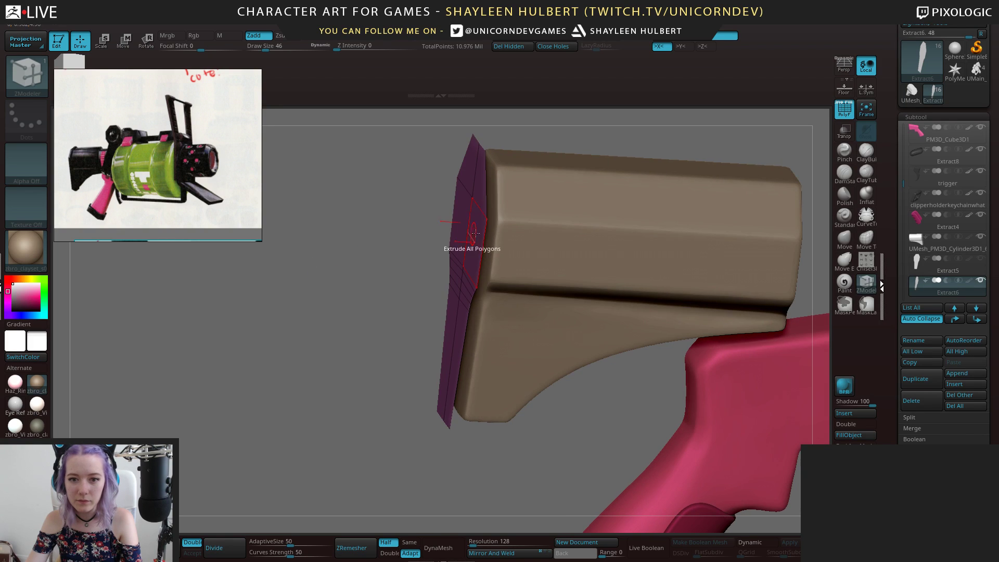
drag(364, 292, 350, 356)
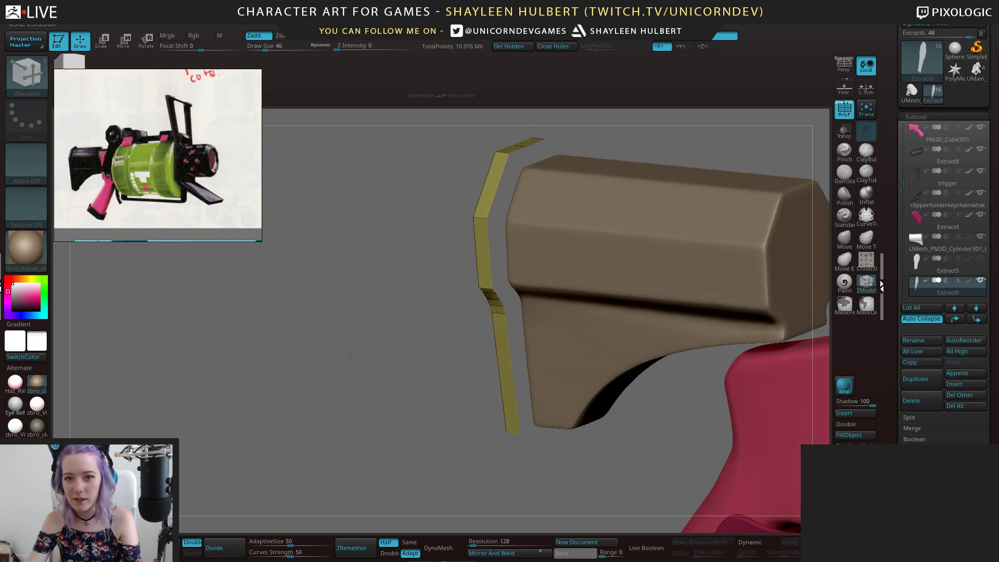
drag(386, 321, 796, 250)
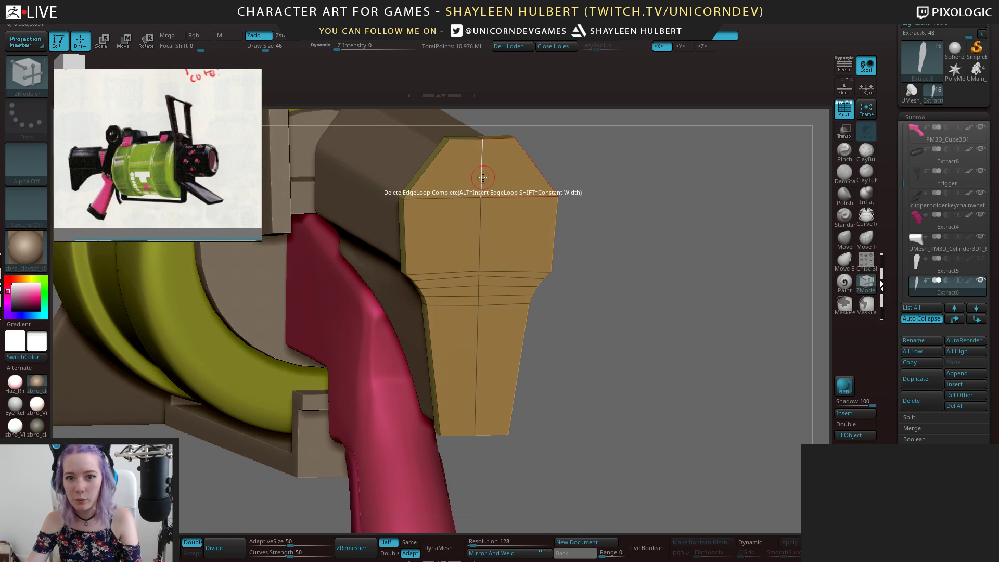
Delete the vertical centre edge loop of the plate with Delete EdgeLoop Complete
key(space)
click(458, 199)
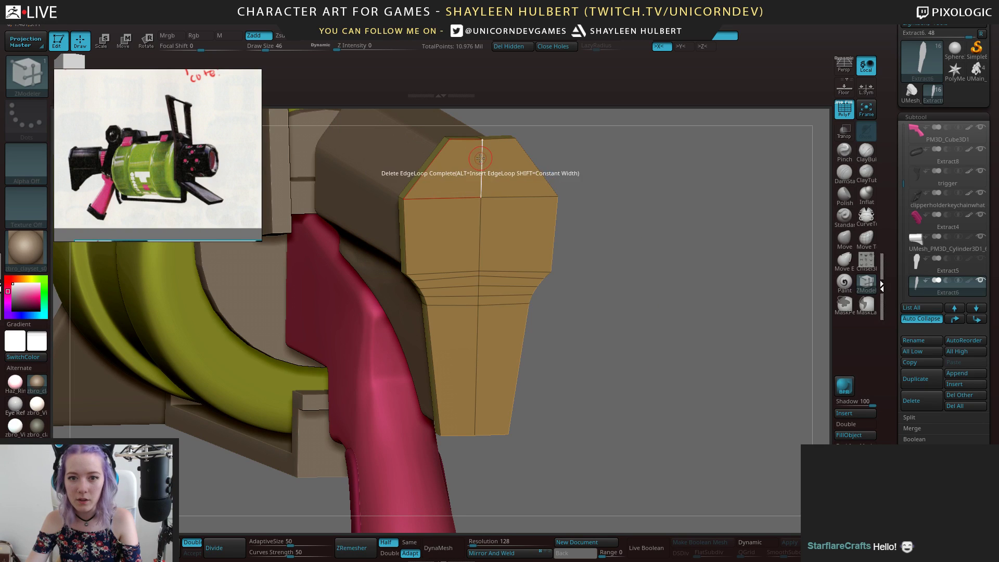
Isolate the extruded plate by hiding all other subtools, keeping the ZModeler brush active
scroll(901, 182, down, 3)
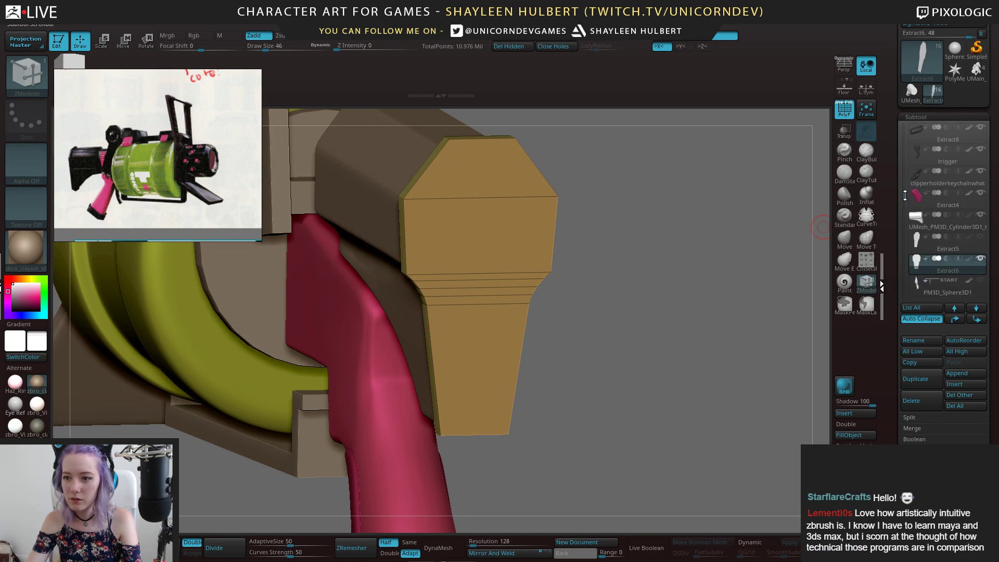
shift+click(980, 215)
key(b)
key(z)
key(m)
mouse_move(700, 272)
mouse_down()
mouse_move(680, 230)
mouse_move(666, 250)
mouse_move(709, 317)
mouse_up()
Turn on Double-sided display for the plate so both sides of its surface are drawn
drag(890, 315, 889, 134)
drag(889, 234, 884, 142)
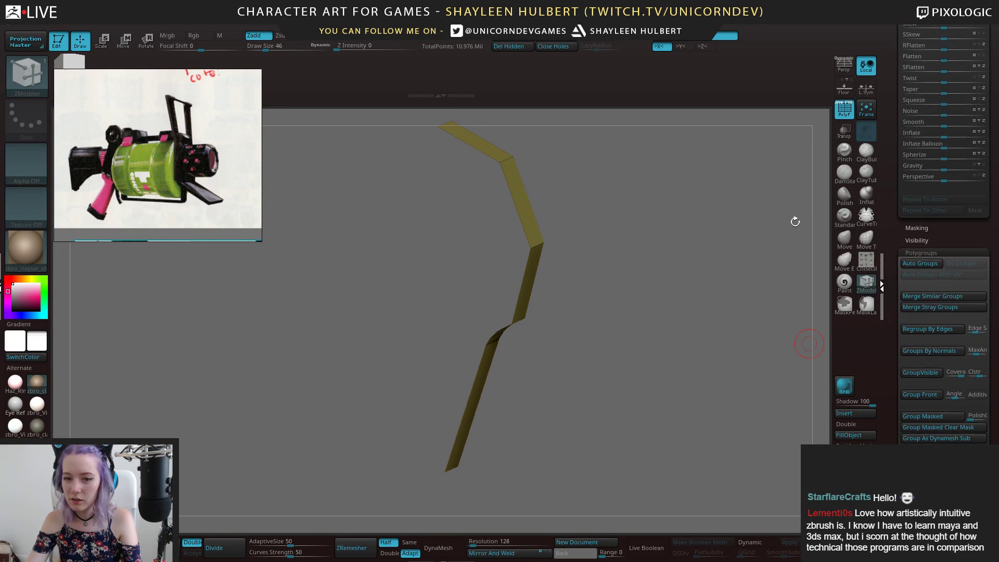
drag(809, 343, 729, 328)
mouse_move(653, 352)
mouse_down()
mouse_move(616, 359)
mouse_move(633, 337)
mouse_move(675, 350)
mouse_move(665, 343)
mouse_up()
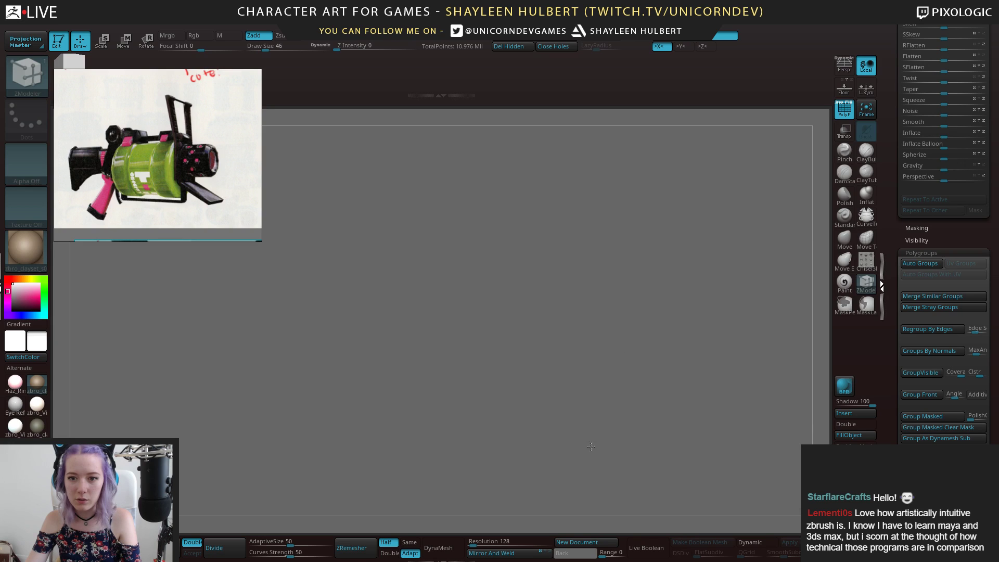
drag(890, 333, 884, 221)
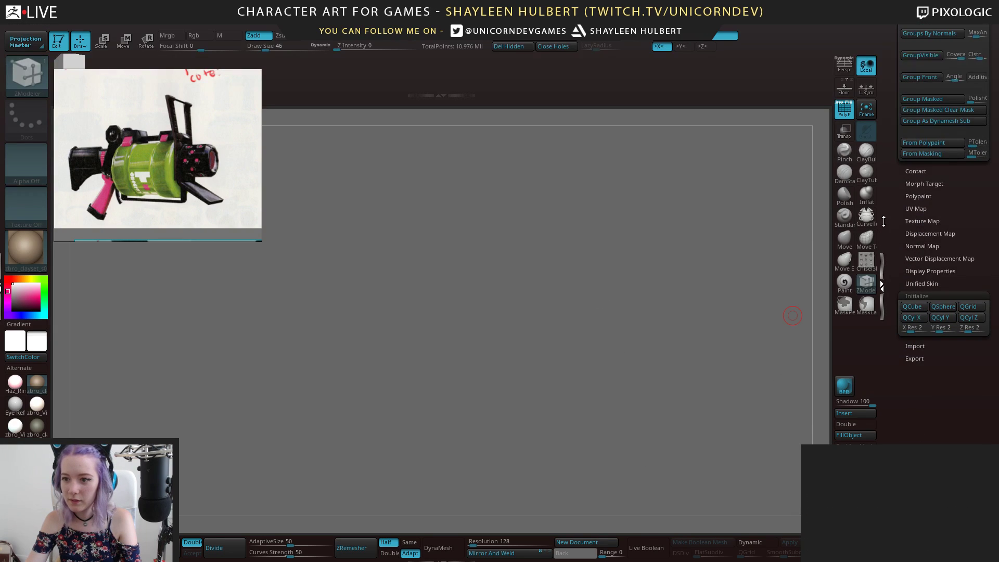
click(922, 269)
alt+drag(486, 289, 503, 306)
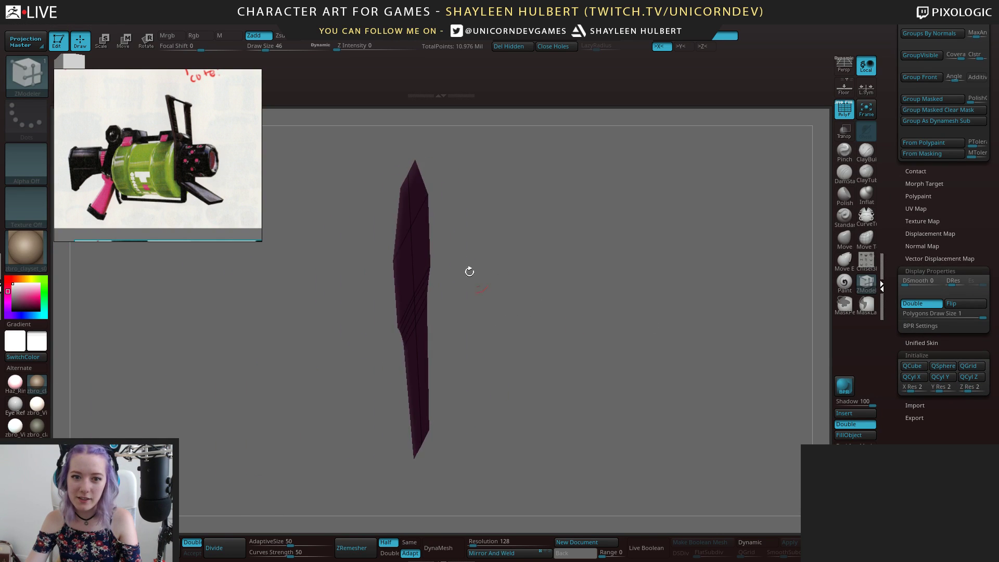
Set ZModeler's edge action to Bridge with the Edges target and try bridging opposite upper edges of the plate's open side
drag(423, 239, 453, 247)
drag(542, 301, 499, 244)
drag(610, 330, 632, 252)
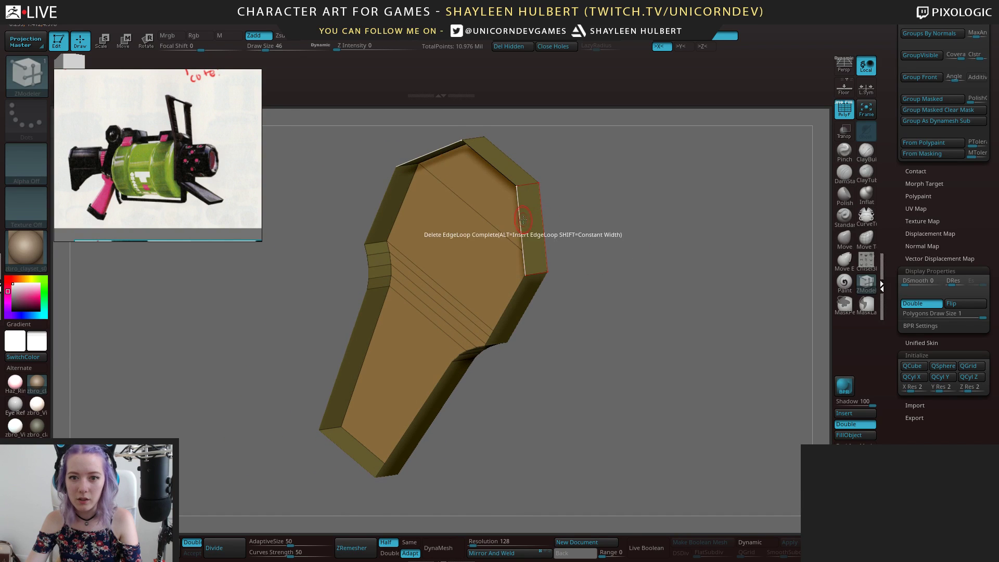
key(space)
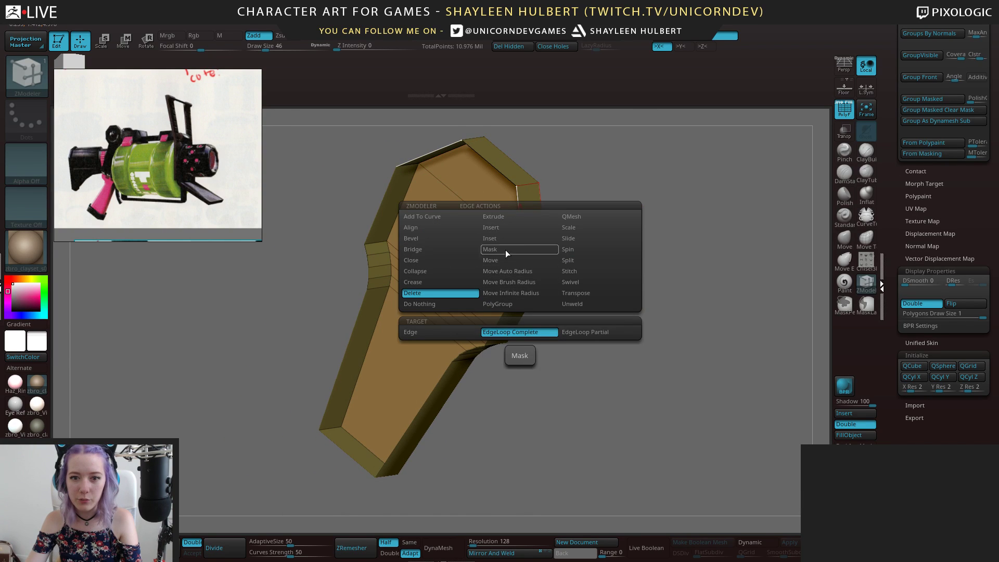
click(430, 247)
click(519, 208)
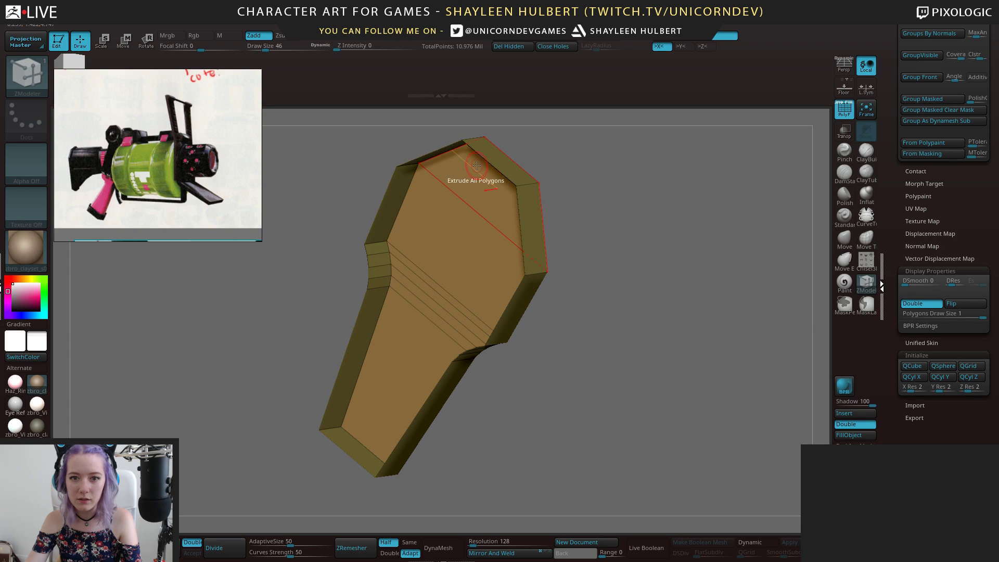
drag(718, 301, 535, 198)
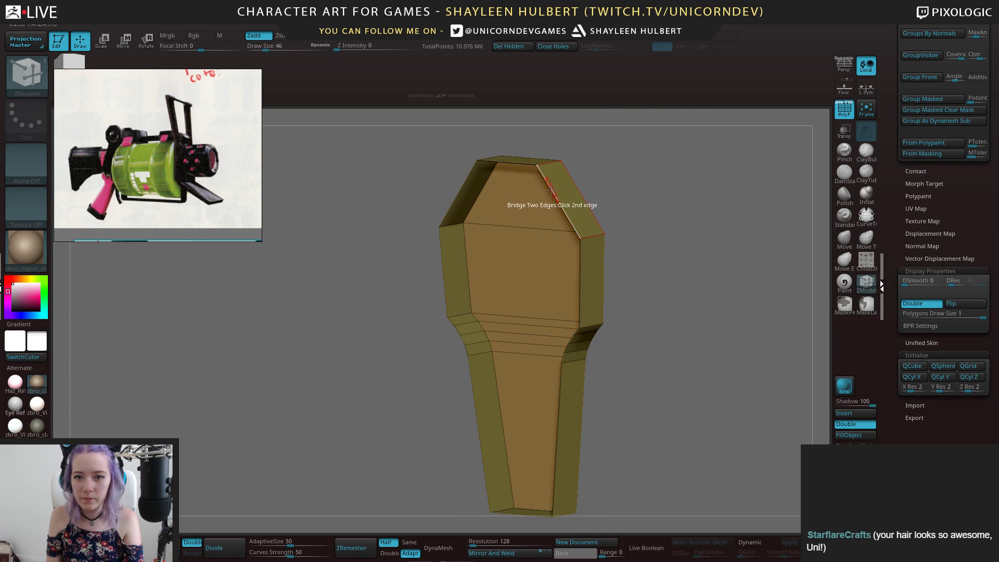
click(464, 180)
Set ZModeler's Bridge target to Two Holes and try bridging the rim of the plate's open side
drag(635, 252, 547, 210)
key(space)
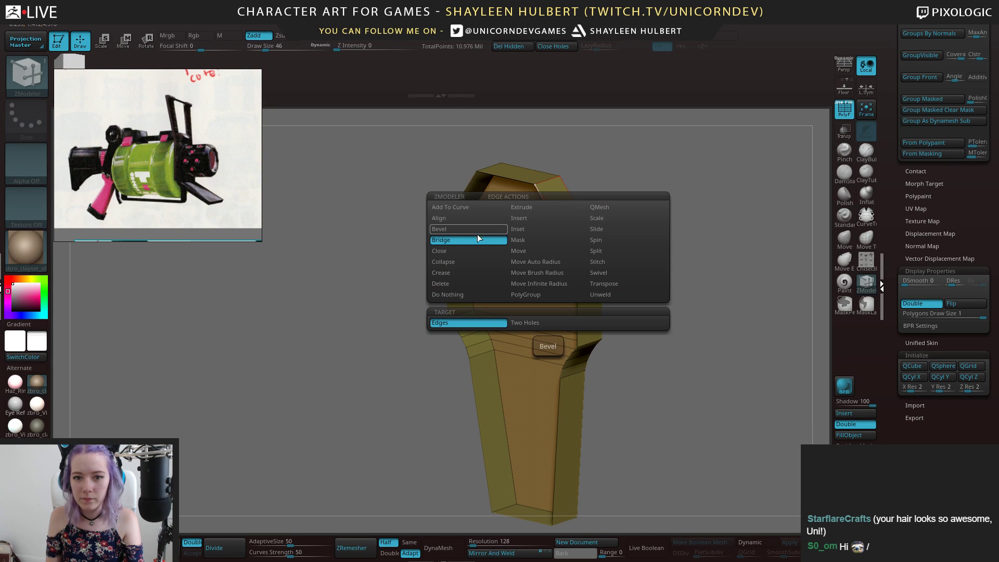
click(523, 322)
key(space)
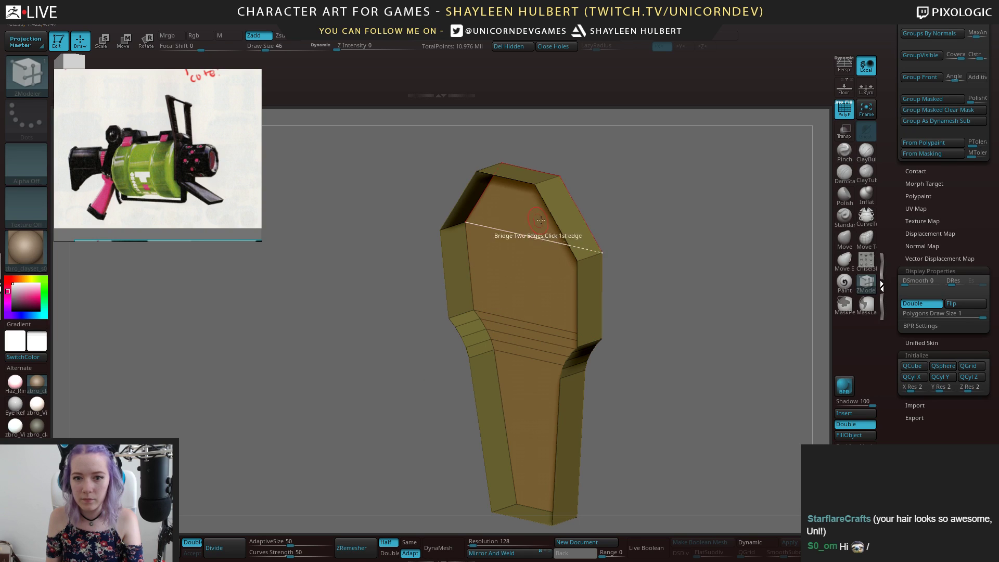
key(space)
click(533, 326)
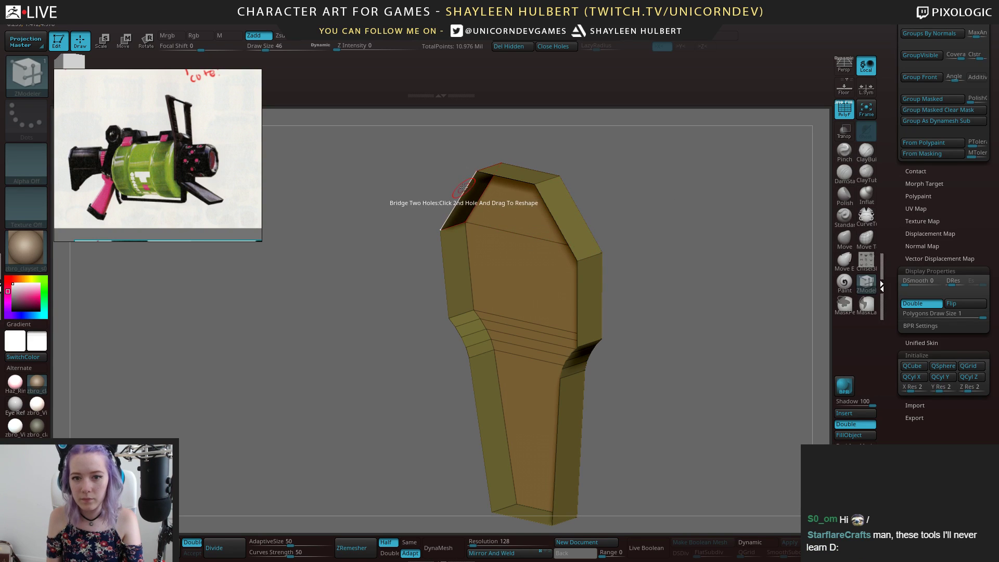
Set the Bridge target back to Edges and try bridging opposite rim edges where the plate narrows
key(space)
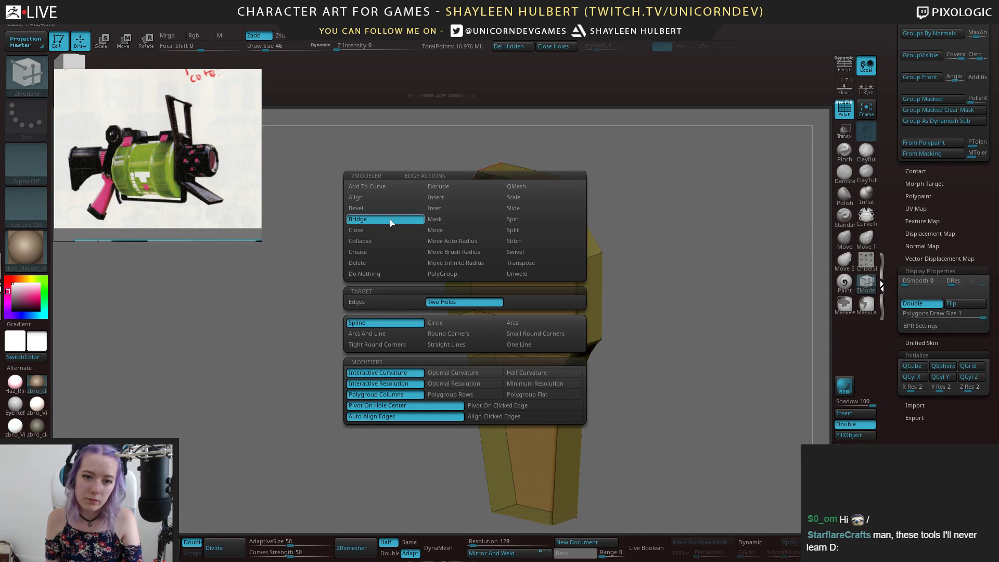
click(405, 303)
drag(445, 429, 452, 330)
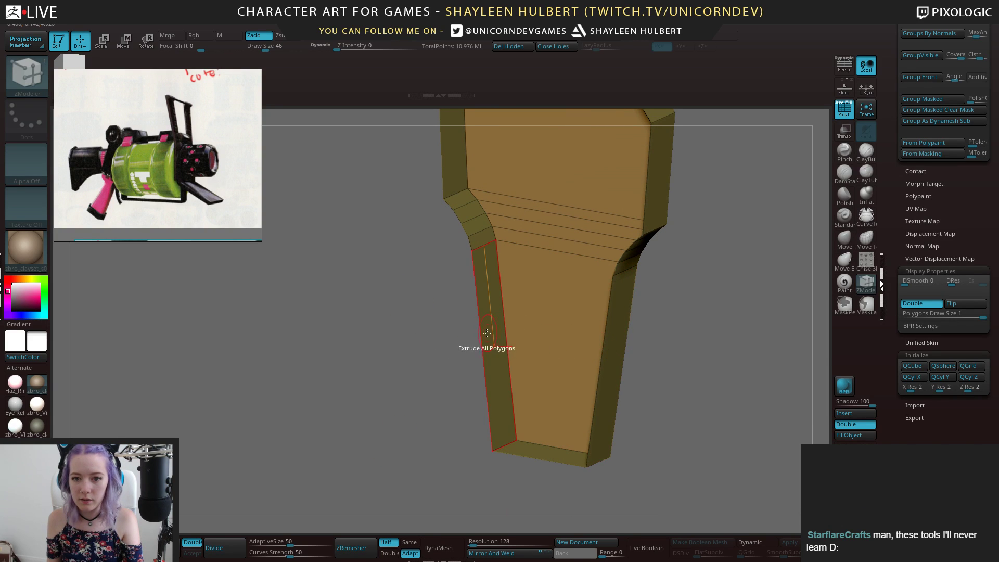
alt+drag(687, 337, 589, 257)
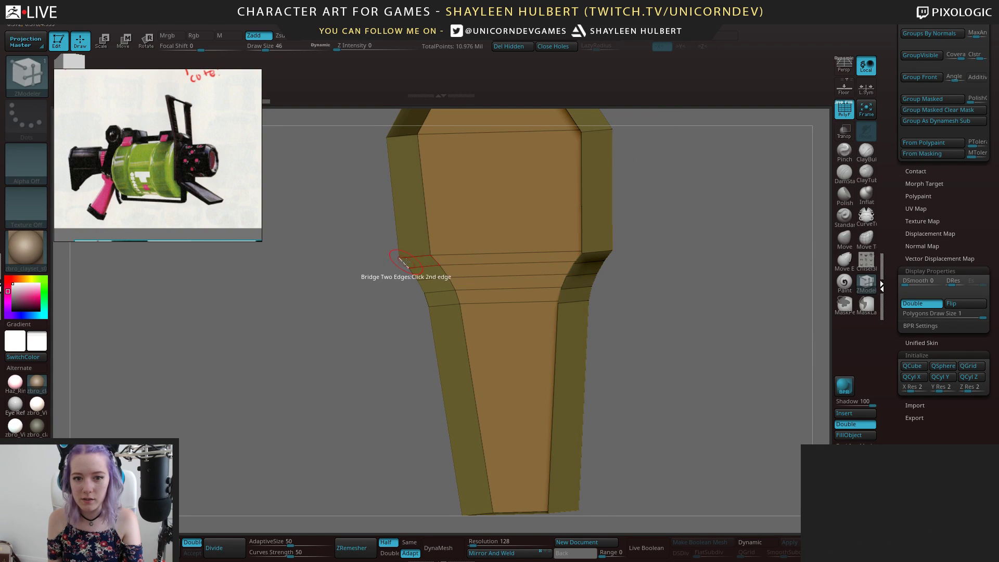
mouse_move(400, 270)
mouse_down()
mouse_move(344, 398)
mouse_move(327, 285)
mouse_move(370, 269)
mouse_move(363, 257)
mouse_move(664, 305)
mouse_move(617, 301)
mouse_up()
key(ctrl+shift)
drag(529, 225, 607, 235)
key(shift+f)
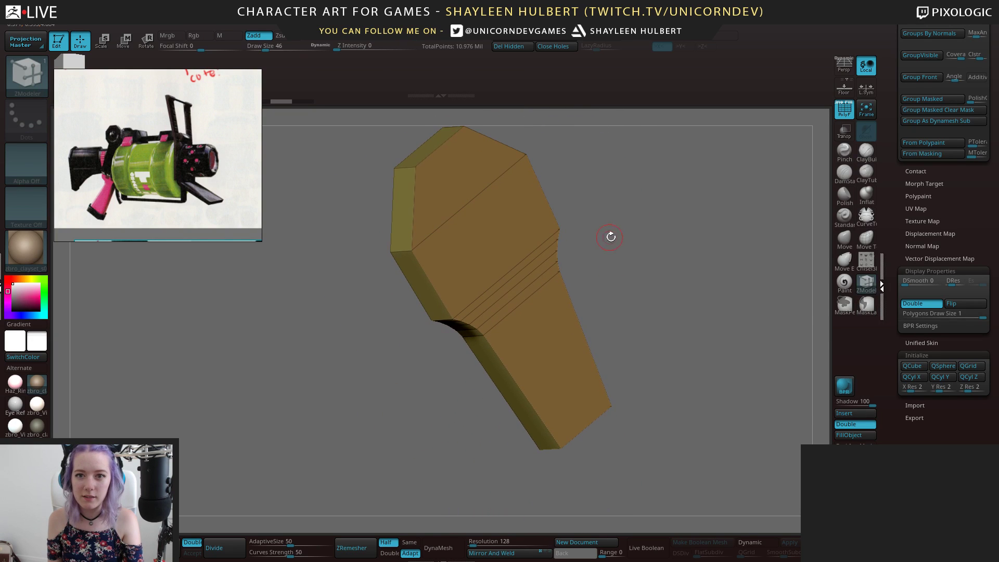
Switch Double-sided display off and on to compare how the plate's faces are drawn from several angles
click(919, 305)
drag(754, 281, 778, 276)
drag(740, 325, 825, 312)
click(919, 305)
mouse_move(751, 323)
mouse_down()
mouse_move(685, 319)
mouse_move(664, 305)
mouse_move(661, 319)
mouse_move(653, 292)
mouse_move(660, 303)
mouse_move(739, 317)
mouse_move(656, 274)
mouse_move(580, 278)
mouse_up()
Undo the last two plate edits and turn off Double-sided display to check which way its faces point
key(ctrl+z)
key(ctrl+z)
click(914, 305)
drag(471, 270, 460, 270)
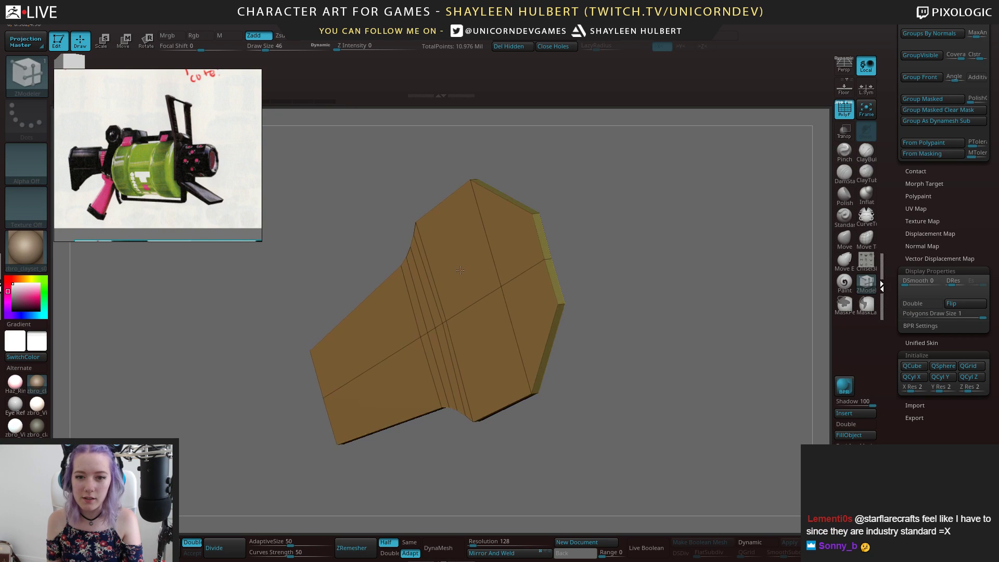
drag(691, 296, 473, 230)
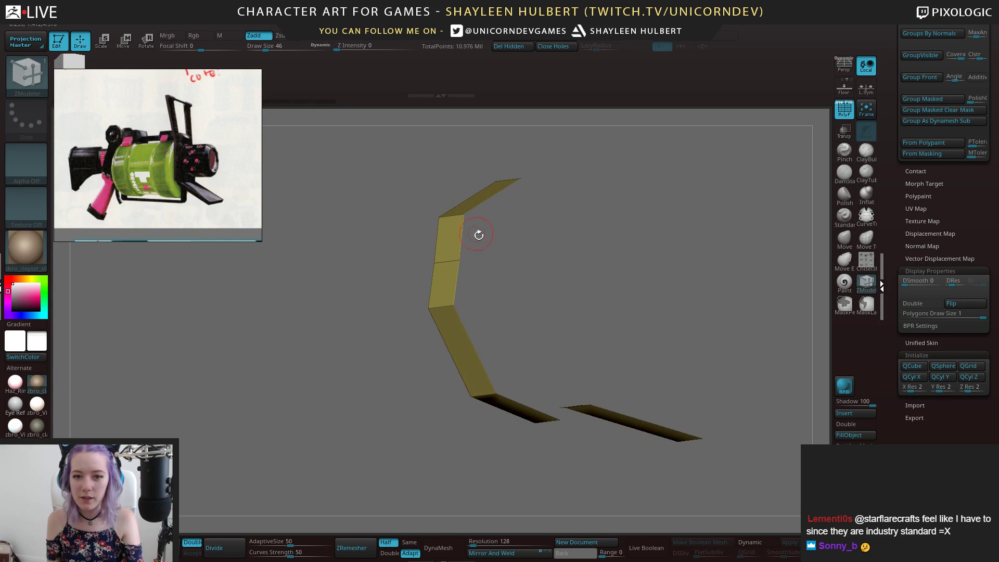
drag(767, 288, 700, 255)
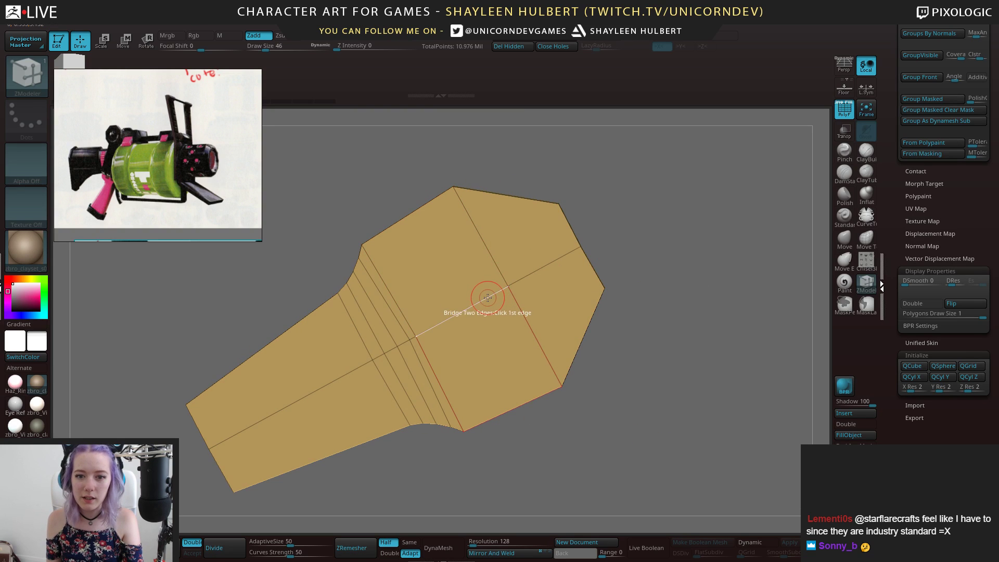
Remove the plate's restored centre edge loop with Delete EdgeLoop Complete and turn on Double-sided display
key(space)
click(407, 345)
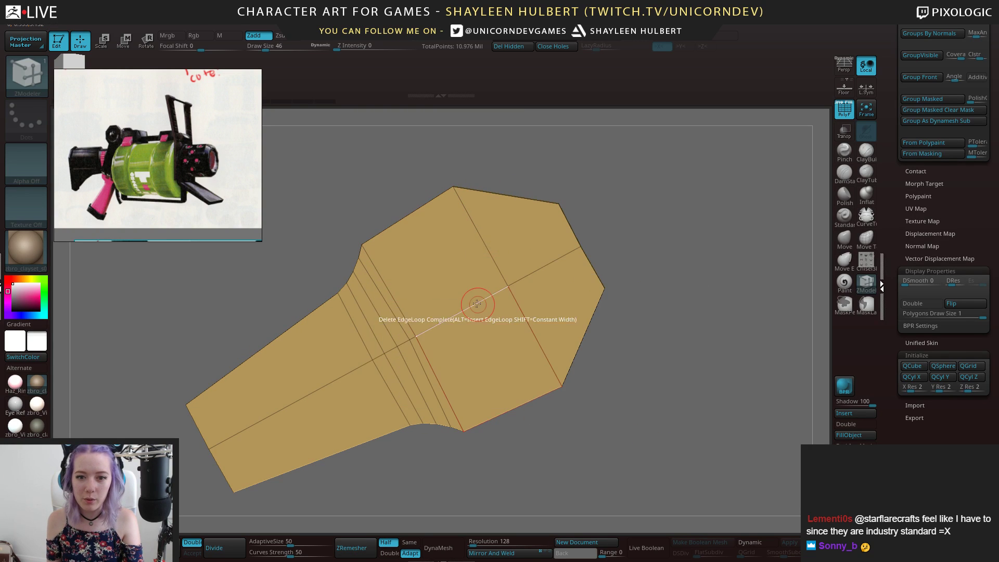
drag(625, 283, 640, 254)
click(917, 305)
drag(624, 218, 656, 275)
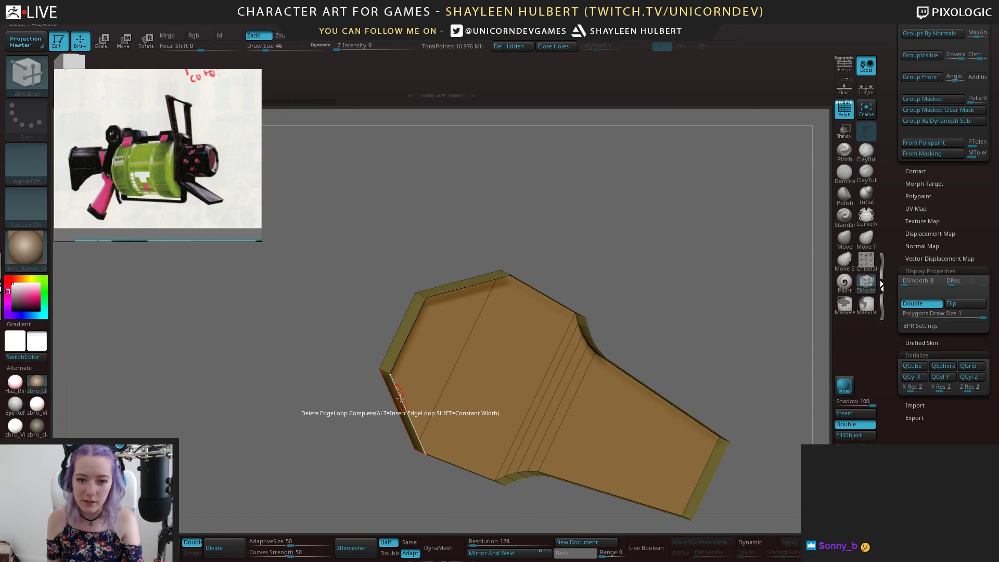
Set the edge action to Bridge again and try joining opposite edges around the plate's open rounded end
key(space)
click(314, 314)
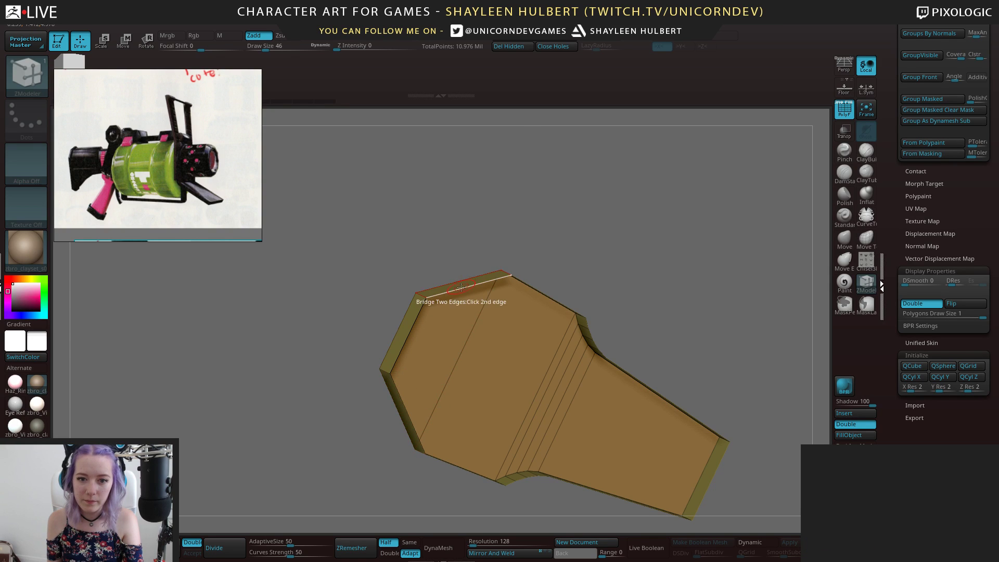
drag(661, 231, 634, 391)
alt+drag(634, 390, 680, 280)
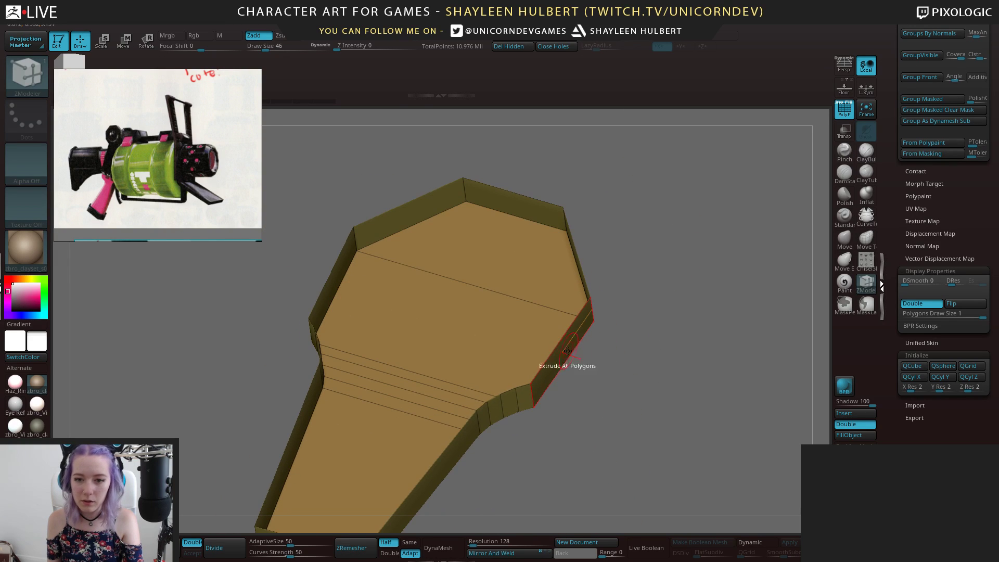
click(920, 303)
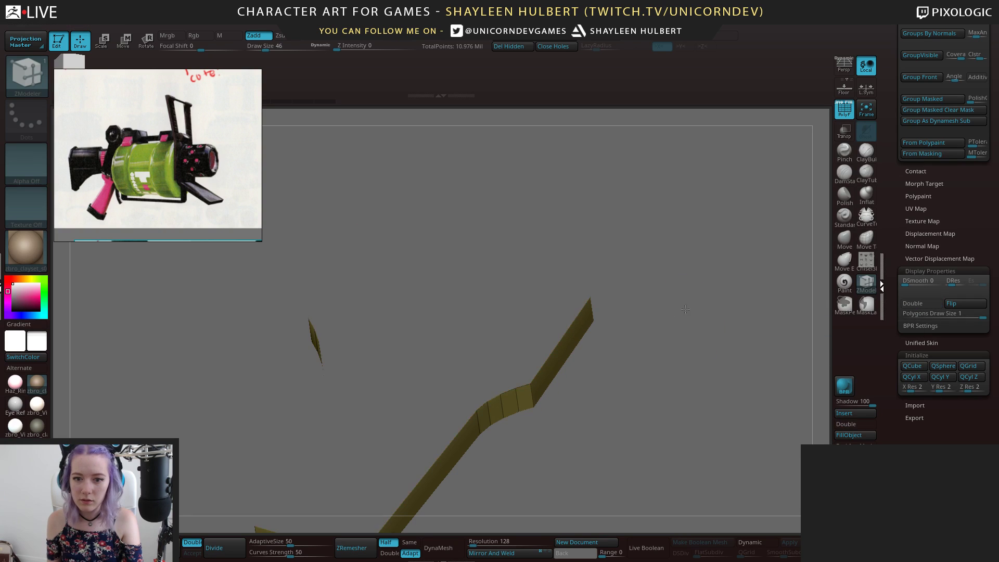
click(921, 305)
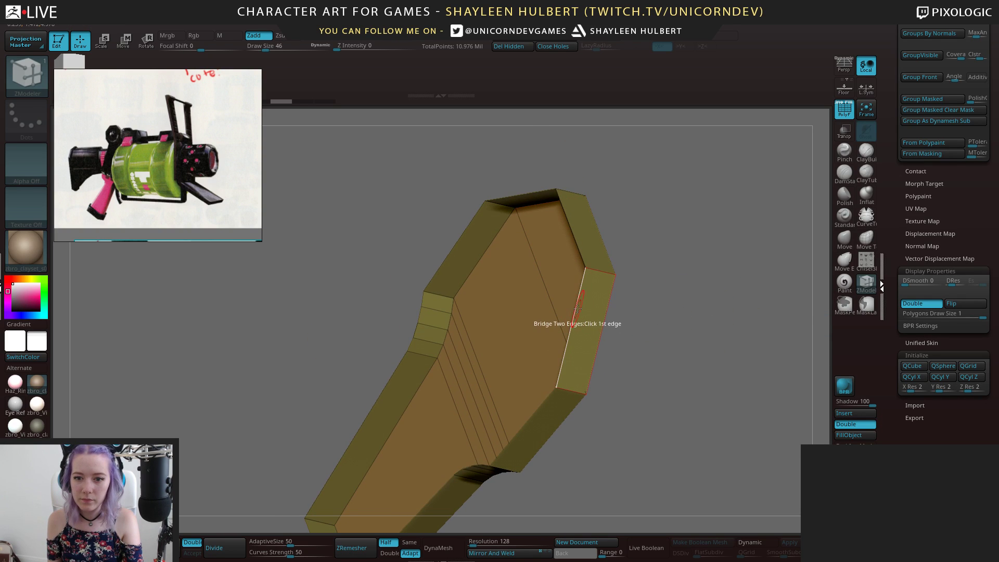
click(529, 193)
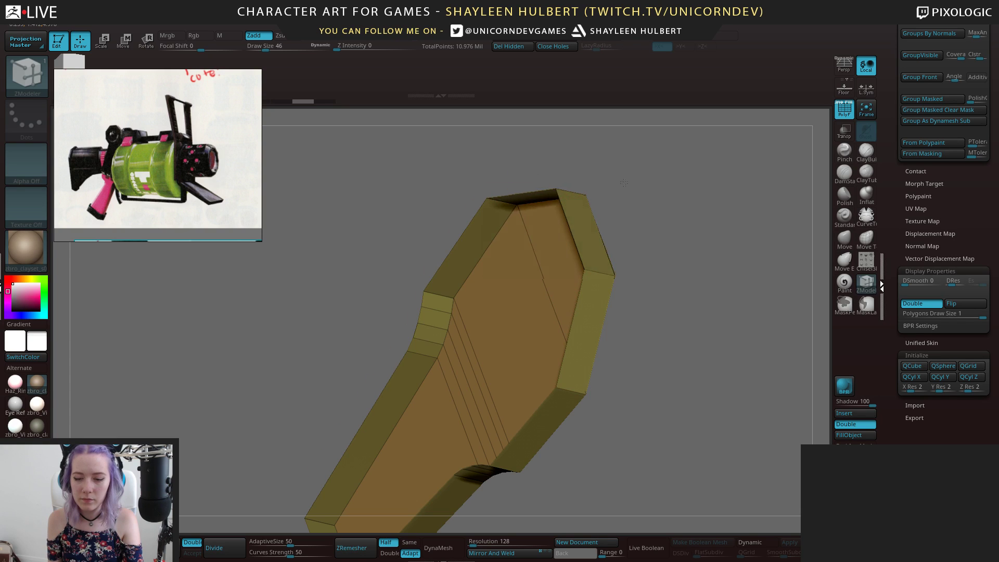
Turn off Double-sided display and examine the plate's surfaces and thickness from the front and side
drag(625, 172, 660, 230)
click(920, 305)
drag(724, 285, 693, 370)
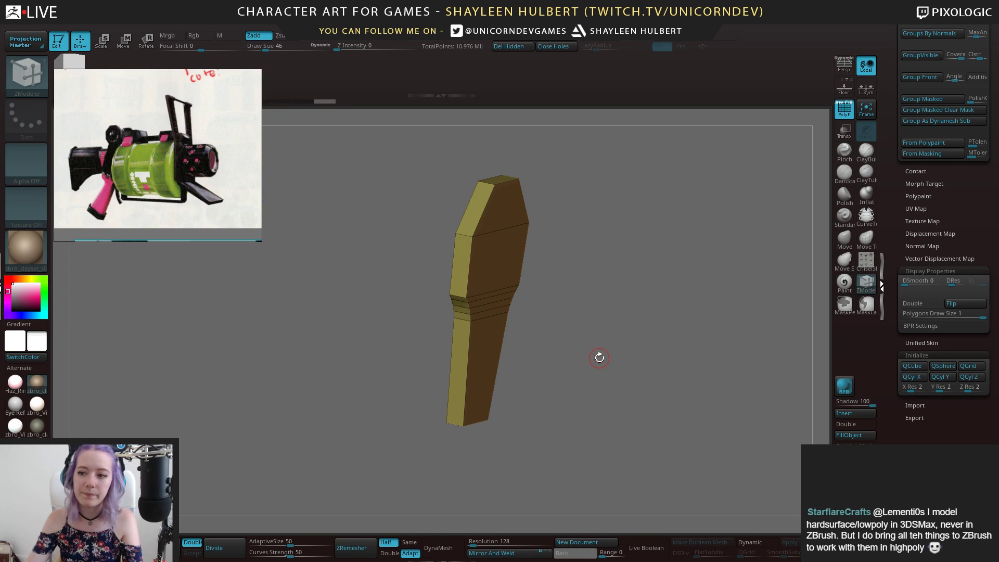
drag(604, 361, 648, 318)
scroll(909, 236, up, 6)
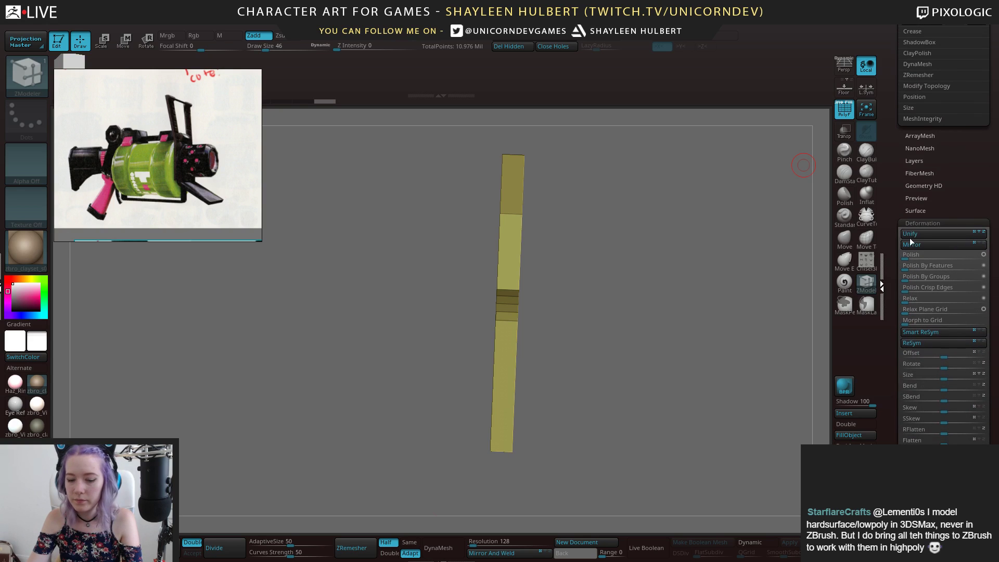
Try shifting the plate along its thickness with the gizmo, and undo the change
key(e)
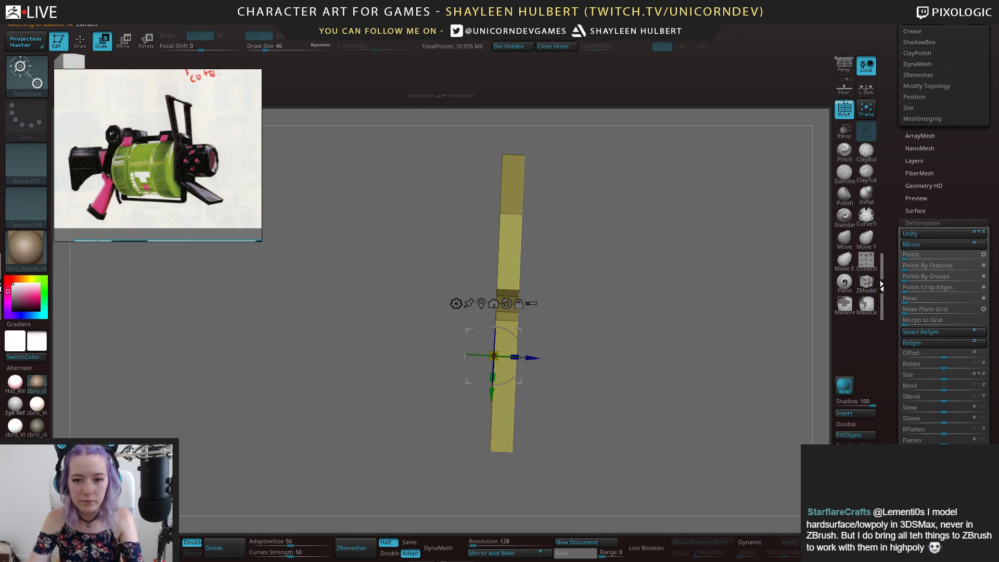
drag(536, 360, 504, 358)
drag(644, 328, 653, 307)
key(ctrl+z)
Show the Extract6 subtool and flip Extract7 across its thickness so the two plates sit side by side
scroll(894, 214, up, 10)
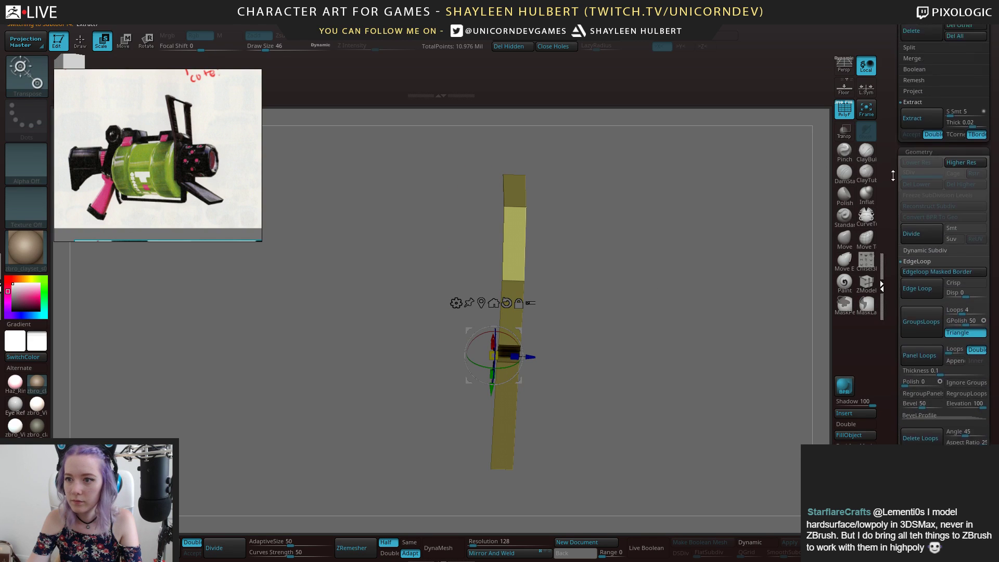
drag(894, 213, 894, 268)
click(980, 205)
drag(721, 278, 656, 276)
drag(731, 247, 628, 291)
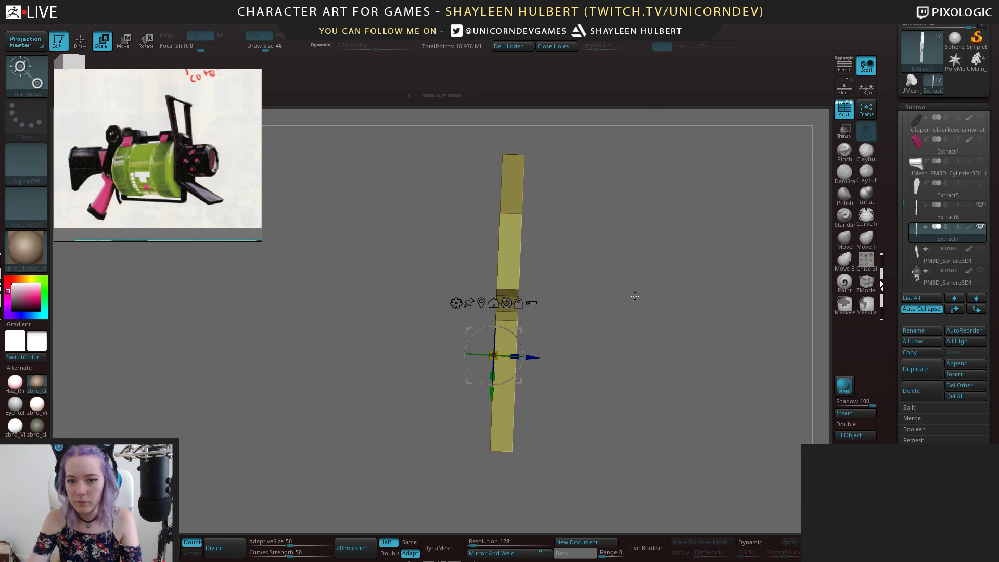
ctrl+drag(541, 357, 448, 352)
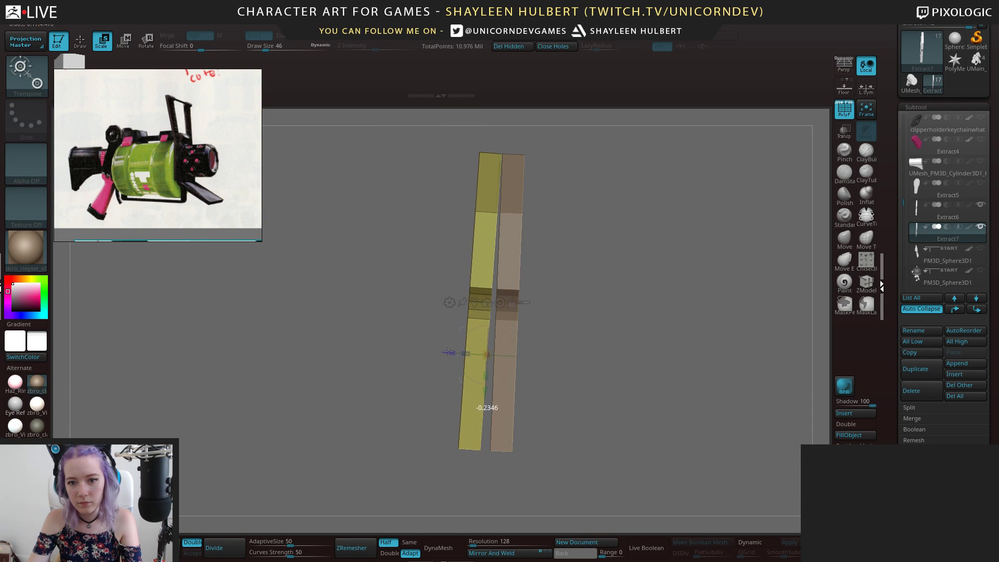
Nudge Extract7 along its thickness towards Extract6 to narrow the gap between the two plates
alt+drag(681, 216, 613, 311)
drag(514, 338, 514, 337)
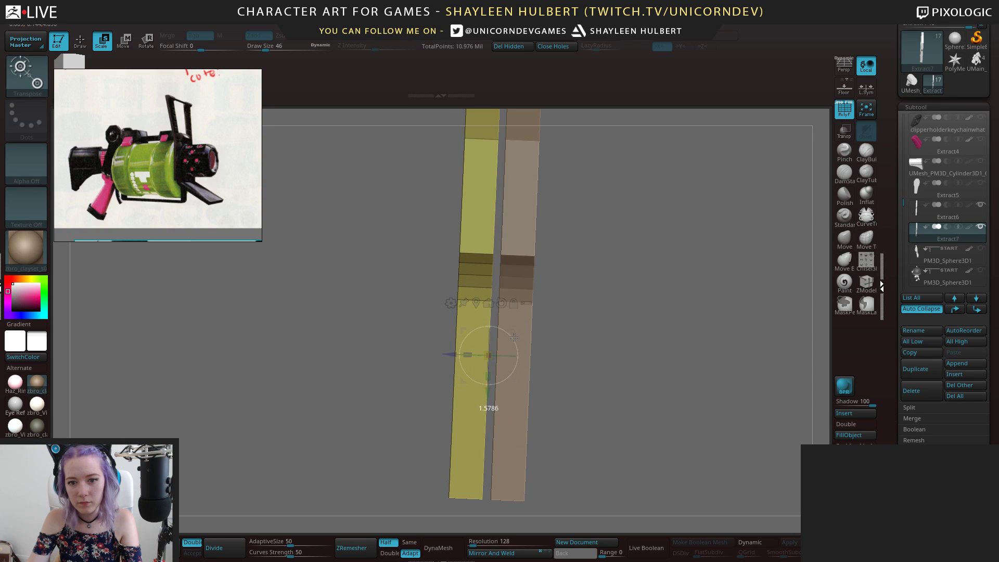
drag(449, 354, 452, 354)
alt+drag(617, 283, 637, 411)
drag(682, 366, 650, 374)
drag(656, 333, 599, 348)
alt+drag(656, 412, 678, 334)
drag(481, 410, 606, 253)
alt+drag(606, 184, 623, 306)
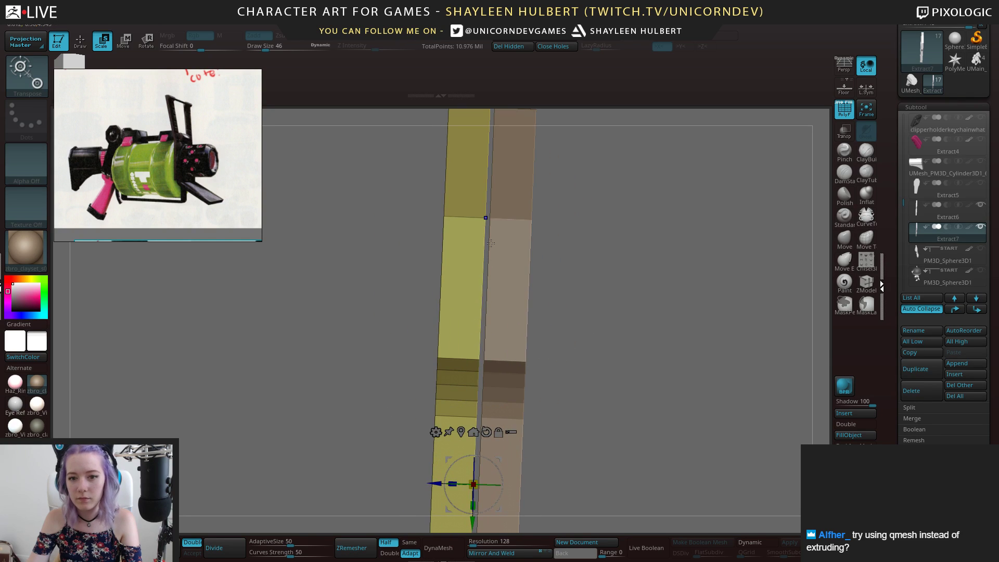
Compare Extract6 with Extract7 and delete the Extract7 subtool
click(926, 214)
alt+drag(631, 243, 627, 323)
alt+drag(612, 364, 643, 323)
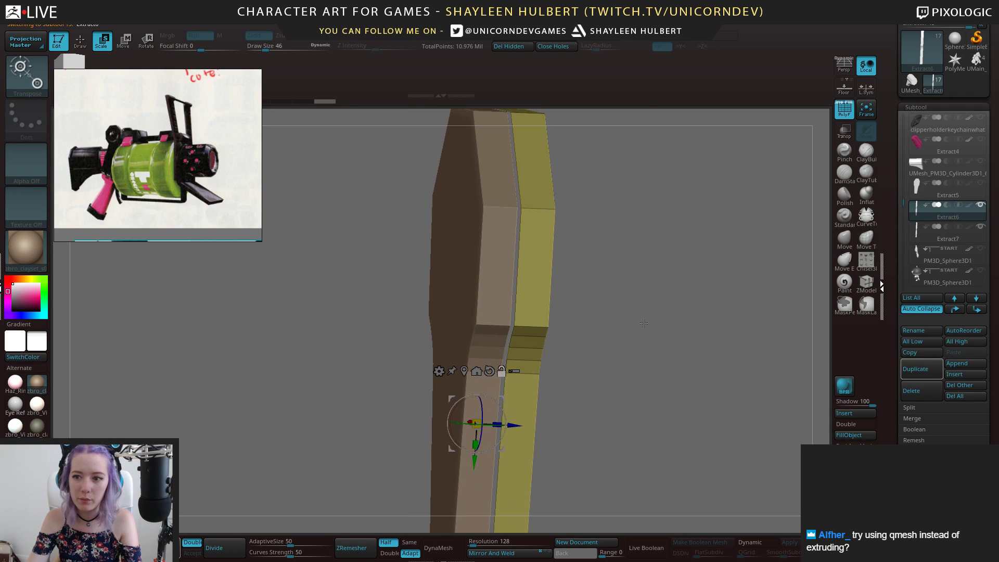
click(971, 237)
click(914, 390)
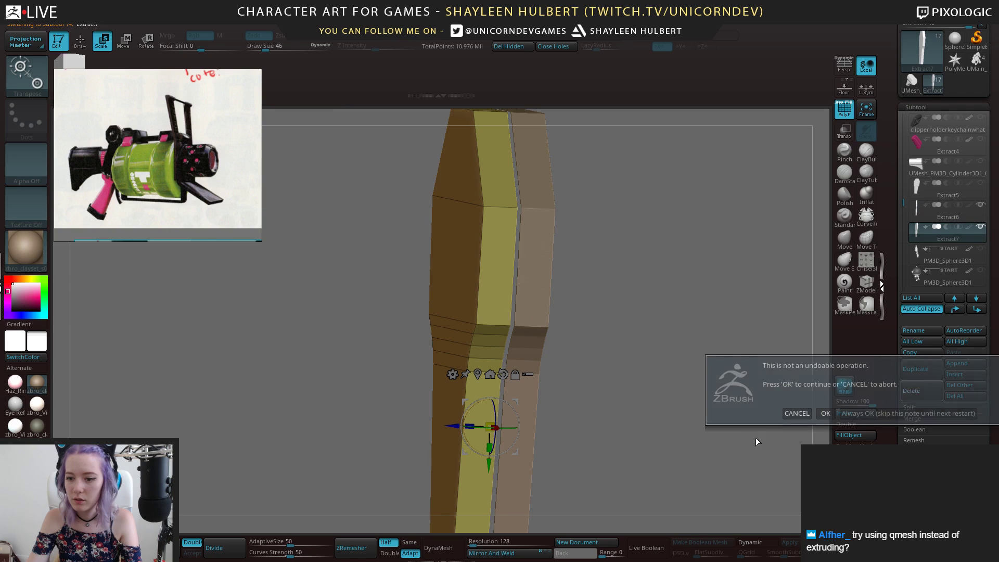
click(798, 412)
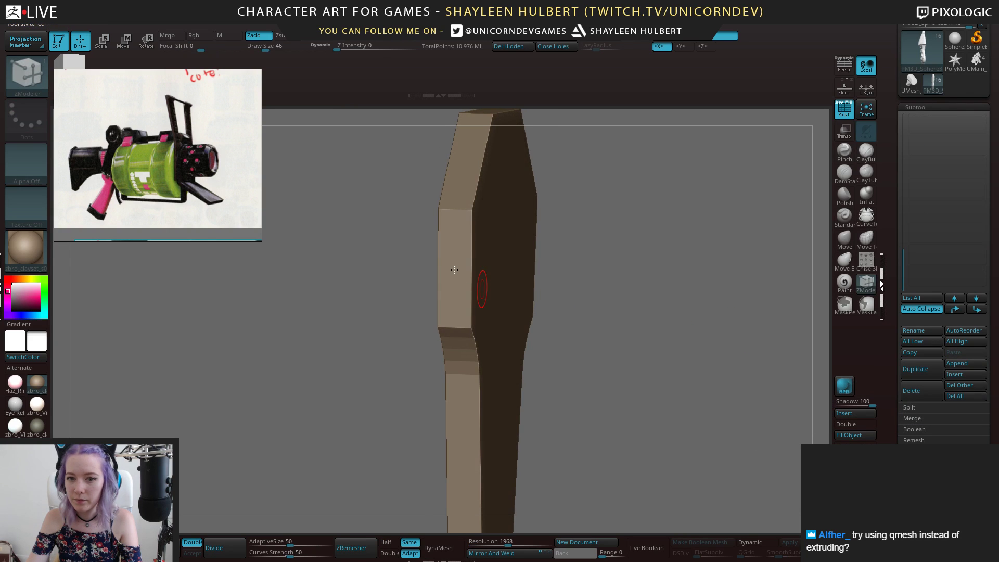
Select the Extract6 plate, move the reference image lower and step back in the undo history to the flat, unextruded plate
alt+click(484, 263)
alt+drag(695, 326, 646, 283)
alt+drag(637, 343, 728, 268)
drag(270, 68, 143, 113)
alt+drag(573, 247, 585, 303)
alt+drag(533, 104, 456, 260)
Set ZModeler's polygon action to QMesh with the All Polygons target
key(space)
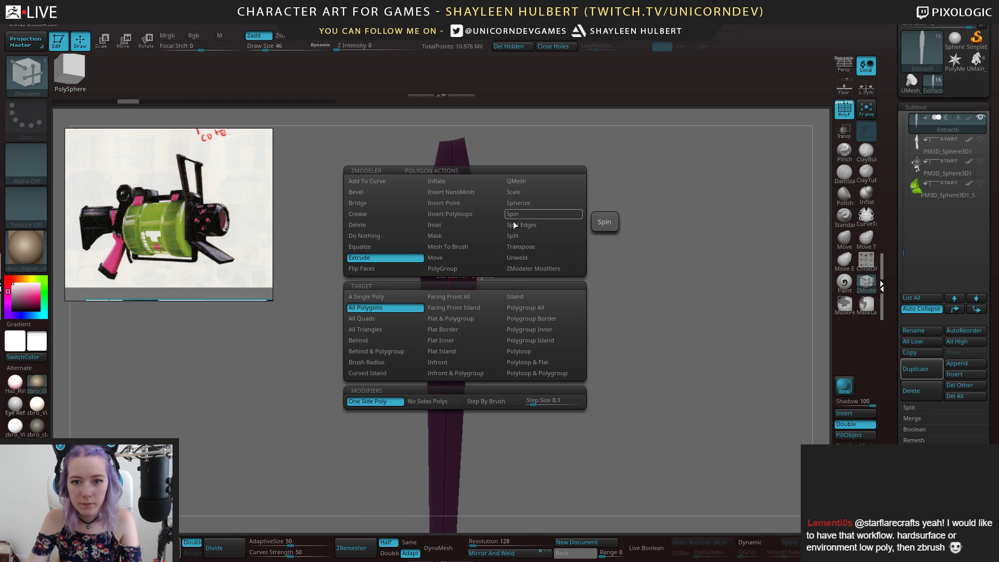
click(529, 180)
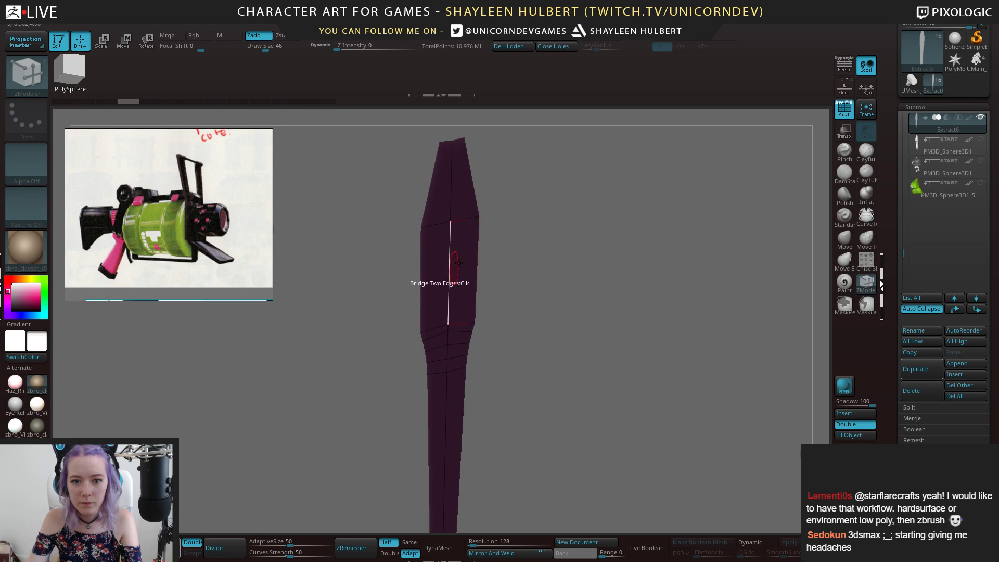
key(space)
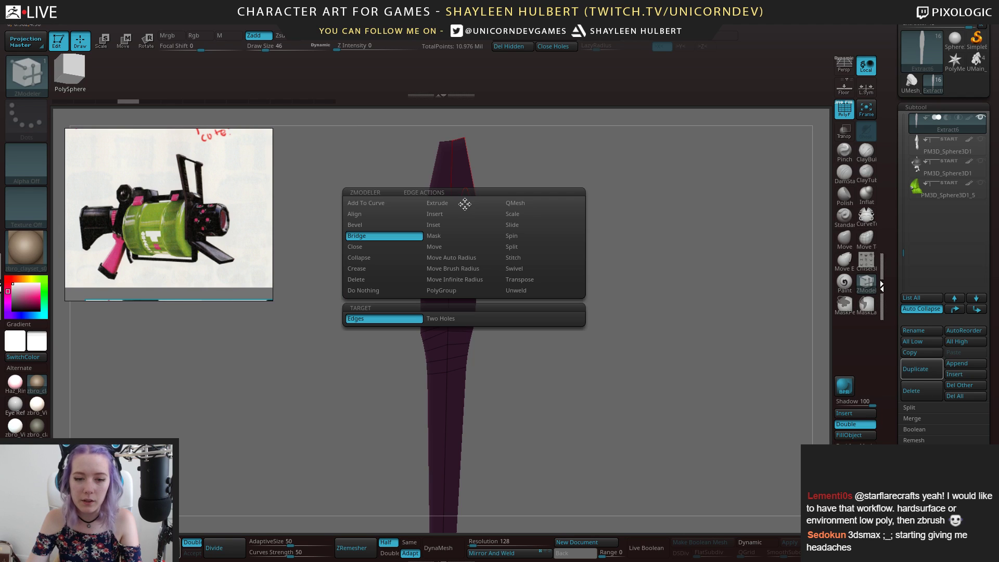
key(space)
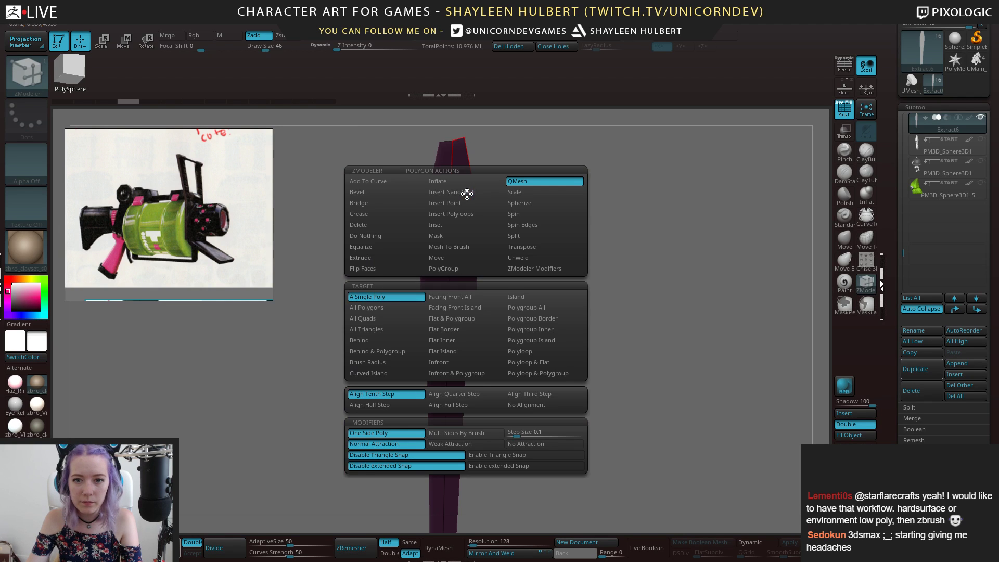
click(438, 296)
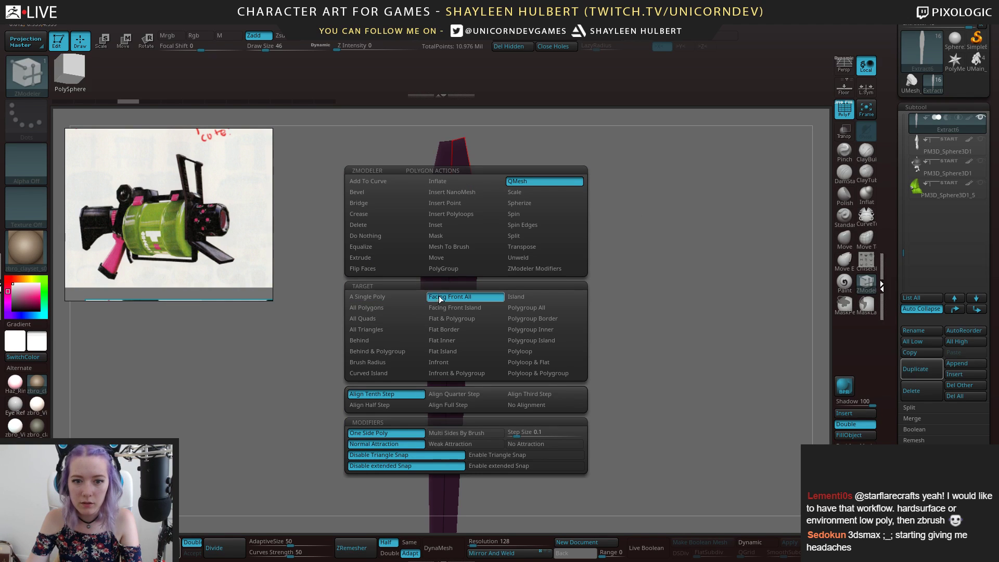
click(381, 308)
Pull the flat plate into a thick slab with QMesh All Polygons, undoing and redoing the first pull
drag(459, 285, 529, 284)
key(ctrl+z)
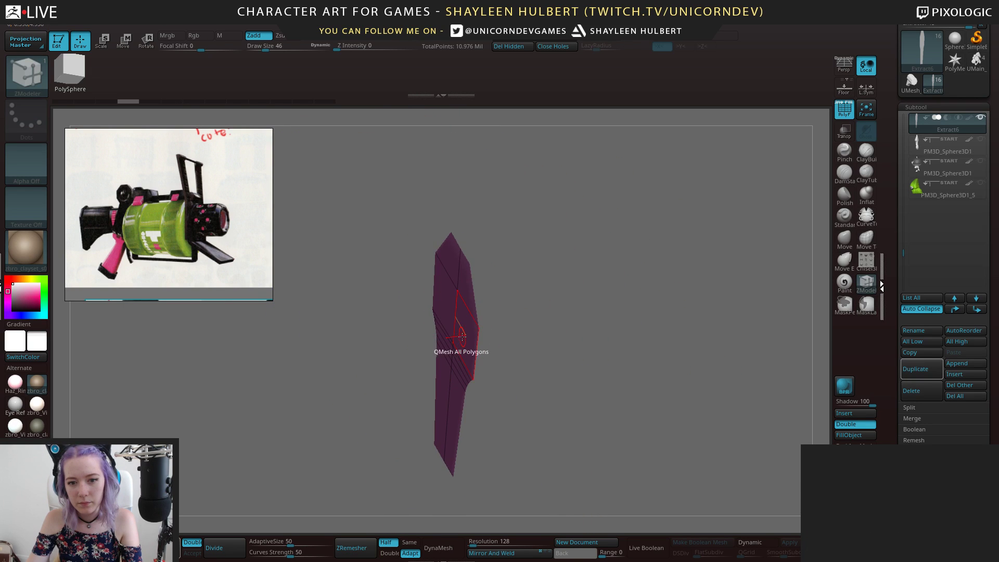
drag(462, 336, 437, 339)
mouse_move(541, 328)
mouse_down()
mouse_move(509, 329)
mouse_move(547, 342)
mouse_move(619, 314)
mouse_move(588, 281)
mouse_move(583, 303)
mouse_move(572, 260)
mouse_move(528, 193)
mouse_move(484, 265)
mouse_up()
Hide the plate's front and back face polygroups so only the side wall strip stays shown
key(ctrl+shift)
ctrl+alt+shift+click(450, 279)
drag(618, 274, 654, 289)
key(ctrl)
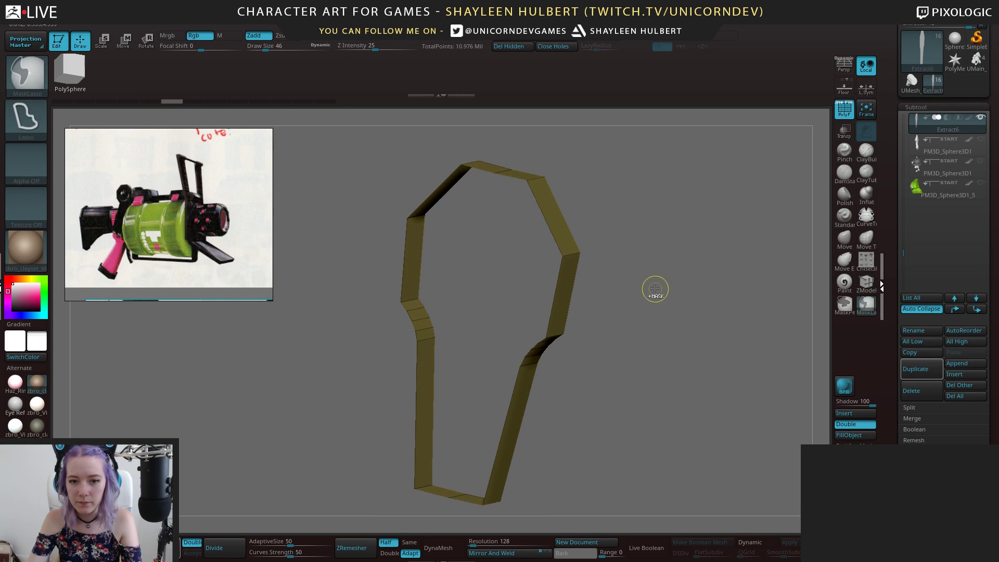
Reveal the plate's hidden front and back faces and switch back to the ZModeler brush
ctrl+shift+click(654, 289)
key(b)
key(z)
key(m)
mouse_move(726, 316)
mouse_down()
mouse_move(747, 317)
mouse_move(731, 320)
mouse_up()
key(ctrl+shift)
ctrl+alt+shift+click(495, 321)
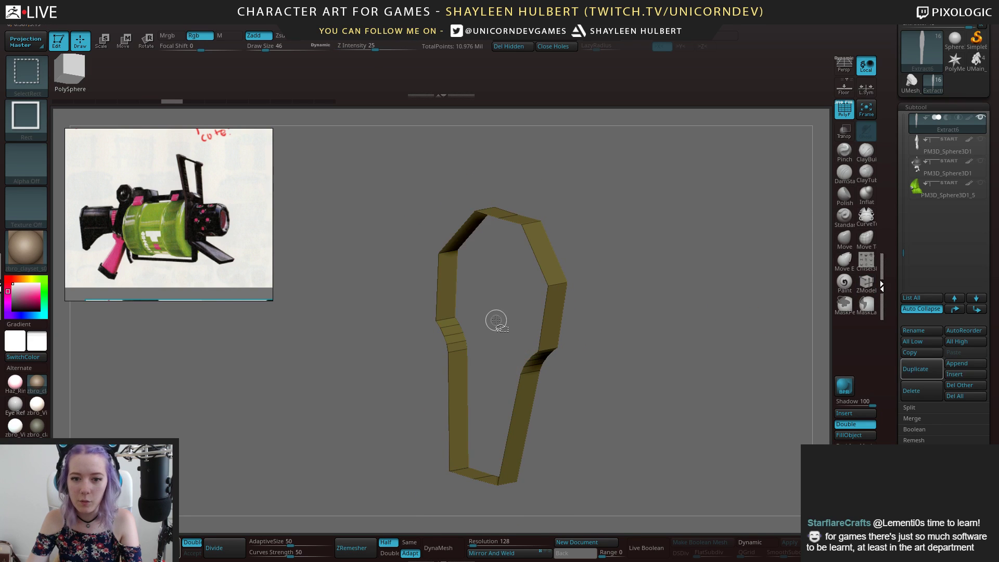
ctrl+shift+click(640, 298)
key(b)
key(z)
key(m)
Scale the Extract6 plate thinner along its thickness with the transform gizmo
mouse_move(669, 307)
mouse_down()
mouse_move(681, 322)
mouse_move(657, 338)
mouse_move(828, 211)
mouse_up()
drag(904, 252, 896, 194)
mouse_move(780, 250)
mouse_down()
mouse_move(647, 296)
mouse_move(650, 281)
mouse_move(644, 323)
mouse_move(618, 237)
mouse_up()
click(751, 543)
key(ctrl+shift+z)
key(e)
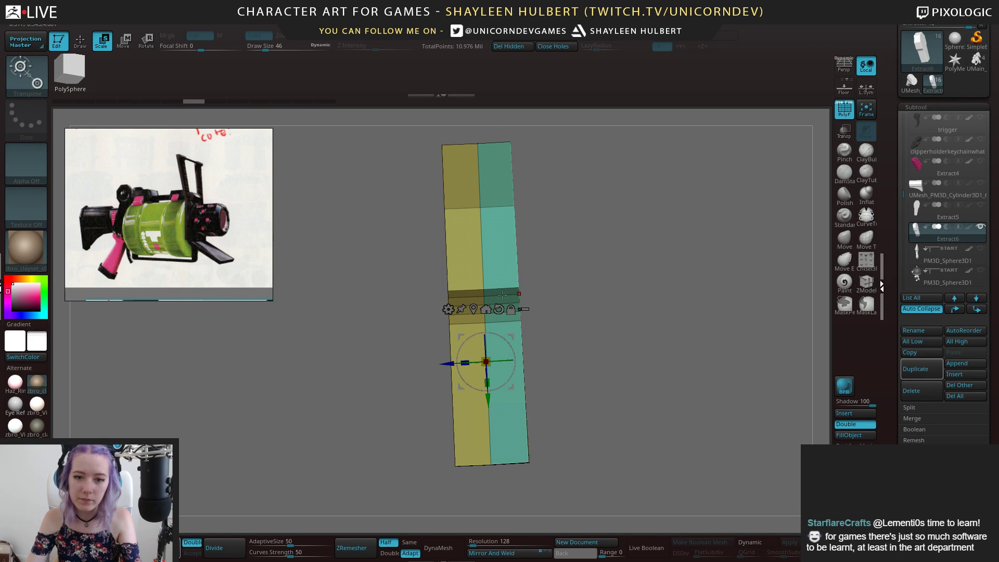
drag(463, 359, 997, 198)
Delete the old Extract5 plate and show the stock body subtool beside the Extract6 plate
click(915, 392)
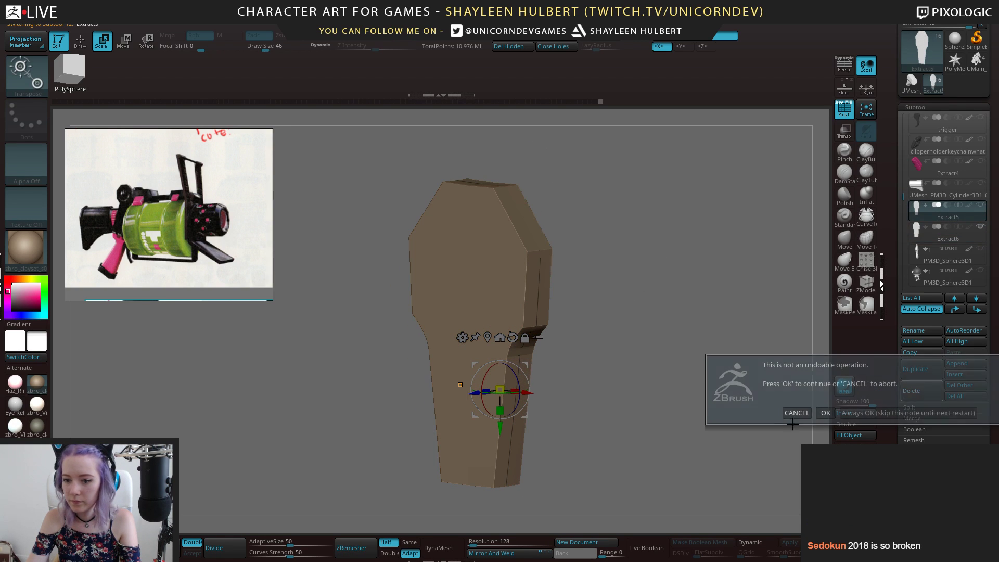
click(803, 414)
mouse_move(666, 302)
alt+mouse_down()
mouse_move(641, 319)
mouse_move(654, 316)
alt+mouse_up()
drag(746, 311, 687, 313)
click(981, 183)
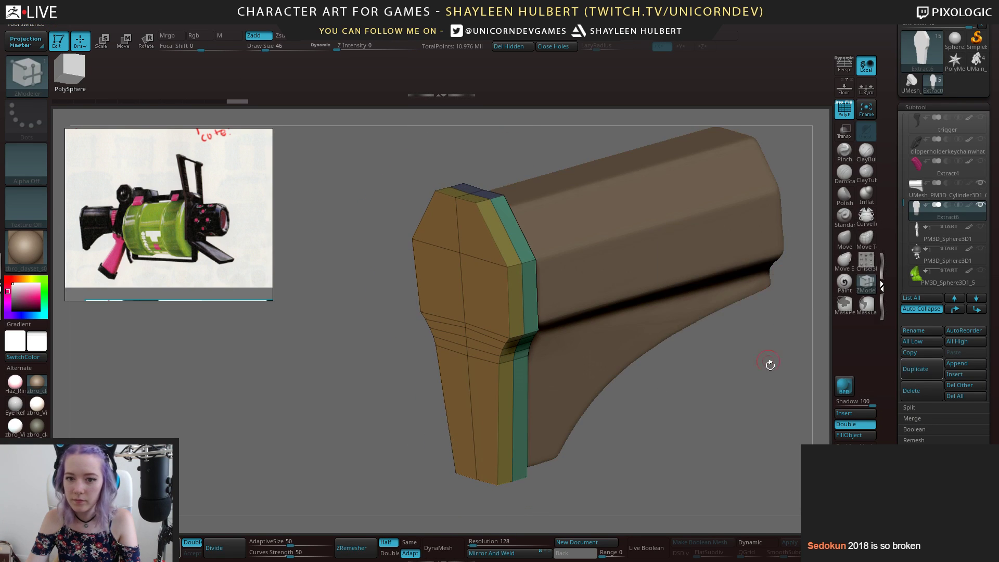
Set ZModeler's edge action to Bevel for the end plate
shift+drag(722, 401, 421, 412)
alt+drag(422, 373, 395, 334)
drag(655, 397, 661, 409)
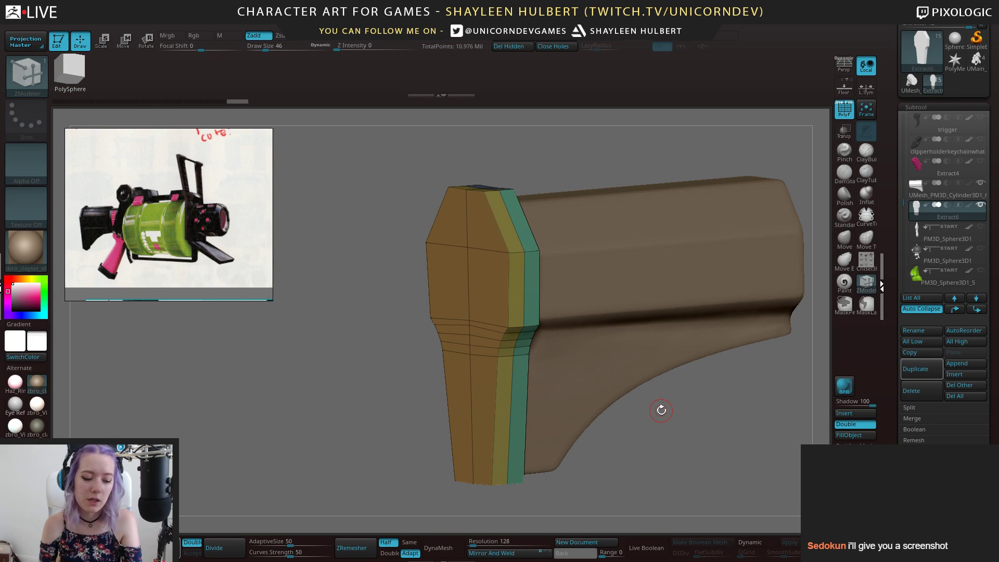
drag(659, 418, 725, 318)
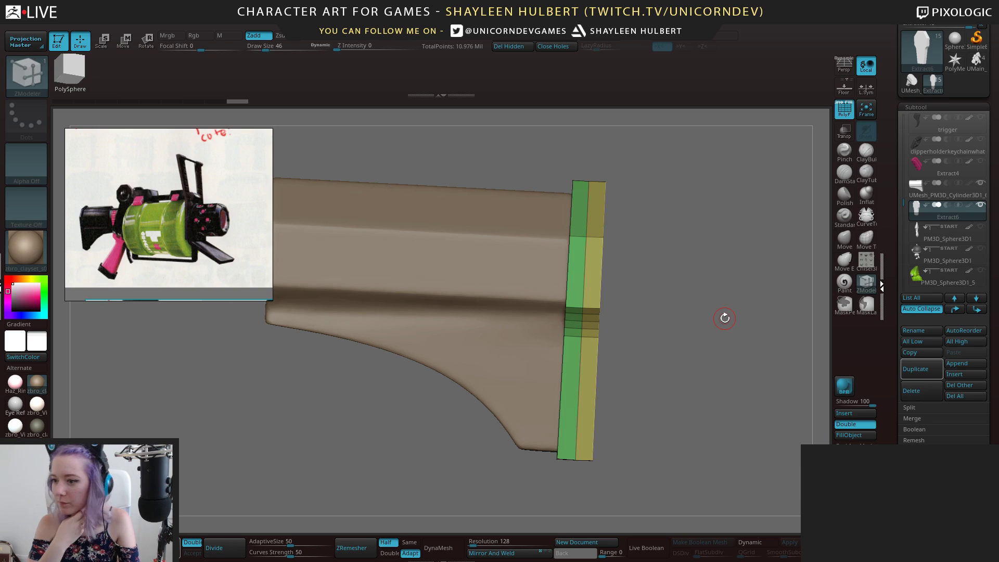
drag(720, 324, 693, 303)
alt+drag(693, 304, 714, 352)
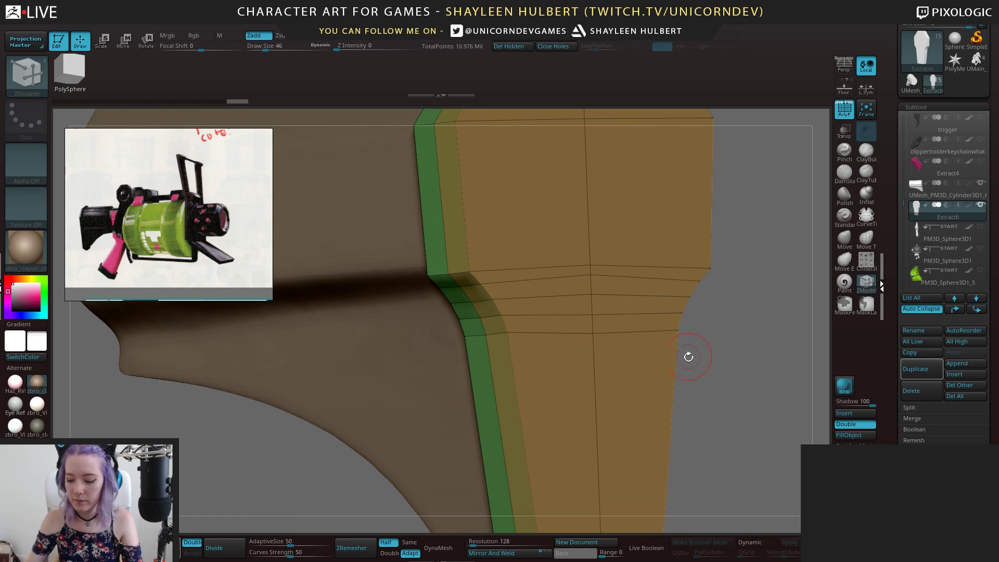
drag(717, 270, 825, 293)
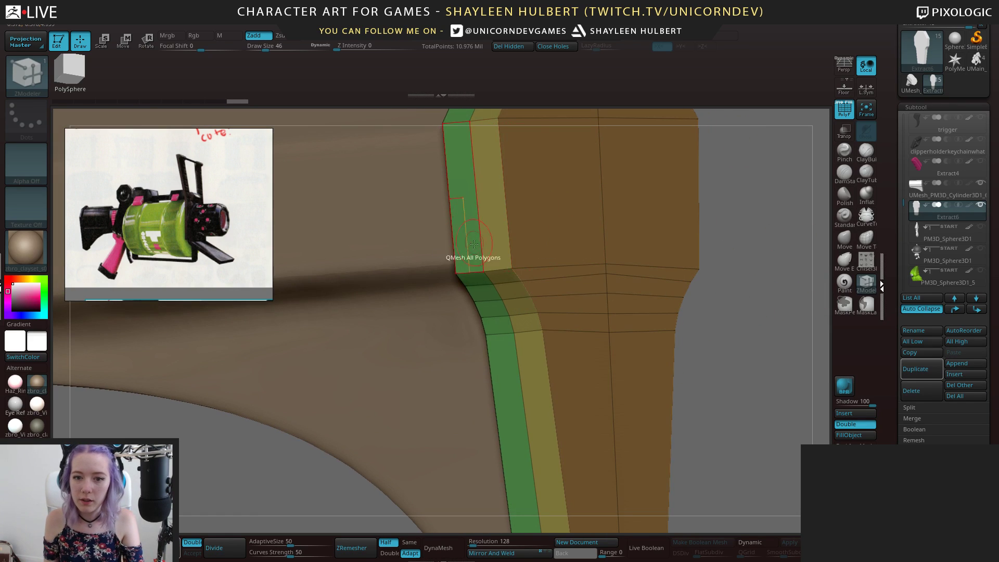
key(space)
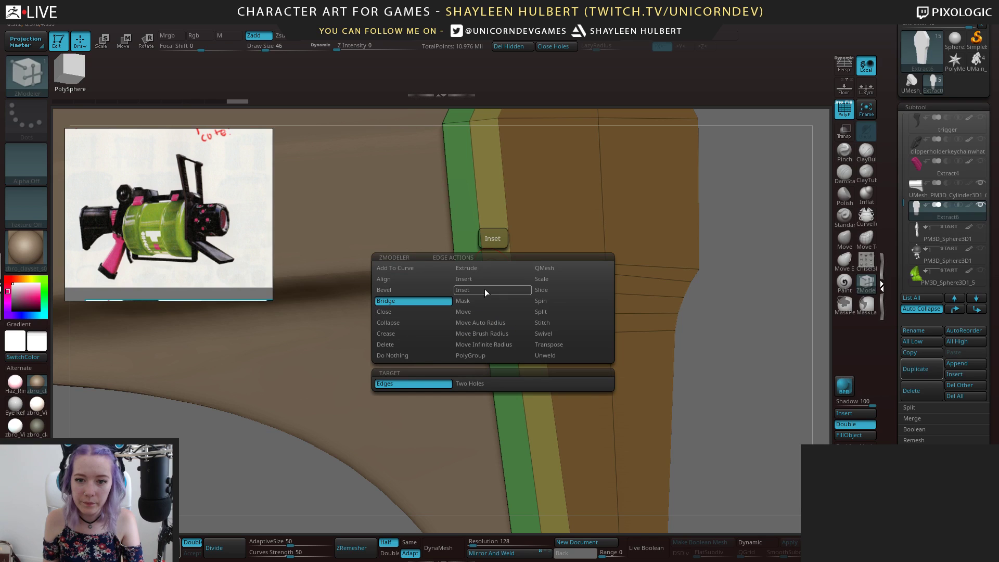
click(418, 283)
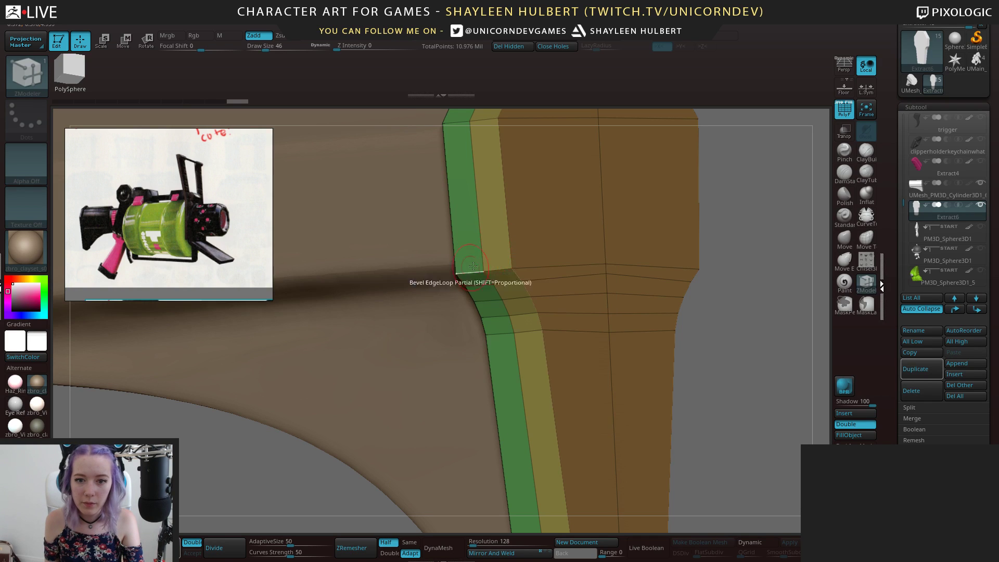
Try to bevel the edge loop where the plate starts narrowing into its neck, undoing each attempt
click(496, 270)
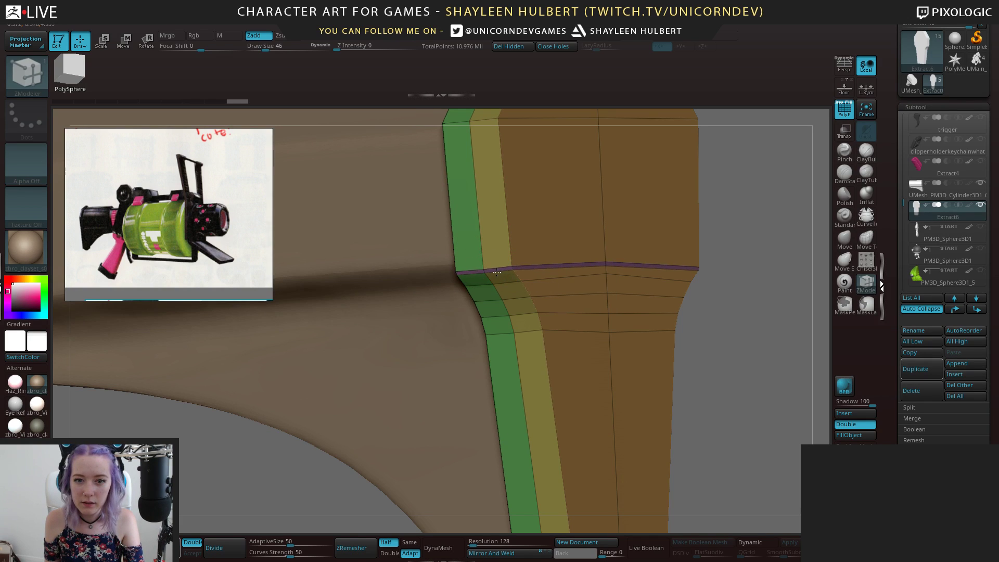
drag(501, 272, 511, 274)
key(ctrl+z)
key(ctrl+z)
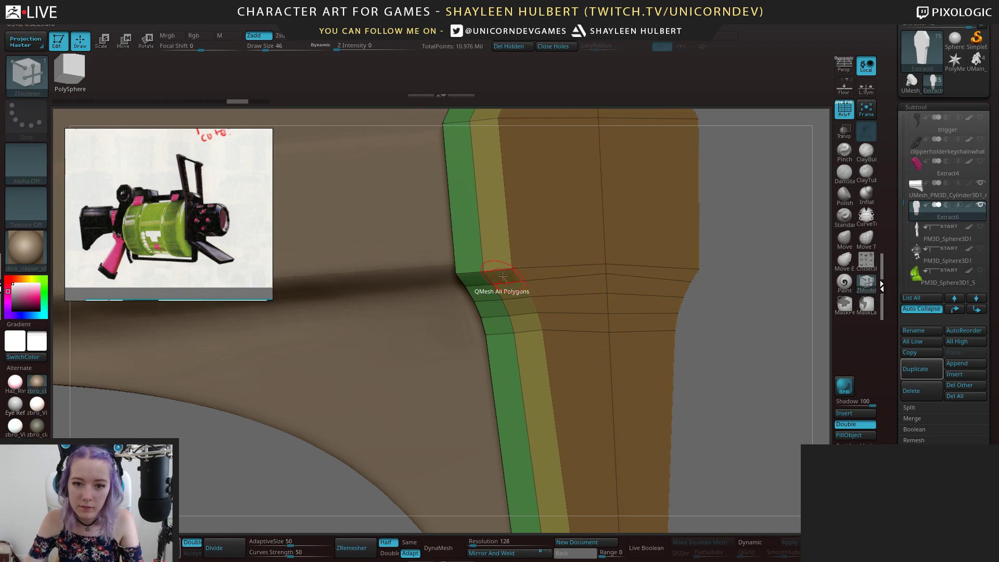
drag(501, 268, 500, 271)
alt+drag(766, 315, 741, 435)
key(ctrl+z)
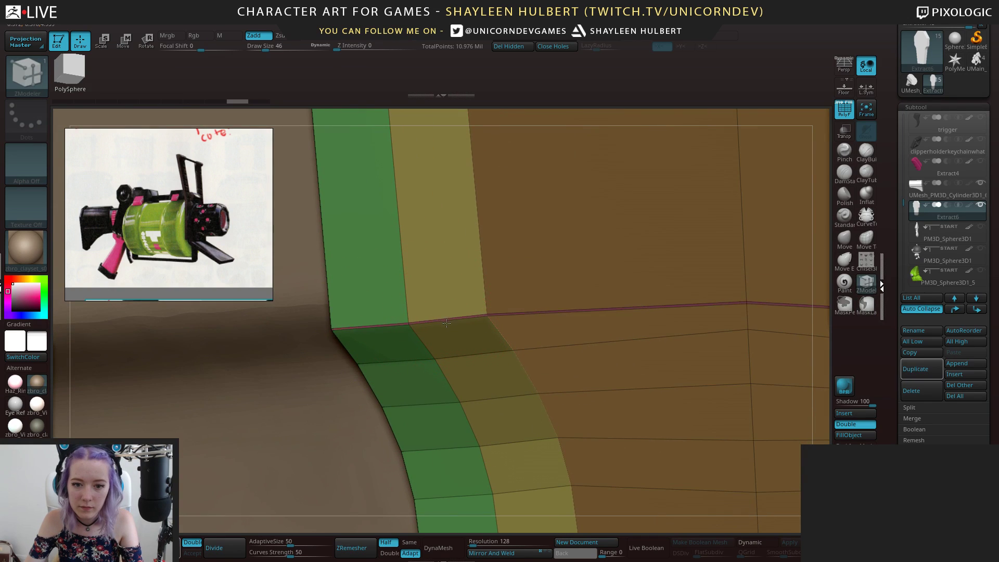
click(446, 321)
key(ctrl+z)
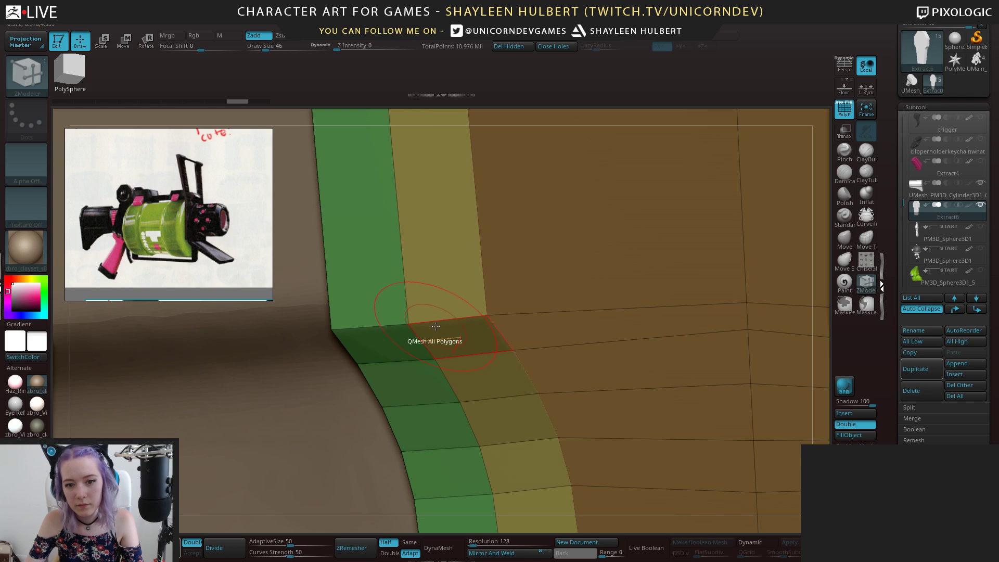
Switch the Bevel modifier to Edge Sharpness and bevel the edge loop just above the plate's narrowing neck
key(space)
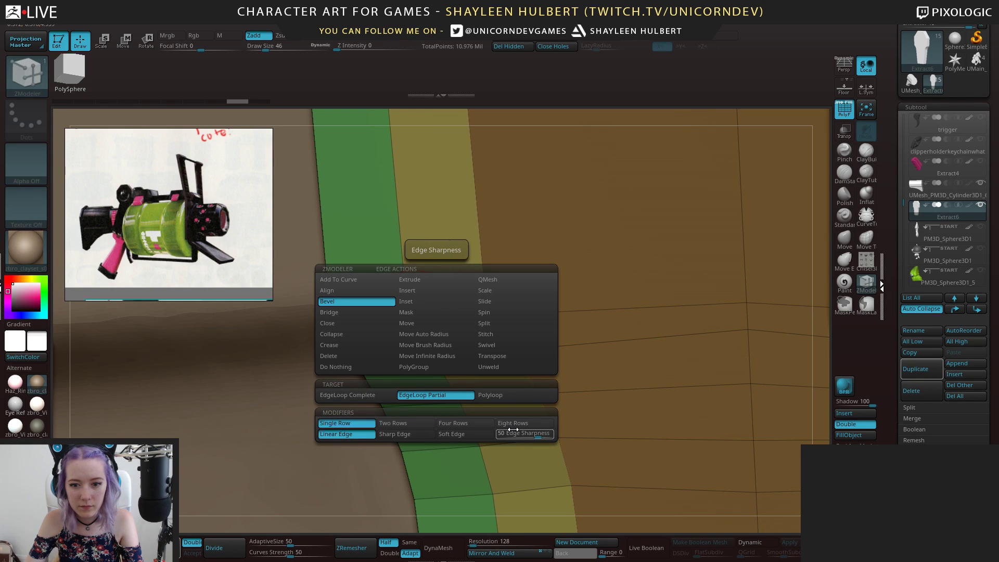
click(552, 435)
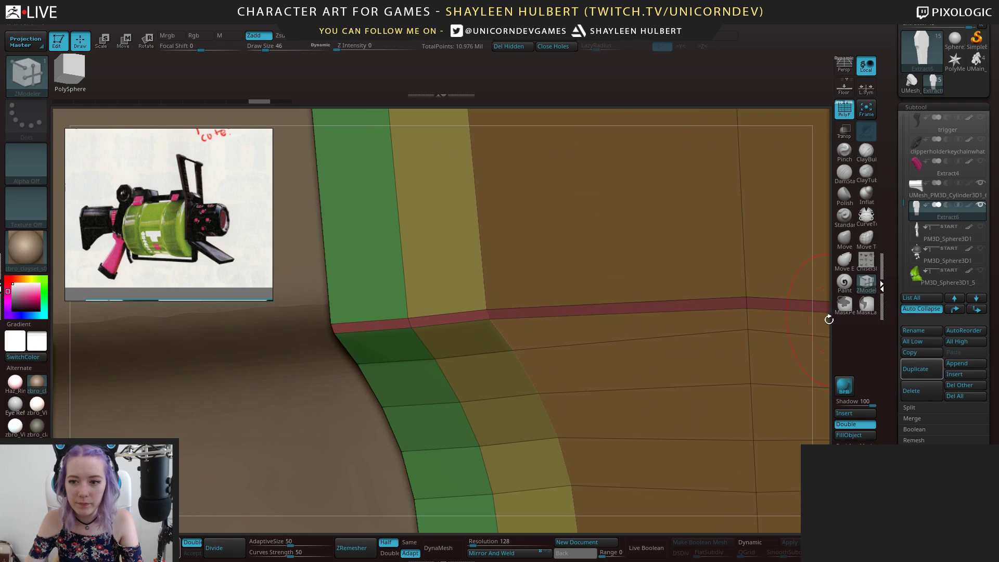
alt+drag(823, 326, 780, 357)
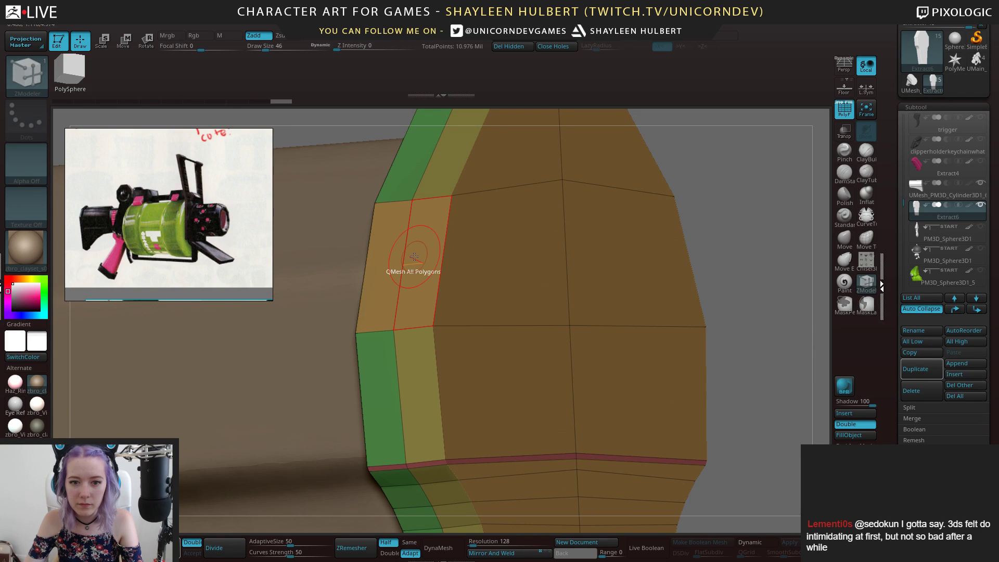
Set the Bevel modifier to Sharp Edge for the plate's upper shoulder edge loop
alt+drag(768, 200, 806, 414)
click(341, 352)
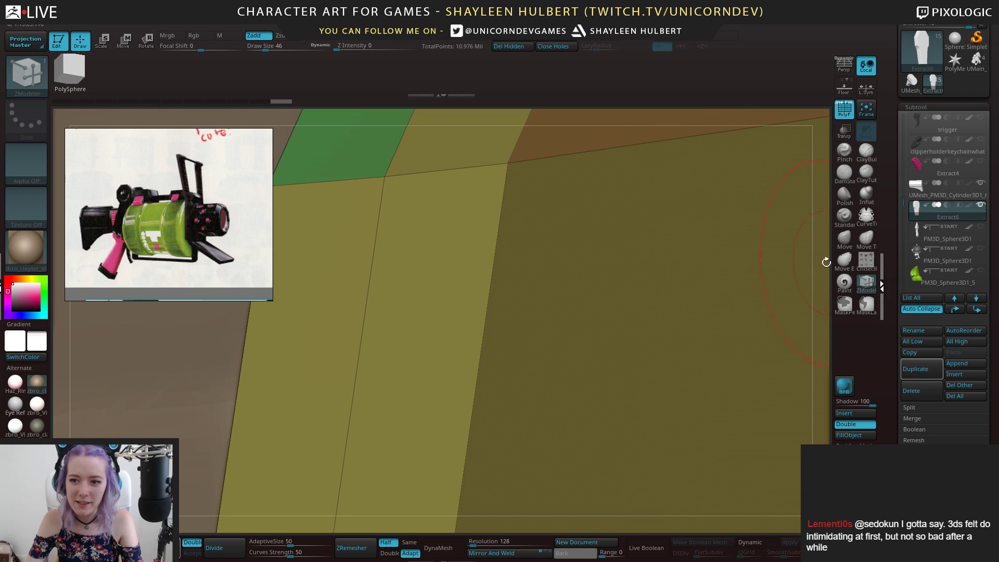
ctrl+right_drag(823, 267, 754, 130)
right_drag(658, 253, 681, 276)
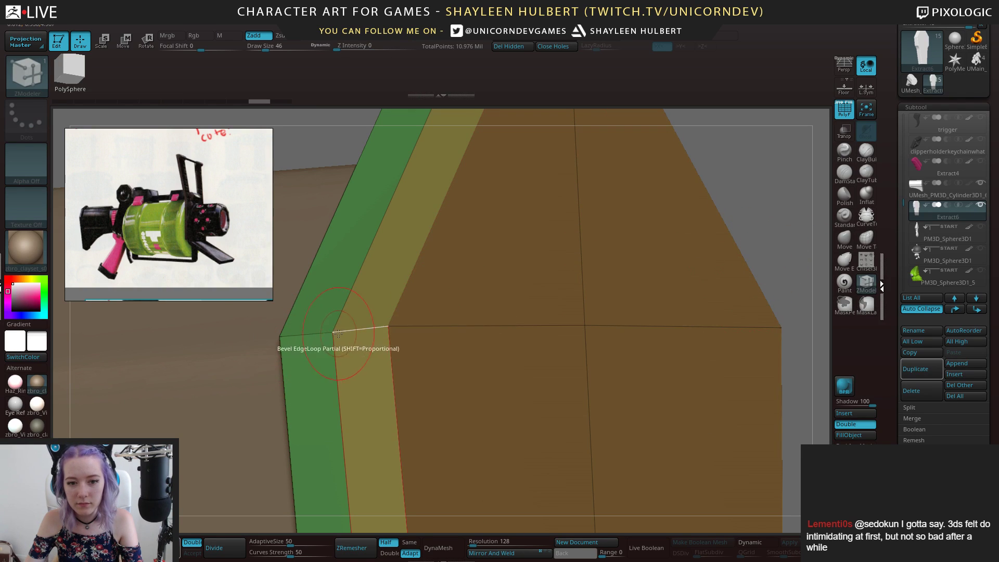
key(space)
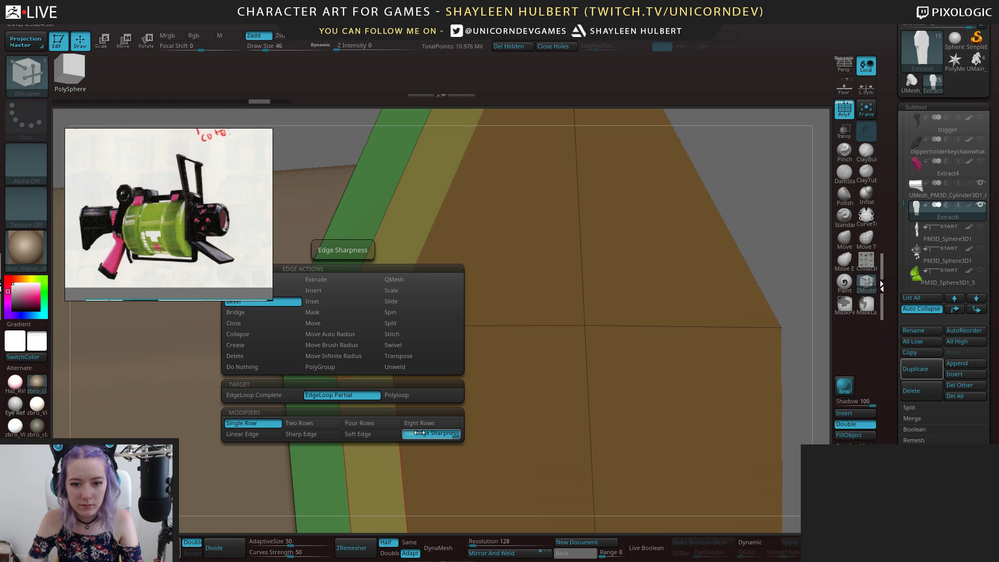
click(318, 437)
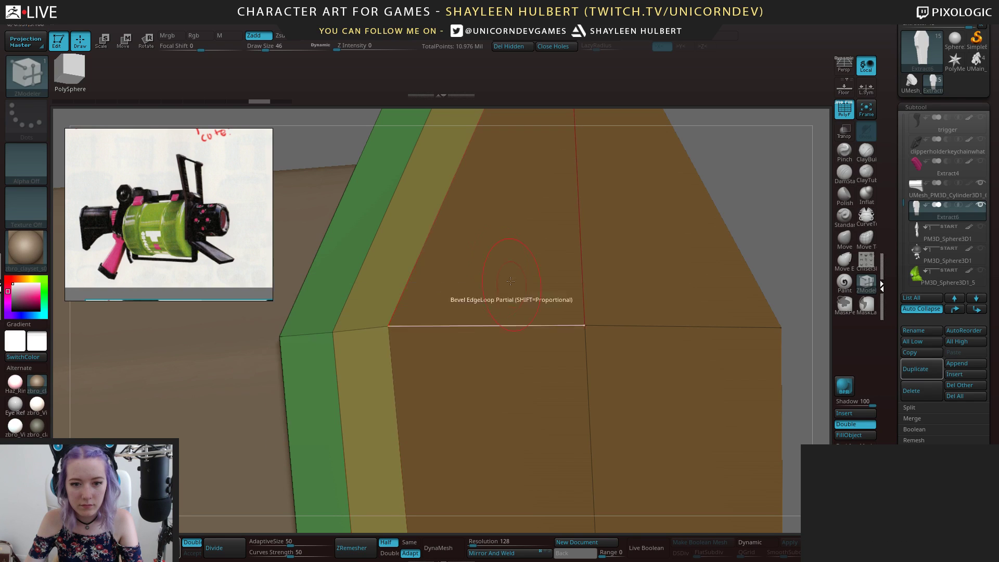
Try to bevel the corner edge at the plate's slanted top and undo it
click(375, 329)
right_drag(569, 279, 697, 179)
right_drag(676, 272, 527, 314)
drag(526, 314, 530, 314)
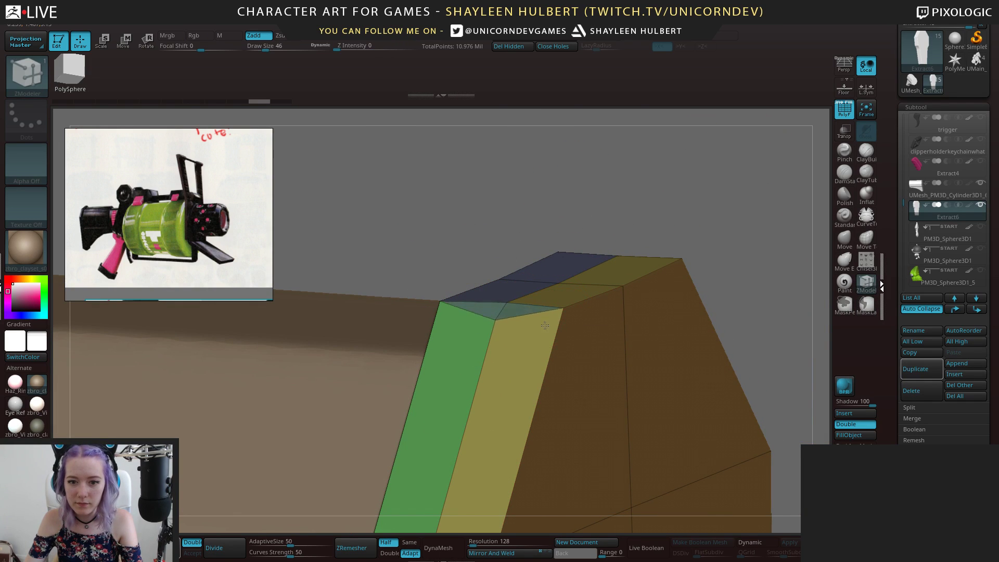
key(ctrl+z)
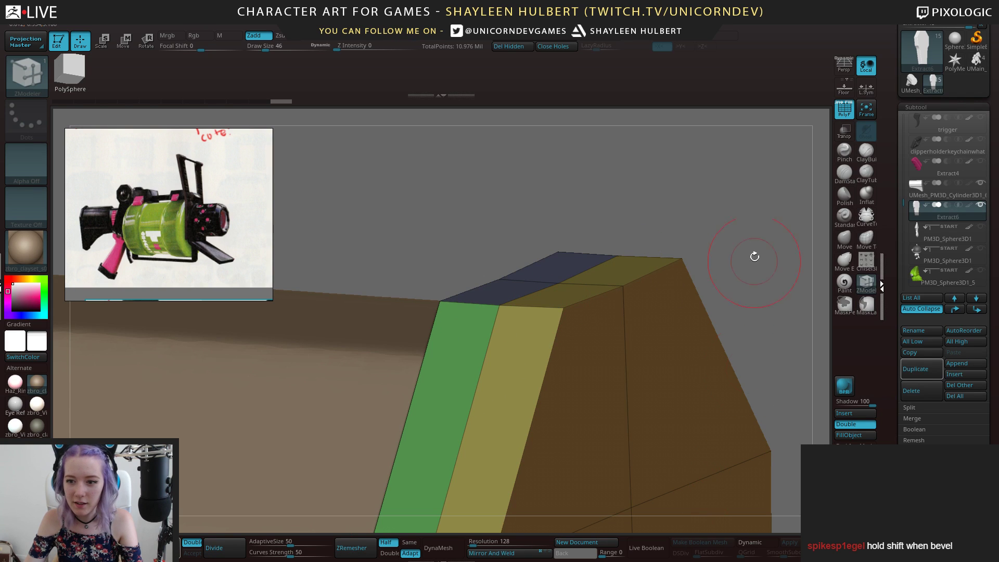
Bevel the edge loop across the plate's upper shoulder, below the slanted sides
drag(754, 279, 741, 308)
shift+drag(553, 308, 416, 285)
mouse_move(695, 198)
mouse_down()
mouse_move(598, 227)
mouse_move(655, 227)
mouse_move(698, 207)
mouse_move(742, 223)
mouse_move(718, 207)
mouse_move(740, 197)
mouse_move(733, 406)
mouse_move(713, 140)
mouse_up()
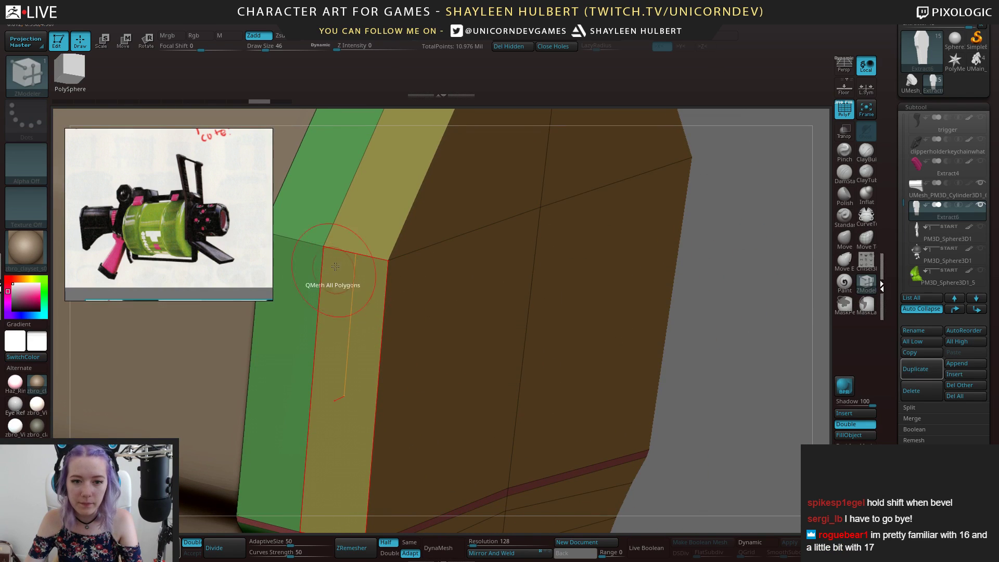
key(shift)
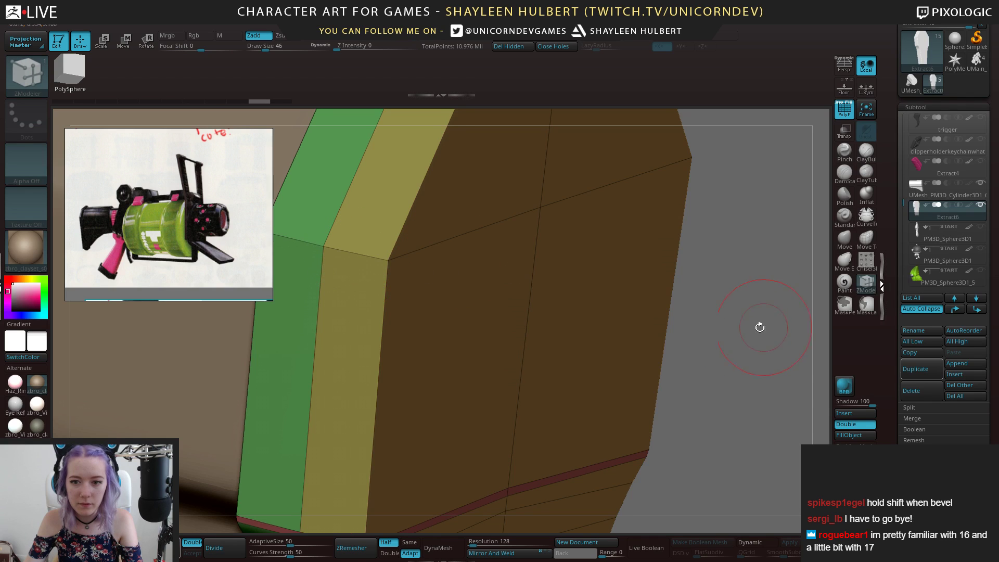
alt+drag(769, 324, 806, 315)
click(401, 248)
drag(752, 388, 502, 201)
key(shift)
mouse_move(668, 249)
mouse_down()
mouse_move(660, 187)
mouse_move(486, 319)
mouse_move(635, 239)
mouse_move(535, 212)
mouse_move(579, 208)
mouse_move(572, 221)
mouse_up()
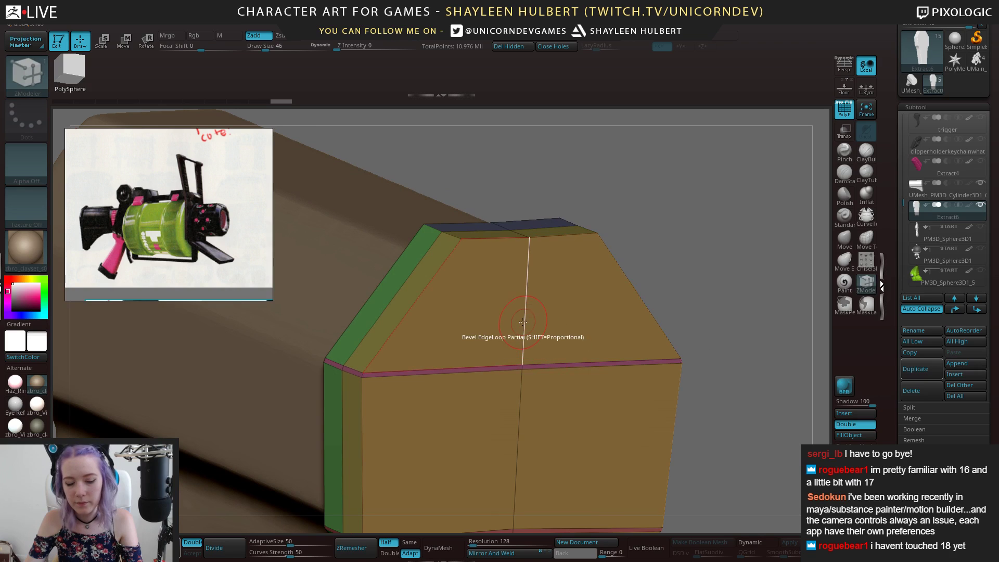
Set the edge action to Delete and remove the vertical centre edge loop from the plate
key(space)
click(429, 358)
click(524, 309)
shift+drag(697, 201, 629, 214)
drag(527, 231, 675, 358)
drag(640, 297, 733, 368)
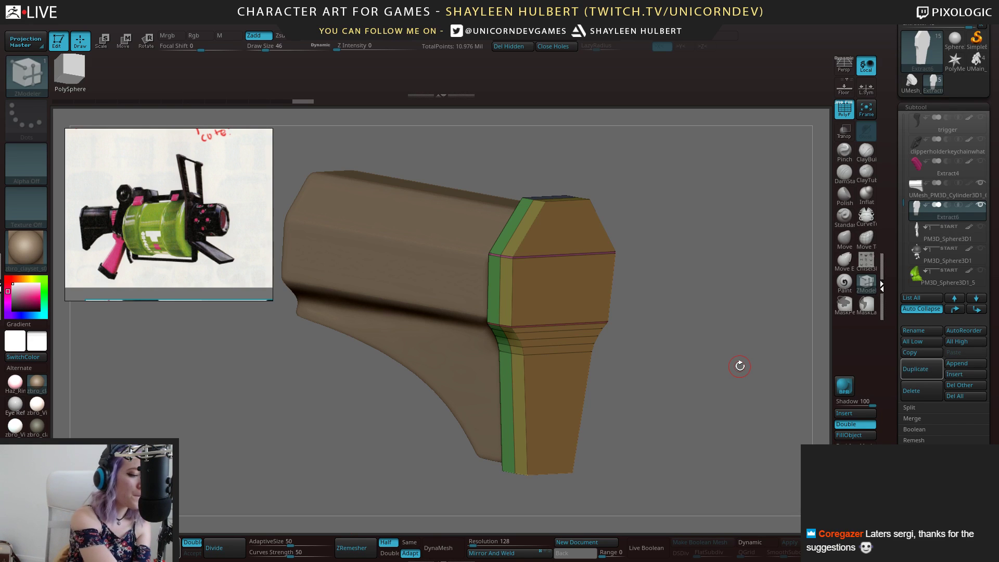
Set ZModeler's edge action to Crease with the EdgeLoop Complete target
mouse_move(776, 348)
alt+mouse_down()
mouse_move(734, 190)
mouse_move(624, 259)
alt+mouse_up()
shift+drag(687, 263, 632, 276)
alt+drag(645, 312, 637, 374)
mouse_move(588, 405)
mouse_down()
mouse_move(310, 389)
mouse_move(338, 331)
mouse_move(497, 290)
mouse_move(673, 312)
mouse_move(670, 323)
mouse_move(723, 328)
mouse_move(721, 338)
mouse_up()
alt+drag(664, 218, 699, 229)
drag(892, 252, 891, 246)
drag(737, 309, 650, 276)
key(space)
alt+drag(457, 296, 392, 296)
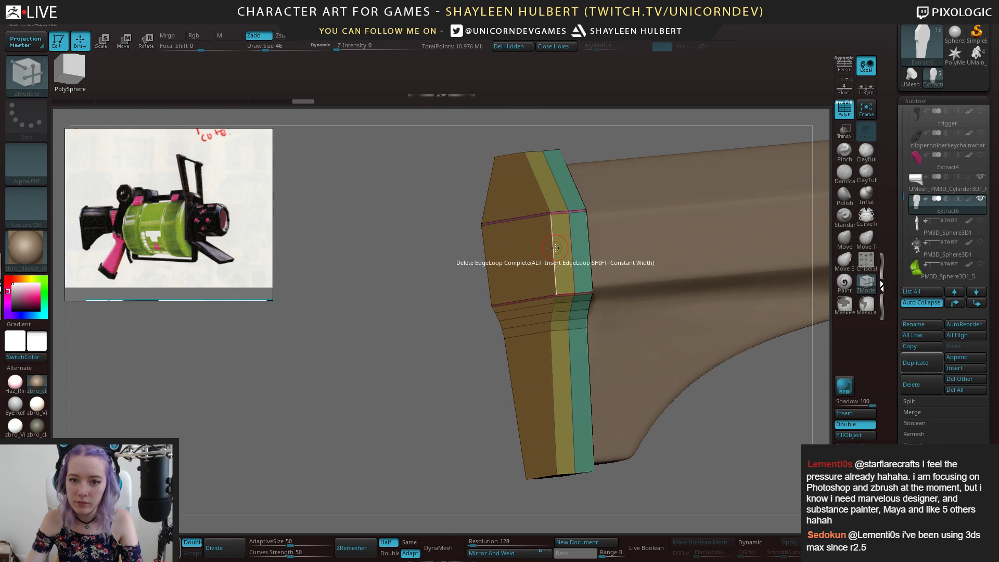
key(space)
click(546, 310)
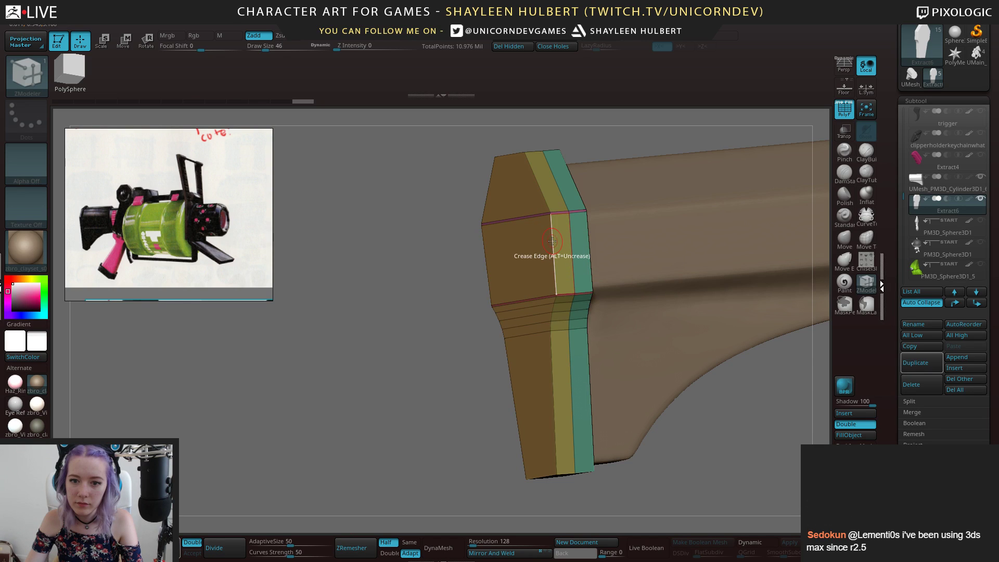
key(space)
click(492, 370)
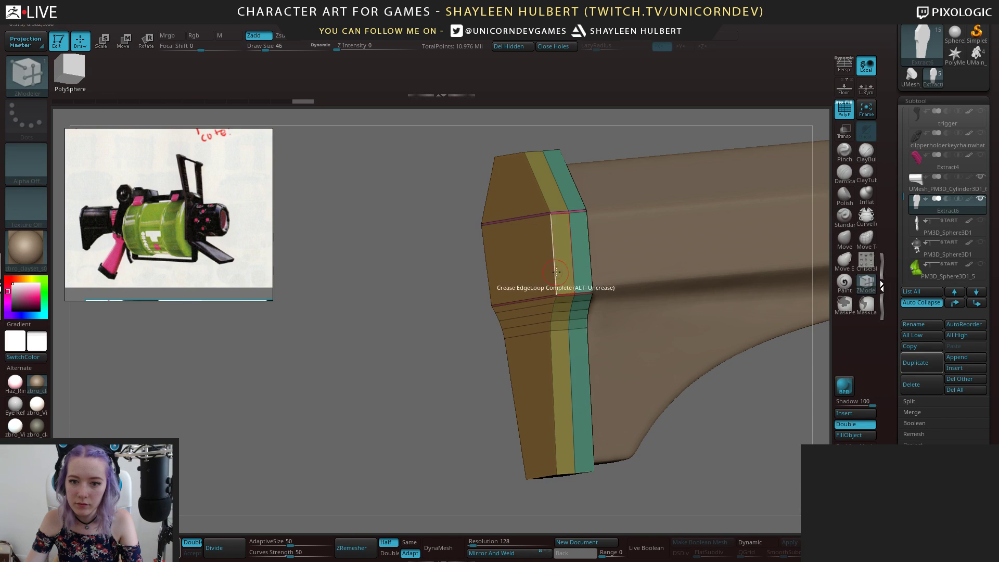
Crease the complete edge loops around the plate's front and back outlines
click(553, 264)
drag(494, 292, 536, 251)
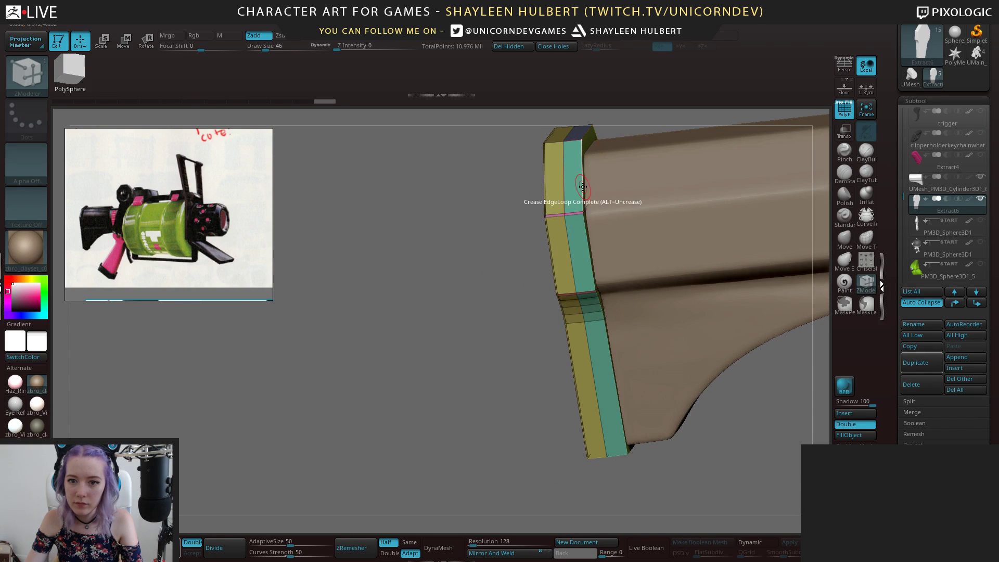
drag(645, 240, 651, 261)
drag(668, 206, 712, 375)
Turn on dynamic subdivision with QGrid 2 and SmoothSubdiv 5, and hide the polyframe to preview the plate
click(750, 542)
drag(718, 524, 735, 384)
drag(739, 553, 744, 554)
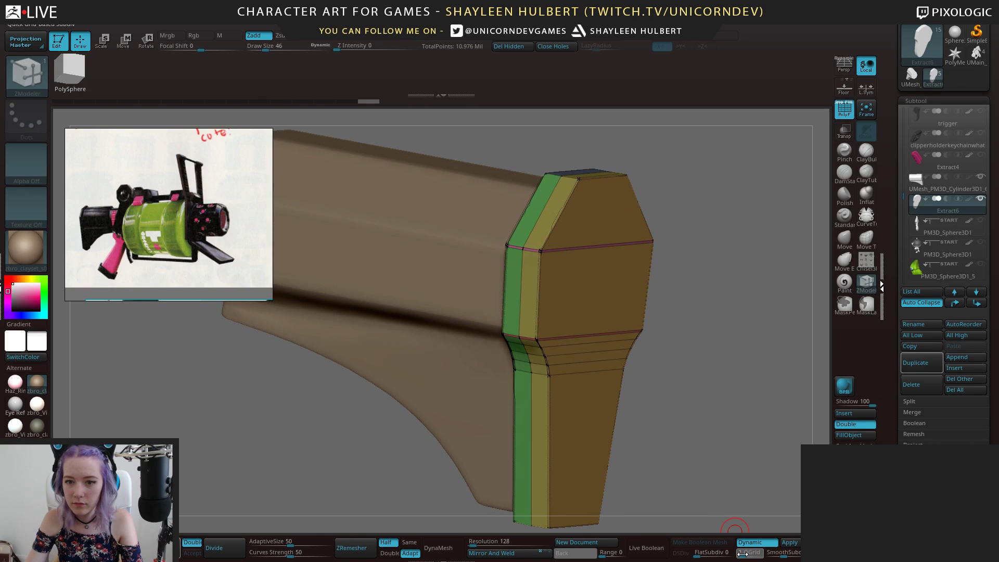
drag(729, 363, 687, 369)
click(841, 108)
drag(720, 468, 703, 355)
mouse_move(636, 349)
mouse_down()
mouse_move(674, 334)
mouse_move(688, 369)
mouse_move(691, 338)
mouse_move(758, 469)
mouse_up()
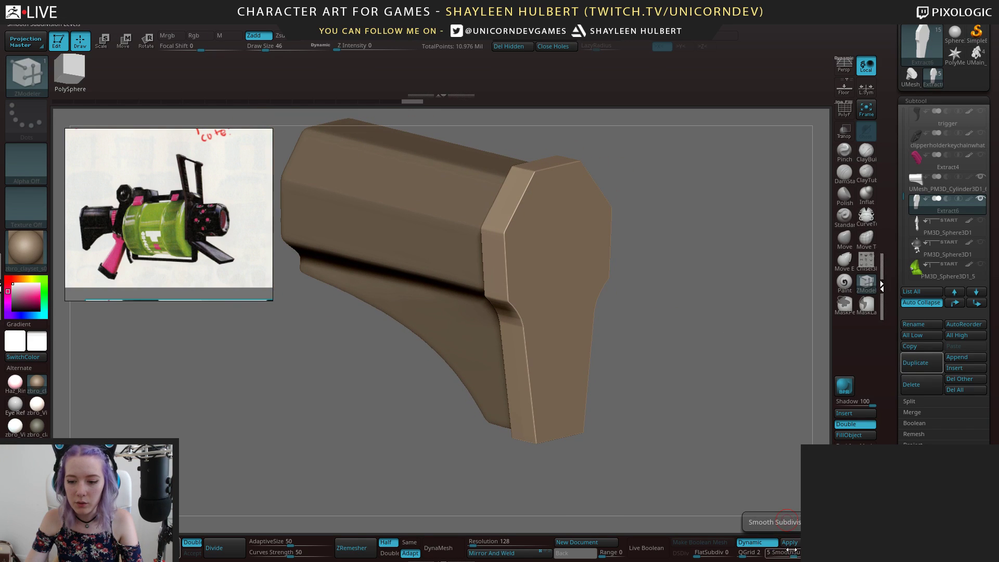
Apply the dynamic subdivision to the plate and view the stock from the side
click(790, 542)
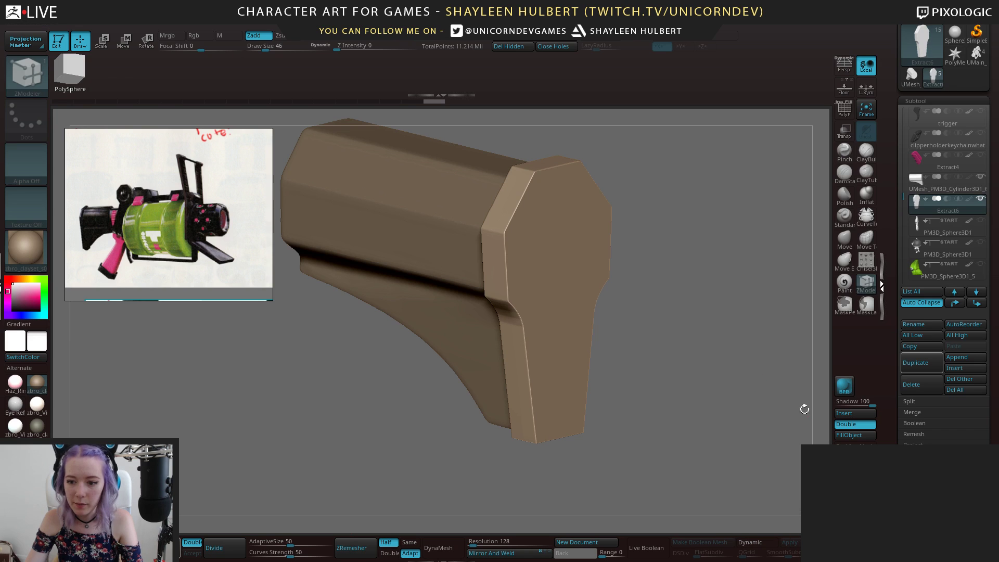
mouse_move(734, 217)
mouse_down()
mouse_move(725, 263)
mouse_move(620, 223)
mouse_up()
ctrl+drag(529, 363, 531, 370)
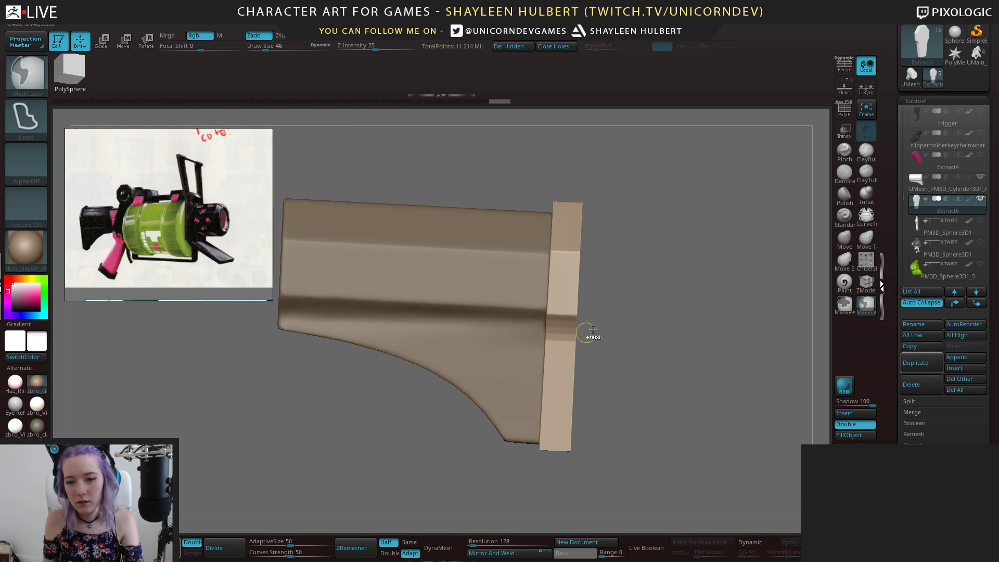
Step the end plate through its subdivision levels and compare how sharp its notched edges look up close
mouse_move(578, 190)
ctrl+mouse_down()
mouse_move(568, 472)
mouse_move(554, 165)
ctrl+mouse_up()
mouse_move(562, 179)
ctrl+right_down()
mouse_move(577, 265)
mouse_move(653, 380)
mouse_move(551, 274)
ctrl+right_up()
key(shift)
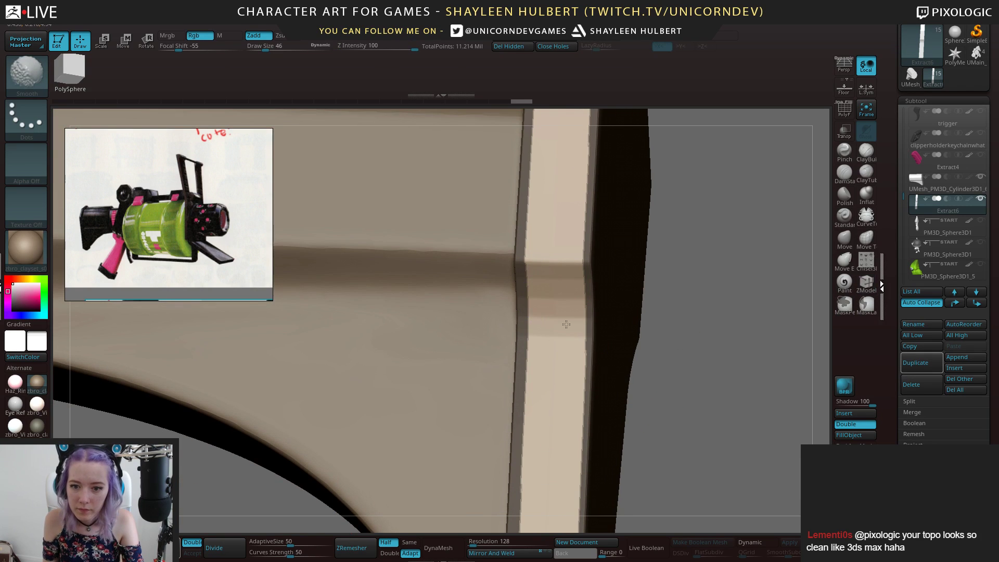
mouse_move(723, 378)
alt+mouse_down()
mouse_move(718, 323)
mouse_move(681, 318)
alt+mouse_up()
scroll(906, 388, down, 3)
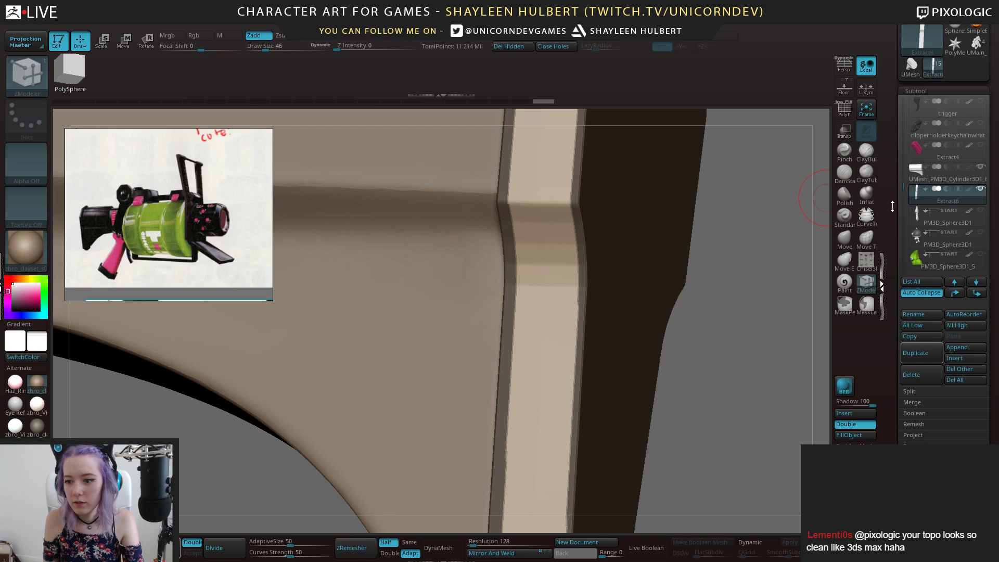
click(919, 405)
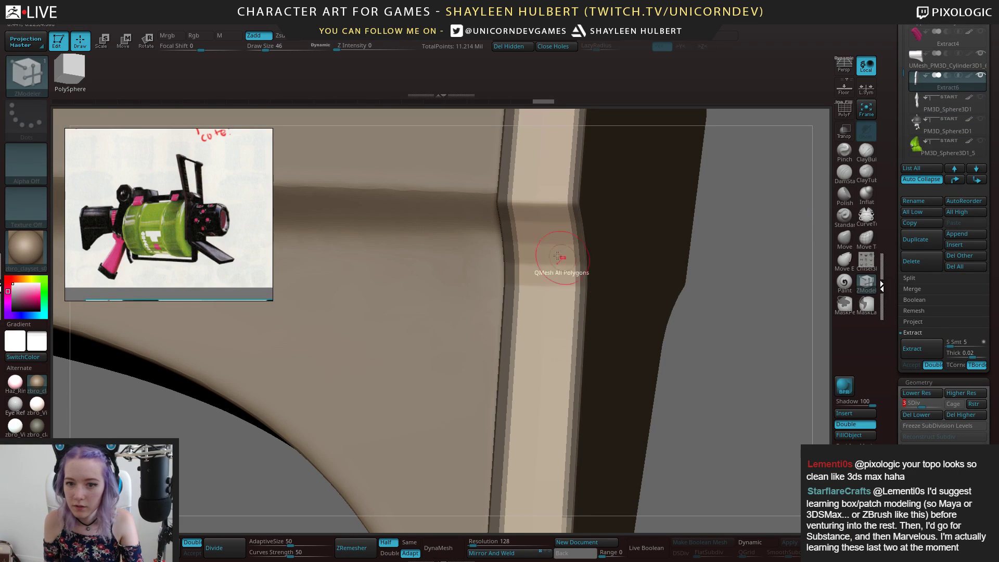
key(shift)
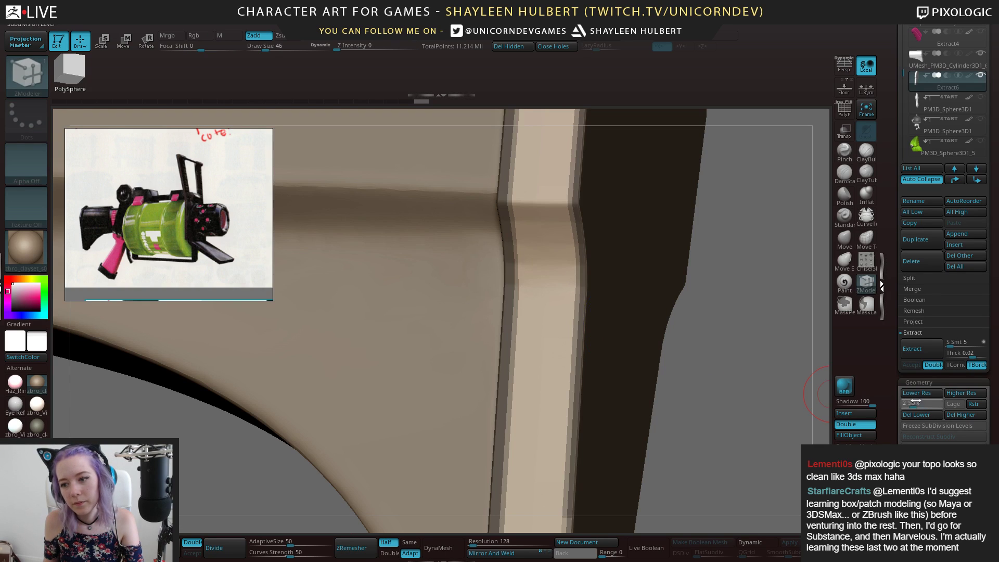
key(shift)
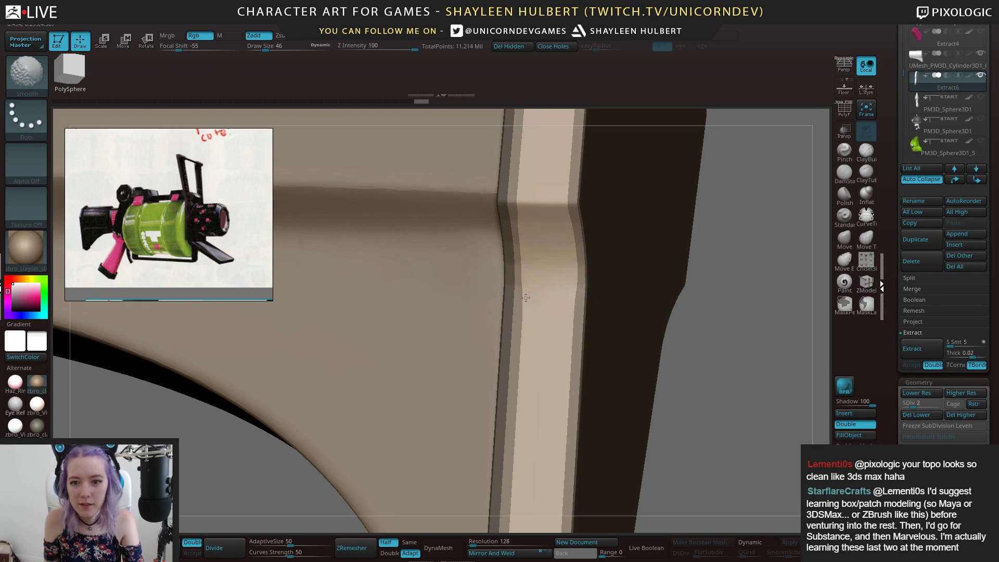
key(d)
key(d)
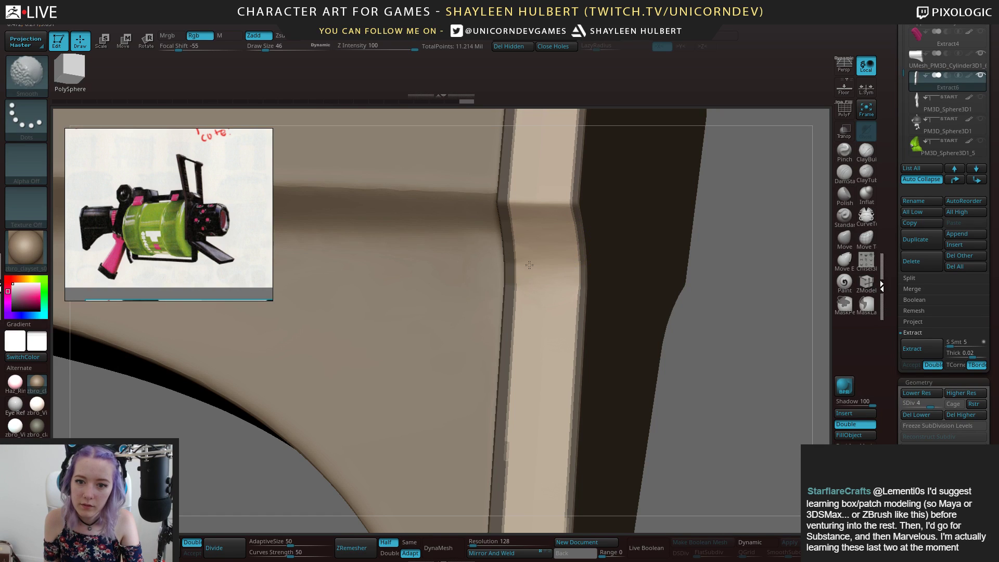
Set the end plate to SDiv 3 and delete its higher and lower subdivision levels
mouse_move(760, 272)
mouse_down()
mouse_move(734, 278)
mouse_move(724, 190)
mouse_up()
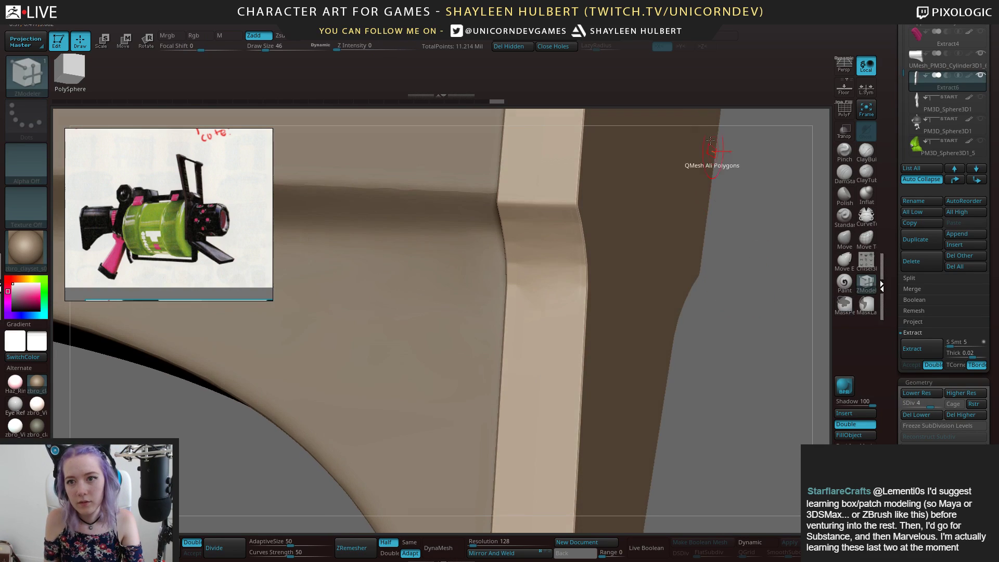
key(f)
drag(726, 322, 383, 423)
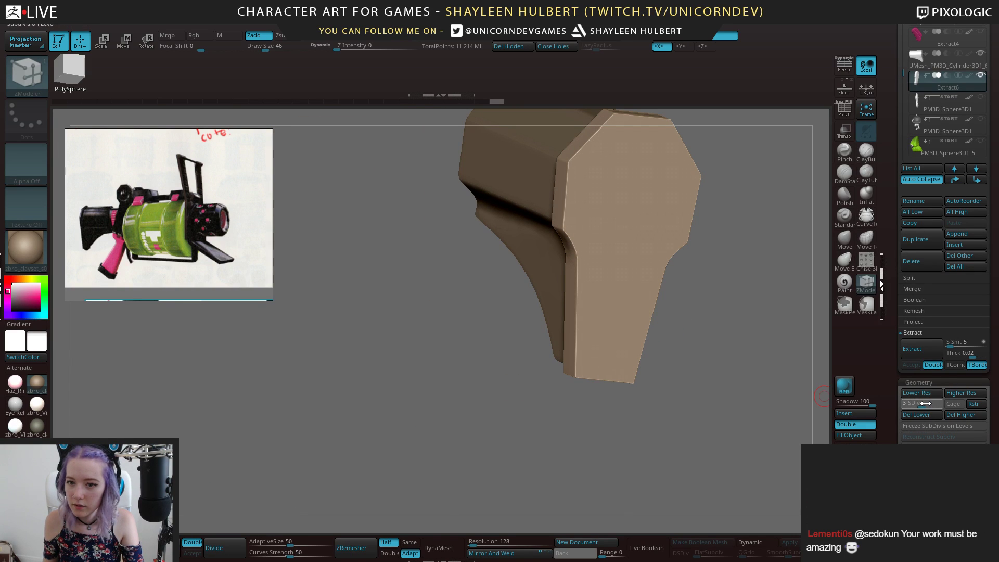
mouse_move(744, 367)
alt+mouse_down()
mouse_move(742, 390)
mouse_move(761, 388)
mouse_move(741, 372)
alt+mouse_up()
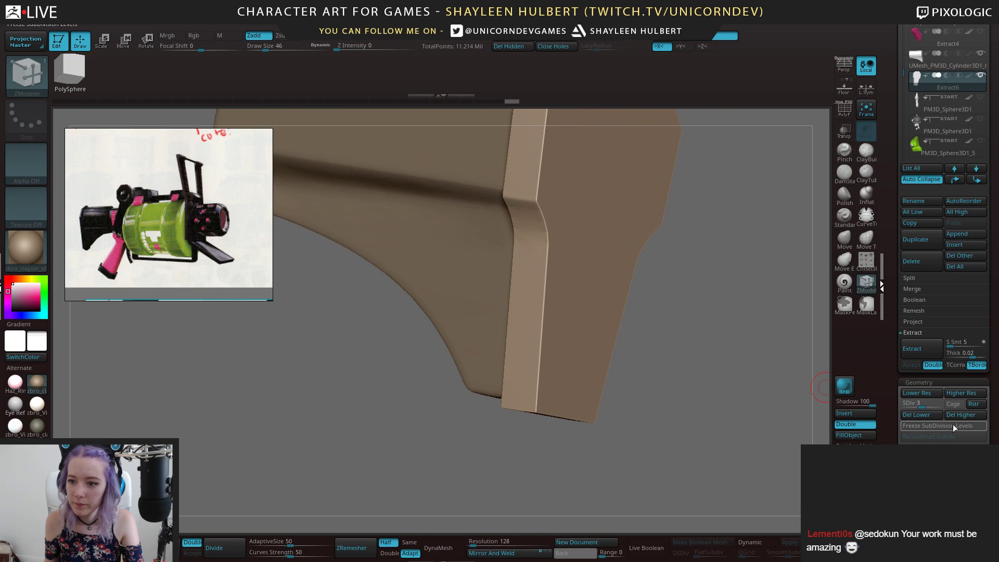
drag(710, 342, 656, 347)
click(961, 415)
drag(741, 400, 664, 323)
key(shift)
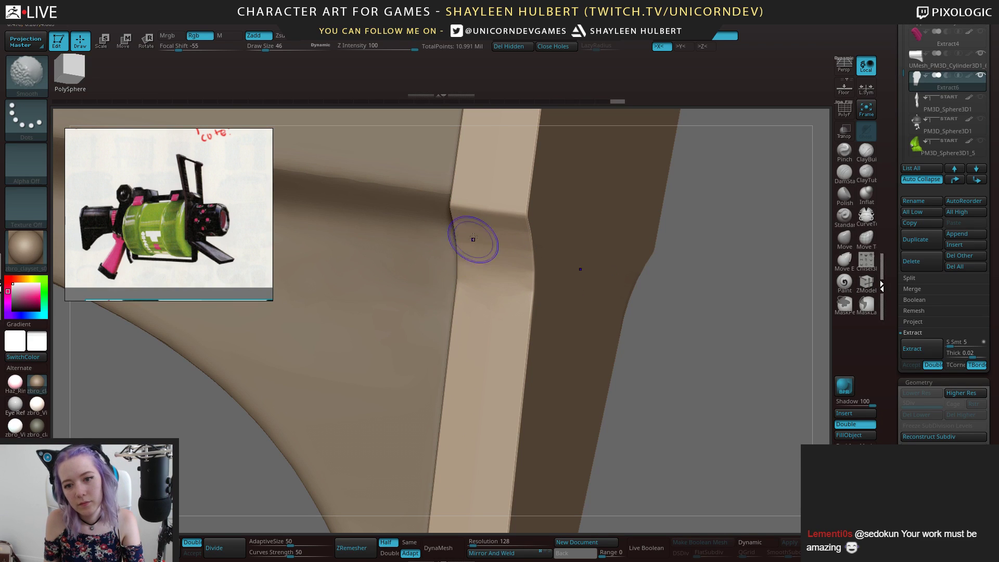
Examine the plate's edges, notched corners and underside from both sides of the stock
mouse_move(669, 404)
mouse_down()
mouse_move(711, 336)
mouse_move(701, 356)
mouse_move(363, 357)
mouse_up()
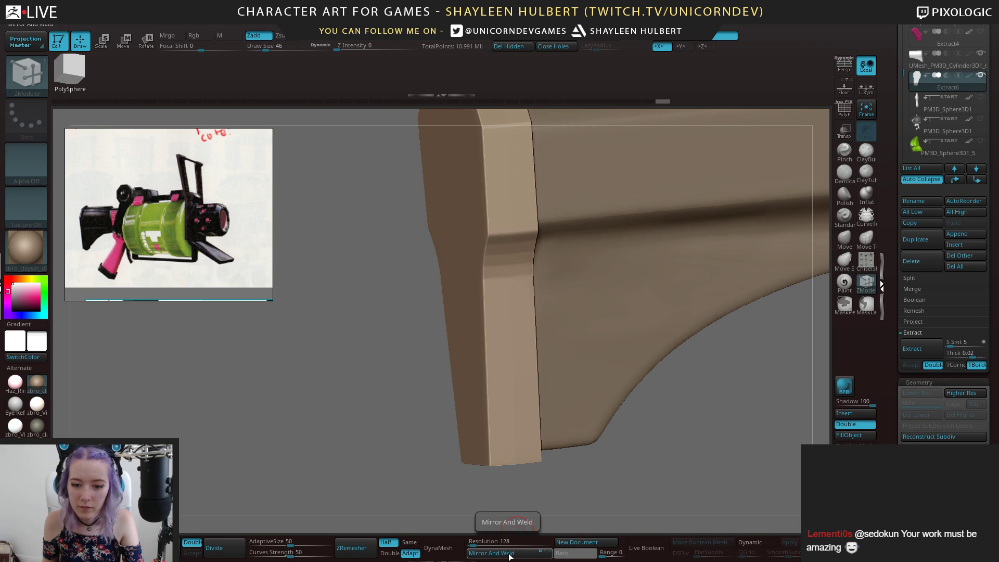
drag(614, 447, 689, 380)
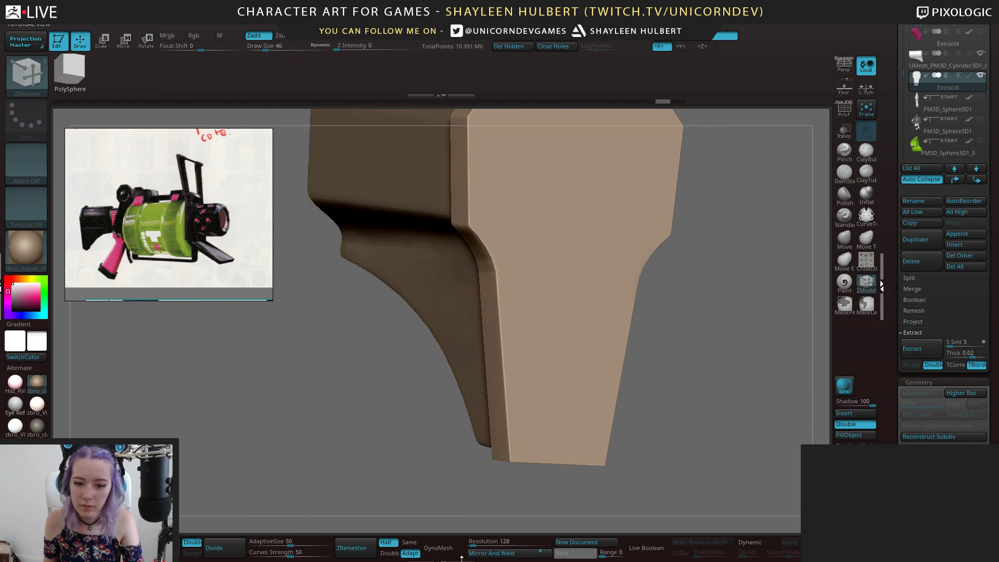
mouse_move(723, 346)
alt+mouse_down()
mouse_move(721, 367)
mouse_move(626, 311)
alt+mouse_up()
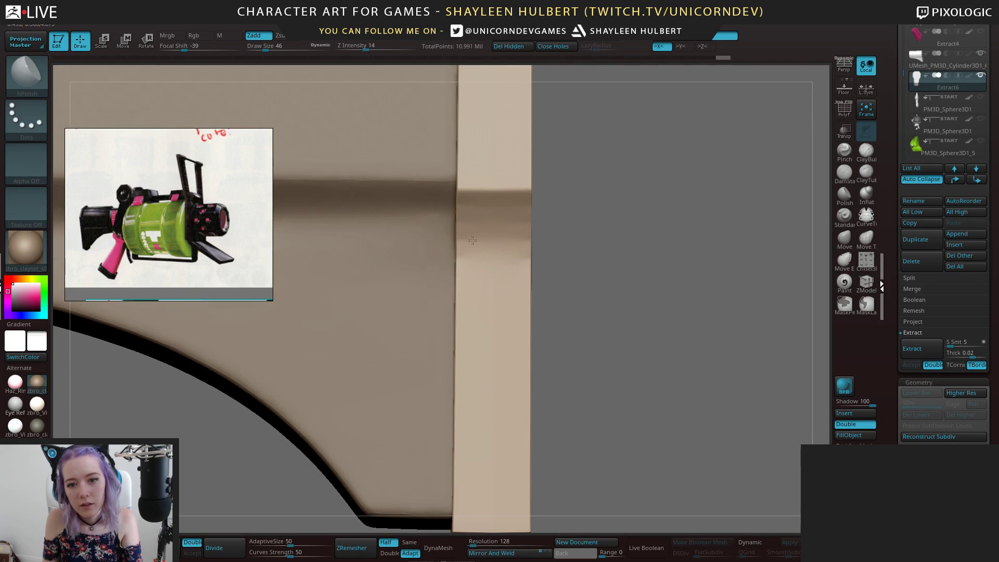
drag(638, 256, 714, 360)
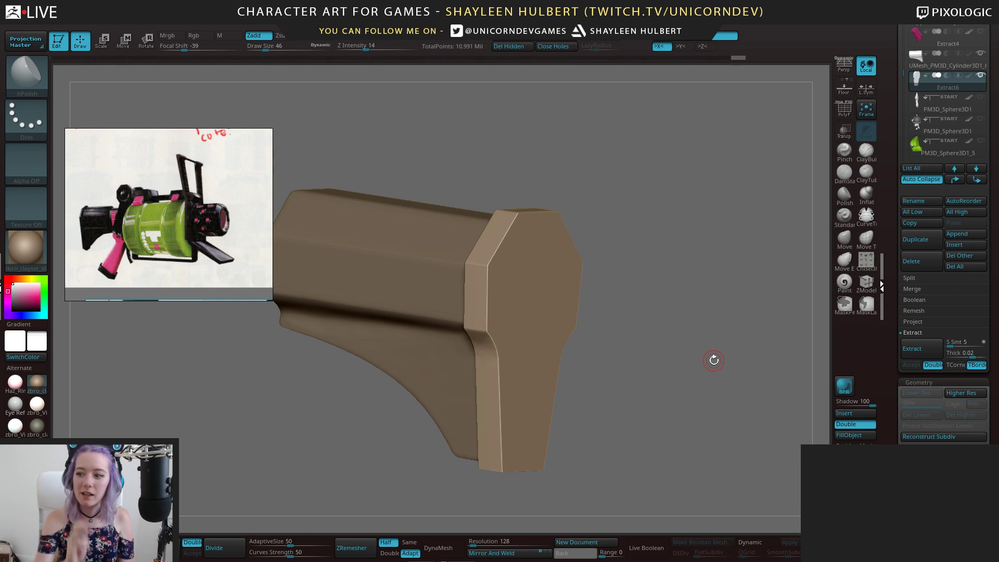
drag(645, 318, 586, 346)
mouse_move(661, 313)
alt+mouse_down()
mouse_move(673, 331)
mouse_move(694, 318)
alt+mouse_up()
mouse_move(624, 297)
mouse_down()
mouse_move(686, 305)
mouse_move(682, 272)
mouse_move(580, 269)
mouse_up()
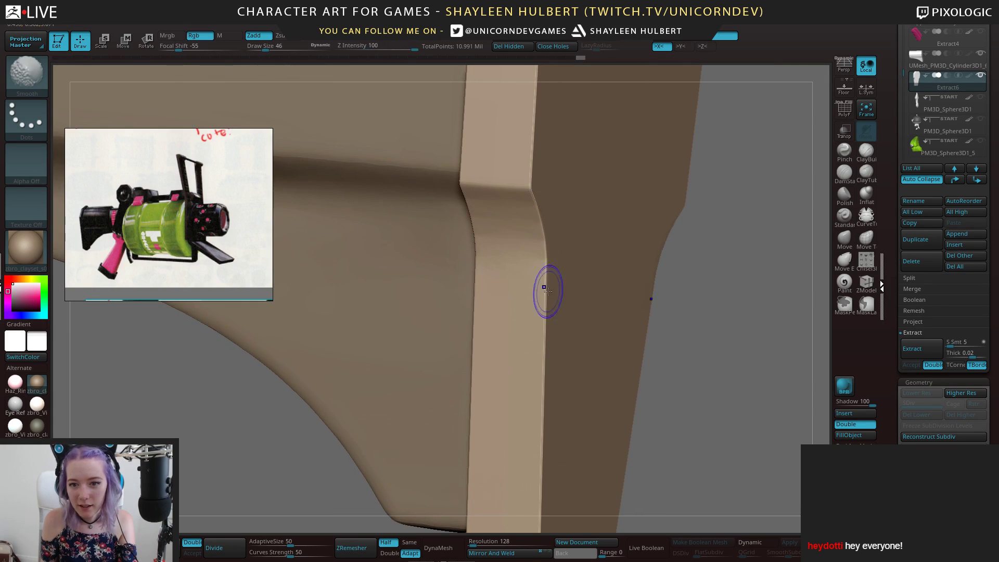
alt+right_drag(531, 119, 513, 208)
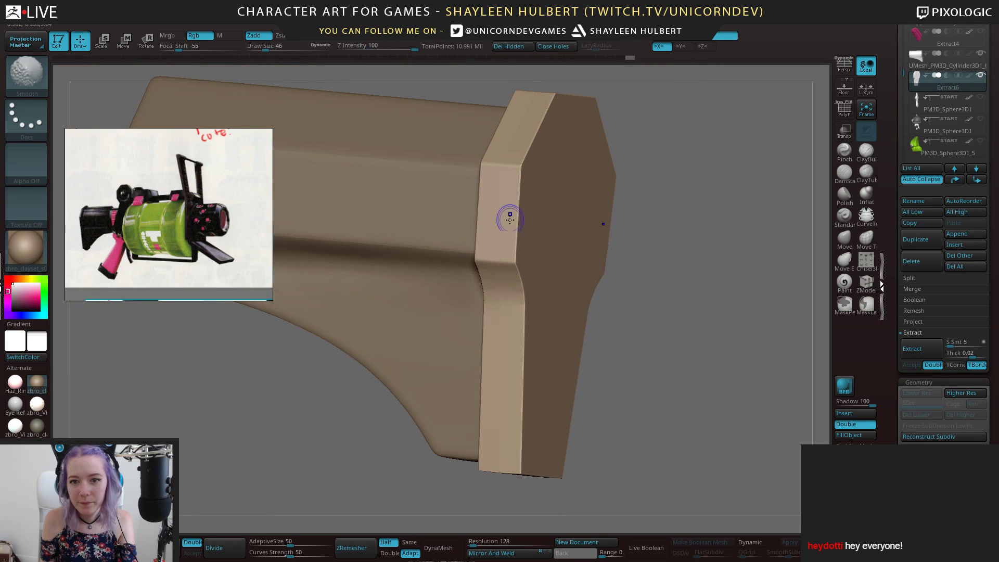
drag(679, 276, 483, 179)
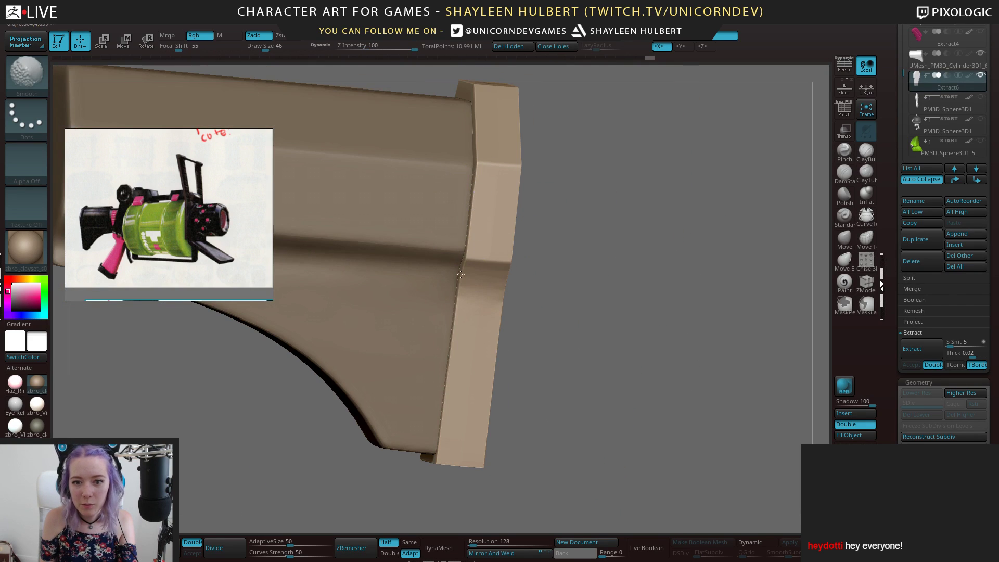
mouse_move(619, 278)
alt+mouse_down()
mouse_move(624, 318)
mouse_move(614, 313)
alt+mouse_up()
mouse_move(478, 304)
shift+mouse_down()
mouse_move(460, 357)
mouse_move(671, 281)
shift+mouse_up()
drag(588, 453, 535, 256)
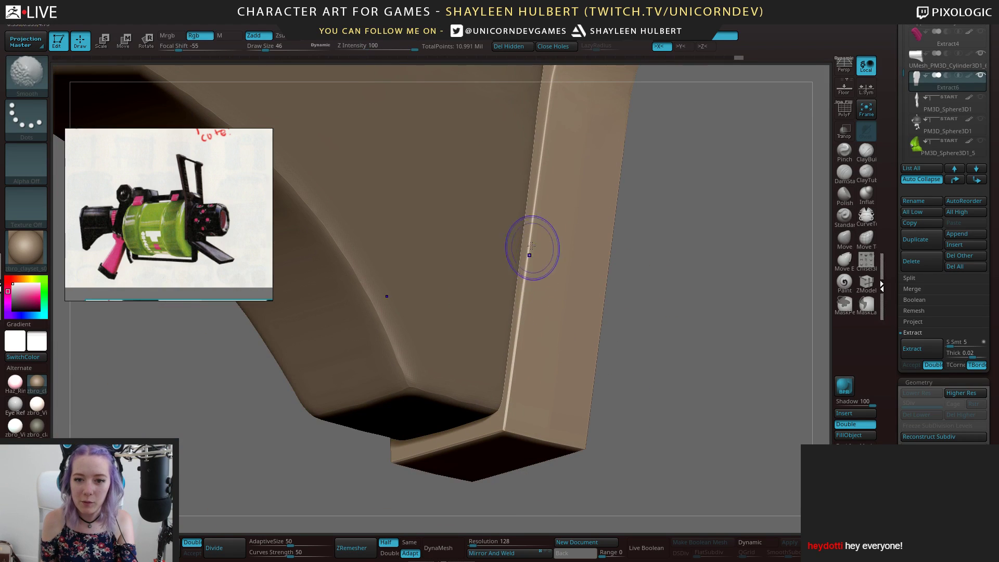
drag(645, 312, 772, 344)
drag(647, 343, 517, 489)
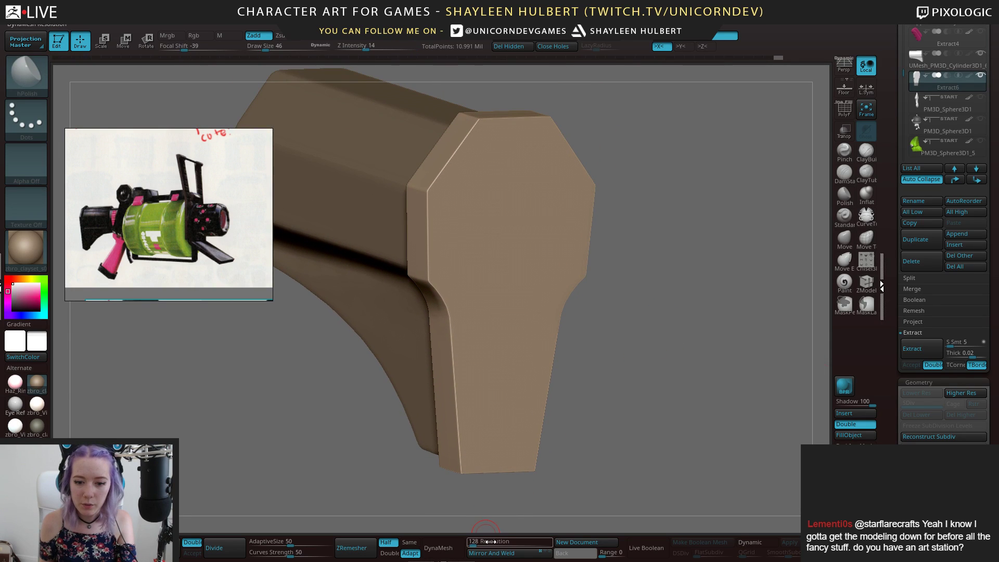
DynaMesh the end plate at resolution 304 and check its edges from several angles
drag(473, 540, 477, 503)
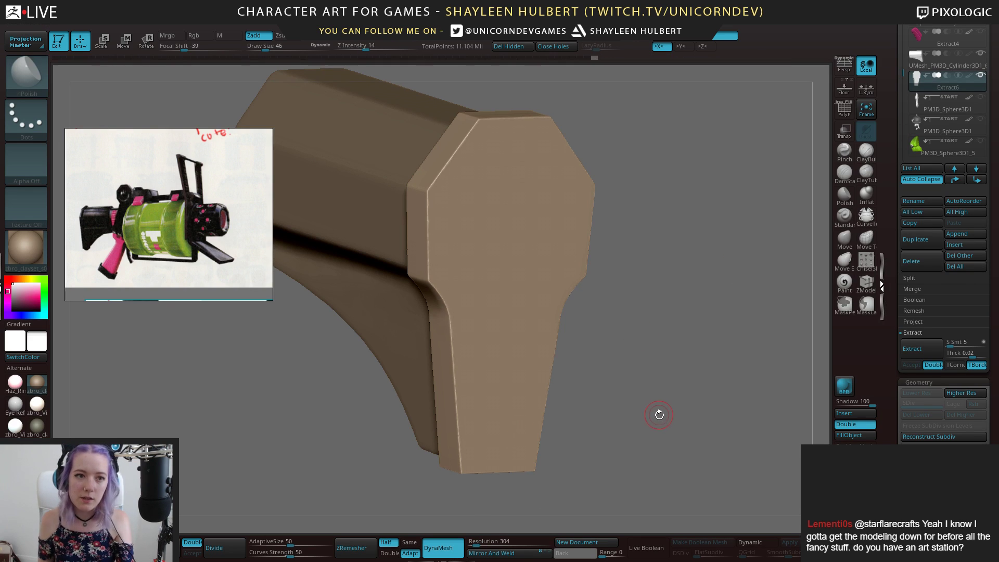
mouse_move(631, 362)
mouse_down()
mouse_move(649, 371)
mouse_move(650, 405)
mouse_up()
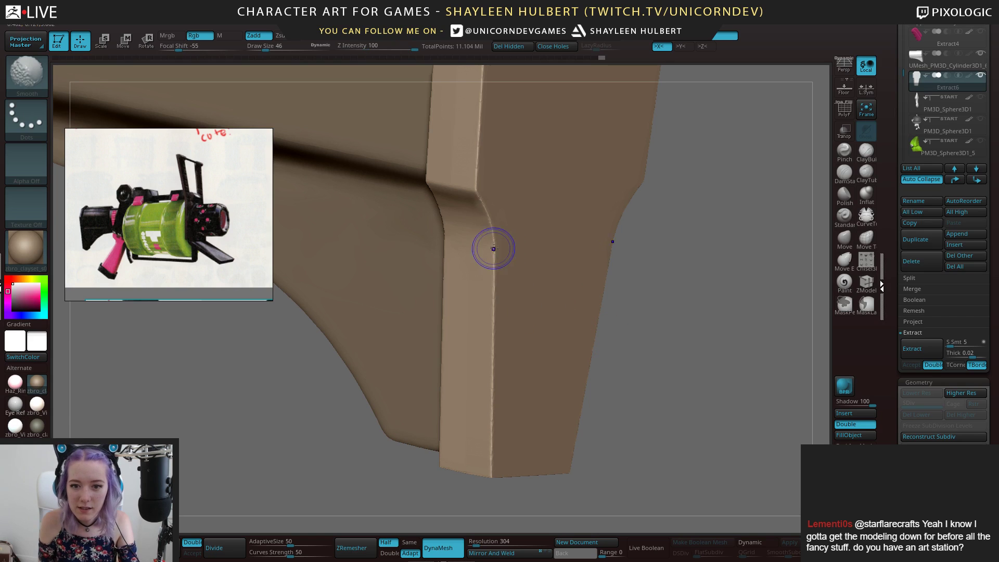
alt+drag(689, 358, 658, 310)
drag(723, 281, 686, 296)
drag(686, 296, 658, 255)
drag(516, 338, 808, 375)
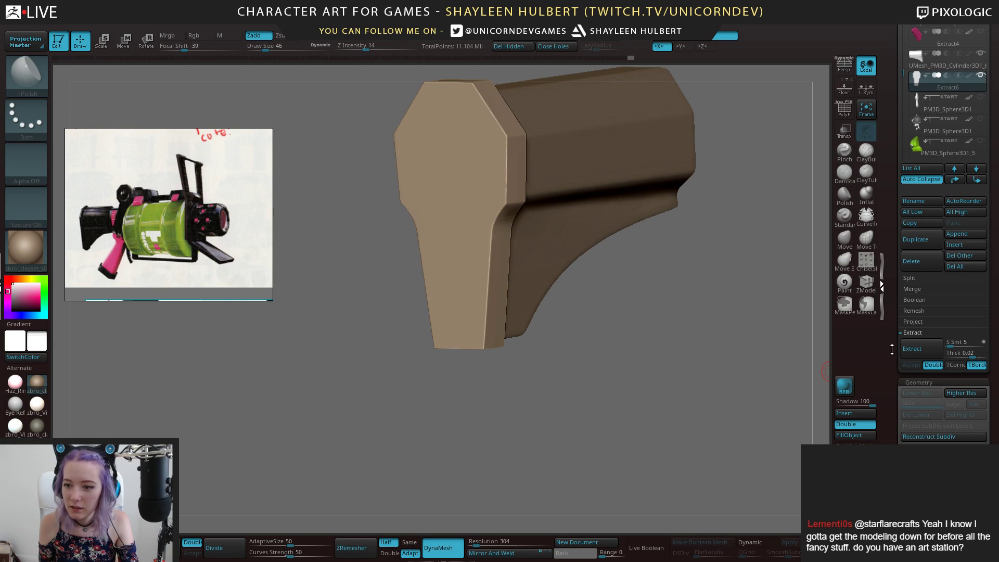
Raise the DynaMesh resolution to 400, save the project and remesh the end plate
scroll(890, 350, down, 10)
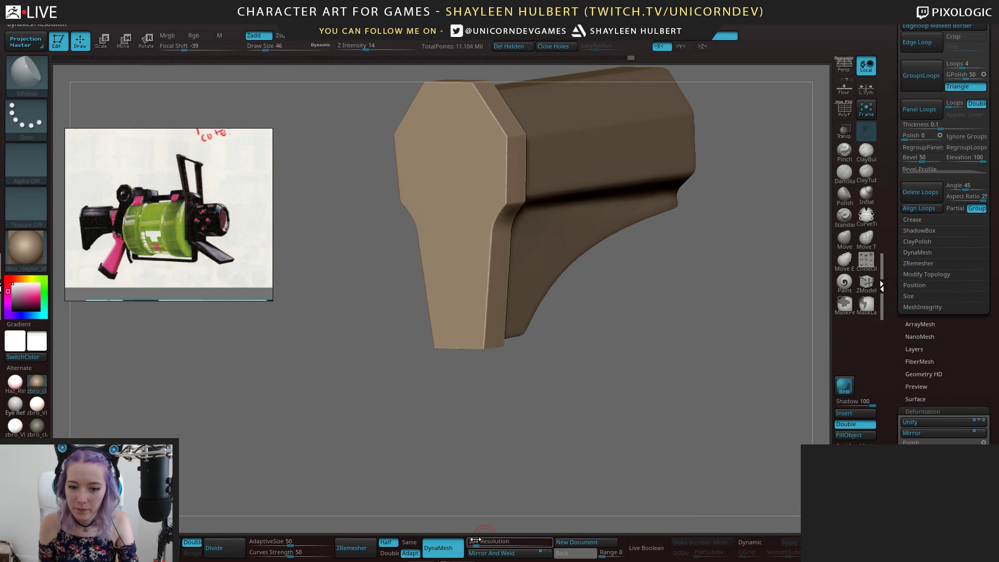
key(ctrl+s)
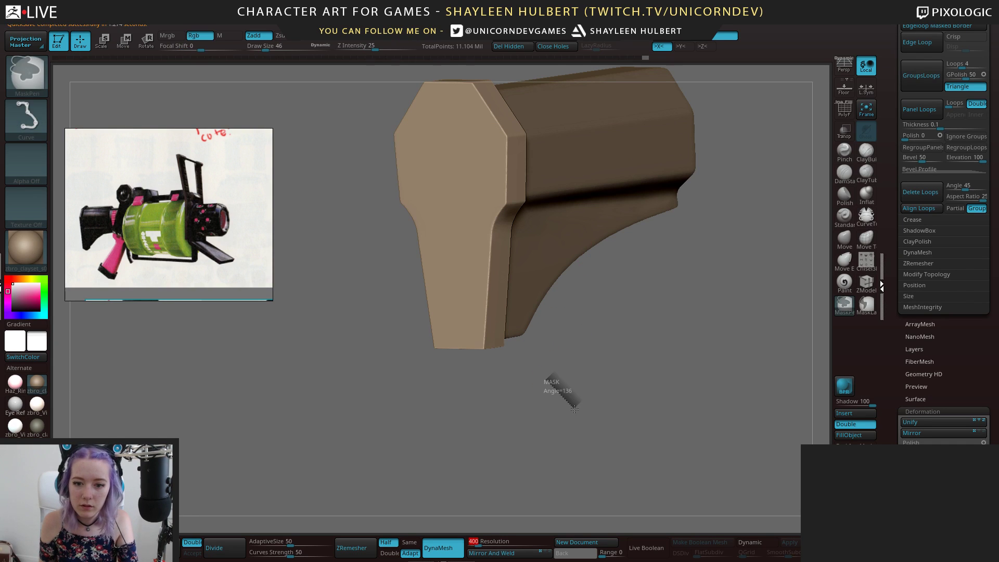
mouse_move(553, 408)
mouse_down()
mouse_move(608, 413)
mouse_move(565, 415)
mouse_up()
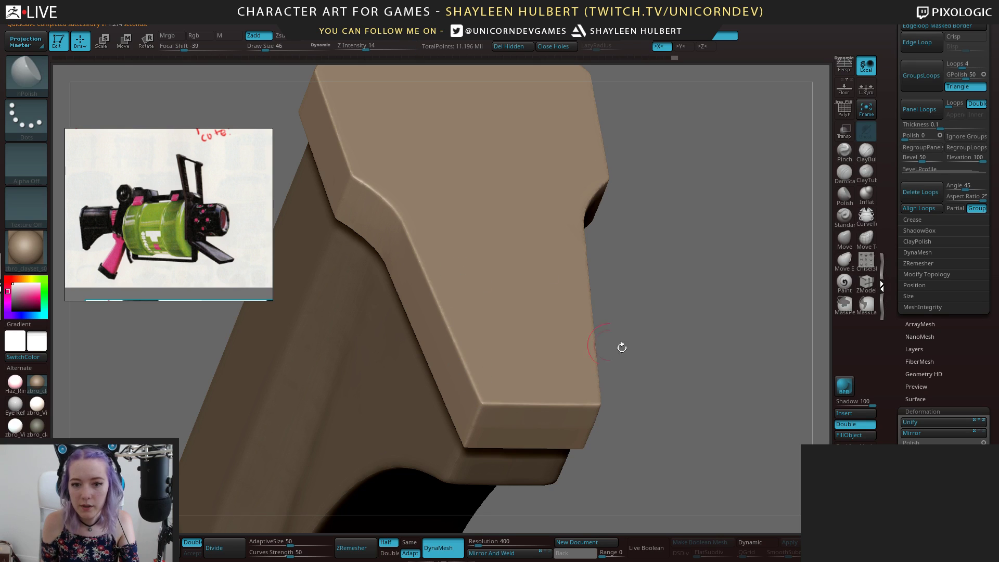
Try polishing the remeshed plate's edges, inspect the corners up close and undo the last changes
key(f)
drag(671, 317, 691, 364)
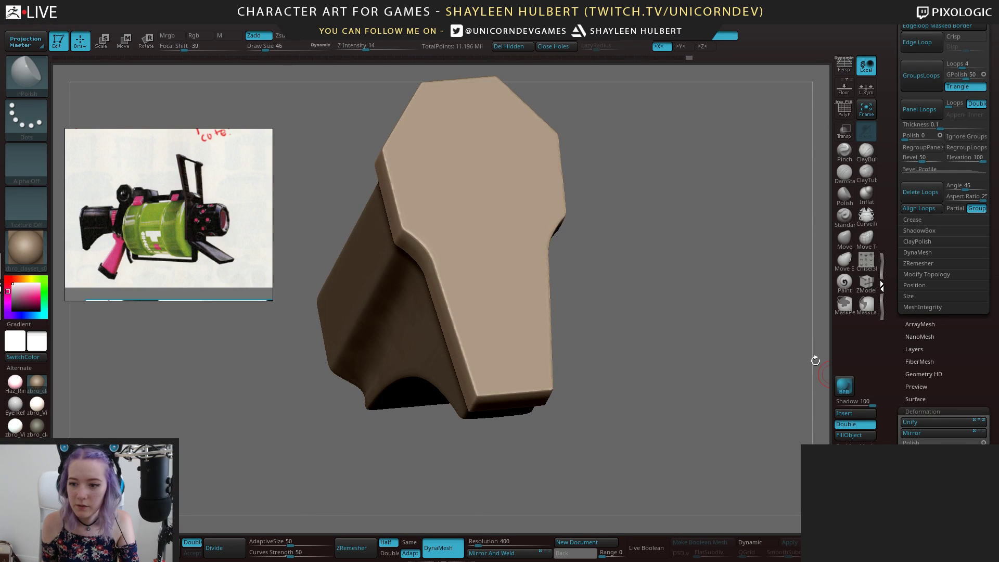
drag(643, 296, 739, 364)
alt+drag(619, 260, 709, 338)
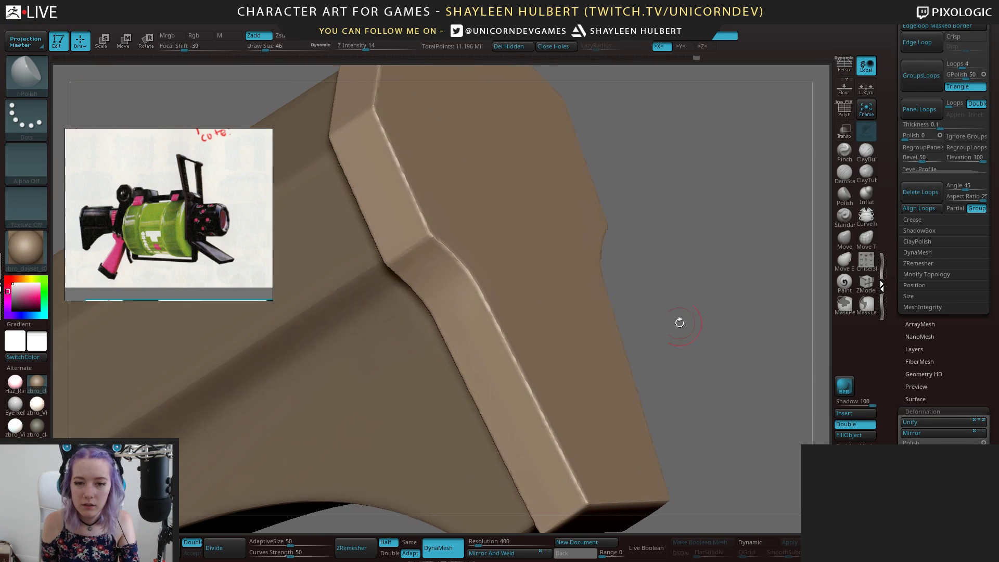
key(ctrl)
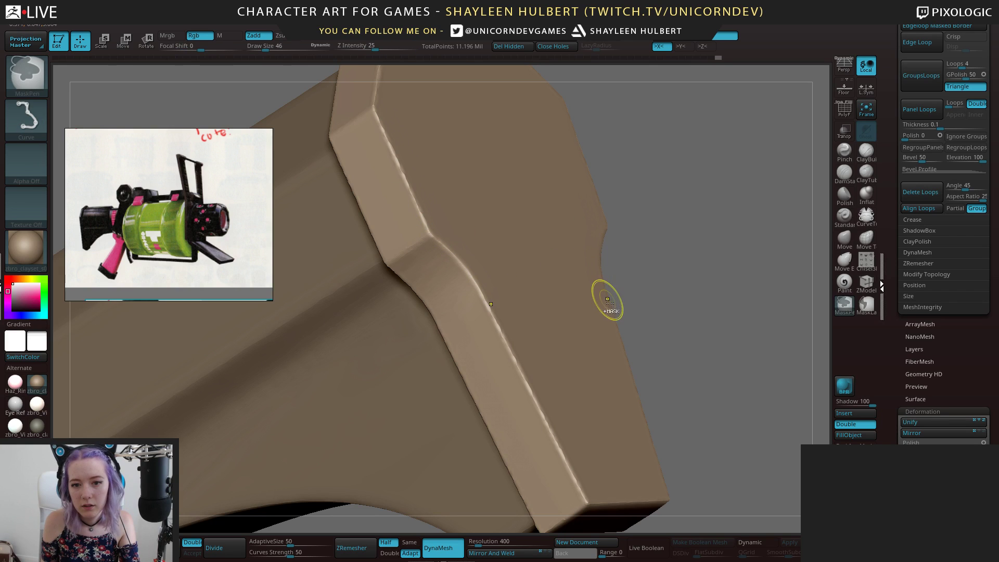
alt+drag(716, 327, 711, 319)
key(ctrl+z)
key(ctrl+z)
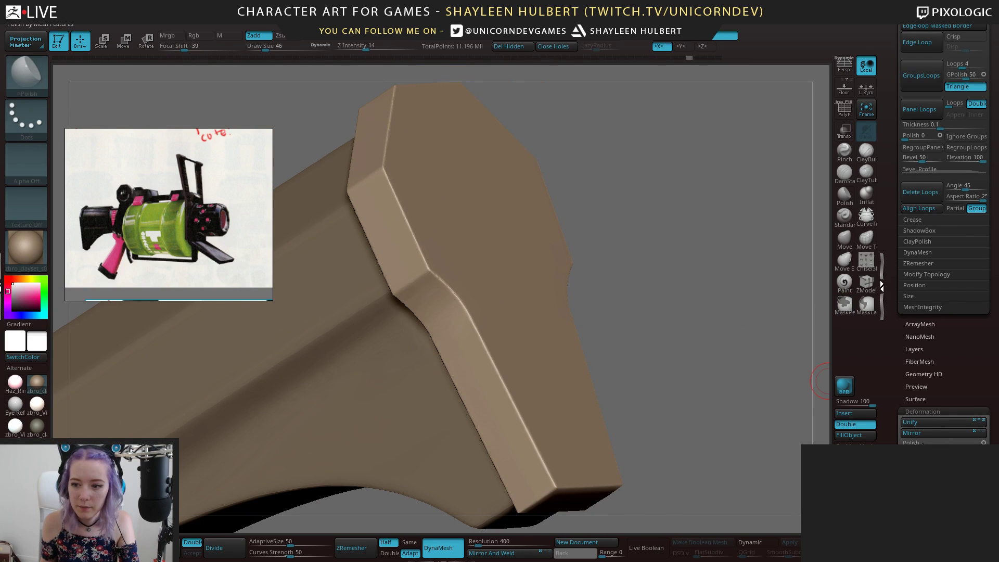
Soften the plate's edges with Polish By Features and check them from both sides of the stock
drag(683, 307, 488, 383)
mouse_move(385, 382)
alt+mouse_down()
mouse_move(314, 357)
mouse_move(323, 391)
mouse_move(344, 380)
alt+mouse_up()
key(shift)
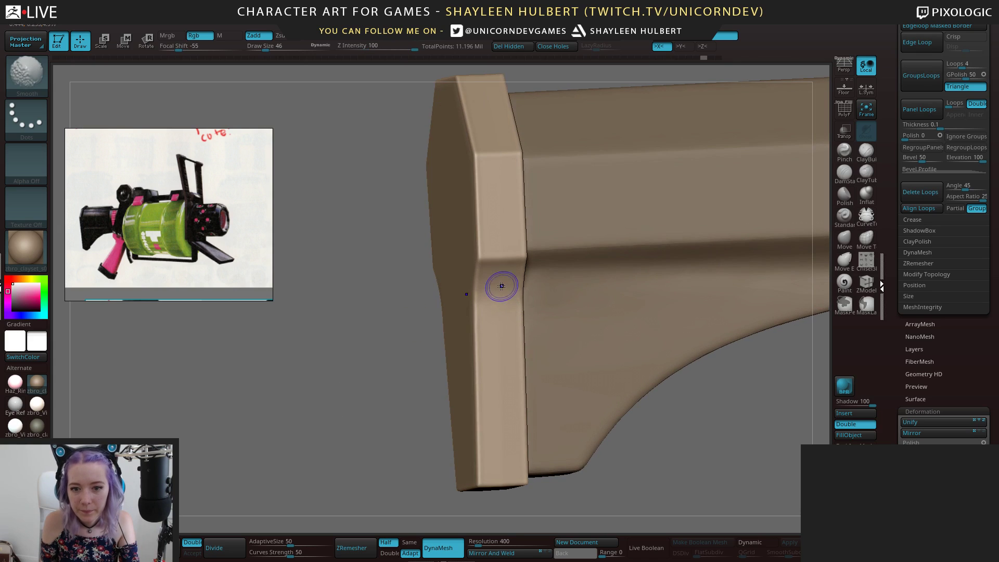
mouse_move(335, 426)
alt+mouse_down()
mouse_move(323, 384)
mouse_move(575, 352)
mouse_move(628, 302)
alt+mouse_up()
drag(718, 346, 627, 330)
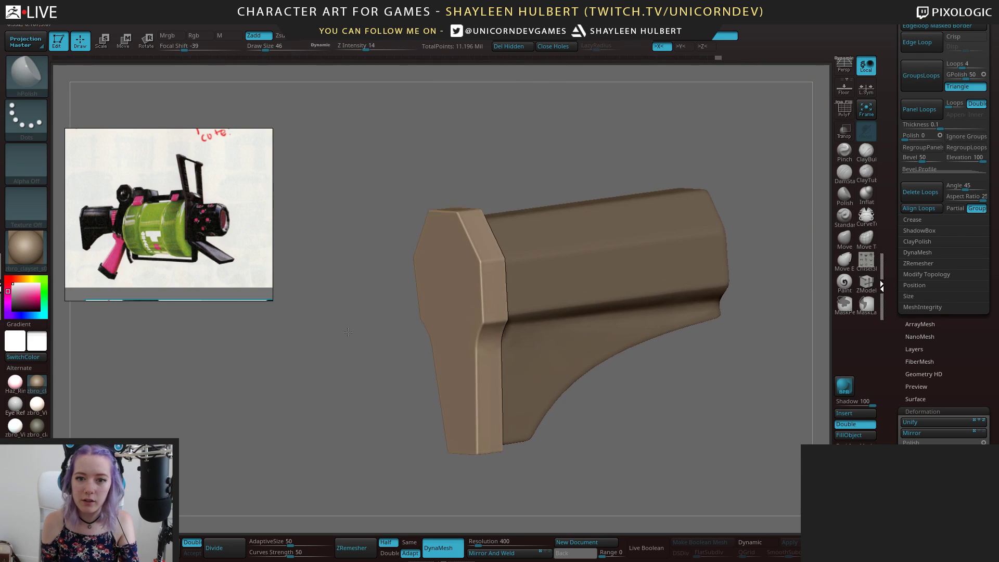
drag(345, 328, 367, 346)
alt+drag(366, 346, 381, 321)
shift+drag(459, 217, 448, 208)
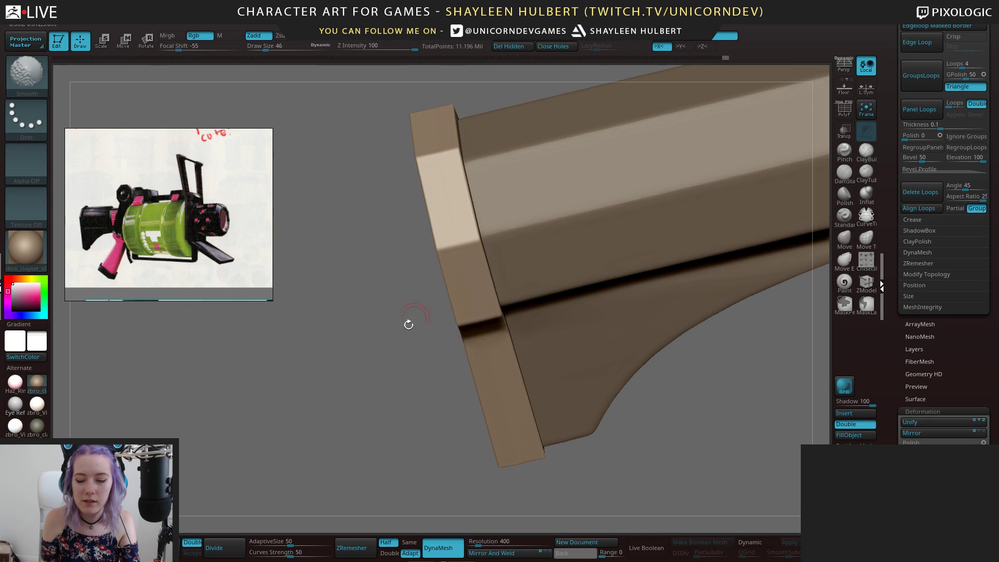
drag(433, 290, 310, 295)
Duplicate the stock's end plate as a new subtool
drag(603, 374, 609, 308)
drag(891, 134, 893, 272)
drag(665, 307, 683, 282)
click(929, 66)
drag(902, 108, 904, 85)
click(916, 333)
Scale the duplicated plate along separate axes to inset its outline within the original plate
drag(713, 337, 667, 302)
key(e)
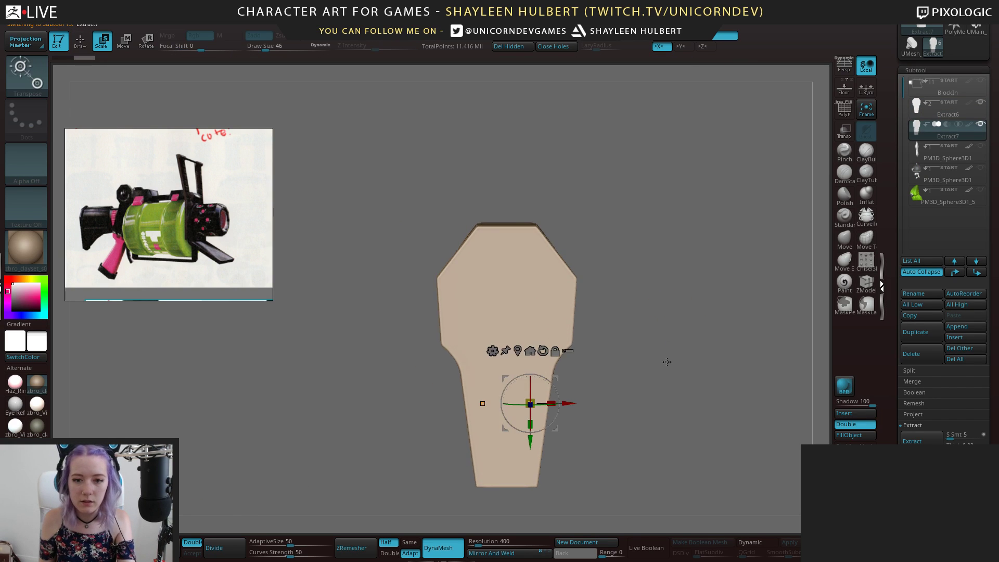
drag(614, 345, 677, 352)
mouse_move(571, 404)
mouse_down()
mouse_move(607, 406)
mouse_move(587, 405)
mouse_up()
drag(723, 332, 644, 344)
drag(547, 439, 547, 428)
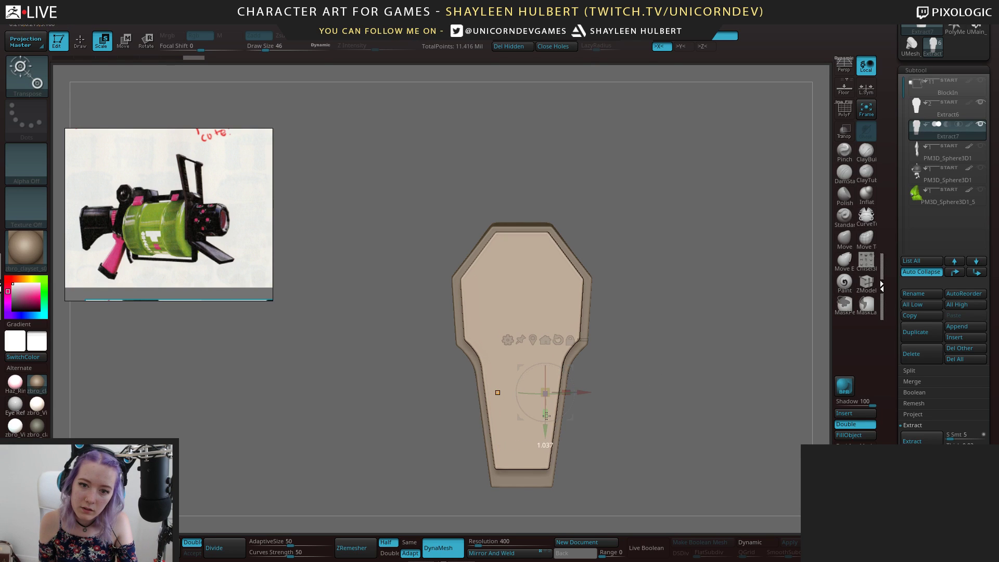
Stretch the inner coffin panel Extract7 vertically and set it to subtract from the stock with Live Boolean on
drag(546, 413, 545, 431)
alt+drag(643, 416, 689, 386)
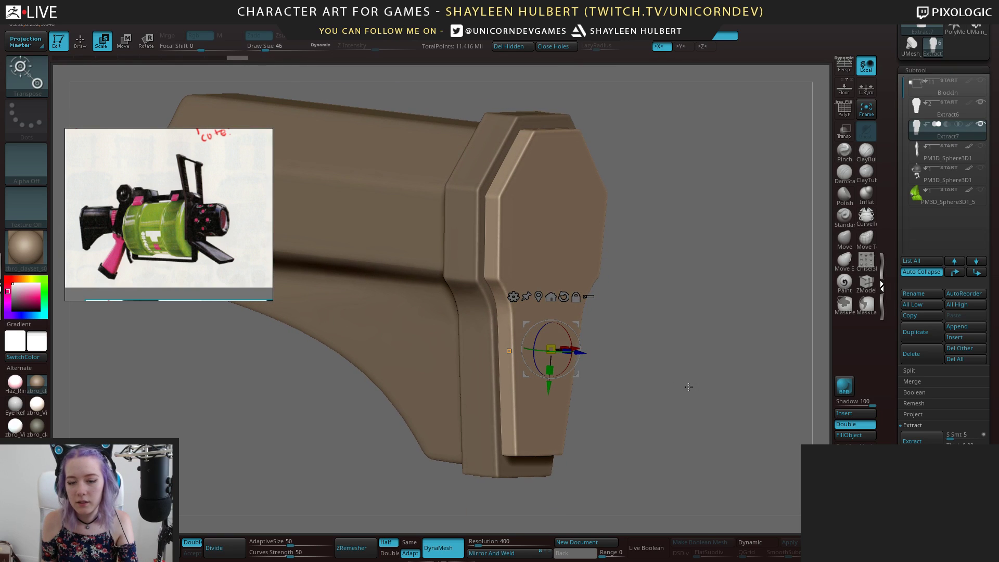
click(927, 113)
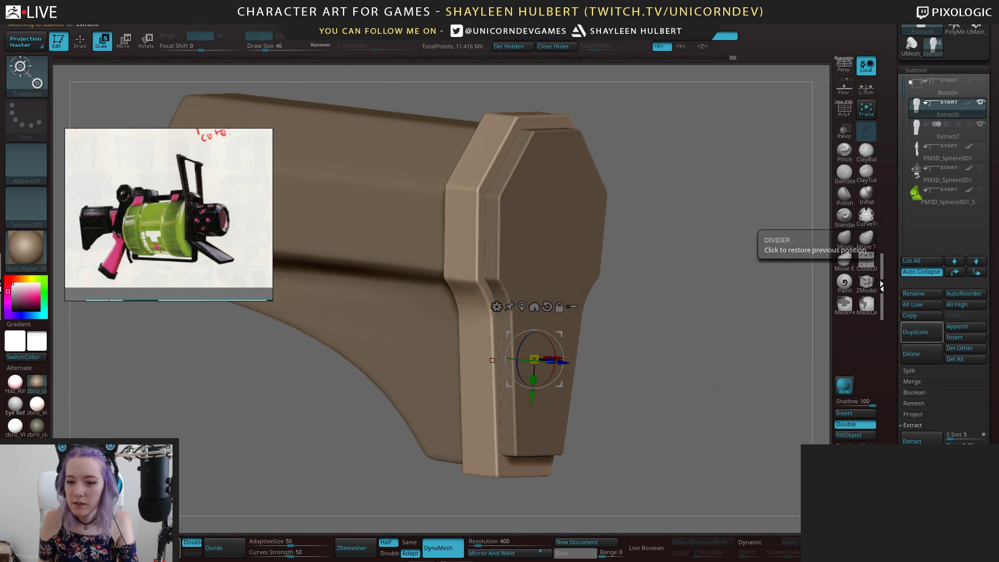
click(946, 125)
drag(796, 292, 760, 339)
click(917, 132)
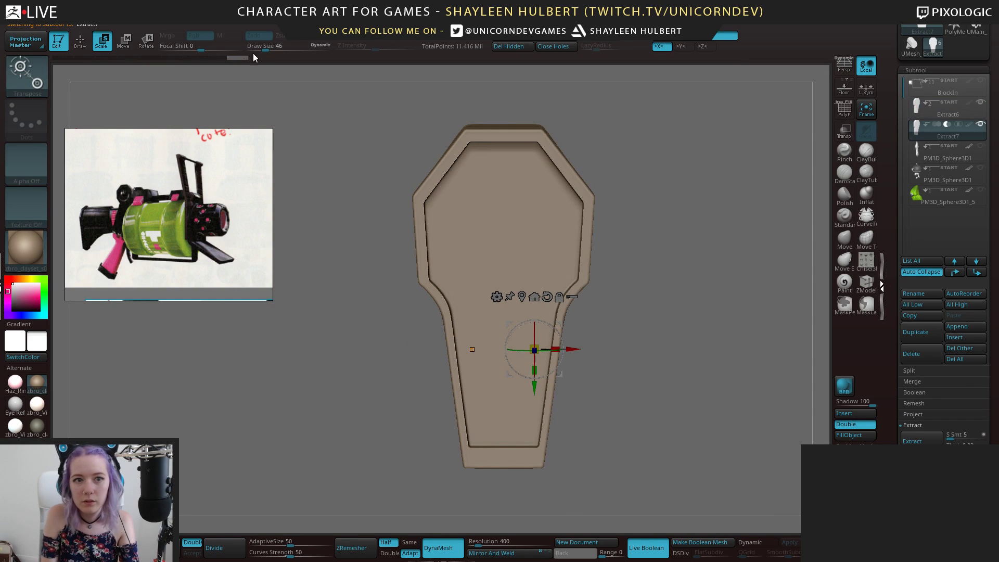
Step the Extract7 panel back through its undo history to its earlier full-size shape
drag(234, 60, 121, 64)
drag(555, 362, 623, 368)
drag(156, 56, 148, 63)
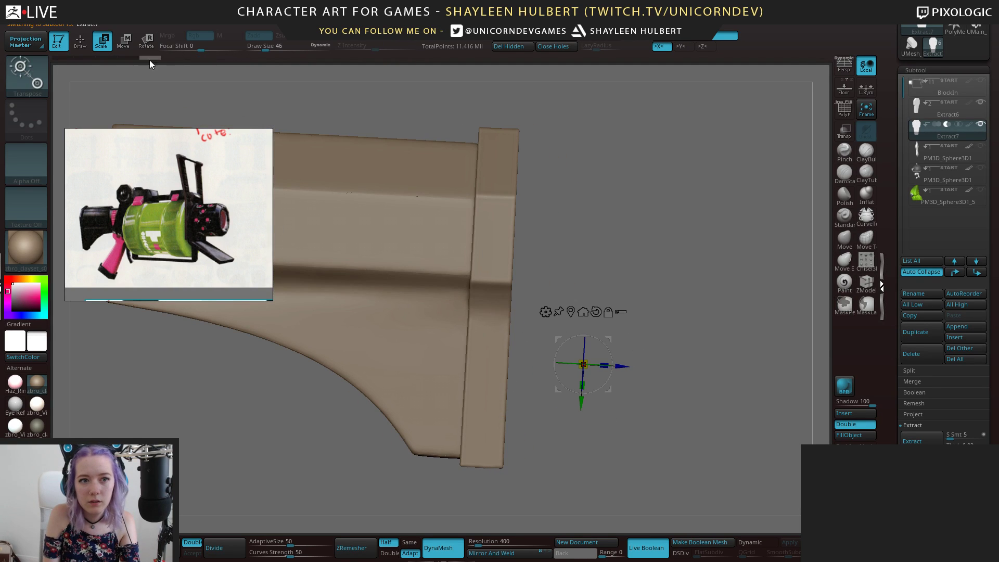
drag(621, 369, 713, 303)
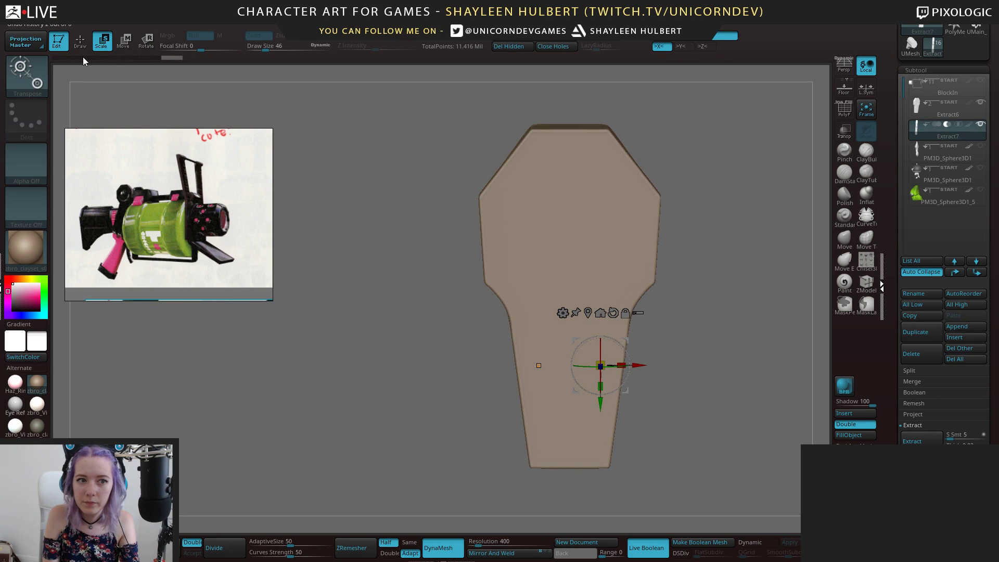
drag(83, 61, 68, 61)
drag(338, 331, 725, 360)
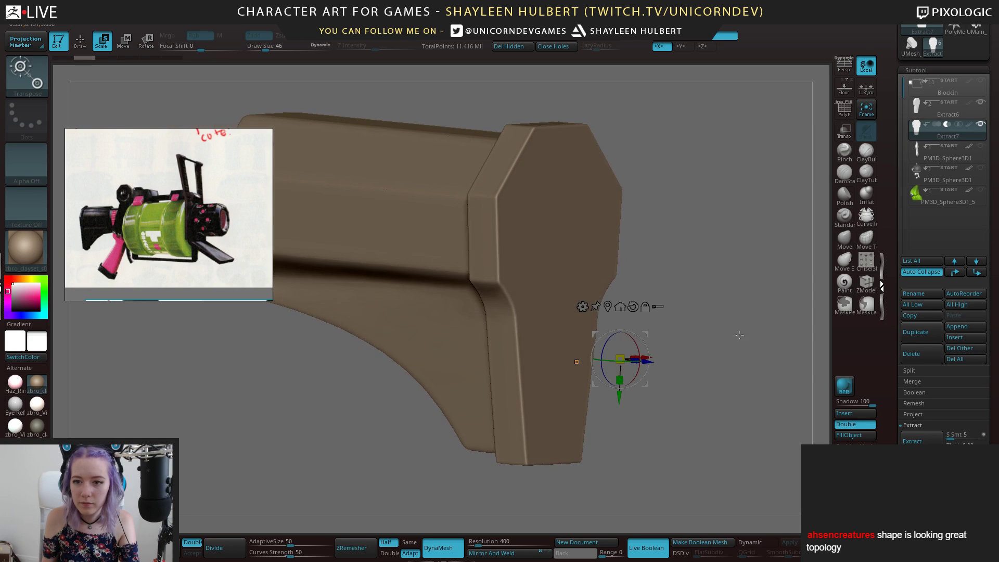
Show the Extract7 panel's wireframe and try shifting it along its depth axis relative to the stock's end
click(847, 114)
mouse_move(723, 260)
mouse_down()
mouse_move(676, 263)
mouse_move(713, 260)
mouse_move(726, 271)
mouse_up()
drag(889, 378, 901, 207)
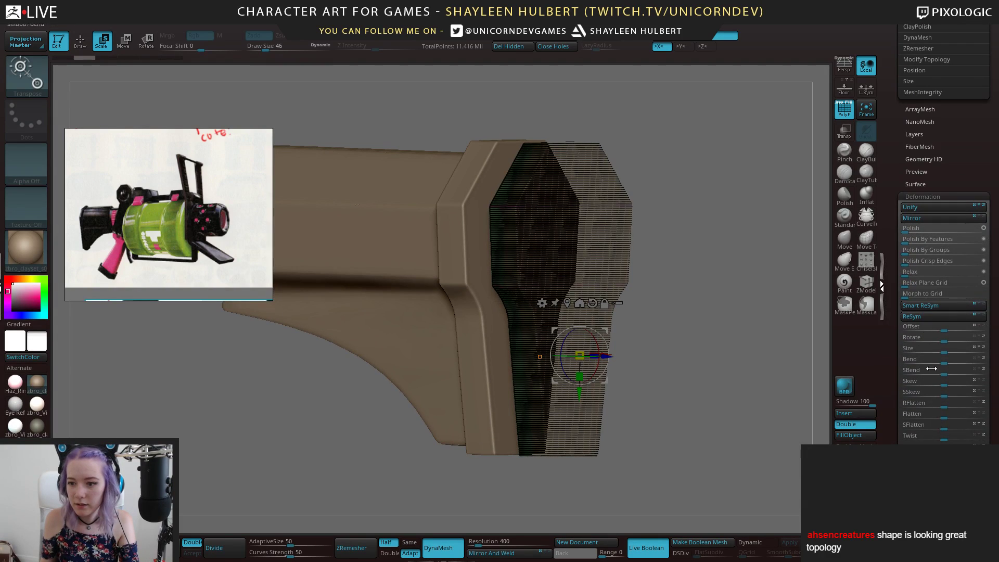
drag(606, 356, 531, 359)
click(870, 114)
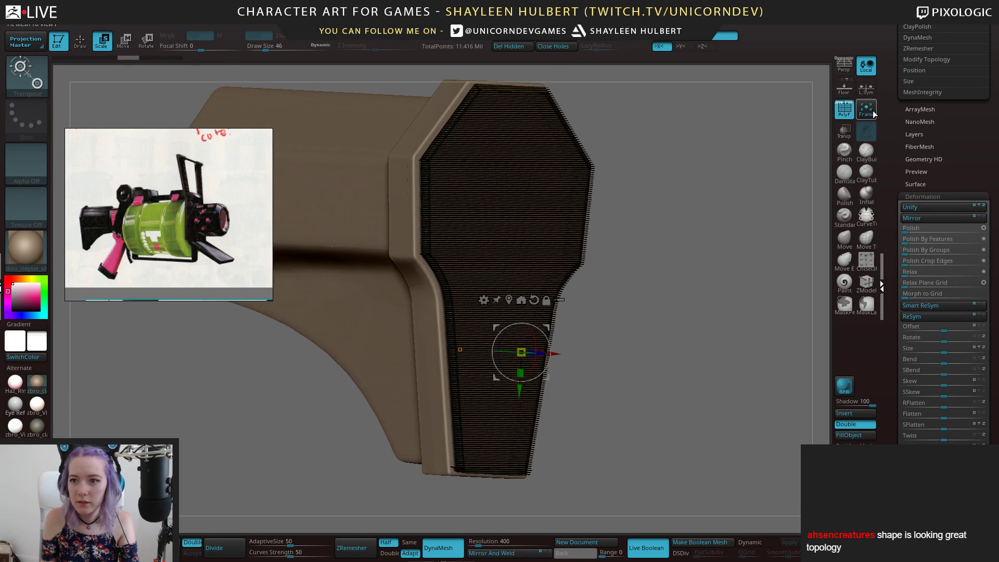
key(shift+f)
drag(739, 271, 714, 320)
click(844, 109)
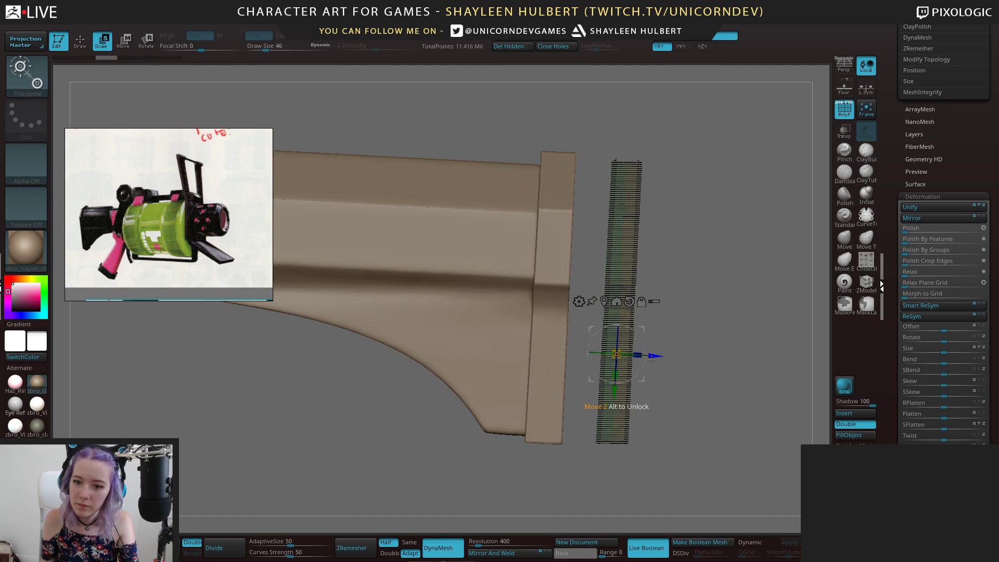
Push the subtracting coffin panel into the stock's end to cut a recess, adjust its fit, and hide the wireframe
drag(656, 355, 606, 353)
drag(754, 318, 714, 307)
alt+drag(714, 307, 728, 295)
drag(566, 388, 571, 376)
alt+drag(663, 383, 719, 243)
click(845, 111)
drag(719, 243, 663, 267)
alt+drag(442, 330, 315, 394)
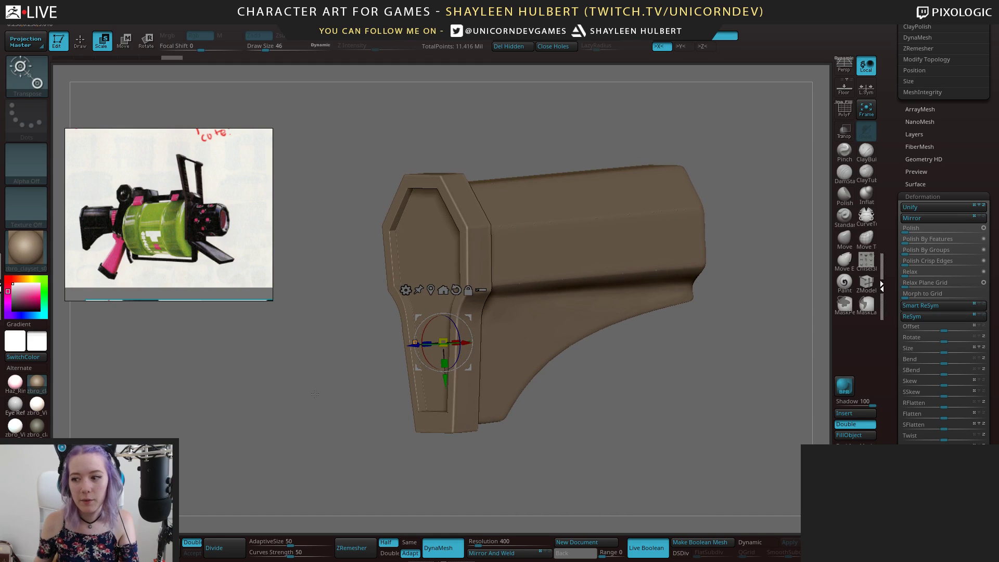
Examine the green gun reference and the close-up photo of the stock's textured butt pad
scroll(166, 249, down, 5)
middle_drag(200, 265, 155, 225)
scroll(181, 207, up, 5)
mouse_move(121, 131)
middle_down()
mouse_move(139, 214)
mouse_move(244, 255)
mouse_move(214, 205)
middle_up()
scroll(216, 246, up, 4)
right_drag(226, 212, 221, 158)
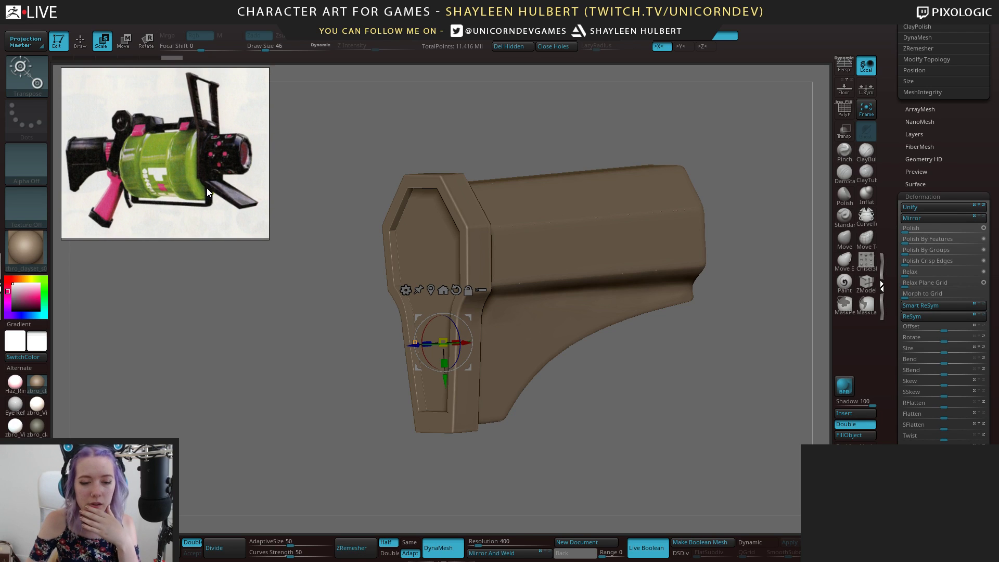
scroll(198, 190, down, 4)
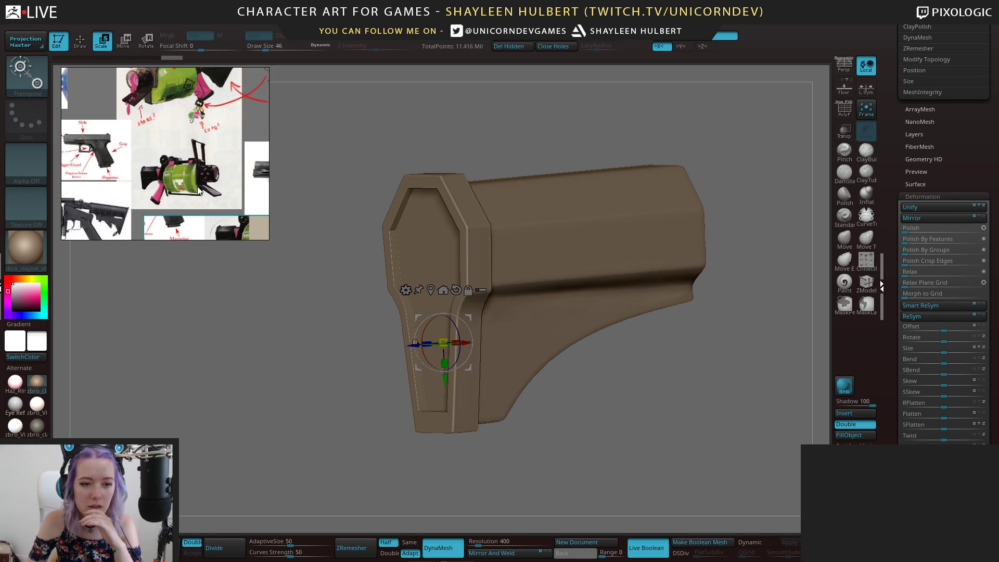
scroll(198, 191, down, 2)
scroll(193, 171, up, 6)
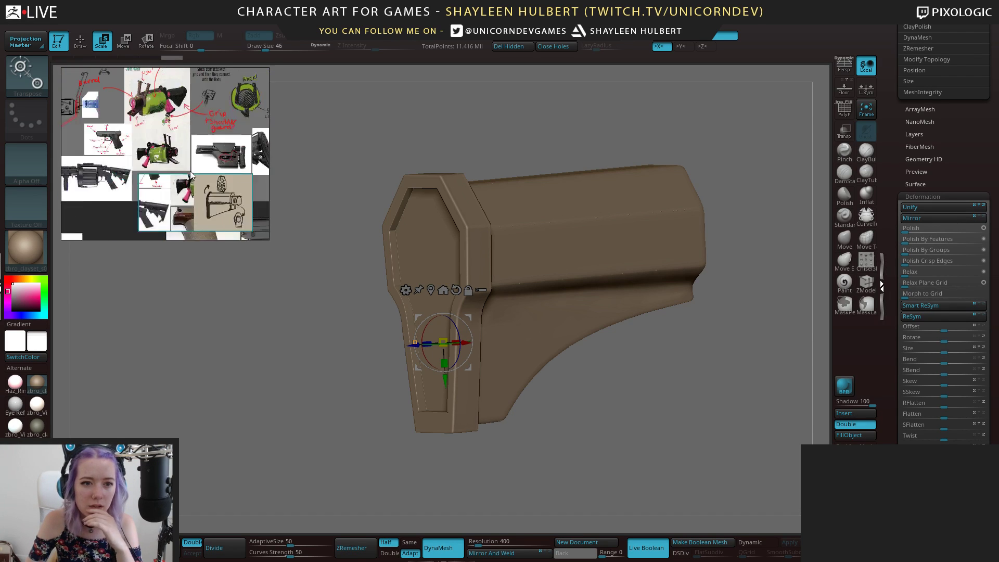
scroll(208, 143, up, 2)
middle_drag(203, 159, 210, 116)
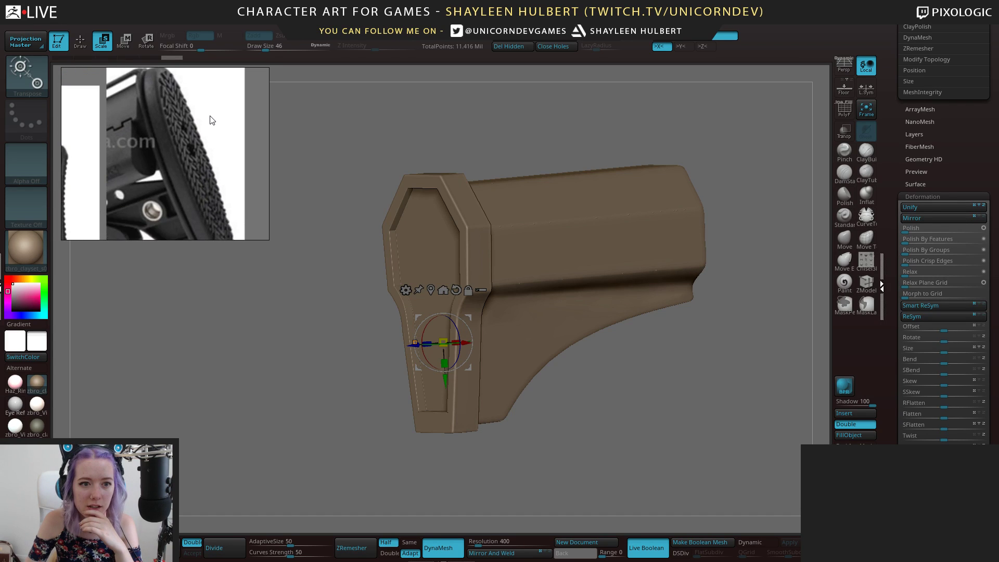
scroll(210, 116, down, 1)
scroll(198, 151, down, 2)
scroll(203, 149, up, 1)
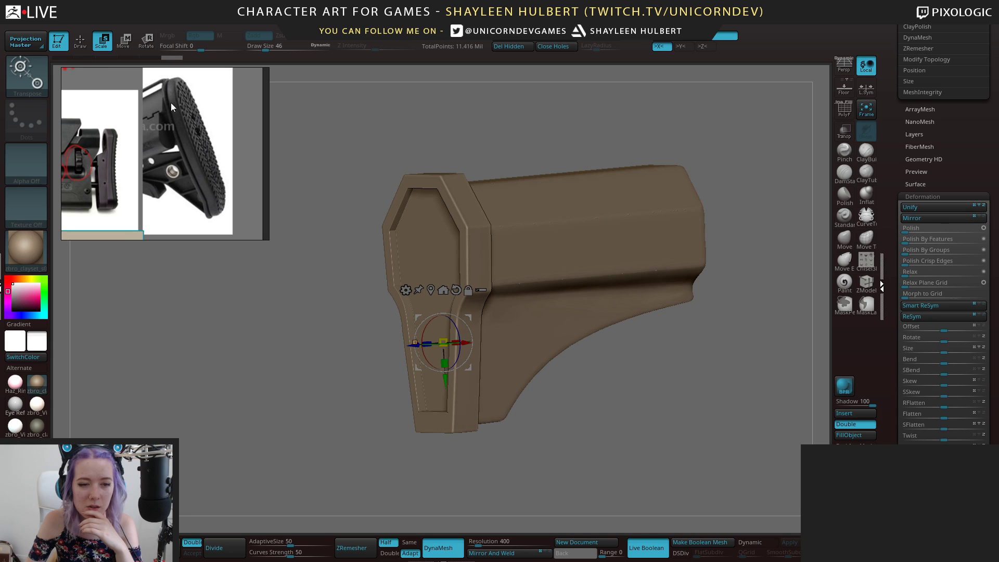
Compare the stock sketch with the rifle stock reference photos, looking at the shape of the butt pad
scroll(194, 170, down, 6)
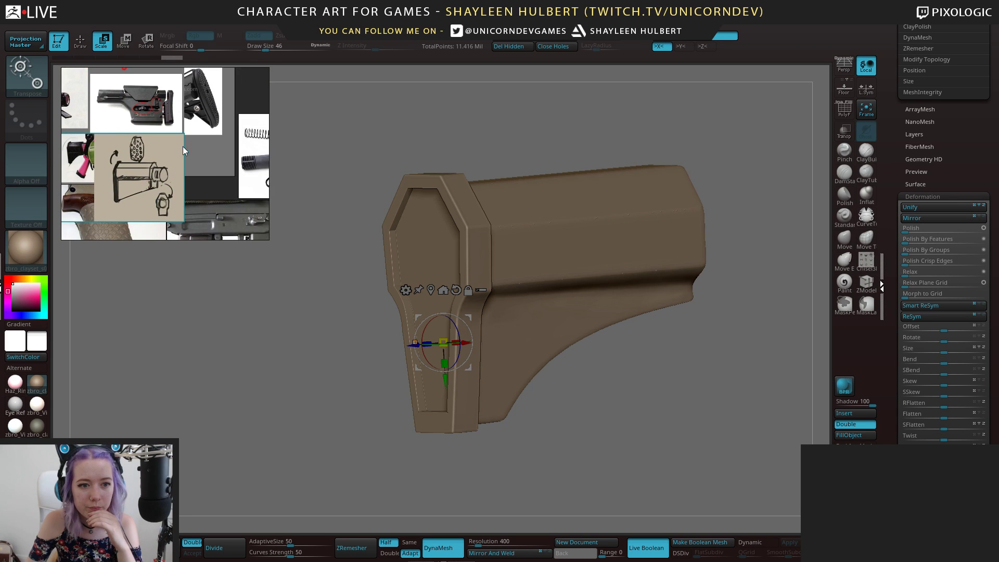
mouse_move(194, 182)
middle_down()
mouse_move(236, 185)
mouse_move(154, 145)
middle_up()
scroll(229, 185, down, 3)
scroll(206, 166, up, 2)
middle_drag(206, 169, 154, 125)
scroll(156, 156, down, 3)
scroll(163, 190, up, 1)
mouse_move(163, 191)
middle_down()
mouse_move(210, 157)
mouse_move(164, 196)
middle_up()
scroll(164, 195, up, 1)
middle_drag(226, 160, 210, 147)
scroll(208, 149, up, 3)
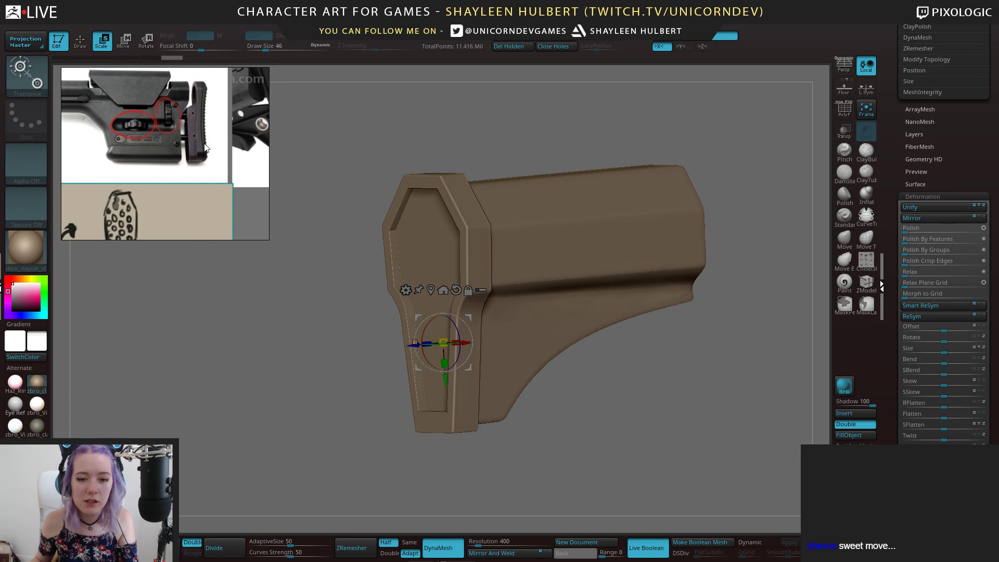
Adjust the position and depth of the subtracting panel so the recess in the stock's end is shallower
shift+drag(377, 293, 537, 353)
drag(443, 342, 444, 342)
drag(565, 316, 579, 299)
drag(442, 377, 441, 375)
alt+drag(525, 338, 526, 369)
drag(526, 368, 556, 363)
drag(581, 442, 603, 399)
click(845, 168)
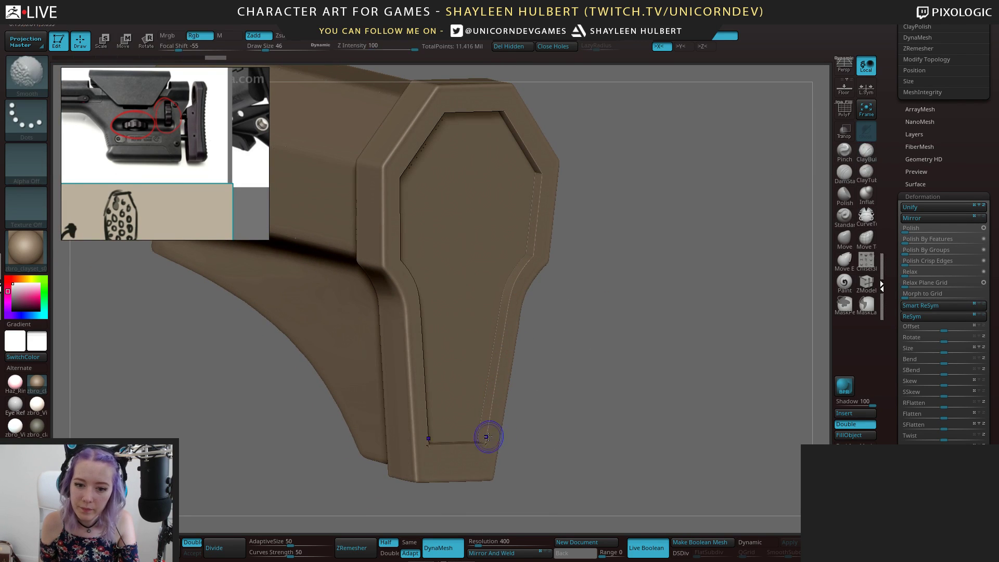
Soften the subtracting panel with the Relax and Polish deformations and the Smooth brush
drag(566, 417, 604, 384)
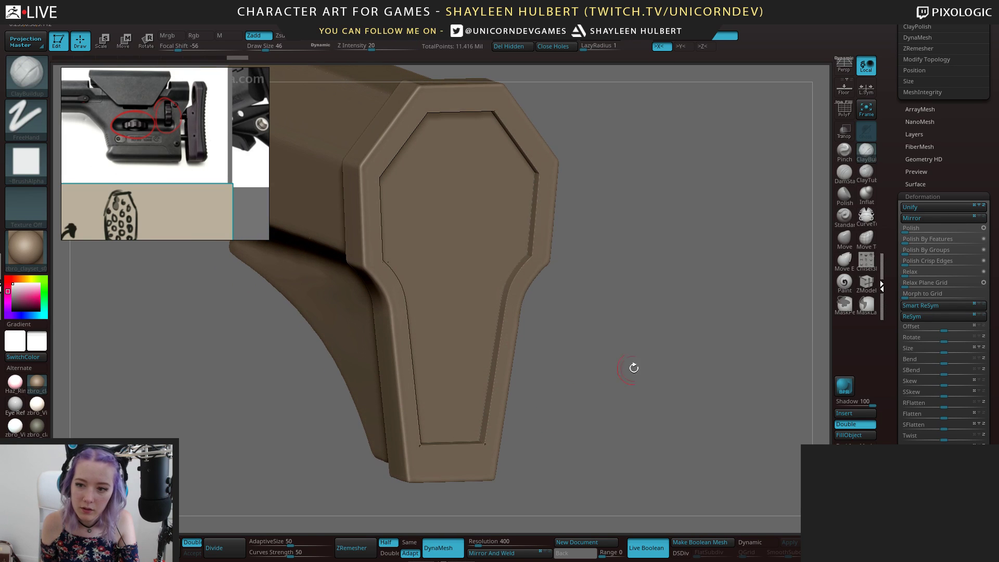
drag(914, 272, 944, 274)
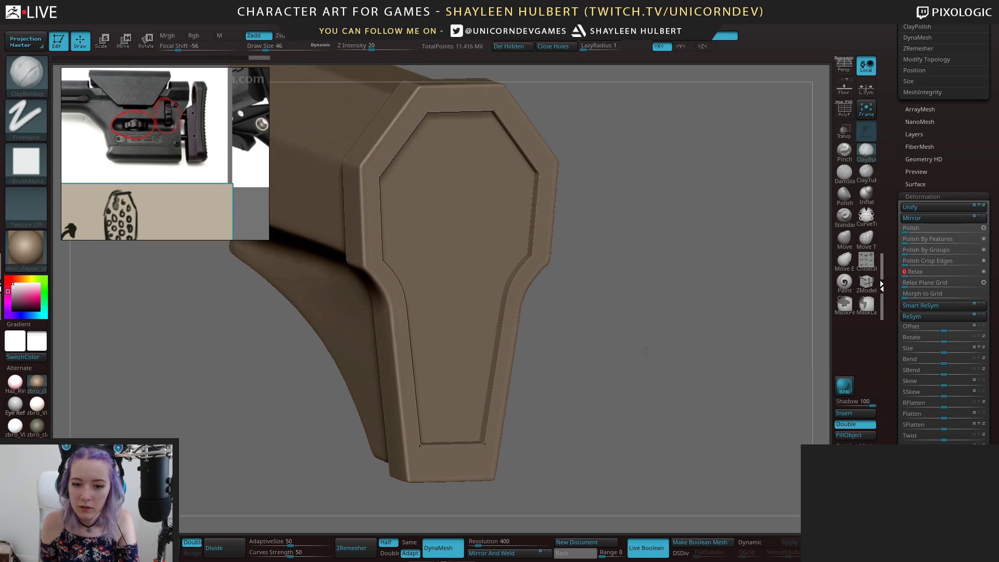
drag(655, 350, 691, 341)
drag(921, 228, 955, 230)
mouse_move(610, 325)
mouse_down()
mouse_move(607, 277)
mouse_move(569, 337)
mouse_up()
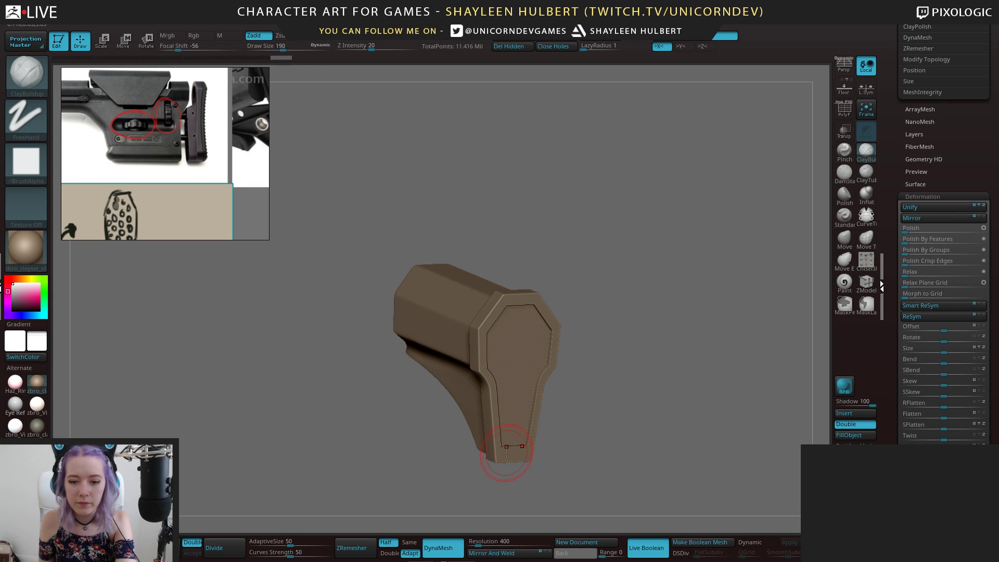
key(shift)
drag(617, 429, 585, 416)
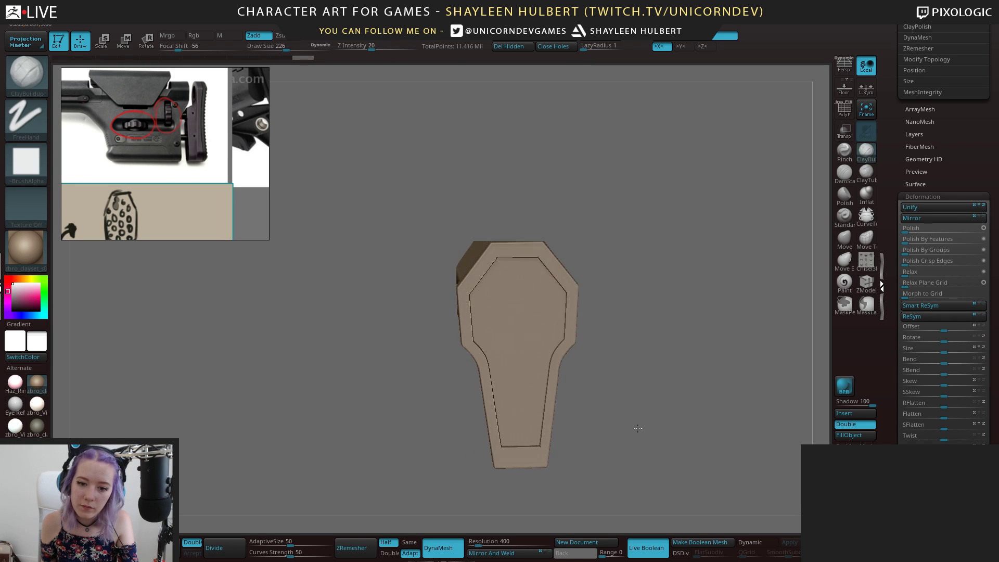
alt+drag(656, 385, 668, 428)
drag(668, 428, 619, 429)
mouse_move(379, 457)
alt+mouse_down()
mouse_move(342, 370)
mouse_move(324, 386)
mouse_move(353, 403)
mouse_move(600, 319)
mouse_move(653, 380)
mouse_move(676, 341)
alt+mouse_up()
Try the intersection operation on the Extract7 panel, and set it back to additive
drag(892, 152, 893, 547)
click(958, 175)
drag(693, 305, 680, 196)
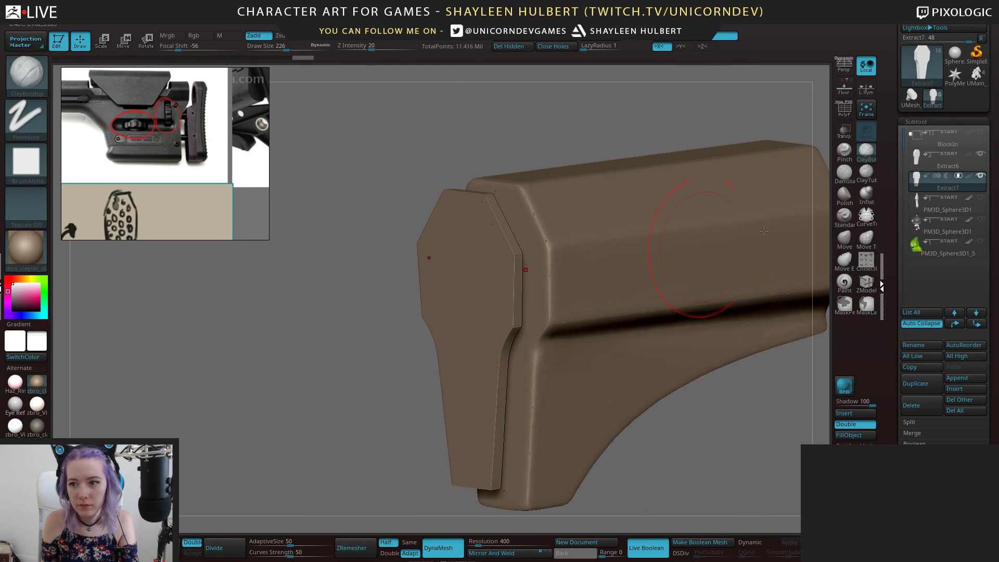
click(936, 176)
mouse_move(376, 346)
mouse_down()
mouse_move(577, 325)
mouse_move(642, 339)
mouse_move(654, 360)
mouse_move(675, 317)
mouse_move(664, 326)
mouse_up()
Undo the softening, scaling and positioning edits on the coffin panel
key(ctrl)
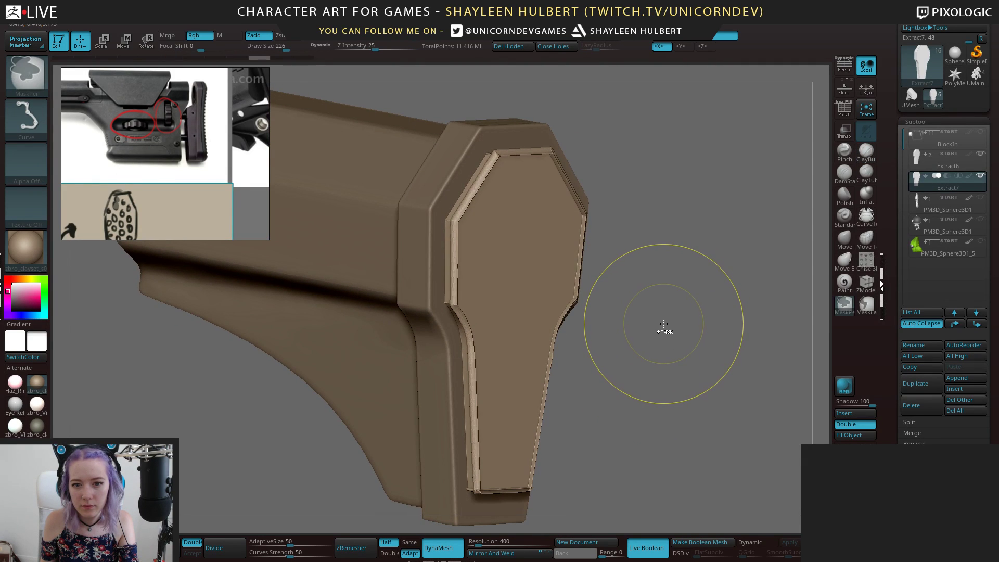
key(ctrl+z)
key(ctrl+z)
mouse_move(728, 334)
alt+mouse_down()
mouse_move(717, 308)
mouse_move(680, 316)
alt+mouse_up()
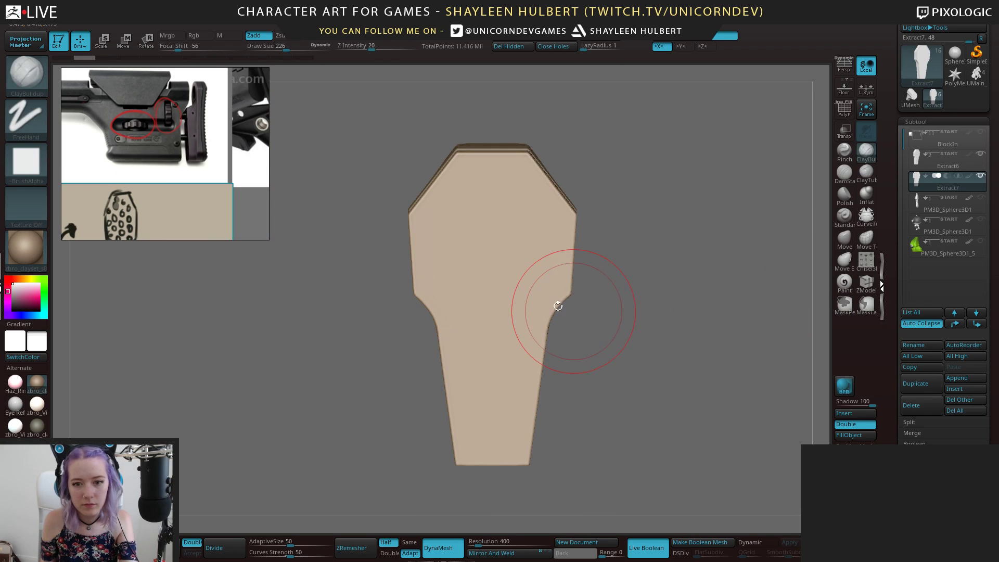
Scale the coffin panel down inside the stock end's outline, trying and undoing extra shifts along its depth
key(e)
ctrl+drag(521, 366, 520, 378)
drag(604, 365, 710, 364)
drag(567, 345, 650, 346)
key(ctrl+z)
drag(509, 344, 523, 335)
key(ctrl+z)
key(ctrl+z)
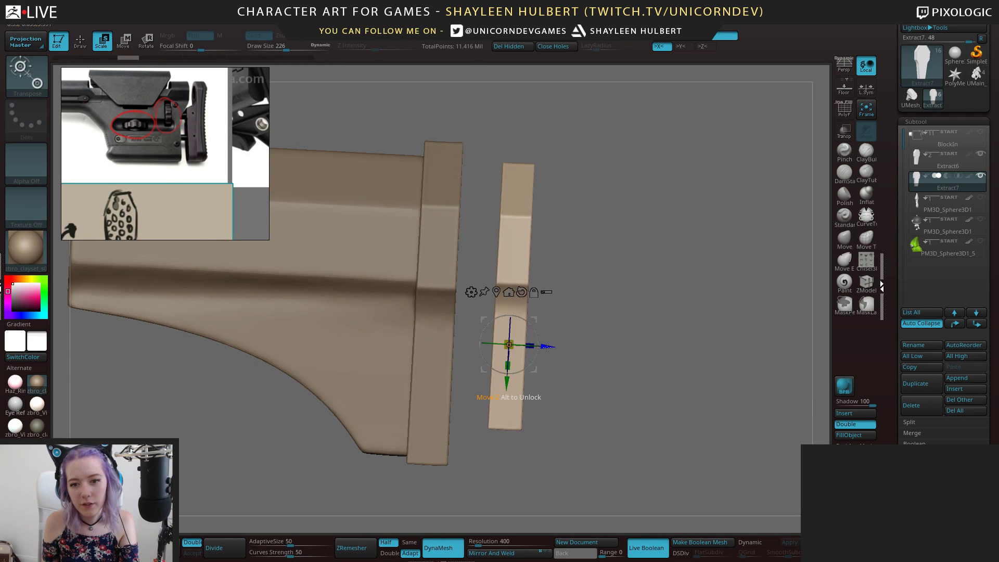
Set the coffin panel to subtract again and adjust its depth in the stock's end to form a recess
drag(606, 341, 614, 305)
alt+drag(701, 245, 764, 268)
click(947, 176)
drag(666, 375, 335, 408)
drag(526, 370, 584, 378)
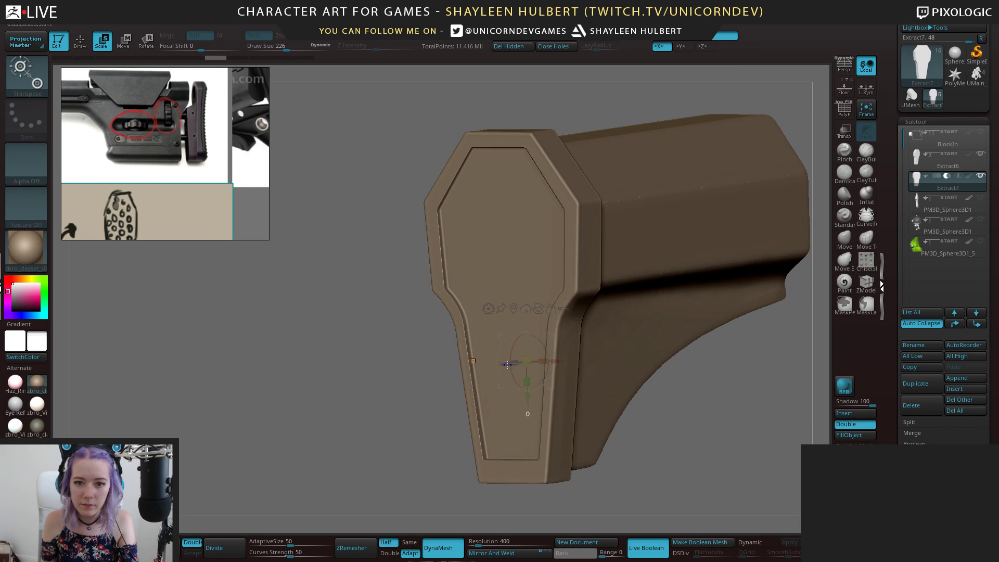
drag(505, 364, 510, 363)
drag(376, 390, 601, 332)
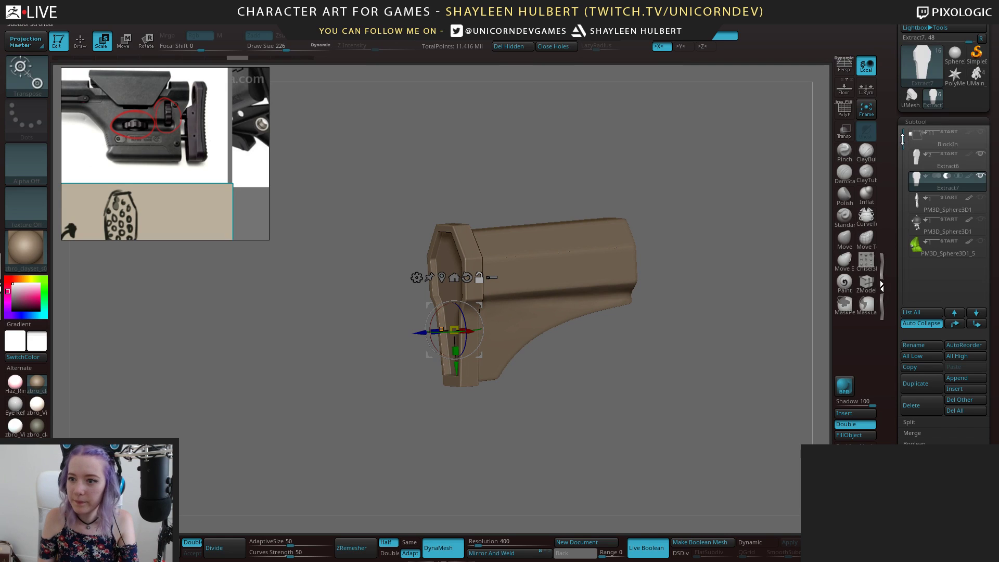
Show the BlockIn subtool and fine-tune the panel's scale and vertical position on the stock's end against the whole gun
click(980, 132)
drag(598, 447, 726, 309)
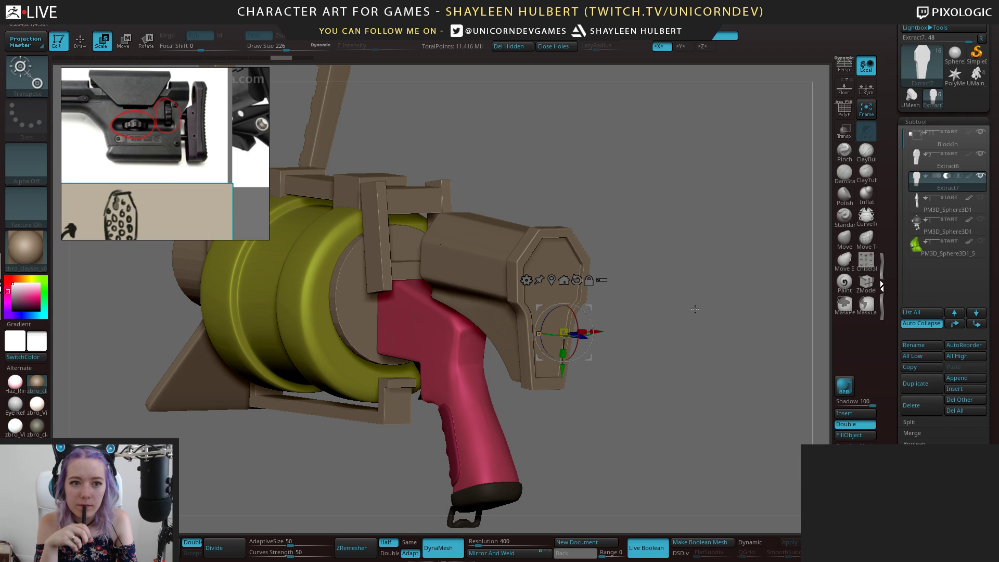
drag(694, 309, 760, 344)
drag(564, 331, 574, 323)
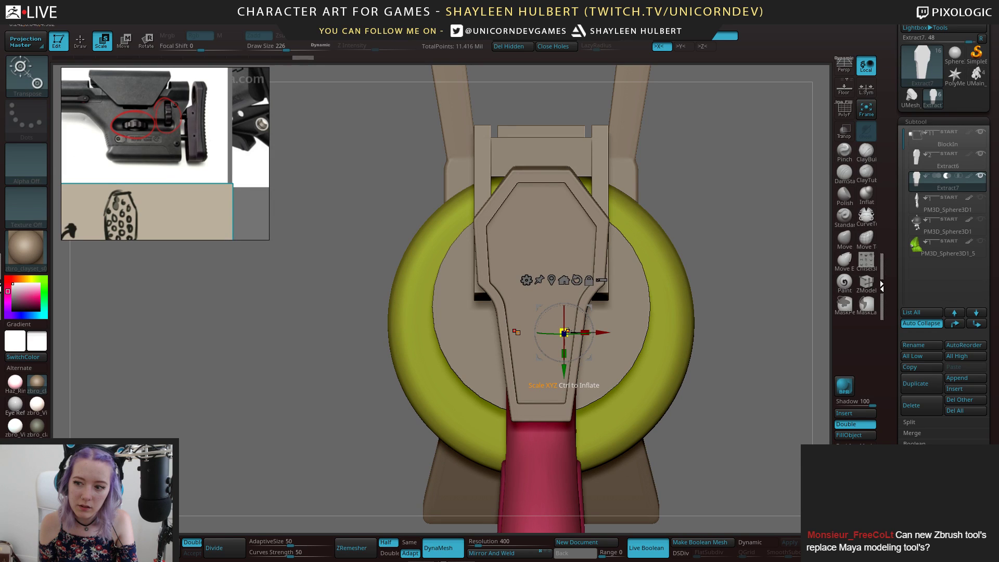
drag(566, 355, 567, 360)
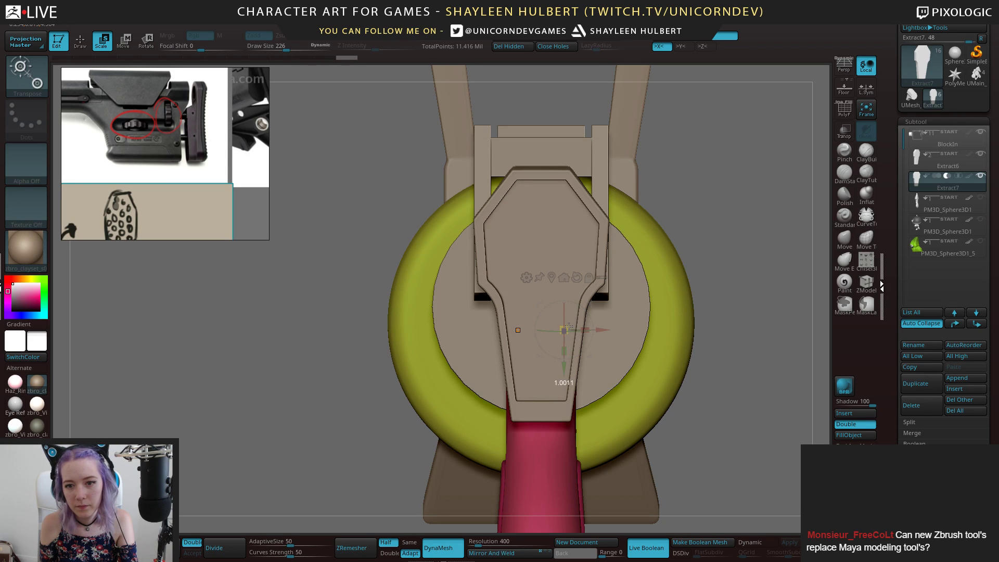
drag(374, 317, 635, 405)
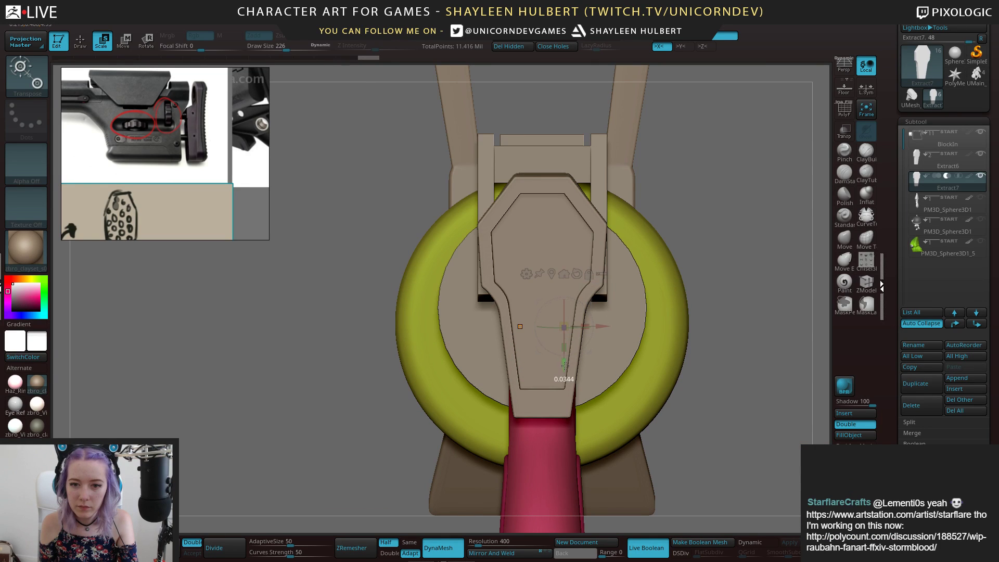
drag(336, 412, 641, 374)
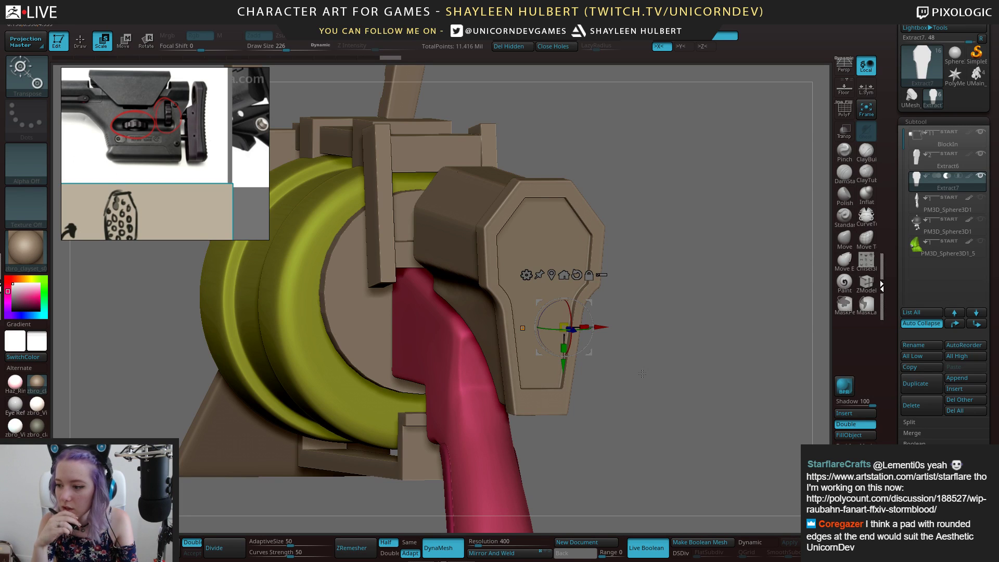
Set the coffin panel back to additive so it stands out from the stock's end, and soften its edges
drag(679, 255, 719, 316)
click(936, 176)
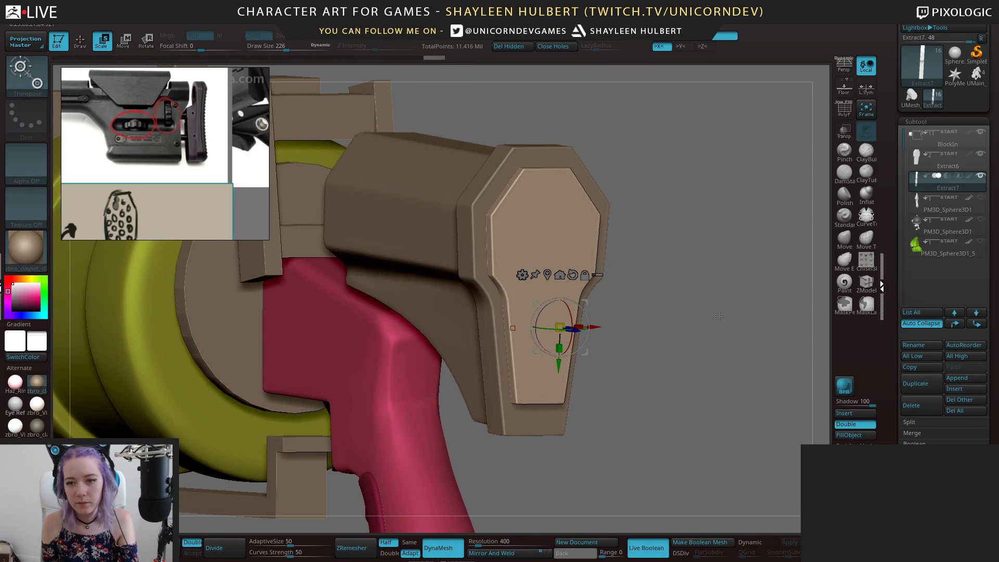
click(872, 151)
key(shift)
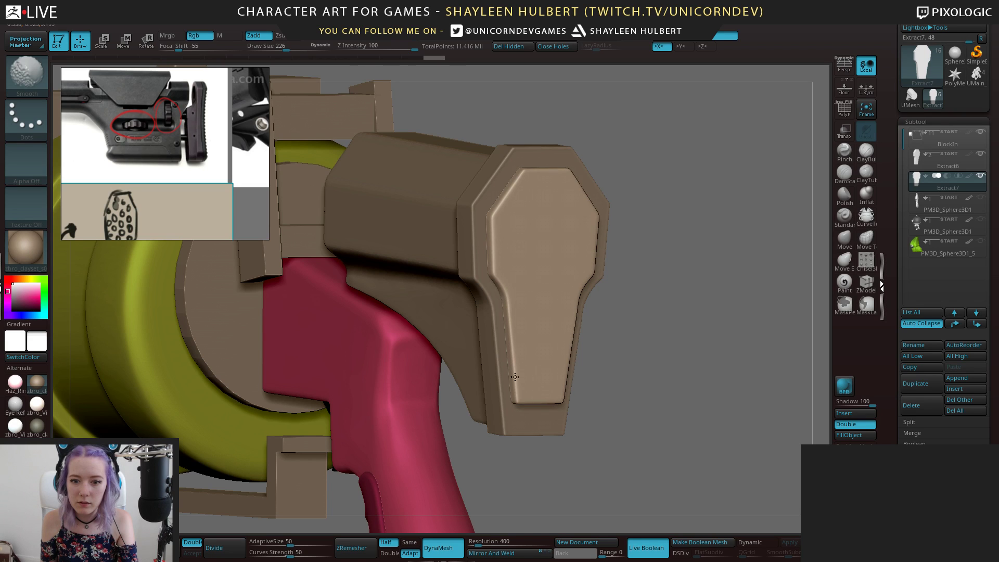
Mask the upper part of the coffin panel with a straight mask curve and shift the unmasked lower end down to lengthen it
drag(661, 391, 619, 385)
mouse_move(366, 148)
ctrl+mouse_down()
mouse_move(518, 332)
mouse_move(647, 207)
mouse_move(638, 299)
ctrl+mouse_up()
ctrl+drag(318, 312, 701, 299)
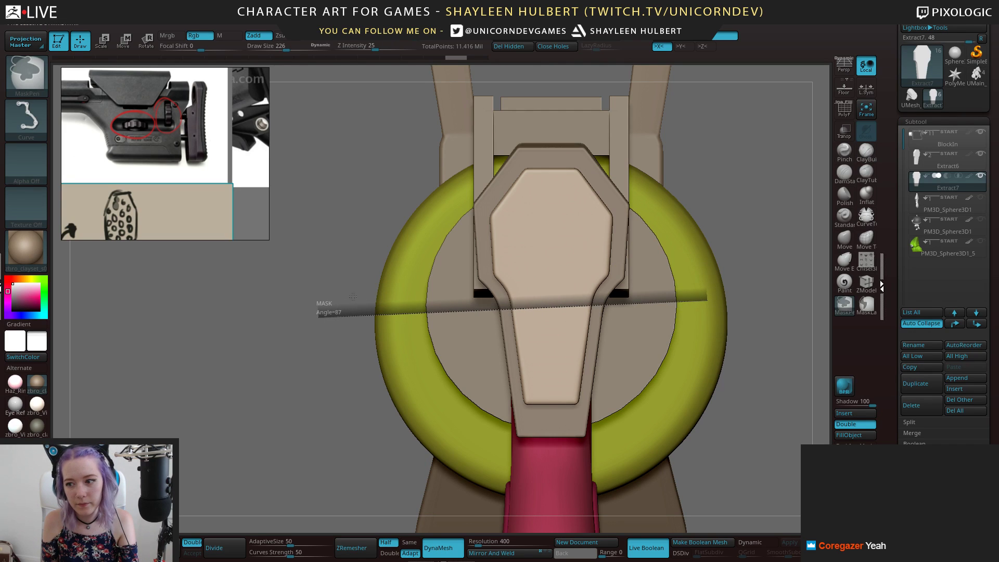
ctrl+drag(303, 312, 729, 307)
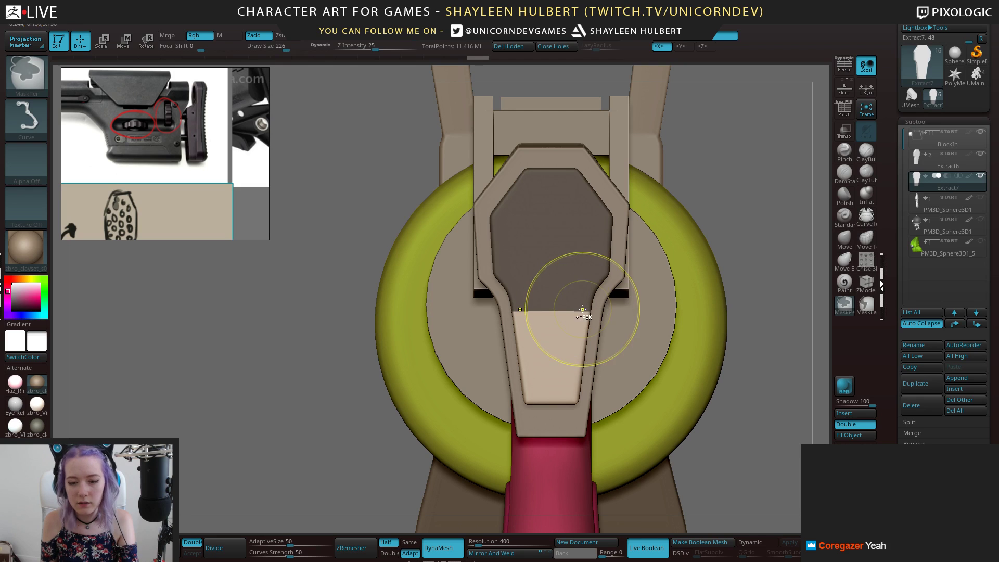
key(e)
drag(578, 350, 578, 377)
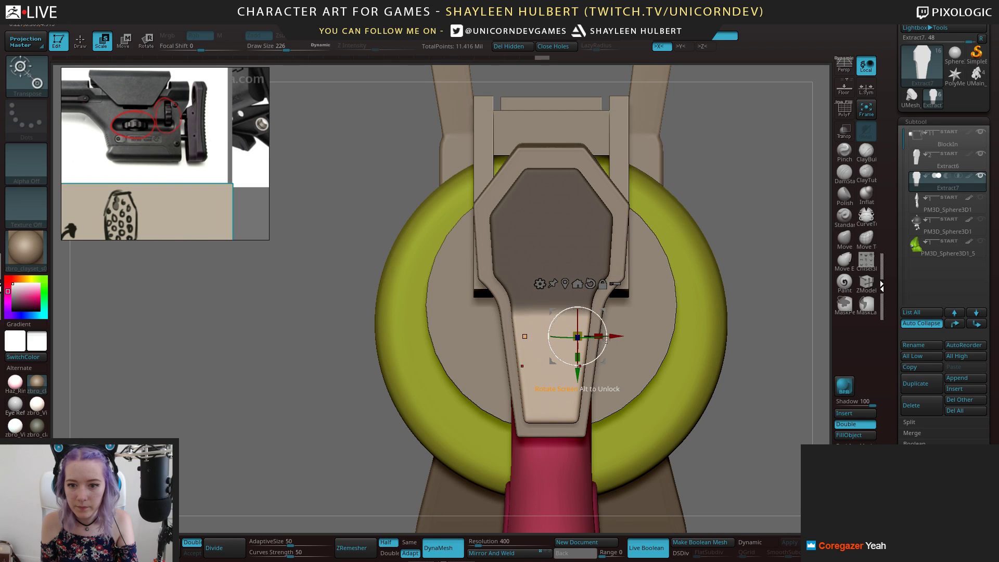
Build up the coffin panel's edges with the ClayBuildup brush, remesh it and smooth the surface into a padded shape
drag(625, 327, 833, 157)
click(866, 150)
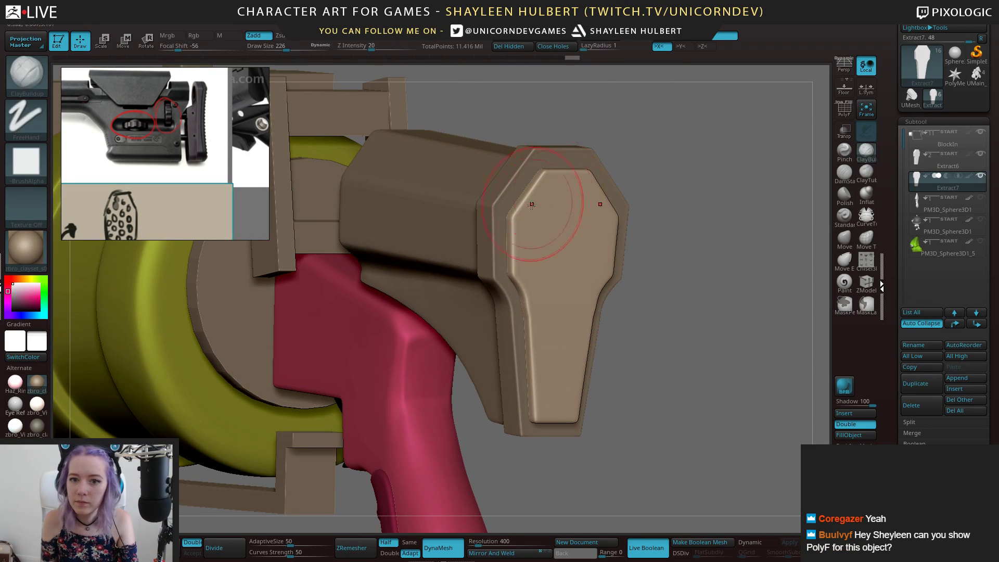
drag(522, 281, 541, 395)
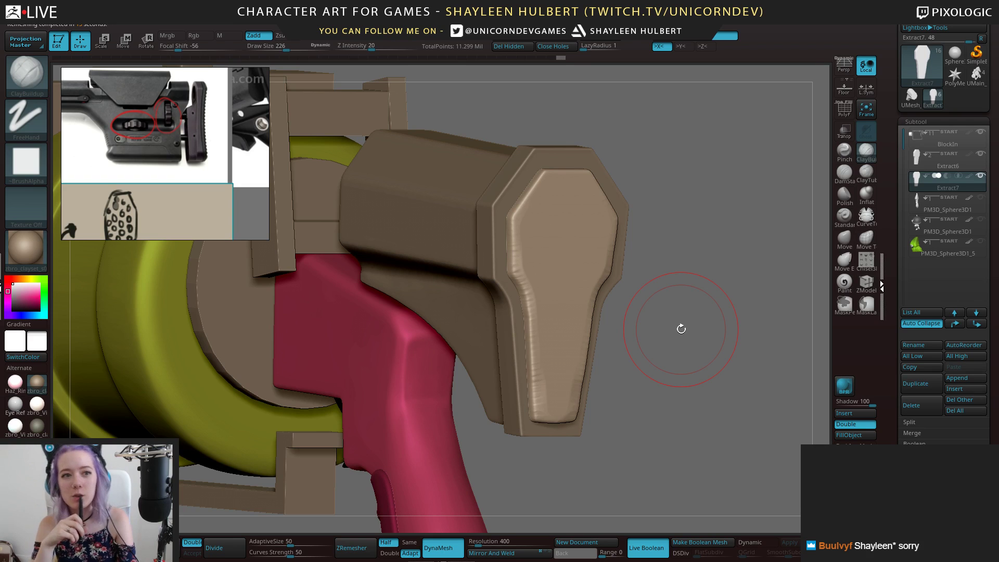
drag(713, 249, 695, 250)
shift+drag(544, 403, 545, 386)
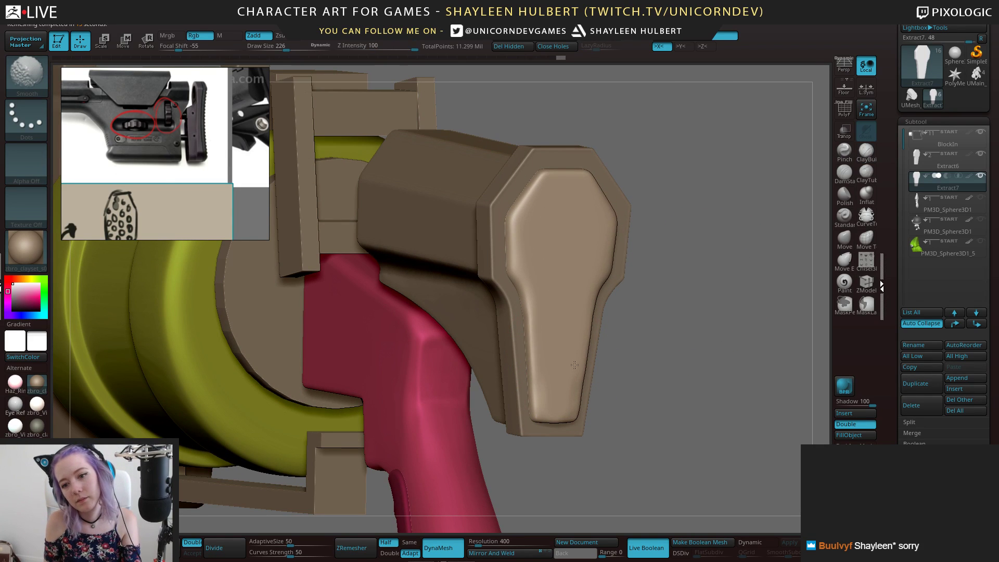
shift+drag(548, 215, 551, 227)
mouse_move(681, 260)
mouse_down()
mouse_move(629, 214)
mouse_move(677, 221)
mouse_up()
Turn on the polyframe display and select the stock, grip, frame and end panel in turn to examine their topology
alt+click(513, 326)
alt+drag(612, 266, 671, 247)
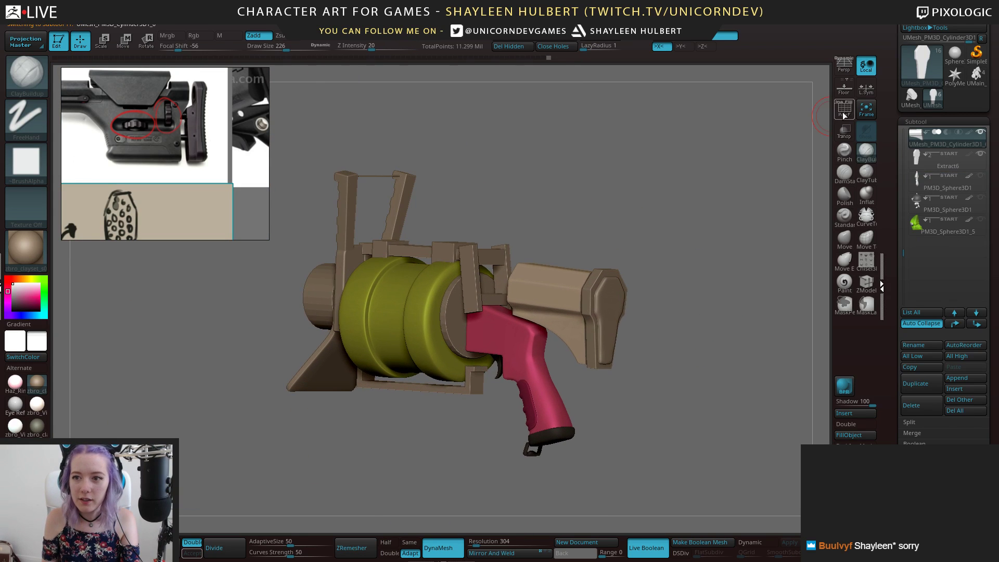
click(843, 110)
drag(646, 196, 513, 385)
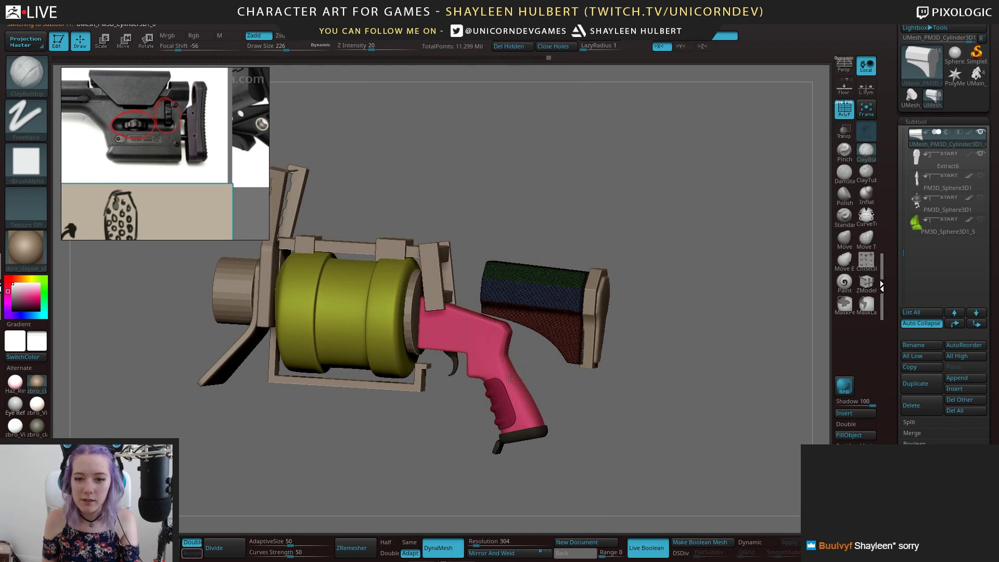
alt+click(511, 380)
alt+drag(576, 362, 644, 354)
mouse_move(491, 436)
mouse_down()
mouse_move(626, 379)
mouse_move(494, 424)
mouse_up()
alt+click(454, 359)
alt+drag(484, 416, 453, 437)
alt+click(554, 247)
drag(588, 156, 617, 159)
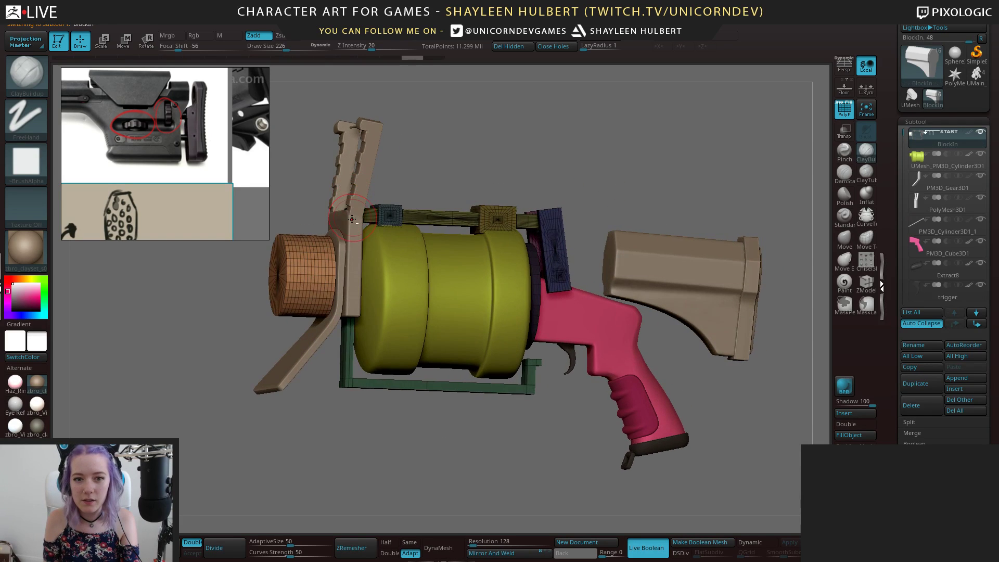
alt+click(353, 217)
drag(341, 426, 337, 450)
alt+drag(759, 401, 541, 442)
drag(684, 344, 630, 339)
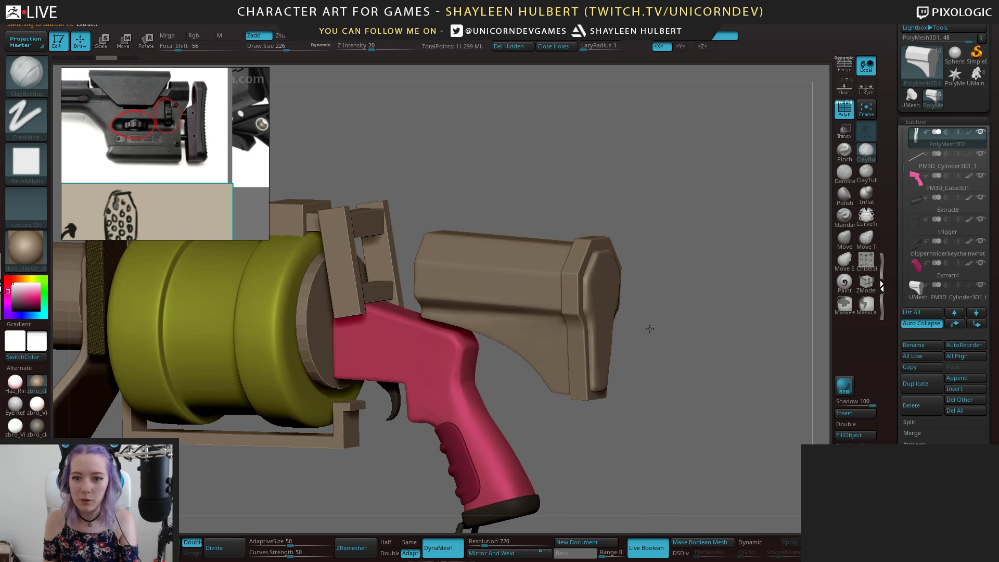
drag(714, 219, 631, 307)
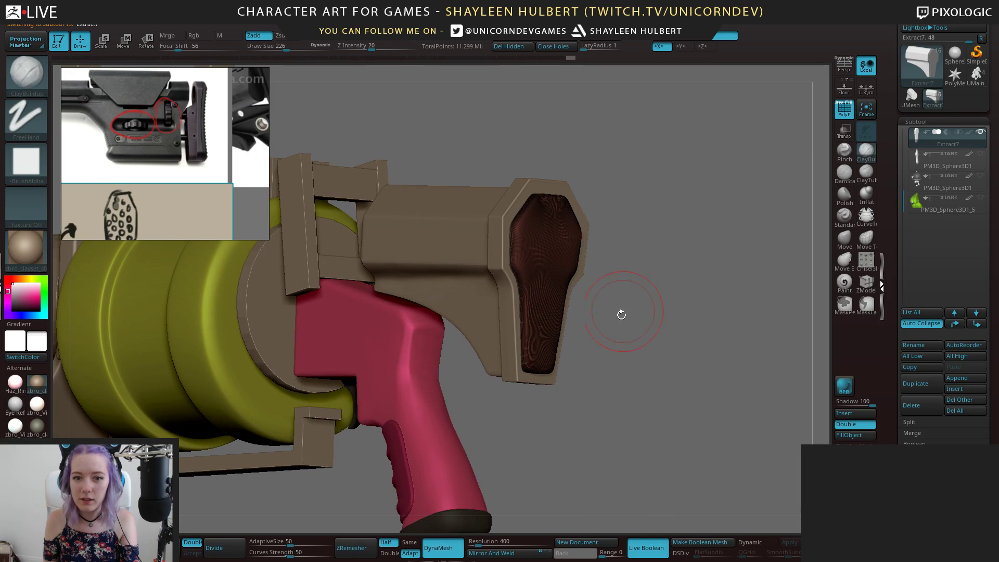
Turn off ZRemesher's Half option, set the target polygons count to 0.31756 and remesh the coffin panel
drag(889, 406, 886, 273)
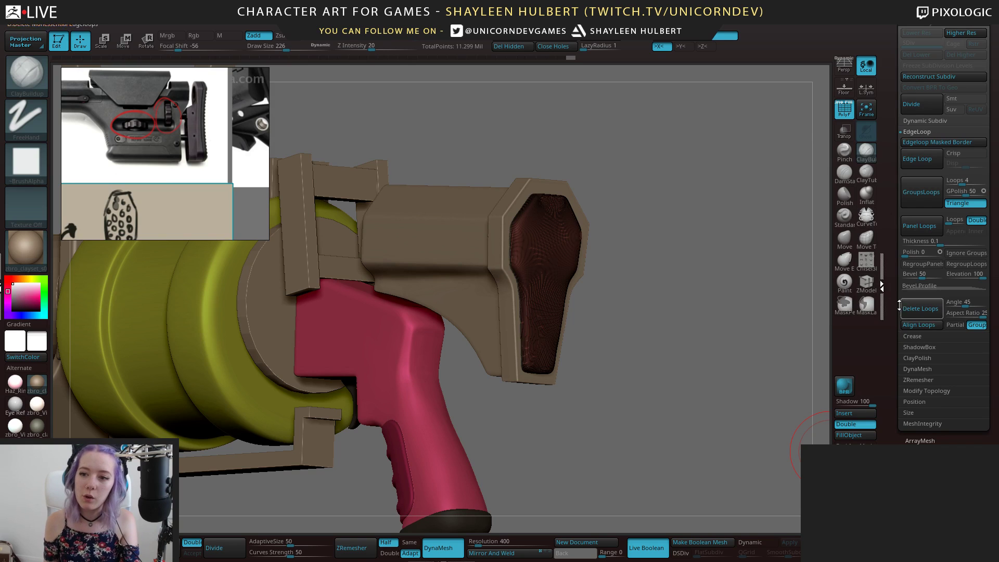
drag(888, 301, 888, 340)
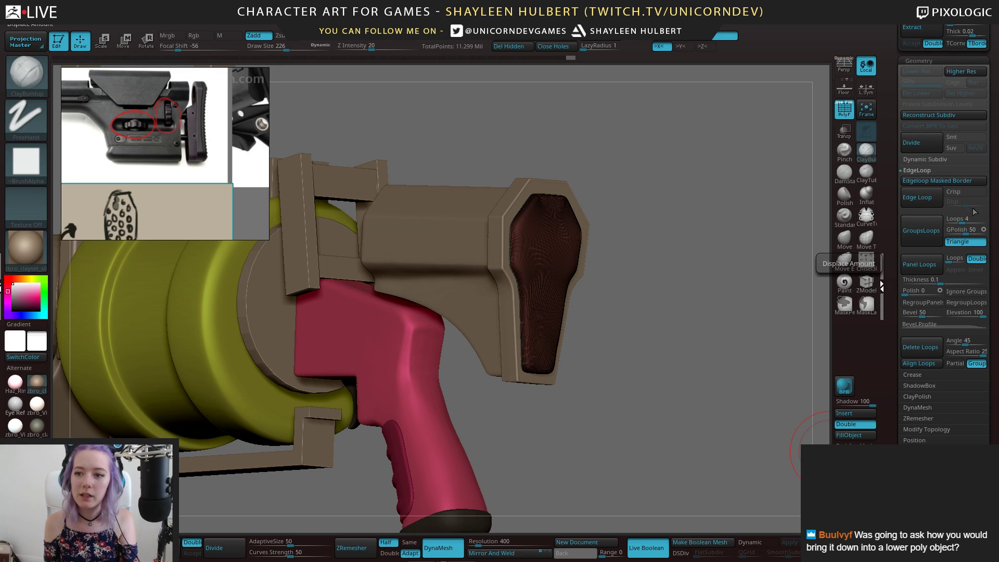
scroll(893, 327, down, 1)
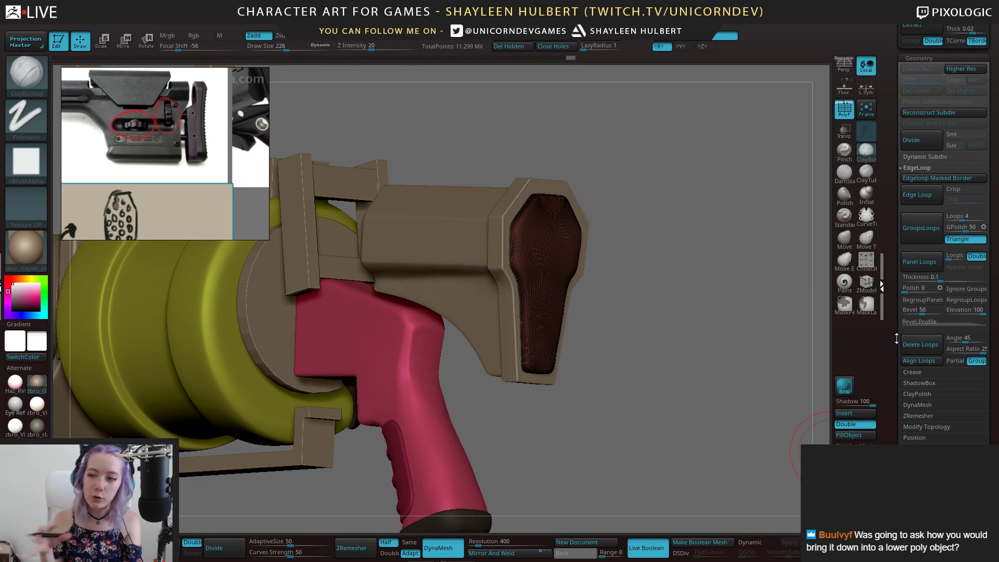
scroll(891, 278, down, 3)
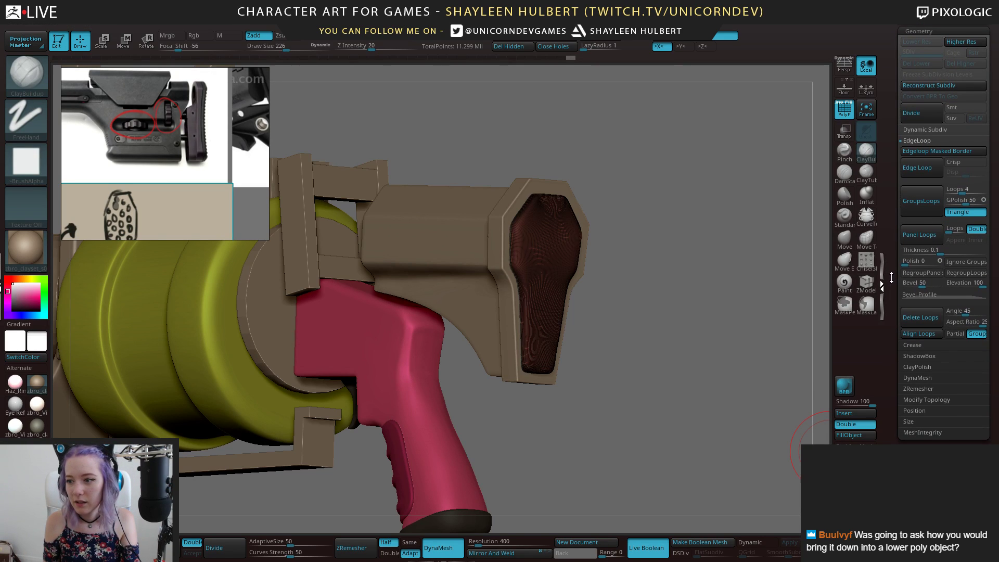
drag(891, 278, 890, 308)
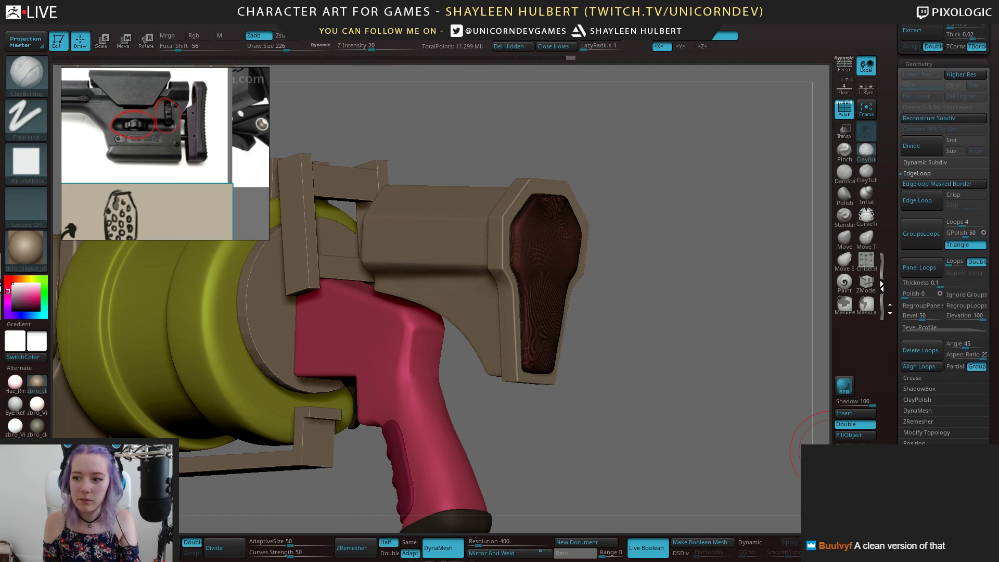
drag(678, 357, 609, 335)
alt+drag(487, 319, 628, 334)
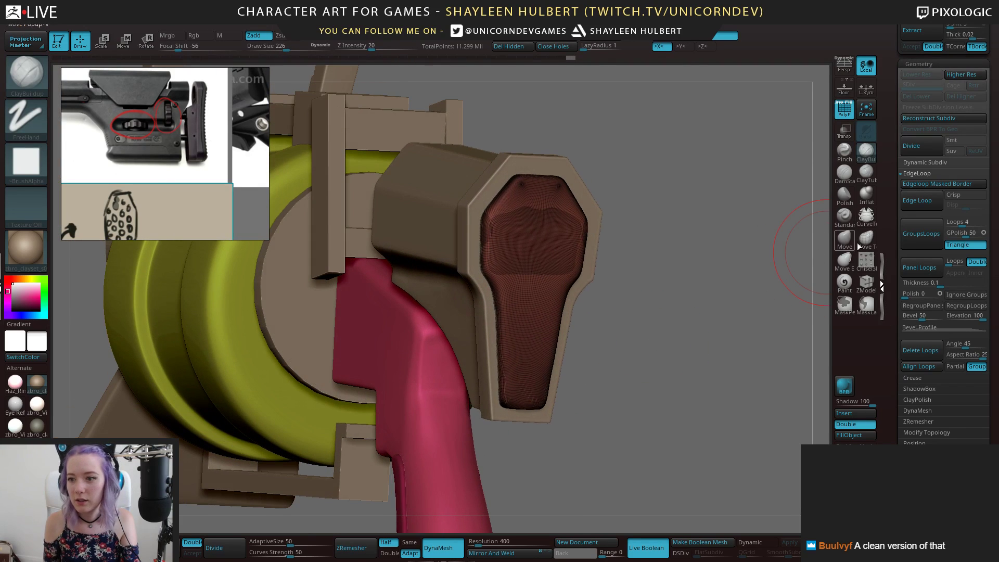
click(918, 421)
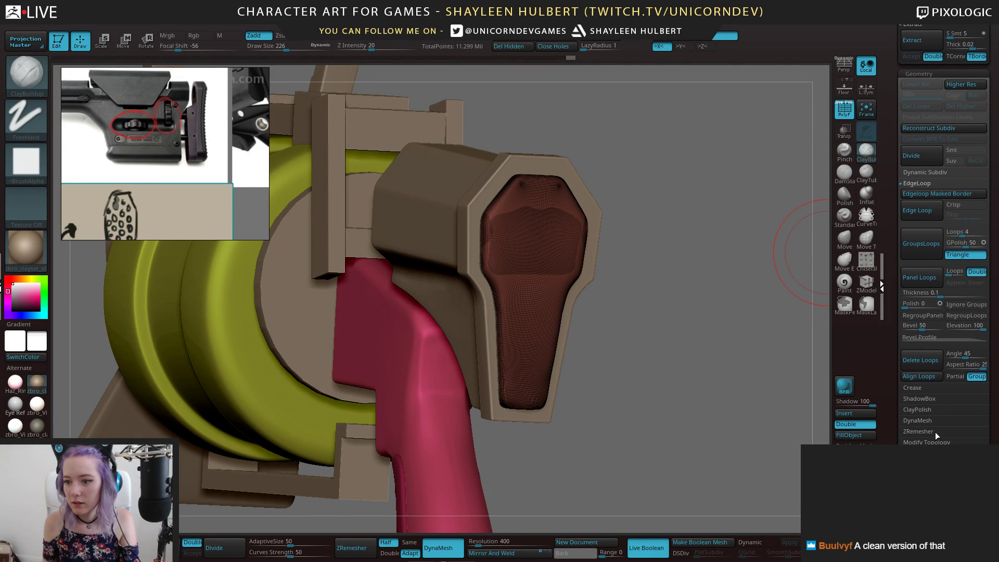
drag(891, 311, 892, 332)
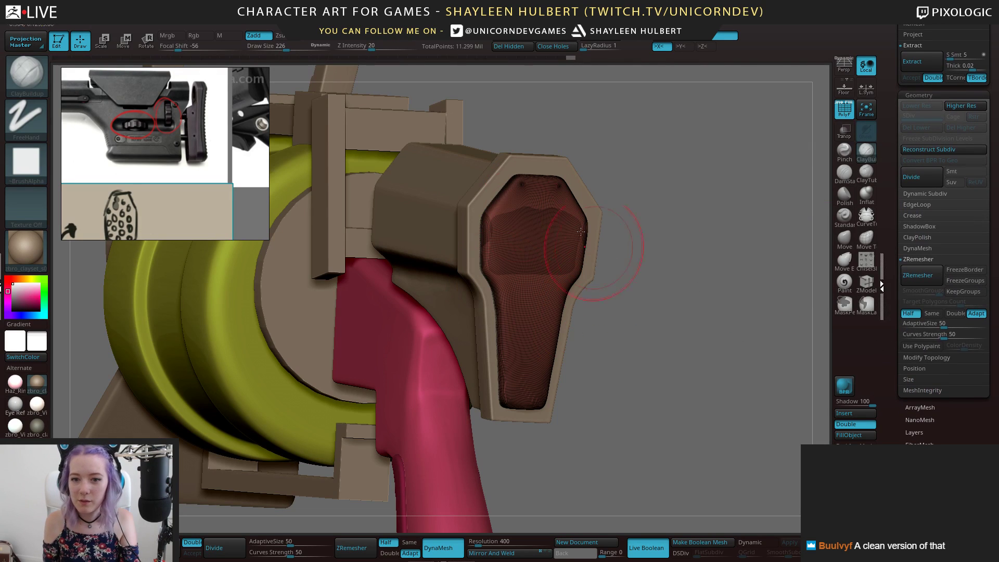
click(910, 314)
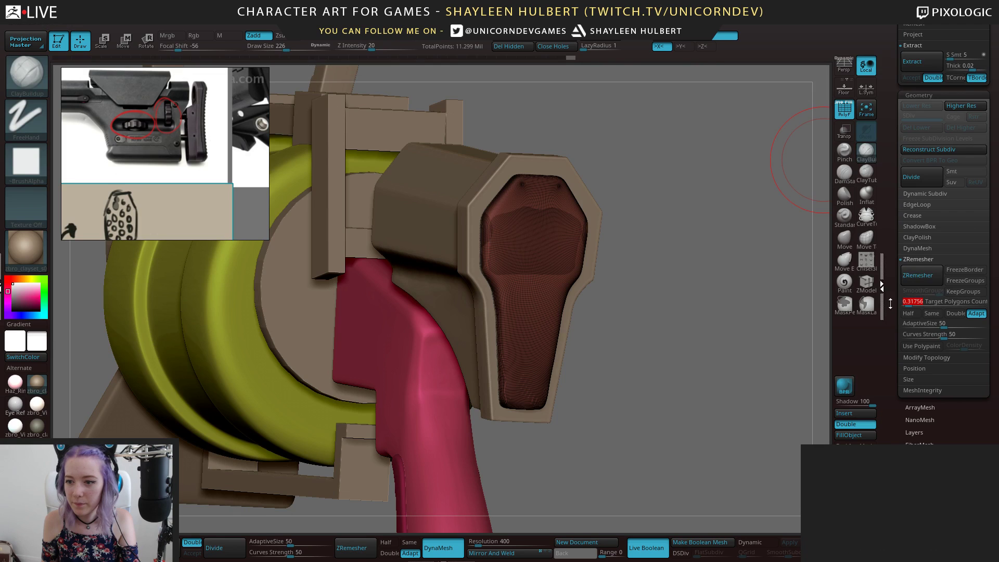
click(921, 275)
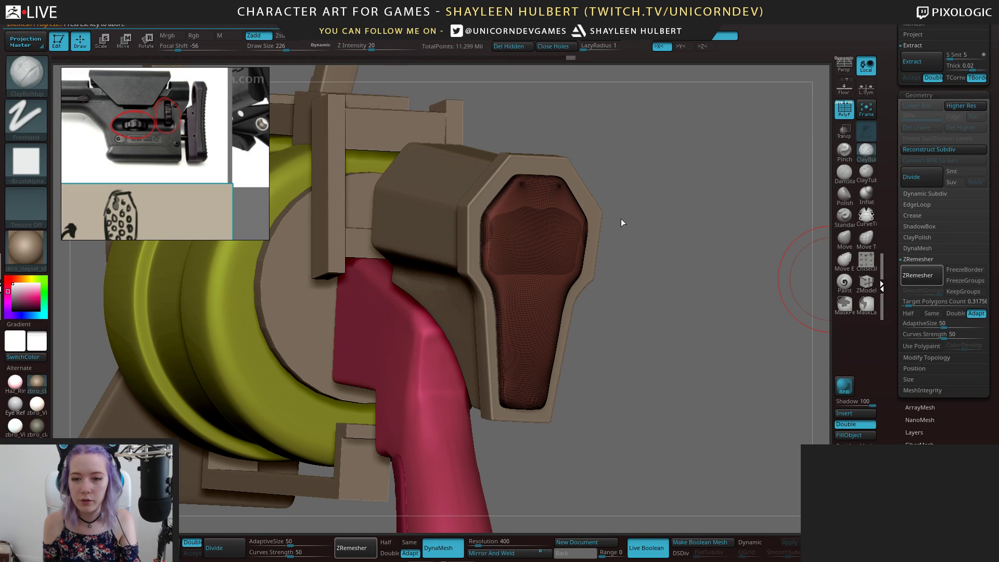
Smooth the remeshed panel from its wide upper part down to its narrow lower end
mouse_move(660, 243)
mouse_down()
mouse_move(648, 182)
mouse_move(676, 191)
mouse_up()
shift+drag(538, 212, 523, 384)
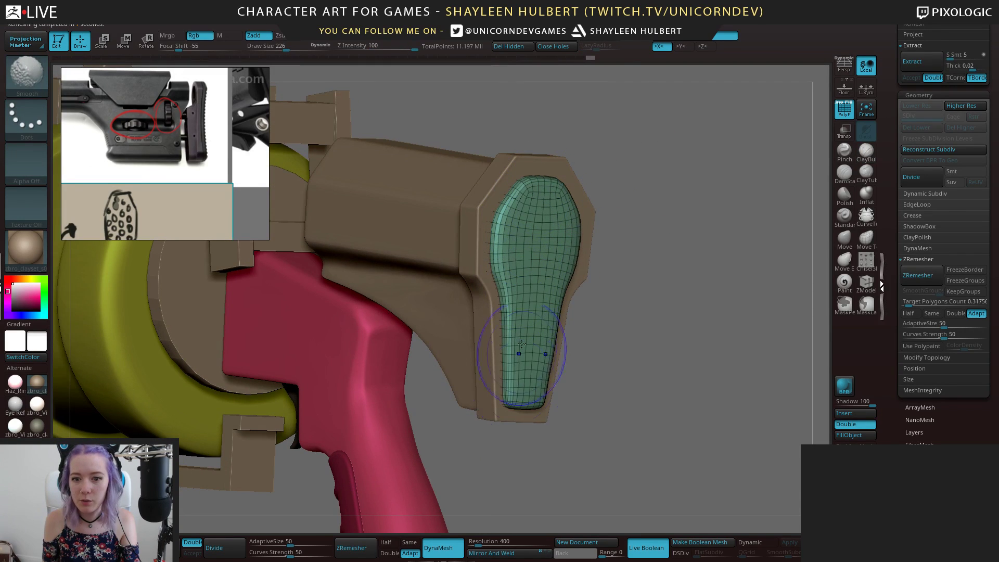
shift+drag(669, 319, 680, 272)
Widen and raise the panel's upper outline with the Move brush to fill more of the stock end's border
click(844, 237)
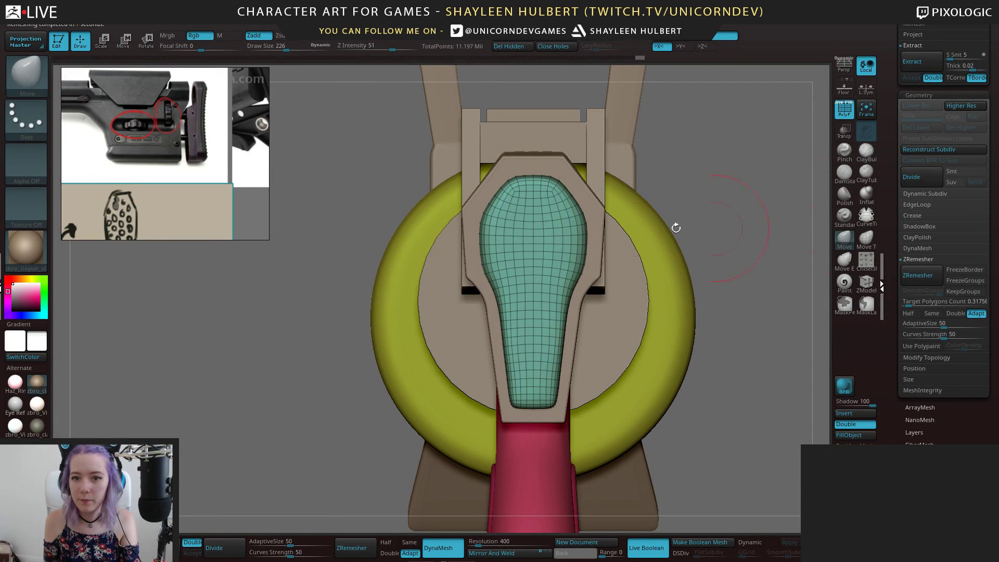
drag(488, 206, 476, 200)
drag(528, 177, 528, 168)
drag(486, 213, 478, 214)
drag(489, 260, 476, 262)
drag(614, 312, 653, 318)
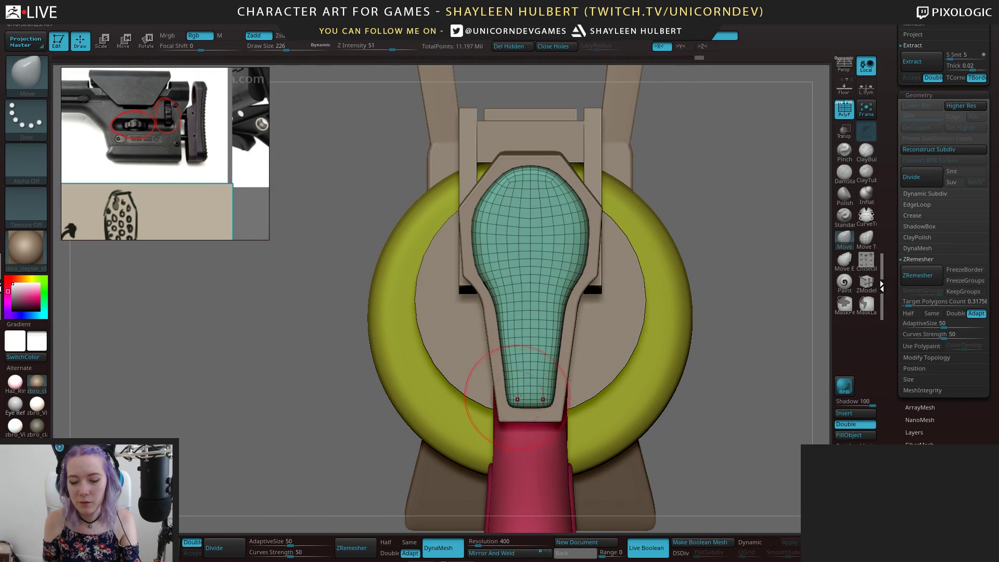
Hide the polyframe and turn on Dynamic Subdivision for the low-poly end panel
drag(722, 238, 416, 333)
key(shift+f)
drag(416, 332, 640, 297)
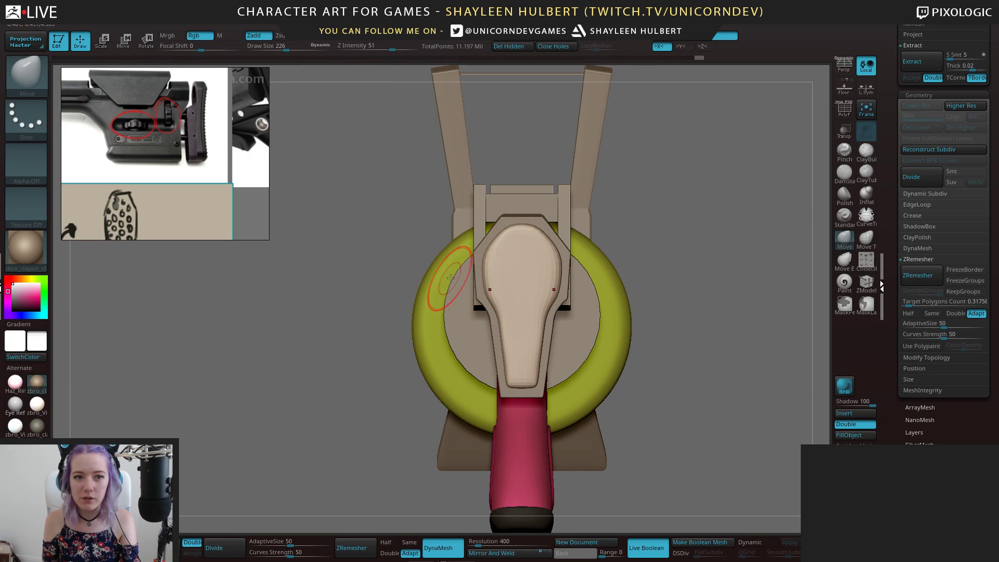
drag(344, 348, 596, 289)
mouse_move(669, 253)
alt+mouse_down()
mouse_move(663, 283)
mouse_move(684, 286)
mouse_move(706, 261)
mouse_move(685, 241)
alt+mouse_up()
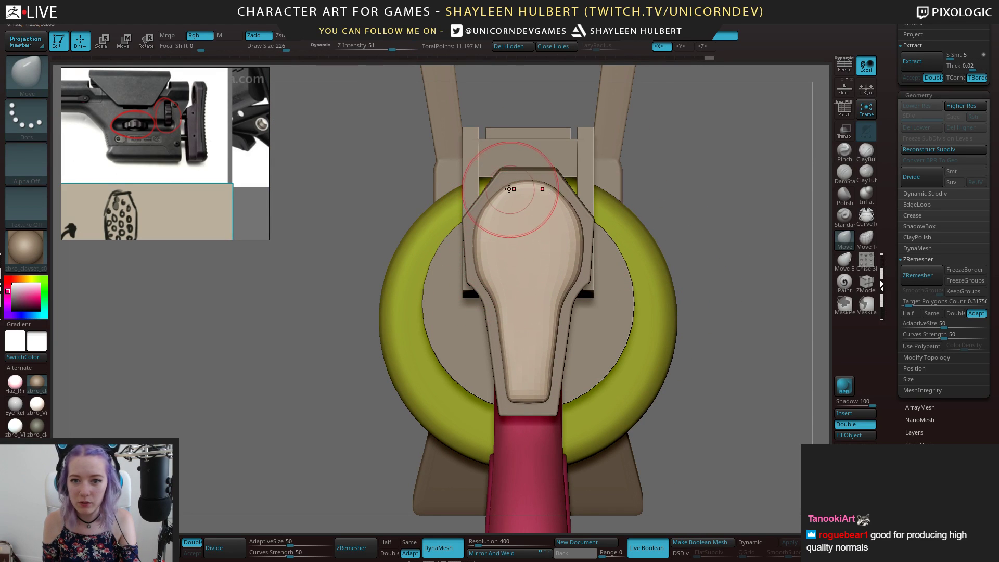
alt+drag(680, 221, 638, 295)
click(749, 542)
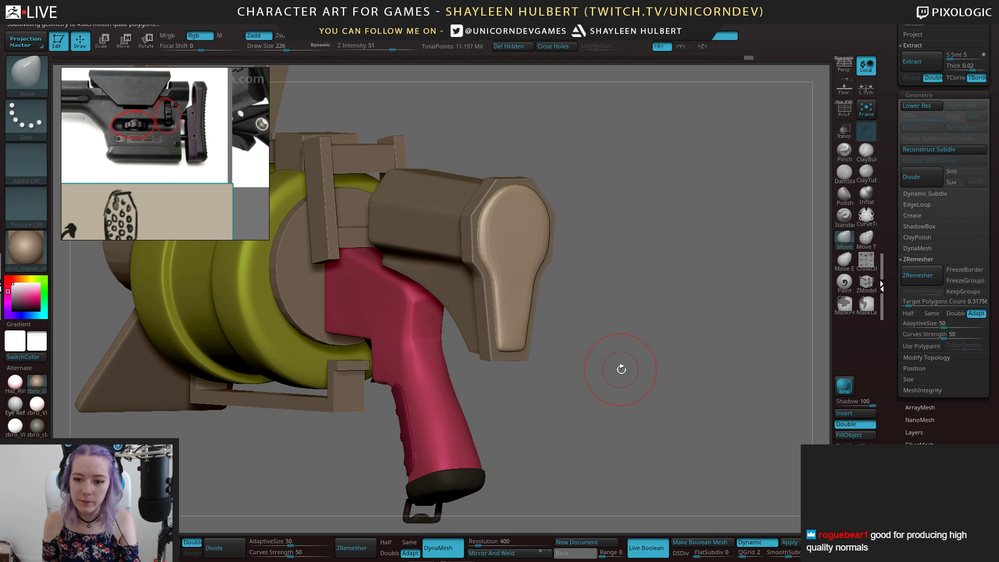
Return to the subtool list and save the project with QuickSave
drag(713, 509, 811, 260)
scroll(892, 257, up, 5)
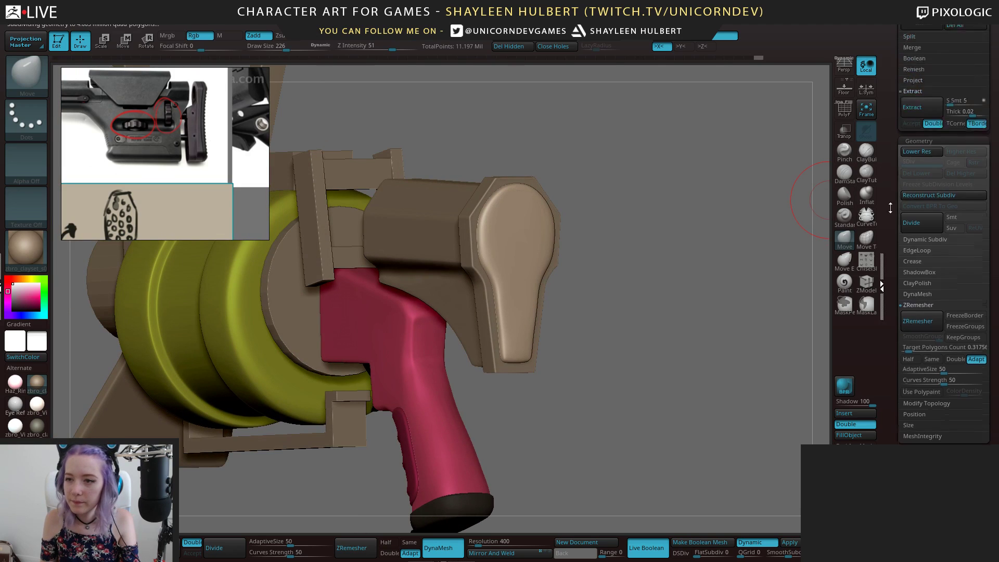
scroll(891, 268, up, 5)
drag(904, 180, 908, 133)
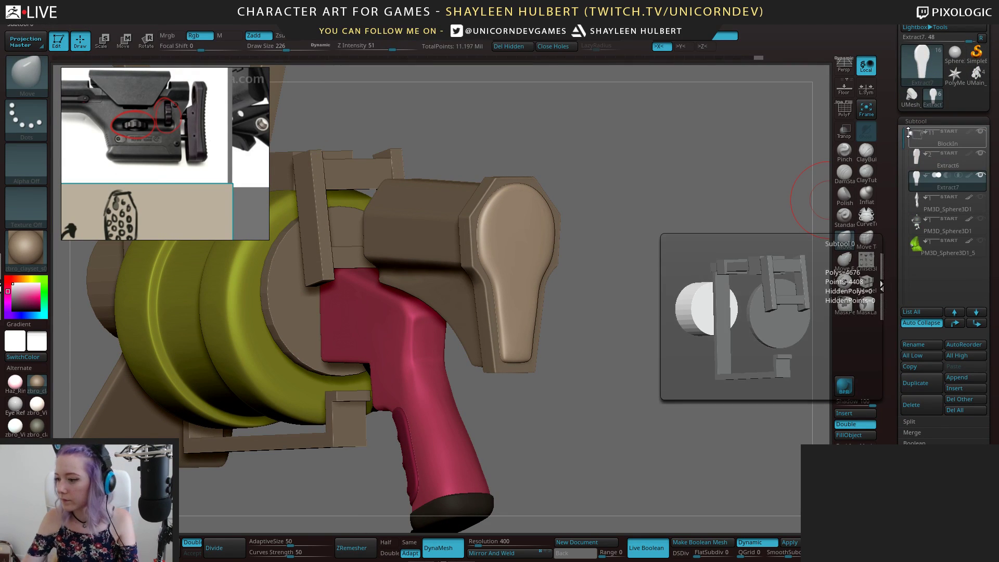
mouse_move(954, 75)
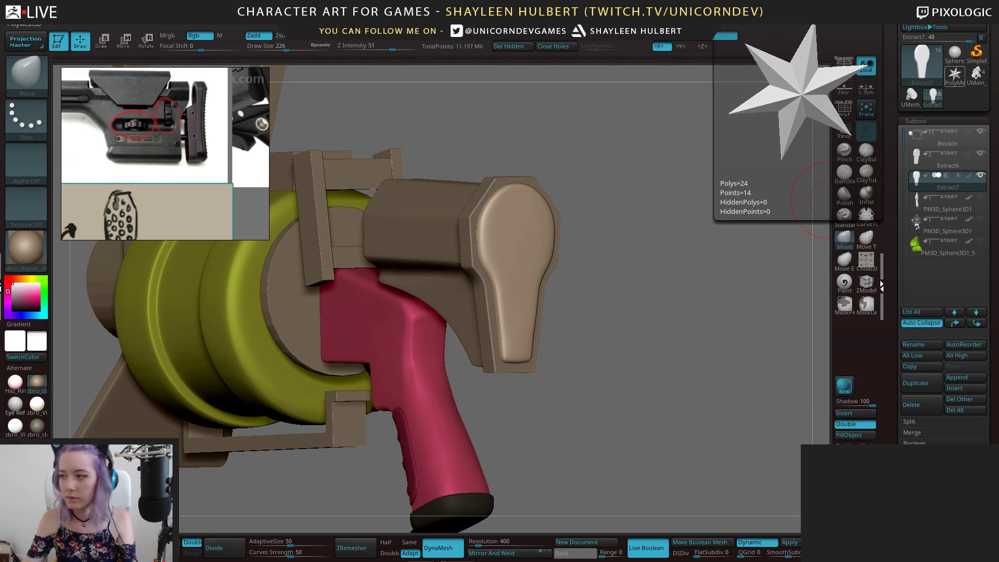
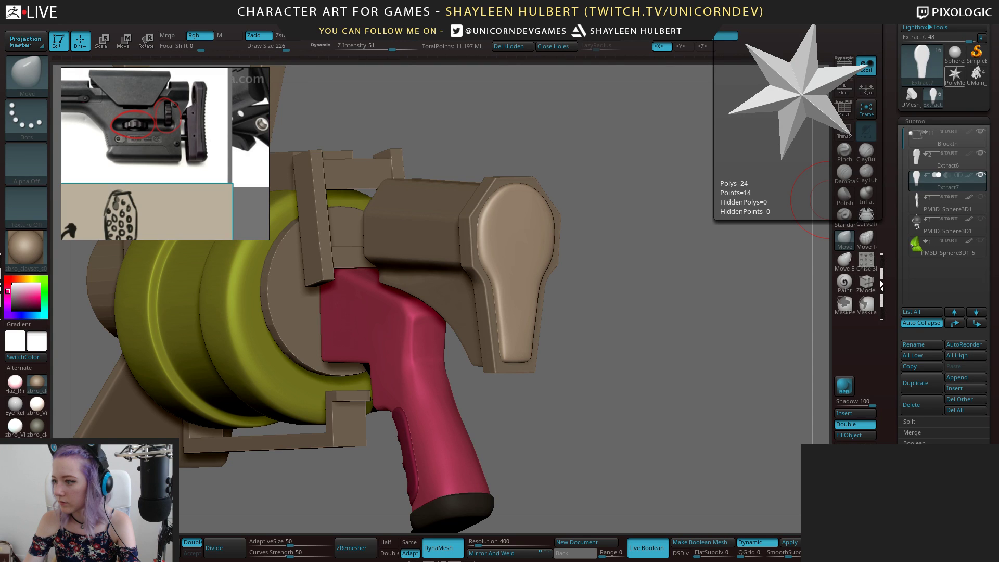
key(ctrl+s)
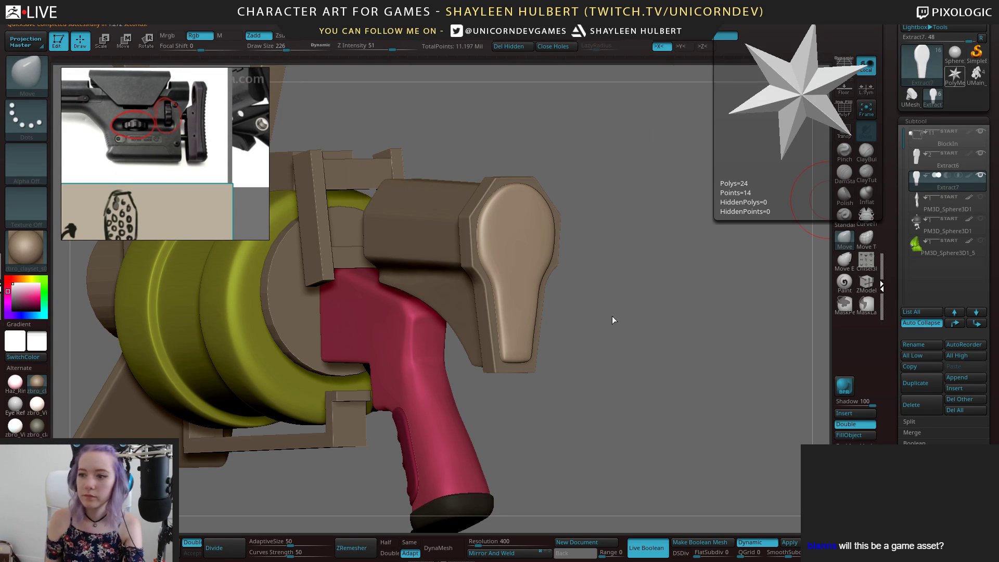
alt+drag(642, 360, 643, 326)
drag(629, 281, 652, 229)
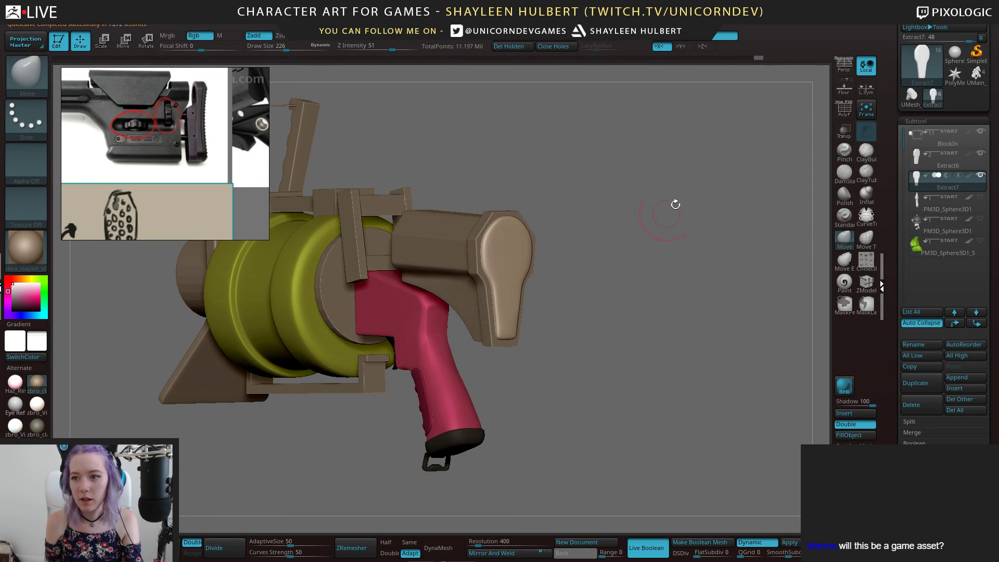
Delete the padded end panel subtool Extract7 from the stock, accepting that it cannot be undone
click(980, 165)
alt+drag(589, 283, 589, 315)
alt+click(514, 253)
drag(617, 259, 629, 263)
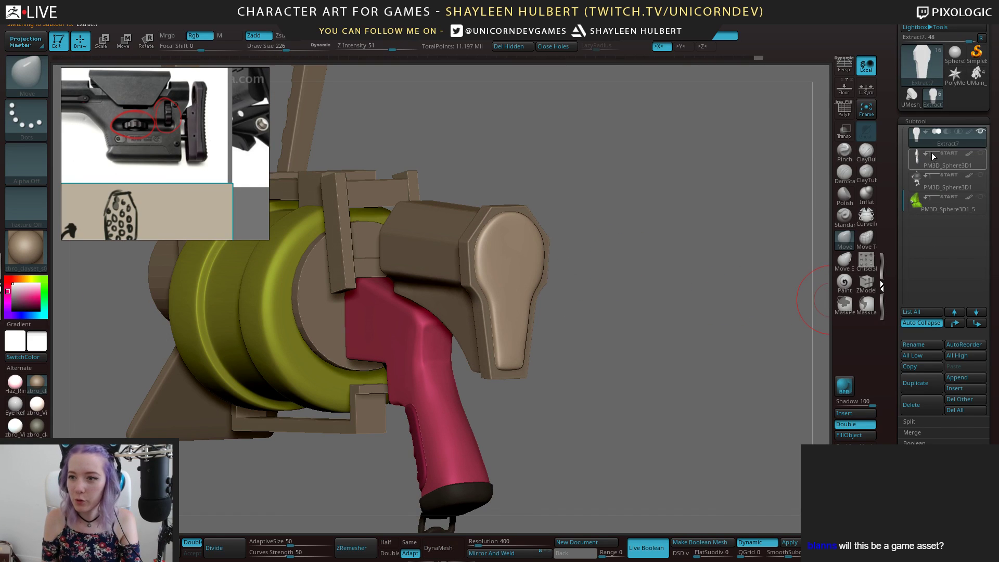
click(915, 406)
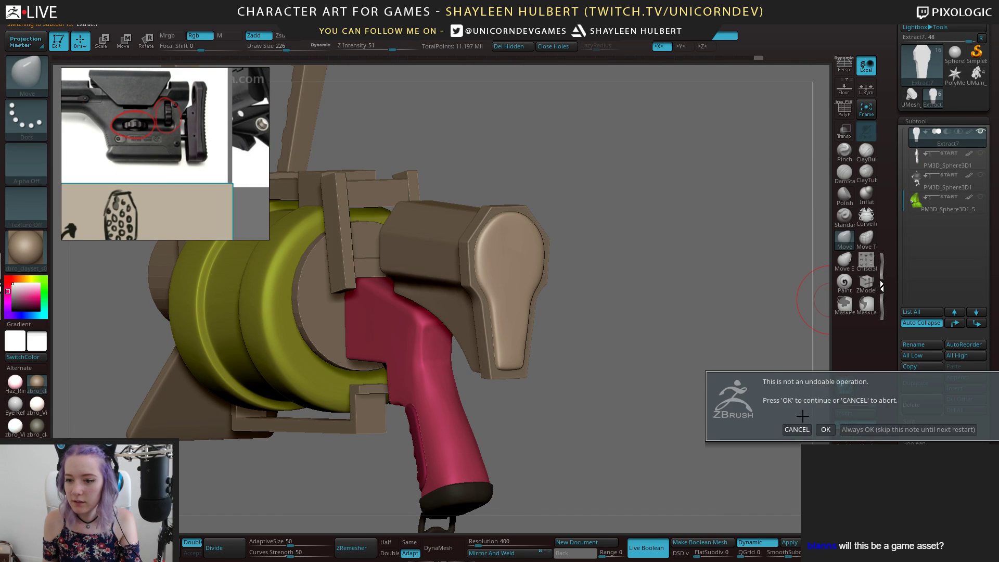
click(826, 431)
Insert a Sphere3D as a new subtool after Extract6
drag(651, 328, 619, 312)
drag(903, 212, 904, 192)
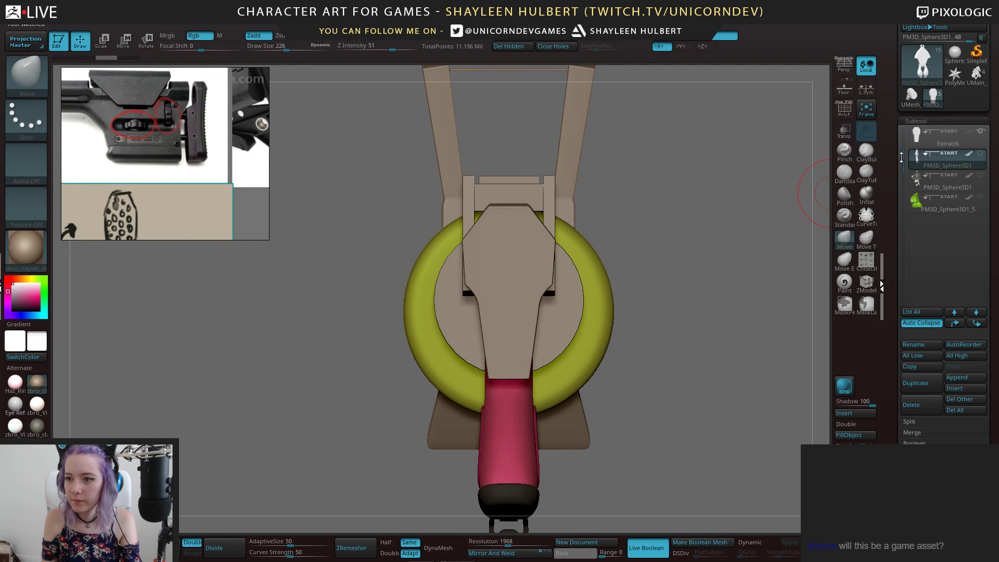
click(948, 138)
click(855, 413)
click(859, 414)
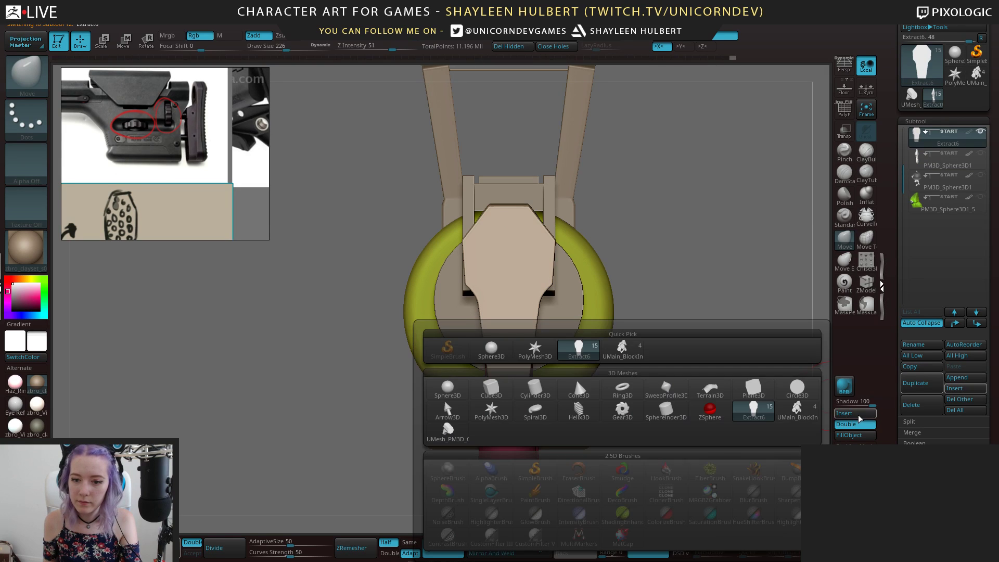
click(844, 413)
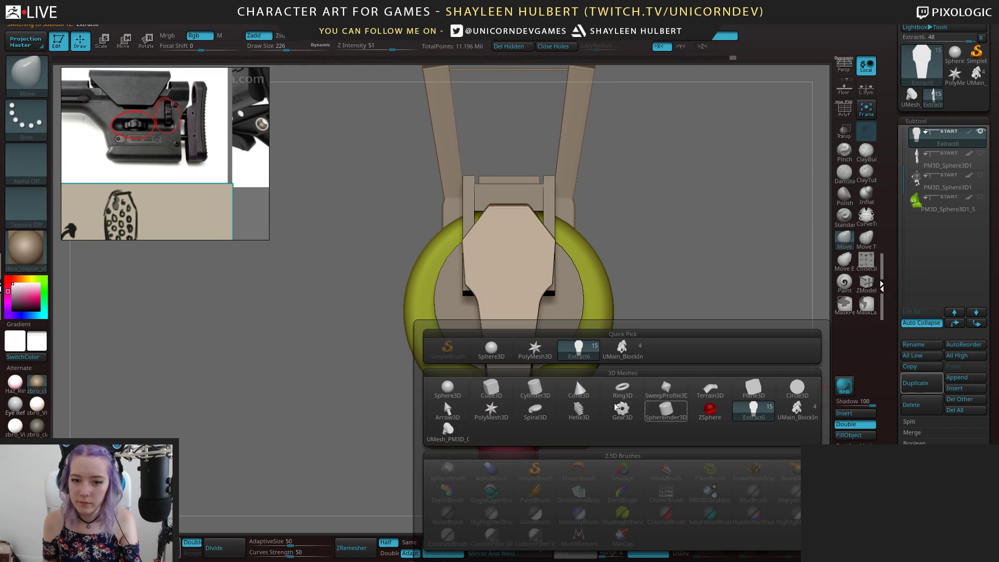
click(448, 388)
Shrink the inserted sphere to a small dot and place it off-centre on the stock's coffin-shaped end face
drag(649, 322, 633, 321)
alt+drag(604, 368, 564, 298)
key(w)
drag(423, 296, 683, 333)
drag(650, 328, 698, 337)
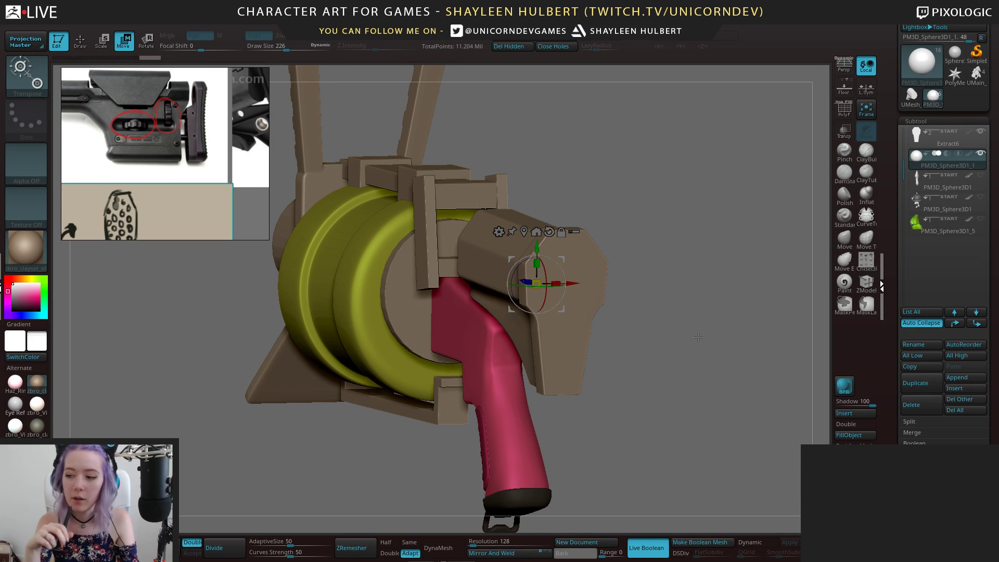
shift+drag(704, 293, 593, 284)
drag(687, 342, 645, 327)
alt+drag(723, 314, 645, 331)
drag(726, 264, 571, 281)
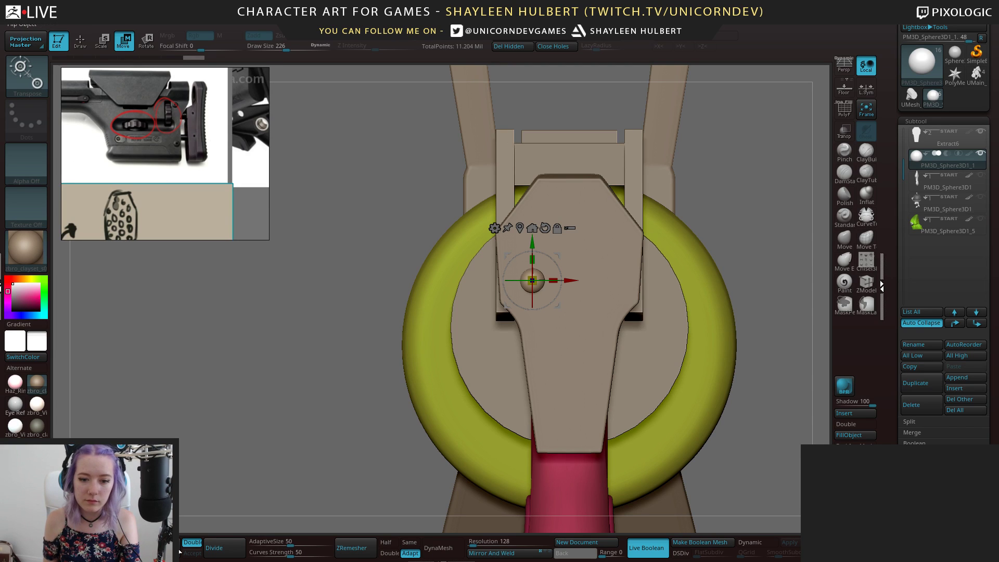
Mirror and weld the small sphere across the stock's end face and flatten the pair in depth against the surface
click(484, 556)
click(686, 39)
alt+drag(770, 208, 791, 205)
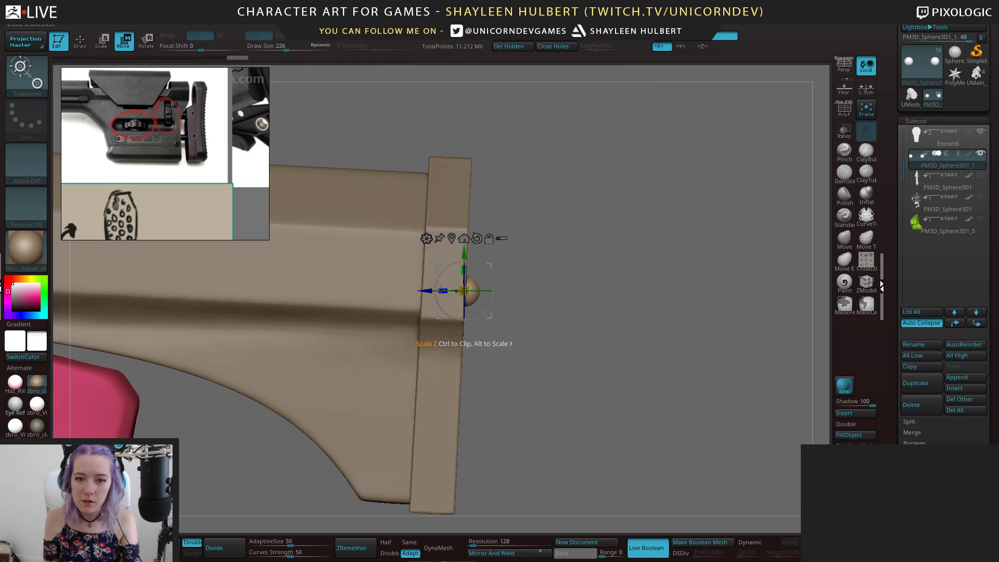
scroll(448, 294, up, 3)
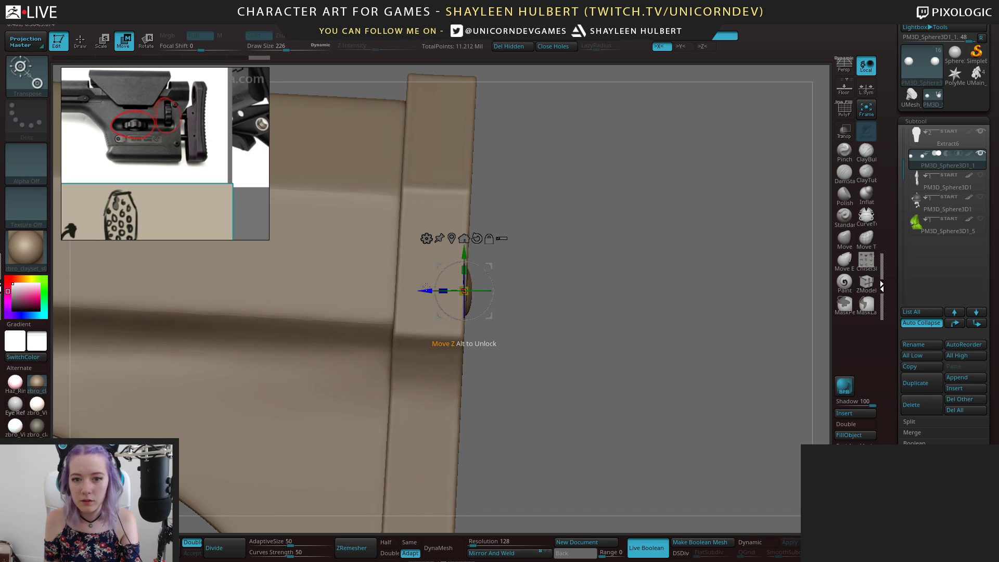
Spread the sphere pair outward and slightly down towards the side edges of the end face
shift+drag(651, 268, 750, 166)
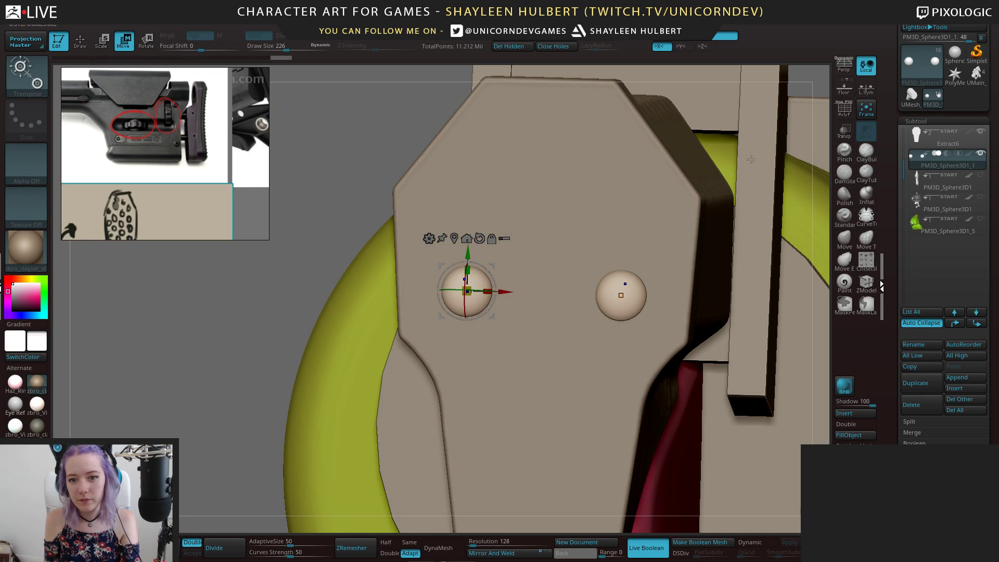
drag(512, 288, 485, 288)
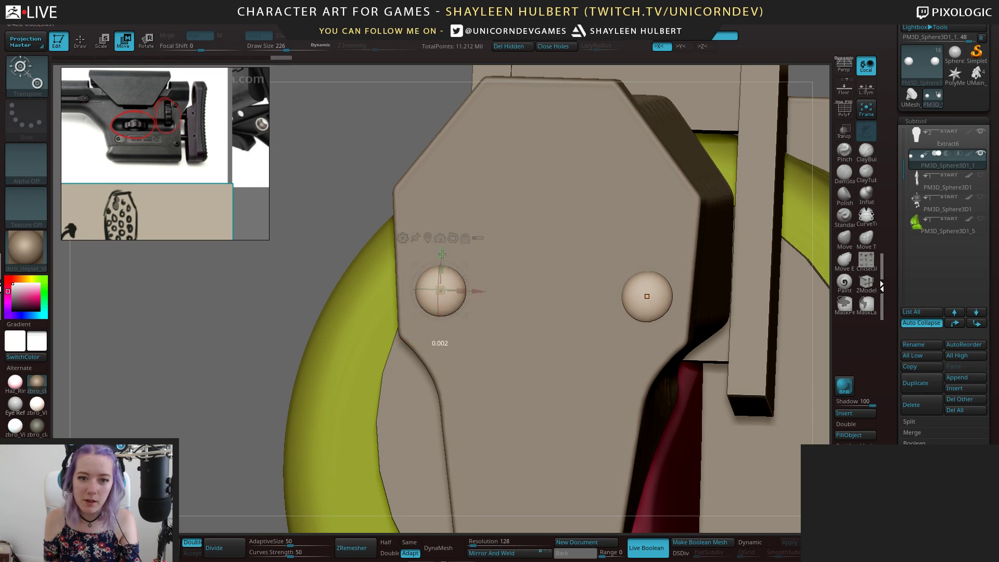
drag(440, 253, 440, 275)
alt+drag(244, 340, 251, 316)
drag(670, 260, 528, 263)
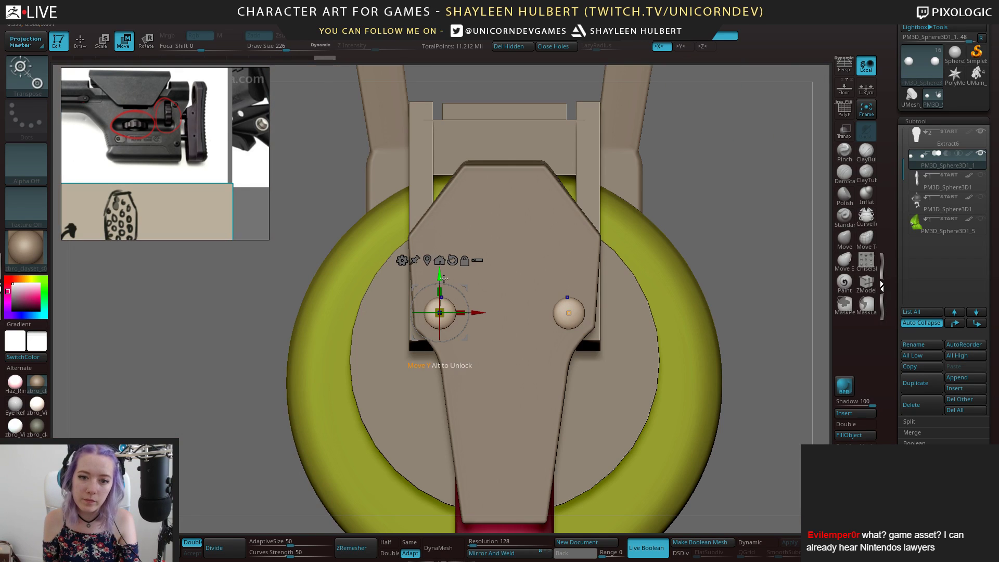
Duplicate the sphere pair above and inward from the first pair, leaving a narrower second pair on the end face
drag(445, 278, 441, 250)
key(ctrl+z)
ctrl+drag(443, 290, 512, 271)
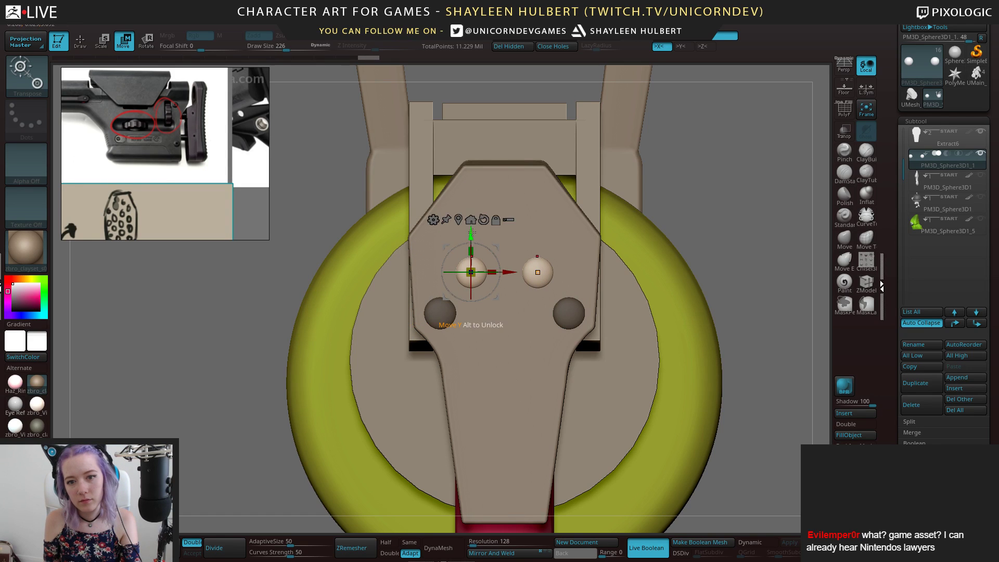
drag(481, 237, 483, 246)
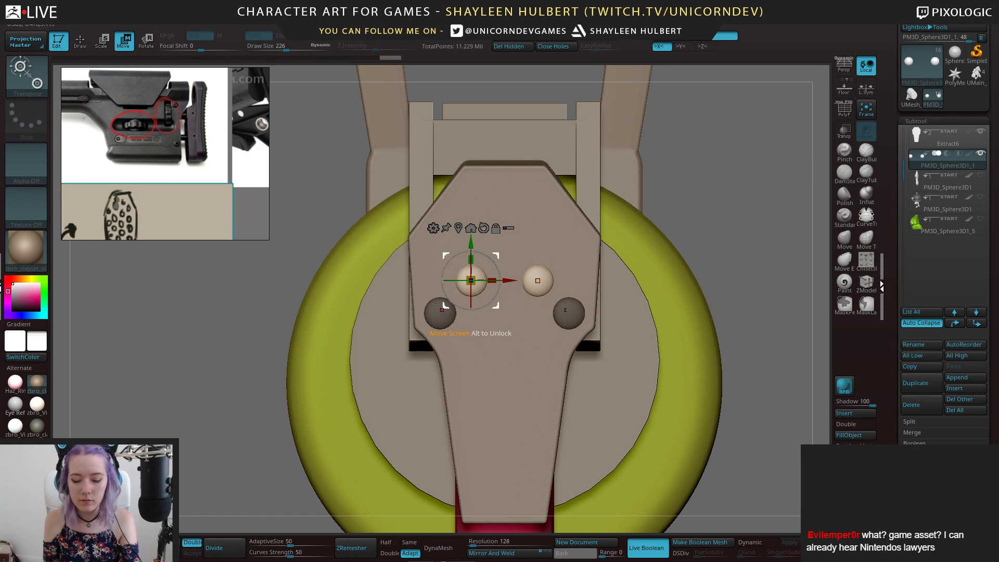
Duplicate the inner sphere pair upward and outward to form a third pair near the side edges, and clear the masking
ctrl+click(444, 260)
ctrl+drag(470, 245, 471, 187)
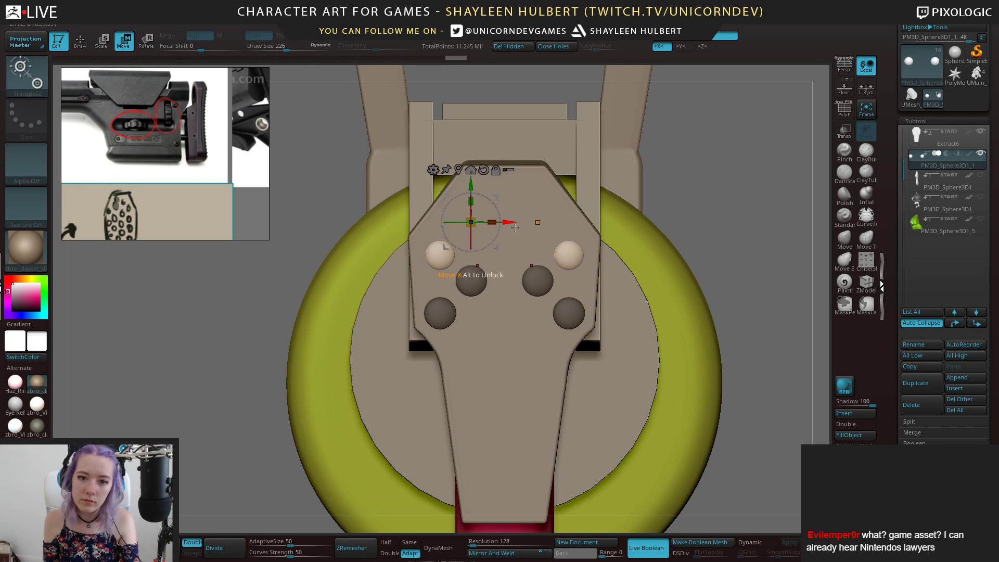
ctrl+click(278, 294)
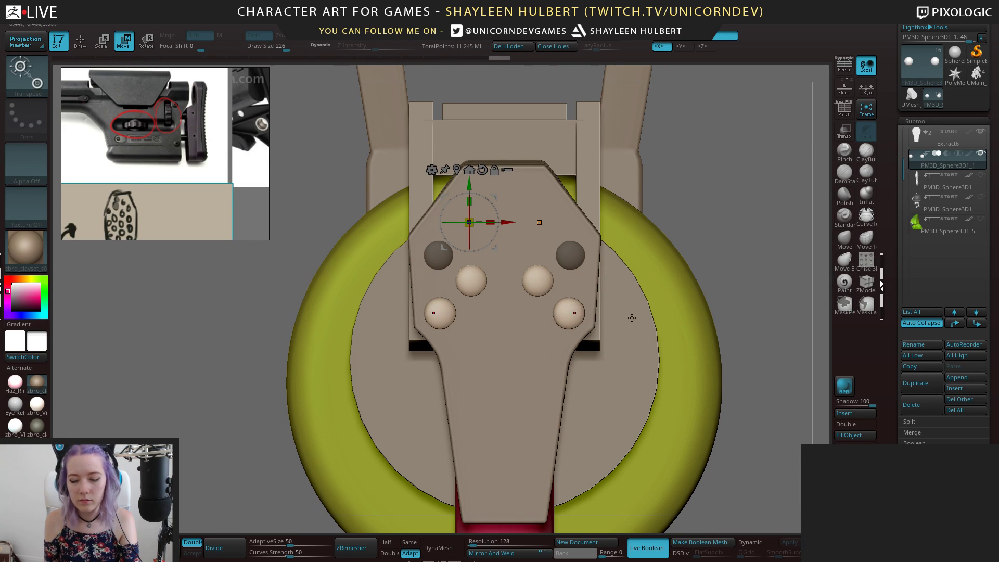
ctrl+drag(433, 281, 474, 323)
key(ctrl+z)
ctrl+click(486, 264)
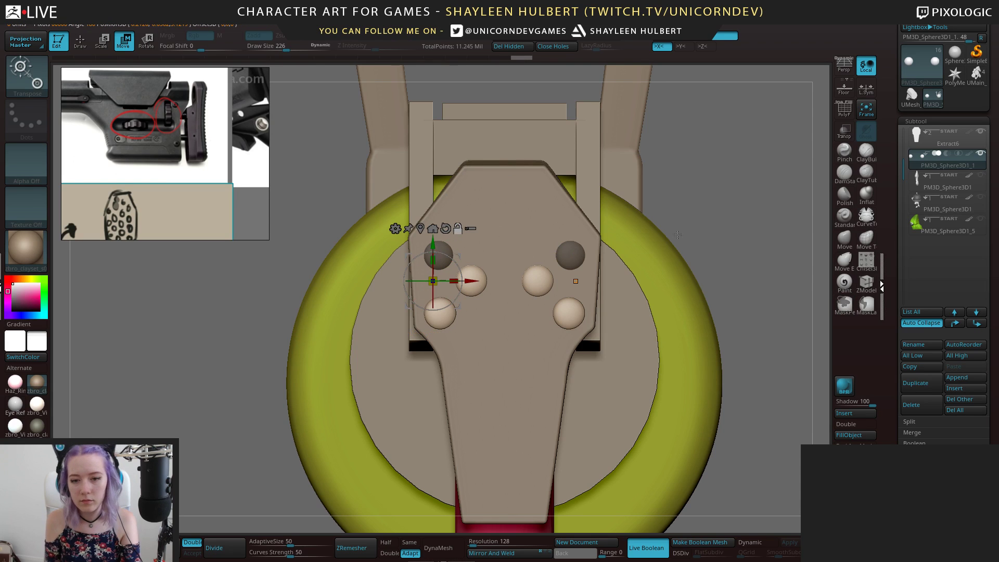
drag(667, 242, 669, 279)
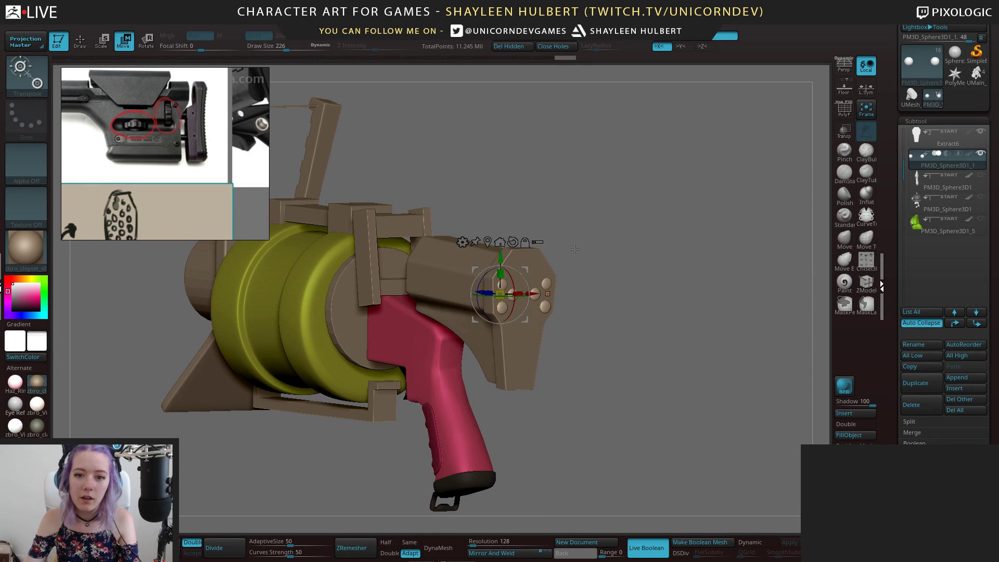
drag(619, 200, 585, 285)
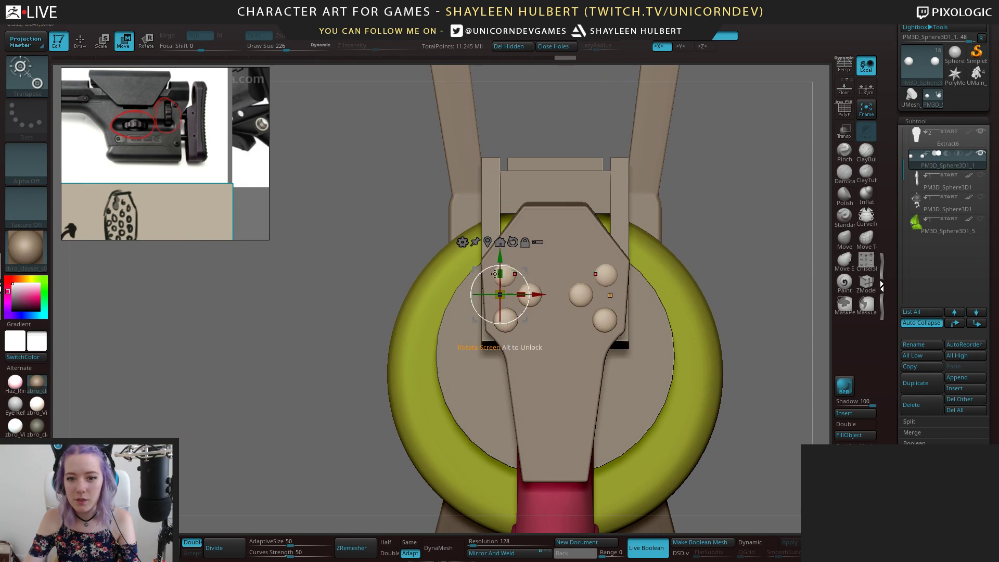
alt+drag(296, 306, 286, 306)
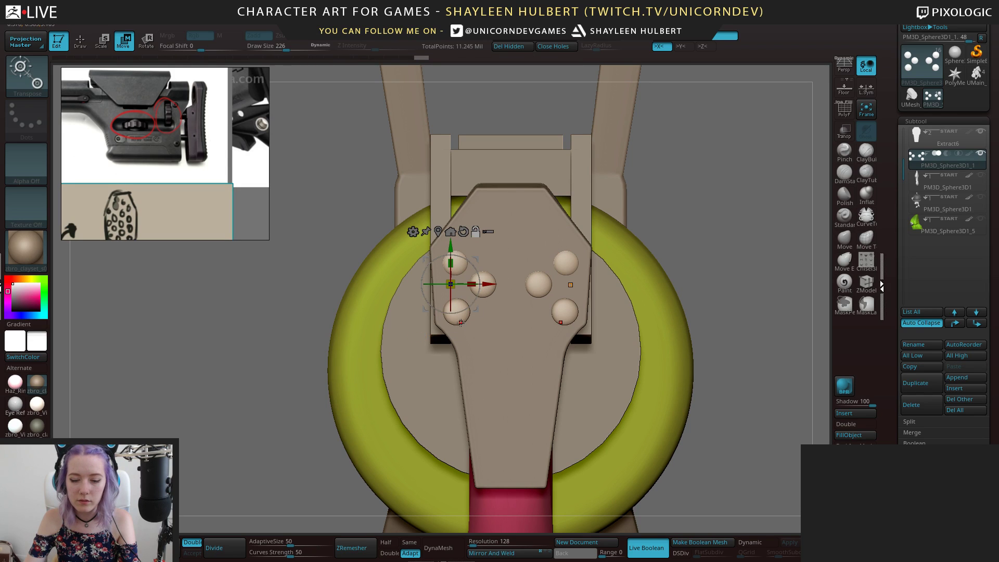
alt+drag(487, 284, 409, 284)
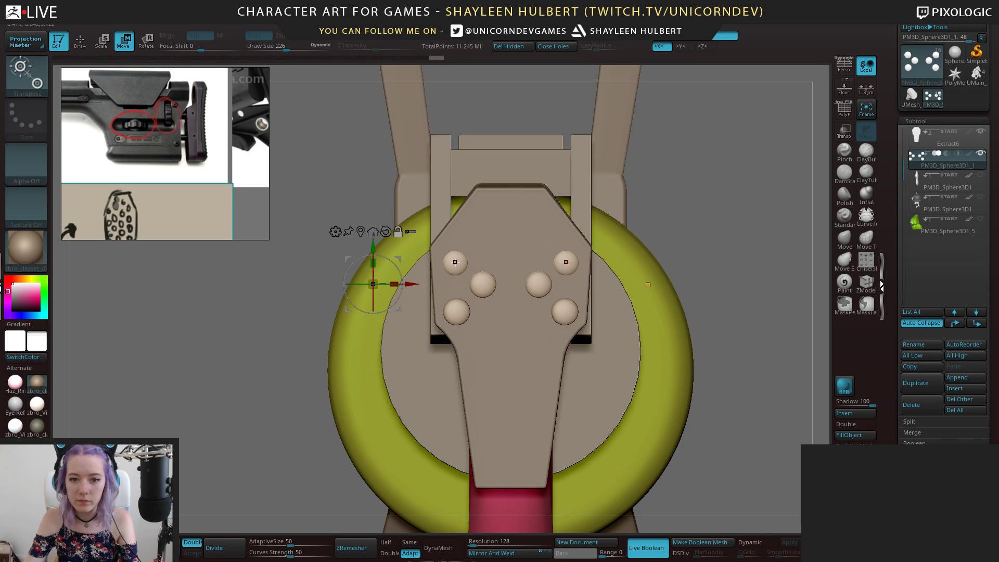
click(455, 261)
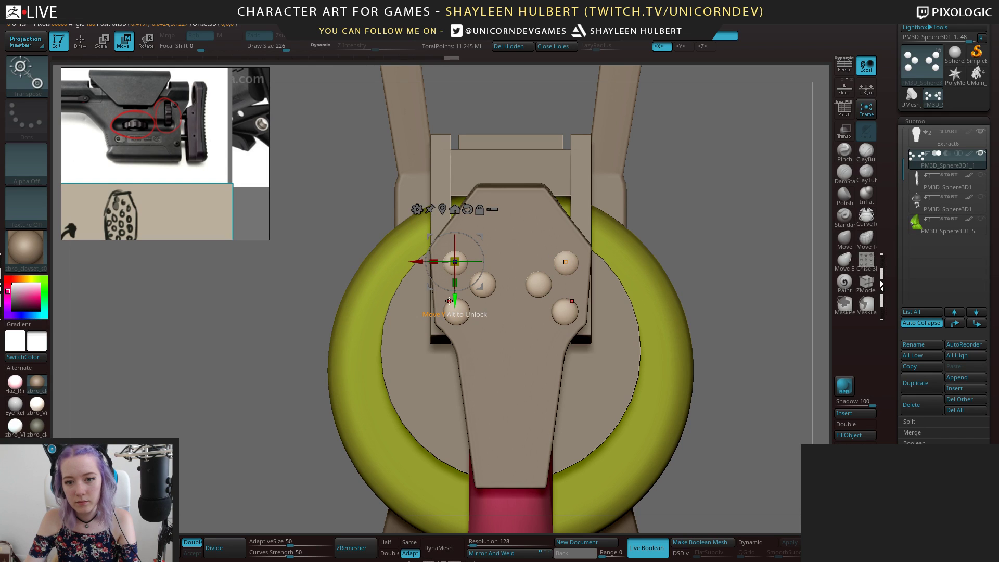
ctrl+drag(454, 301, 472, 400)
key(ctrl+z)
drag(687, 211, 462, 201)
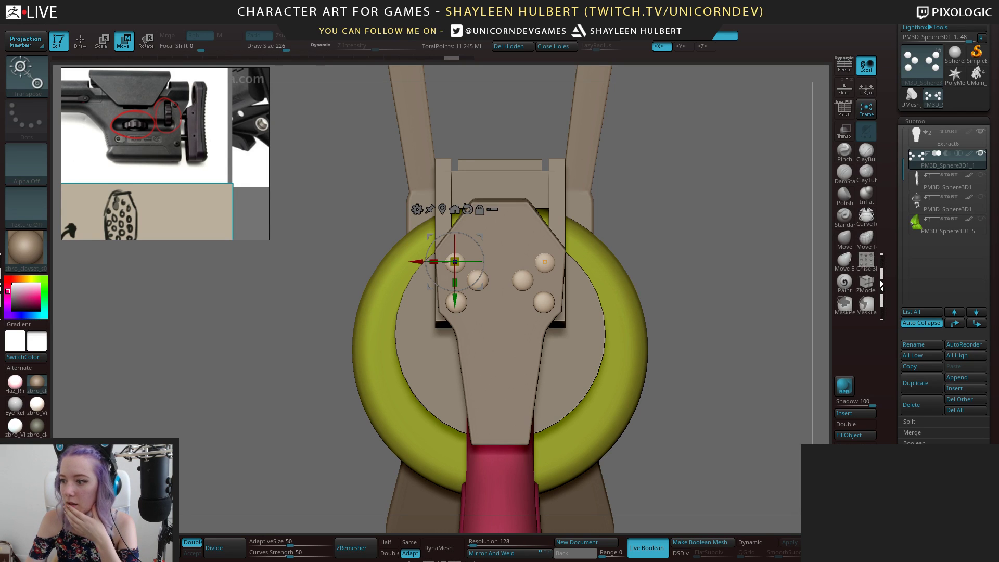
drag(249, 364, 289, 330)
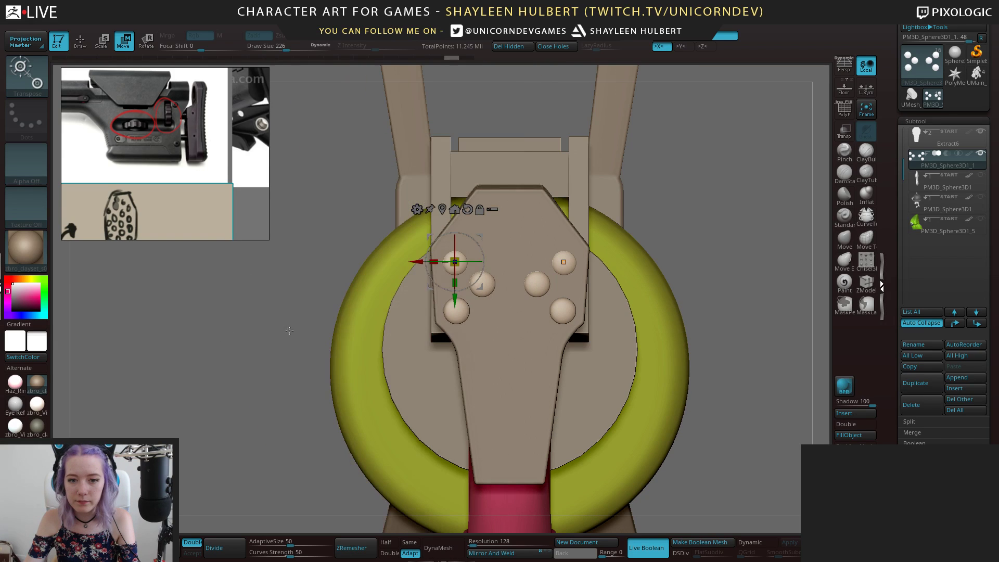
Mask all but one upper outer sphere and duplicate it upward and inward near the top of the end face
ctrl+shift+click(460, 322)
ctrl+shift+click(460, 261)
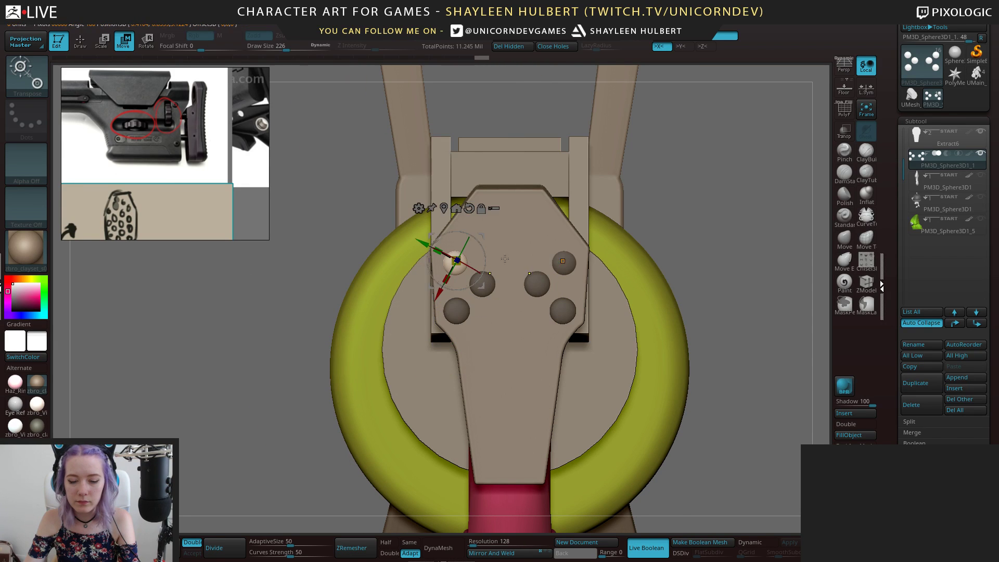
mouse_move(486, 260)
mouse_down()
mouse_move(520, 260)
mouse_move(495, 260)
mouse_up()
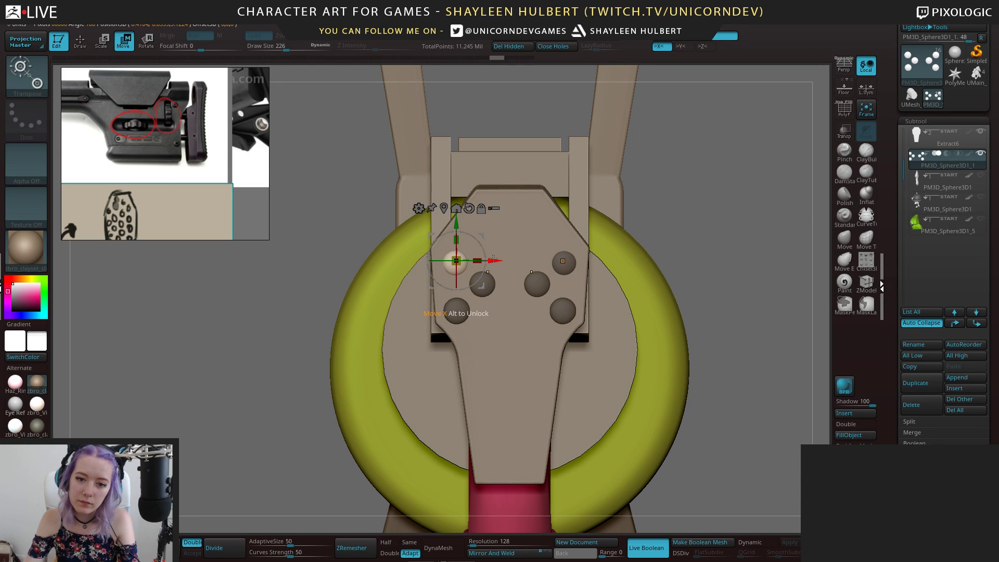
key(ctrl+z)
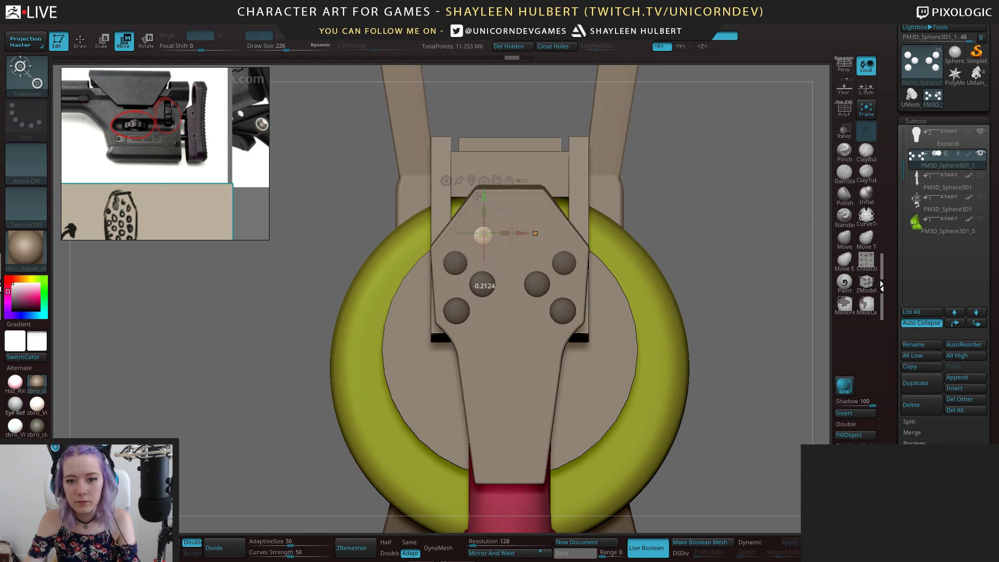
right_drag(478, 232, 453, 230)
drag(446, 231, 449, 230)
right_drag(448, 231, 349, 232)
Clear the masking and use Mirror And Weld to copy the new top sphere to the opposite side
alt+right_drag(674, 100, 671, 78)
ctrl+drag(671, 104, 684, 119)
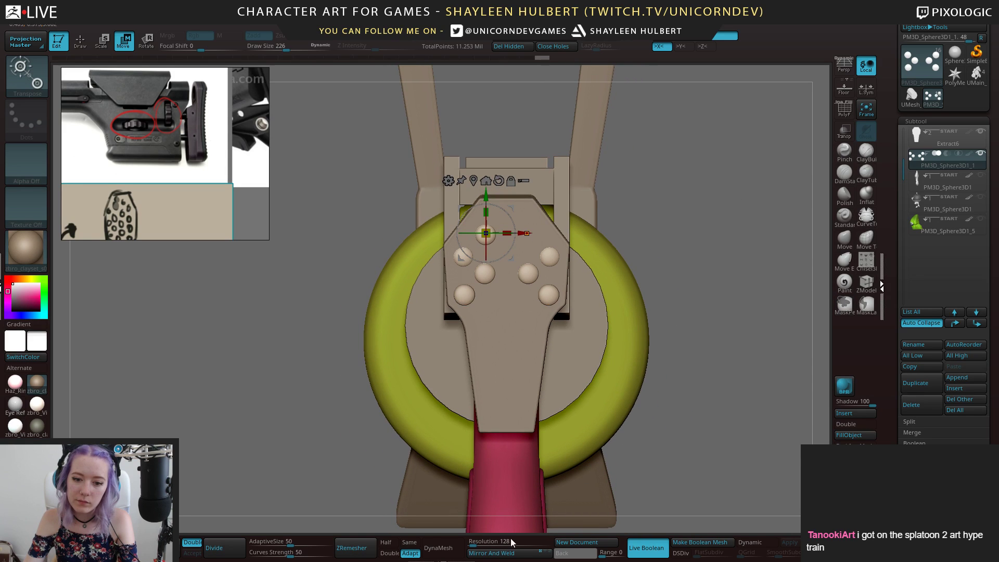
click(437, 561)
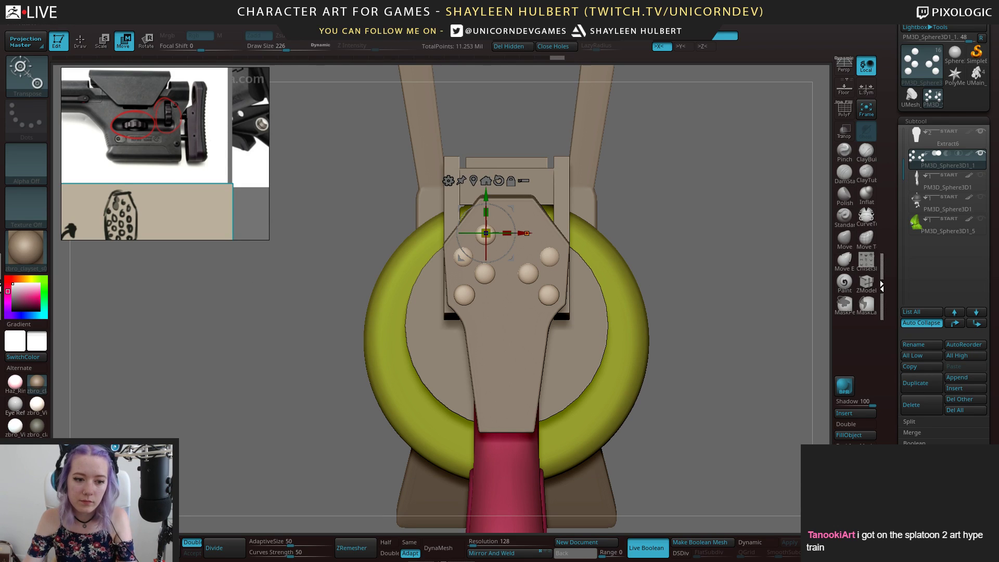
click(526, 233)
click(520, 554)
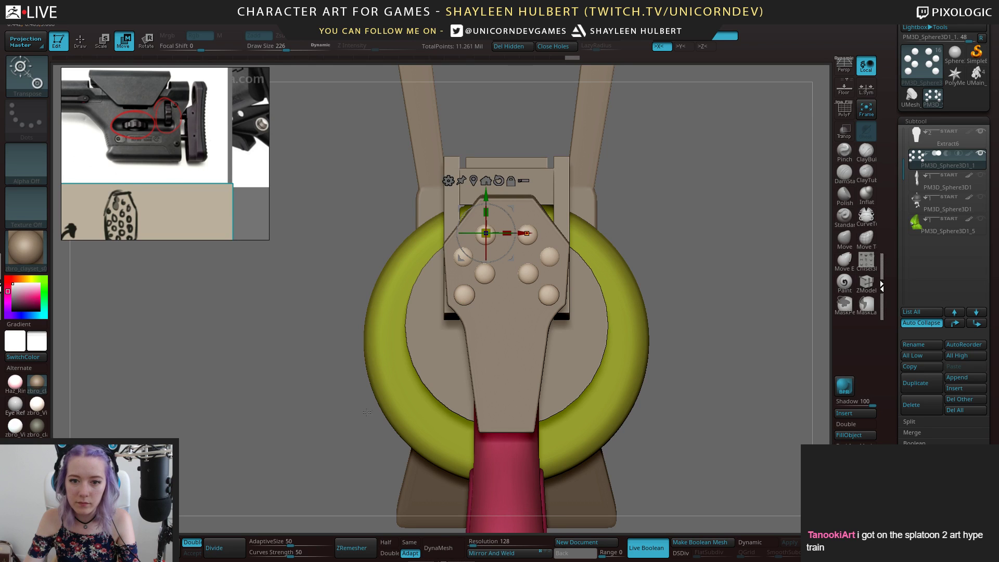
drag(273, 376, 447, 367)
alt+drag(619, 306, 615, 266)
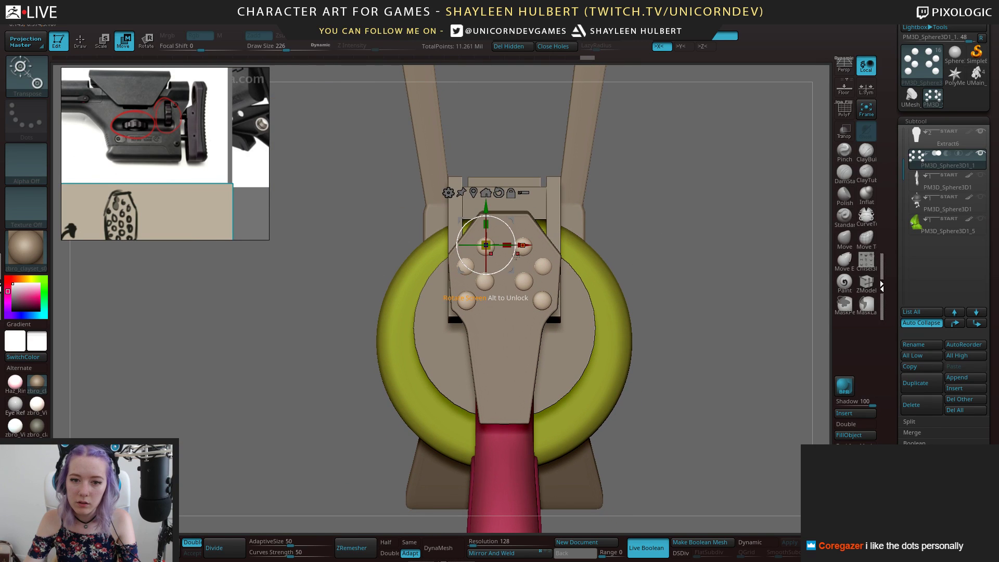
mouse_move(340, 228)
alt+mouse_down()
mouse_move(357, 278)
mouse_move(489, 338)
alt+mouse_up()
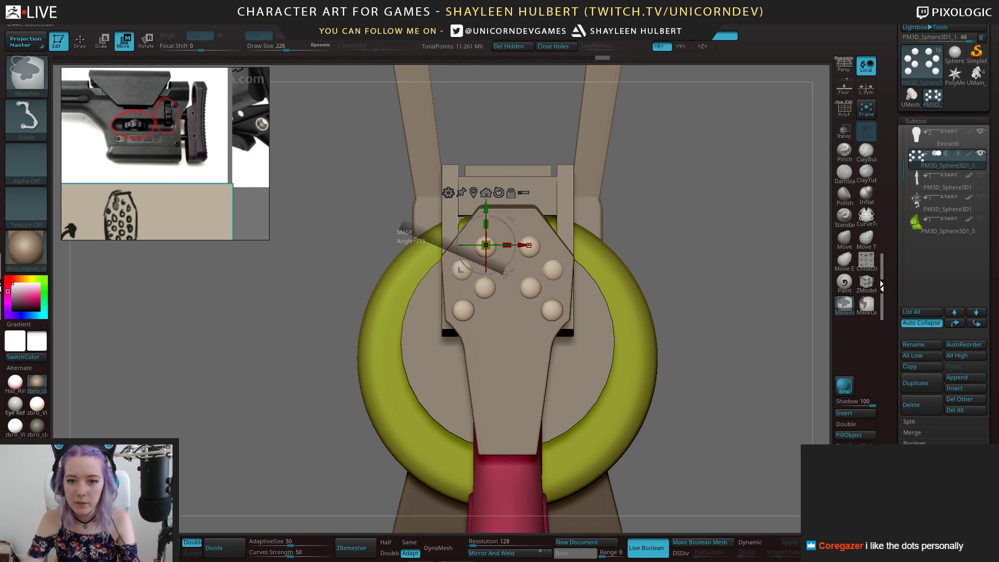
key(ctrl+z)
key(ctrl+z)
key(ctrl+z)
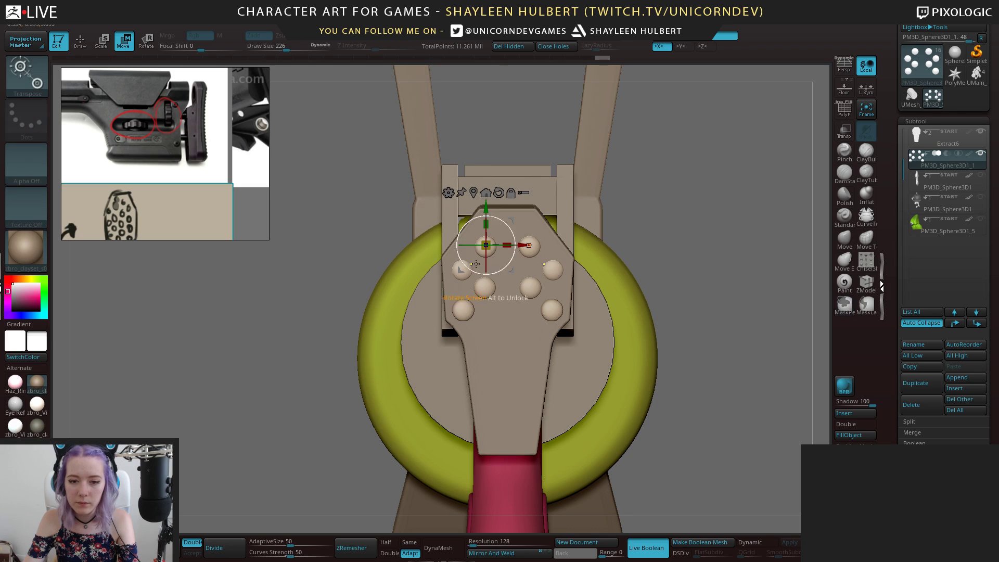
key(ctrl+z)
Mask all but the top sphere pair and duplicate it below the other rows, bringing the copies closer together where the panel narrows
ctrl+drag(709, 365, 406, 235)
alt+drag(635, 218, 661, 214)
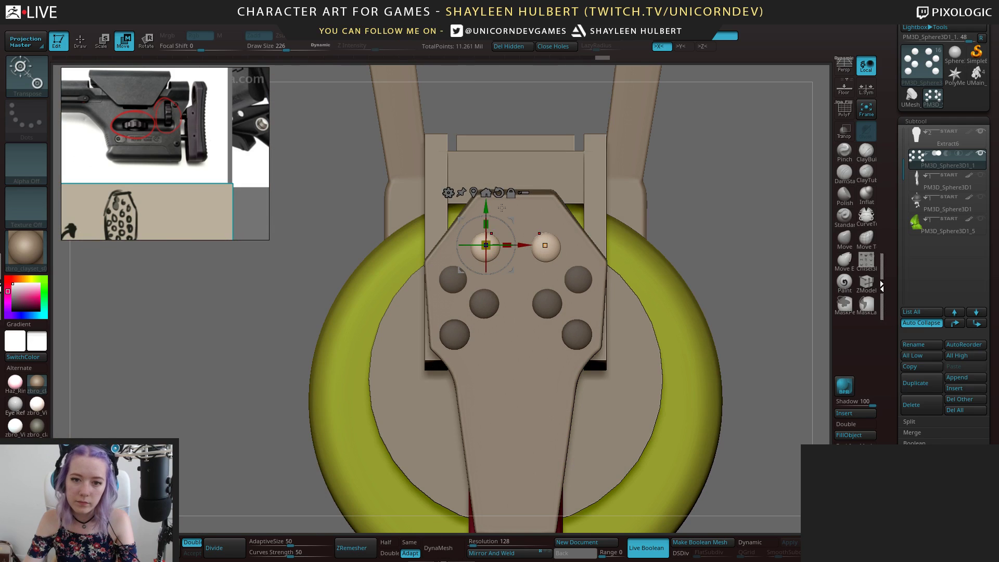
ctrl+drag(485, 208, 483, 331)
drag(526, 368, 576, 369)
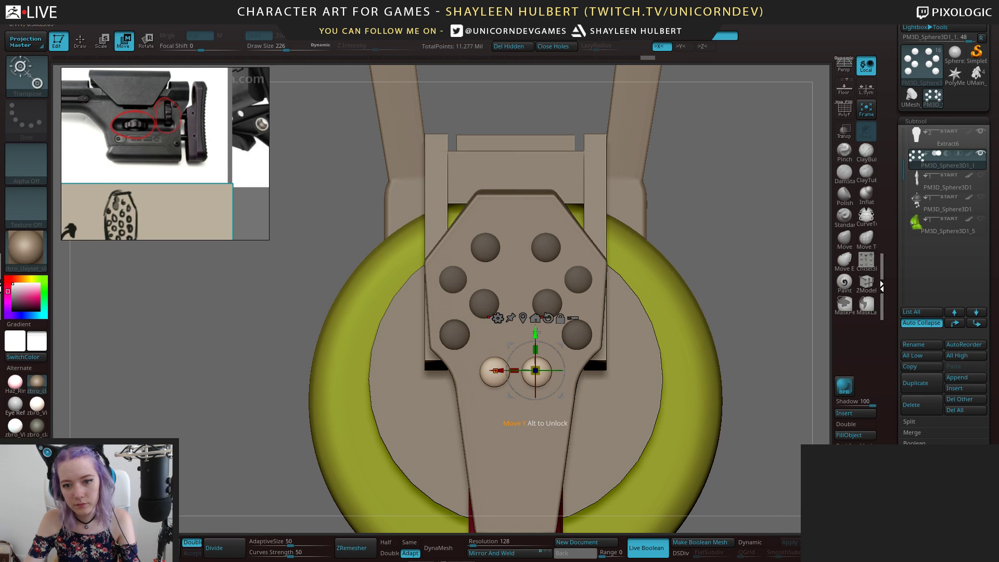
Raise the duplicated lowest sphere pair slightly so it sits closer to the rows above it on the end face
drag(535, 331, 538, 314)
drag(687, 335, 705, 260)
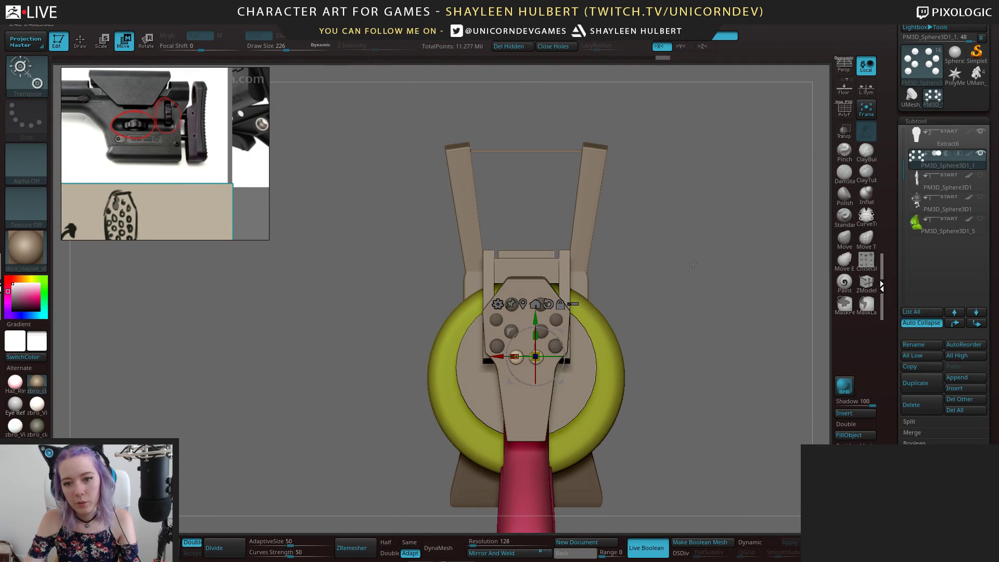
drag(685, 297, 387, 307)
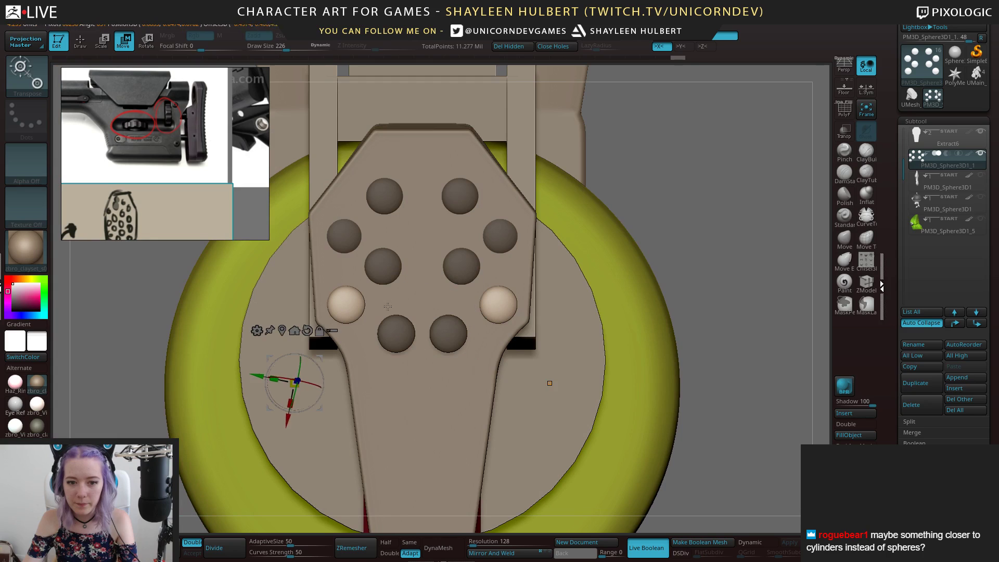
Isolate the lowest sphere pair with masking, align it against the slanted end face, and clear the masking
key(ctrl+shift+a)
ctrl+drag(180, 475, 457, 249)
drag(640, 260, 725, 259)
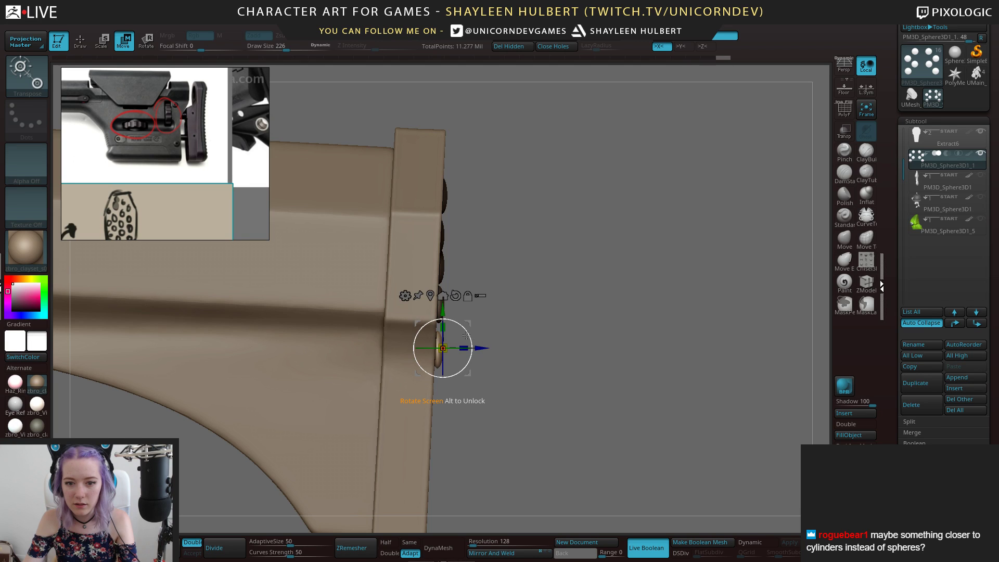
drag(621, 328, 427, 349)
alt+drag(684, 249, 694, 267)
ctrl+drag(624, 265, 633, 271)
alt+drag(642, 270, 600, 297)
alt+drag(585, 249, 687, 240)
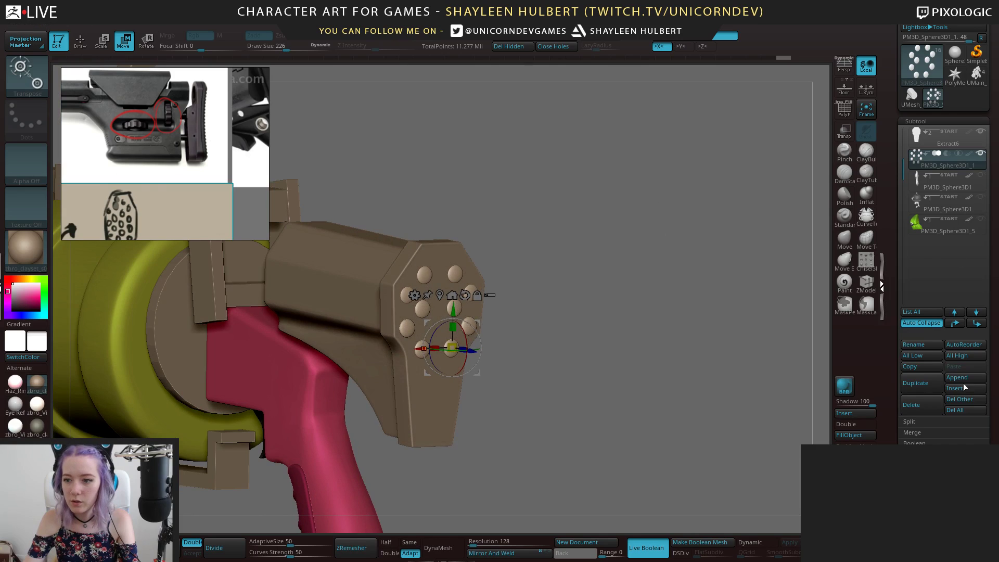
Delete the sphere dots subtool from the stock's end and open the BlockIn folder
click(911, 405)
click(825, 435)
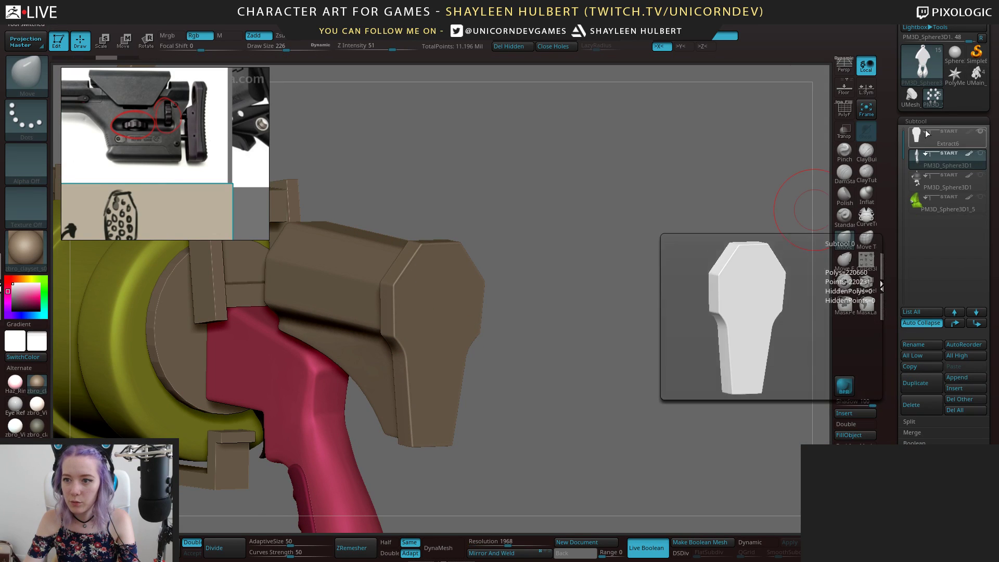
drag(905, 193, 897, 135)
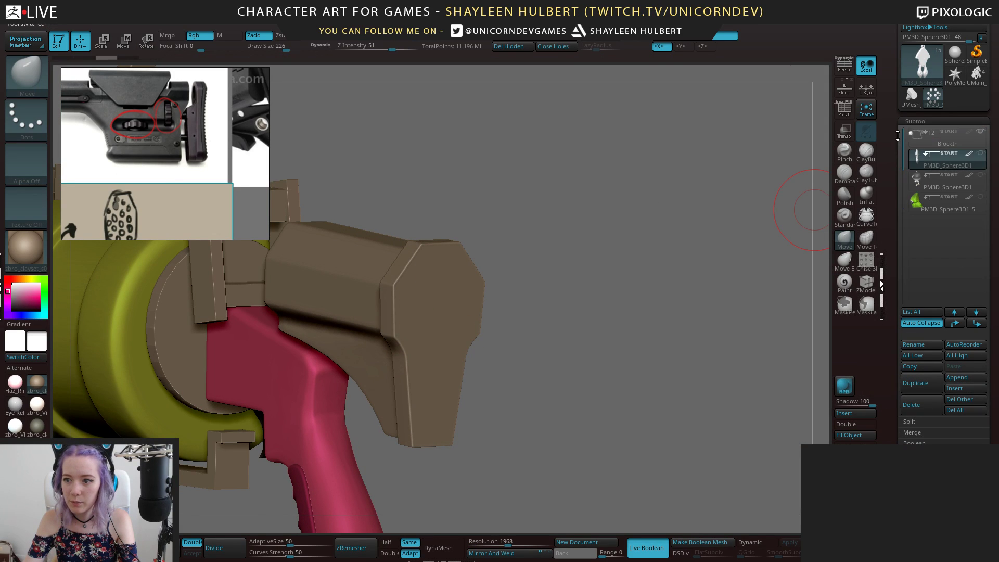
click(950, 143)
drag(598, 312, 632, 292)
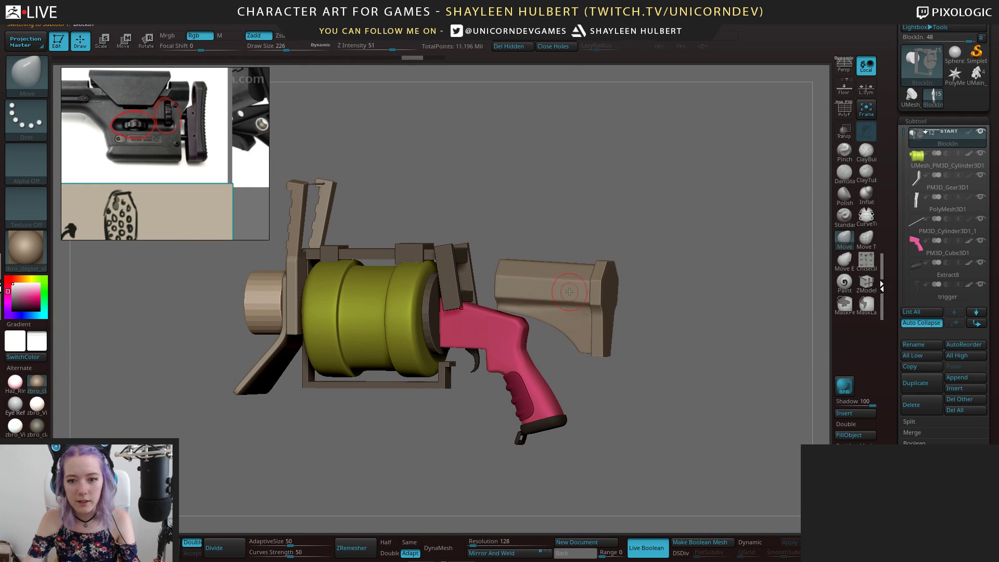
Fill the stock body with the pink sampled from the grip
alt+click(562, 284)
drag(659, 361, 507, 346)
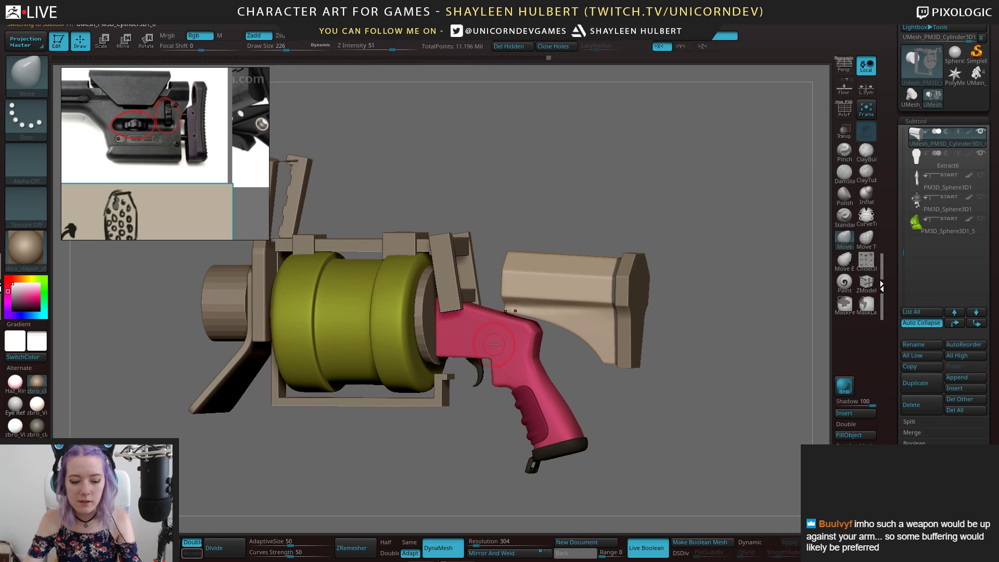
key(c)
click(845, 285)
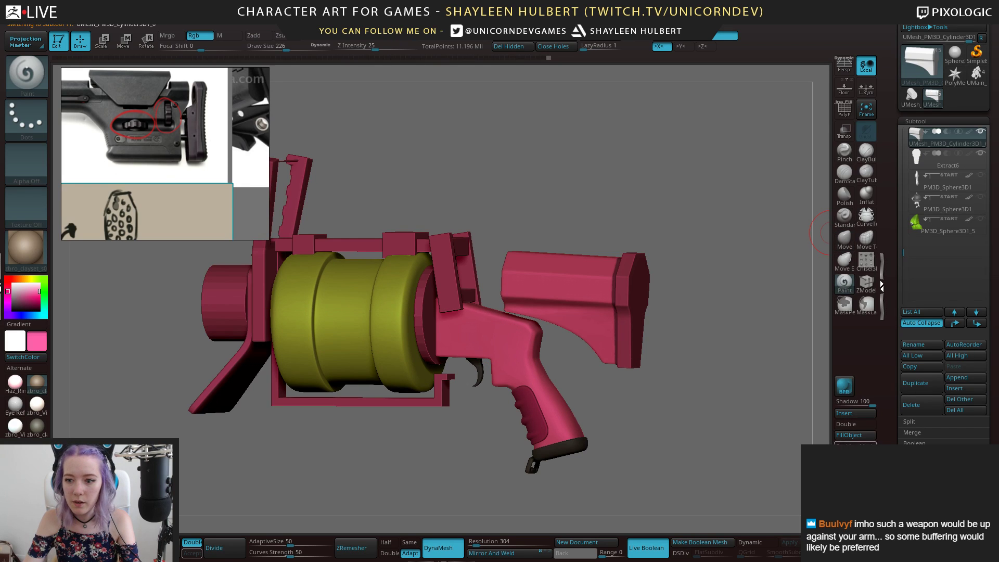
click(853, 435)
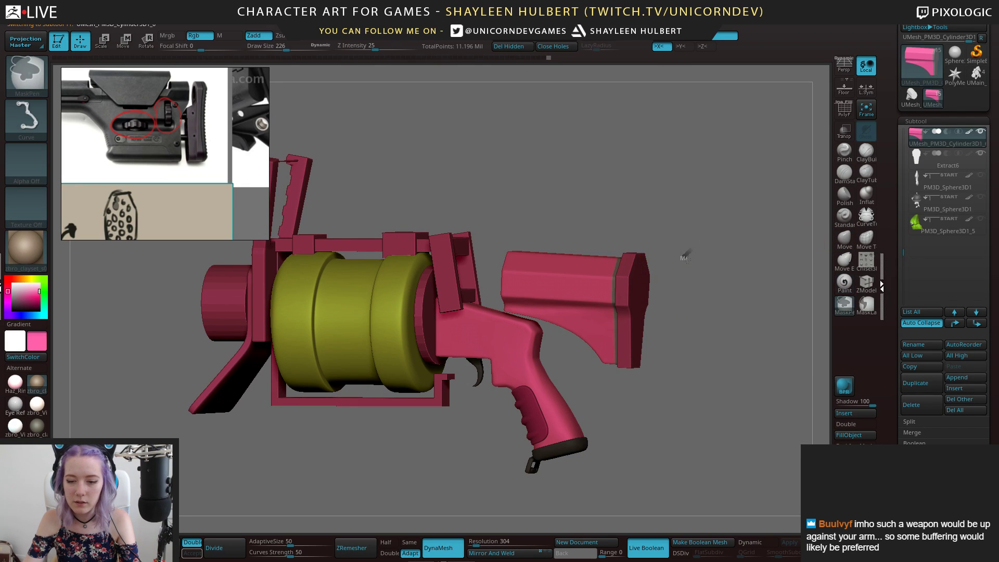
click(849, 436)
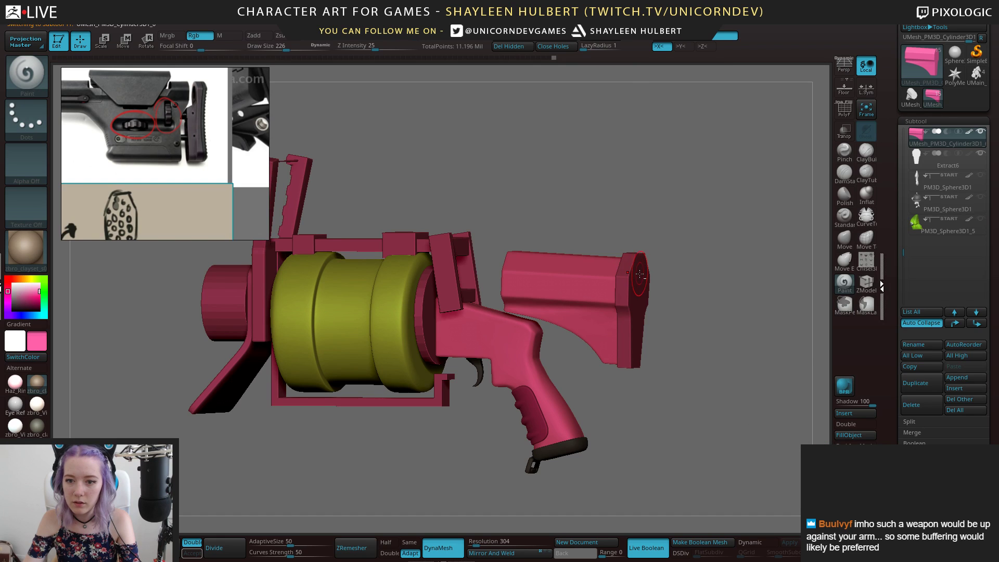
Fill the stock's coffin-shaped end plate with a sampled dark grey and reset the active colour to white
alt+click(637, 284)
key(c)
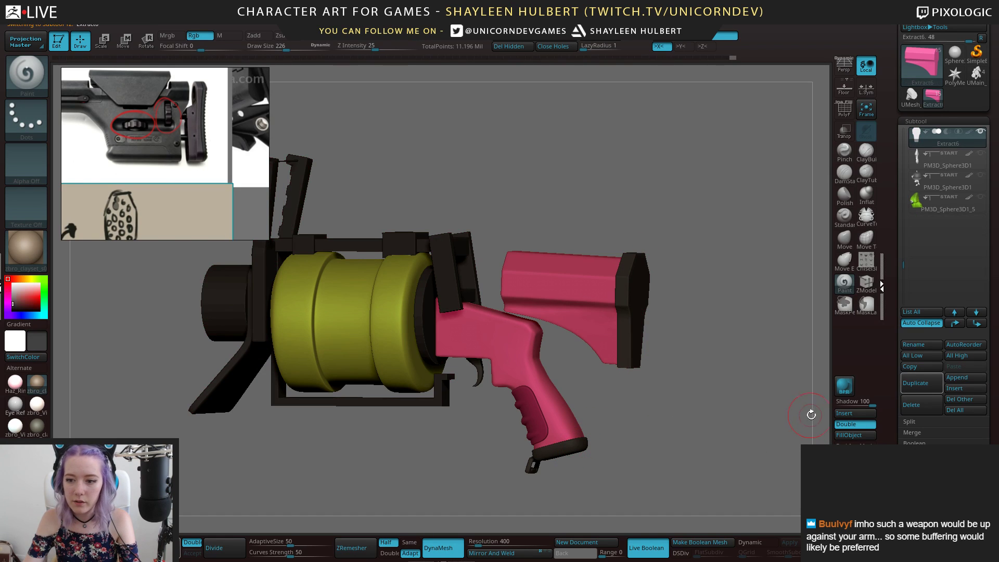
click(849, 435)
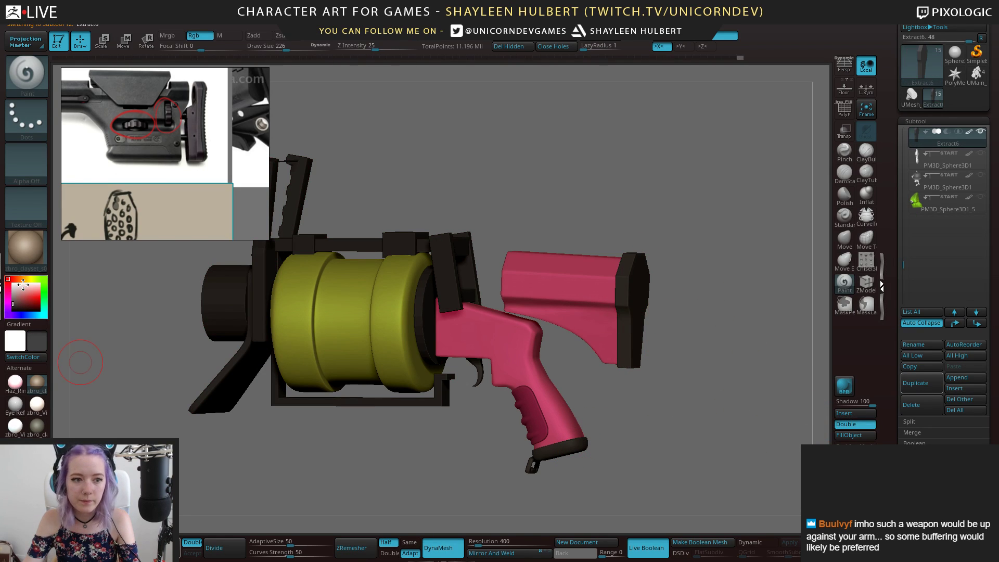
click(41, 279)
drag(18, 290, 6, 270)
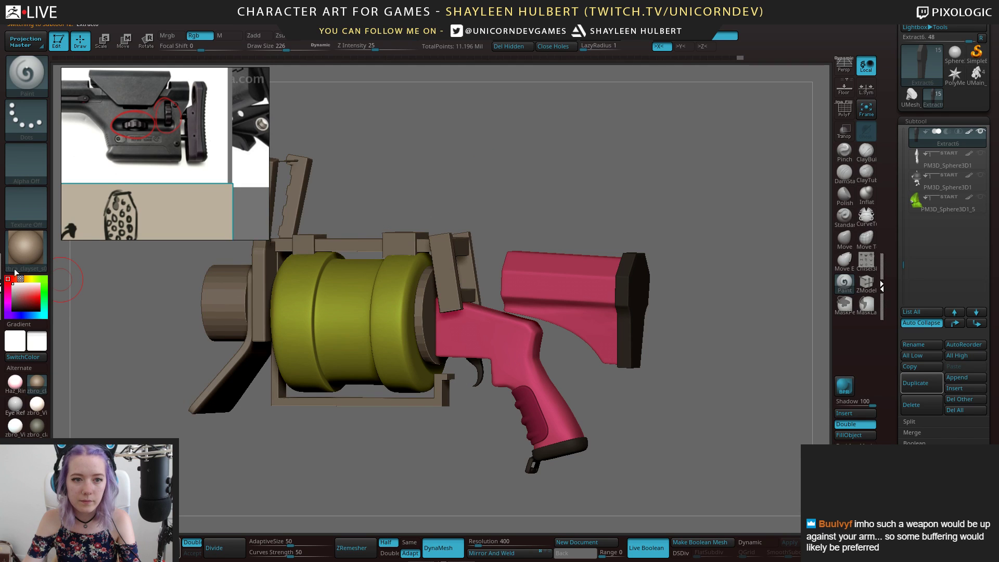
Check the coloured gun concept on the reference board, fill the stock body with the end plate's dark grey, and reset the active colour to white
shift+drag(297, 130, 182, 122)
scroll(182, 118, down, 5)
middle_drag(182, 118, 161, 199)
mouse_move(84, 88)
middle_down()
mouse_move(106, 183)
mouse_move(151, 157)
middle_up()
scroll(151, 157, up, 4)
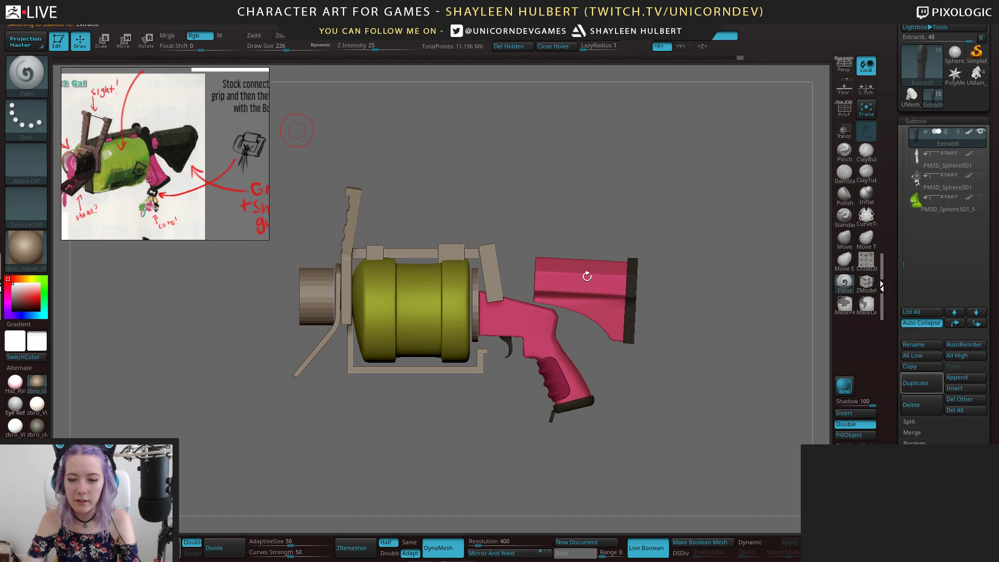
drag(668, 252, 645, 281)
alt+click(637, 290)
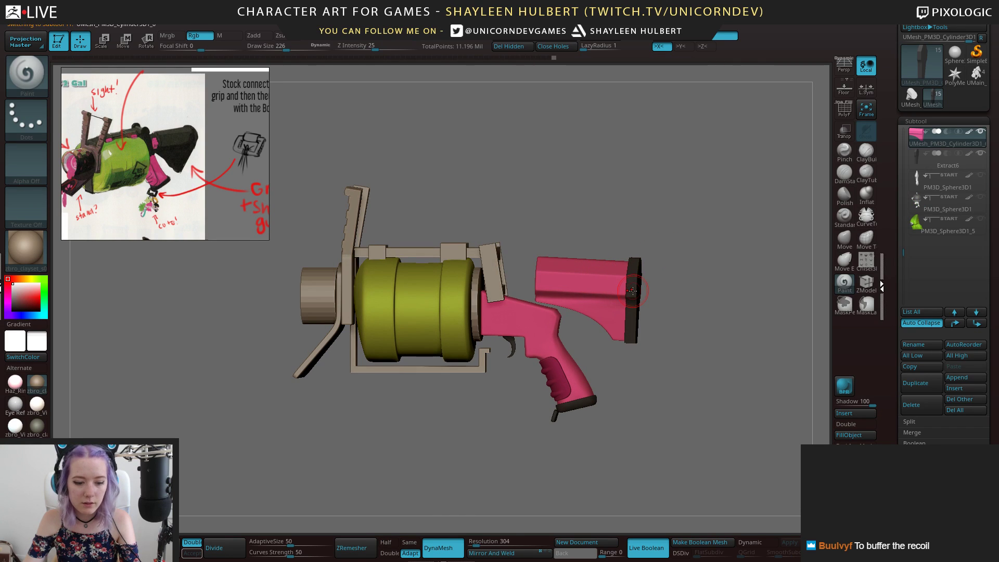
key(c)
click(853, 436)
shift+drag(744, 354, 296, 226)
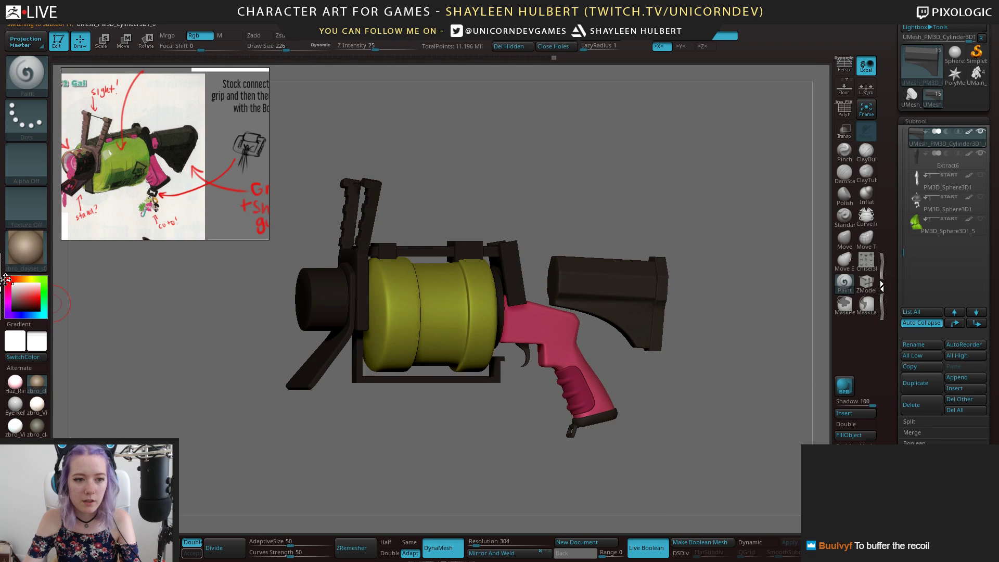
click(13, 284)
Examine the recoloured gun from several angles and compare its stock with the stock sketch on the reference board
drag(521, 168, 659, 178)
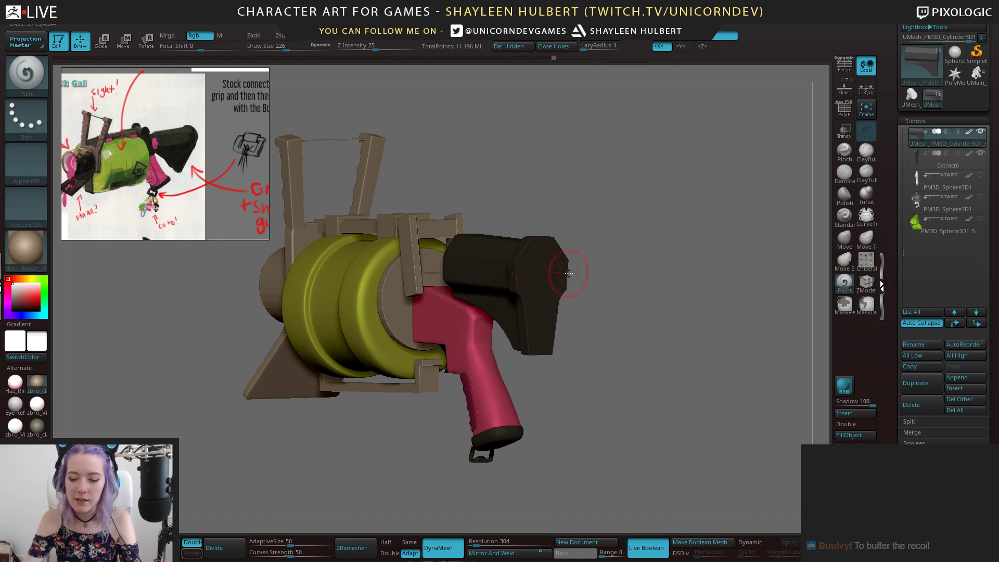
drag(625, 256, 580, 263)
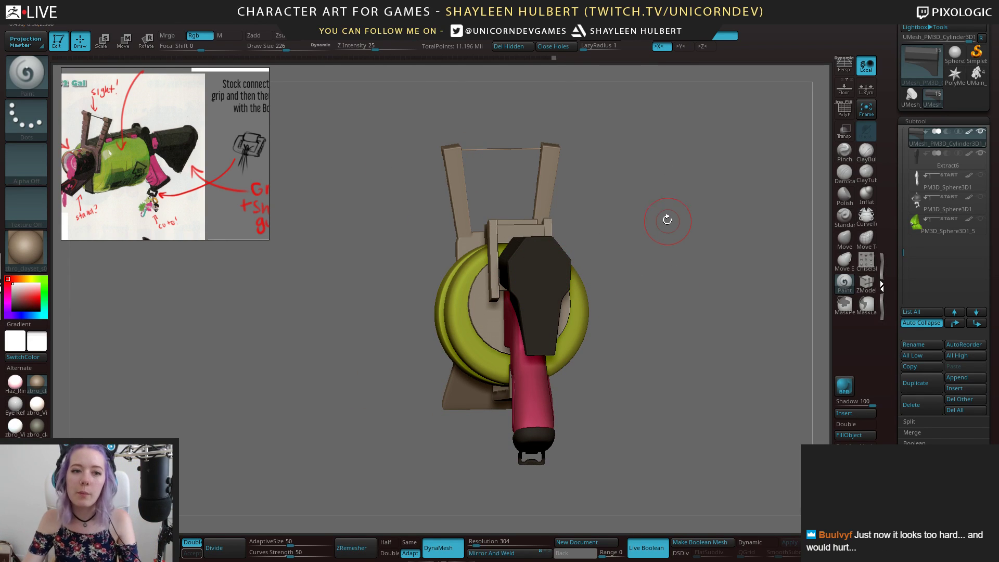
drag(477, 239, 554, 176)
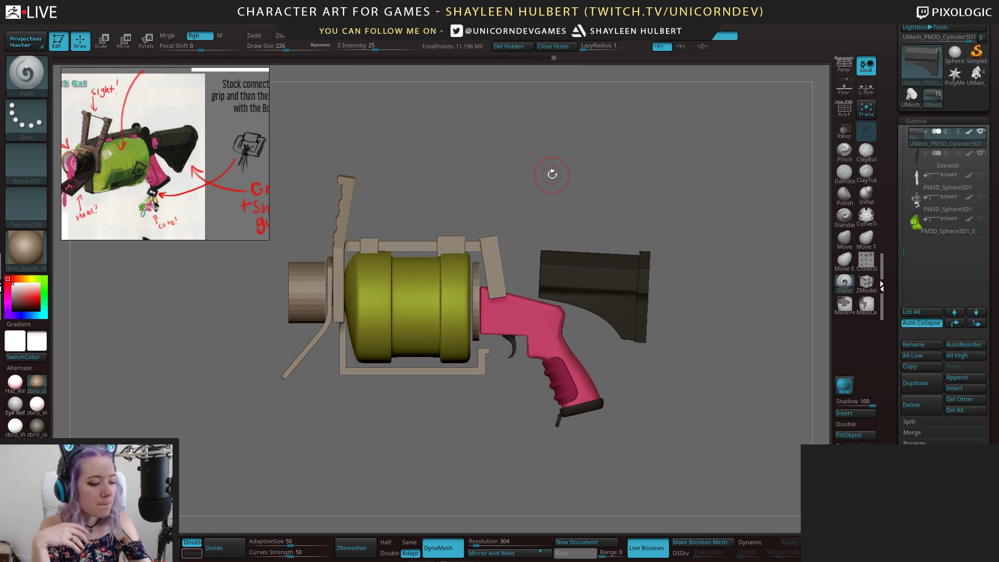
mouse_move(738, 231)
alt+mouse_down()
mouse_move(733, 265)
mouse_move(619, 225)
alt+mouse_up()
scroll(169, 156, down, 5)
scroll(166, 151, up, 6)
middle_drag(186, 178, 257, 165)
scroll(151, 182, down, 8)
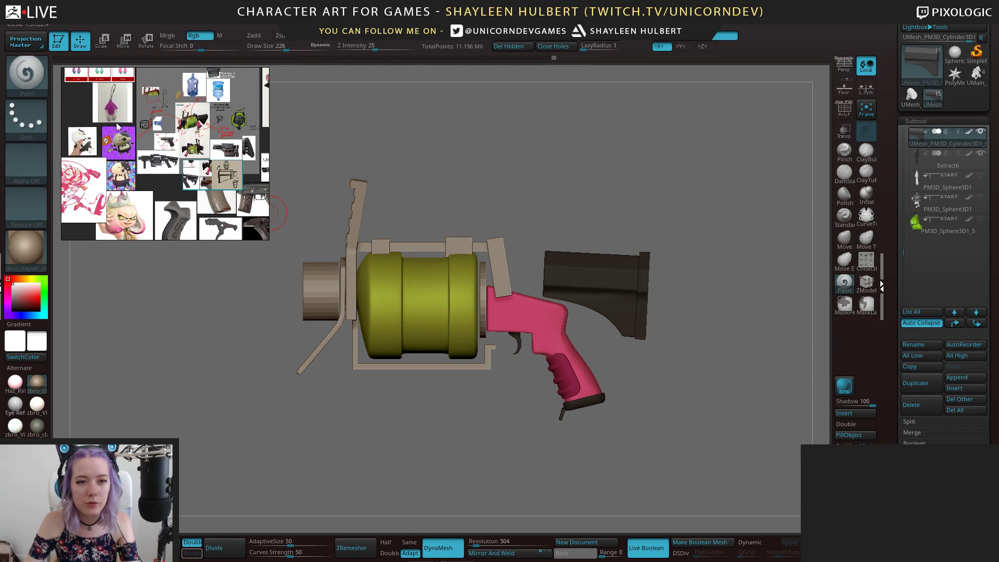
middle_drag(224, 200, 196, 191)
scroll(182, 161, up, 8)
scroll(187, 156, down, 5)
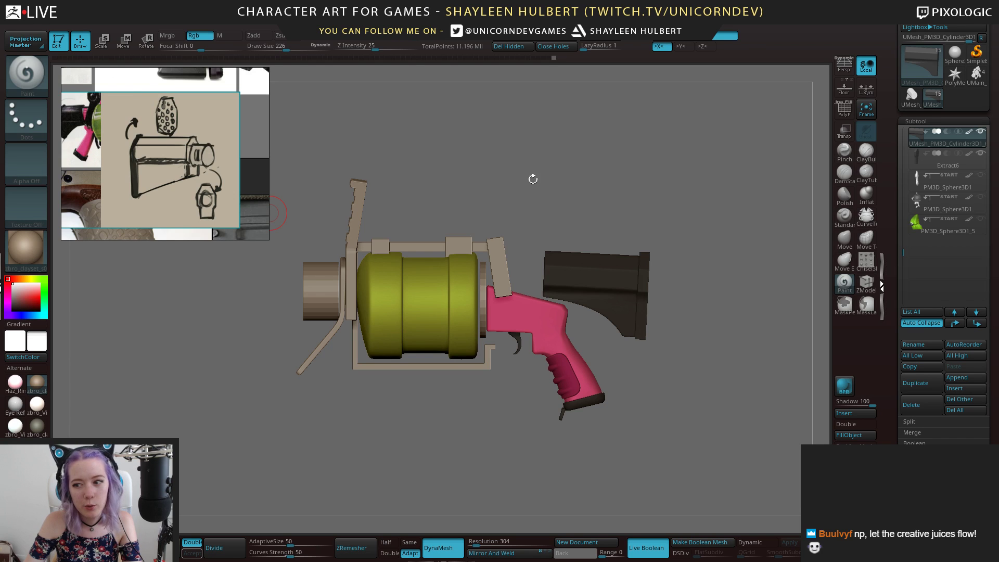
mouse_move(690, 182)
mouse_down()
mouse_move(753, 201)
mouse_move(707, 183)
mouse_move(688, 194)
mouse_up()
alt+drag(603, 185, 644, 176)
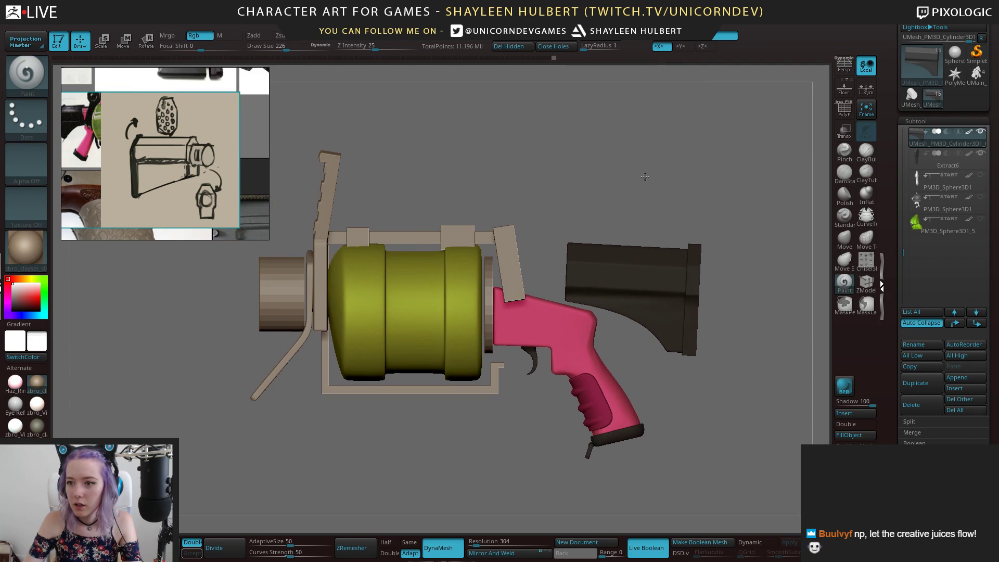
Insert a cylinder subtool, turn on transparency, and lay the cylinder along the gun's length between the rear frame and the stock
click(845, 413)
click(543, 394)
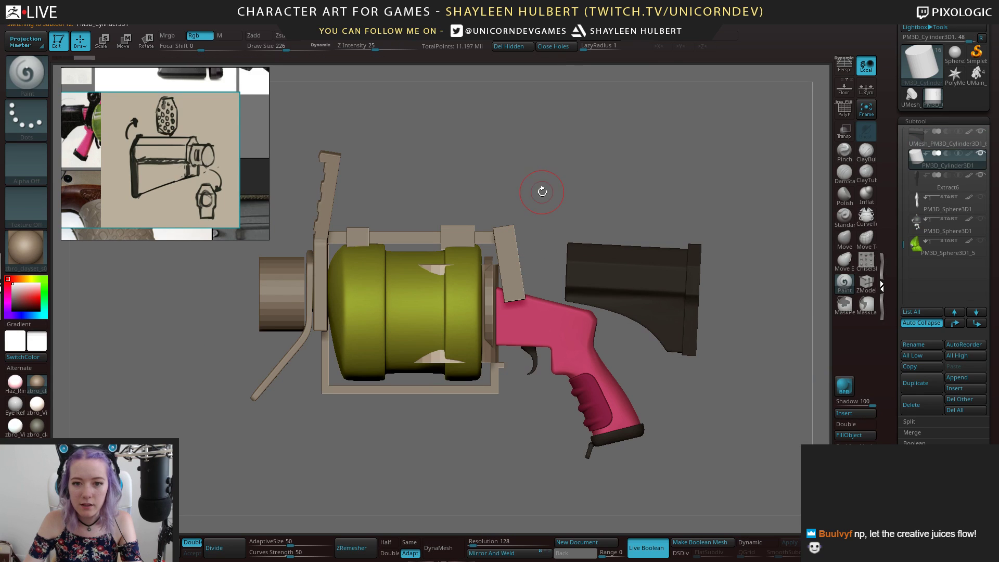
key(e)
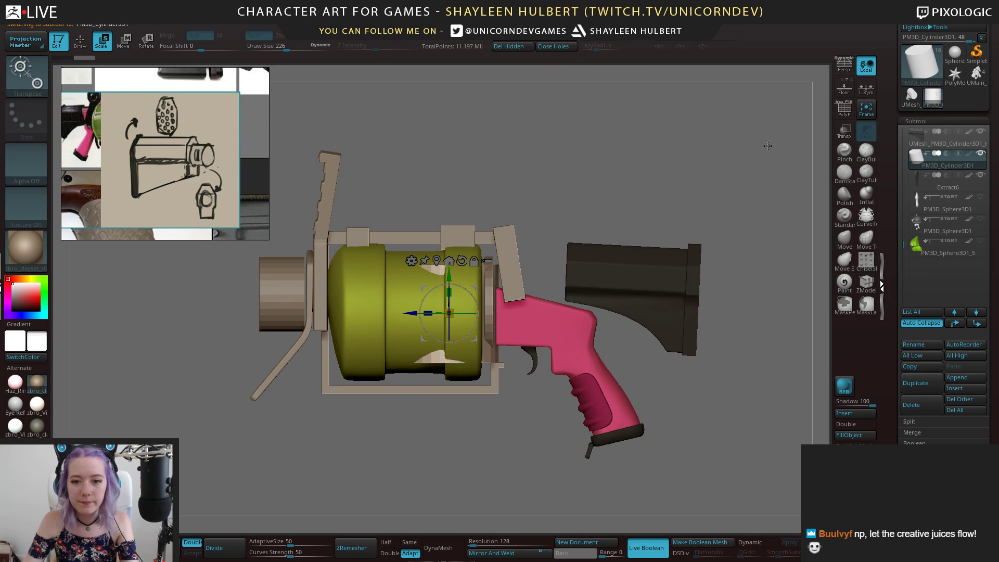
click(843, 132)
drag(475, 294, 424, 314)
drag(487, 314, 577, 314)
Scale the cylinder to fit the gap between the rear frame and the front of the stock
drag(539, 278, 630, 315)
mouse_move(519, 310)
mouse_down()
mouse_move(531, 310)
mouse_move(507, 305)
mouse_up()
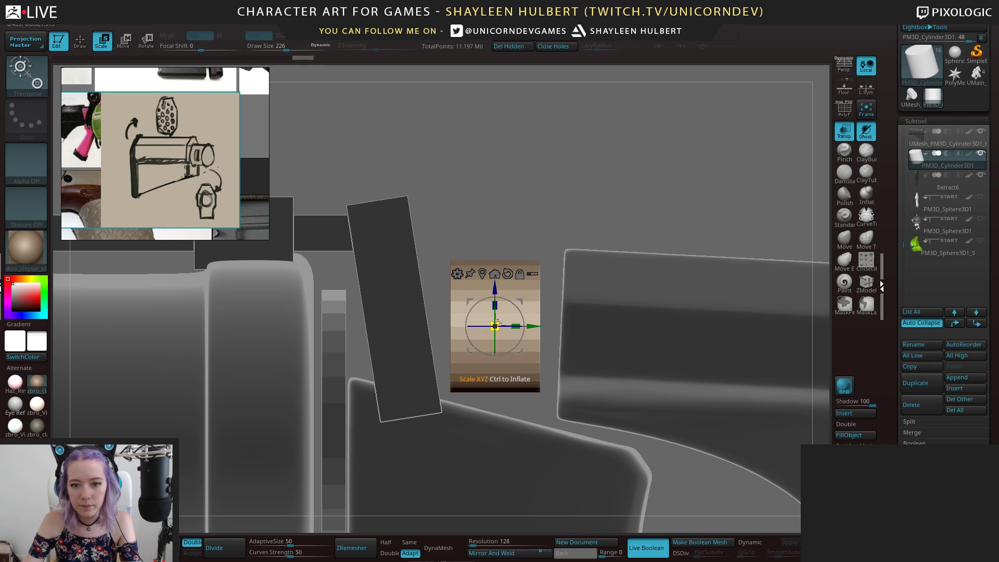
shift+drag(583, 172, 549, 199)
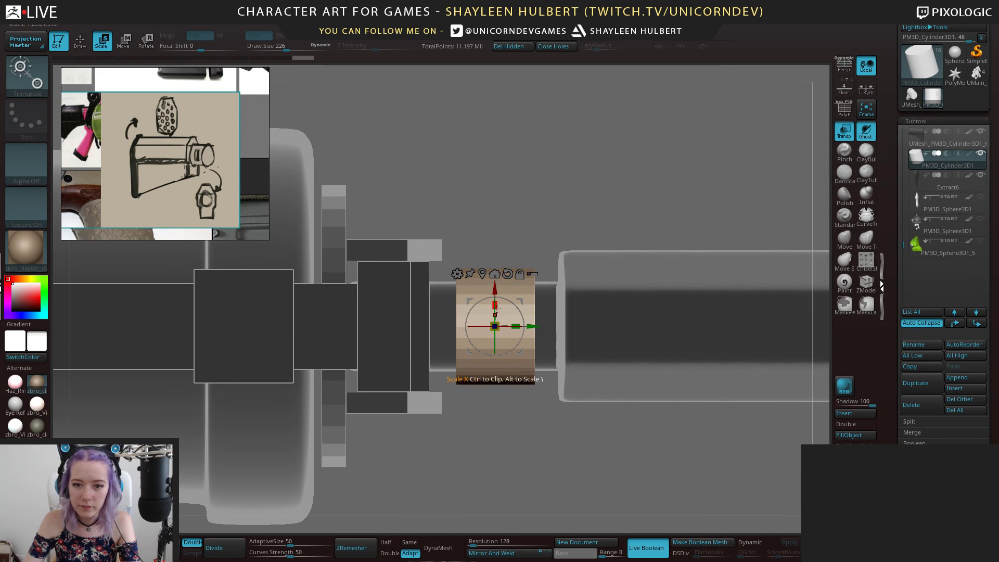
drag(501, 296, 501, 339)
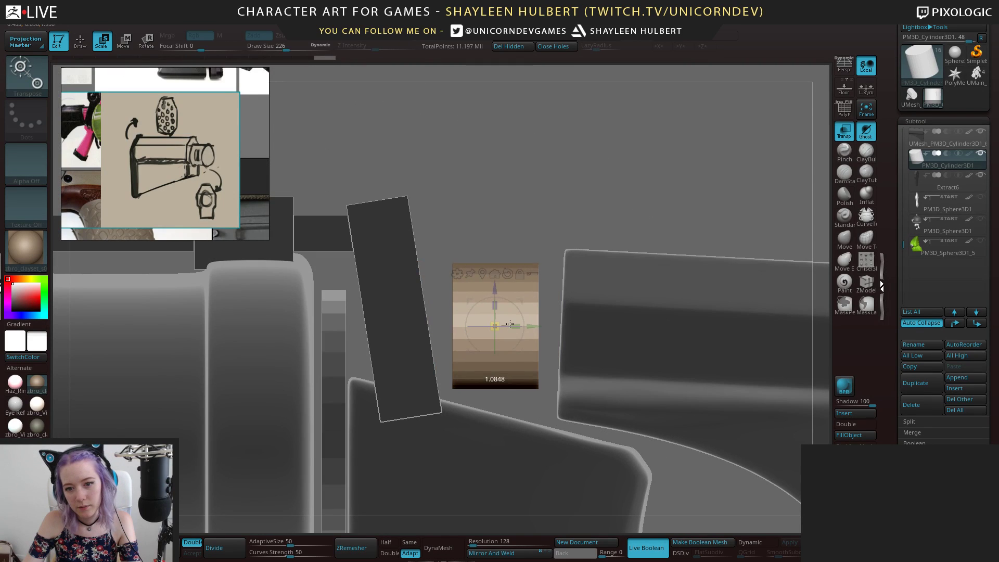
Flag the inserted cylinder subtool as the start of a new subtool group
drag(594, 153, 894, 114)
click(923, 160)
alt+drag(791, 177, 792, 200)
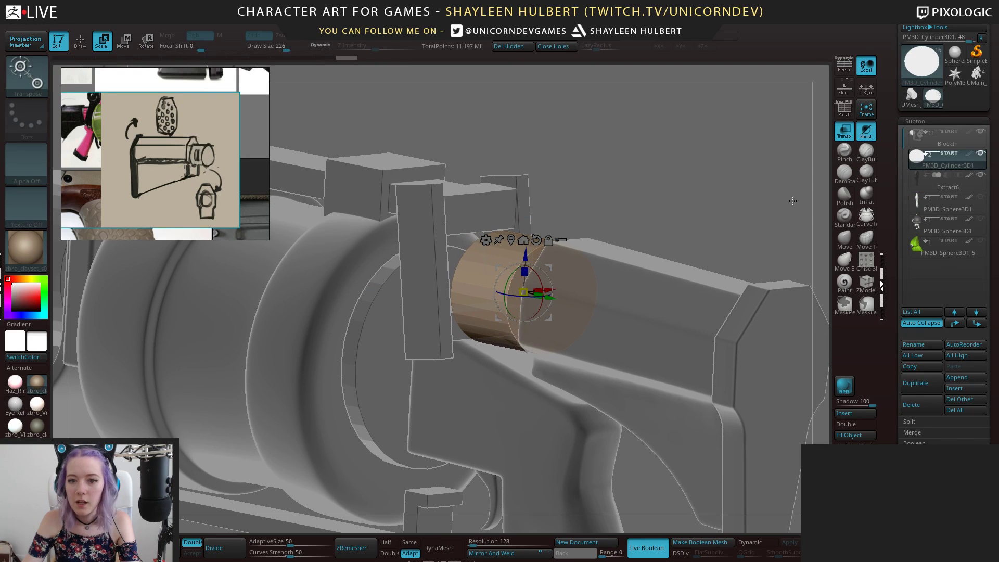
click(861, 173)
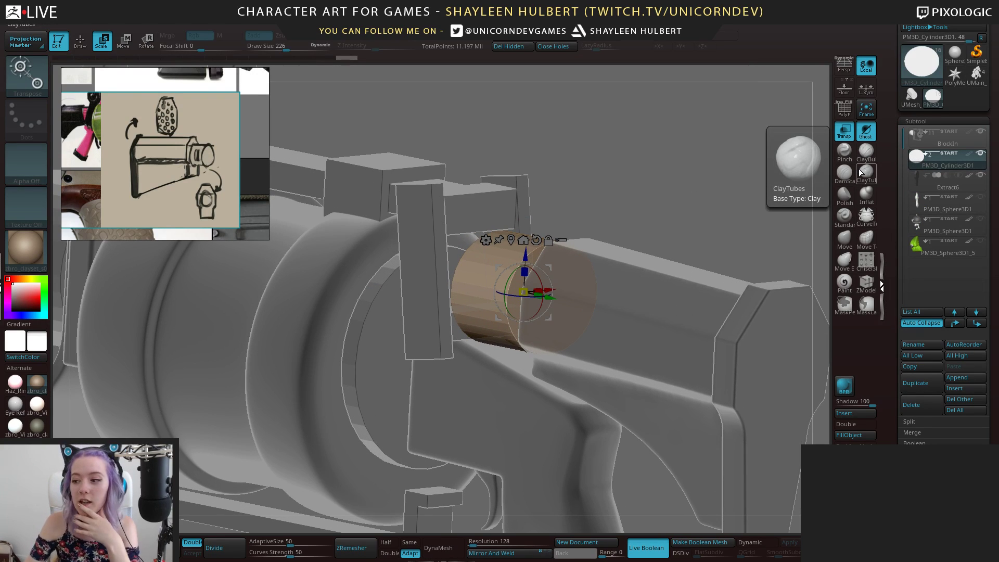
mouse_move(923, 154)
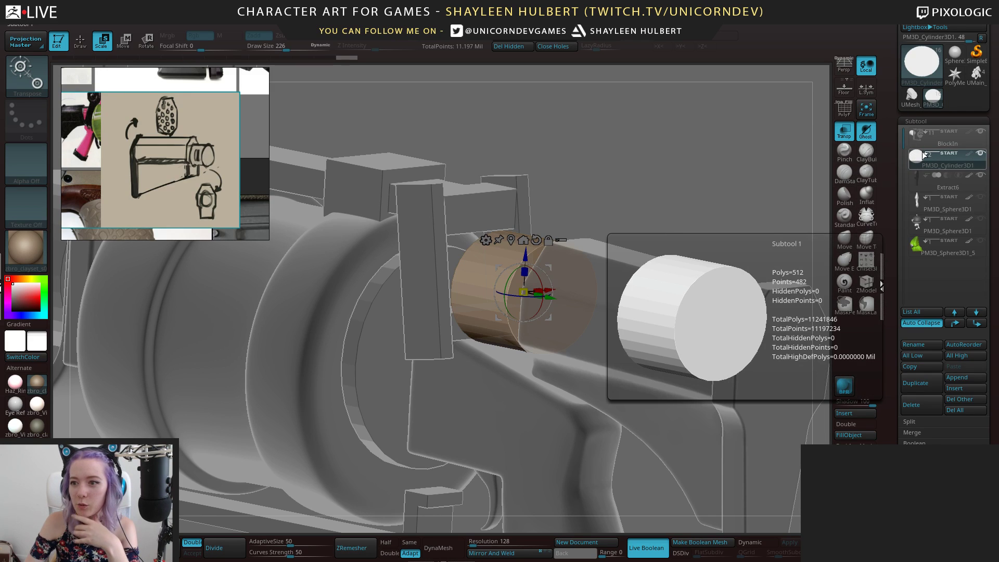
drag(905, 136, 879, 118)
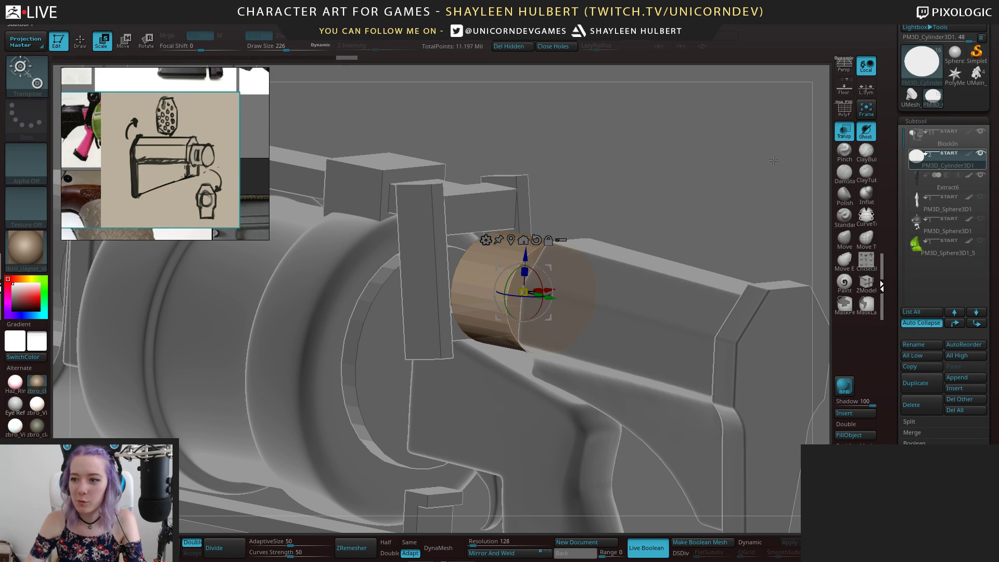
Turn on dynamic subdivision for the cylinder and inspect its smoothed edge up close
alt+drag(635, 120, 645, 185)
key(d)
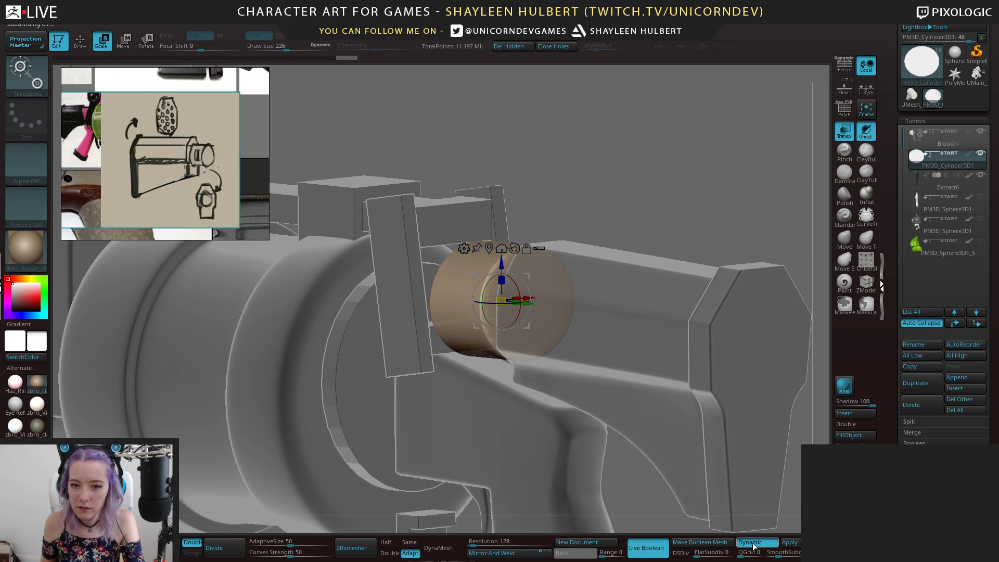
ctrl+right_drag(671, 316, 722, 394)
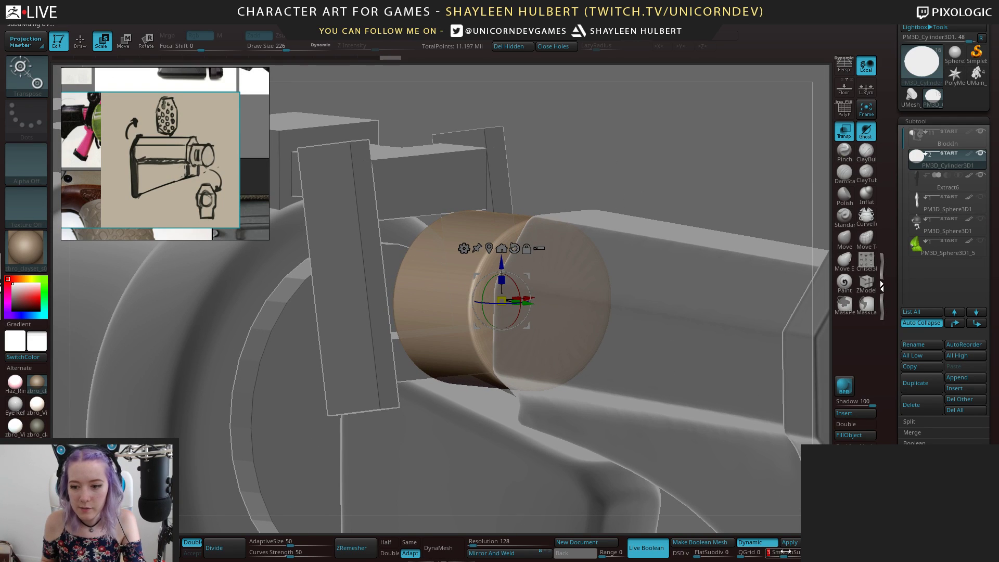
right_drag(619, 148, 664, 153)
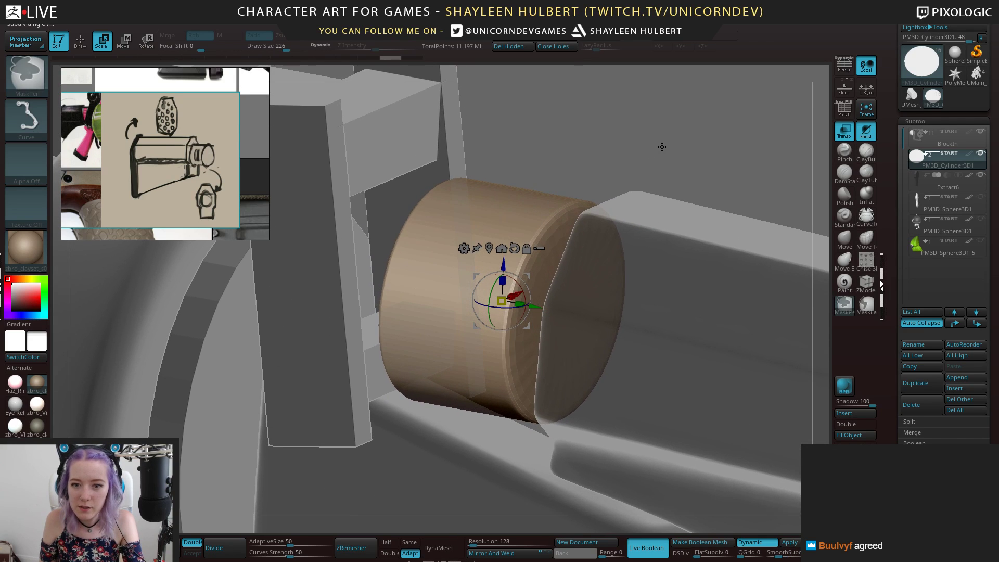
Turn off dynamic subdivision for the cylinder, choose the ZModeler brush, and show the cylinder's polygon wireframe
key(shift+d)
drag(895, 235, 897, 161)
scroll(899, 276, down, 3)
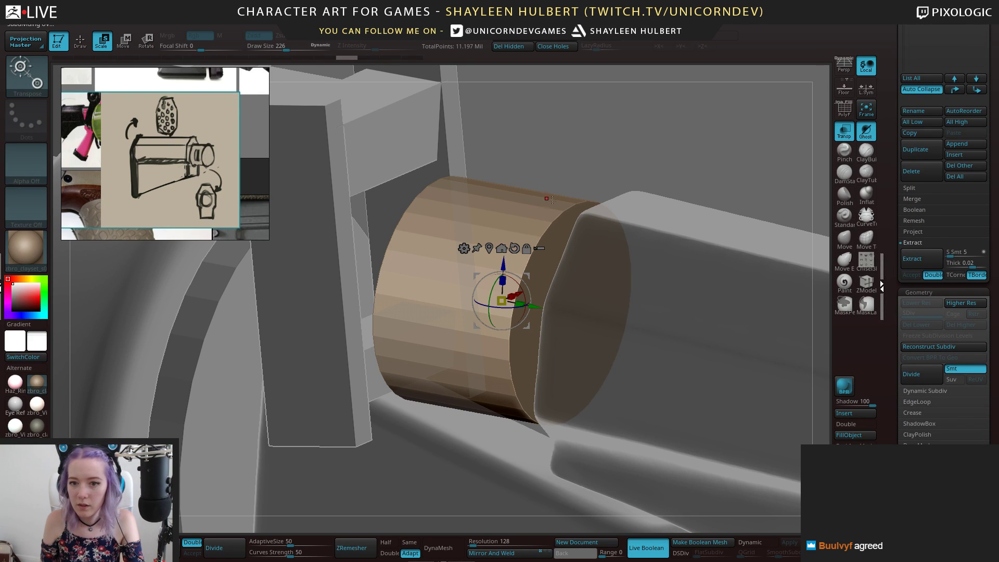
click(866, 285)
key(space)
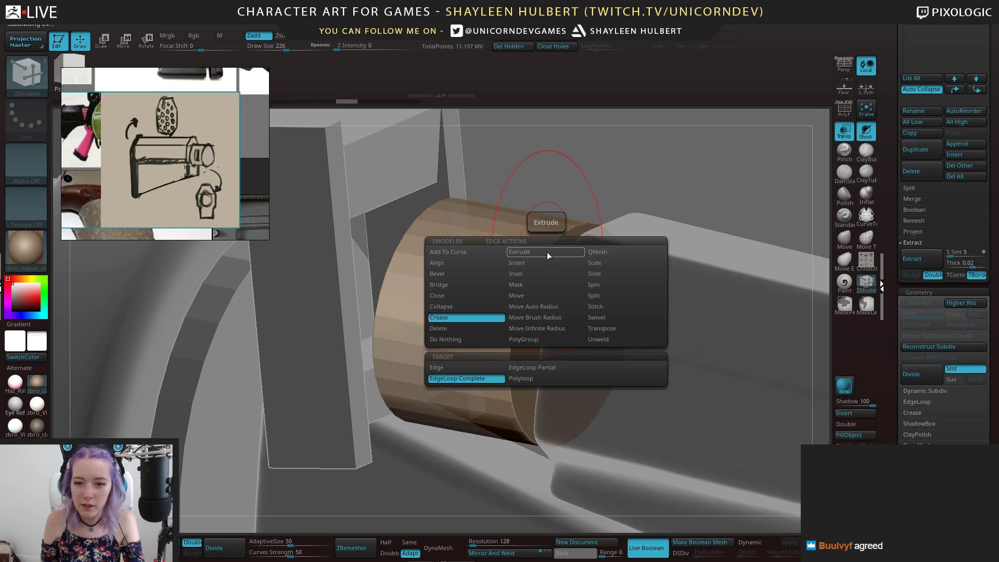
click(482, 382)
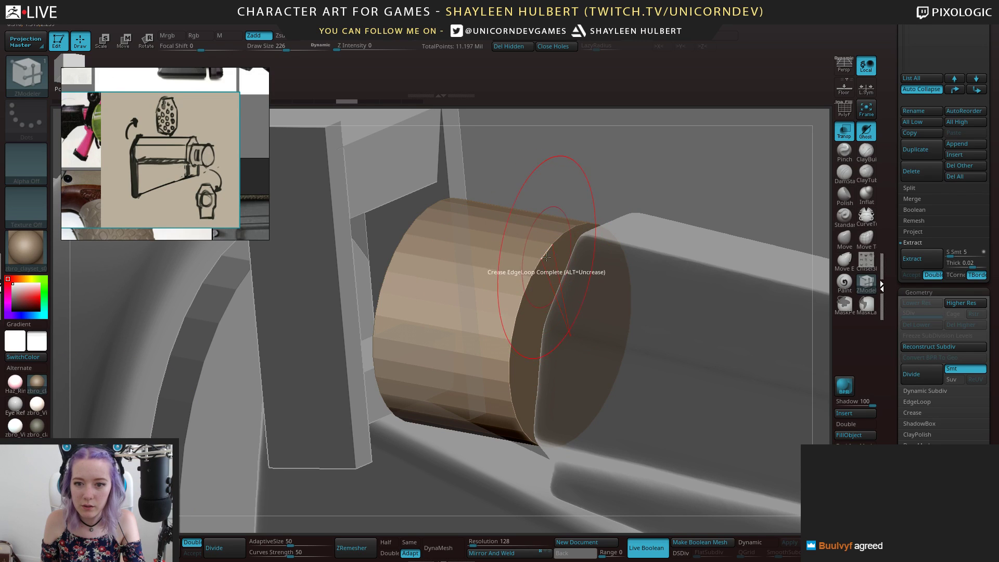
key(shift+f)
alt+drag(573, 152, 364, 268)
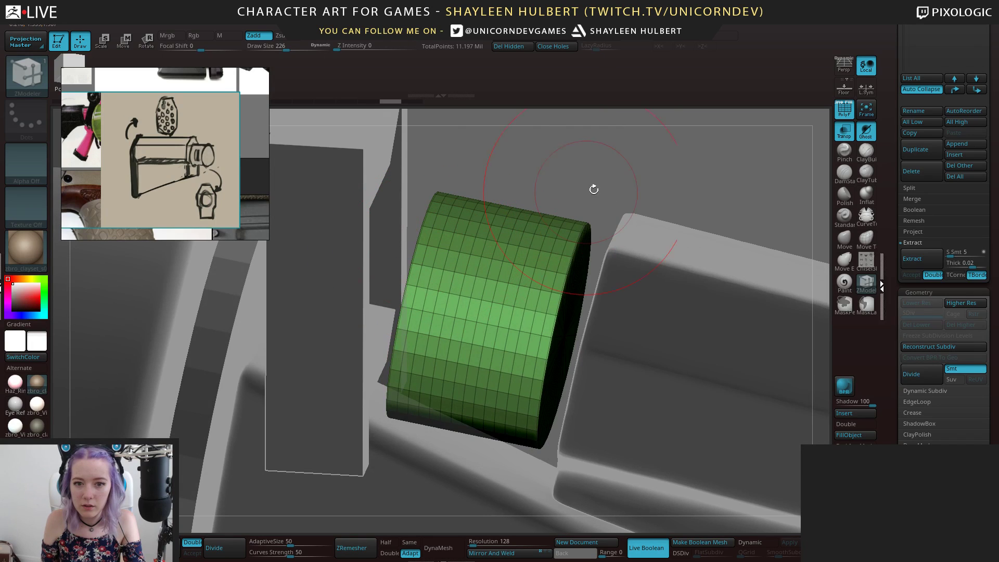
drag(560, 197, 645, 173)
Delete complete edge loops from the middle of the cylinder's side with the ZModeler Delete edge action
key(space)
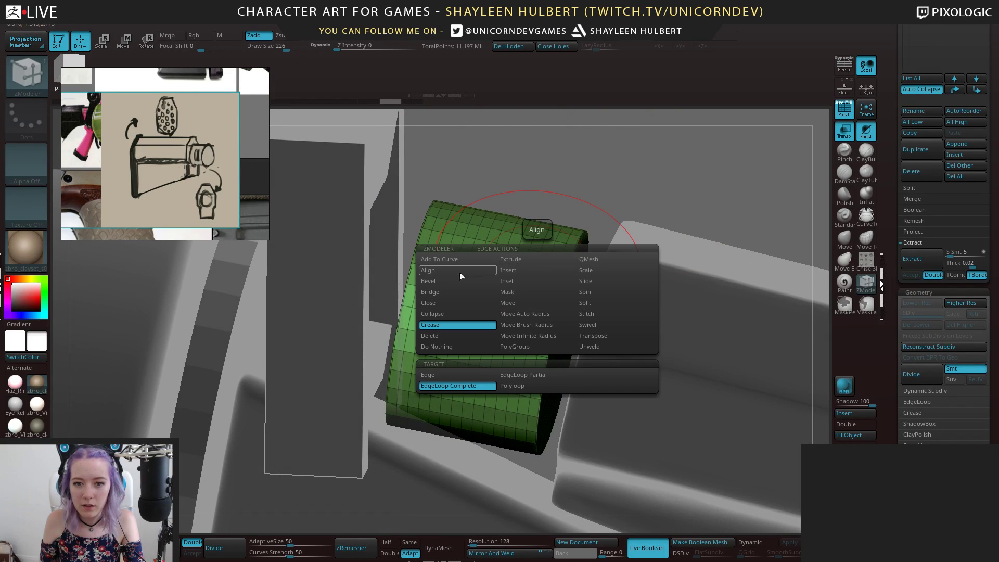
click(442, 336)
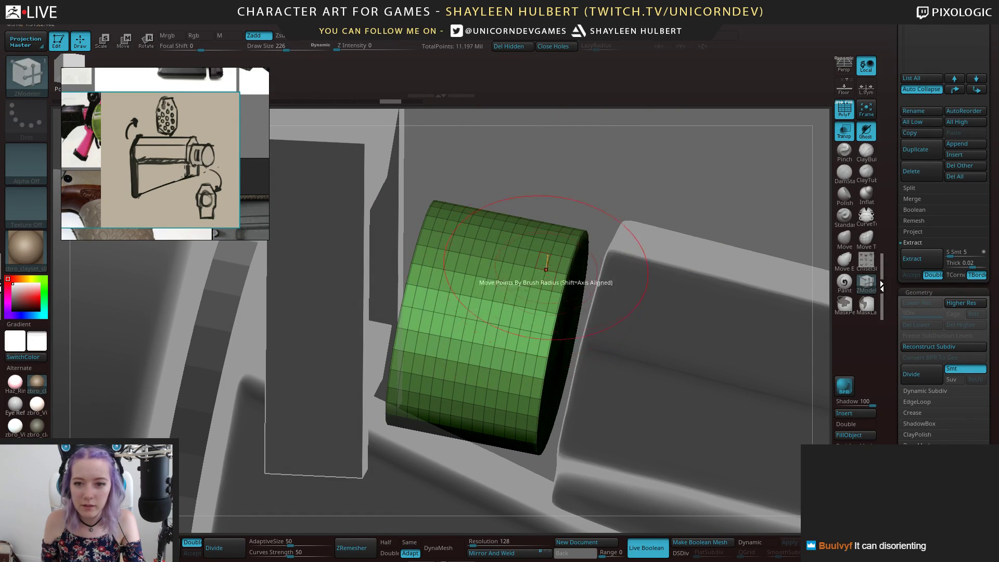
click(553, 264)
key(ctrl+z)
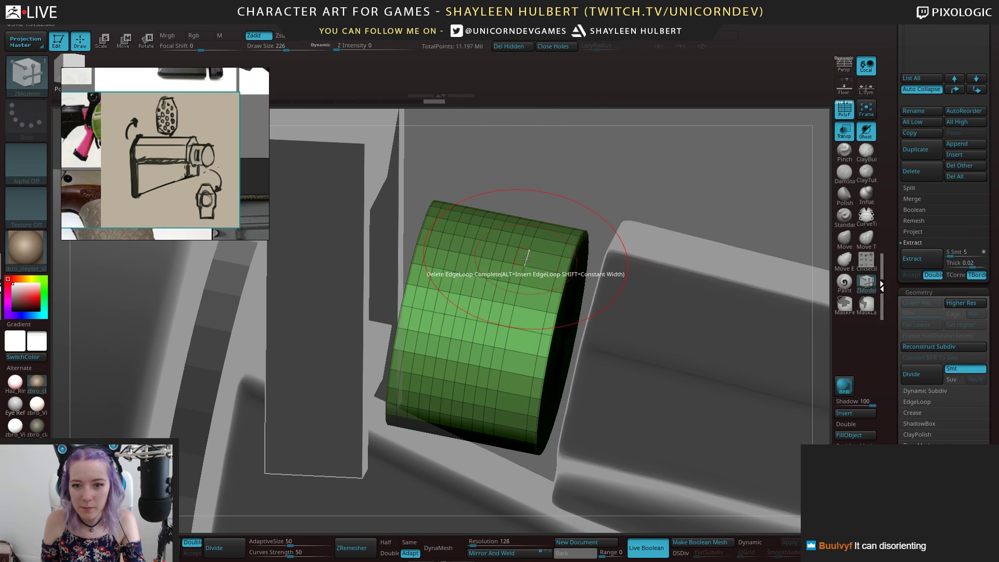
click(504, 250)
key(ctrl+z)
alt+click(492, 247)
alt+click(482, 247)
alt+click(472, 246)
alt+click(461, 244)
drag(526, 189, 561, 188)
drag(575, 179, 645, 265)
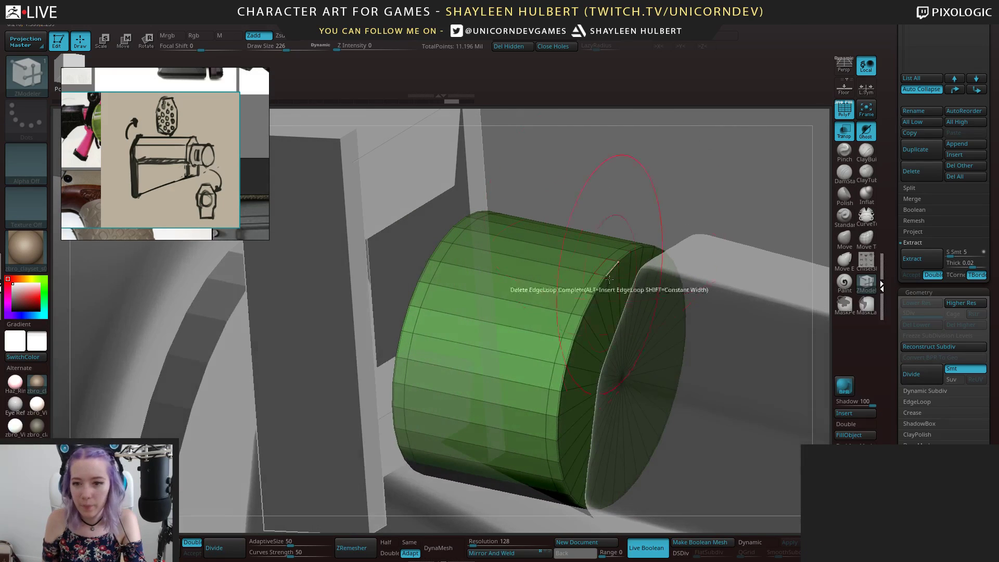
Try to insert an edge loop on the cylinder's stock-side end cap with the ZModeler Insert edge action
key(space)
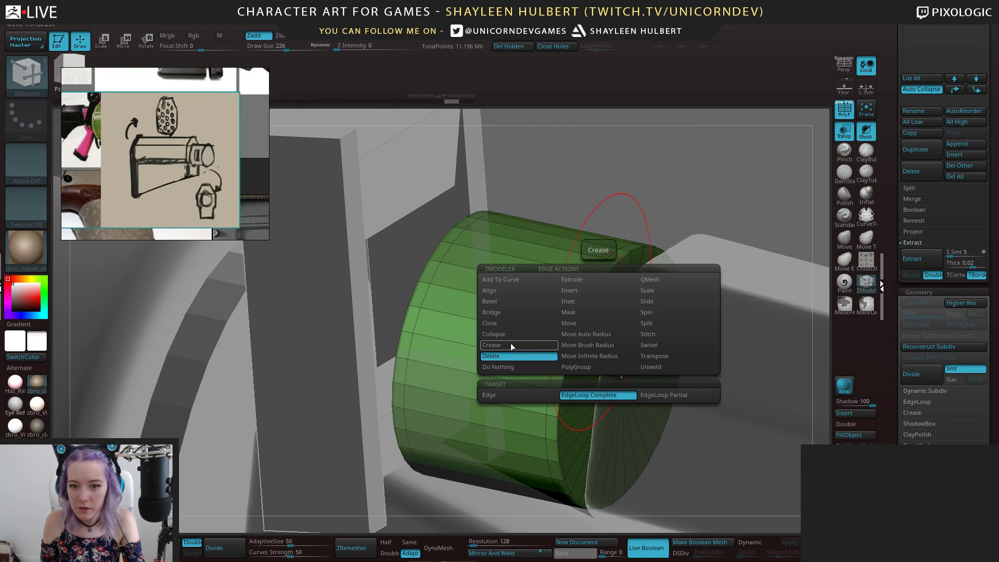
click(598, 290)
click(611, 306)
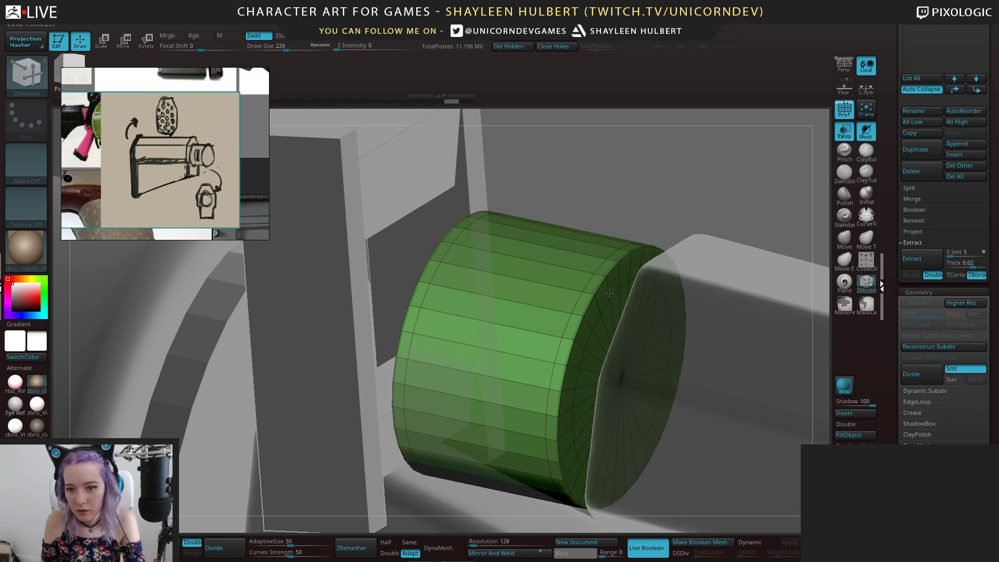
right_drag(614, 270, 440, 274)
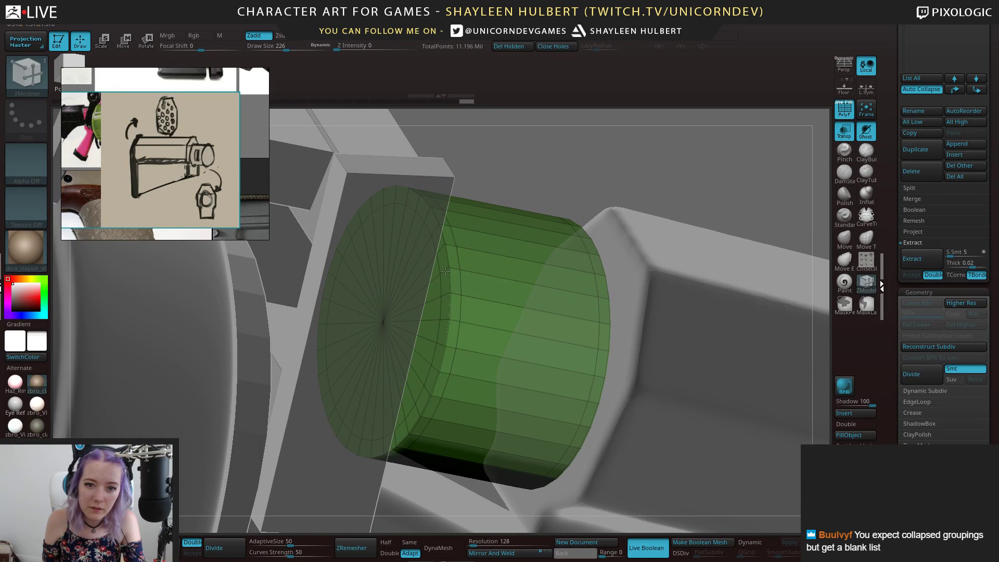
mouse_move(619, 193)
right_down()
mouse_move(616, 160)
mouse_move(645, 169)
mouse_move(568, 155)
mouse_move(615, 168)
mouse_move(609, 198)
right_up()
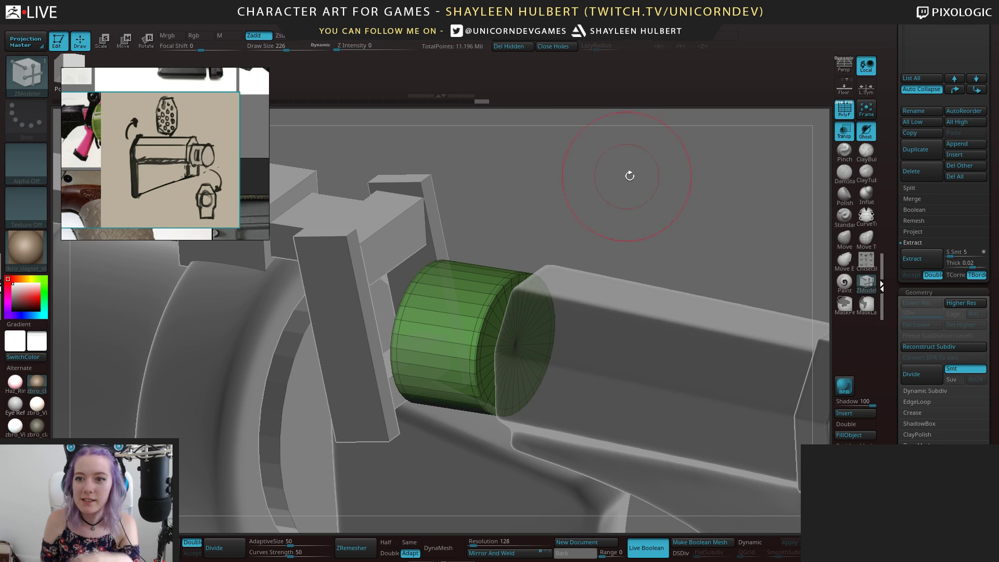
scroll(931, 156, up, 5)
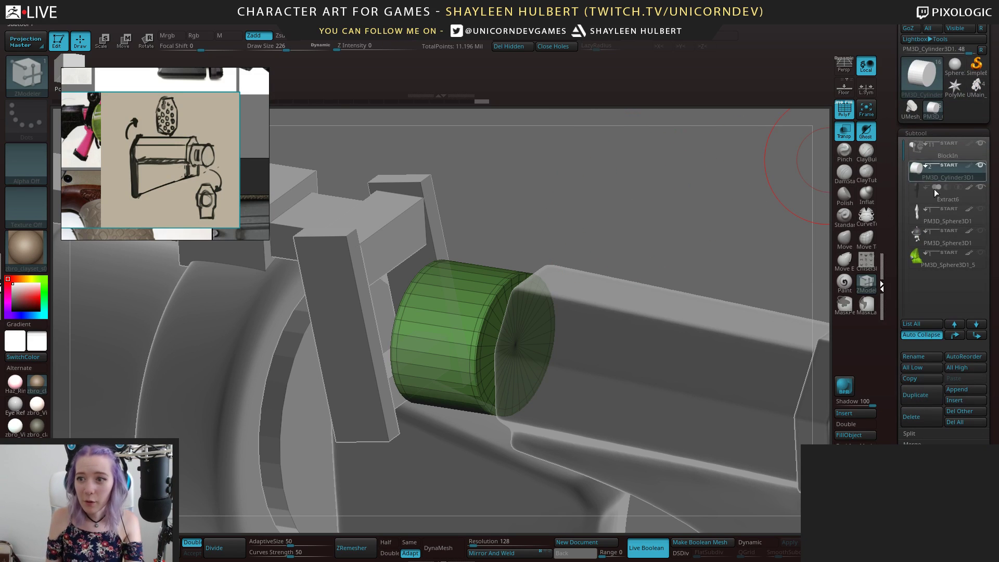
alt+drag(643, 207, 600, 302)
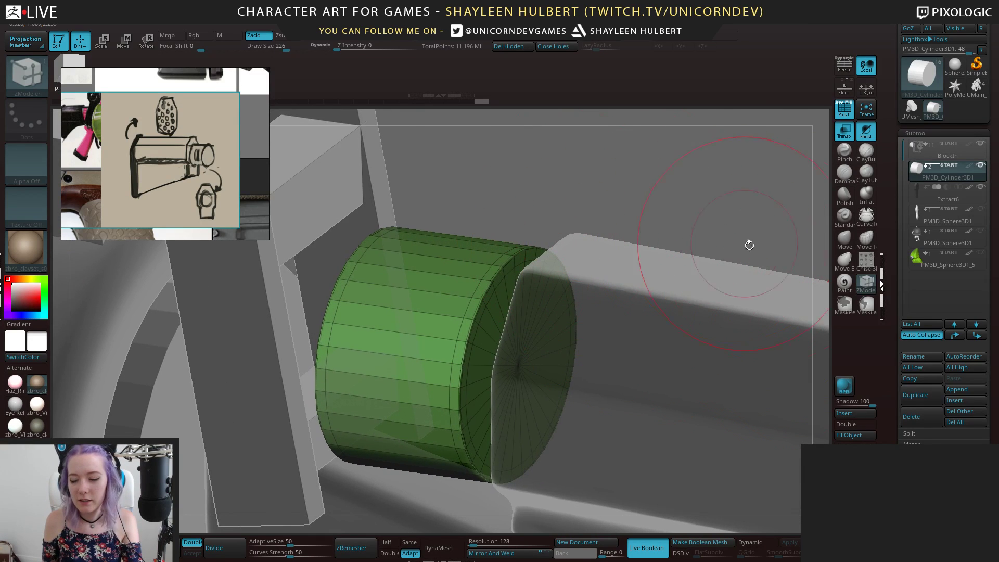
Switch to the Move brush, preview the cylinder with dynamic subdivision, and inspect its rim with the wireframe hidden
click(844, 243)
drag(749, 491, 747, 496)
click(749, 543)
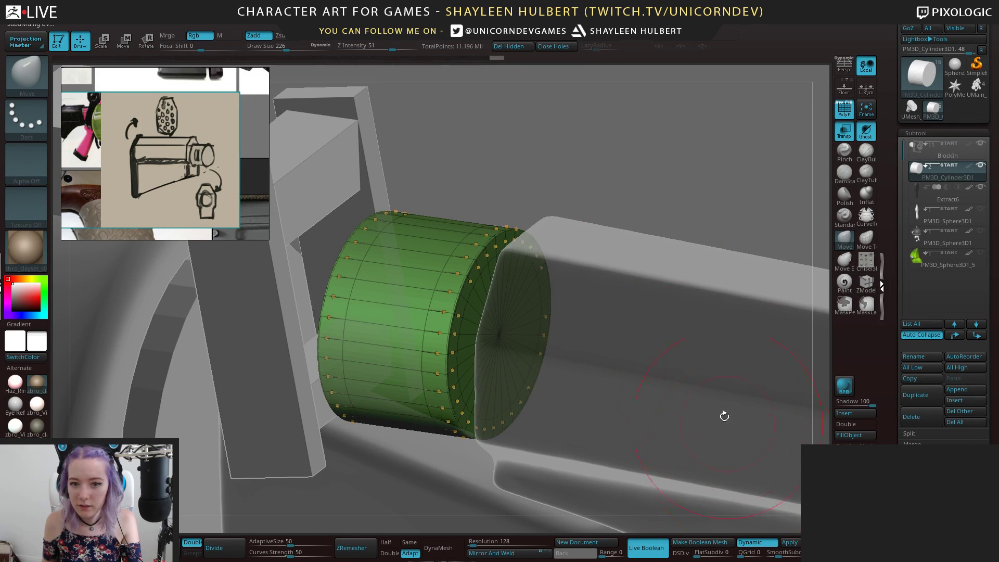
drag(565, 208, 484, 281)
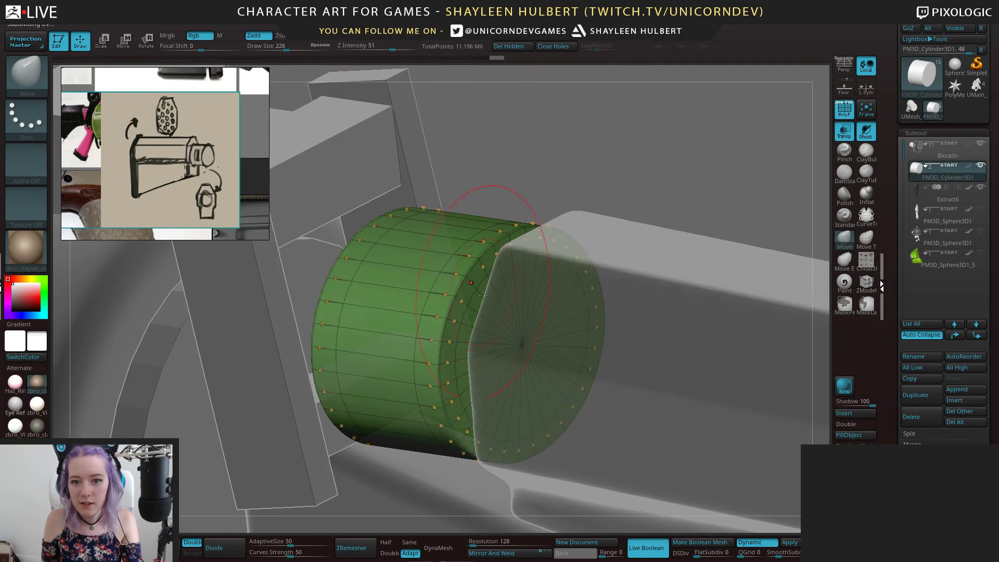
click(843, 110)
mouse_move(675, 165)
mouse_down()
mouse_move(607, 161)
mouse_move(613, 186)
mouse_move(613, 124)
mouse_move(611, 215)
mouse_up()
alt+drag(647, 181, 584, 193)
Turn off the dynamic subdivision preview, show the wireframe again, and undo the edge loop deletions on the cylinder
key(shift+d)
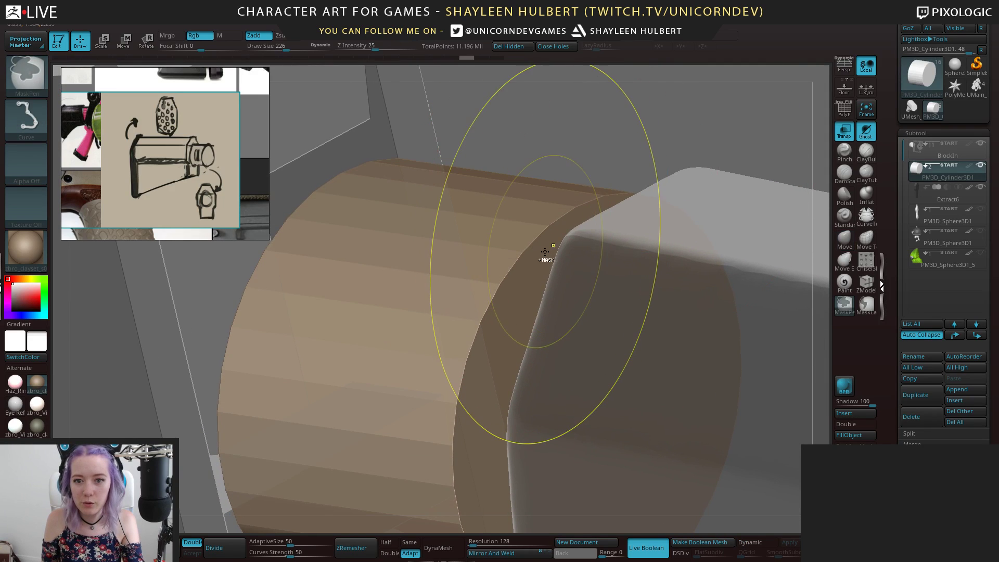
key(b)
key(m)
key(v)
click(844, 110)
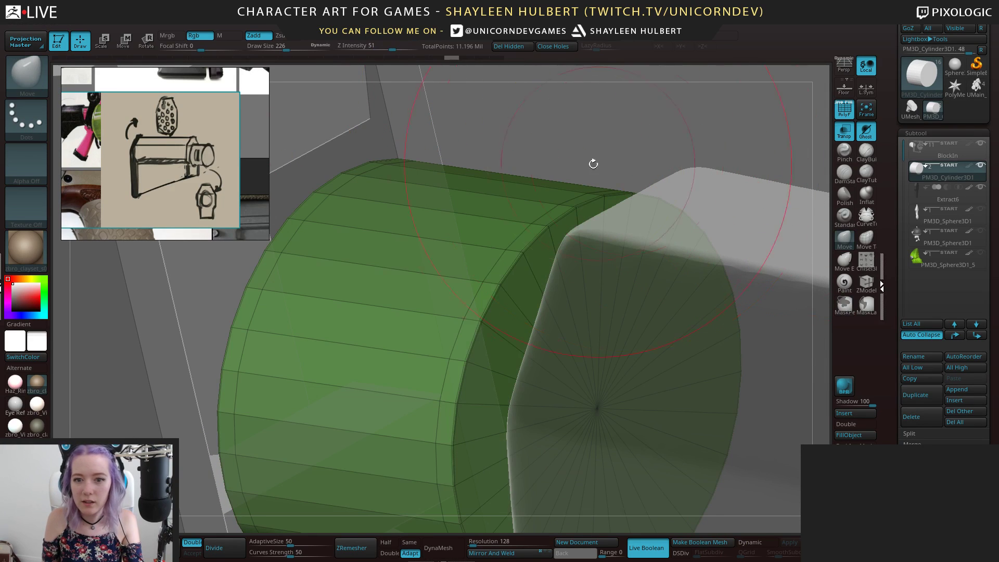
key(ctrl)
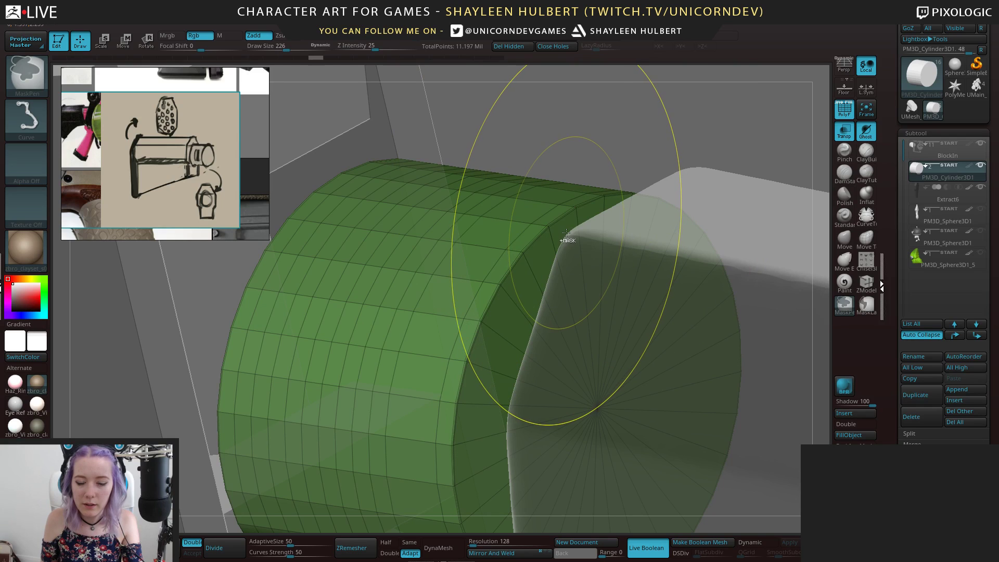
key(ctrl+z)
key(ctrl+z)
key(ctrl+z)
key(ctrl+z)
key(ctrl+z)
mouse_move(581, 168)
alt+mouse_down()
mouse_move(566, 131)
mouse_move(563, 191)
alt+mouse_up()
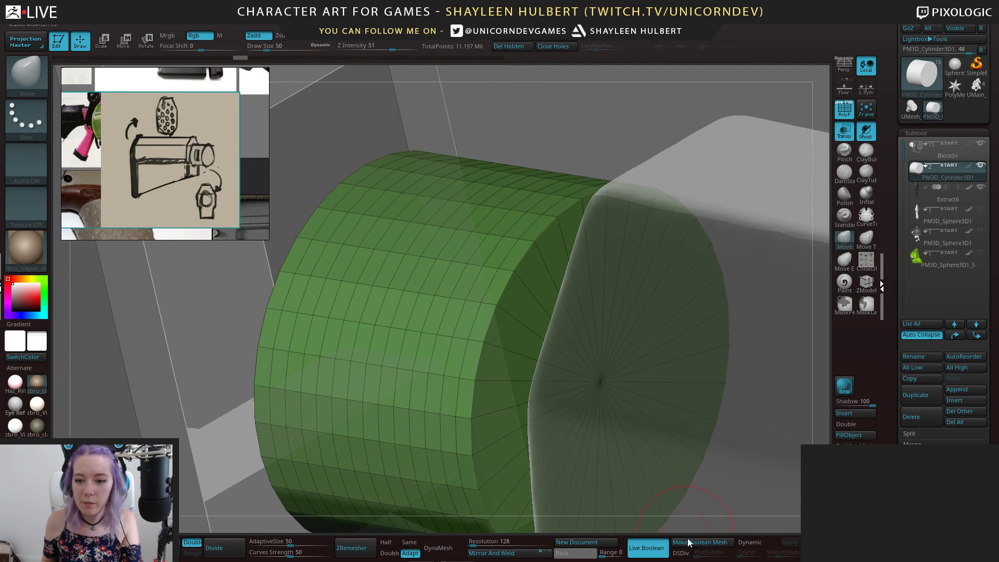
Preview the cylinder's rim with dynamic subdivision, adjusting its smoothing, and return to the base mesh with the wireframe shown
click(758, 546)
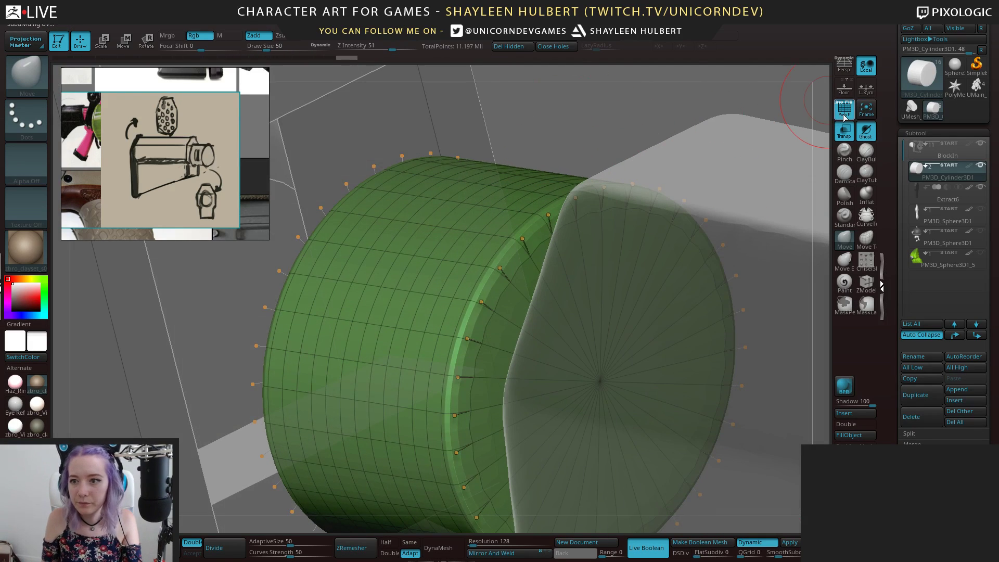
drag(633, 125, 507, 242)
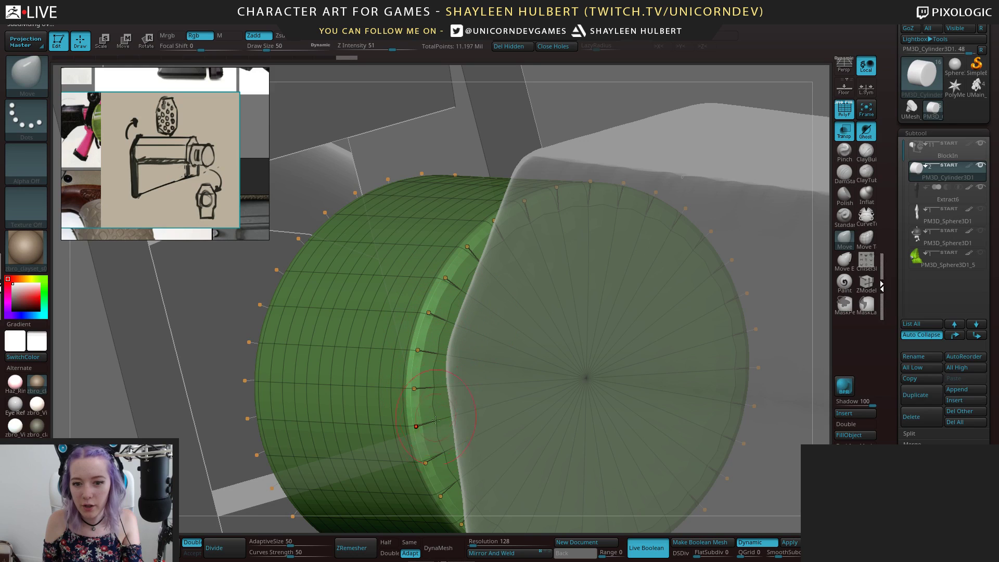
drag(569, 149, 562, 229)
key(shift+f)
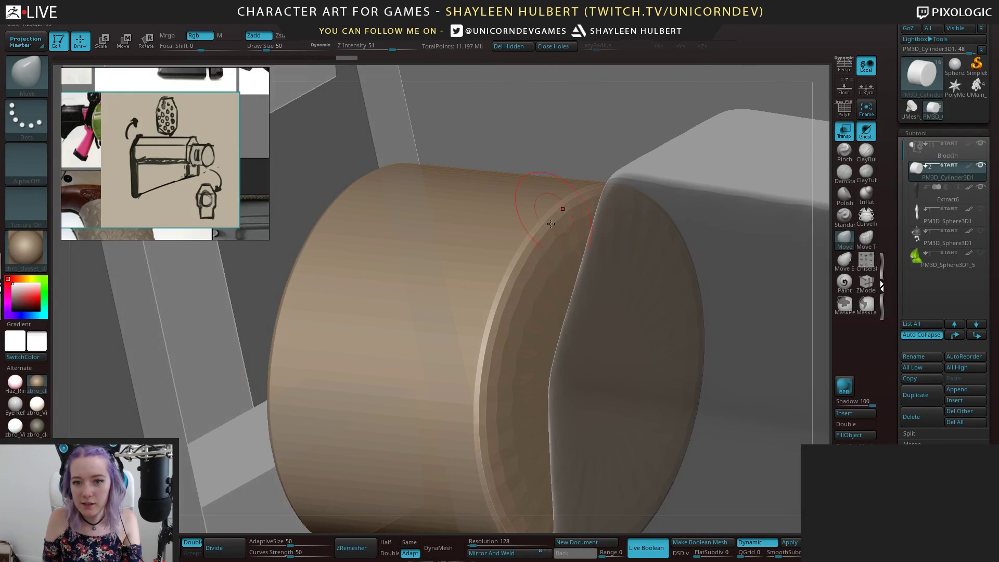
click(793, 556)
drag(571, 156, 691, 173)
key(shift+f)
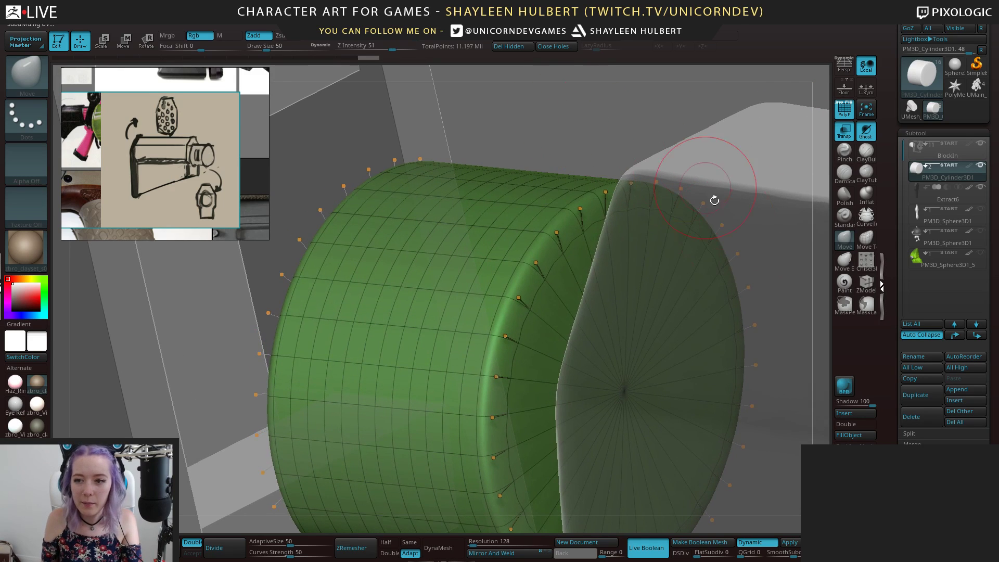
click(769, 544)
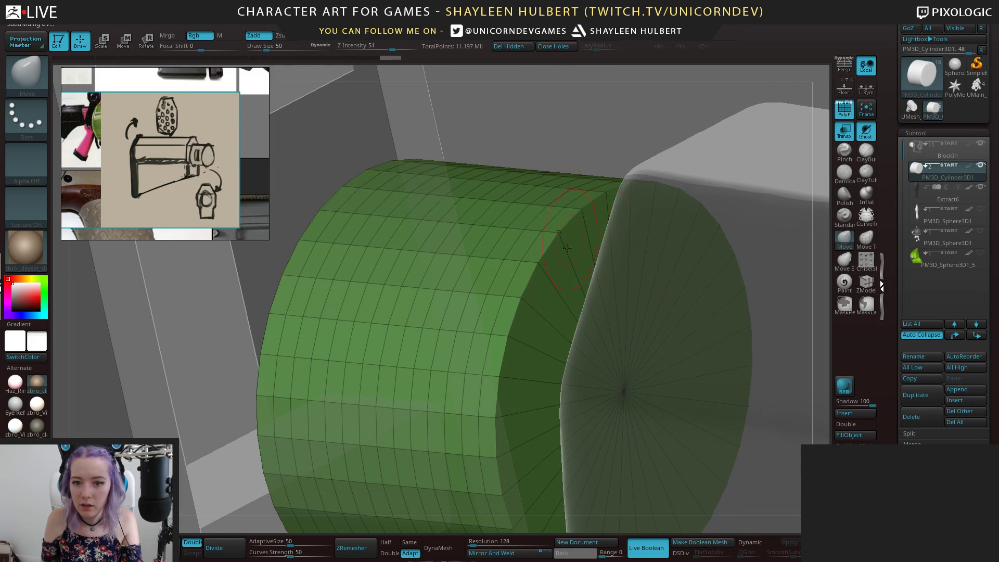
Insert a single edge loop around the cylinder's end cap with ZModeler and try to turn on dynamic subdivision
click(863, 285)
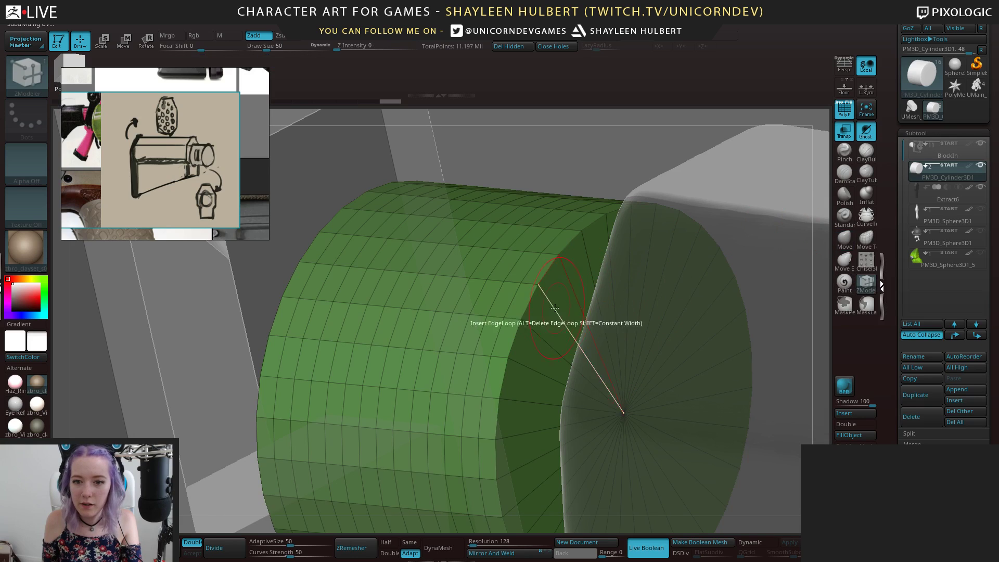
key(space)
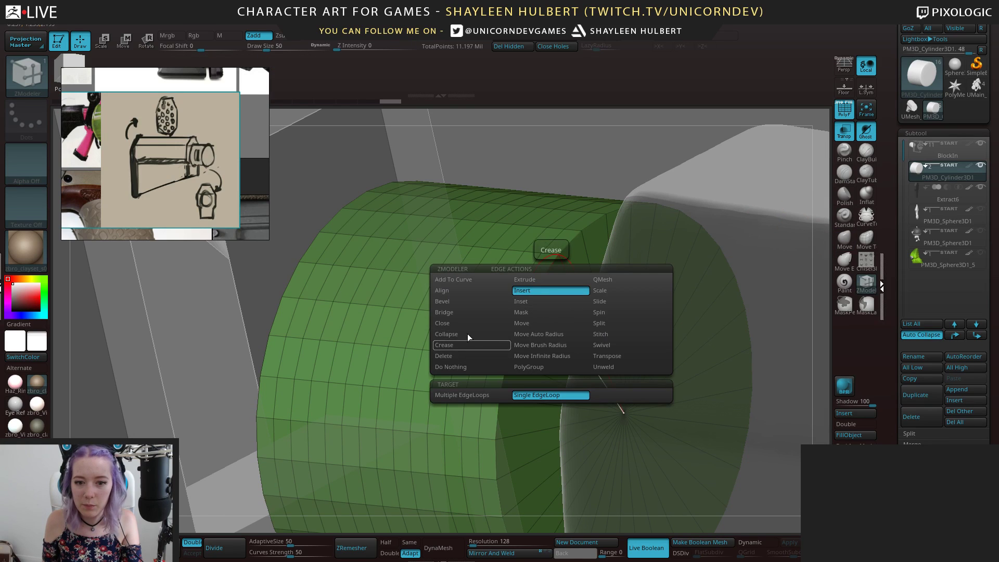
click(543, 302)
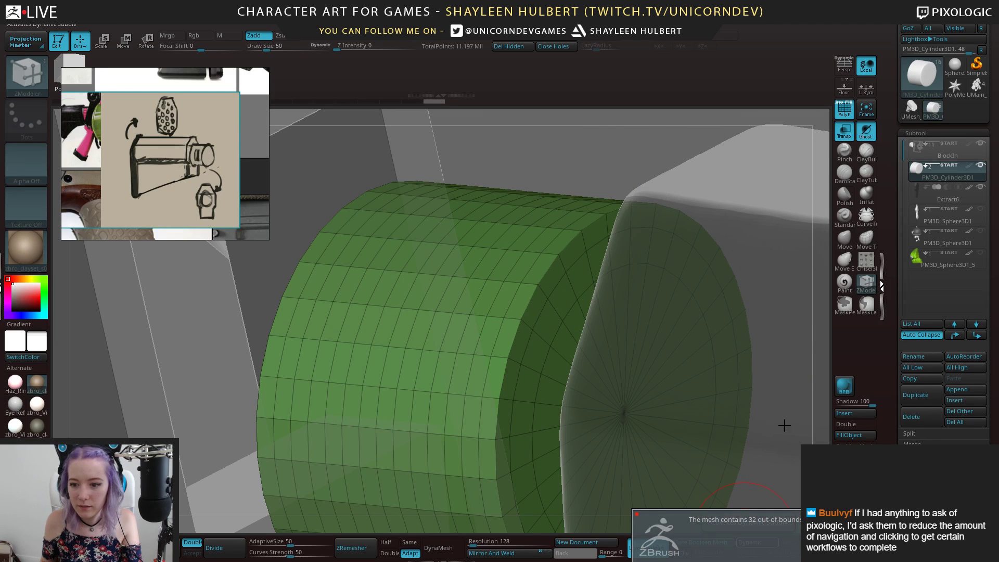
drag(731, 276, 756, 461)
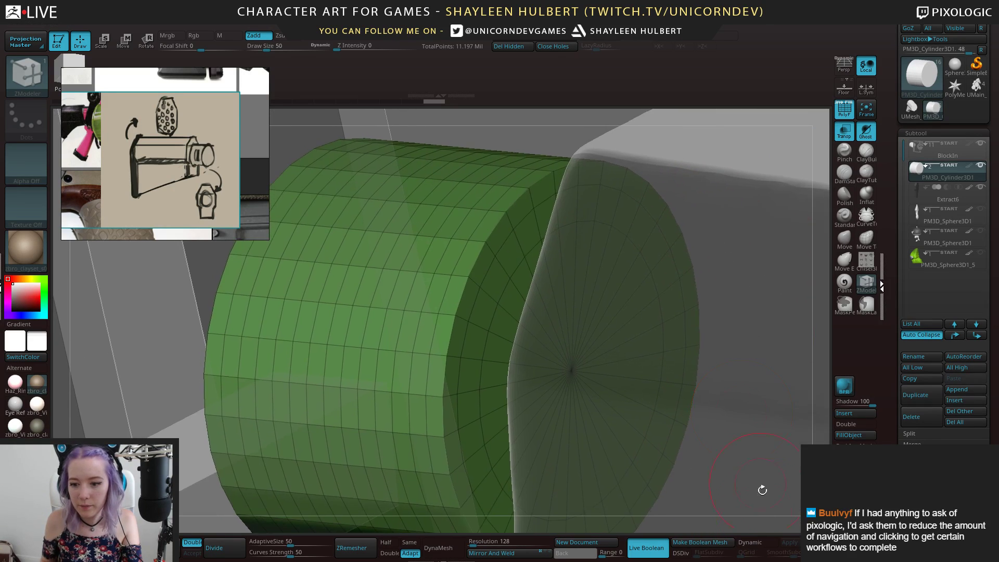
click(756, 543)
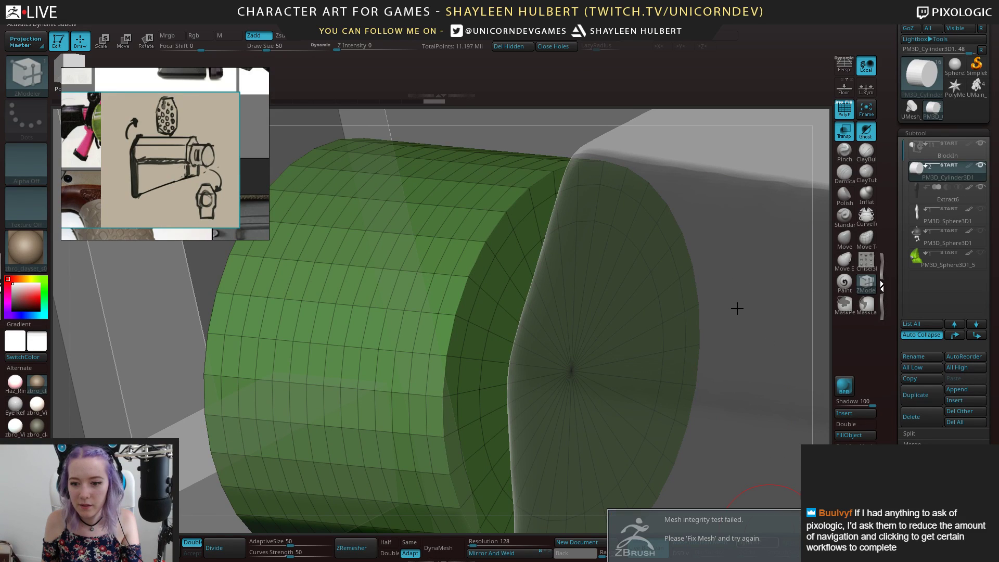
drag(735, 304, 827, 171)
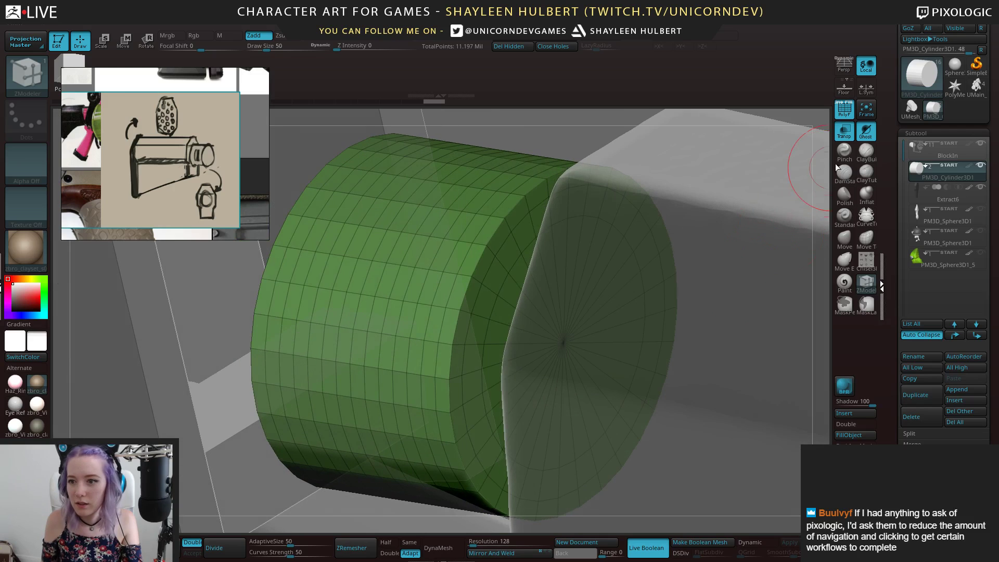
Divide the cylinder's mesh up to subdivision level 3 with smoothing on
scroll(931, 364, down, 5)
click(914, 390)
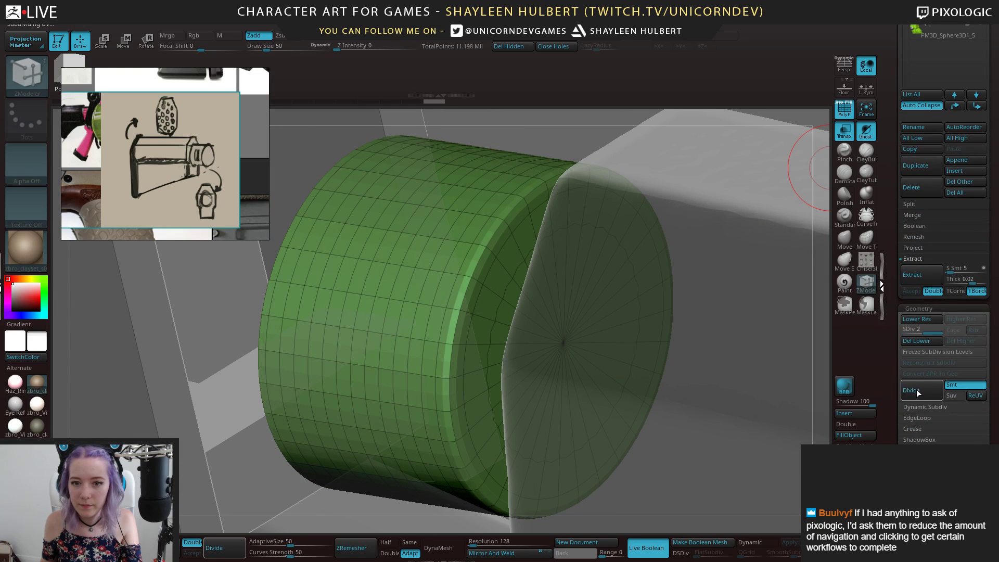
click(913, 391)
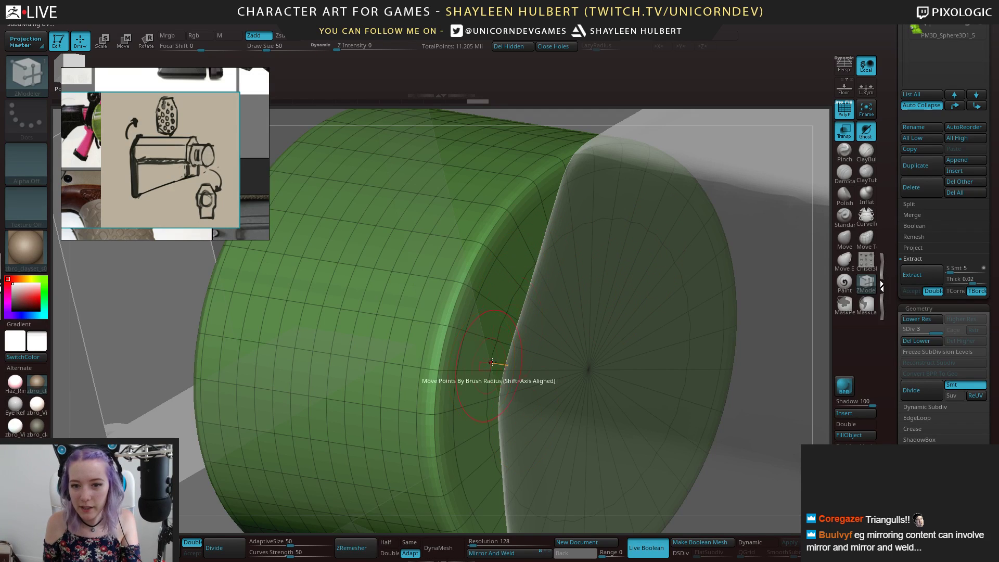
Hide the polygon wireframe and turn off transparency to view the smoothed cylinder between the rear frame and the stock
key(shift+f)
mouse_move(753, 234)
mouse_down()
mouse_move(739, 212)
mouse_move(749, 197)
mouse_up()
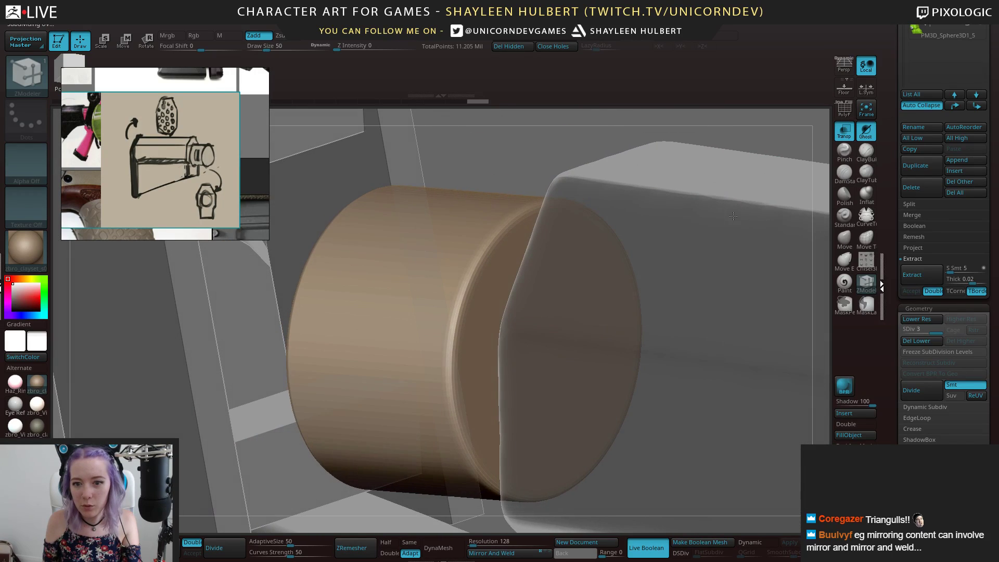
click(849, 134)
drag(495, 151, 780, 151)
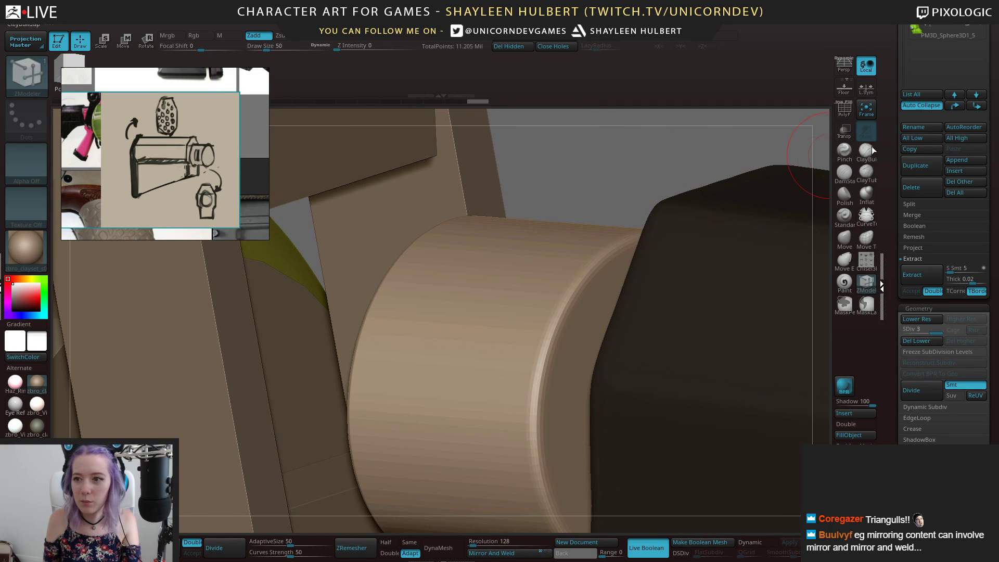
Show only the cylinder subtool and turn on its polygon wireframe to inspect both end caps
drag(890, 116, 890, 380)
shift+click(980, 227)
drag(780, 200, 584, 268)
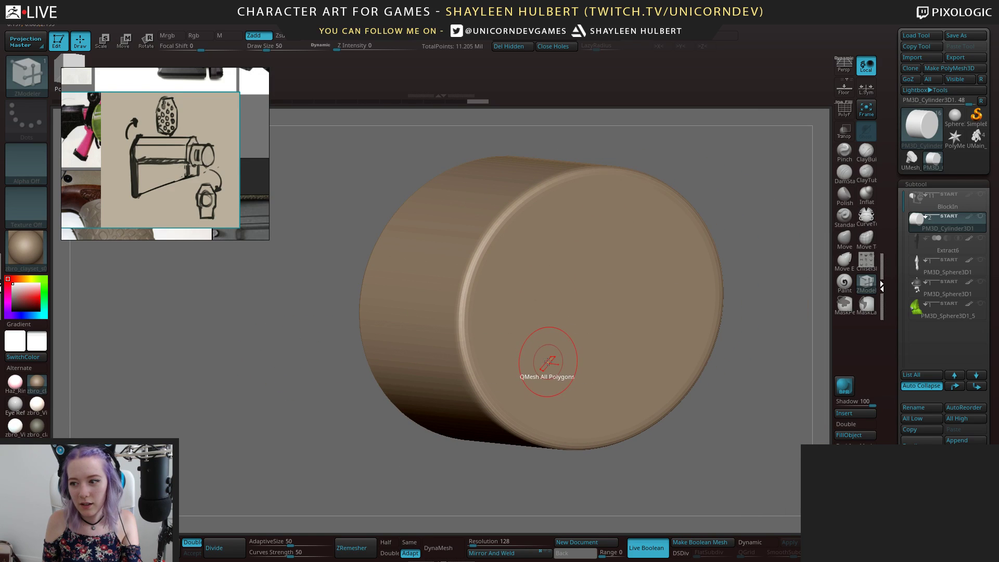
right_drag(543, 357, 639, 245)
right_drag(573, 363, 546, 341)
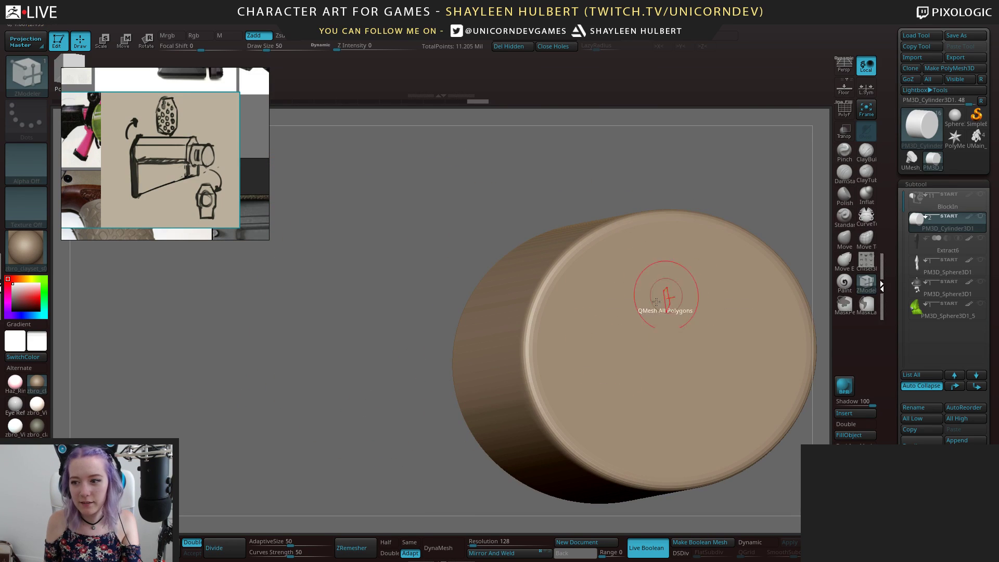
mouse_move(467, 336)
right_down()
mouse_move(256, 361)
mouse_move(290, 395)
mouse_move(352, 369)
mouse_move(468, 271)
mouse_move(519, 201)
right_up()
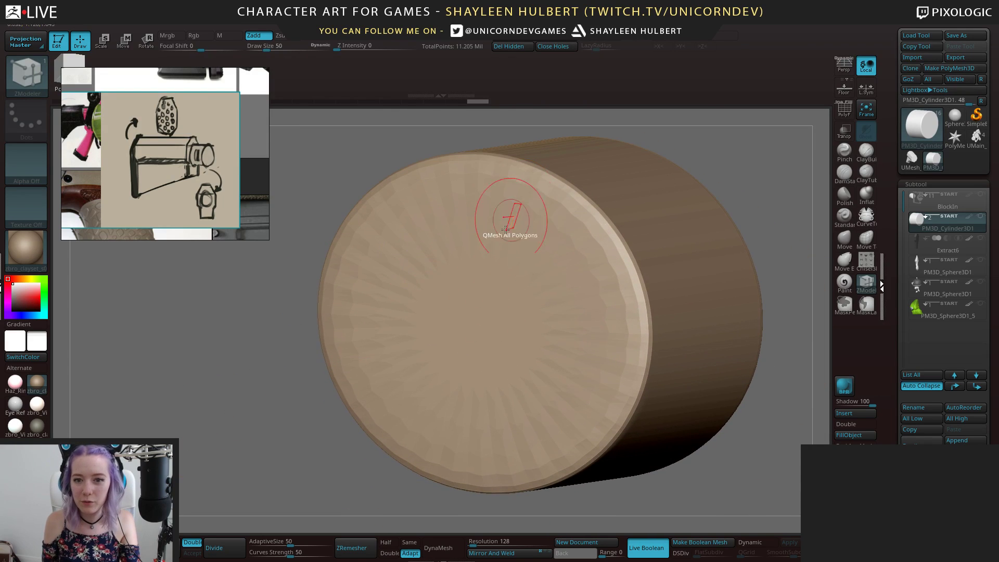
drag(790, 170, 750, 201)
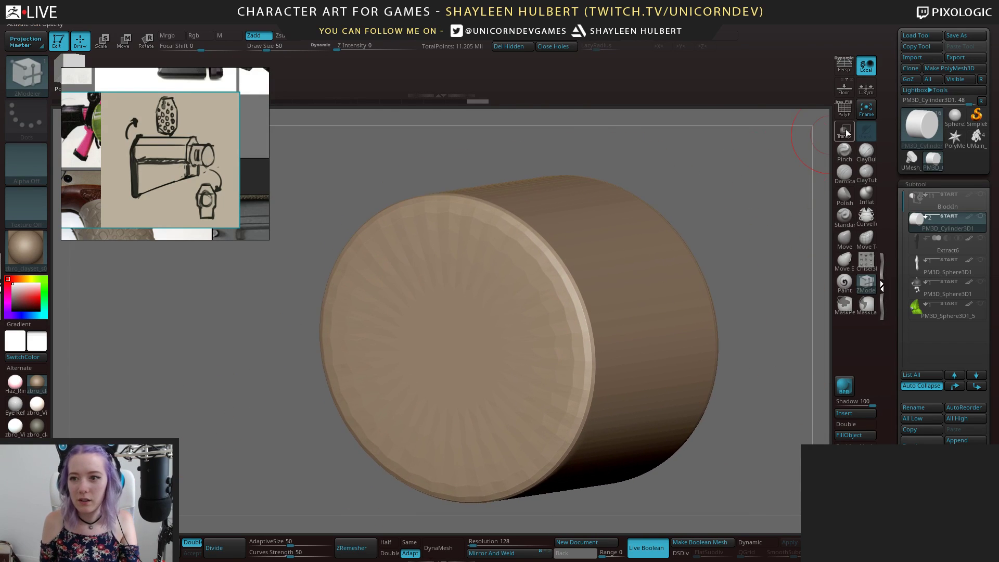
click(843, 111)
drag(831, 126, 711, 172)
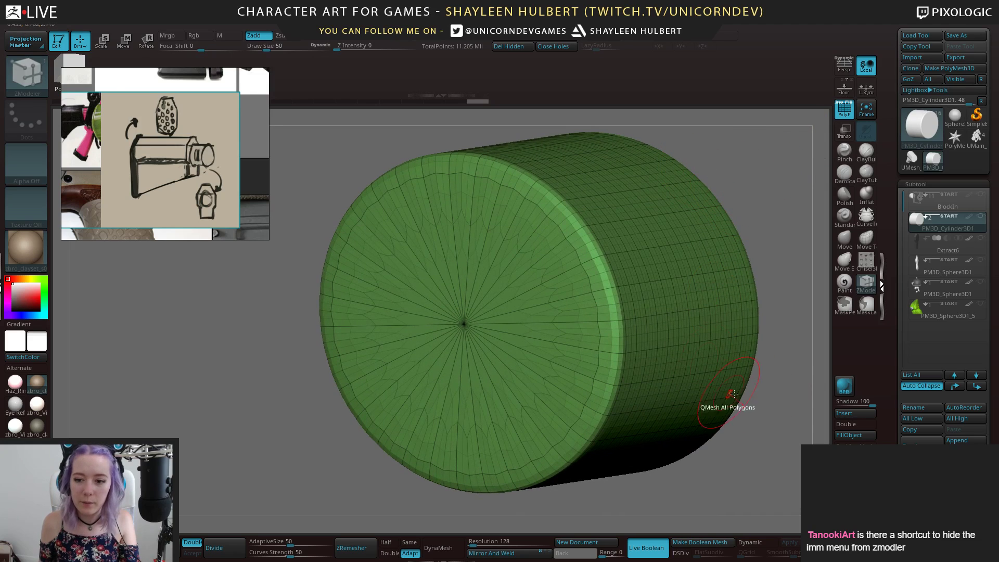
Lower the cylinder to subdivision level 1 and return to its base mesh for low-poly editing
drag(894, 403, 893, 293)
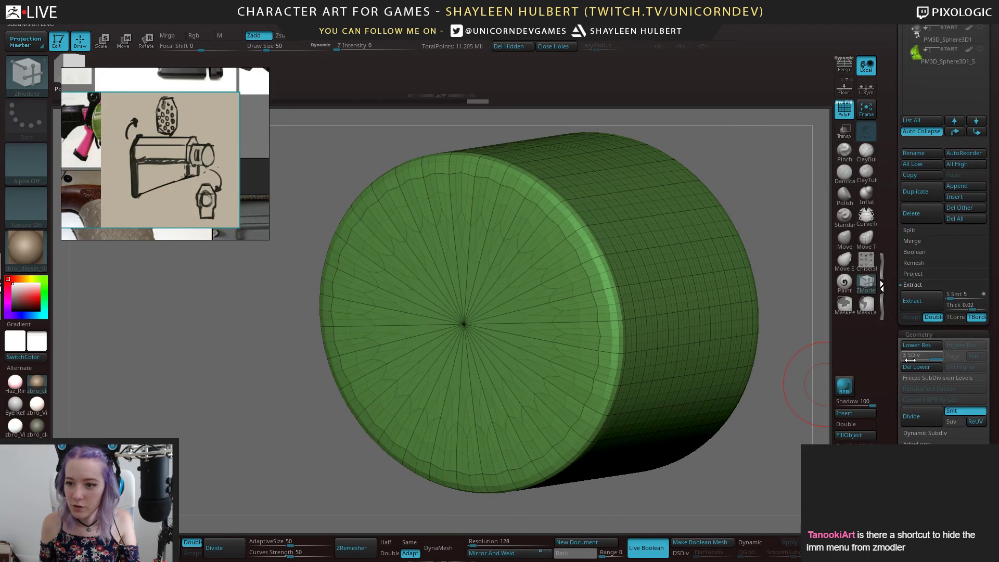
drag(919, 356, 902, 355)
drag(790, 307, 742, 315)
mouse_move(823, 367)
mouse_down()
mouse_move(766, 388)
mouse_move(810, 373)
mouse_up()
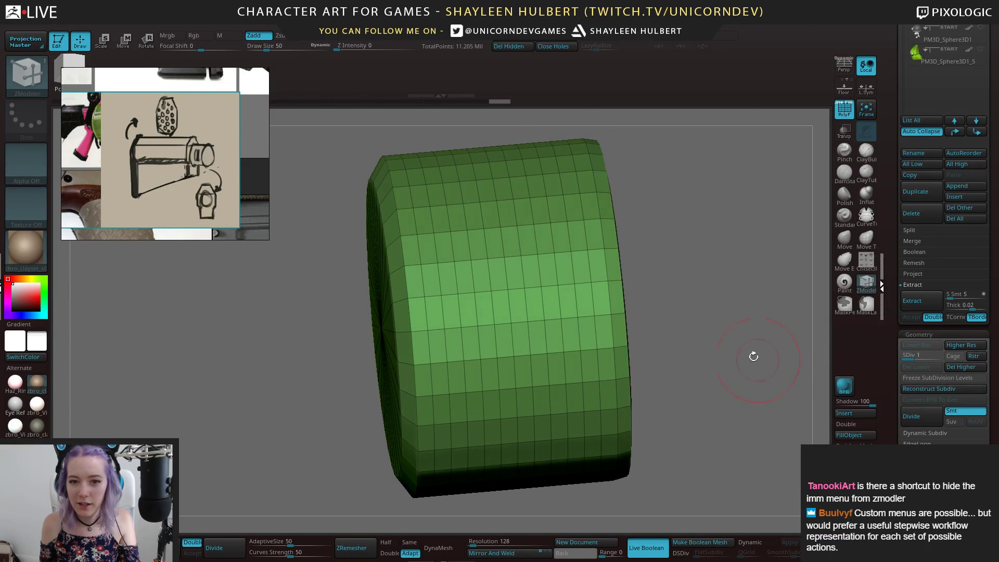
key(ctrl+d)
key(ctrl+d)
mouse_move(706, 270)
mouse_down()
mouse_move(741, 267)
mouse_move(587, 285)
mouse_up()
key(shift+d)
key(shift+d)
Insert a single edge loop around the cylinder's near end cap with the ZModeler brush
key(b)
key(z)
key(m)
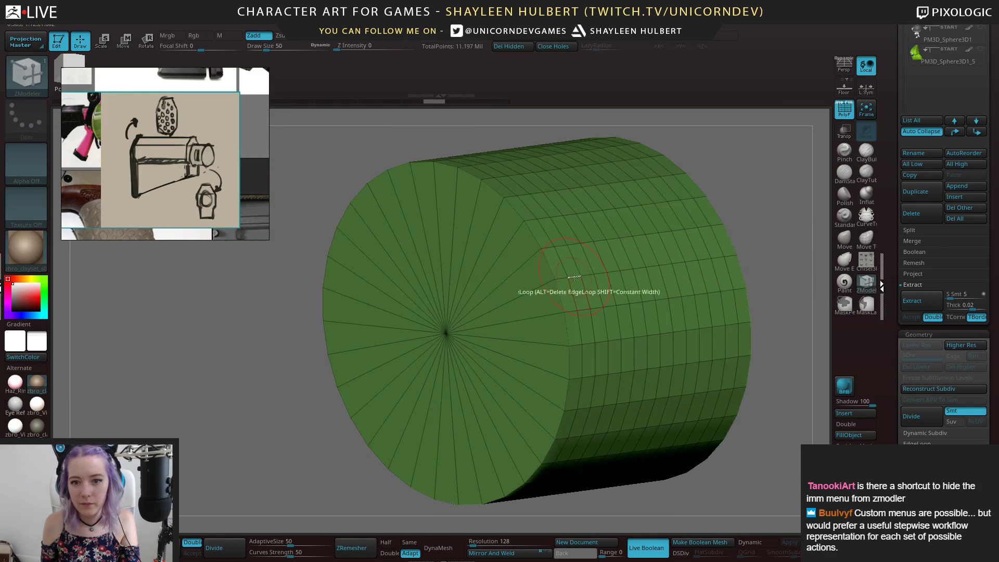
drag(546, 257, 509, 279)
drag(744, 186, 713, 188)
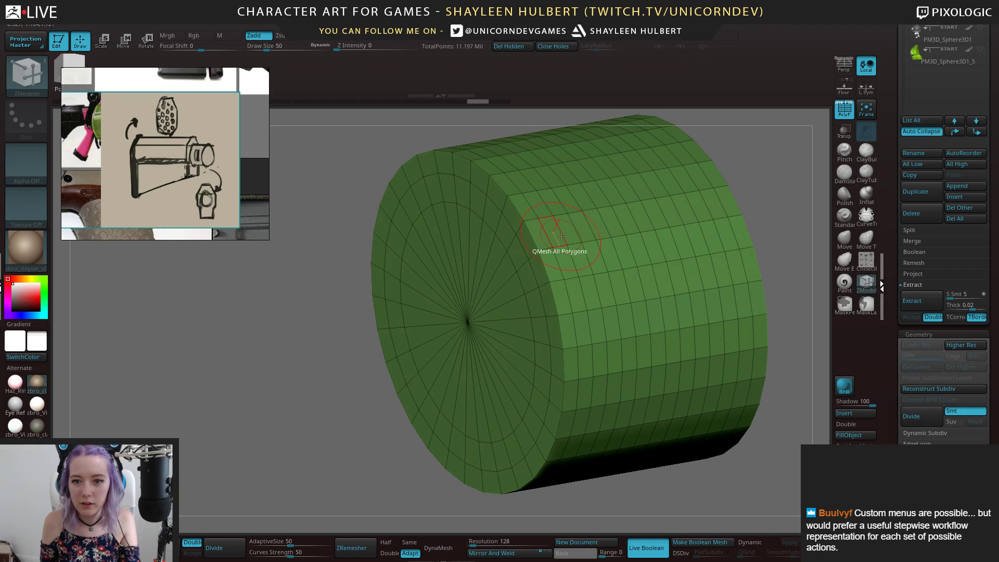
Delete the surplus edge loops along the cylinder's side with ZModeler, keeping the side divided into a few wide bands
key(space)
click(541, 300)
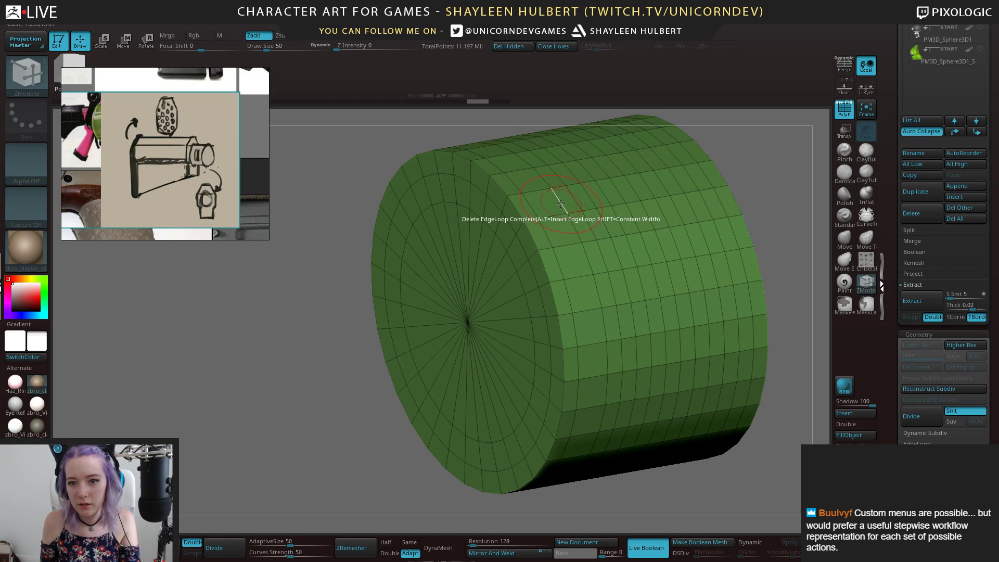
click(588, 197)
click(606, 194)
alt+drag(796, 161, 665, 207)
click(518, 226)
click(543, 225)
click(562, 226)
click(582, 226)
Divide the cylinder up to subdivision level 3 with smoothing and hide the polygon wireframe
drag(723, 227, 399, 385)
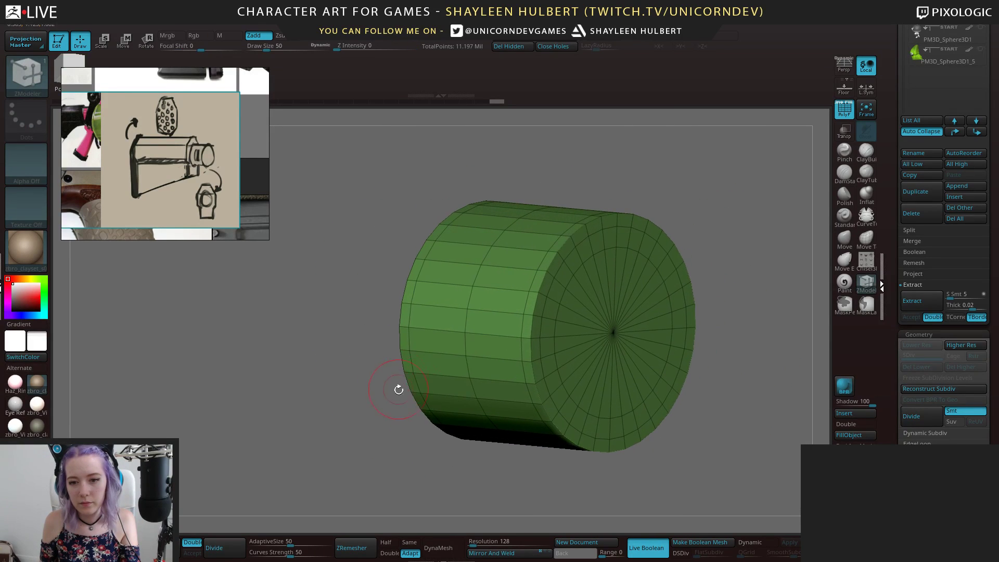
alt+drag(767, 244, 735, 224)
double_click(920, 420)
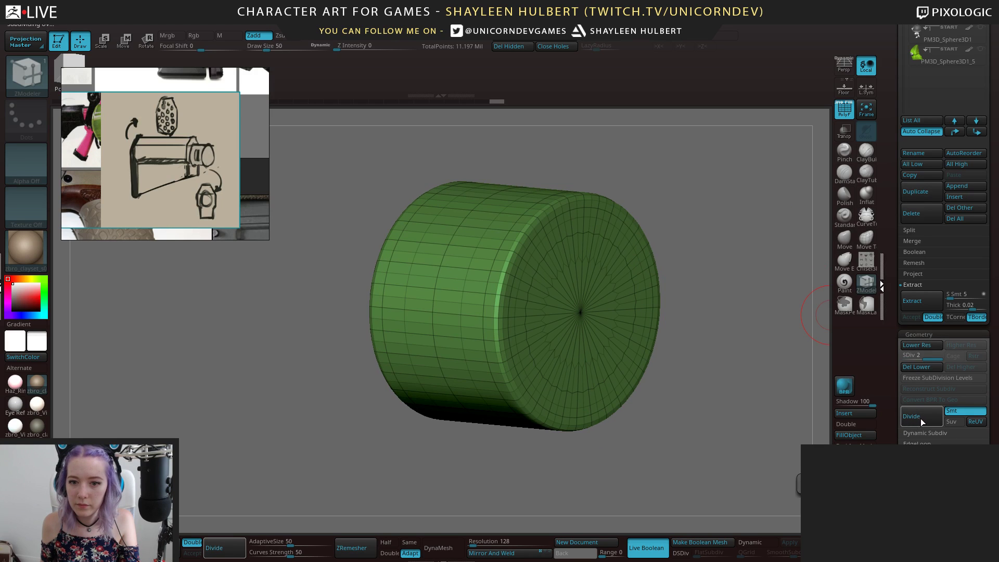
click(844, 111)
drag(716, 254, 735, 229)
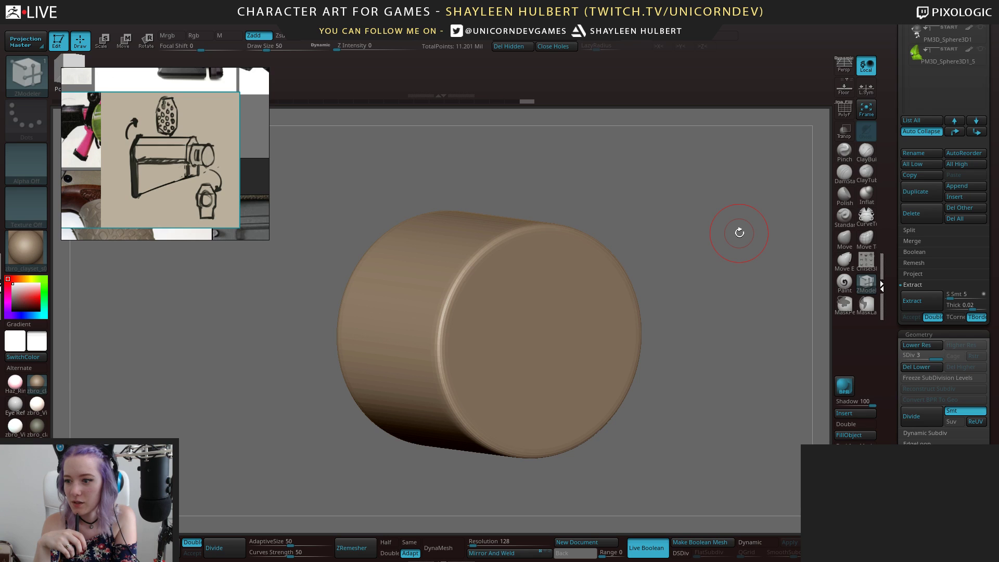
Divide the cylinder by one more subdivision level and check the rims at both ends
drag(691, 290, 697, 299)
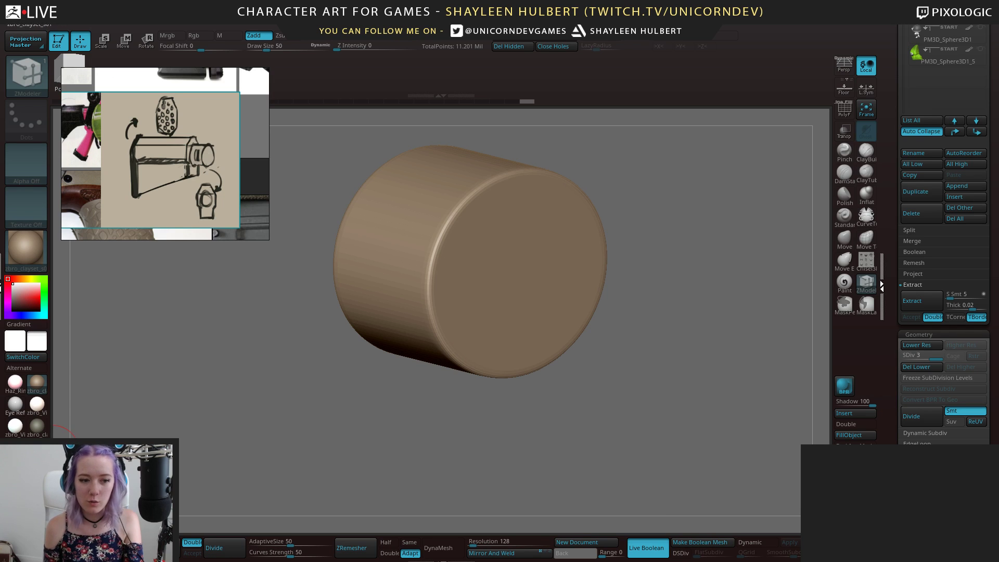
drag(691, 225, 710, 303)
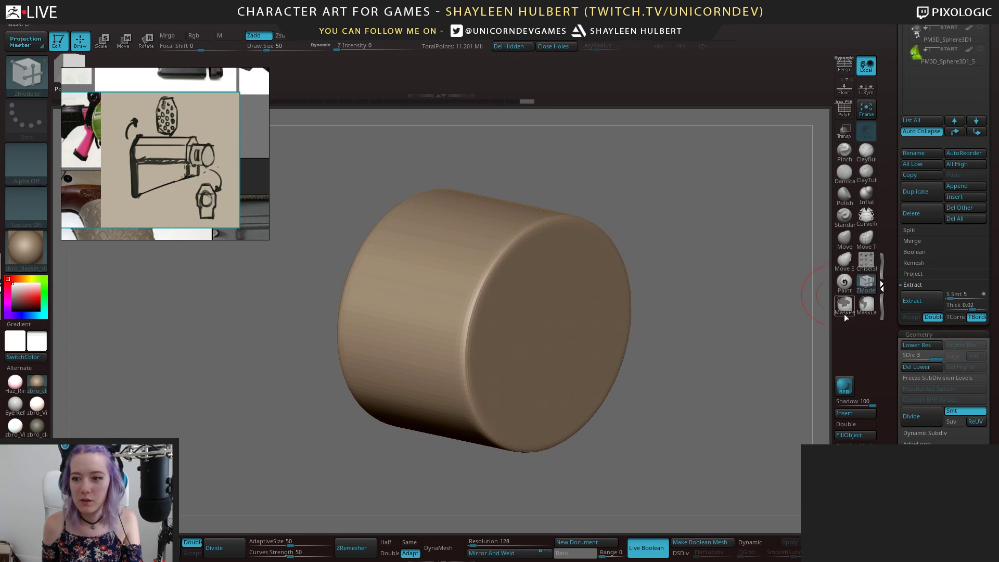
click(920, 415)
mouse_move(671, 372)
mouse_down()
mouse_move(674, 303)
mouse_move(627, 307)
mouse_move(640, 292)
mouse_move(622, 289)
mouse_move(662, 308)
mouse_move(671, 285)
mouse_move(658, 289)
mouse_move(671, 420)
mouse_move(830, 222)
mouse_up()
drag(675, 386, 705, 347)
Duplicate the cylinder subtool and make the original cylinder visible alongside the copy
drag(896, 147, 896, 221)
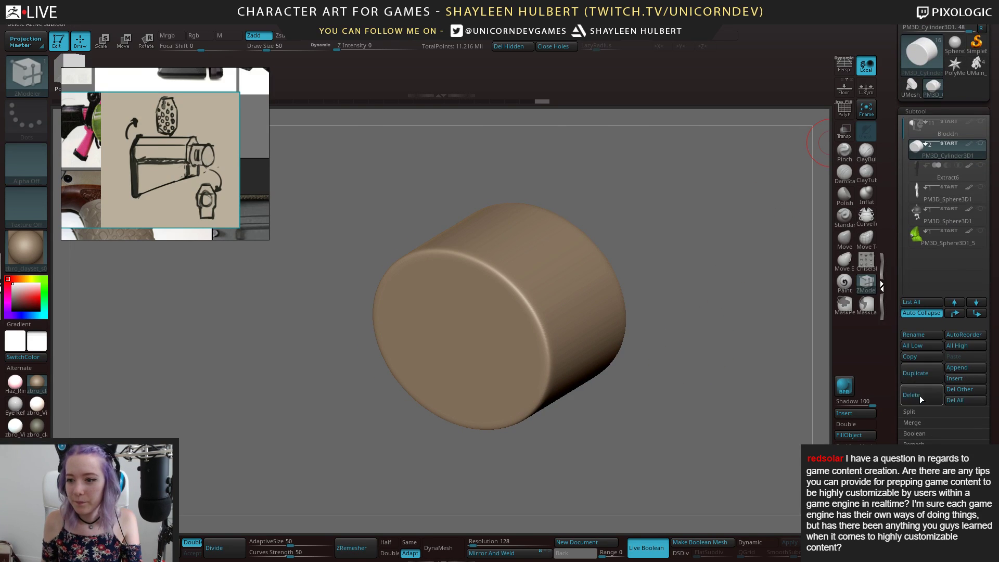
scroll(915, 333, down, 3)
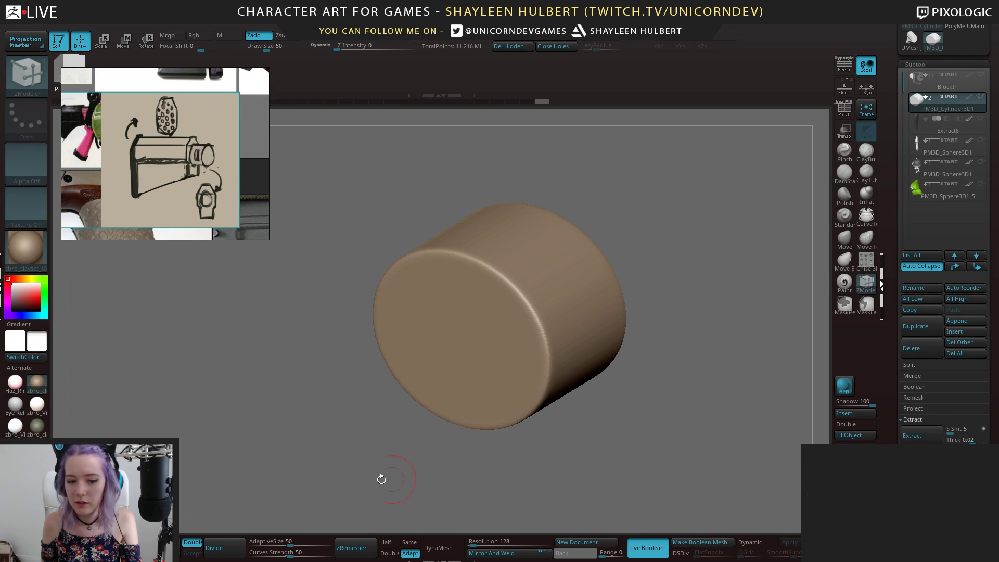
key(ctrl+shift+d)
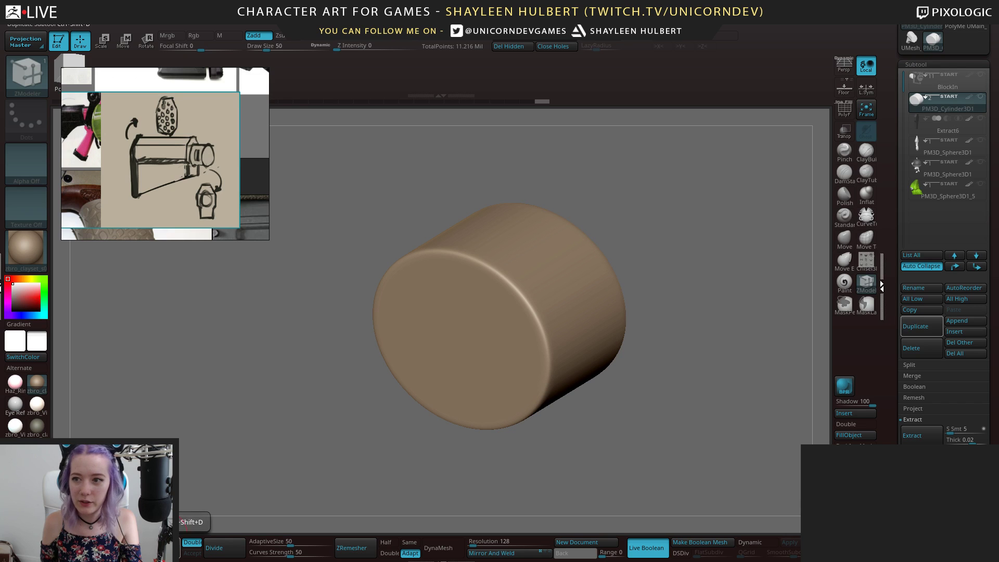
shift+drag(560, 447, 662, 414)
key(w)
drag(505, 336, 420, 340)
key(ctrl+z)
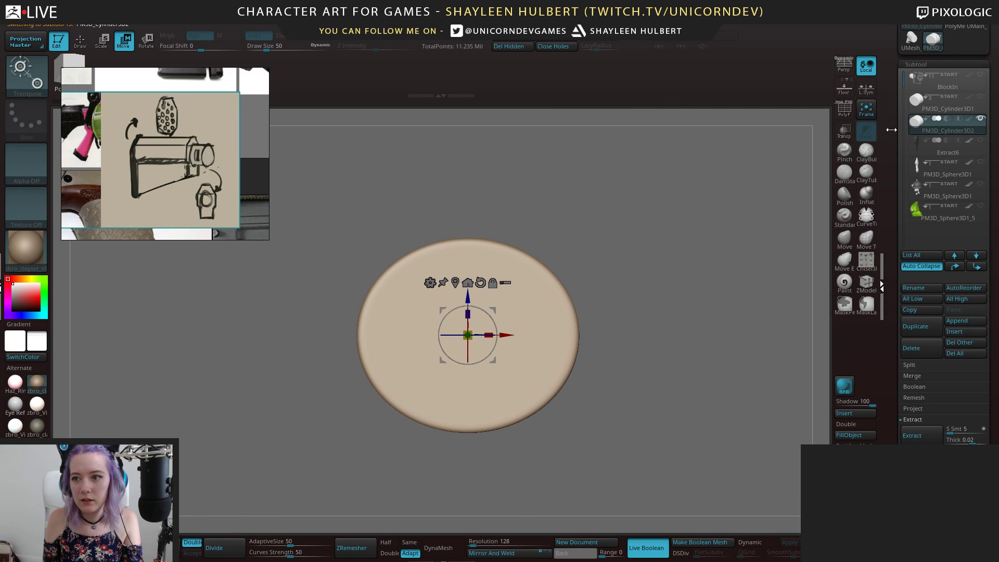
click(980, 97)
Reshape the duplicate into a thinner disc and place it so it cuts into the side of the original cylinder
drag(599, 280, 638, 318)
ctrl+drag(502, 329, 318, 373)
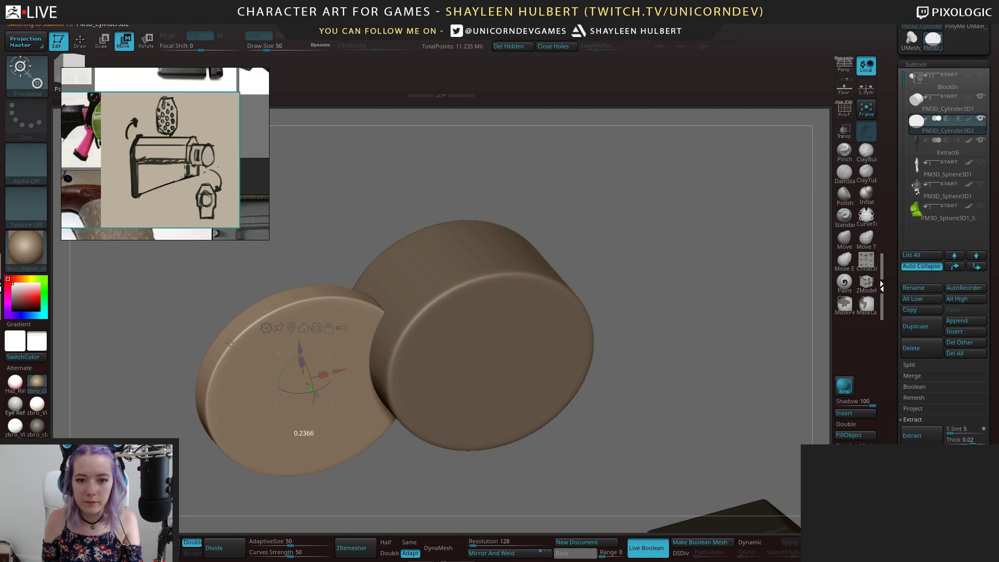
shift+drag(547, 177, 423, 348)
drag(353, 344, 373, 319)
drag(598, 270, 448, 277)
Move the Extract6 subtool up the subtool order, above both cylinder subtools
click(958, 147)
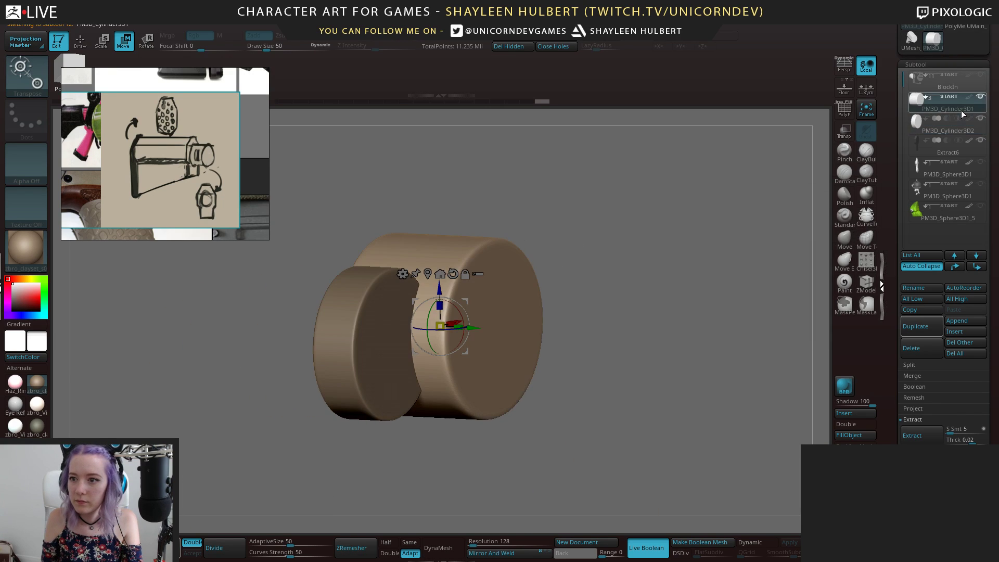
click(955, 267)
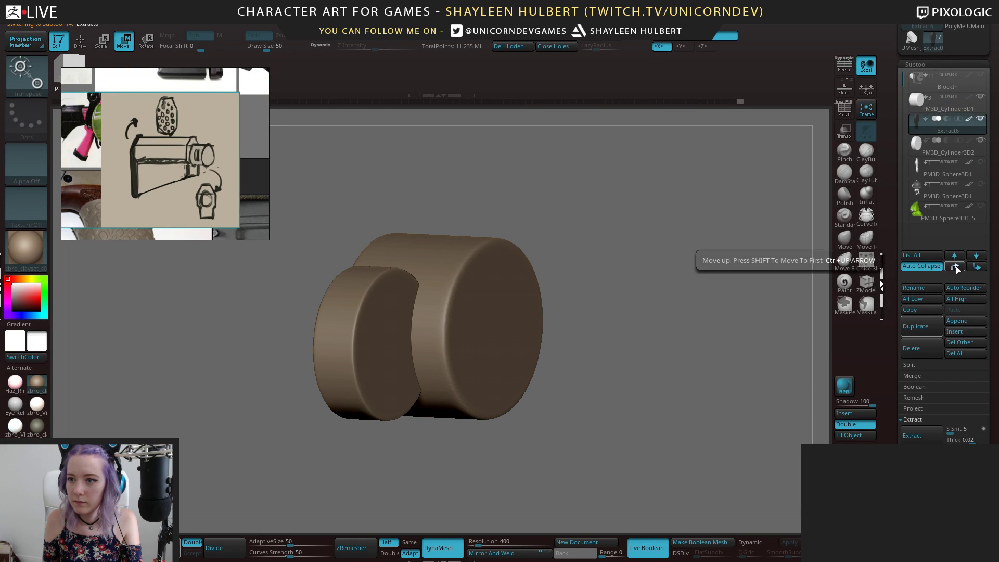
click(955, 267)
Set the duplicate disc to boolean subtraction so it carves a notch into the cylinder's side
click(940, 128)
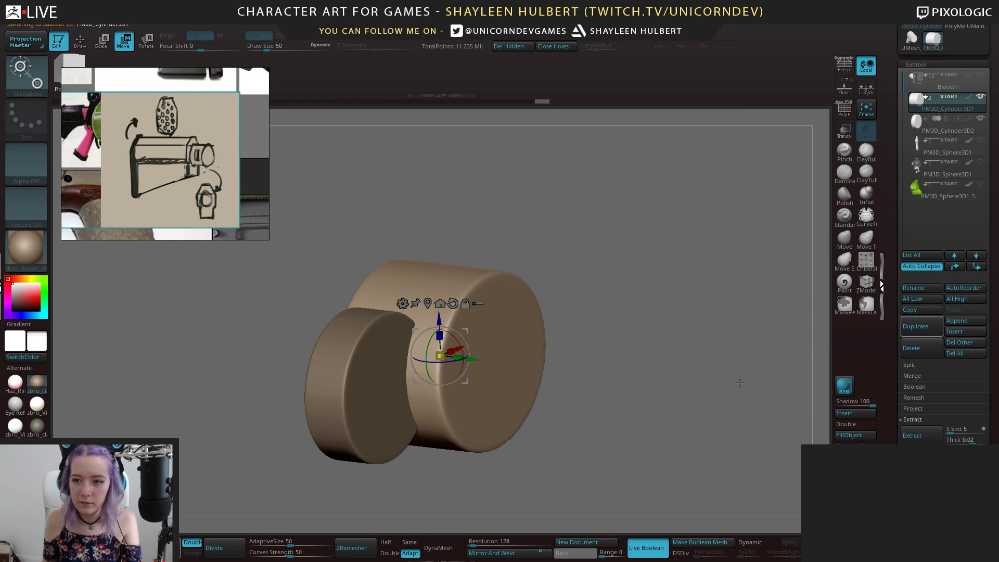
click(947, 119)
drag(658, 250, 718, 258)
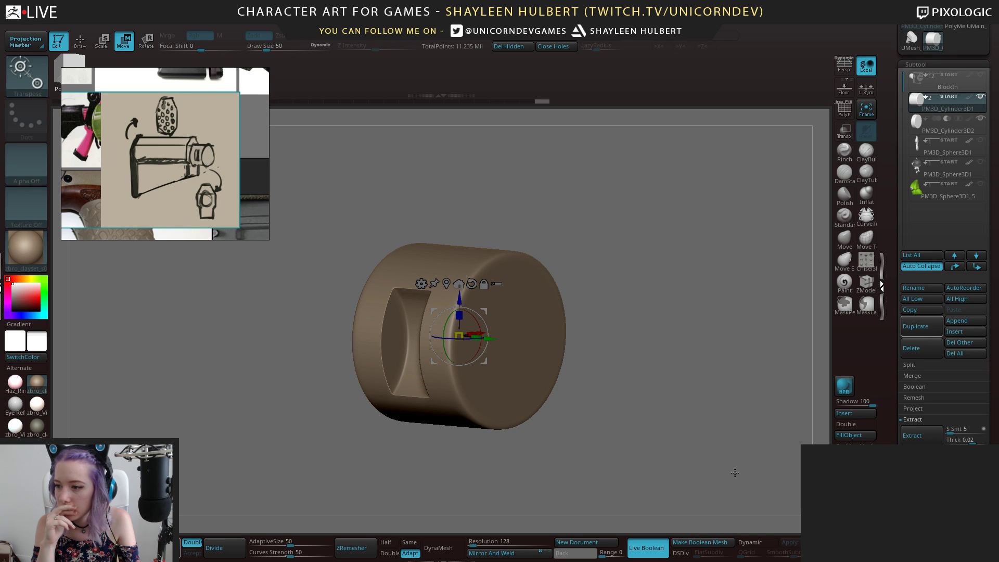
Choose the Move brush in Draw mode and save the project
key(b)
key(m)
key(v)
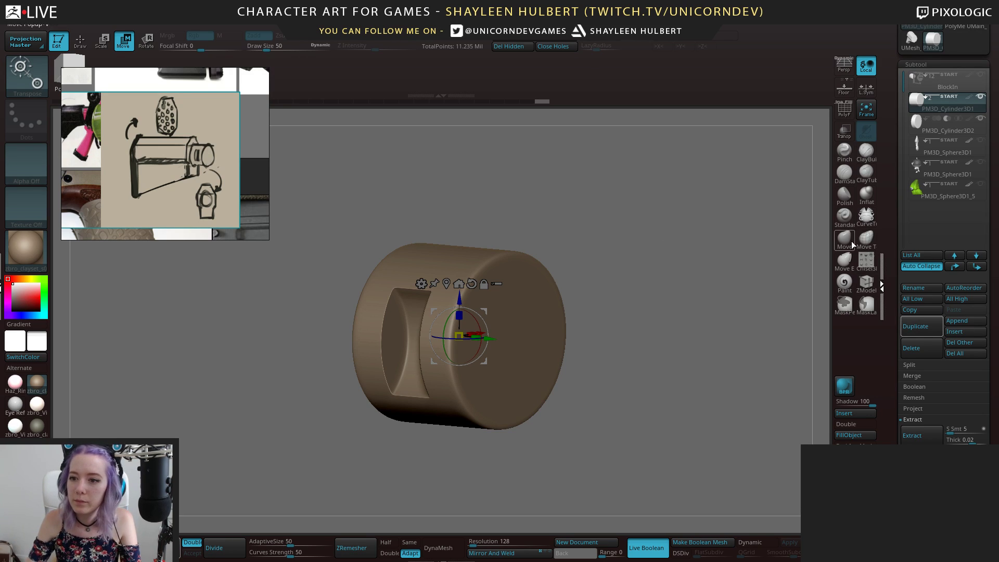
key(q)
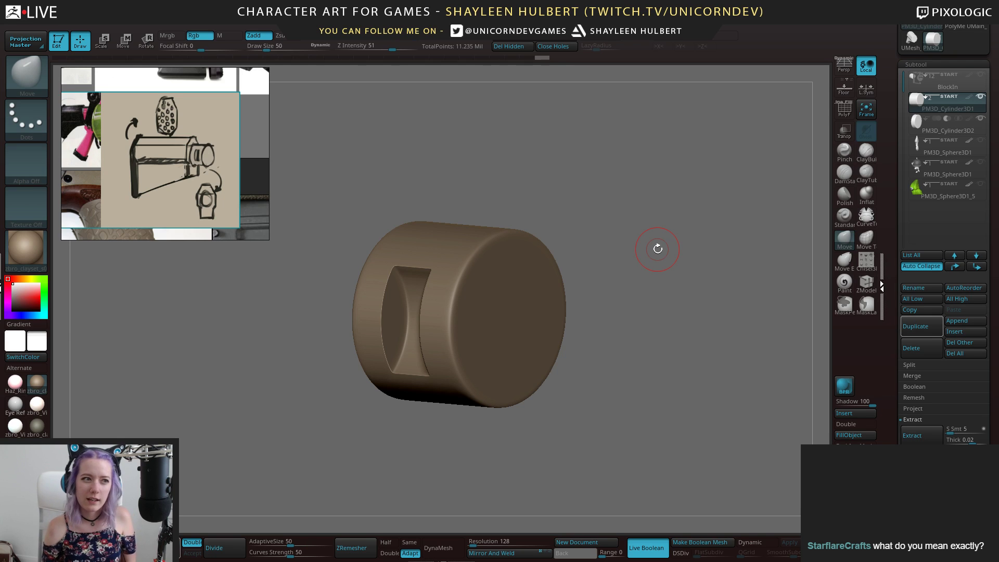
key(ctrl+s)
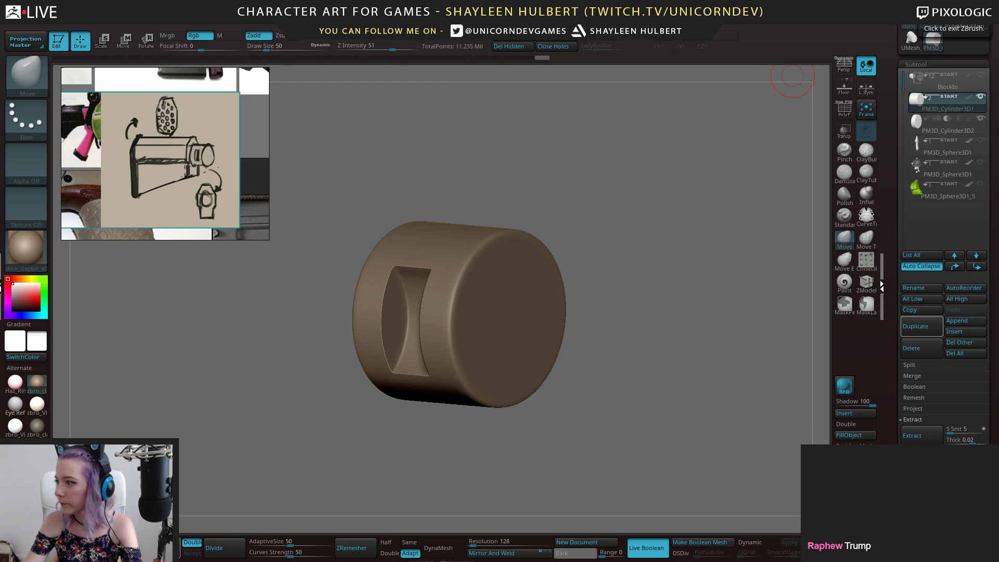
Switch to the browser showing GDC10_ShaderTechniquesL4D2.pdf, enlarge its window and go to the Gradient Mapping slide on page 16
key(alt+Tab)
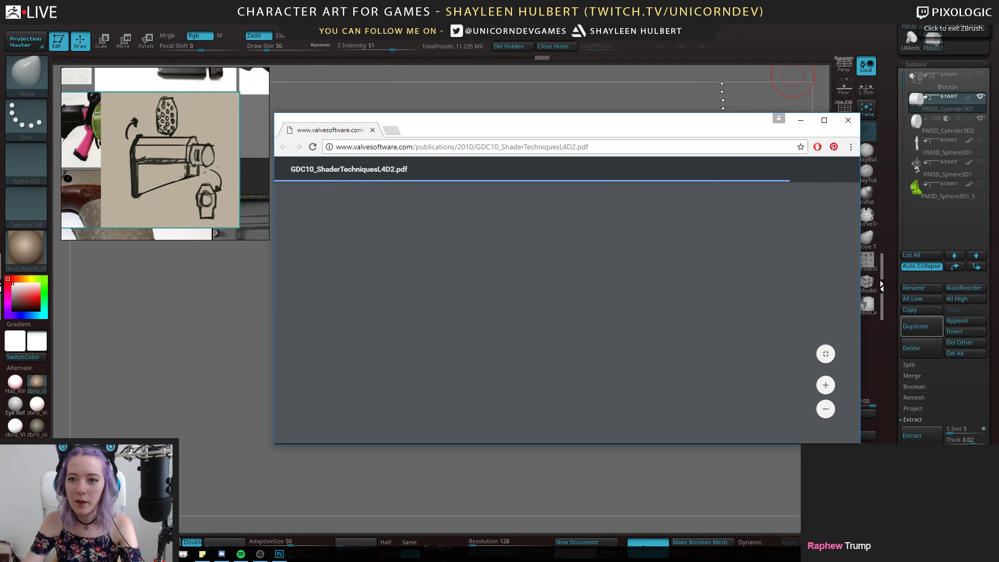
double_click(722, 114)
scroll(629, 293, down, 10)
scroll(629, 295, down, 20)
scroll(628, 295, down, 20)
scroll(622, 294, down, 20)
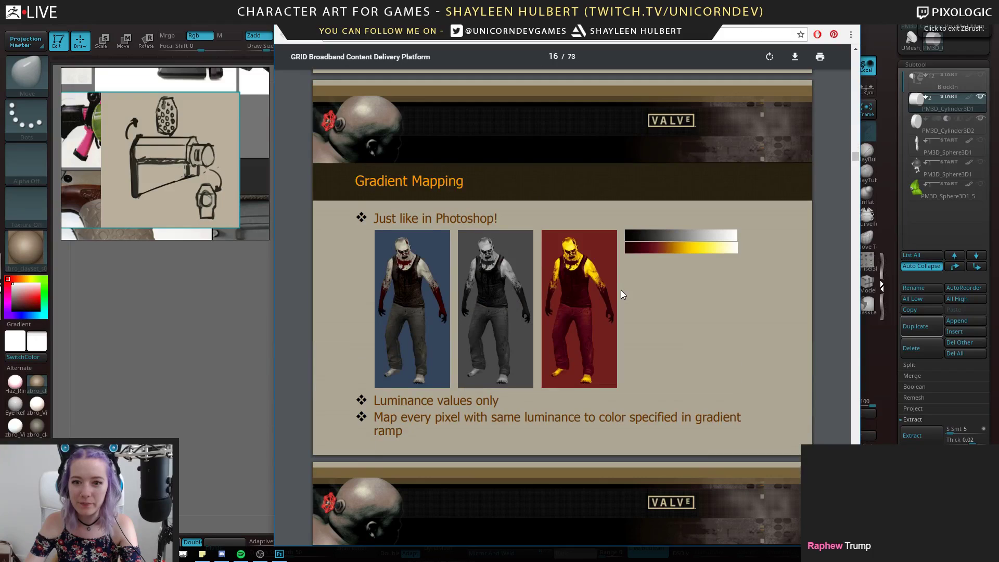
Review the presentation's slides on gradient mapping, RGB masks, and masking blood, grime and dirt, through page 21
scroll(621, 294, down, 1)
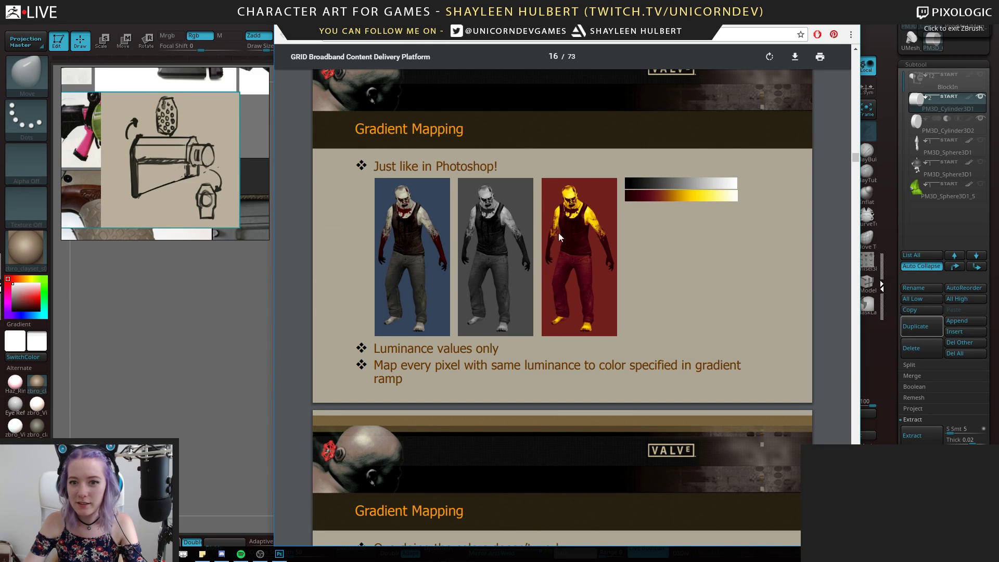
scroll(629, 239, down, 8)
scroll(547, 210, up, 1)
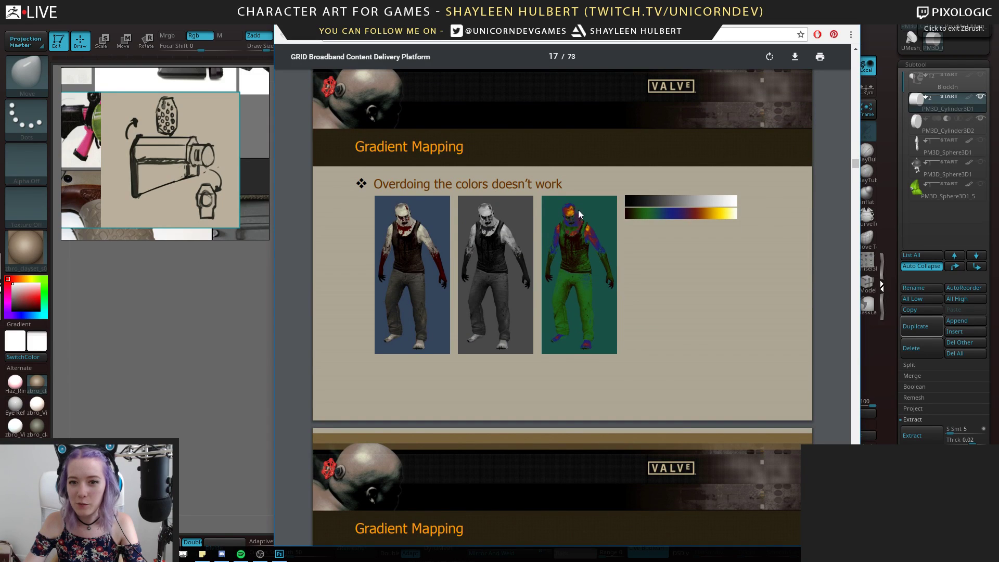
scroll(587, 223, up, 5)
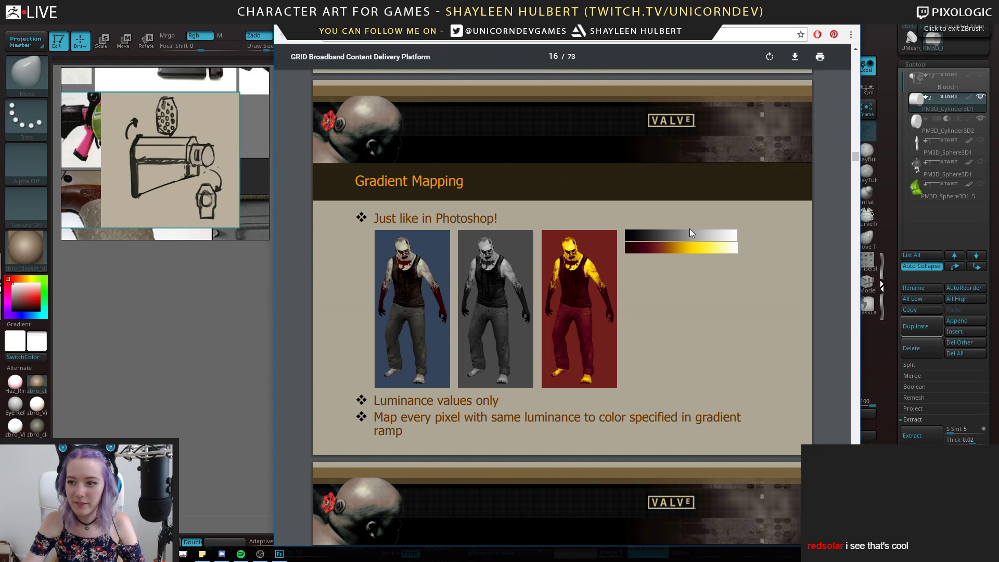
scroll(690, 232, down, 15)
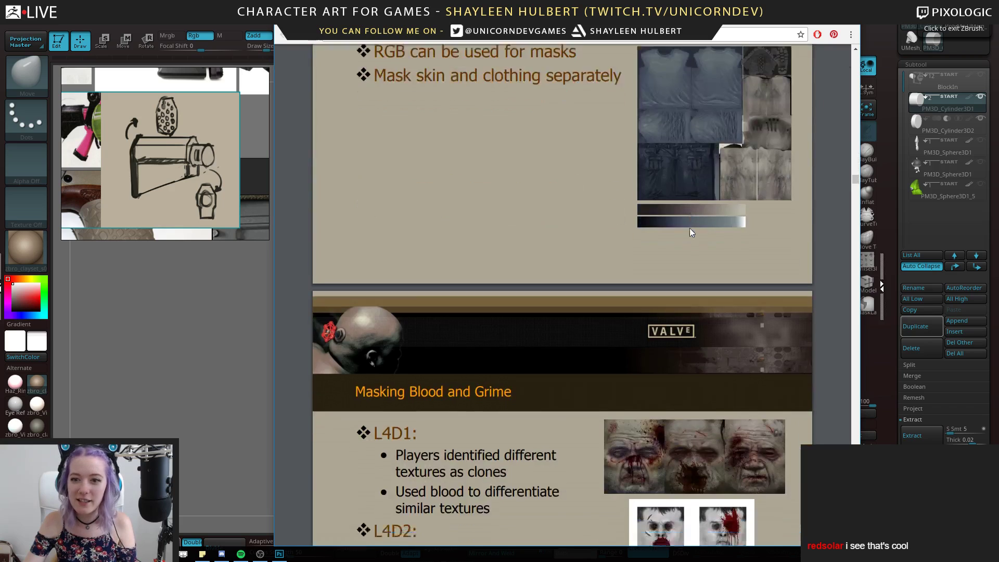
scroll(689, 232, down, 6)
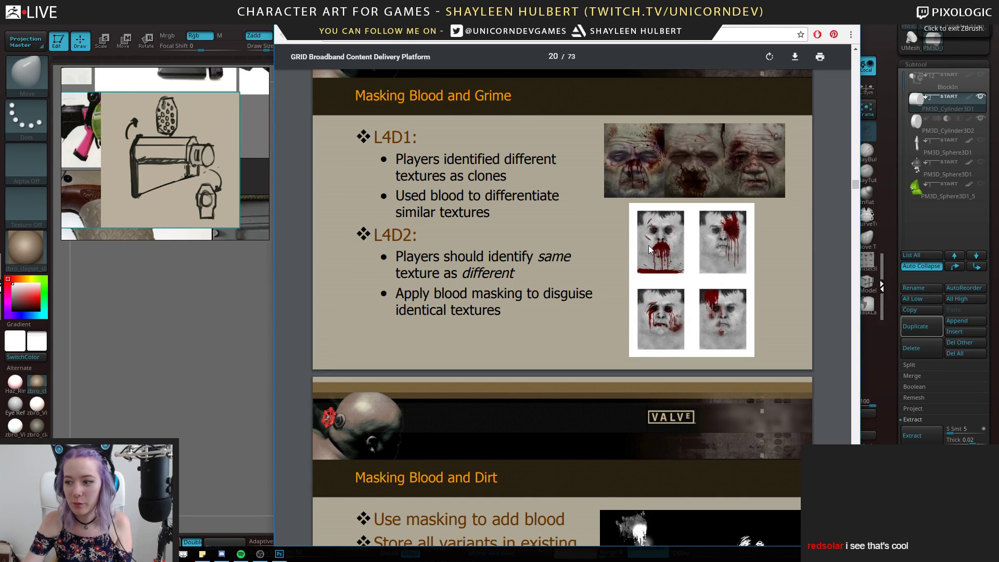
scroll(572, 260, down, 7)
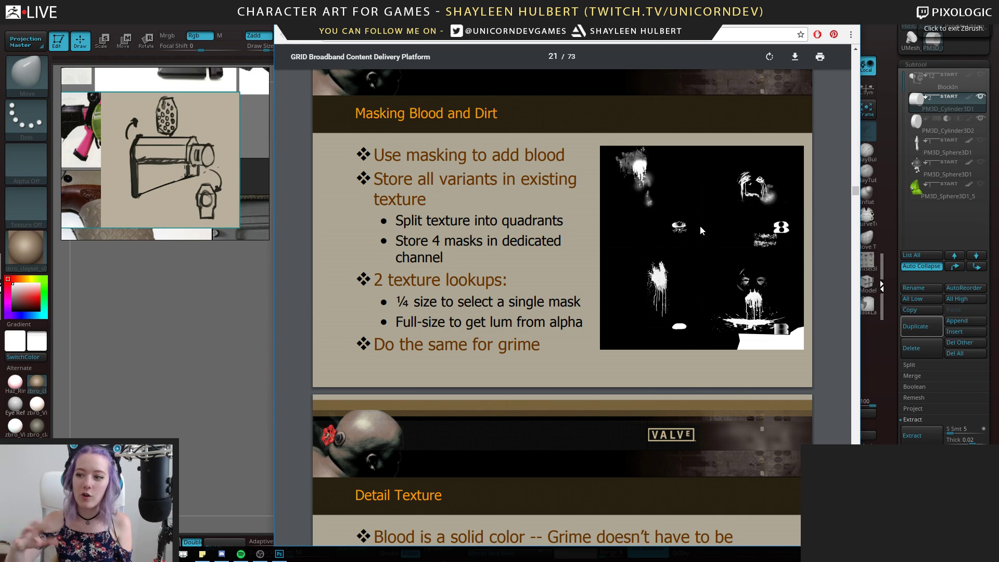
Review the presentation's slides from Detail Texture on page 22 through Initial Results and Exclusive Masking to Storing Information
scroll(663, 148, down, 8)
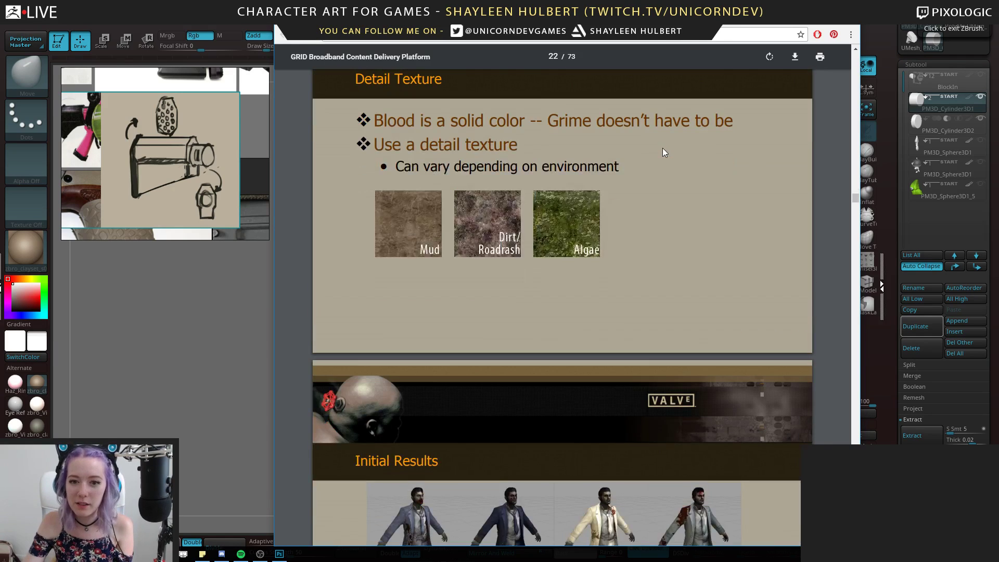
scroll(614, 148, down, 8)
scroll(666, 195, up, 2)
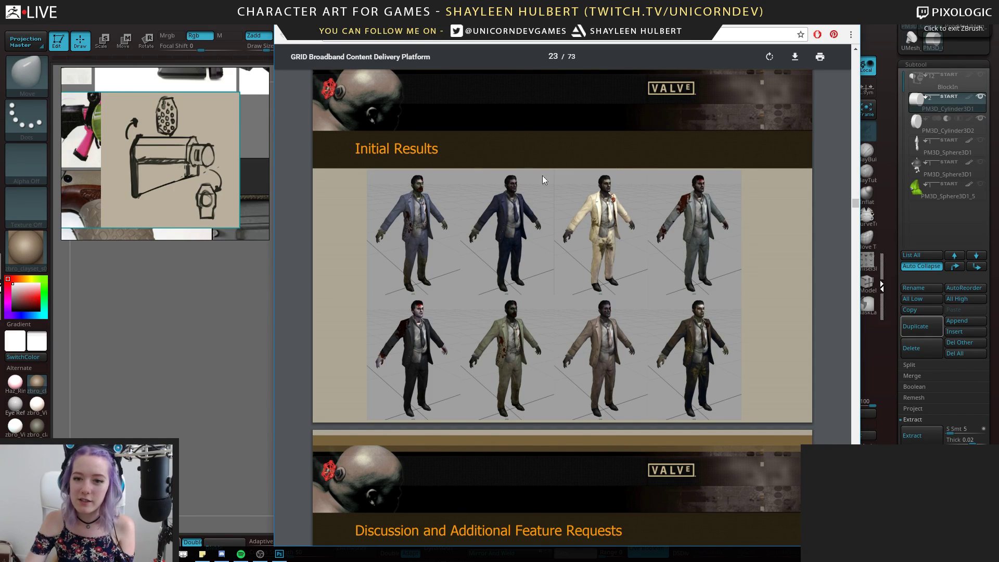
scroll(597, 276, down, 10)
scroll(596, 278, down, 10)
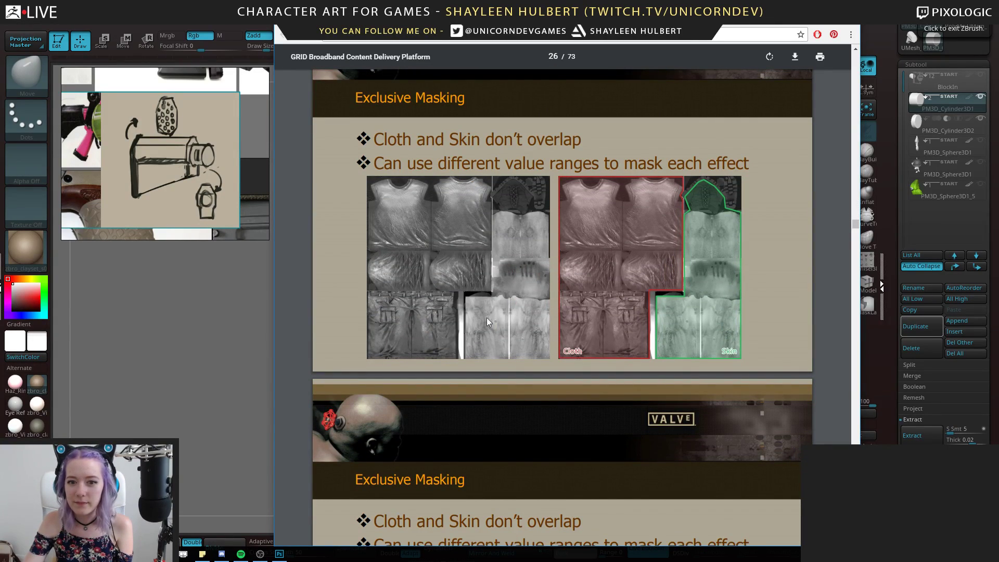
scroll(610, 281, down, 5)
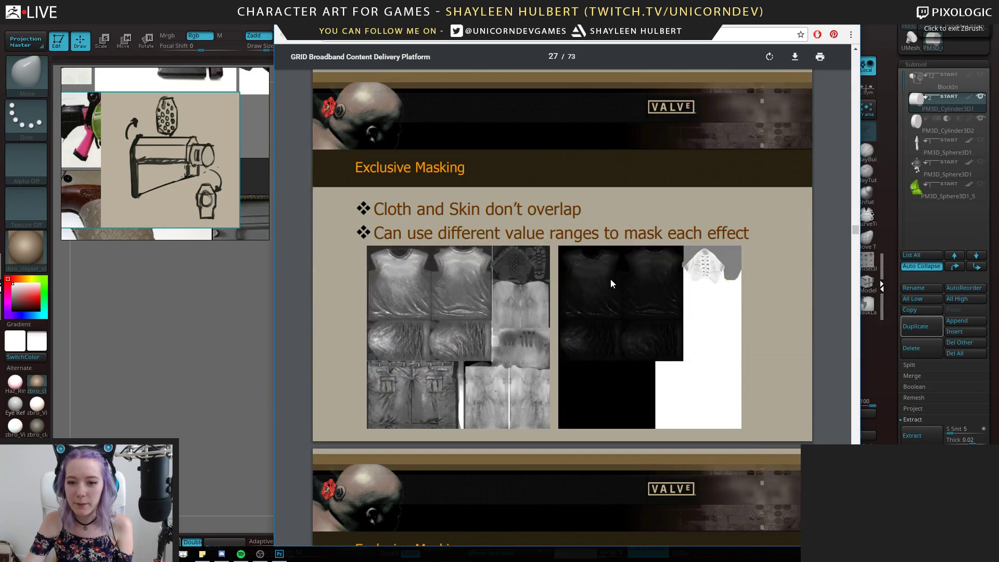
scroll(611, 281, down, 15)
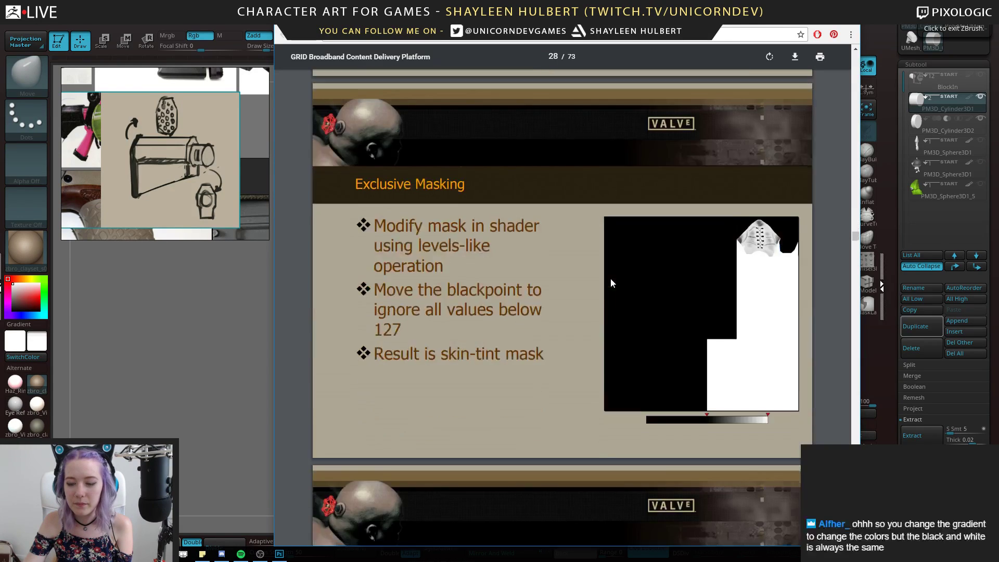
scroll(610, 279, down, 8)
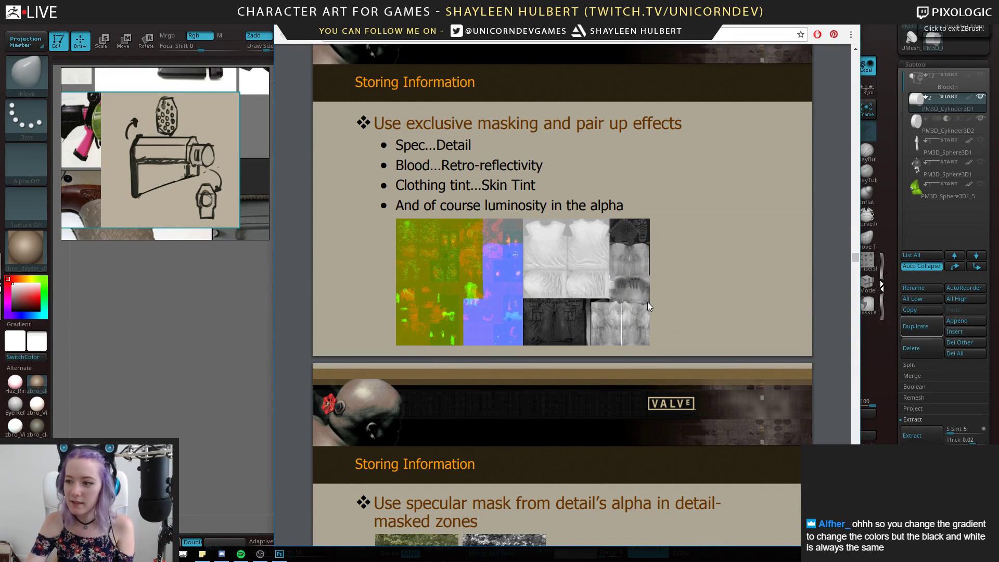
Go back through the presentation to the Gradient Mapping slide about overdoing the colors on page 17
scroll(648, 303, up, 2)
scroll(645, 302, up, 20)
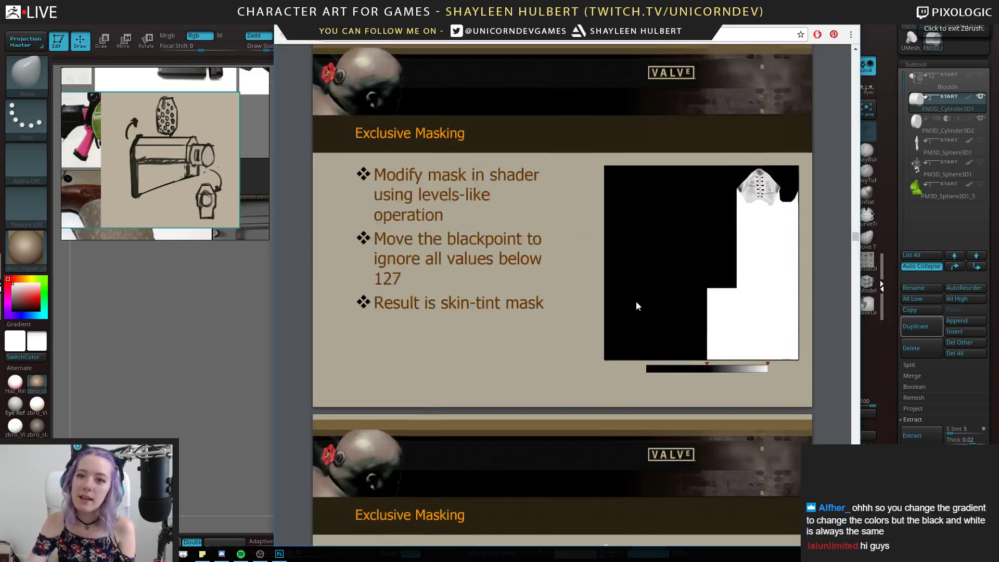
scroll(634, 301, up, 20)
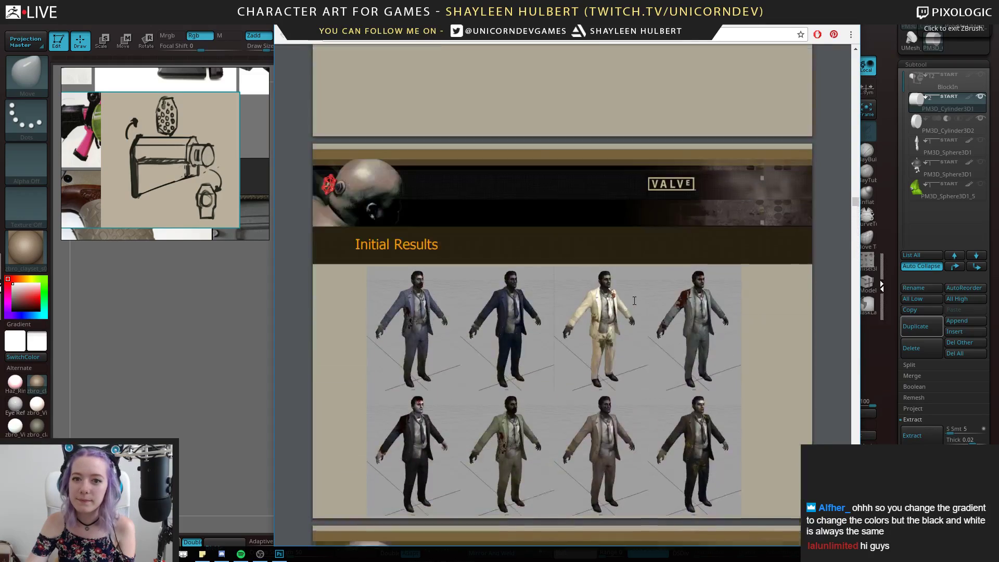
scroll(633, 304, up, 20)
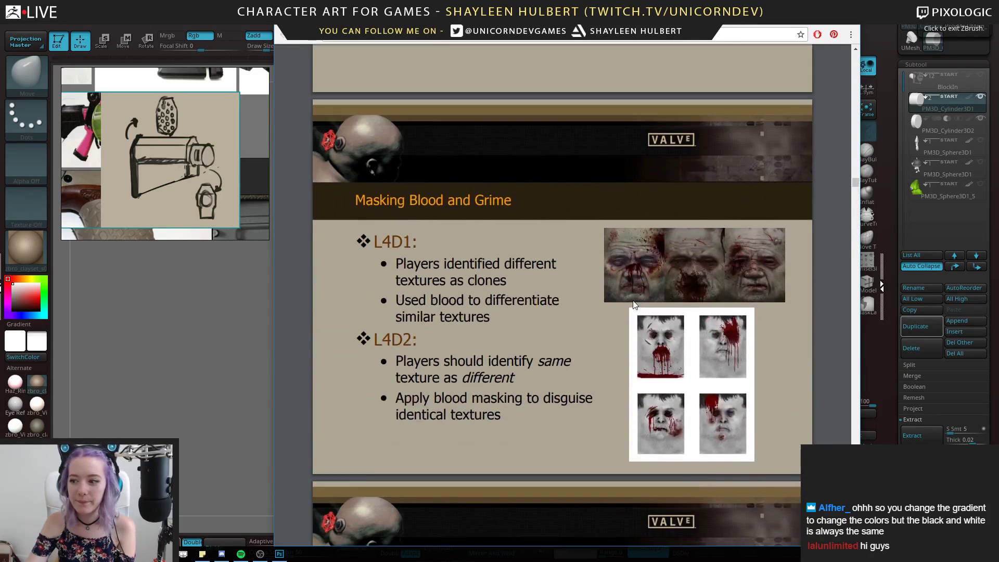
scroll(632, 299, up, 10)
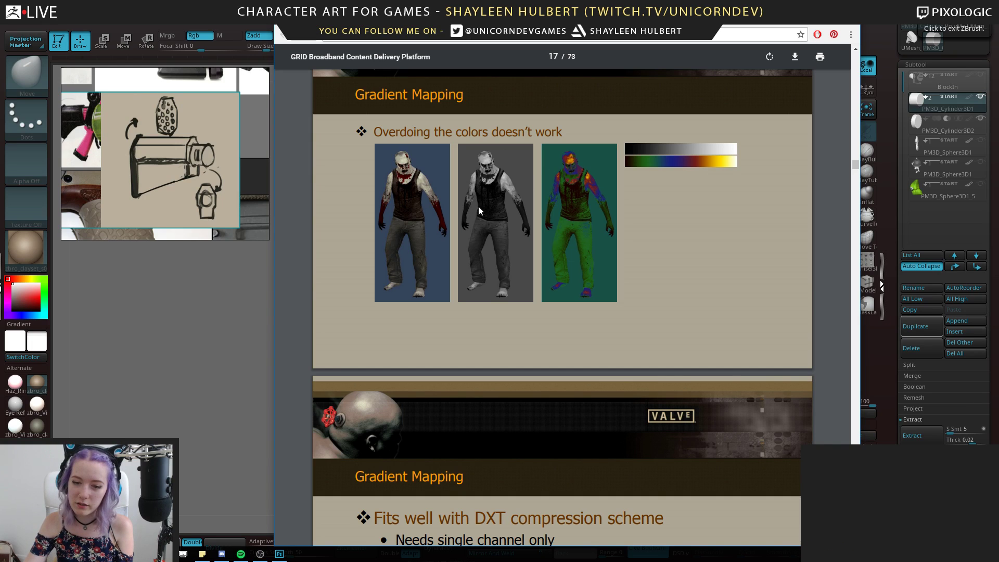
Review the slides on channel masks, Storing Information and Modifying Ranges, through to the Results slide on page 40
scroll(494, 210, down, 20)
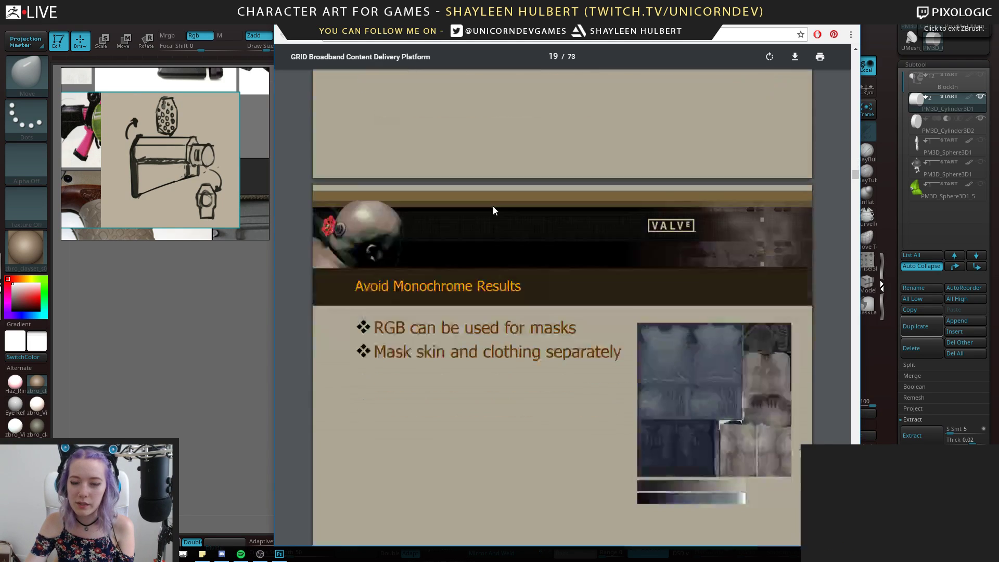
scroll(491, 211, down, 20)
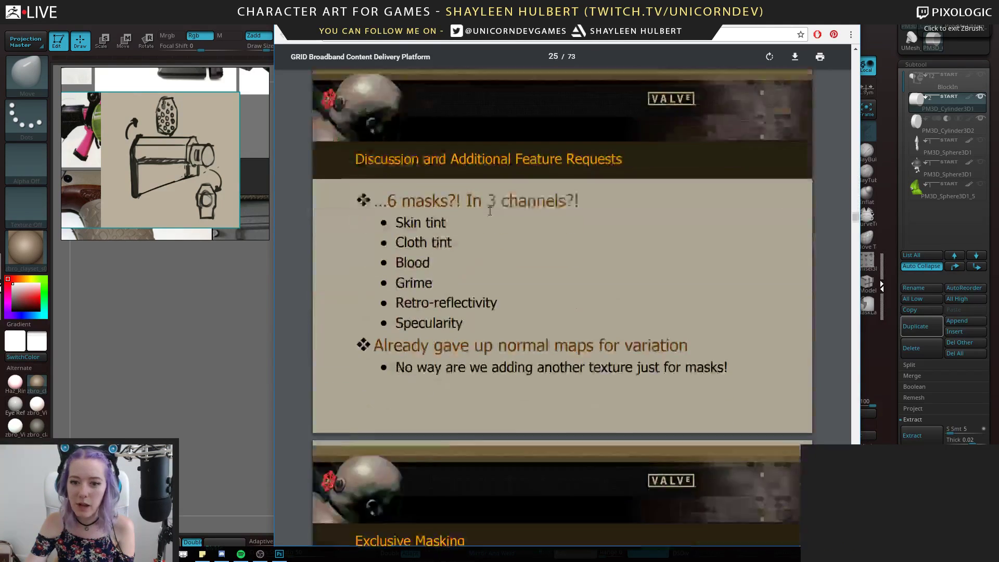
scroll(484, 216, down, 20)
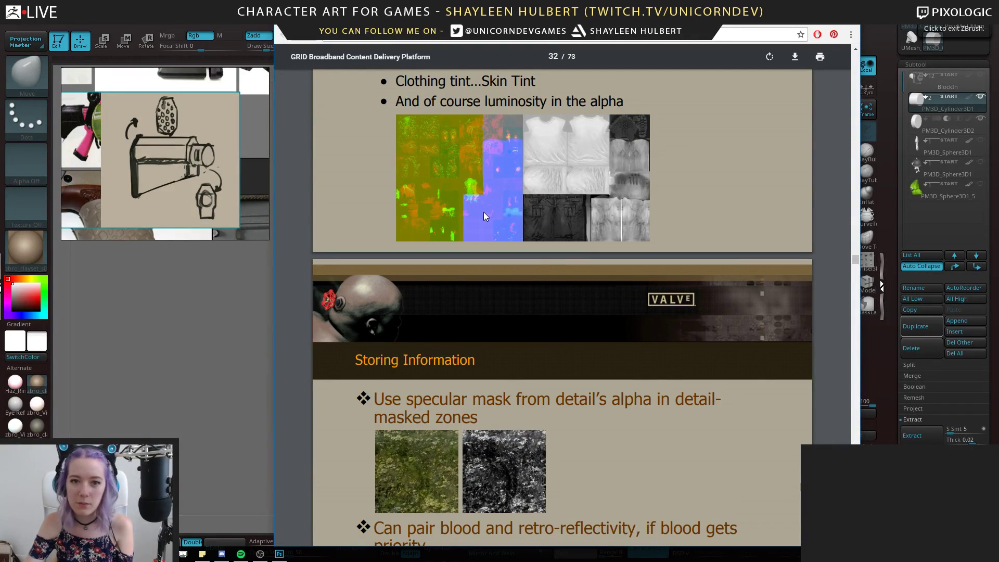
scroll(483, 211, down, 12)
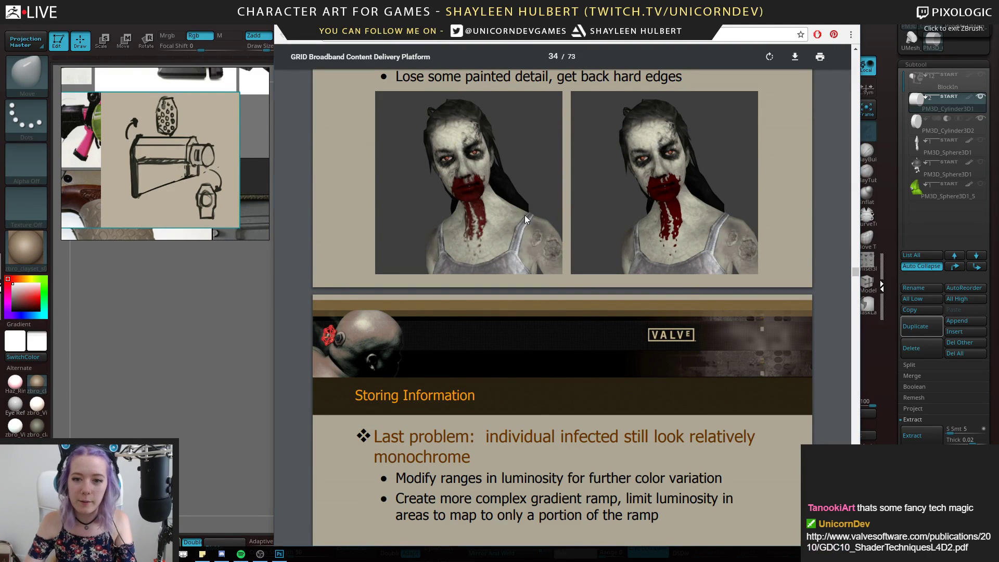
scroll(525, 215, down, 12)
scroll(524, 219, down, 3)
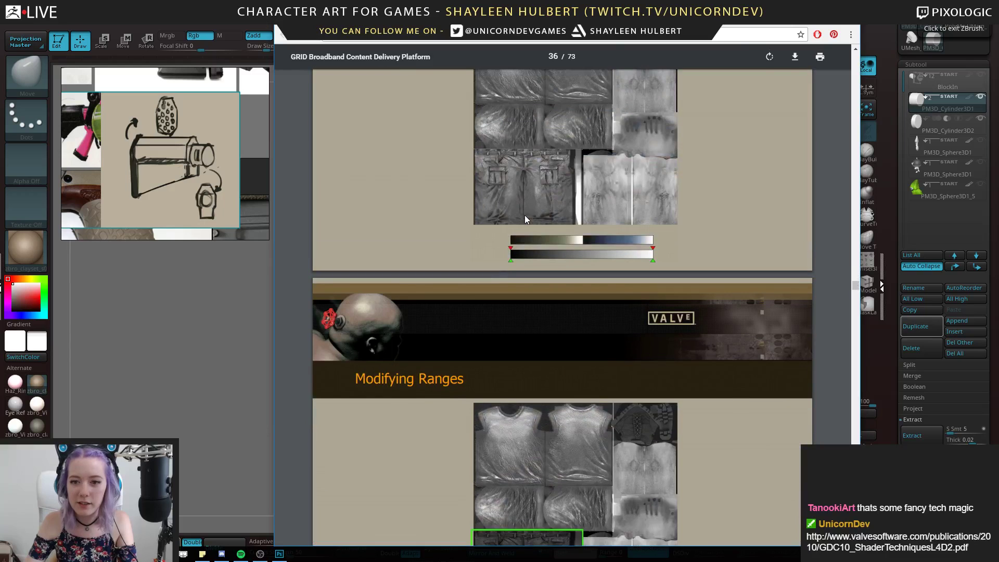
scroll(525, 218, up, 1)
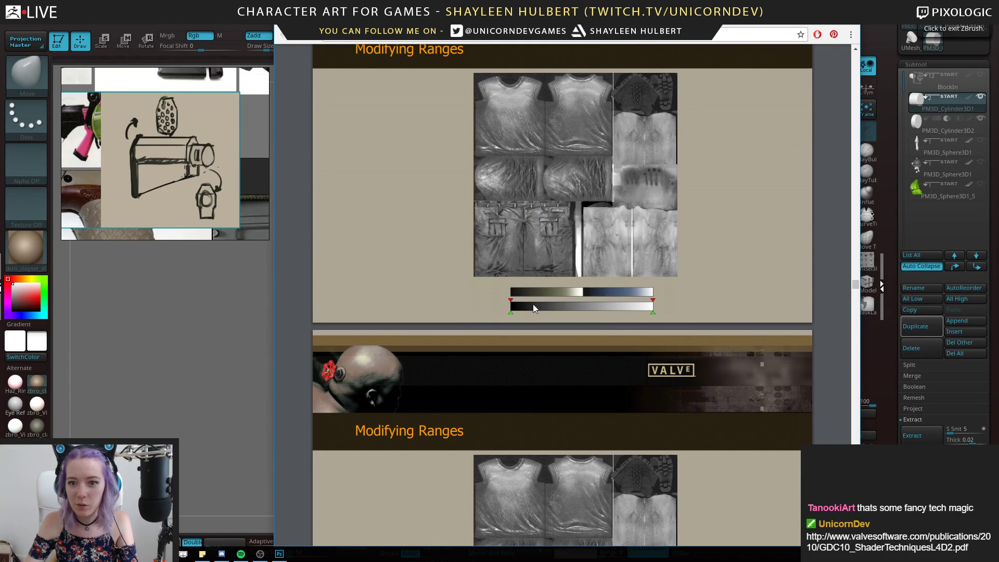
scroll(644, 254, down, 20)
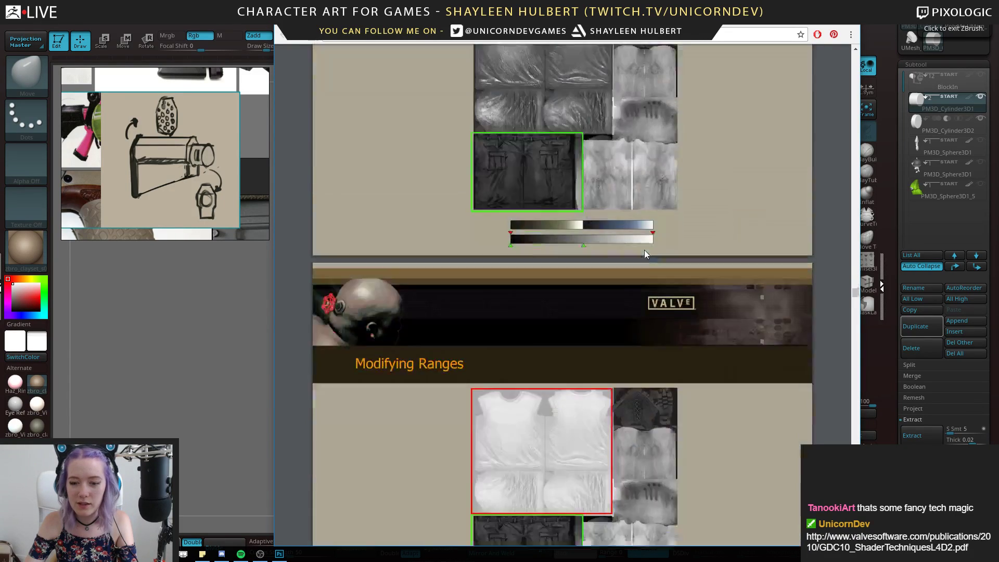
scroll(644, 254, down, 7)
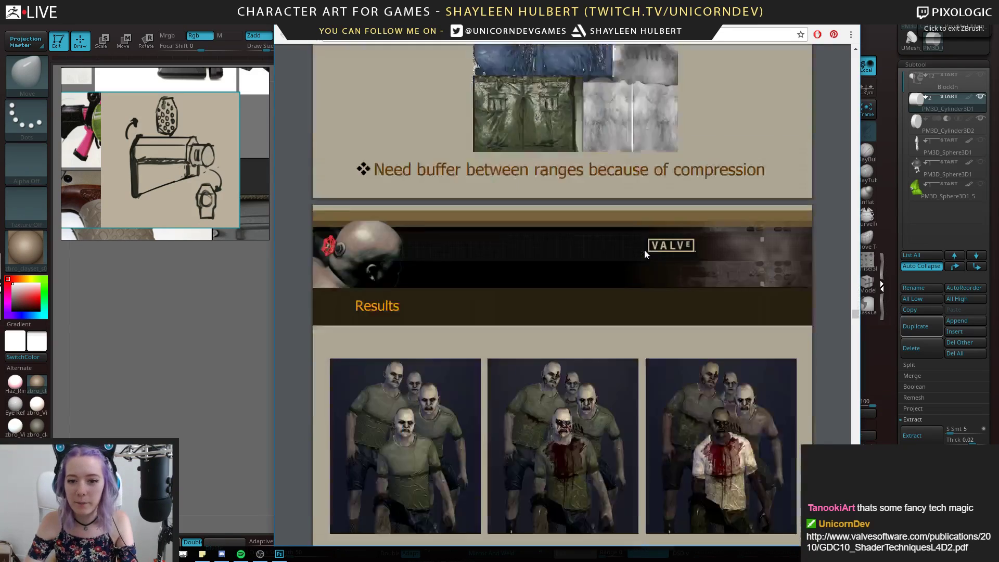
scroll(644, 254, up, 1)
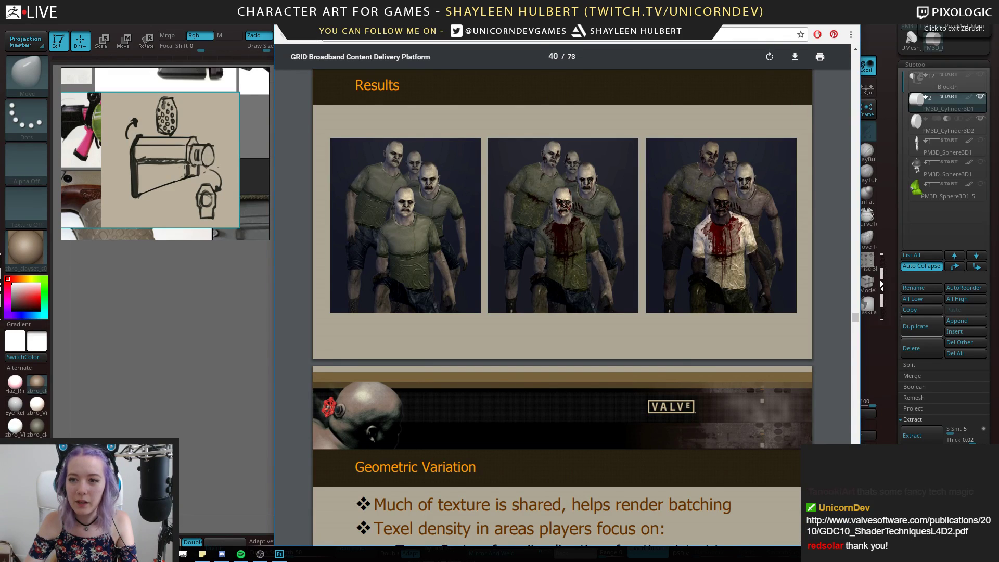
Switch back to ZBrush and examine the notched cylinder from several angles
key(alt+Tab)
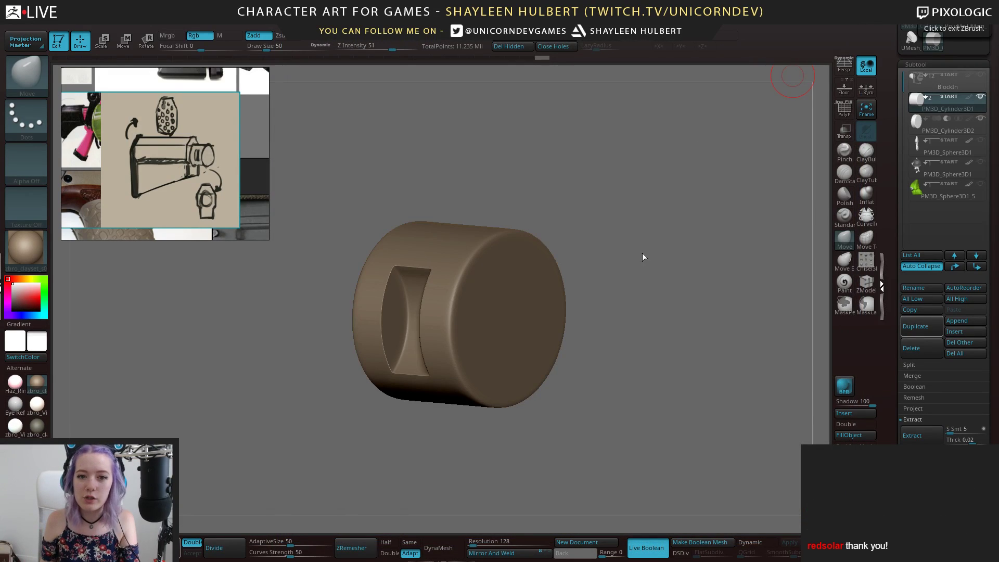
mouse_move(676, 288)
mouse_down()
mouse_move(666, 281)
mouse_move(689, 276)
mouse_move(685, 292)
mouse_up()
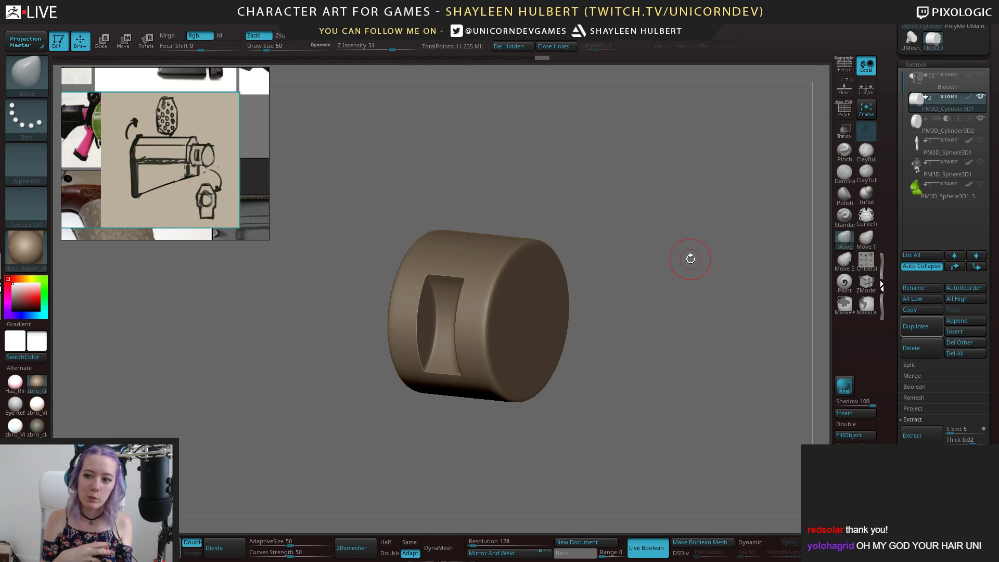
drag(641, 277, 650, 316)
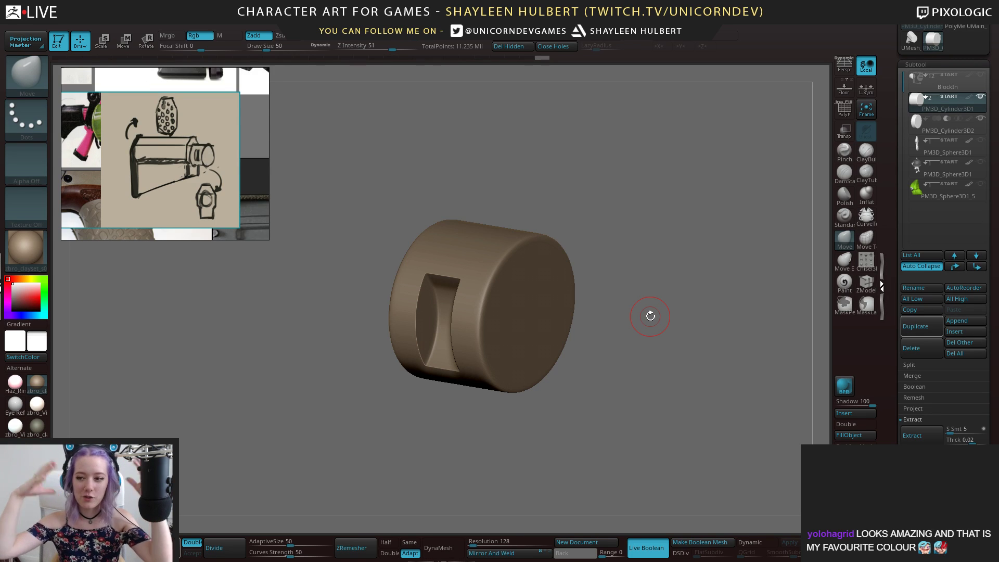
drag(690, 252, 676, 326)
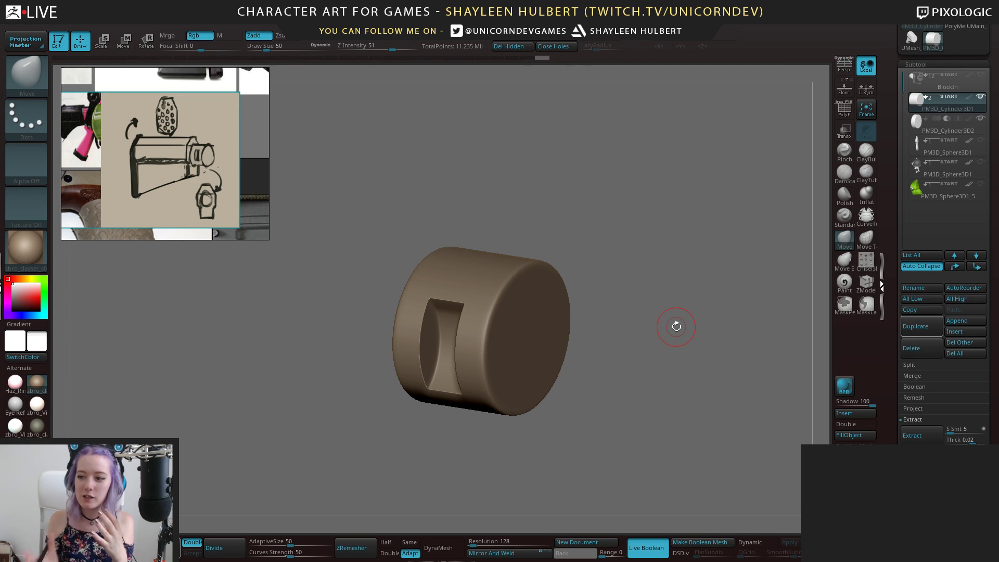
drag(676, 326, 731, 261)
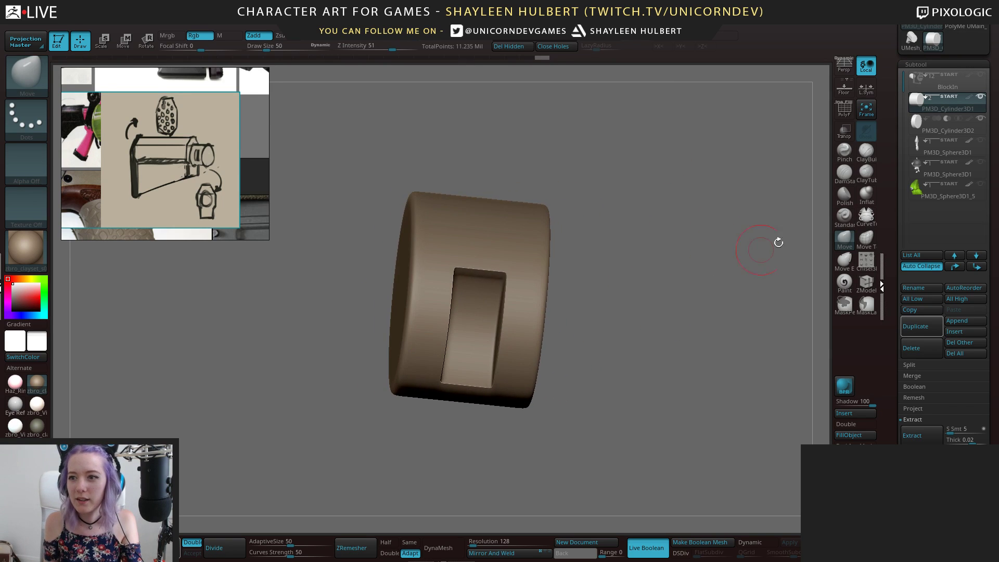
Make a boolean mesh from the cylinder and its subtracting disc, and check the cylinder and its tool thumbnails
drag(894, 189, 904, 202)
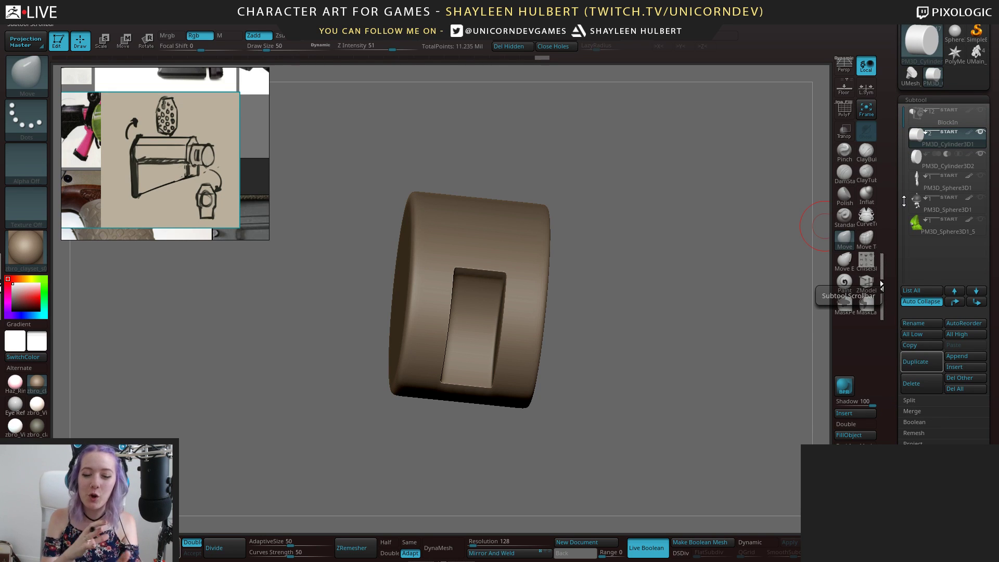
drag(892, 188, 892, 192)
drag(718, 362, 703, 365)
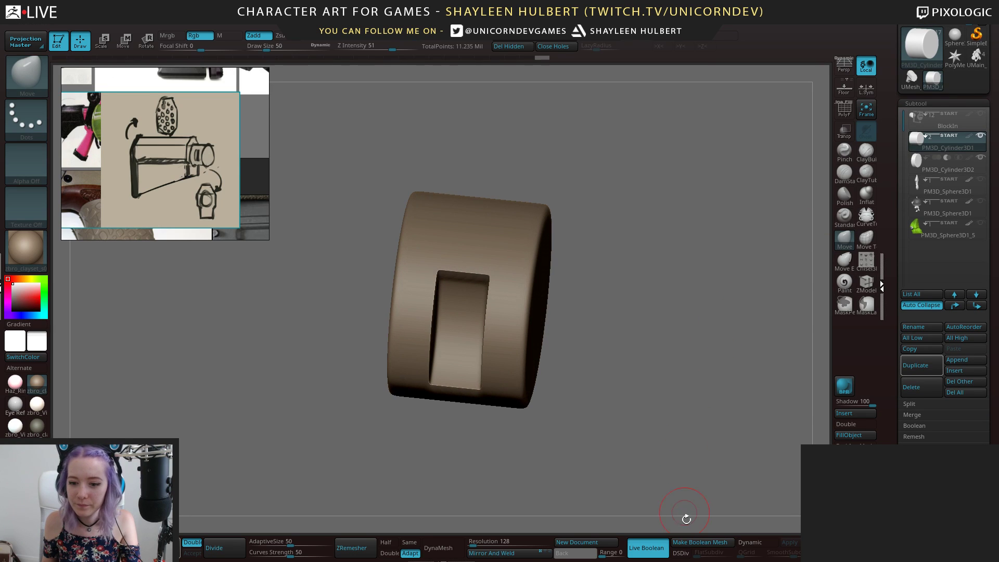
click(700, 542)
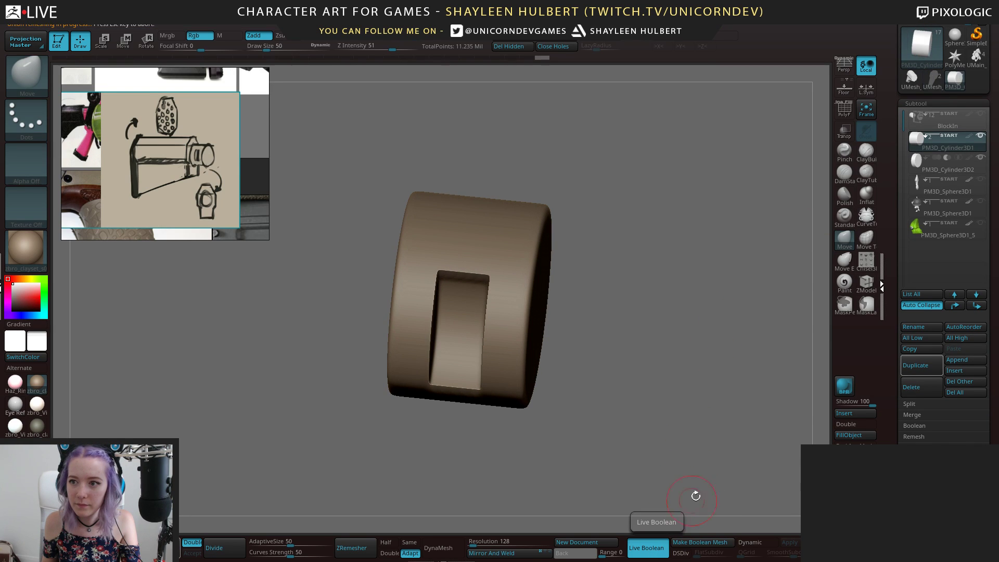
drag(680, 489, 691, 456)
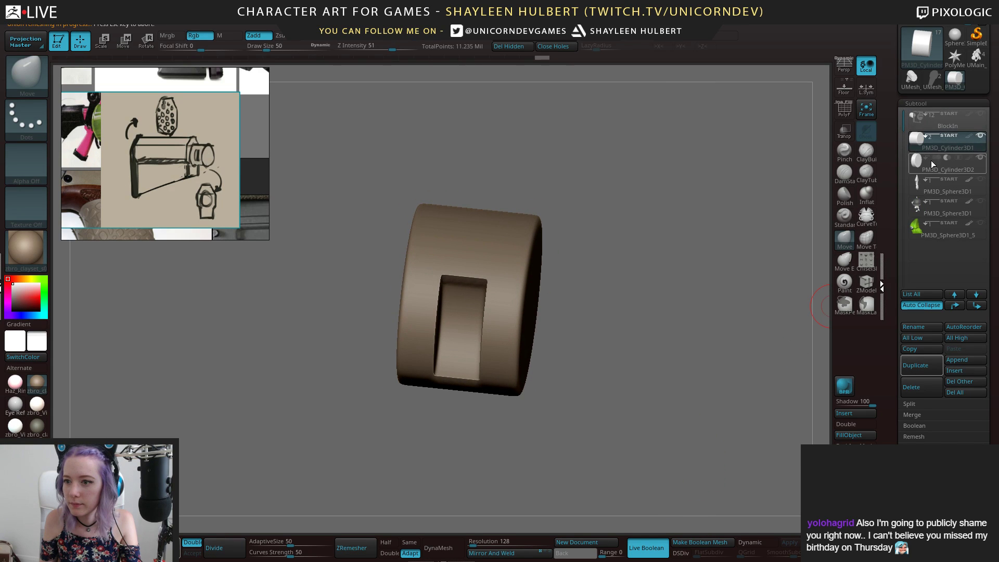
mouse_move(914, 87)
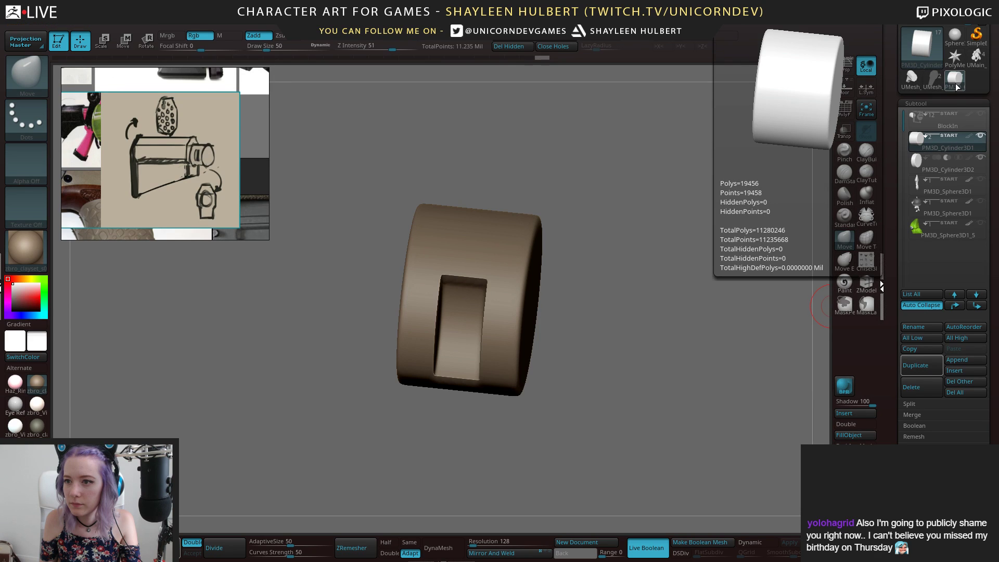
drag(688, 286, 720, 236)
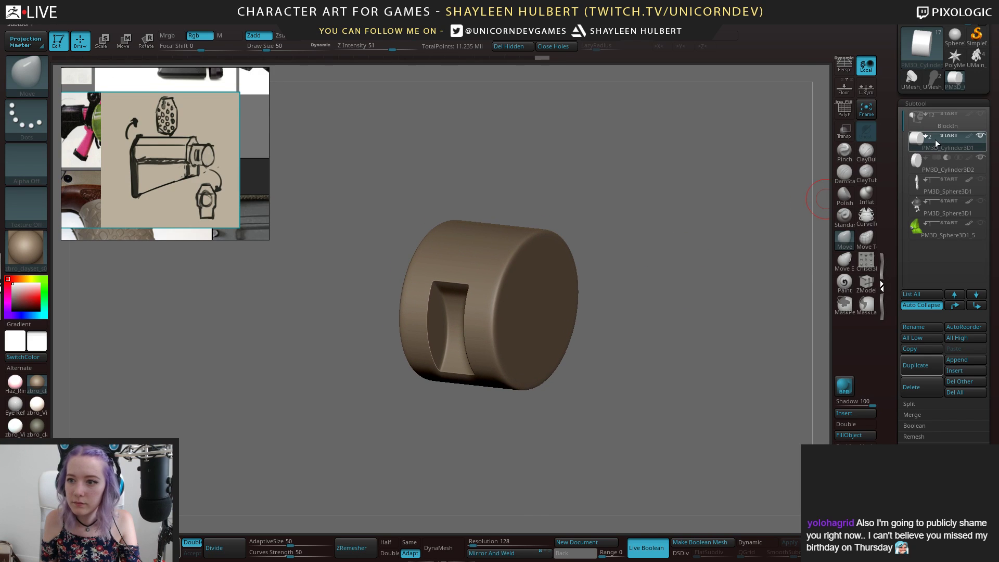
mouse_move(931, 146)
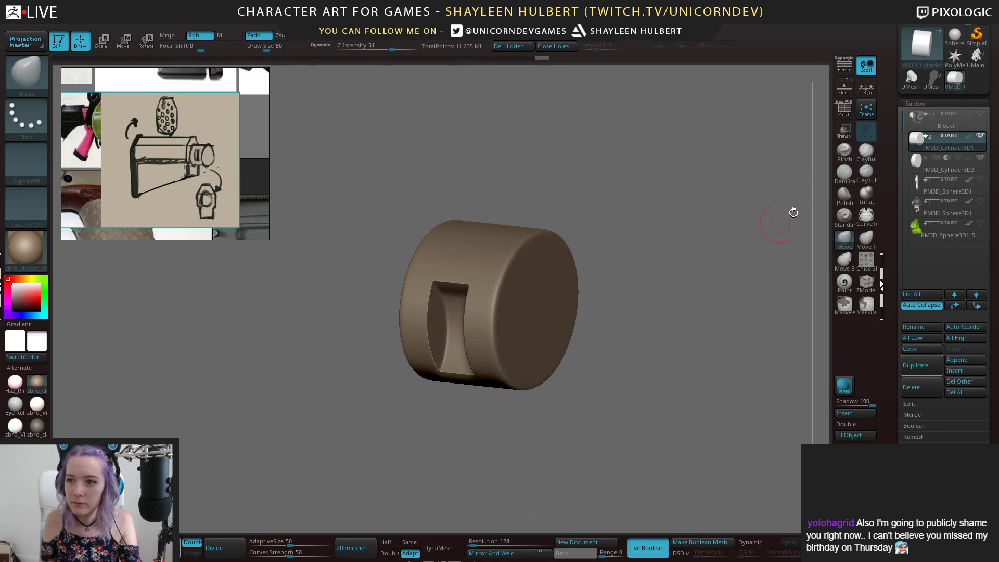
Reselect the PM3D_Cylinder3D1 subtool and toggle the Live Boolean preview to check the disc's cut in the cylinder
drag(902, 114, 903, 203)
click(925, 170)
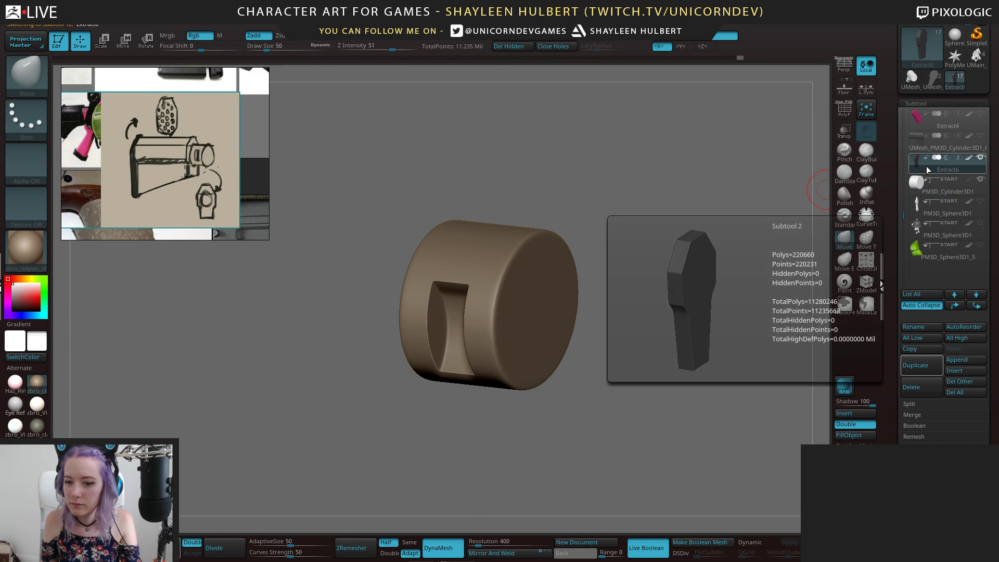
click(910, 183)
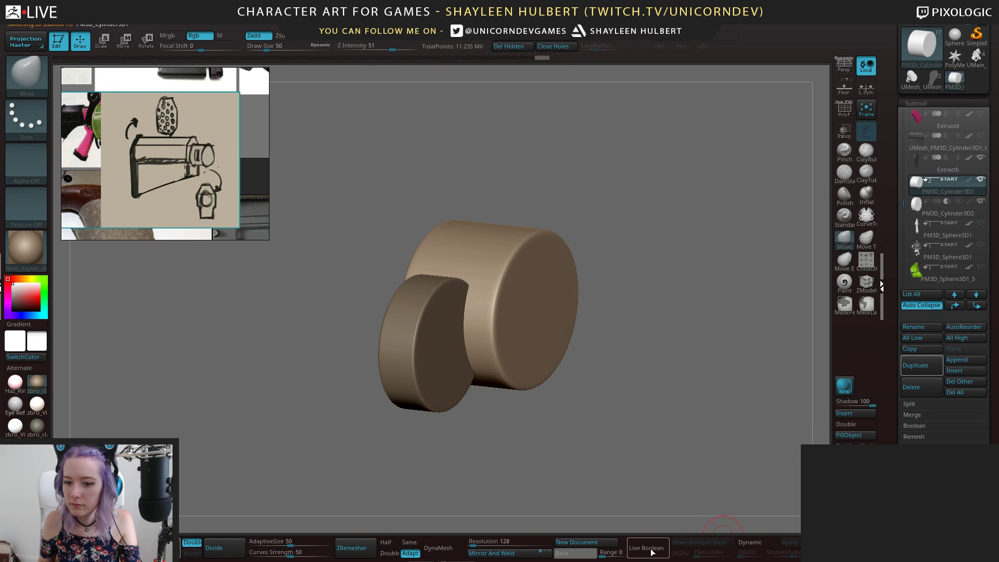
click(652, 552)
mouse_move(904, 177)
mouse_down()
mouse_move(908, 114)
mouse_move(903, 174)
mouse_up()
alt+drag(738, 286, 820, 206)
click(980, 224)
alt+drag(631, 256, 656, 355)
drag(903, 176, 903, 192)
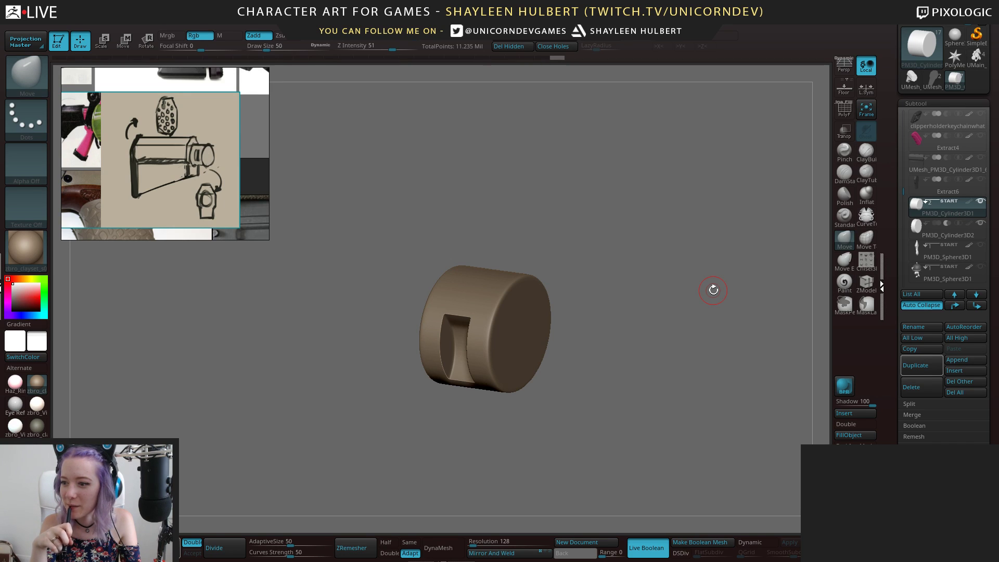
mouse_move(658, 334)
alt+mouse_down()
mouse_move(680, 327)
mouse_move(669, 328)
alt+mouse_up()
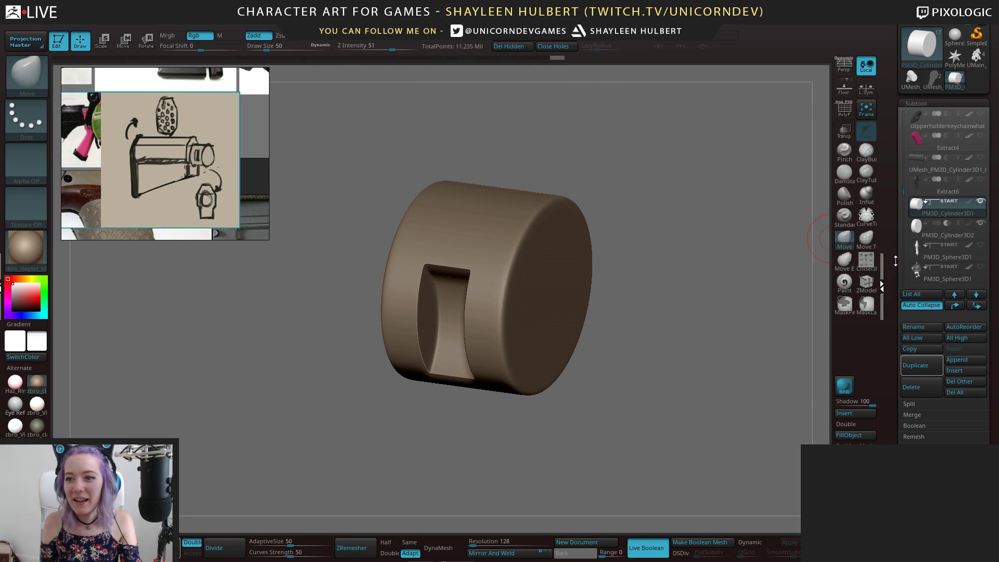
Make a boolean mesh from the cylinder and its subtracting disc, and turn off the Live Boolean preview
scroll(894, 260, down, 2)
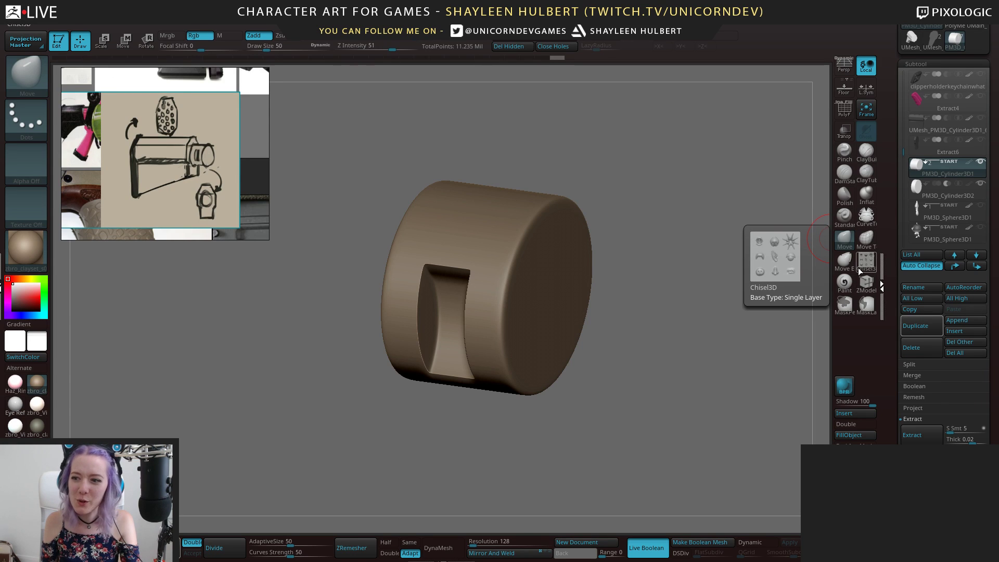
drag(895, 272, 891, 278)
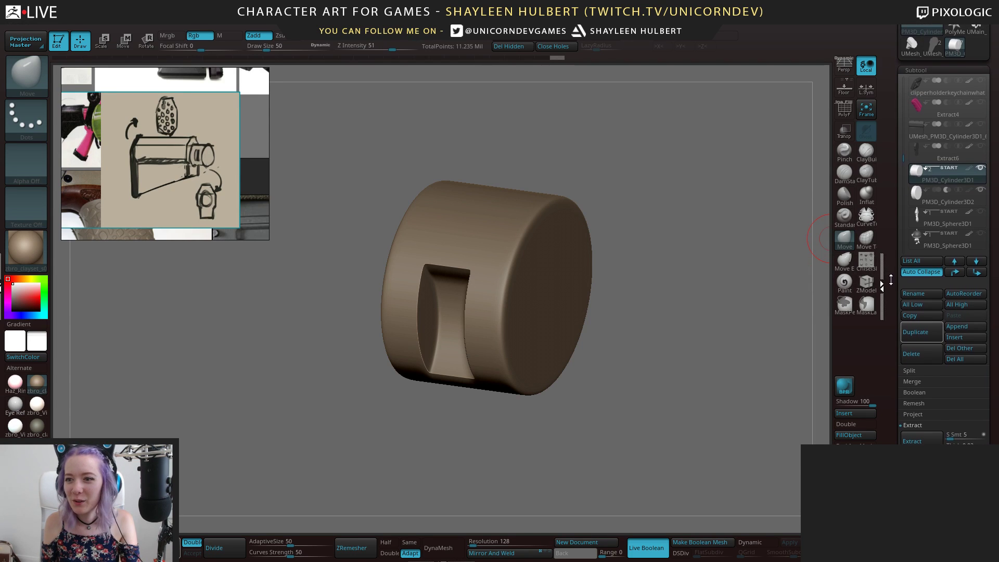
drag(659, 329, 669, 330)
drag(893, 263, 893, 249)
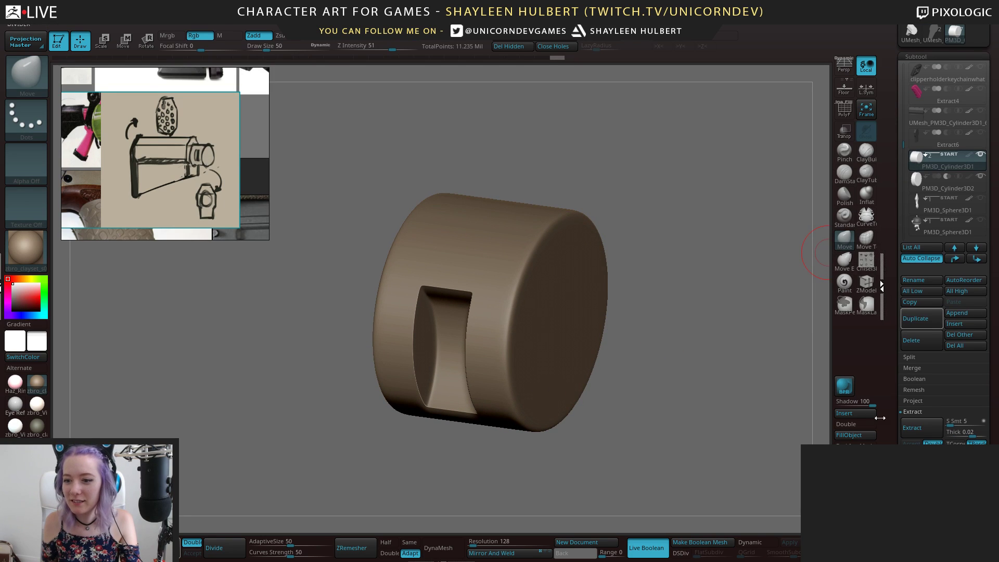
click(698, 543)
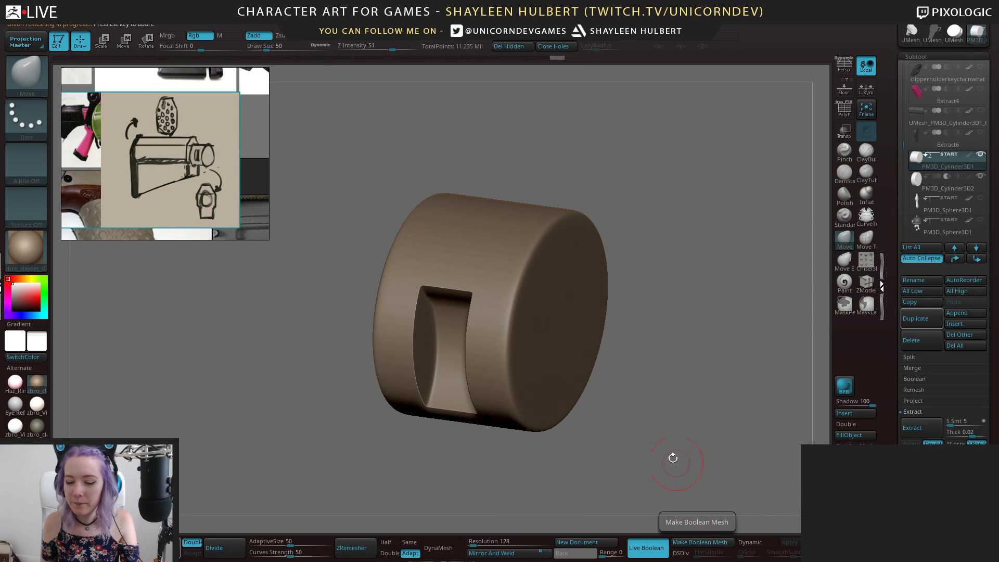
click(654, 556)
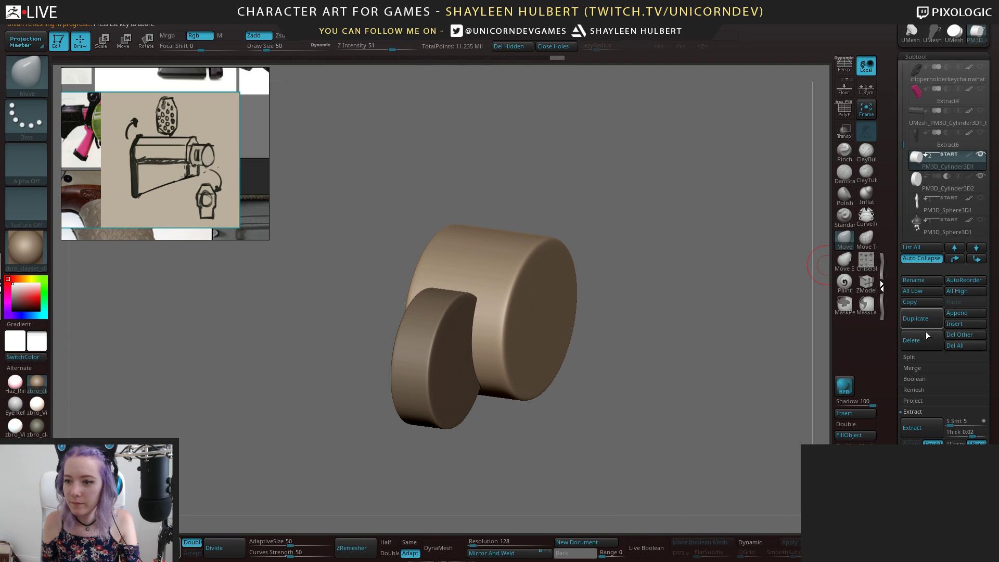
Save the project as a ZBrush Project in the SplatGun project's Zbrush folder
key(ctrl+s)
click(472, 379)
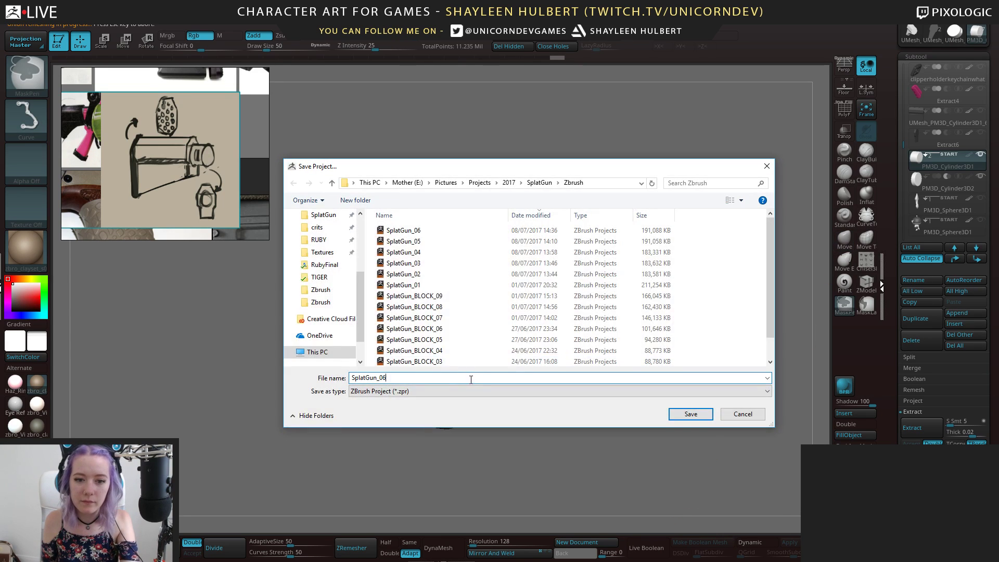
click(691, 414)
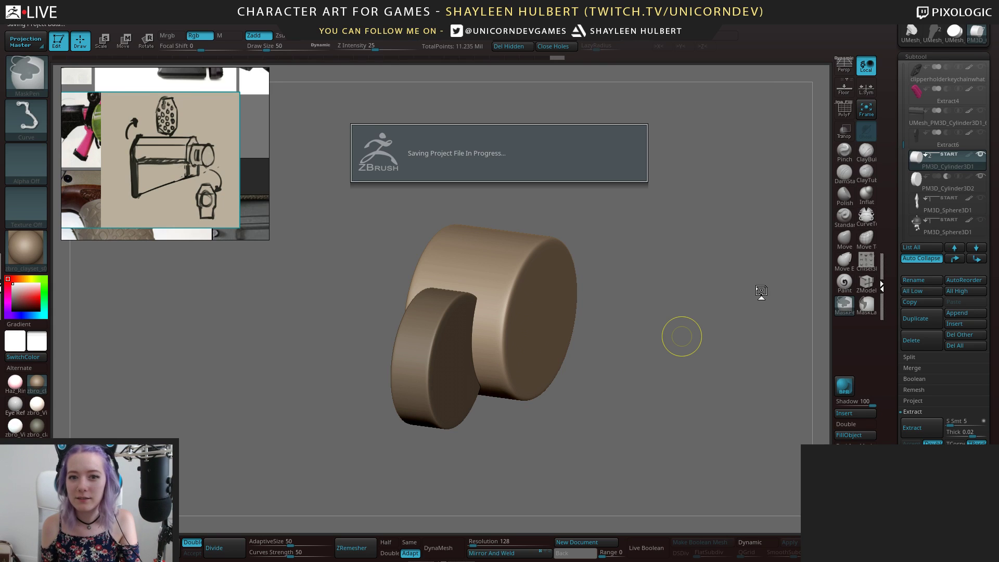
drag(754, 321, 752, 274)
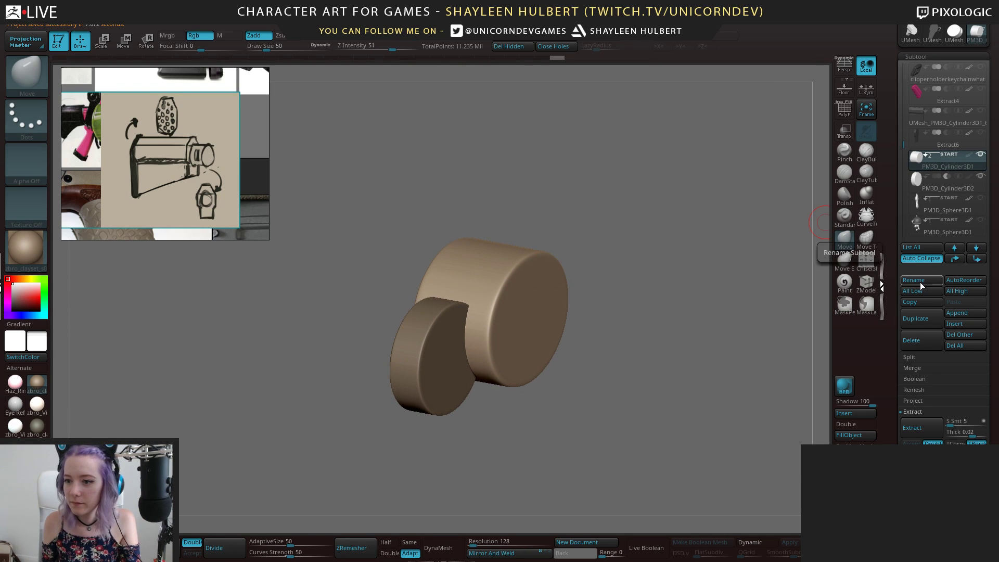
Delete the original PM3D_Cylinder3D1 and PM3D_Cylinder3D2 subtools
click(922, 341)
click(826, 364)
click(916, 340)
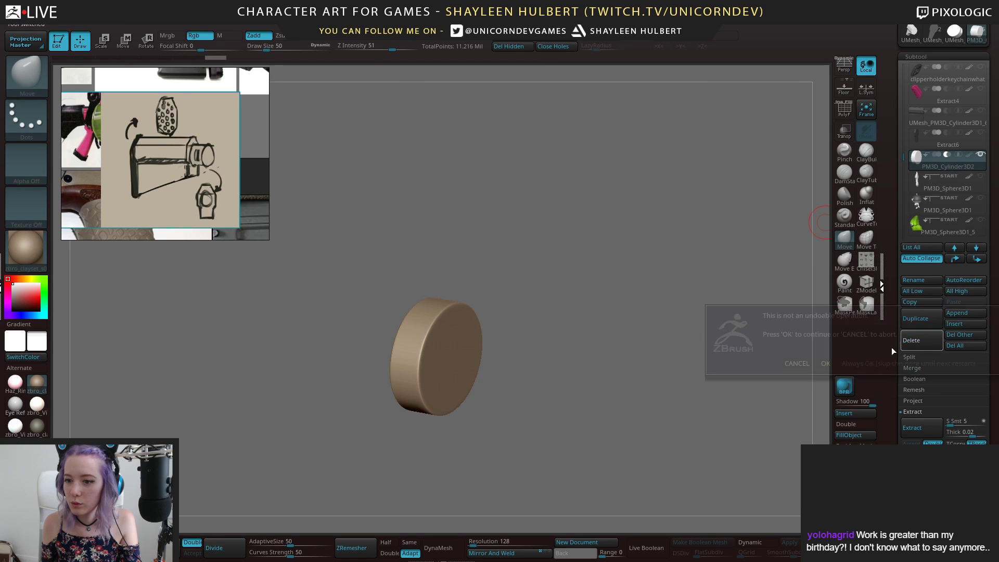
click(826, 366)
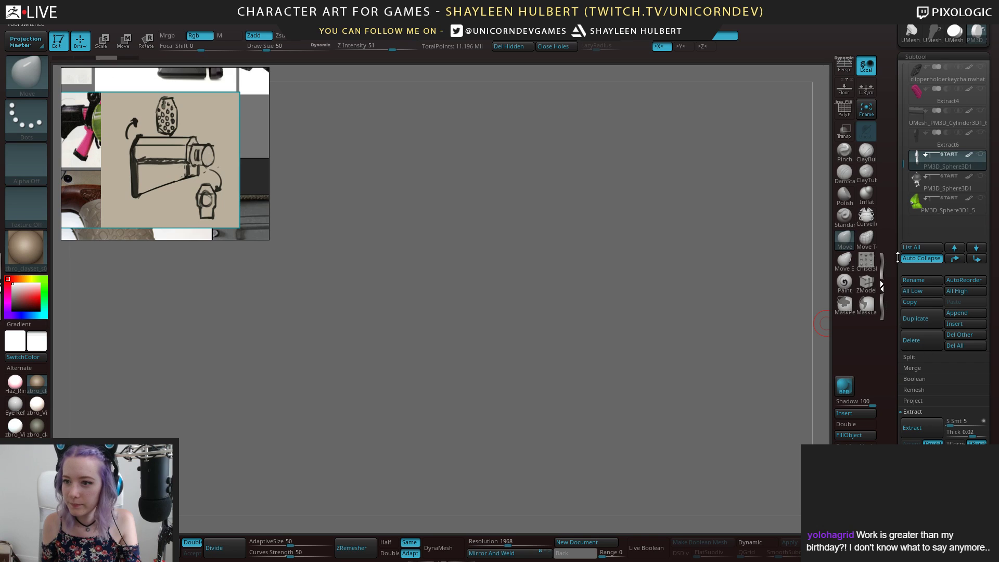
Select the Extract6 subtool and append the boolean-cut cylinder mesh to the gun's tool
click(927, 139)
alt+drag(790, 359, 624, 315)
drag(624, 315, 662, 315)
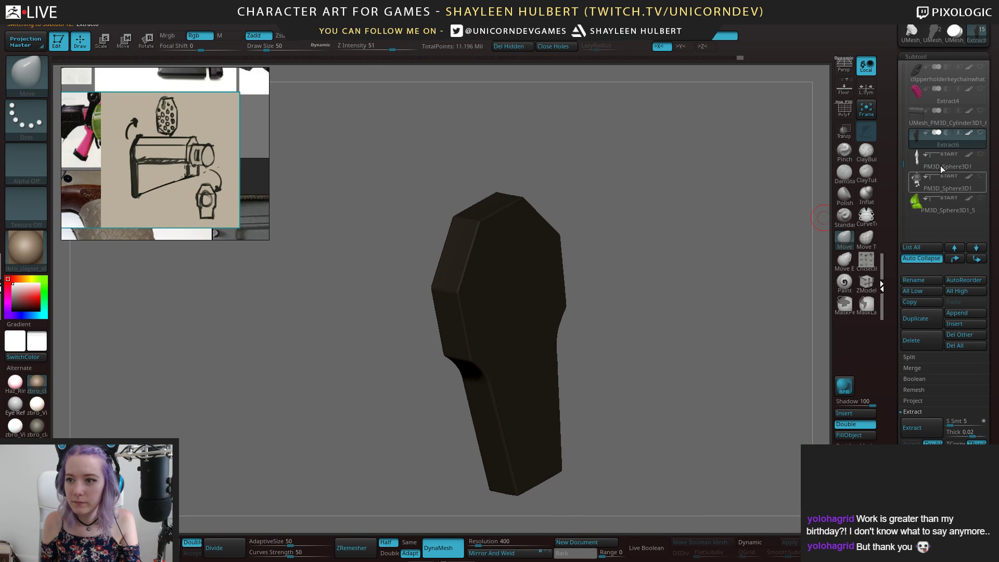
ctrl+click(814, 229)
drag(814, 229, 721, 260)
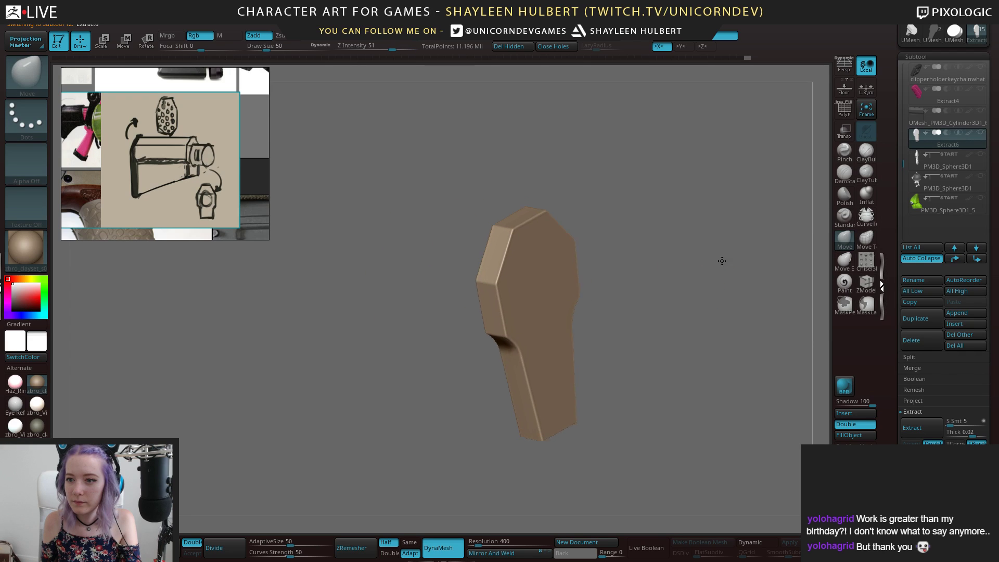
click(949, 291)
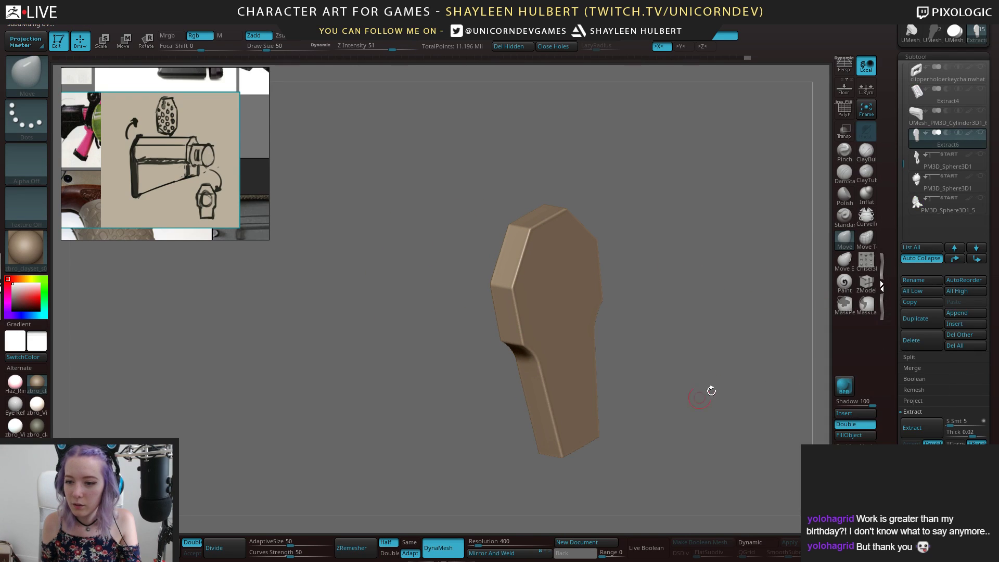
click(966, 312)
click(658, 419)
drag(662, 379, 489, 329)
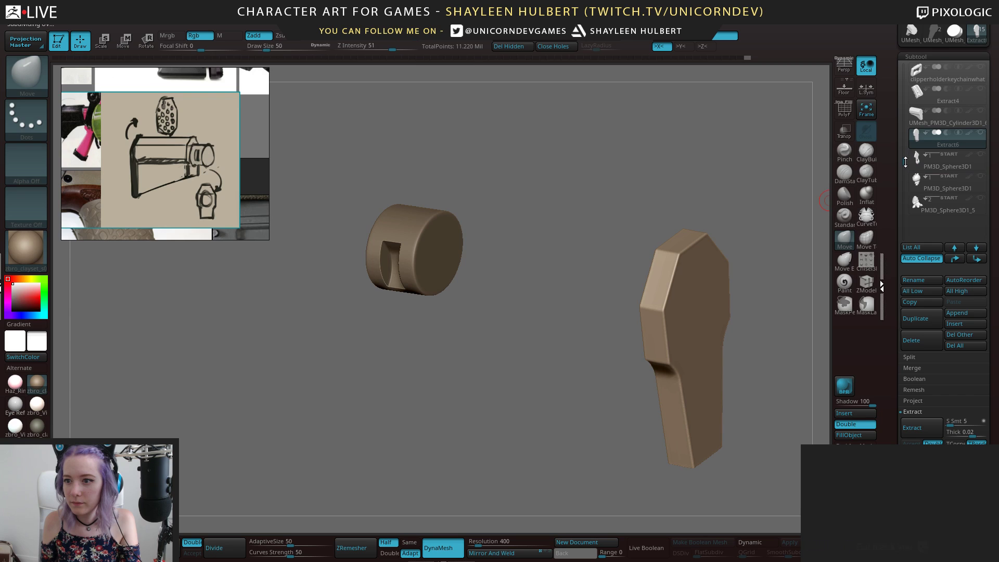
Select the appended UMesh_PM3D_Cylinder3D2 subtool and reorder it to sit directly above Extract6 in the subtool list
drag(905, 158, 903, 134)
alt+click(446, 250)
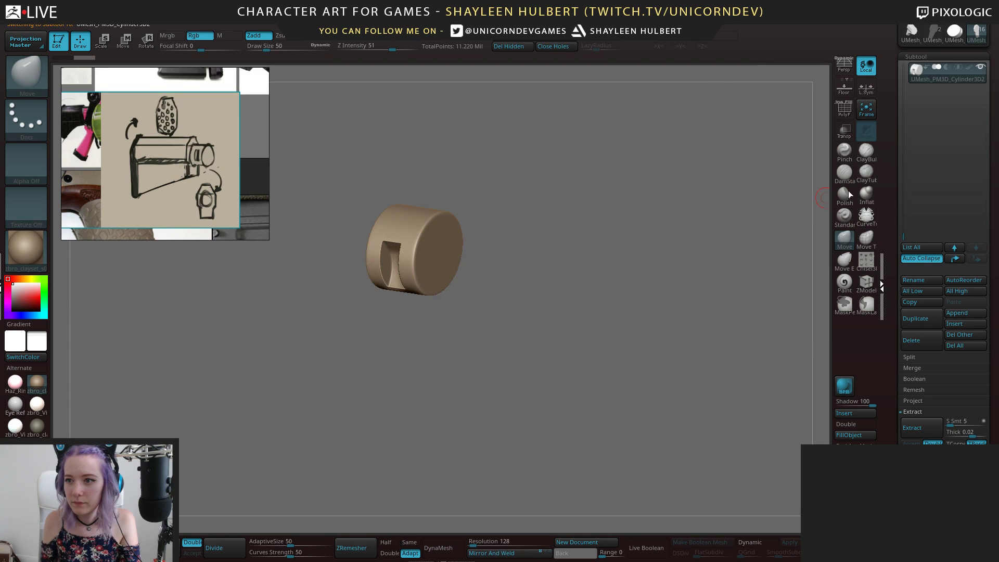
alt+drag(630, 247, 647, 282)
click(954, 34)
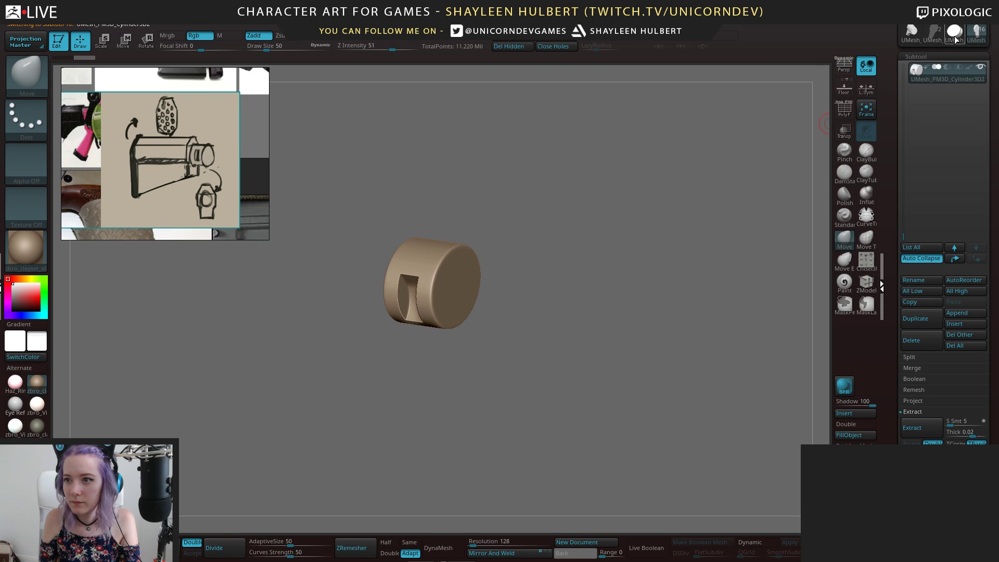
scroll(904, 171, up, 5)
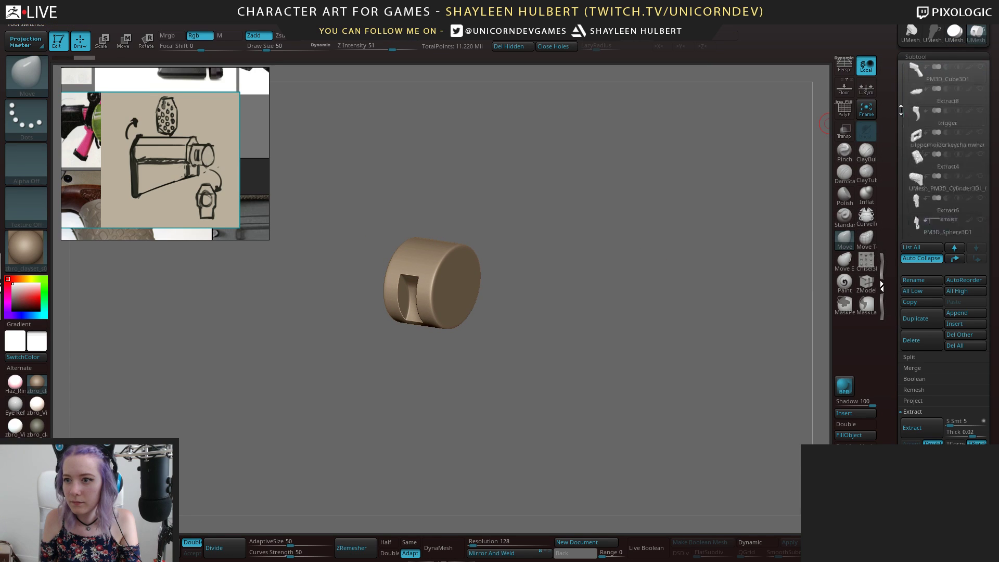
click(955, 260)
click(955, 260)
click(955, 260)
click(955, 260)
Examine the notched cylinder's polygroups and wireframe around the cut, and hide the wireframe again
drag(636, 282, 650, 280)
shift+drag(599, 312, 647, 310)
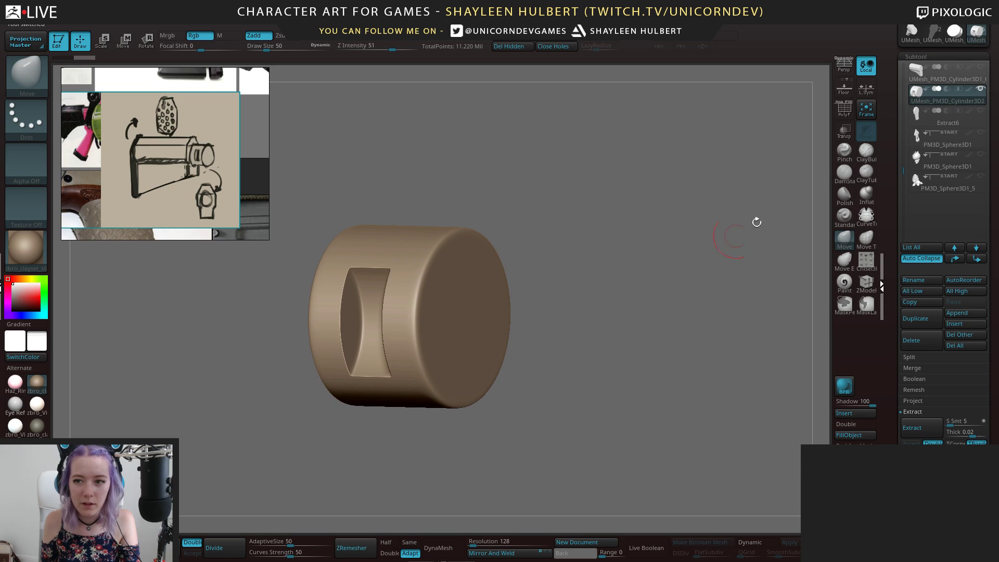
click(838, 111)
alt+drag(583, 307, 515, 282)
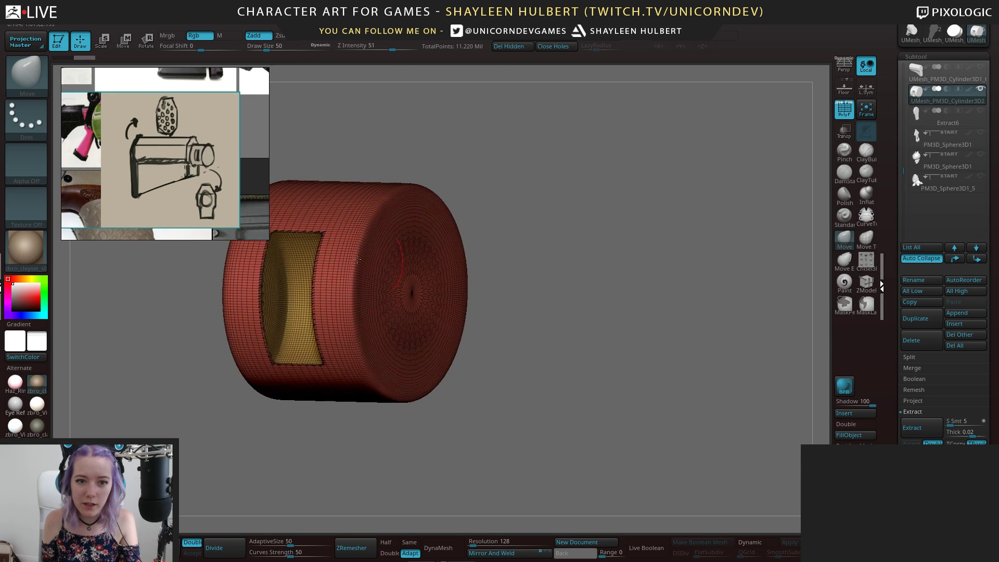
alt+drag(578, 237, 511, 528)
key(shift+f)
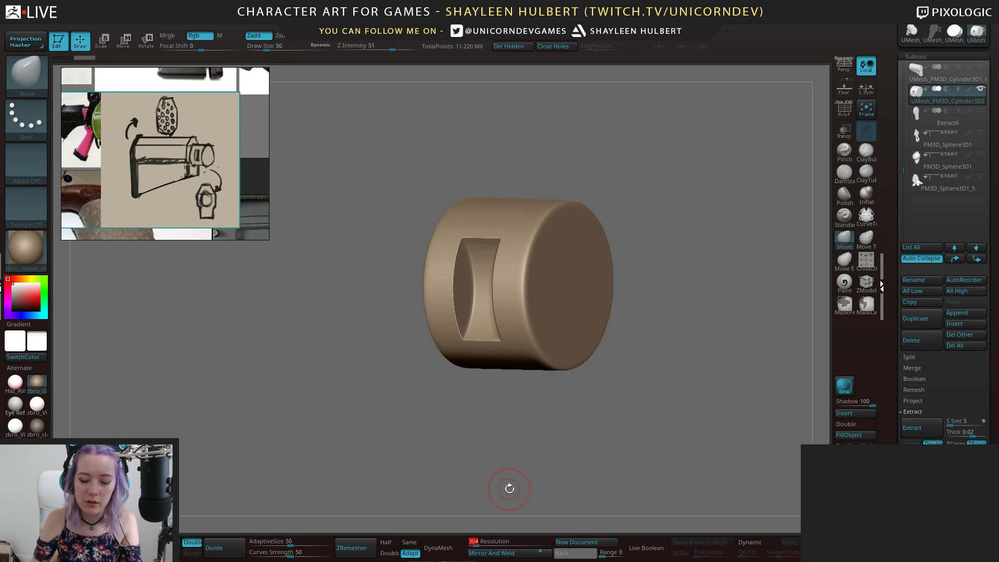
Remesh the notched cylinder with DynaMesh at resolution 504, undoing a first pass at 304
click(455, 545)
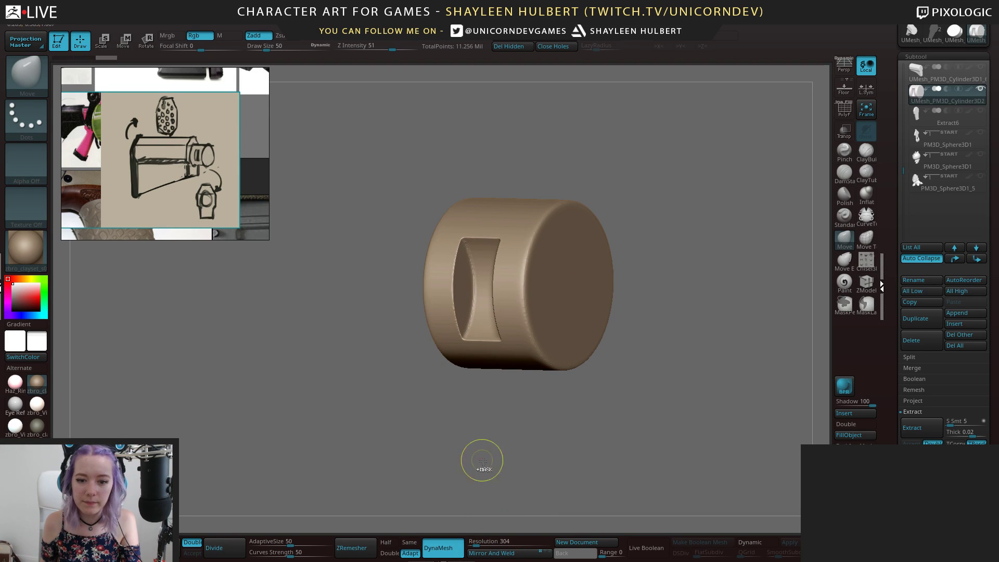
click(488, 542)
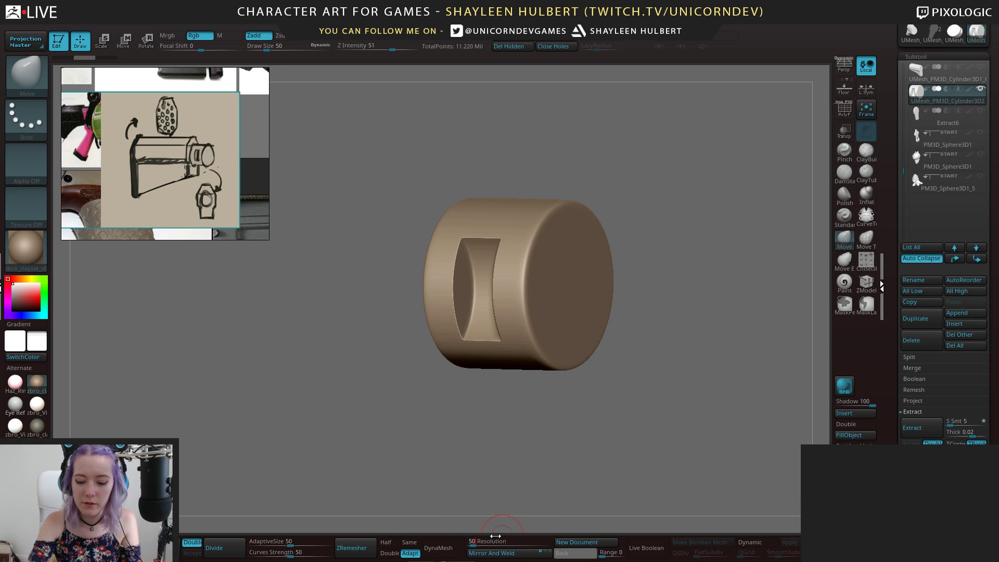
click(451, 551)
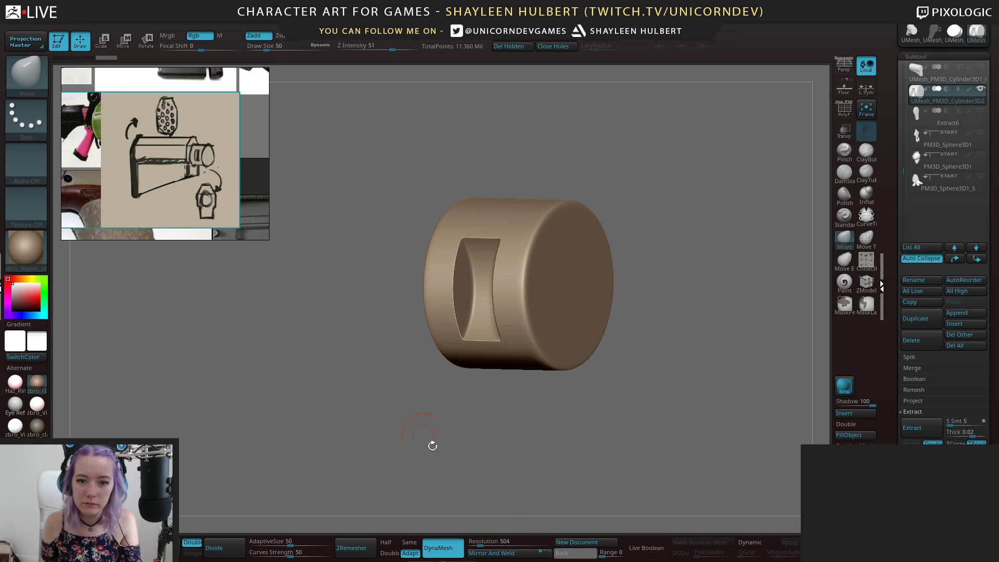
Soften the edges of the cylinder's notch on all sides with the Smooth brush
drag(410, 415, 465, 347)
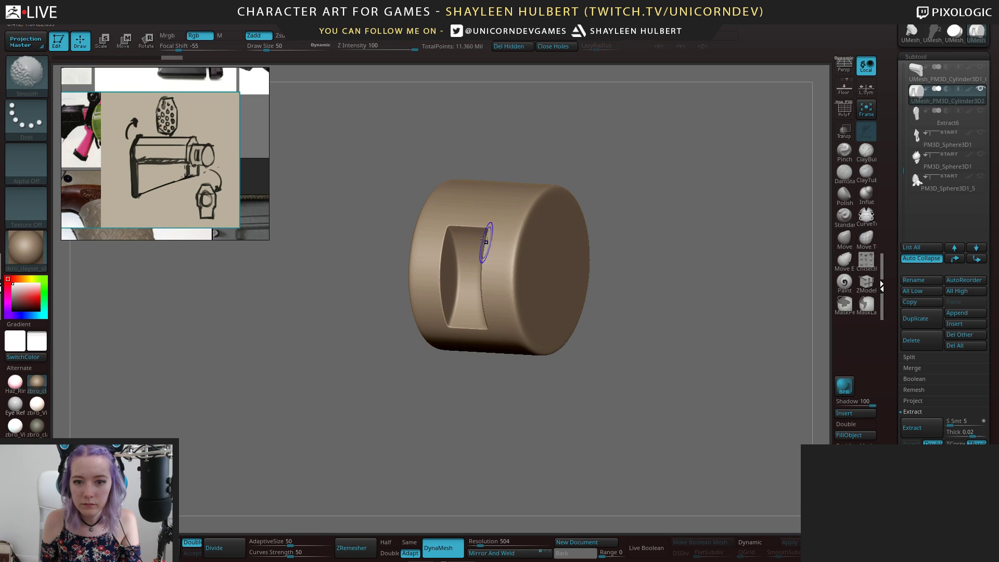
right_drag(488, 287, 501, 350)
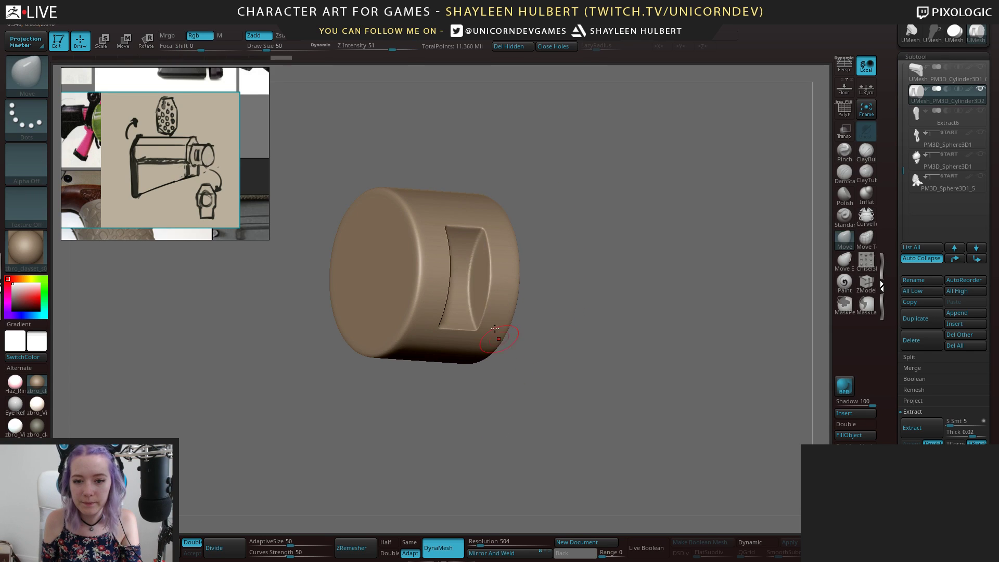
right_drag(443, 287, 453, 257)
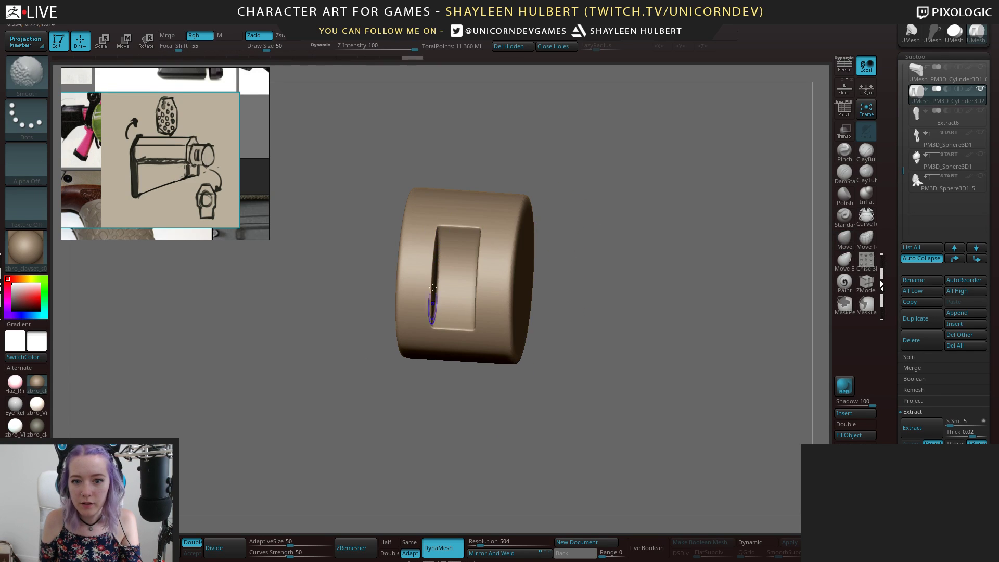
right_drag(431, 317, 408, 388)
mouse_move(446, 309)
right_down()
mouse_move(481, 304)
mouse_move(485, 275)
mouse_move(511, 236)
right_up()
key(b)
key(m)
key(v)
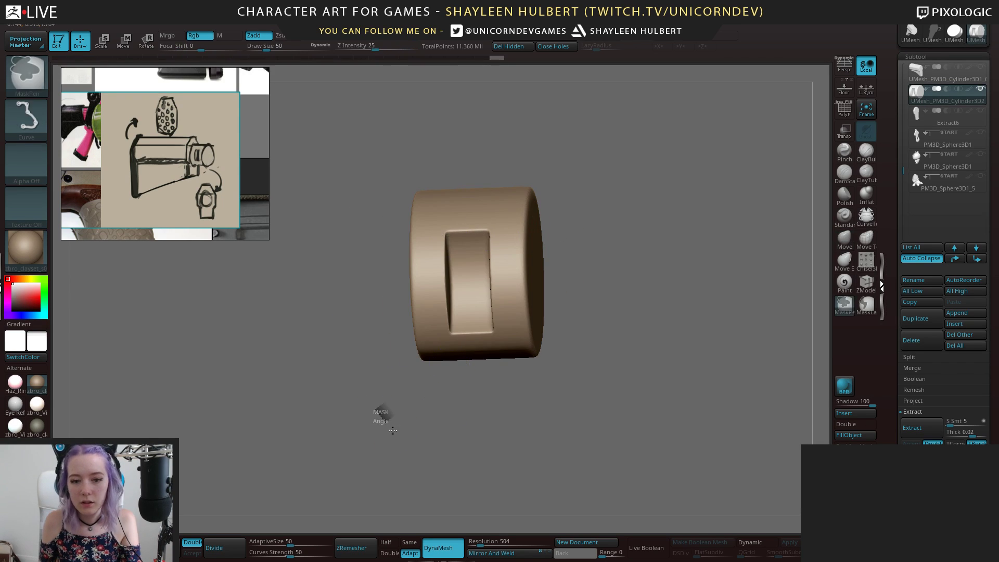
right_drag(515, 446, 470, 403)
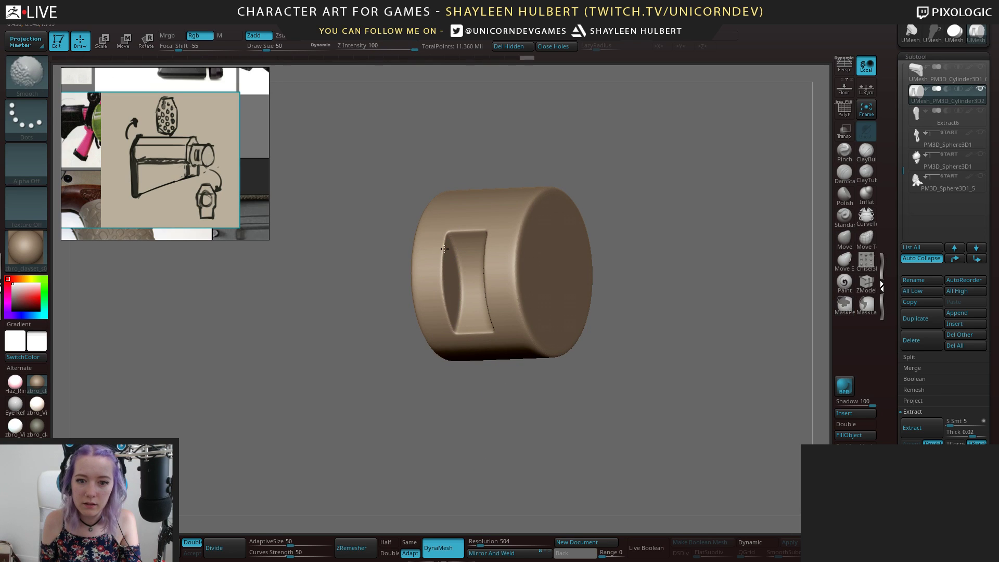
mouse_move(464, 307)
right_down()
mouse_move(511, 306)
mouse_move(495, 286)
right_up()
right_drag(593, 227, 465, 308)
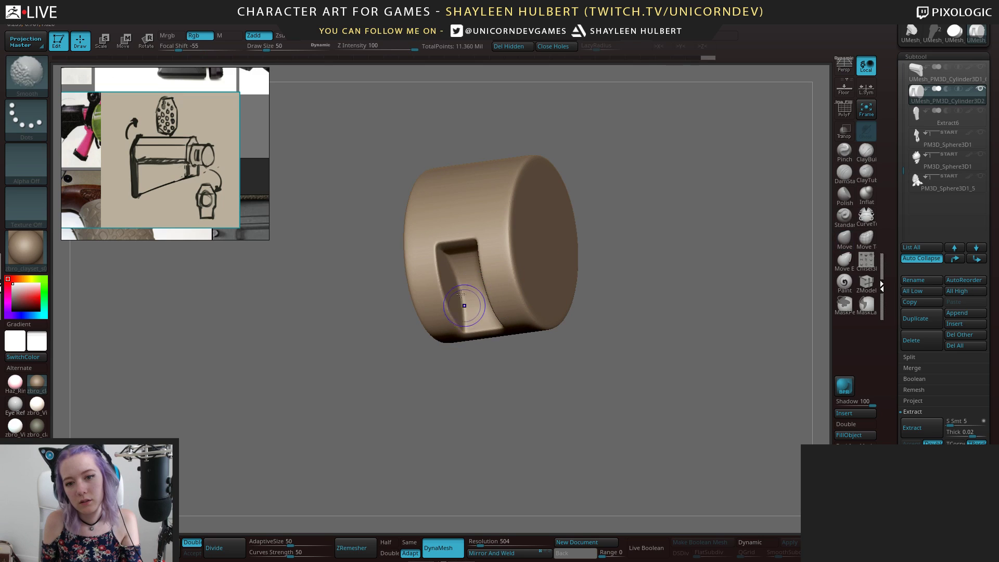
right_drag(529, 437, 551, 330)
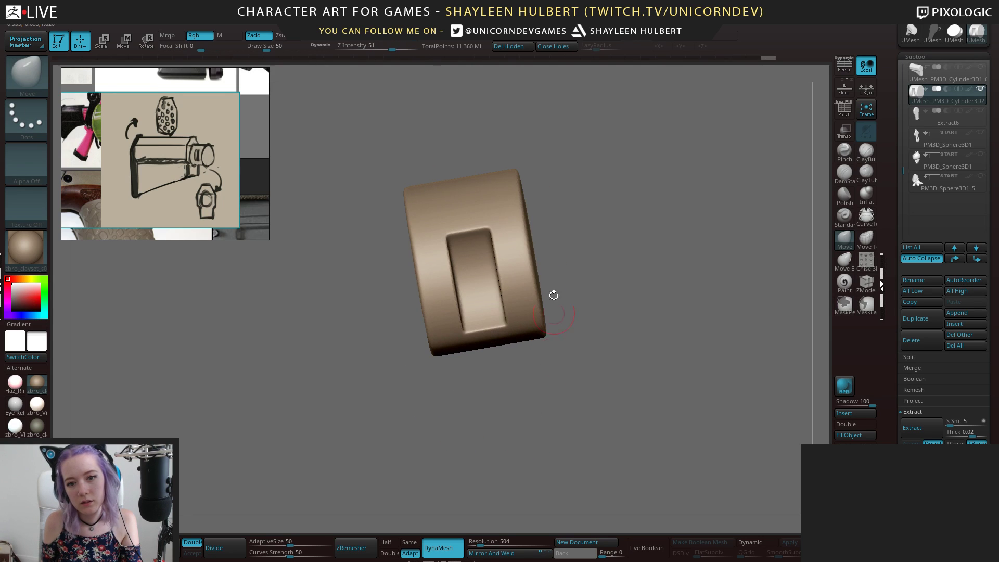
shift+drag(509, 294, 495, 271)
Make the other gun parts visible again around the notched cylinder, including the body, grip and stock
mouse_move(568, 337)
mouse_down()
mouse_move(611, 247)
mouse_move(649, 205)
mouse_move(596, 247)
mouse_move(757, 176)
mouse_up()
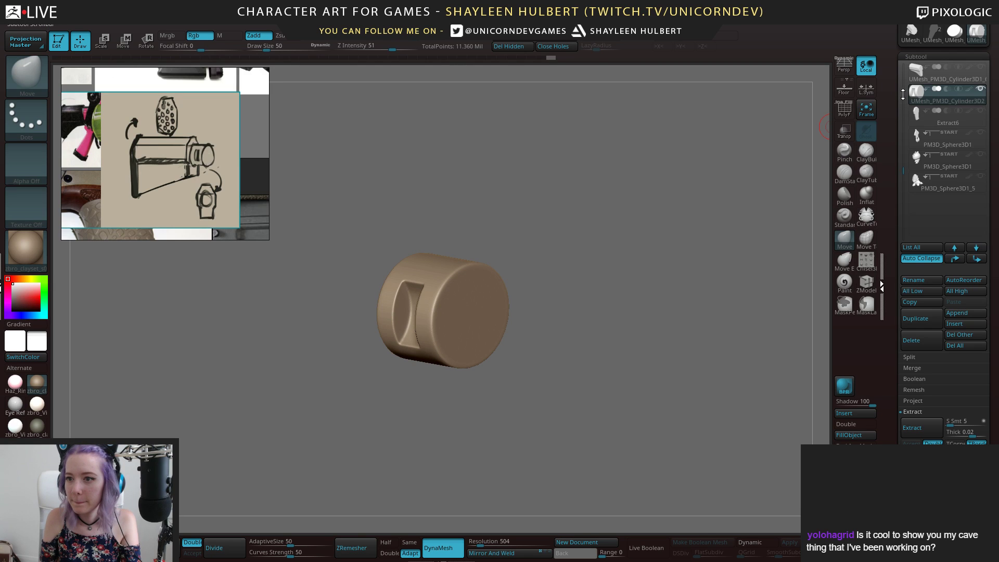
drag(901, 96, 902, 66)
click(980, 67)
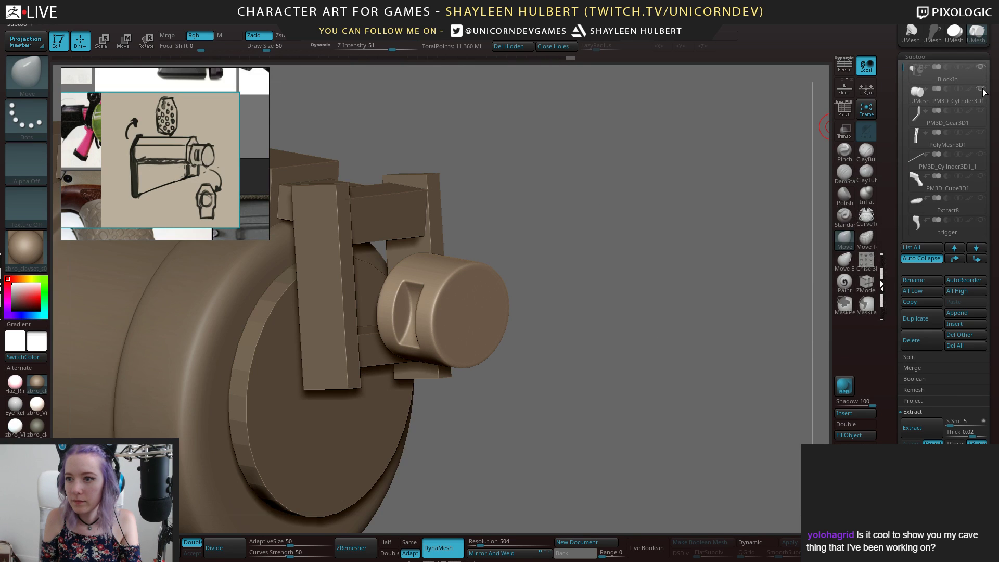
click(981, 90)
click(981, 69)
click(980, 69)
click(981, 113)
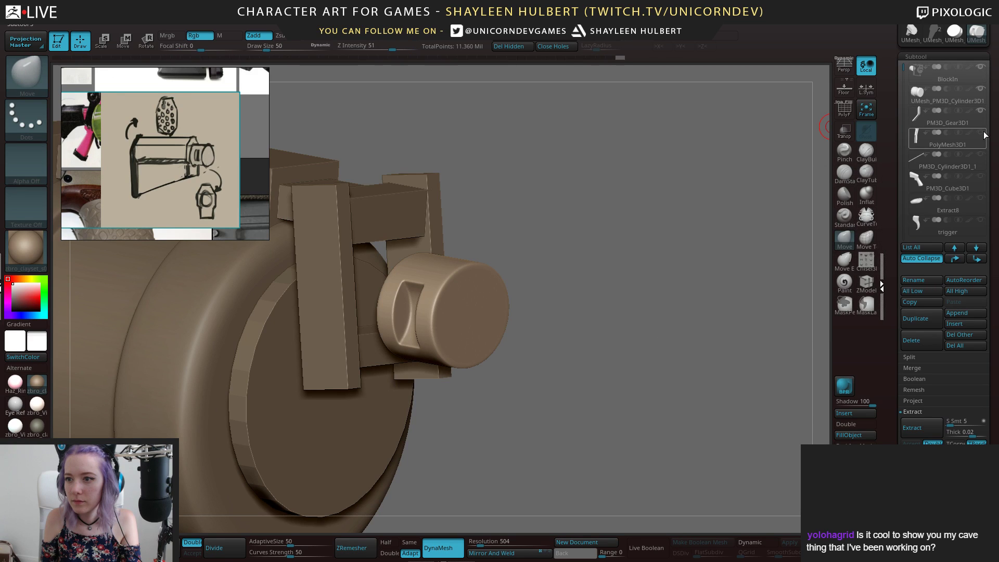
drag(901, 73, 903, 107)
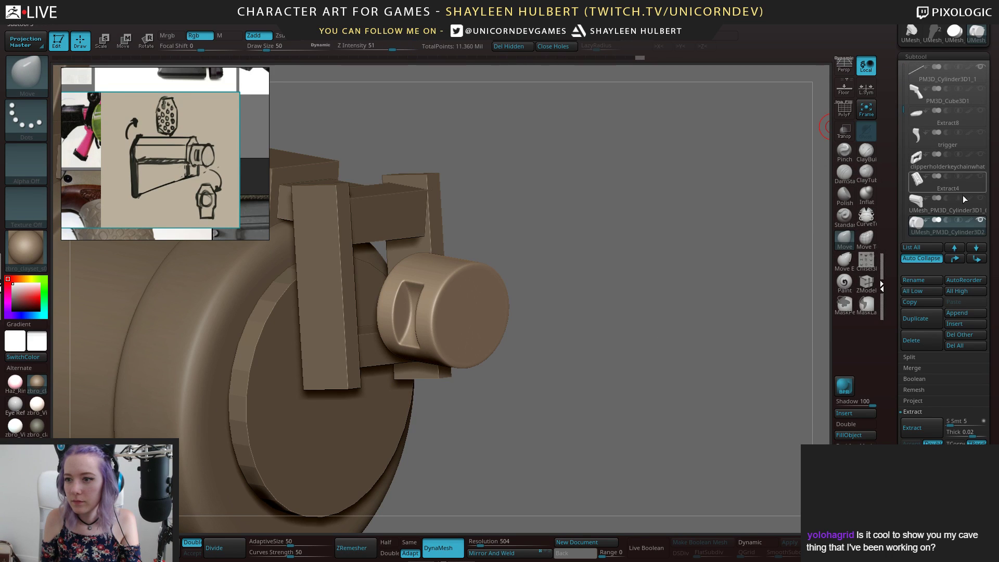
shift+click(981, 199)
shift+click(982, 200)
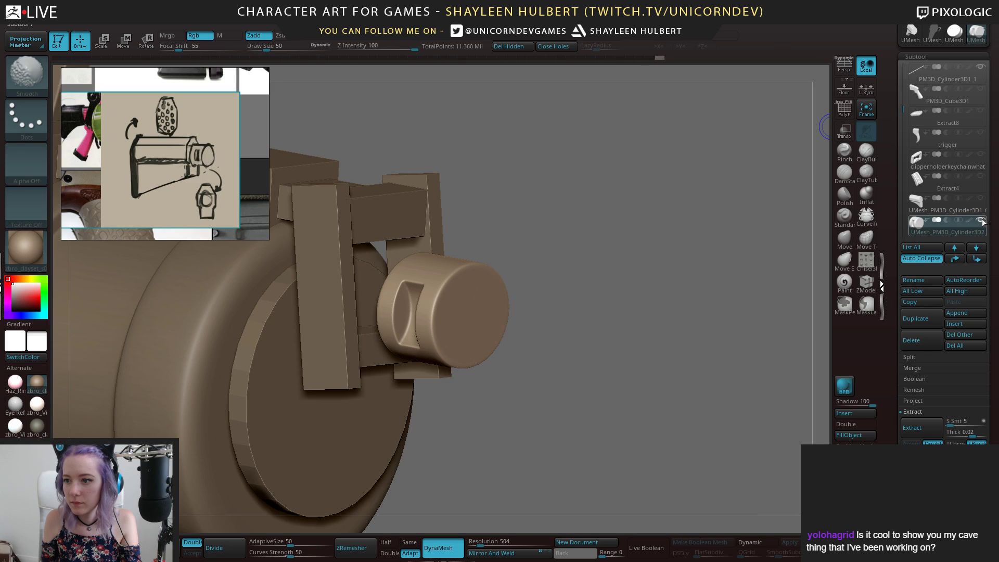
shift+click(981, 221)
shift+click(981, 220)
drag(904, 131, 906, 166)
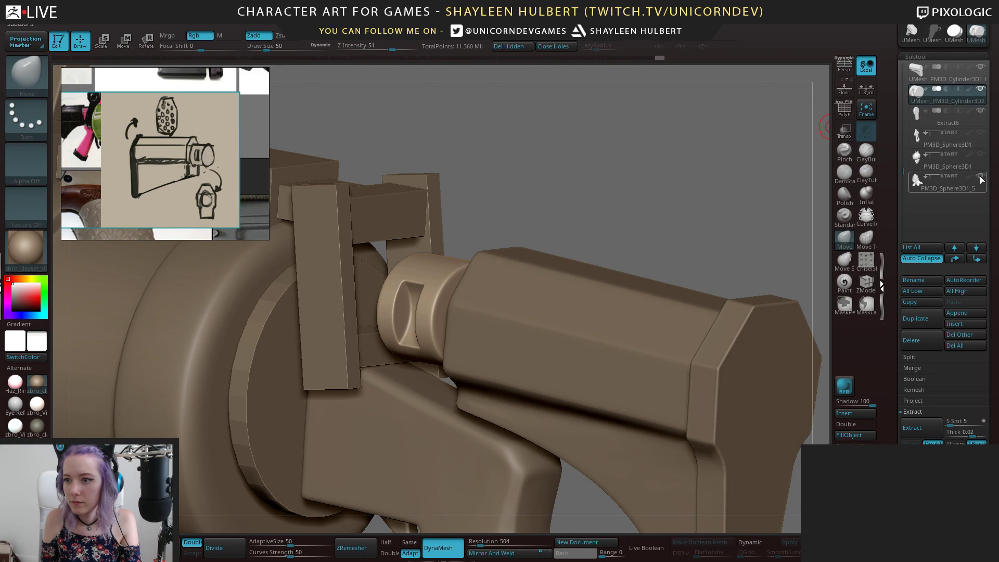
Insert a new cylinder subtool directly below the notched cylinder and display the inactive parts as transparent ghosts
alt+drag(702, 191, 635, 259)
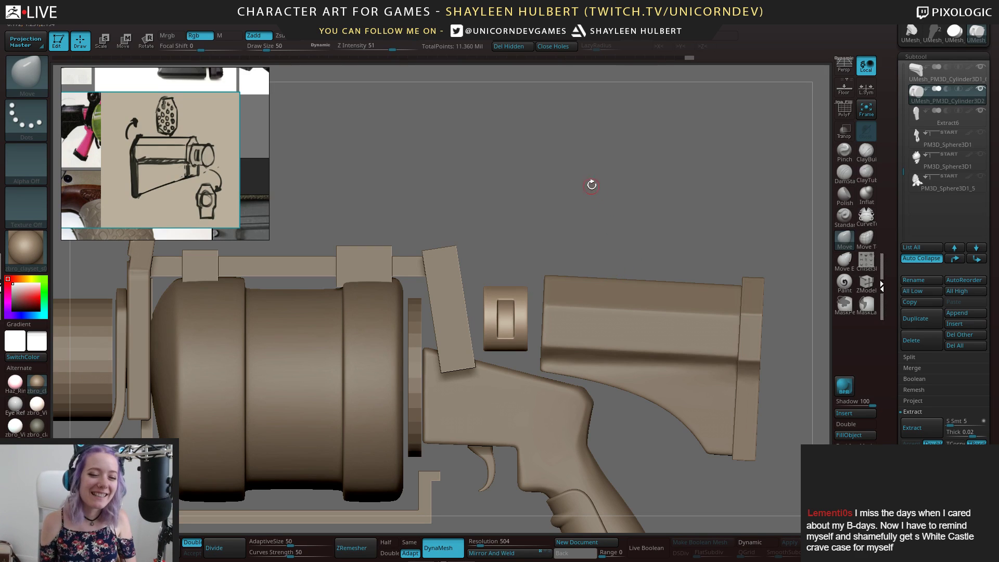
mouse_move(625, 215)
mouse_down()
mouse_move(635, 208)
mouse_move(622, 226)
mouse_move(637, 211)
mouse_move(603, 207)
mouse_move(592, 218)
mouse_move(645, 250)
mouse_move(676, 217)
mouse_move(679, 244)
mouse_move(819, 262)
mouse_up()
key(f)
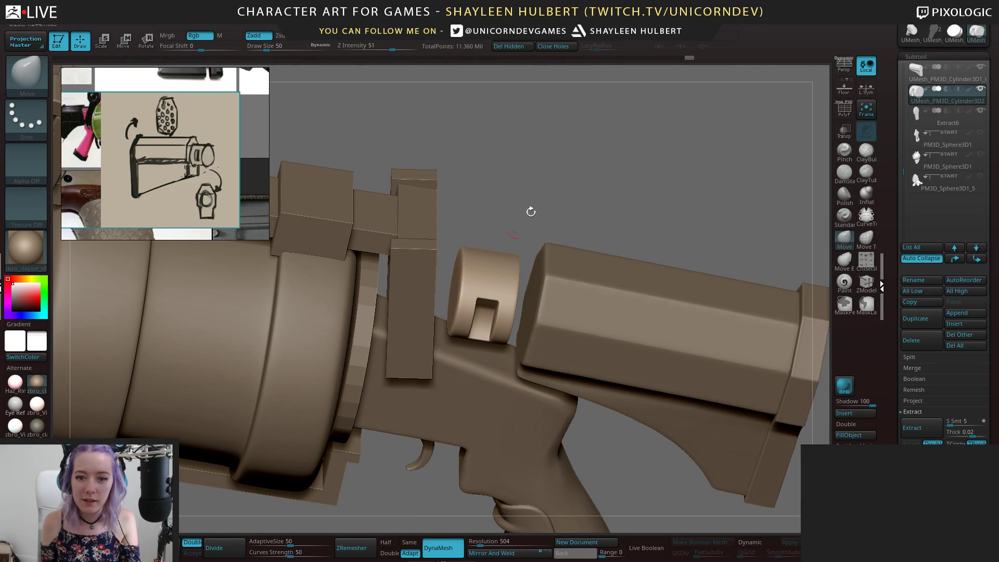
drag(496, 248, 540, 313)
drag(537, 188, 655, 195)
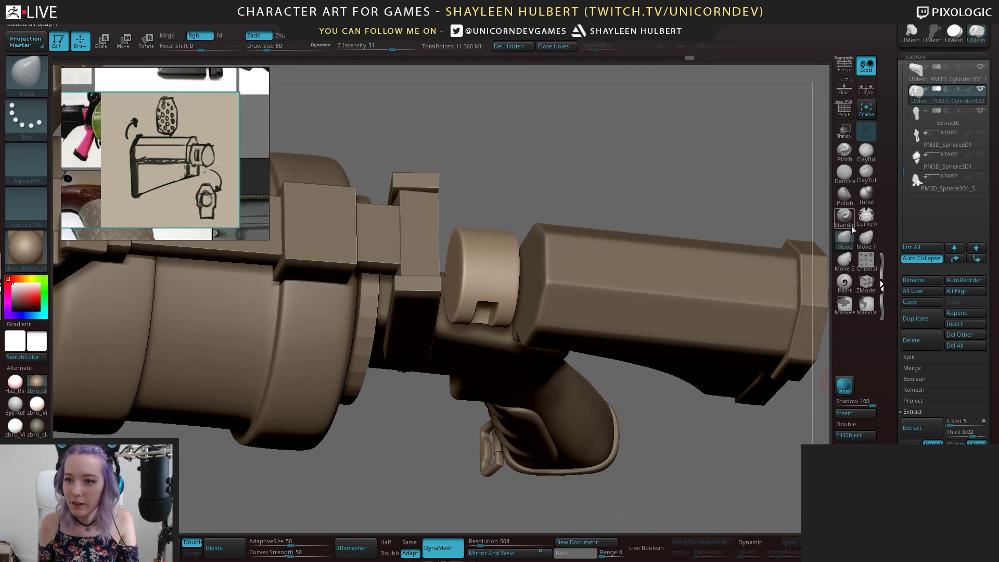
click(857, 416)
click(536, 411)
key(f)
shift+drag(486, 162, 541, 229)
drag(559, 213, 572, 158)
click(844, 131)
key(e)
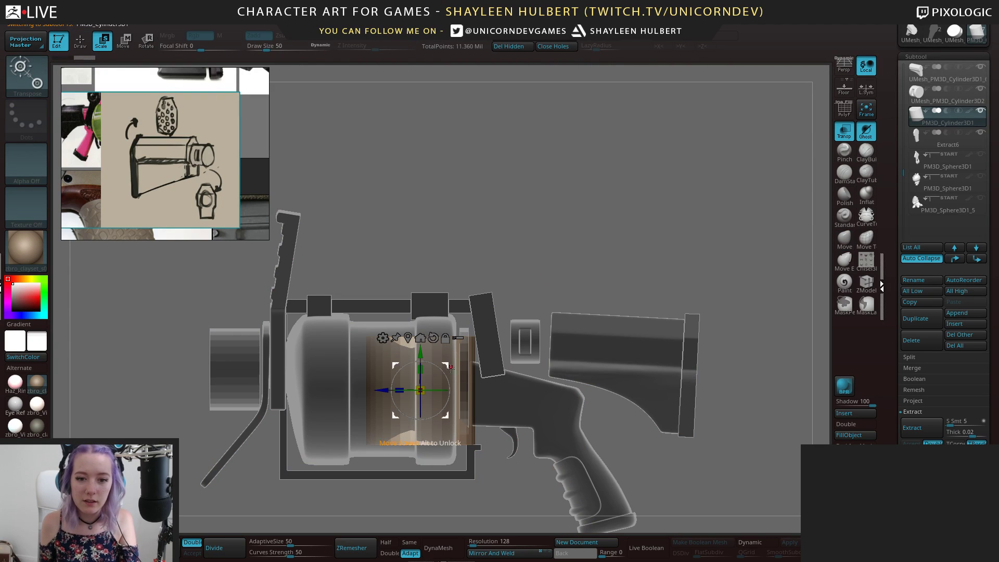
Scale and rotate the new cylinder into a thin lengthwise rod and position it through the notched cylinder
drag(442, 369, 379, 426)
drag(440, 391, 467, 391)
drag(541, 400, 541, 400)
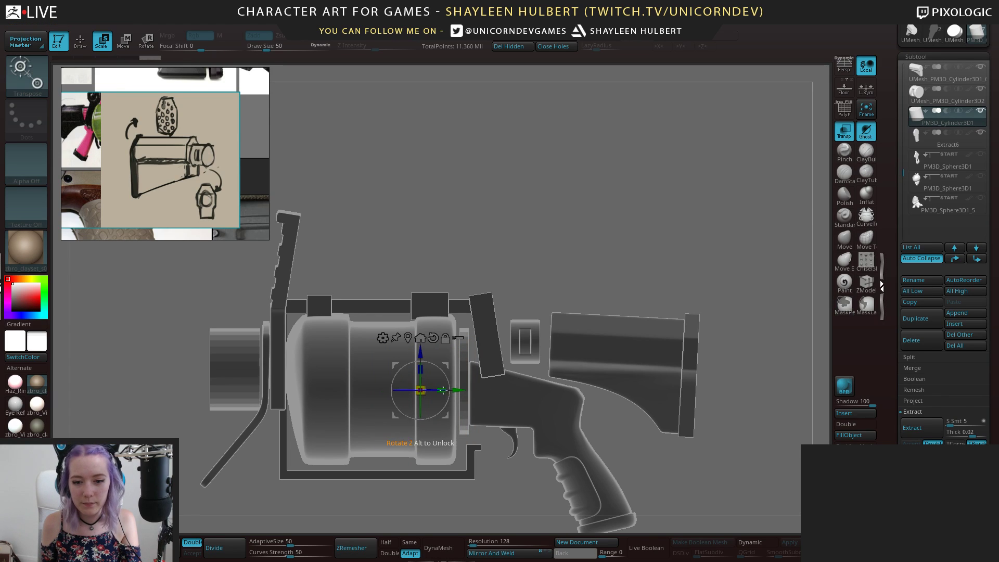
drag(443, 388, 410, 398)
drag(422, 356, 423, 313)
drag(458, 346, 575, 267)
scroll(560, 329, up, 3)
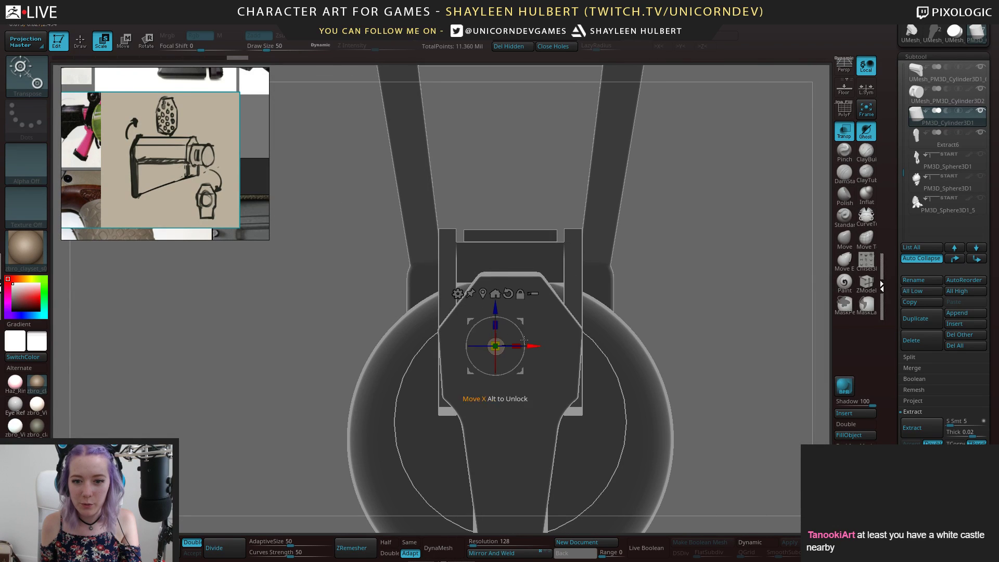
drag(650, 322, 811, 203)
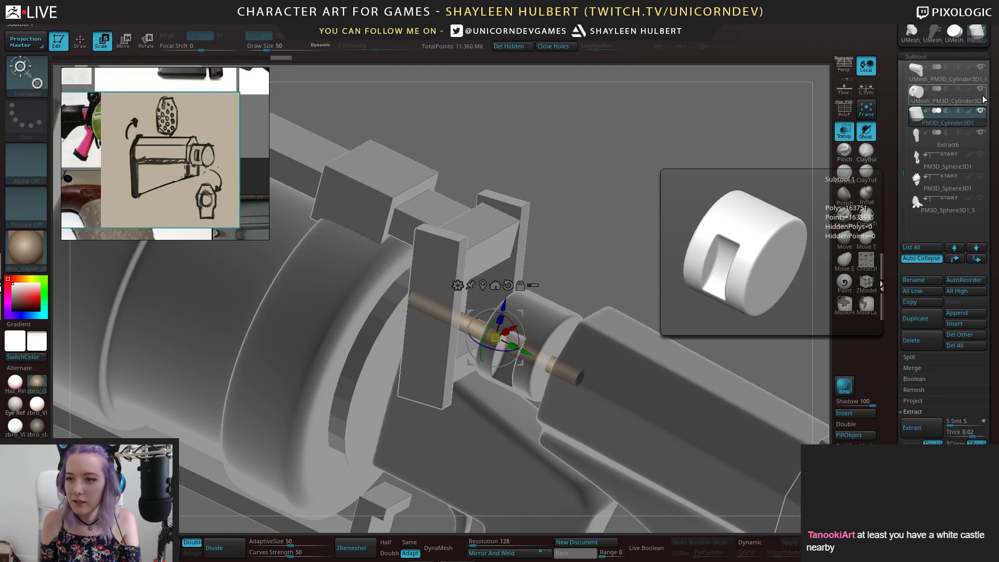
Offset the rod to one side within the isolated notched cylinder and duplicate it across X with Mirror And Weld
shift+click(981, 111)
shift+drag(634, 281, 676, 249)
drag(516, 337, 519, 336)
drag(589, 337, 590, 338)
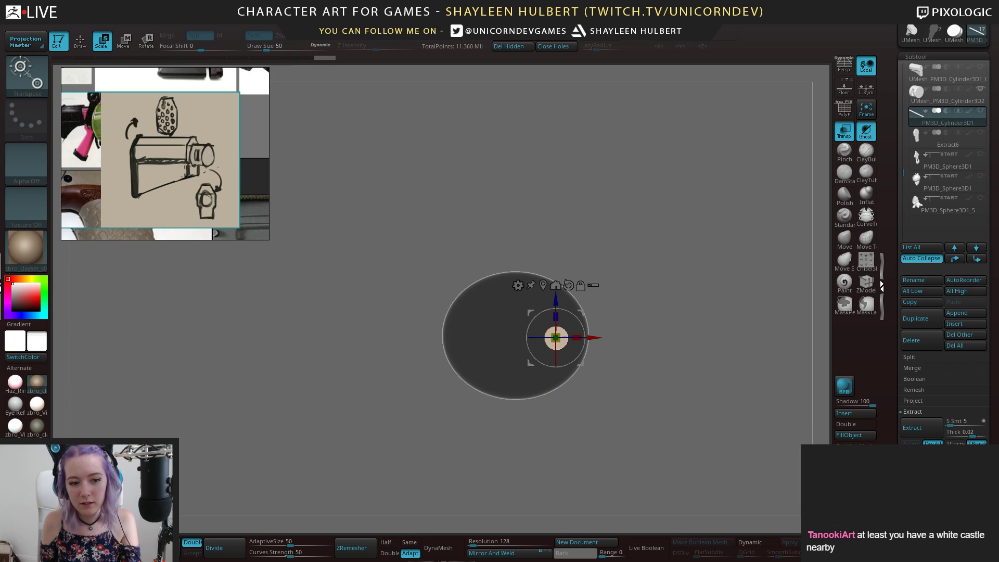
click(492, 553)
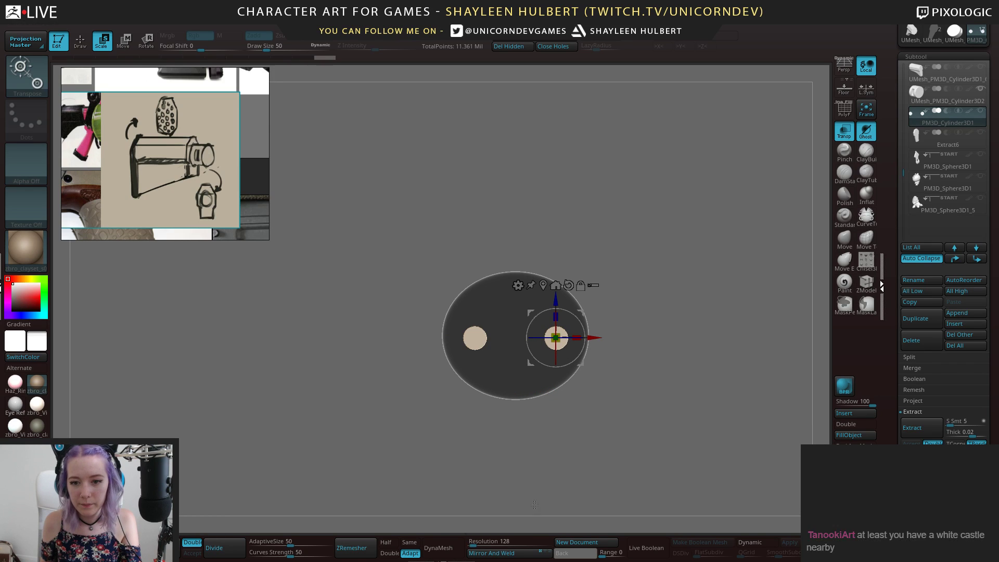
Activate X symmetry, bring the two rods closer together inside the notched cylinder, and turn off transparency
click(700, 40)
drag(627, 221, 711, 237)
drag(650, 244, 614, 312)
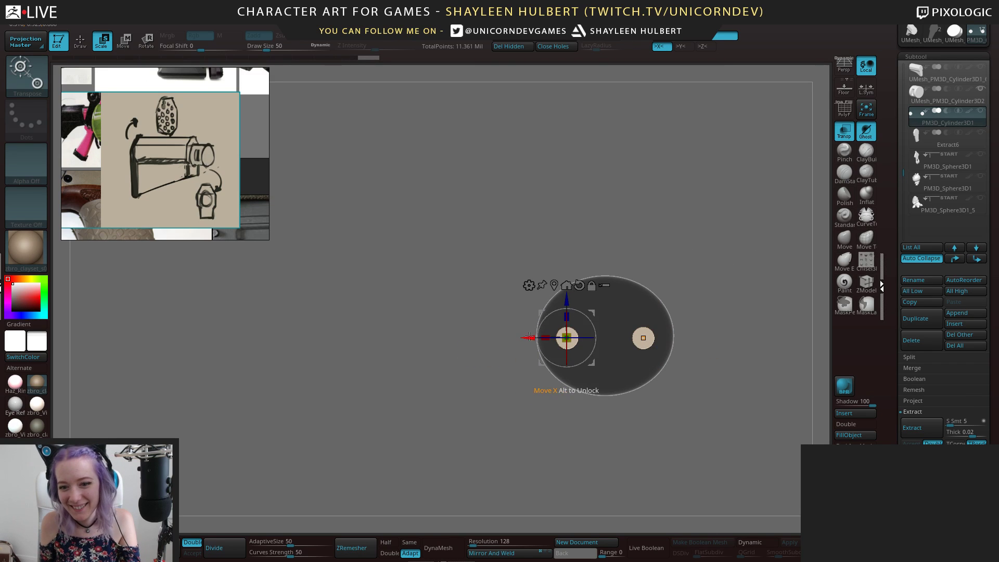
drag(582, 262, 674, 266)
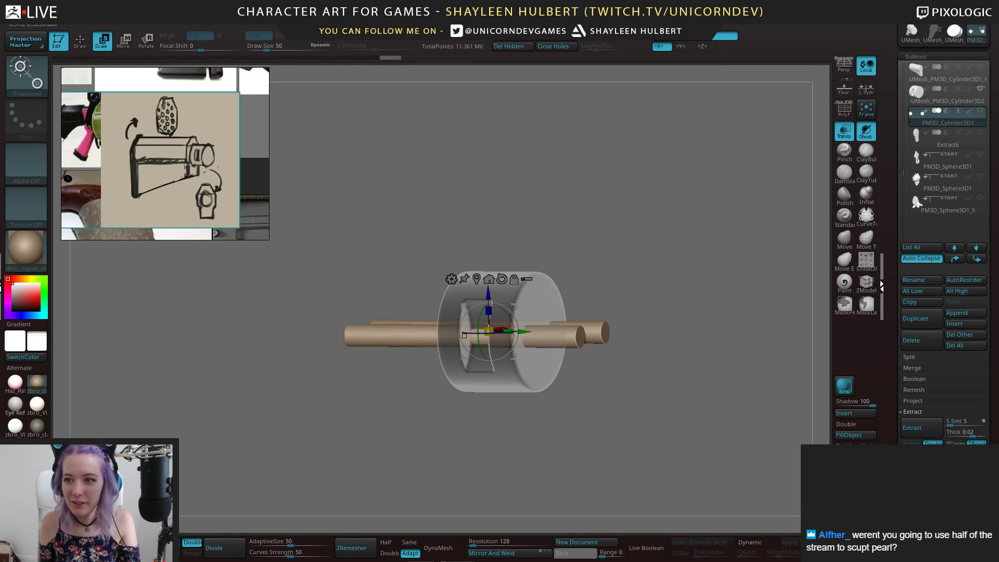
click(844, 133)
drag(687, 192, 674, 225)
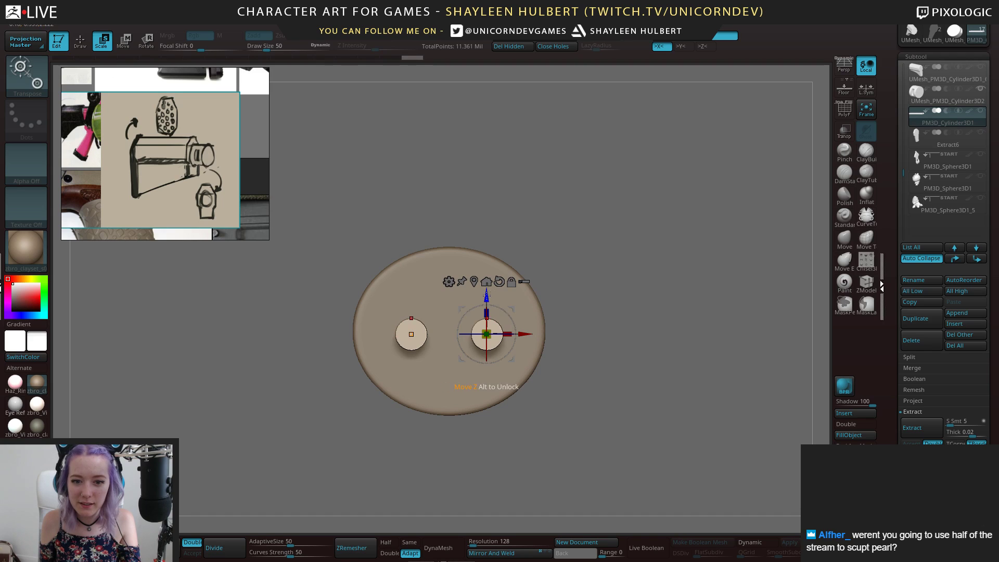
drag(561, 313, 640, 272)
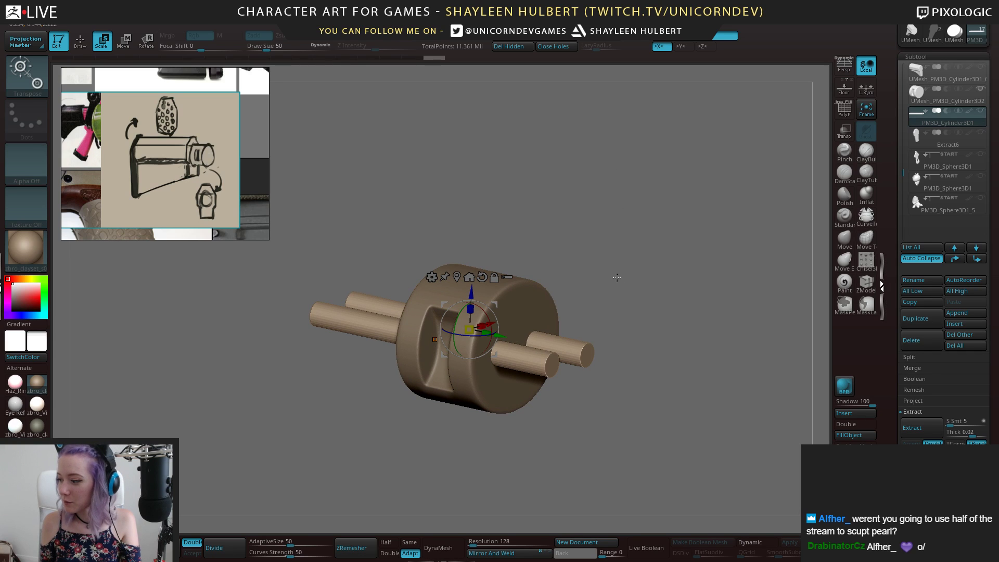
Bring the hidden gun parts back into view around the paired rods
alt+drag(631, 282, 648, 267)
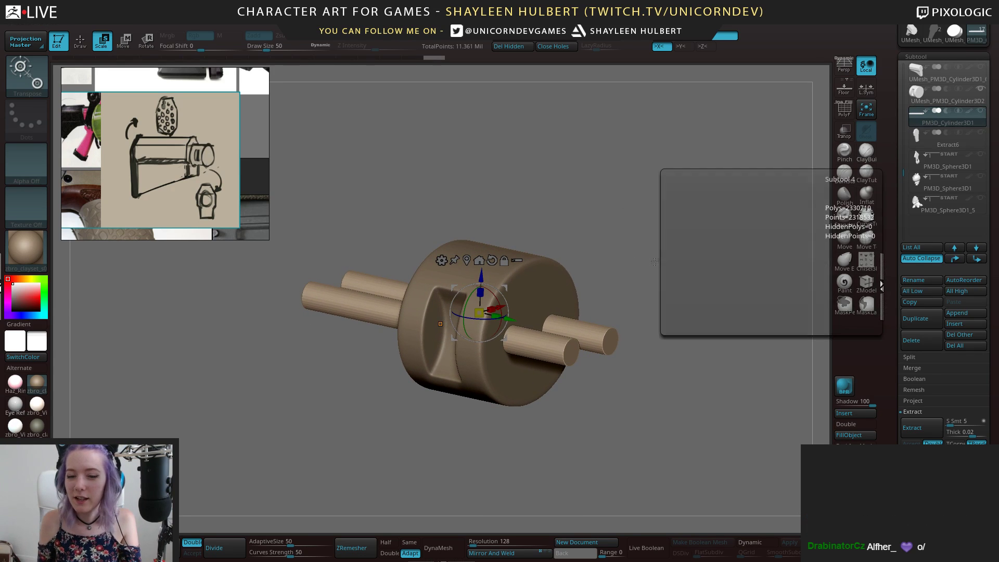
drag(682, 221, 634, 231)
click(980, 111)
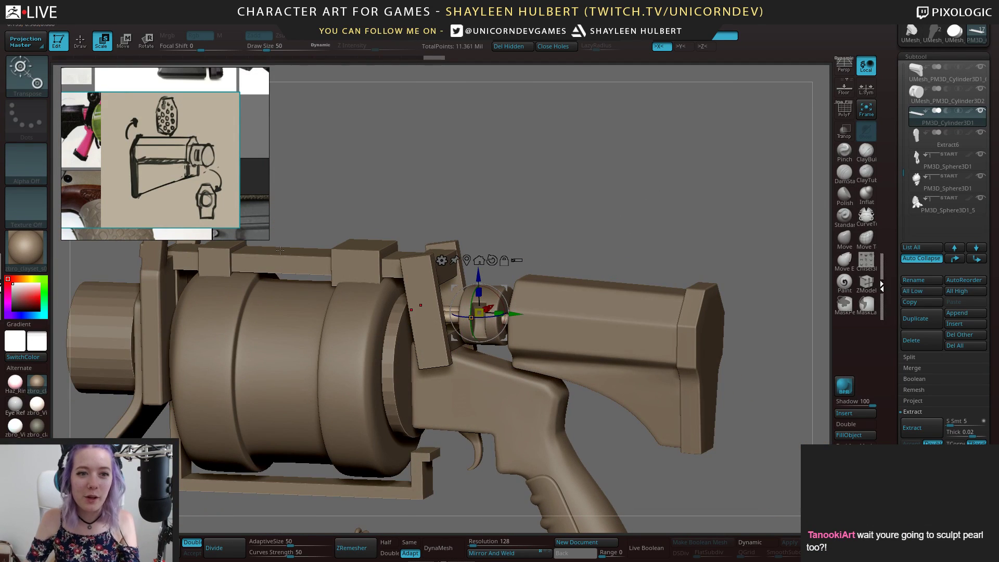
Examine the character artwork on the reference board, including the close-up of the white-haired character's face and eyes
scroll(177, 167, down, 8)
middle_drag(120, 177, 171, 151)
scroll(119, 172, up, 6)
mouse_move(119, 182)
middle_down()
mouse_move(178, 203)
mouse_move(70, 97)
middle_up()
middle_drag(200, 208, 156, 182)
scroll(192, 192, down, 3)
scroll(200, 197, down, 3)
mouse_move(242, 237)
middle_down()
mouse_move(200, 198)
mouse_move(111, 204)
middle_up()
mouse_move(250, 104)
middle_down()
mouse_move(196, 149)
mouse_move(172, 151)
middle_up()
scroll(196, 149, up, 6)
scroll(216, 151, down, 5)
scroll(168, 151, up, 6)
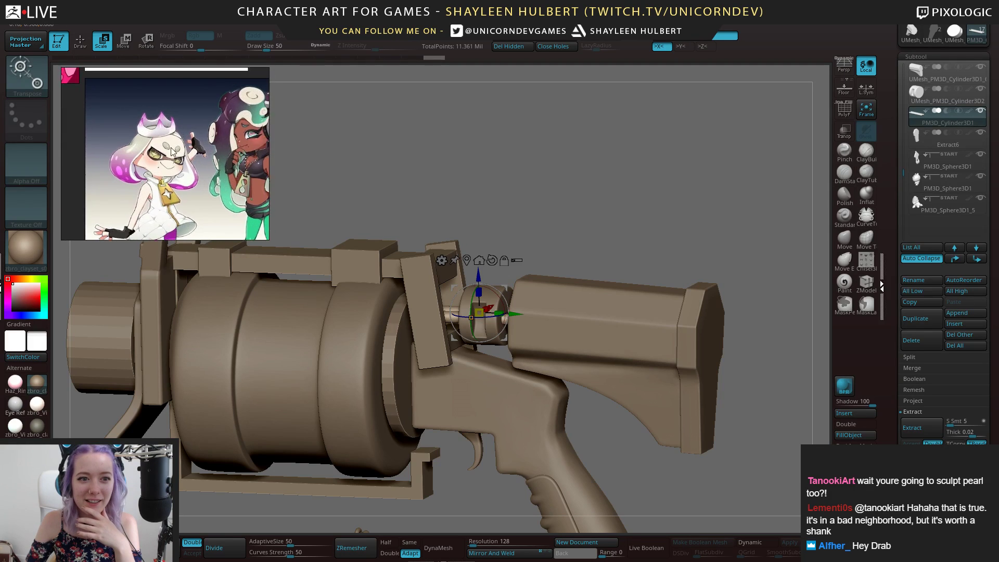
scroll(168, 151, up, 4)
scroll(207, 138, down, 5)
mouse_move(150, 89)
middle_down()
mouse_move(183, 107)
mouse_move(201, 135)
mouse_move(204, 177)
mouse_move(234, 170)
middle_up()
scroll(201, 136, up, 6)
scroll(232, 167, down, 4)
scroll(232, 167, up, 4)
scroll(233, 167, down, 3)
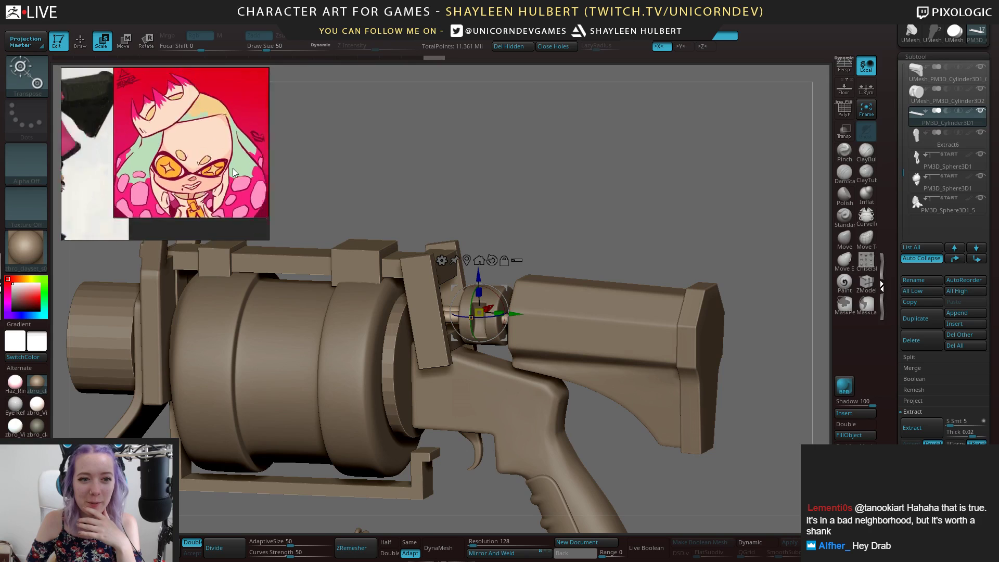
scroll(232, 167, up, 3)
Duplicate the rod subtool and scale the copy into short, thicker collars where the rods meet the stock
alt+drag(603, 227, 625, 204)
alt+drag(552, 167, 623, 258)
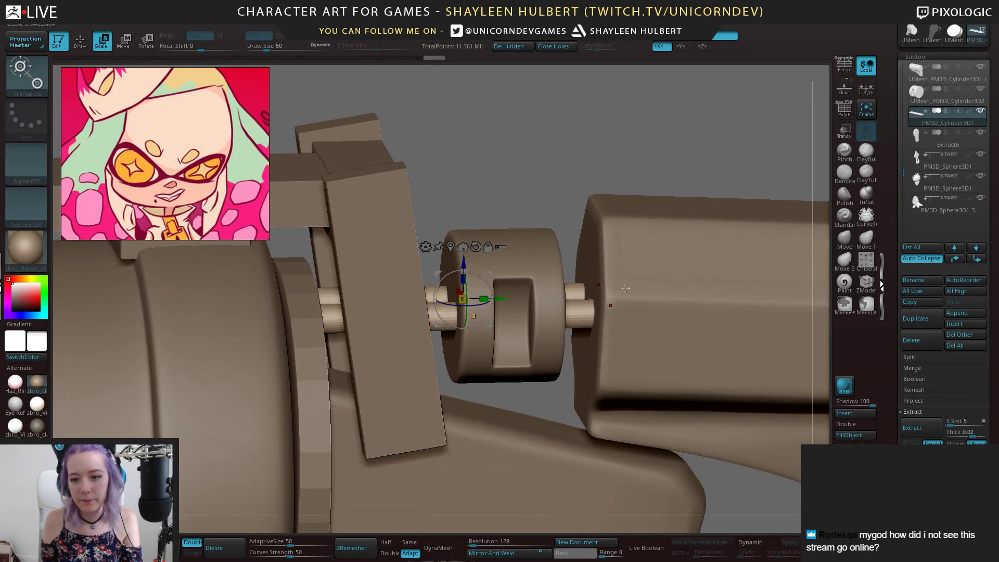
click(922, 319)
shift+drag(671, 167, 613, 175)
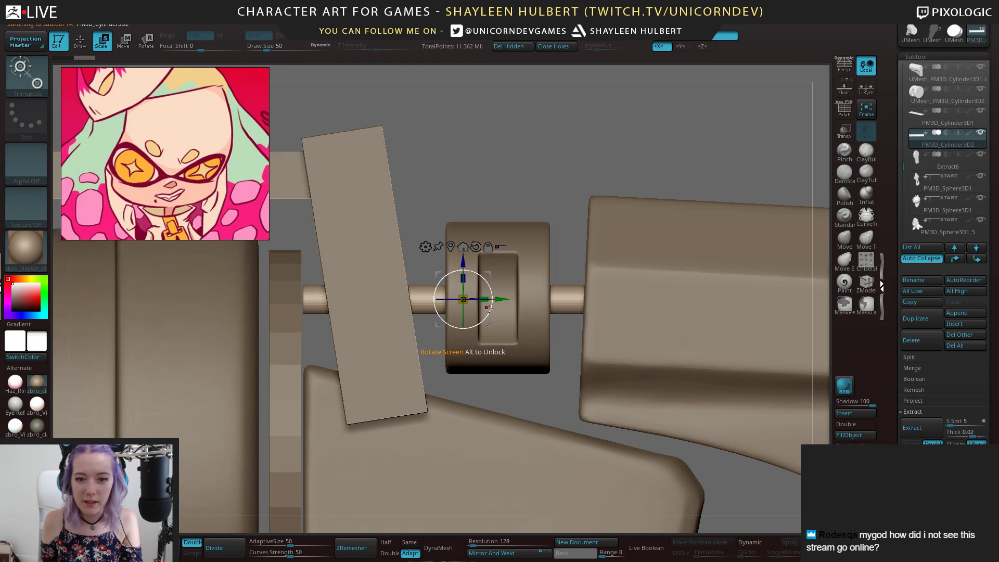
mouse_move(484, 300)
mouse_down()
mouse_move(400, 300)
mouse_move(640, 298)
mouse_up()
drag(520, 180, 595, 281)
drag(546, 218, 531, 147)
drag(610, 303, 614, 301)
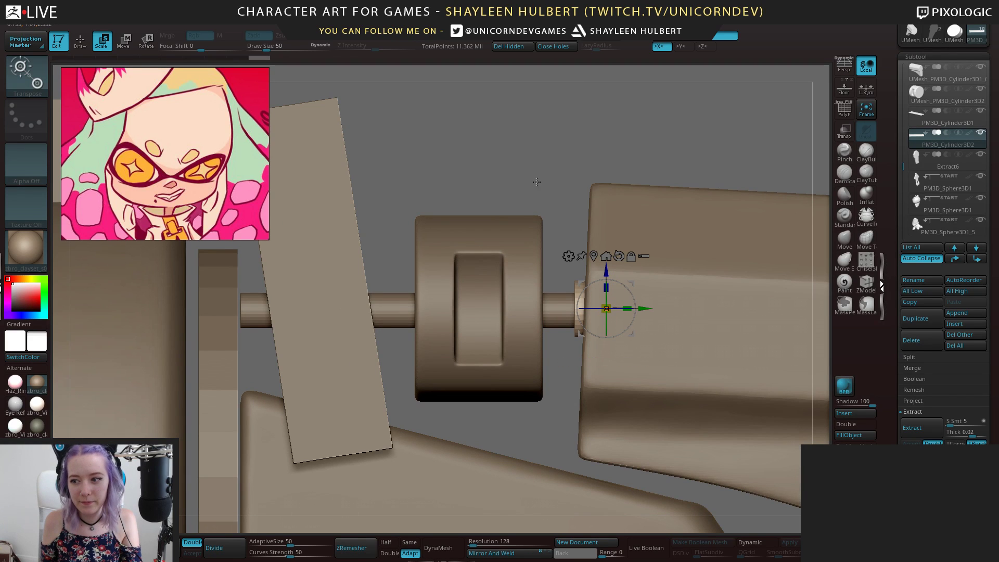
drag(546, 191, 559, 245)
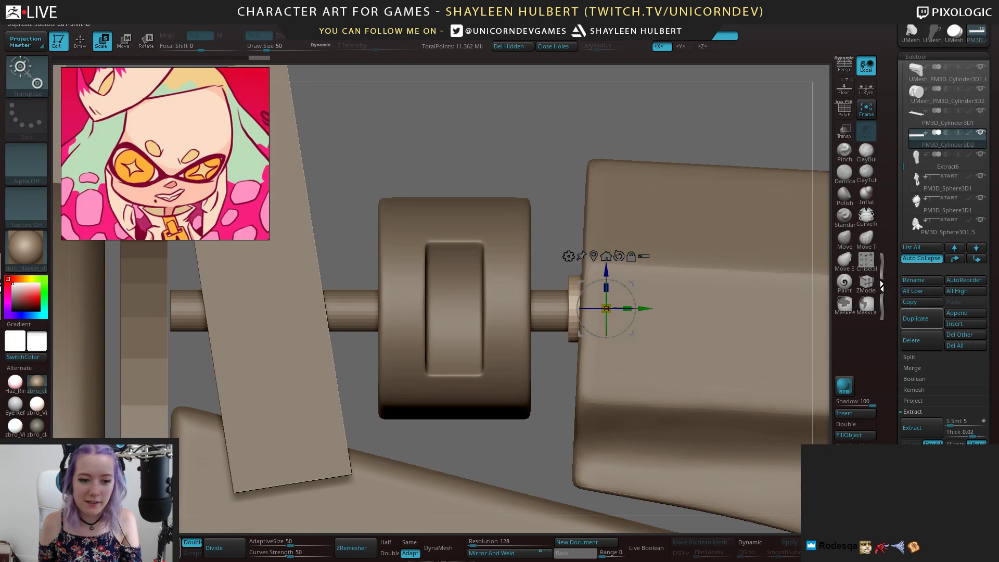
Copy the pair of collars along the rods and fit the copy against the notched cylinder's stock-facing side
mouse_move(647, 302)
mouse_down()
mouse_move(622, 313)
mouse_move(508, 309)
mouse_up()
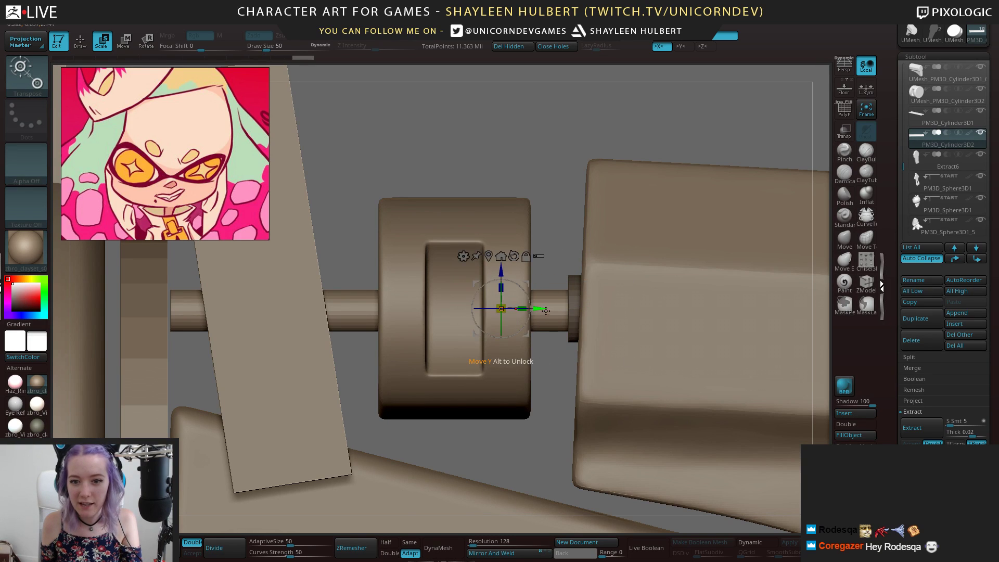
drag(559, 208, 567, 302)
drag(546, 210, 554, 229)
drag(540, 308, 543, 308)
drag(548, 153, 541, 234)
drag(538, 285, 535, 287)
drag(550, 161, 560, 112)
drag(541, 313, 561, 311)
right_drag(560, 311, 566, 287)
Copy the collars to the notched cylinder's body-facing side and to the rod ends at the gun body
drag(586, 302, 441, 302)
alt+right_drag(409, 225, 440, 230)
drag(475, 300, 282, 312)
key(ctrl+z)
mouse_move(500, 249)
ctrl+right_down()
mouse_move(537, 160)
mouse_move(471, 183)
mouse_move(395, 188)
mouse_move(475, 192)
mouse_move(507, 235)
mouse_move(476, 194)
mouse_move(523, 231)
mouse_move(502, 201)
mouse_move(501, 233)
ctrl+right_up()
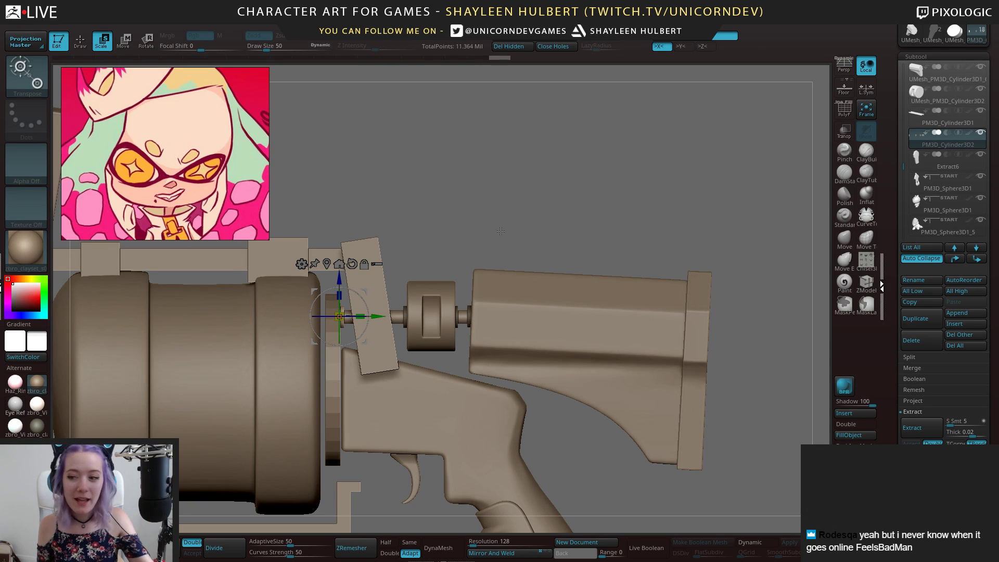
Examine the collars and rods between the gun body and stock with perspective on, and return to orthographic view
drag(597, 252, 596, 312)
alt+drag(559, 208, 541, 180)
key(p)
alt+drag(537, 254, 642, 199)
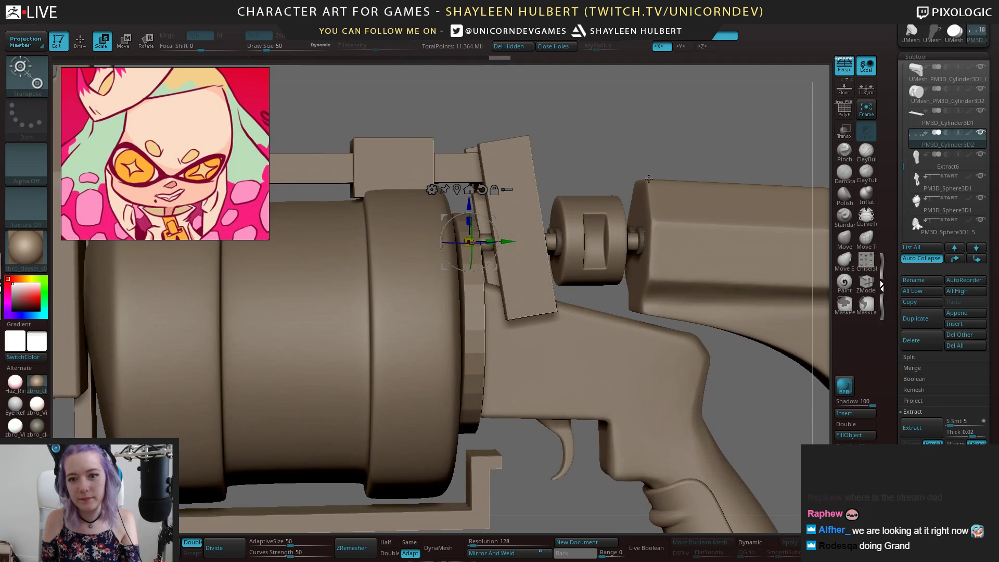
click(842, 69)
Clear the mask on the collars and separate them into polygroups with Auto Groups, checking the result in PolyFrame
alt+drag(668, 102, 560, 229)
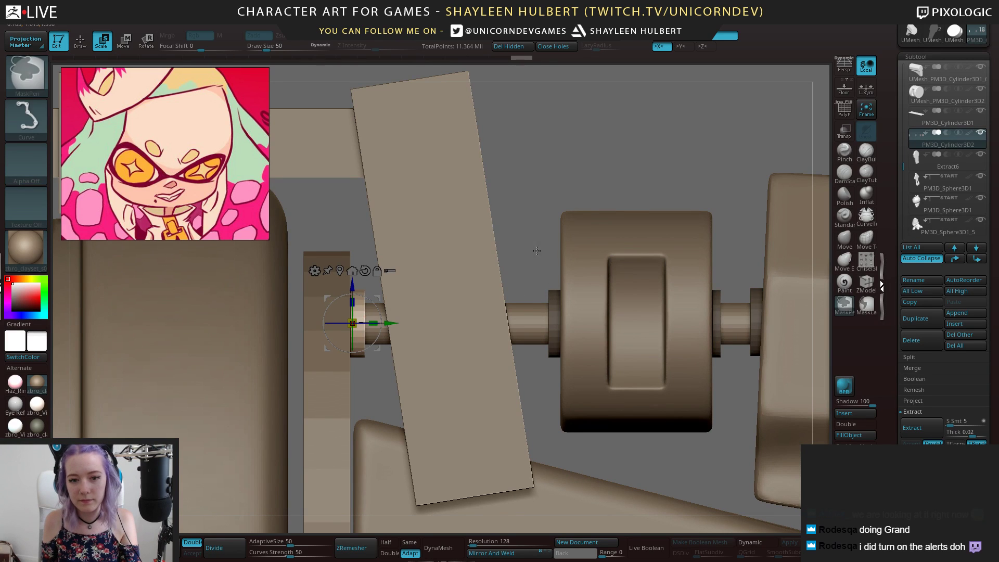
alt+drag(549, 287, 769, 372)
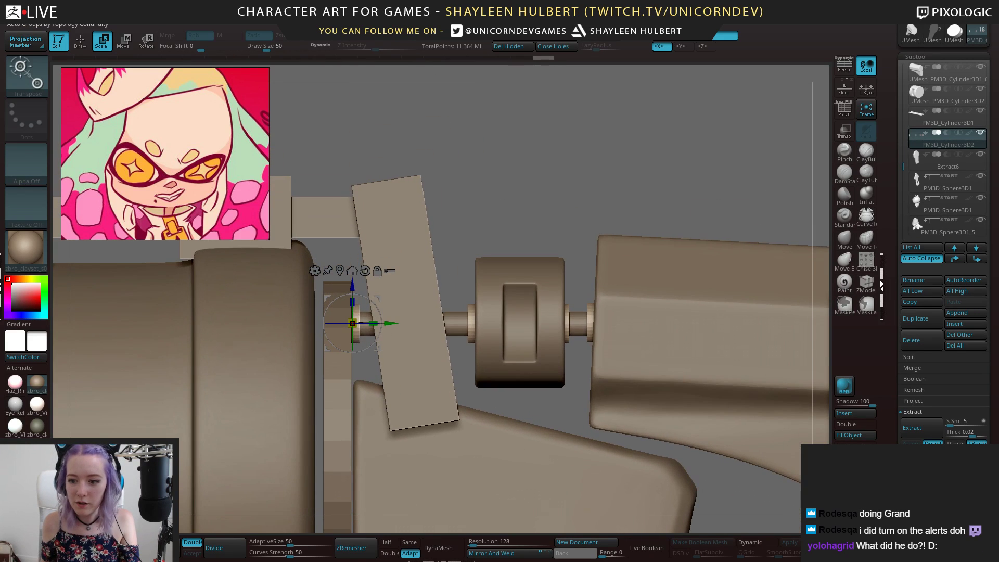
key(y)
drag(614, 193, 590, 192)
key(shift+f)
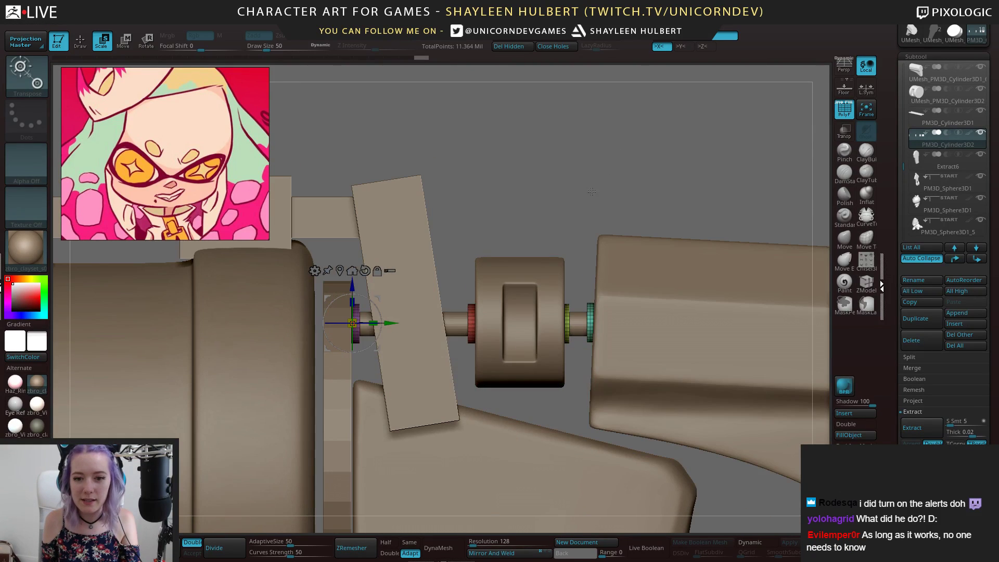
click(844, 115)
alt+drag(531, 244, 600, 241)
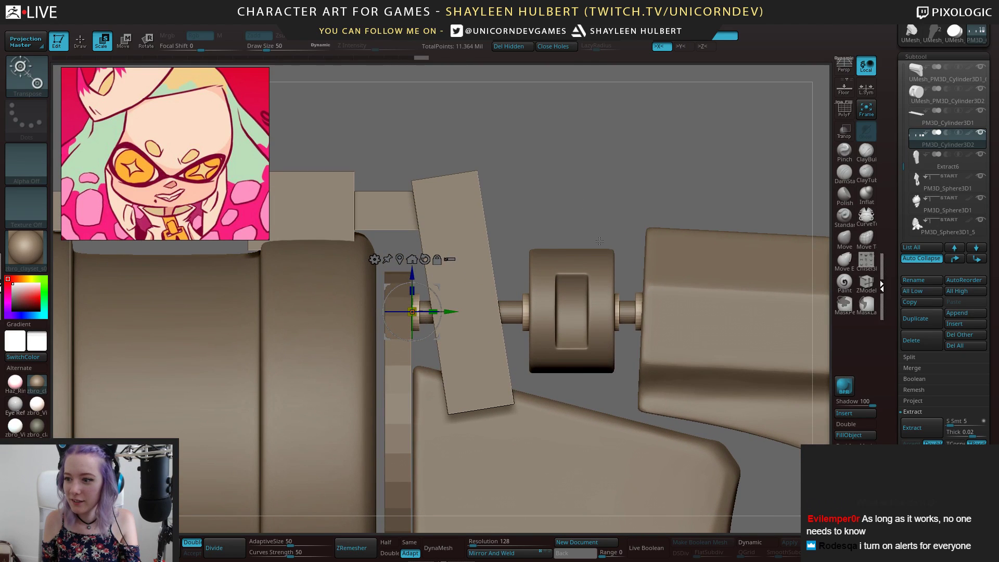
alt+drag(591, 172, 562, 172)
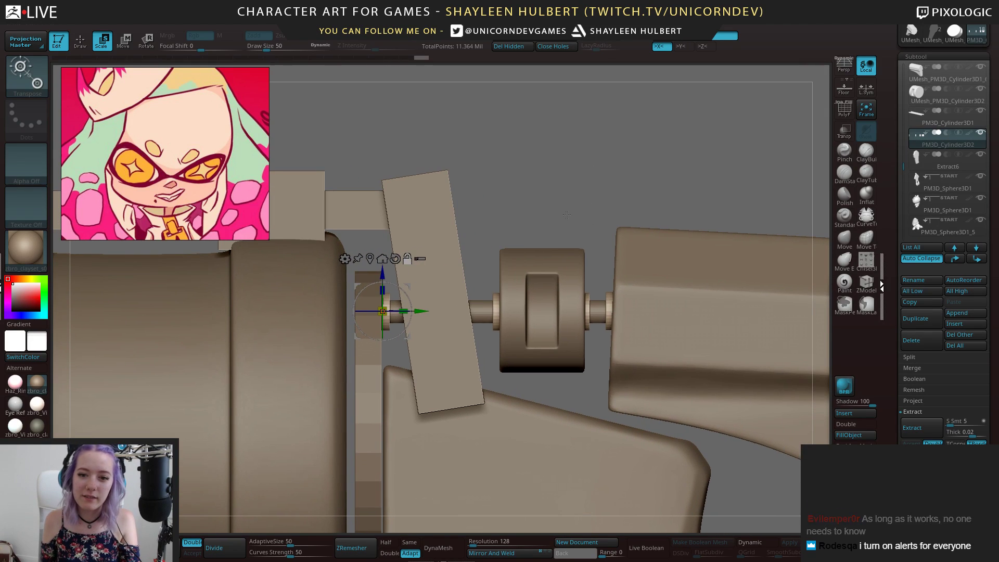
Insert a new cylinder subtool into the gun and turn on transparency with ghosting to see it inside the body
alt+click(566, 293)
drag(650, 219, 625, 194)
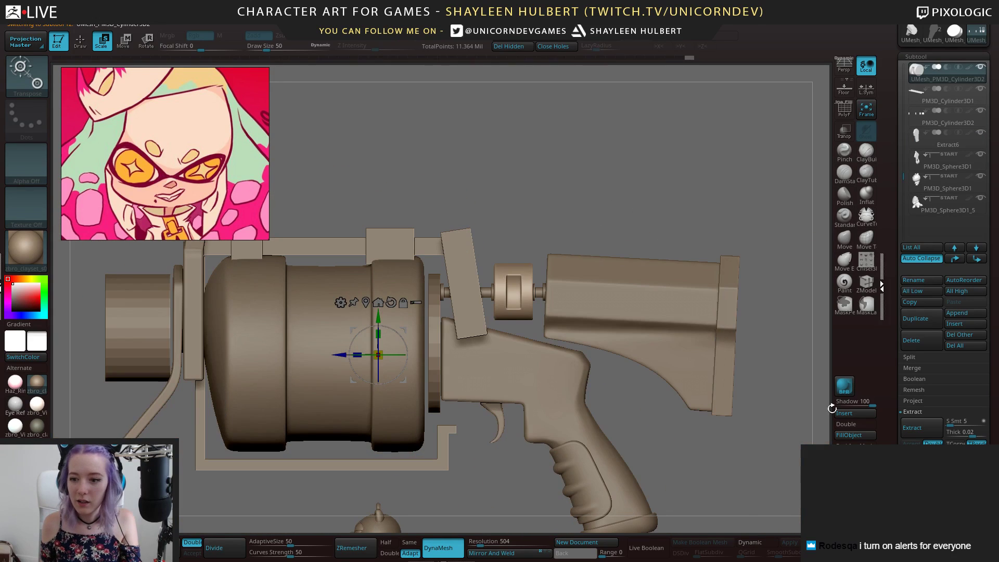
click(855, 413)
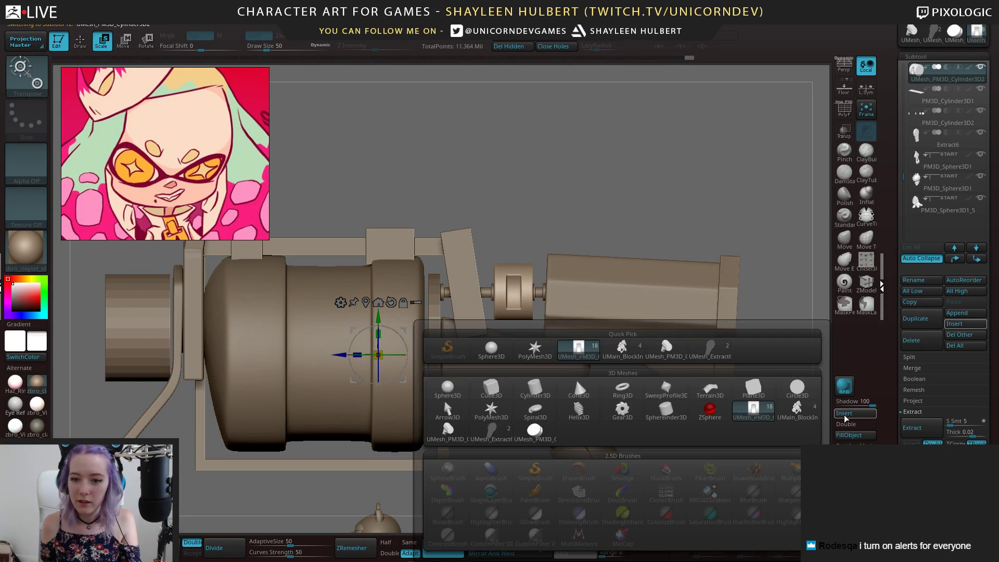
click(534, 390)
alt+drag(572, 156, 656, 148)
click(848, 108)
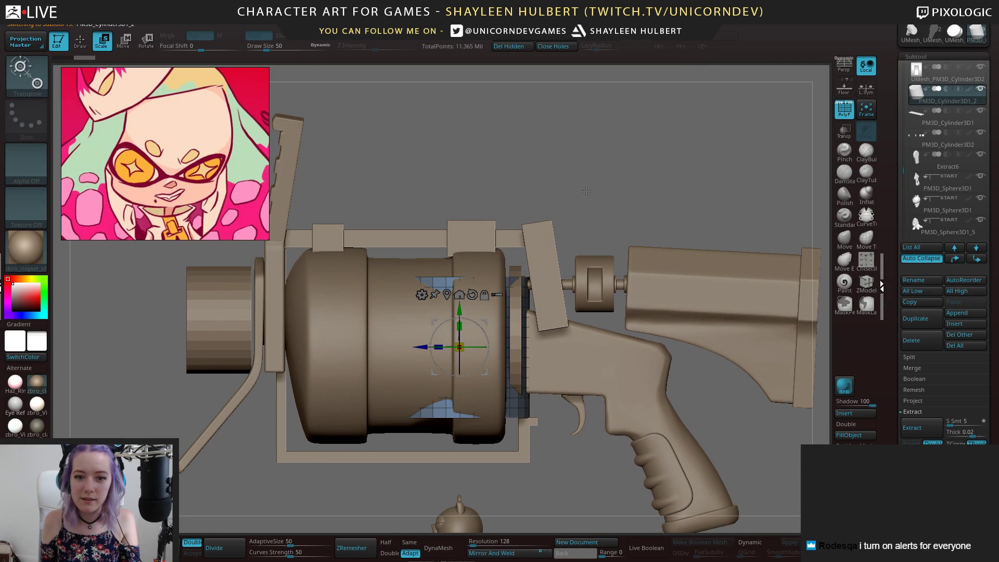
click(843, 108)
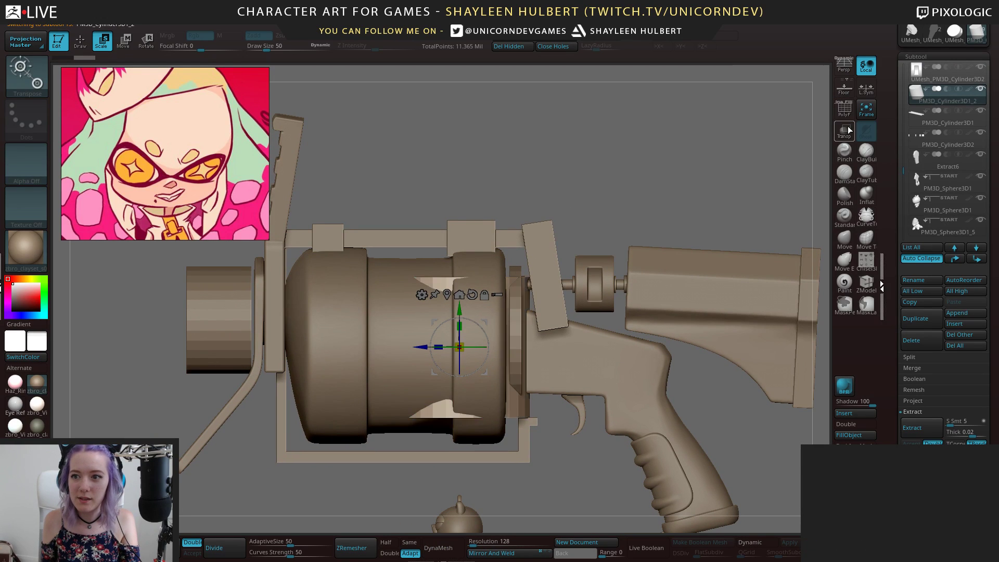
click(843, 130)
alt+drag(680, 194, 680, 224)
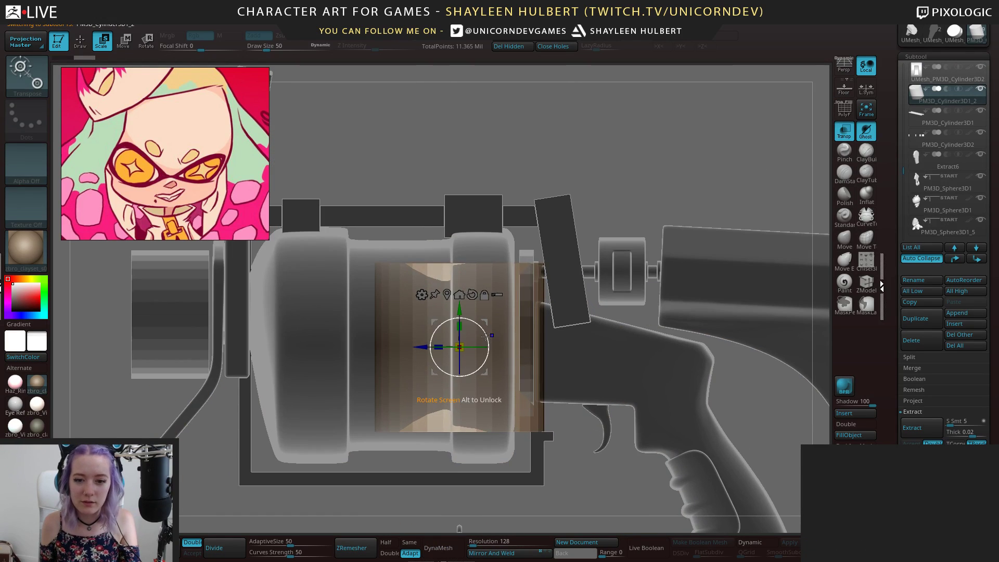
Rotate the new cylinder, scale it down to a small piece and move it back from the gun body towards the notched connector
shift+drag(487, 337, 475, 388)
mouse_move(459, 347)
mouse_down()
mouse_move(448, 365)
mouse_move(465, 345)
mouse_up()
right_drag(463, 346, 473, 370)
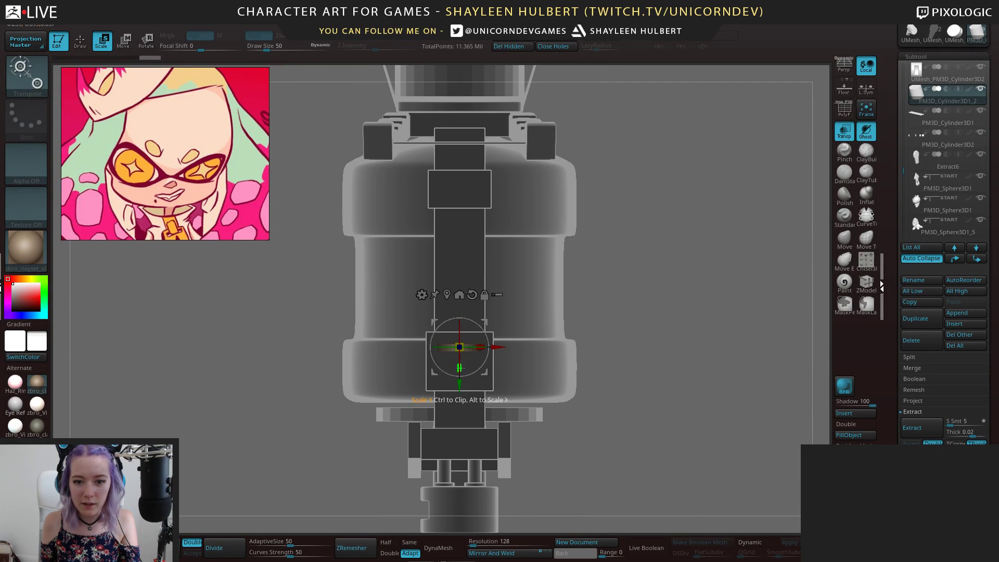
drag(458, 386, 411, 490)
alt+right_drag(381, 521, 401, 436)
drag(413, 402, 447, 463)
Position the small cylinder inside the notched connector and centre it between the paired rods
ctrl+right_drag(463, 463, 717, 305)
drag(489, 412, 599, 413)
ctrl+right_drag(664, 401, 671, 434)
alt+right_drag(671, 435, 599, 356)
drag(485, 349, 479, 350)
drag(485, 386, 487, 377)
right_drag(583, 395, 552, 353)
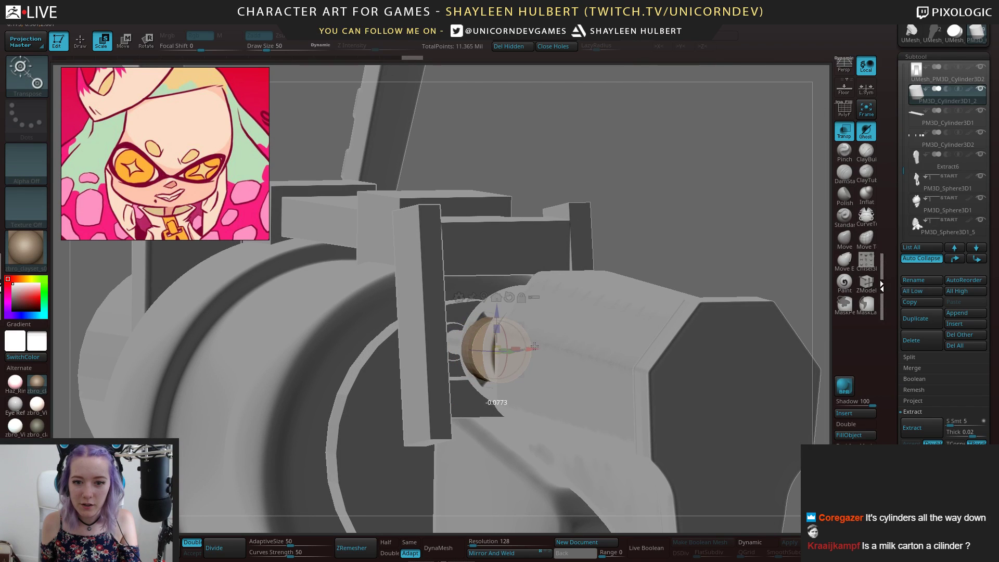
right_drag(588, 295, 611, 195)
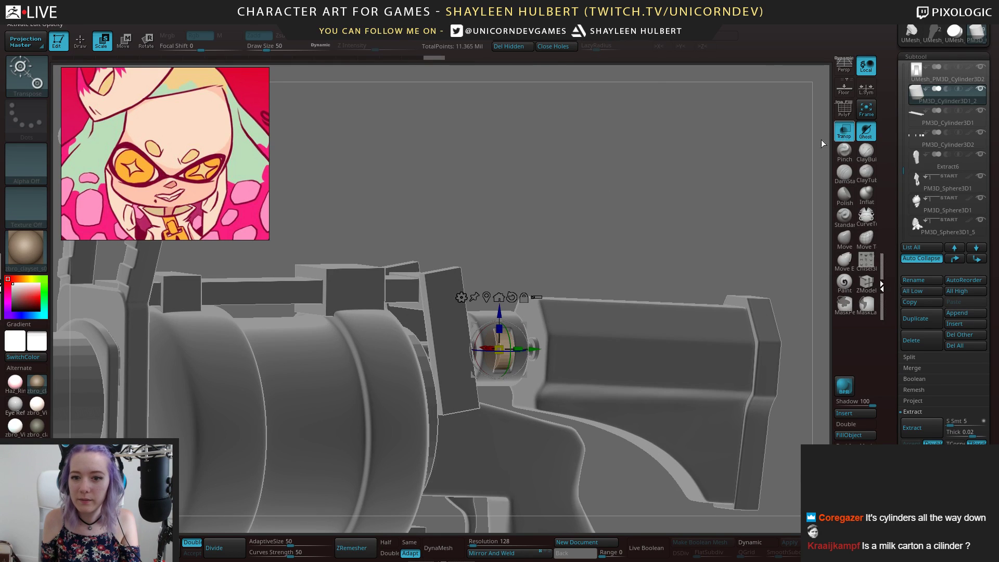
Turn off transparency and adjust the inner cylinder's size and placement so it fills the notch of the connector
click(838, 139)
ctrl+right_drag(582, 229, 503, 349)
right_drag(564, 283, 521, 294)
drag(521, 348, 518, 348)
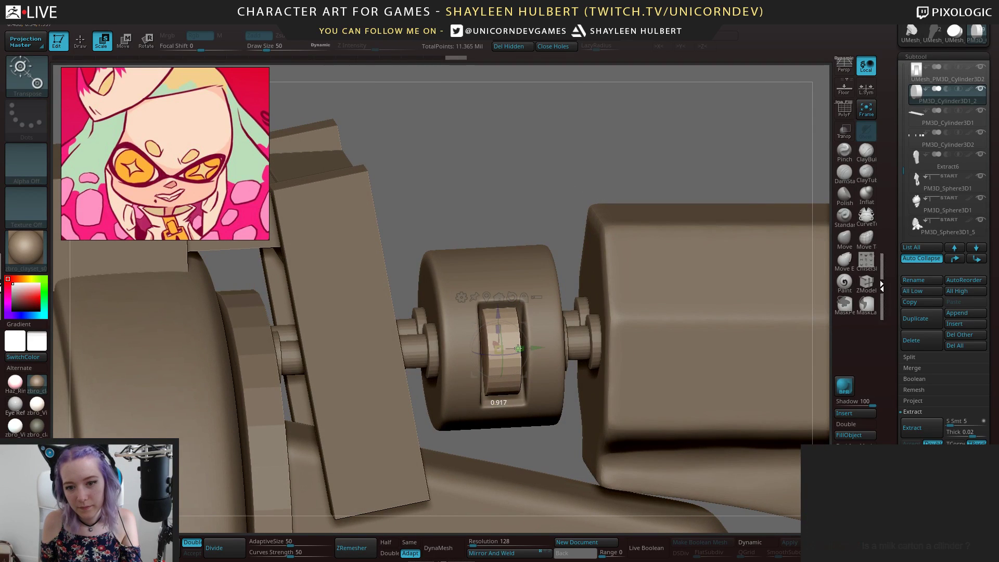
right_drag(518, 347, 506, 331)
drag(484, 340, 502, 321)
Examine the whole gun from the side and look through the images on the reference board
ctrl+right_drag(558, 249, 557, 225)
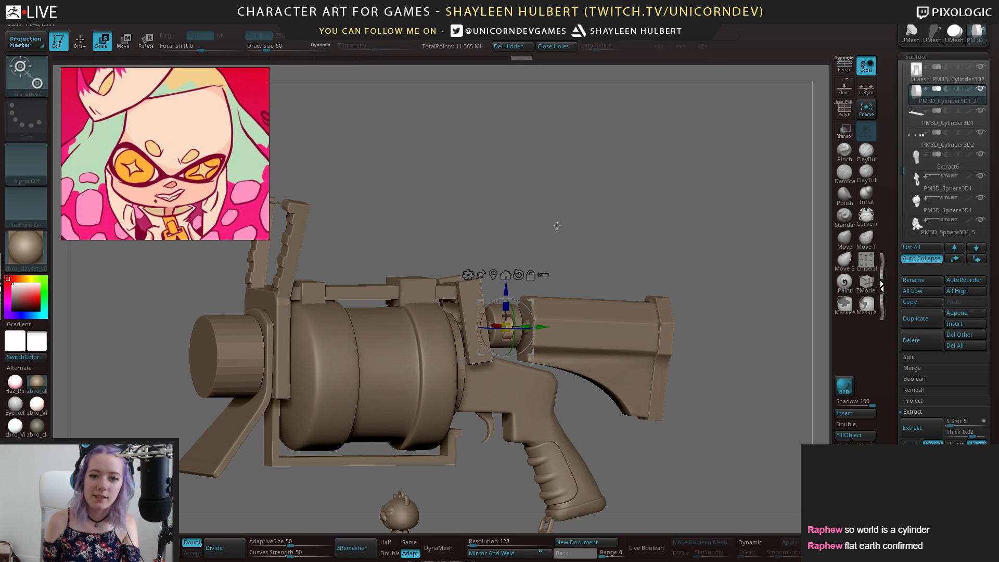
ctrl+right_drag(664, 236, 668, 242)
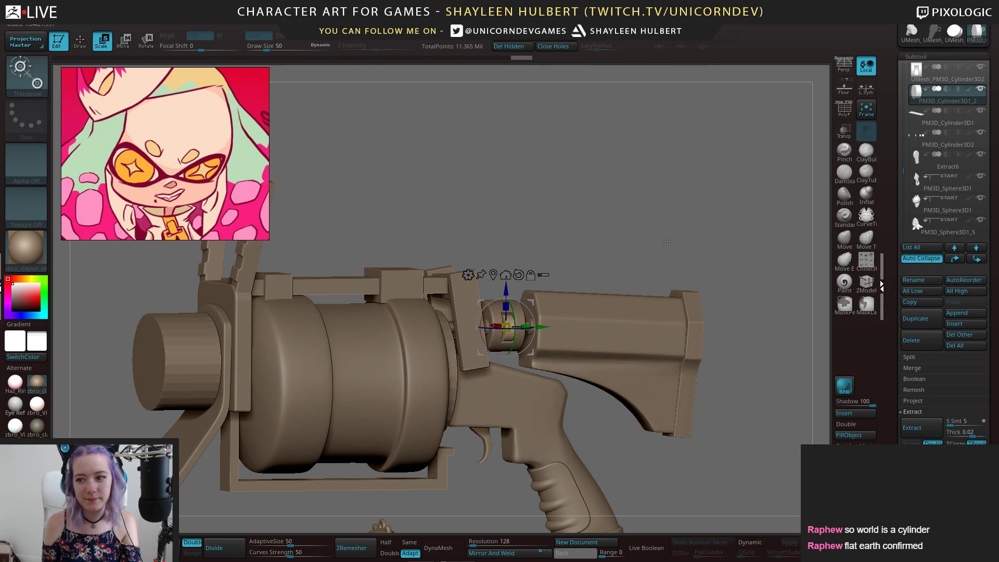
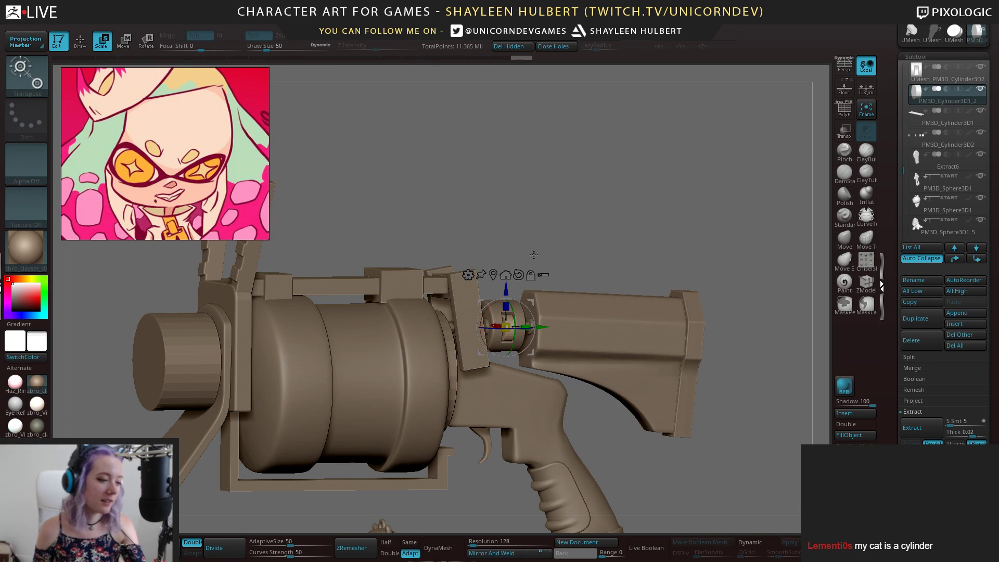
drag(599, 226, 618, 218)
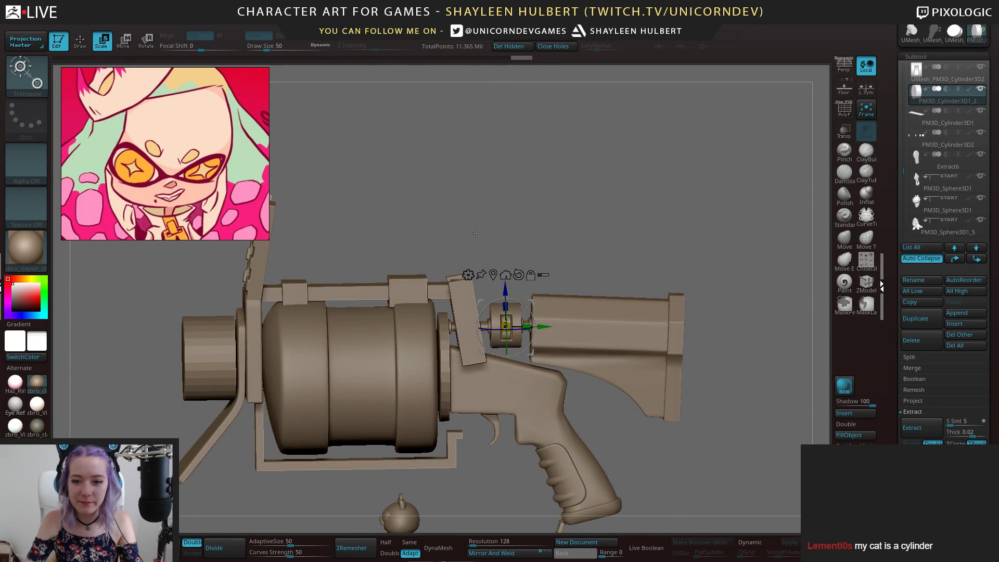
drag(572, 223, 620, 201)
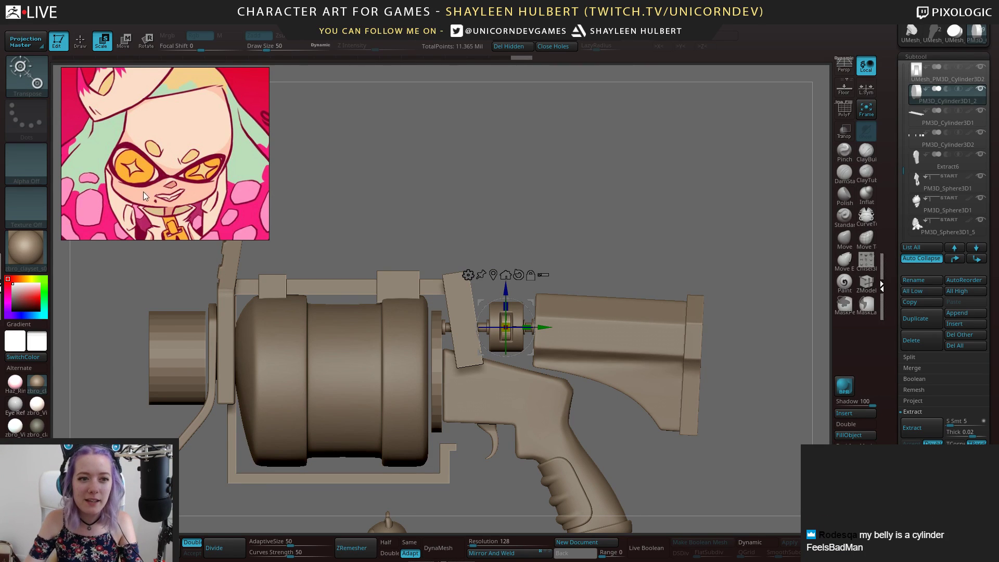
scroll(144, 195, down, 8)
scroll(147, 155, up, 8)
scroll(180, 175, down, 5)
scroll(210, 164, up, 6)
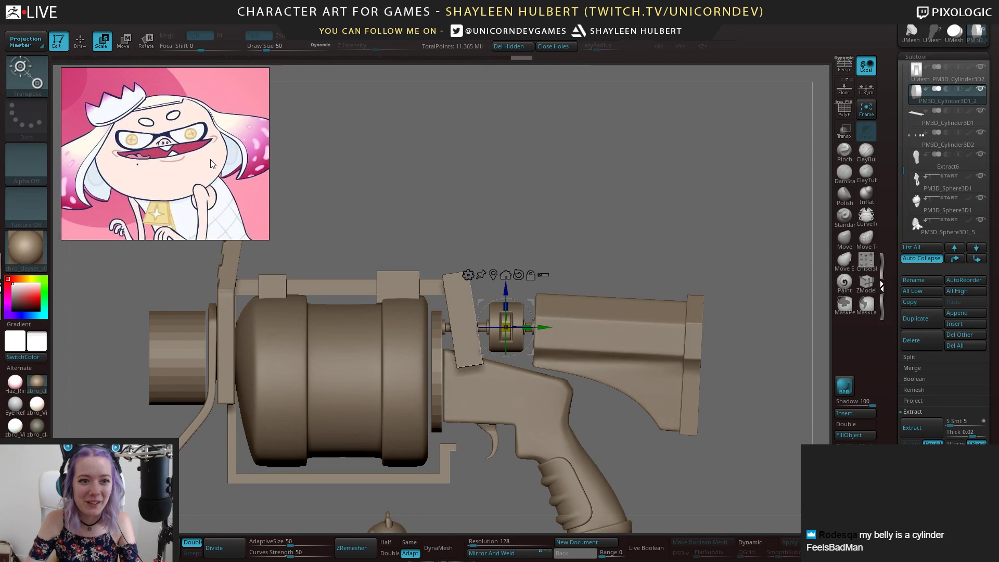
scroll(210, 164, down, 6)
middle_drag(161, 173, 178, 187)
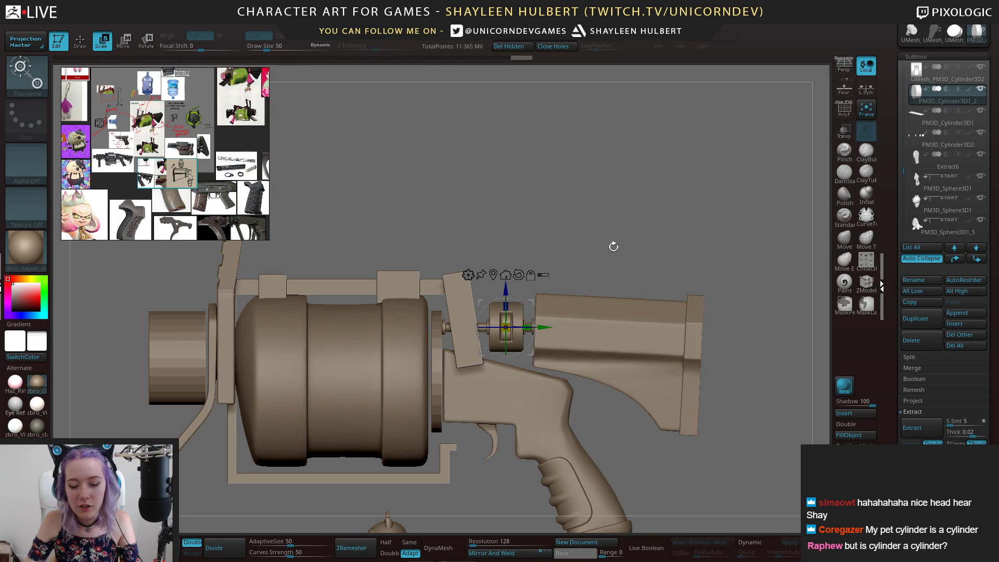
Try to select the notched cylinder, its inner disc, the rods and the collars for a joint transform, excluding the rods
alt+drag(658, 241, 624, 250)
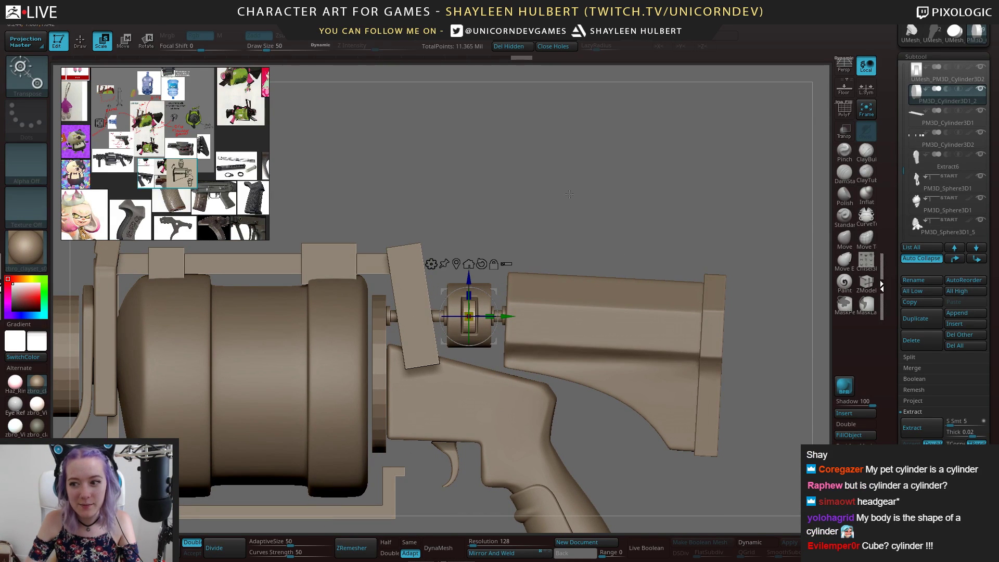
drag(649, 221, 624, 182)
alt+drag(659, 153, 650, 210)
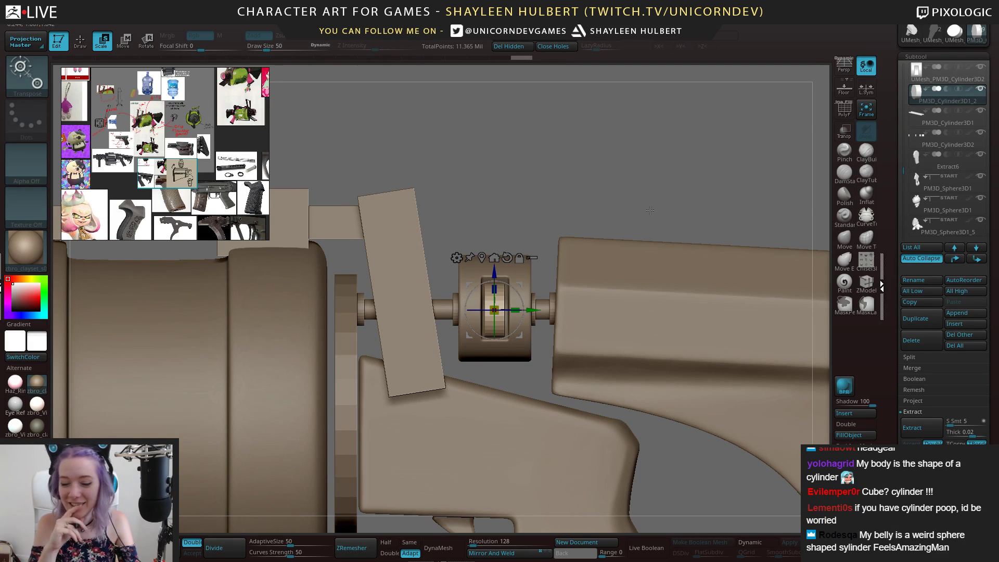
drag(585, 212, 556, 187)
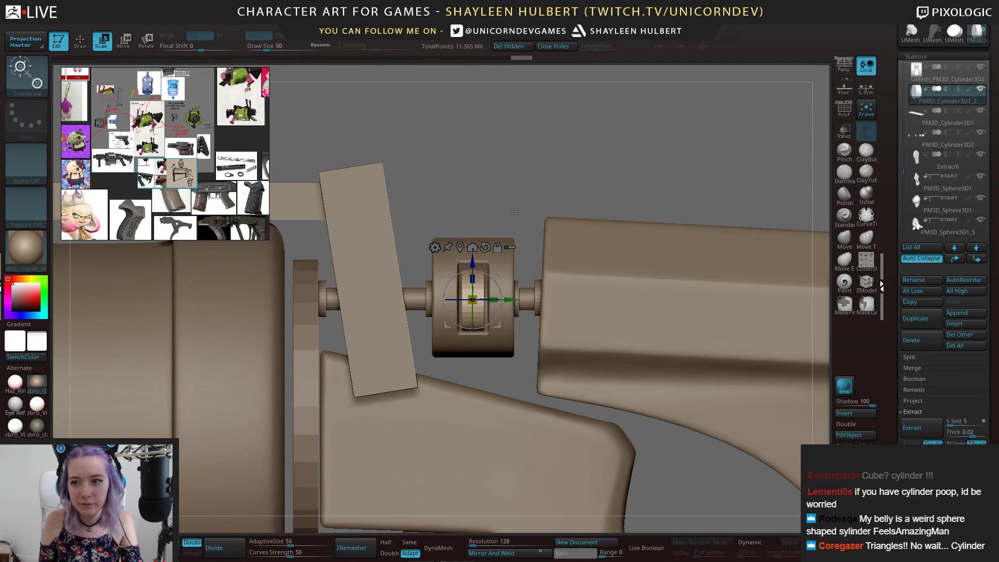
drag(553, 201, 550, 167)
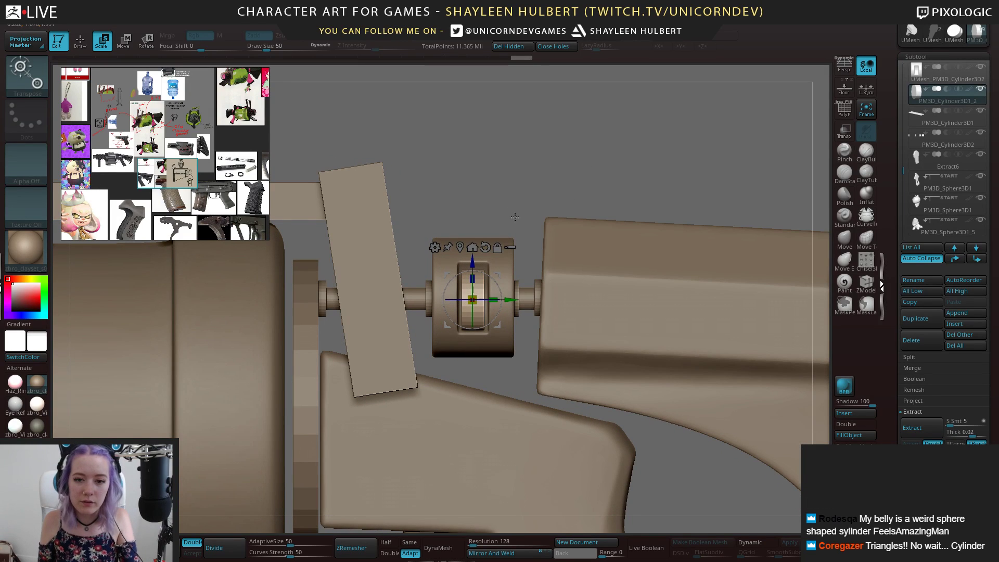
mouse_move(422, 209)
ctrl+shift+mouse_down()
mouse_move(488, 329)
mouse_move(526, 368)
mouse_move(530, 359)
ctrl+shift+mouse_up()
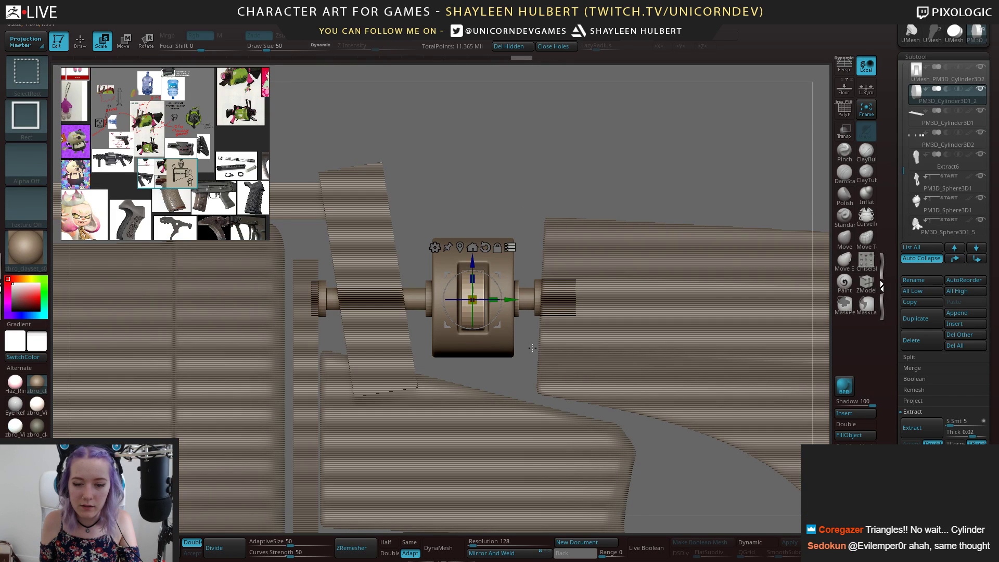
mouse_move(667, 455)
ctrl+mouse_down()
mouse_move(613, 335)
mouse_move(544, 223)
mouse_move(548, 233)
ctrl+mouse_up()
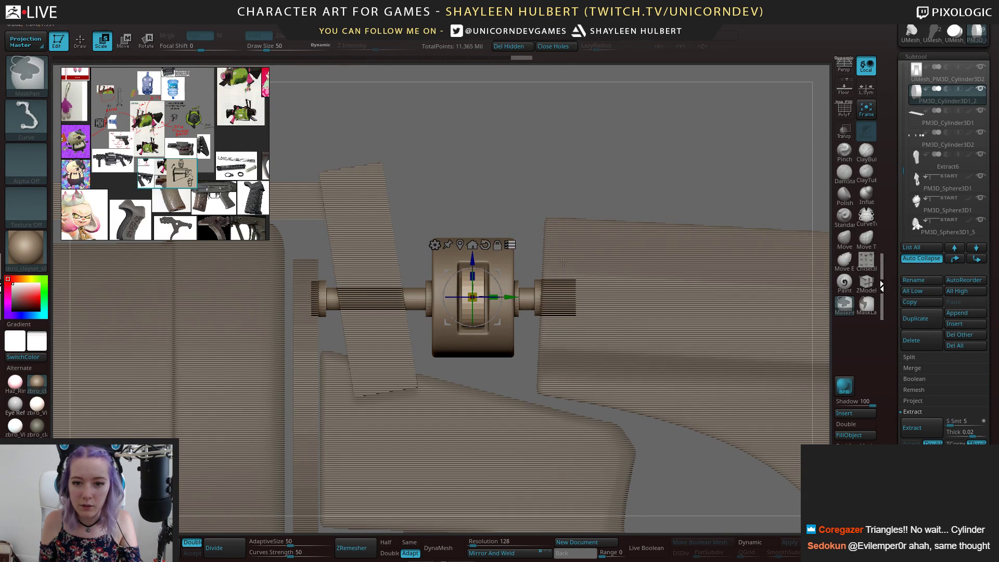
ctrl+alt+shift+drag(405, 228, 413, 342)
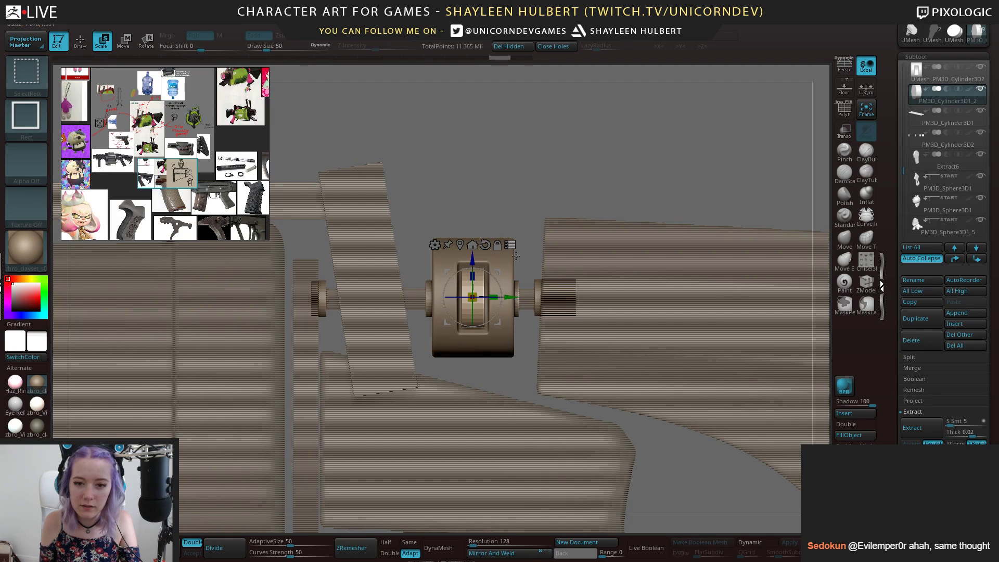
ctrl+drag(541, 322, 530, 360)
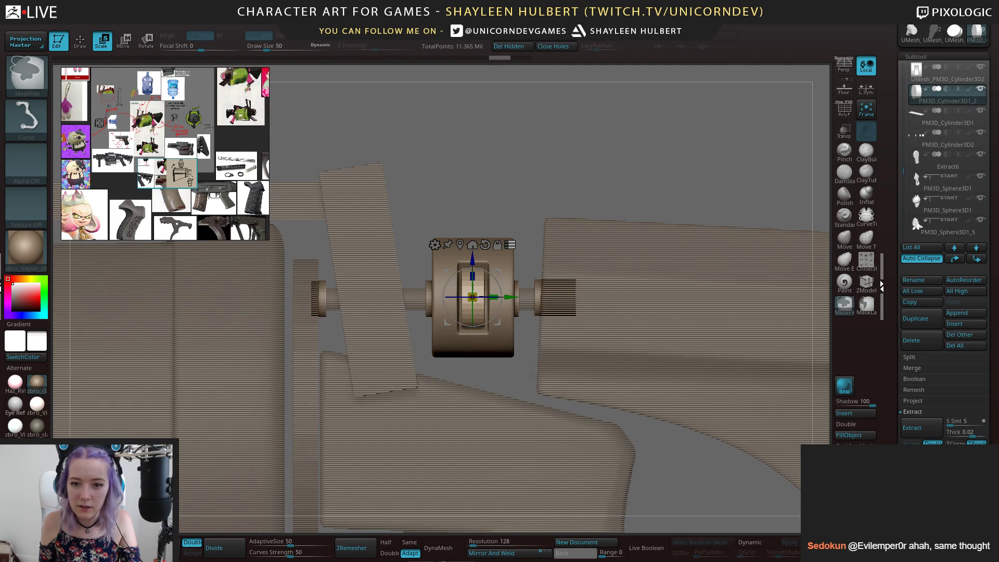
Make the collars the active subtool, try moving the selected parts along the rods, undo it and clear the multi-subtool selection
drag(904, 163, 925, 178)
click(917, 166)
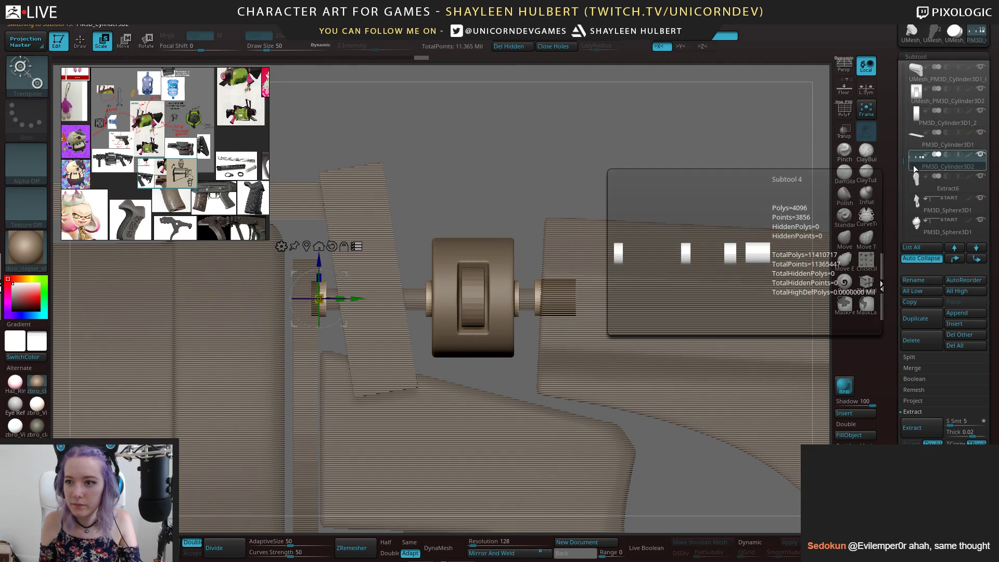
mouse_move(533, 190)
alt+mouse_down()
mouse_move(533, 279)
mouse_move(534, 261)
alt+mouse_up()
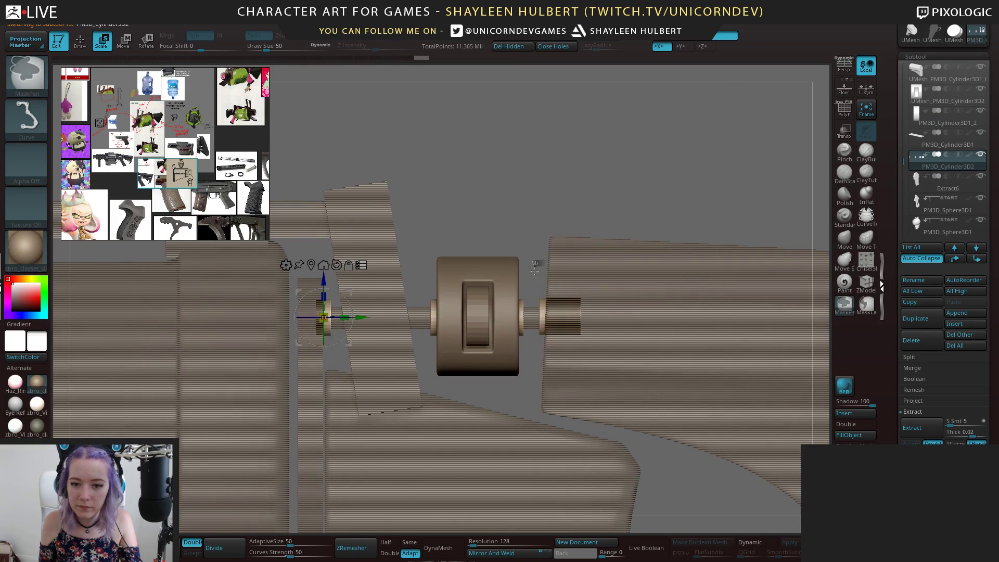
ctrl+drag(539, 385, 535, 393)
drag(363, 317, 342, 317)
key(ctrl+z)
mouse_move(516, 212)
alt+mouse_down()
mouse_move(517, 232)
mouse_move(496, 237)
mouse_move(503, 148)
alt+mouse_up()
mouse_move(351, 209)
alt+mouse_down()
mouse_move(542, 167)
mouse_move(541, 130)
alt+mouse_up()
ctrl+shift+drag(318, 206, 622, 497)
alt+drag(613, 231, 557, 255)
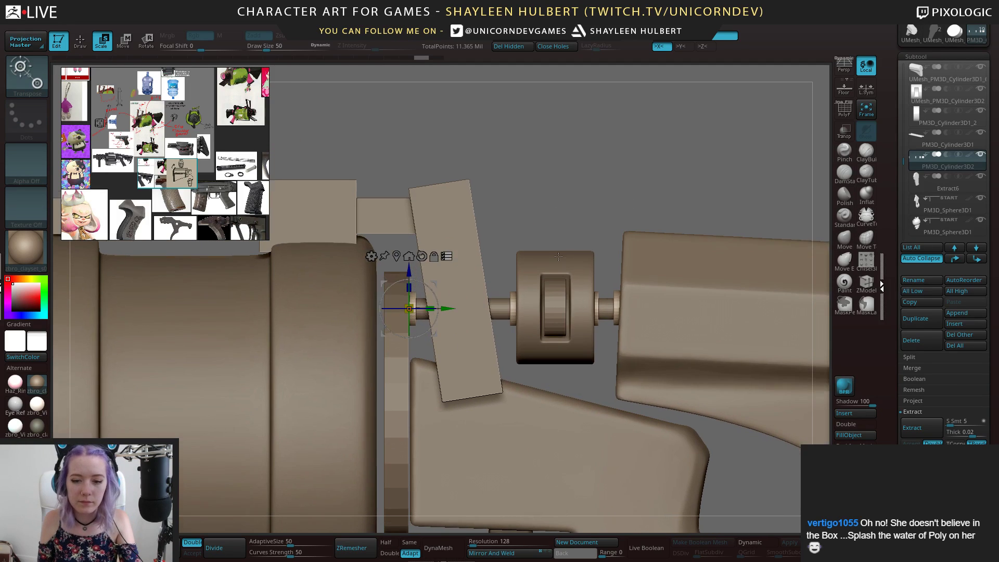
Try to move the collars with the gizmo from an angled view and undo the moves
key(q)
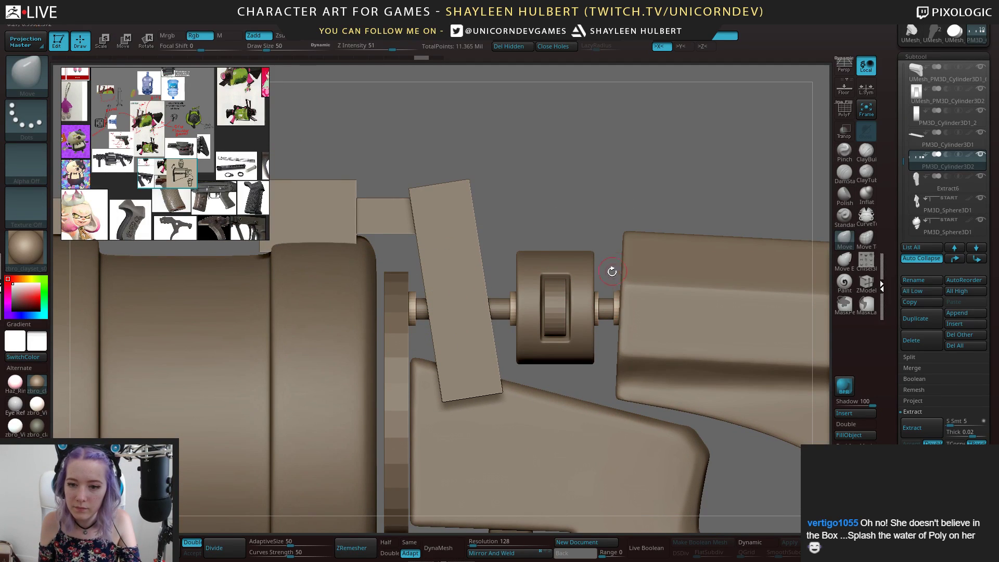
key(ctrl)
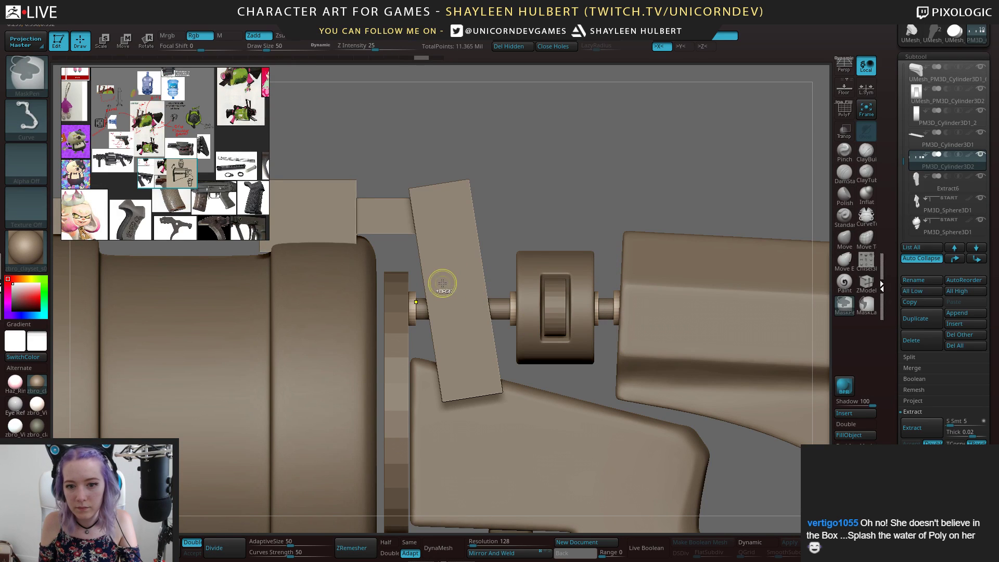
mouse_move(471, 248)
alt+mouse_down()
mouse_move(474, 319)
mouse_move(466, 267)
alt+mouse_up()
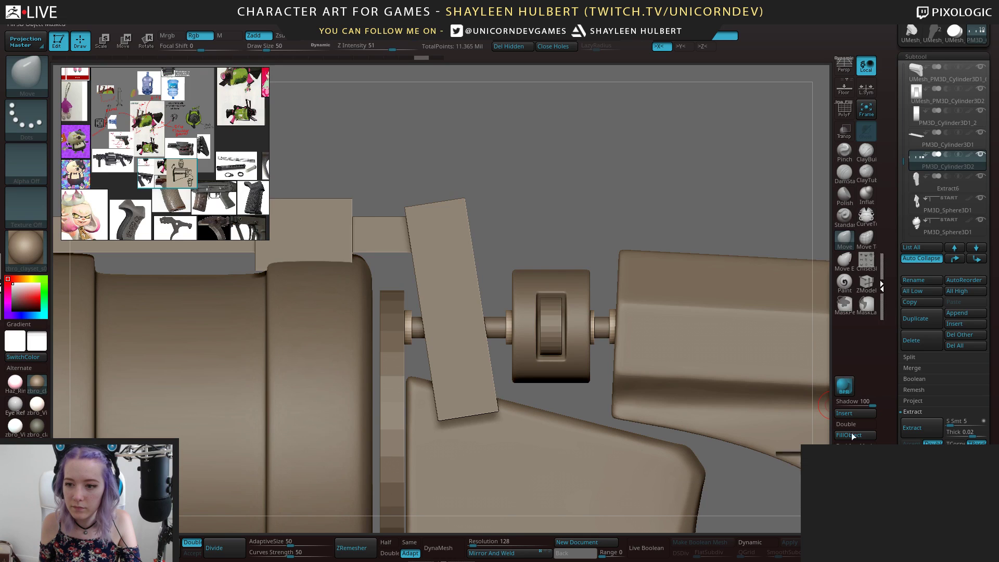
drag(620, 241, 600, 222)
key(w)
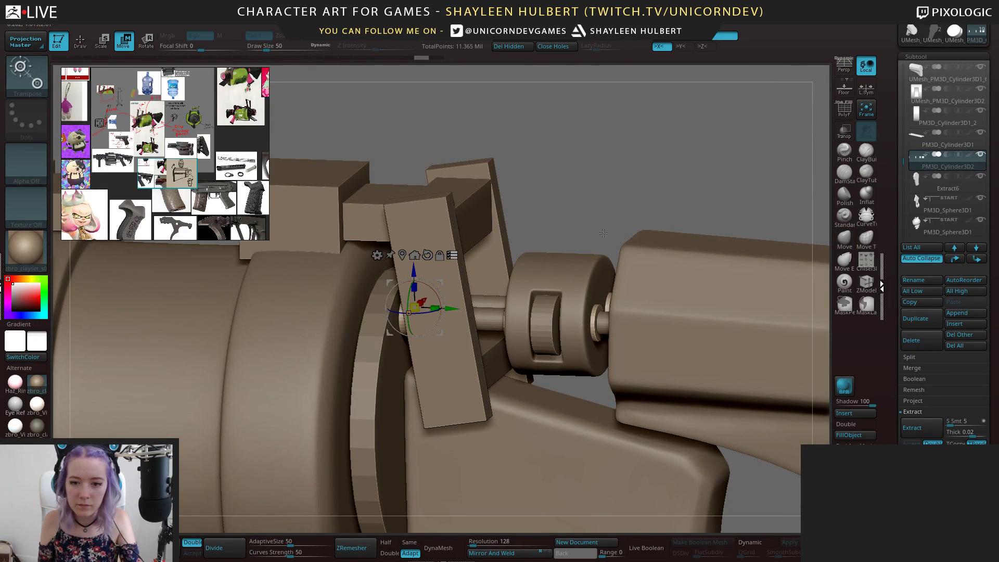
drag(420, 303, 440, 281)
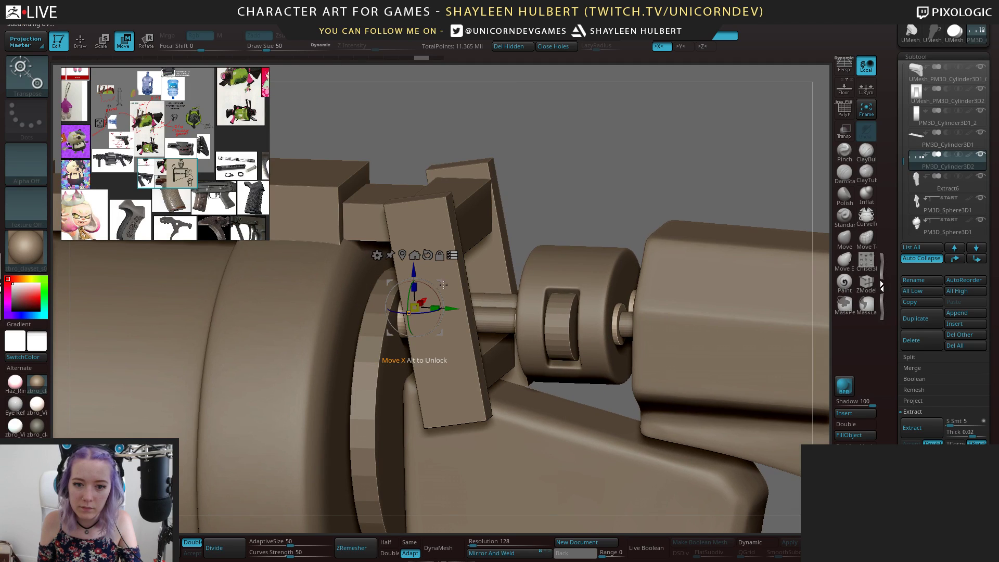
key(ctrl+z)
alt+drag(536, 244, 579, 213)
mouse_move(474, 293)
mouse_down()
mouse_move(482, 298)
mouse_move(470, 290)
mouse_up()
key(ctrl+z)
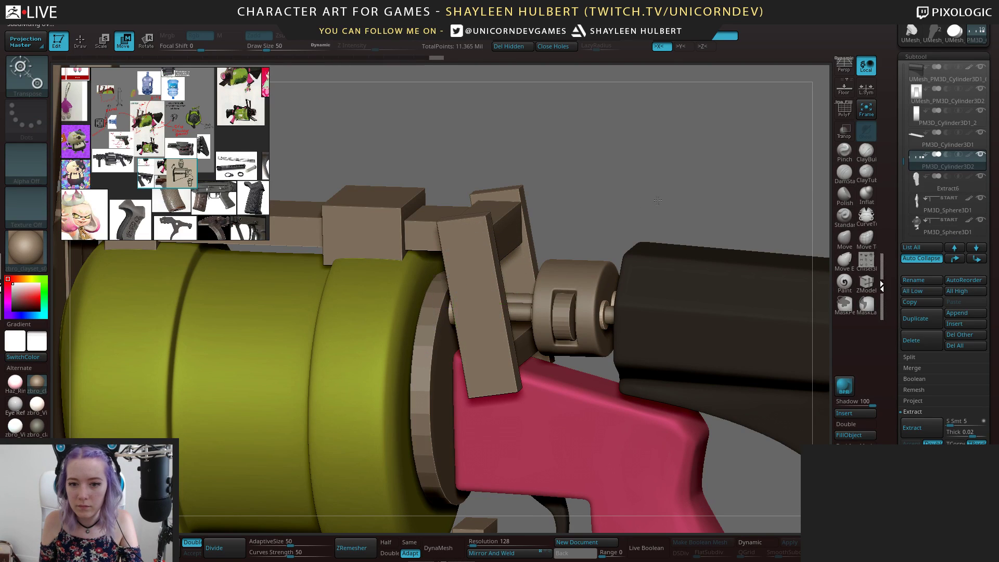
In straight side view, mask the collars at the stock end of the rods and ready the Move gizmo
shift+drag(654, 204, 646, 214)
key(q)
mouse_move(628, 350)
ctrl+mouse_down()
mouse_move(660, 200)
mouse_move(558, 218)
mouse_move(572, 186)
ctrl+mouse_up()
key(b)
key(m)
key(v)
key(w)
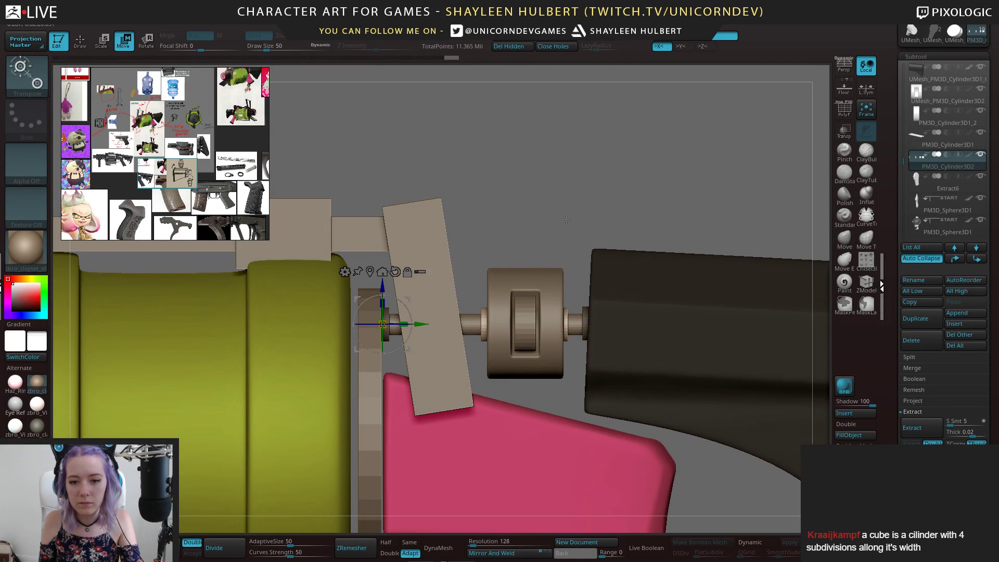
Select the wheel connector pieces between the gun body and the stock and move them along the axis toward the tilted bracket
ctrl+shift+drag(475, 256, 571, 386)
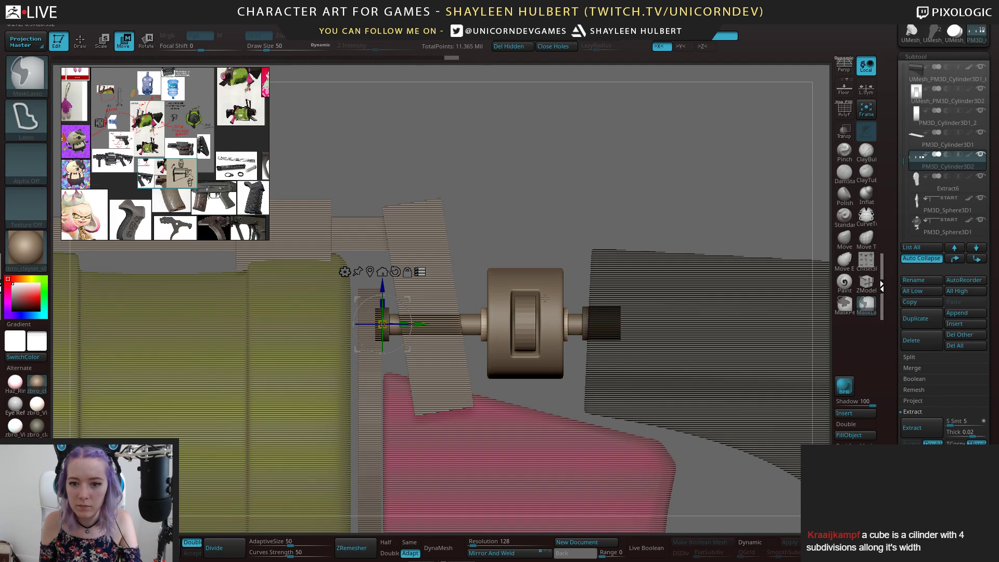
key(ctrl+shift)
ctrl+alt+shift+drag(468, 284, 434, 394)
drag(411, 324, 385, 324)
drag(610, 206, 391, 325)
drag(613, 250, 692, 333)
Select the black stock with its butt plate and shift both along the axis toward the wheel connector
ctrl+drag(429, 376, 406, 281)
mouse_move(308, 180)
ctrl+alt+shift+mouse_down()
mouse_move(367, 335)
mouse_move(461, 344)
ctrl+alt+shift+mouse_up()
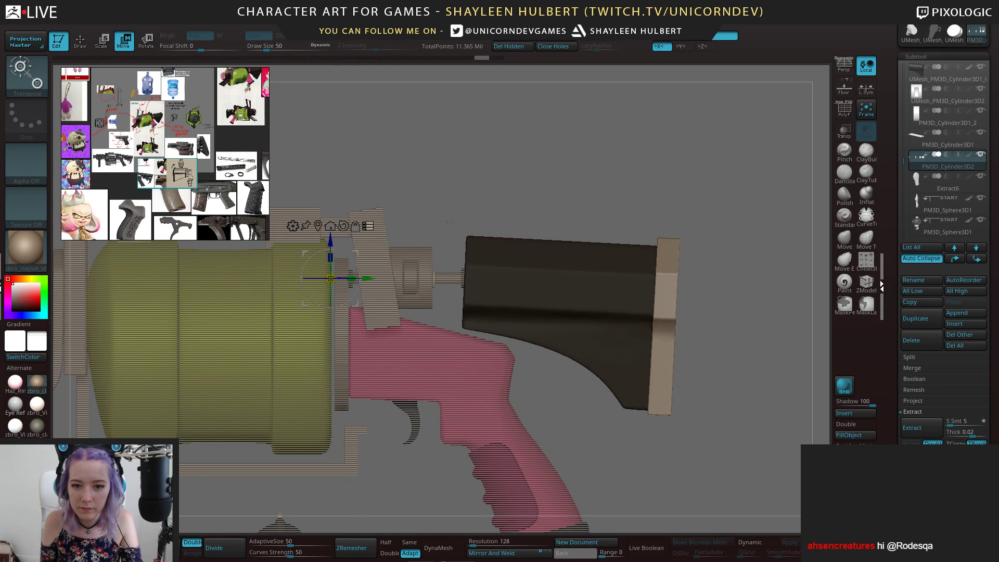
alt+drag(451, 219, 435, 248)
drag(368, 279, 310, 237)
alt+drag(593, 192, 602, 350)
ctrl+shift+drag(657, 380, 465, 218)
Slide the connector's small rod and collar pieces along the axis between the back plate and the stock
alt+drag(549, 115, 744, 200)
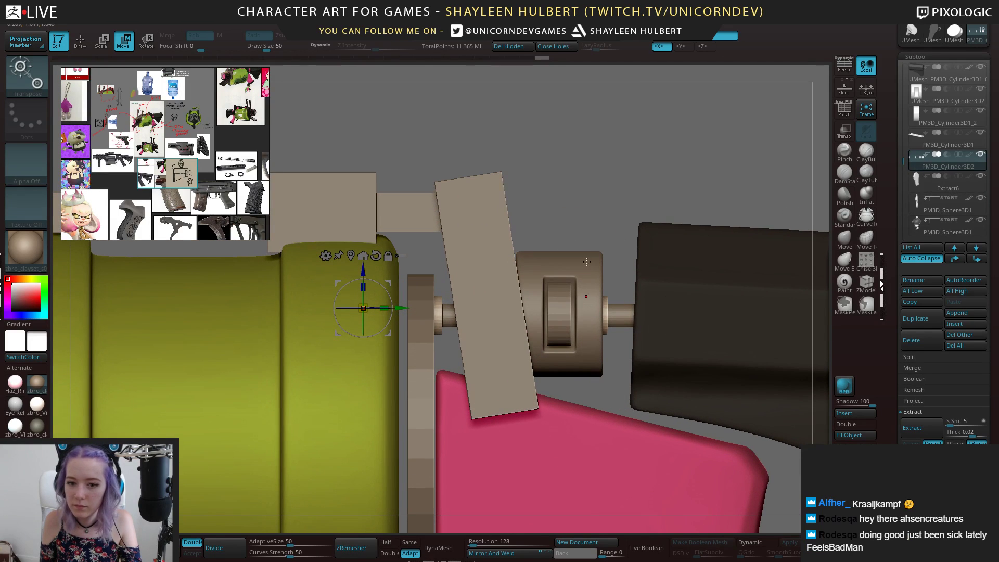
ctrl+shift+drag(618, 229, 711, 418)
drag(399, 308, 365, 308)
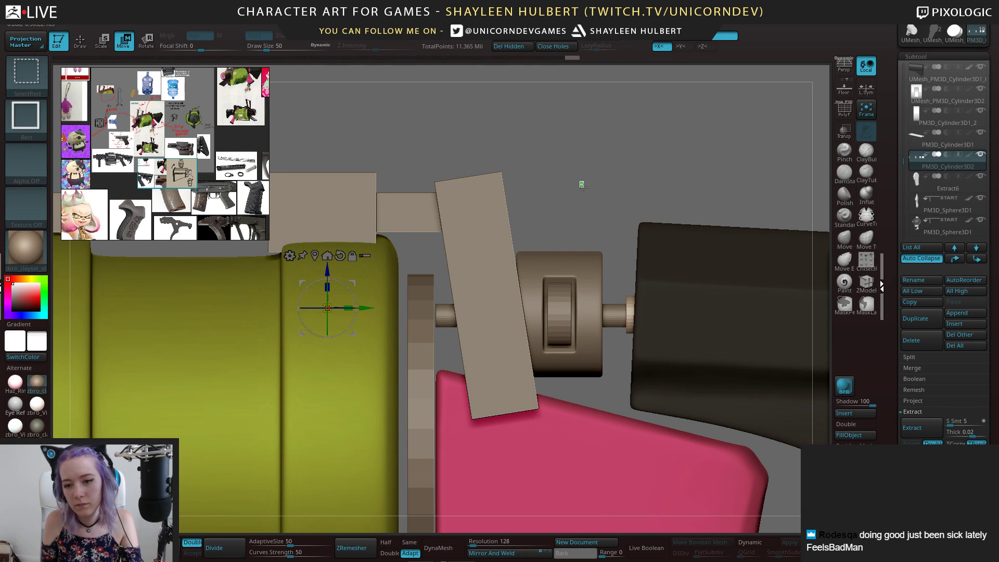
key(ctrl+shift)
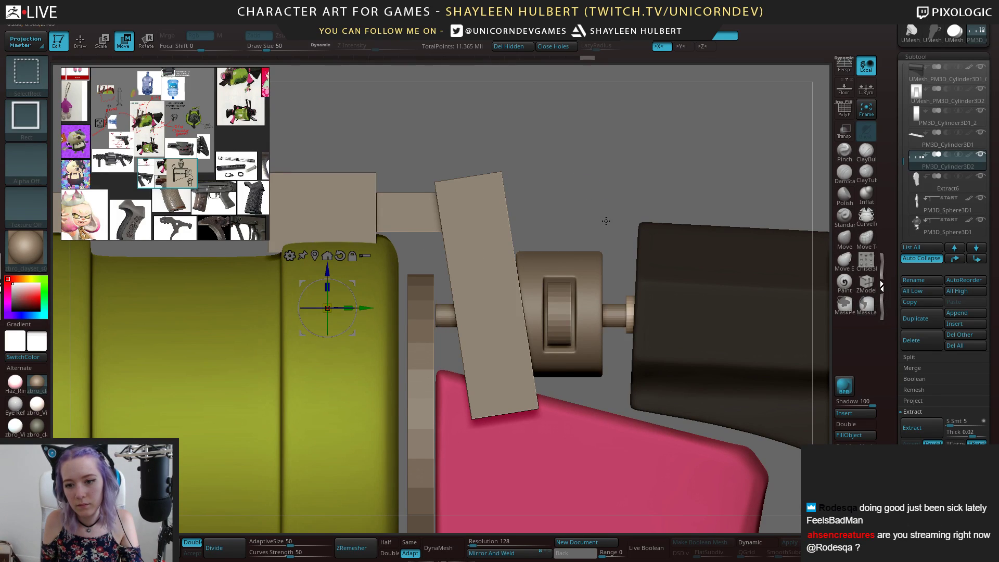
drag(603, 225, 611, 228)
key(ctrl+shift)
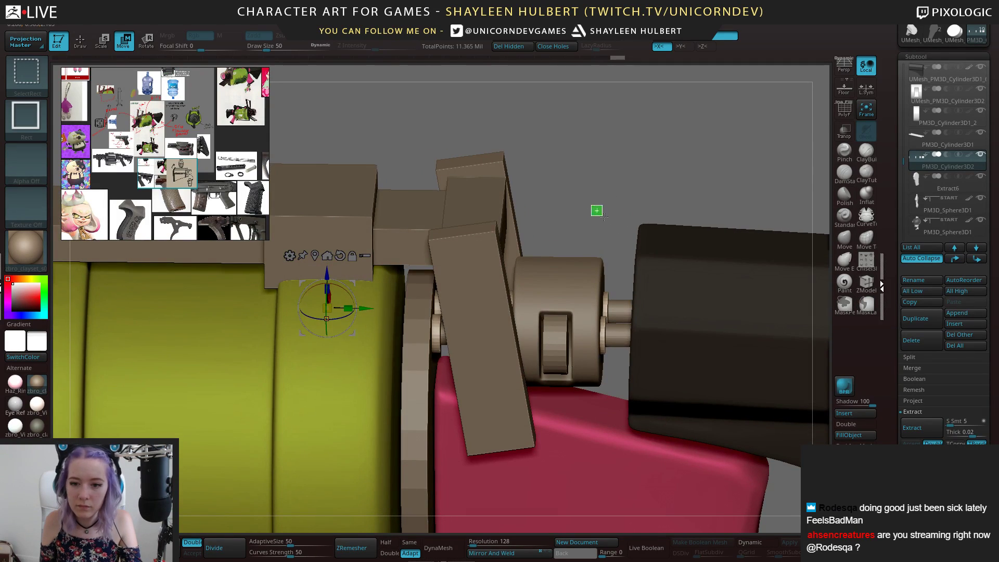
key(ctrl+shift)
ctrl+shift+click(601, 222)
mouse_move(601, 223)
mouse_down()
mouse_move(591, 208)
mouse_move(491, 207)
mouse_move(596, 187)
mouse_move(646, 199)
mouse_move(501, 238)
mouse_move(554, 390)
mouse_up()
key(ctrl+shift)
key(ctrl+shift)
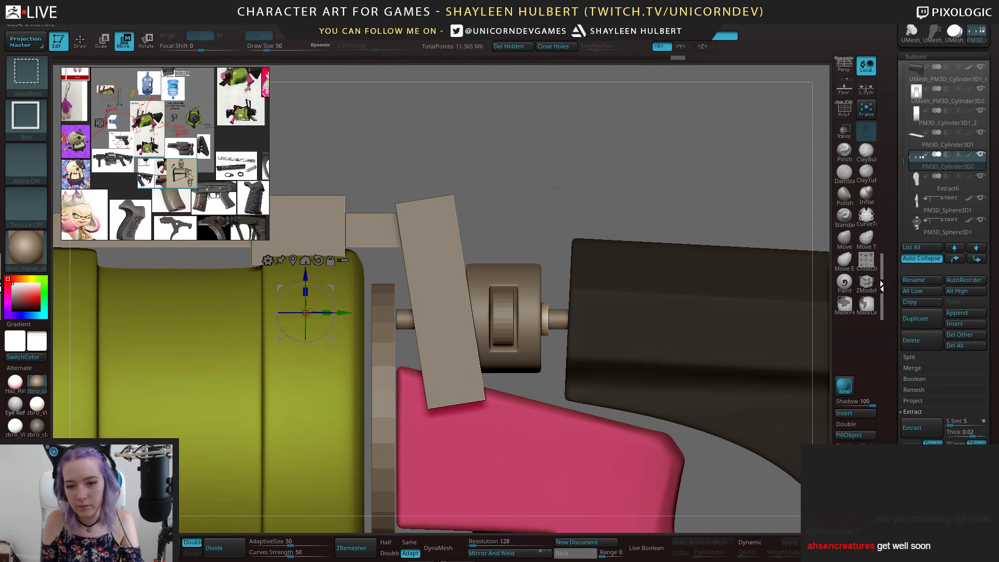
Turn on perspective for the viewport and review the whole gun's proportions from the side
mouse_move(560, 204)
mouse_down()
mouse_move(521, 183)
mouse_move(660, 187)
mouse_up()
key(p)
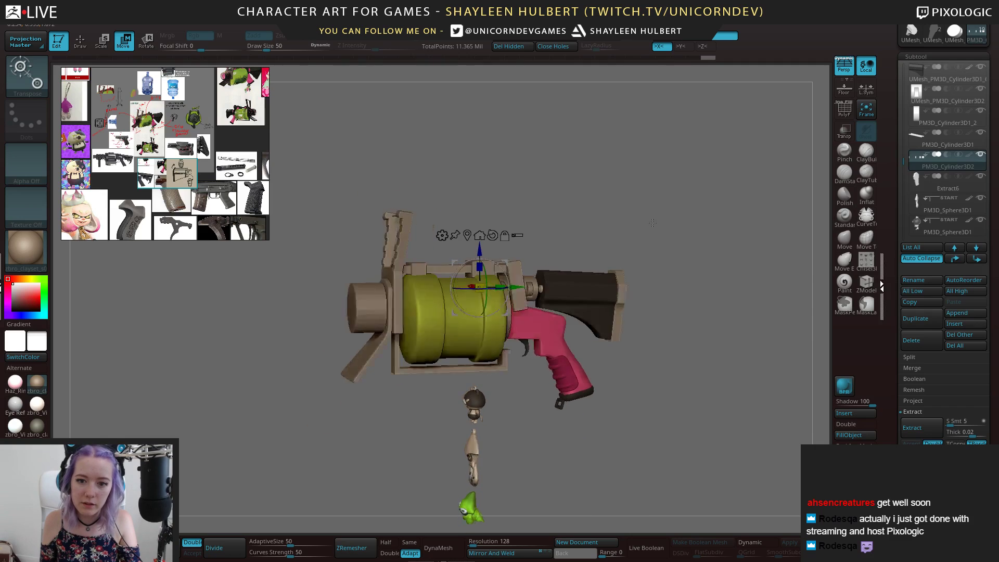
drag(639, 223, 659, 208)
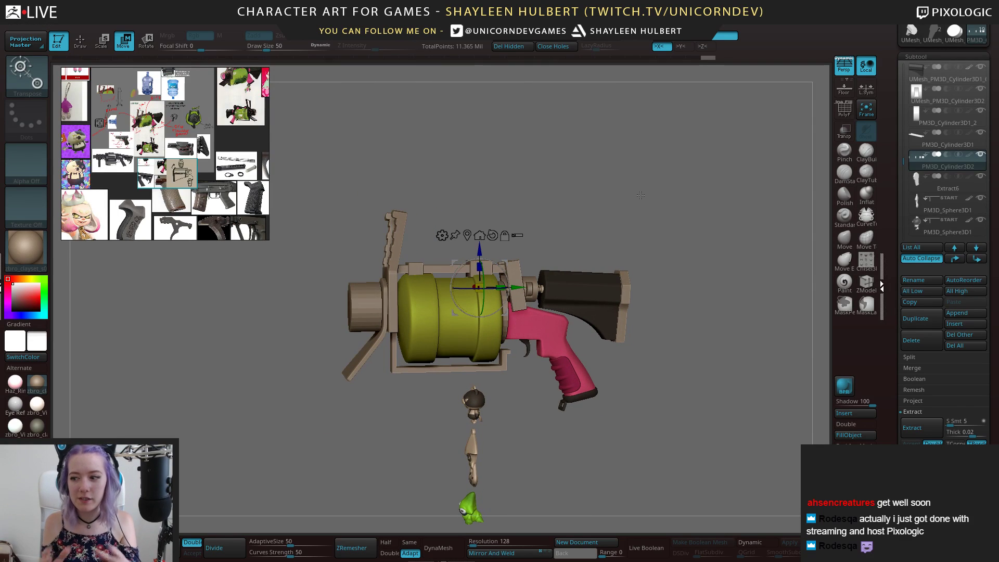
drag(603, 231, 718, 214)
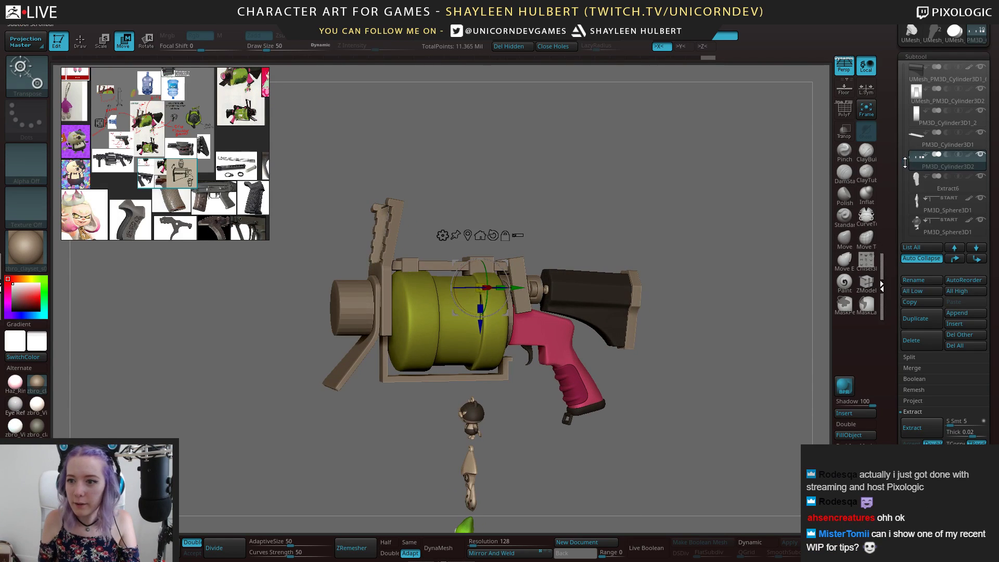
Hide the three keychain charm subtools hanging below the gun
scroll(947, 157, down, 2)
click(980, 176)
click(980, 155)
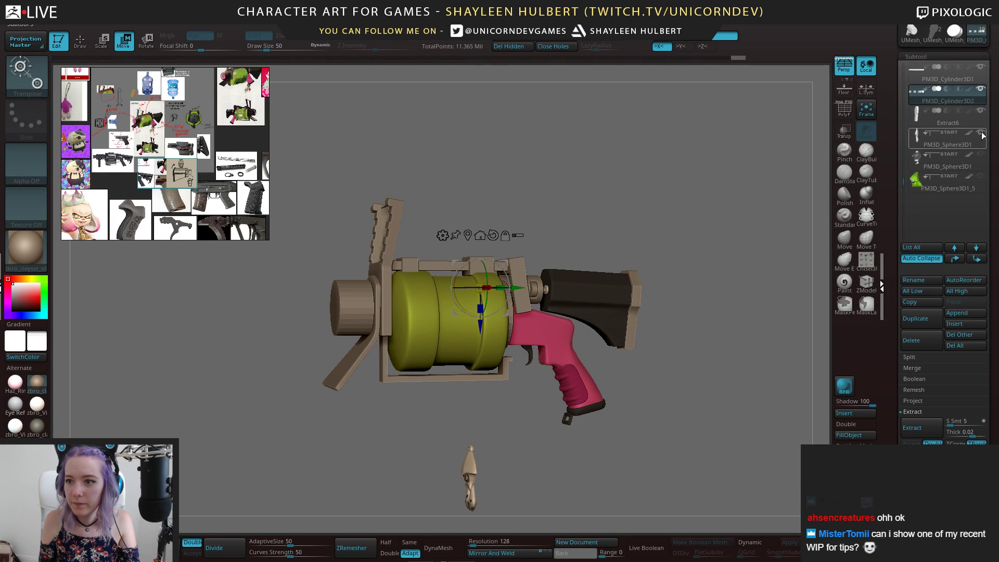
alt+drag(682, 404, 700, 377)
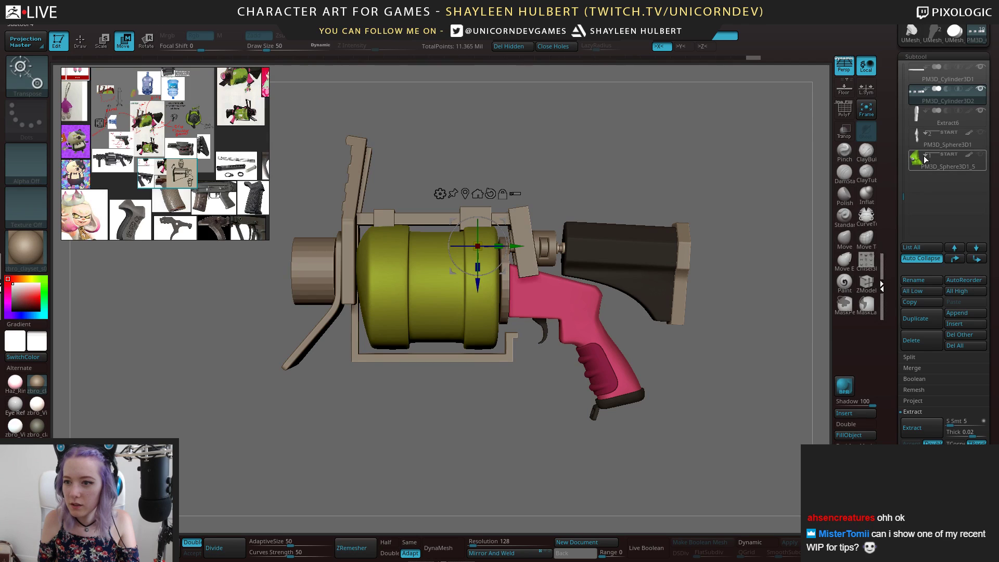
key(ctrl+z)
click(980, 132)
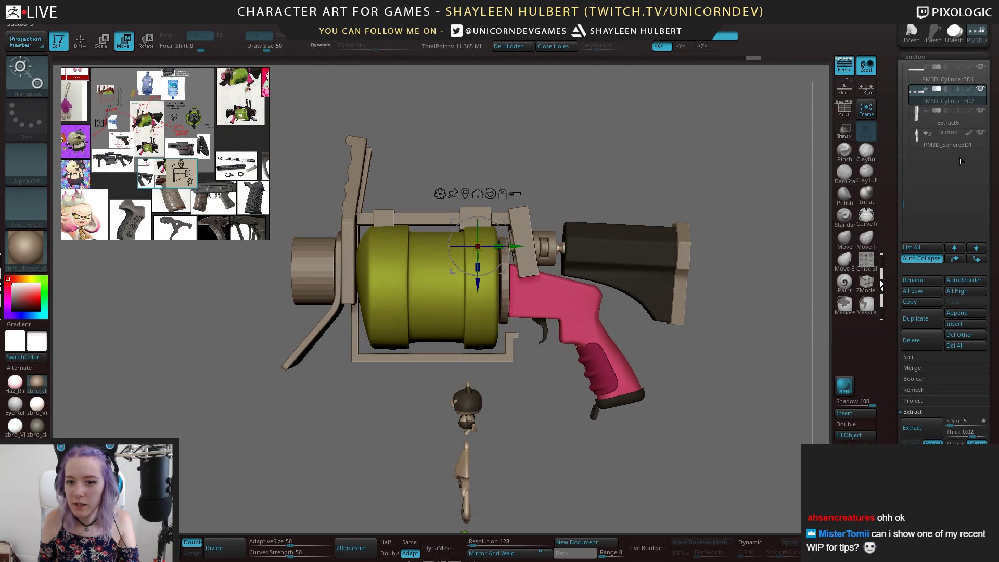
alt+drag(715, 383, 704, 348)
drag(703, 348, 729, 345)
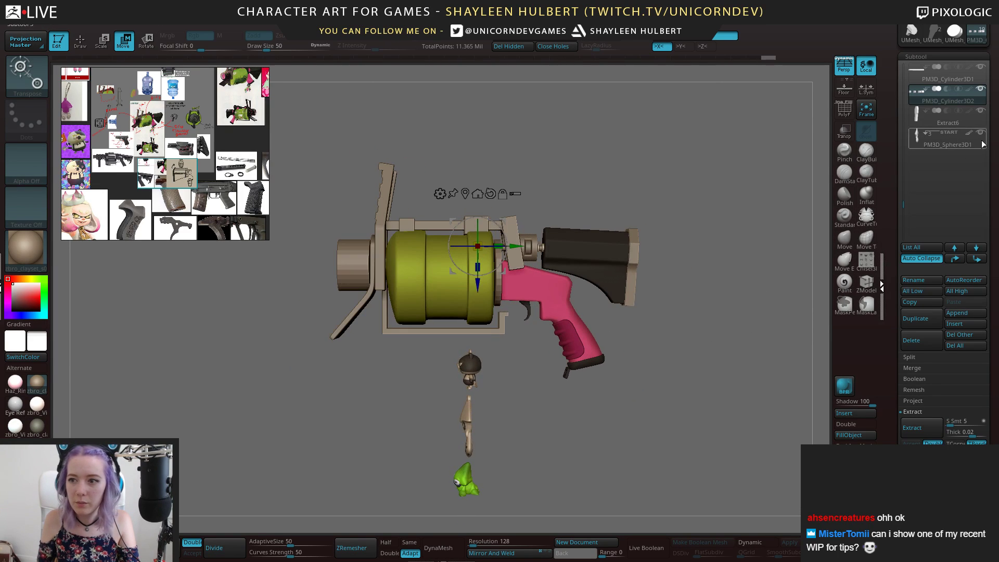
click(980, 133)
alt+drag(650, 128, 561, 122)
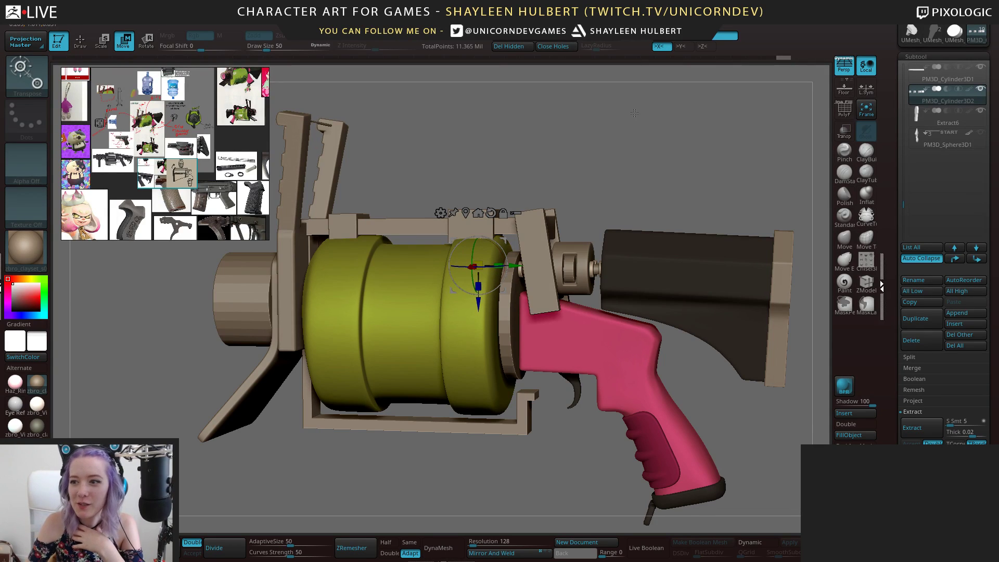
Compare the gun model's overall shape with the annotated concept painting on the reference board
scroll(221, 151, up, 6)
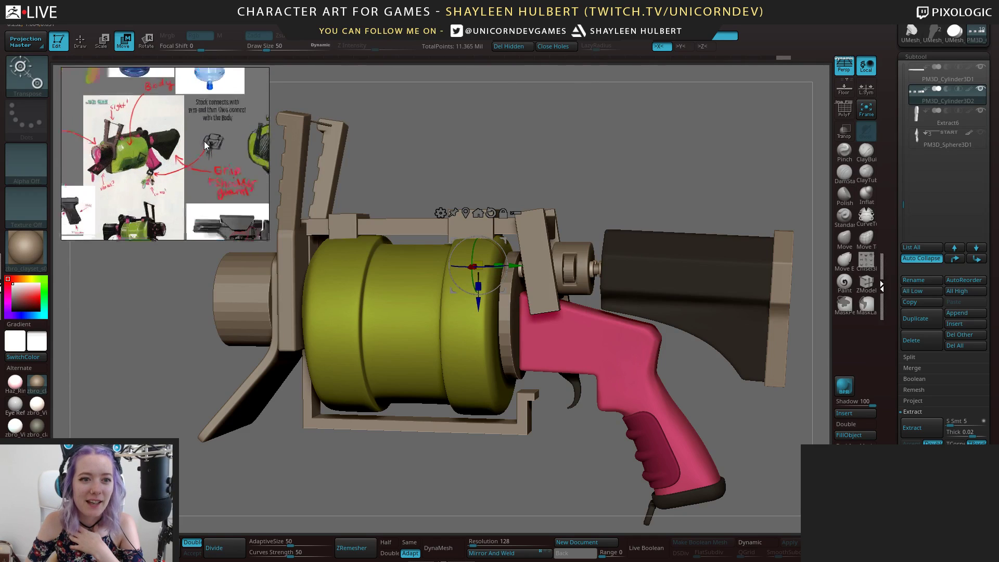
scroll(220, 135, down, 4)
scroll(200, 141, up, 6)
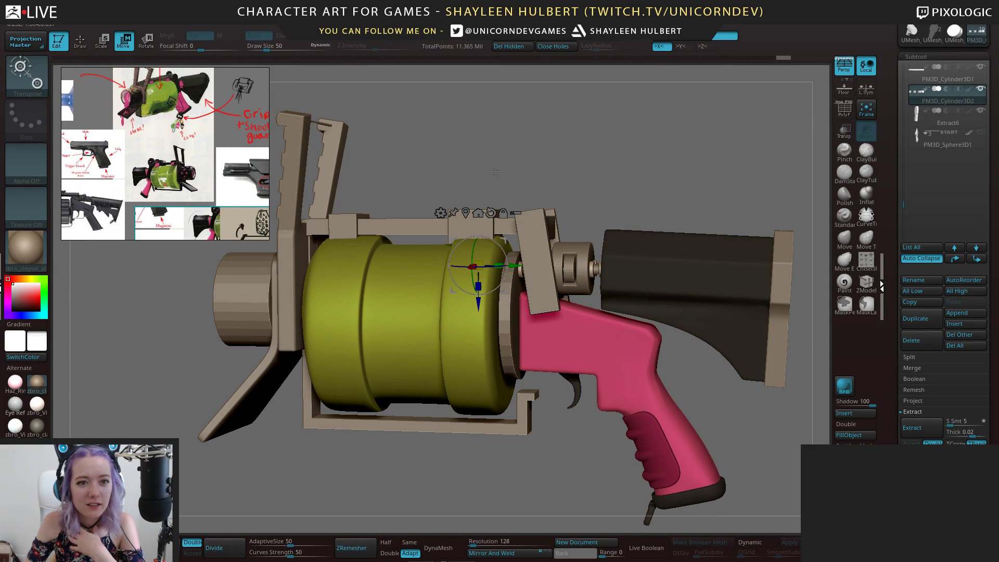
click(560, 146)
mouse_move(626, 176)
alt+mouse_down()
mouse_move(605, 165)
mouse_move(533, 174)
mouse_move(571, 166)
mouse_move(595, 178)
mouse_move(533, 191)
mouse_move(629, 179)
alt+mouse_up()
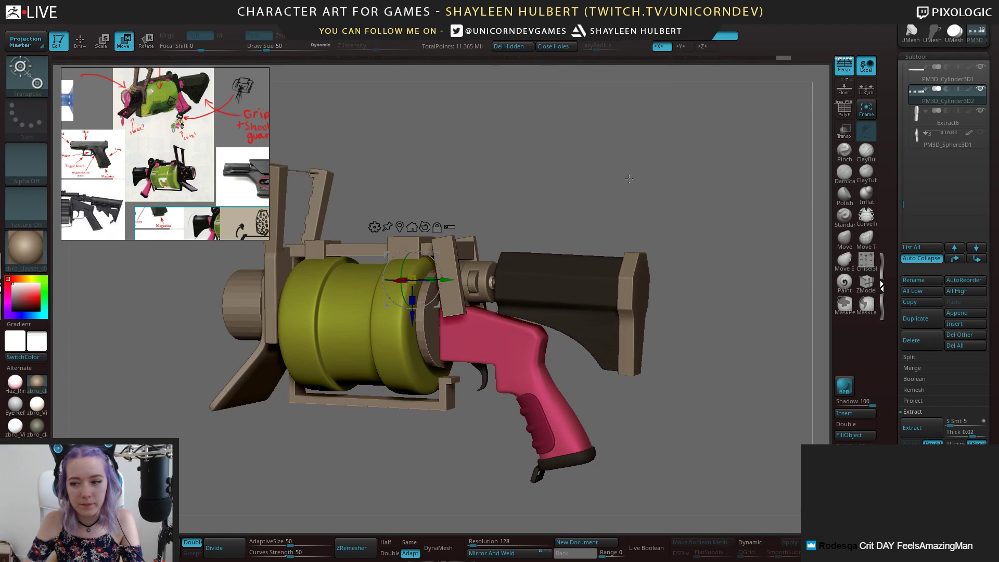
drag(567, 187, 607, 181)
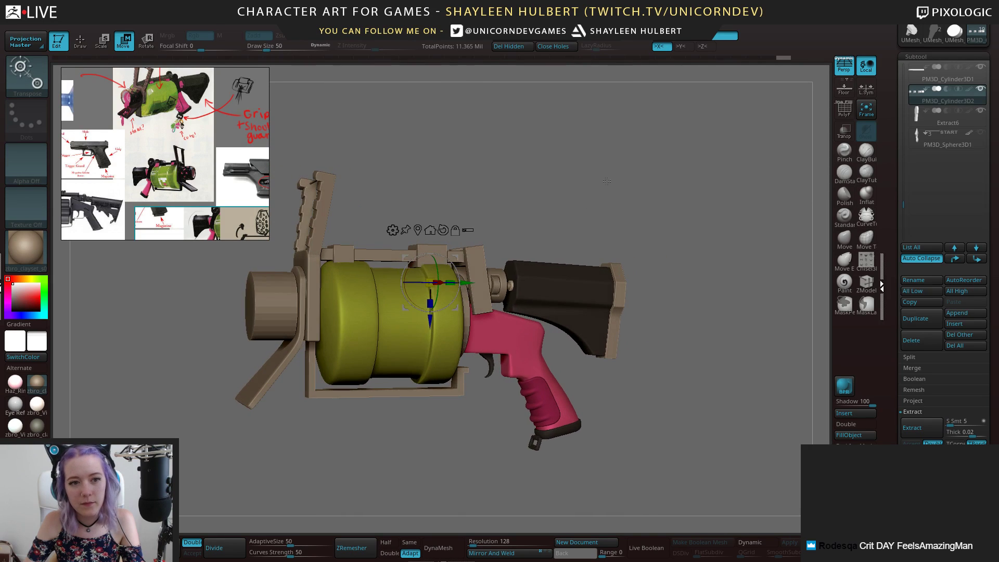
scroll(160, 161, up, 5)
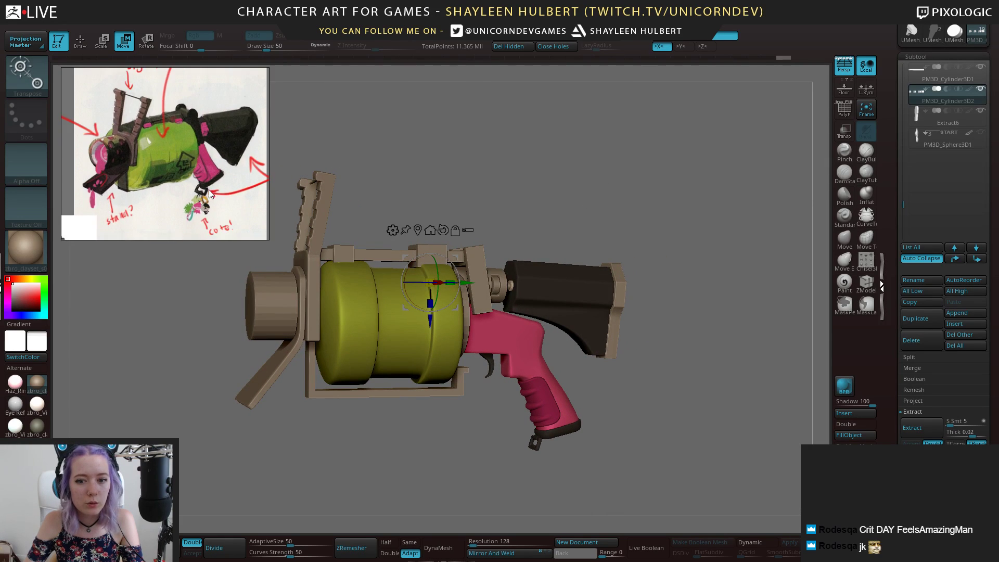
scroll(204, 171, up, 1)
scroll(204, 171, down, 1)
middle_drag(185, 173, 191, 183)
Examine the pink grip, trigger, connector and stock of the gun model from several angles
drag(676, 417, 550, 474)
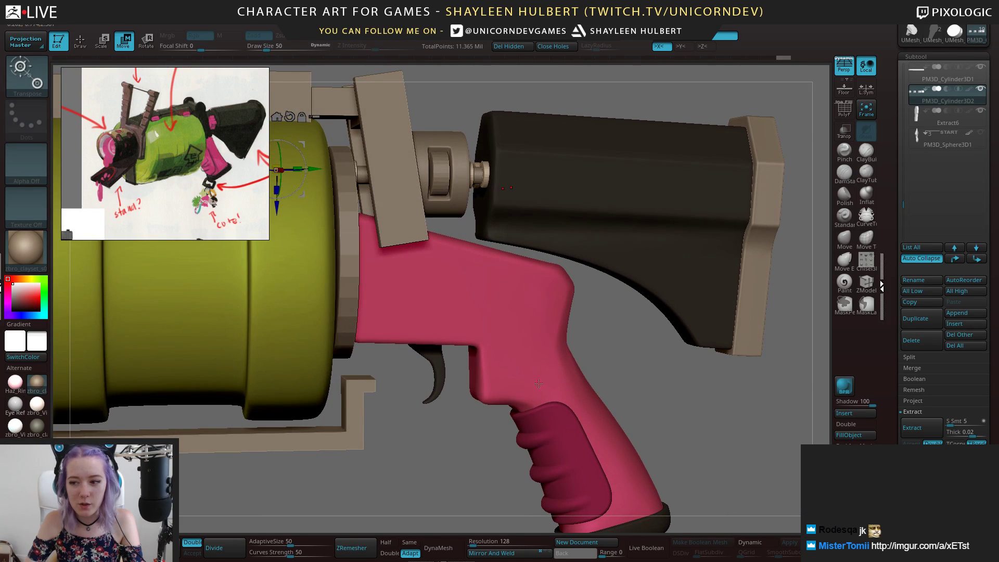
drag(528, 382, 583, 298)
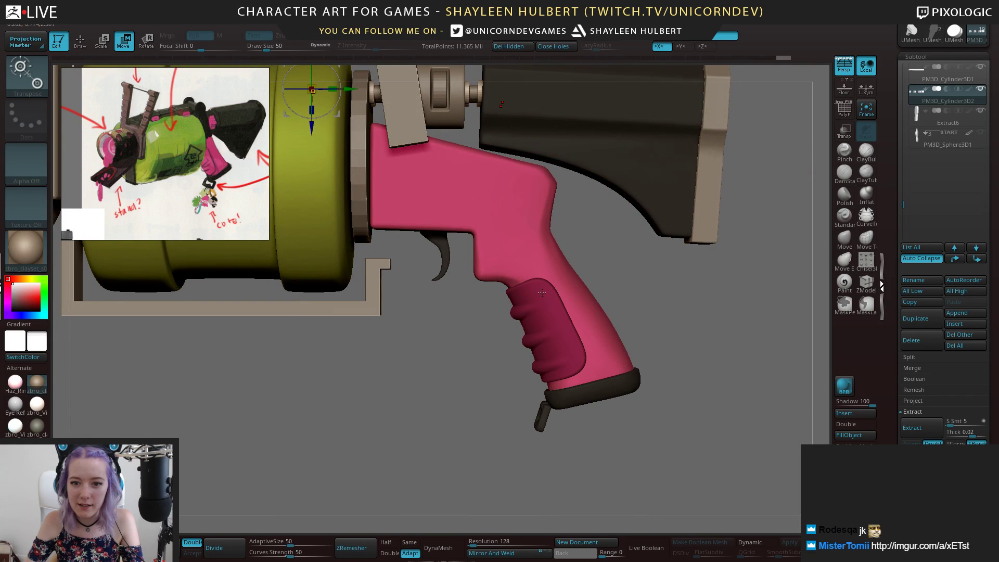
alt+drag(733, 324, 558, 307)
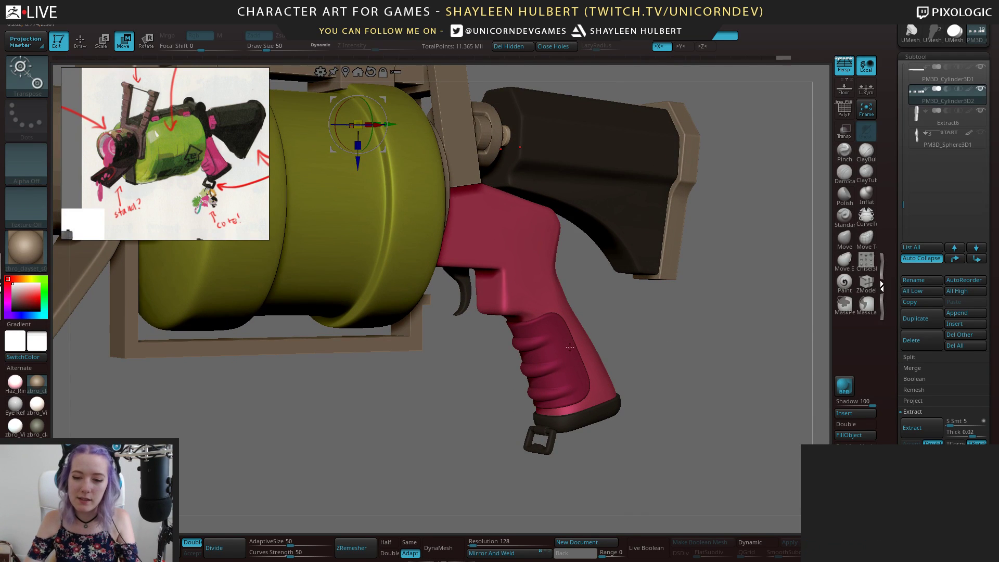
drag(559, 327, 478, 436)
drag(402, 421, 449, 458)
click(974, 328)
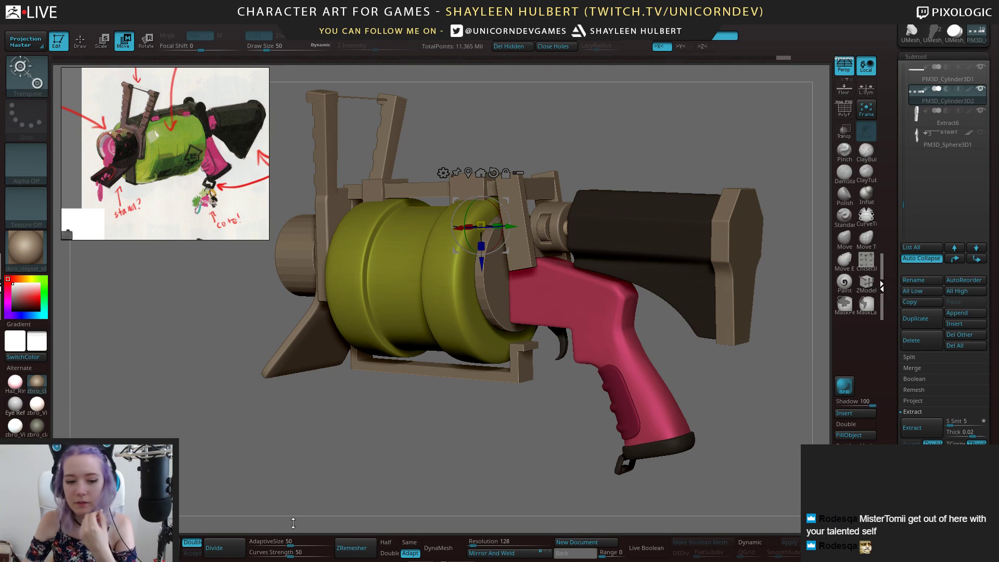
Switch to Photoshop and paste the copied winged character render into a new document
key(alt+Tab)
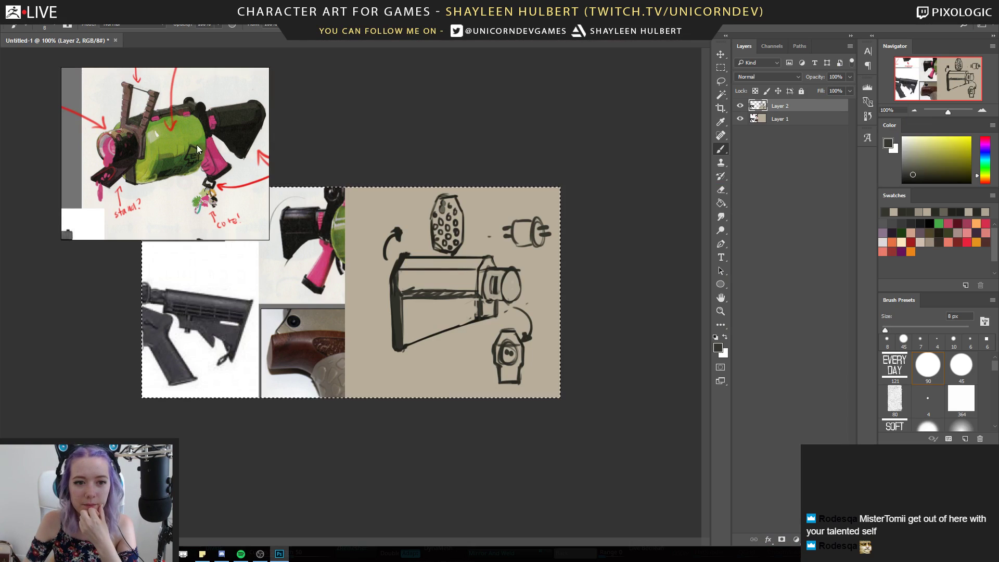
click(29, 18)
key(ctrl+a)
click(28, 19)
click(28, 19)
key(ctrl+n)
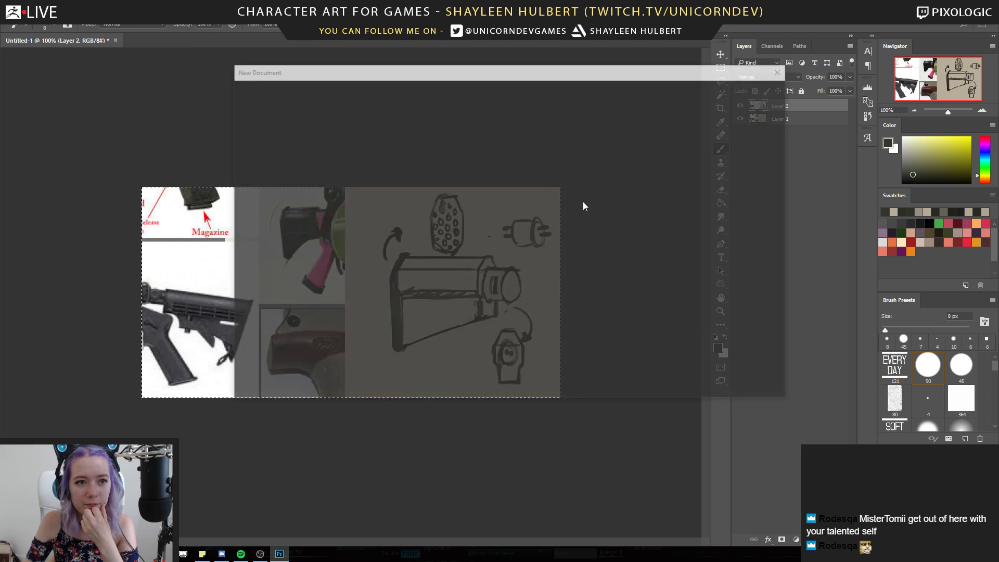
click(706, 375)
key(ctrl+v)
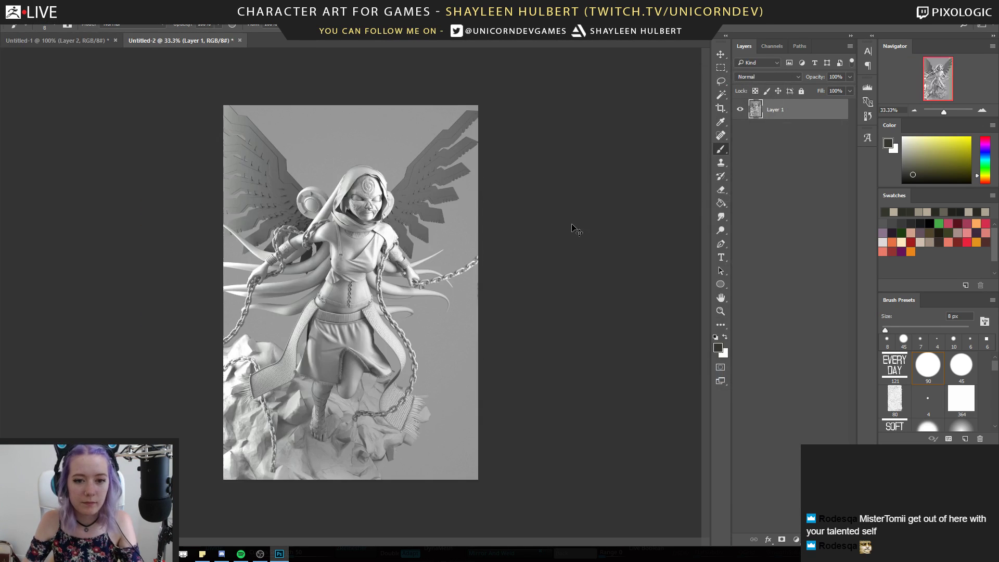
Examine the winged character sculpt's face, torso, chains, skirt and legs in the pasted render
key(z)
click(370, 225)
click(370, 226)
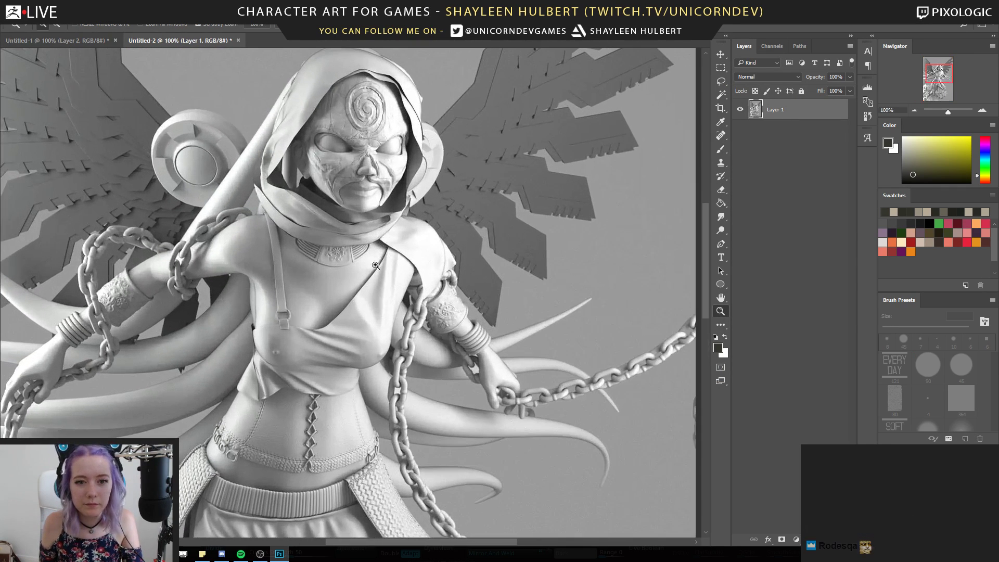
alt+click(358, 282)
alt+click(359, 284)
click(370, 291)
click(375, 298)
alt+click(374, 298)
drag(384, 238, 384, 305)
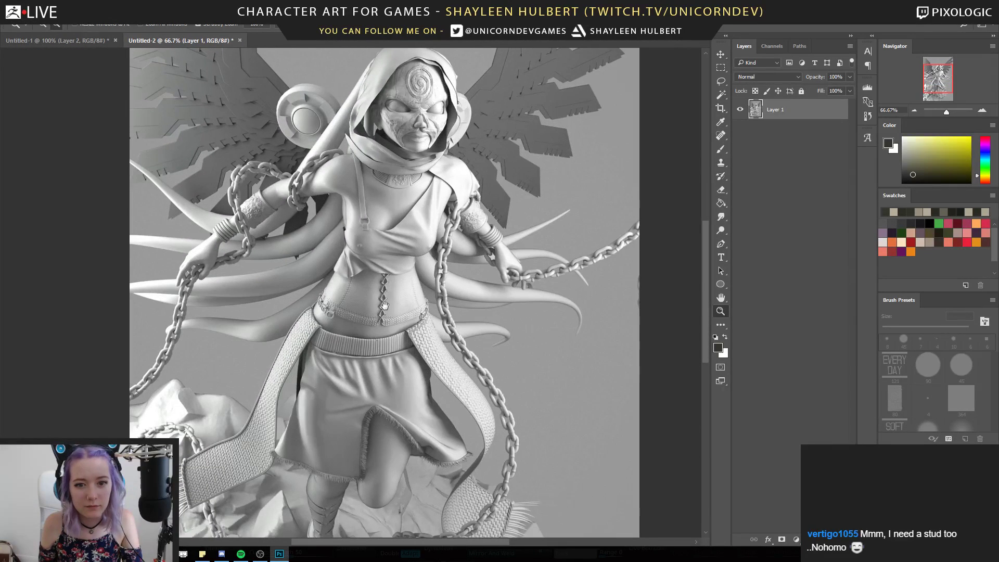
alt+click(357, 351)
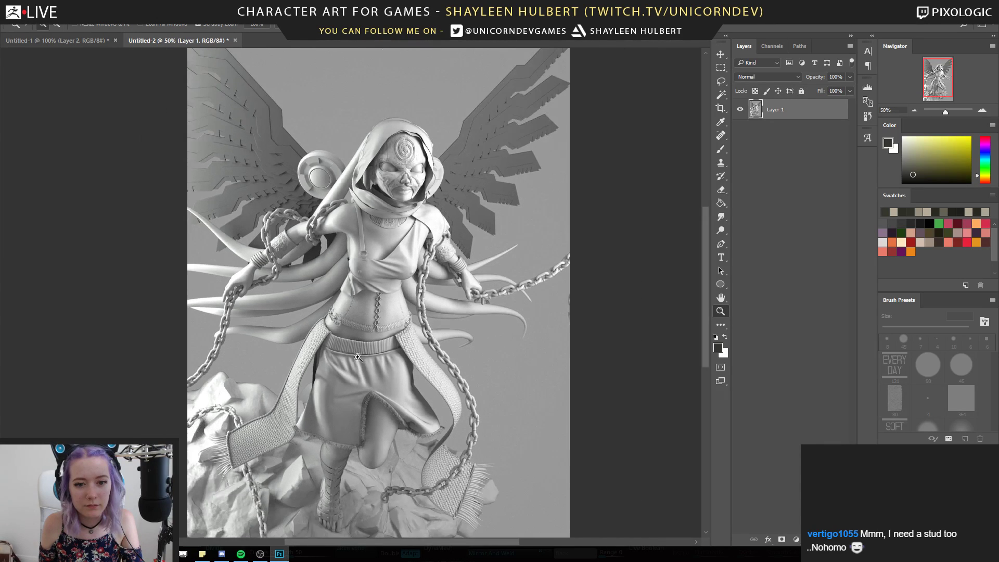
drag(365, 397, 364, 314)
click(364, 313)
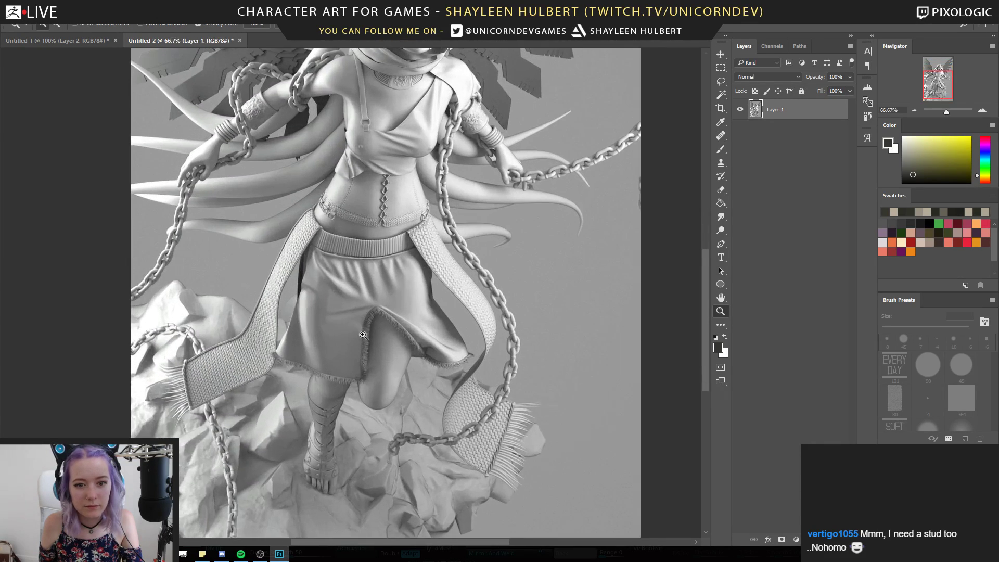
alt+click(362, 336)
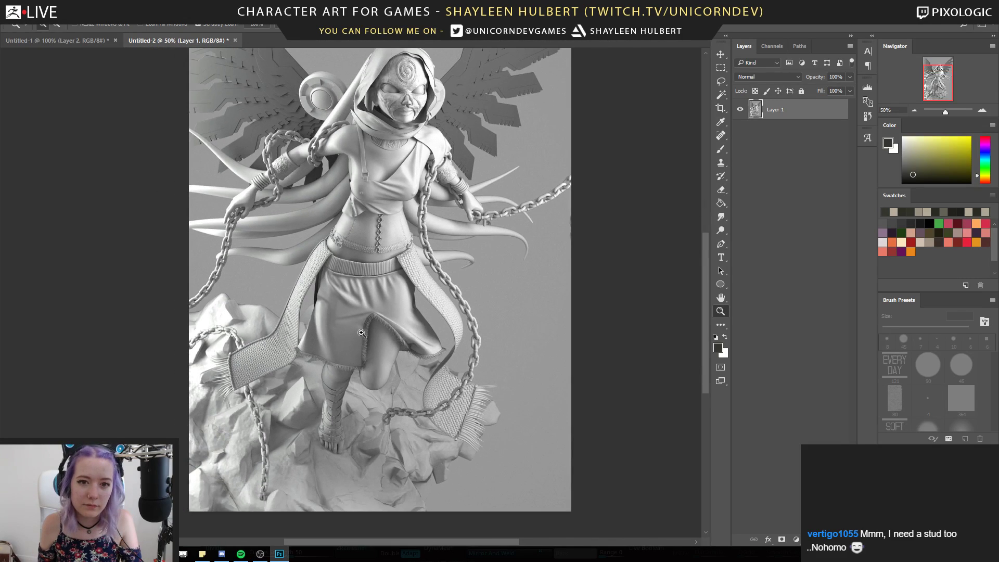
scroll(369, 236, up, 2)
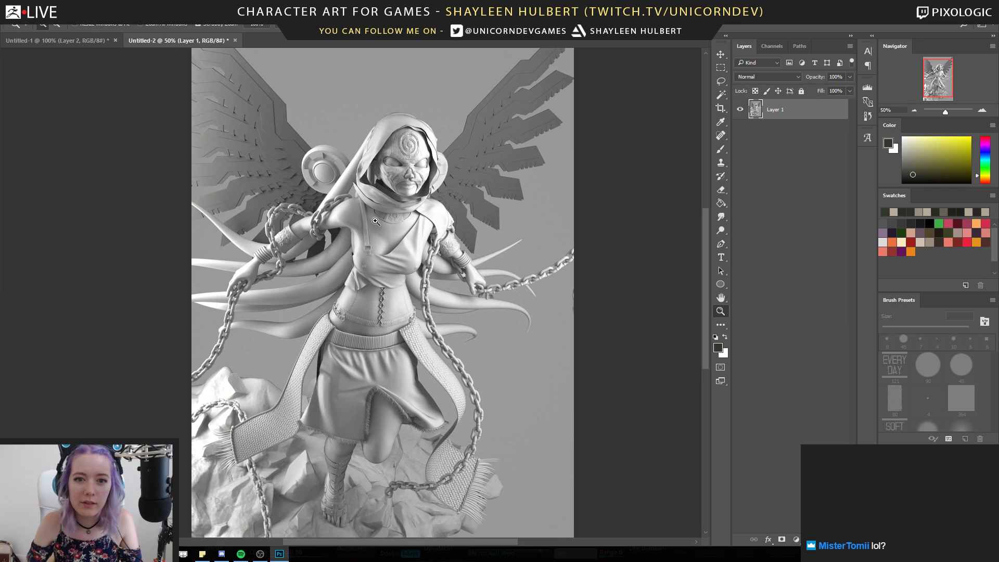
drag(441, 198, 475, 211)
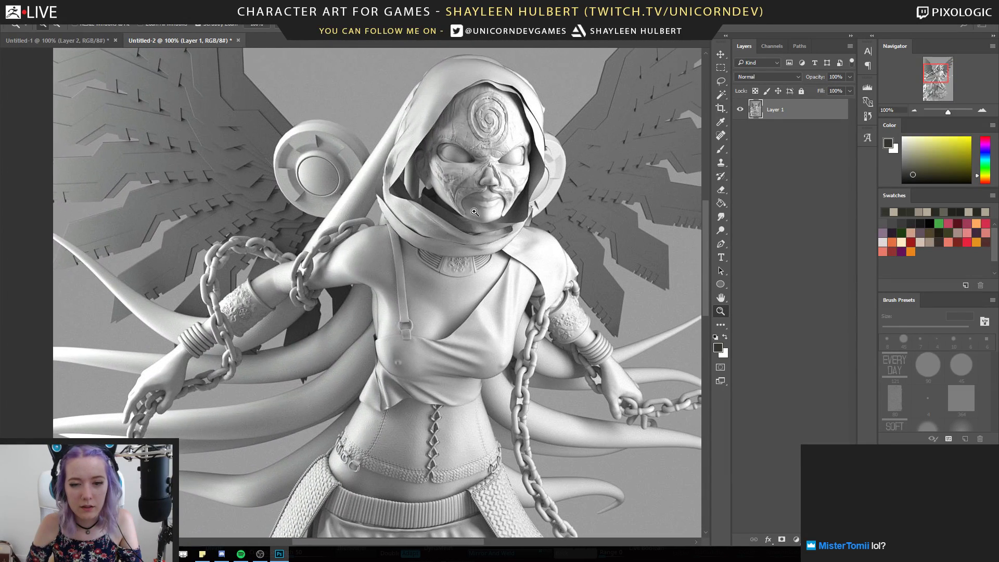
alt+click(477, 207)
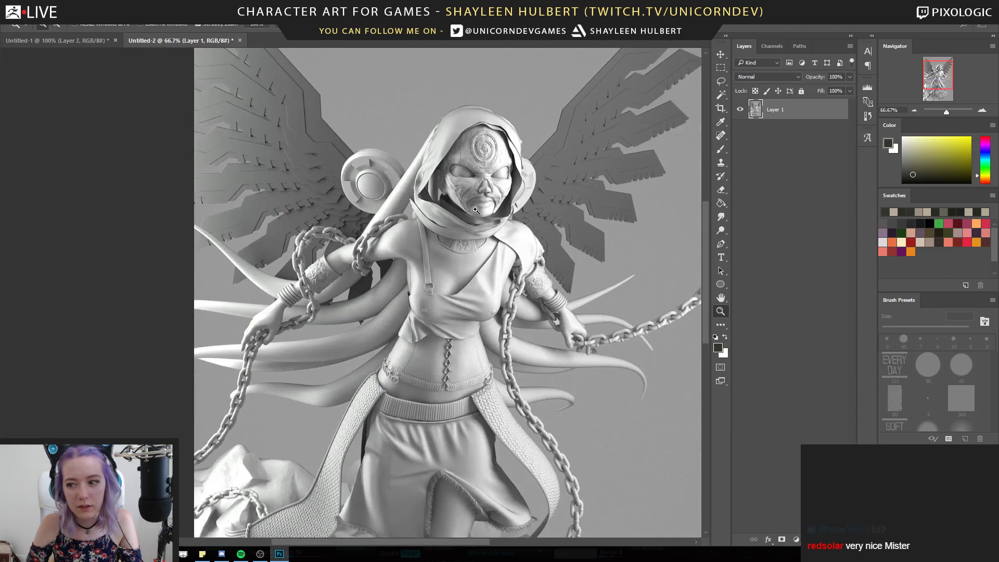
Add a new empty layer above the character render and bring the whole figure into view
drag(455, 228, 398, 240)
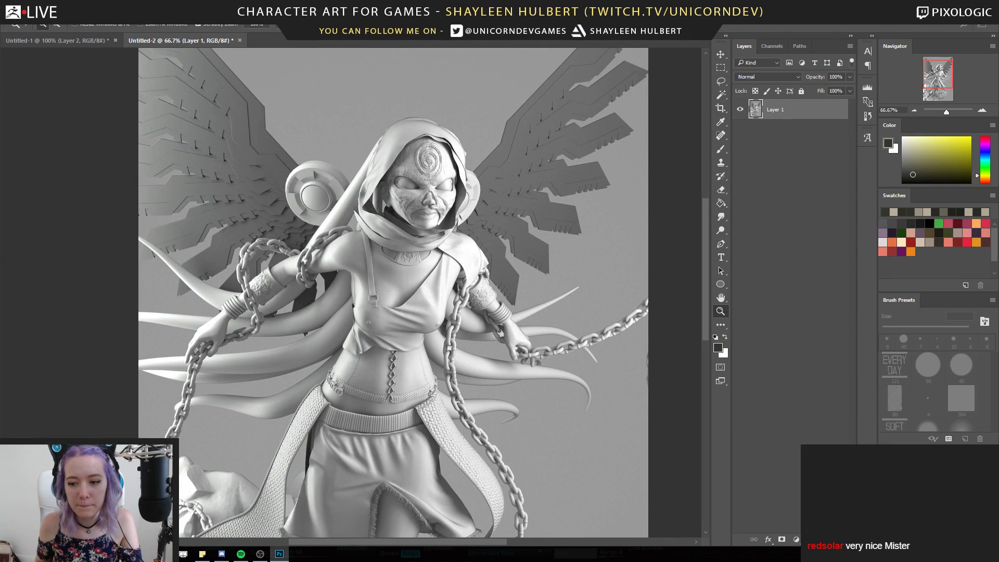
key(ctrl+shift+alt+n)
click(457, 256)
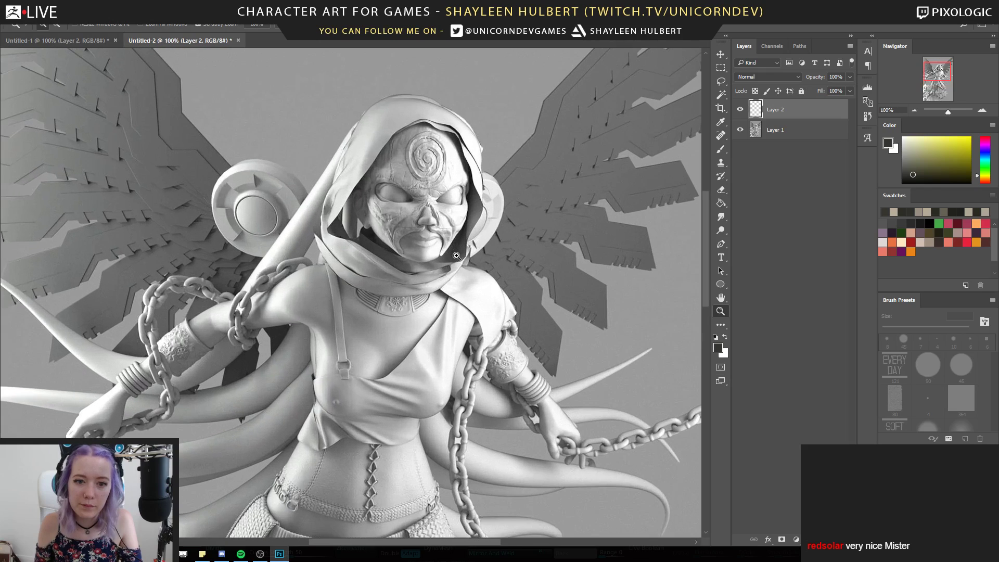
alt+click(456, 260)
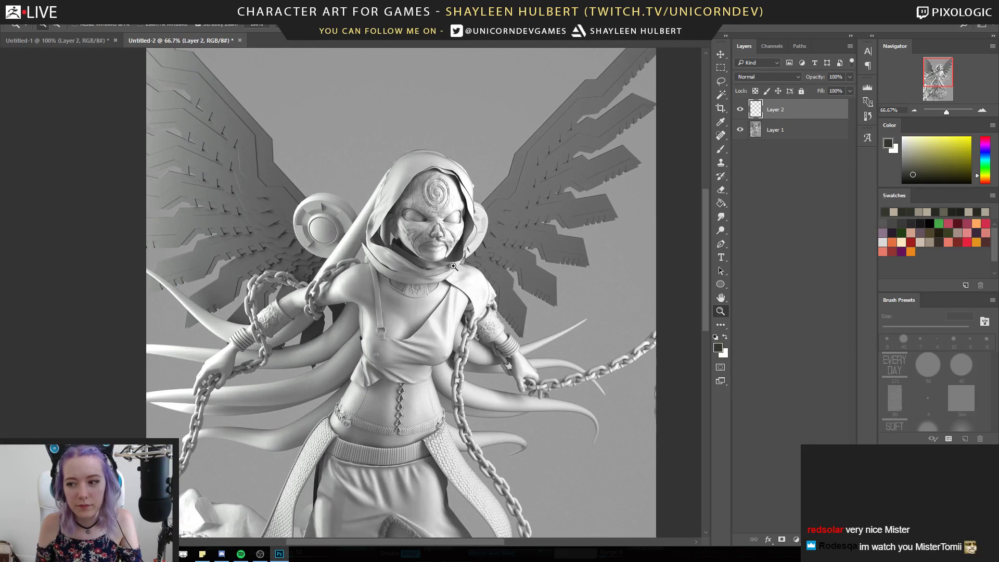
click(450, 250)
alt+click(452, 271)
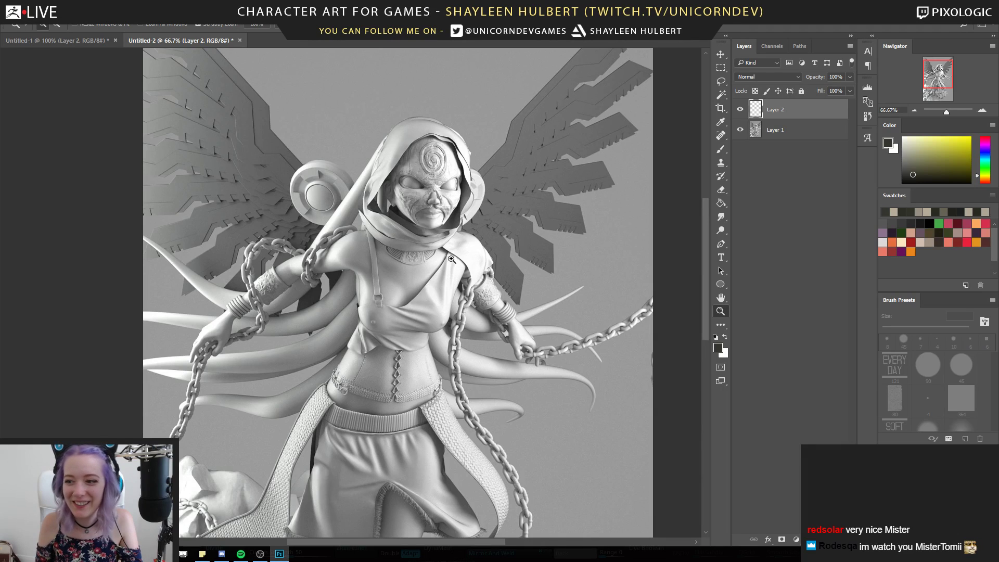
click(447, 253)
alt+click(453, 255)
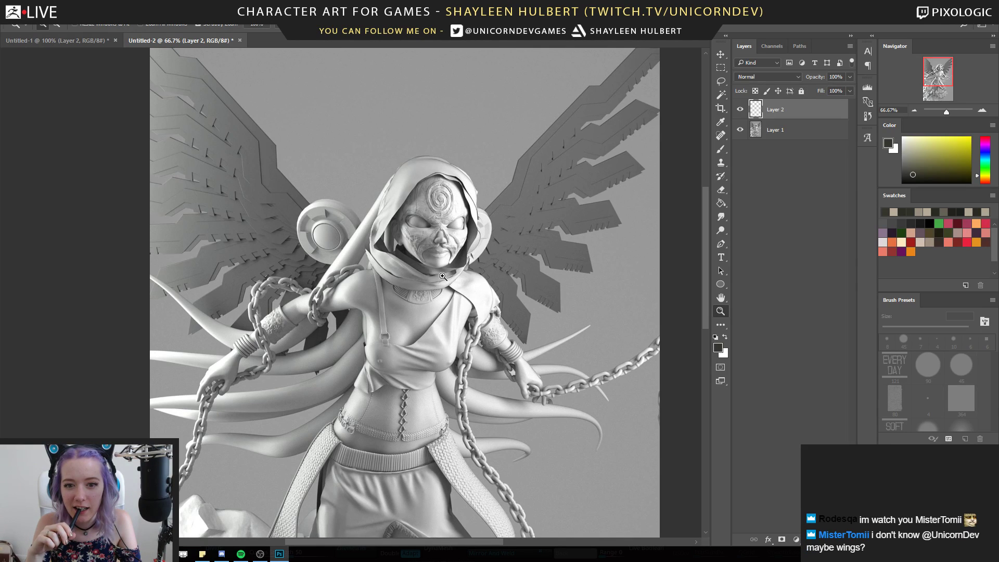
alt+click(458, 277)
alt+click(469, 298)
Choose the 80 px textured rectangular brush preset for painting on the new layer
key(b)
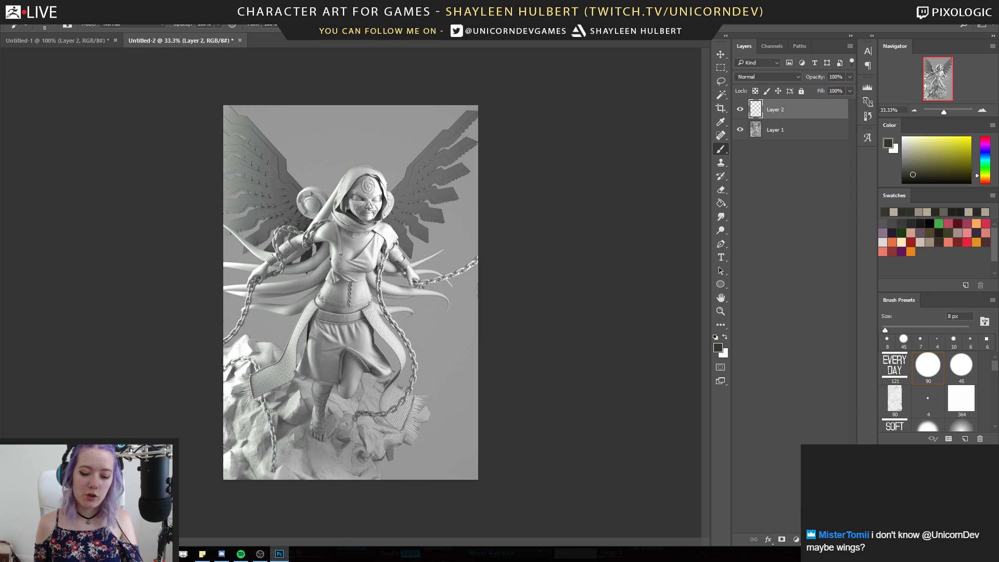
key(bracketright)
key(bracketright)
key(bracketright)
key(bracketright)
key(bracketright)
key(bracketright)
key(bracketright)
key(bracketright)
key(bracketright)
key(bracketright)
key(bracketright)
key(bracketleft)
key(bracketleft)
key(bracketleft)
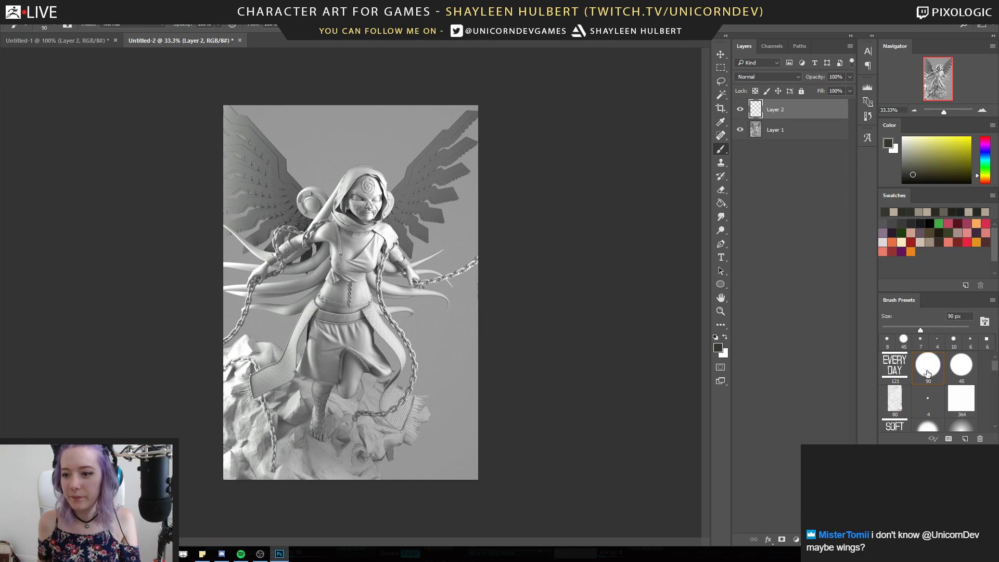
click(891, 409)
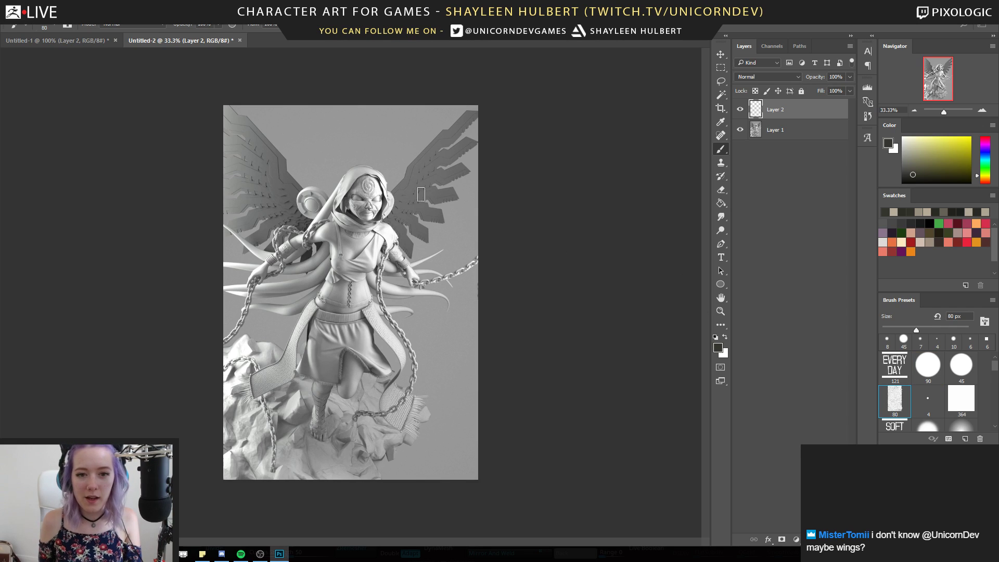
alt+click(459, 197)
mouse_move(469, 117)
mouse_down()
mouse_move(191, 198)
mouse_move(433, 267)
mouse_up()
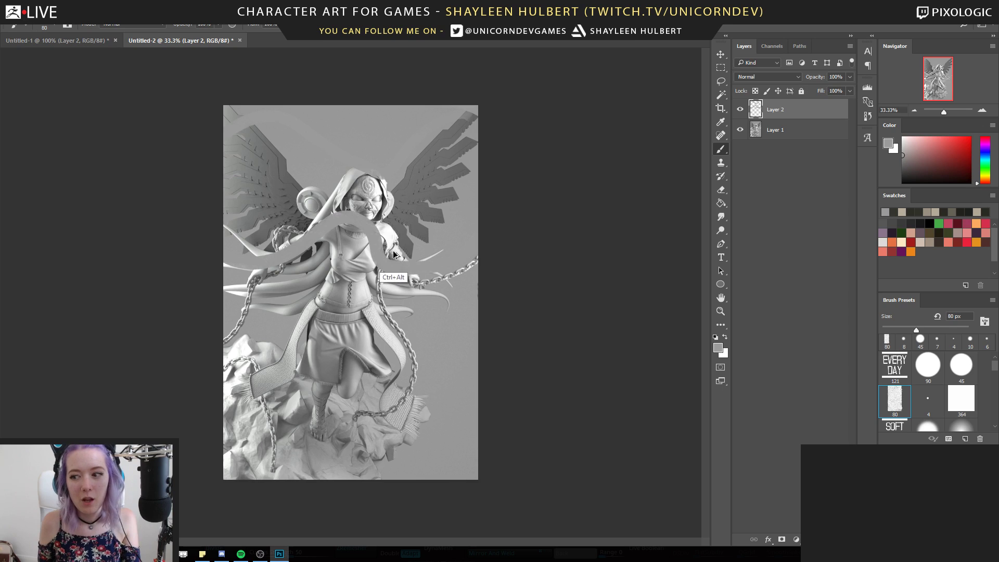
key(ctrl+alt+z)
mouse_move(384, 153)
mouse_down()
mouse_move(307, 229)
mouse_move(312, 346)
mouse_move(406, 327)
mouse_move(388, 188)
mouse_move(285, 224)
mouse_move(278, 380)
mouse_move(412, 237)
mouse_up()
key(ctrl+alt+z)
click(901, 182)
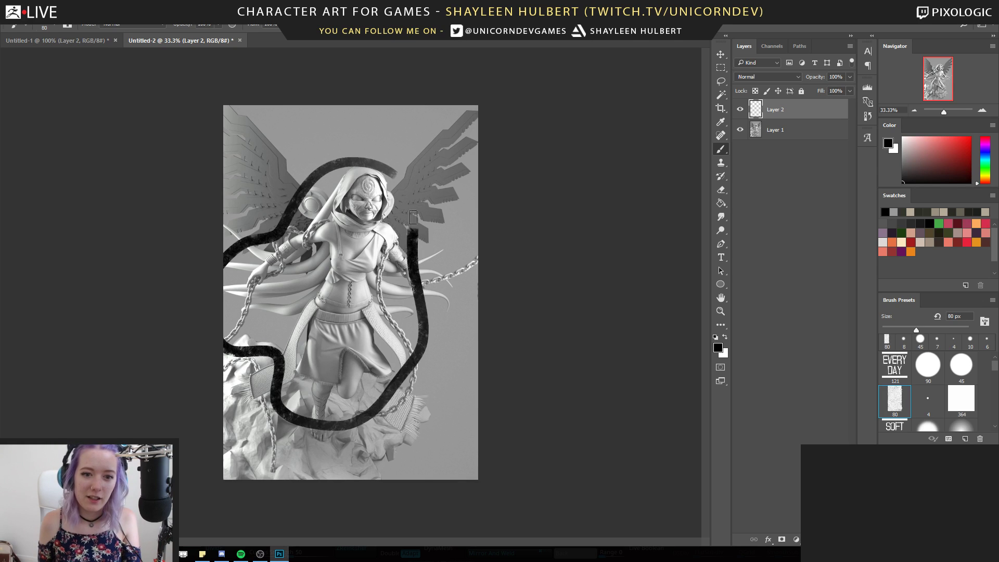
key(ctrl+alt+z)
Paint over both wings with background grey sampled beside them, keeping the figure's silhouette
alt+click(401, 147)
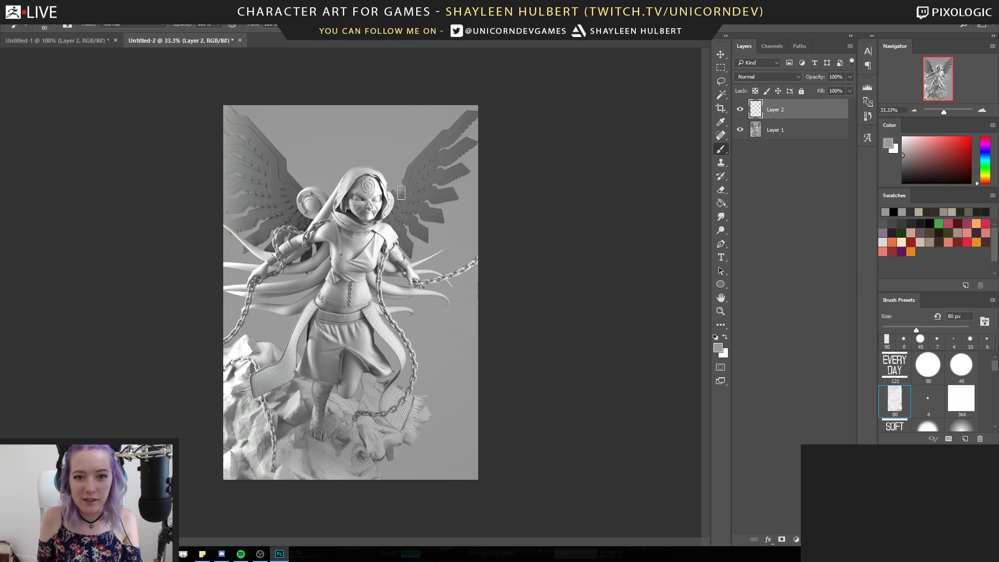
mouse_move(394, 191)
mouse_down()
mouse_move(391, 219)
mouse_move(409, 254)
mouse_move(447, 143)
mouse_move(410, 181)
mouse_move(438, 217)
mouse_up()
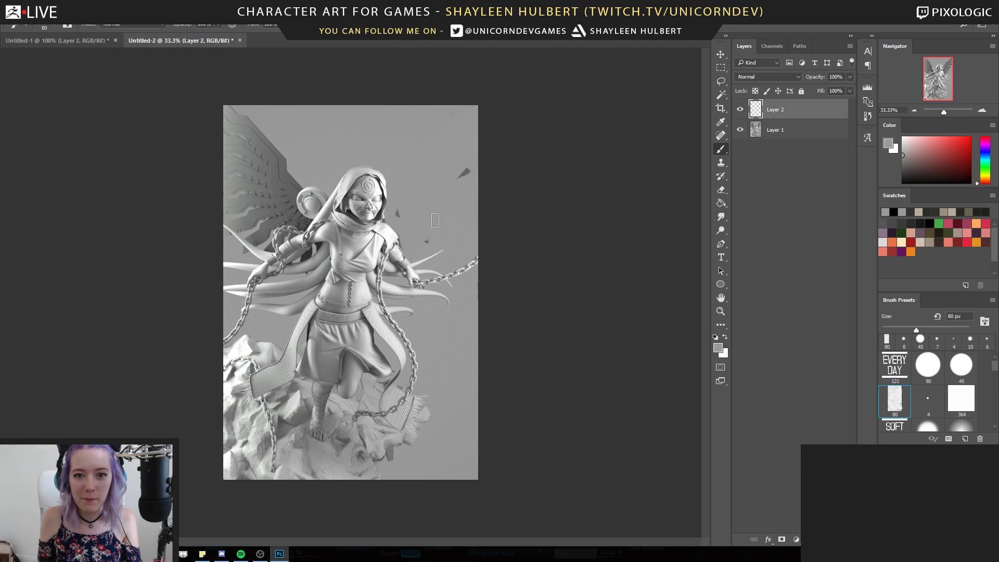
alt+click(316, 163)
mouse_move(314, 190)
mouse_down()
mouse_move(301, 224)
mouse_move(273, 224)
mouse_move(257, 240)
mouse_move(234, 213)
mouse_move(271, 210)
mouse_move(297, 190)
mouse_move(268, 177)
mouse_move(228, 107)
mouse_up()
Compare the render with and without wings by toggling the paint layer's visibility
click(741, 110)
click(742, 112)
click(740, 110)
click(741, 110)
click(740, 110)
click(740, 111)
alt+click(462, 196)
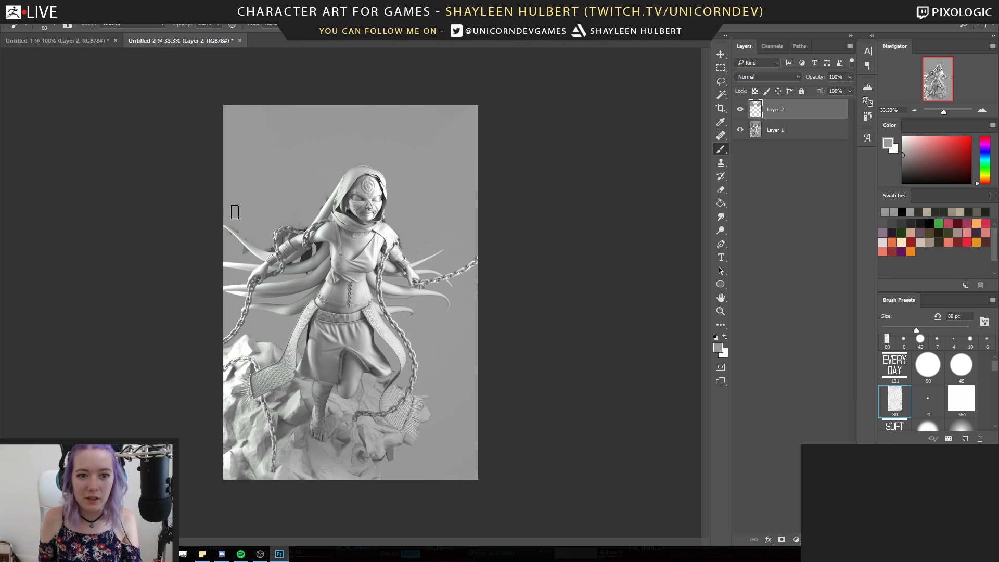
Crop the canvas more tightly around the wingless figure and its rock base
click(720, 107)
drag(350, 478, 350, 470)
drag(351, 117, 351, 132)
mouse_move(236, 294)
mouse_down()
mouse_move(257, 294)
mouse_move(242, 295)
mouse_up()
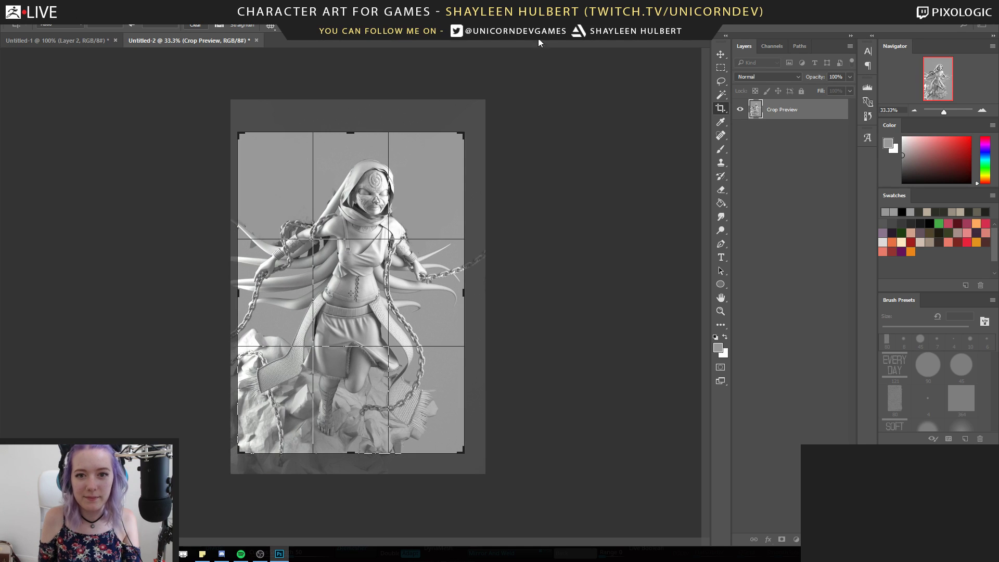
key(Return)
Reduce the brush to 25 px and paint out wing remnants inside the chain loop and behind the upper arm
click(720, 311)
alt+click(390, 337)
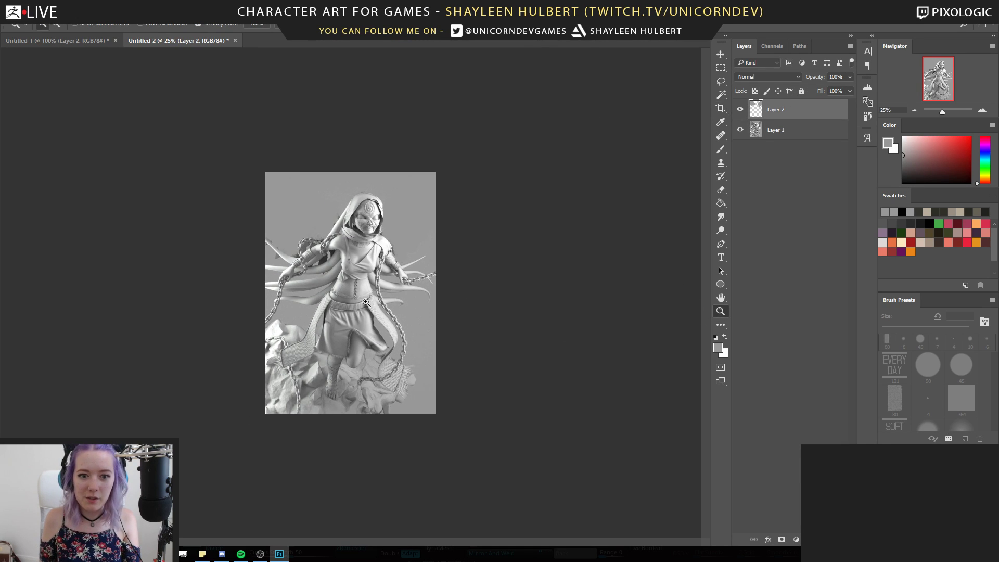
click(387, 339)
click(387, 339)
click(386, 338)
click(380, 314)
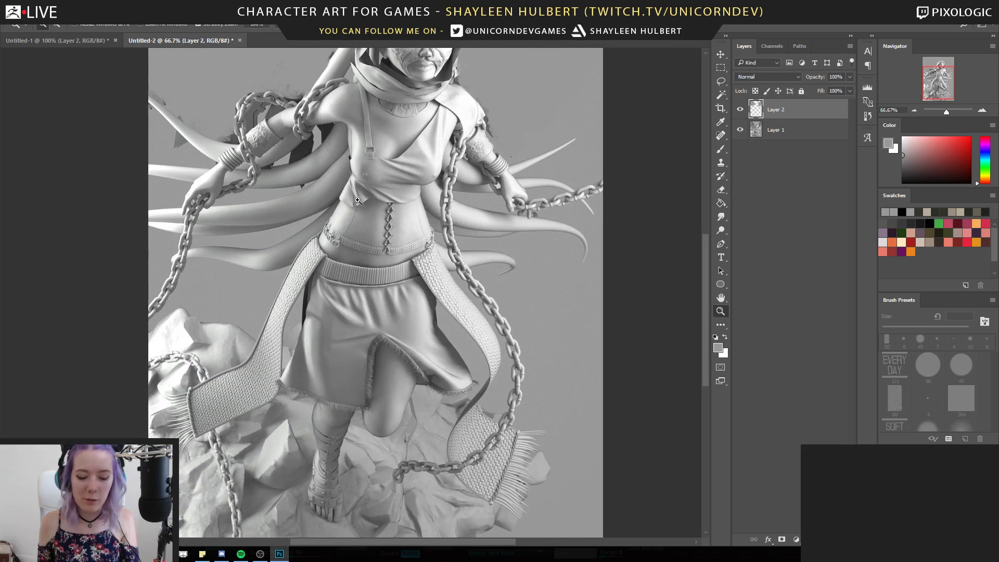
key(b)
drag(374, 247, 373, 269)
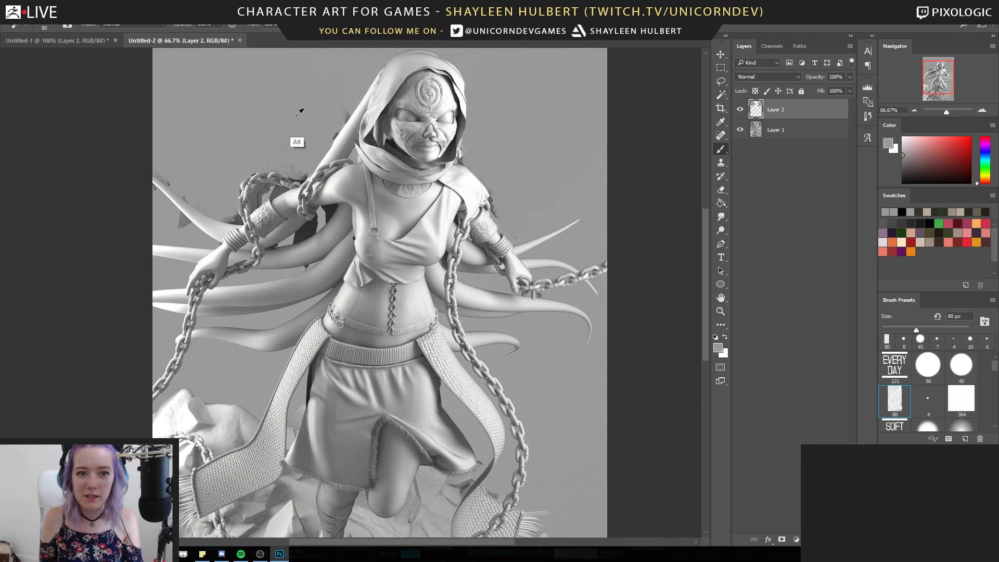
key(bracketleft)
key(bracketleft)
key(bracketleft)
key(bracketleft)
key(bracketleft)
key(bracketleft)
key(bracketleft)
key(bracketleft)
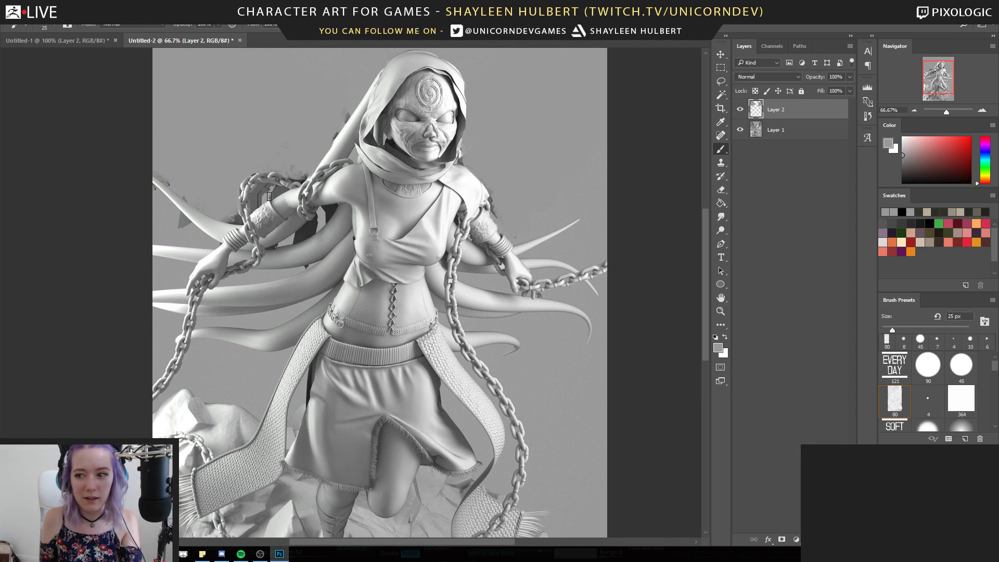
mouse_move(270, 192)
mouse_down()
mouse_move(255, 206)
mouse_move(280, 191)
mouse_up()
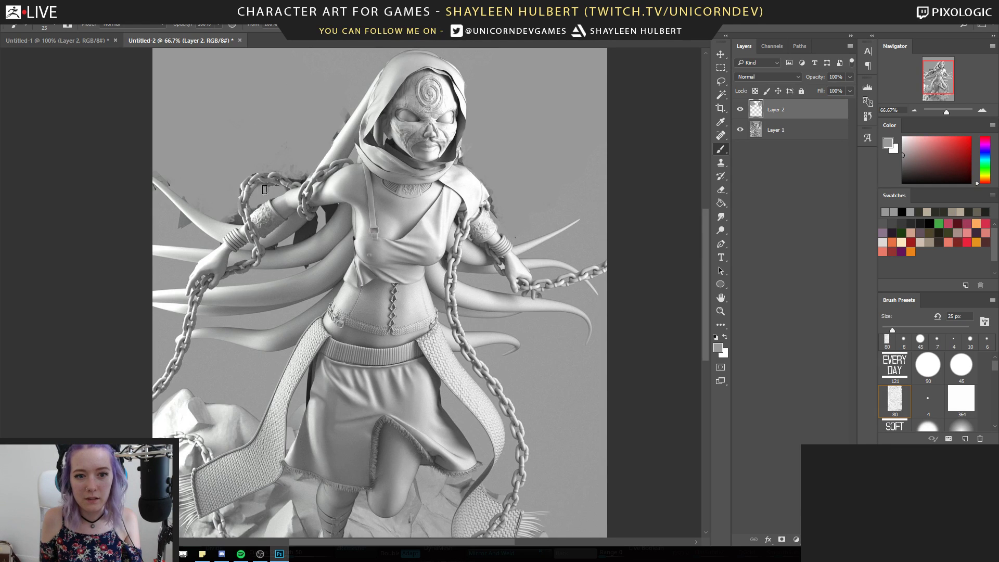
alt+click(315, 254)
drag(307, 231, 322, 213)
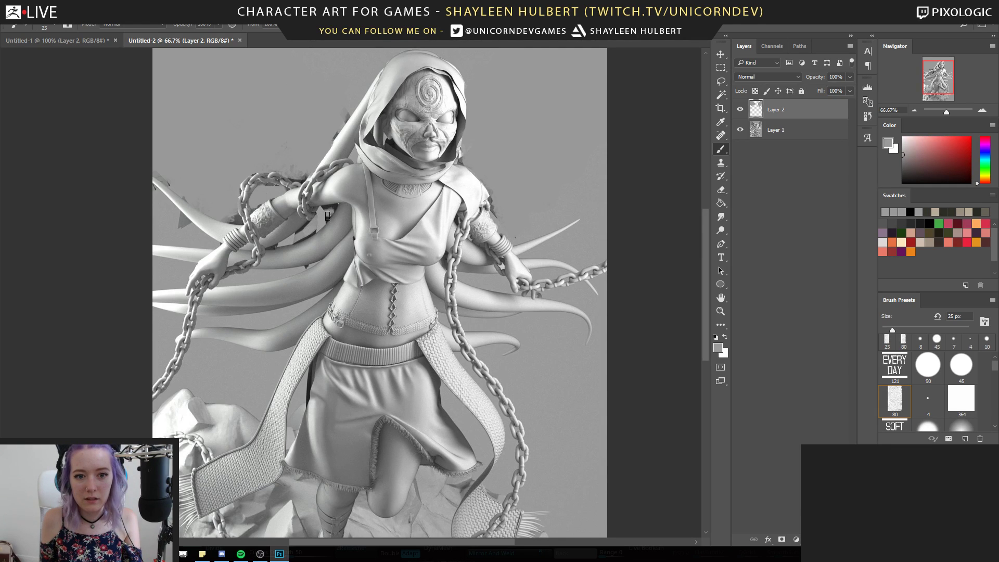
Paint out leftover wing fragments around the uppermost tentacle and along the hood's outer edge with sampled background grey
mouse_move(226, 182)
mouse_down()
mouse_move(238, 211)
mouse_move(243, 165)
mouse_up()
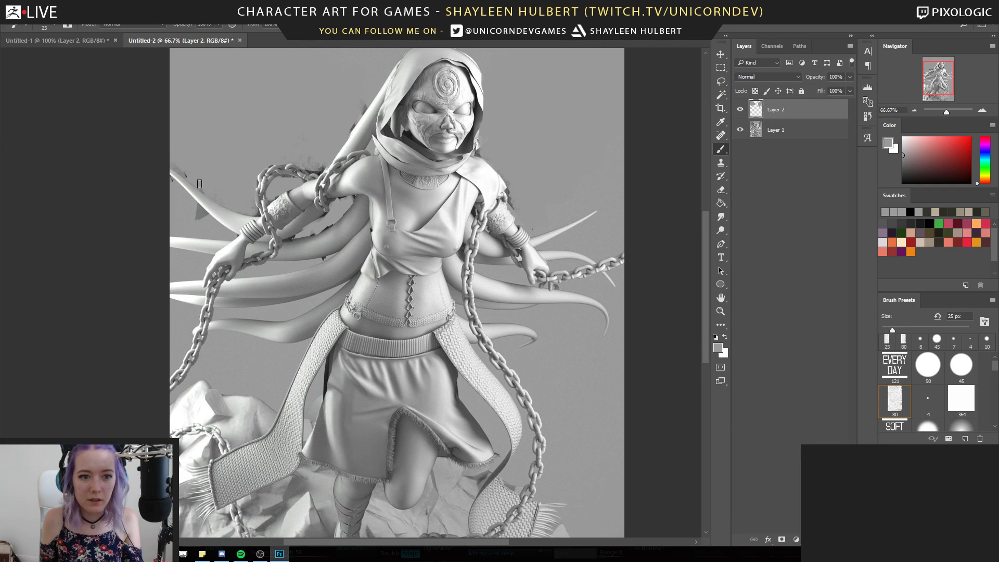
alt+click(556, 191)
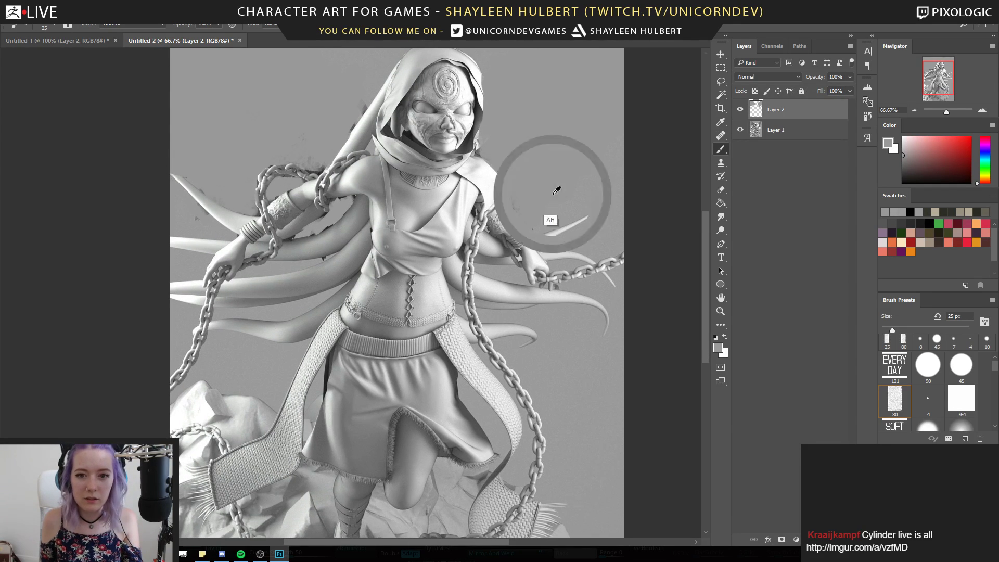
alt+click(477, 120)
mouse_move(482, 92)
mouse_down()
mouse_move(485, 136)
mouse_move(498, 144)
mouse_up()
alt+click(494, 128)
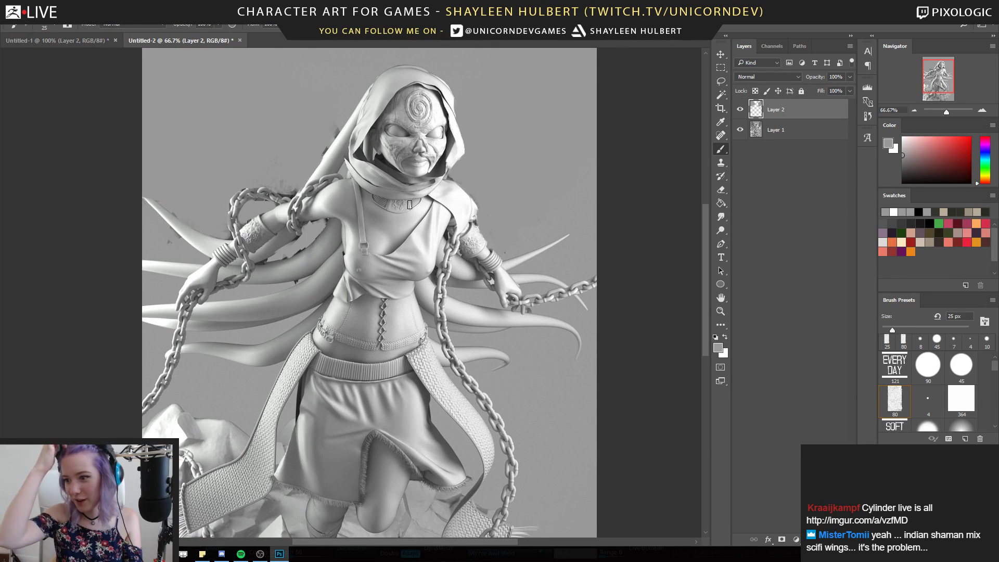
alt+click(389, 161)
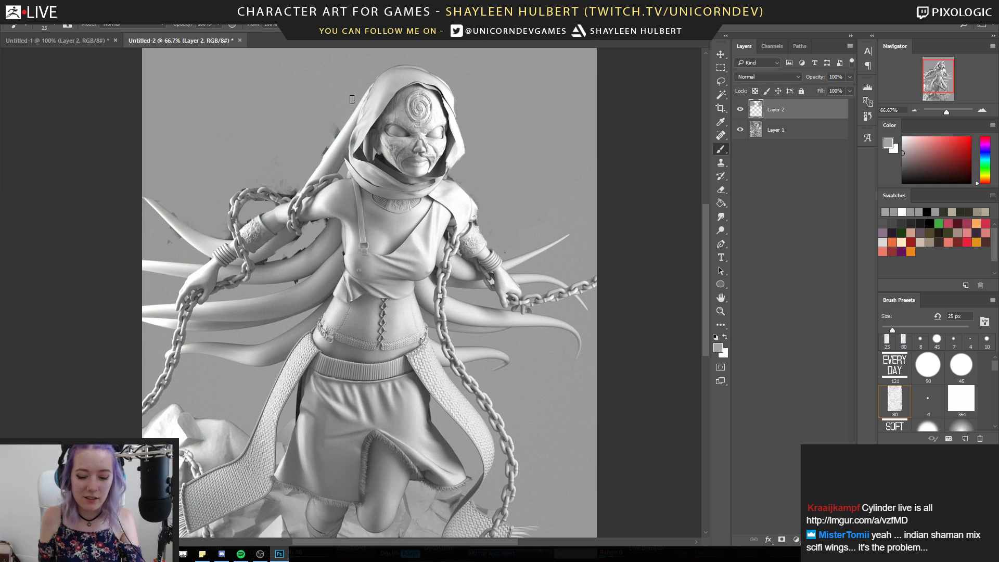
alt+click(379, 186)
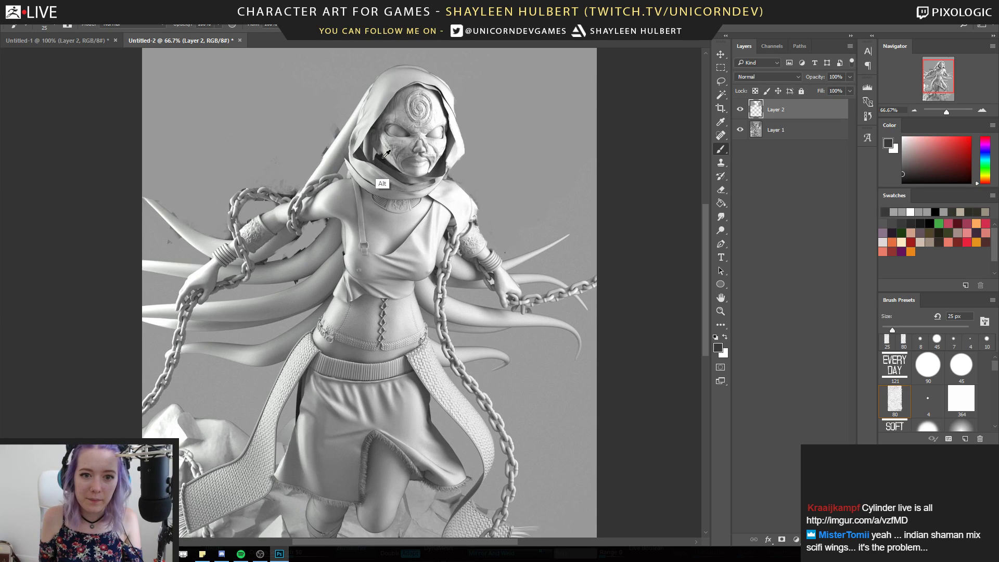
drag(367, 148, 377, 158)
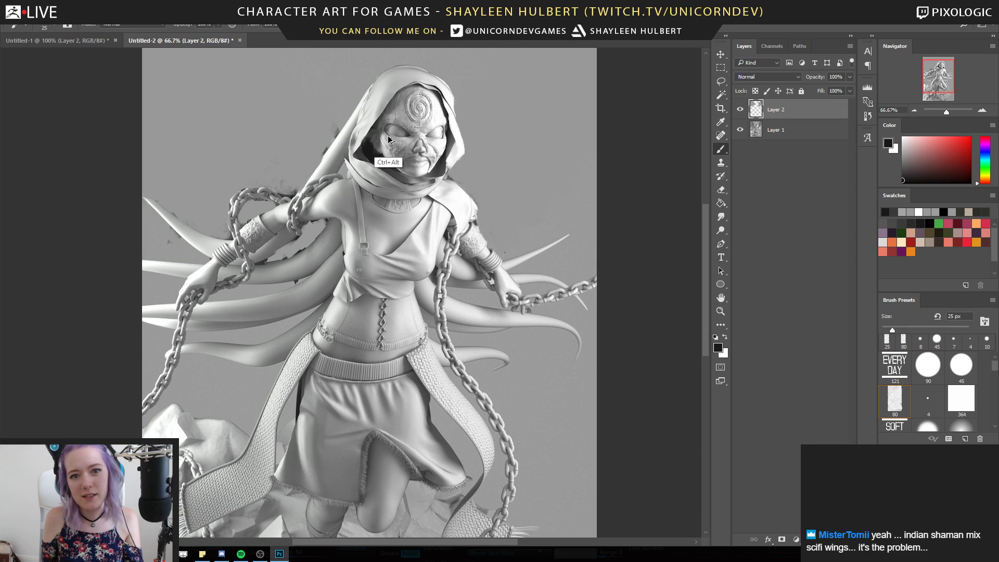
key(ctrl+alt+z)
key(ctrl+alt+z)
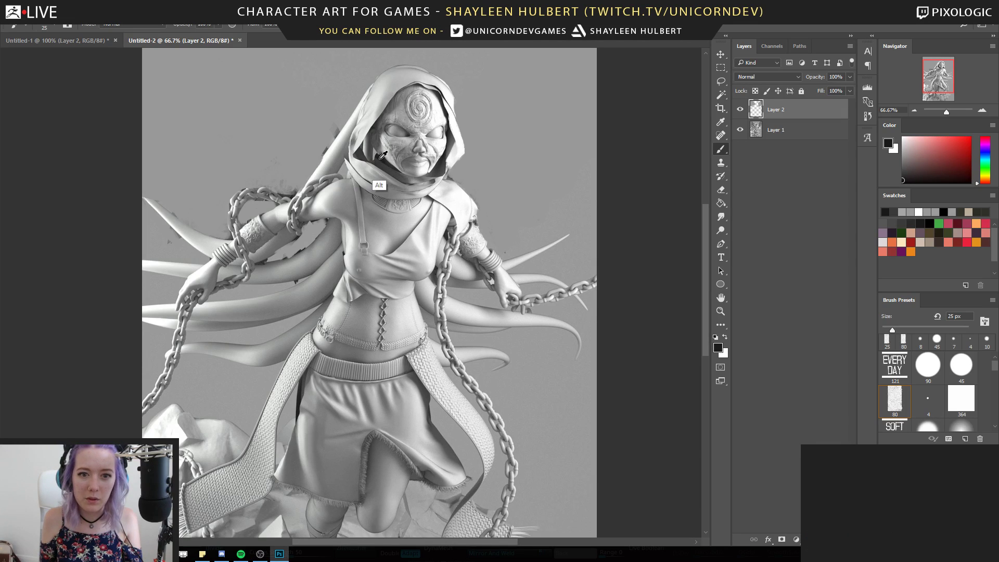
Darken the gap between the cheek and the hood's inner edge with a sampled shadow tone
alt+click(379, 153)
drag(366, 148, 376, 158)
alt+click(361, 135)
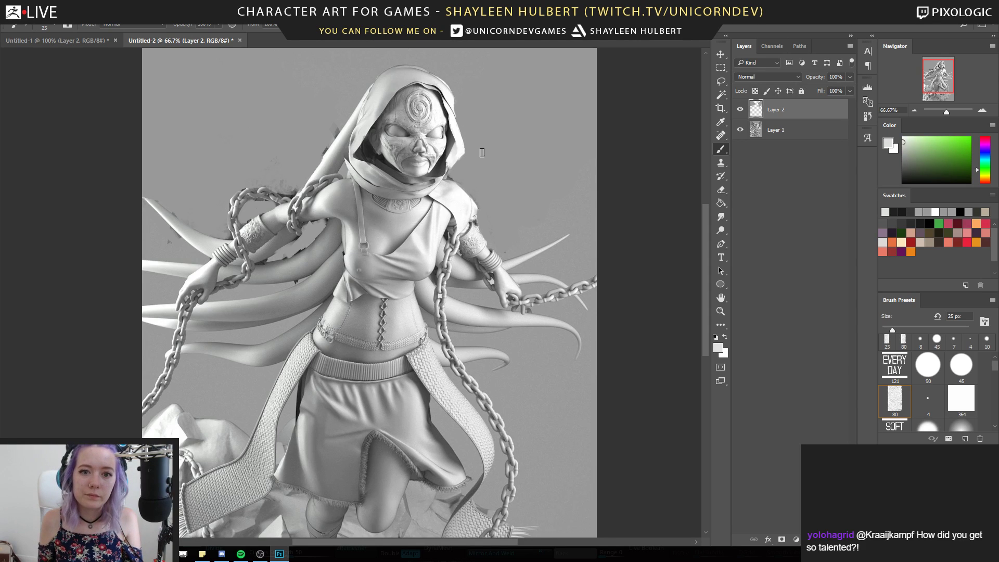
Examine the edited figure's overall silhouette, then its hood, torso and arms up close
drag(506, 198, 512, 152)
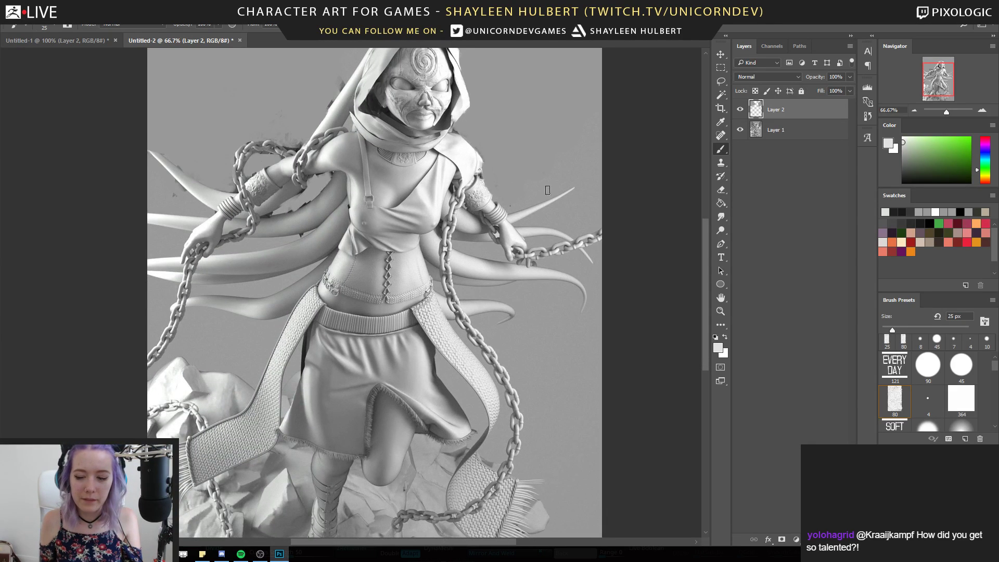
click(720, 312)
alt+click(557, 345)
alt+click(557, 345)
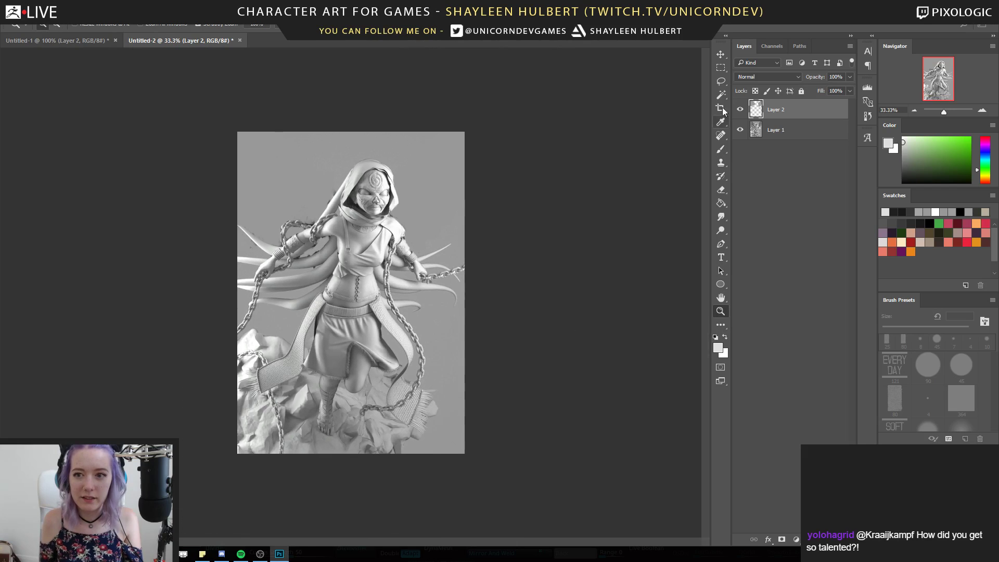
click(397, 213)
click(397, 213)
drag(358, 213, 408, 223)
drag(469, 453, 456, 416)
drag(460, 337, 466, 316)
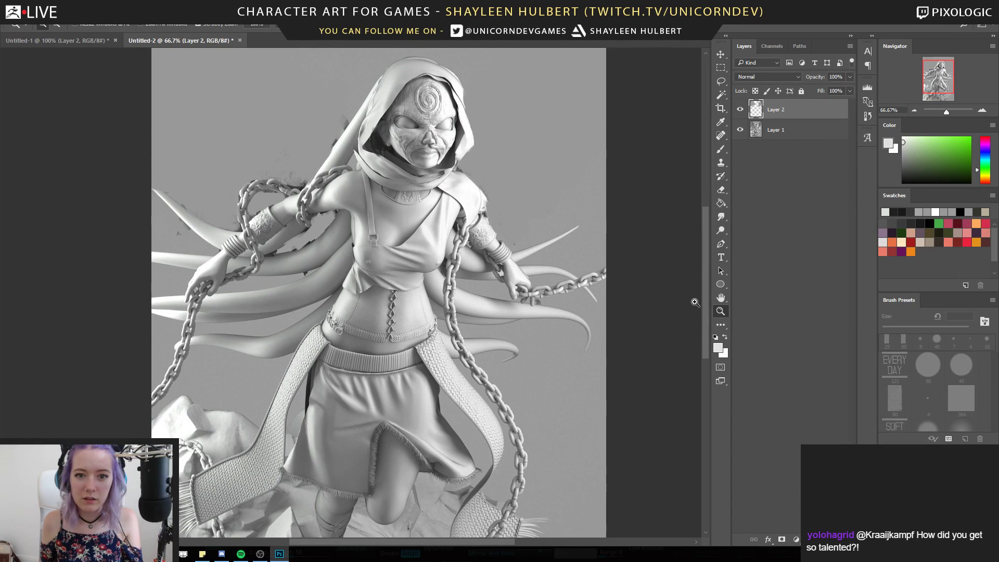
click(617, 283)
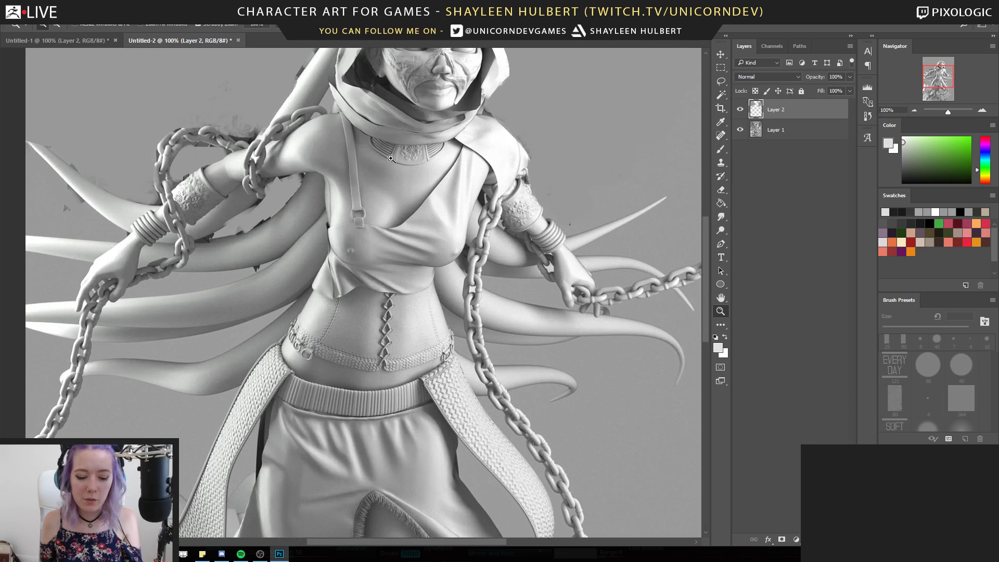
Paint over the small raised detail on the chest fabric with sampled grey
key(b)
drag(355, 289, 361, 337)
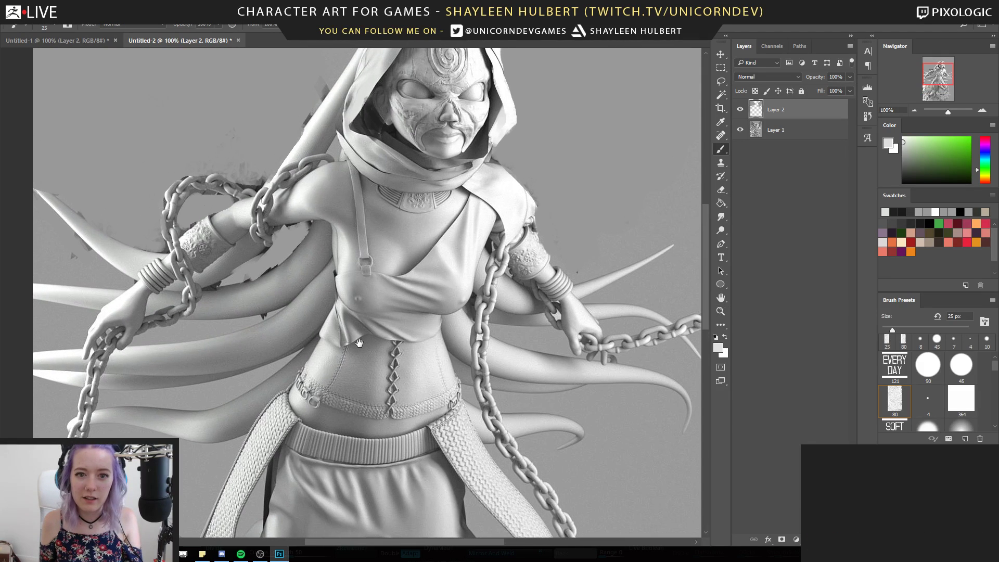
alt+click(374, 287)
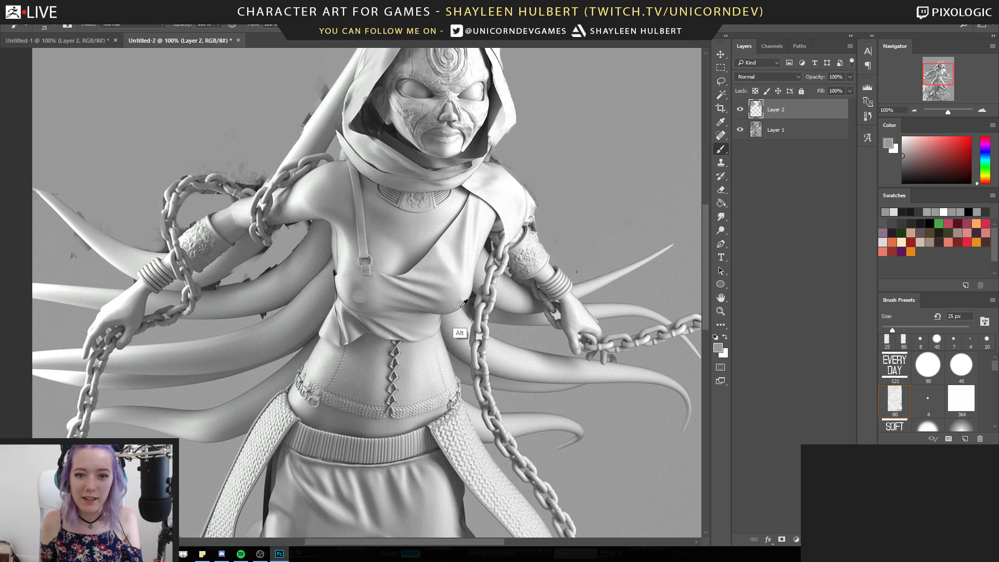
Try further touch-up strokes on the chest fabric with a newly sampled grey
alt+click(370, 299)
drag(363, 293, 357, 290)
key(ctrl+alt+z)
key(ctrl+alt+z)
key(ctrl+alt+z)
key(ctrl+alt+z)
key(ctrl+alt+z)
key(ctrl+alt+z)
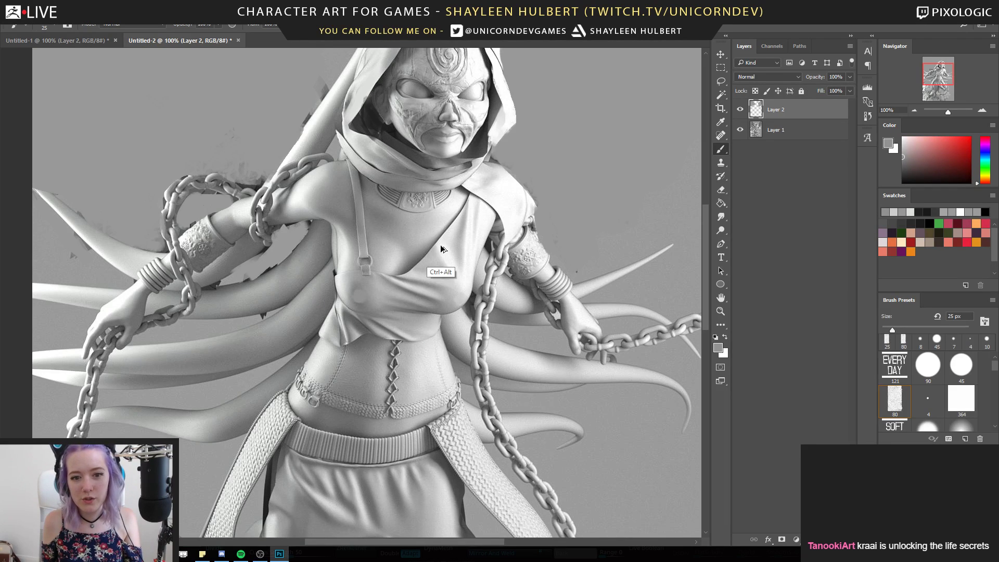
Touch up the small raised details on both sides of the chest fabric using an 8 px brush and sampled greys
alt+click(363, 298)
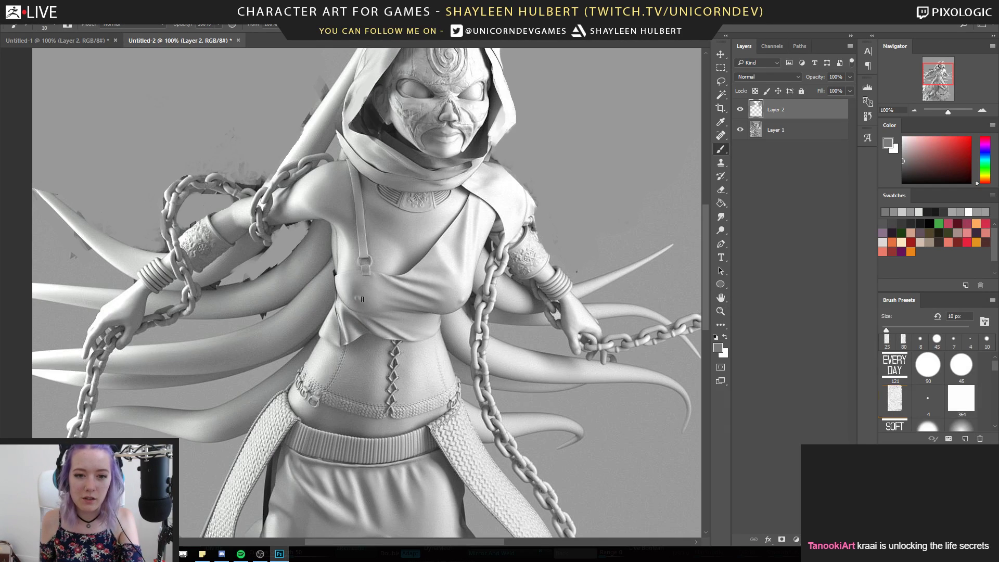
click(362, 298)
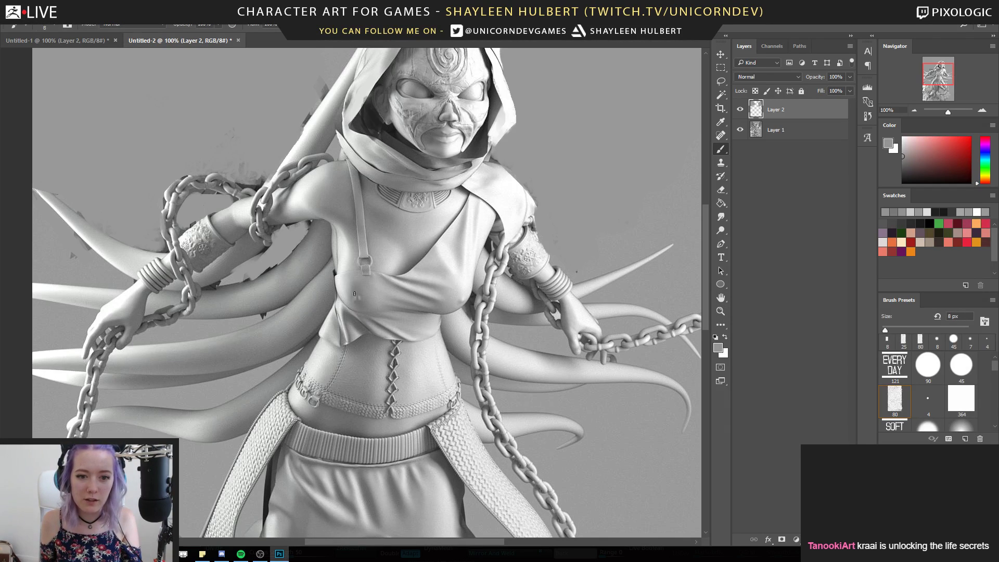
alt+click(455, 295)
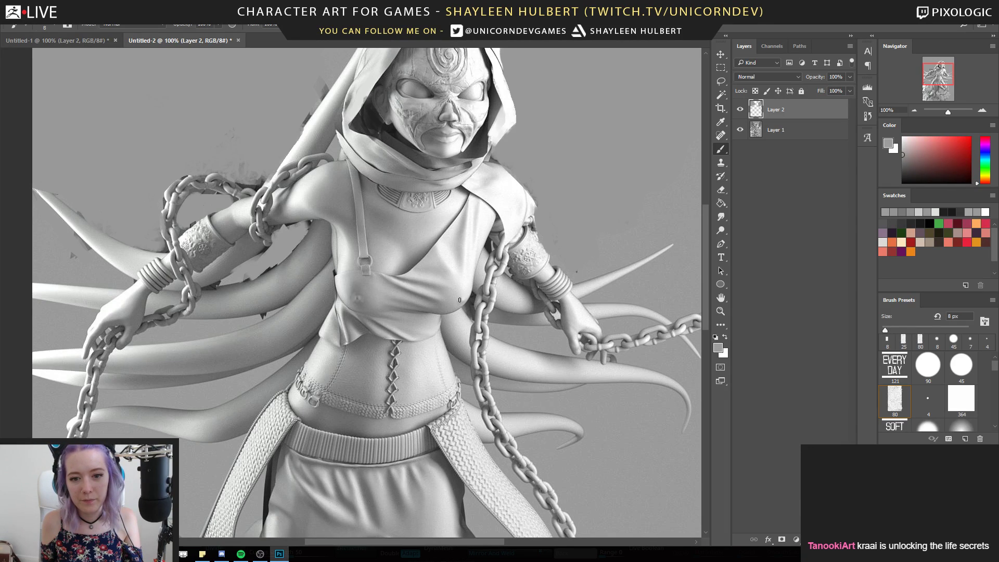
click(459, 302)
alt+click(459, 297)
click(461, 299)
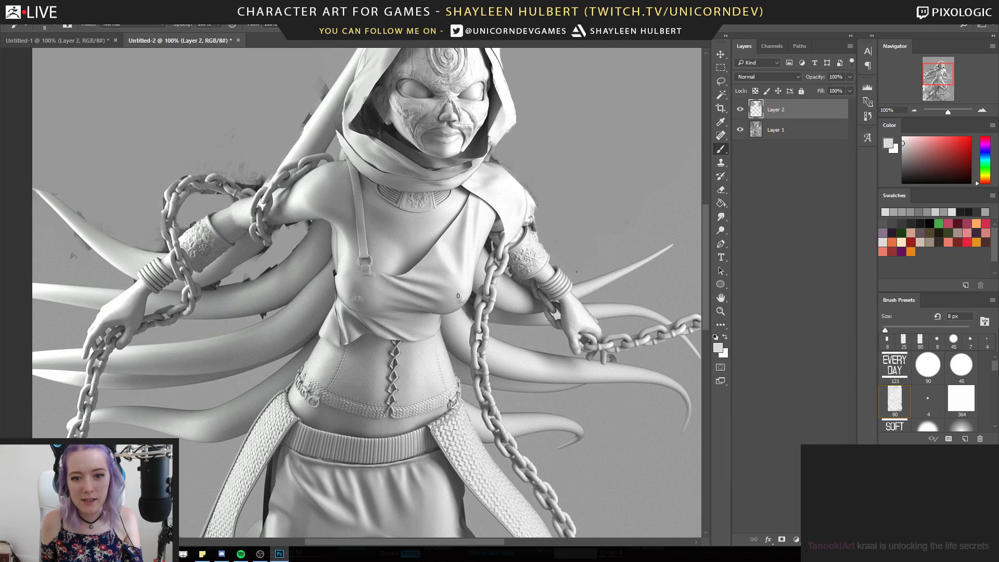
Paint fabric creases radiating from the strap buckle on the chest with sampled dark and light greys
drag(383, 297, 357, 255)
alt+click(385, 265)
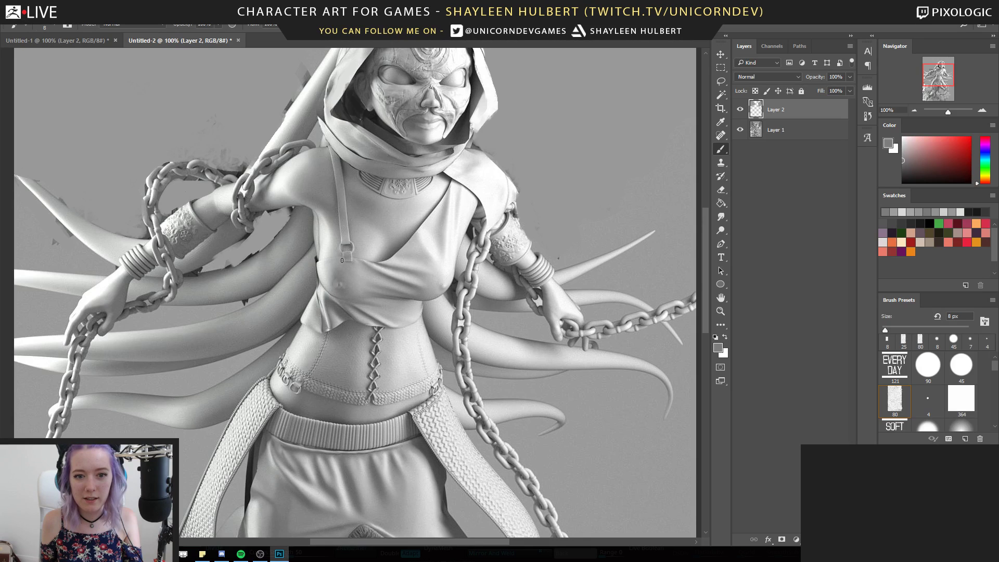
drag(353, 265, 359, 281)
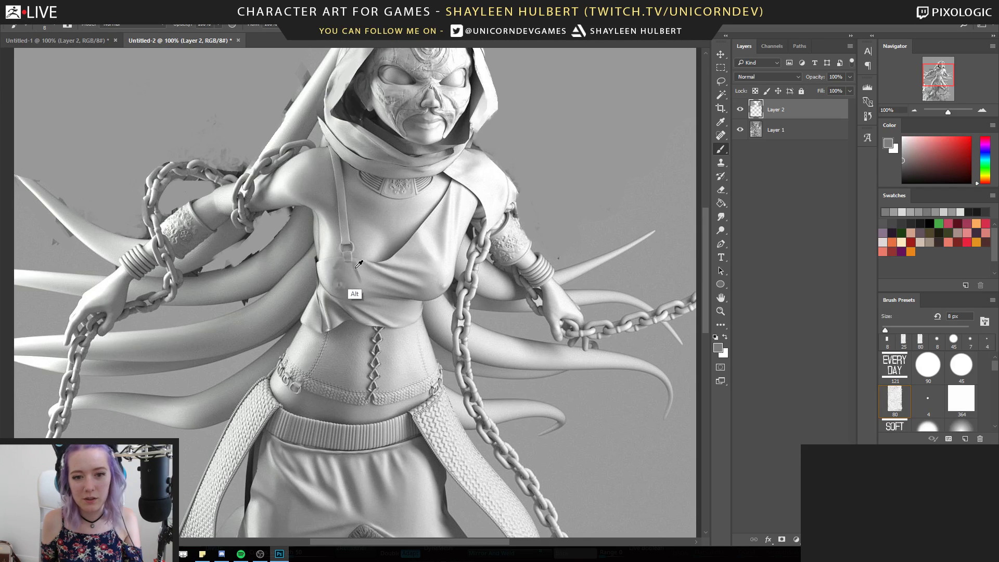
alt+click(373, 265)
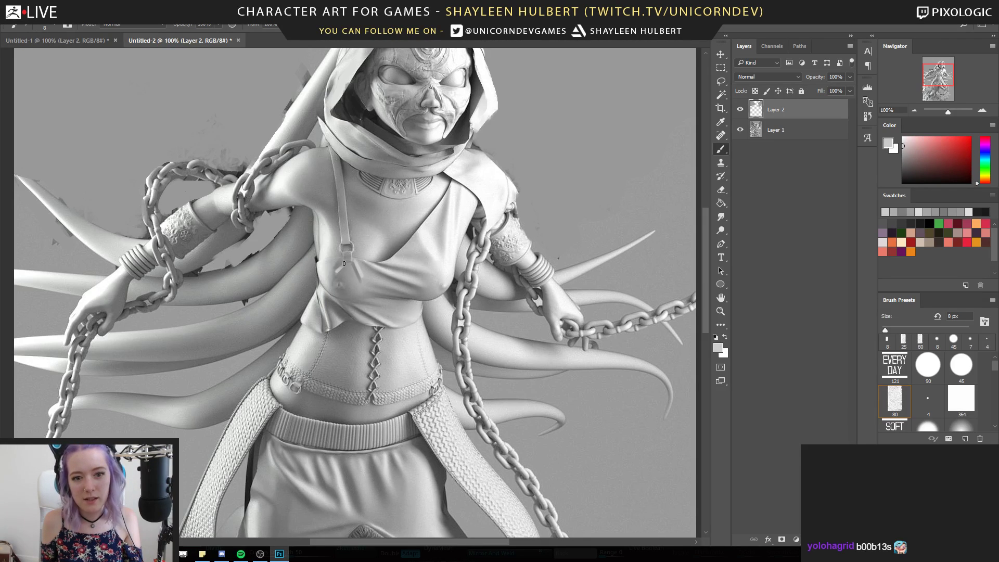
alt+click(336, 266)
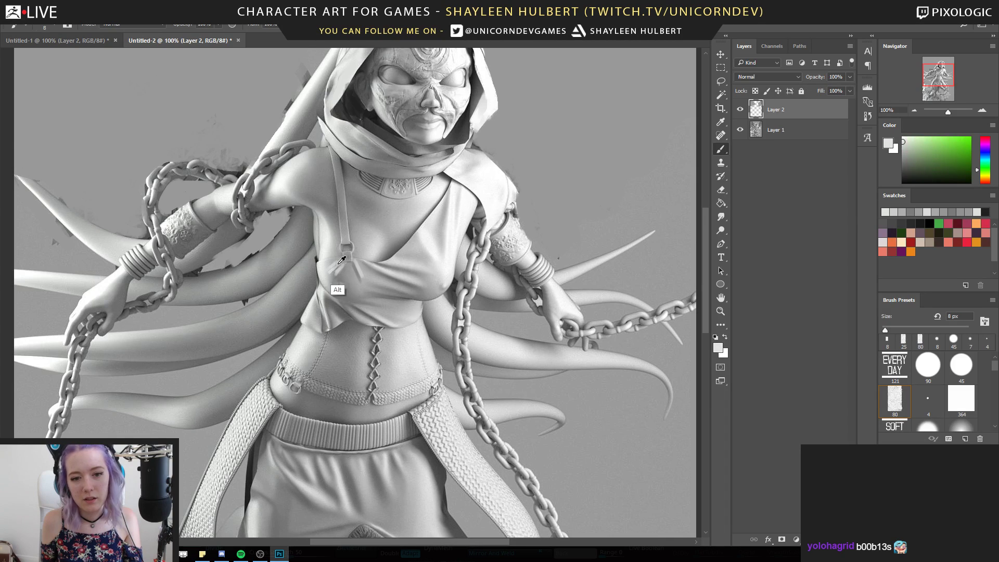
alt+click(342, 262)
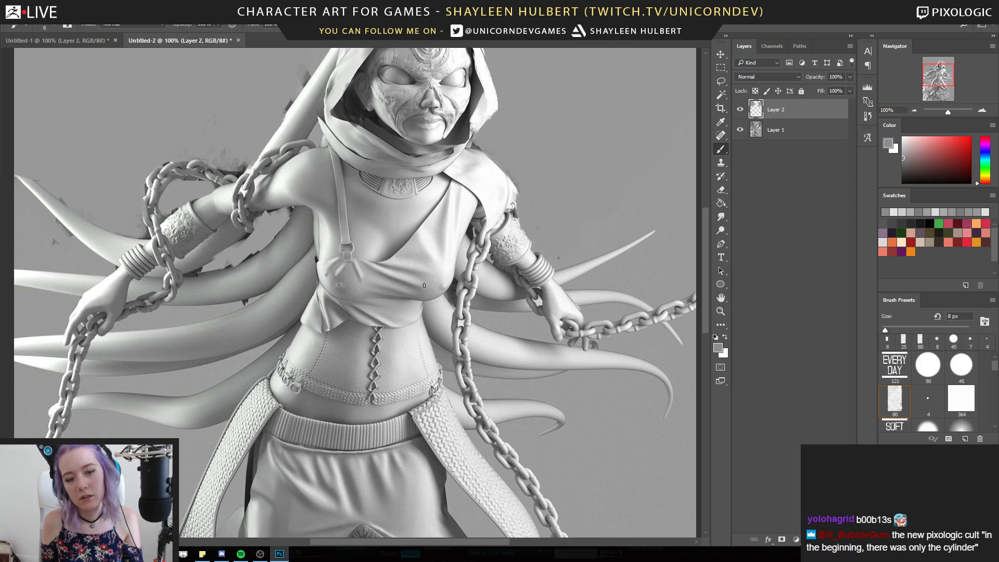
Repaint the fingers of the chain-wrapped hand in a spread pose, using sampled light greys and dark outlines
drag(422, 266, 472, 300)
alt+click(295, 186)
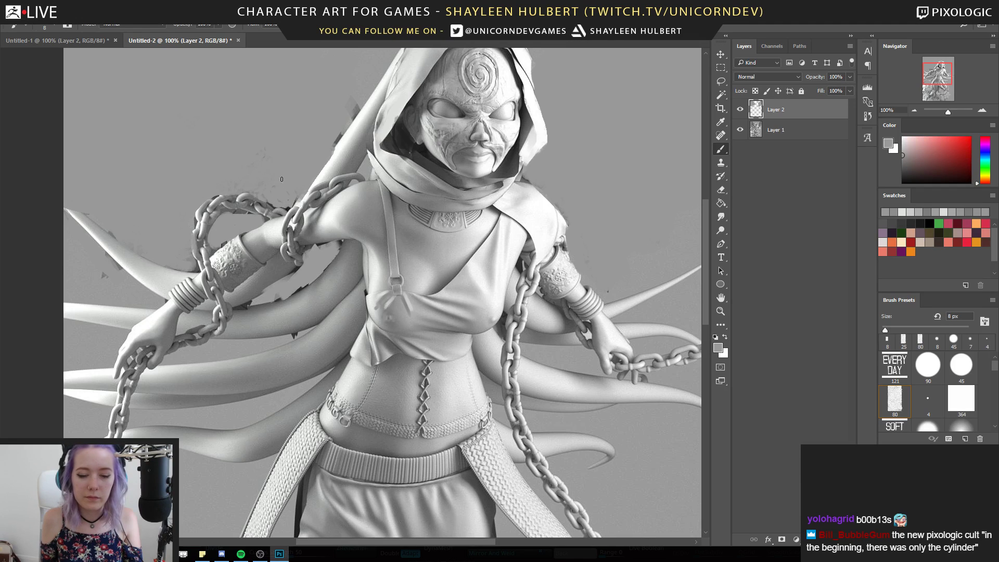
alt+click(282, 269)
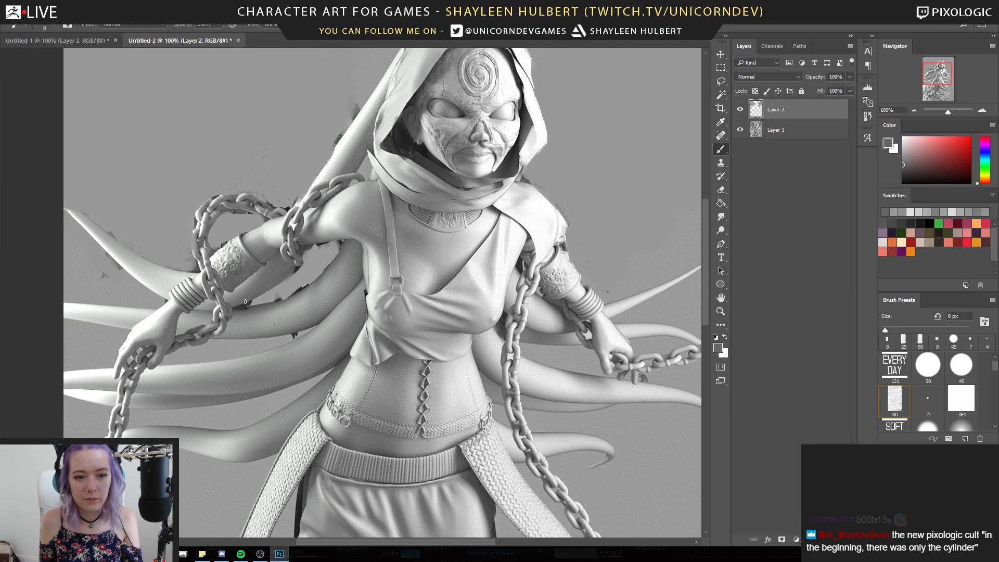
drag(249, 374, 362, 317)
alt+click(238, 280)
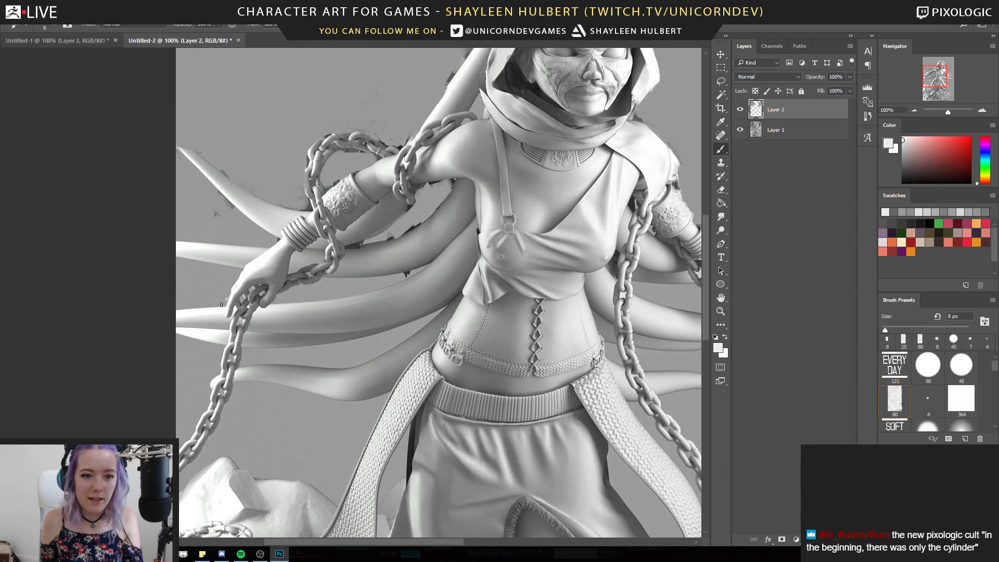
alt+click(239, 296)
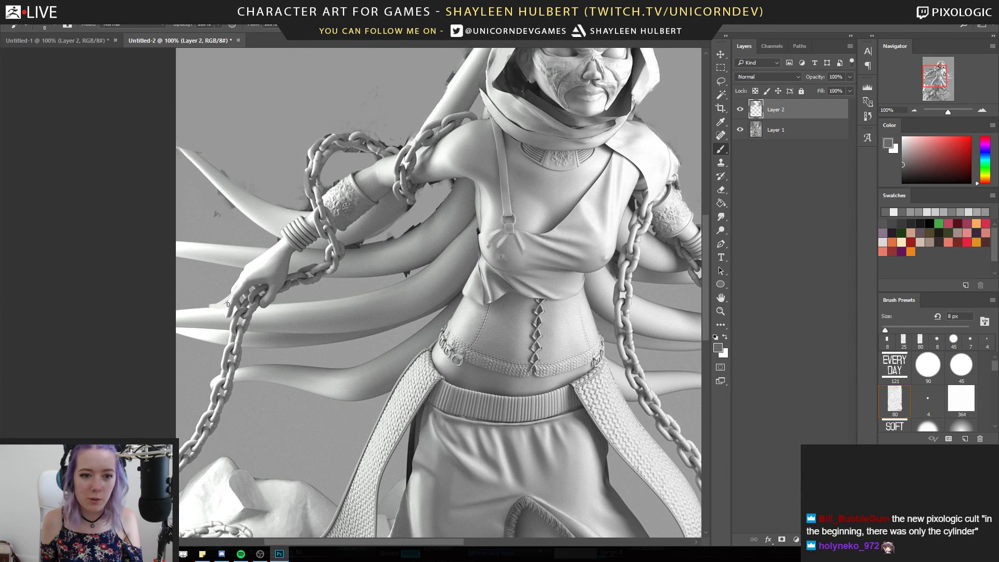
alt+click(232, 311)
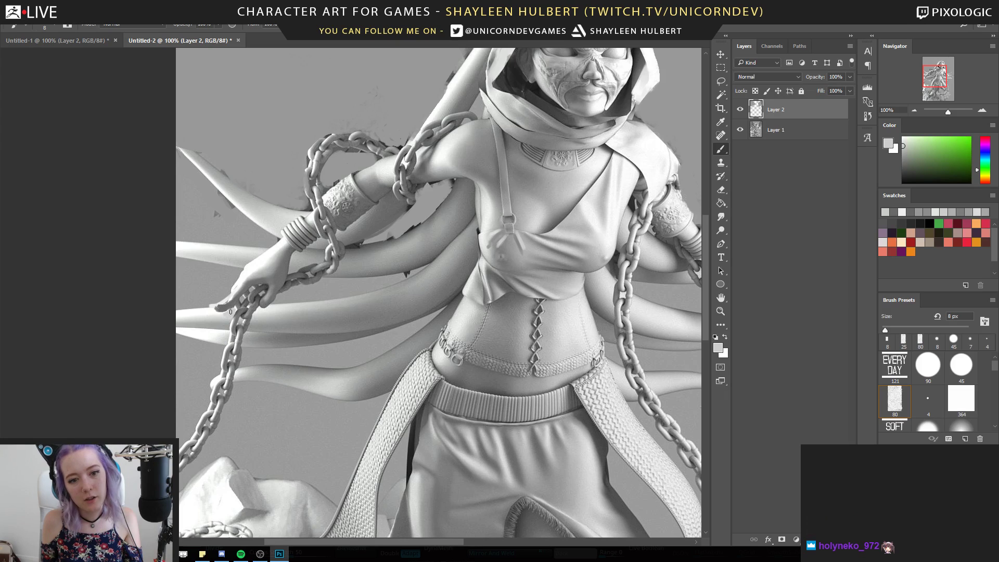
alt+drag(440, 208, 385, 141)
drag(248, 288, 232, 305)
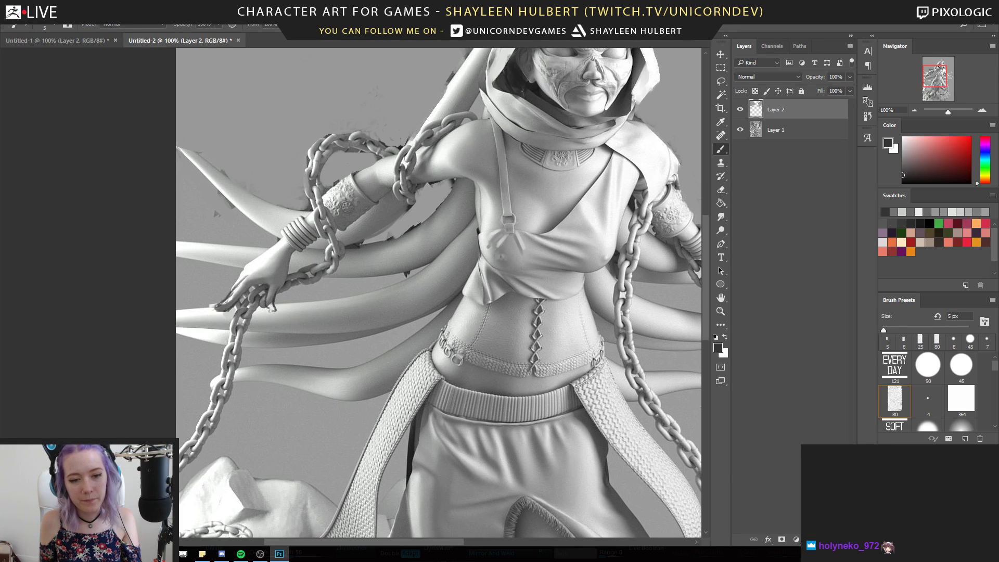
Refine the spread fingers with a 5 px brush, adding bright knuckle highlights and dark contour lines
alt+click(263, 300)
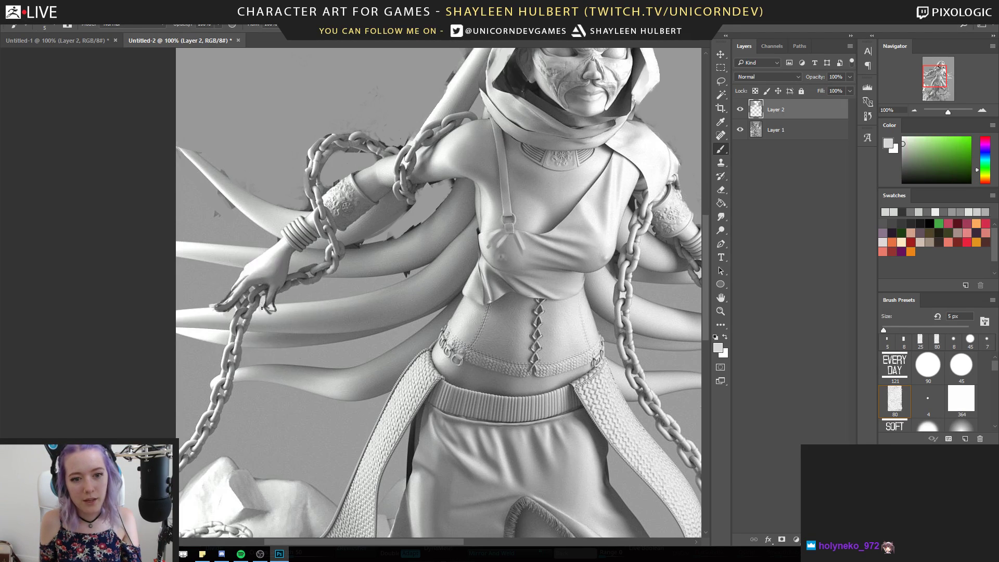
drag(265, 306, 252, 225)
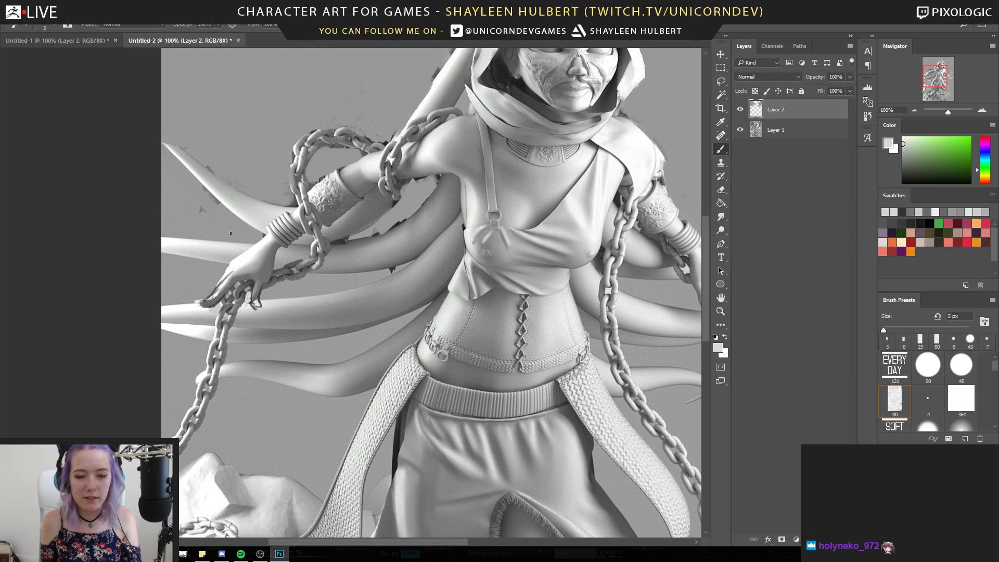
alt+click(249, 322)
alt+click(229, 264)
alt+click(227, 266)
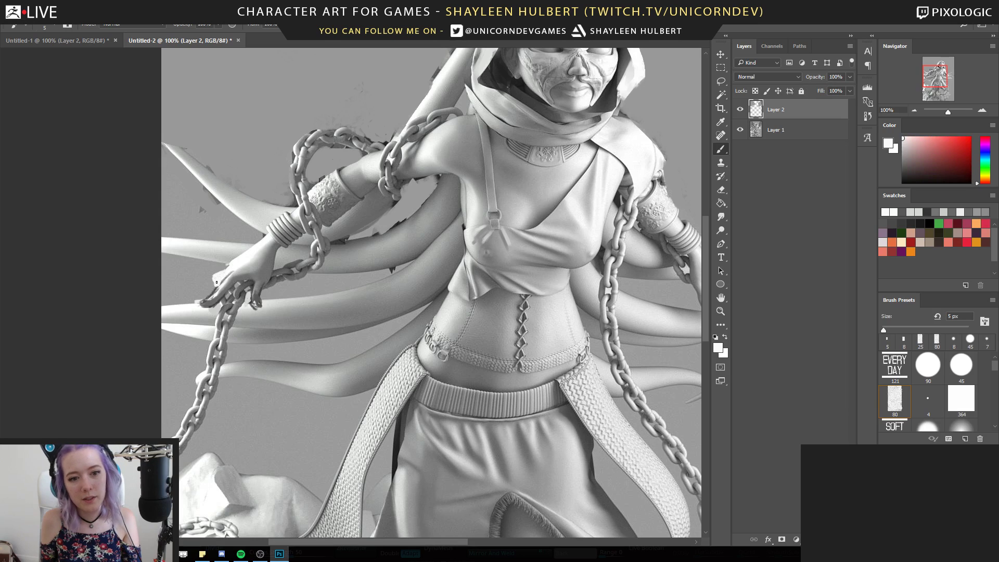
alt+click(204, 274)
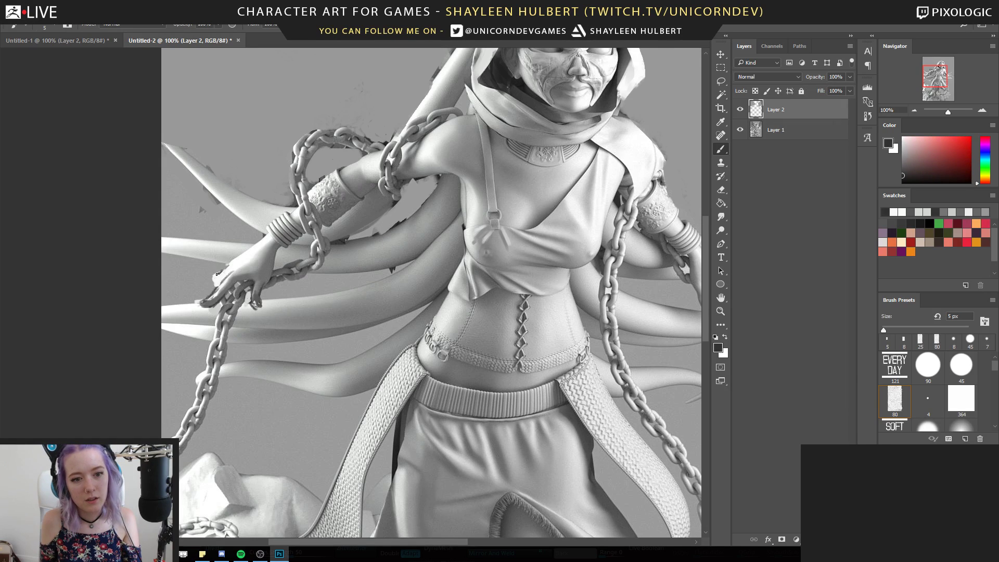
mouse_move(214, 282)
mouse_down()
mouse_move(212, 291)
mouse_move(41, 300)
mouse_up()
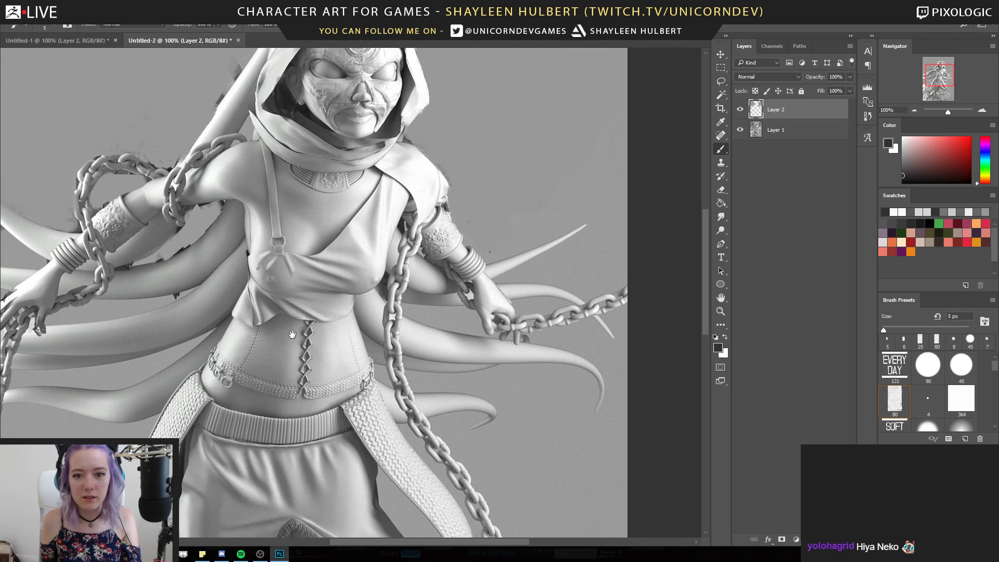
mouse_move(281, 312)
mouse_down()
mouse_move(437, 327)
mouse_move(423, 386)
mouse_move(420, 369)
mouse_up()
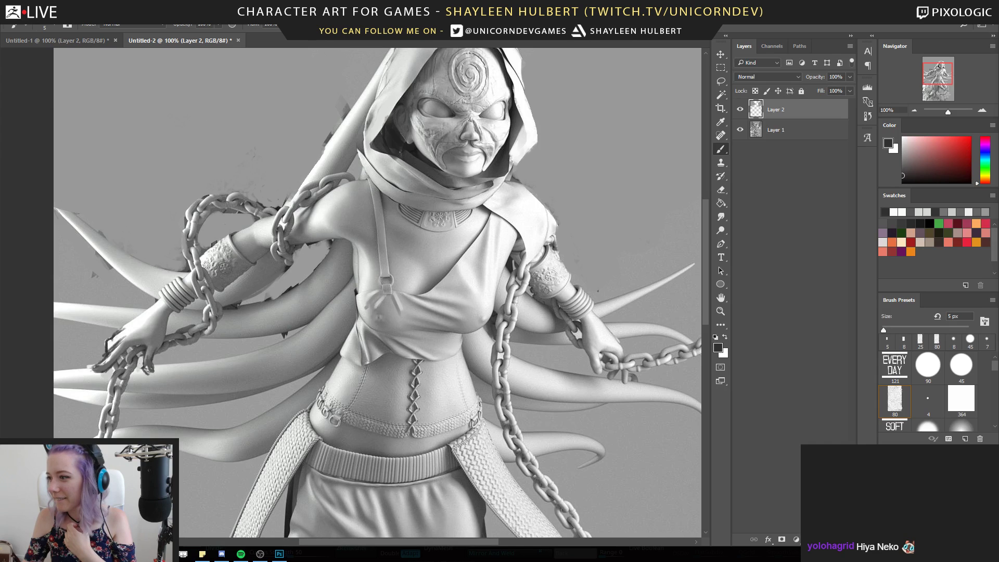
Switch to the browser to view the wireframe cylinder image on Imgur, and close its window
click(260, 554)
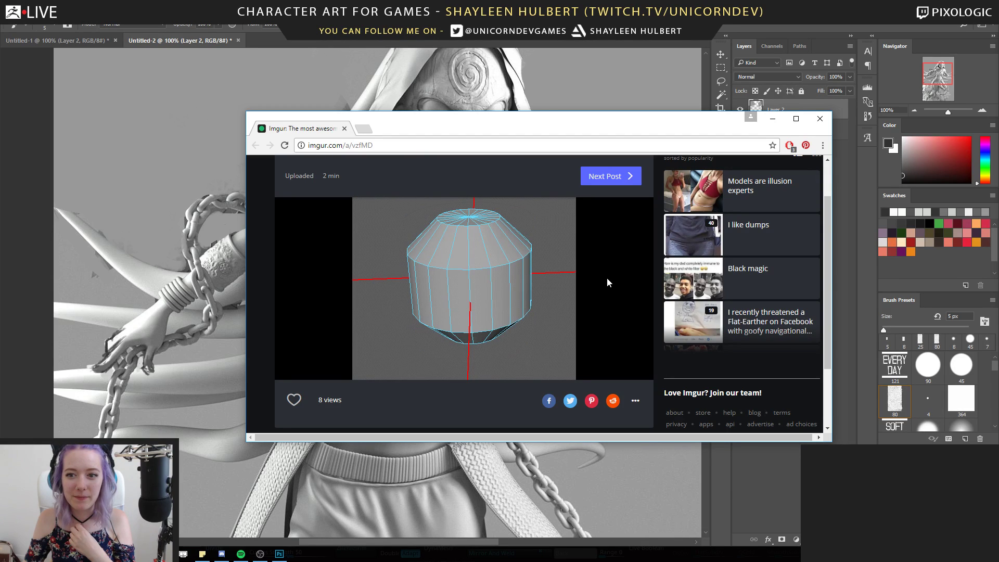
click(819, 121)
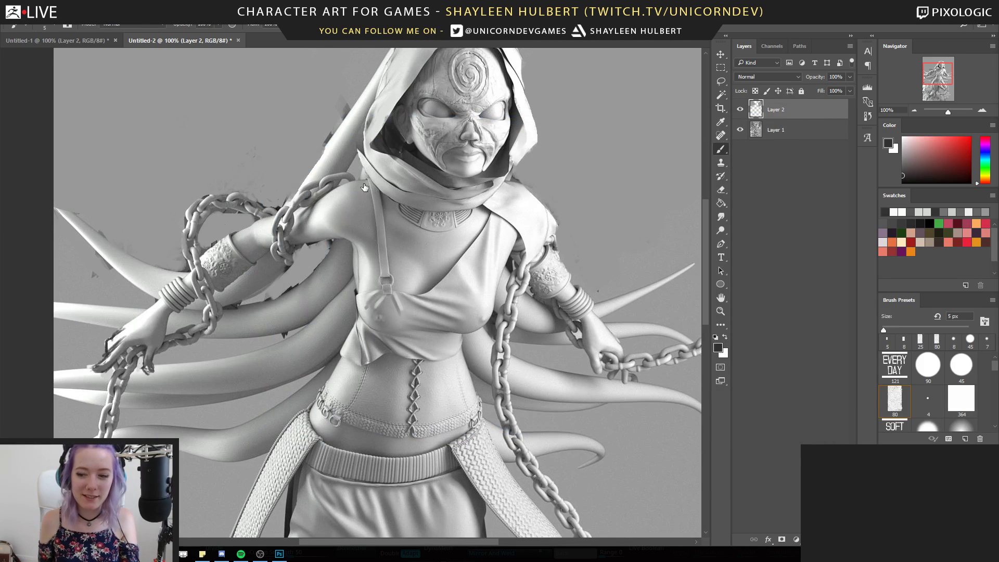
Compare the whole figure with and without the Layer 2 paint-over
click(364, 241)
drag(341, 314, 422, 283)
alt+click(368, 275)
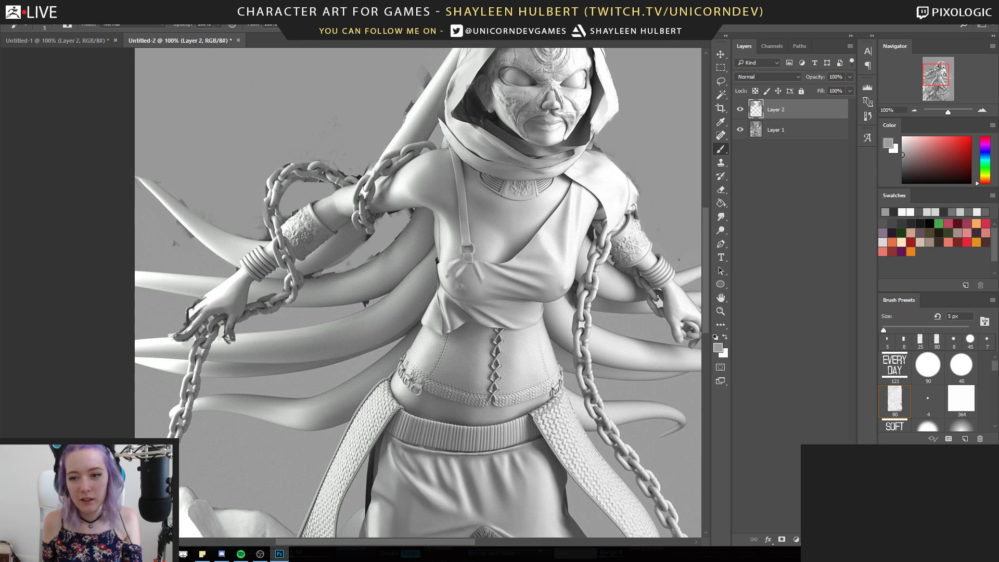
click(720, 311)
alt+click(541, 344)
alt+click(539, 346)
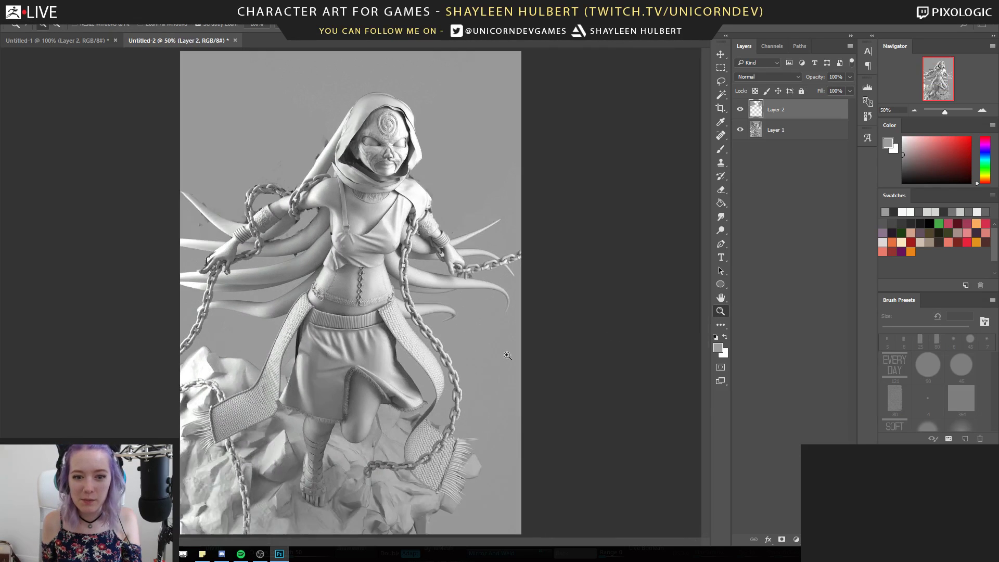
click(446, 364)
drag(446, 363, 500, 358)
alt+click(498, 346)
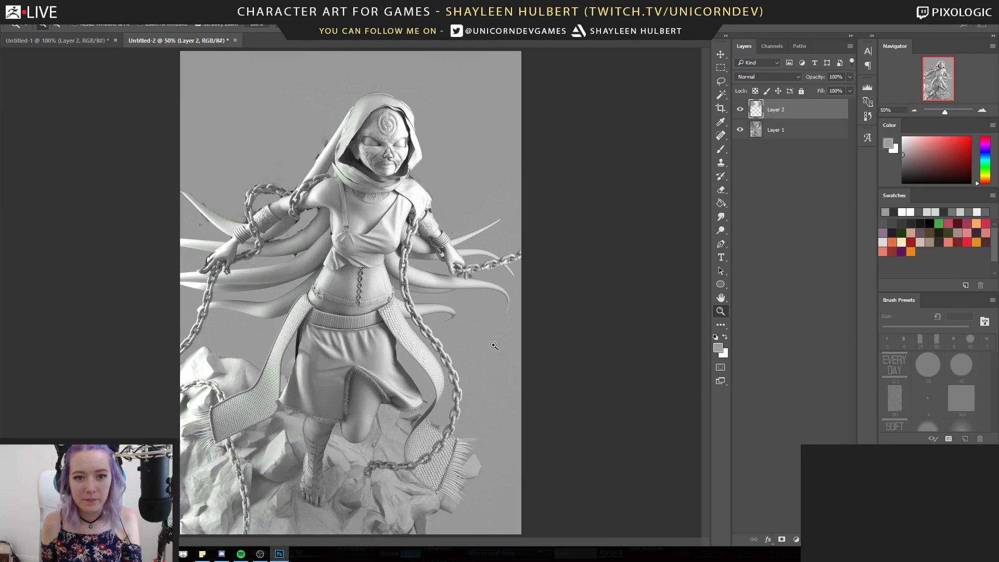
click(741, 112)
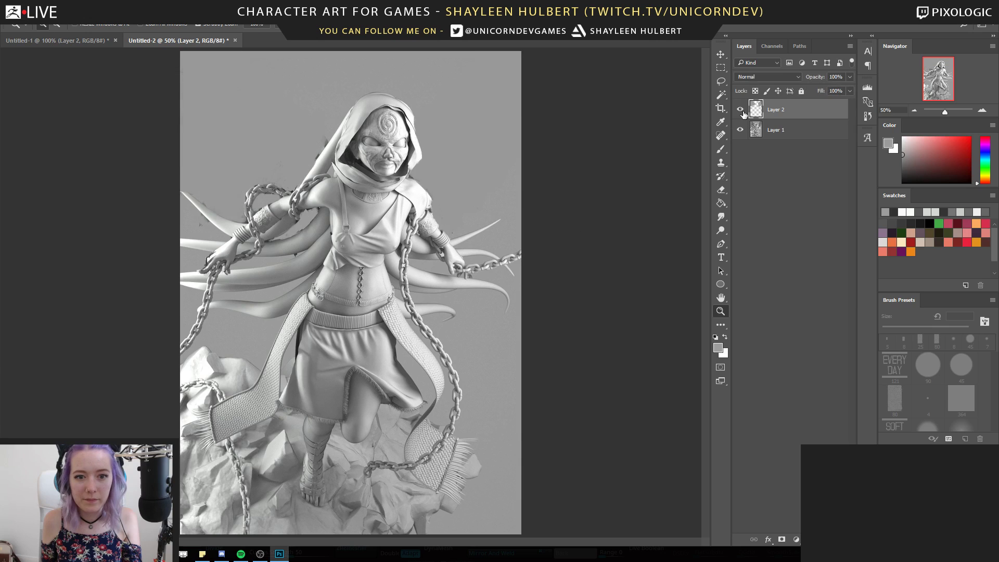
click(741, 112)
click(741, 113)
click(742, 113)
click(741, 112)
Add a layer above Layer 2 and paint out the forehead texture beside the spiral with a 40 px brush
mouse_move(393, 145)
mouse_down()
mouse_move(402, 178)
mouse_move(370, 192)
mouse_up()
click(402, 179)
key(b)
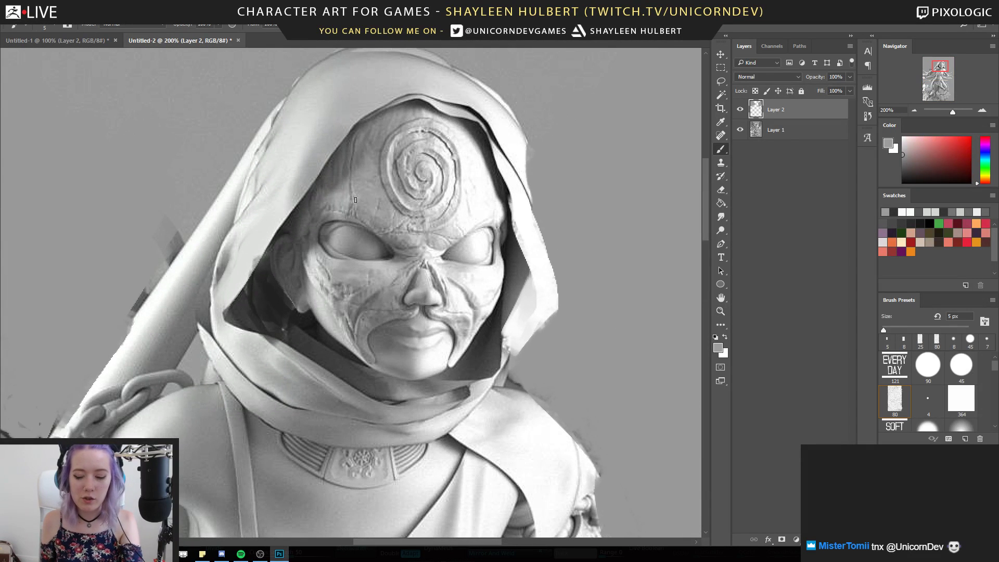
key(bracketright)
key(bracketright)
key(bracketright)
key(bracketright)
key(bracketright)
key(bracketright)
key(bracketright)
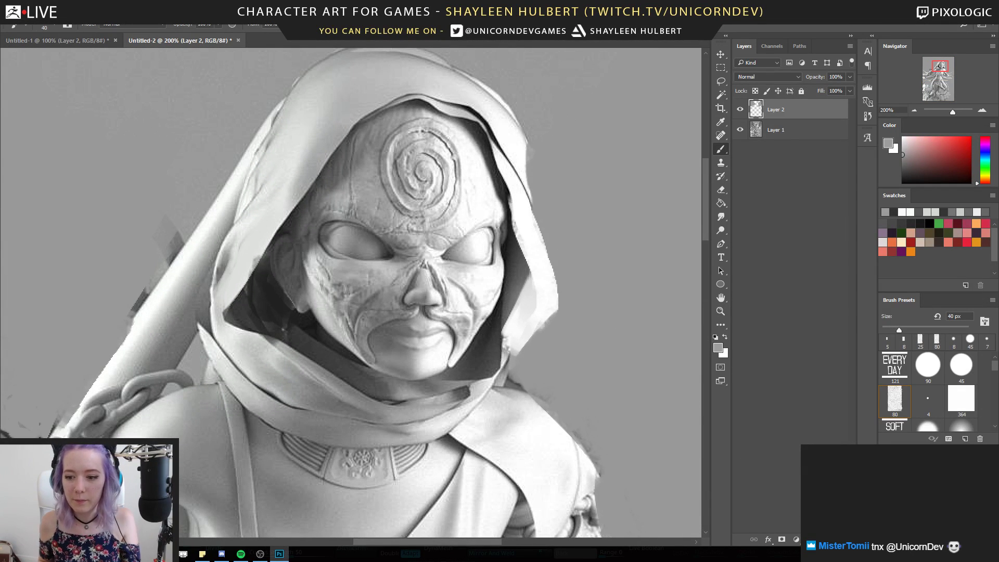
key(ctrl+shift+alt+n)
click(349, 194)
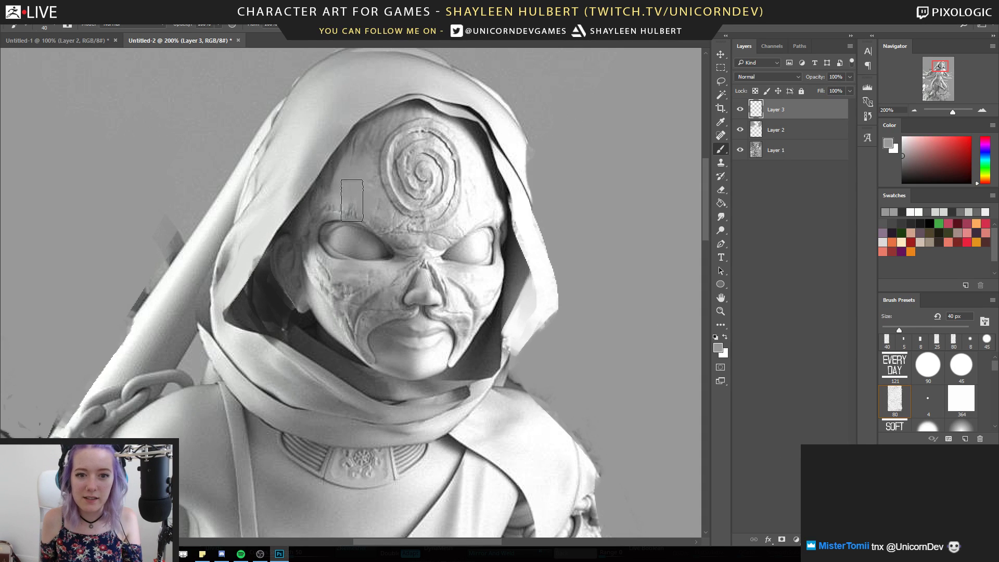
Smooth the rough skin texture on the other side of the forehead and on both cheeks with sampled greys
alt+click(479, 203)
mouse_move(474, 211)
mouse_down()
mouse_move(411, 249)
mouse_move(393, 290)
mouse_move(363, 297)
mouse_move(343, 285)
mouse_move(336, 321)
mouse_up()
alt+click(346, 330)
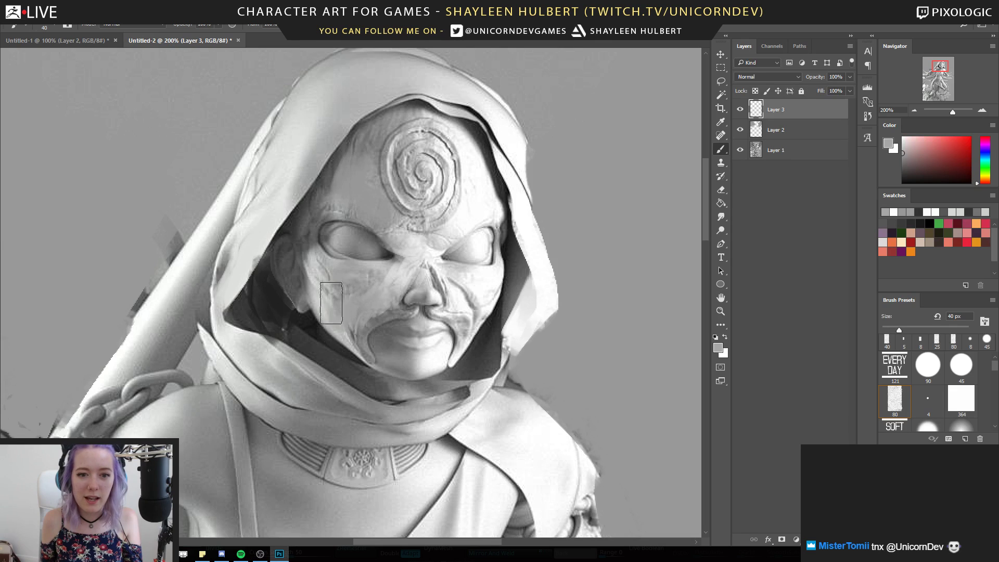
alt+click(463, 284)
mouse_move(463, 292)
mouse_down()
mouse_move(470, 333)
mouse_move(463, 291)
mouse_up()
mouse_move(386, 282)
mouse_down()
mouse_move(362, 310)
mouse_move(385, 285)
mouse_move(362, 334)
mouse_move(389, 292)
mouse_up()
alt+click(340, 308)
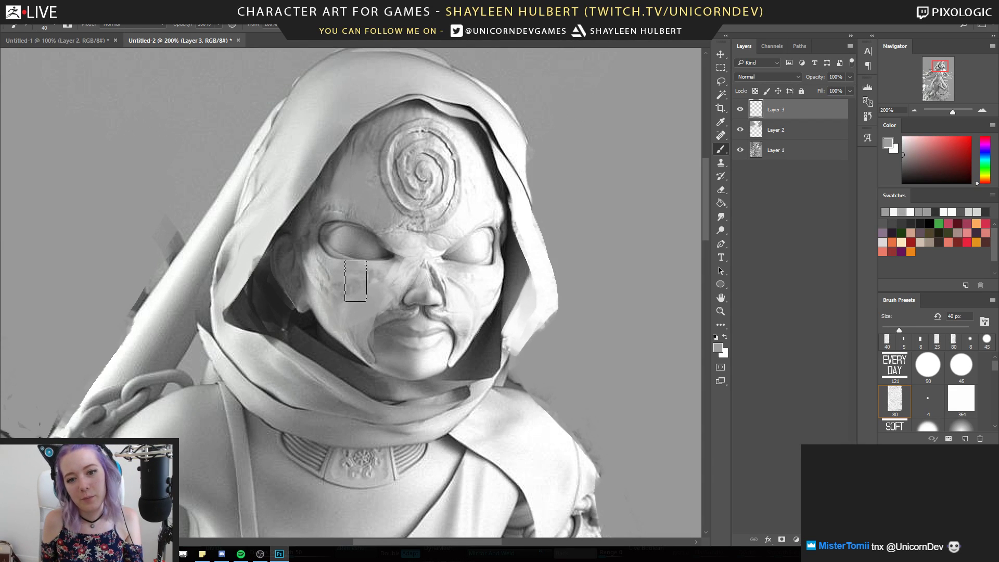
Compare the full figure with and without the Layer 3 face smoothing
key(z)
alt+click(635, 344)
alt+click(634, 343)
click(740, 110)
click(740, 110)
click(740, 111)
click(740, 110)
click(740, 110)
click(740, 110)
Darken the line between the lips with a 4 px brush
click(389, 195)
click(389, 196)
click(389, 196)
click(389, 195)
click(389, 195)
drag(385, 173, 429, 347)
key(b)
key(bracketleft)
key(bracketleft)
key(bracketleft)
key(bracketleft)
key(bracketleft)
key(bracketleft)
drag(441, 184, 442, 183)
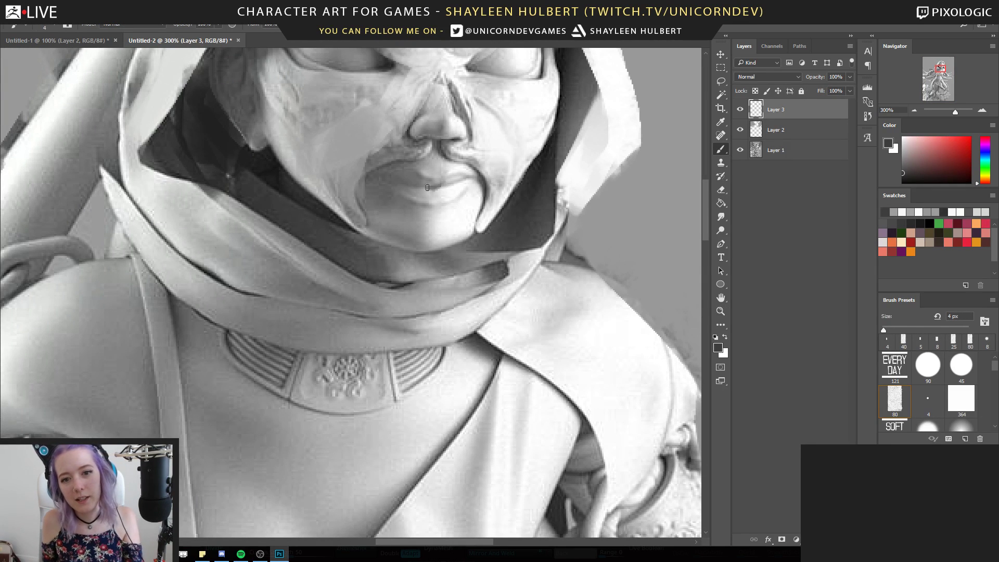
drag(457, 184, 408, 168)
Enlarge the brush and touch up the lower lip and chin with sampled light tones
mouse_move(414, 207)
mouse_down()
mouse_move(446, 218)
mouse_move(401, 247)
mouse_move(424, 254)
mouse_move(446, 223)
mouse_move(427, 242)
mouse_up()
alt+click(436, 230)
key(bracketright)
key(bracketright)
key(bracketright)
key(bracketright)
alt+click(468, 229)
alt+click(413, 231)
alt+click(428, 232)
alt+click(452, 223)
Group Layer 3 and Layer 2 together
click(721, 310)
drag(475, 323, 424, 305)
click(381, 160)
alt+click(405, 286)
alt+click(408, 284)
shift+click(780, 136)
key(ctrl+g)
Compare the original render with the grouped paint-over, then examine the whole figure at reduced sizes
click(740, 105)
click(740, 105)
click(741, 105)
click(741, 105)
click(742, 106)
click(742, 106)
click(742, 108)
click(742, 107)
alt+click(441, 332)
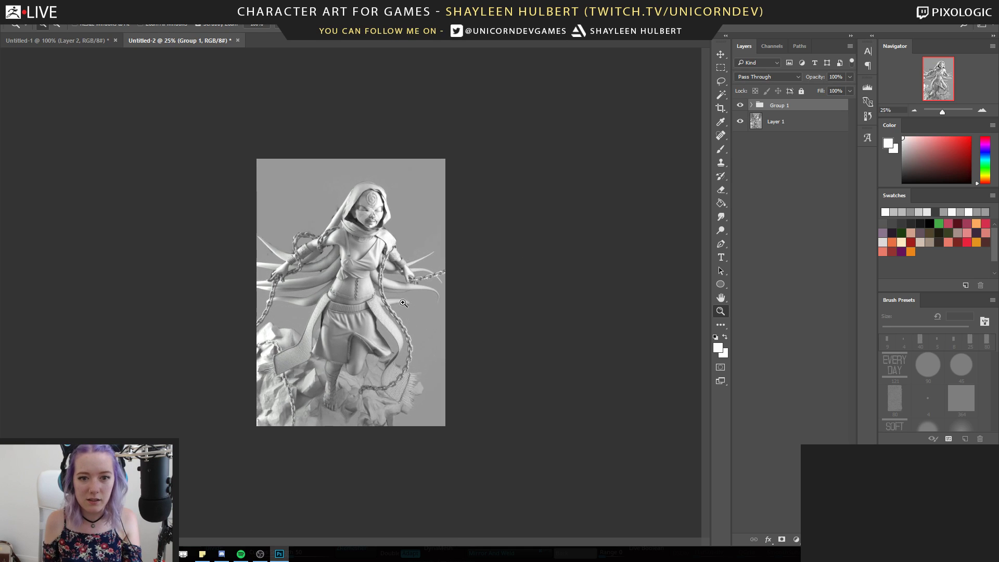
click(409, 326)
click(408, 326)
alt+click(408, 327)
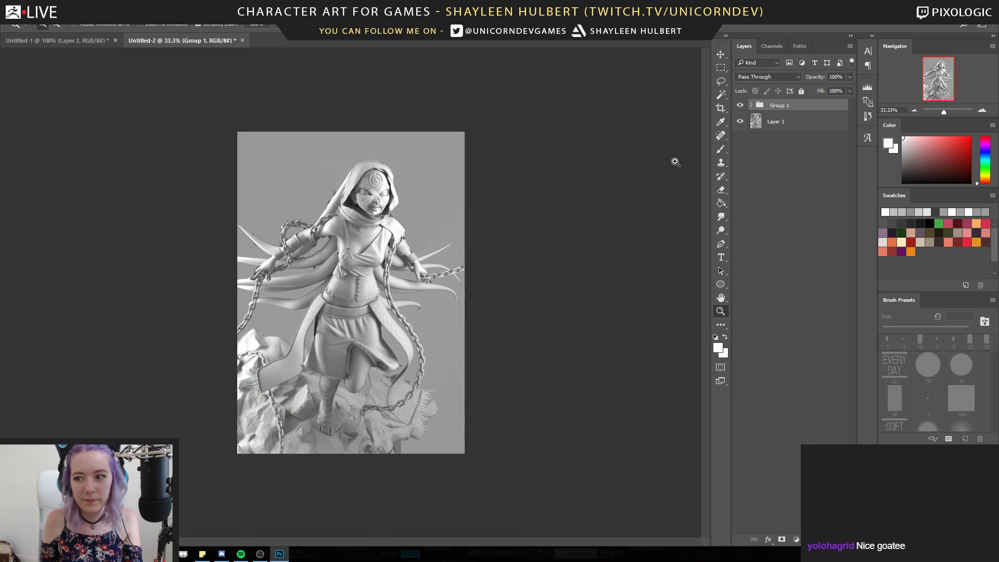
Expand Group 1 and make Layer 3 active for further brushwork around the lower face
click(741, 107)
click(742, 108)
click(397, 195)
click(398, 195)
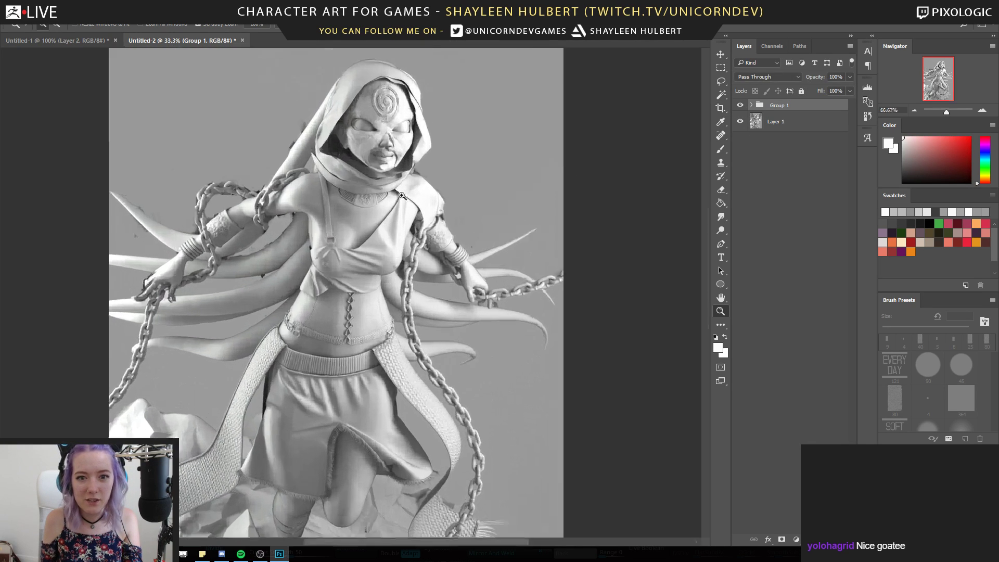
click(398, 195)
click(397, 195)
key(b)
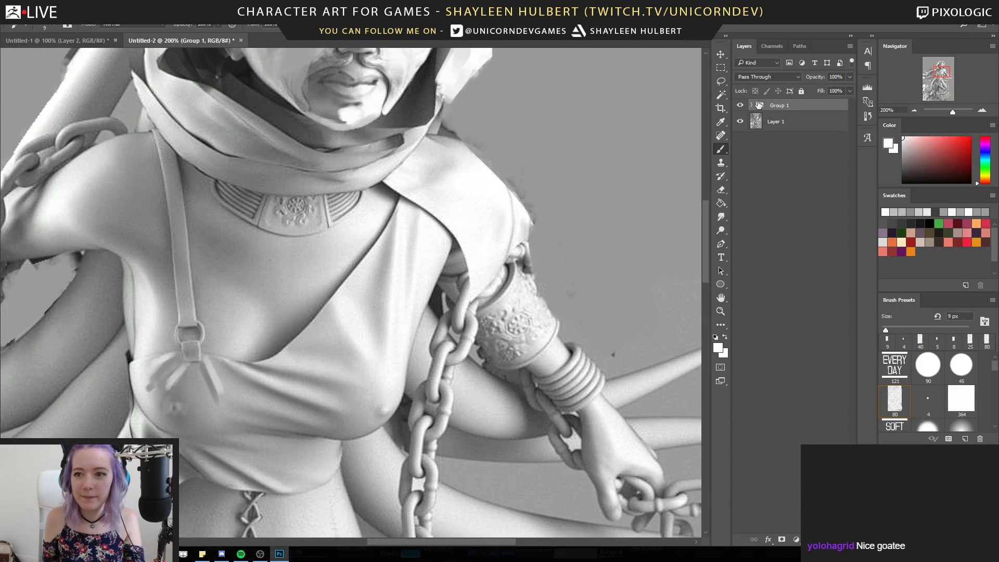
key(ctrl+alt+shift+n)
Paint over the chin and jaw line on Layer 3 with grey tones sampled from the face
alt+click(344, 111)
alt+click(356, 116)
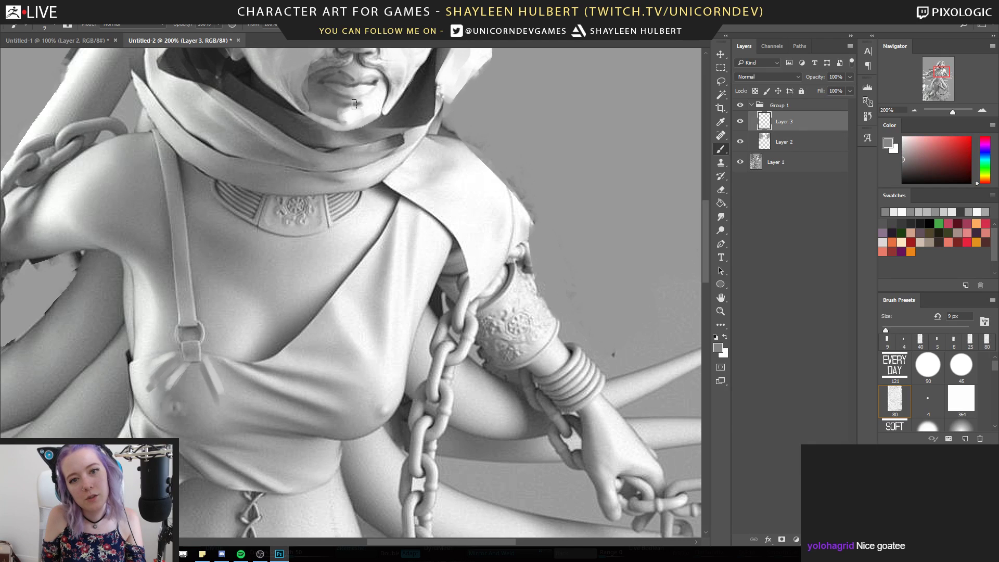
alt+click(371, 107)
drag(364, 117, 379, 124)
drag(318, 112, 367, 125)
drag(375, 160, 394, 261)
alt+click(345, 219)
mouse_move(344, 215)
mouse_down()
mouse_move(334, 213)
mouse_move(372, 202)
mouse_up()
alt+click(386, 219)
Repaint the shading beneath the nose and along both sides of the upper lip with sampled tones
key(z)
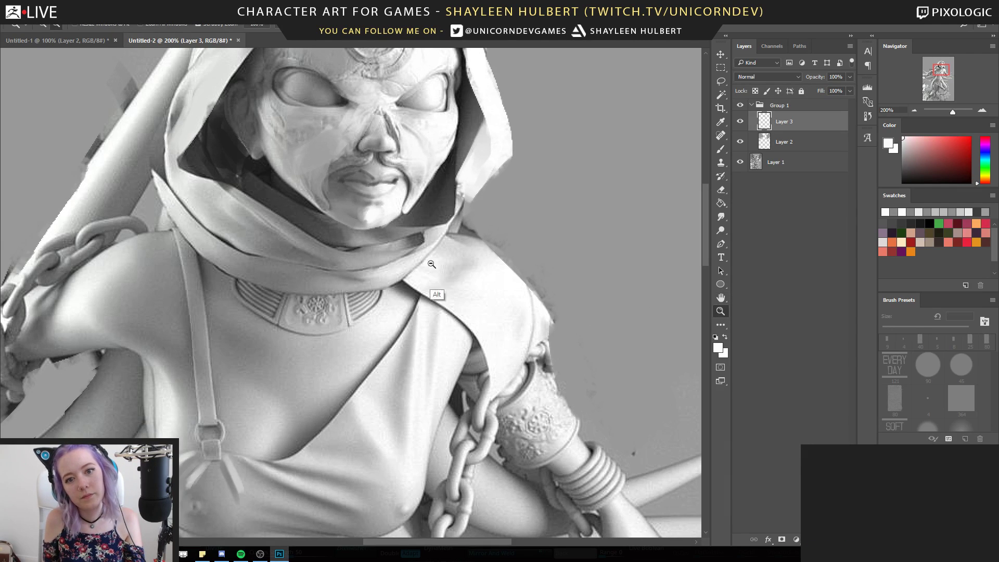
key(b)
alt+click(374, 159)
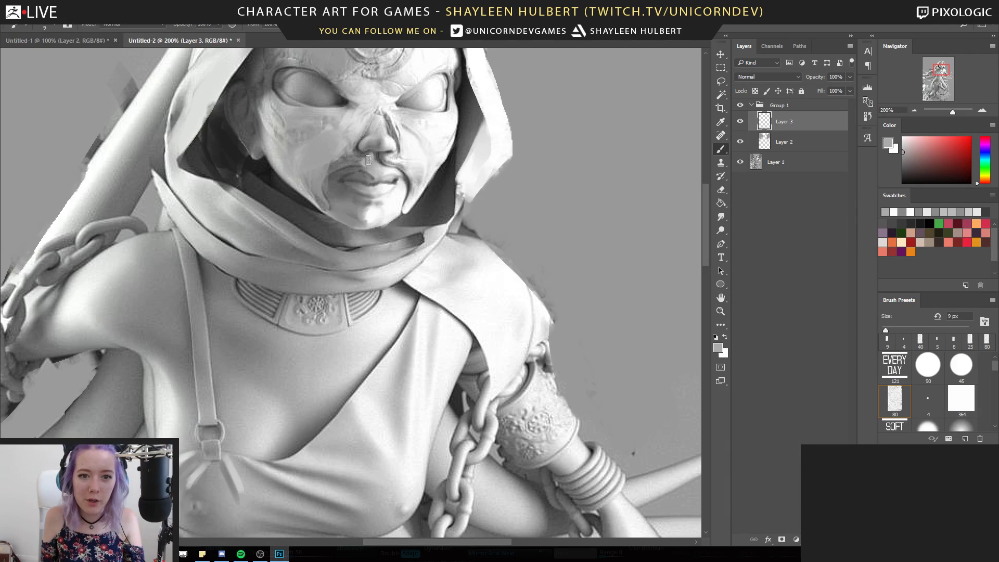
alt+click(373, 162)
mouse_move(384, 157)
mouse_down()
mouse_move(397, 165)
mouse_move(396, 154)
mouse_up()
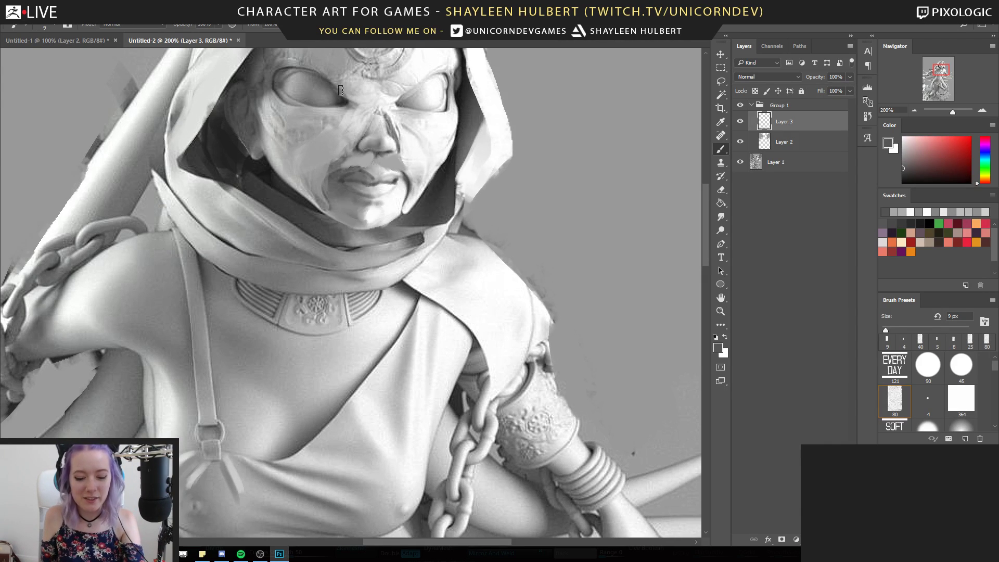
key(p)
key(b)
drag(353, 150, 333, 171)
drag(392, 155, 401, 176)
mouse_move(394, 154)
mouse_down()
mouse_move(404, 176)
mouse_move(387, 166)
mouse_move(394, 173)
mouse_move(381, 186)
mouse_move(368, 164)
mouse_up()
Undo the last strokes above the lip and retouch the corner of the mouth with a lighter sampled grey
alt+click(382, 202)
alt+click(381, 152)
mouse_move(371, 153)
mouse_down()
mouse_move(361, 166)
mouse_move(399, 148)
mouse_move(400, 168)
mouse_up()
key(ctrl+alt+z)
key(ctrl+alt+z)
alt+click(404, 174)
alt+click(392, 190)
drag(392, 158, 402, 176)
Compare the original winged render with the Group 1 paint-over, viewing the whole image at 33.33%
click(721, 311)
alt+click(544, 195)
alt+click(545, 195)
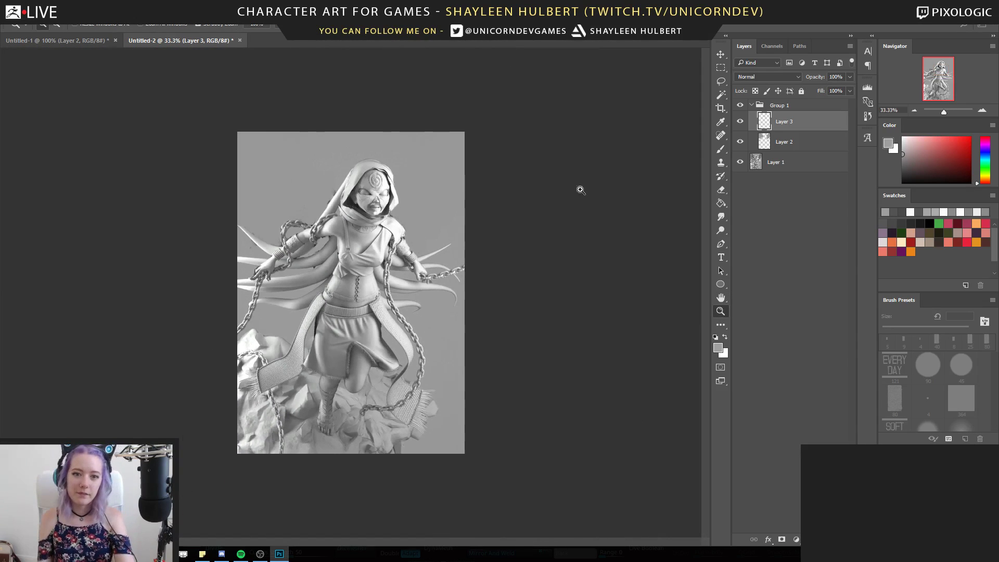
click(739, 106)
click(740, 105)
click(740, 105)
click(739, 106)
click(739, 106)
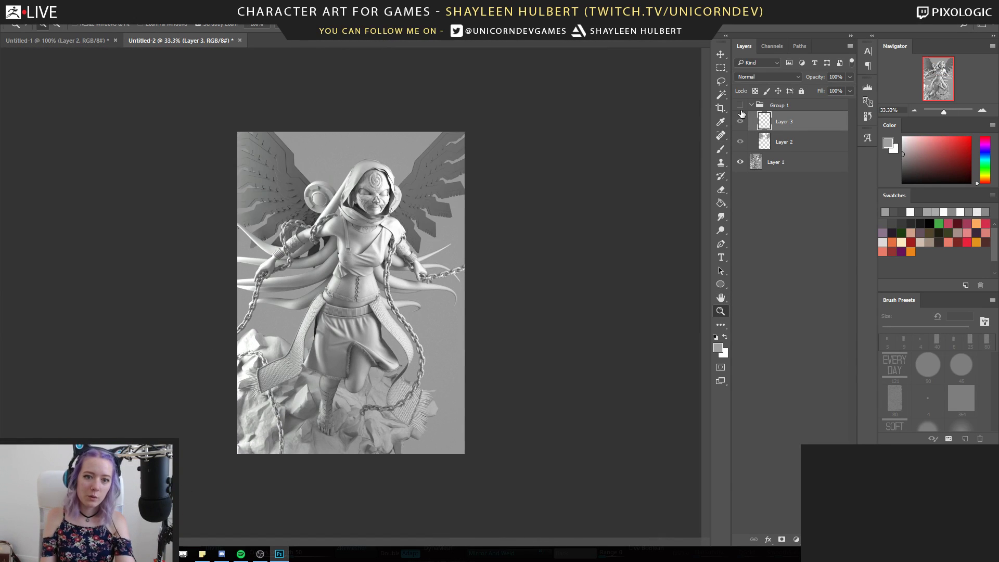
click(740, 107)
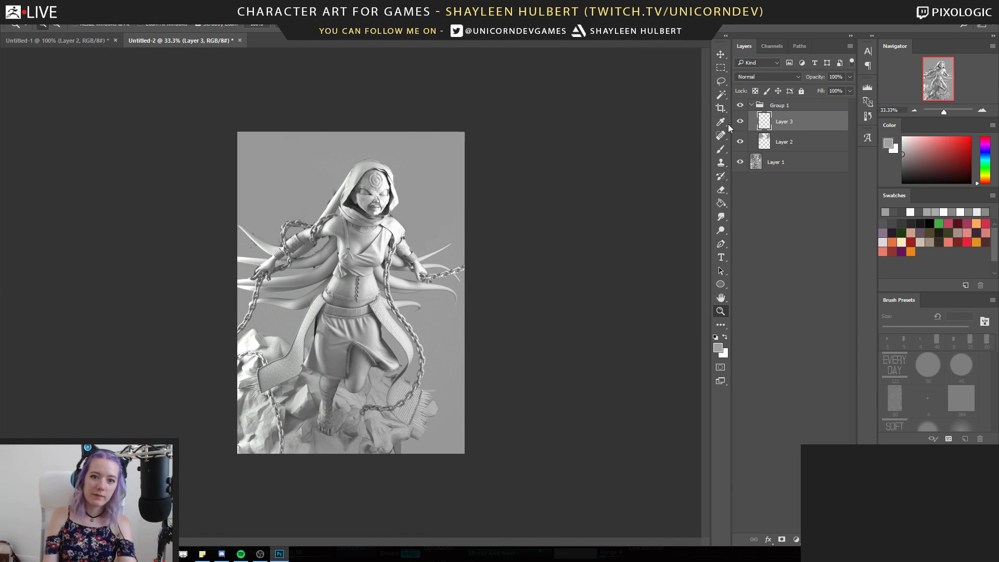
Examine the figure at 50%, compare it again with the original render, and bring the gun reference image into view
click(387, 292)
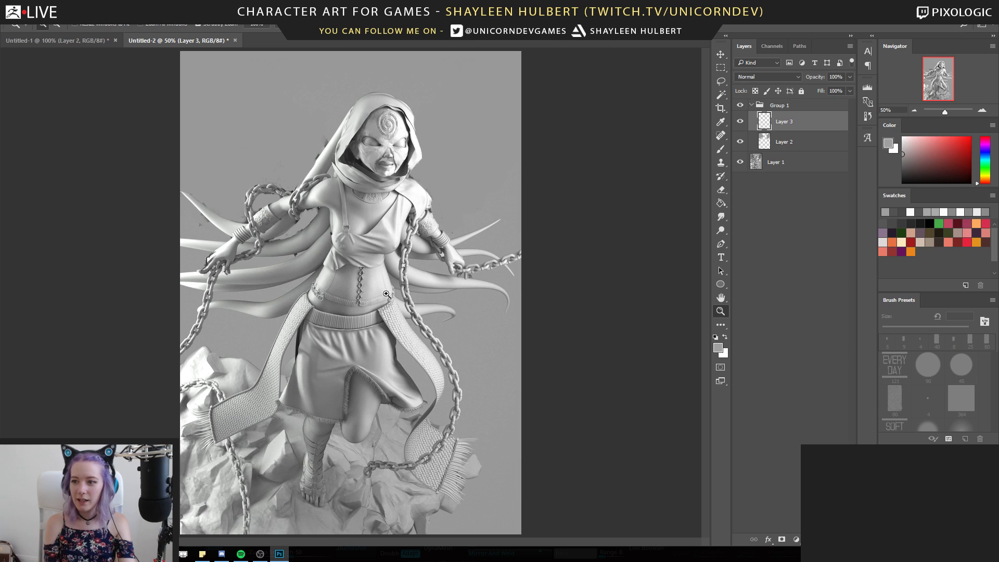
alt+click(409, 356)
click(409, 357)
alt+click(416, 364)
alt+click(419, 367)
click(432, 385)
click(437, 393)
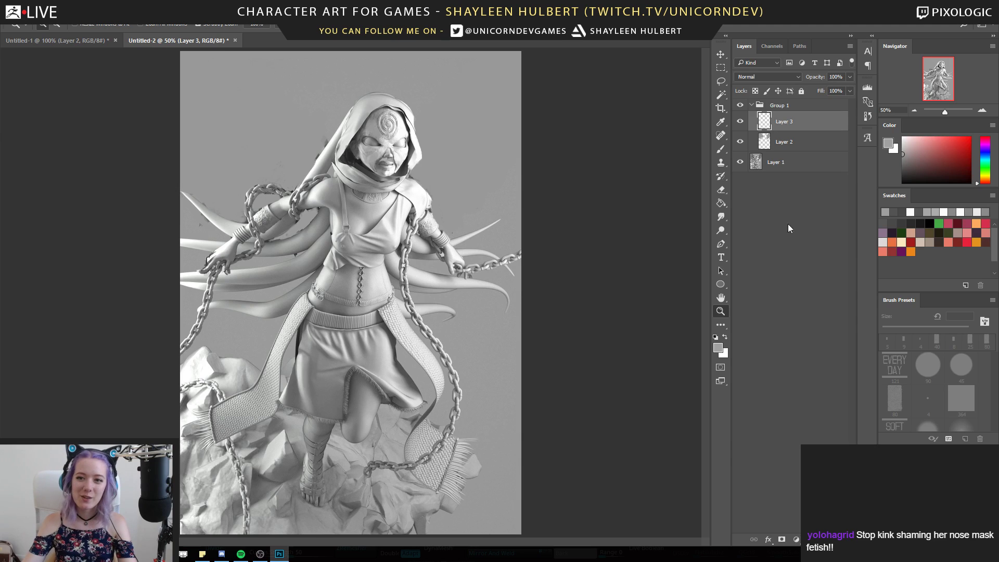
click(739, 105)
click(740, 106)
click(740, 106)
click(740, 105)
click(740, 105)
click(740, 105)
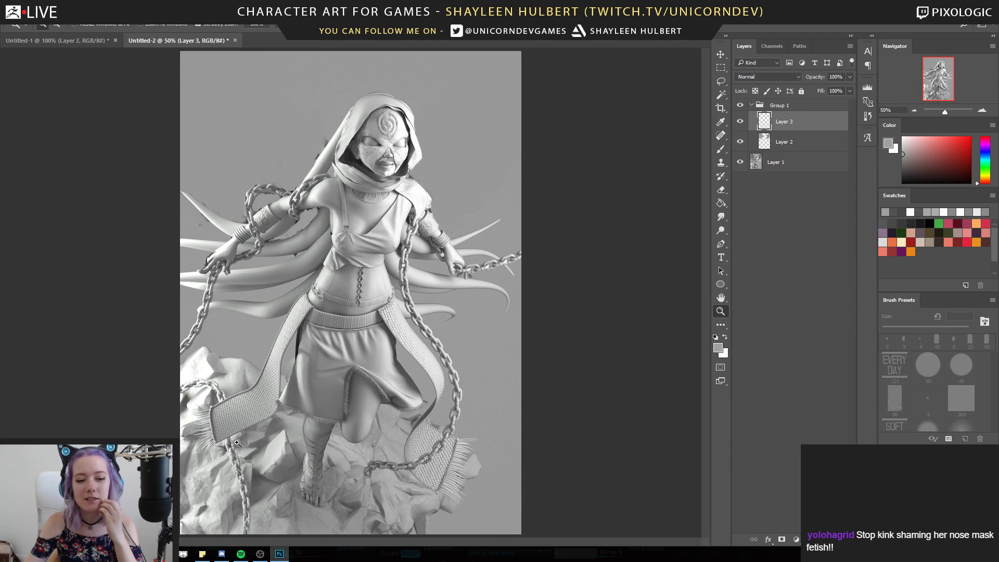
right_drag(0, 180, 181, 92)
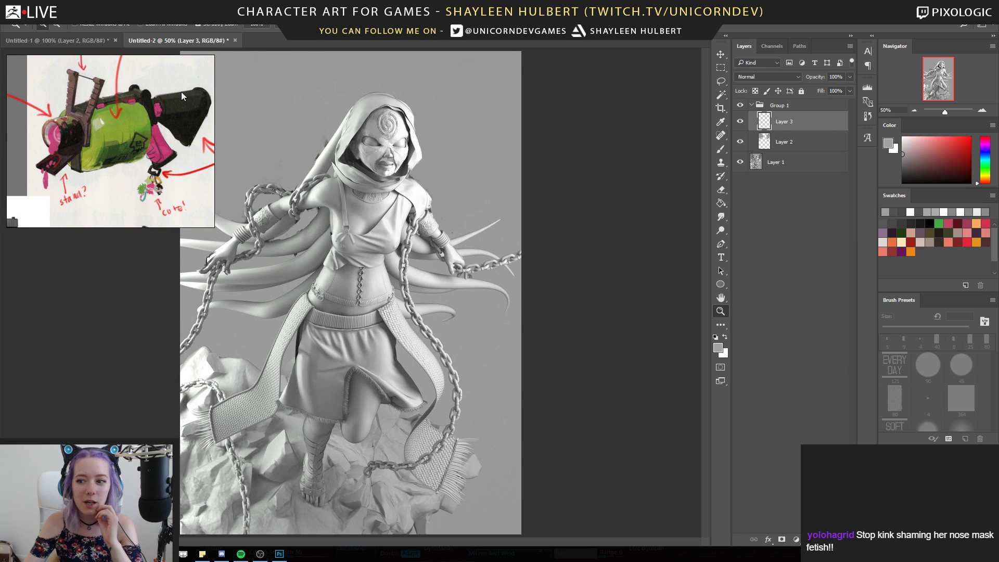
Hide Layer 3's face retouching and compare the original render with the remaining Group 1 paint-over at 25%
click(740, 121)
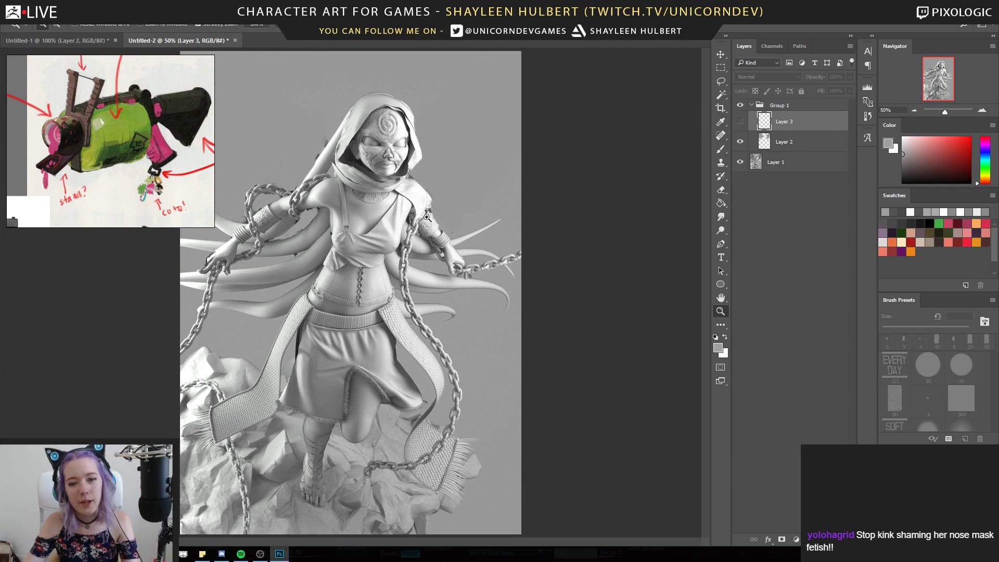
key(ctrl+minus)
click(740, 105)
click(739, 105)
click(740, 105)
click(739, 105)
click(740, 105)
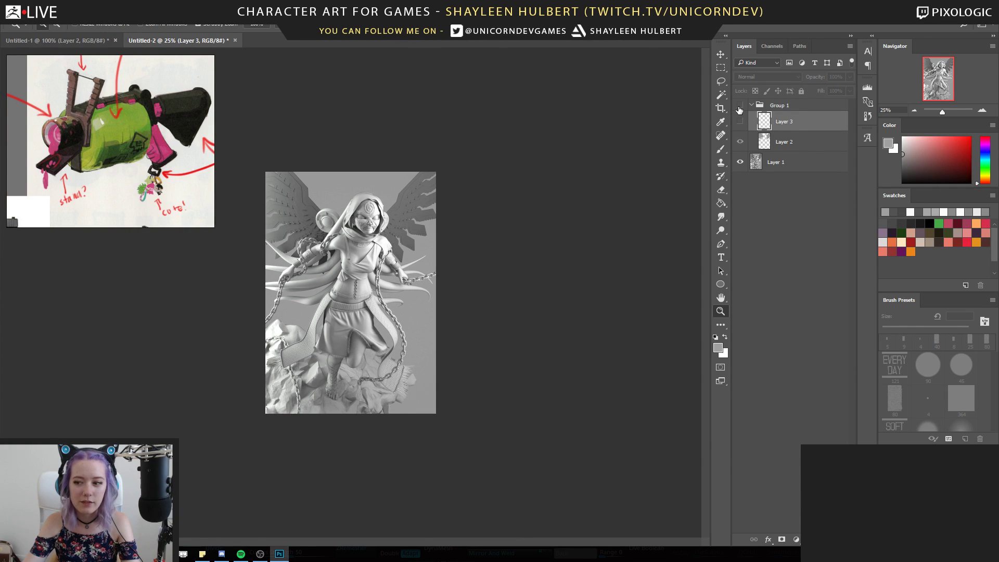
click(740, 107)
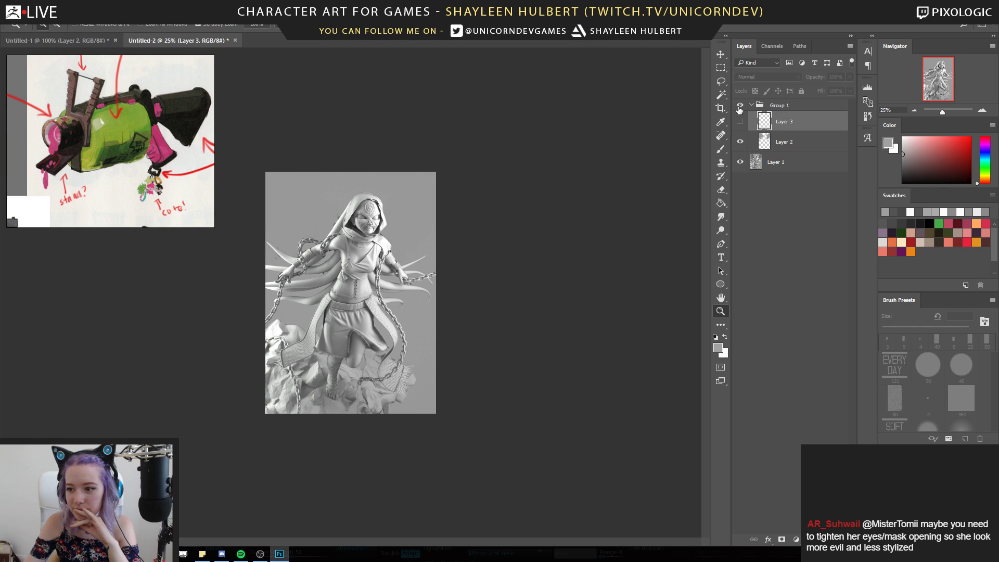
click(739, 107)
click(739, 106)
click(740, 107)
click(740, 106)
click(740, 107)
click(740, 106)
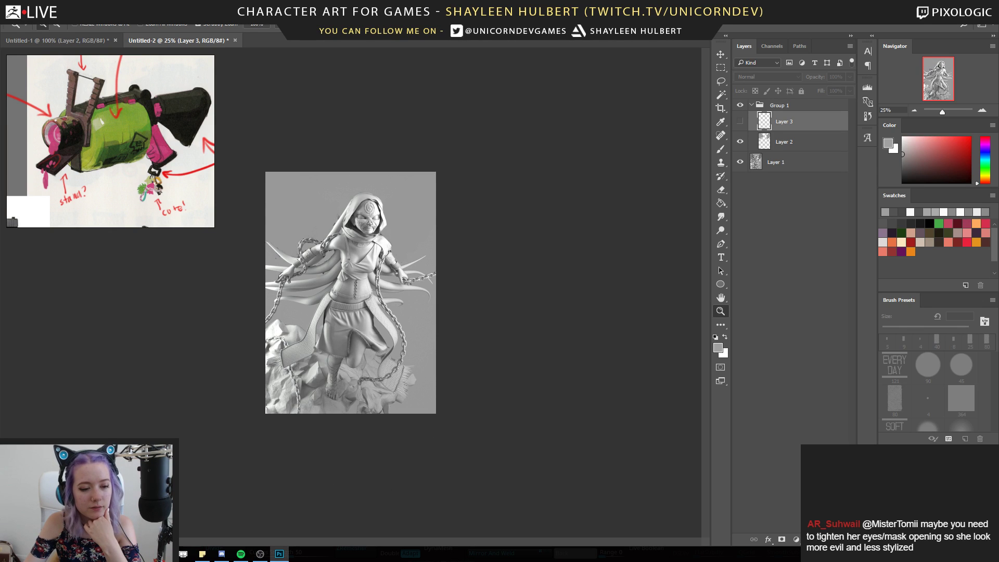
Switch to ZBrush, select the end plate of the gun's stock and turn on its polypaint display
click(182, 553)
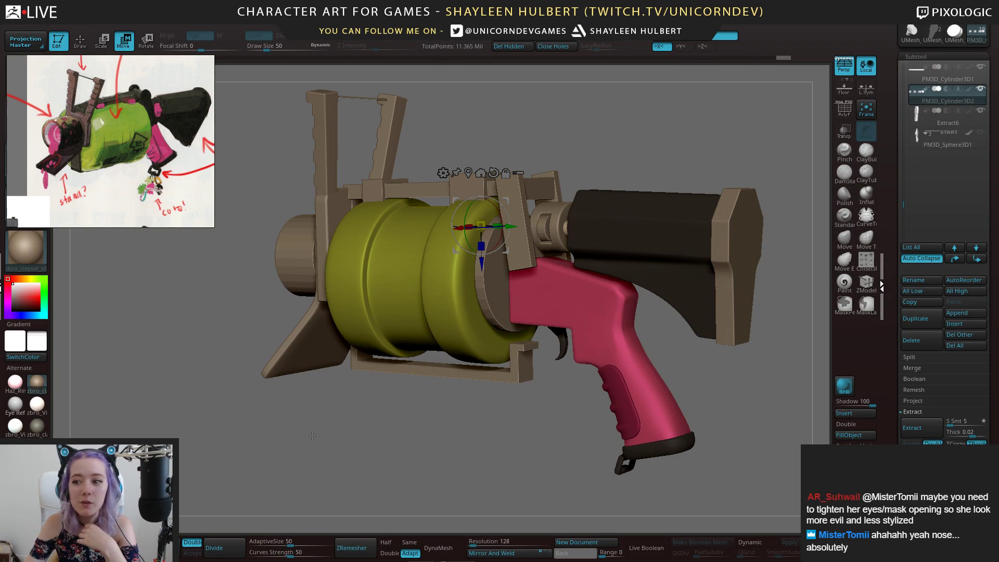
drag(312, 435, 410, 423)
alt+click(677, 297)
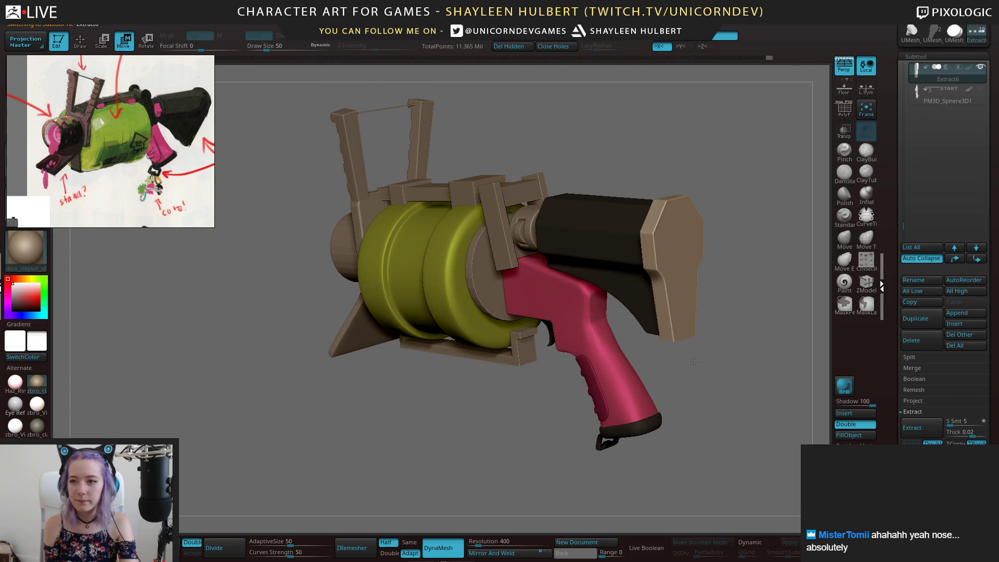
alt+drag(705, 353, 671, 373)
click(969, 67)
Fill the inner cylinder of the connector between tank and stock with the grip's pink, using the Paint brush
drag(721, 211, 796, 207)
alt+drag(541, 398, 527, 438)
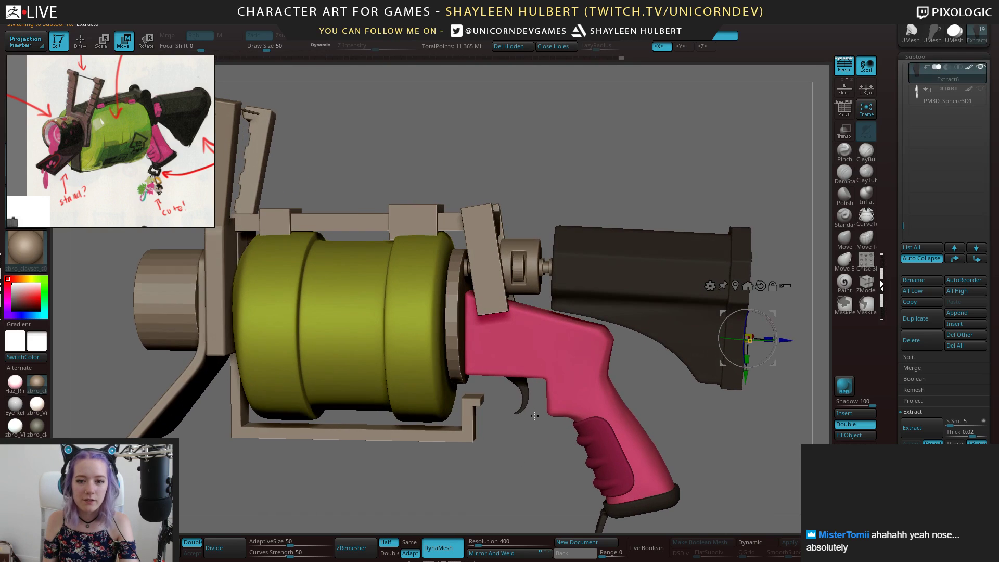
alt+click(519, 267)
key(q)
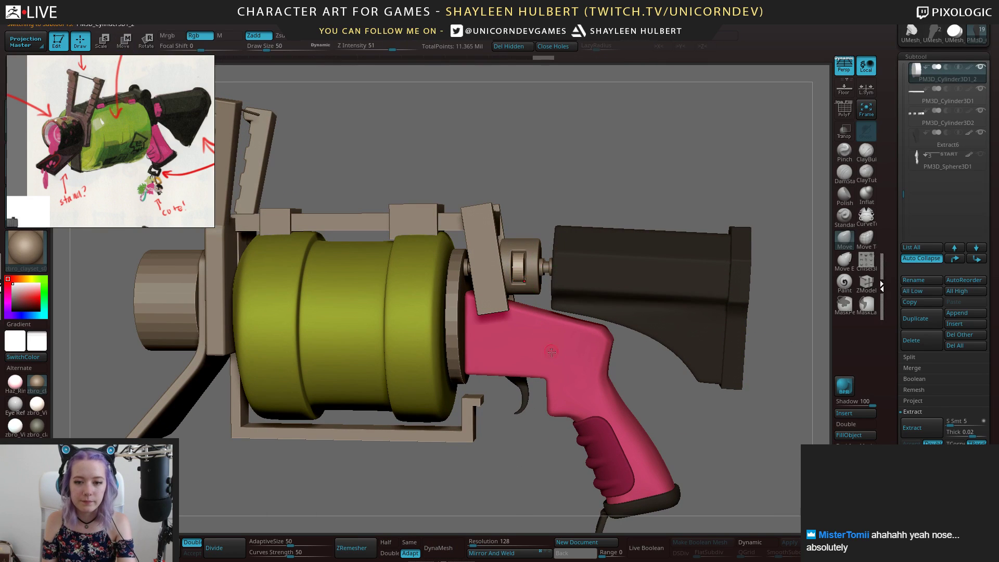
key(c)
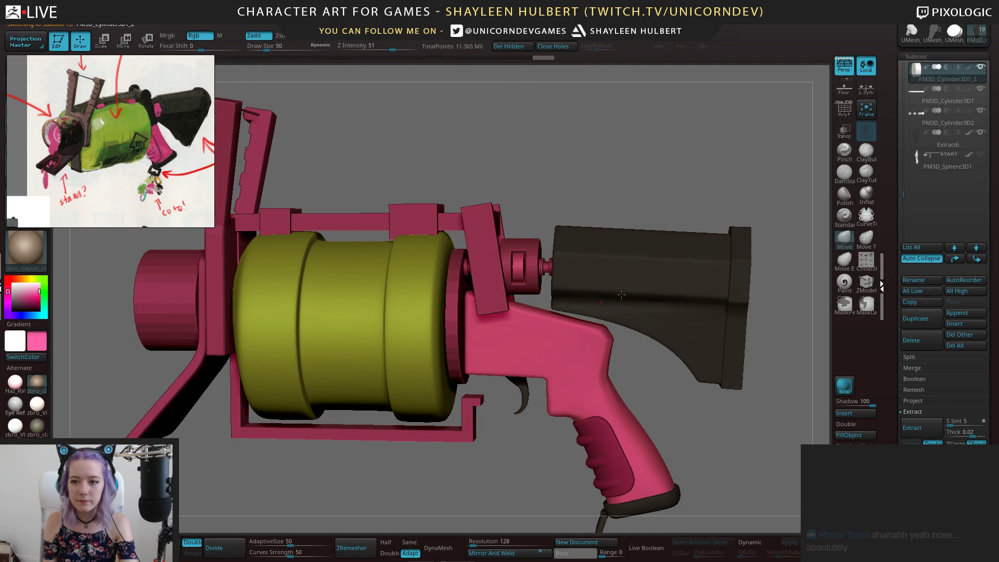
click(844, 286)
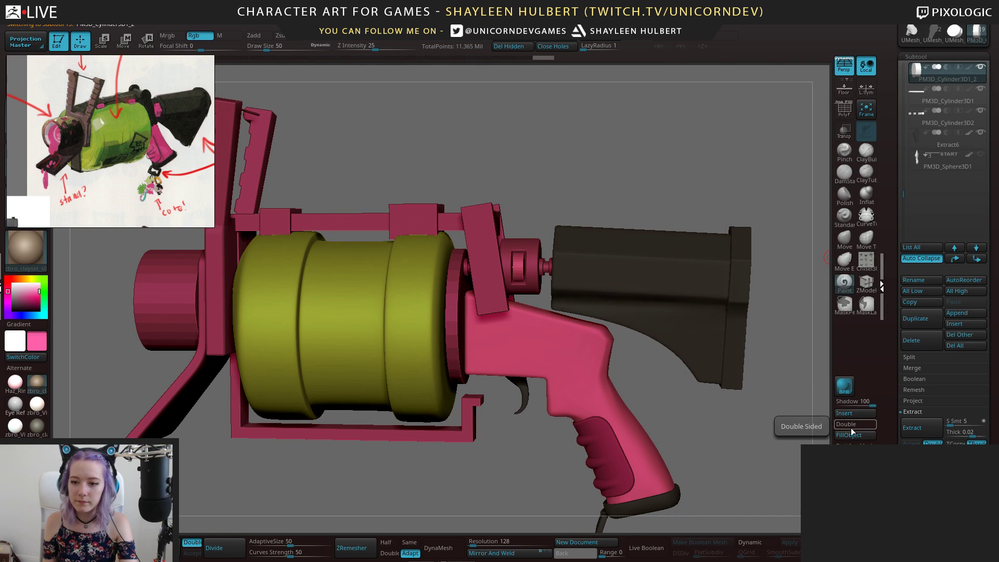
click(849, 435)
Fill the connector's outer housing and the small rod behind it with the dark colour sampled from the gun
alt+drag(567, 204, 528, 307)
key(c)
key(c)
click(848, 435)
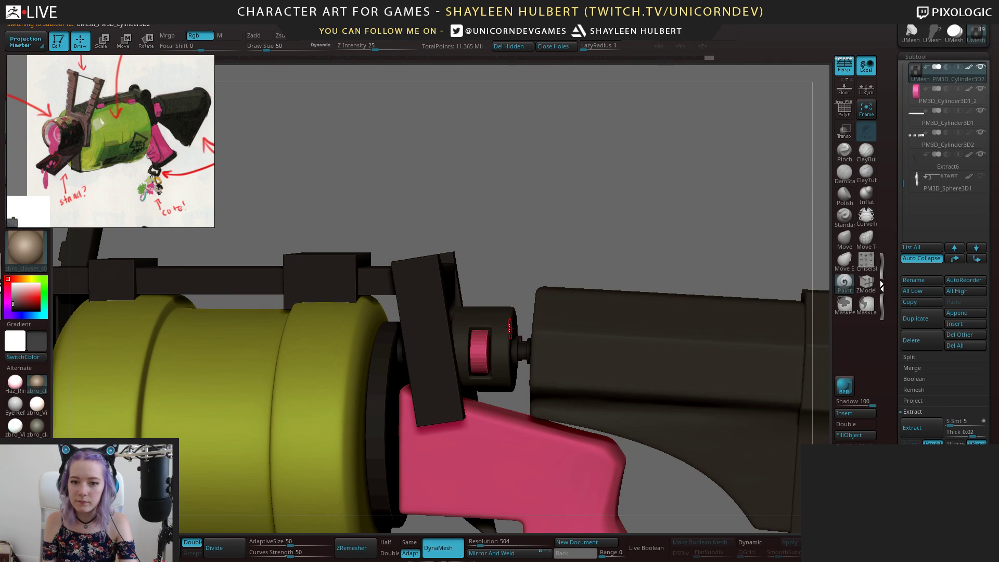
alt+click(515, 344)
click(848, 437)
alt+click(525, 348)
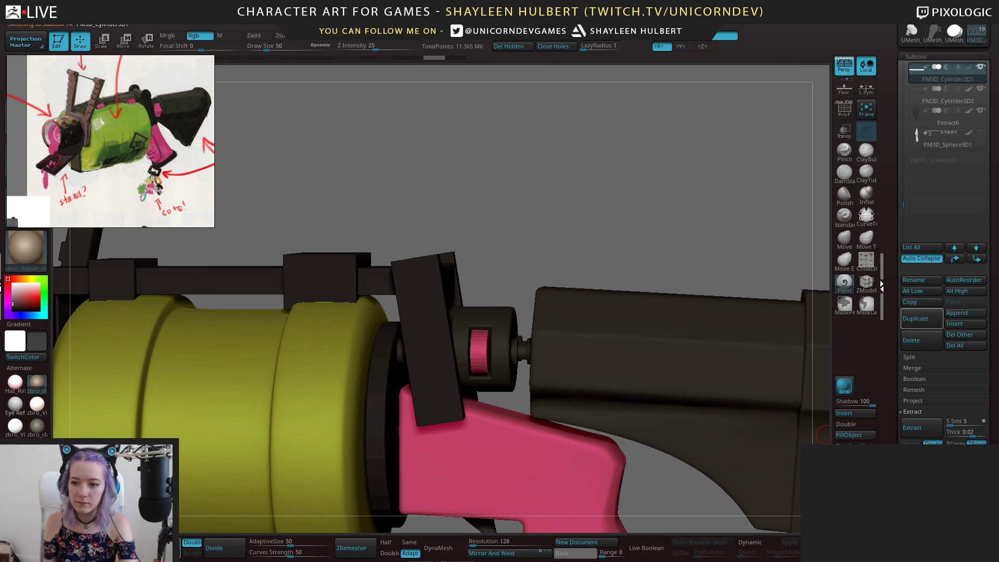
Reset the active colour to white, check the whole gun and save the project
key(f)
drag(485, 223, 495, 251)
drag(32, 296, 12, 282)
shift+drag(562, 253, 589, 246)
mouse_move(673, 364)
alt+mouse_down()
mouse_move(680, 402)
mouse_move(687, 358)
mouse_move(705, 407)
alt+mouse_up()
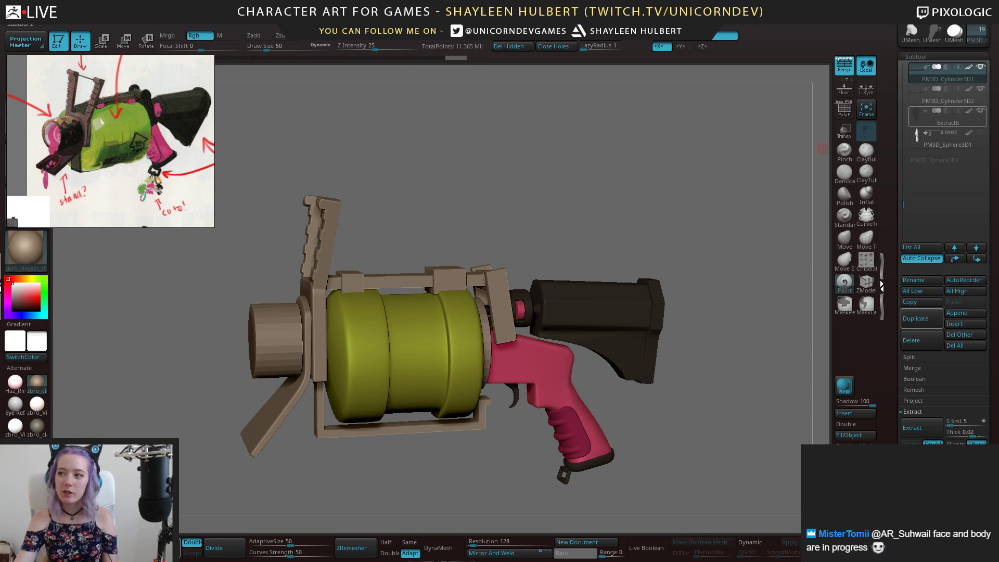
mouse_move(947, 118)
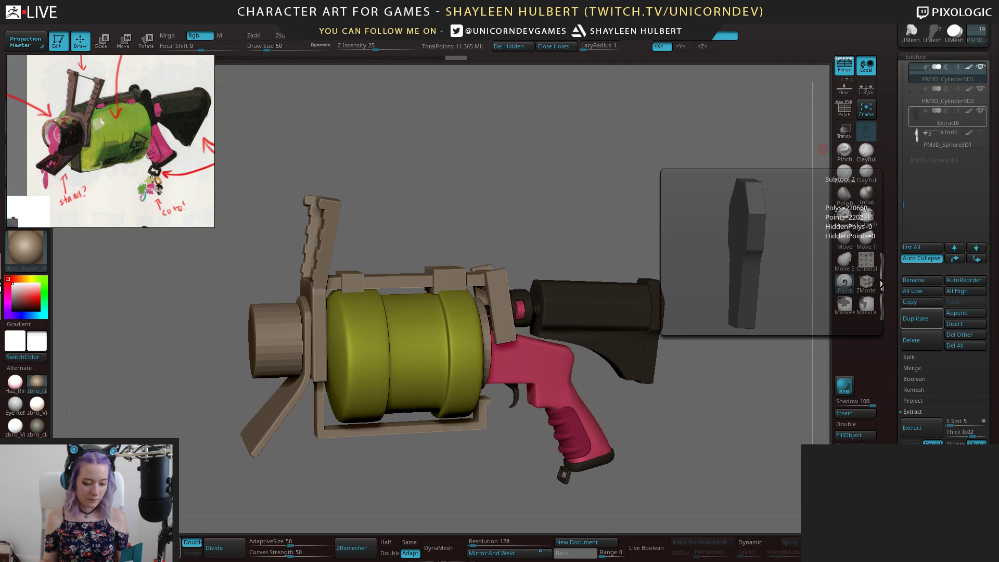
key(ctrl+s)
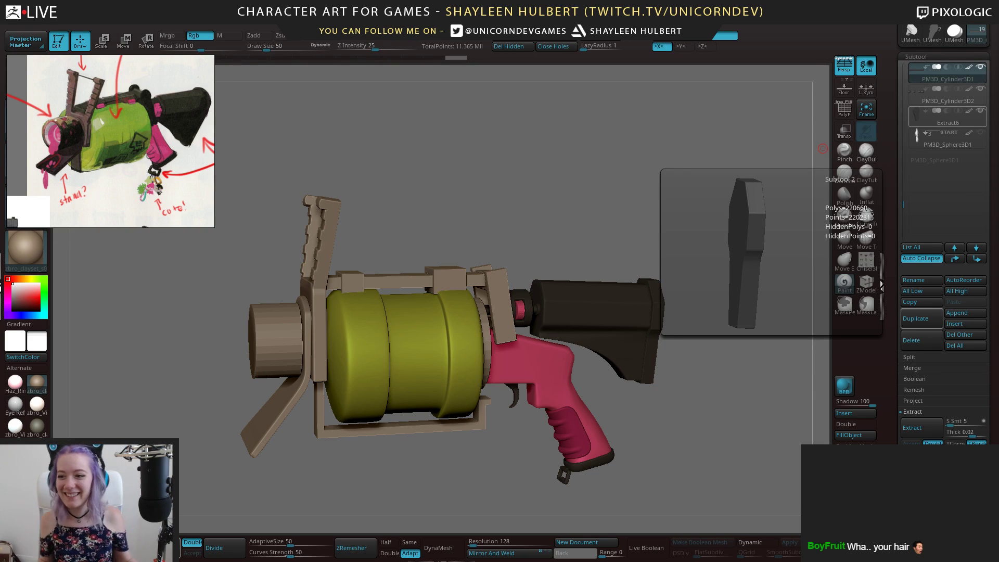
Select the BlockIn frame and study the reference photo of the round sight and bracket behind the tank
drag(491, 214, 426, 205)
alt+click(448, 290)
drag(513, 174, 525, 169)
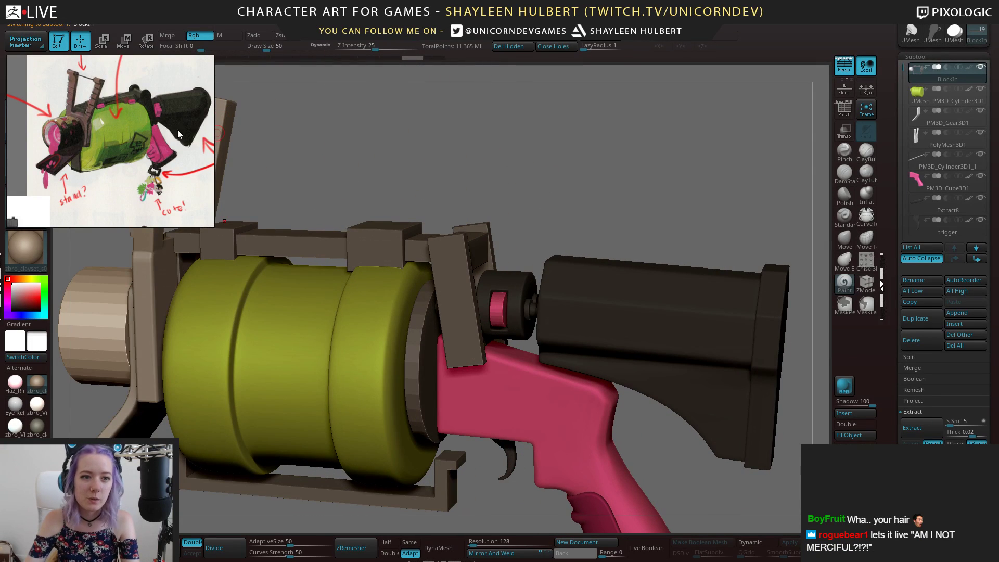
scroll(167, 138, down, 3)
scroll(168, 138, up, 6)
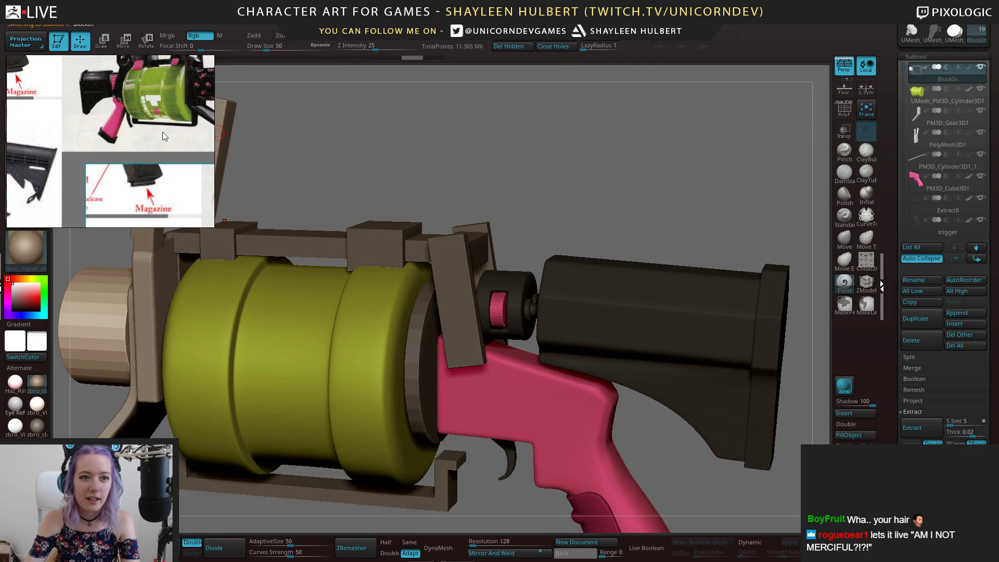
scroll(132, 128, up, 1)
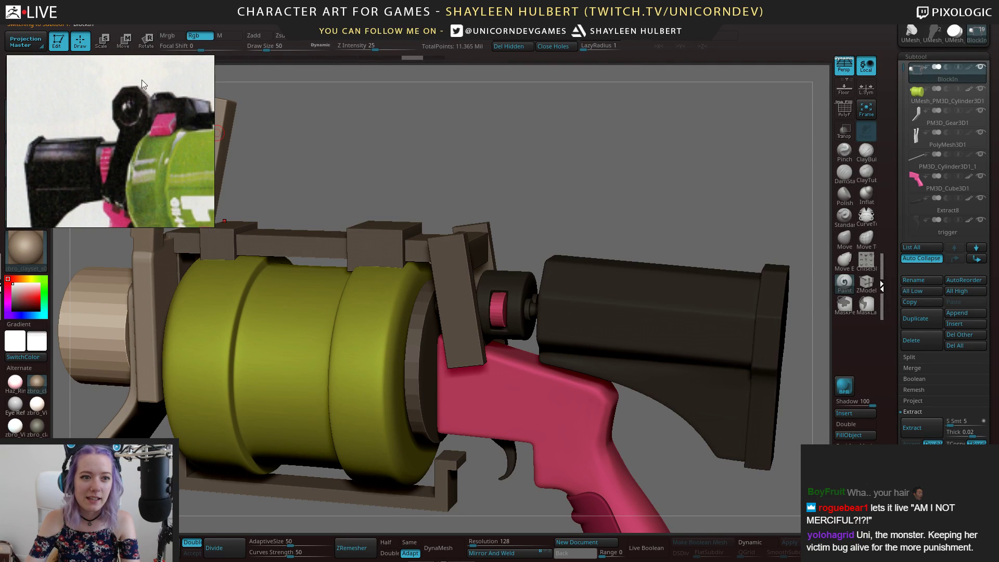
scroll(134, 147, down, 4)
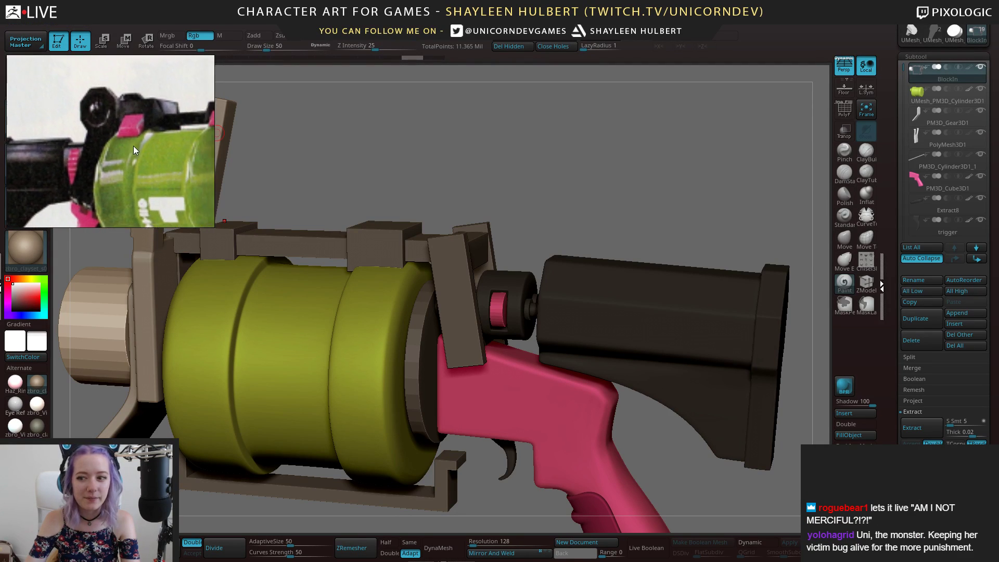
scroll(146, 149, up, 1)
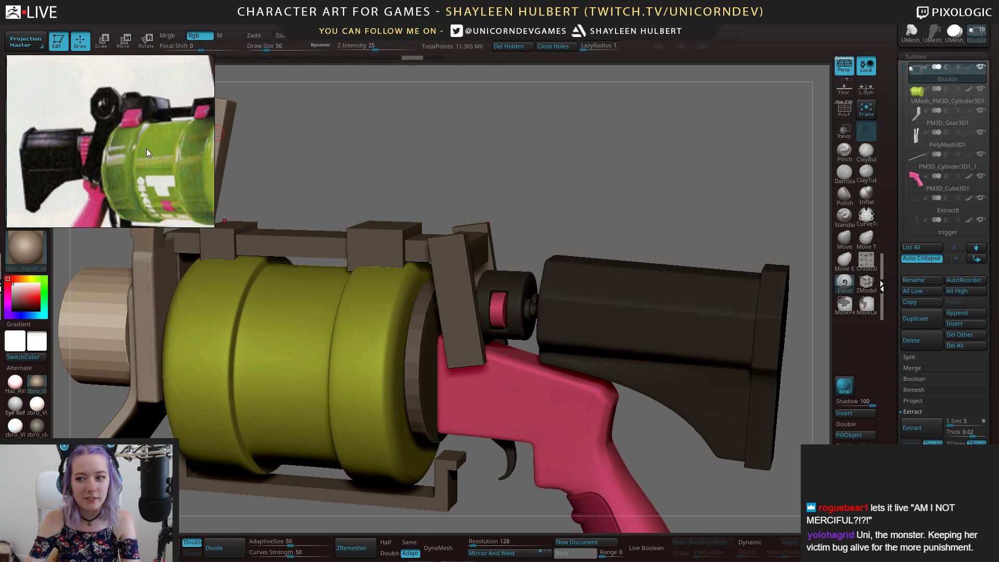
scroll(146, 148, down, 1)
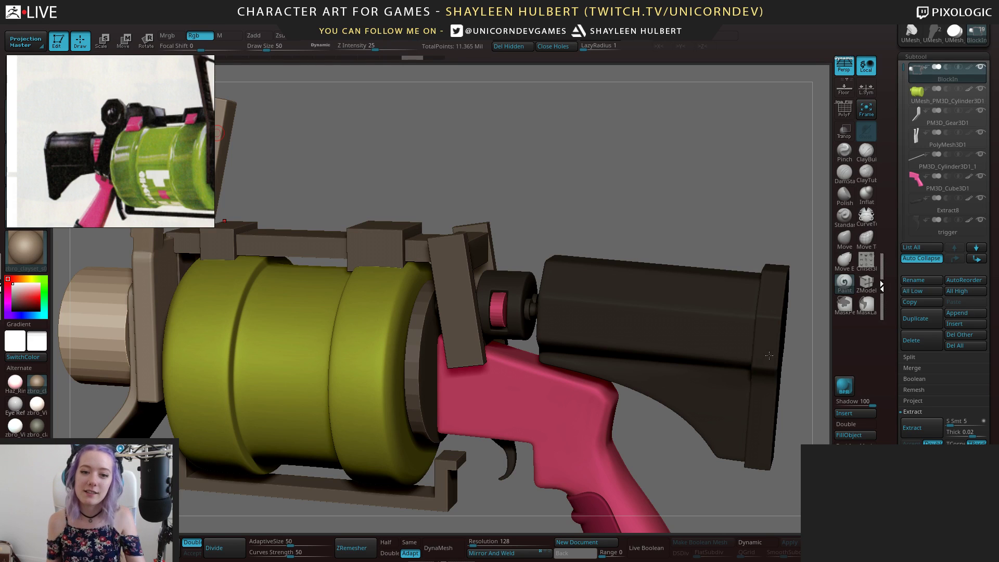
mouse_move(564, 209)
mouse_down()
mouse_move(573, 207)
mouse_move(559, 179)
mouse_move(569, 192)
mouse_move(598, 178)
mouse_move(617, 183)
mouse_move(575, 194)
mouse_up()
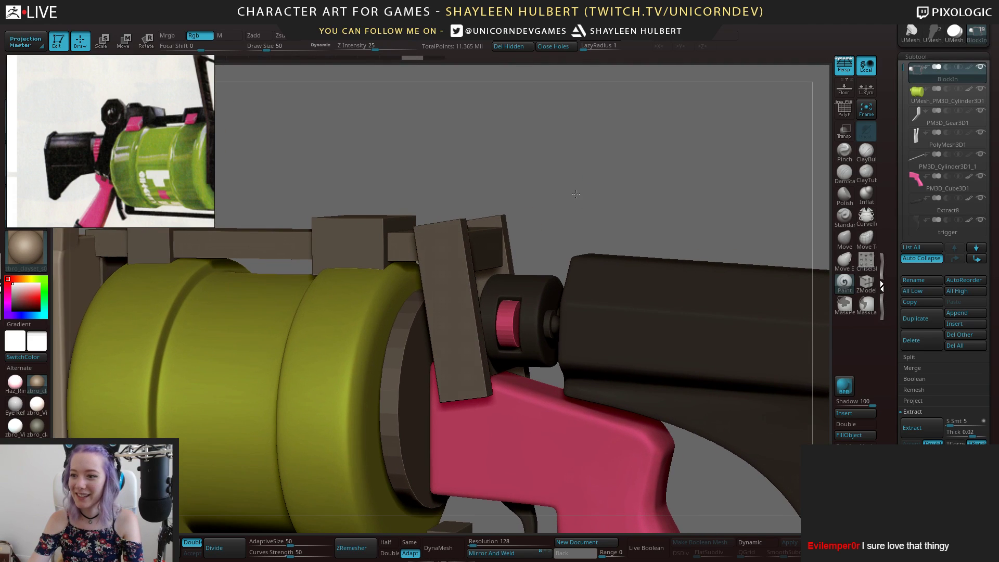
Switch to Maya and move the reference image off the viewport
drag(570, 157, 594, 167)
drag(535, 176, 575, 209)
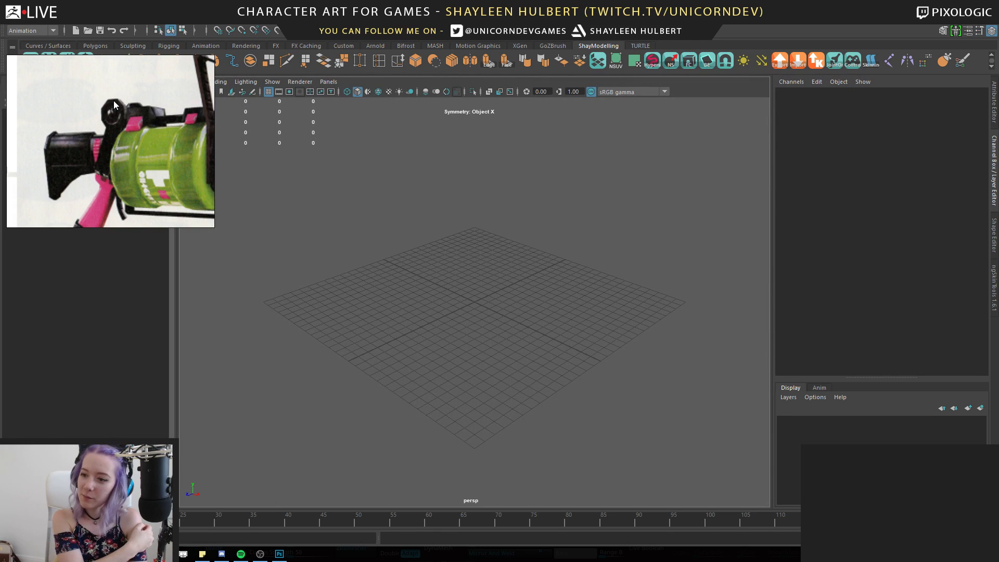
drag(94, 104, 998, 359)
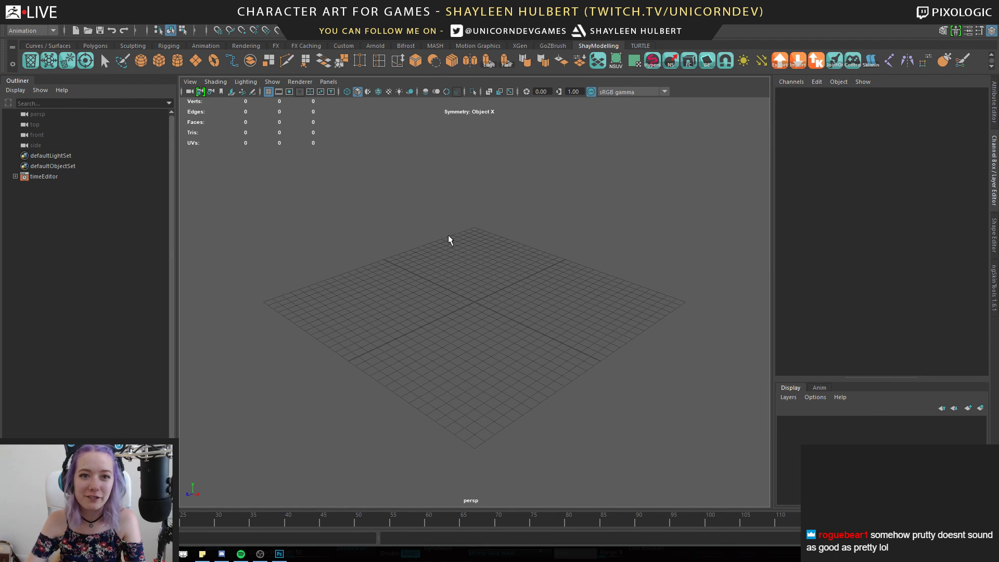
key(alt+f)
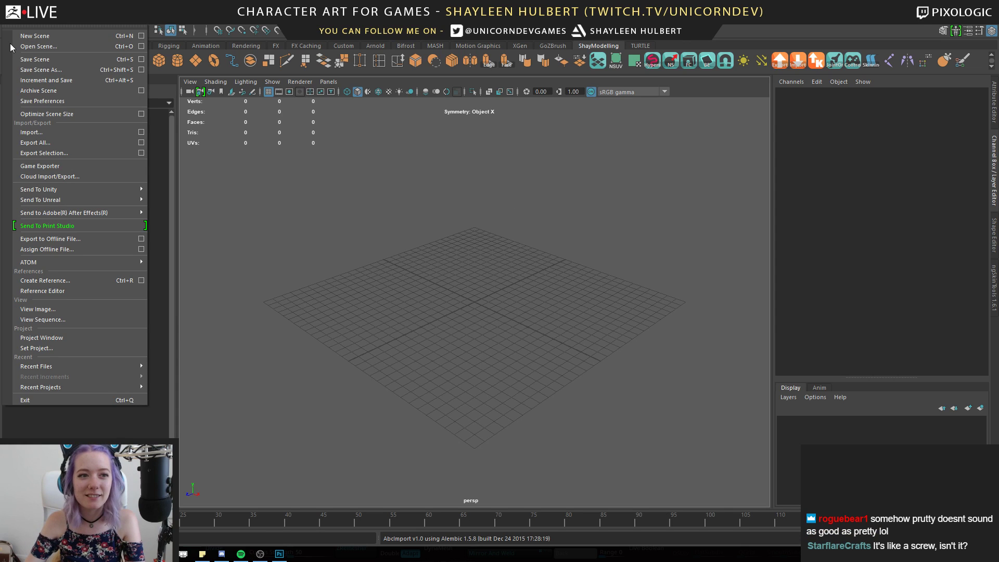
click(463, 276)
Create a flat polygon box on the grid, about 13.7 wide, 38.7 deep and 4 high
alt+drag(463, 276, 498, 264)
click(177, 60)
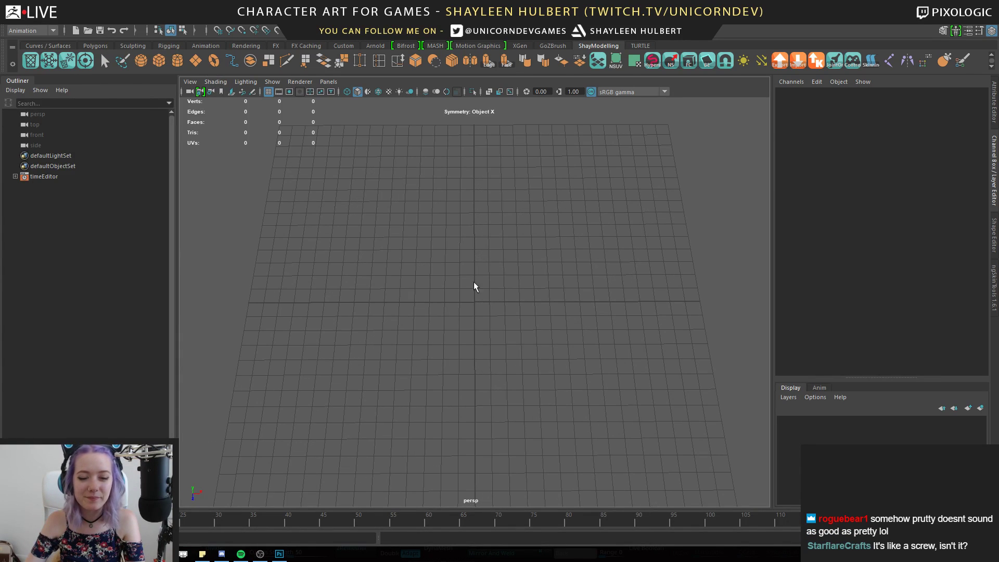
drag(452, 287, 512, 436)
drag(486, 351, 488, 346)
mouse_move(453, 338)
alt+mouse_down()
mouse_move(524, 284)
mouse_move(511, 325)
mouse_move(446, 337)
alt+mouse_up()
Create a short polygon cylinder beyond the box's narrow end, about 10.4 in radius and 3.2 high
click(178, 61)
alt+drag(500, 364, 529, 314)
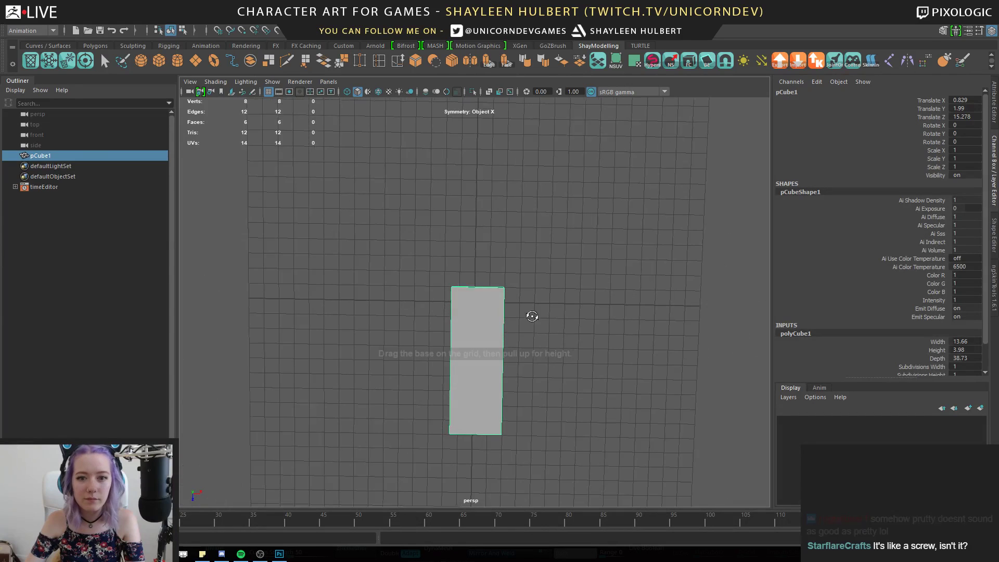
drag(475, 226, 515, 211)
alt+drag(564, 278, 546, 226)
drag(541, 296, 515, 254)
alt+right_drag(546, 281, 625, 321)
Snap the cylinder's top vertices to a grid line in the side view
alt+middle_drag(624, 321, 583, 331)
key(space)
drag(541, 170, 572, 170)
alt+middle_drag(671, 255, 563, 281)
alt+right_drag(564, 281, 615, 314)
alt+middle_drag(615, 315, 353, 347)
right_drag(477, 297, 416, 252)
alt+right_drag(413, 253, 323, 257)
drag(323, 256, 681, 327)
key(w)
click(218, 30)
drag(524, 246, 523, 270)
Snap the box's top vertices to the same grid line so its height matches the cylinder's
alt+middle_drag(368, 278, 519, 274)
click(422, 292)
alt+middle_drag(222, 297, 604, 295)
right_drag(448, 283, 385, 266)
drag(224, 223, 852, 292)
alt+middle_drag(646, 331, 538, 362)
alt+right_drag(538, 363, 513, 354)
drag(431, 254, 441, 285)
alt+middle_drag(670, 319, 483, 312)
key(w)
Return to the perspective view and move the cylinder along Z until it overlaps the box's narrow end
key(space)
drag(514, 233, 501, 304)
right_drag(513, 228, 543, 217)
click(571, 268)
click(572, 268)
alt+drag(573, 268, 484, 292)
drag(427, 257, 464, 290)
key(ctrl+z)
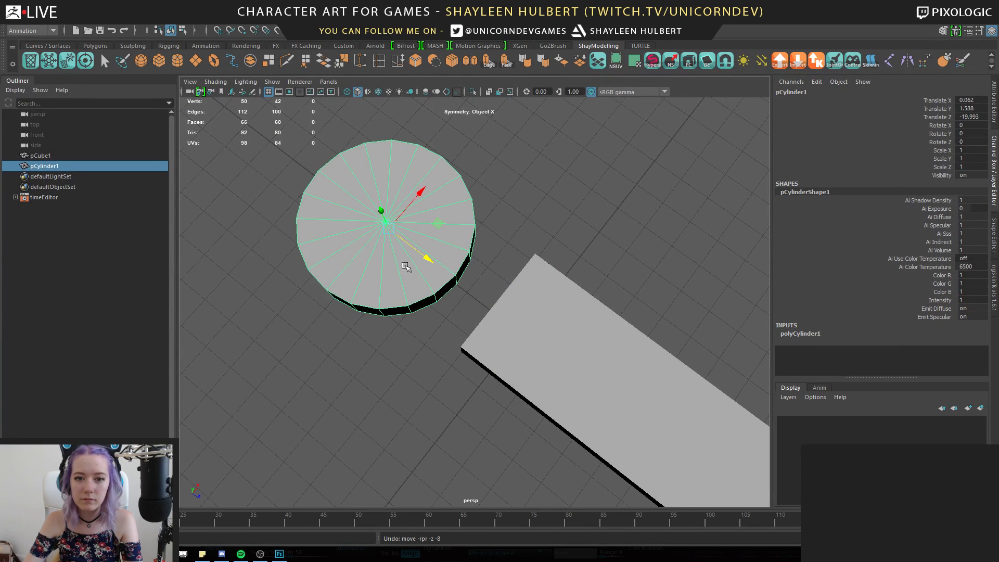
drag(426, 258, 486, 299)
mouse_move(486, 299)
alt+mouse_down()
mouse_move(620, 312)
mouse_move(481, 315)
alt+mouse_up()
Centre the cylinder and the box on X 0 using grid snapping
key(space)
click(597, 177)
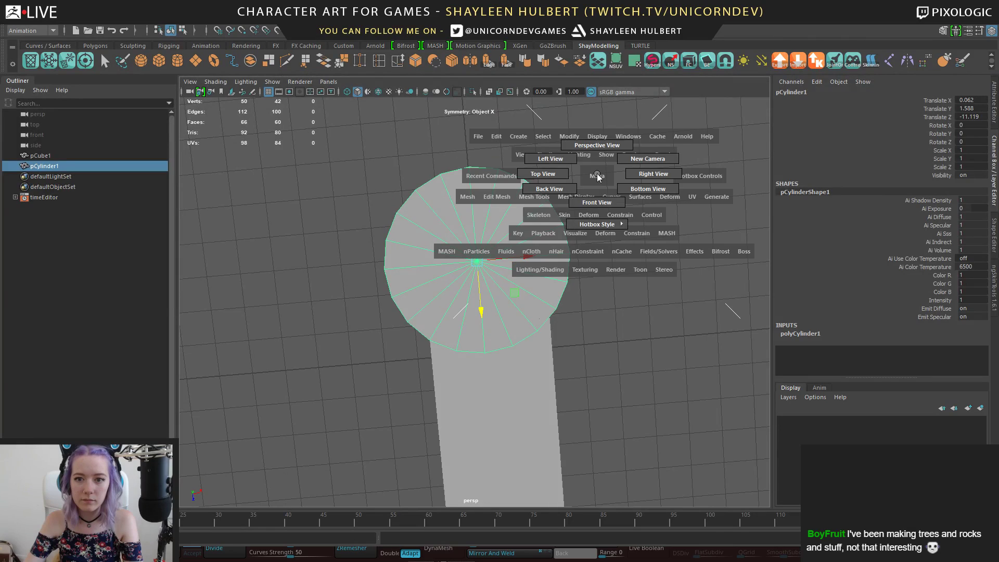
click(218, 32)
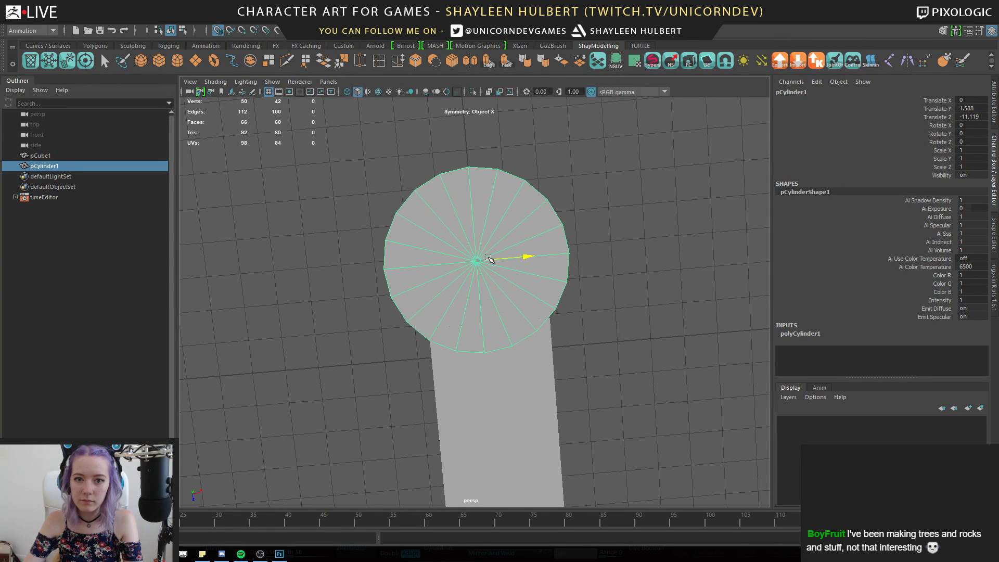
click(508, 395)
drag(557, 474, 379, 207)
Snap the cylinder's pivot to a rim vertex and move the cylinder so that vertex meets the box's corner
click(495, 189)
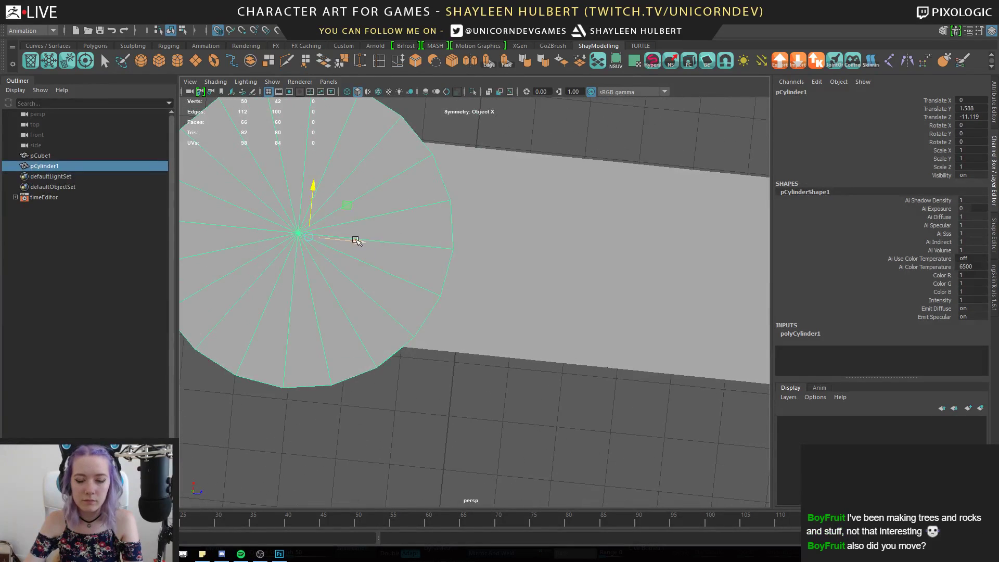
drag(357, 241, 345, 241)
key(ctrl+z)
click(218, 32)
alt+middle_drag(444, 305, 514, 332)
alt+drag(514, 332, 460, 332)
key(d)
key(v)
click(478, 325)
alt+drag(534, 312, 524, 318)
alt+drag(477, 344, 477, 323)
Set the cylinder's Subdivisions Axis to 25 and shift it along Z so its rim meets the box's corners
click(811, 334)
scroll(852, 266, down, 1)
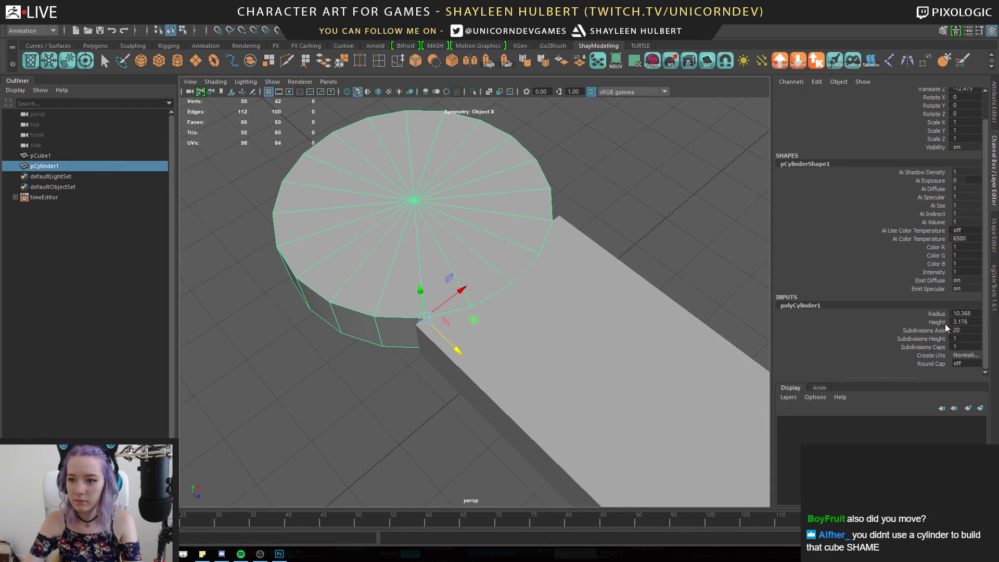
click(936, 314)
key(ctrl+z)
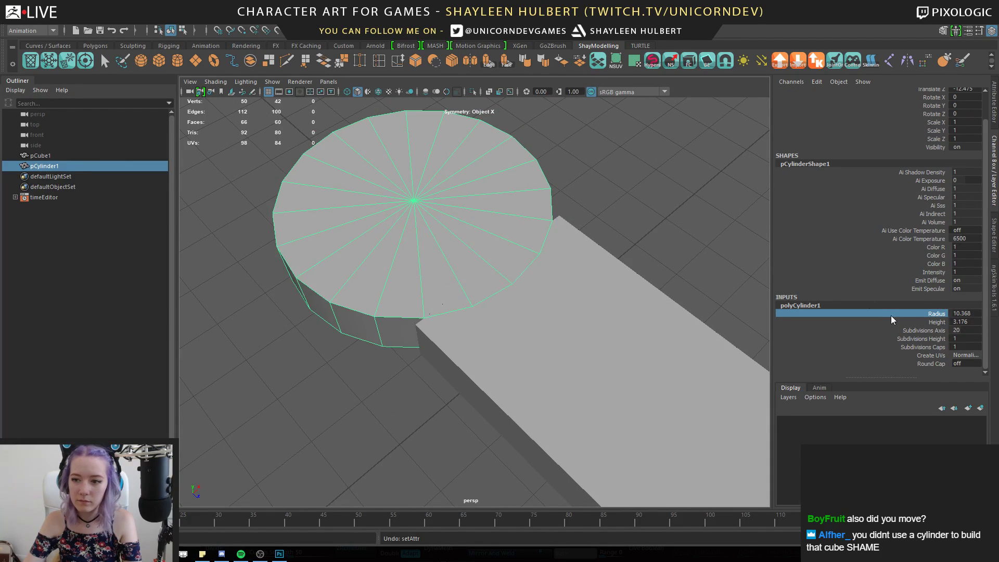
click(926, 330)
middle_drag(717, 232, 748, 219)
alt+drag(659, 233, 607, 268)
scroll(479, 255, up, 1)
alt+drag(480, 256, 419, 250)
drag(488, 373, 505, 378)
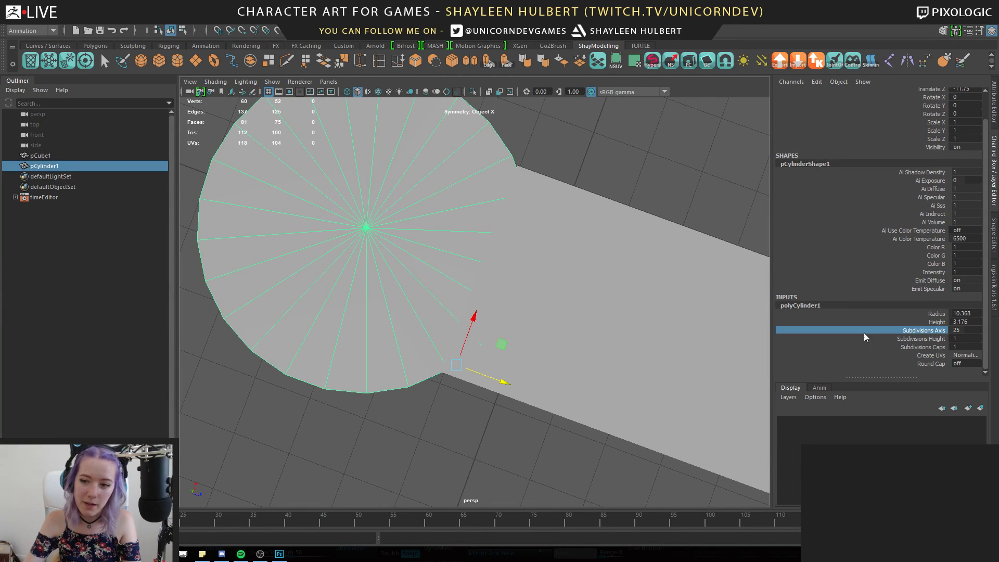
Undo the last cylinder move and set its Subdivisions Axis to 30
key(ctrl+z)
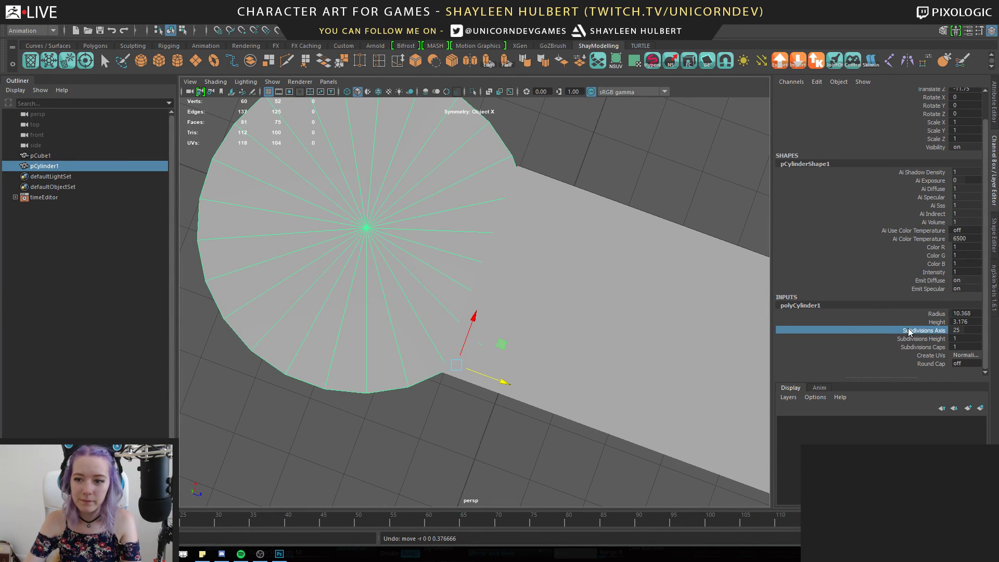
middle_drag(679, 178, 704, 168)
alt+drag(700, 206, 482, 142)
alt+drag(649, 284, 593, 211)
In the side view, flatten the cylinder's bottom vertices and snap them to the grid line at the box's base
key(space)
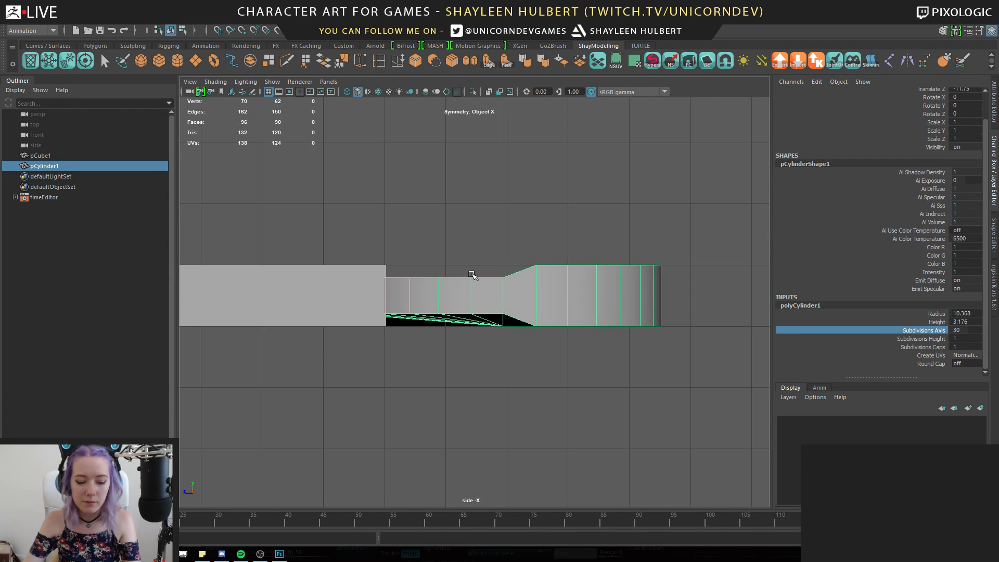
right_drag(470, 304, 396, 252)
drag(694, 377, 317, 301)
key(r)
drag(502, 274, 506, 342)
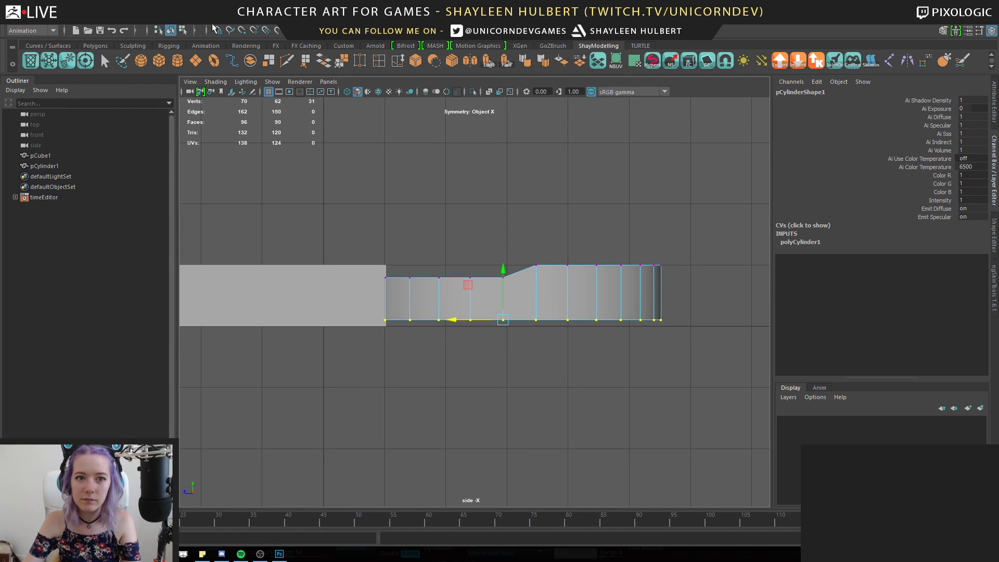
drag(504, 275, 504, 326)
Flatten the cylinder's top vertices and snap them level with the box's top
drag(234, 195, 713, 305)
drag(496, 222, 504, 283)
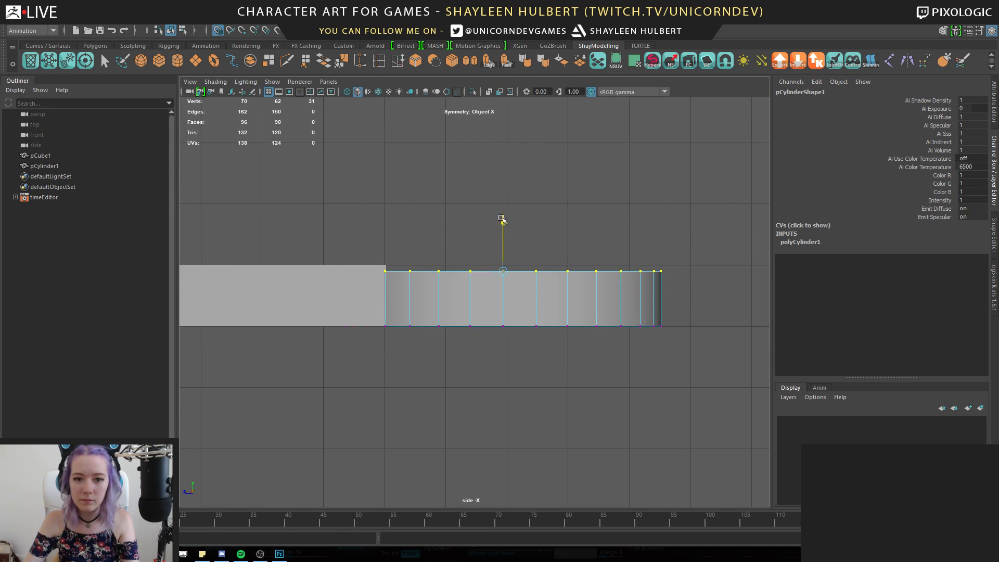
key(w)
key(space)
drag(571, 166, 572, 132)
alt+drag(422, 274, 461, 298)
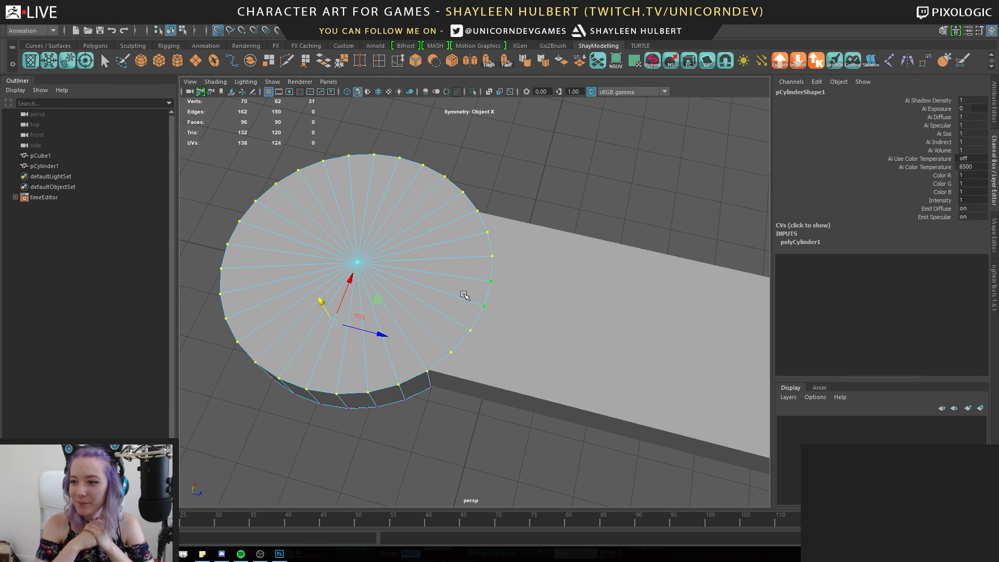
Delete the cylinder's cap edges that overlap the box, so its side ends flush with the box's end
alt+drag(463, 296, 414, 252)
alt+drag(550, 287, 451, 263)
right_drag(450, 230, 450, 264)
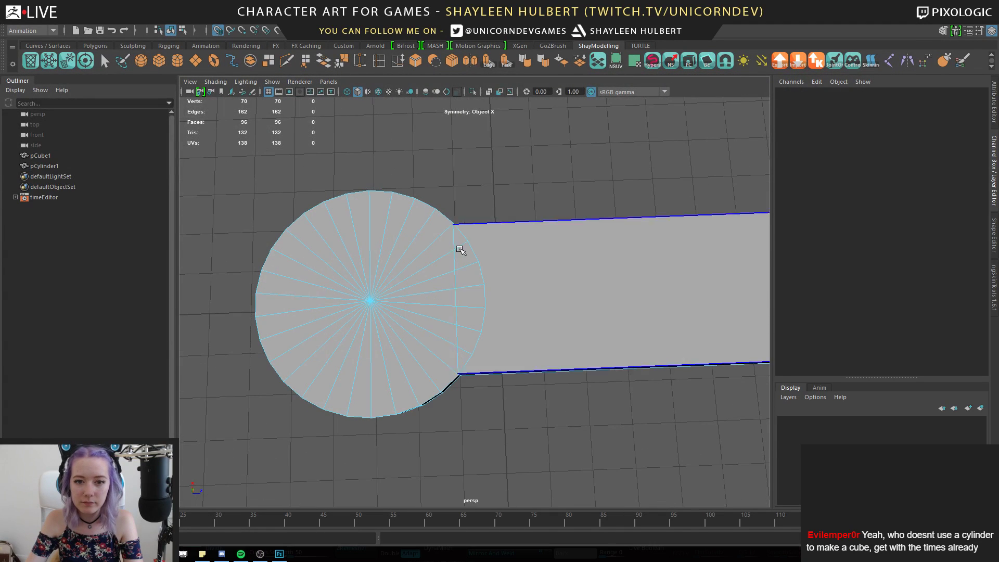
click(447, 251)
shift+click(438, 274)
shift+click(438, 290)
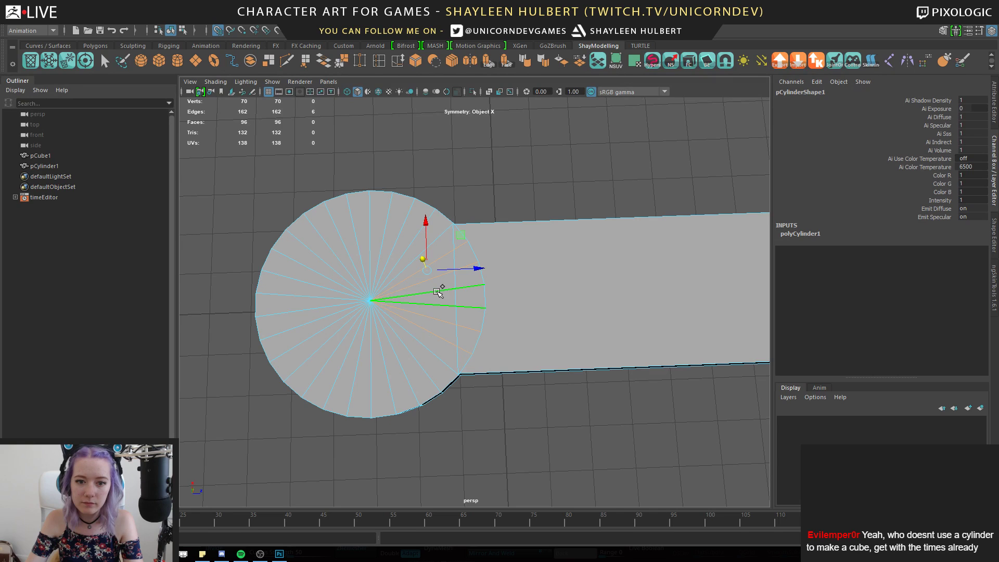
click(444, 253)
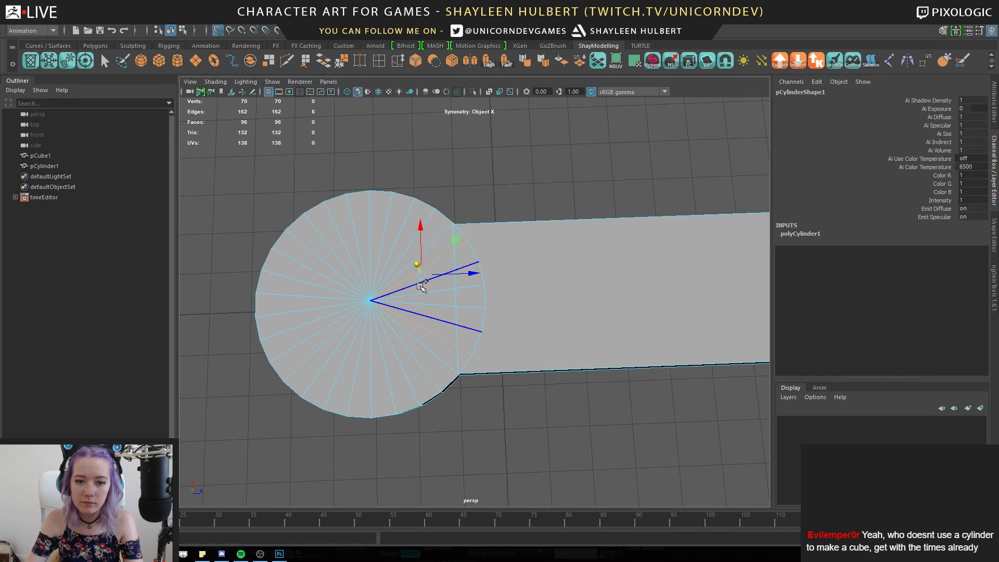
key(Delete)
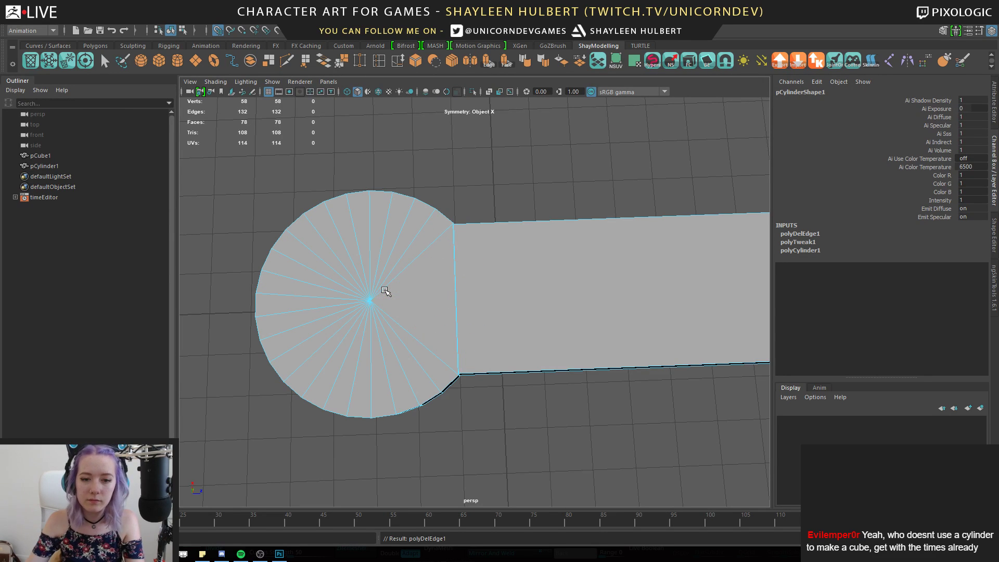
Move the cylinder away from the box along Z to expose the touching faces
alt+drag(498, 252, 439, 239)
right_click(463, 219)
right_drag(464, 219, 470, 216)
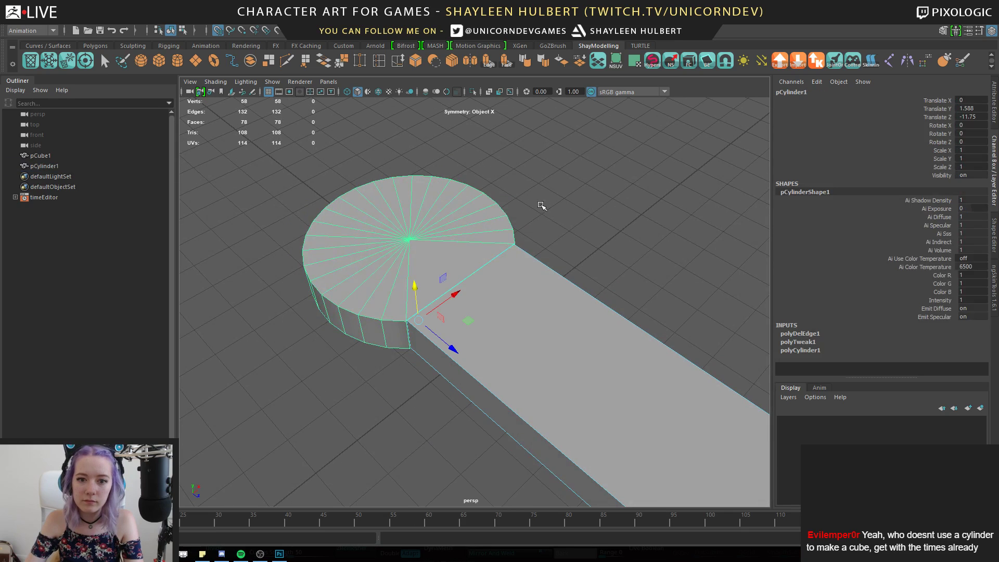
alt+drag(465, 337, 538, 312)
shift+click(557, 262)
drag(713, 310, 703, 309)
key(ctrl+z)
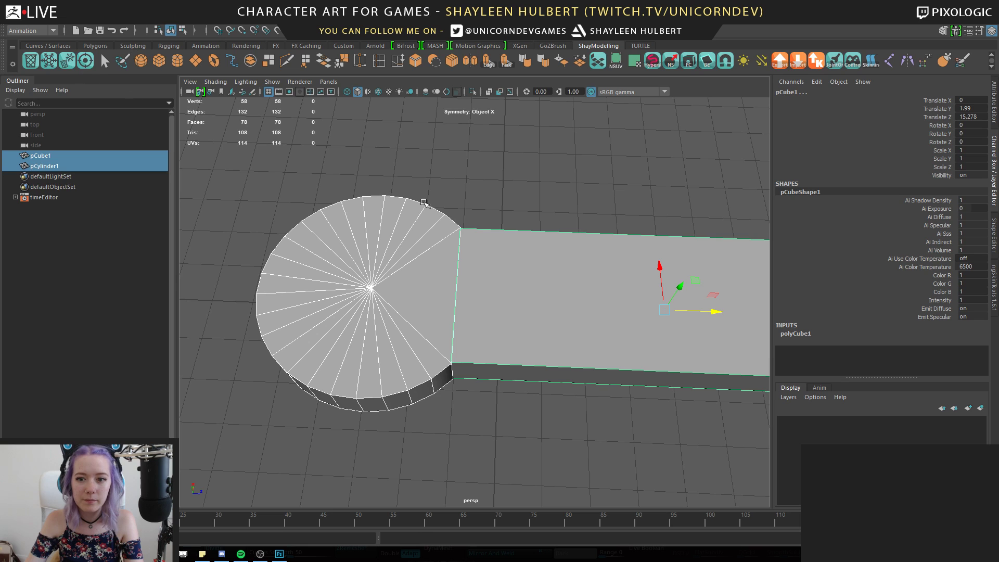
drag(705, 310, 610, 312)
click(452, 229)
click(408, 261)
drag(452, 298, 435, 297)
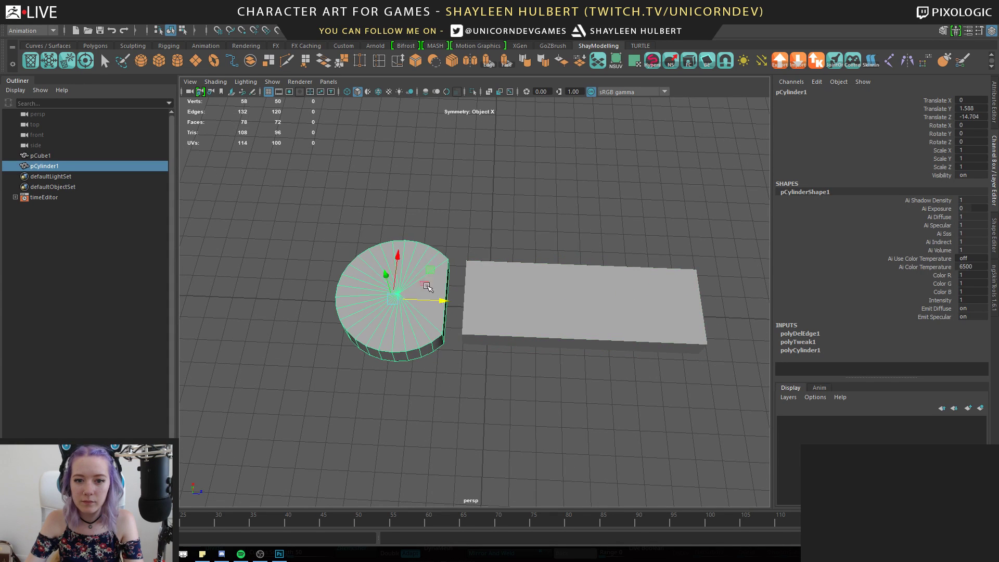
Delete the cylinder's flat side face that faces the box
alt+right_drag(443, 301, 546, 396)
alt+drag(546, 396, 485, 322)
right_drag(402, 249, 411, 276)
click(417, 276)
key(Delete)
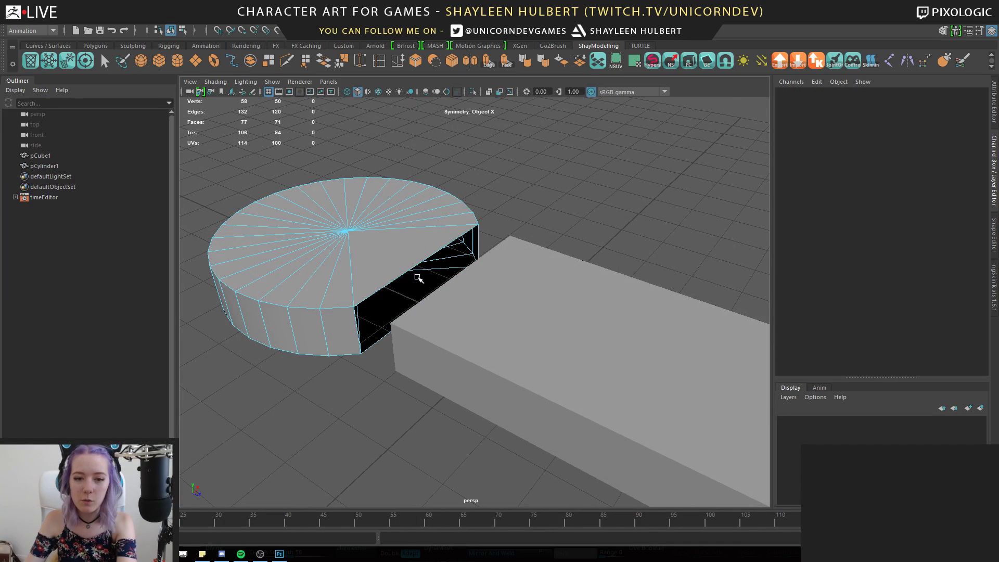
Delete the box's end face that faces the cylinder
alt+drag(413, 311, 501, 247)
click(501, 249)
right_drag(478, 255, 475, 284)
click(460, 321)
key(Delete)
alt+drag(460, 321, 350, 170)
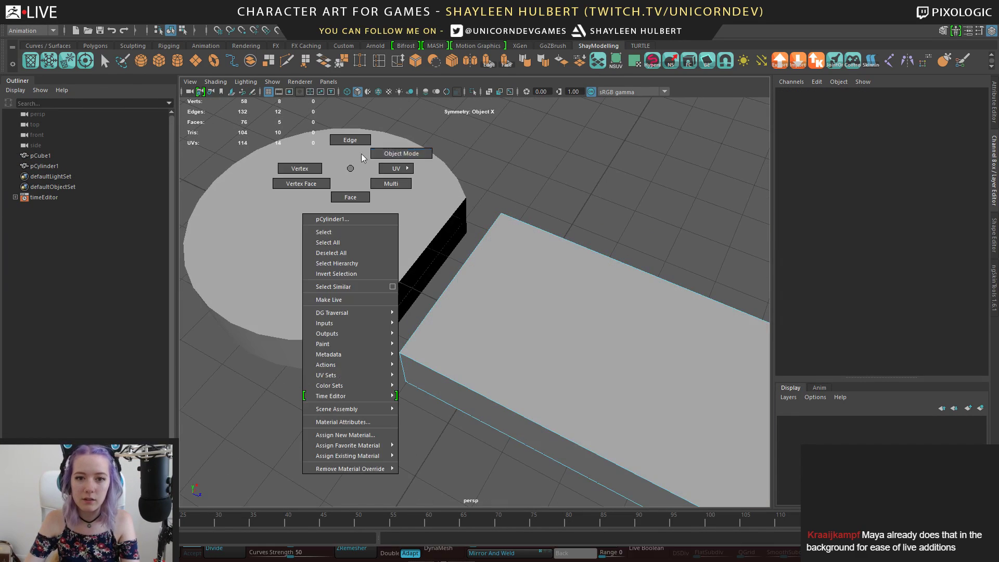
Snap the cylinder's pivot to its open corner vertex and move the cylinder back against the box's open end
click(408, 191)
alt+drag(380, 277, 406, 270)
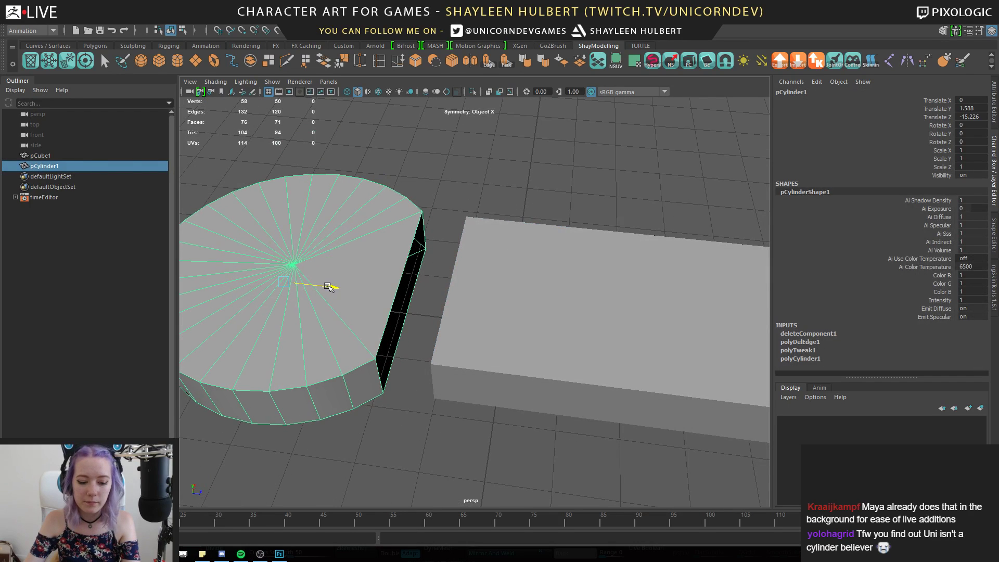
key(d)
key(v)
middle_click(375, 359)
drag(415, 363, 434, 364)
key(v)
alt+drag(511, 289, 424, 257)
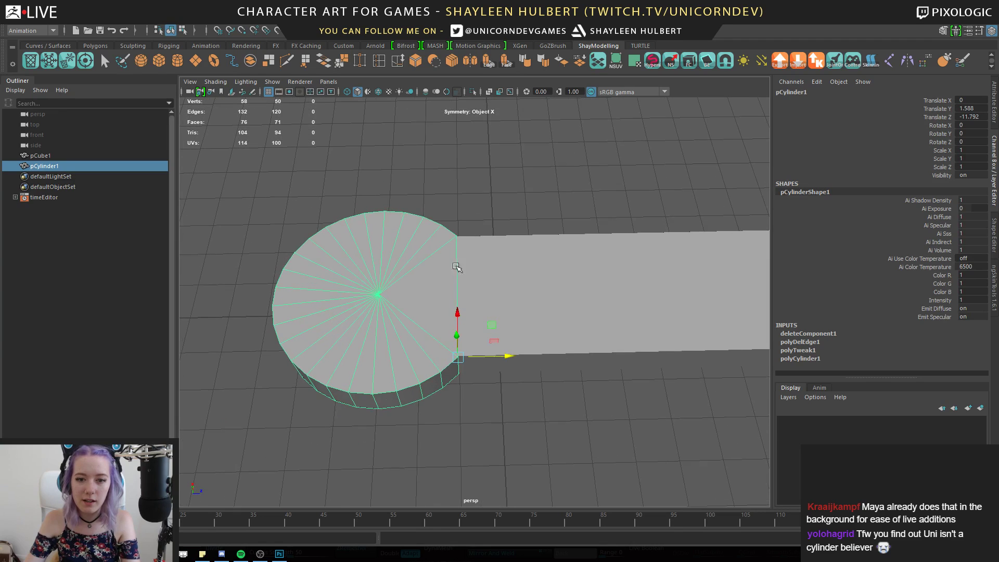
Combine the cylinder and the box into one mesh and delete its history
shift+click(495, 266)
click(250, 61)
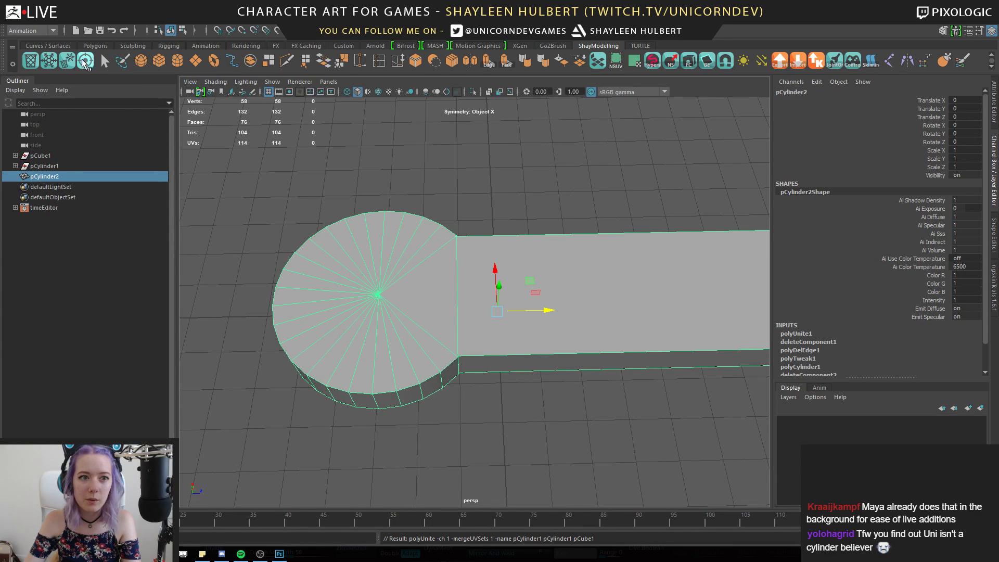
click(70, 62)
Merge the vertices along the seam with a distance threshold of 1 and check the mesh in smooth preview
alt+drag(527, 333, 476, 291)
right_drag(424, 231, 391, 223)
alt+drag(411, 255, 455, 248)
click(456, 252)
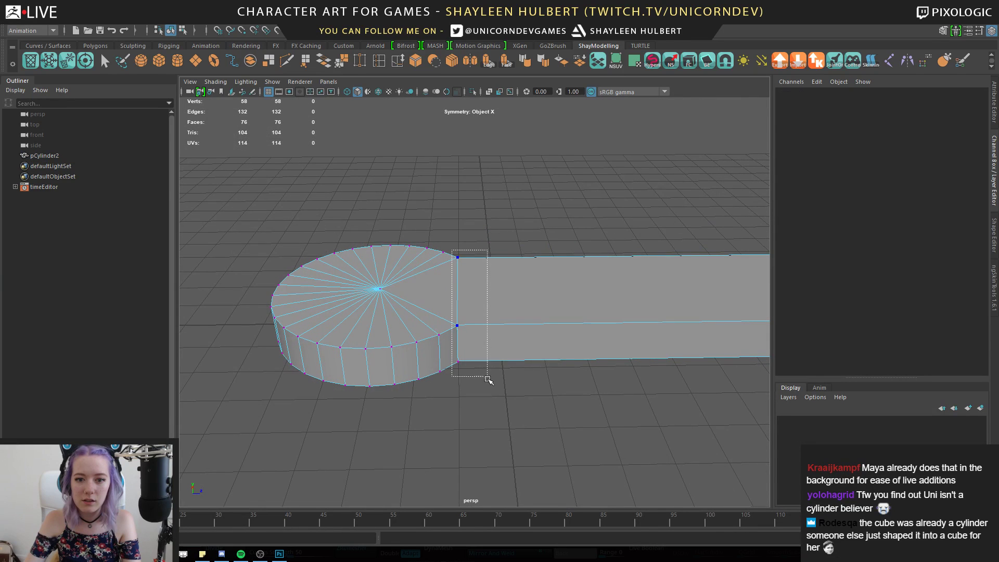
drag(486, 372, 494, 398)
alt+drag(744, 270, 492, 245)
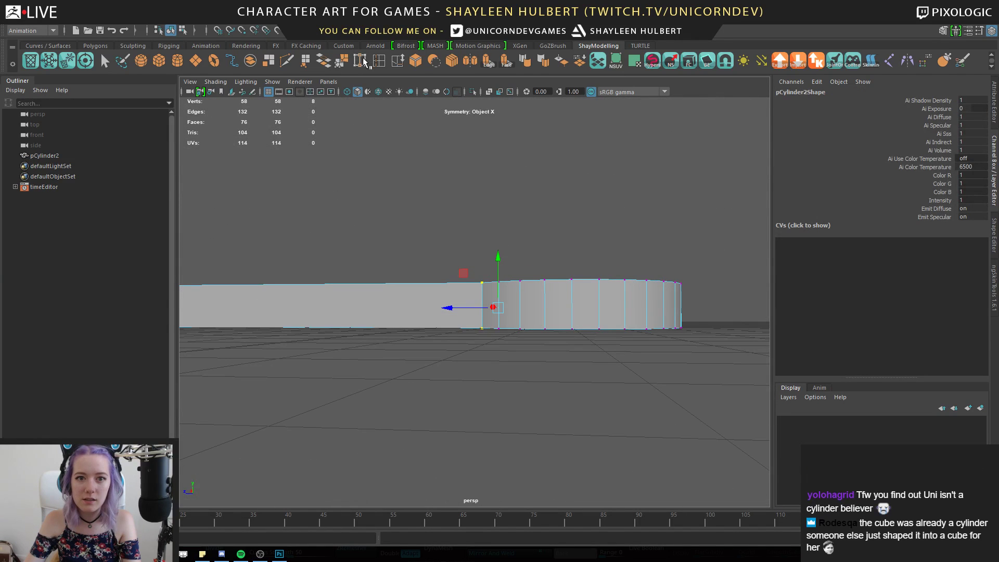
alt+drag(428, 154, 573, 310)
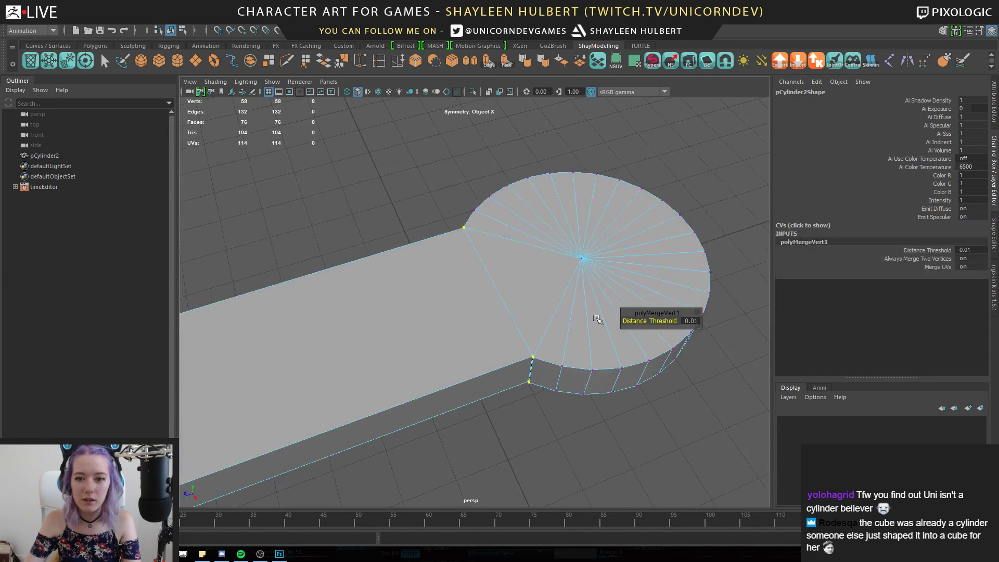
middle_drag(552, 269, 561, 266)
alt+drag(538, 293, 499, 219)
key(3)
alt+drag(526, 343, 438, 364)
key(1)
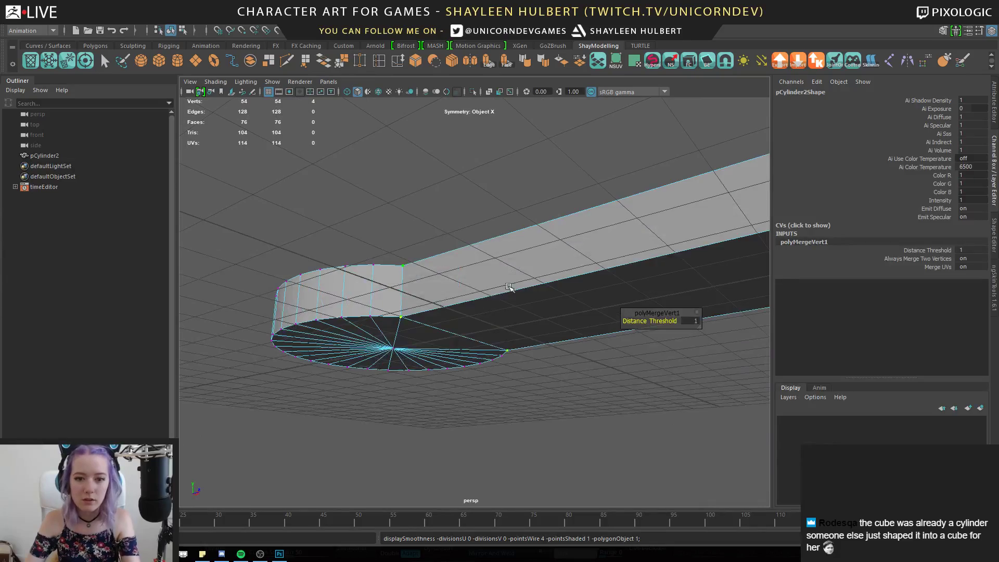
Bevel the top and bottom perimeter edge loops of the combined shape
alt+drag(501, 295, 531, 186)
right_drag(531, 185, 578, 171)
click(330, 207)
alt+drag(329, 207, 412, 252)
click(460, 290)
right_drag(412, 251, 412, 290)
right_drag(409, 228, 411, 225)
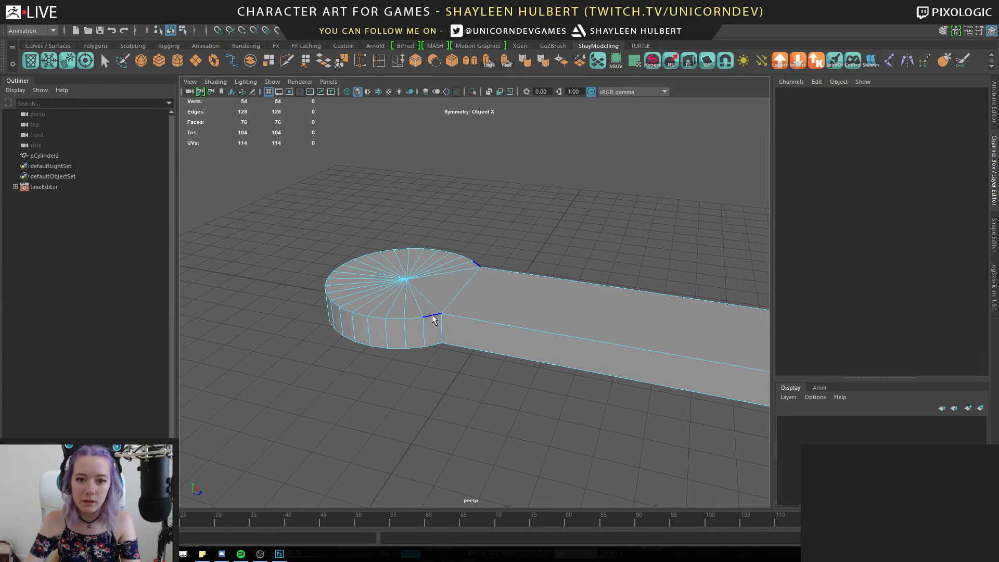
double_click(446, 349)
shift+double_click(437, 343)
alt+drag(435, 341, 453, 313)
key(ctrl+b)
alt+drag(450, 224, 441, 296)
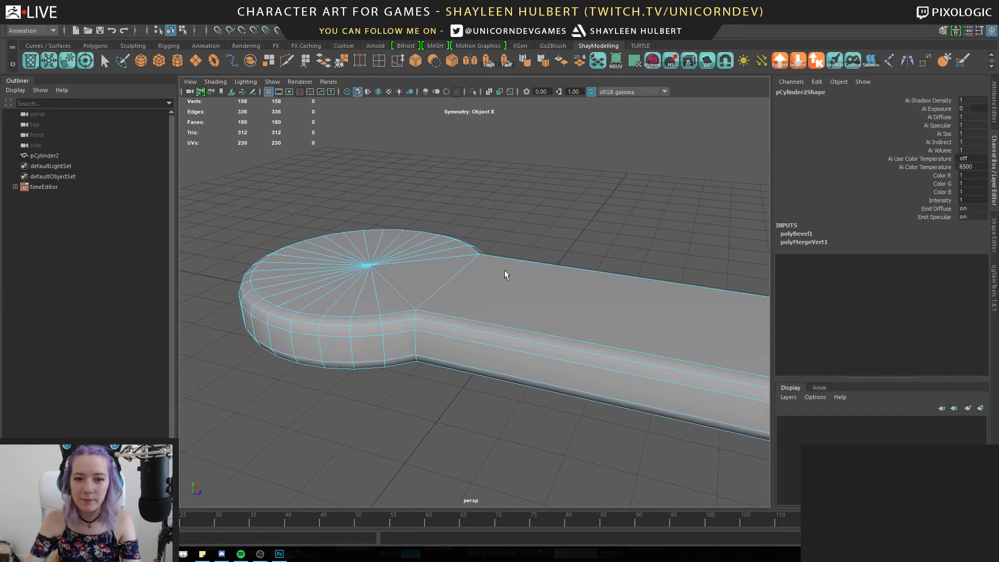
Set the perimeter bevel to 1 segment with a fraction of 0.2
click(804, 234)
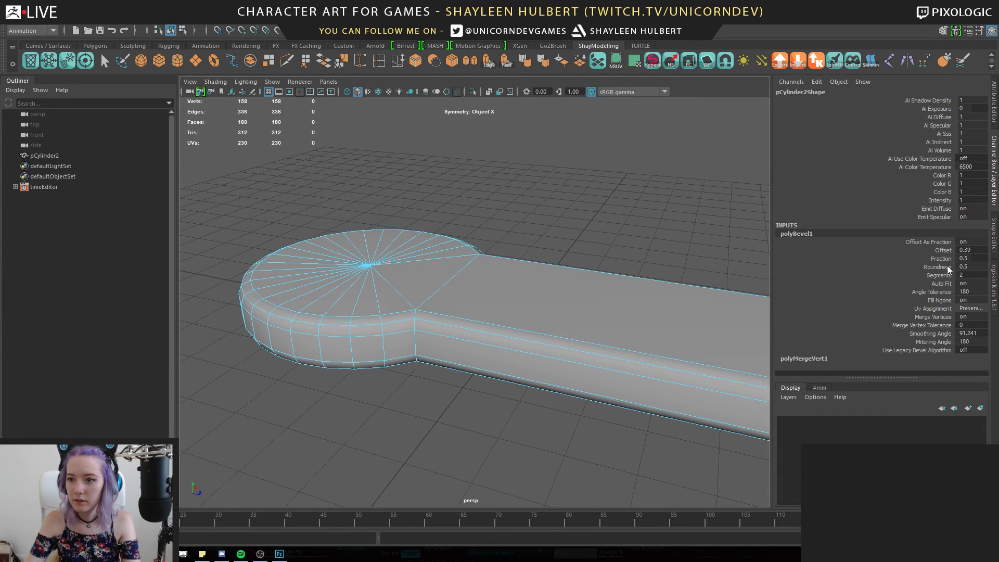
click(939, 276)
middle_drag(939, 275, 878, 251)
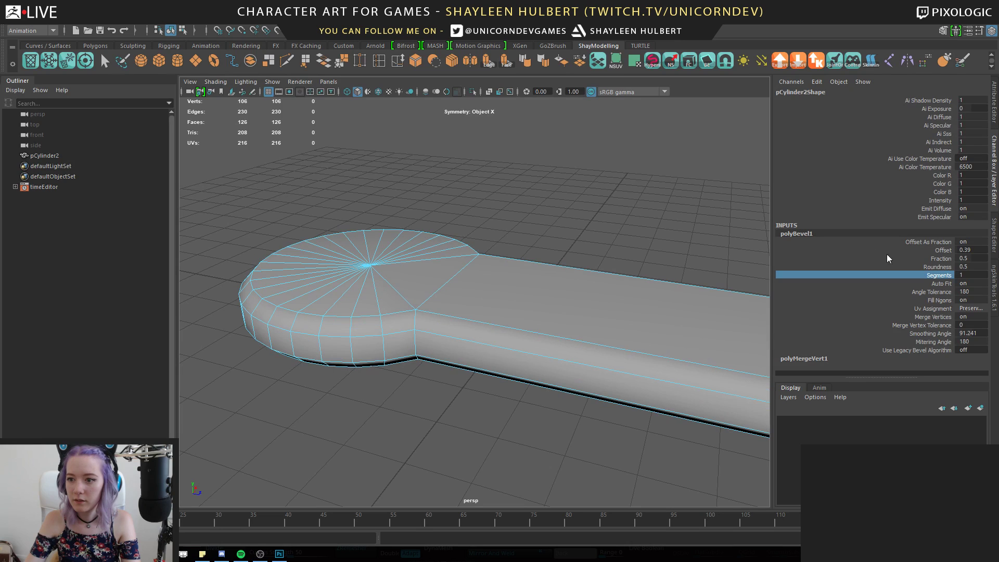
click(940, 259)
middle_drag(598, 205, 615, 202)
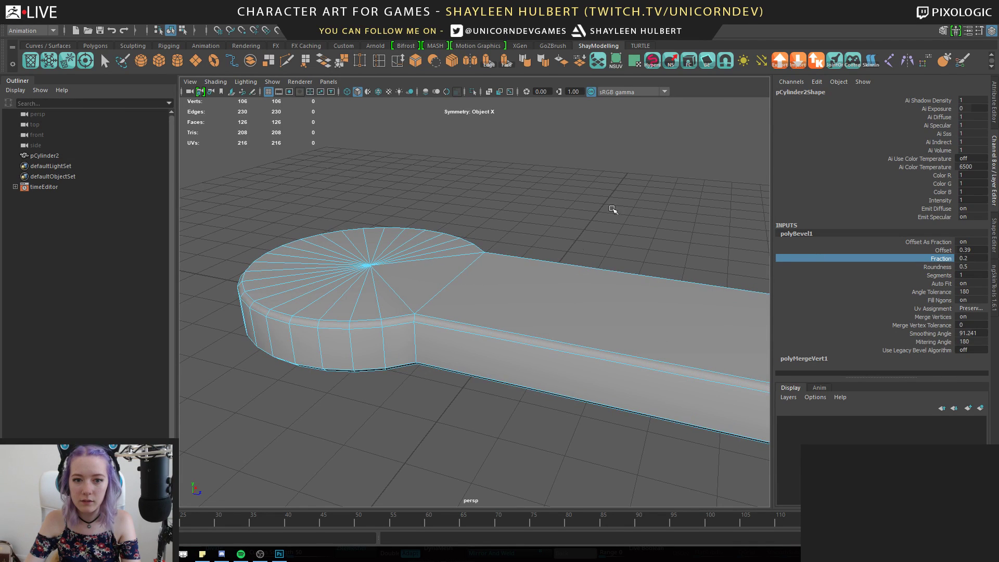
Check the bevelled mesh in smooth preview, and examine the unbevelled edges at the box's far end
alt+drag(616, 203, 416, 192)
right_drag(415, 182, 452, 167)
click(614, 208)
alt+drag(614, 213, 581, 313)
scroll(517, 261, down, 5)
click(488, 307)
key(3)
click(532, 248)
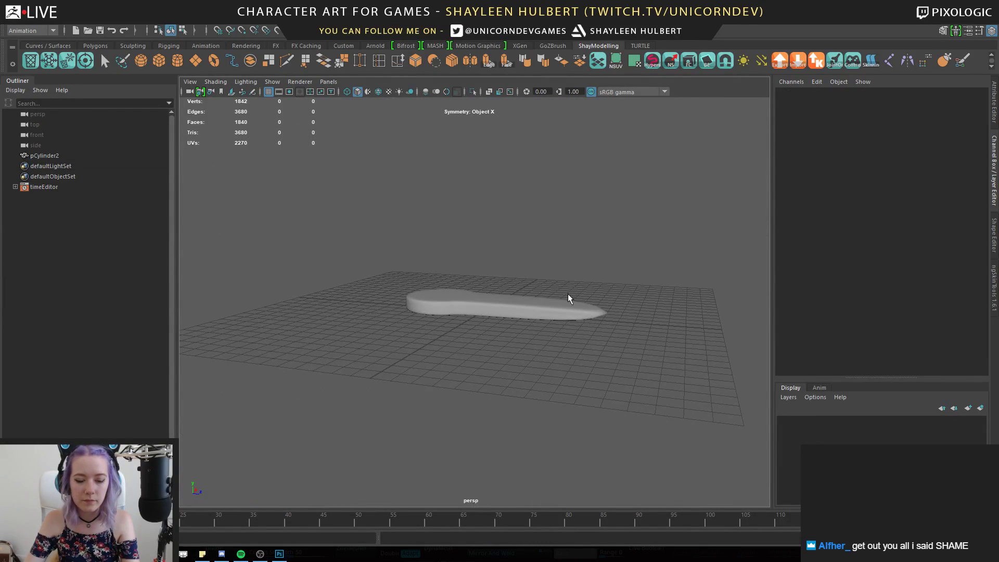
click(520, 313)
key(1)
alt+right_drag(608, 267, 643, 373)
alt+middle_drag(643, 373, 448, 348)
right_drag(446, 251, 446, 304)
click(445, 305)
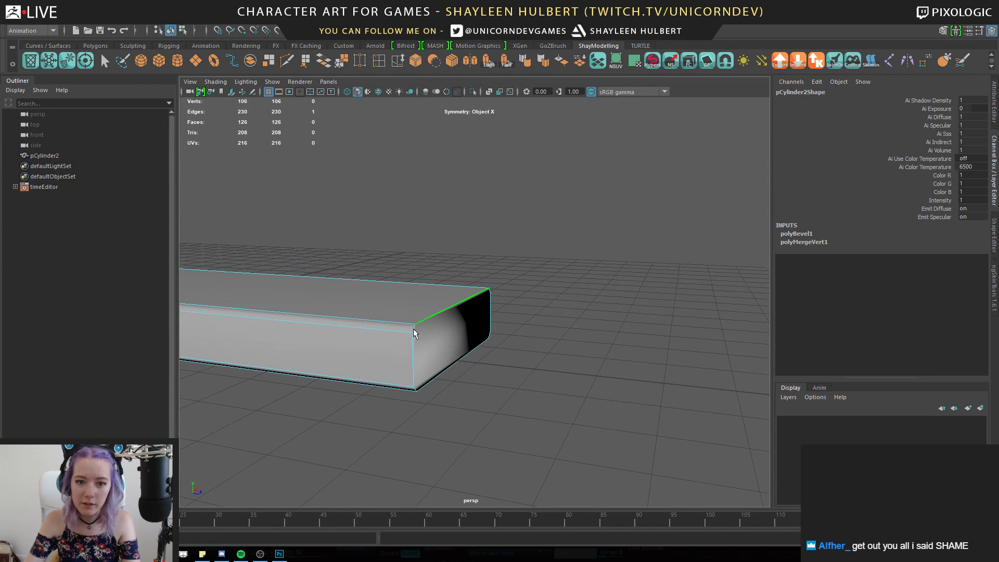
alt+drag(423, 321, 539, 329)
Undo back to before the perimeter bevel, with the top and bottom perimeter edges still selected
key(ctrl+z)
key(ctrl+z)
key(ctrl+z)
key(ctrl+z)
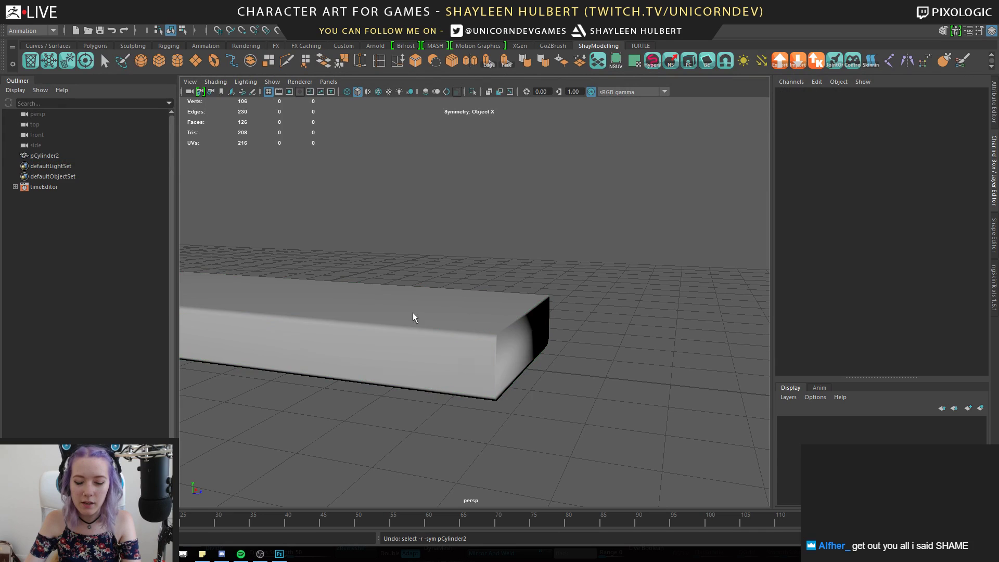
alt+drag(408, 305, 509, 323)
key(ctrl+z)
key(ctrl+z)
key(ctrl+z)
key(ctrl+z)
key(ctrl+z)
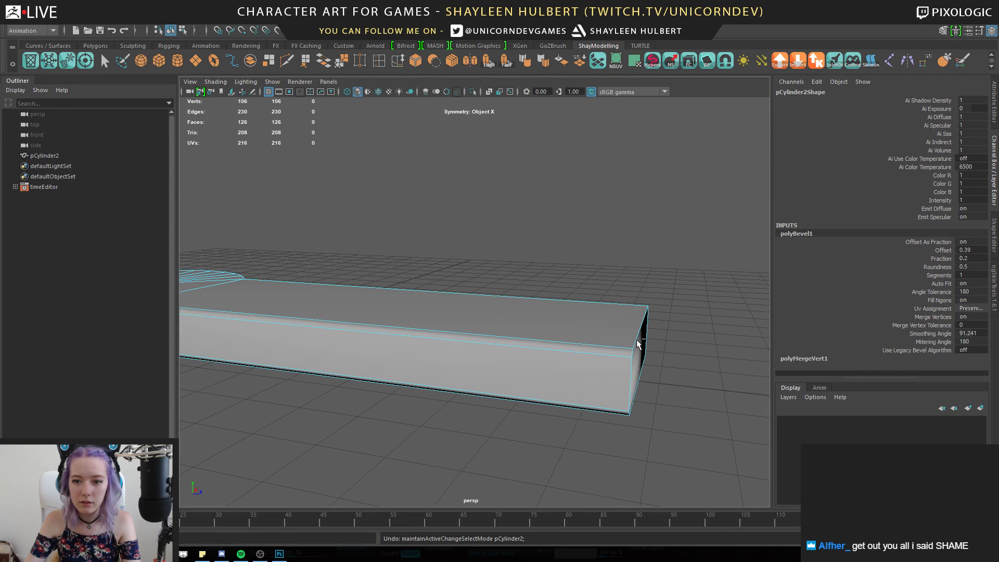
key(ctrl+z)
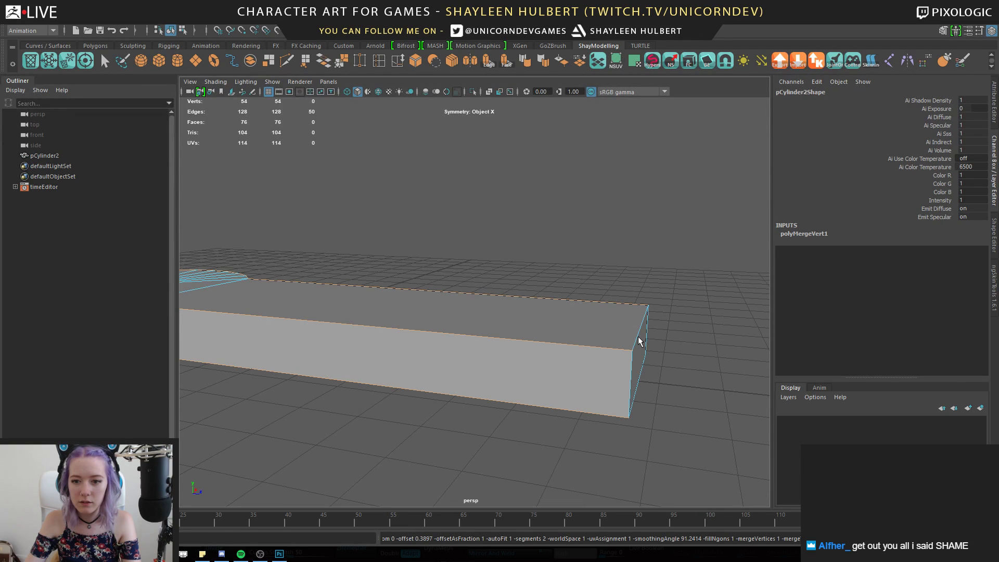
Add the edges around the box's far end to the perimeter edge selection and bevel them all together
alt+drag(704, 377, 724, 380)
right_drag(653, 307, 650, 277)
shift+drag(635, 267, 722, 498)
alt+drag(723, 405, 666, 395)
key(ctrl+z)
shift+click(584, 367)
shift+click(555, 414)
shift+click(582, 420)
alt+right_drag(666, 395, 537, 332)
alt+drag(537, 332, 452, 322)
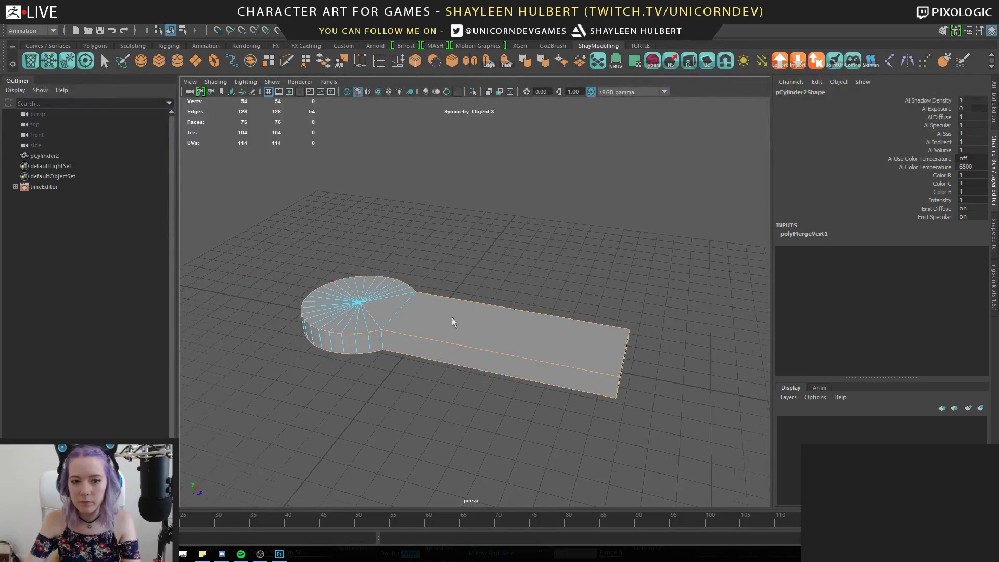
click(419, 60)
Set the new bevel to 1 segment with a fraction of 0.2
click(812, 235)
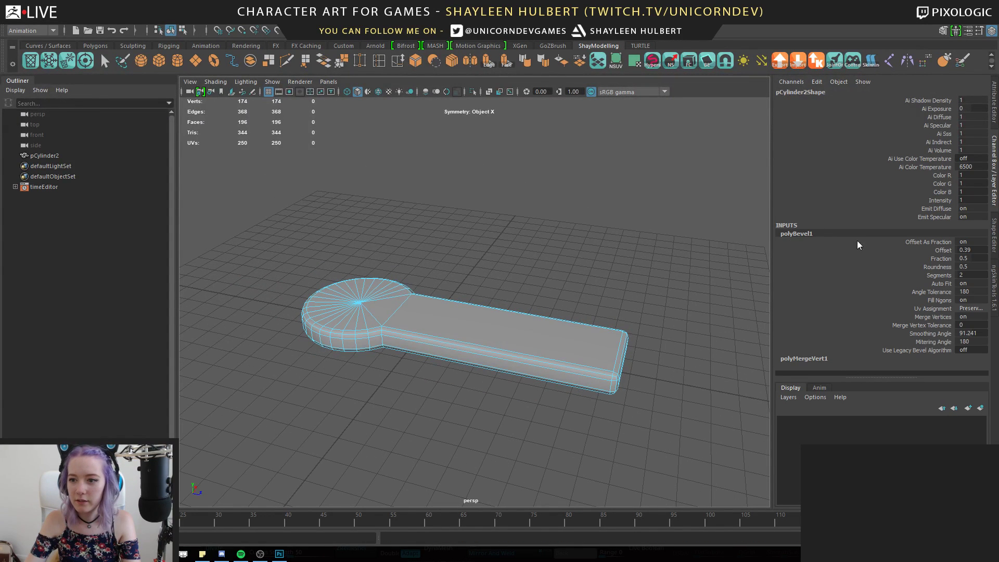
click(939, 275)
middle_drag(672, 265, 651, 265)
click(940, 259)
middle_drag(739, 267, 709, 267)
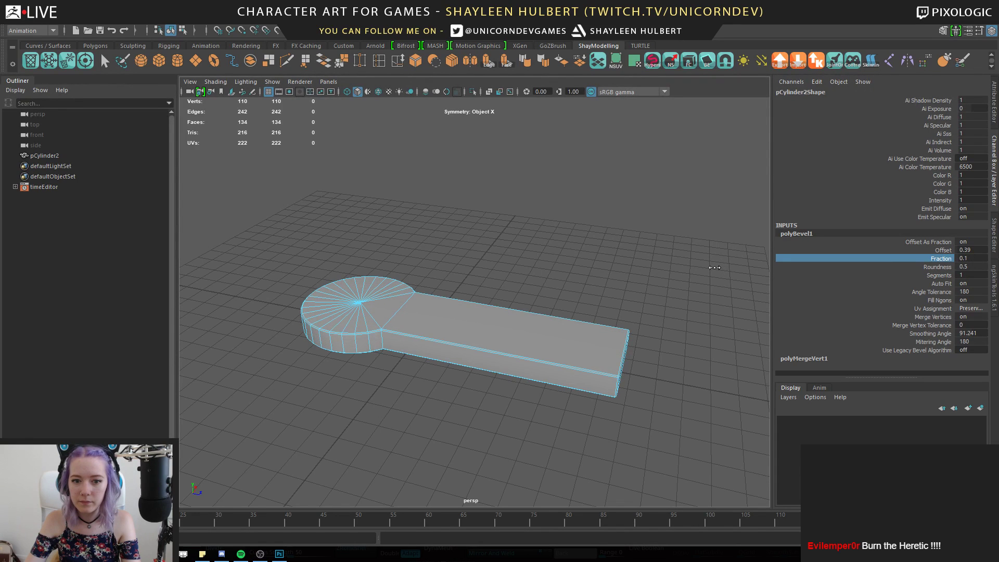
Check the shape in smooth preview, examining the box's end and the junction with the round head
alt+drag(700, 279, 536, 310)
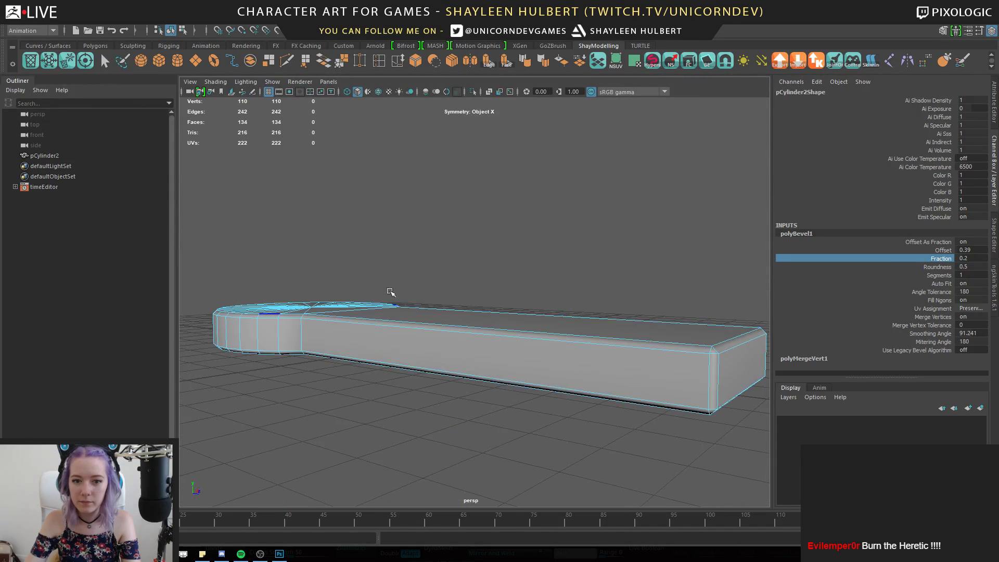
right_drag(338, 300, 367, 239)
click(560, 302)
alt+drag(567, 321, 420, 282)
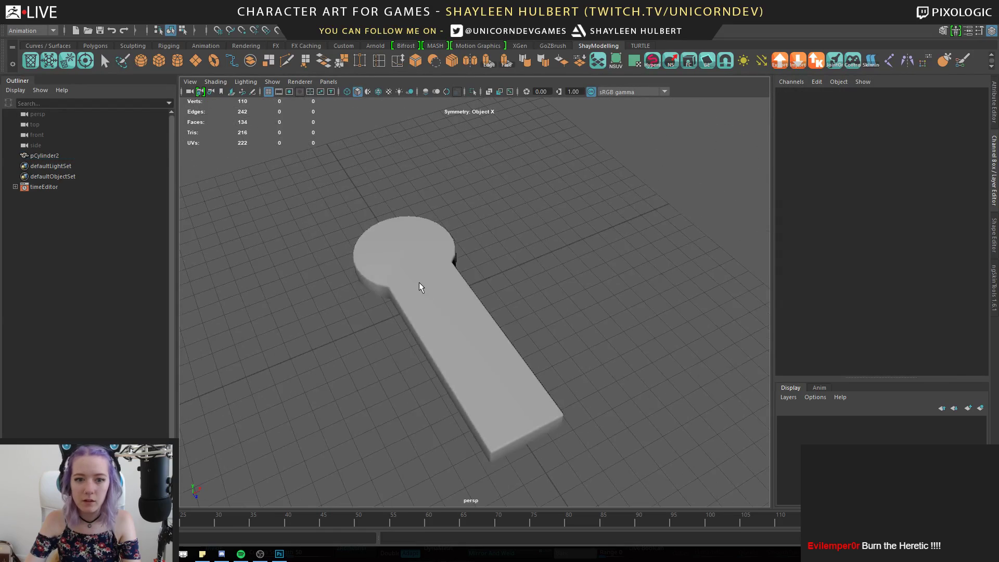
click(433, 285)
key(3)
click(501, 241)
alt+drag(502, 241, 628, 351)
click(477, 255)
alt+right_drag(628, 350, 641, 365)
key(1)
Bevel the edge loop where the round head meets the box, using 1 segment and a fraction of 0.5
alt+middle_drag(643, 348, 531, 309)
key(F10)
click(517, 221)
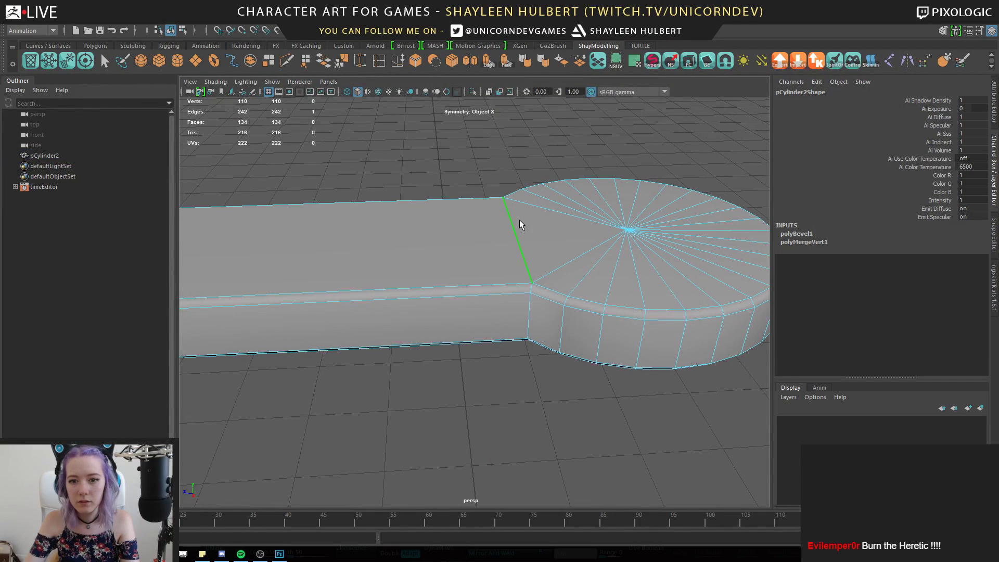
mouse_move(545, 319)
alt+mouse_down()
mouse_move(545, 359)
mouse_move(589, 371)
alt+mouse_up()
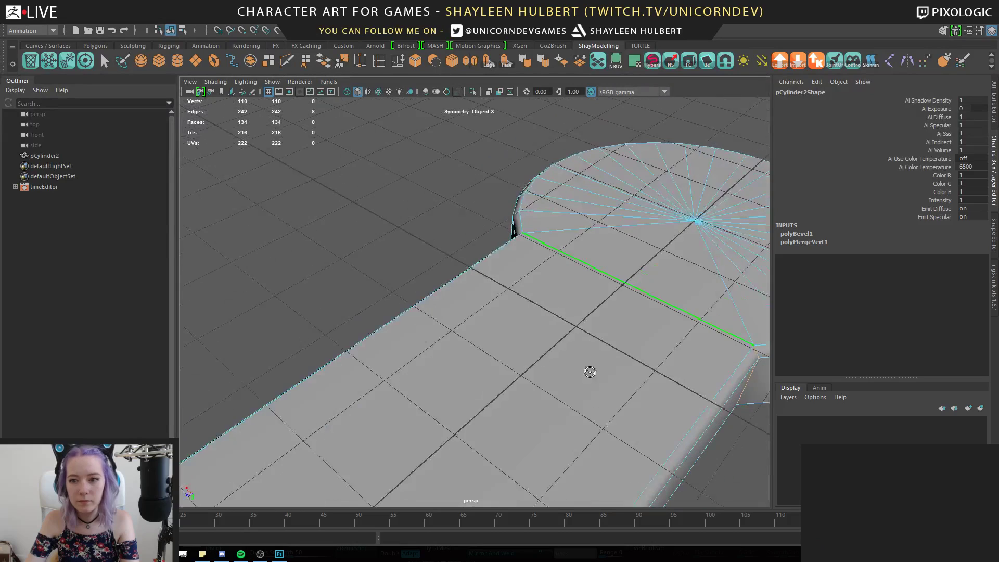
key(ctrl+b)
alt+drag(509, 217, 479, 233)
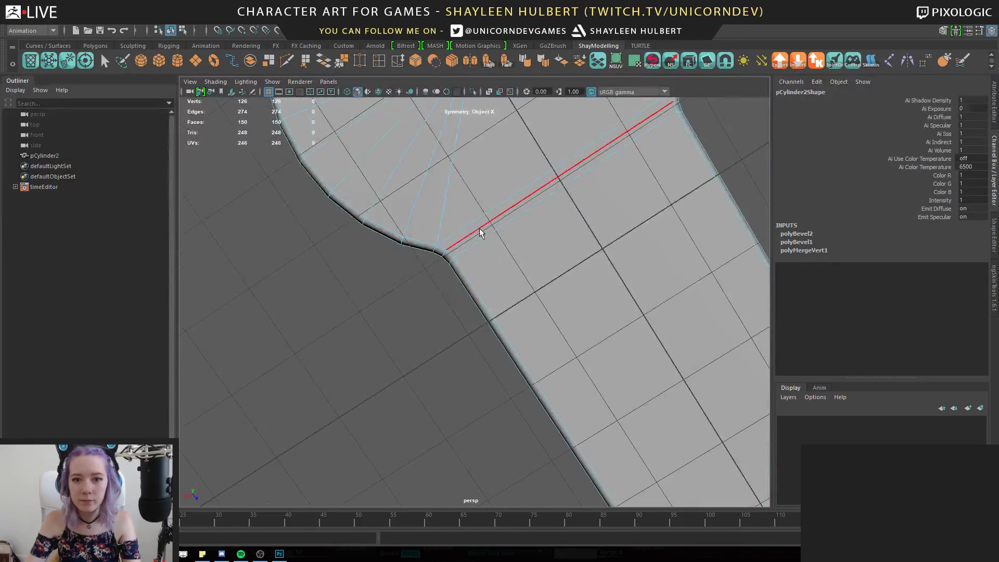
click(794, 236)
key(ctrl+z)
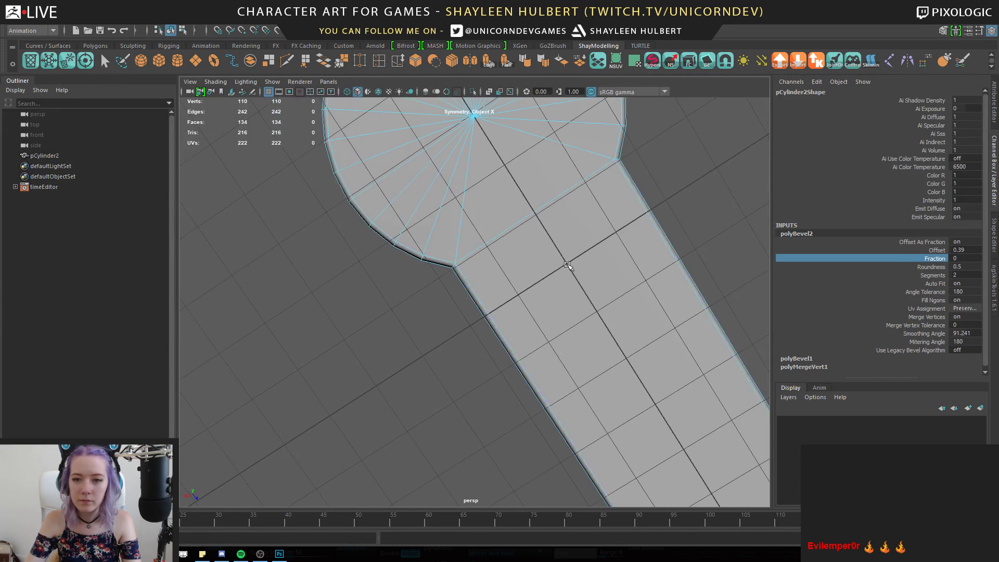
click(935, 276)
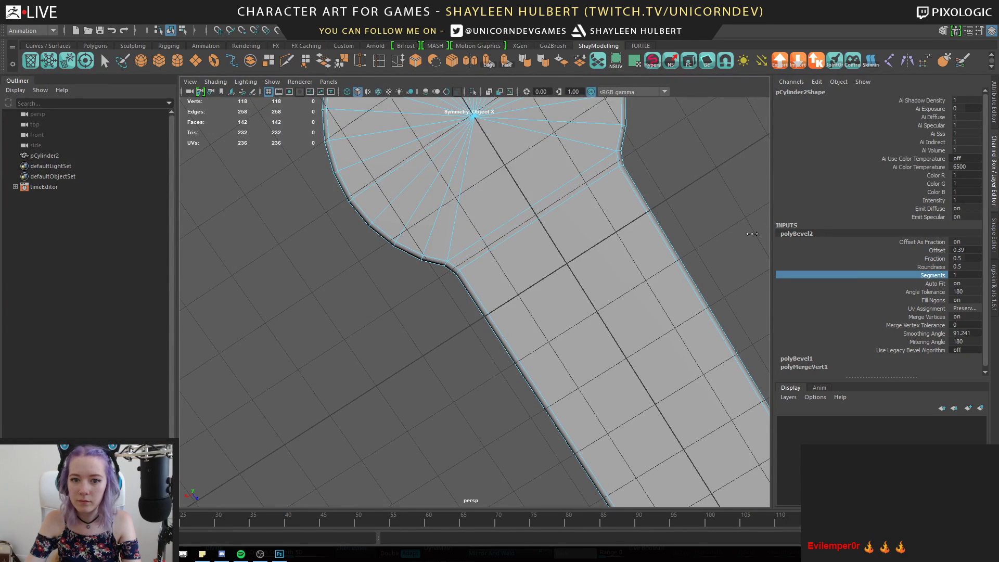
Inspect the bevelled junction, put the mesh in smooth preview and select the whole object
alt+drag(658, 227, 582, 208)
alt+right_drag(582, 208, 562, 131)
click(570, 129)
click(475, 214)
alt+drag(522, 325, 503, 281)
alt+right_drag(504, 281, 430, 272)
alt+drag(430, 272, 465, 404)
click(569, 252)
click(460, 306)
key(w)
alt+drag(462, 307, 600, 277)
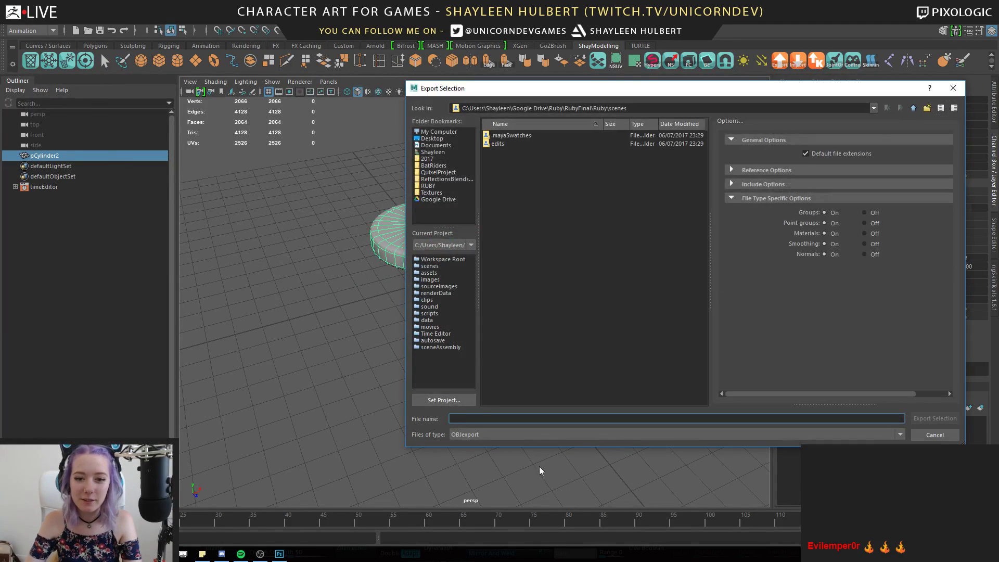
Name the OBJ export of the selection "thingy" and browse to the E:\Pictures\Projects folder
text(ti)
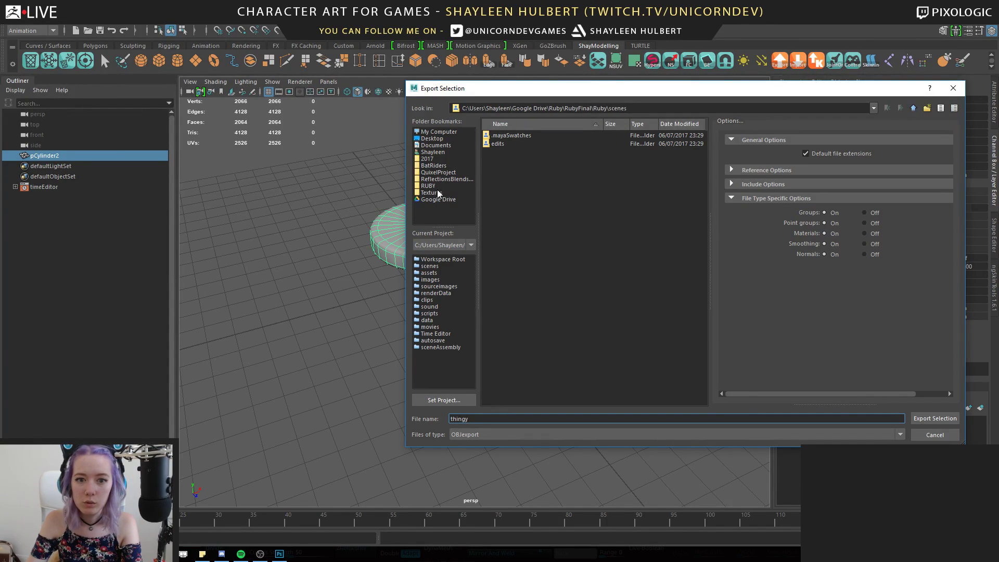
click(436, 192)
click(874, 110)
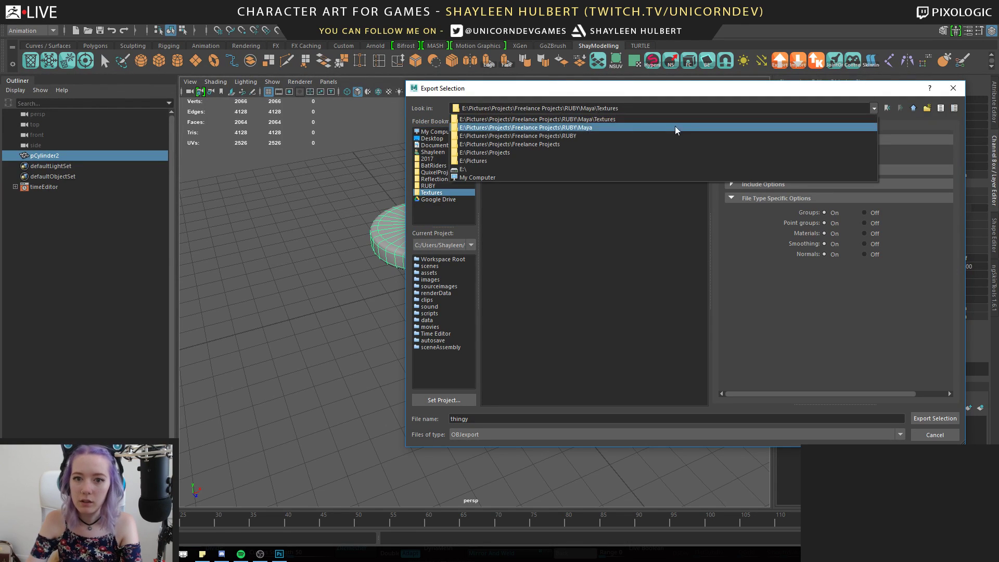
click(577, 147)
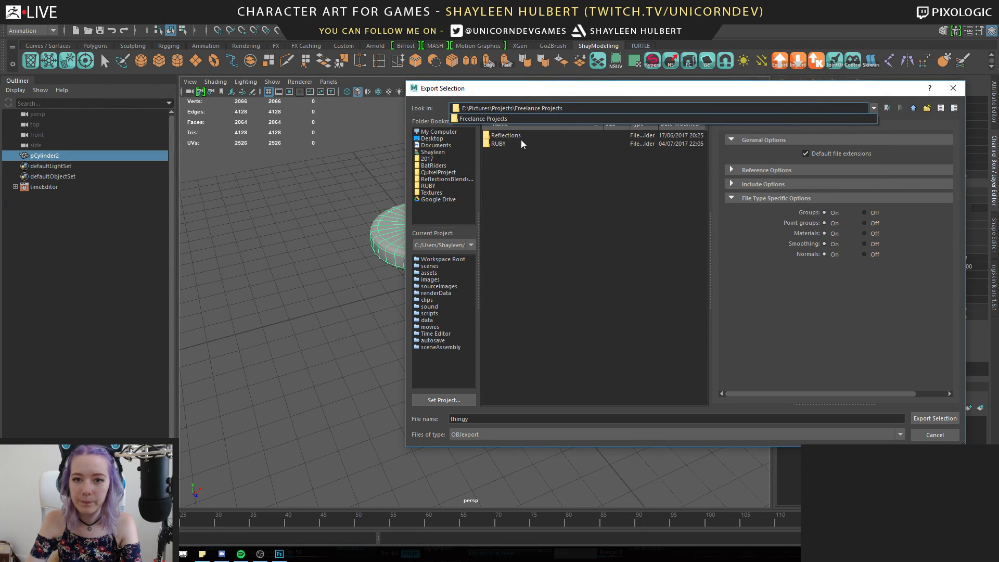
click(456, 173)
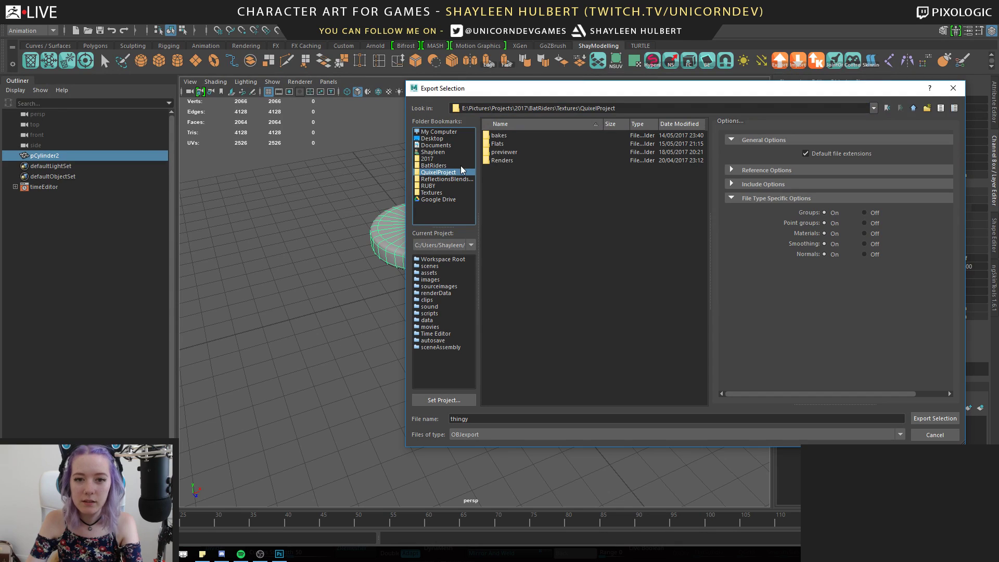
click(462, 165)
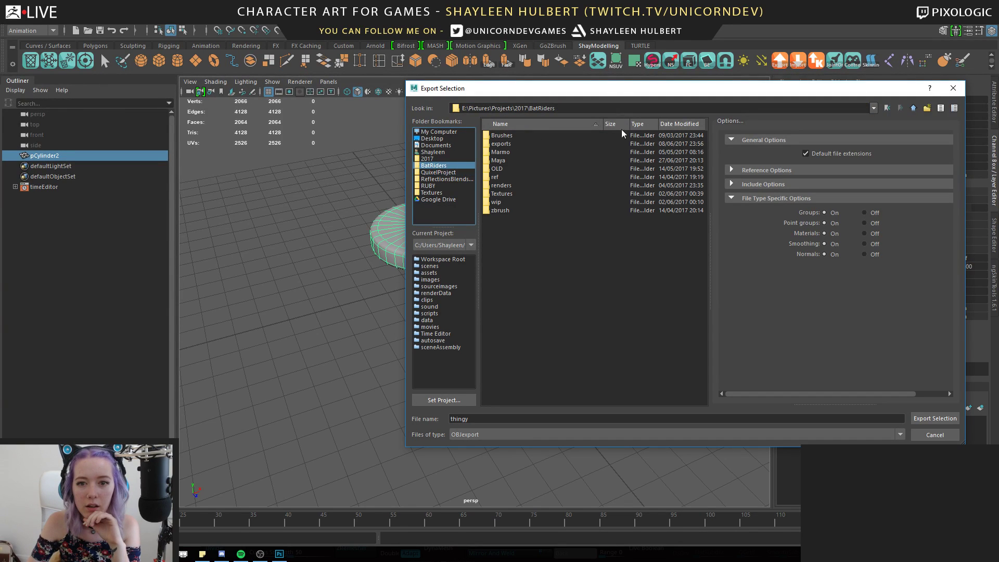
click(874, 108)
click(514, 141)
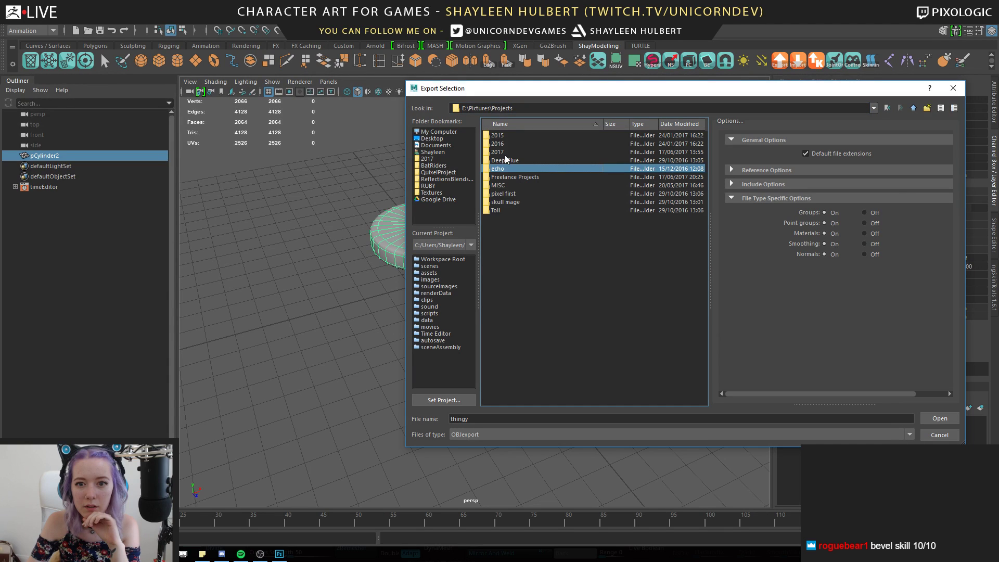
Bookmark the SplatGun folder inside 2017 and export the selection into its exports subfolder
double_click(503, 153)
drag(503, 186, 447, 220)
click(432, 206)
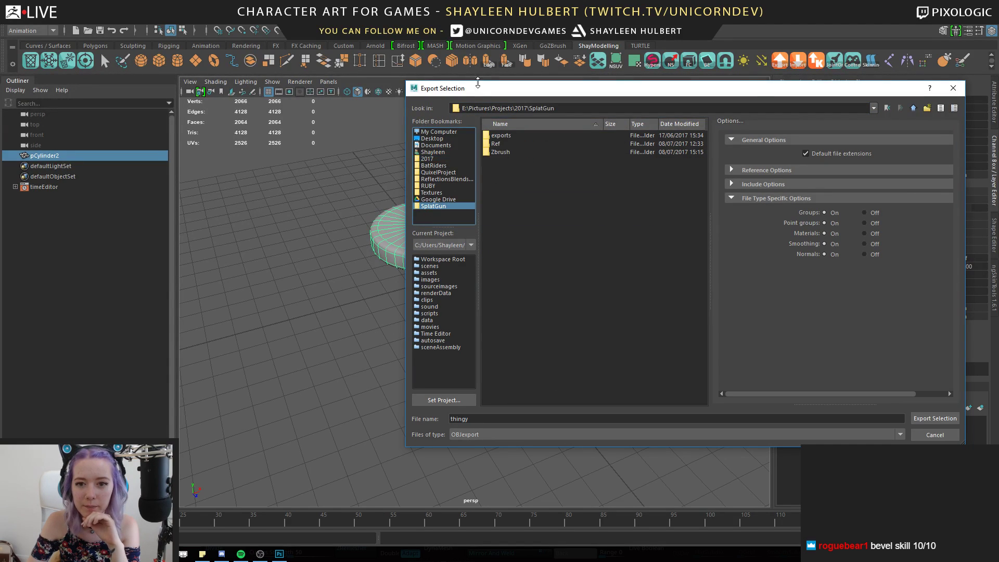
double_click(500, 135)
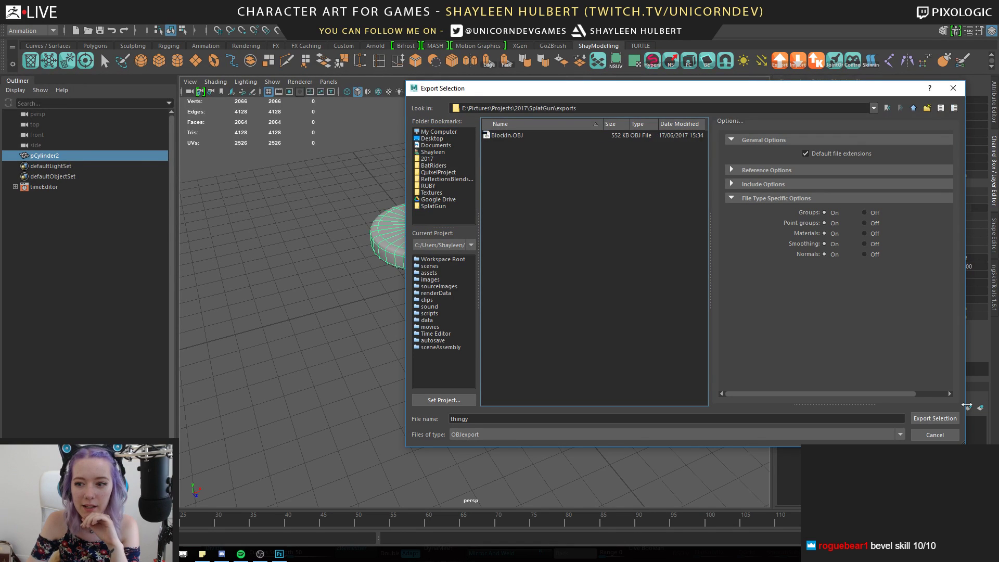
click(935, 419)
Switch to ZBrush, insert a star PolyMesh3D as a new subtool below BlockIn and activate the Move gizmo on it
key(alt+Tab)
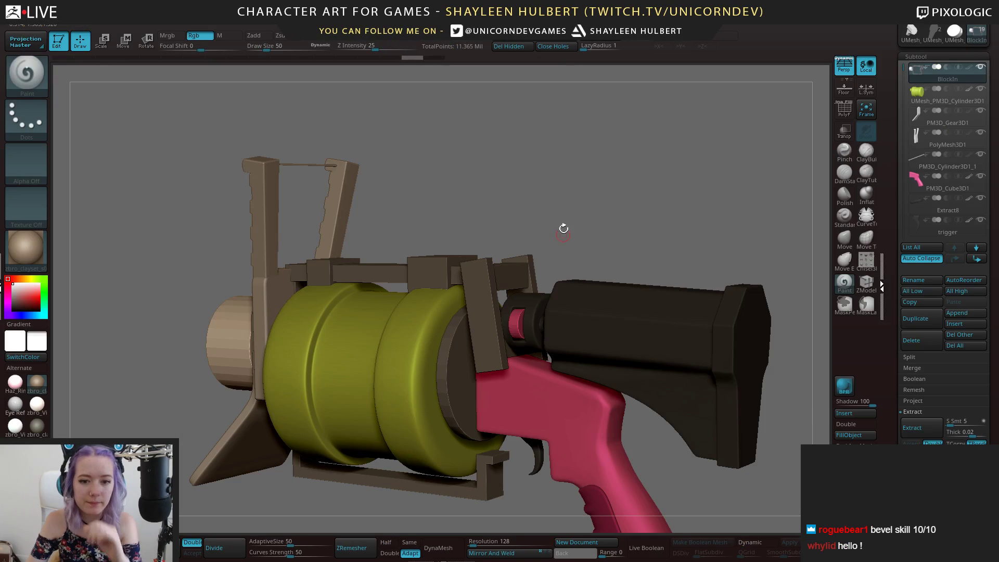
key(f)
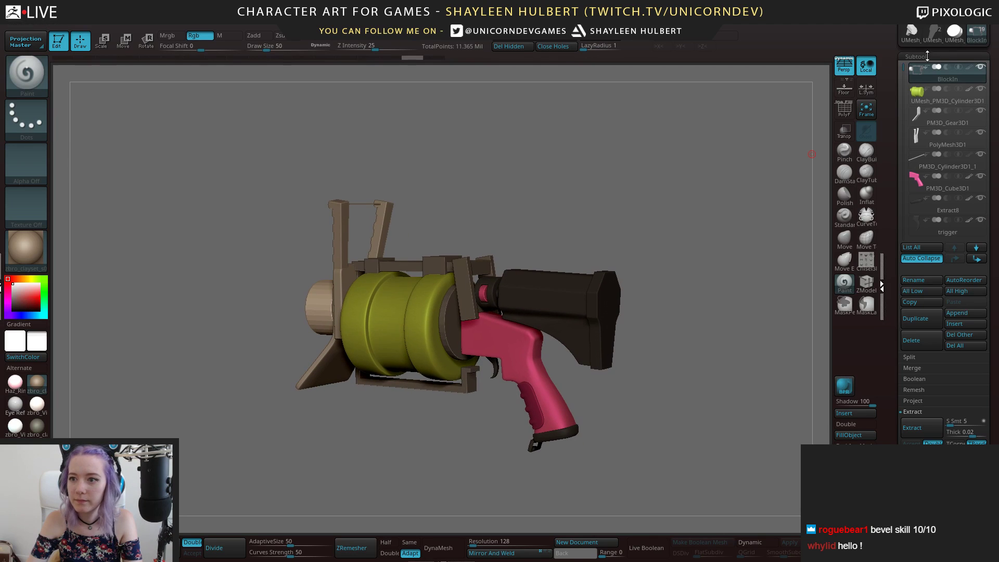
click(855, 413)
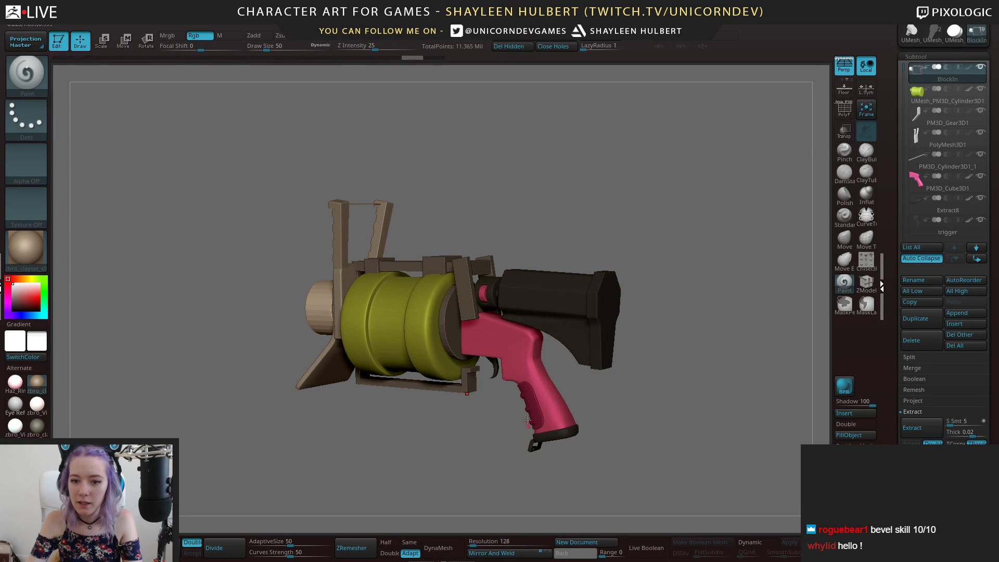
click(855, 413)
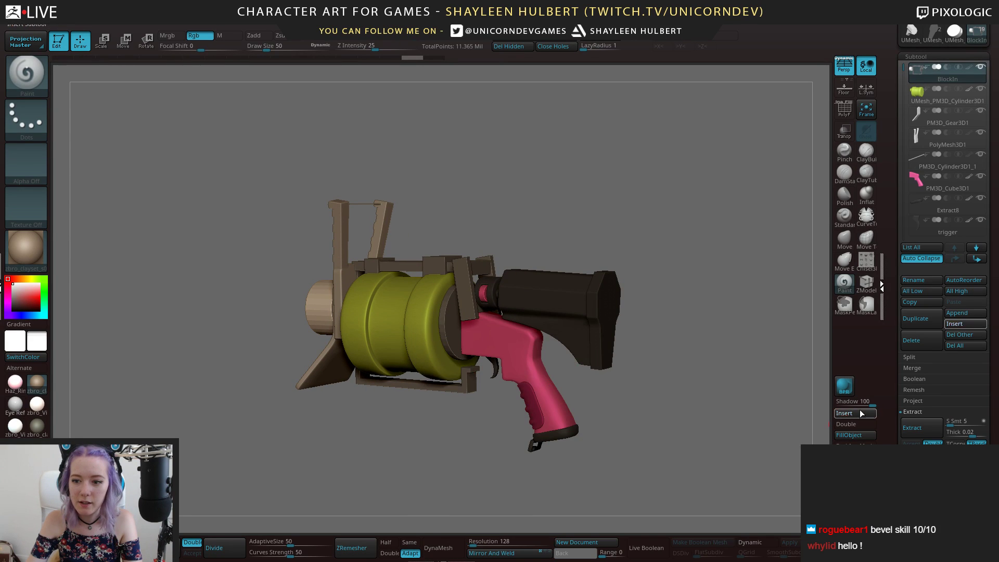
click(861, 413)
click(492, 410)
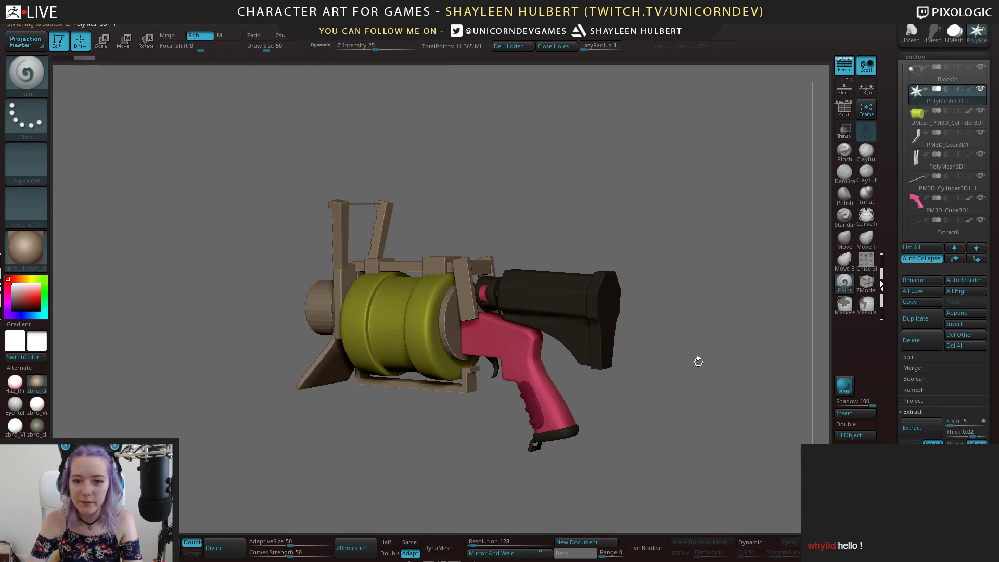
drag(673, 366, 691, 346)
mouse_move(640, 229)
shift+mouse_down()
mouse_move(660, 239)
mouse_move(653, 184)
shift+mouse_up()
key(w)
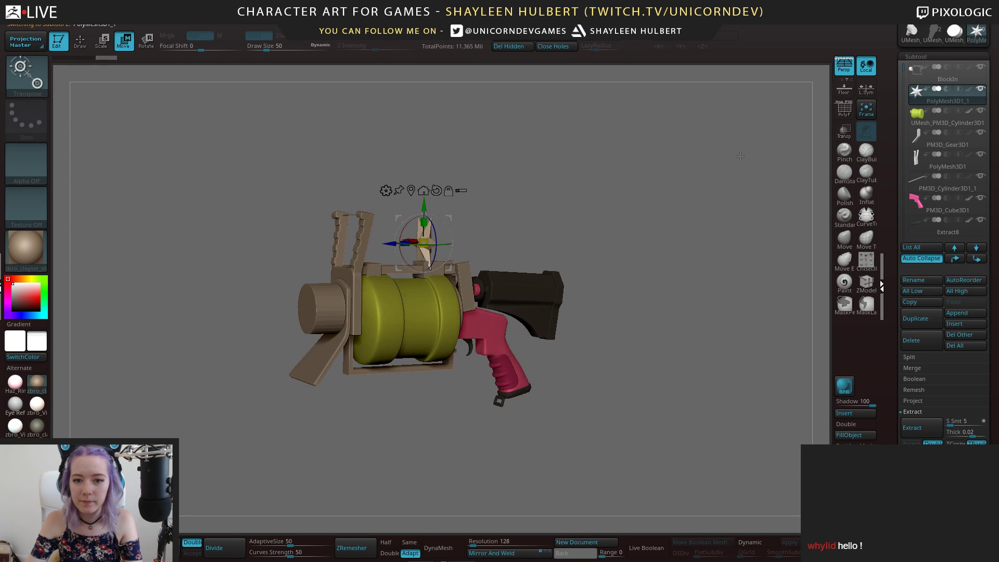
Replace the star subtool by importing the "thingy" OBJ from the SplatGun exports folder
drag(888, 88, 902, 175)
click(916, 63)
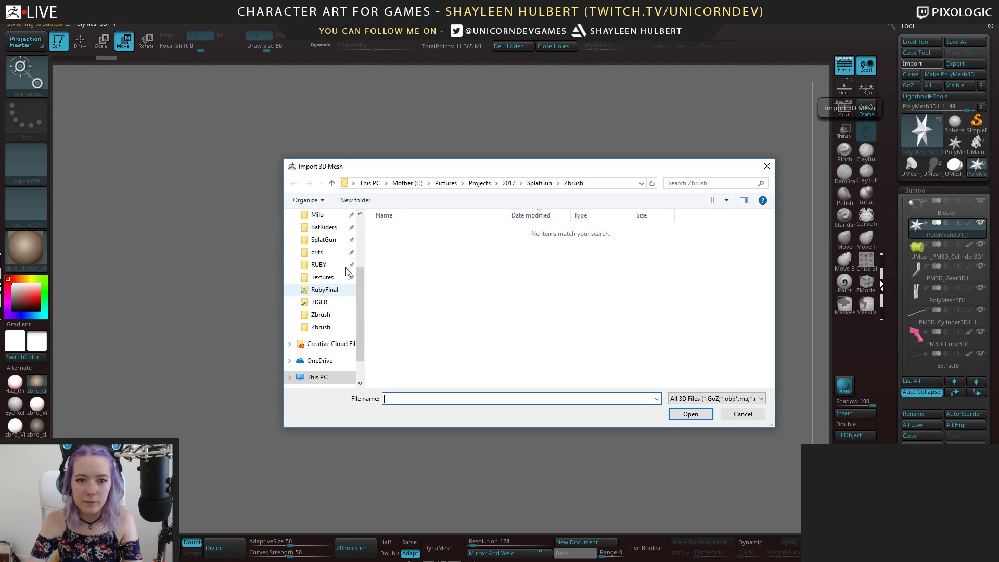
click(323, 239)
double_click(390, 230)
click(458, 242)
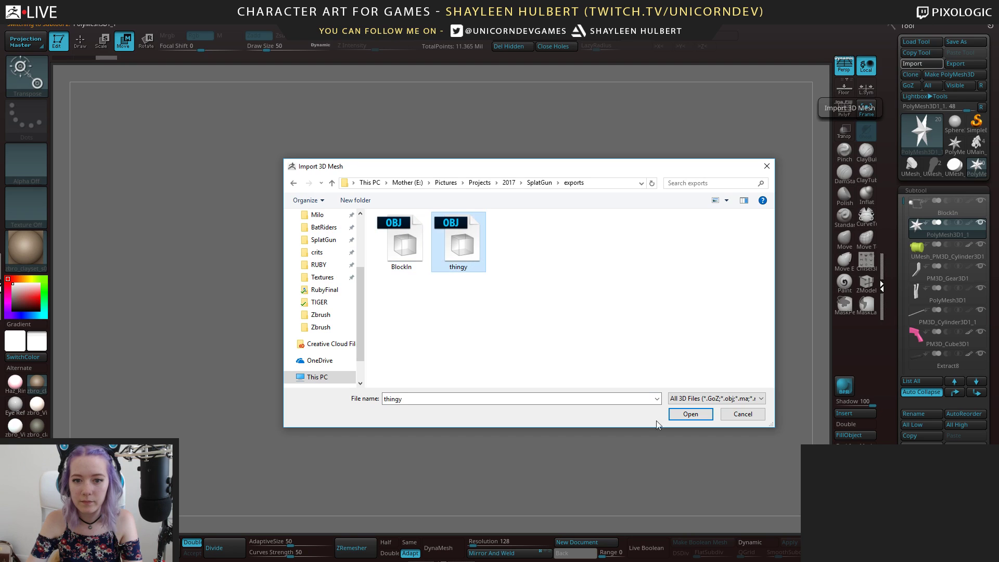
click(709, 414)
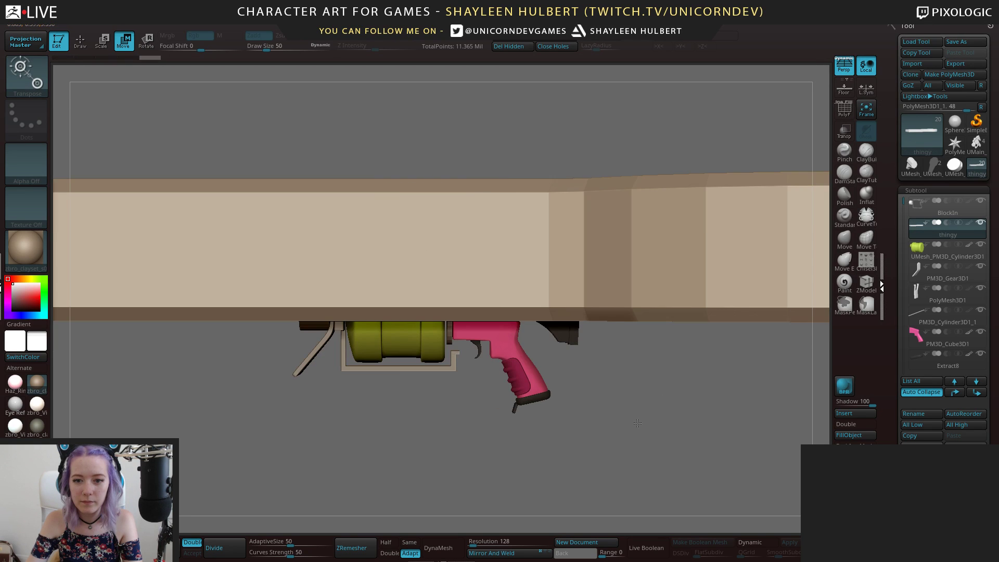
Scale the oversized imported piece down to the gun's proportions and rotate it upright above the tank
drag(426, 235, 555, 214)
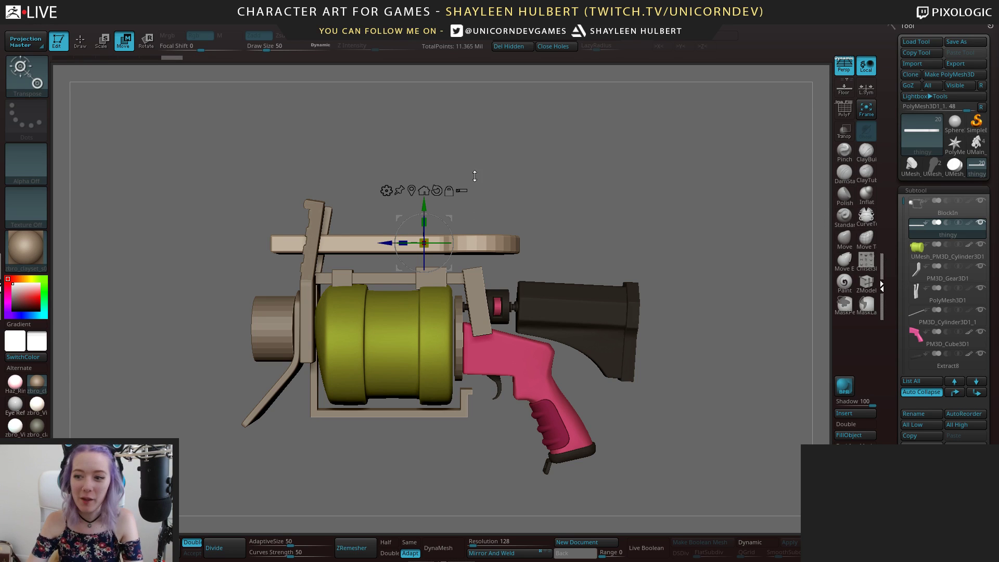
drag(448, 221, 459, 239)
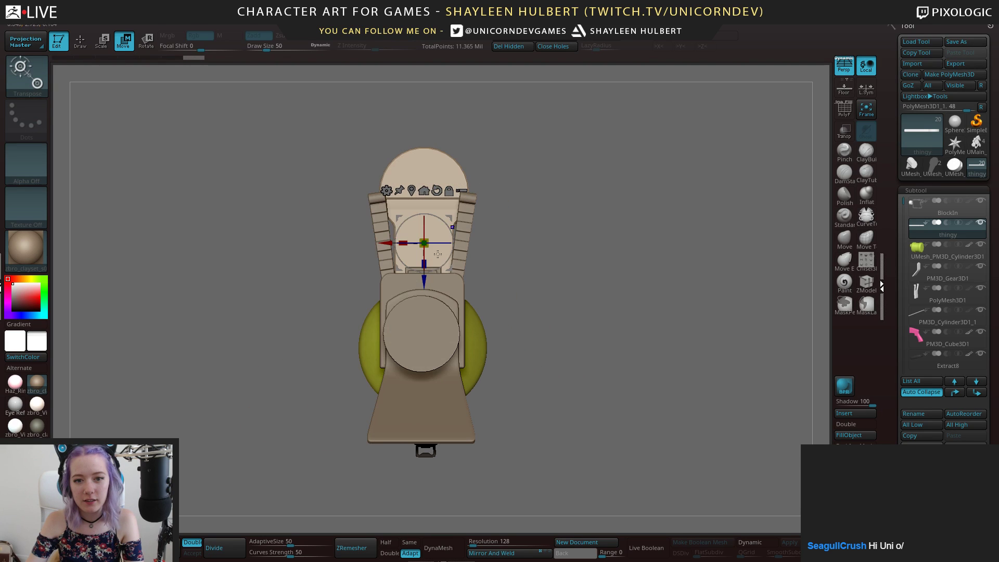
drag(392, 248, 593, 239)
alt+drag(822, 156, 736, 162)
Set the piece at one side of the gun without perspective, and mirror and weld it into a pair with X symmetry on
key(p)
drag(449, 240, 483, 243)
right_click(597, 197)
drag(727, 240, 210, 492)
click(360, 560)
click(520, 556)
shift+drag(448, 292, 476, 264)
key(x)
ctrl+right_drag(520, 208, 505, 239)
drag(494, 255, 389, 199)
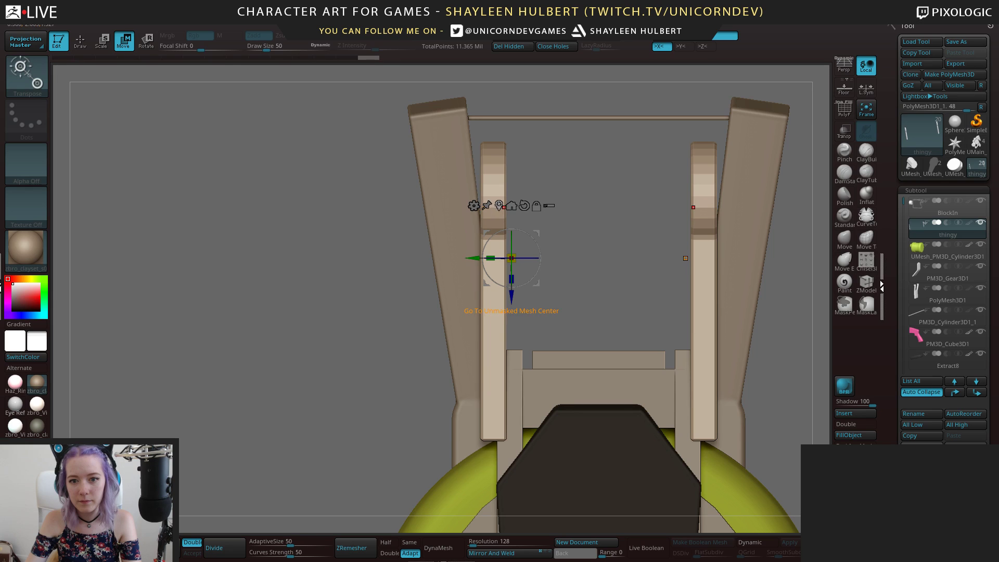
Centre the gizmo on the unmasked mesh and align the bracket pair with the slanted slabs behind the tank
click(498, 205)
drag(456, 293, 473, 292)
right_drag(473, 293, 631, 231)
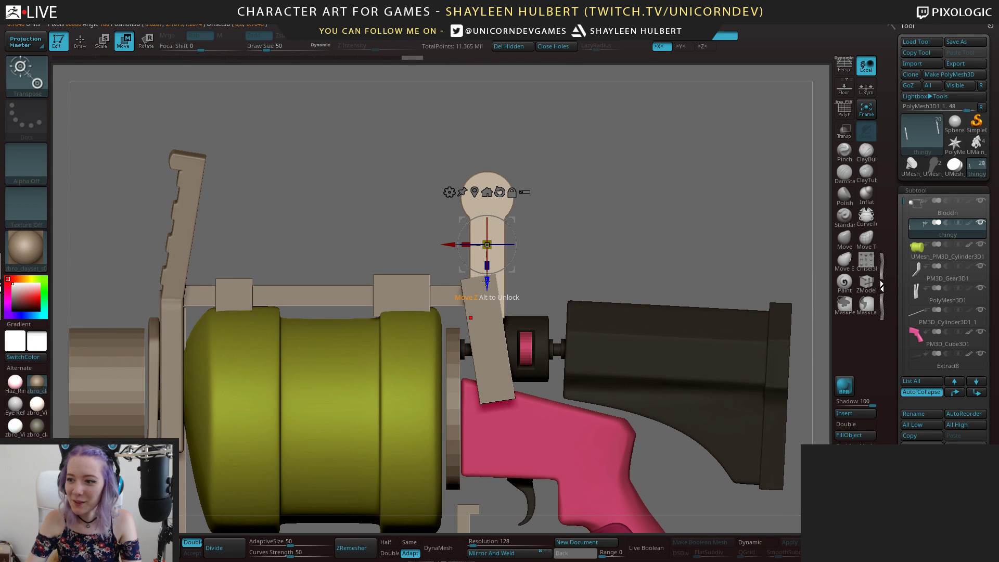
drag(487, 283, 484, 364)
drag(451, 327, 459, 327)
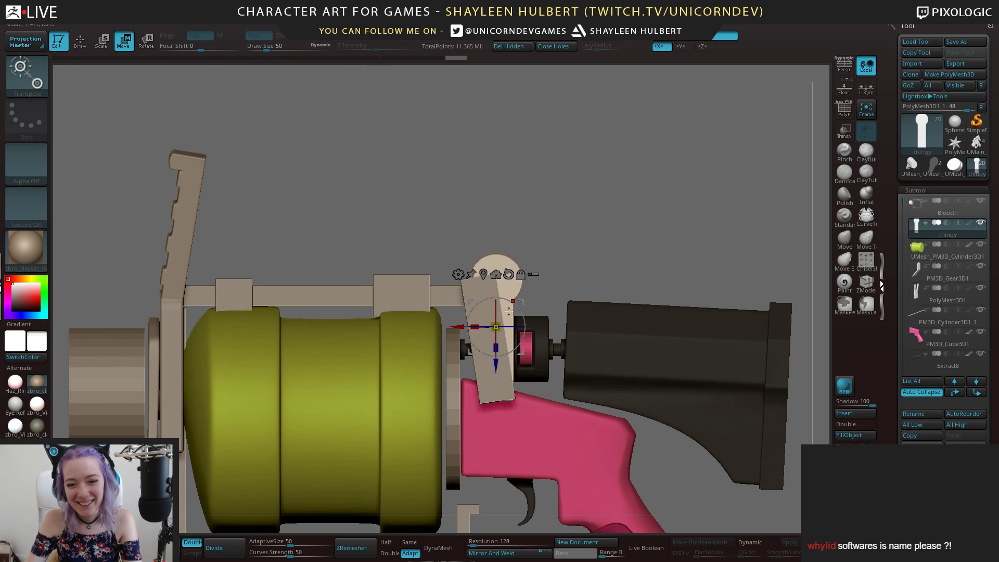
drag(519, 306, 513, 307)
drag(456, 332, 447, 339)
drag(599, 234, 695, 235)
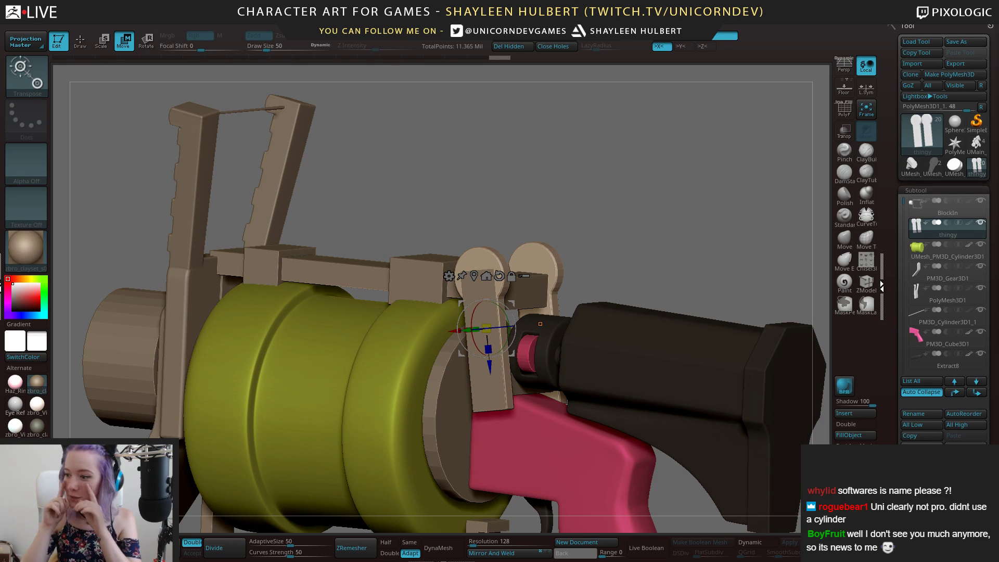
drag(624, 226, 597, 251)
key(q)
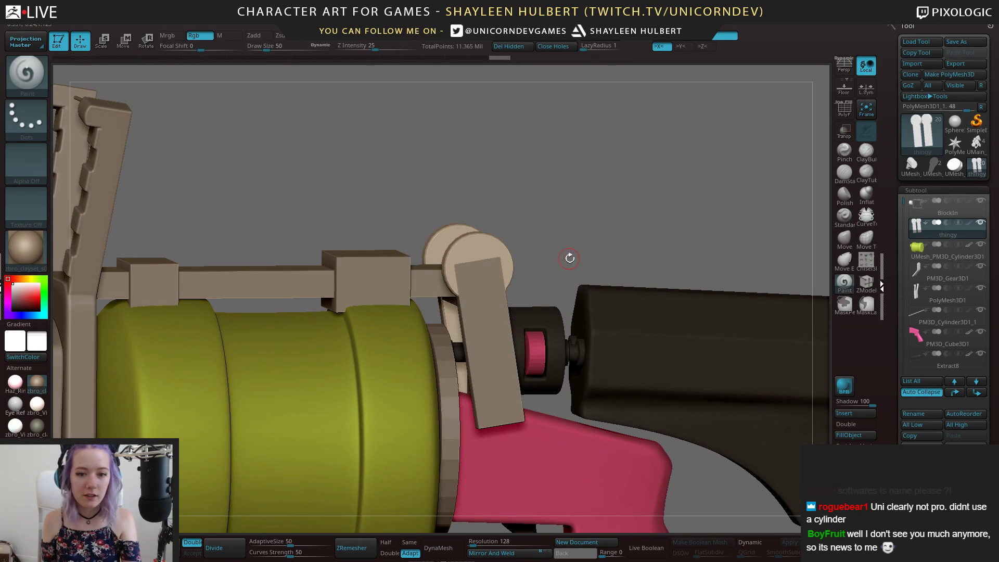
Clear the old straight slabs from the BlockIn subtool where the round-headed brackets sit, and reselect the bracket pair
alt+click(402, 275)
drag(560, 291, 538, 214)
key(f)
drag(520, 67, 638, 230)
alt+click(549, 228)
Preview the bracket pair with dynamic subdivision, check the rounded edges and switch the preview off
click(751, 544)
shift+drag(665, 268, 320, 210)
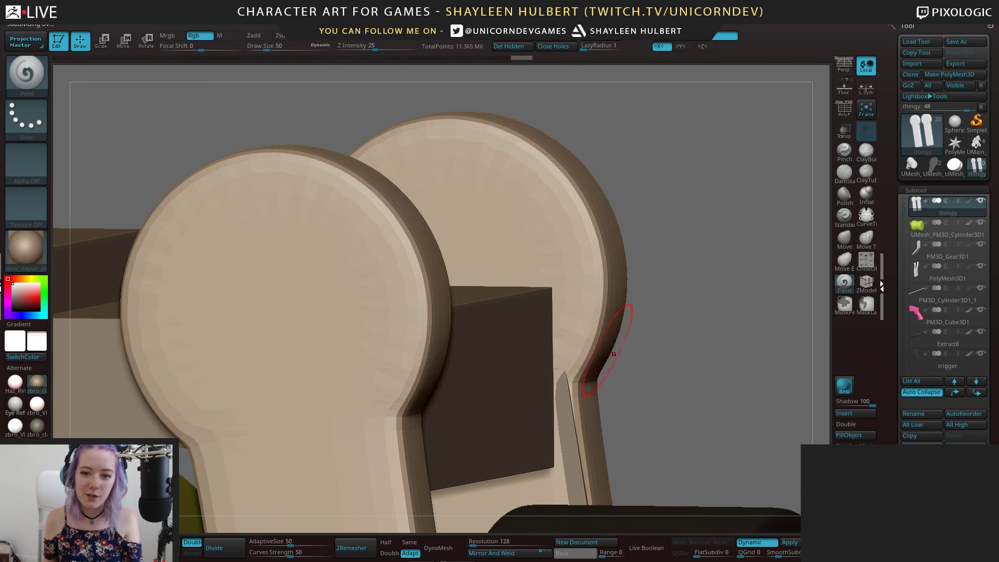
drag(709, 432, 724, 351)
click(750, 545)
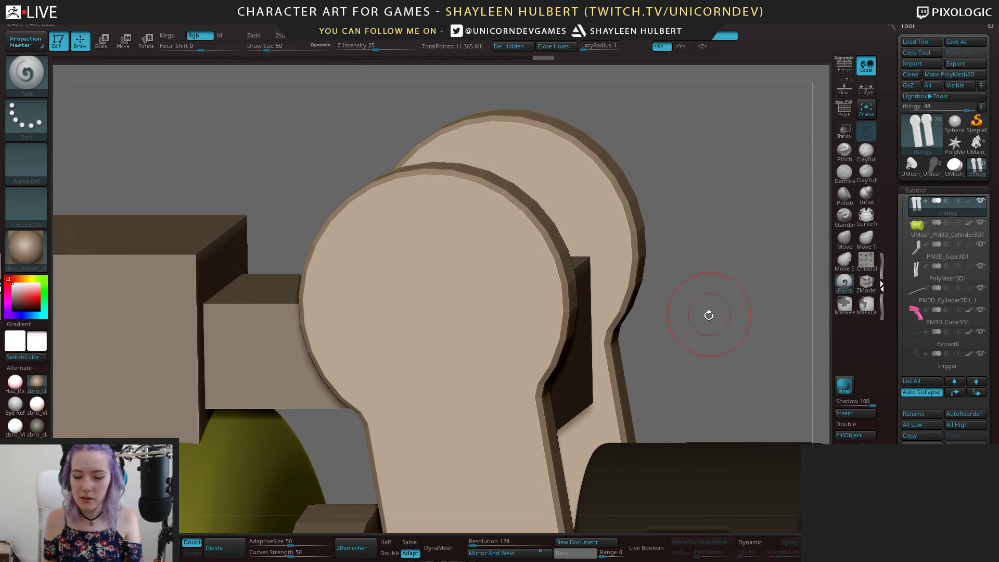
Show the bracket wireframe and insert a ZModeler edge loop close to the rim of the heads' outer faces
drag(710, 313, 816, 161)
click(844, 109)
drag(718, 290, 692, 285)
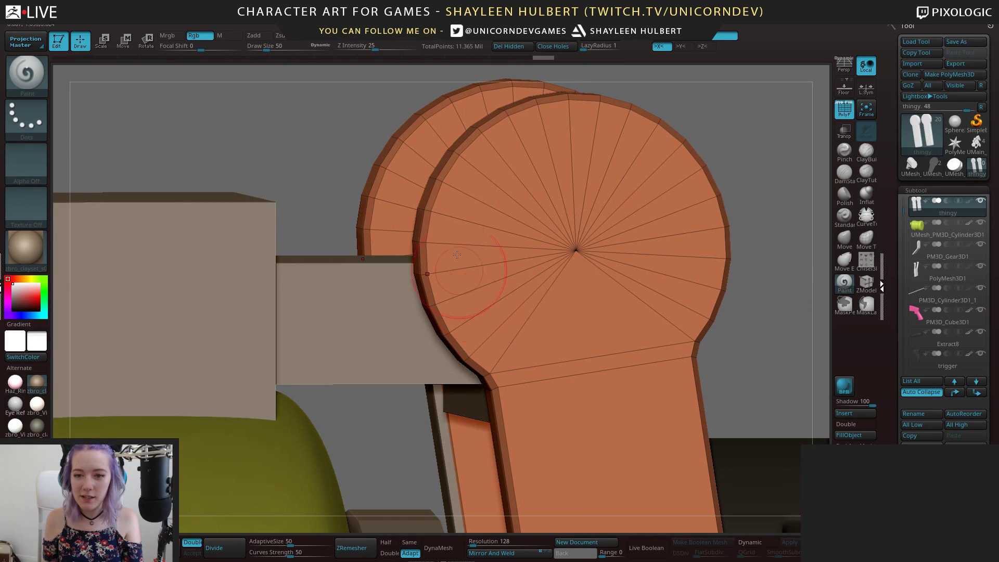
click(866, 282)
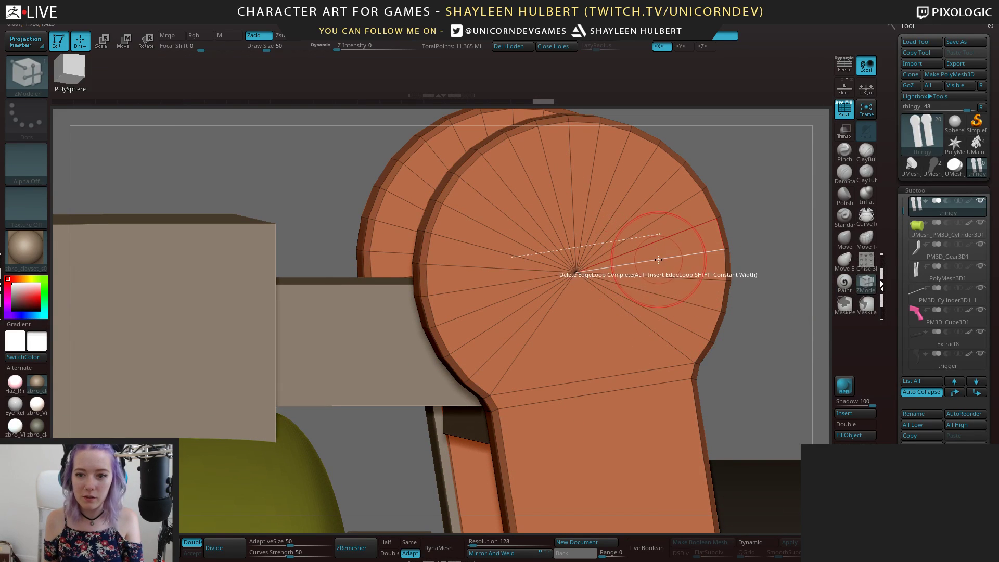
key(space)
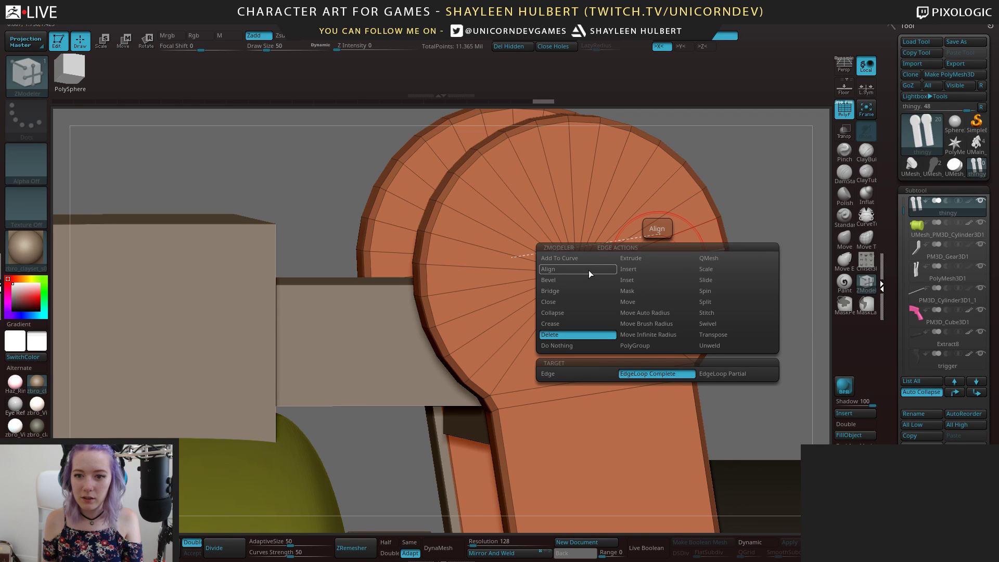
click(631, 280)
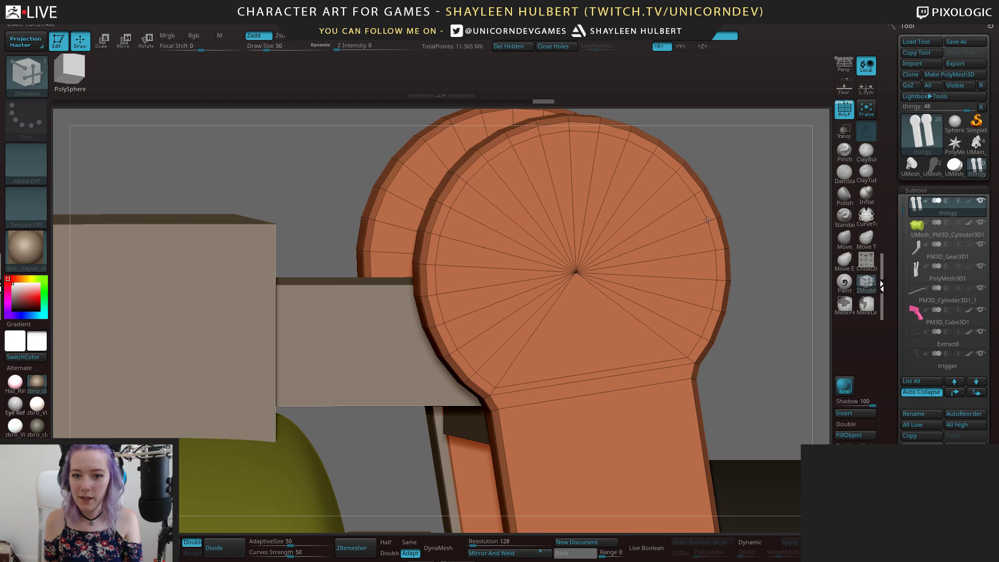
drag(697, 223, 676, 233)
Insert edge loops on the heads' inner faces and along the middle of the brackets' side walls
drag(786, 174, 761, 211)
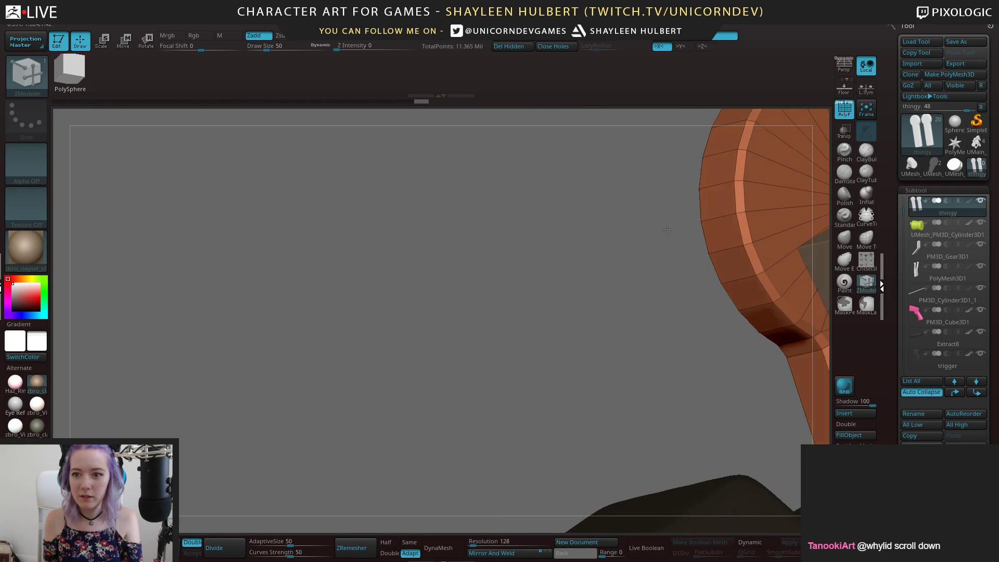
drag(691, 260, 617, 252)
key(ctrl)
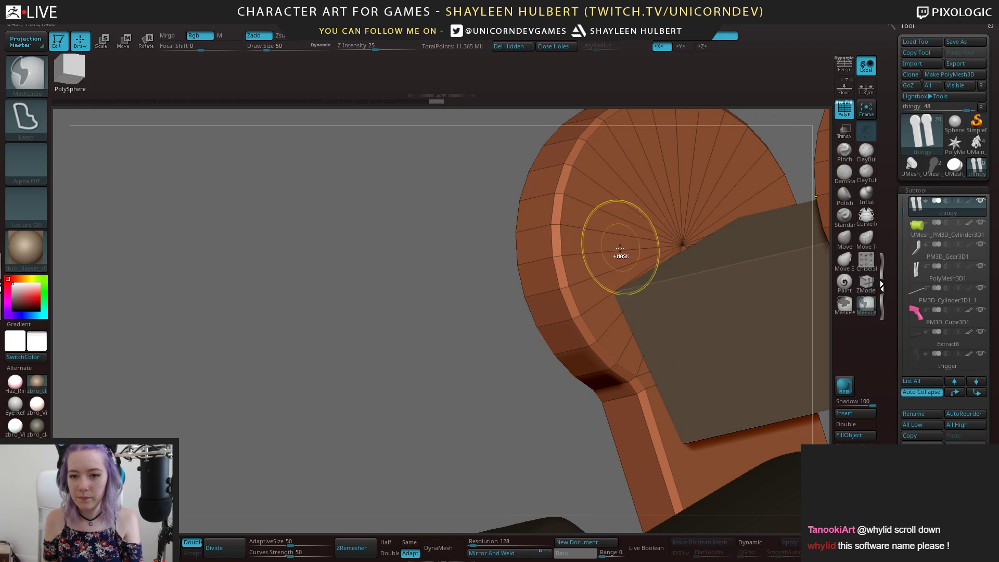
drag(423, 302, 572, 260)
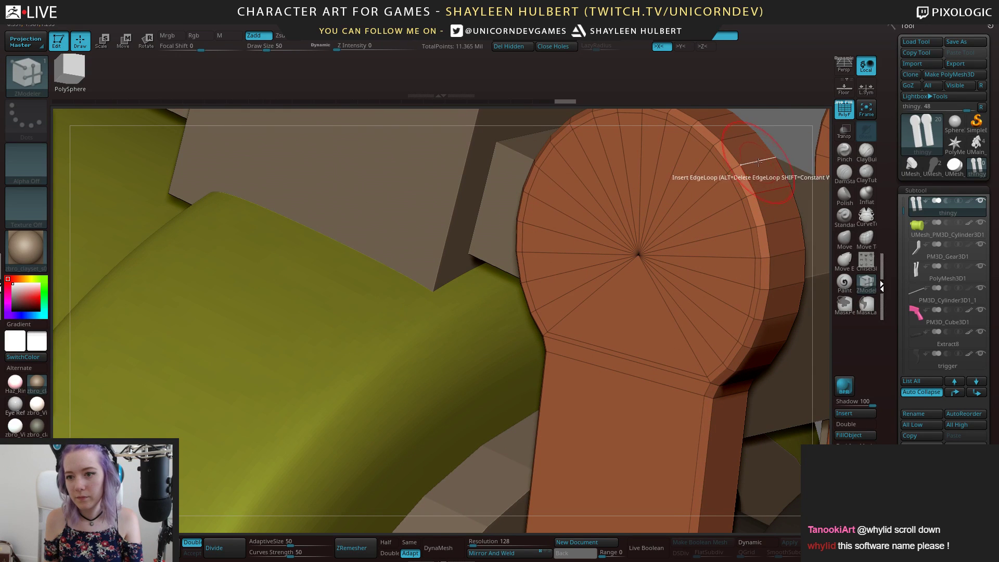
drag(796, 136, 676, 156)
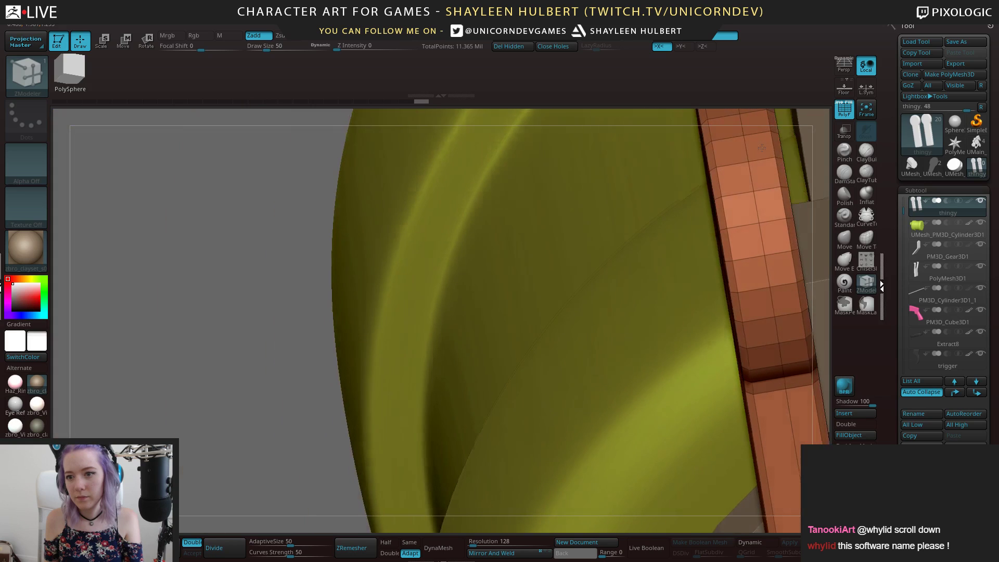
drag(305, 272, 536, 230)
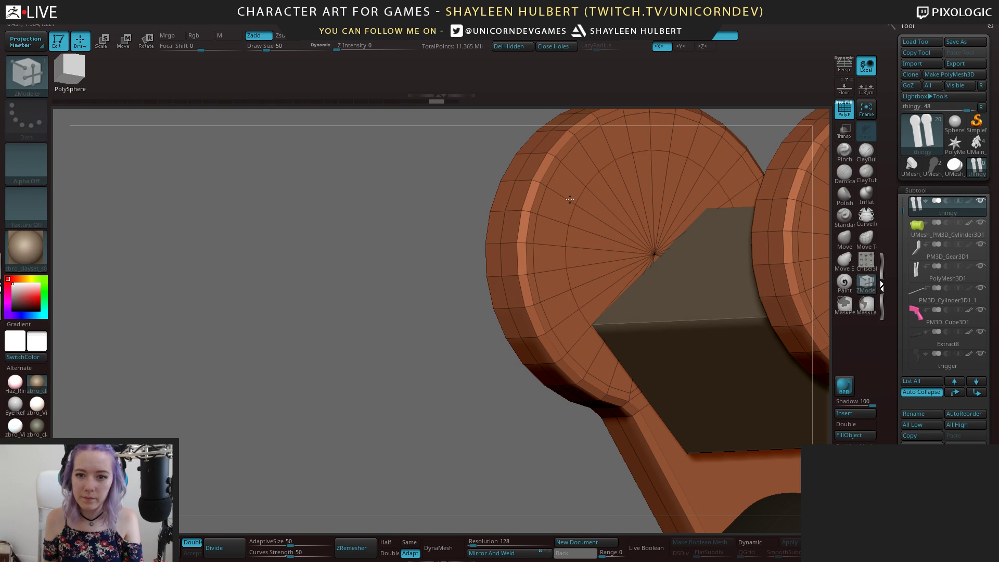
Insert an edge loop between the centre and the rim of the round heads' outer faces
drag(333, 377, 513, 245)
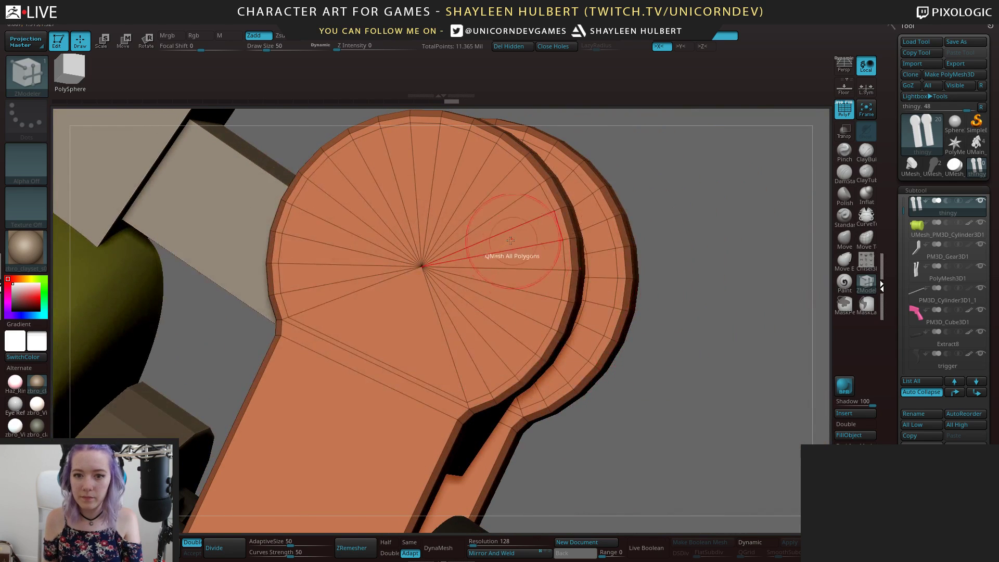
drag(671, 292, 467, 304)
alt+drag(692, 320, 656, 213)
drag(647, 224, 631, 226)
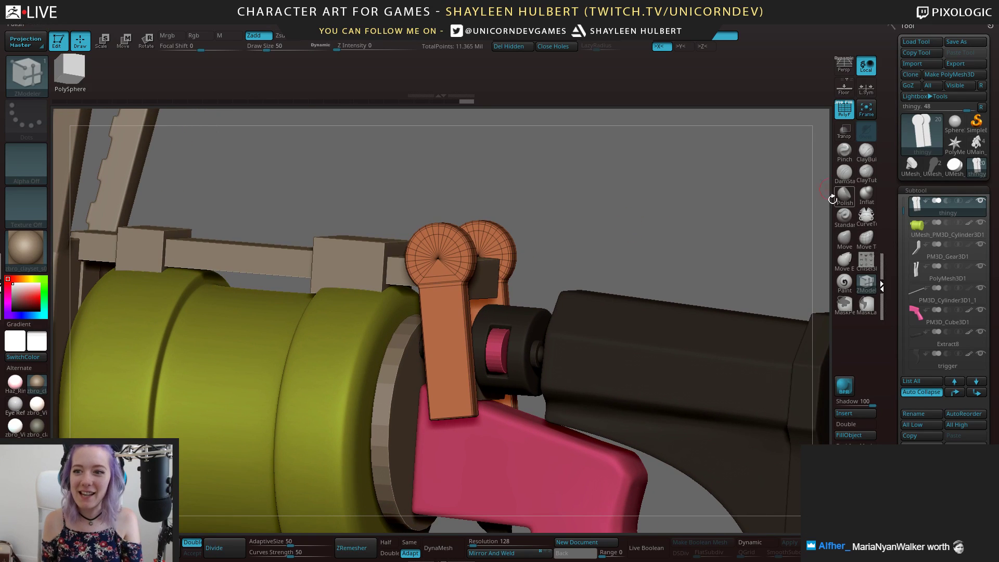
Try subdividing the brackets once after a dynamic subdivision preview and inspect the wireframe around the neck
click(749, 542)
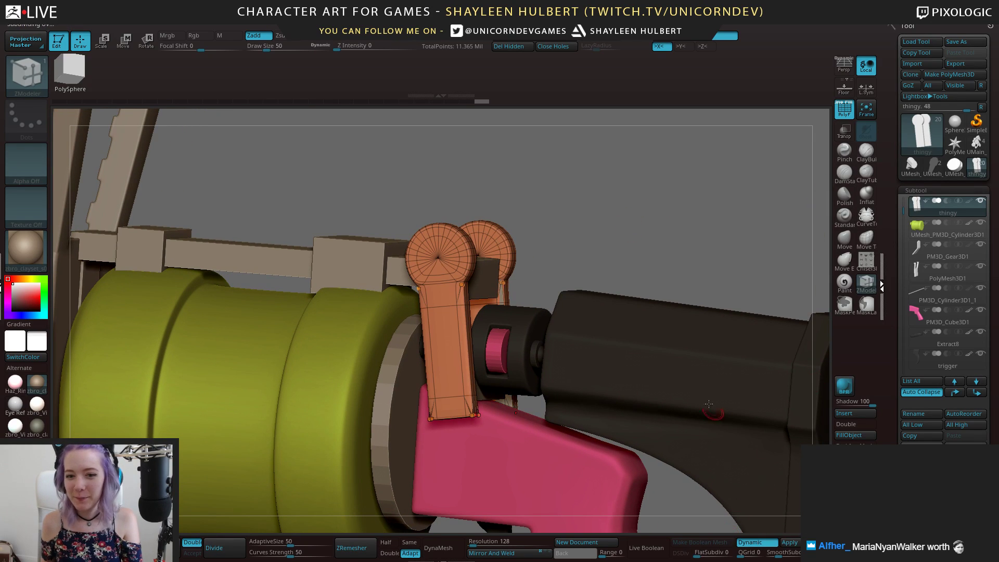
drag(627, 240, 885, 344)
click(842, 110)
scroll(884, 344, down, 5)
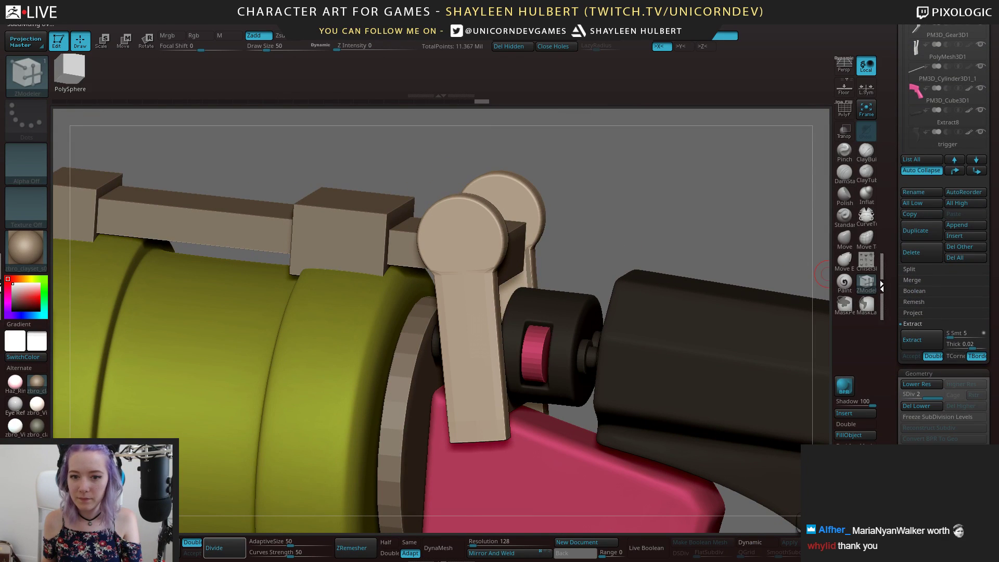
mouse_move(668, 229)
alt+mouse_down()
mouse_move(670, 298)
mouse_move(739, 240)
mouse_move(790, 152)
mouse_move(785, 192)
alt+mouse_up()
click(845, 116)
shift+drag(400, 303, 448, 292)
Undo the last subdivision of the bracket pair
key(ctrl)
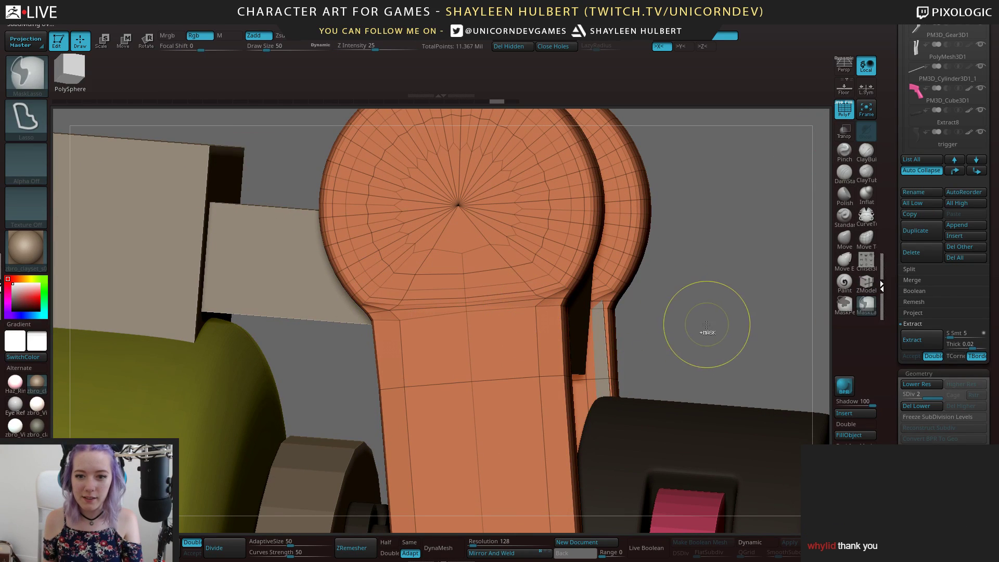
key(ctrl+z)
key(ctrl+z)
Slide the edge loop at the neck between the round head and the arm using ZModeler
mouse_move(696, 329)
alt+mouse_down()
mouse_move(700, 308)
mouse_move(706, 334)
alt+mouse_up()
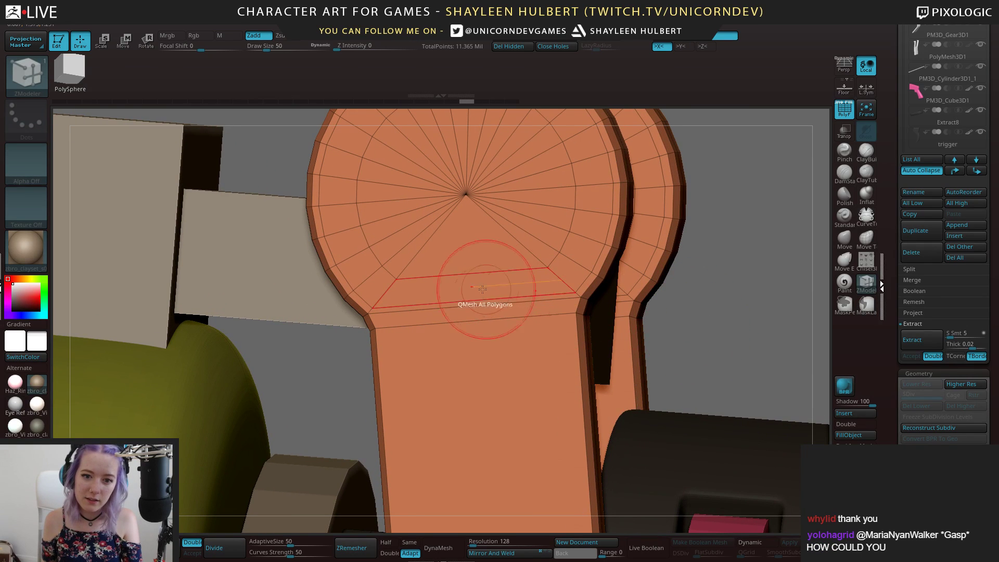
key(space)
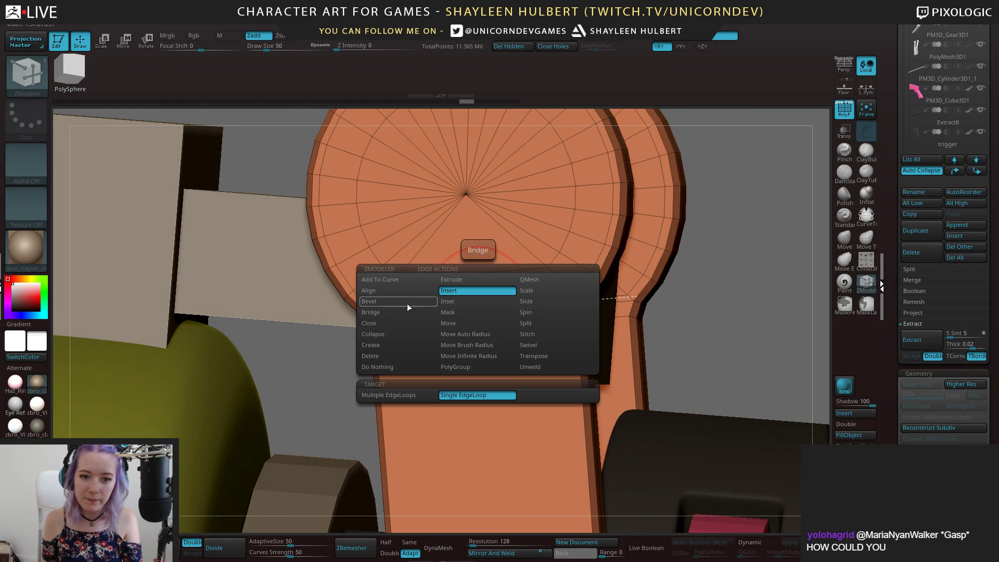
click(529, 301)
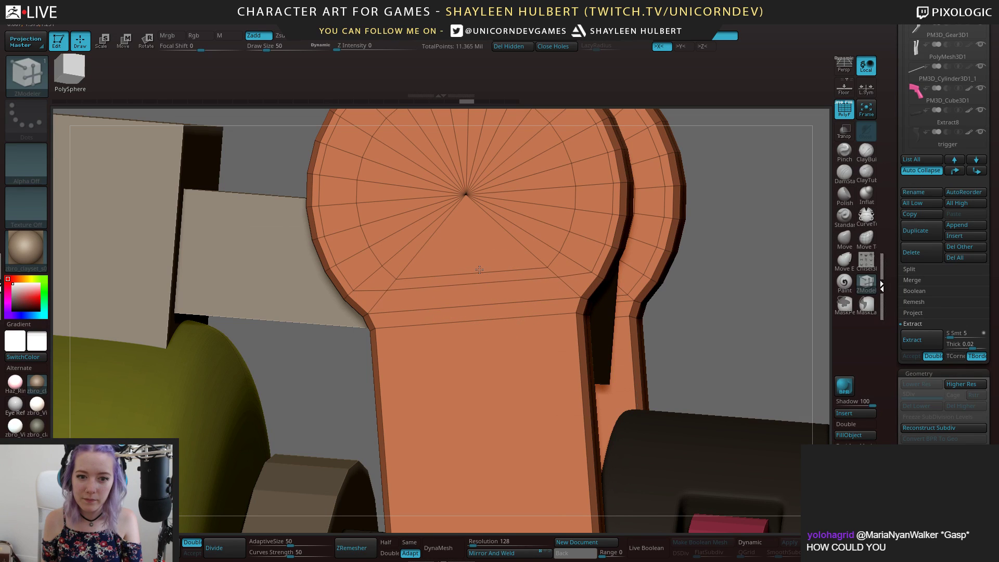
drag(749, 312, 723, 326)
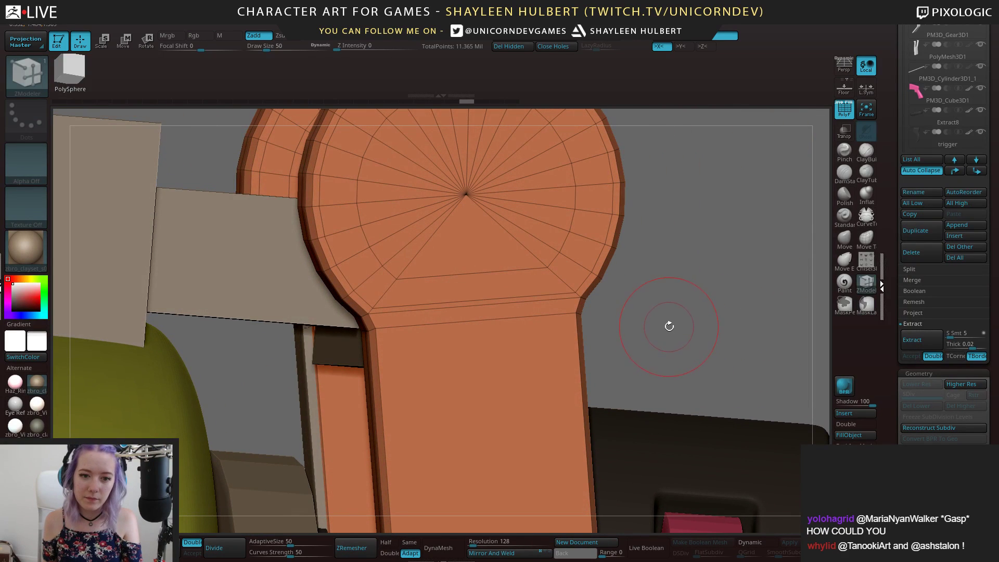
drag(699, 328, 604, 310)
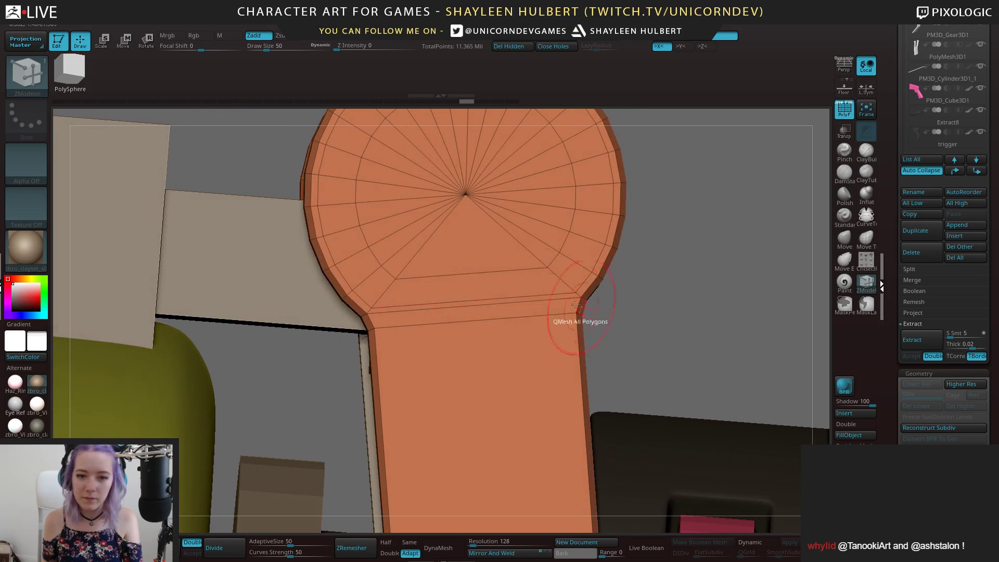
Try subdividing the brackets up to level 4, inspect the smoothed shape without wireframe and return to the unsubdivided mesh
key(ctrl+d)
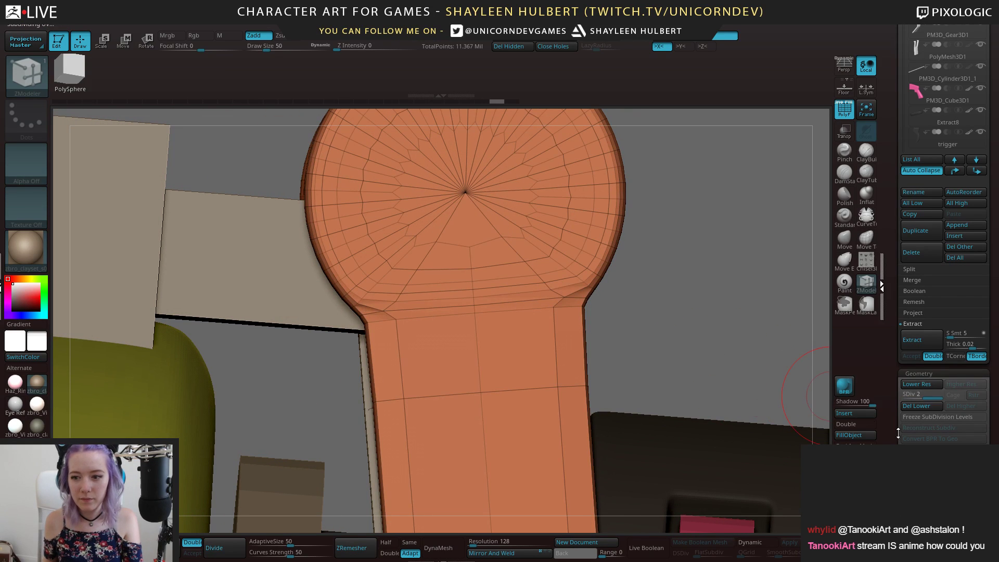
key(ctrl+d)
key(ctrl+d)
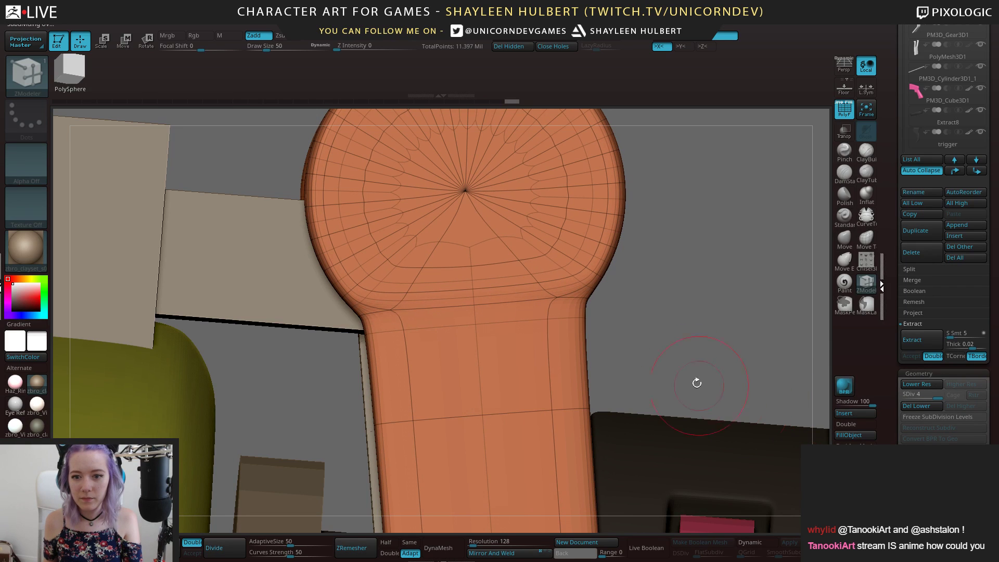
click(847, 112)
key(f)
drag(736, 306, 713, 301)
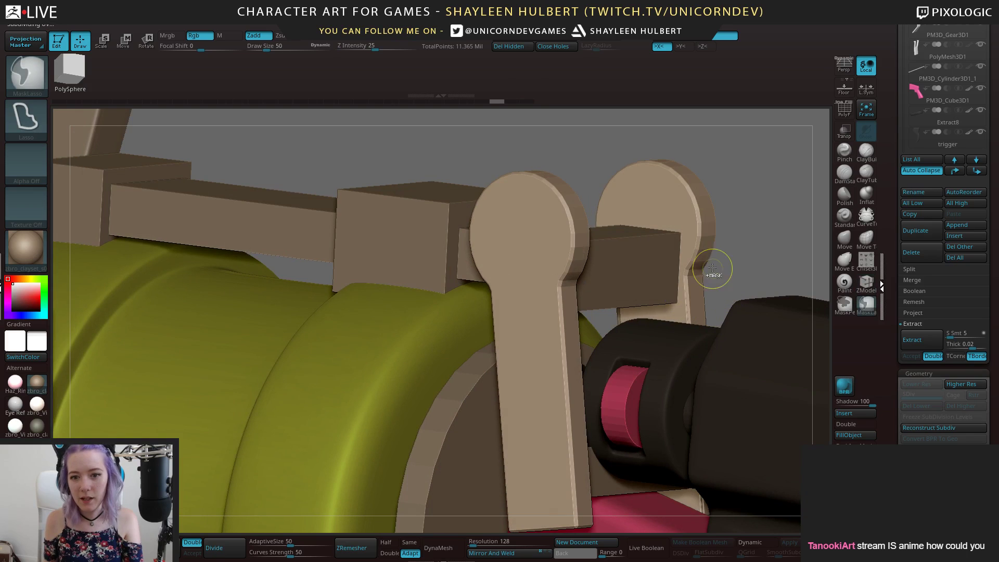
key(shift+d)
mouse_move(650, 291)
mouse_down()
mouse_move(717, 305)
mouse_move(730, 210)
mouse_move(677, 213)
mouse_move(677, 247)
mouse_move(669, 213)
mouse_move(624, 220)
mouse_move(677, 238)
mouse_move(633, 267)
mouse_up()
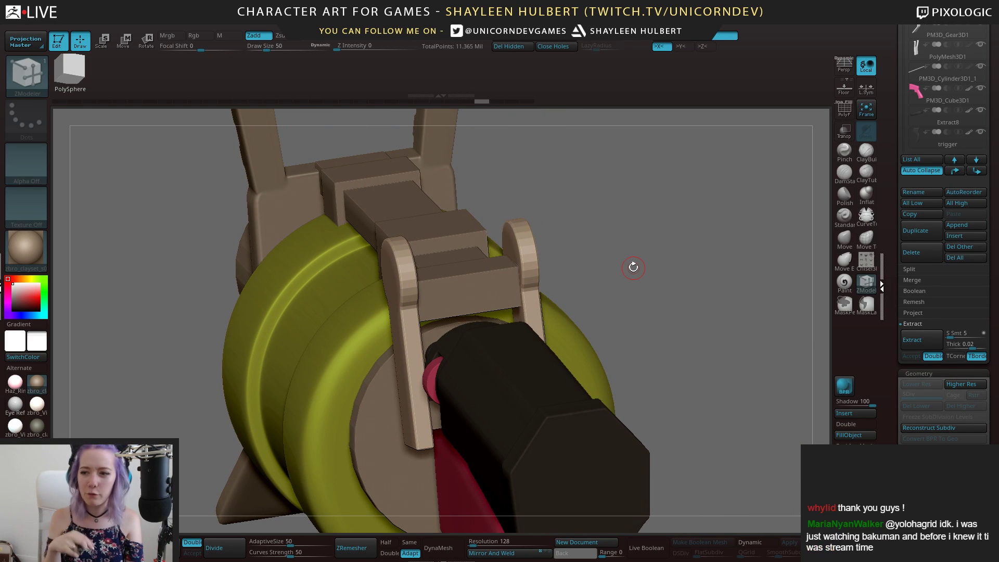
Make the BlockIn subtool active, switch to the ClayBuildup brush and frame the tank with its rear brackets from the side
drag(633, 267, 581, 283)
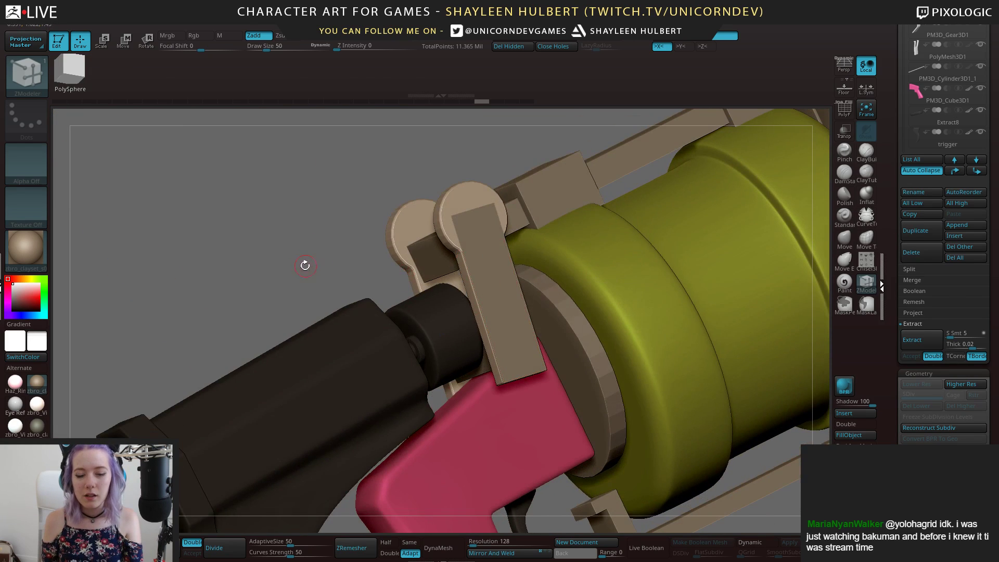
drag(312, 264, 485, 205)
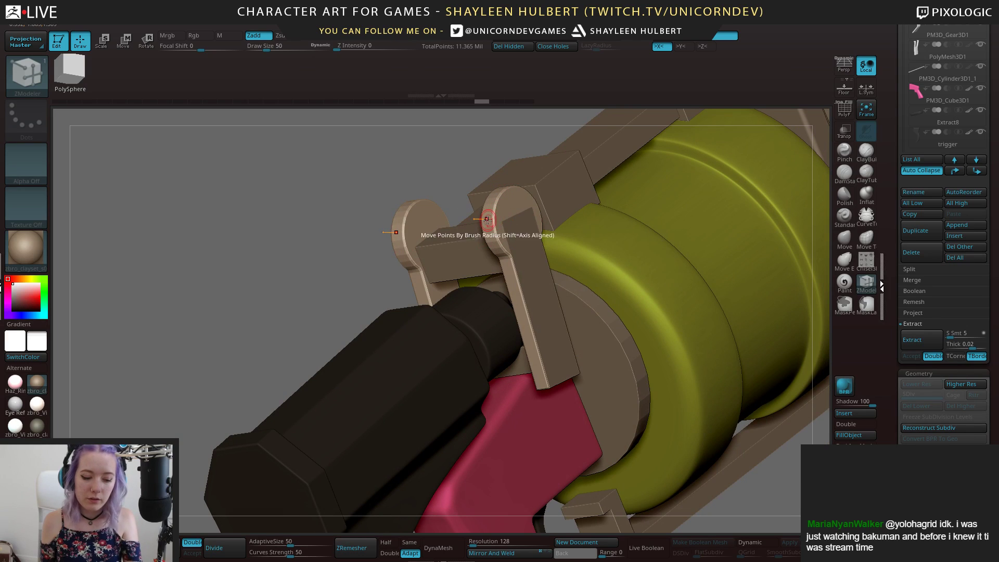
alt+click(560, 188)
key(ctrl+shift)
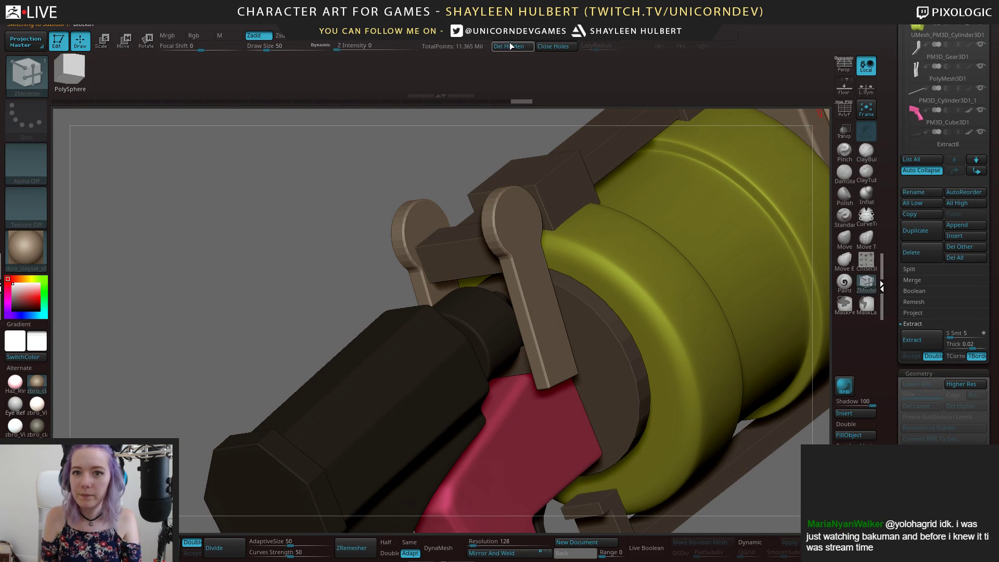
drag(228, 293, 809, 174)
click(866, 151)
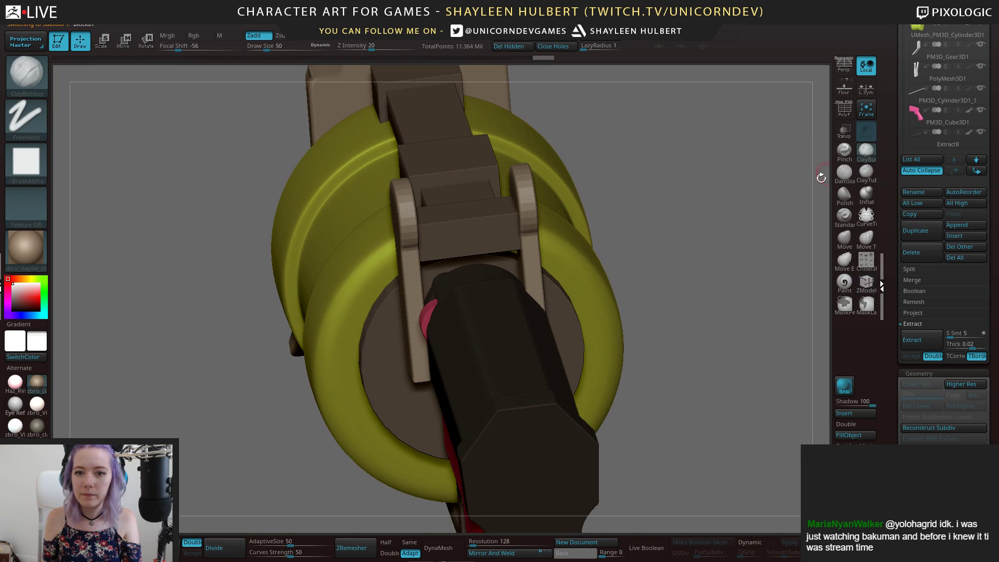
shift+drag(749, 249, 702, 250)
key(f)
alt+drag(651, 291, 604, 215)
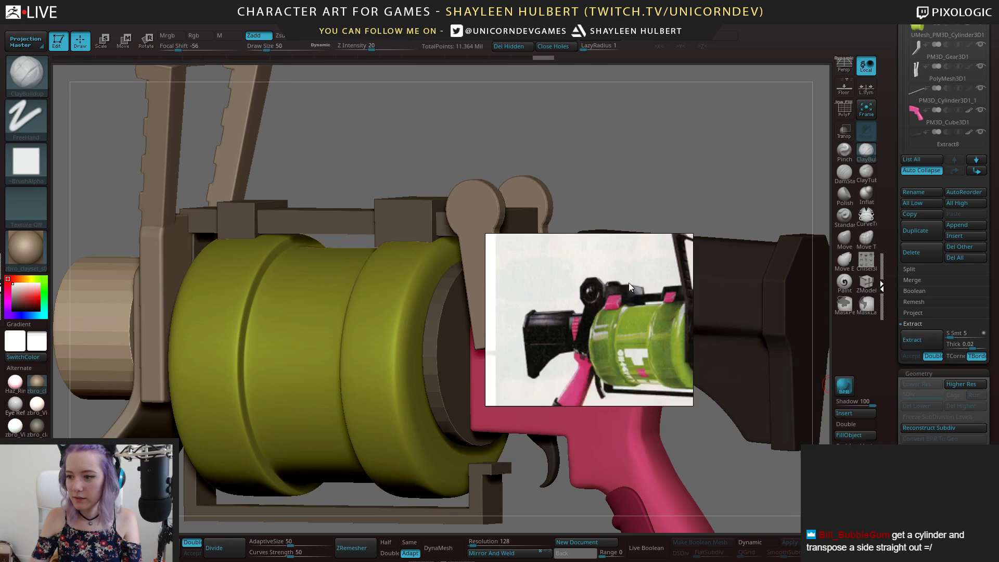
Examine the reference pictures up close around the pink grip, the black rear mount and the back end of the green tank
scroll(231, 126, down, 2)
scroll(186, 162, up, 3)
scroll(171, 157, down, 5)
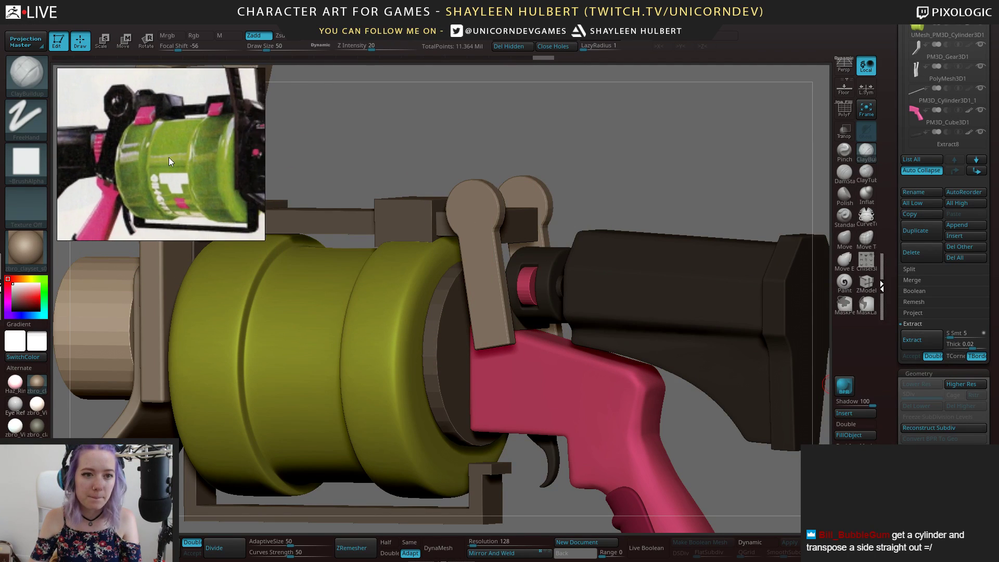
scroll(192, 142, up, 4)
scroll(196, 156, up, 3)
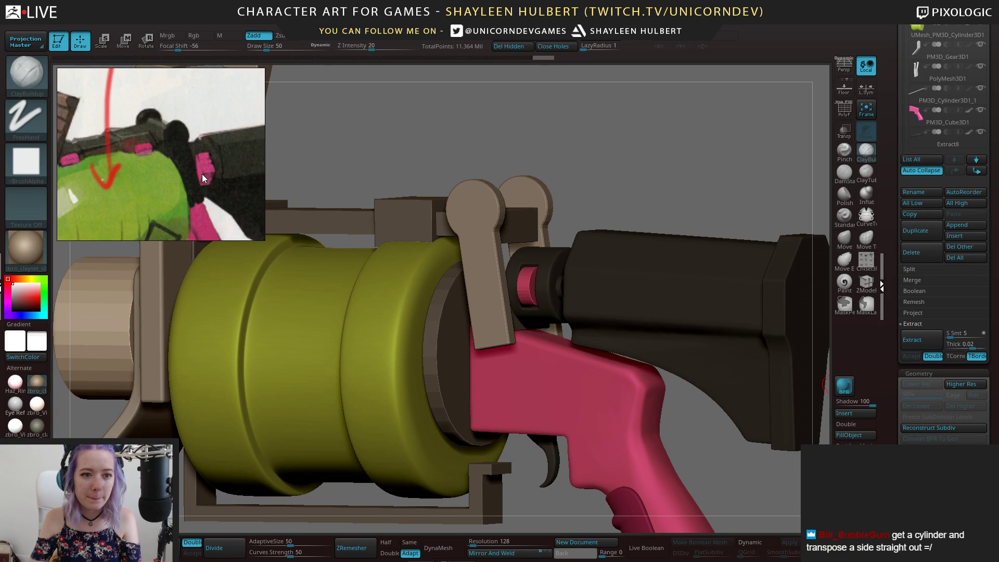
scroll(206, 206, up, 5)
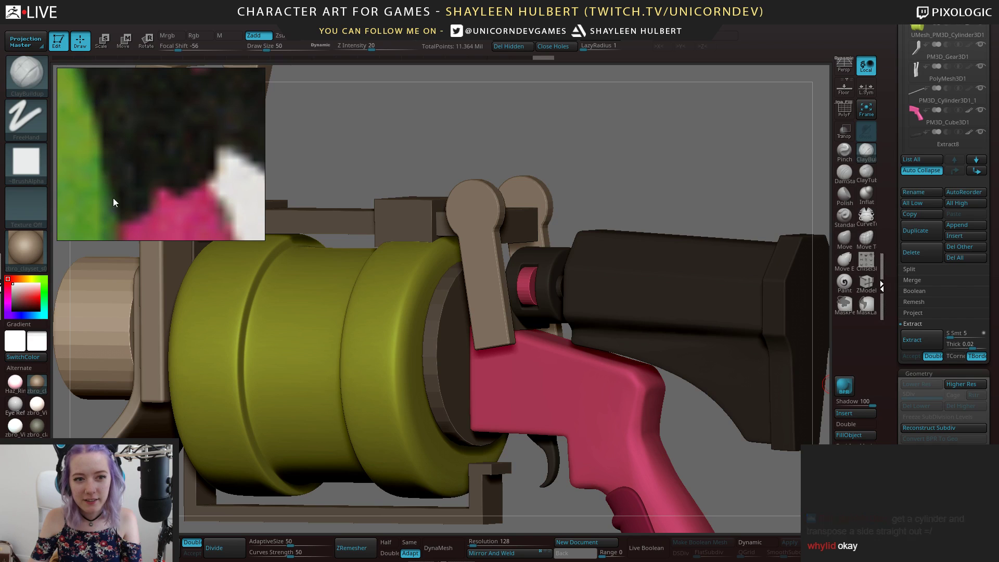
scroll(160, 181, down, 5)
scroll(160, 181, down, 2)
scroll(180, 143, up, 7)
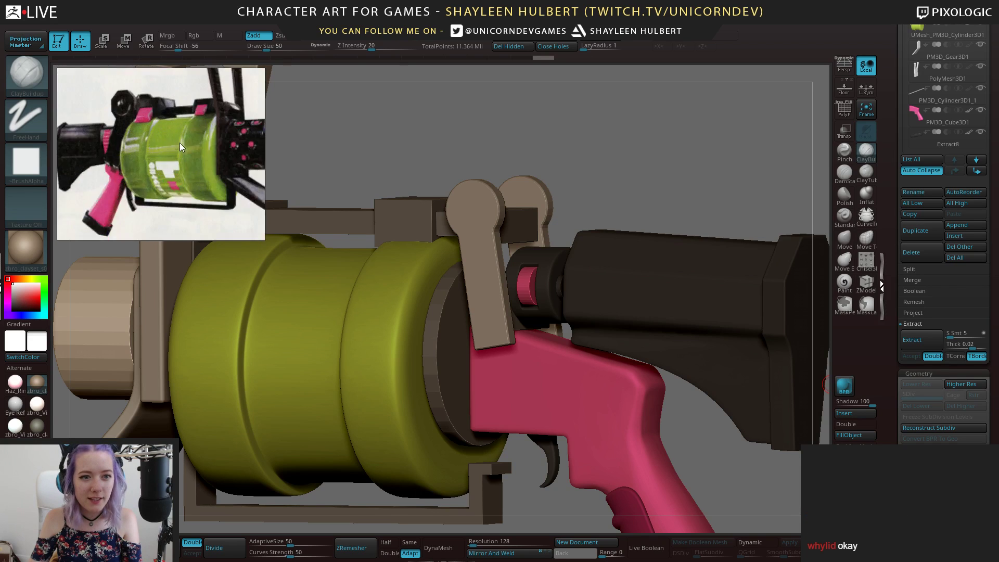
scroll(177, 183, down, 1)
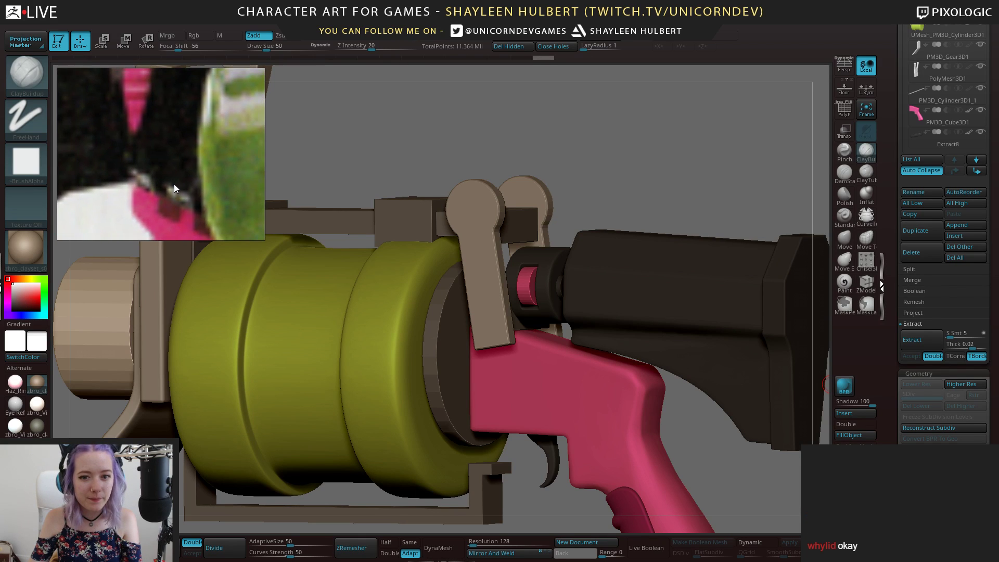
Inspect how the round-headed brackets meet the pink grip and stock from several angles, ending in a full side view
drag(693, 174, 515, 331)
drag(728, 129, 695, 177)
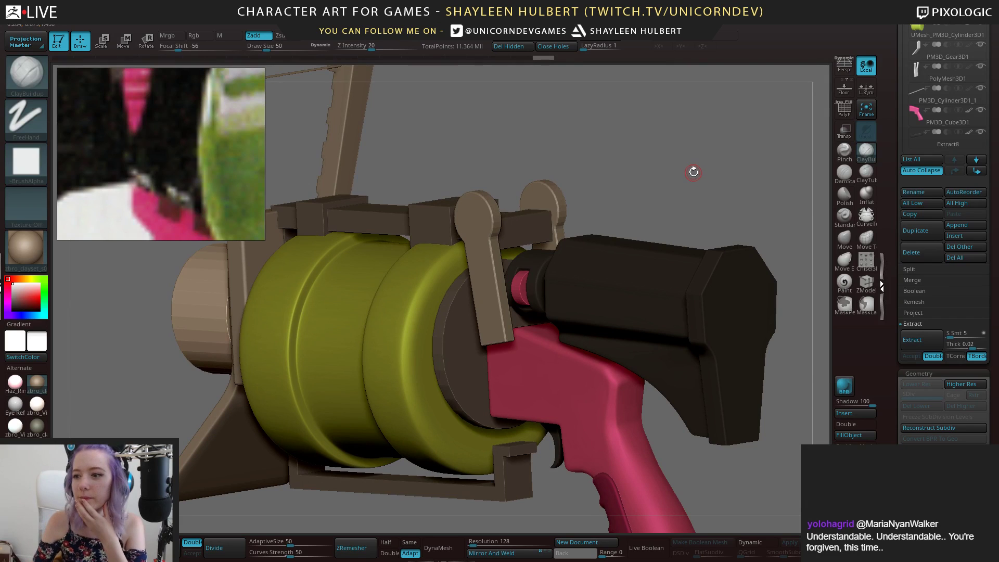
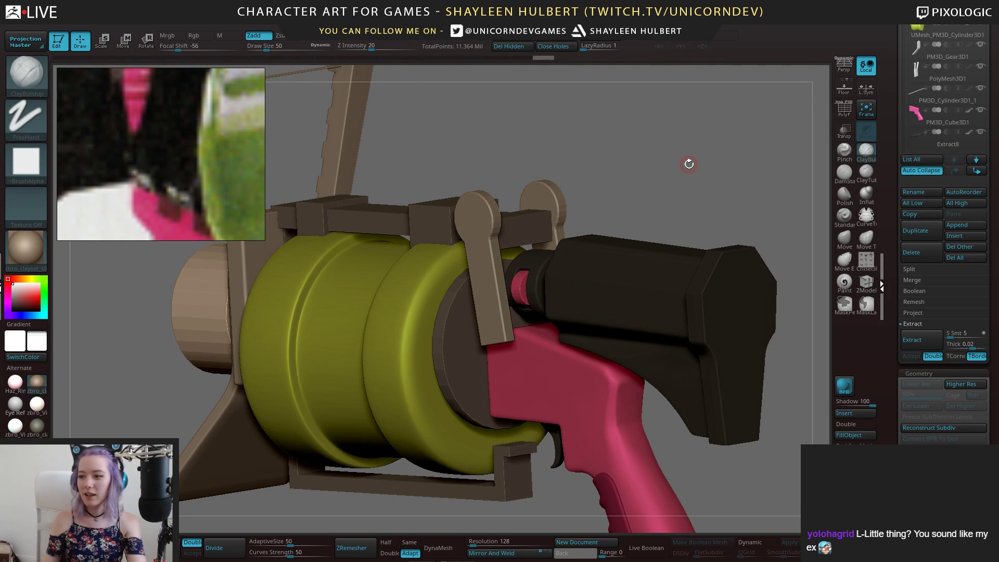
drag(586, 164, 655, 161)
alt+drag(588, 208, 617, 211)
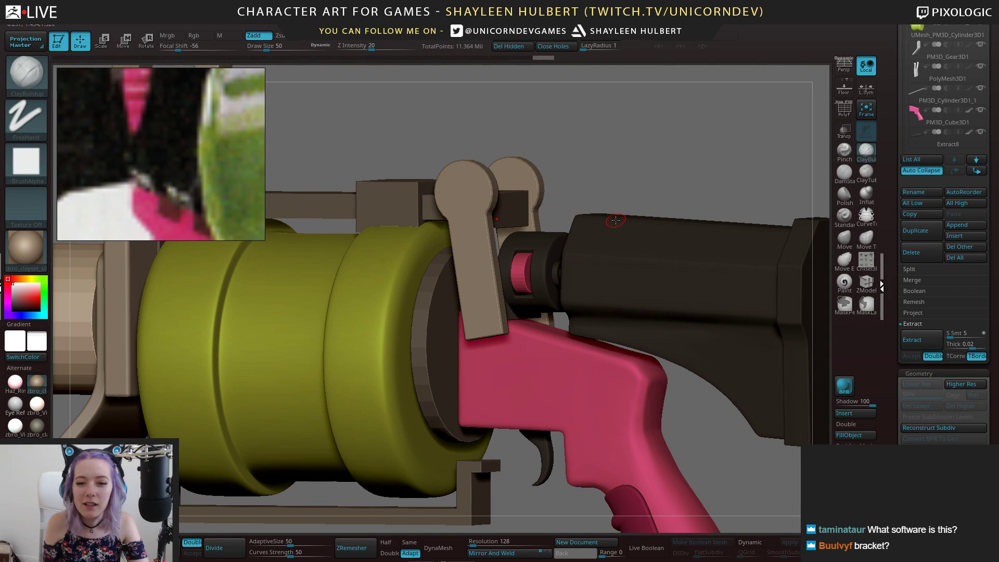
drag(544, 206, 531, 300)
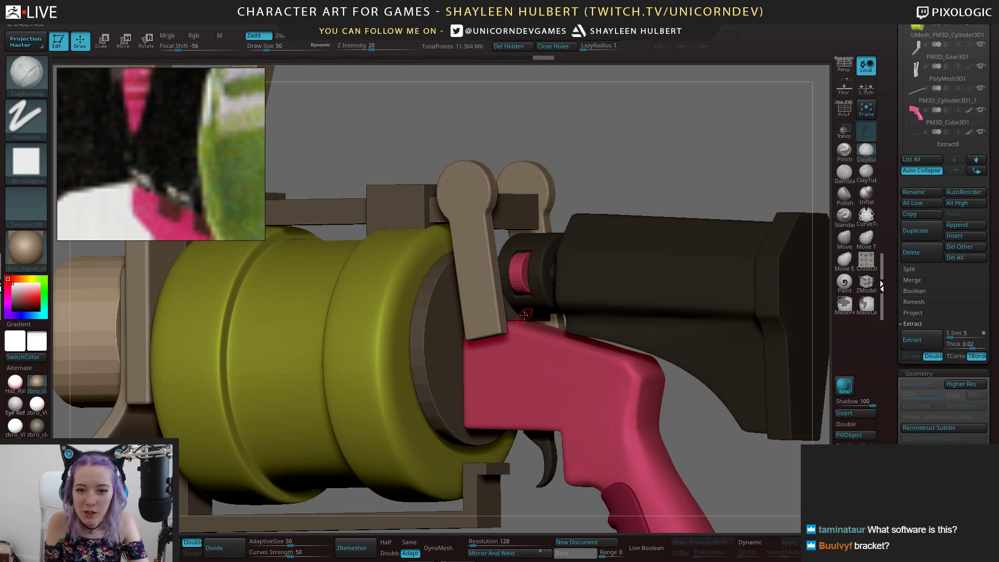
drag(617, 178, 577, 192)
key(f)
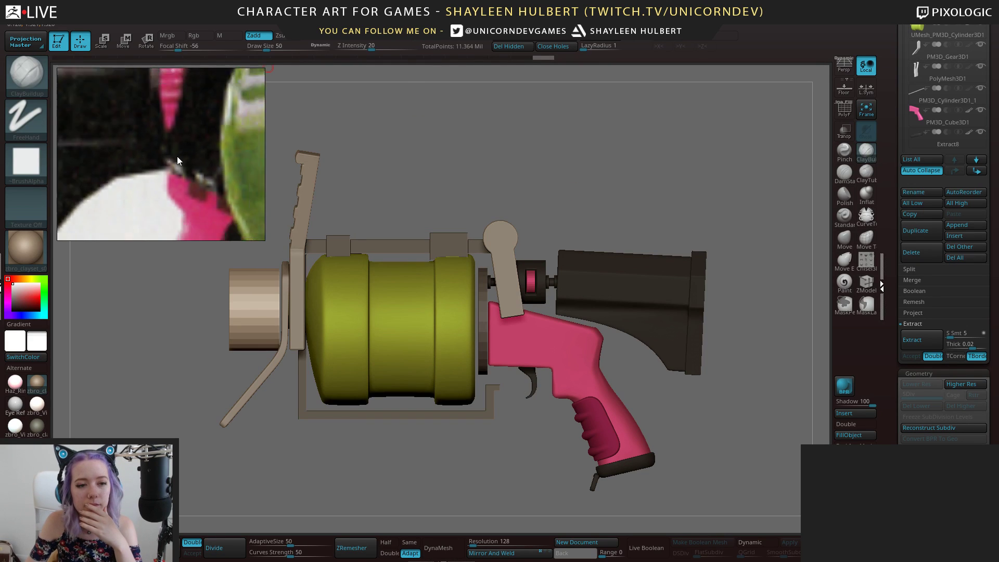
Study the reference gun's overall proportions and zoom out to the surrounding reference images
scroll(177, 156, down, 5)
scroll(173, 185, up, 3)
scroll(173, 176, down, 2)
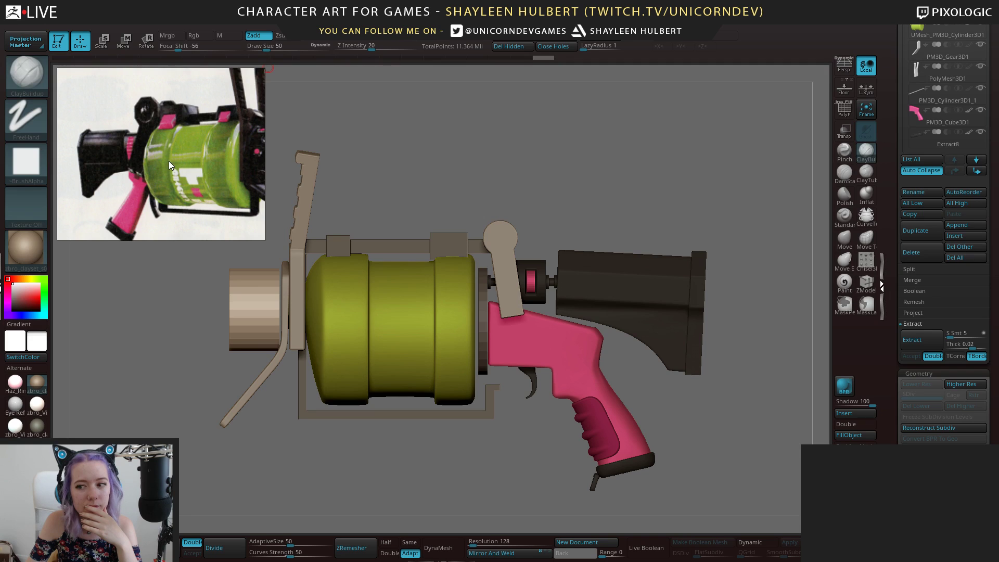
scroll(167, 162, up, 1)
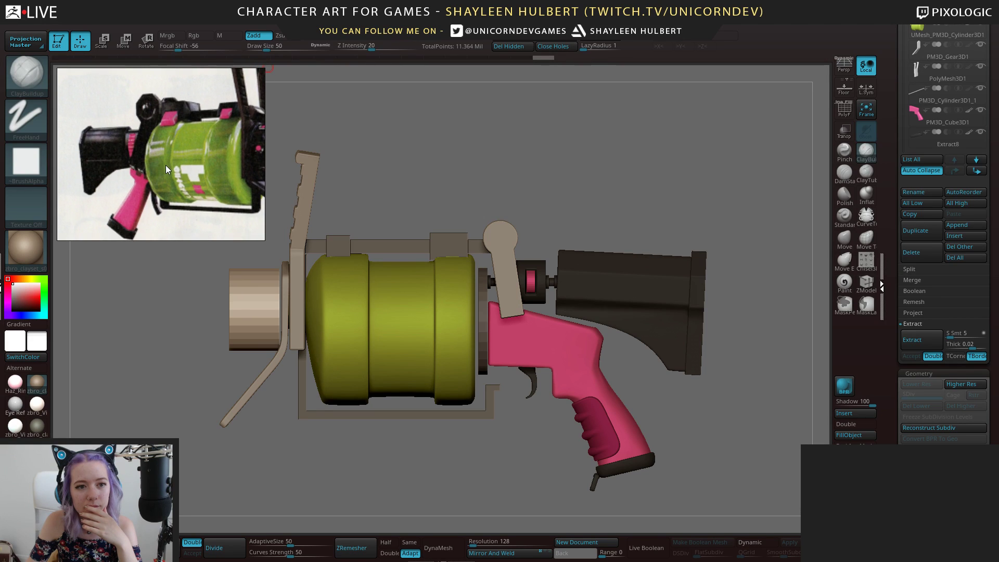
scroll(178, 174, down, 4)
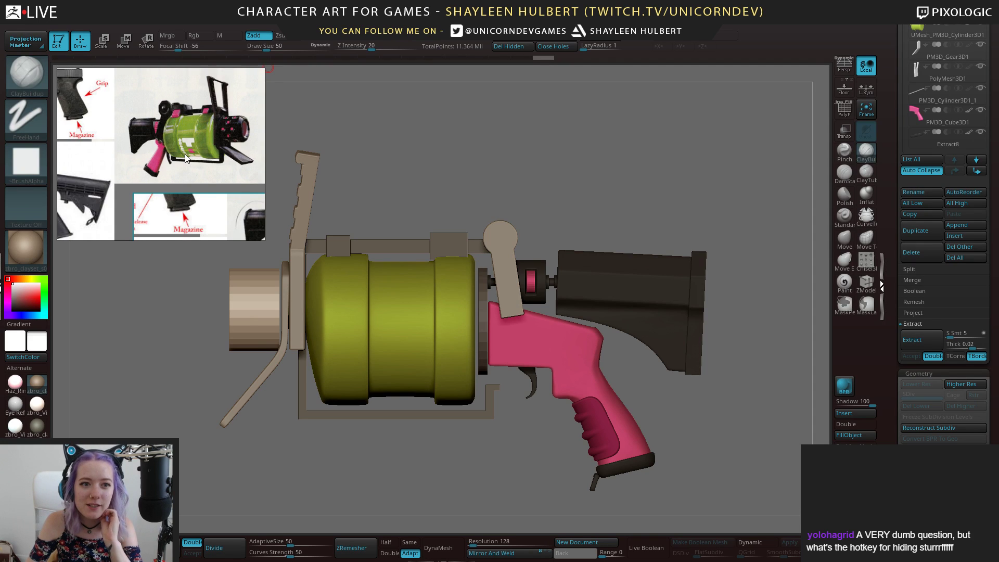
Toggle the BlockIn subtool's visibility off and on to check which gun parts belong to it
alt+drag(622, 169, 610, 209)
drag(656, 185, 647, 162)
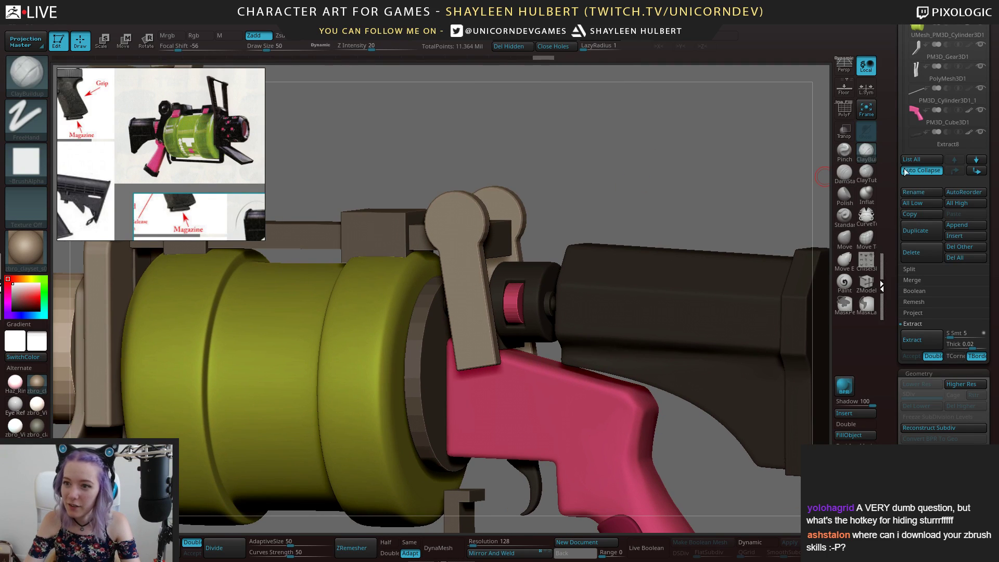
drag(886, 140, 890, 209)
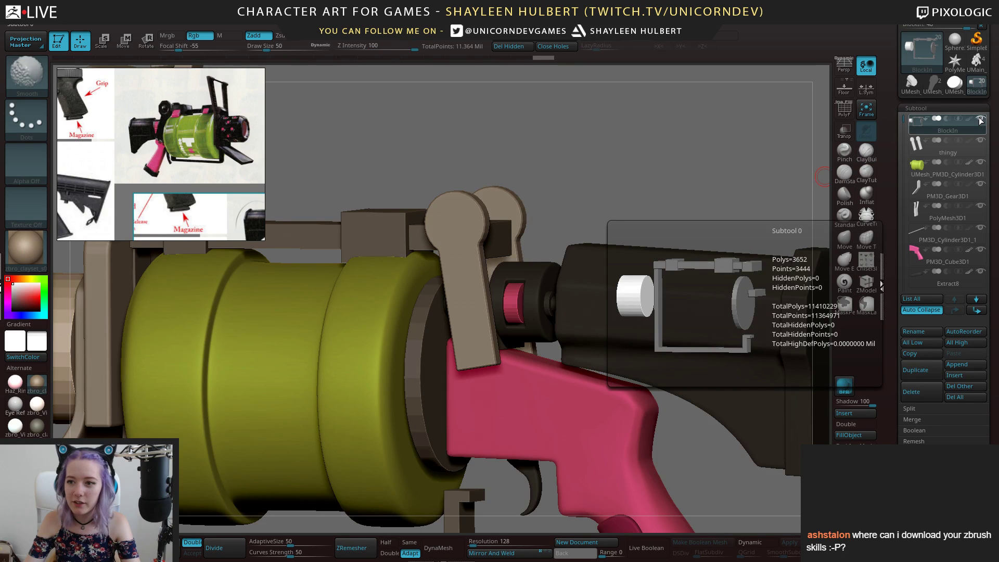
click(981, 120)
drag(569, 192, 568, 247)
click(980, 120)
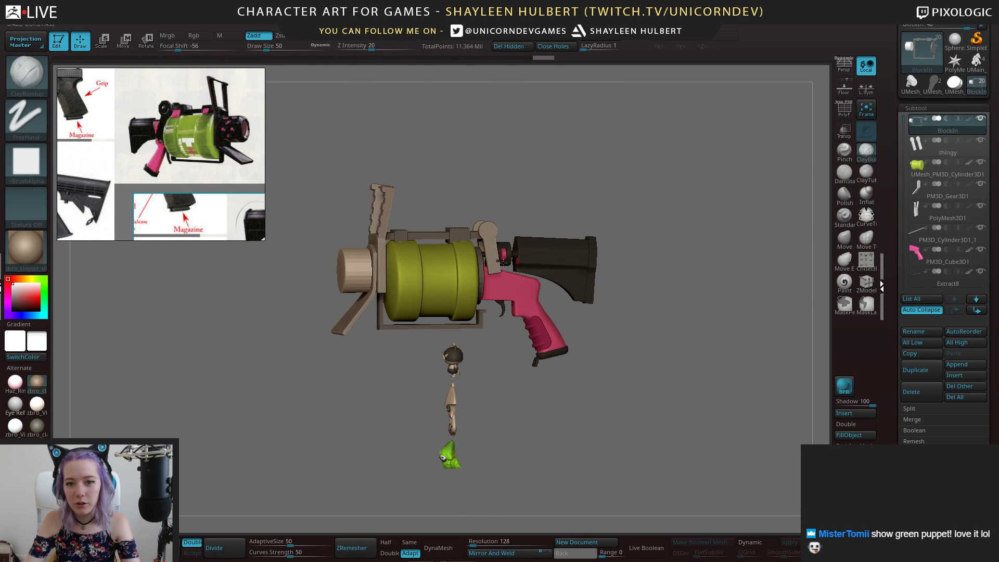
Display the BlockIn subtool's polygroup wireframe and hide individual polygroups around the top rail to check how the parts are separated
drag(495, 229, 432, 283)
alt+click(458, 270)
drag(481, 208, 588, 176)
key(shift+f)
drag(377, 207, 456, 216)
drag(453, 199, 446, 205)
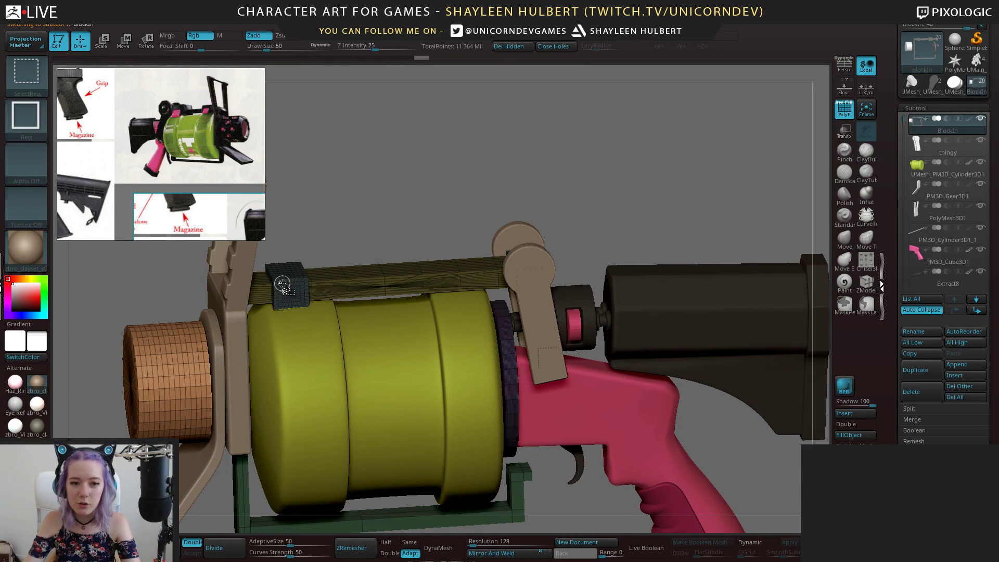
ctrl+shift+click(438, 194)
ctrl+shift+click(450, 264)
ctrl+shift+click(452, 226)
ctrl+shift+click(392, 269)
ctrl+shift+click(391, 268)
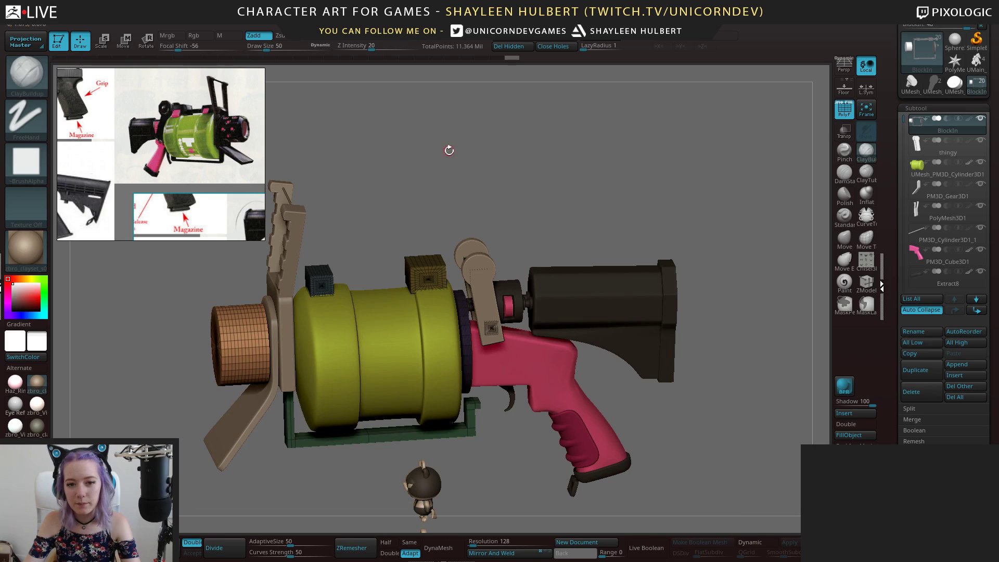
Bring back the hidden BlockIn polygroups and turn the wireframe display off
mouse_move(439, 159)
ctrl+shift+mouse_down()
mouse_move(408, 209)
mouse_move(444, 283)
ctrl+shift+mouse_up()
ctrl+shift+click(418, 202)
mouse_move(445, 219)
mouse_down()
mouse_move(484, 197)
mouse_move(359, 216)
mouse_move(441, 290)
mouse_move(470, 198)
mouse_move(459, 210)
mouse_up()
ctrl+shift+click(428, 179)
ctrl+shift+click(390, 274)
mouse_move(471, 174)
mouse_down()
mouse_move(550, 198)
mouse_move(532, 176)
mouse_move(506, 179)
mouse_up()
ctrl+shift+click(467, 171)
drag(638, 196, 524, 205)
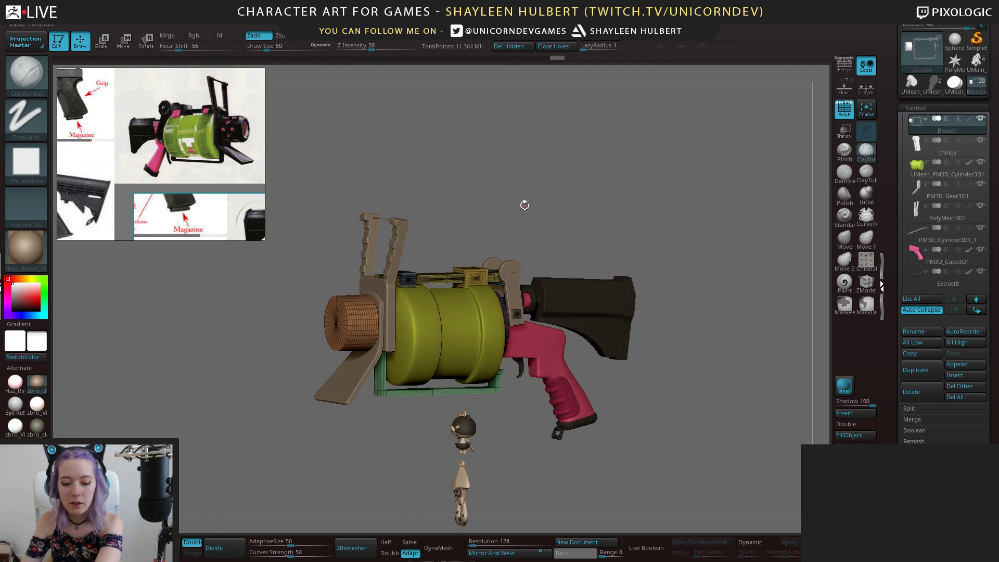
click(844, 108)
Select the green squid puppet beneath the gun and view it close up from the front
drag(618, 211, 616, 209)
alt+drag(665, 424, 515, 341)
alt+click(458, 351)
alt+drag(515, 341, 537, 343)
alt+drag(490, 463, 493, 296)
alt+drag(502, 382, 551, 257)
alt+drag(528, 499, 672, 303)
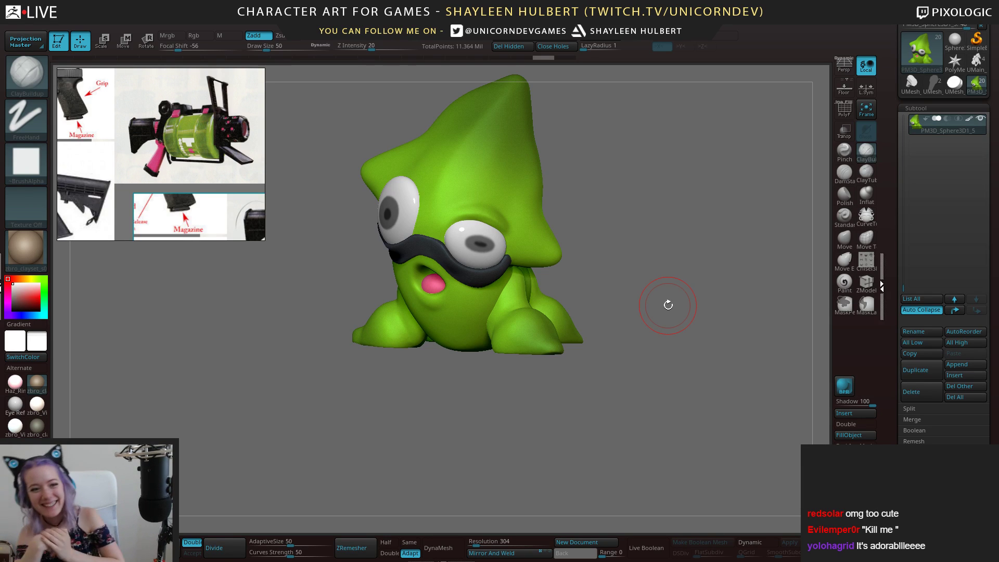
drag(653, 293, 631, 338)
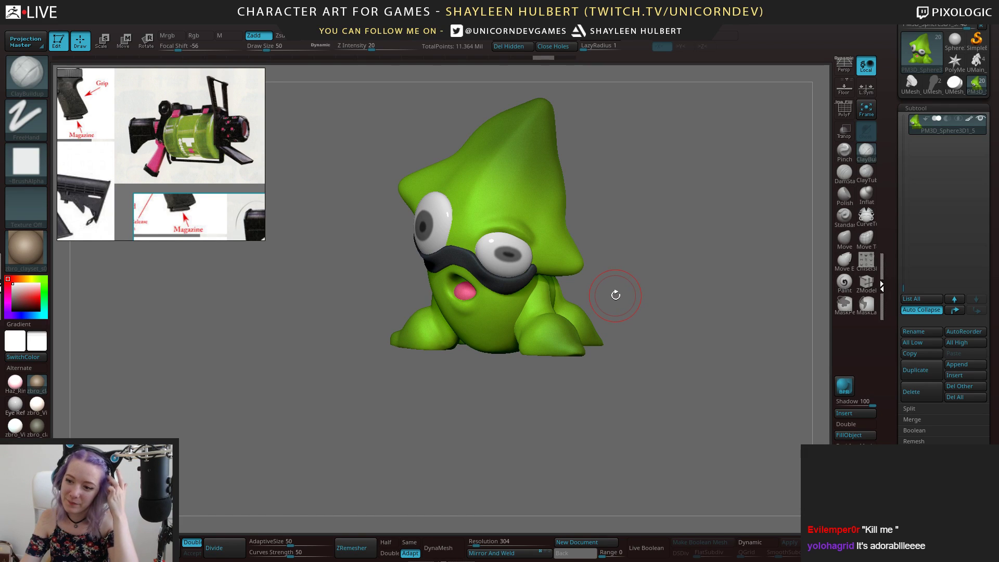
Select the squid keychain charm and view it together with the cat charm and the complete gun
alt+drag(612, 285, 656, 410)
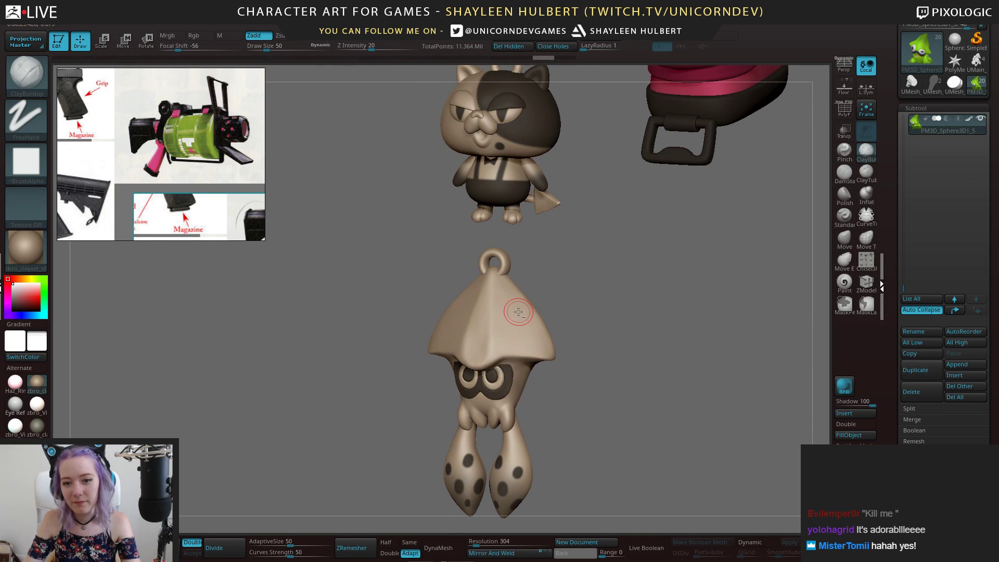
alt+click(514, 314)
mouse_move(620, 295)
alt+mouse_down()
mouse_move(555, 237)
mouse_move(607, 295)
alt+mouse_up()
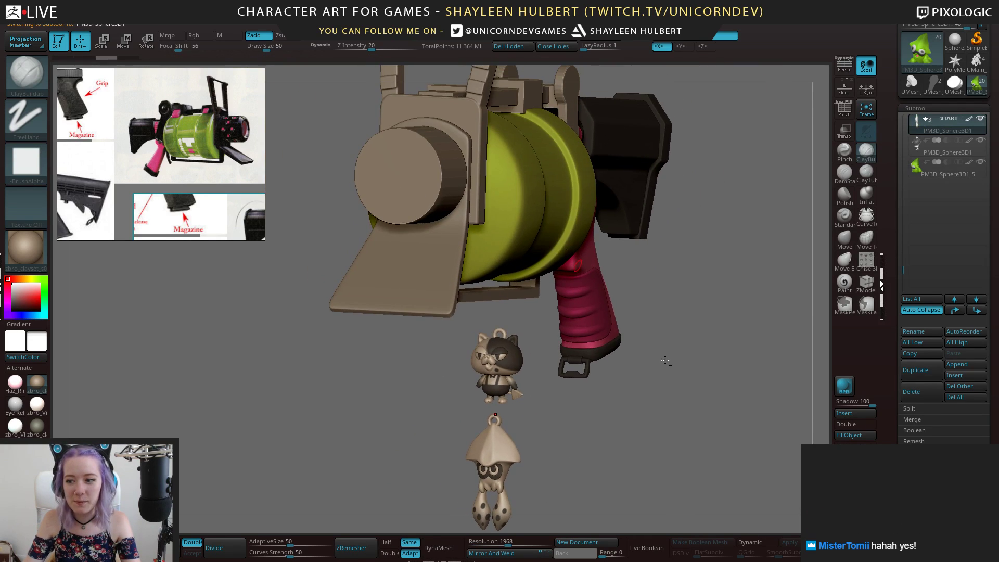
alt+drag(707, 433, 693, 415)
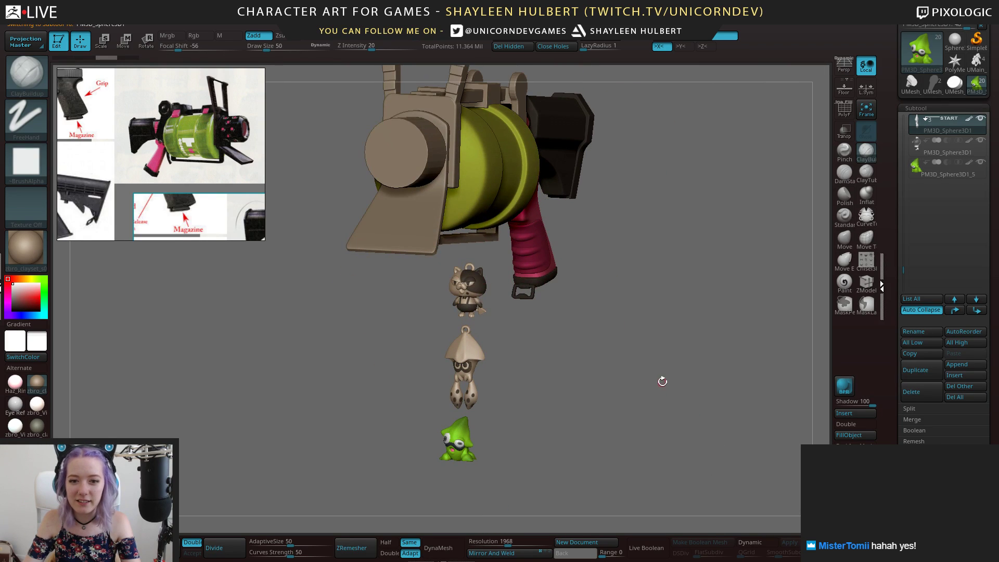
drag(662, 382, 617, 375)
alt+drag(649, 321, 632, 367)
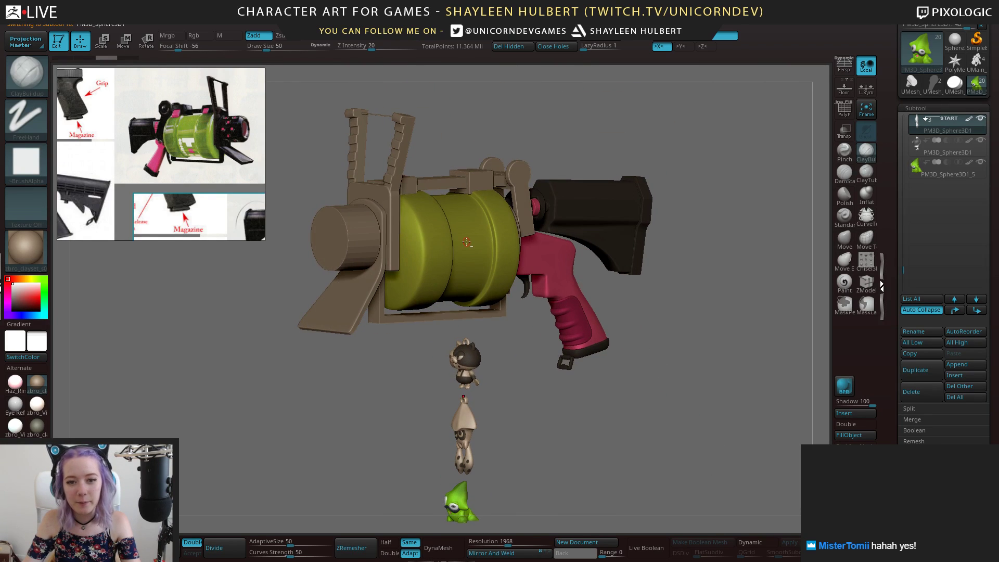
Fill the green tank with the ToyPlastic material only, and set the active material back to the zbro_clayset clay
alt+click(467, 242)
click(37, 251)
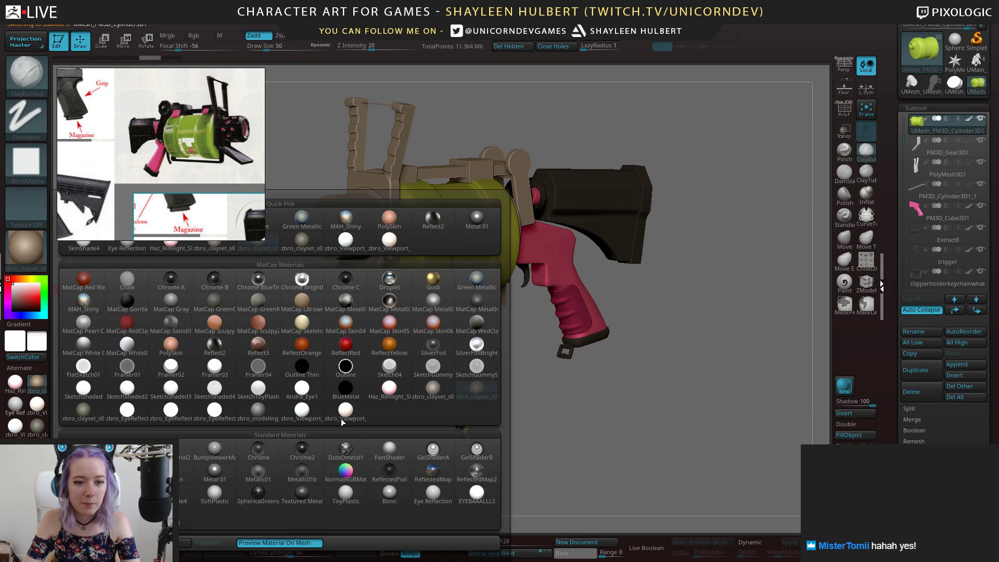
click(346, 493)
drag(591, 400, 599, 479)
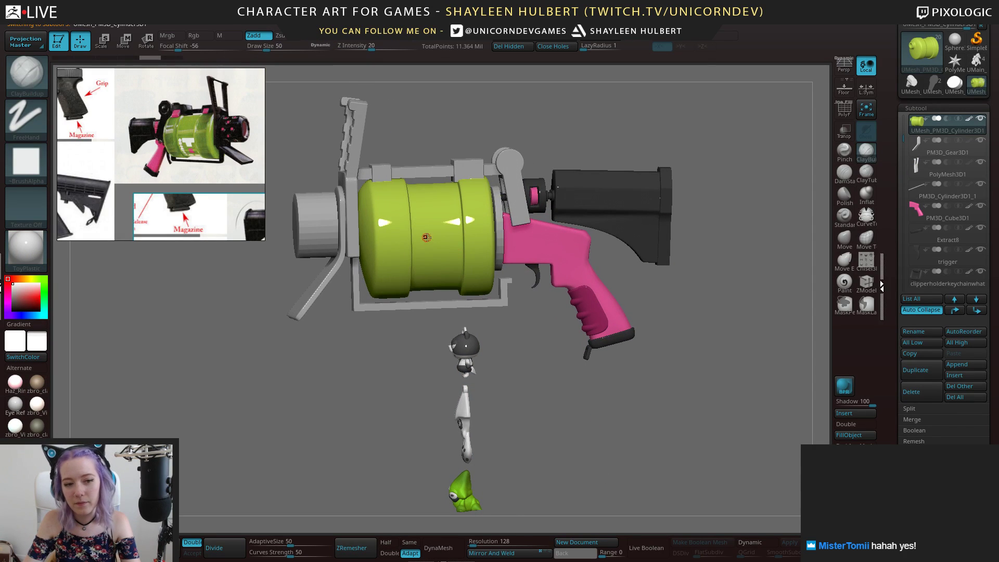
click(219, 36)
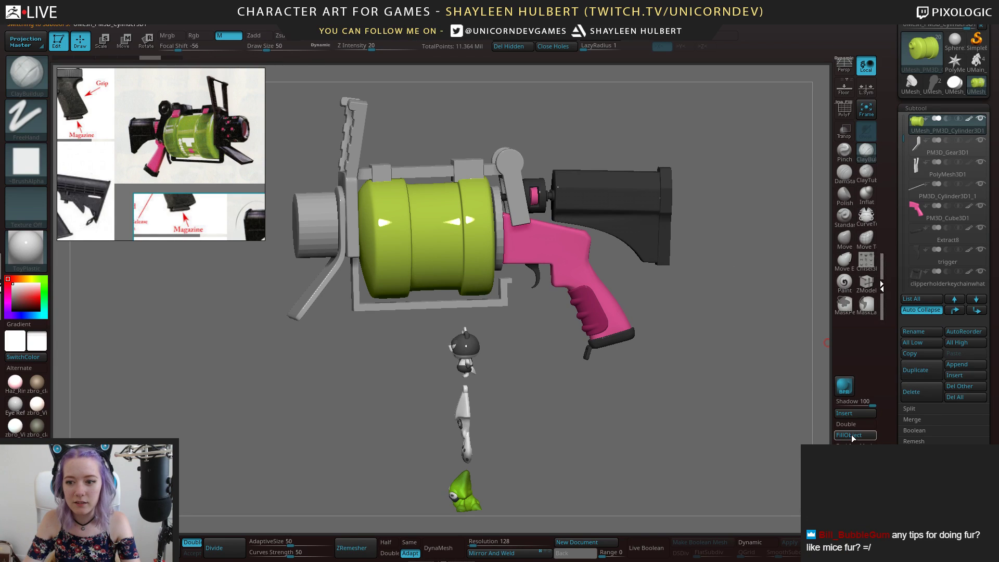
click(35, 386)
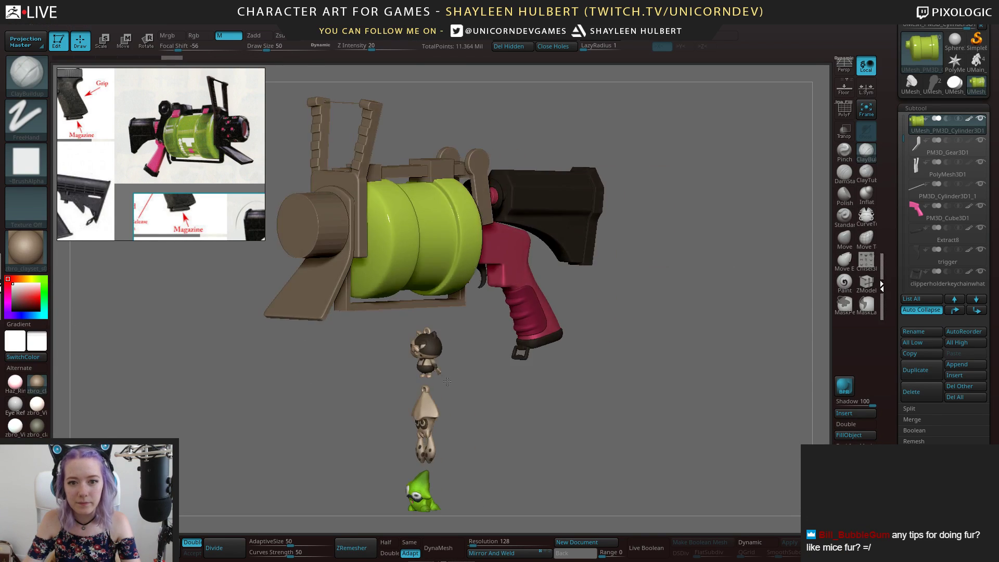
ctrl+right_drag(540, 391, 555, 375)
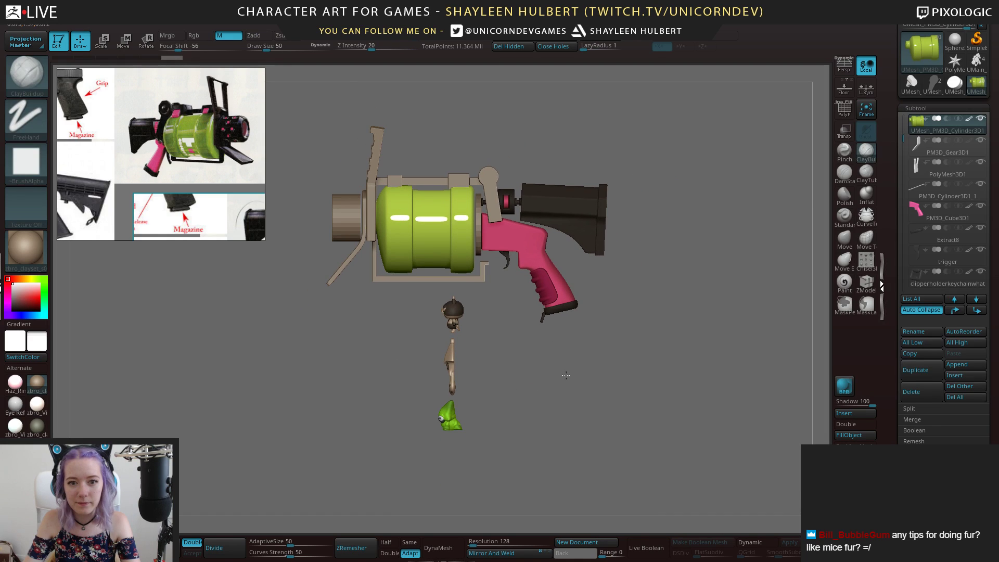
drag(511, 366, 489, 363)
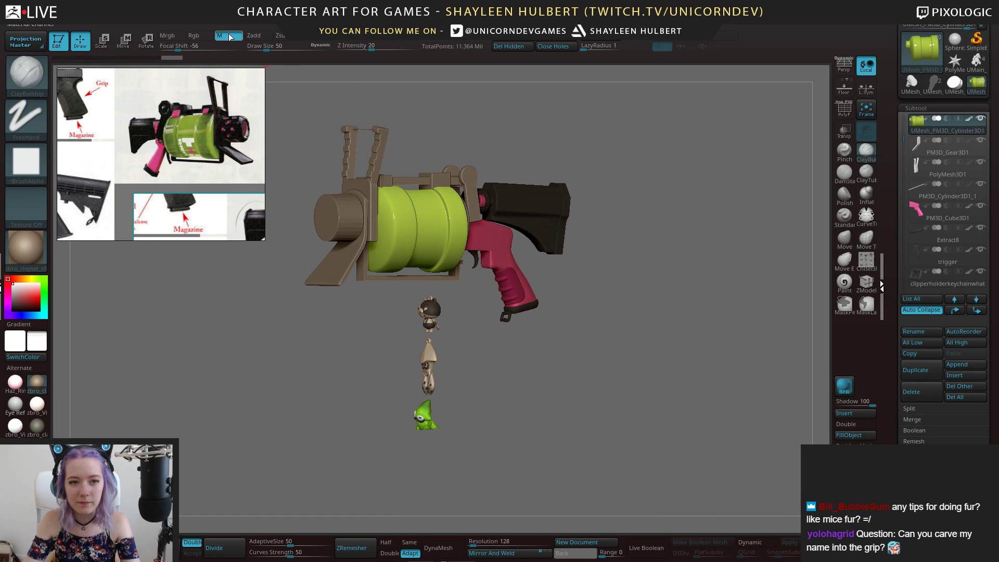
alt+right_drag(618, 368, 667, 381)
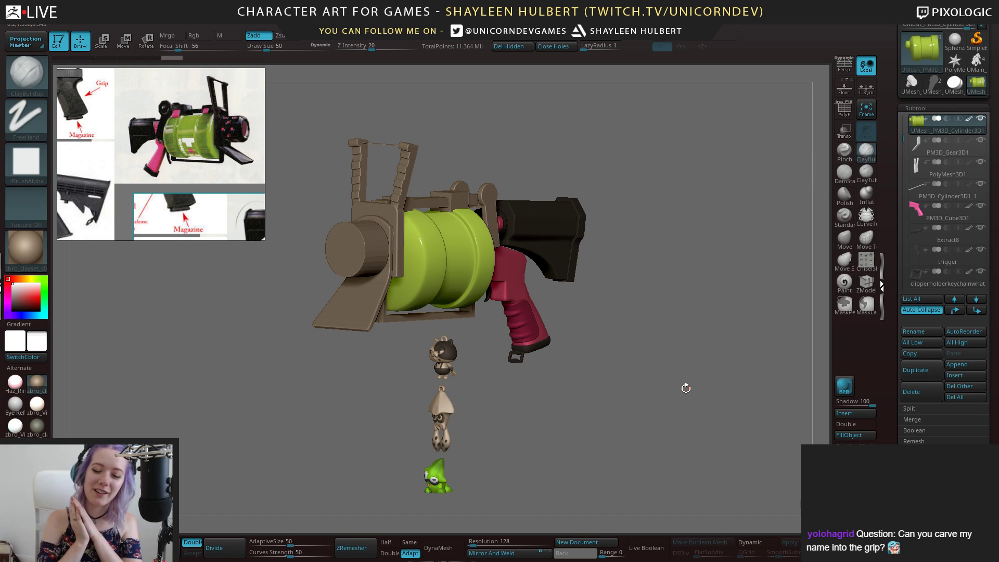
right_drag(643, 334, 665, 295)
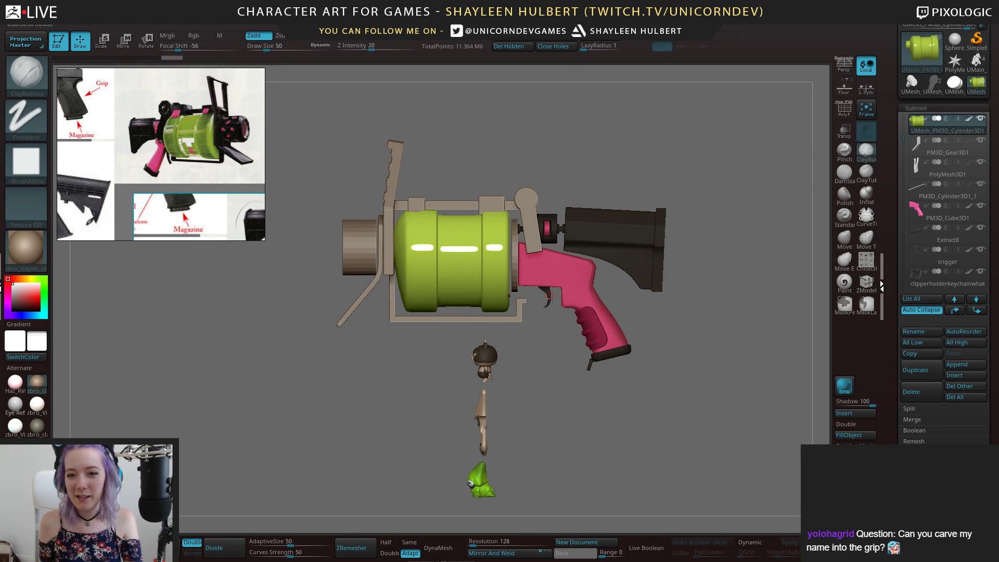
right_drag(541, 403, 627, 420)
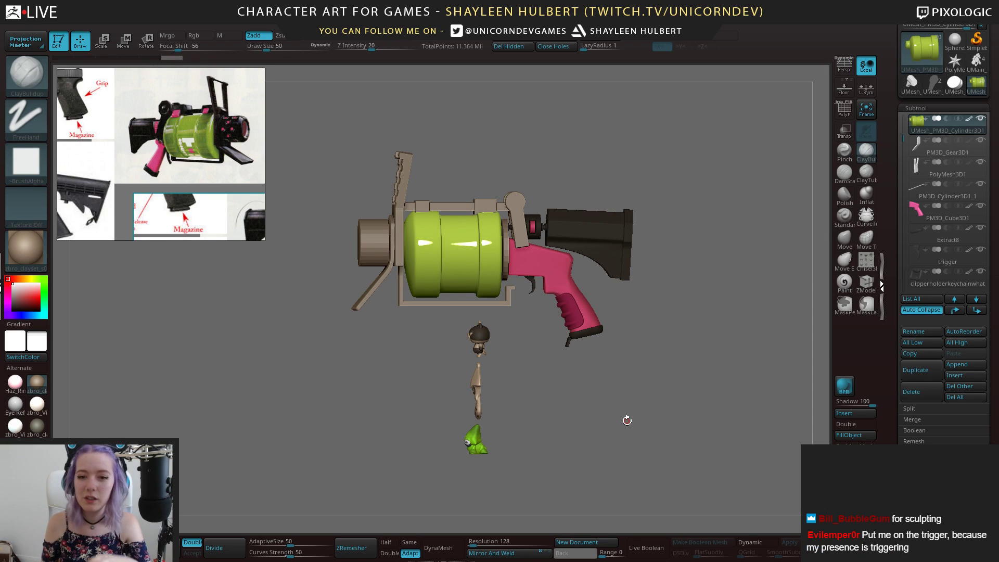
drag(689, 307, 707, 317)
click(848, 414)
click(849, 413)
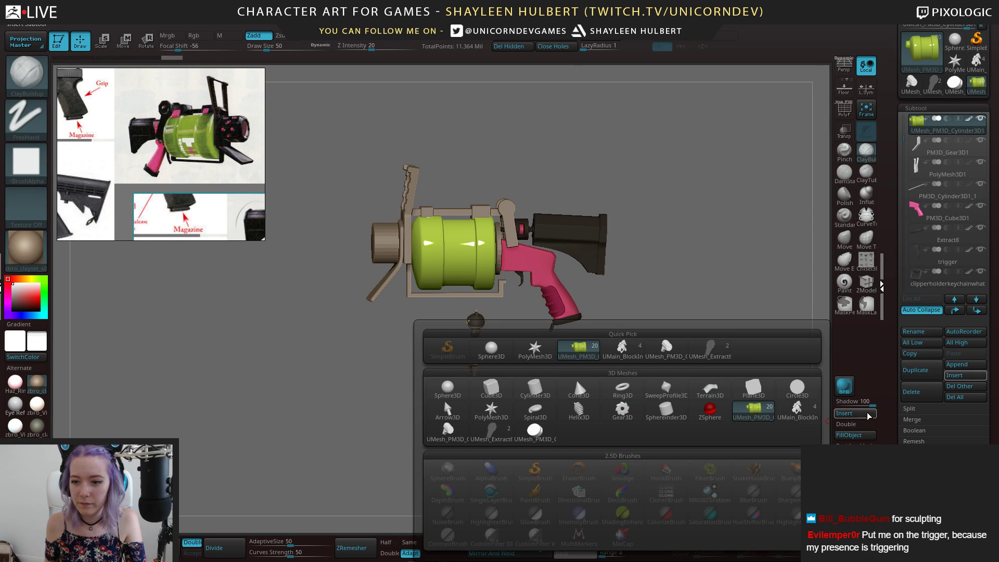
click(448, 388)
key(w)
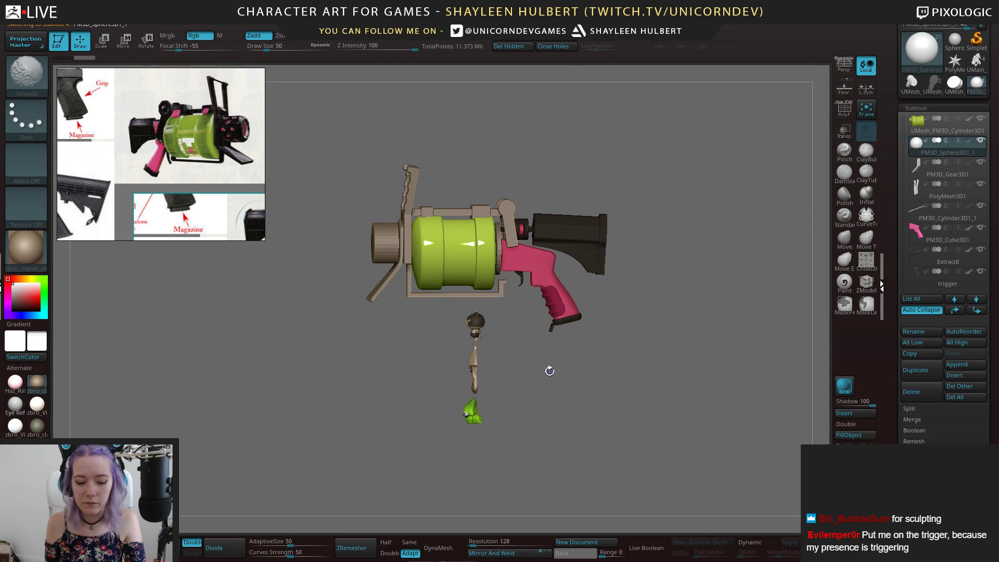
drag(478, 216, 478, 415)
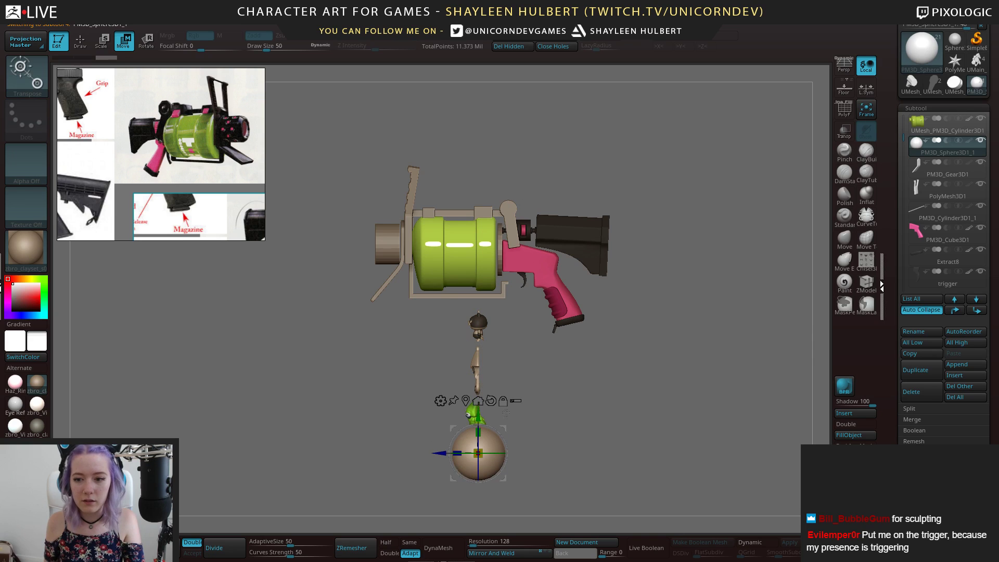
click(911, 389)
click(801, 415)
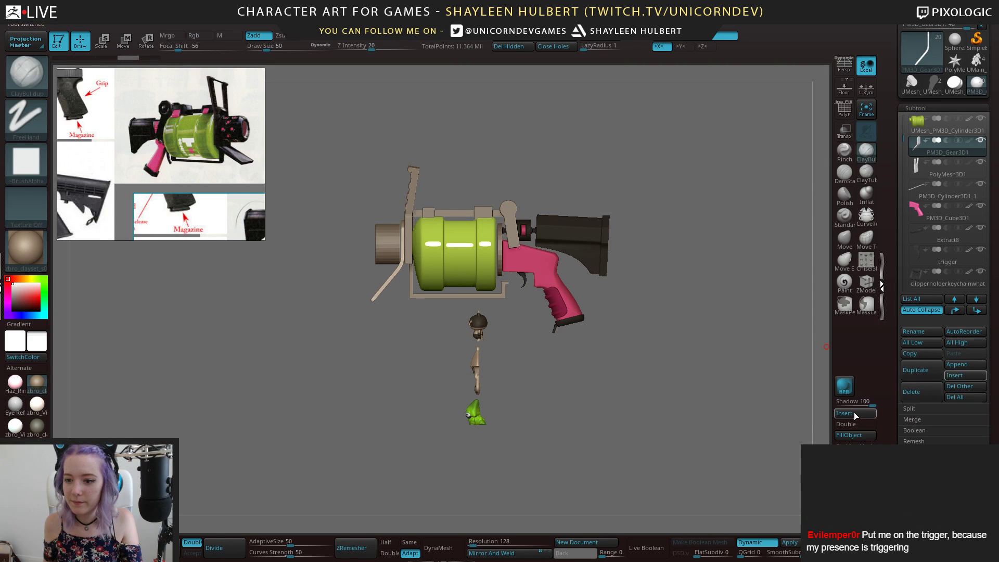
Insert a Cylinder3D subtool, move it clear above the gun and frame it close up
click(855, 414)
click(524, 394)
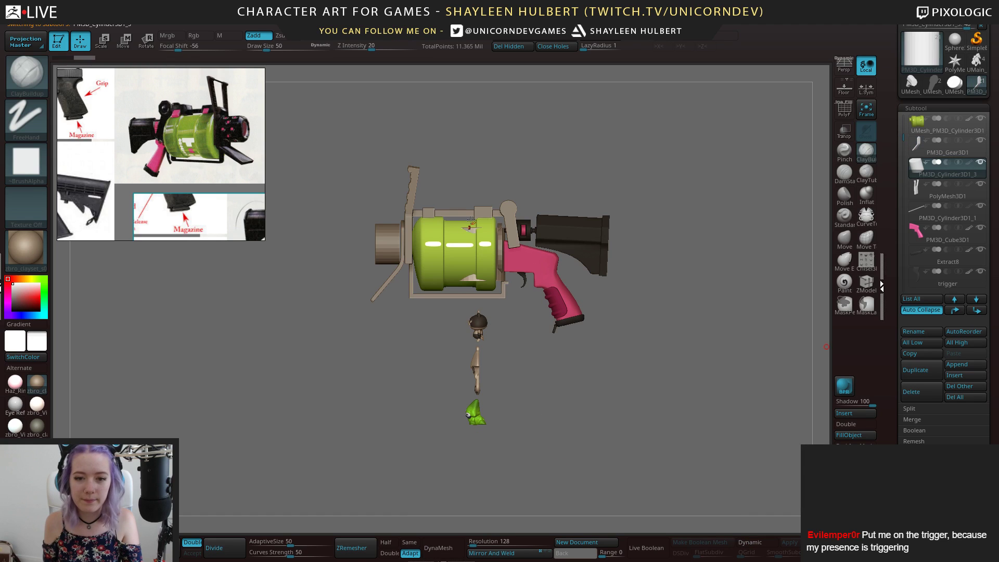
key(w)
drag(478, 215, 478, 91)
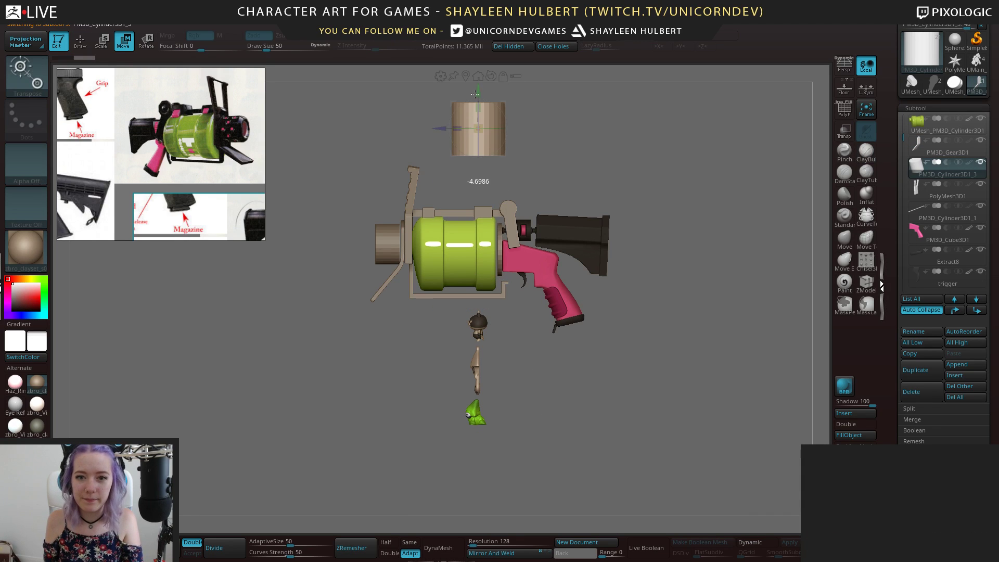
key(f)
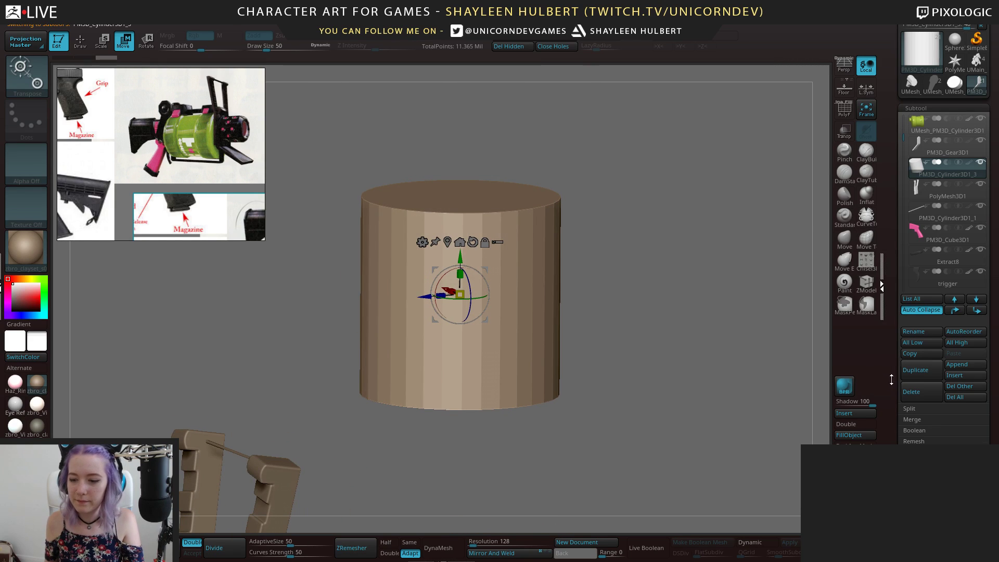
Subdivide the new cylinder several times with smoothing and delete its lower subdivision levels
scroll(895, 282, down, 5)
scroll(894, 283, down, 1)
click(922, 294)
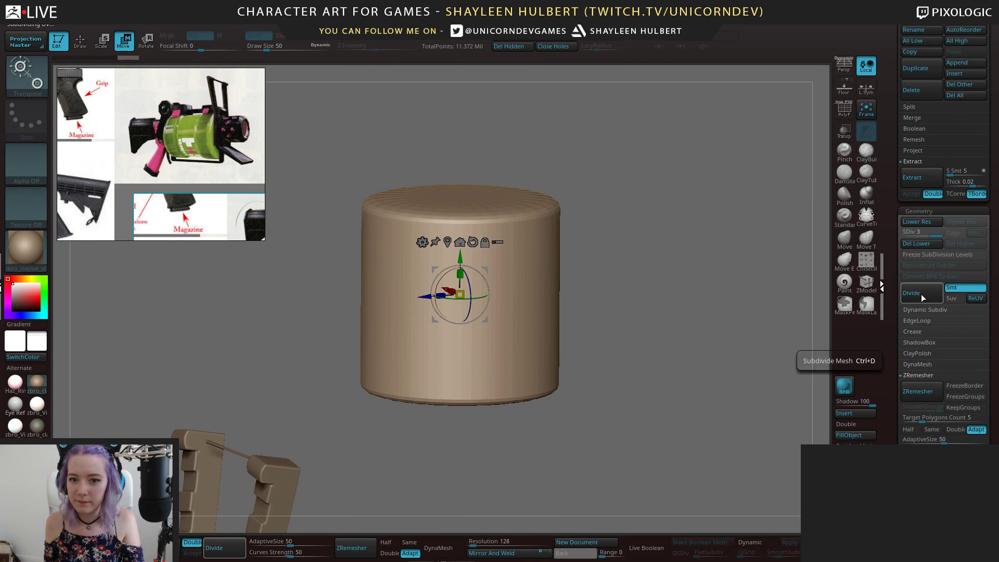
click(474, 542)
text(1)
text(400)
click(917, 243)
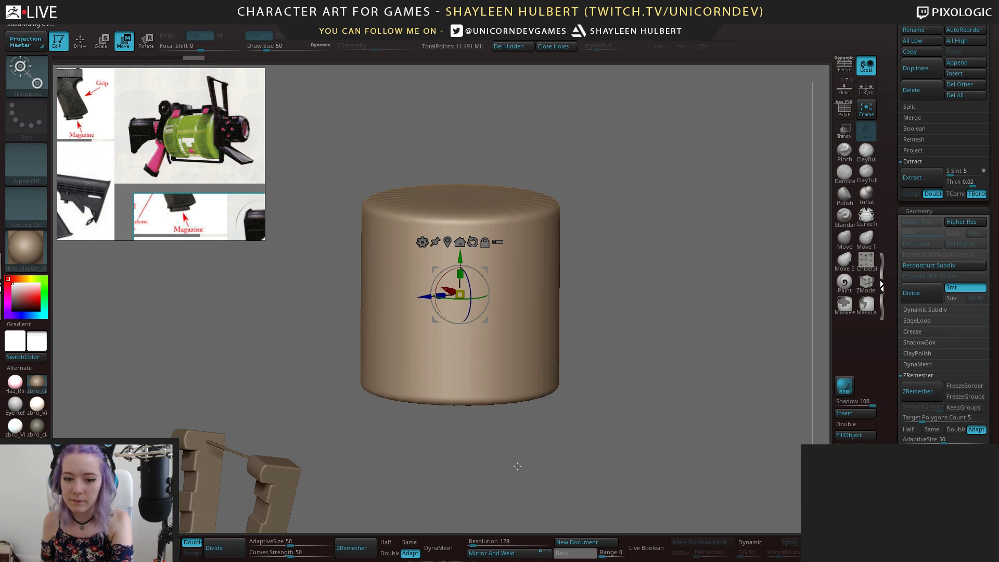
DynaMesh the smoothed cylinder at resolution 400
click(483, 541)
text(400)
key(Return)
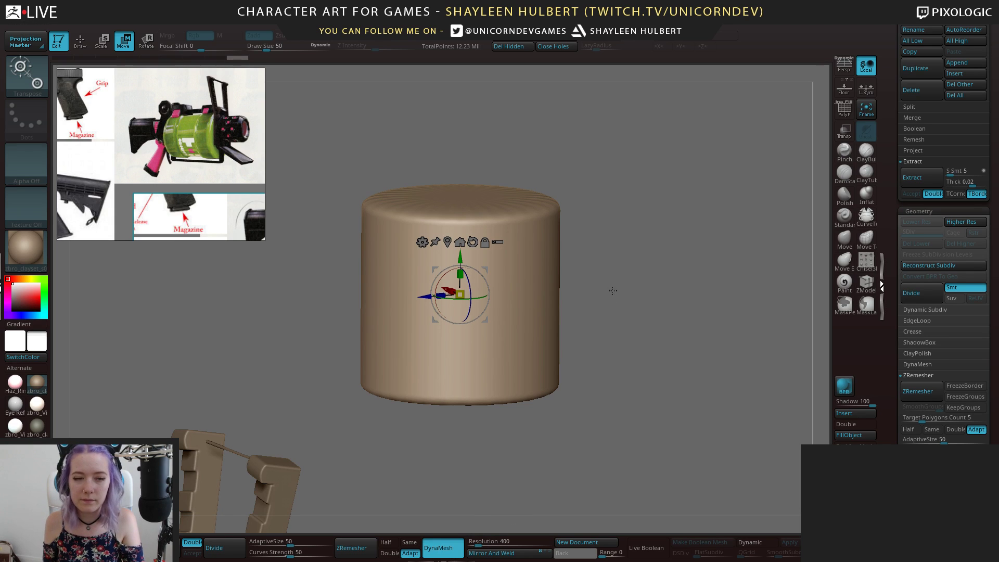
Build up a curved fur stroke on the cylinder's side with the ClayBuildup brush and enlarge the brush
drag(629, 293, 638, 338)
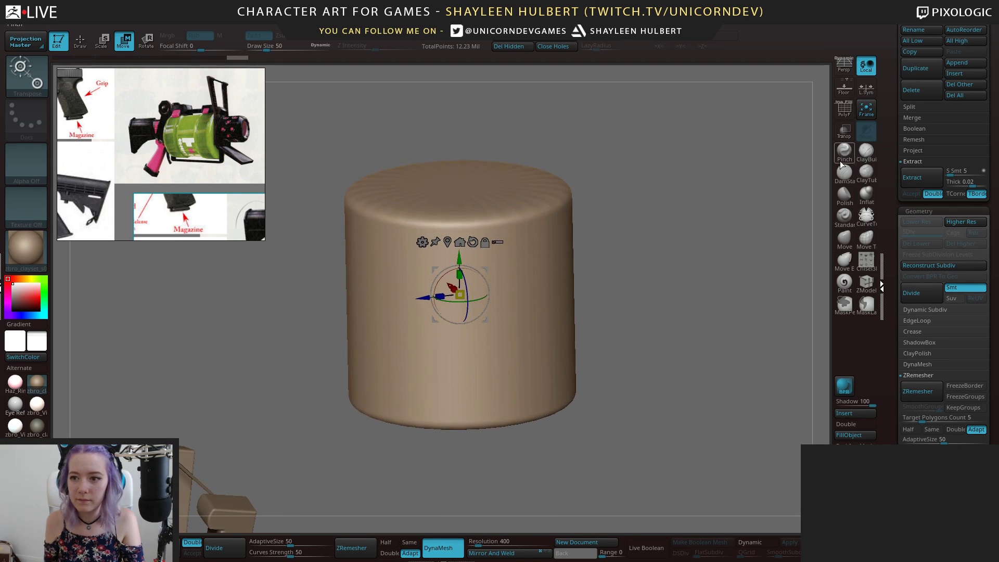
click(866, 152)
mouse_move(629, 280)
mouse_down()
mouse_move(490, 276)
mouse_move(490, 267)
mouse_up()
key(])
key(bracketright)
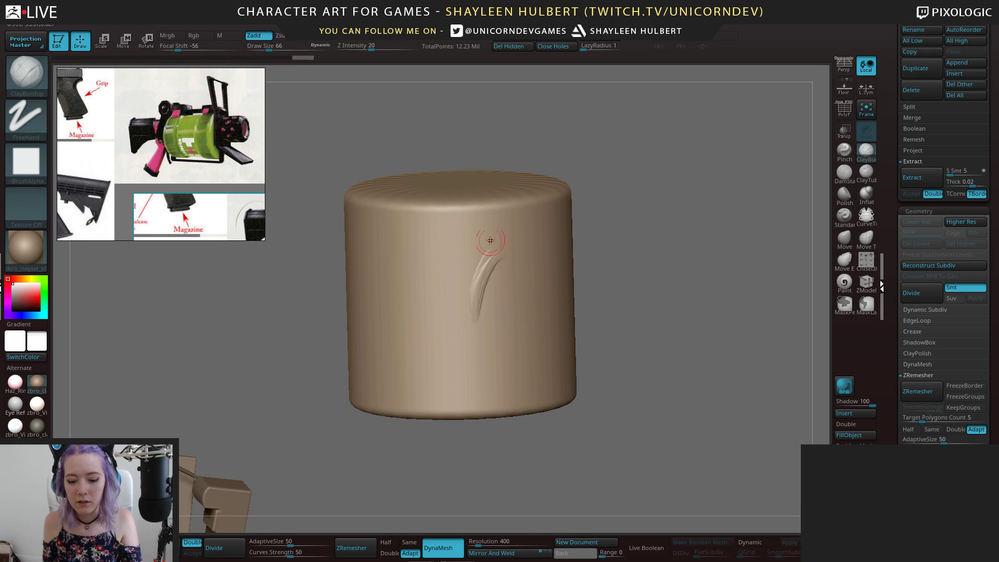
Isolate the curved fur tuft with an inverted lasso mask, then build up and smooth its volume
ctrl+drag(491, 249, 469, 310)
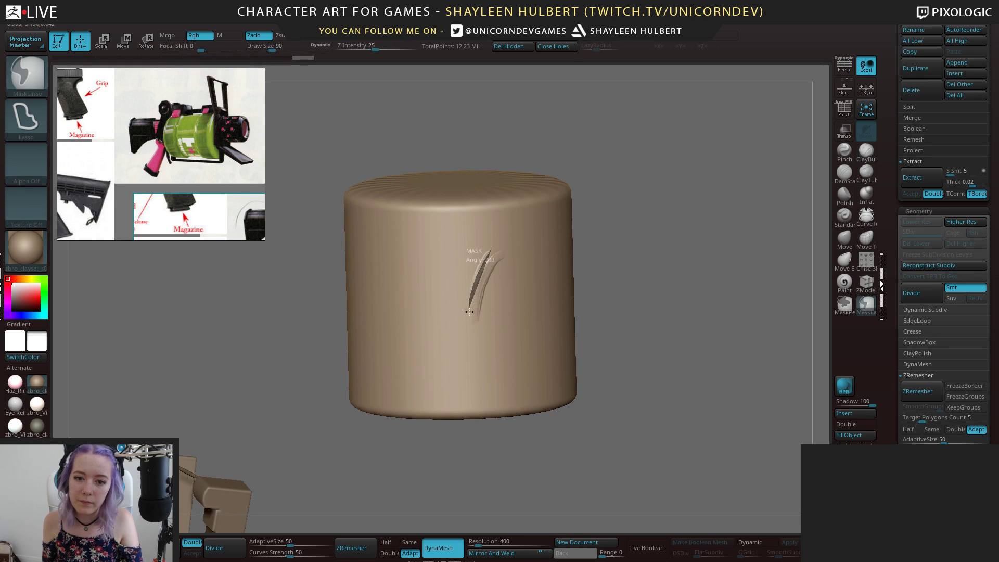
ctrl+drag(504, 281, 505, 243)
ctrl+click(598, 258)
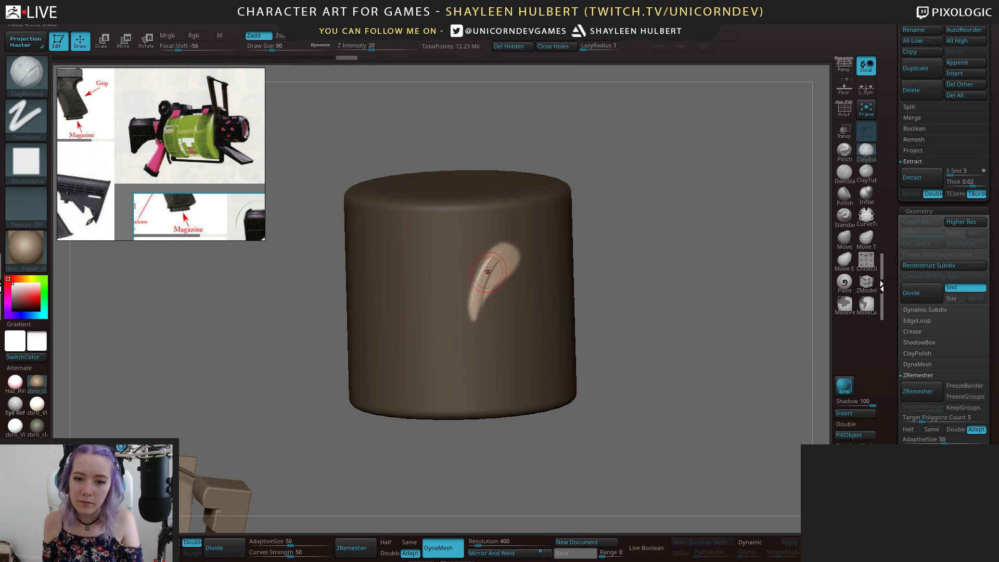
key(shift)
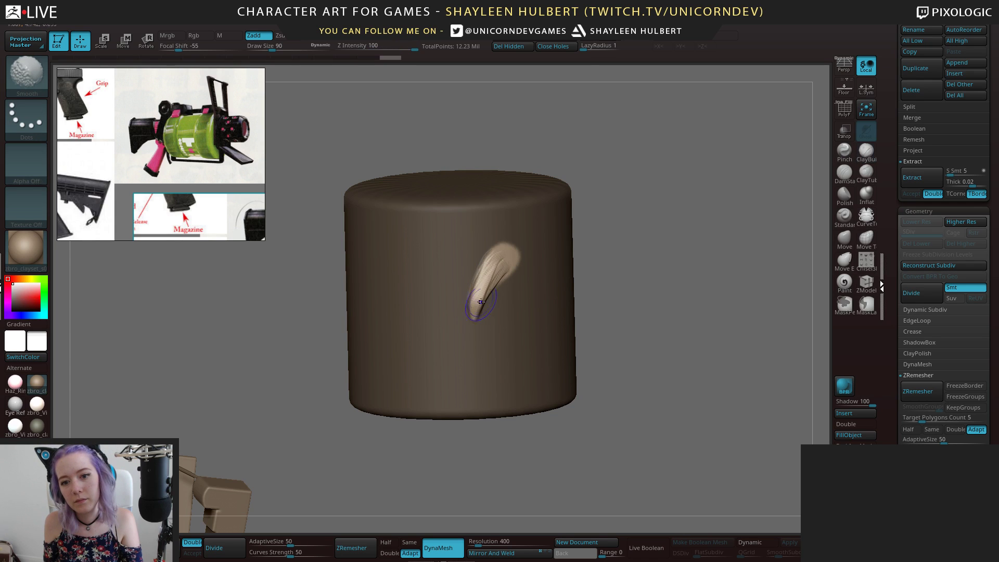
shift+drag(499, 263, 508, 264)
drag(476, 305, 511, 262)
key(shift)
Isolate a second tuft beside the first with an inverted lasso mask, sculpt it and clear the mask
mouse_move(622, 232)
ctrl+mouse_down()
mouse_move(633, 243)
mouse_move(591, 240)
ctrl+mouse_up()
mouse_move(517, 250)
ctrl+mouse_down()
mouse_move(511, 302)
mouse_move(549, 269)
mouse_move(517, 251)
ctrl+mouse_up()
ctrl+click(633, 241)
mouse_move(520, 308)
mouse_down()
mouse_move(537, 284)
mouse_move(531, 299)
mouse_move(520, 268)
mouse_move(517, 301)
mouse_up()
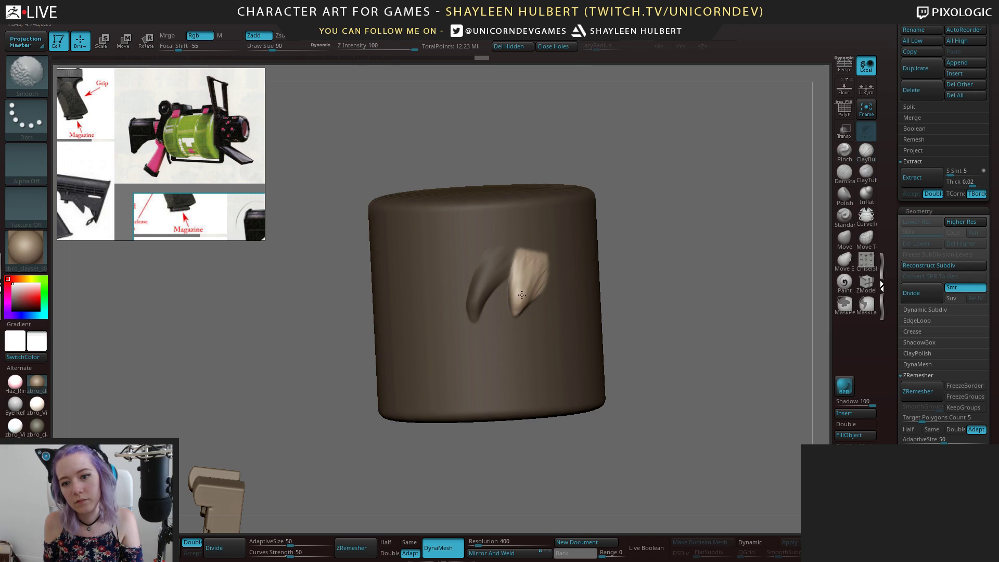
mouse_move(645, 240)
ctrl+mouse_down()
mouse_move(660, 254)
mouse_move(656, 243)
ctrl+mouse_up()
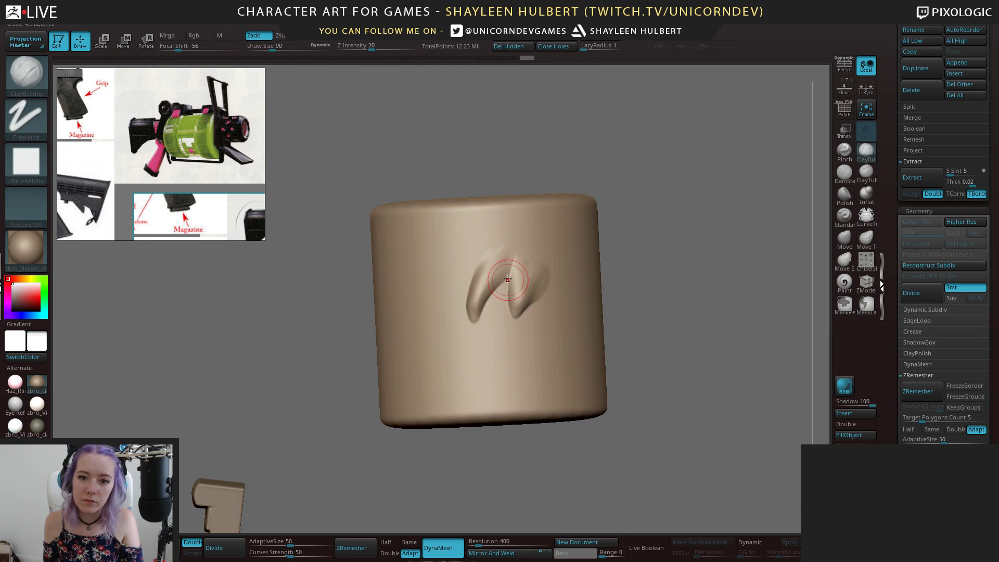
Mask off a pointed third tuft between and below the first two, raise it and clear the mask
mouse_move(491, 298)
ctrl+mouse_down()
mouse_move(490, 344)
mouse_move(500, 284)
mouse_move(488, 303)
mouse_move(502, 302)
mouse_move(491, 333)
mouse_move(498, 299)
ctrl+mouse_up()
key(ctrl+i)
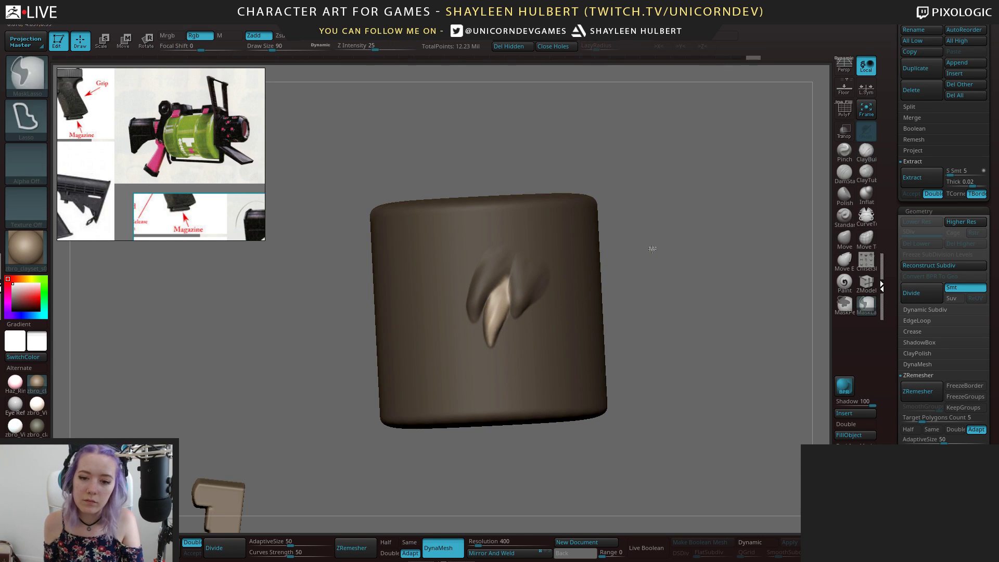
ctrl+click(648, 240)
drag(648, 241, 557, 283)
Add two more fur tufts to the right of the cluster, one low and one high
mouse_move(525, 317)
mouse_down()
mouse_move(545, 285)
mouse_move(526, 322)
mouse_up()
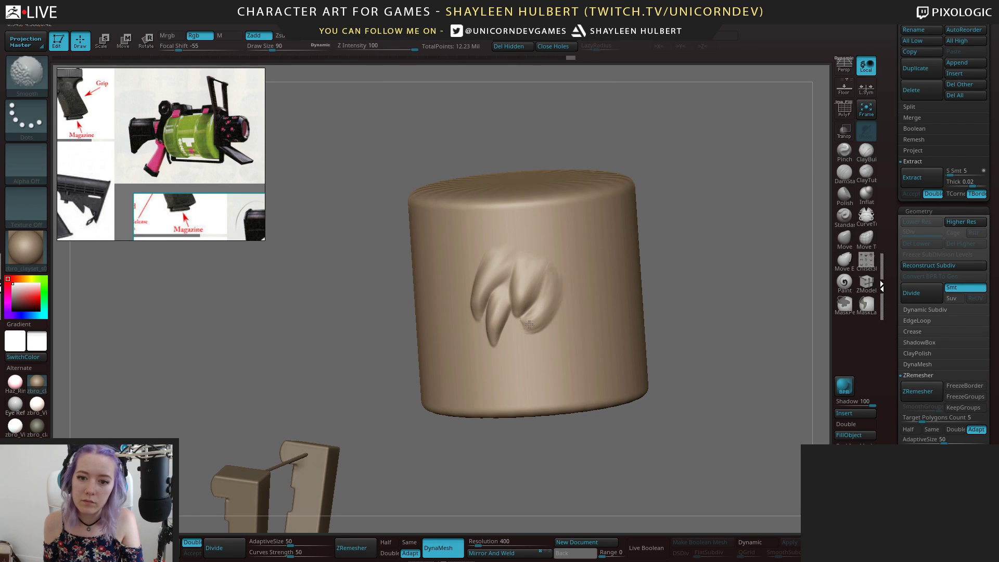
mouse_move(544, 243)
mouse_down()
mouse_move(572, 281)
mouse_move(551, 276)
mouse_move(559, 280)
mouse_move(556, 266)
mouse_up()
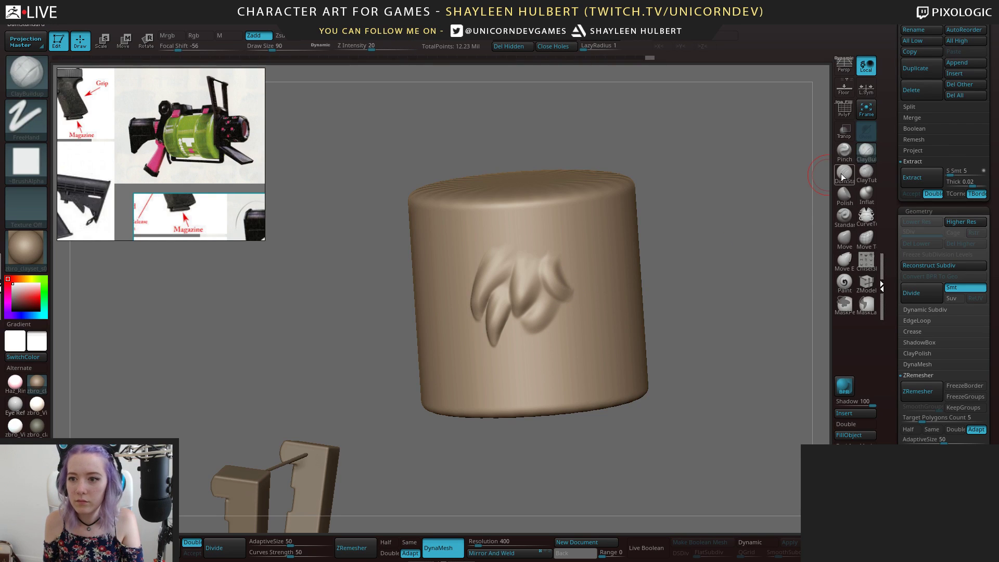
Carve a light crease along the rightmost tuft with the DamStandard brush at Z Intensity 7
click(845, 177)
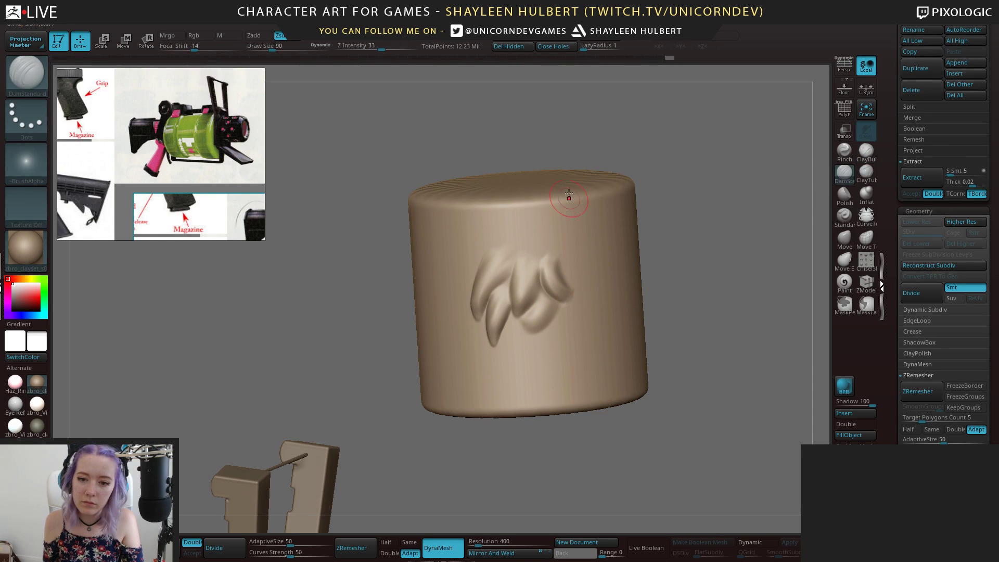
click(359, 46)
text(7)
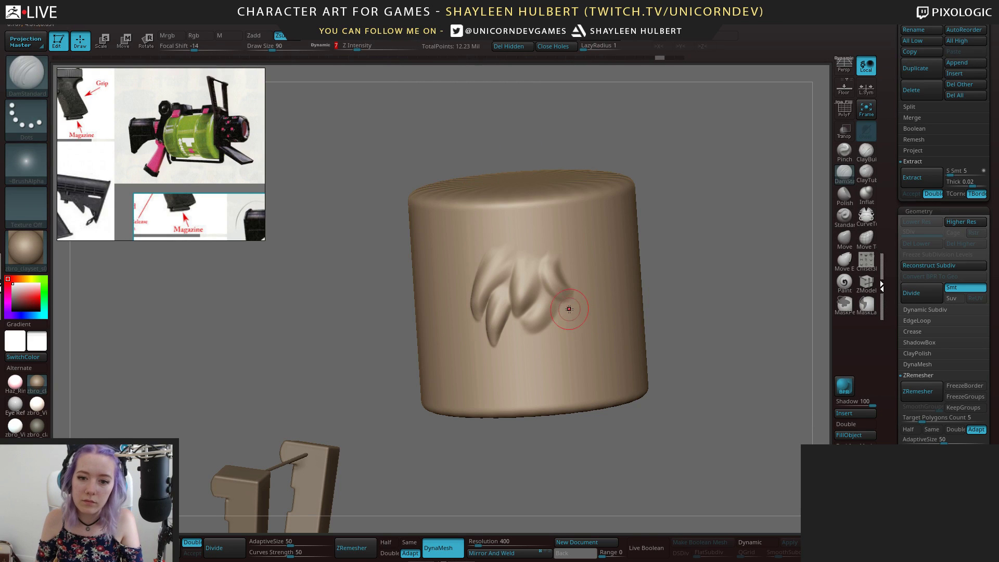
key(Return)
drag(568, 302, 561, 261)
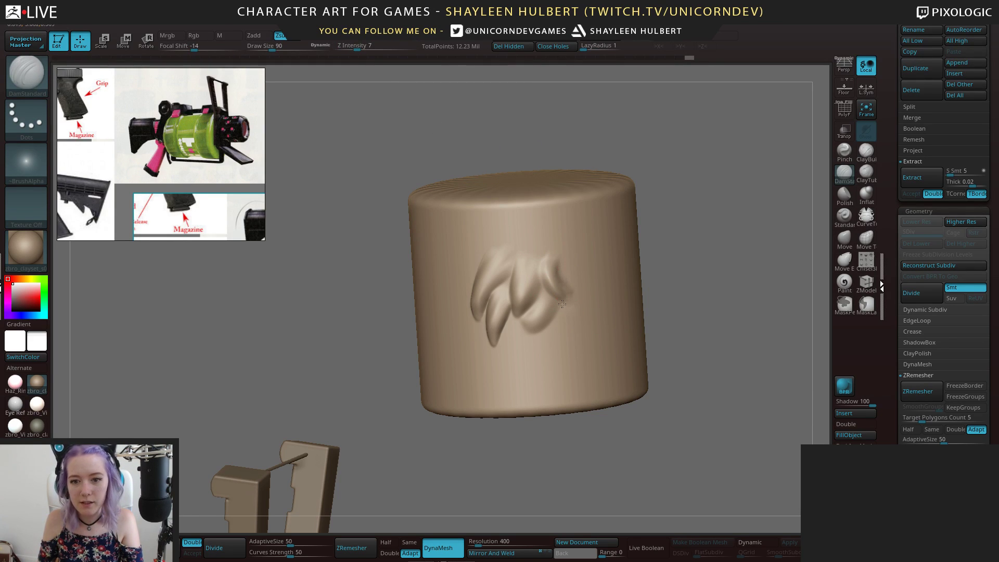
Set the brush's Z Intensity to 12 and crease the edges of the lower right tuft
click(358, 45)
text(12)
key(Return)
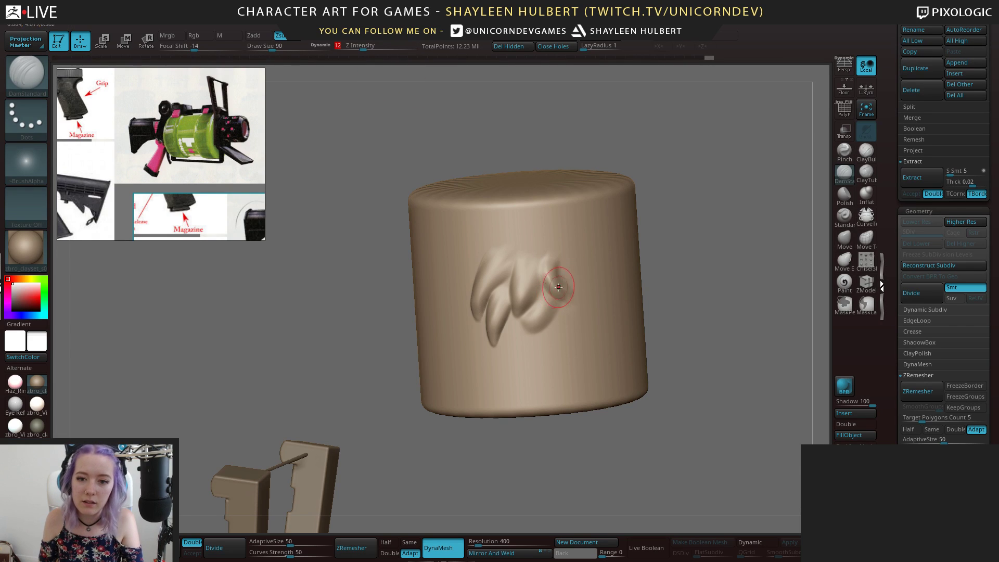
right_drag(542, 270, 549, 313)
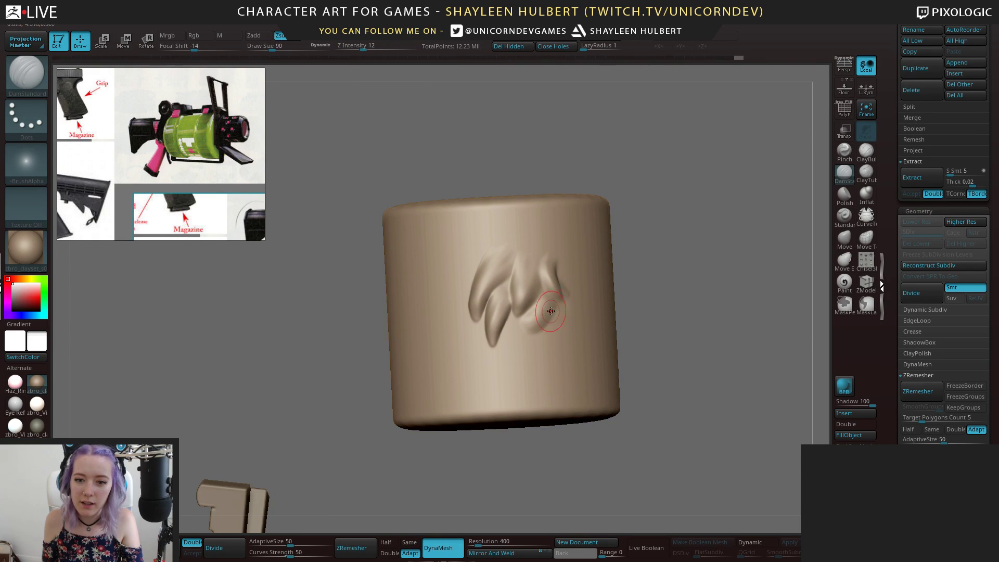
mouse_move(541, 329)
mouse_down()
mouse_move(527, 313)
mouse_move(514, 336)
mouse_up()
Deepen the creases between the middle and left tufts to separate the individual fur clumps
key(shift)
mouse_move(529, 269)
mouse_down()
mouse_move(521, 287)
mouse_move(510, 280)
mouse_up()
drag(514, 323, 539, 273)
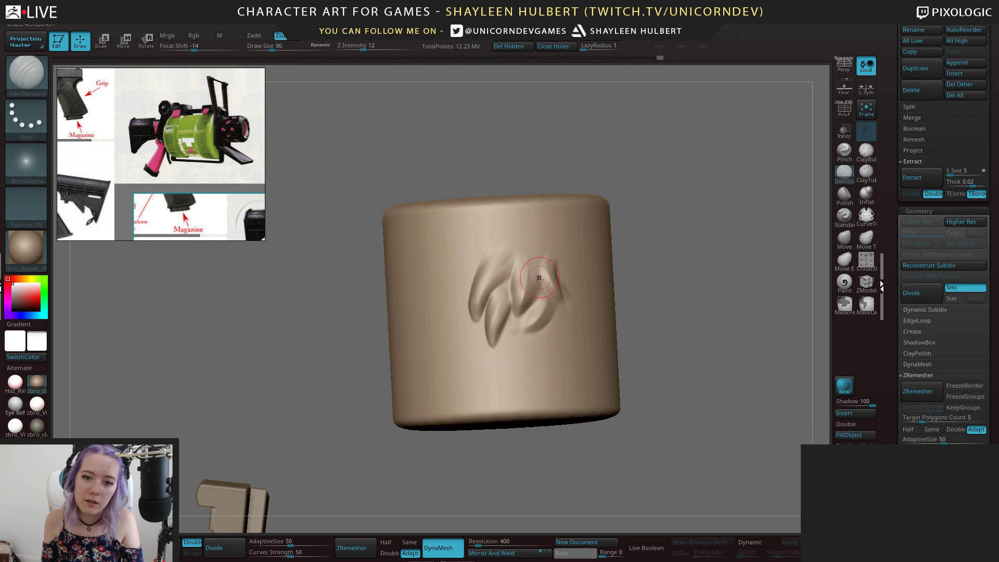
drag(661, 220, 637, 222)
mouse_move(520, 284)
mouse_down()
mouse_move(499, 307)
mouse_move(502, 343)
mouse_up()
drag(384, 328, 423, 324)
mouse_move(486, 297)
mouse_down()
mouse_move(493, 344)
mouse_move(479, 272)
mouse_up()
key(shift)
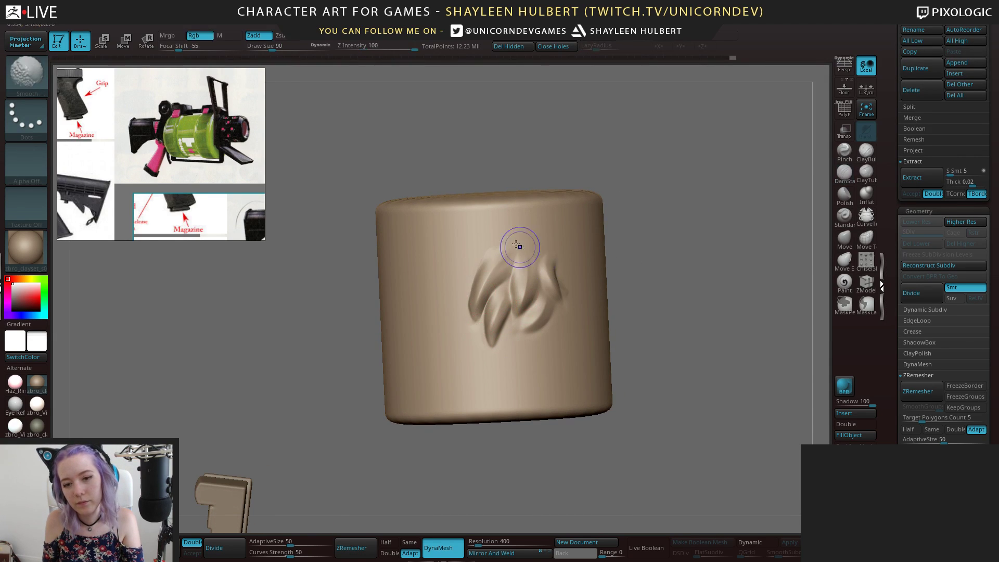
Smooth the fur above the tuft roots and refine the gap between the lower tufts, undoing and redoing strokes
shift+drag(540, 257, 553, 232)
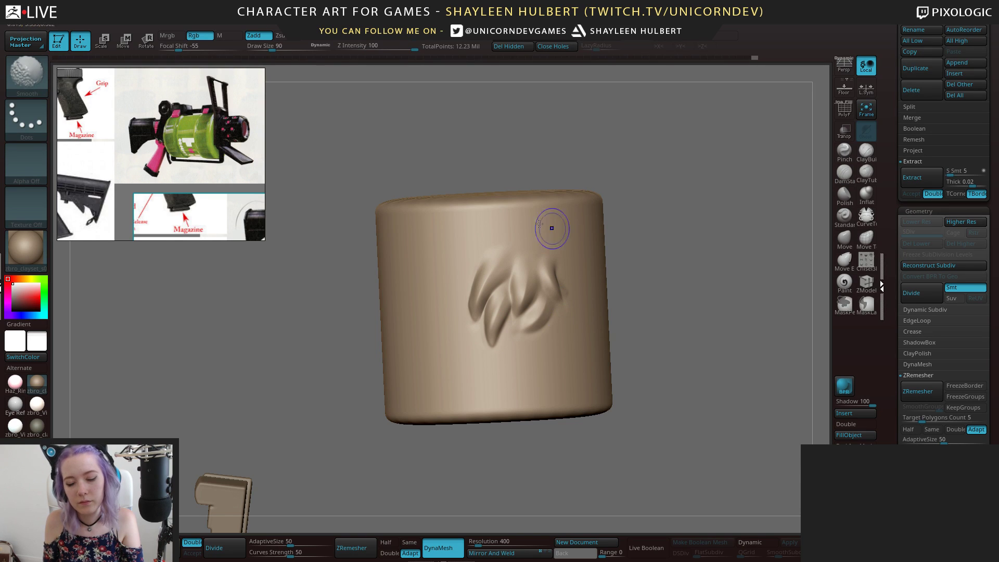
key(ctrl+z)
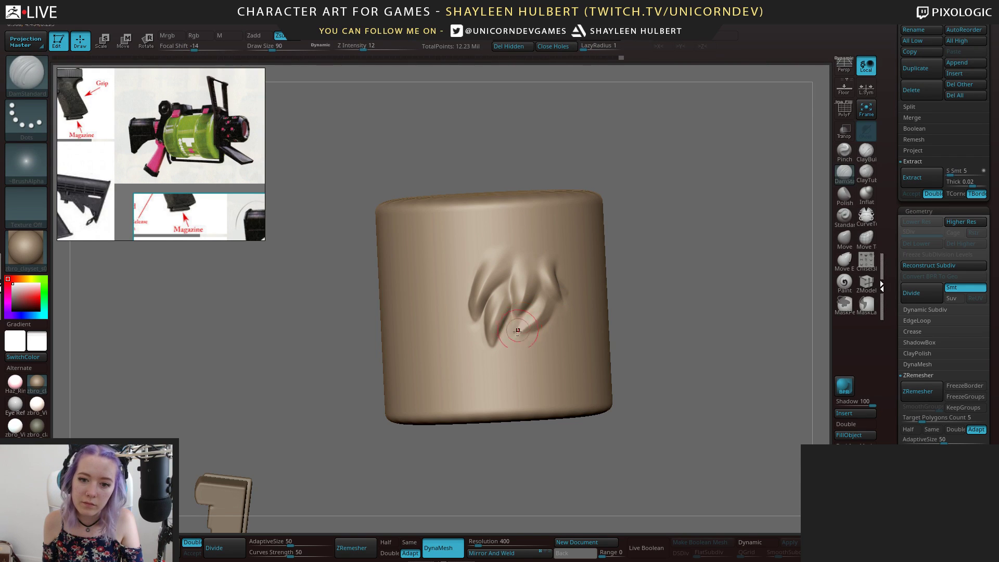
key(ctrl+shift+z)
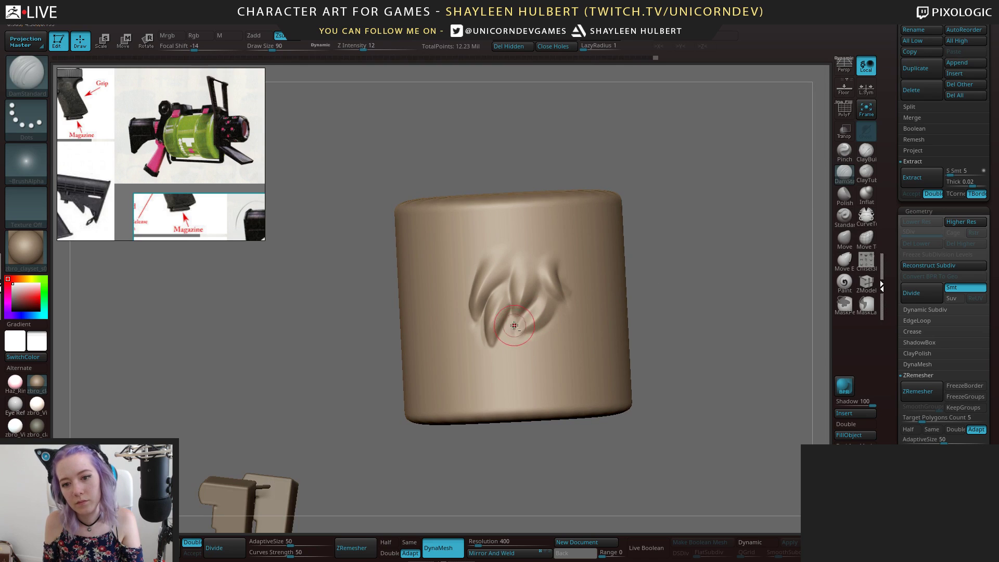
key(ctrl+shift+z)
key(ctrl+shift+z)
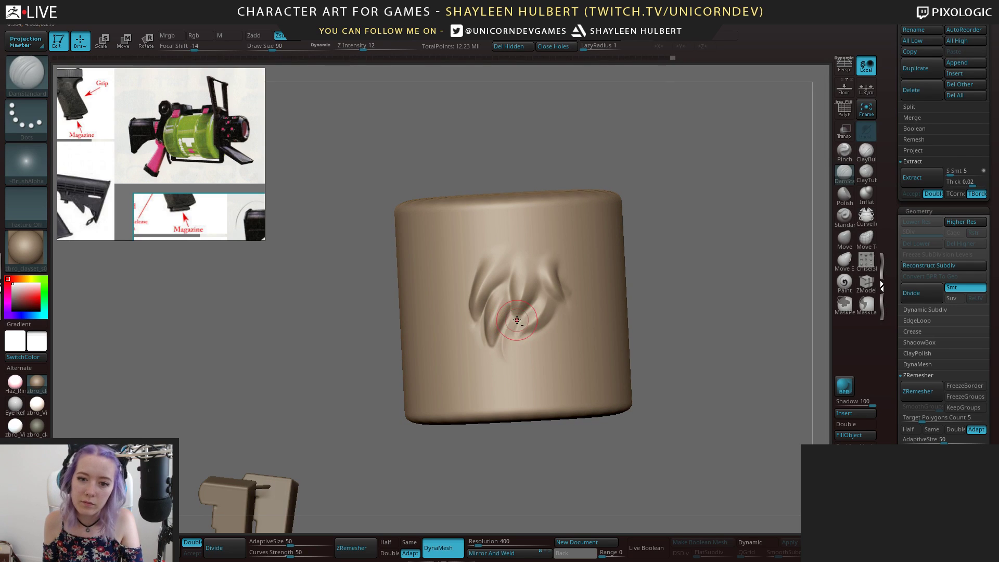
Redo the undone crease strokes and carve another DamStandard crease above the middle tuft to start an upper tuft
key(ctrl+shift+z)
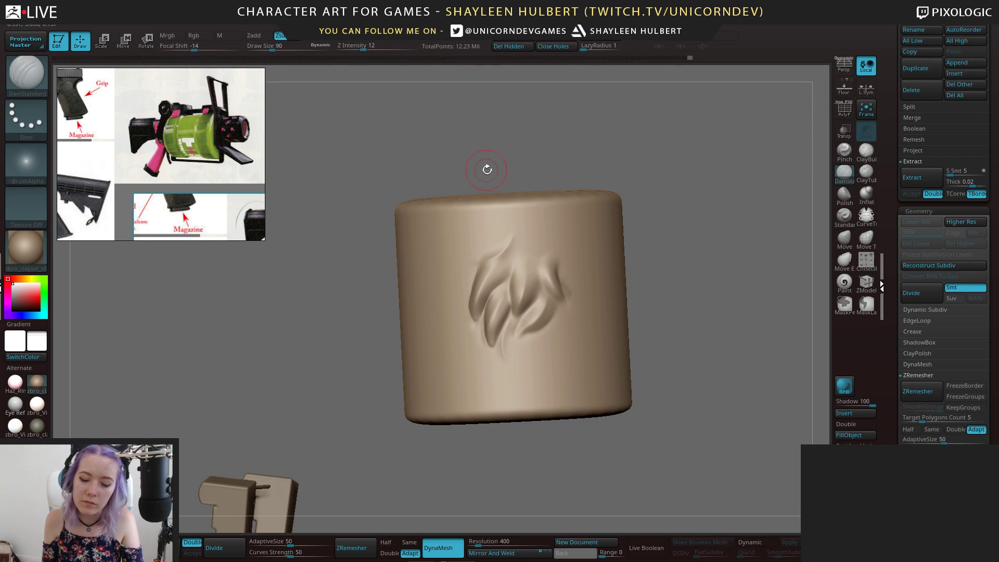
key(ctrl+shift+z)
key(ctrl+shift+z)
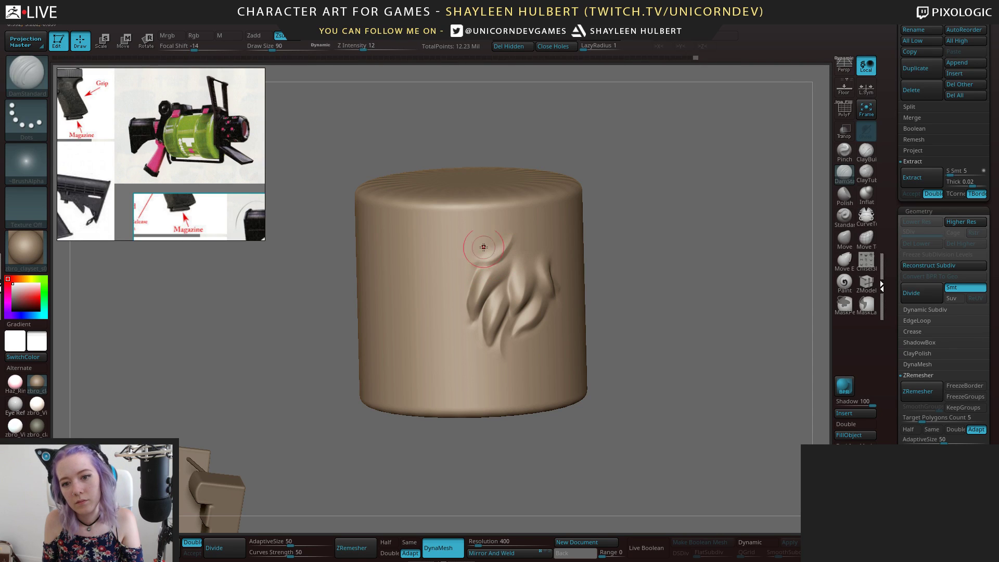
key(ctrl+shift+z)
drag(522, 234, 538, 261)
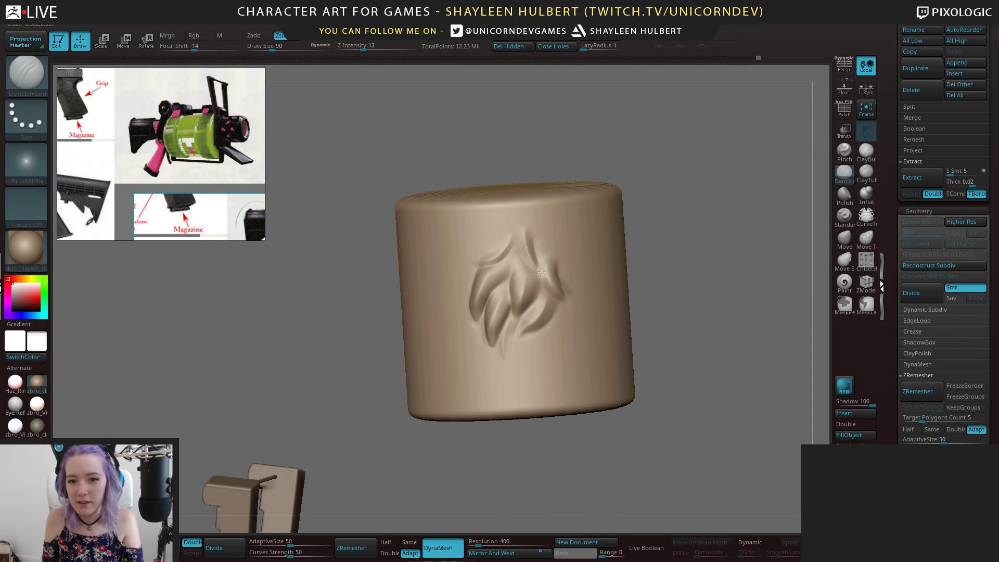
Smooth the surface around the upper tuft and below the lower tips, and refine the gap between the lower tufts
shift+drag(528, 220, 492, 243)
shift+drag(514, 349, 505, 375)
alt+drag(517, 327, 515, 315)
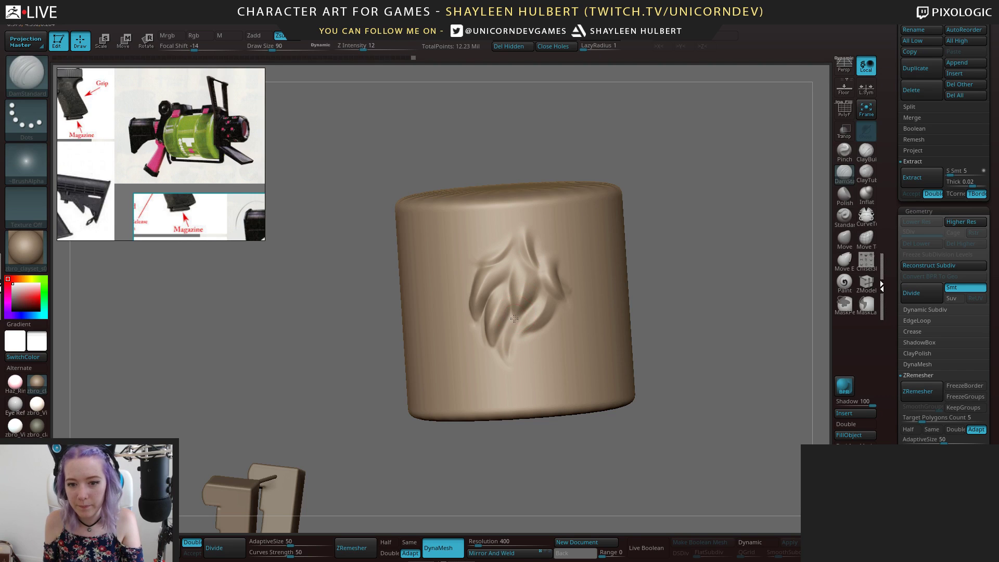
Undo the last crease on the right tuft, then build up an upper right tuft with ClayBuildup and smooth it
mouse_move(720, 297)
alt+mouse_down()
mouse_move(707, 268)
mouse_move(734, 292)
mouse_move(720, 286)
mouse_move(723, 267)
mouse_move(499, 169)
alt+mouse_up()
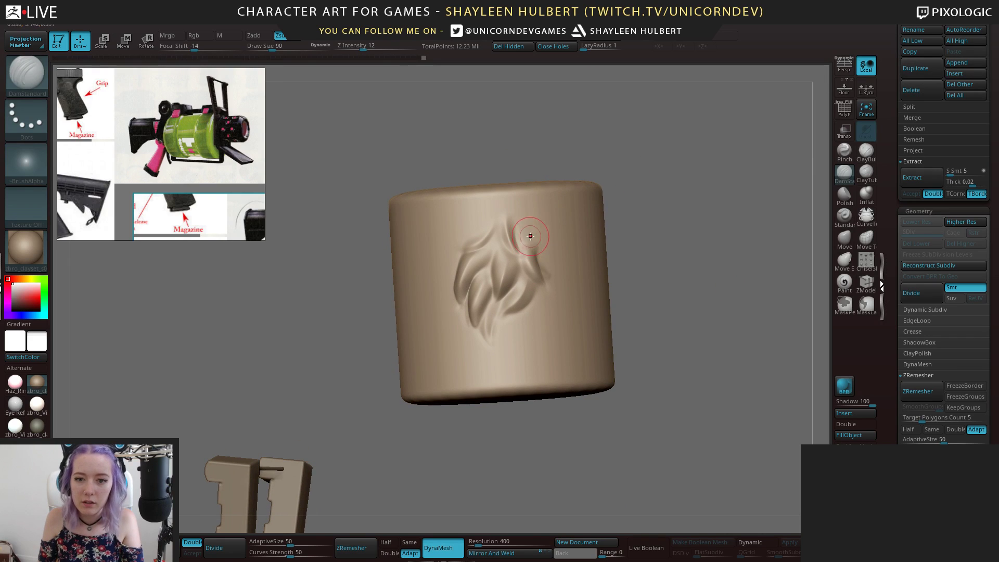
drag(521, 260, 544, 287)
key(ctrl+z)
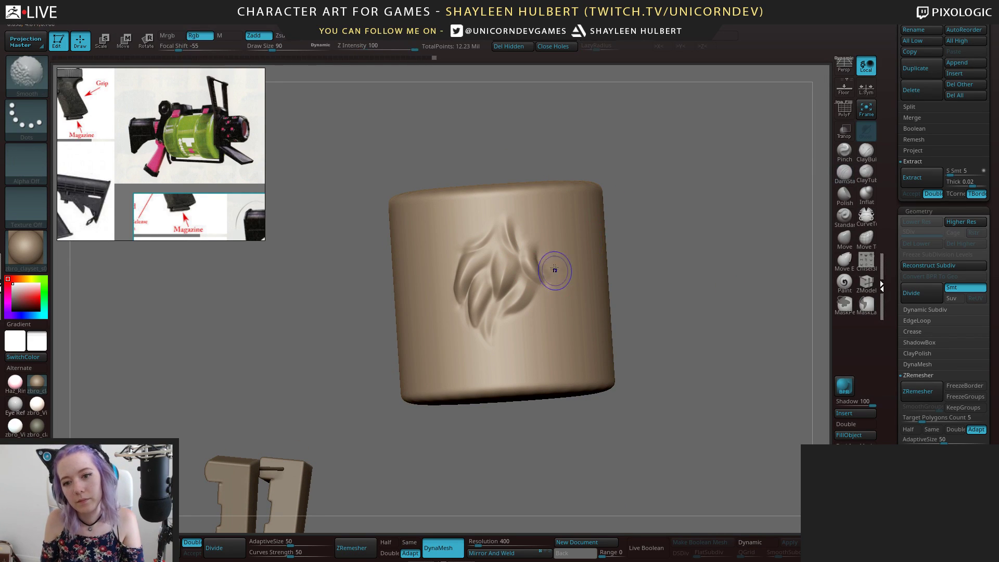
key(b)
key(c)
key(b)
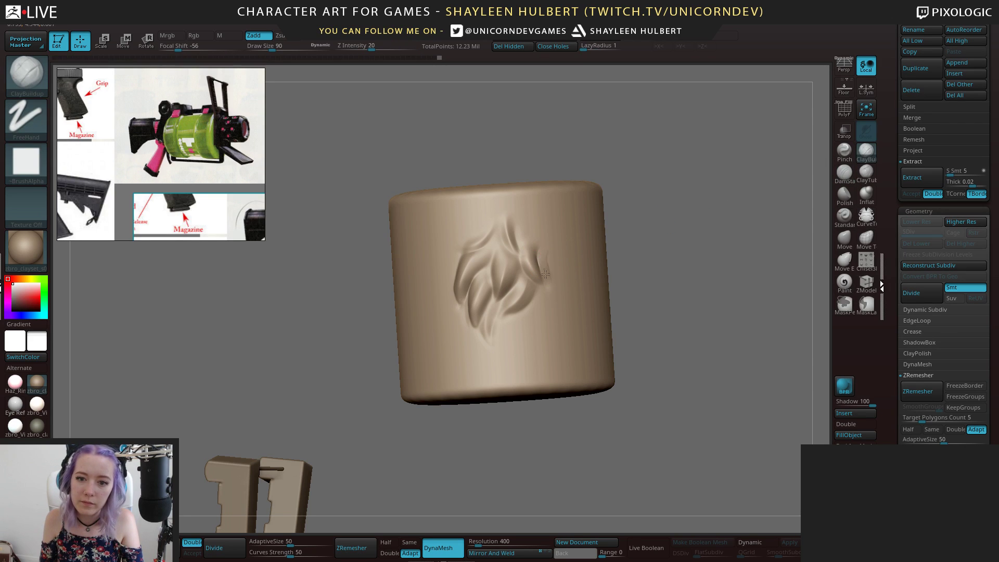
mouse_move(555, 253)
shift+mouse_down()
mouse_move(531, 216)
mouse_move(528, 226)
shift+mouse_up()
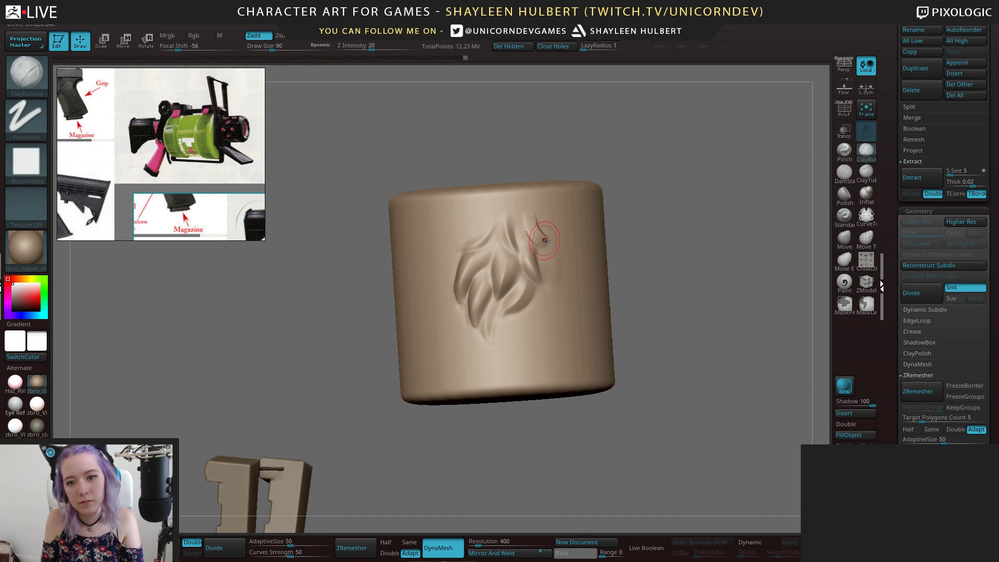
Crease the edges of the upper right tuft with the DamStandard brush
click(844, 175)
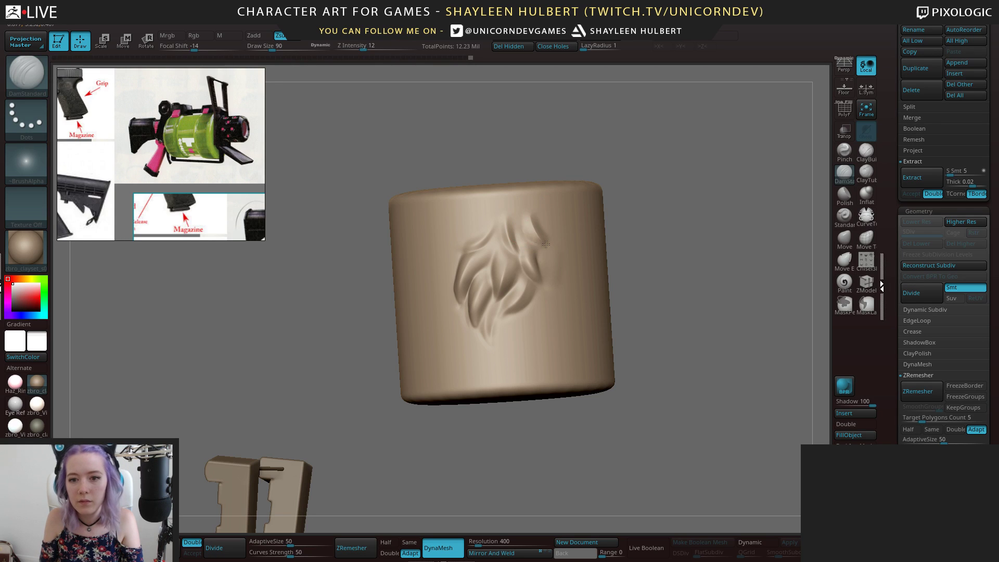
drag(676, 228, 520, 218)
drag(437, 229, 477, 228)
key(f)
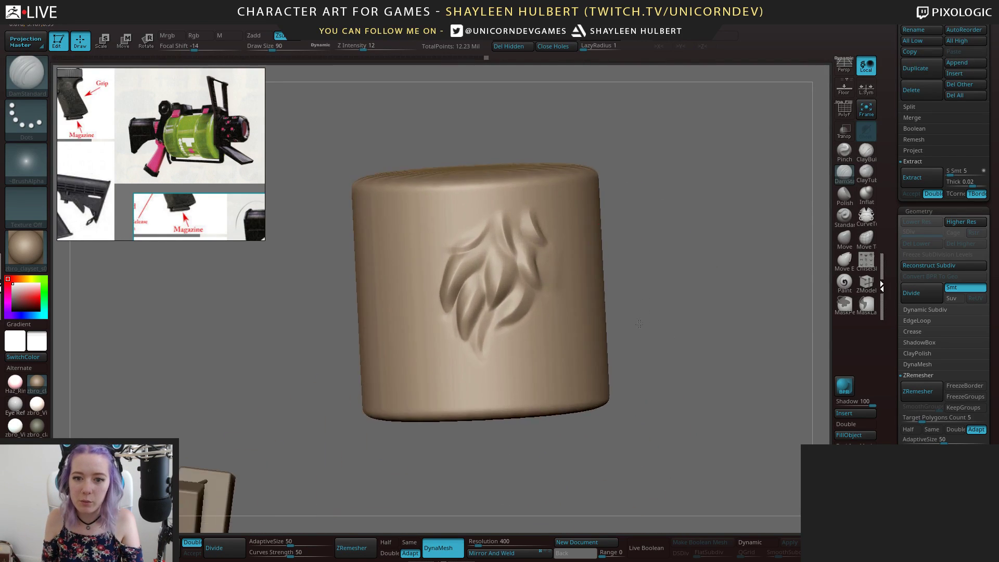
Deepen the creases around the tips of the left and lower left tufts with DamStandard
drag(375, 327, 446, 317)
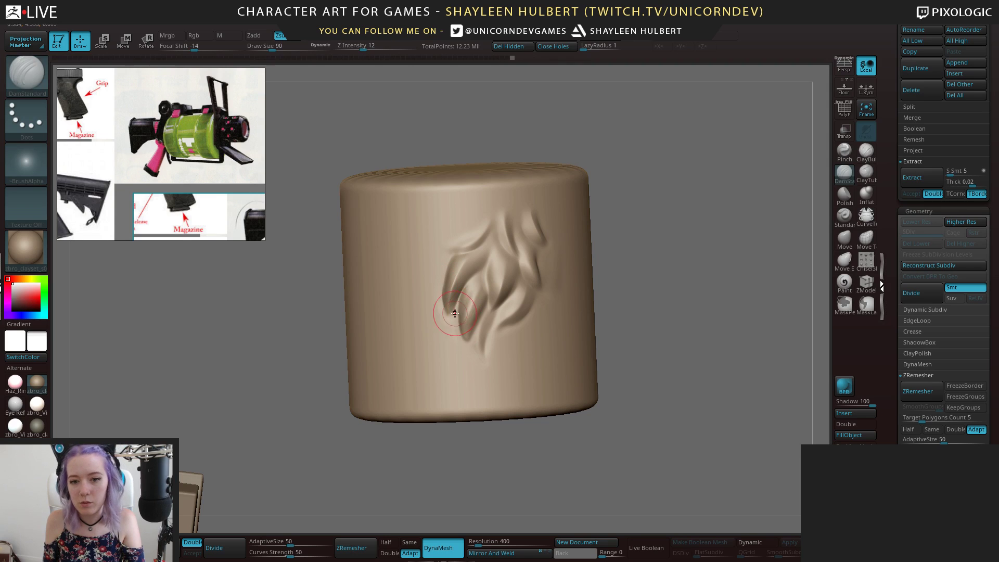
drag(450, 310, 448, 314)
drag(484, 270, 465, 336)
mouse_move(666, 276)
mouse_down()
mouse_move(624, 273)
mouse_move(579, 185)
mouse_move(614, 250)
mouse_move(658, 297)
mouse_move(689, 303)
mouse_up()
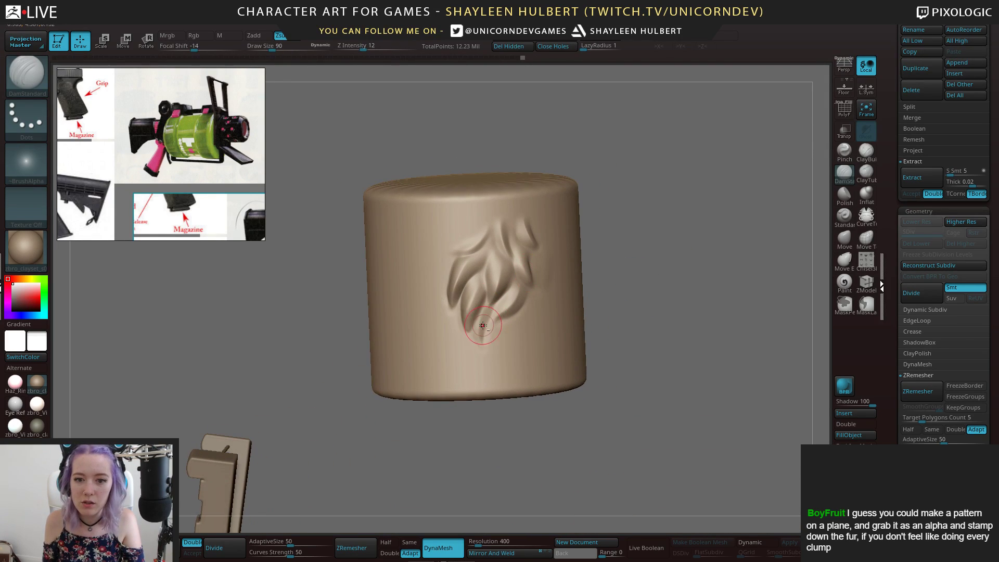
mouse_move(472, 328)
mouse_down()
mouse_move(484, 334)
mouse_move(480, 346)
mouse_move(475, 320)
mouse_up()
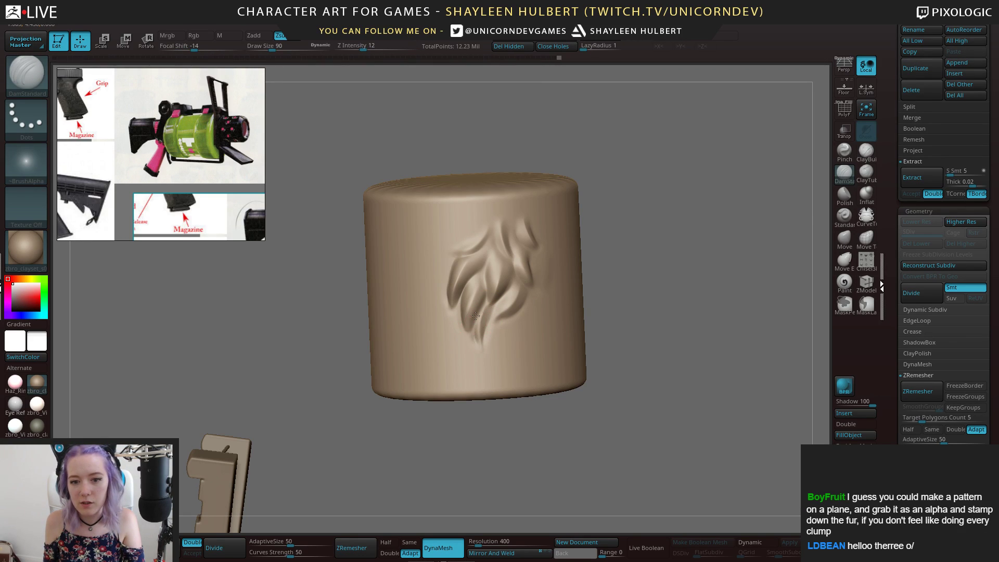
Refine the crease below the middle tuft where it overlaps the lower tufts
alt+drag(694, 280, 496, 281)
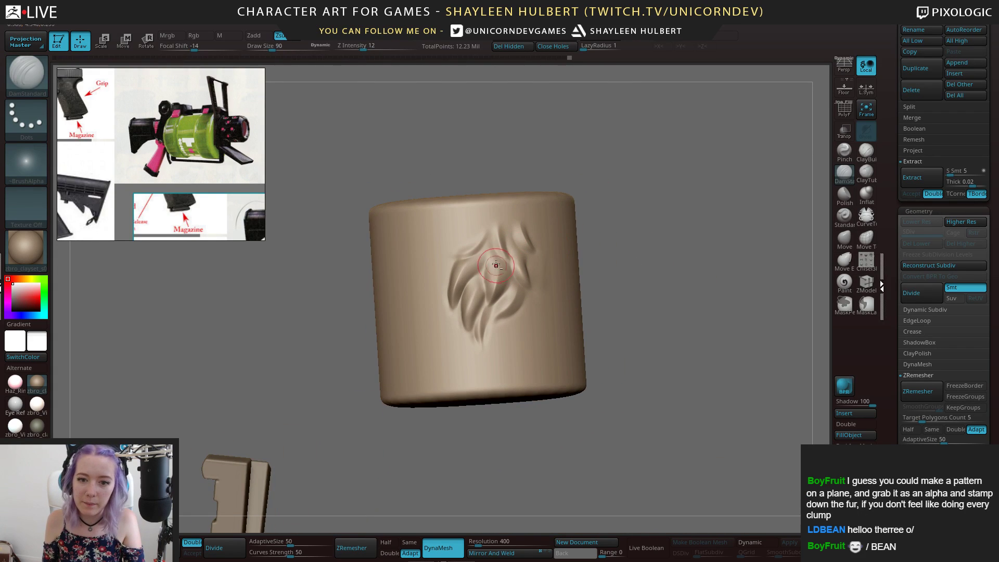
right_drag(496, 281, 494, 299)
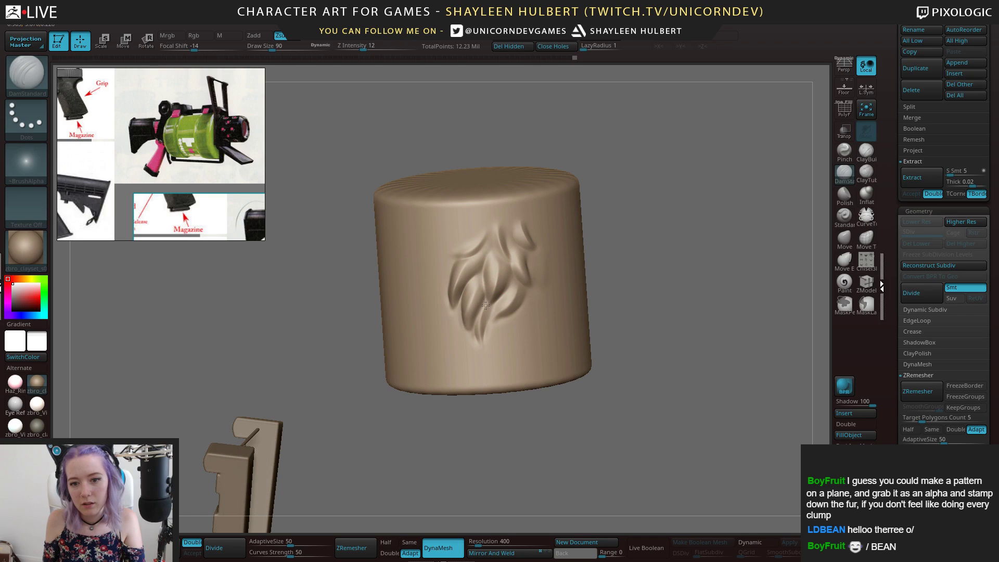
drag(494, 302, 483, 324)
mouse_move(674, 257)
alt+mouse_down()
mouse_move(615, 218)
mouse_move(613, 240)
mouse_move(417, 270)
alt+mouse_up()
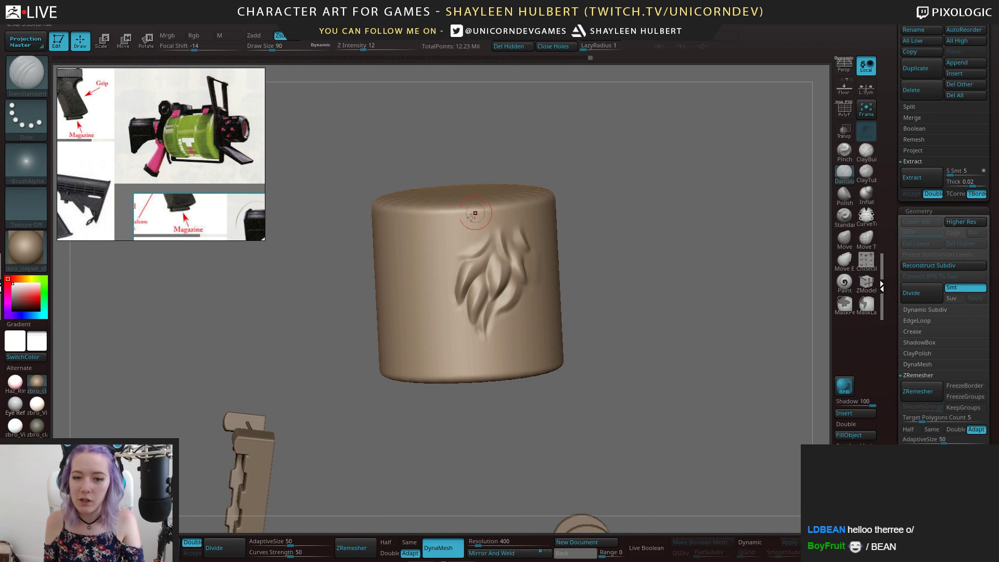
Build up a separate curved tuft left of the fur clump with ClayBuildup and smooth it
click(867, 151)
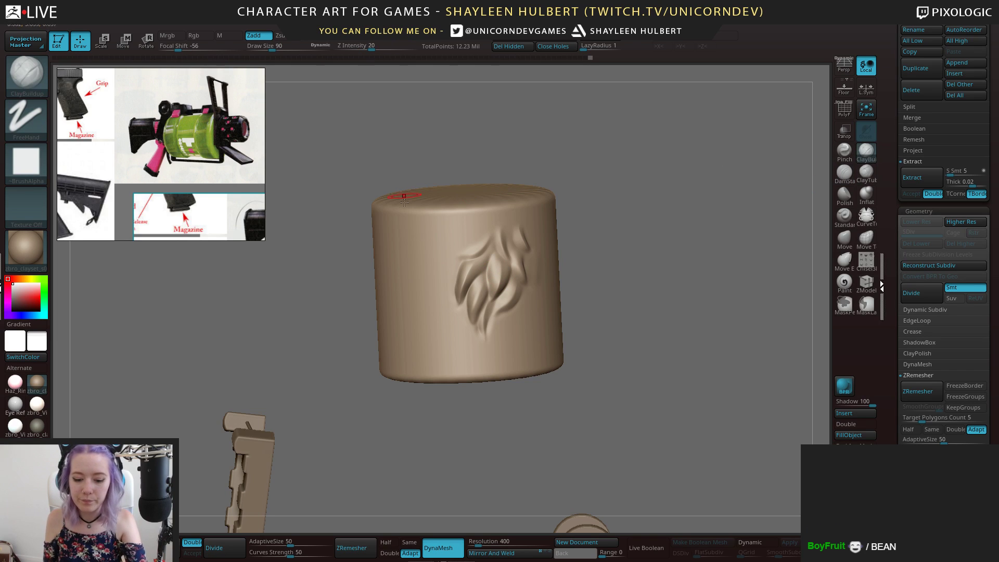
drag(414, 281, 421, 259)
drag(417, 296, 425, 307)
mouse_move(434, 260)
mouse_down()
mouse_move(423, 270)
mouse_move(423, 303)
mouse_up()
right_click(381, 342)
mouse_move(388, 312)
shift+right_down()
mouse_move(423, 271)
mouse_move(430, 280)
mouse_move(417, 290)
shift+right_up()
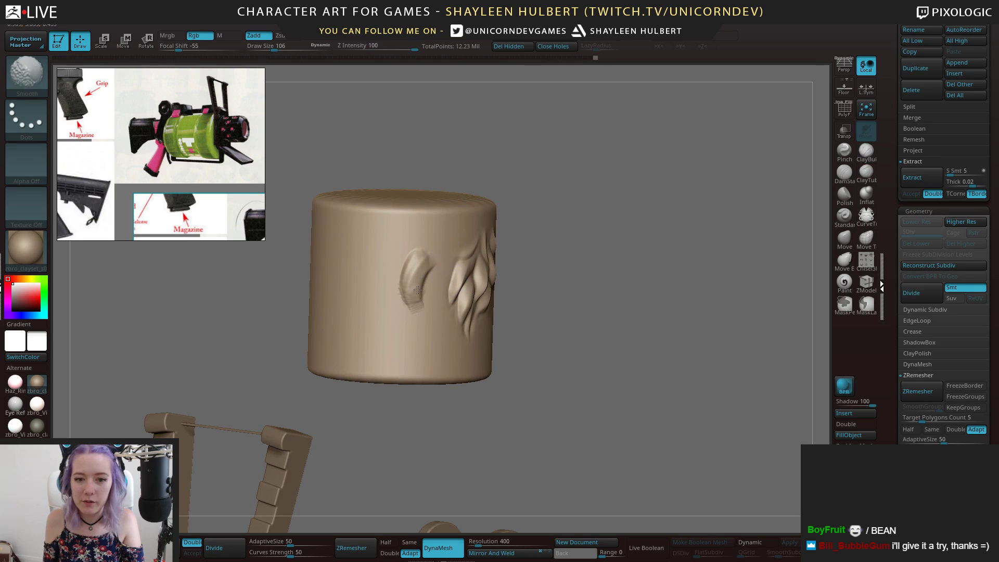
Carve the edges of the separate tuft into a pointed shape with DamStandard and smooth around its tip
click(843, 172)
drag(632, 218, 623, 216)
drag(435, 265, 424, 279)
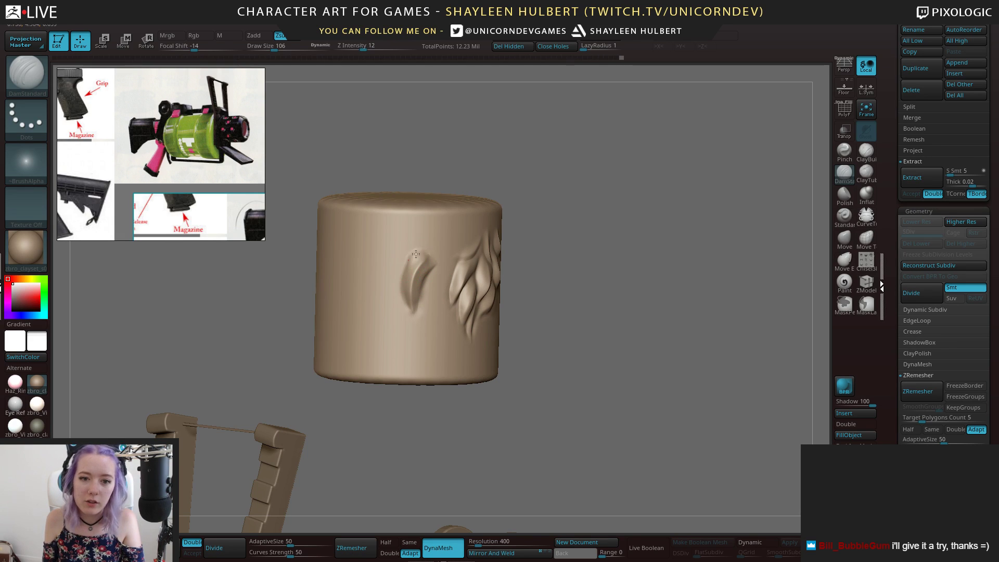
key(shift)
mouse_move(614, 245)
mouse_down()
mouse_move(646, 244)
mouse_move(604, 239)
mouse_move(601, 220)
mouse_up()
mouse_move(433, 289)
shift+mouse_down()
mouse_move(416, 301)
mouse_move(426, 314)
shift+mouse_up()
Delete the test cylinder subtool above the paint gun and frame the whole gun with its keychain charms
mouse_move(525, 244)
alt+mouse_down()
mouse_move(508, 175)
mouse_move(530, 190)
mouse_move(515, 200)
alt+mouse_up()
mouse_move(515, 200)
alt+mouse_down()
mouse_move(514, 229)
mouse_move(567, 219)
mouse_move(618, 261)
mouse_move(554, 283)
mouse_move(607, 260)
mouse_move(520, 322)
mouse_move(447, 352)
mouse_move(452, 359)
alt+mouse_up()
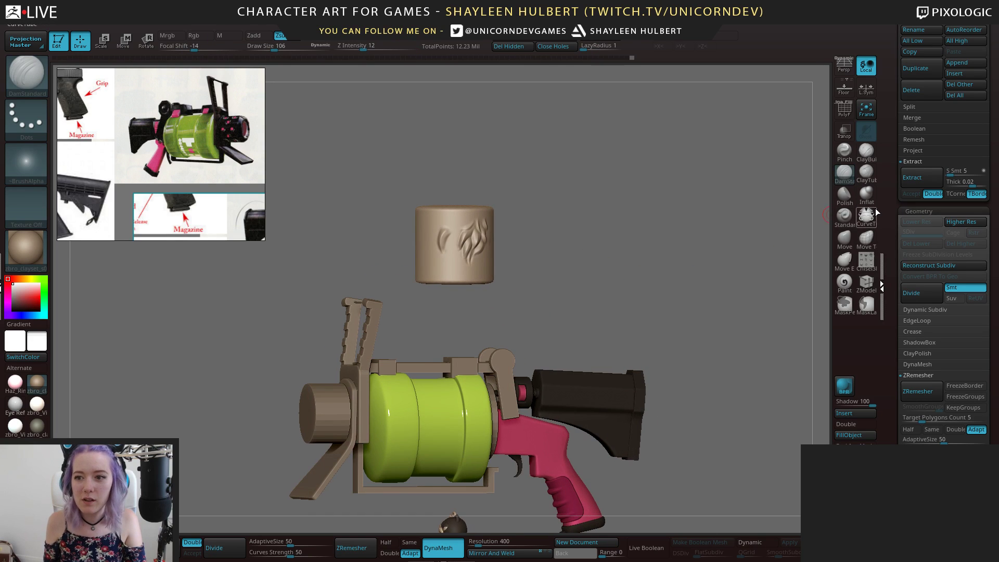
scroll(892, 287, up, 5)
scroll(891, 287, down, 1)
scroll(892, 287, down, 1)
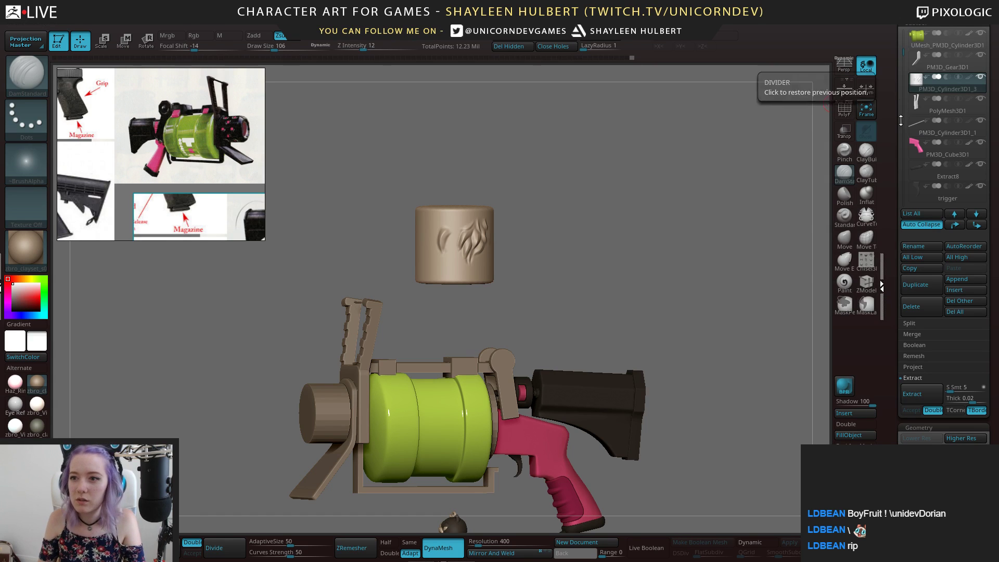
click(921, 307)
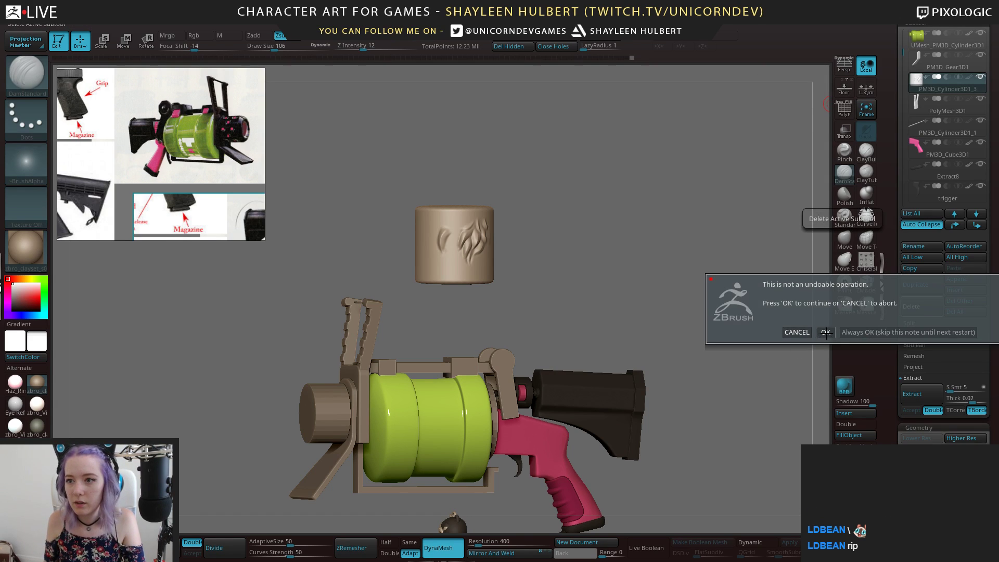
click(826, 332)
key(f)
mouse_move(642, 440)
alt+mouse_down()
mouse_move(659, 297)
mouse_move(669, 372)
mouse_move(702, 386)
mouse_move(696, 368)
mouse_move(704, 373)
mouse_move(680, 368)
mouse_move(671, 379)
mouse_move(696, 370)
mouse_move(687, 374)
alt+mouse_up()
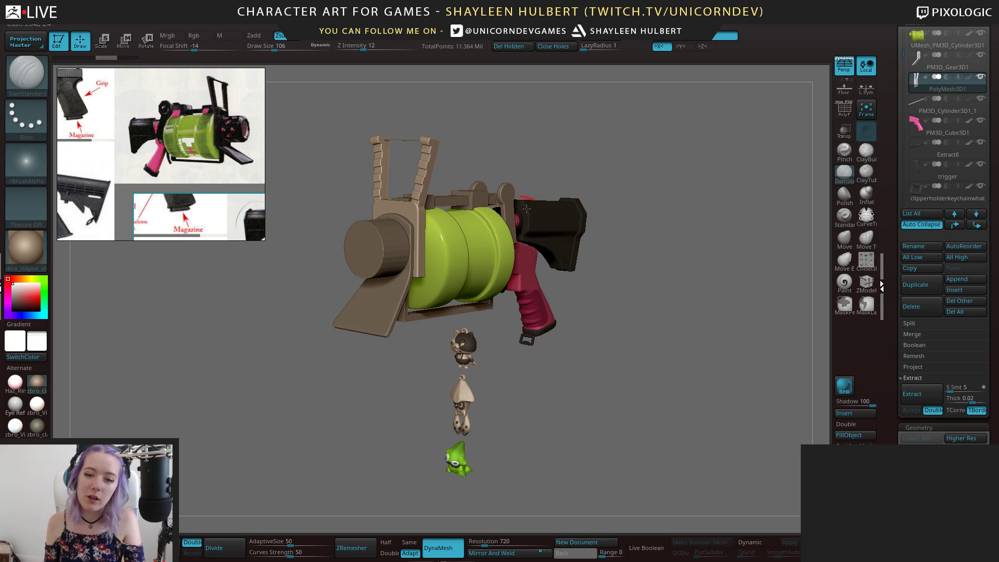
mouse_move(627, 317)
mouse_down()
mouse_move(614, 318)
mouse_move(642, 319)
mouse_move(637, 301)
mouse_up()
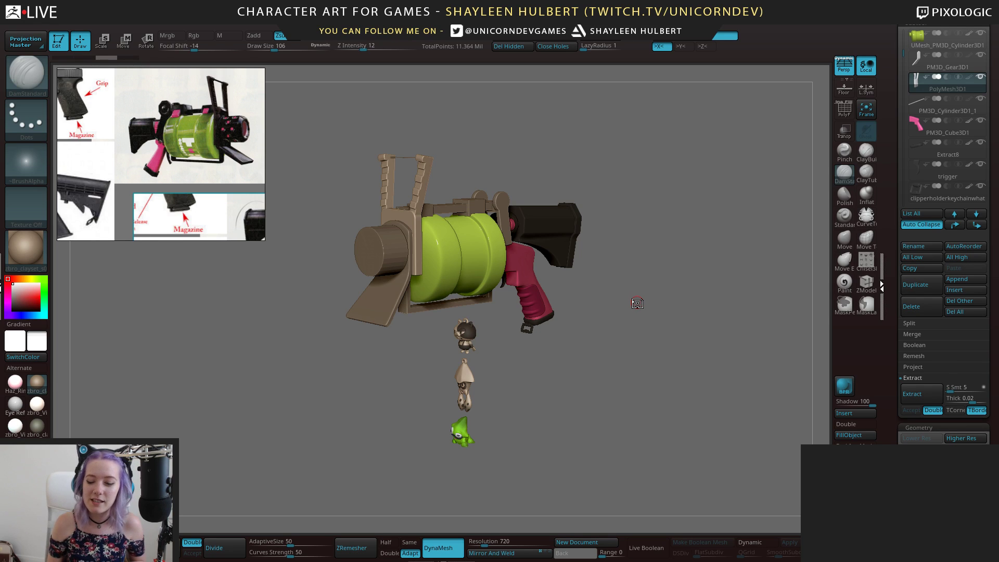
drag(630, 298, 625, 307)
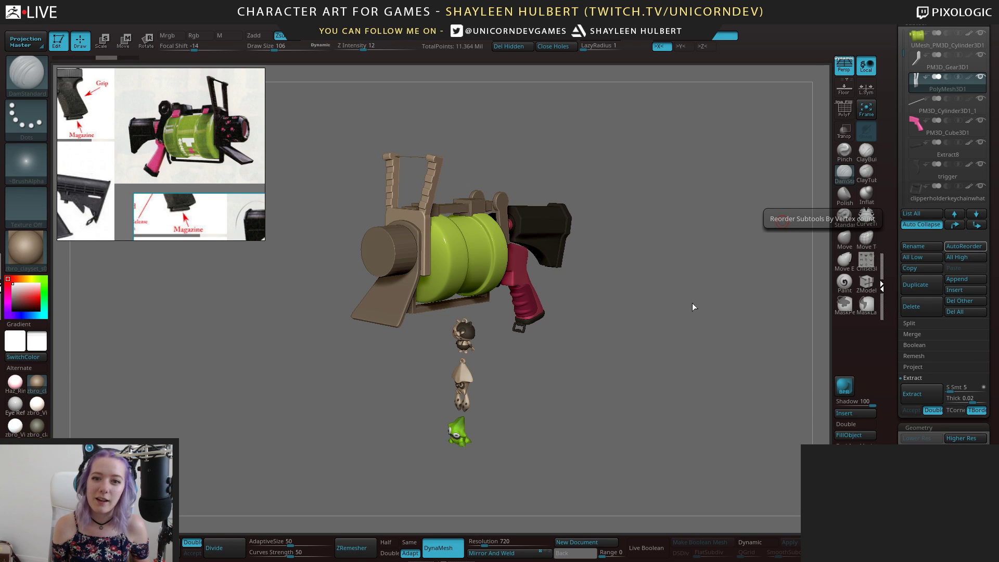
mouse_move(681, 353)
mouse_down()
mouse_move(632, 325)
mouse_move(662, 290)
mouse_move(662, 319)
mouse_up()
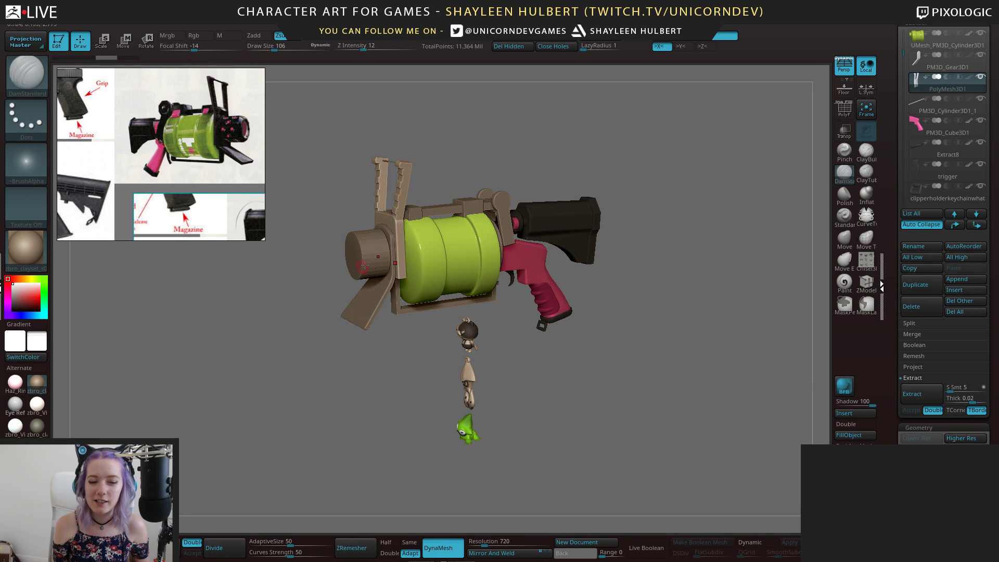
drag(323, 245, 357, 258)
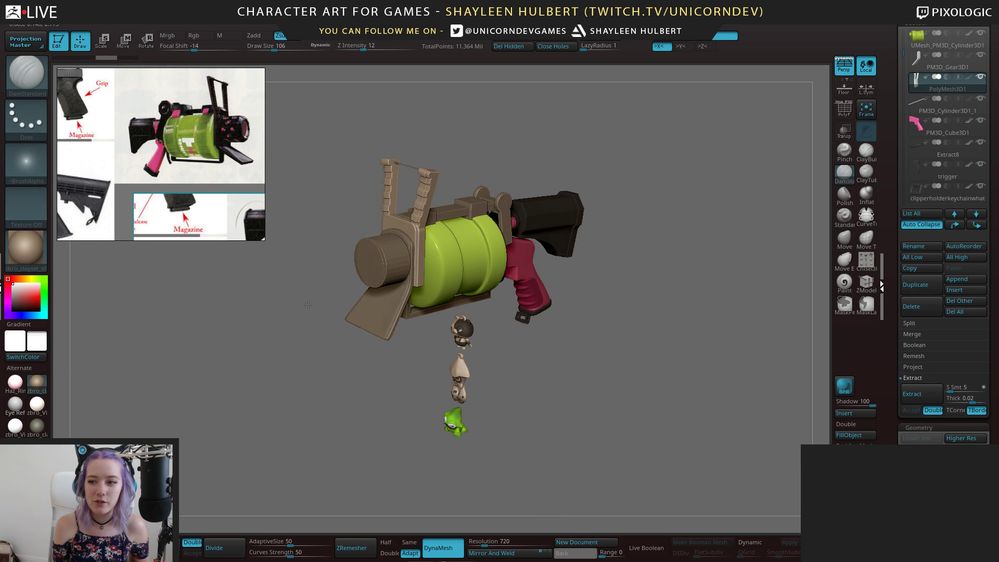
drag(318, 305, 301, 198)
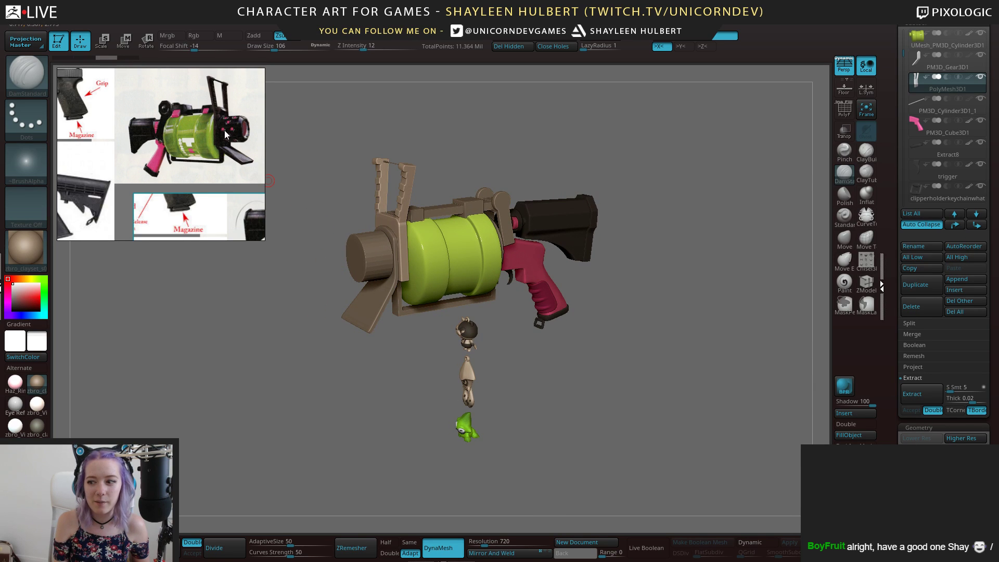